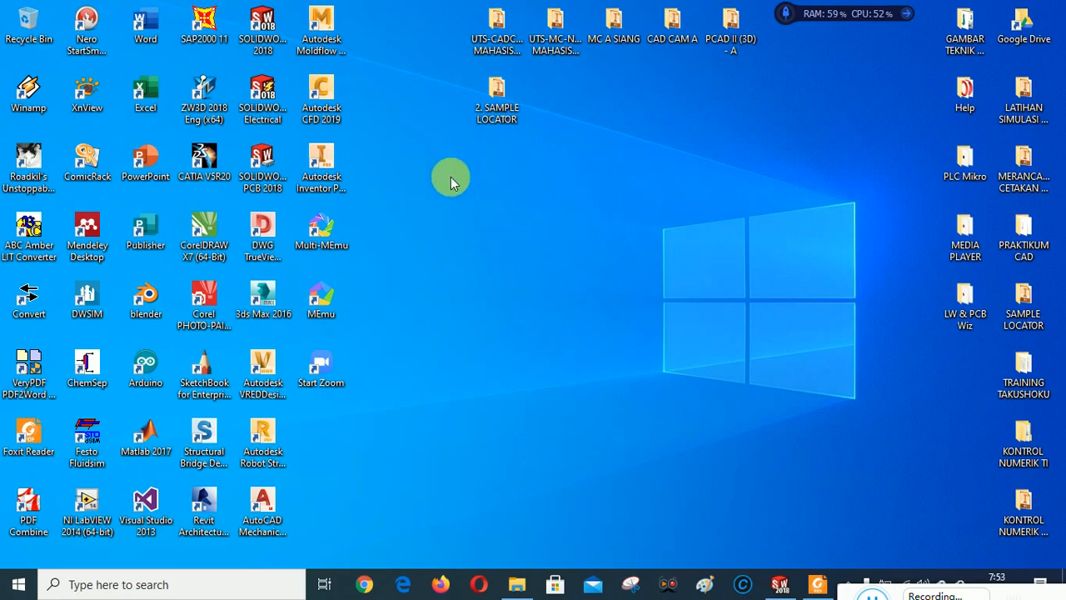
Step: Switch to Foxit Reader and examine the NC2 task drawing's notes, isometric view, and top and front view dimensions
{"action": "left_click", "coordinate": [778, 586]}
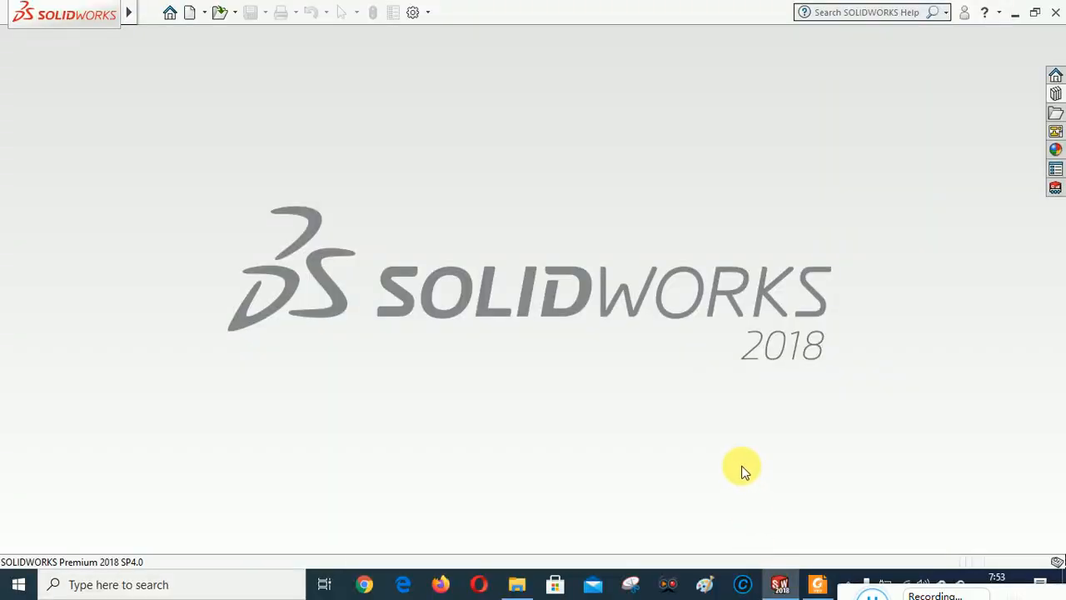
{"action": "left_click", "coordinate": [817, 585]}
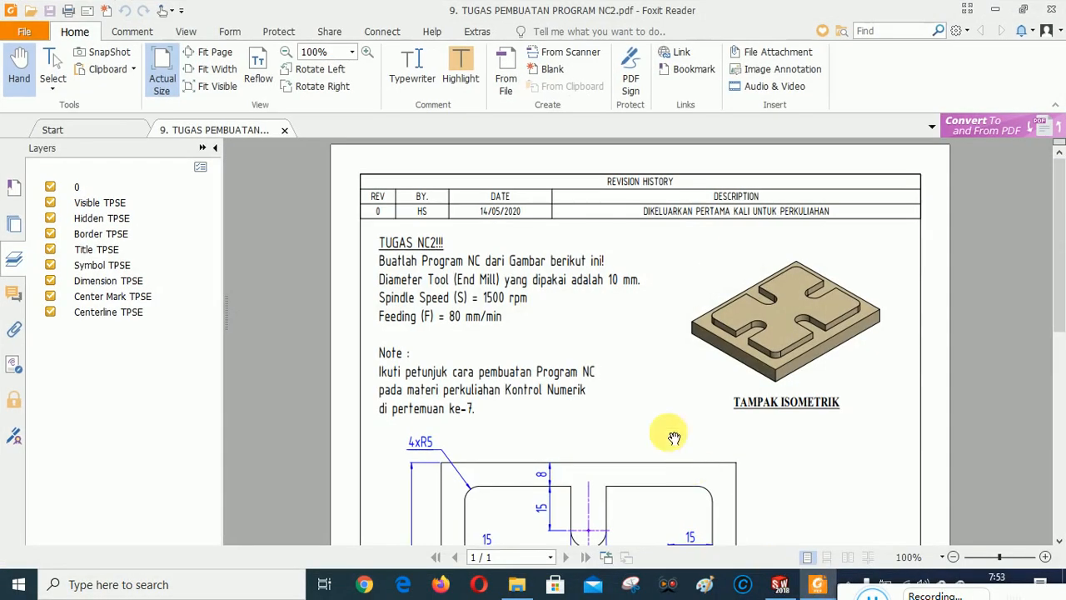
{"action": "left_click_drag", "start_coordinate": [693, 367], "coordinate": [685, 204]}
{"action": "left_click_drag", "start_coordinate": [696, 317], "coordinate": [690, 412]}
{"action": "mouse_move", "coordinate": [729, 202]}
{"action": "left_mouse_down"}
{"action": "mouse_move", "coordinate": [707, 336]}
{"action": "mouse_move", "coordinate": [707, 444]}
{"action": "mouse_move", "coordinate": [710, 402]}
{"action": "mouse_move", "coordinate": [673, 326]}
{"action": "mouse_move", "coordinate": [657, 178]}
{"action": "mouse_move", "coordinate": [672, 367]}
{"action": "mouse_move", "coordinate": [655, 225]}
{"action": "mouse_move", "coordinate": [663, 350]}
{"action": "left_mouse_up"}
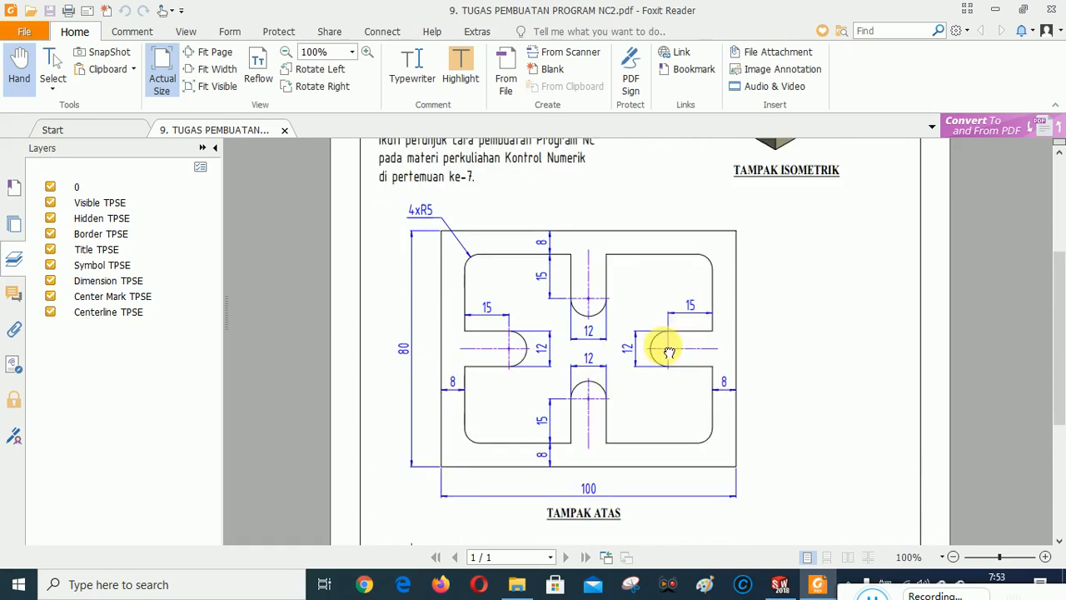
{"action": "left_click_drag", "start_coordinate": [637, 242], "coordinate": [642, 387]}
{"action": "scroll", "coordinate": [645, 375], "scroll_direction": "up", "scroll_amount": 1}
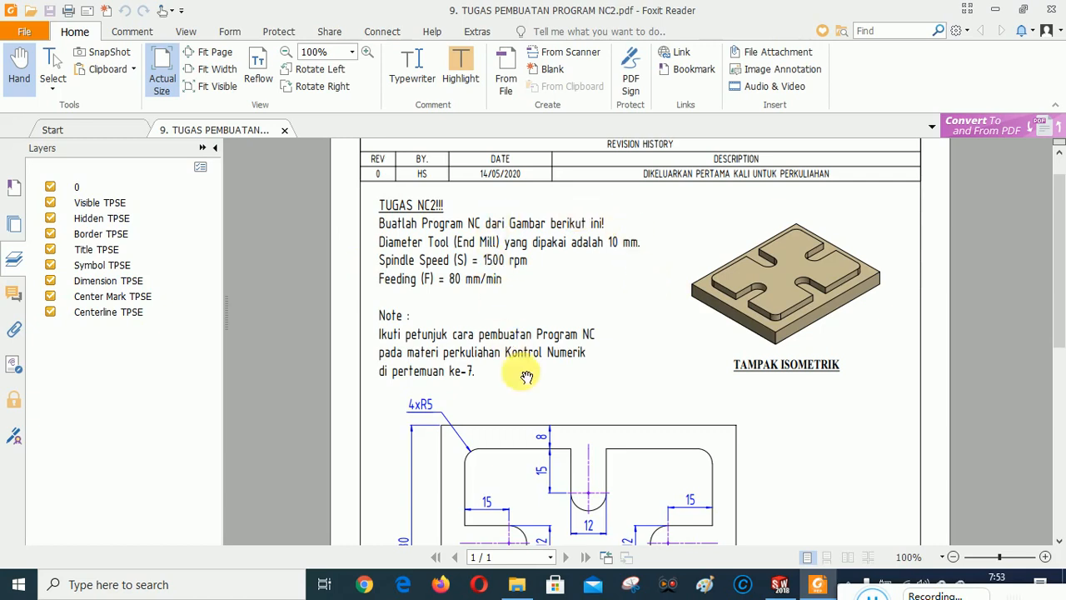
{"action": "left_click_drag", "start_coordinate": [534, 414], "coordinate": [536, 342]}
{"action": "scroll", "coordinate": [535, 342], "scroll_direction": "down", "scroll_amount": 8}
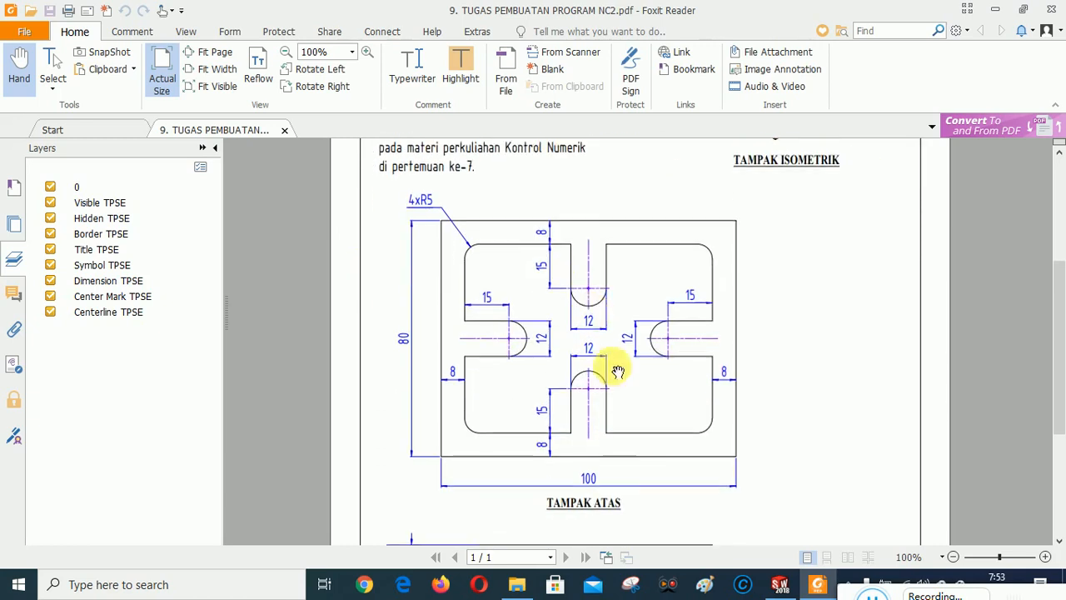
{"action": "scroll", "coordinate": [657, 315], "scroll_direction": "up", "scroll_amount": 6}
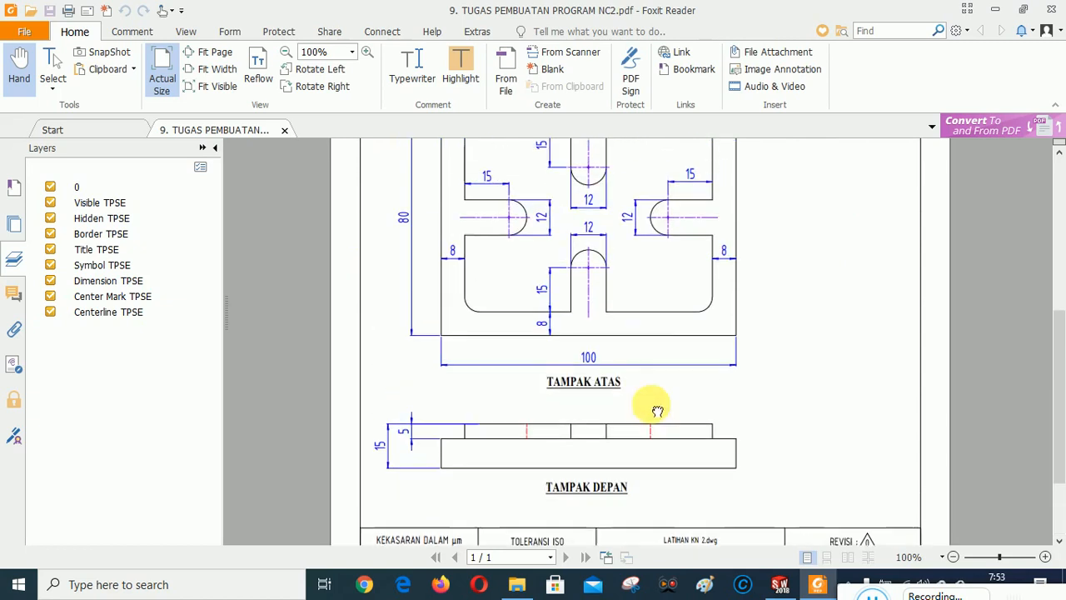
{"action": "scroll", "coordinate": [702, 468], "scroll_direction": "up", "scroll_amount": 2}
{"action": "scroll", "coordinate": [697, 388], "scroll_direction": "down", "scroll_amount": 3}
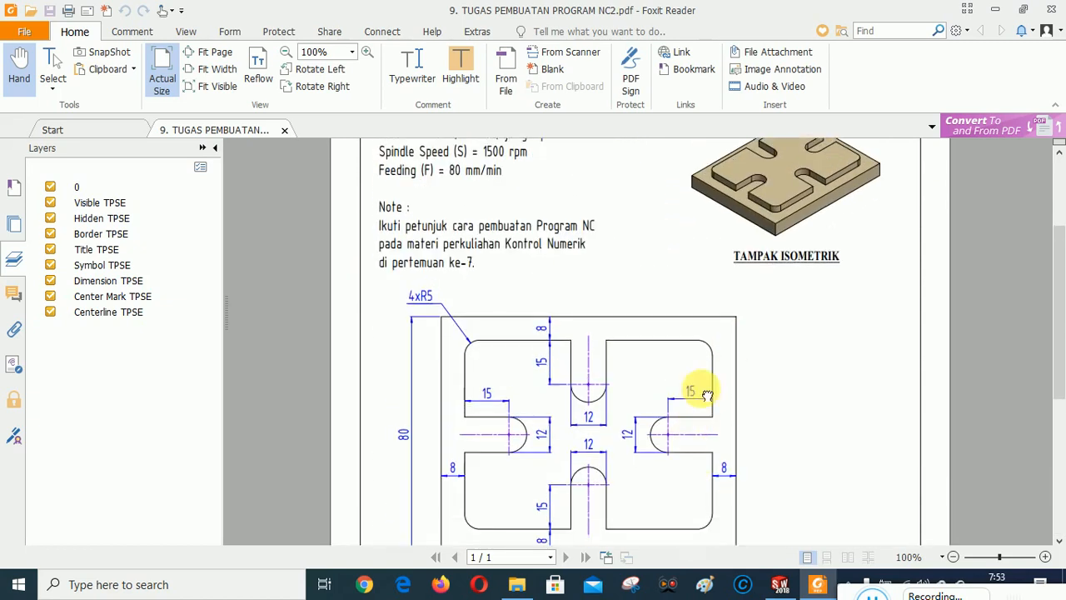
Step: Switch to SOLIDWORKS, create a new Part document and widen the feature tree area
{"action": "left_click", "coordinate": [781, 583]}
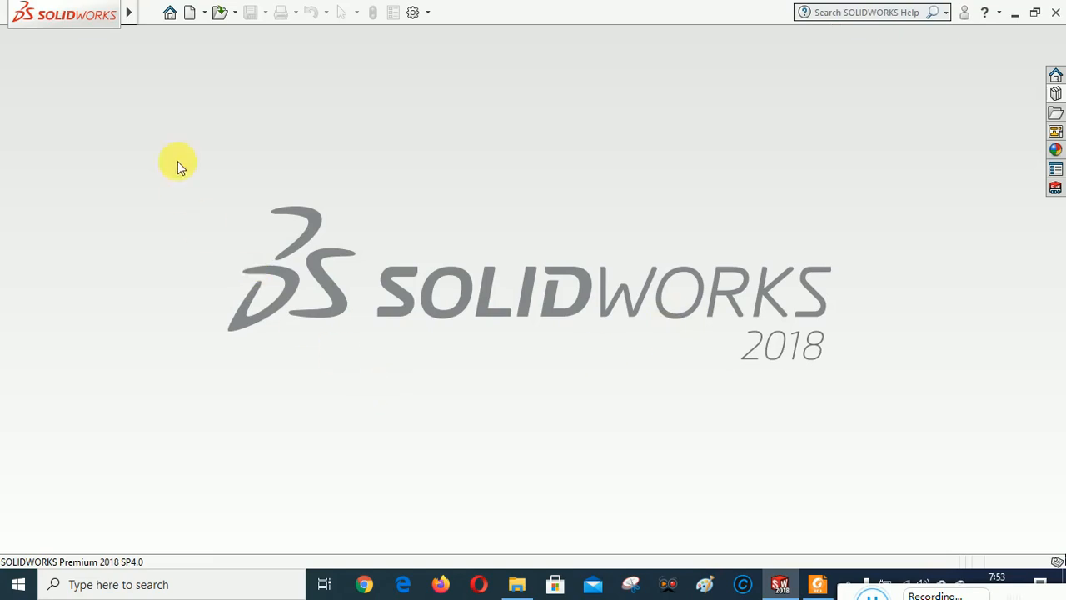
{"action": "left_click", "coordinate": [190, 15]}
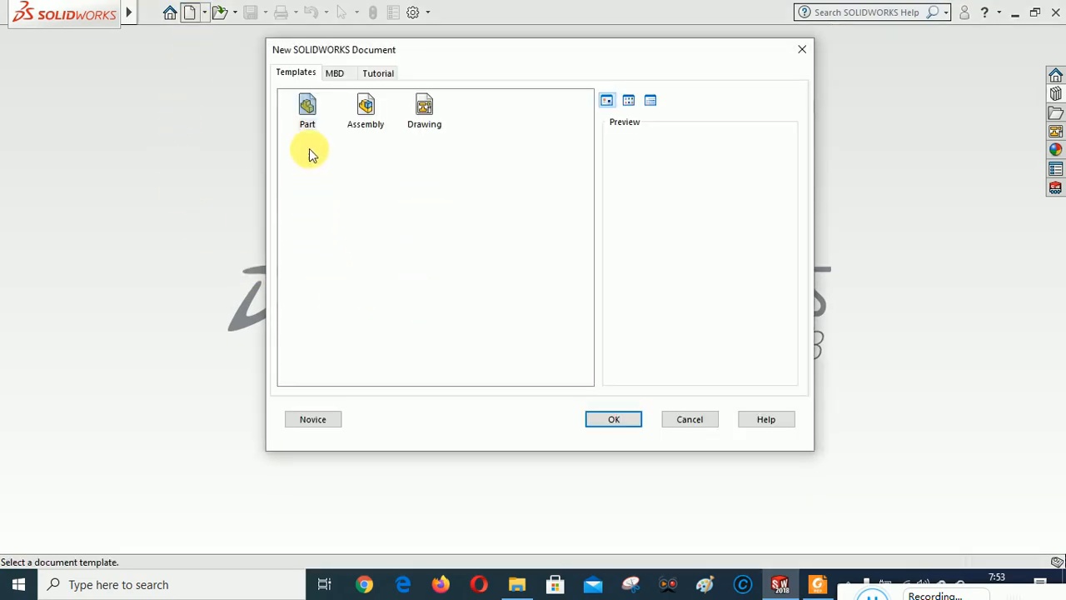
{"action": "left_click", "coordinate": [307, 107]}
{"action": "left_click", "coordinate": [628, 425]}
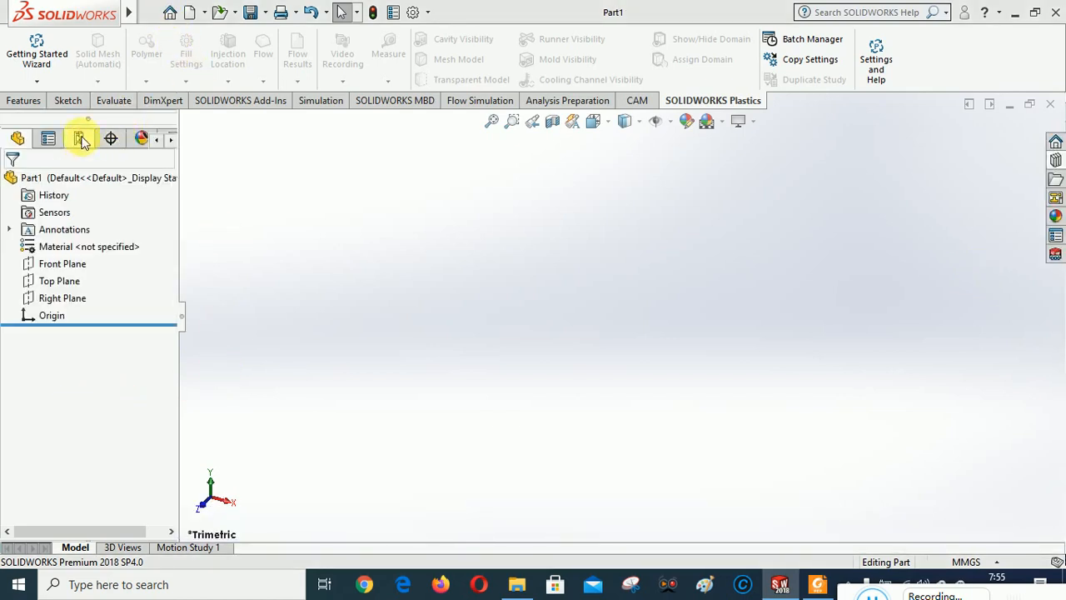
{"action": "left_click_drag", "start_coordinate": [182, 321], "coordinate": [253, 322]}
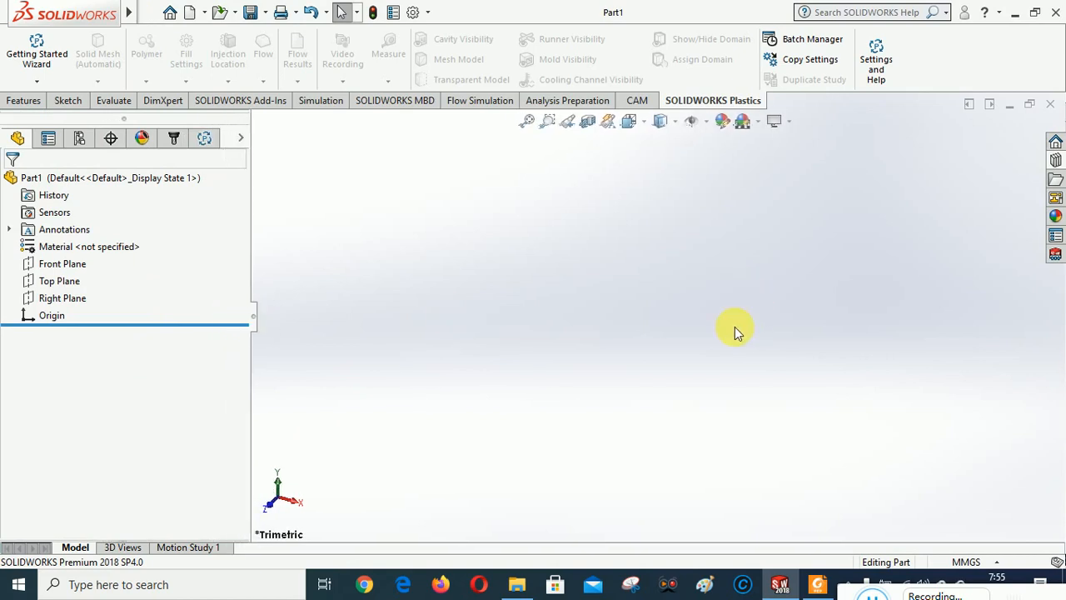
Step: Switch to Foxit Reader and review the plate's isometric view, outline dimensions and thickness in the drawing
{"action": "left_click", "coordinate": [819, 585]}
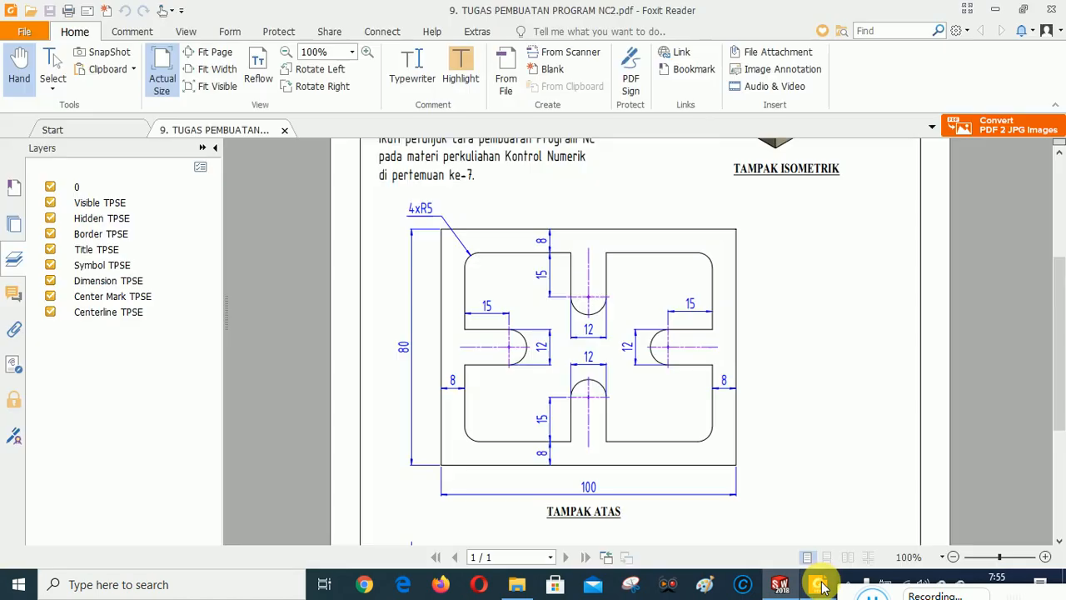
{"action": "scroll", "coordinate": [813, 424], "scroll_direction": "up", "scroll_amount": 4}
{"action": "scroll", "coordinate": [812, 400], "scroll_direction": "up", "scroll_amount": 2}
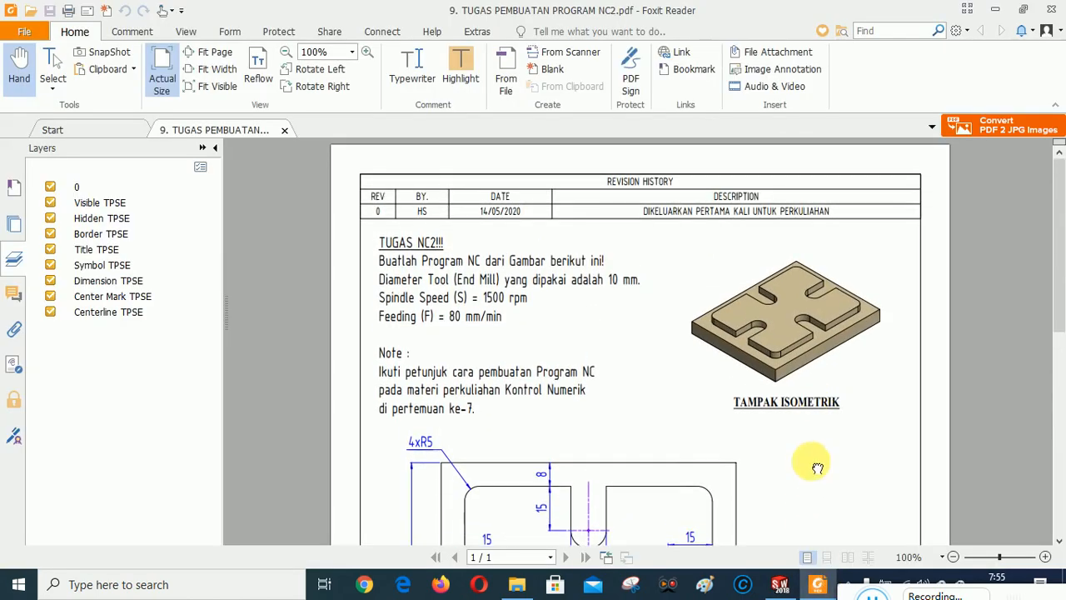
{"action": "scroll", "coordinate": [749, 404], "scroll_direction": "down", "scroll_amount": 5}
{"action": "scroll", "coordinate": [787, 371], "scroll_direction": "down", "scroll_amount": 3}
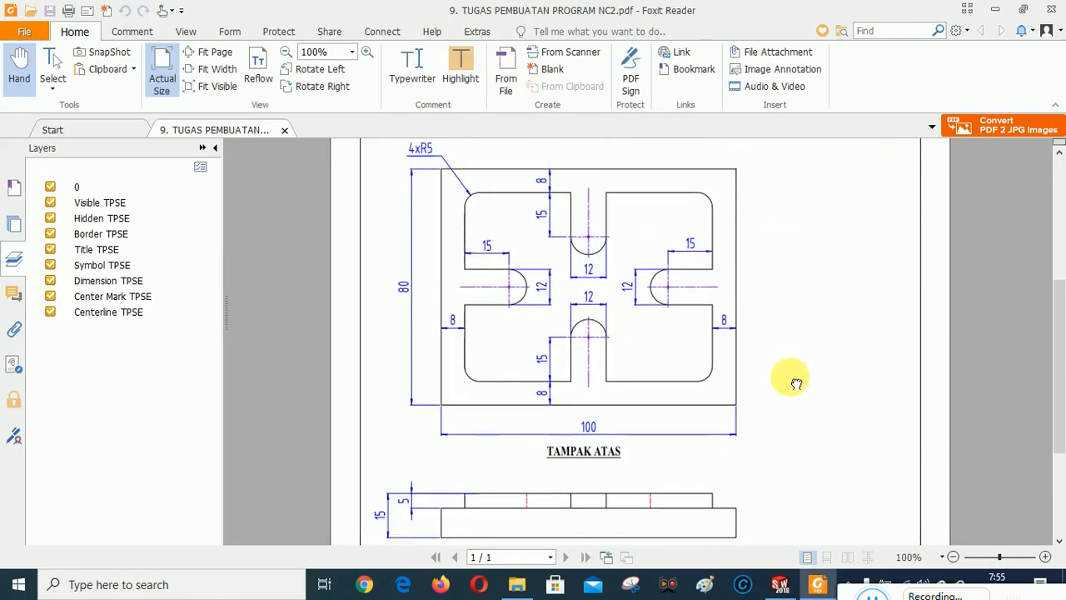
{"action": "mouse_move", "coordinate": [796, 264]}
{"action": "left_mouse_down"}
{"action": "mouse_move", "coordinate": [808, 445]}
{"action": "mouse_move", "coordinate": [801, 279]}
{"action": "left_mouse_up"}
Step: Switch to SOLIDWORKS and start an Extruded Boss/Base with its sketch on the Top Plane
{"action": "left_click", "coordinate": [779, 584]}
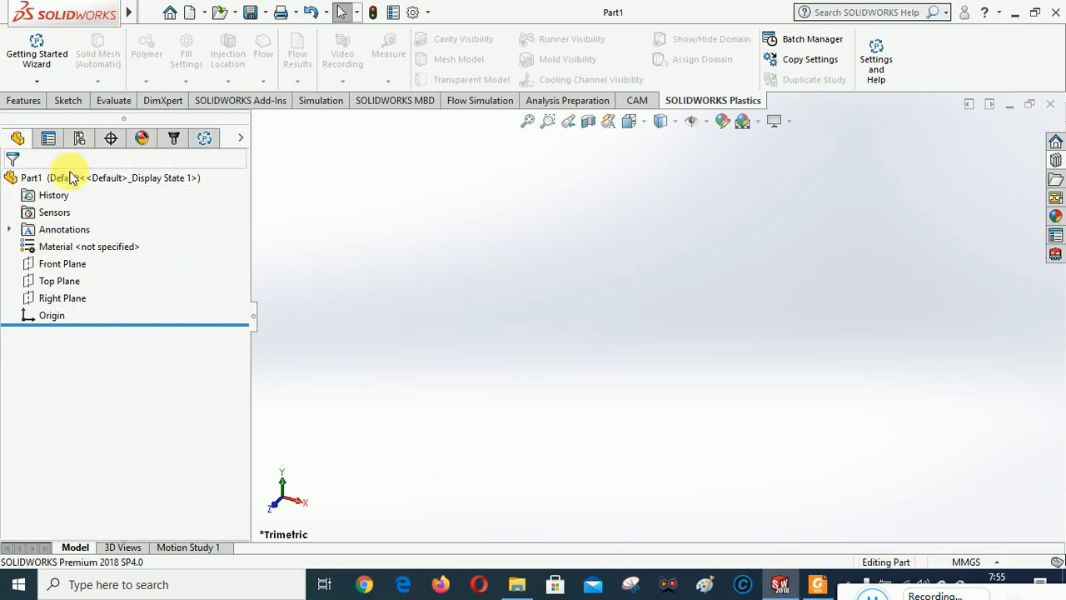
{"action": "left_click", "coordinate": [25, 101]}
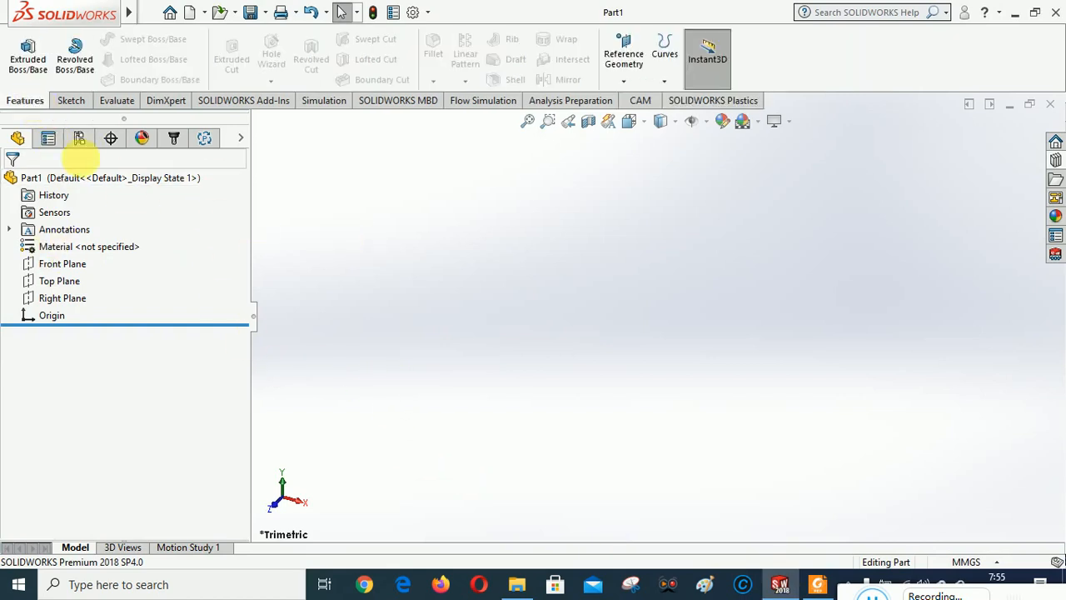
{"action": "left_click", "coordinate": [30, 47]}
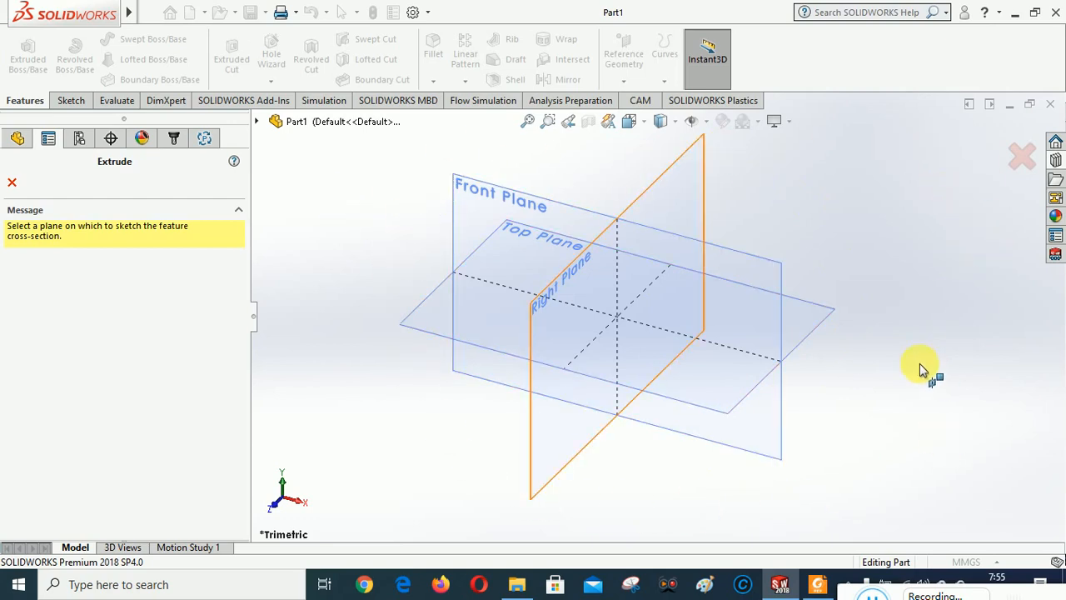
{"action": "left_click", "coordinate": [802, 314]}
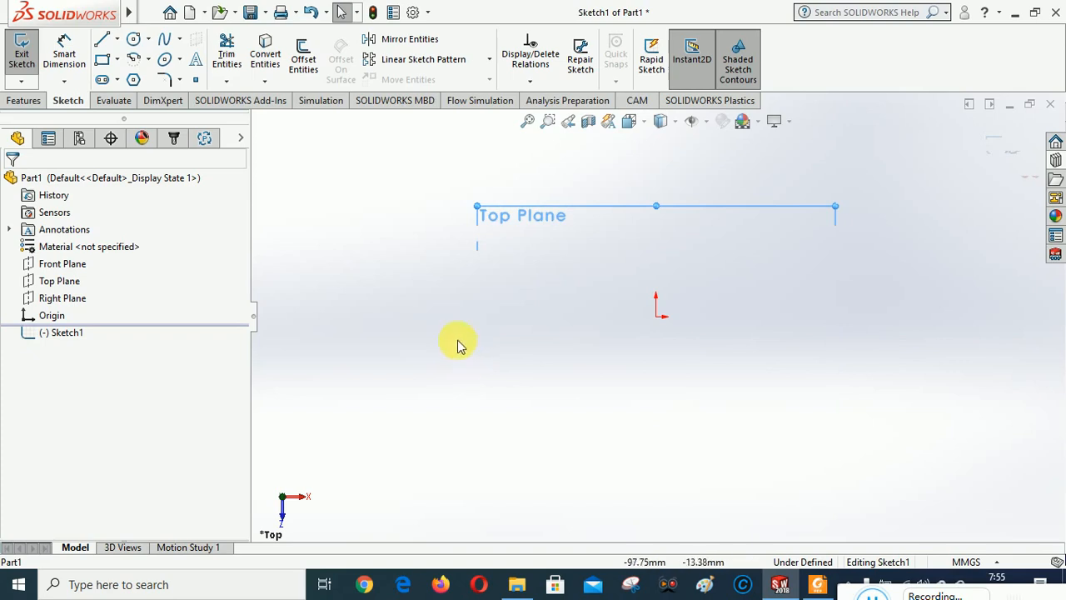
Step: Sketch a center rectangle of about 183 by 127 mm centred on the origin
{"action": "left_click", "coordinate": [119, 62]}
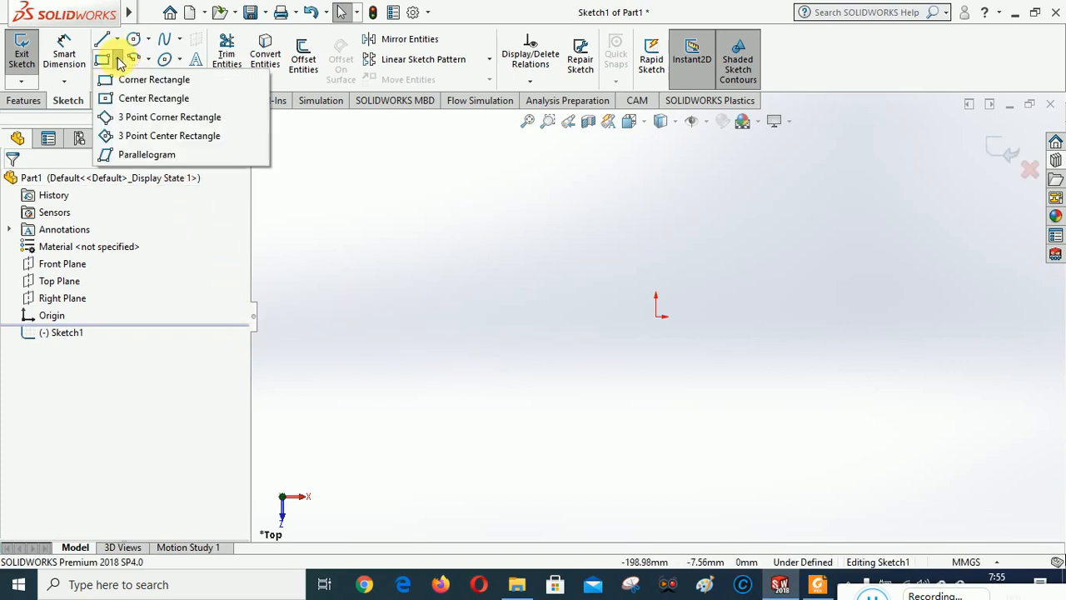
{"action": "left_click", "coordinate": [140, 100]}
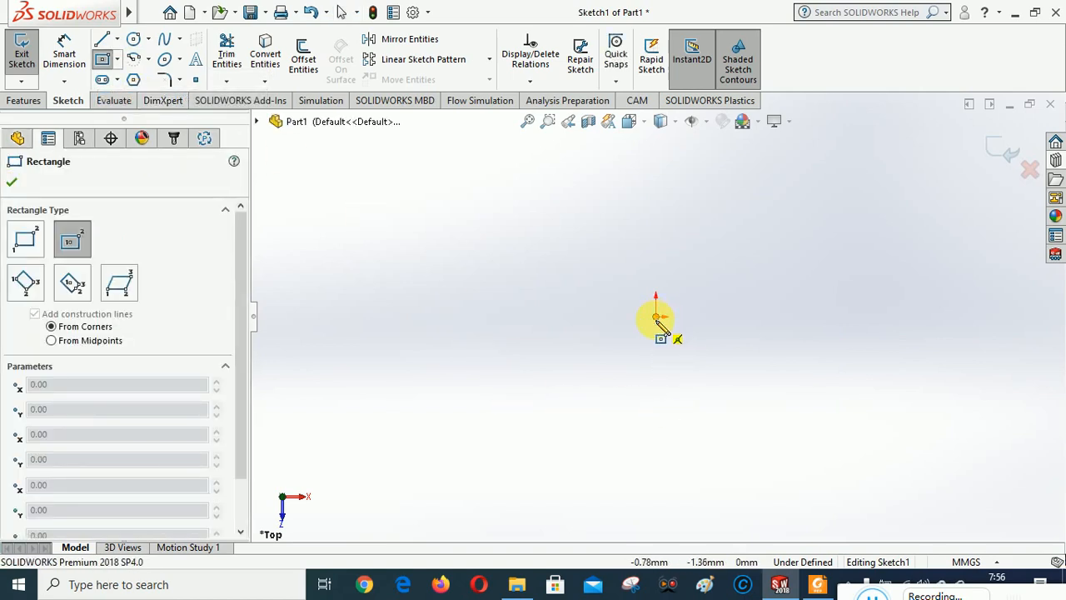
{"action": "left_click", "coordinate": [657, 317]}
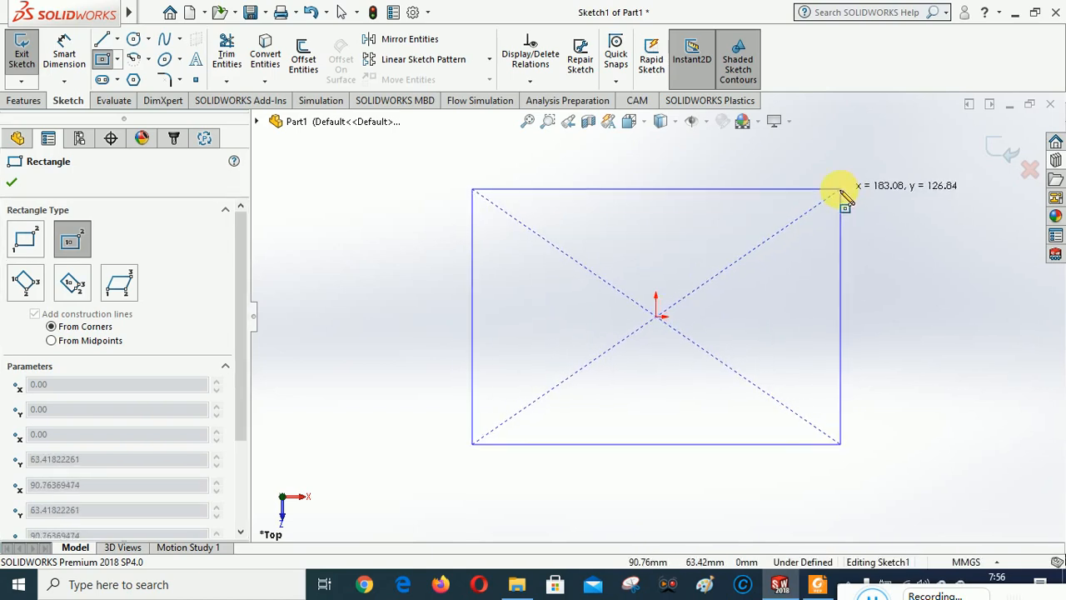
{"action": "left_click", "coordinate": [885, 283]}
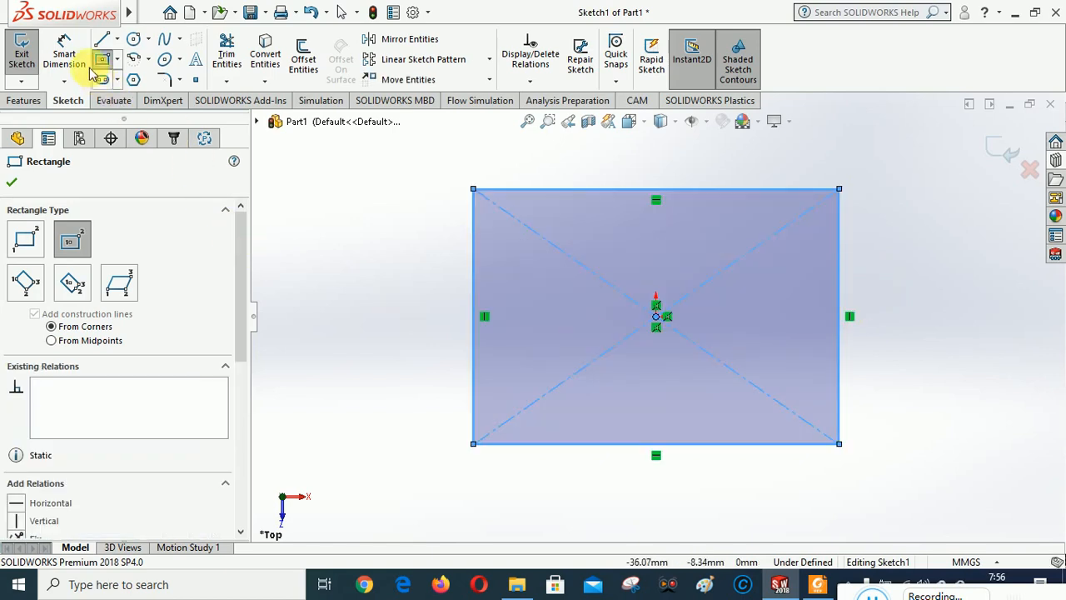
Step: Dimension the rectangle's left vertical edge with Smart Dimension and set it to 80 mm
{"action": "left_click", "coordinate": [64, 50]}
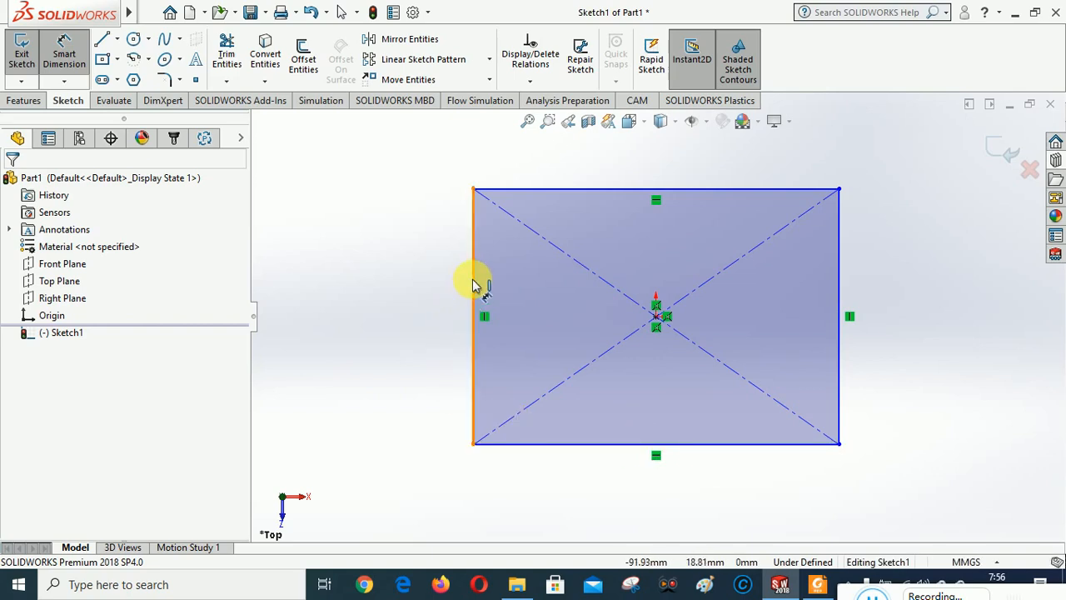
{"action": "left_click", "coordinate": [458, 300]}
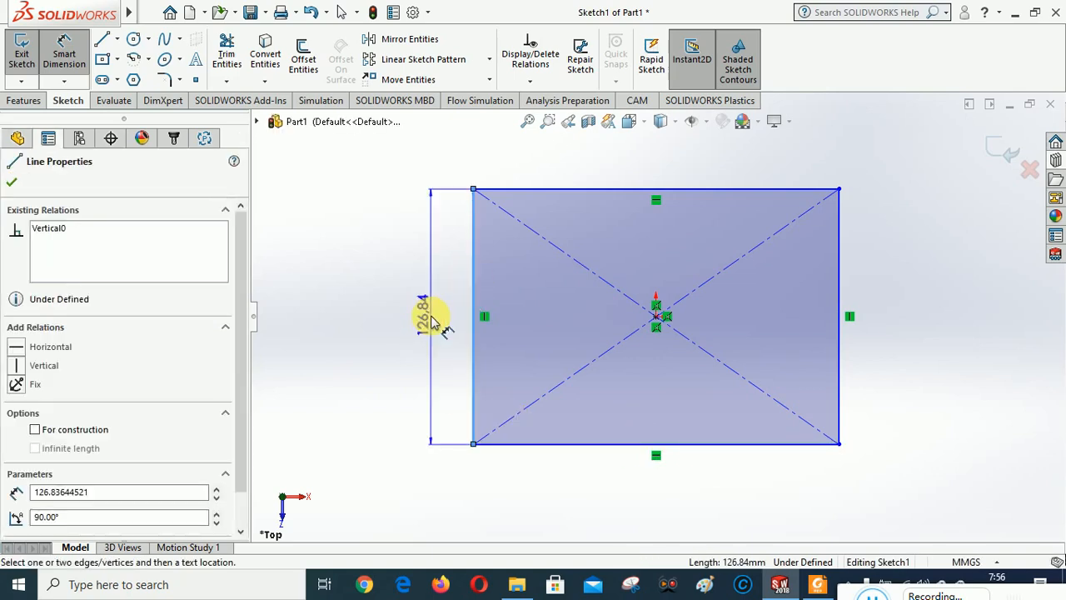
{"action": "left_click", "coordinate": [428, 321]}
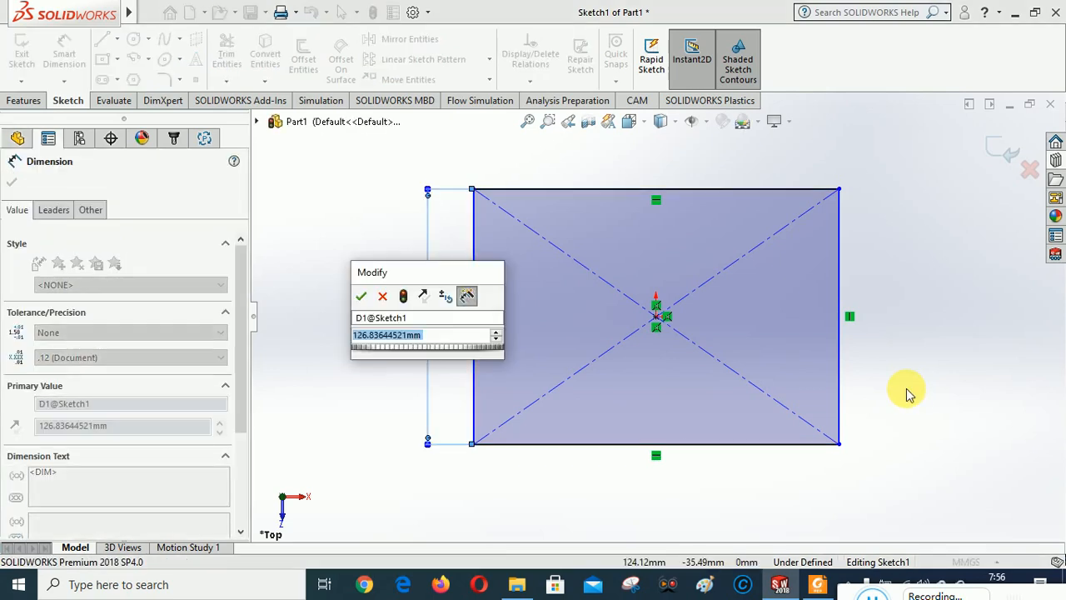
{"action": "type", "text": "80"}
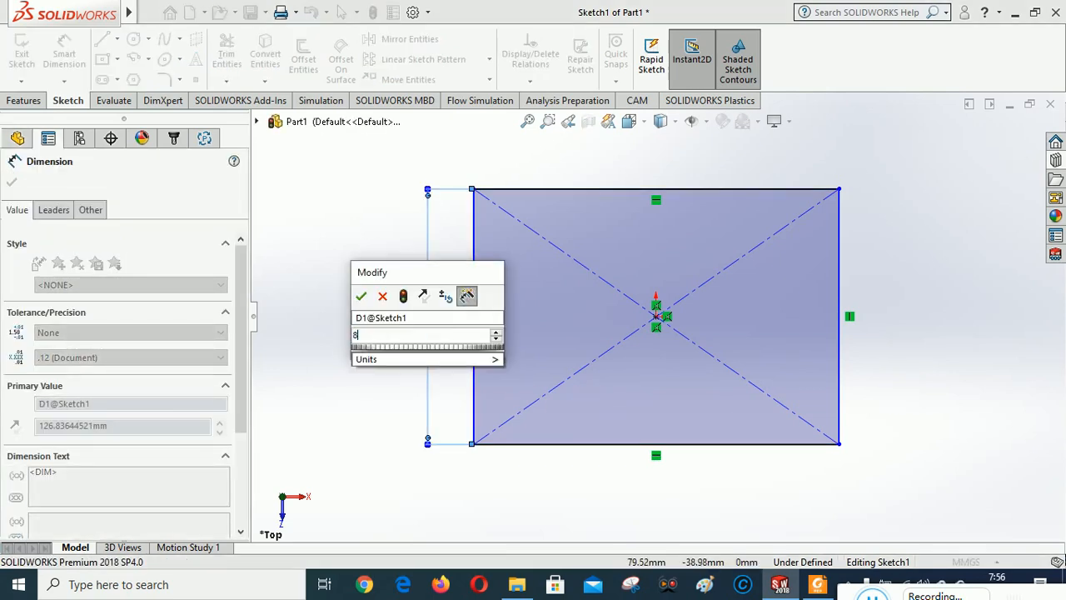
{"action": "left_click", "coordinate": [361, 298]}
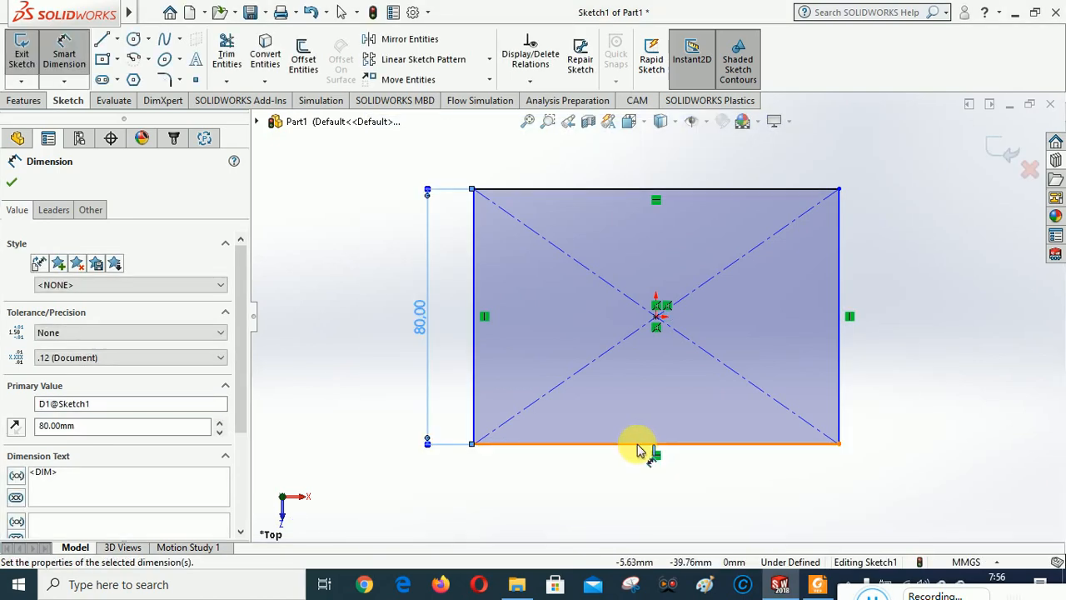
Step: Dimension the rectangle's bottom horizontal edge and set it to 100 mm, finishing the dimensioning
{"action": "left_click", "coordinate": [666, 506]}
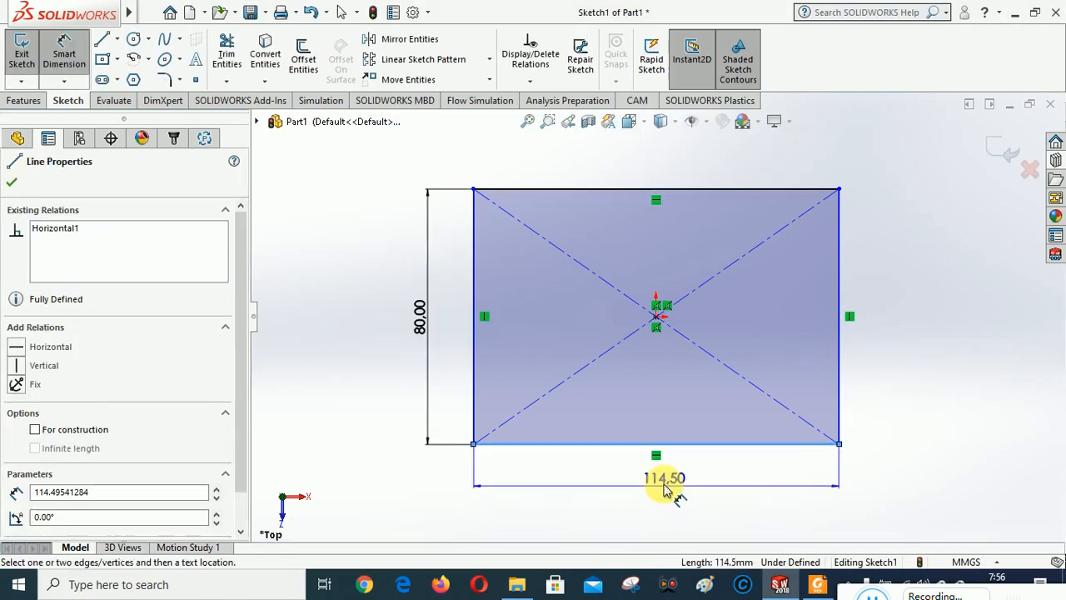
{"action": "left_click", "coordinate": [674, 496]}
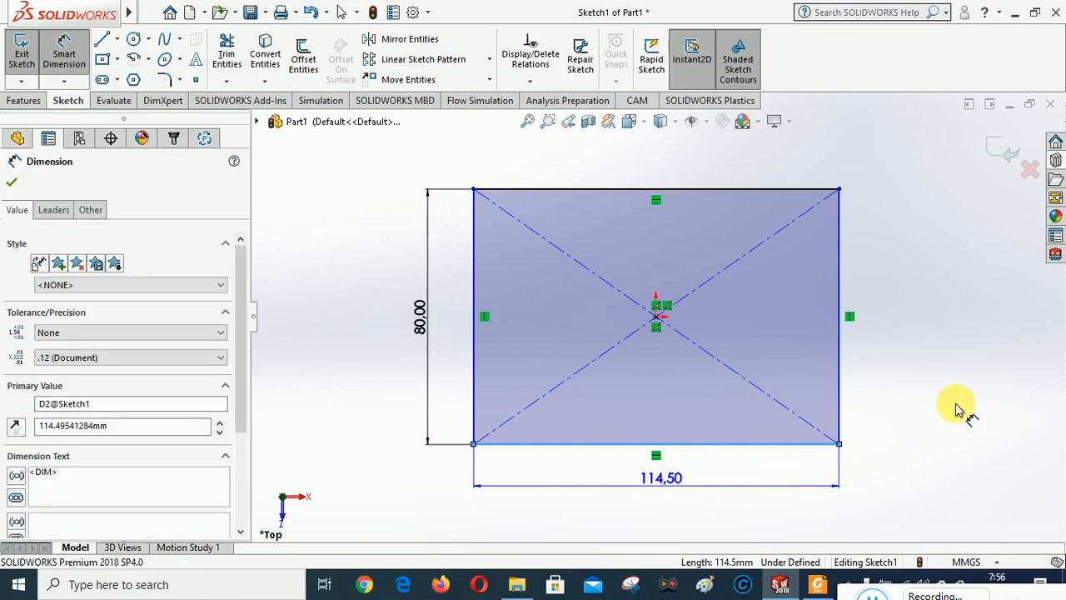
{"action": "type", "text": "100"}
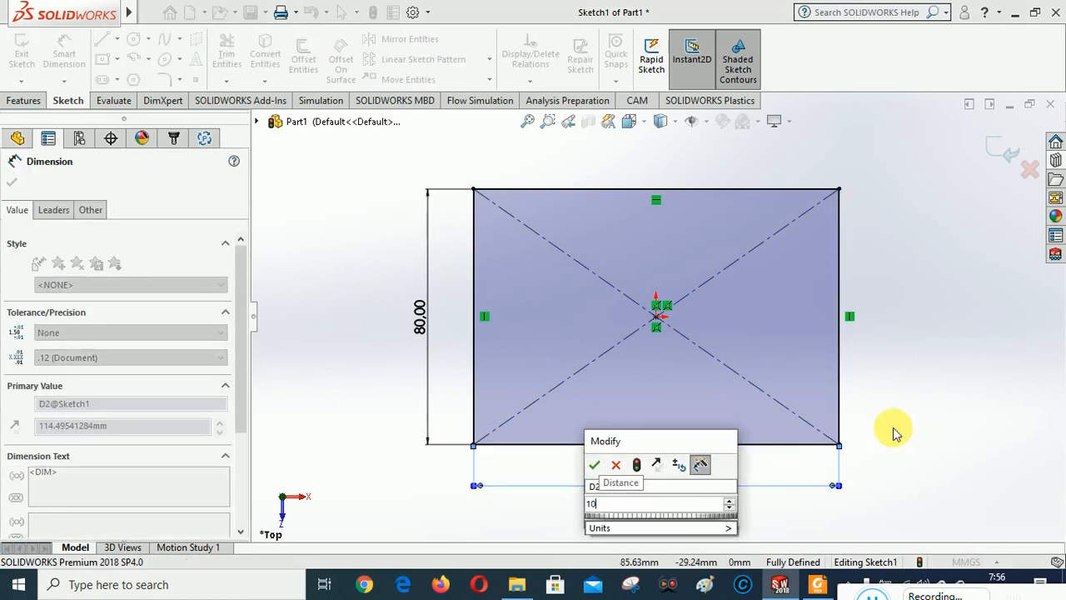
{"action": "left_click", "coordinate": [596, 465]}
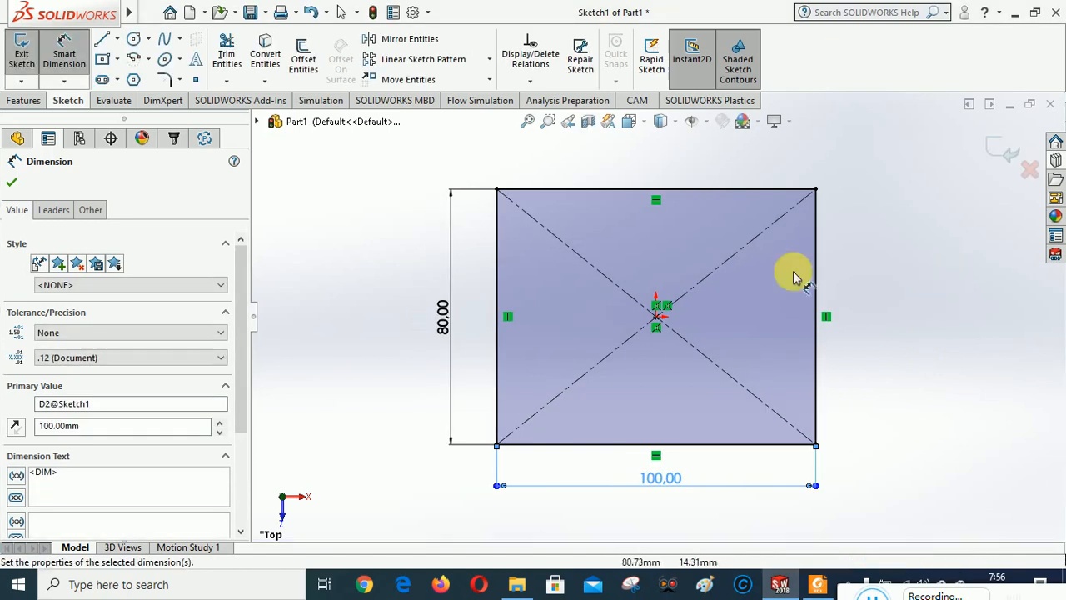
{"action": "left_click", "coordinate": [12, 184]}
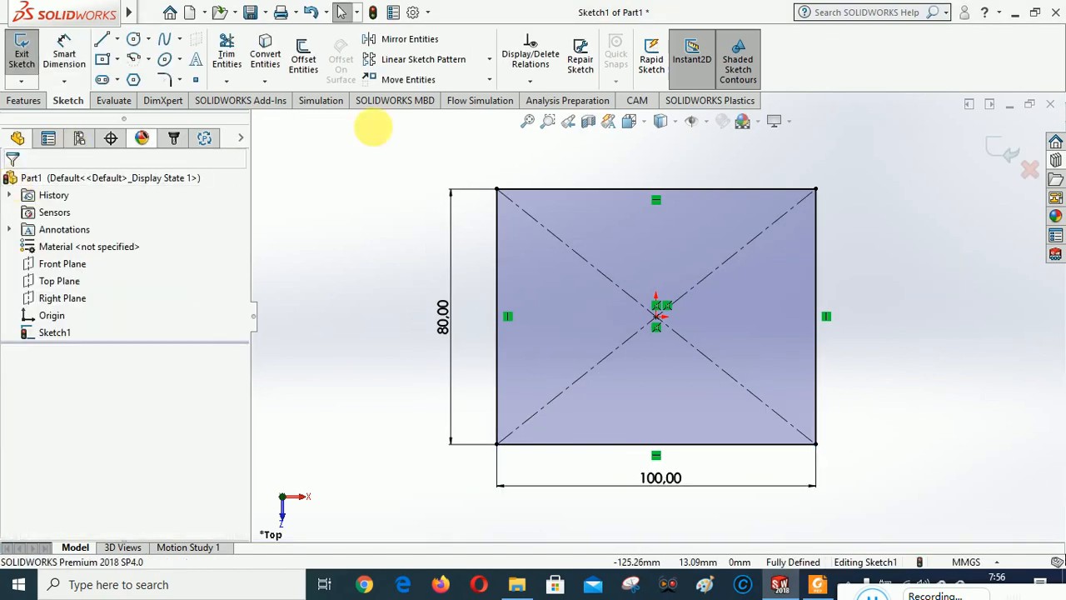
Step: Finish the rectangle sketch and extrude it as a blind boss 15 mm deep
{"action": "left_click", "coordinate": [1002, 150]}
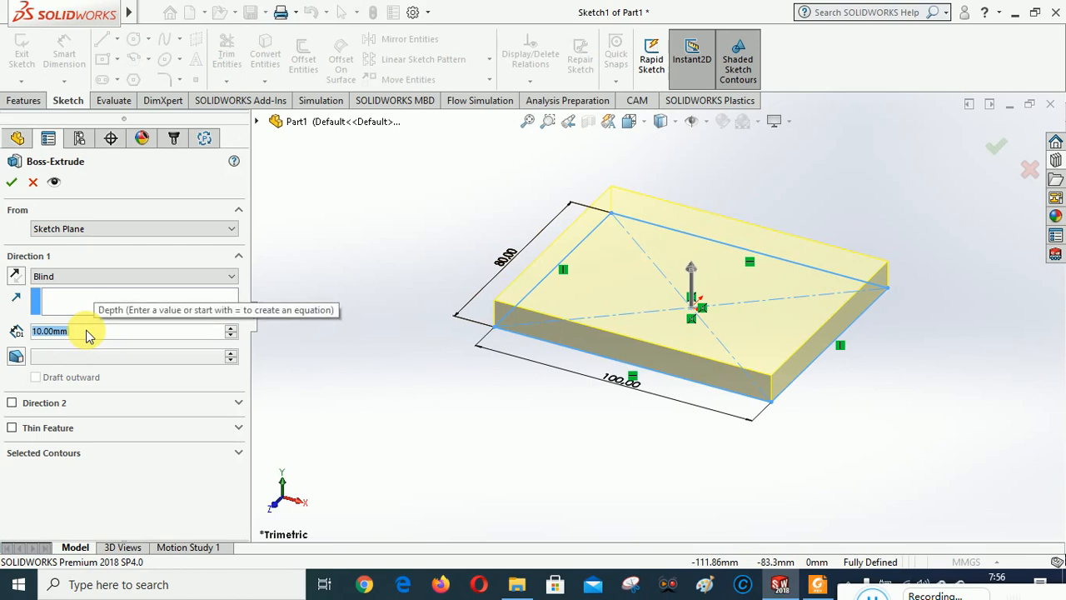
{"action": "type", "text": "15"}
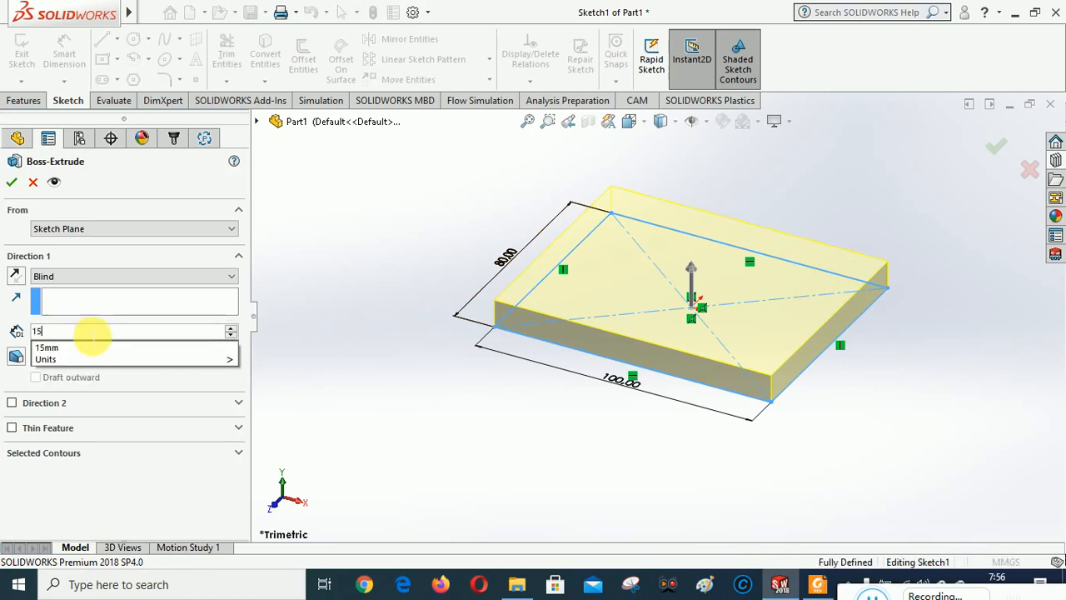
{"action": "key", "text": "Return"}
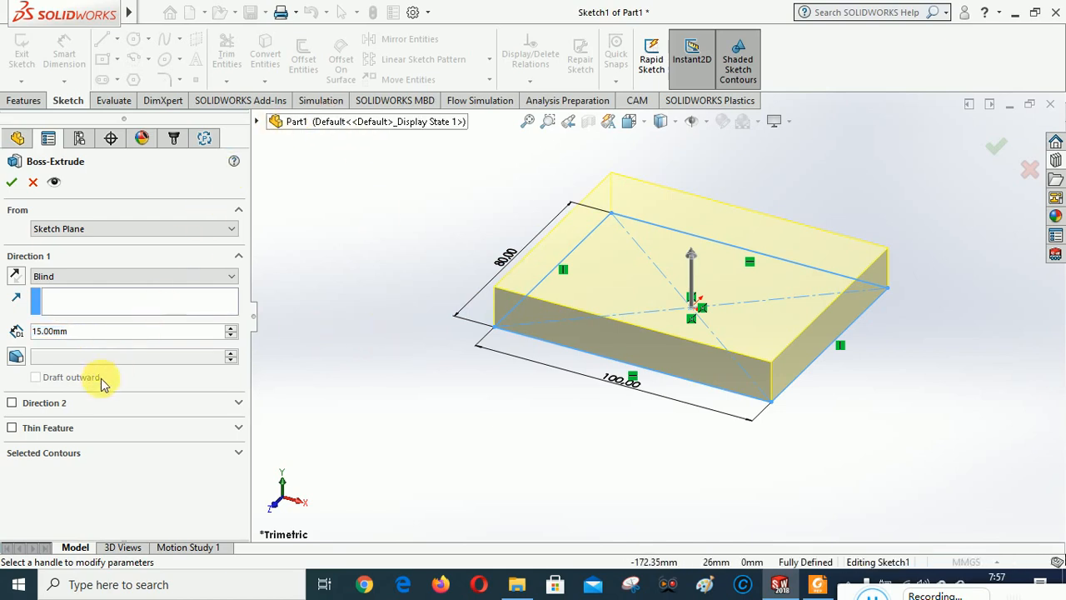
{"action": "left_click", "coordinate": [11, 181]}
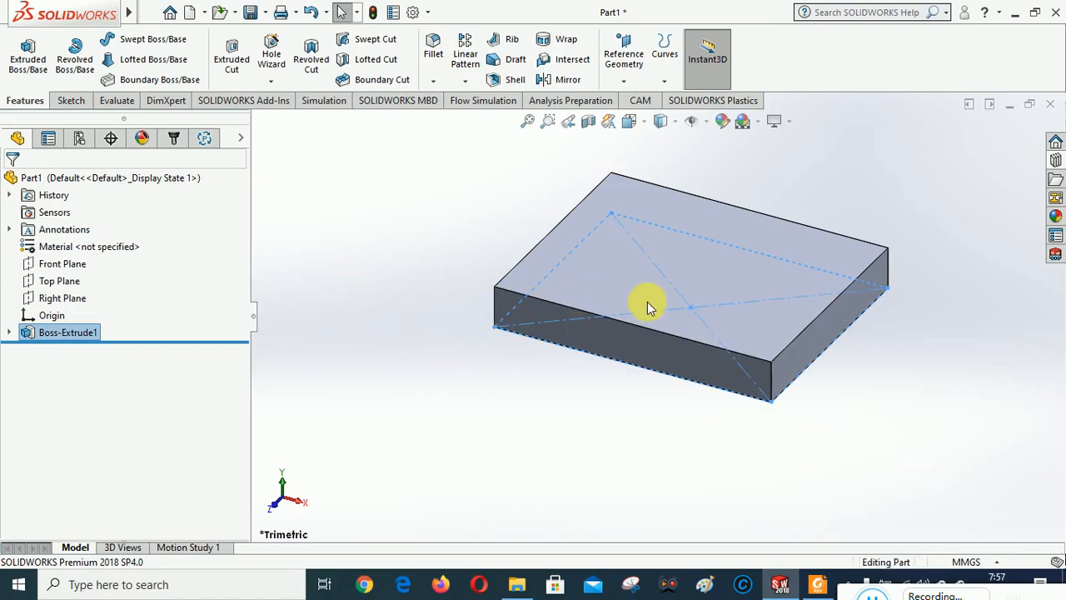
{"action": "left_click", "coordinate": [531, 122]}
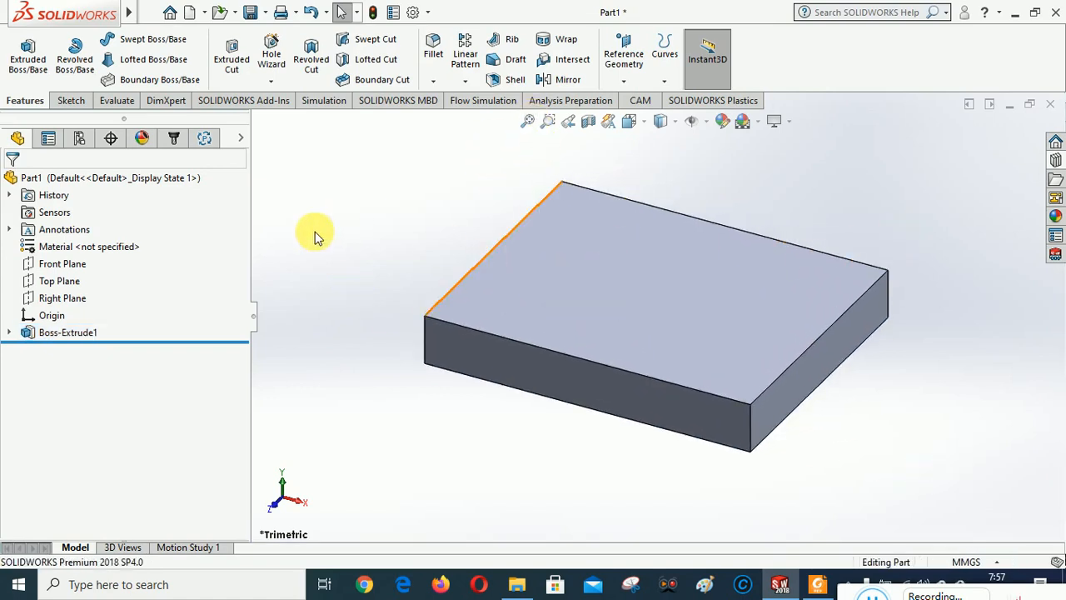
Step: Save the part as LATIHAN KN 12 in the Latihan CAM folder, replacing the existing file
{"action": "left_click", "coordinate": [250, 13]}
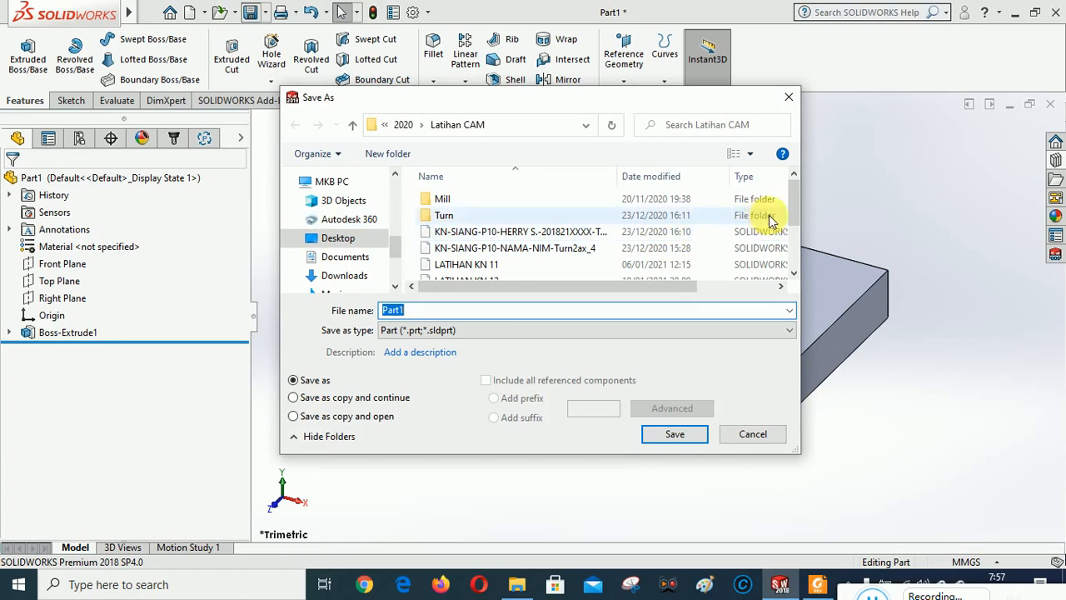
{"action": "left_click_drag", "start_coordinate": [797, 194], "coordinate": [798, 216]}
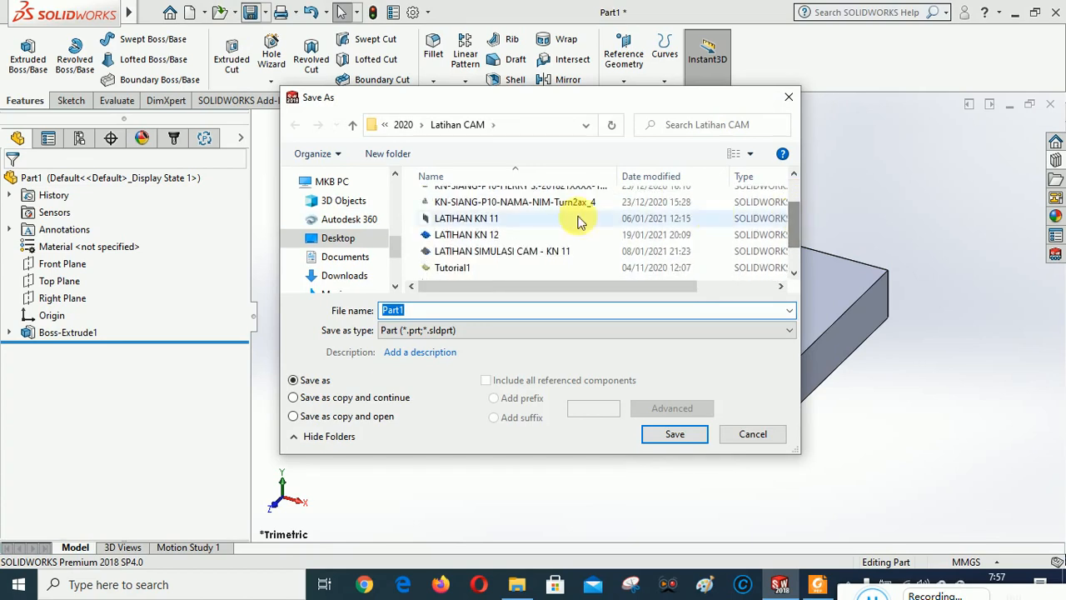
{"action": "left_click", "coordinate": [466, 236]}
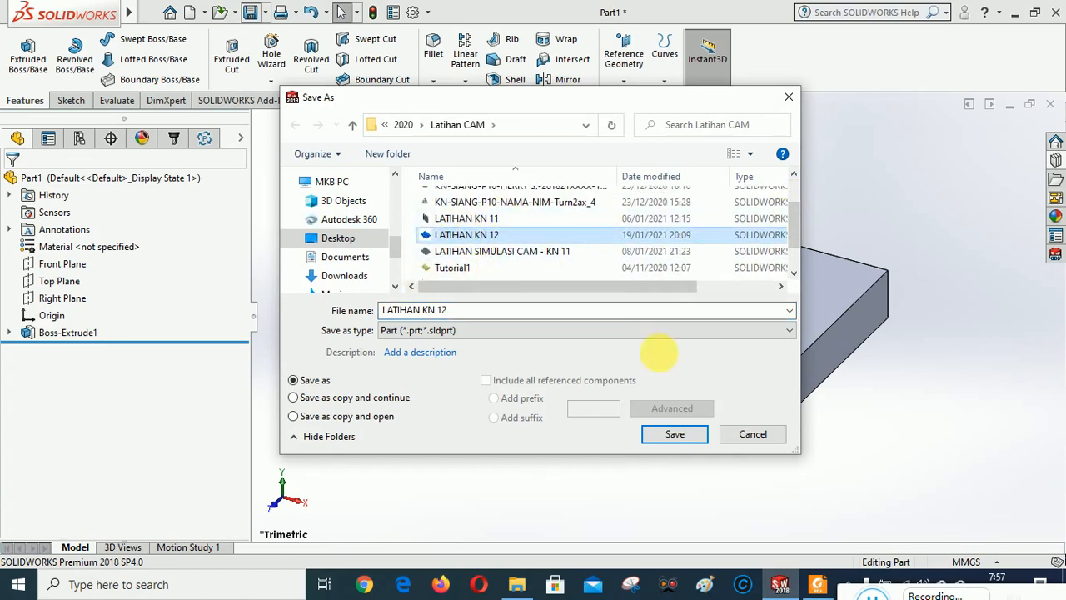
{"action": "left_click", "coordinate": [674, 435]}
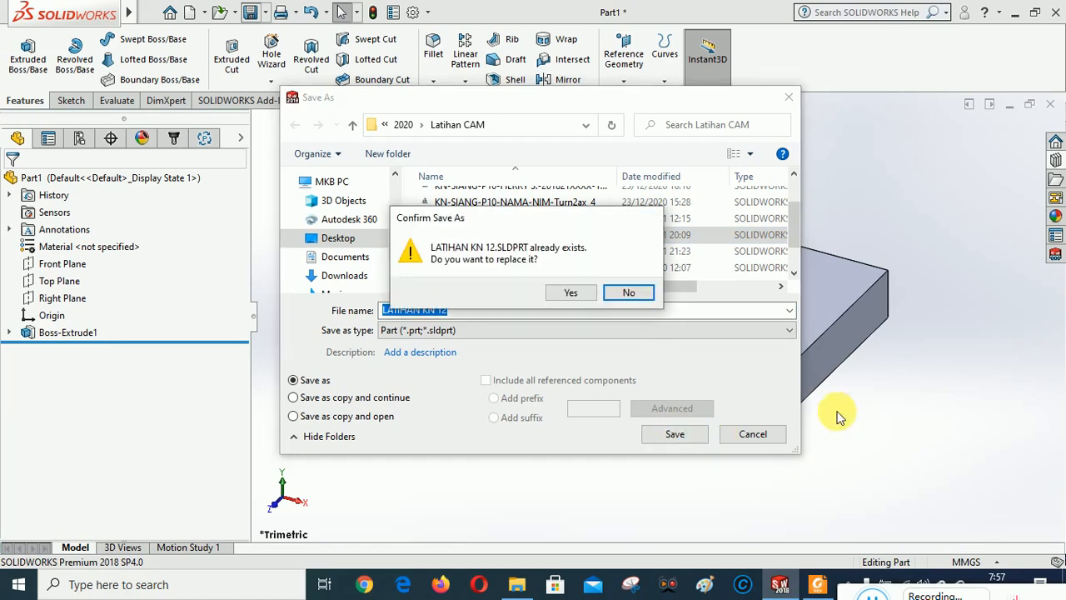
{"action": "left_click", "coordinate": [569, 295]}
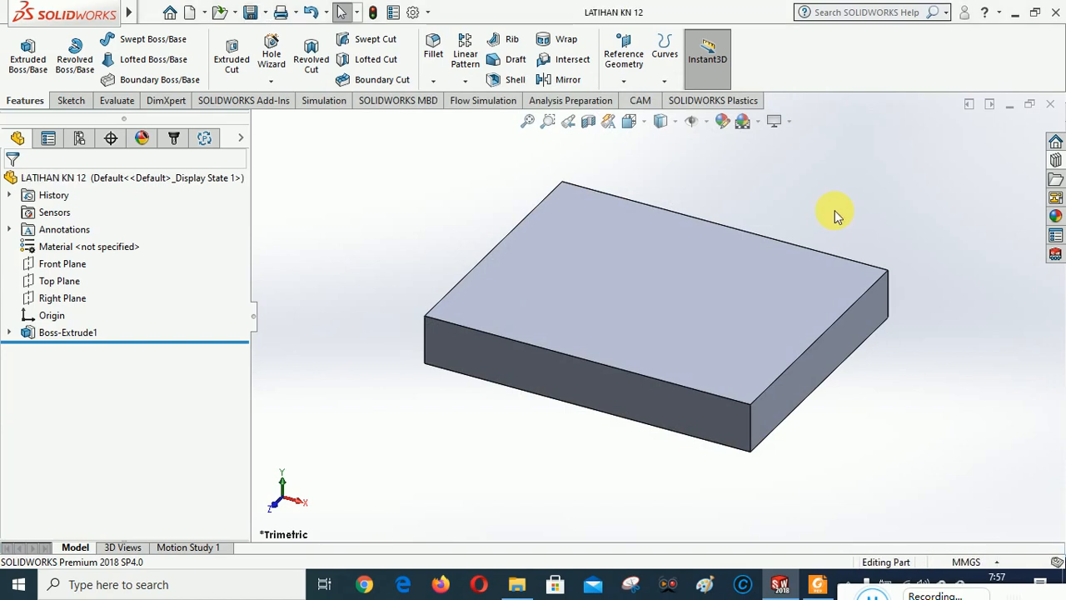
Step: Switch to the NC2 task PDF in Foxit Reader and examine the isometric view and the dimensioned top view
{"action": "left_click", "coordinate": [820, 590]}
{"action": "scroll", "coordinate": [791, 485], "scroll_direction": "up", "scroll_amount": 5}
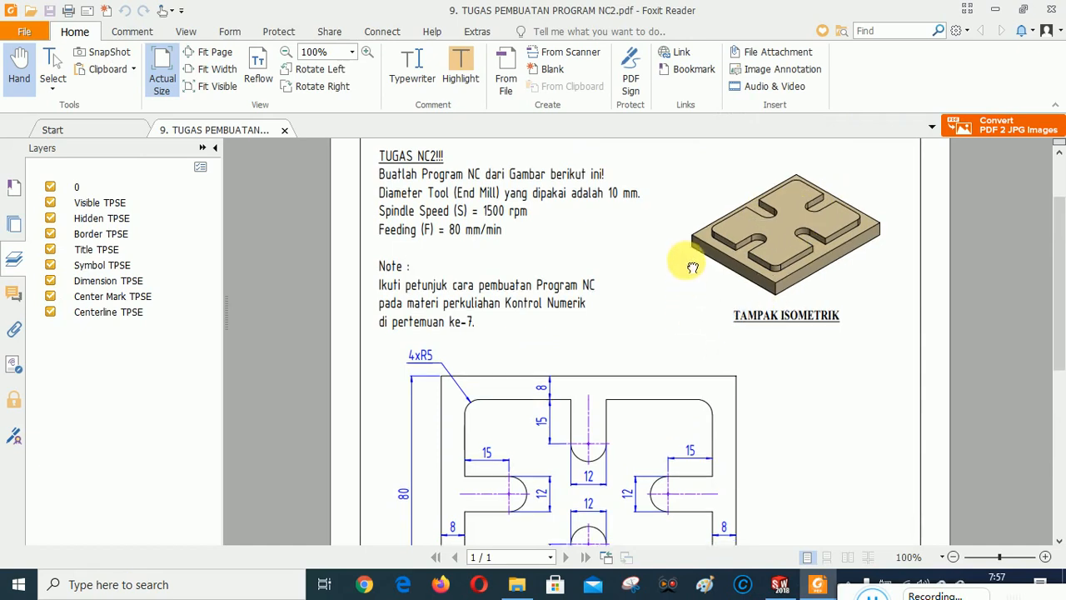
{"action": "scroll", "coordinate": [708, 299], "scroll_direction": "down", "scroll_amount": 2}
{"action": "left_click_drag", "start_coordinate": [707, 299], "coordinate": [702, 226]}
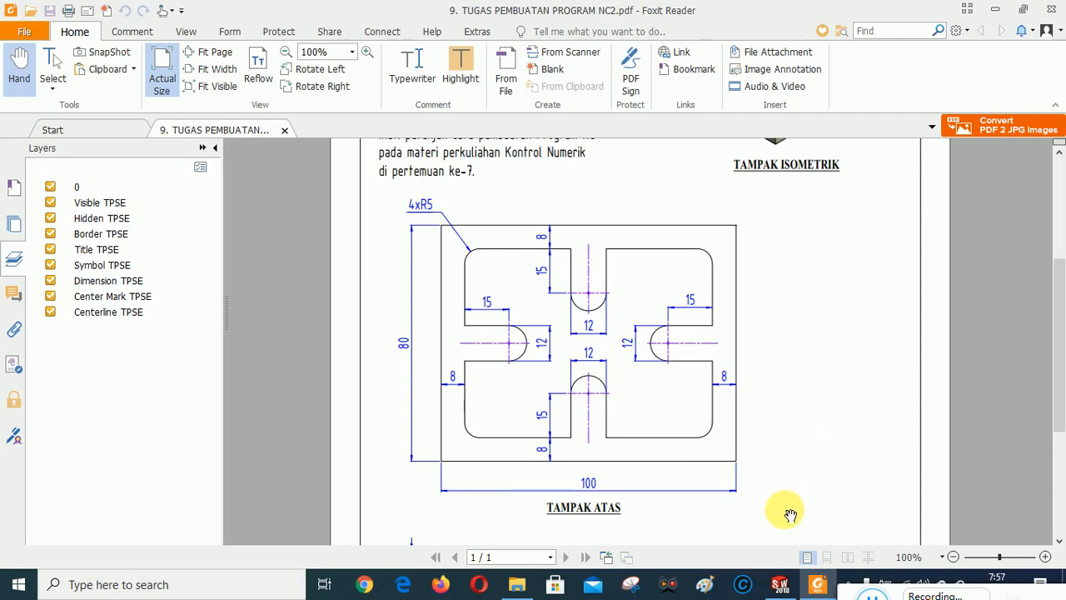
Step: Switch back to SOLIDWORKS, start a sketch on the block's upper face and view it normal to the screen
{"action": "left_click", "coordinate": [781, 583]}
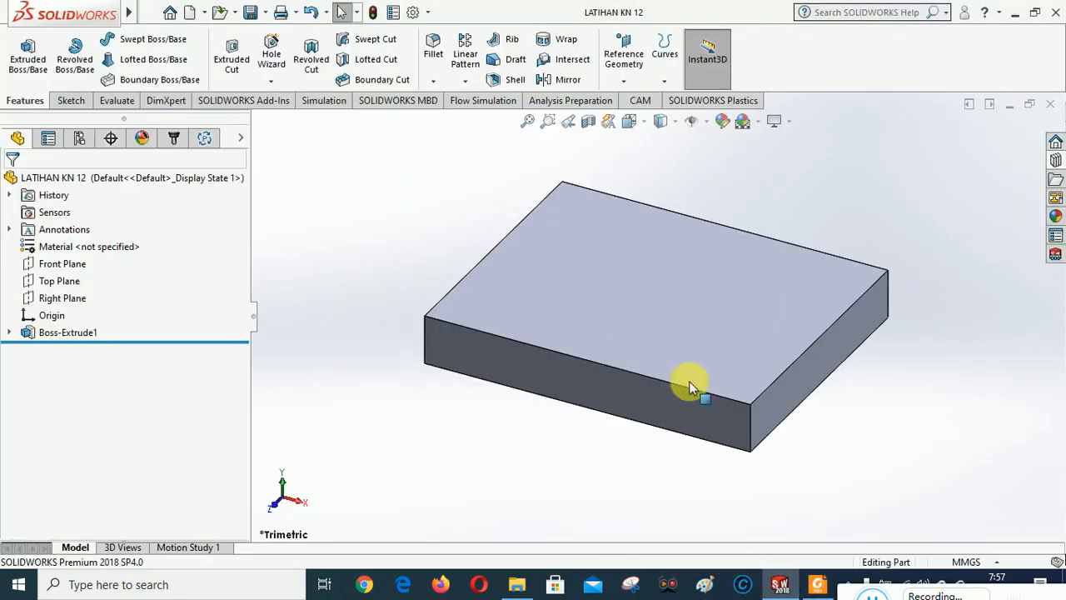
{"action": "left_click", "coordinate": [642, 280]}
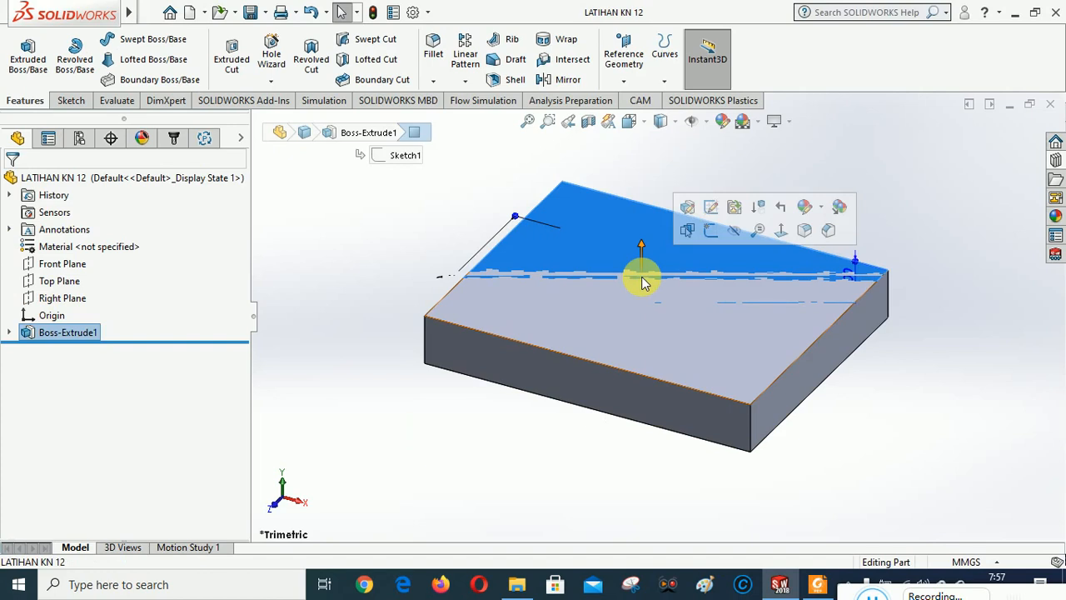
{"action": "left_click", "coordinate": [711, 232]}
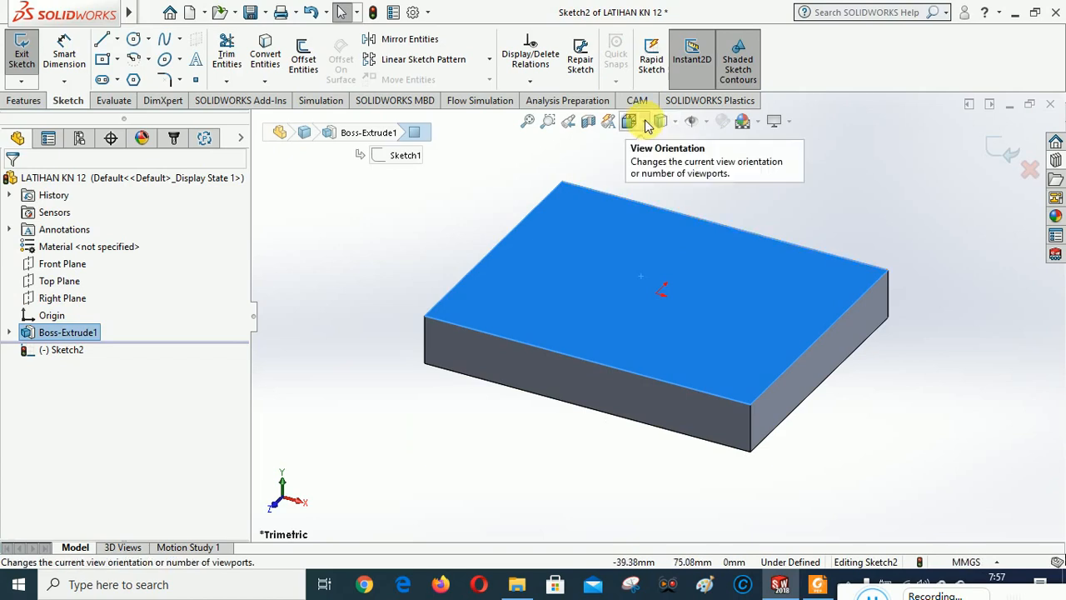
{"action": "left_click", "coordinate": [645, 124]}
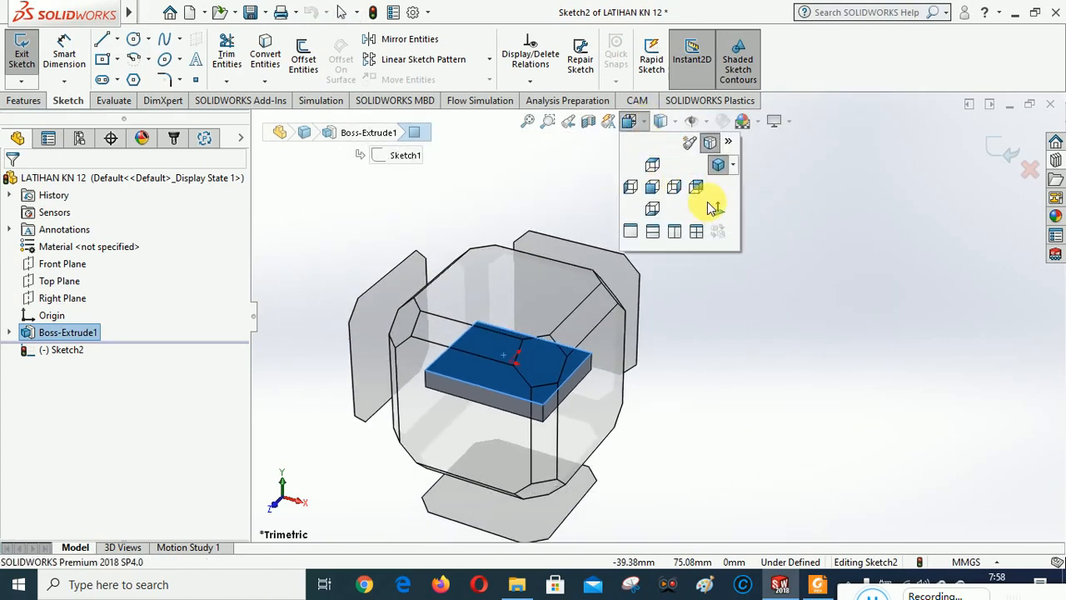
{"action": "left_click", "coordinate": [718, 209]}
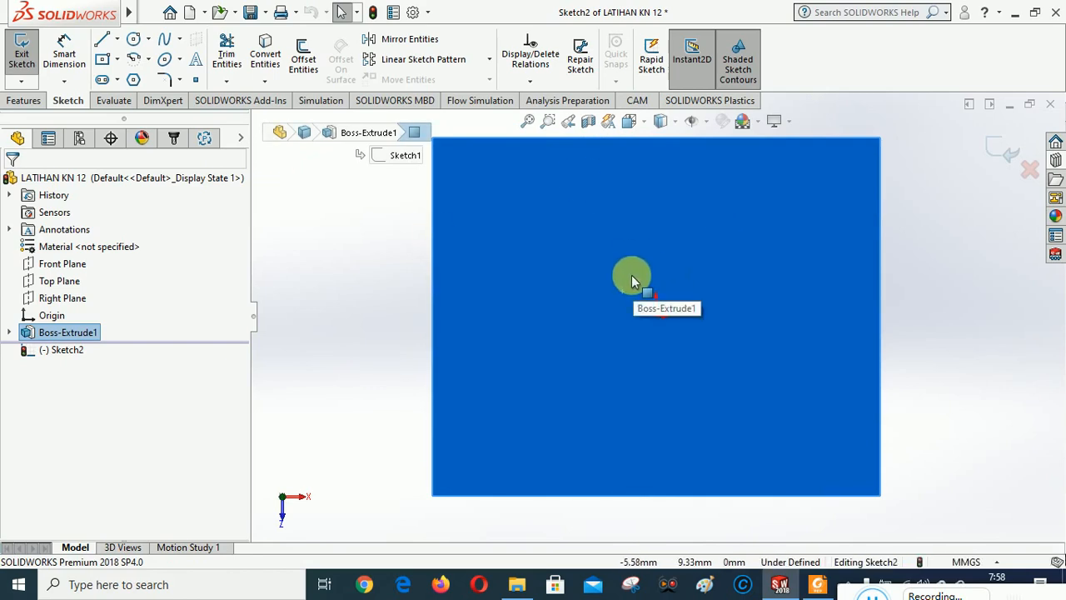
{"action": "scroll", "coordinate": [644, 224], "scroll_direction": "up", "scroll_amount": 2}
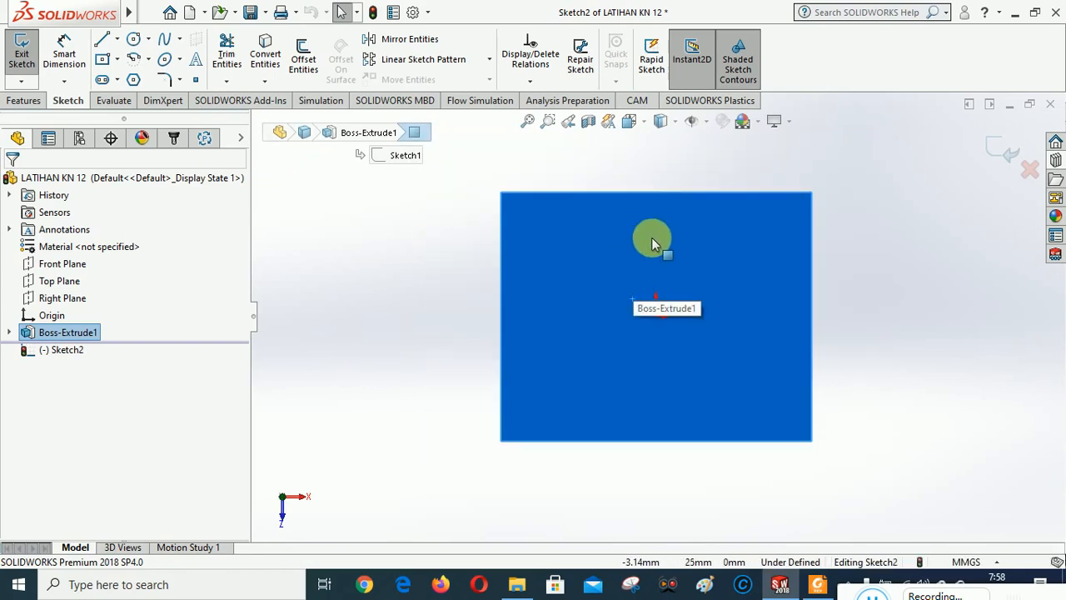
{"action": "scroll", "coordinate": [658, 248], "scroll_direction": "down", "scroll_amount": 1}
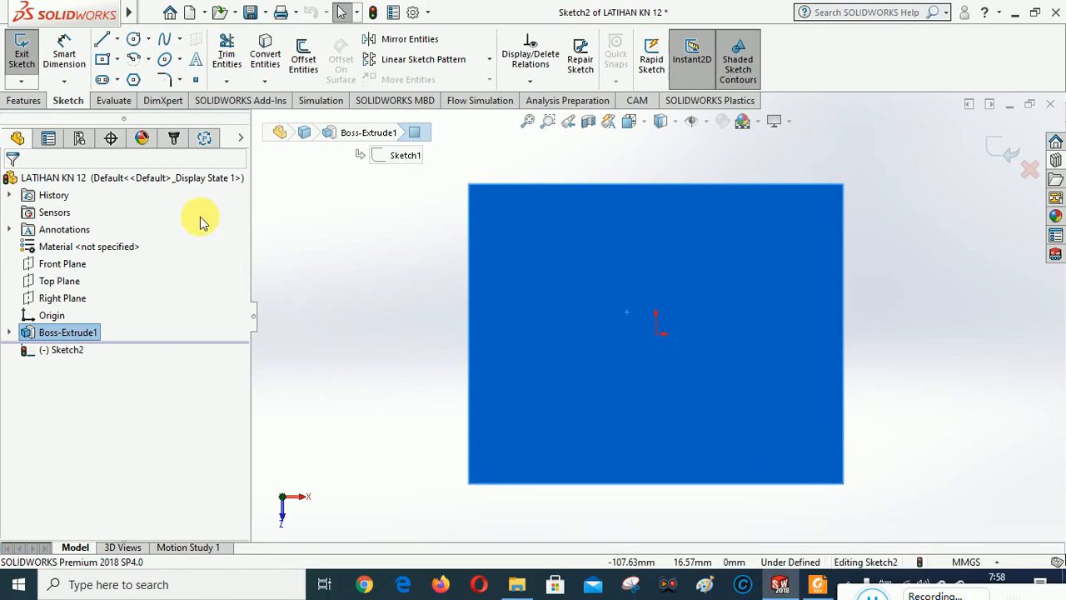
Step: Sketch a corner rectangle of about 108 by 87 mm that encloses the block's outline
{"action": "left_click", "coordinate": [119, 60]}
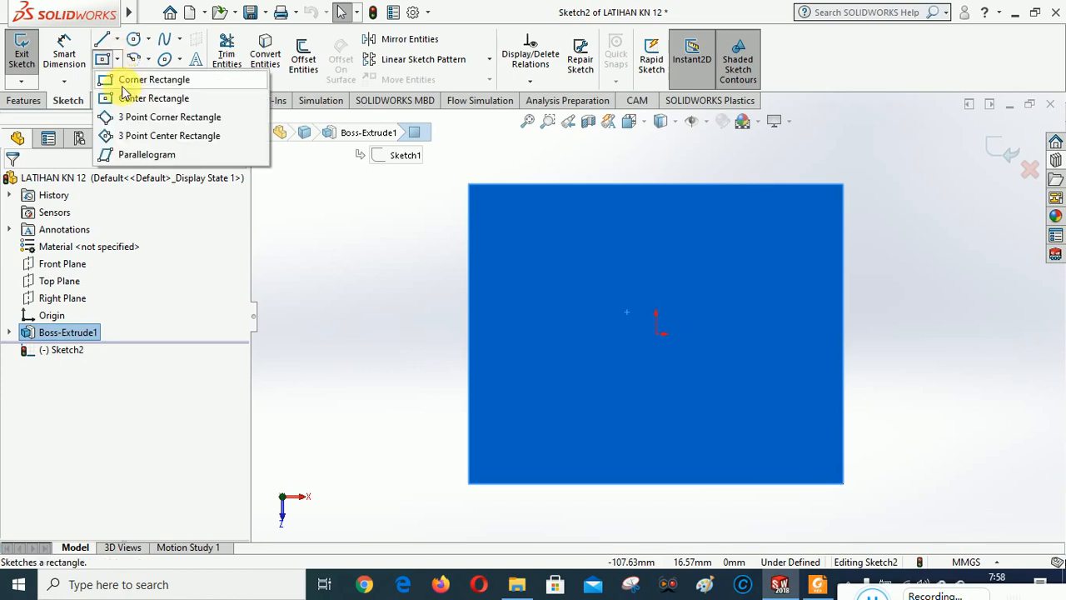
{"action": "left_click", "coordinate": [142, 81]}
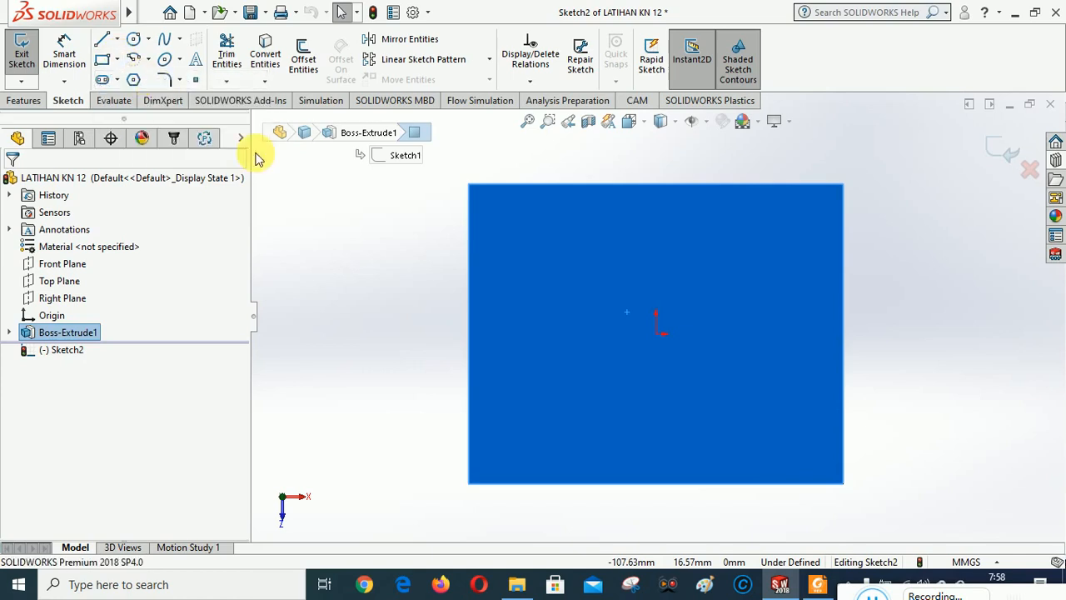
{"action": "left_click", "coordinate": [453, 172]}
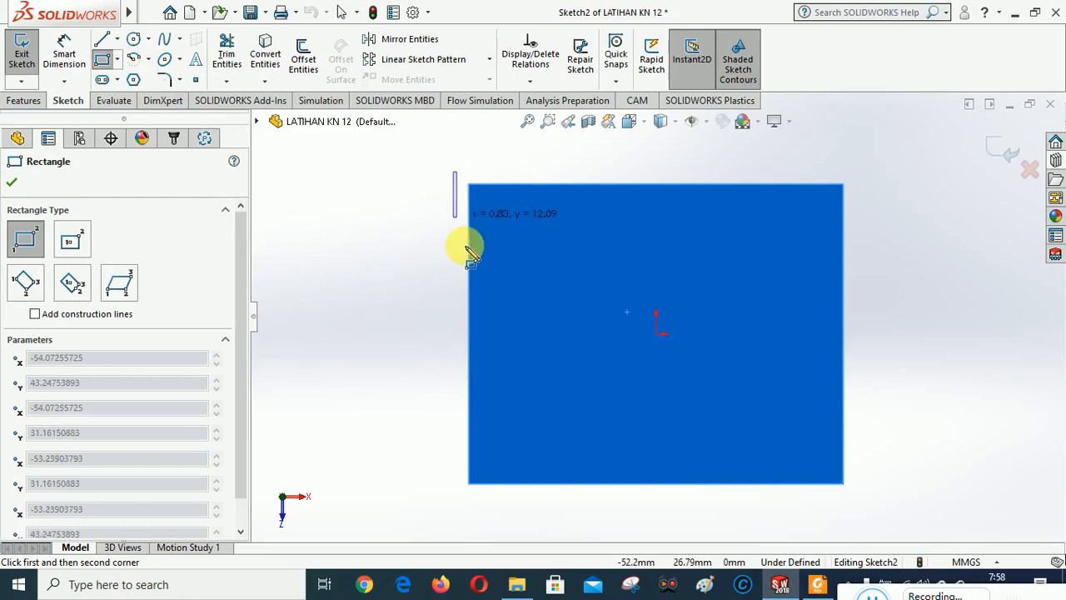
{"action": "left_click", "coordinate": [856, 498]}
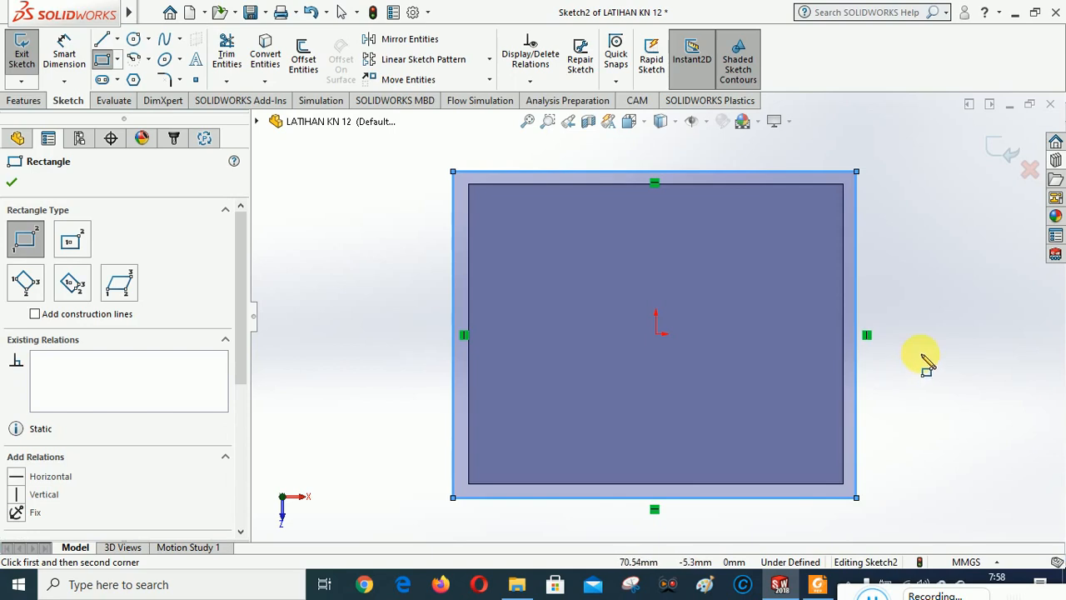
{"action": "left_click", "coordinate": [12, 182]}
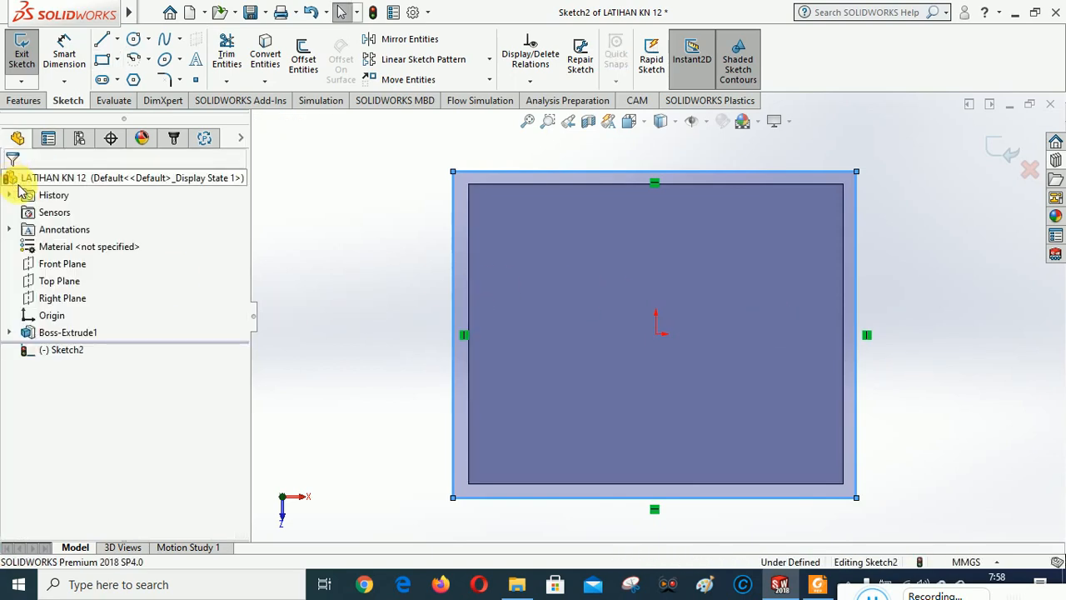
Step: Add a collinear relation between the rectangle's left line and the block's left edge, after clearing the preselected lines
{"action": "left_click", "coordinate": [530, 85]}
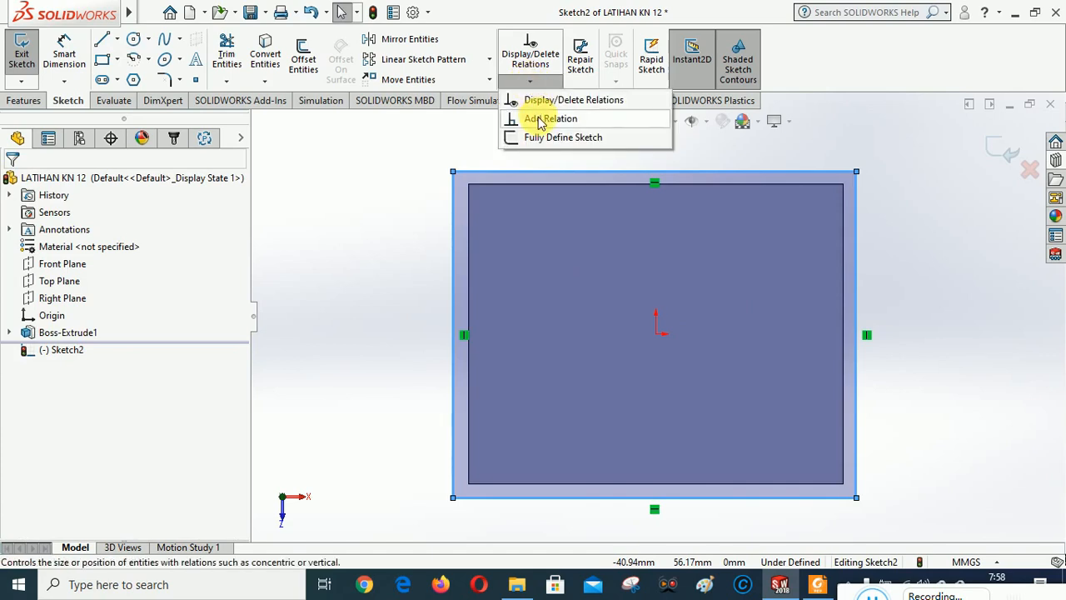
{"action": "left_click", "coordinate": [539, 121]}
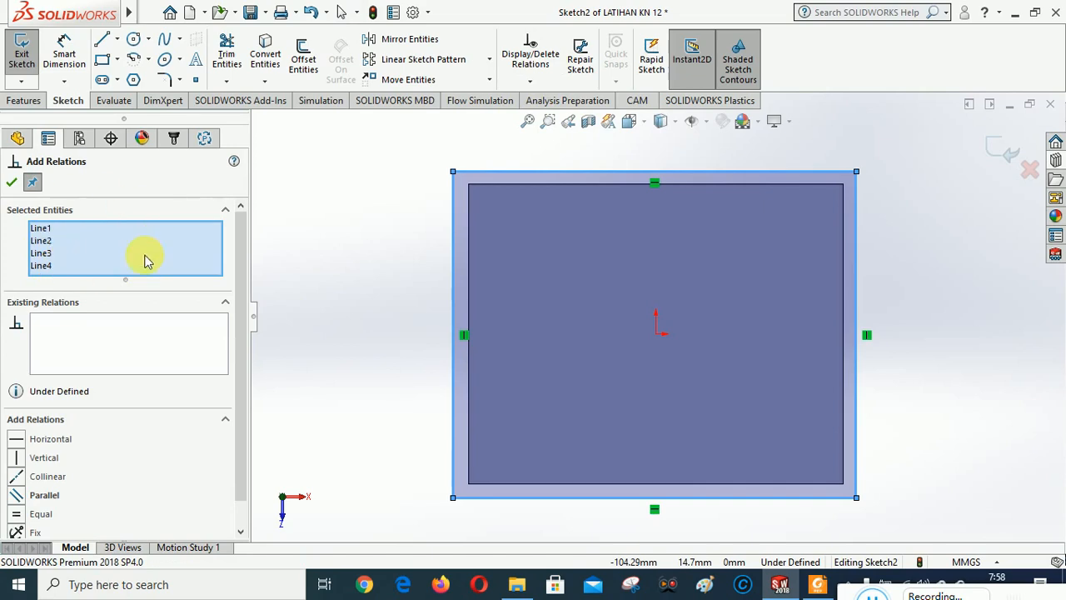
{"action": "right_click", "coordinate": [116, 246]}
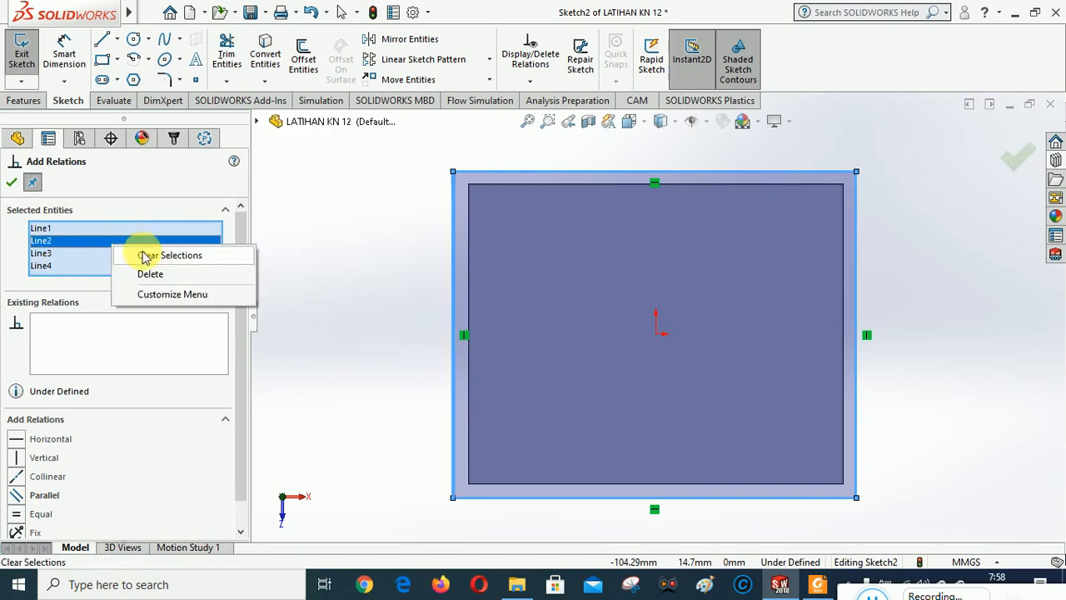
{"action": "left_click", "coordinate": [150, 252]}
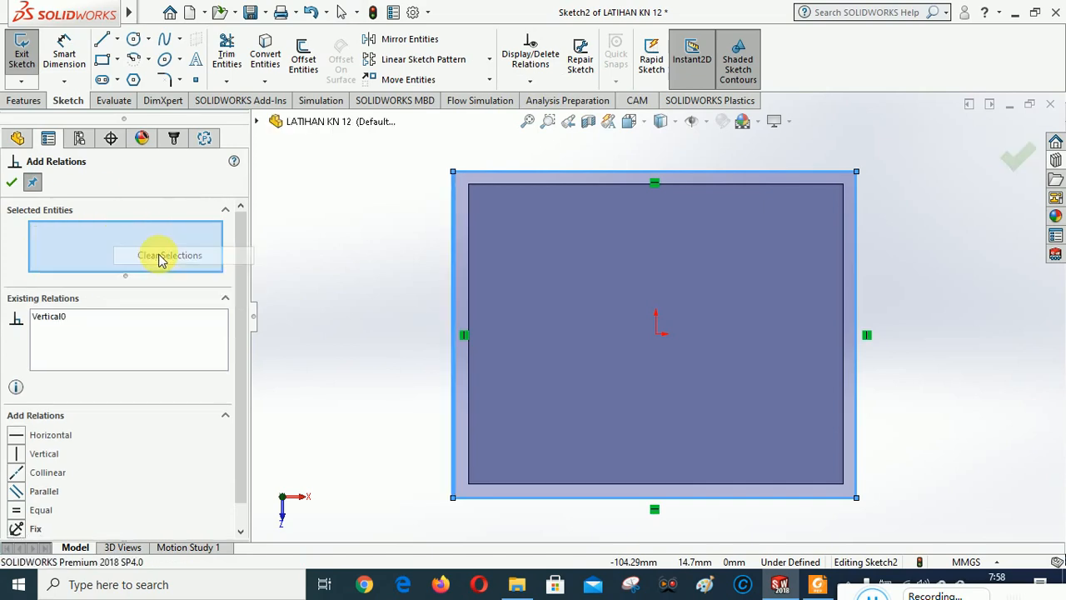
{"action": "left_click", "coordinate": [453, 255]}
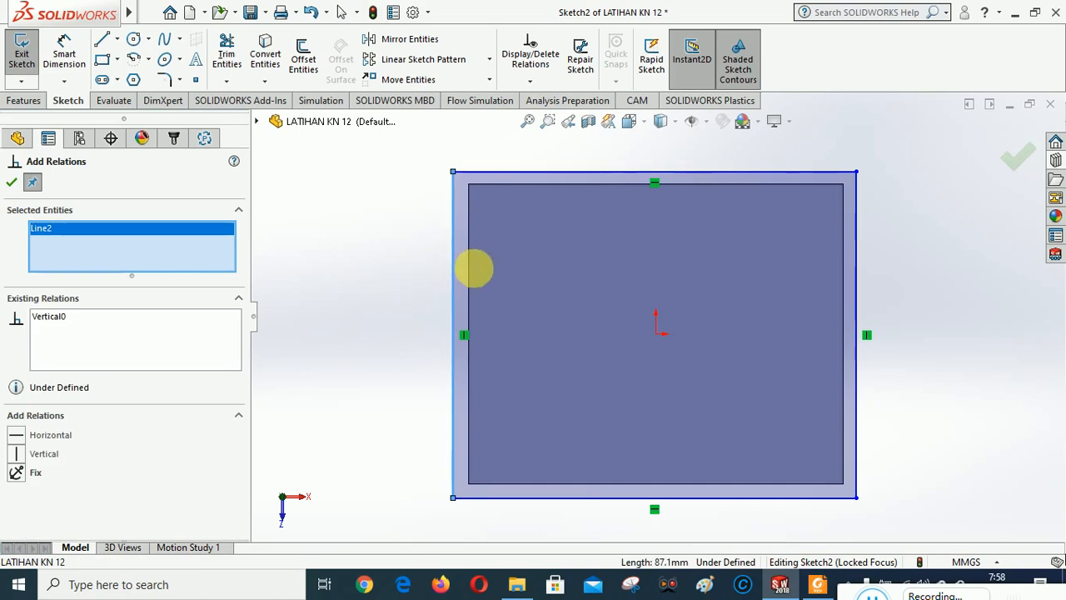
{"action": "left_click", "coordinate": [471, 241]}
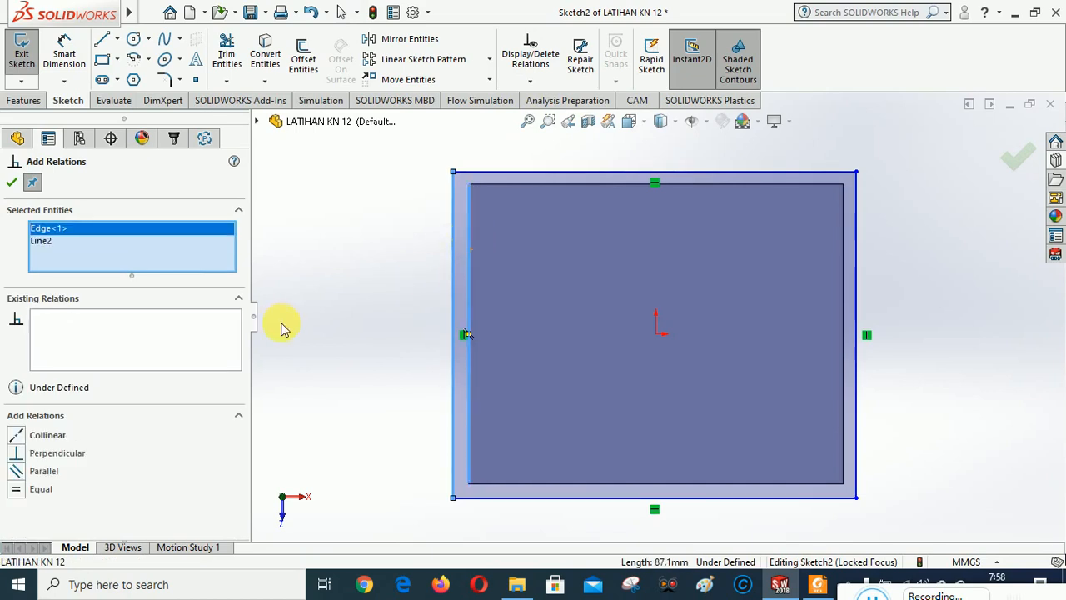
{"action": "left_click", "coordinate": [15, 435]}
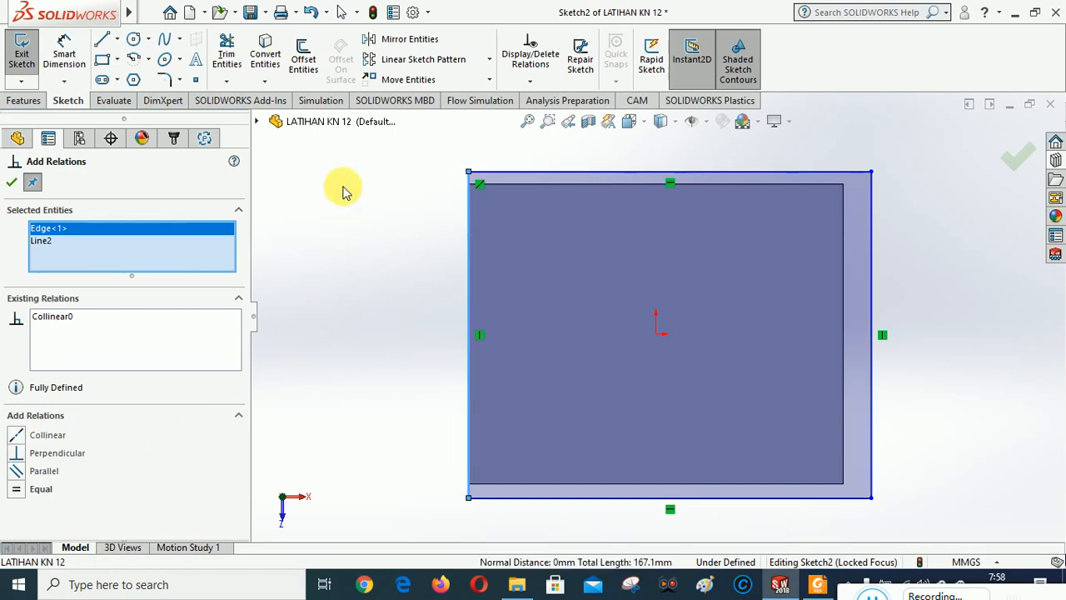
Step: Make the rectangle's top line collinear with the block's top edge
{"action": "left_click", "coordinate": [706, 182]}
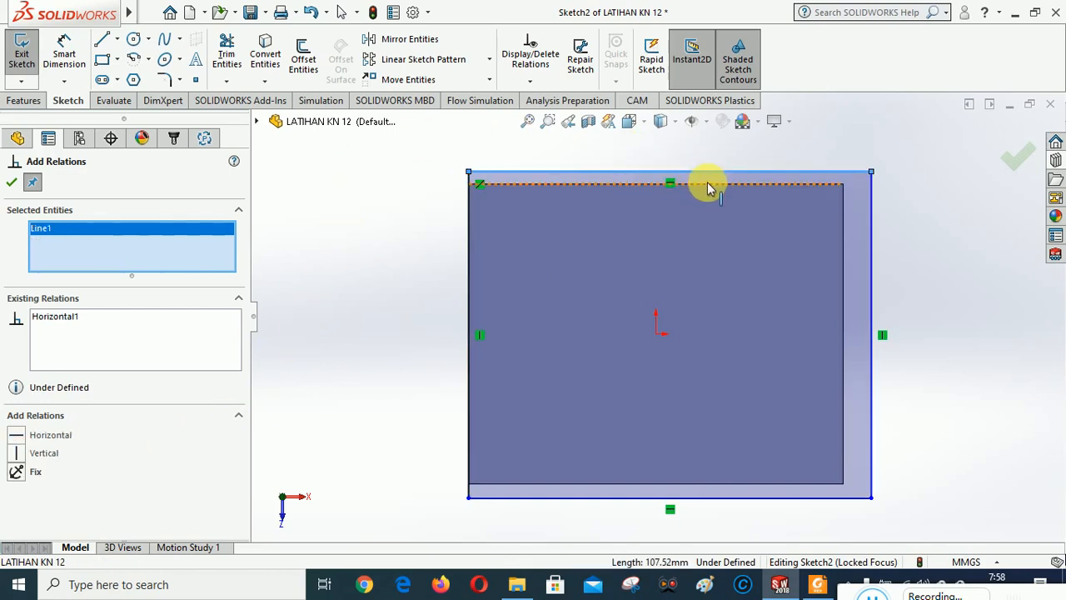
{"action": "left_click", "coordinate": [701, 186]}
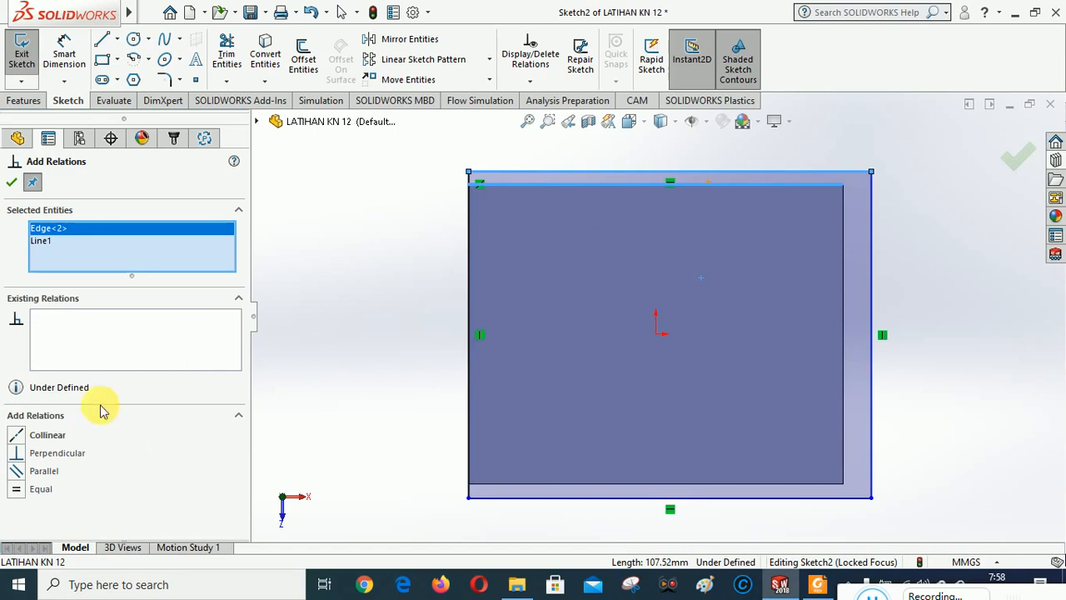
{"action": "left_click", "coordinate": [15, 439]}
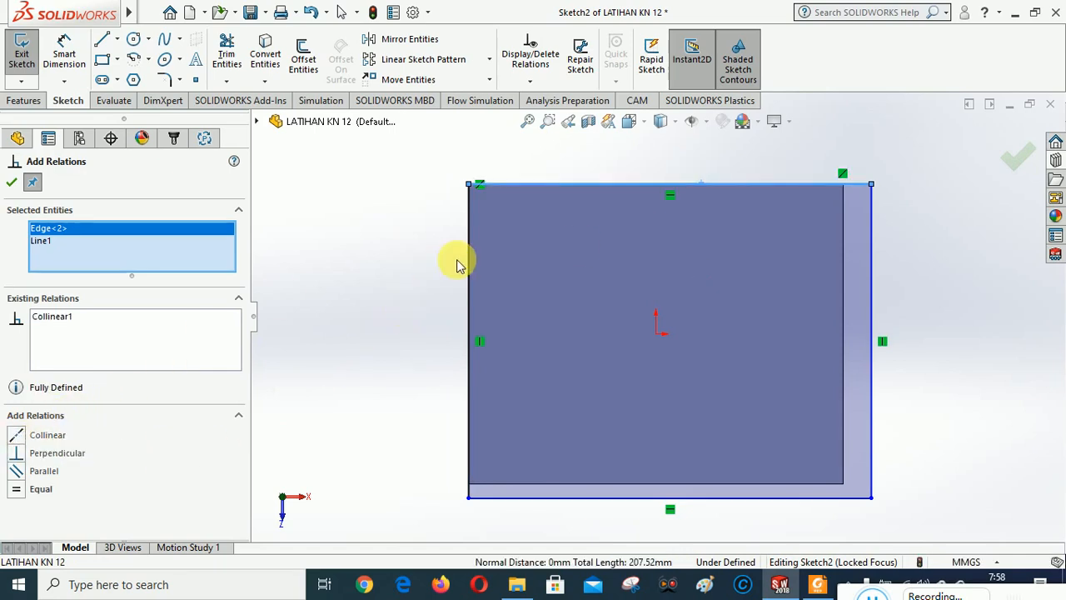
Step: Make the outer rectangle's right line collinear with the block's right edge
{"action": "left_click", "coordinate": [870, 270]}
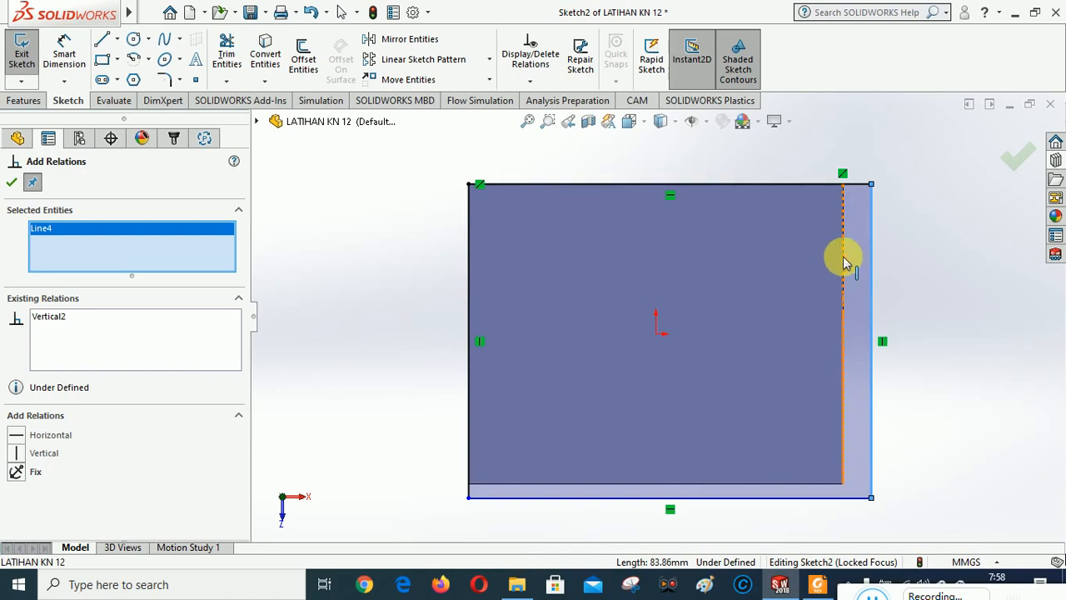
{"action": "left_click", "coordinate": [843, 263]}
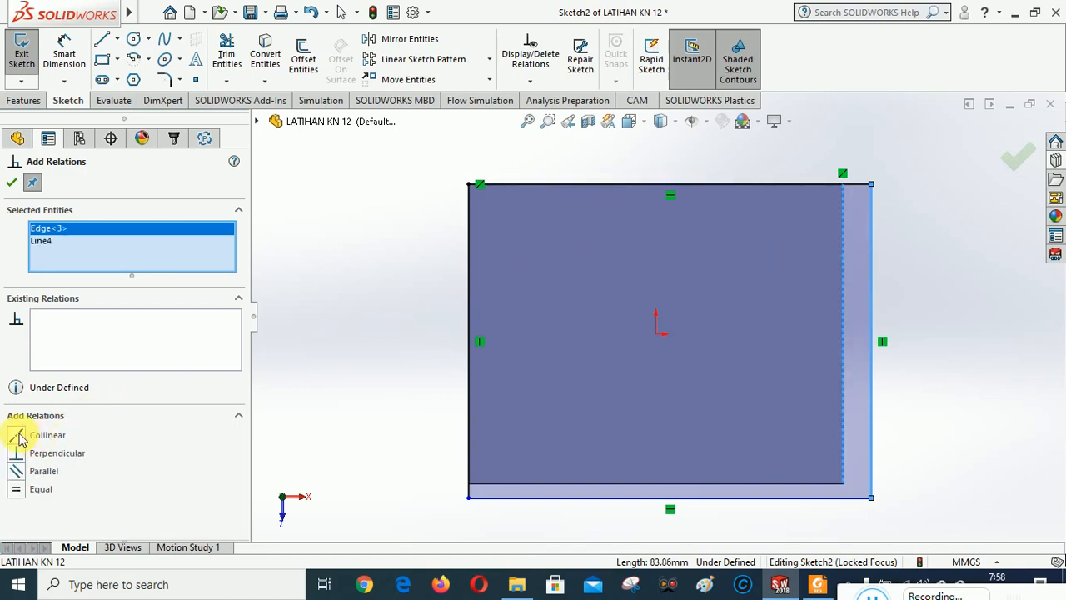
{"action": "left_click", "coordinate": [18, 436]}
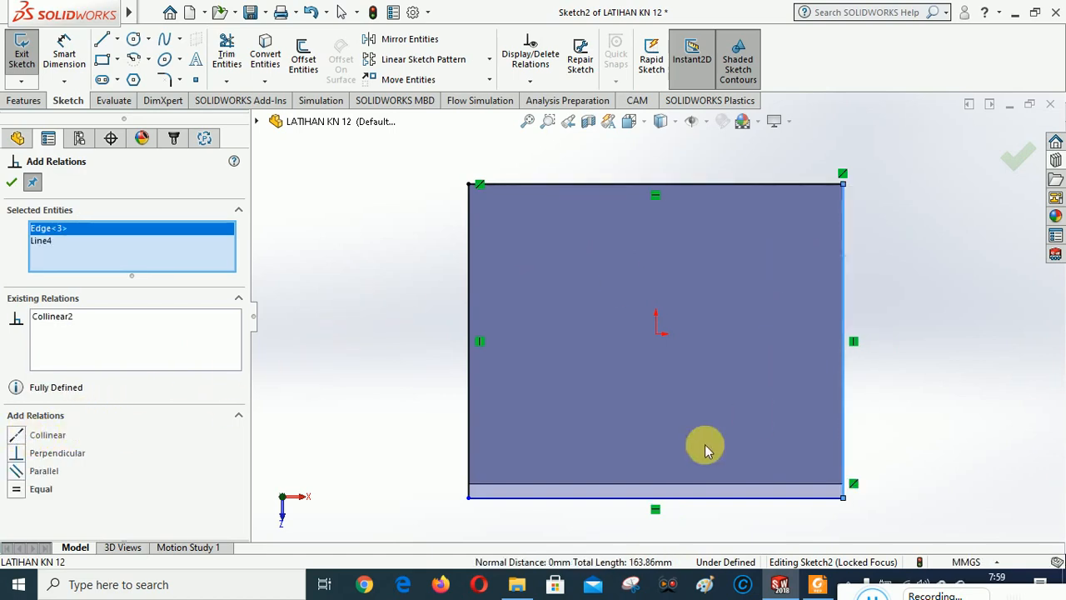
Step: Make the outer rectangle's bottom line collinear with the block's bottom edge and finish adding relations
{"action": "left_click", "coordinate": [590, 499]}
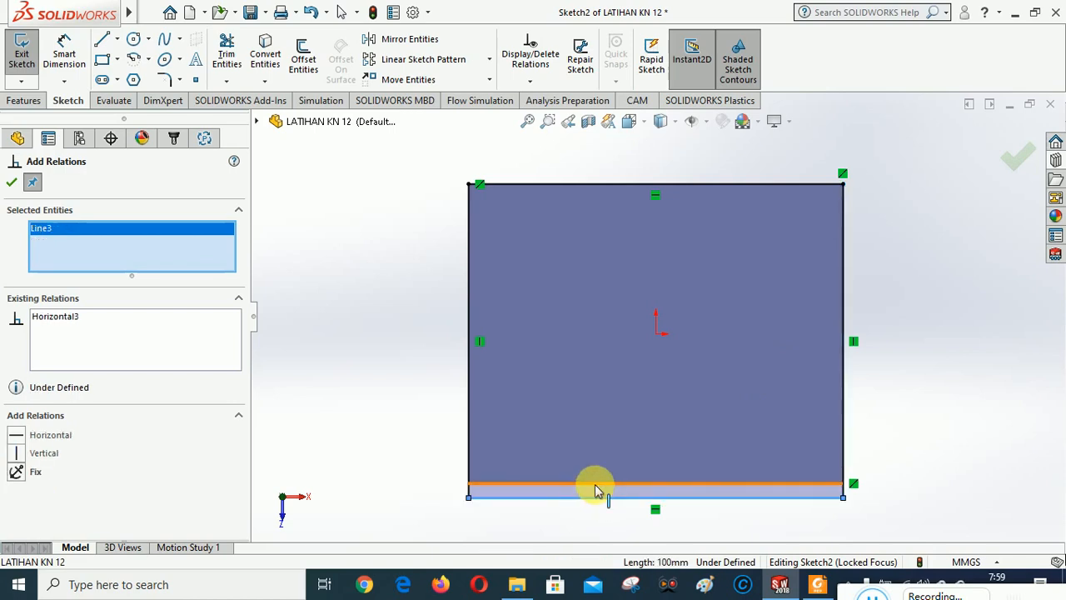
{"action": "left_click", "coordinate": [591, 486]}
{"action": "left_click", "coordinate": [15, 436]}
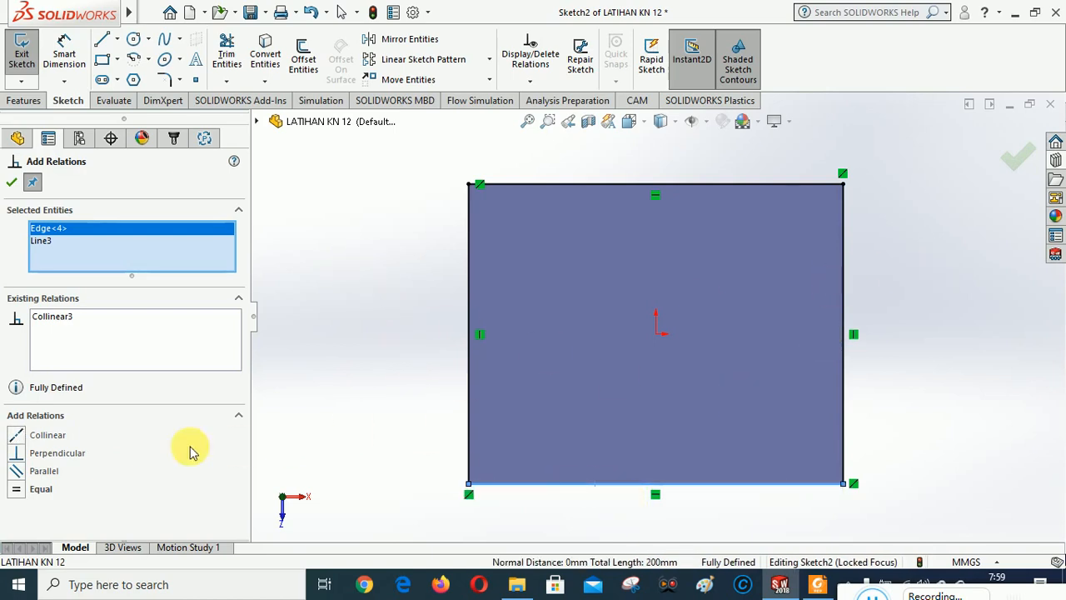
{"action": "left_click", "coordinate": [11, 183]}
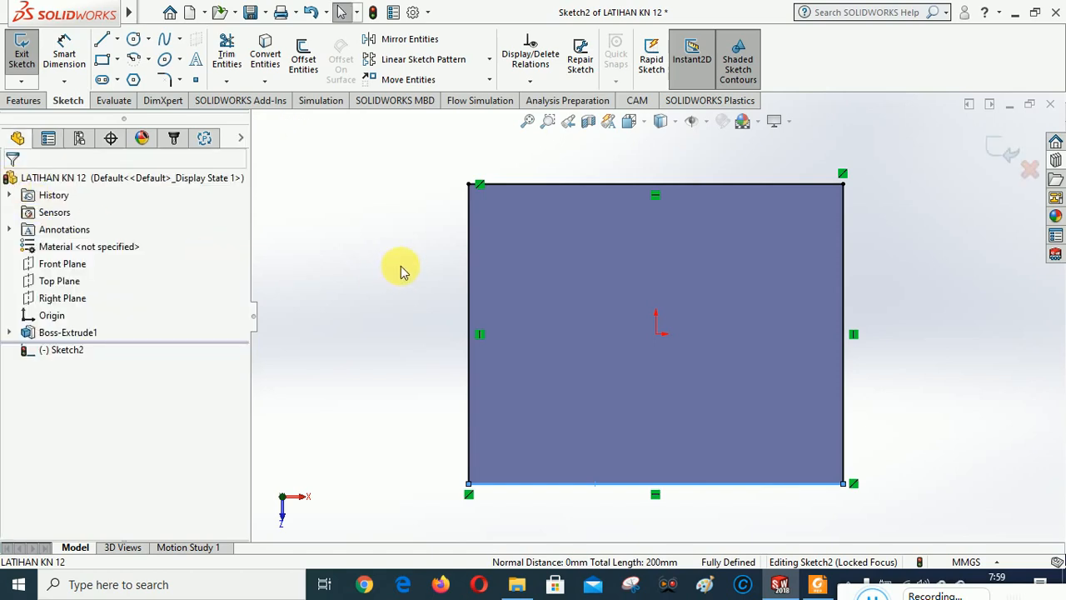
Step: Sketch a corner rectangle of about 80 by 62 mm inside the outer rectangle
{"action": "left_click", "coordinate": [103, 61]}
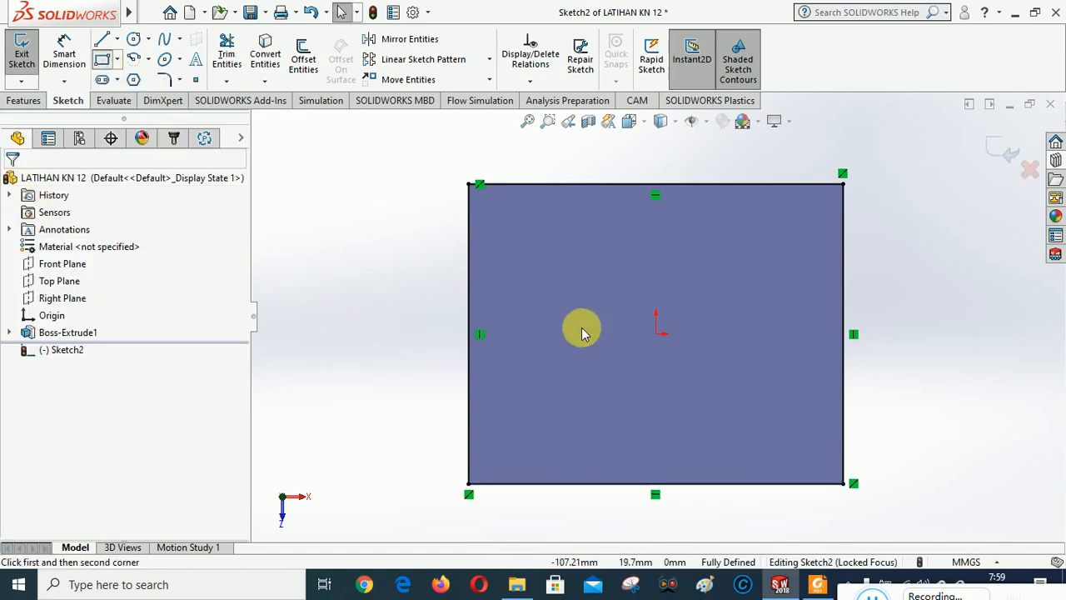
{"action": "left_click_drag", "start_coordinate": [505, 218], "coordinate": [806, 447]}
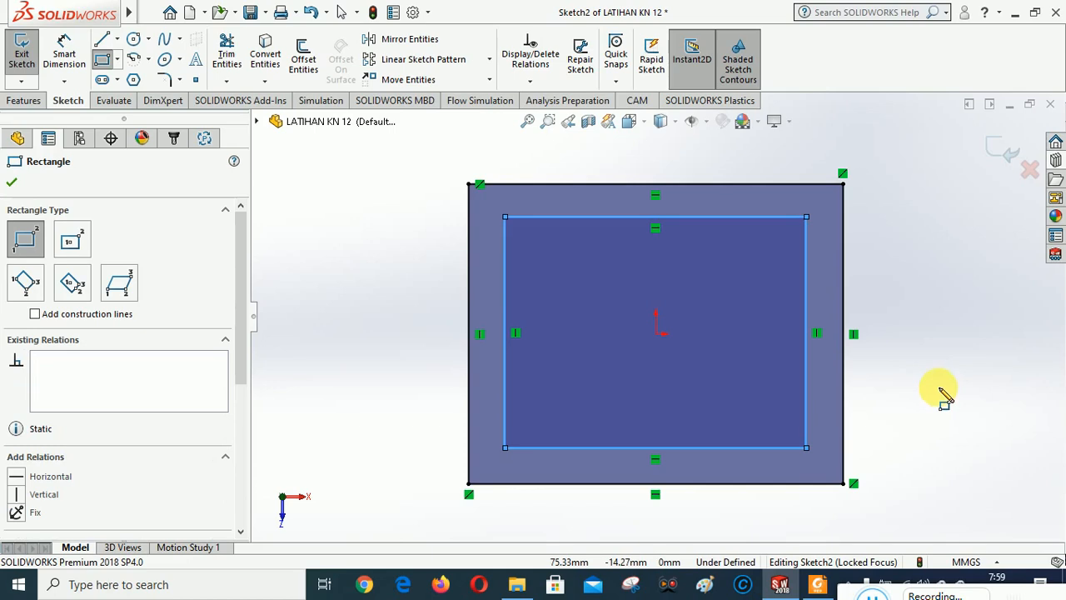
{"action": "left_click", "coordinate": [12, 183]}
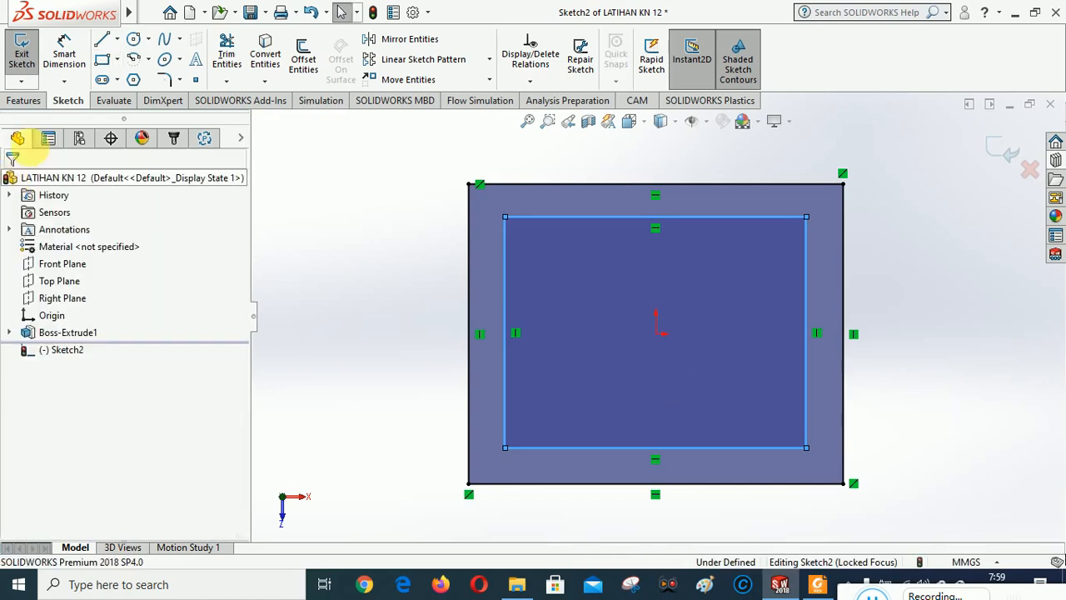
Step: Dimension the gap between the top lines of the inner and outer rectangles at 8 mm
{"action": "left_click", "coordinate": [65, 43]}
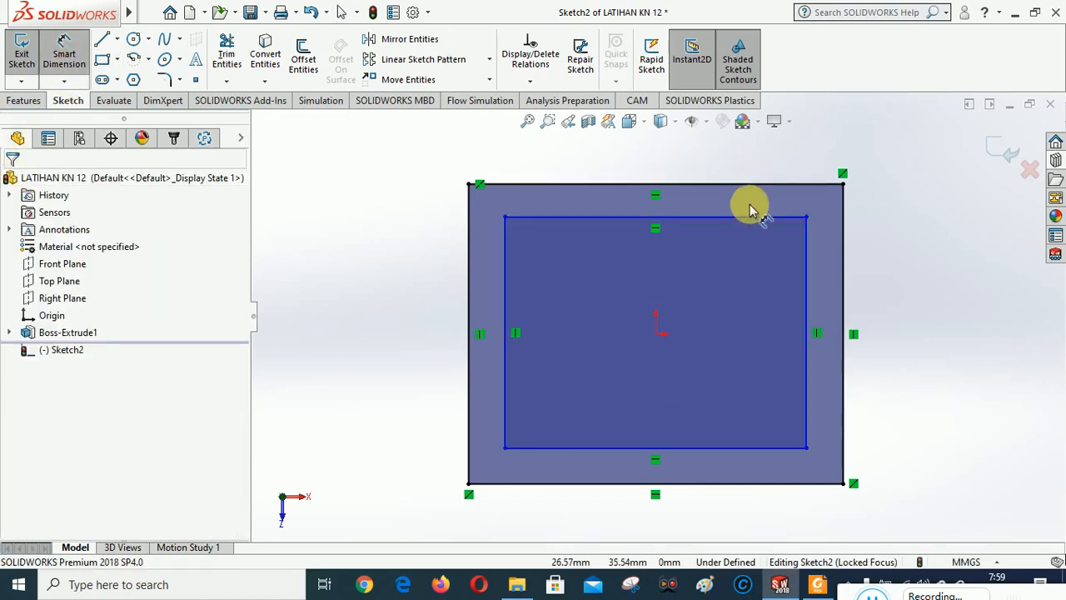
{"action": "left_click", "coordinate": [702, 188]}
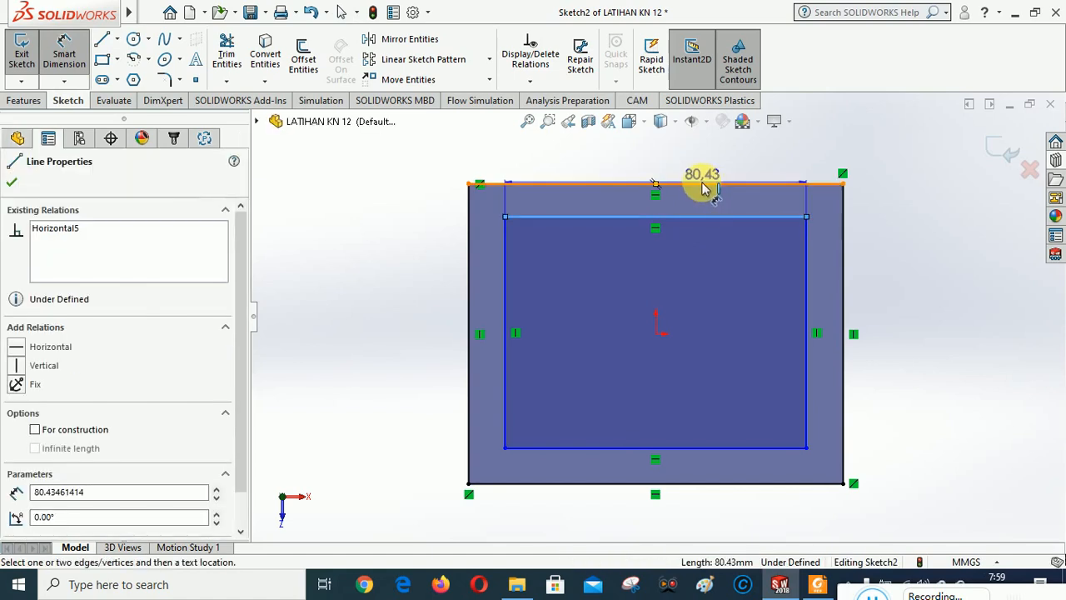
{"action": "left_click", "coordinate": [696, 202]}
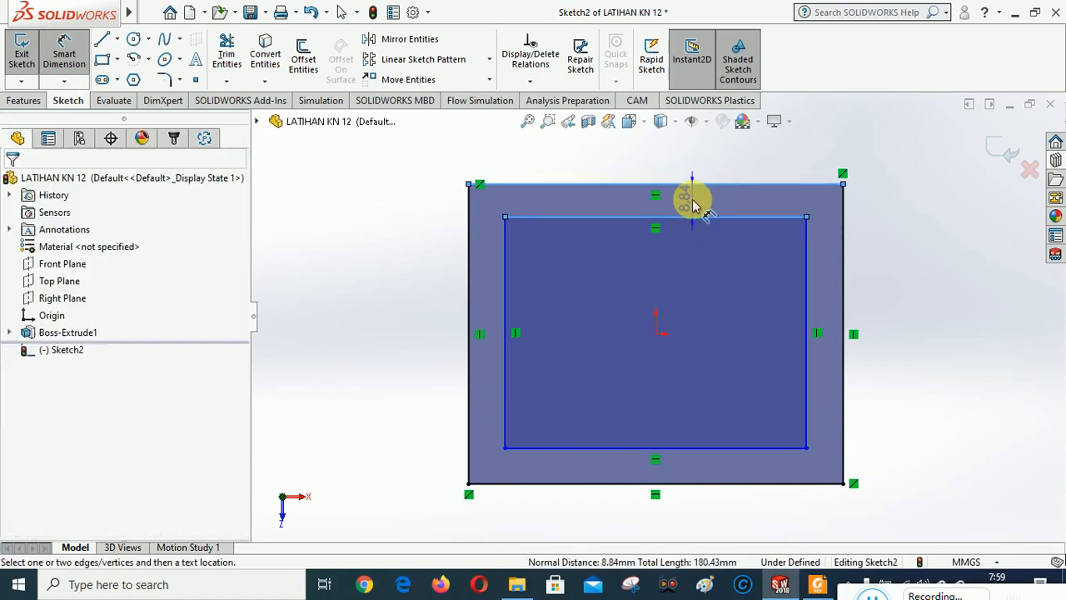
{"action": "left_click", "coordinate": [693, 203]}
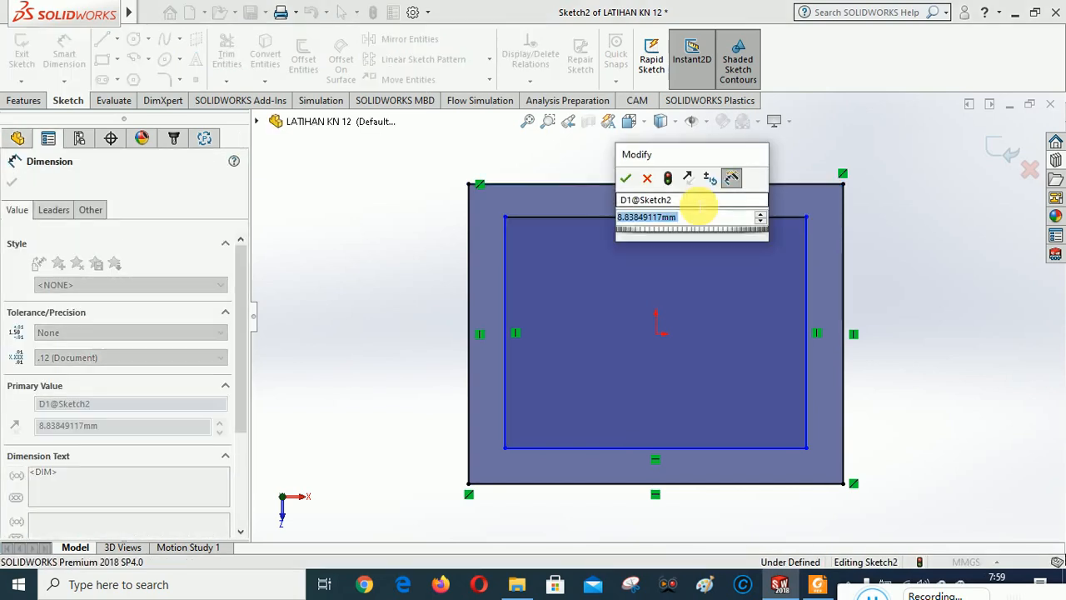
{"action": "type", "text": "8"}
{"action": "left_click", "coordinate": [628, 179]}
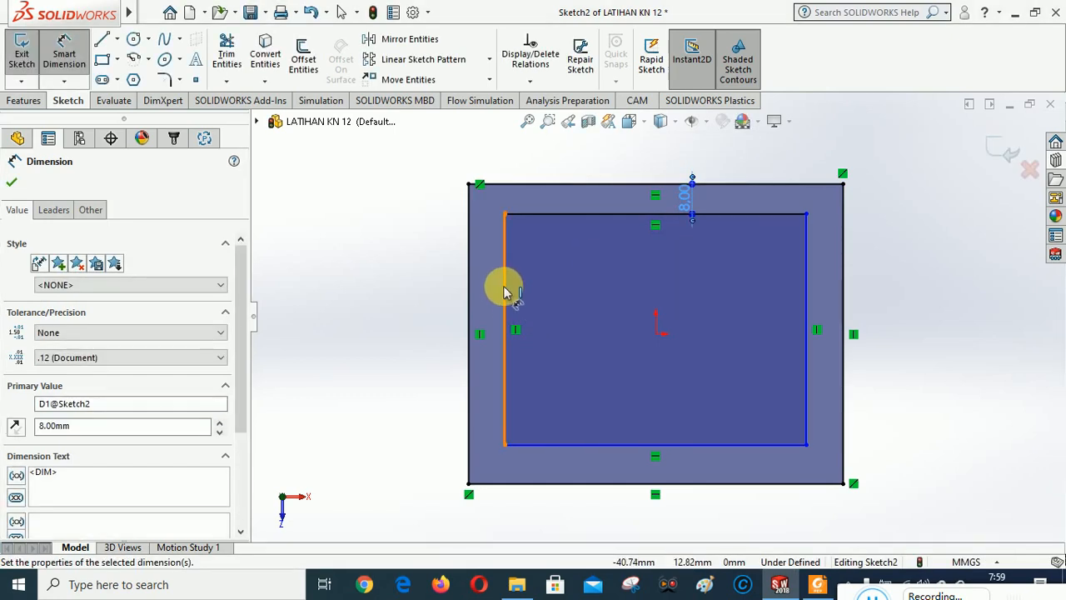
Step: Dimension the gap between the left lines of the inner and outer rectangles at 8 mm
{"action": "left_click", "coordinate": [469, 296]}
{"action": "left_click", "coordinate": [503, 287]}
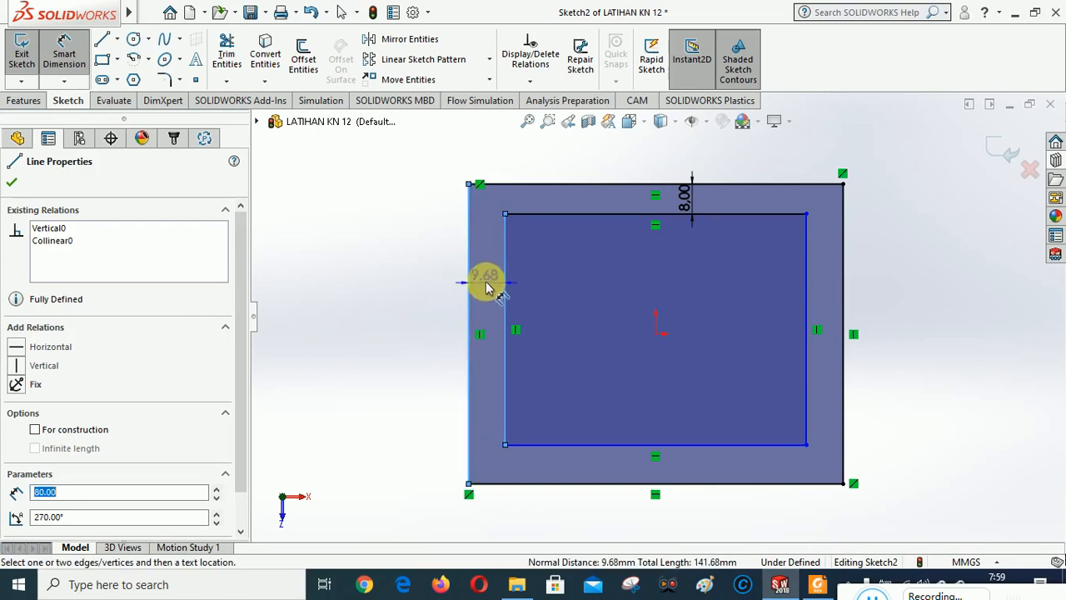
{"action": "left_click", "coordinate": [490, 283]}
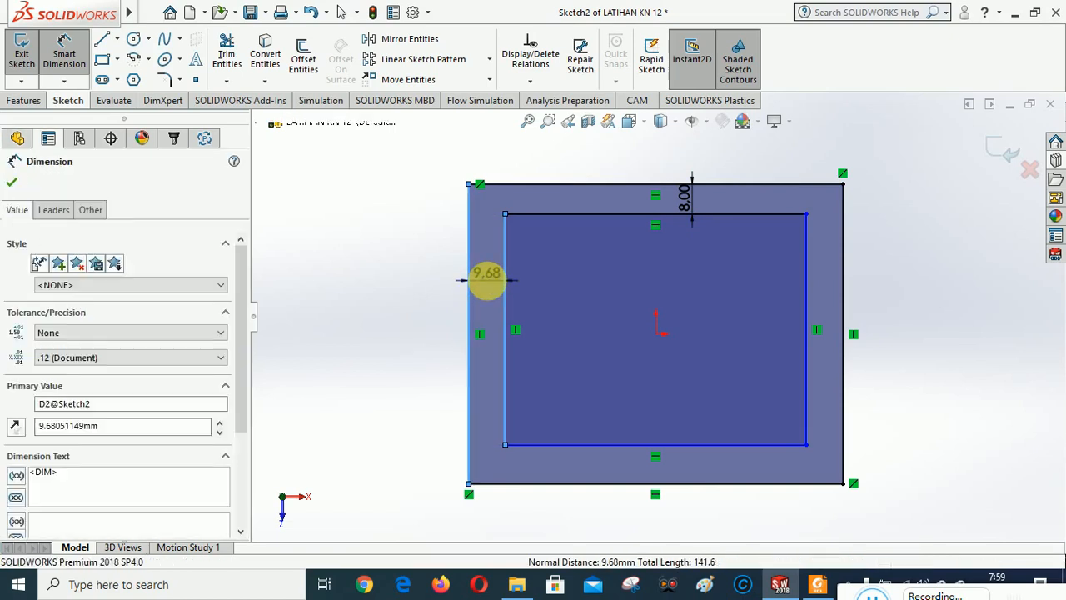
{"action": "type", "text": "8"}
{"action": "left_click", "coordinate": [420, 265]}
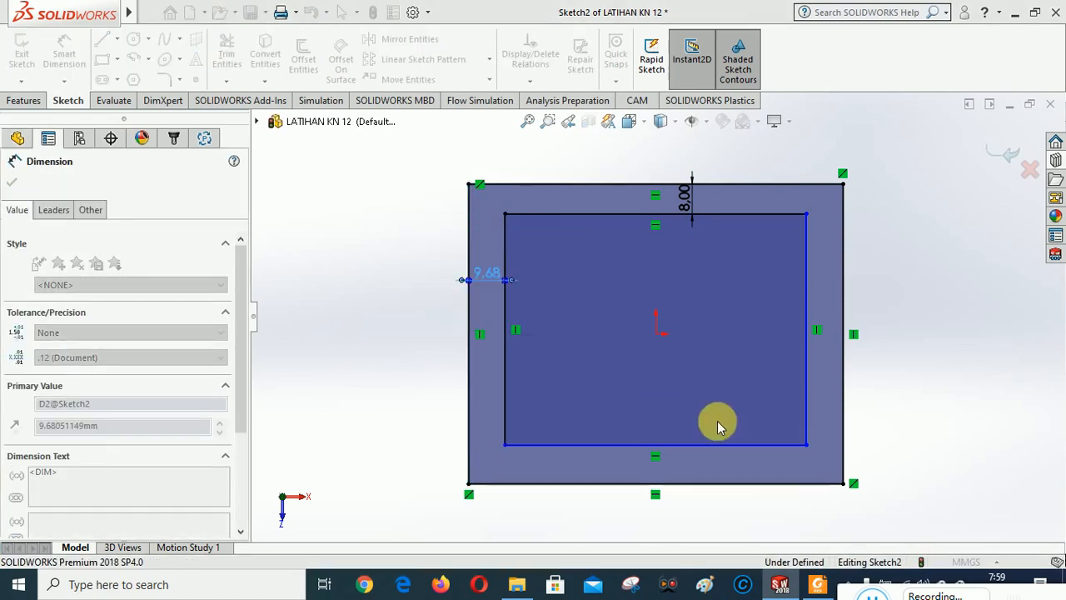
Step: Dimension the gap between the bottom lines of the inner and outer rectangles at 8 mm
{"action": "left_click", "coordinate": [704, 483]}
{"action": "left_click", "coordinate": [702, 483]}
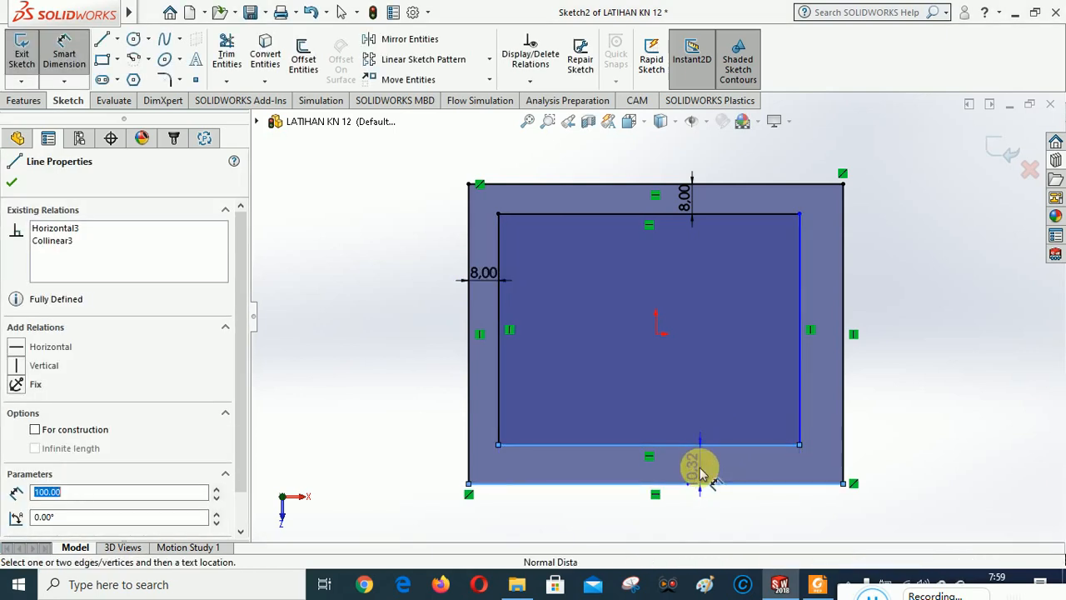
{"action": "left_click", "coordinate": [700, 472]}
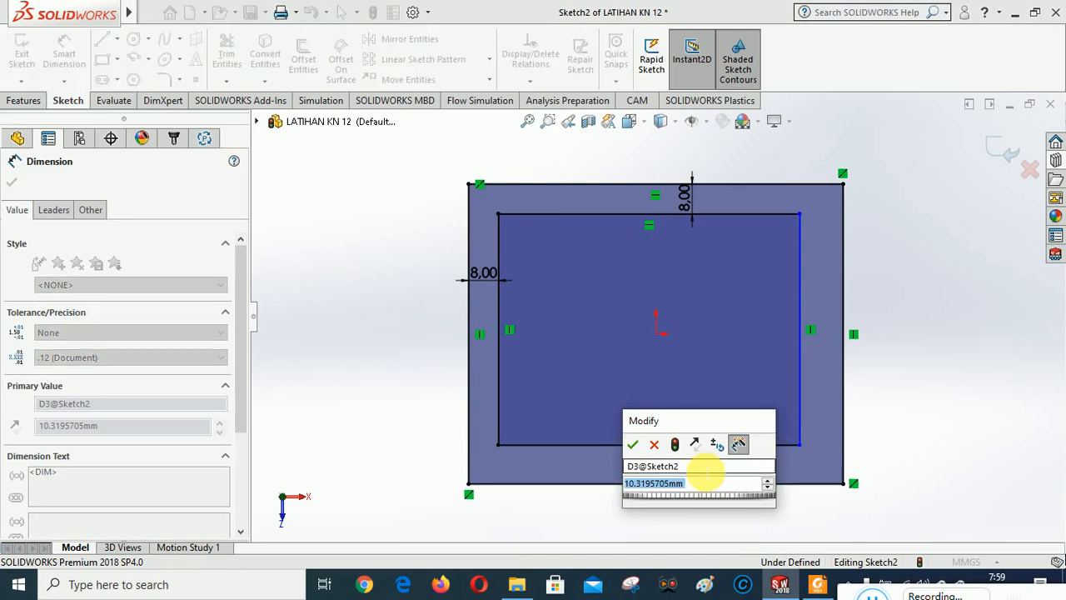
{"action": "left_click", "coordinate": [633, 443]}
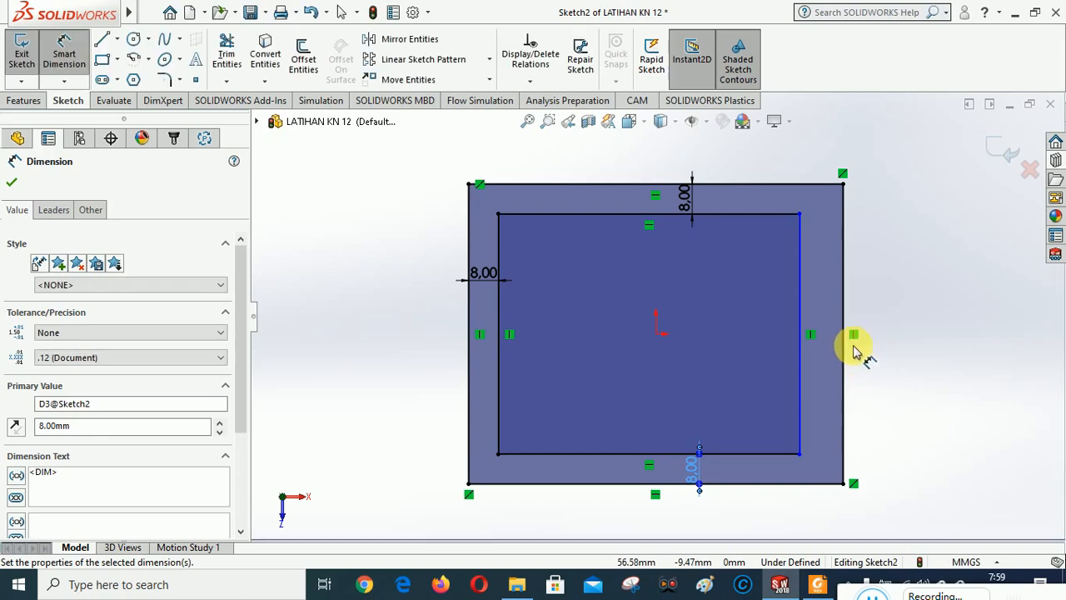
Step: Dimension the gap between the right lines of the two rectangles at 8 mm and finish dimensioning
{"action": "left_click", "coordinate": [845, 315]}
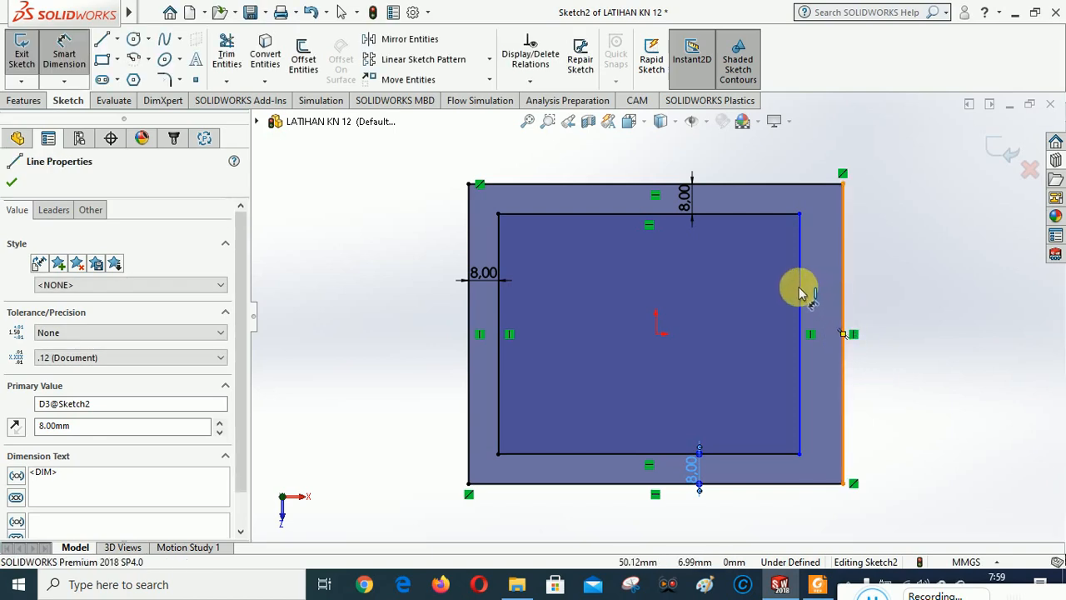
{"action": "left_click", "coordinate": [801, 291]}
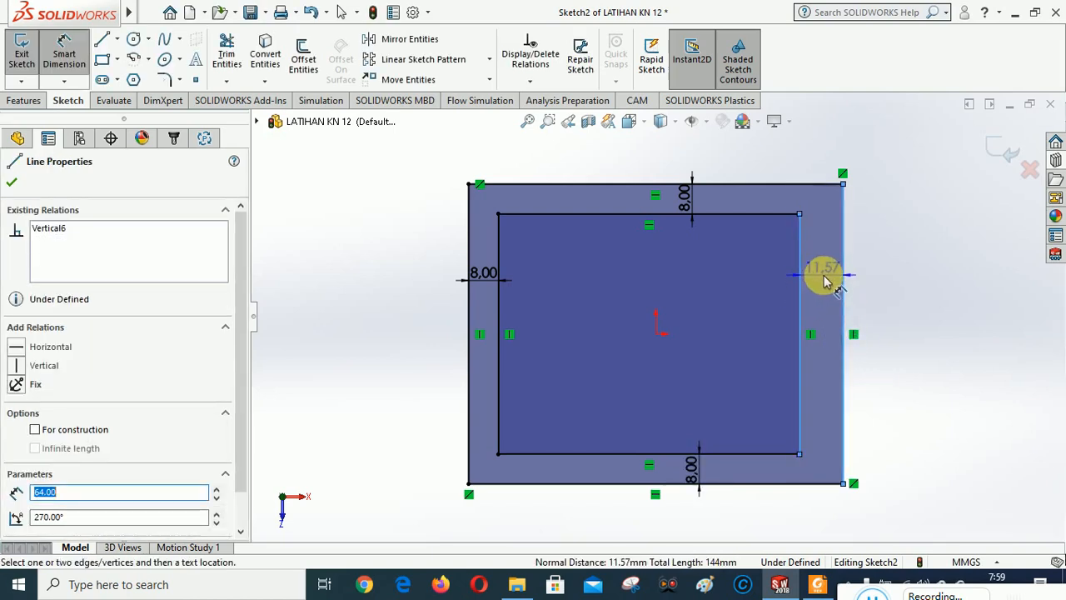
{"action": "left_click", "coordinate": [824, 282]}
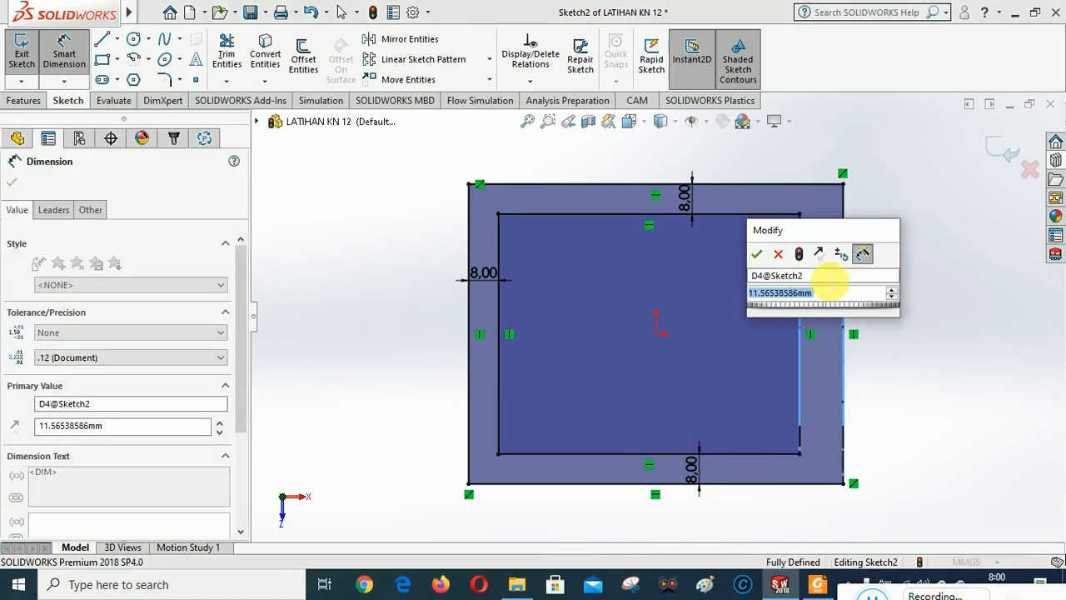
{"action": "type", "text": "8"}
{"action": "left_click", "coordinate": [756, 253]}
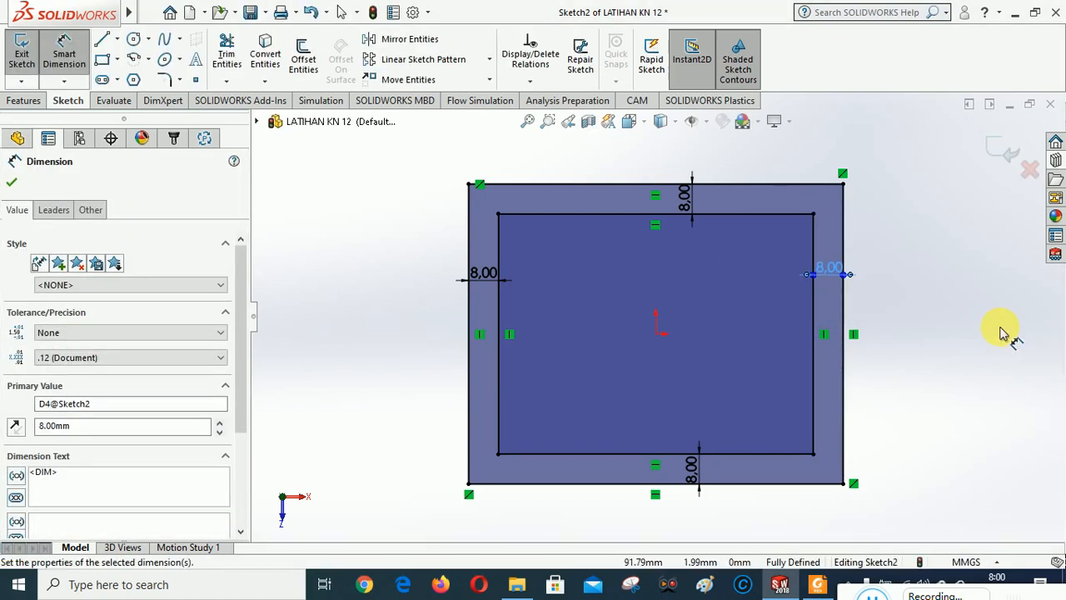
{"action": "left_click", "coordinate": [12, 181]}
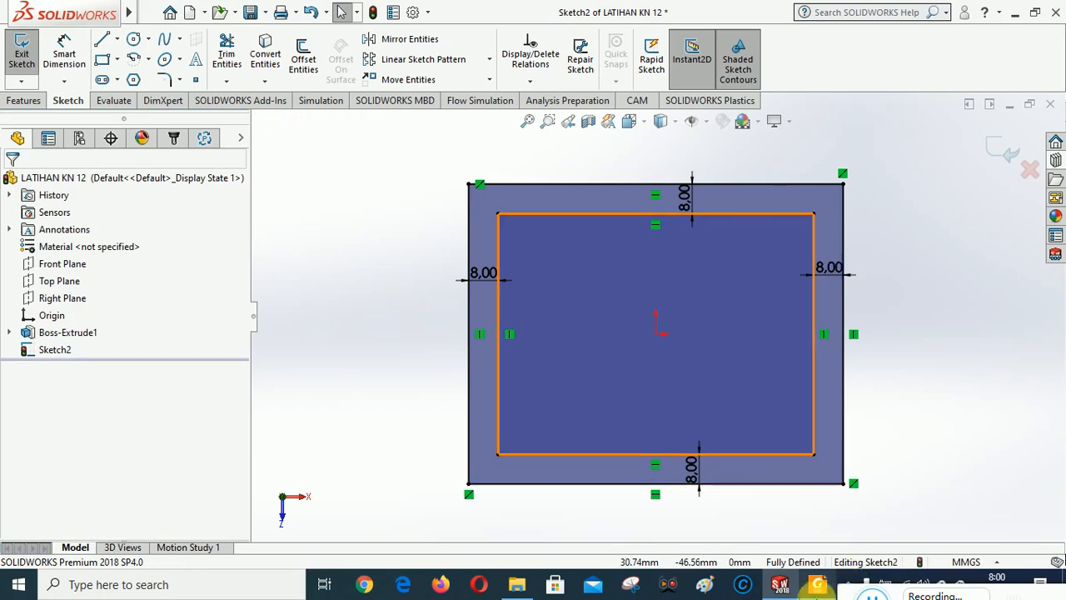
Step: Switch to the task drawing in Foxit Reader, examine the slot dimensions in the top view, and return to SOLIDWORKS
{"action": "left_click", "coordinate": [817, 584]}
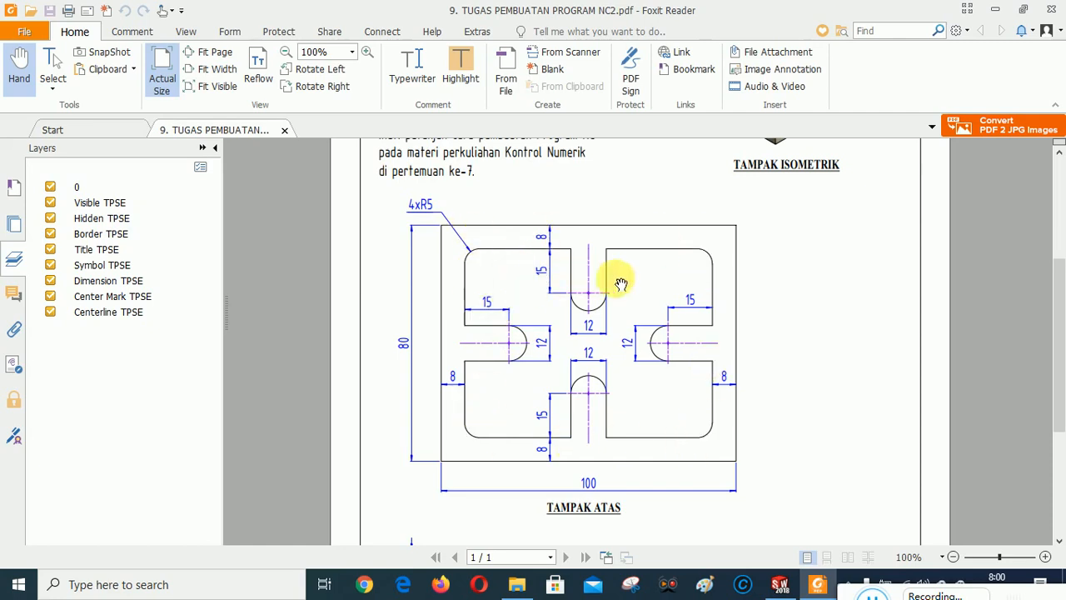
{"action": "left_click", "coordinate": [808, 582]}
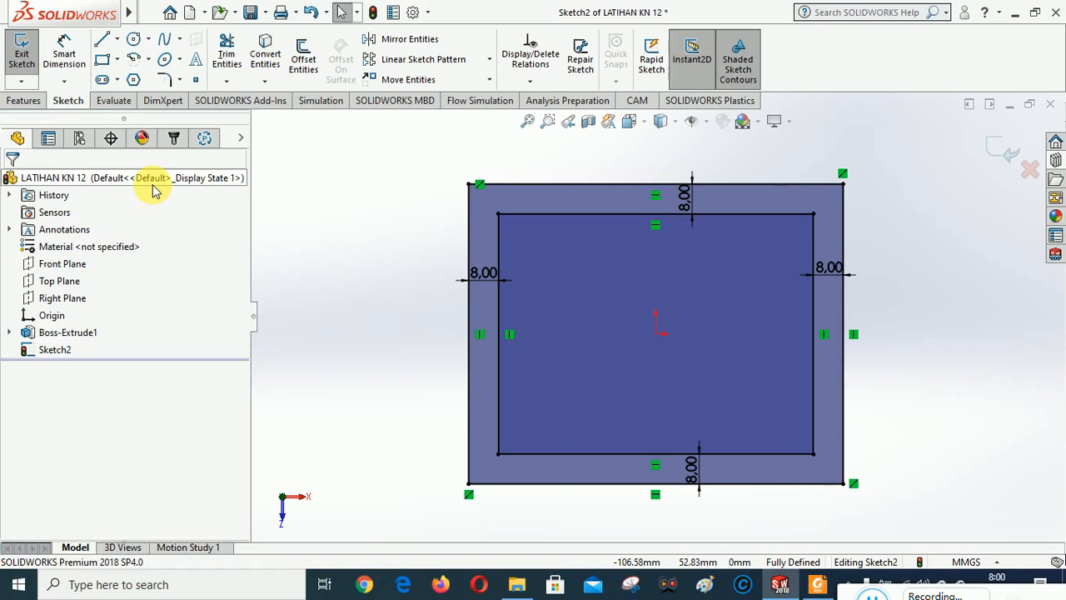
{"action": "left_click", "coordinate": [118, 40]}
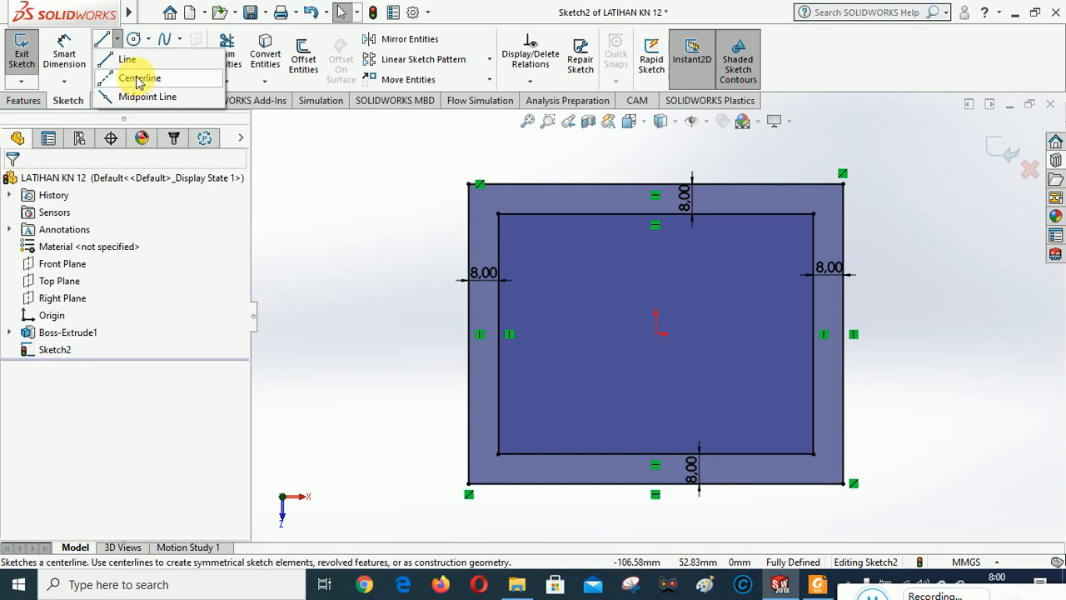
{"action": "left_click", "coordinate": [331, 173]}
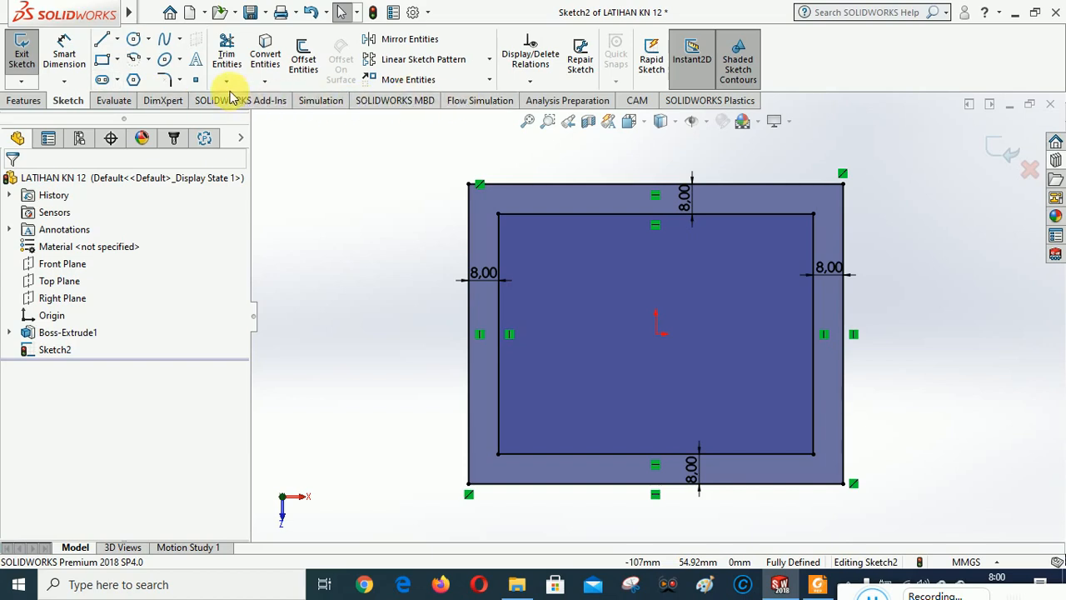
{"action": "left_click", "coordinate": [264, 81]}
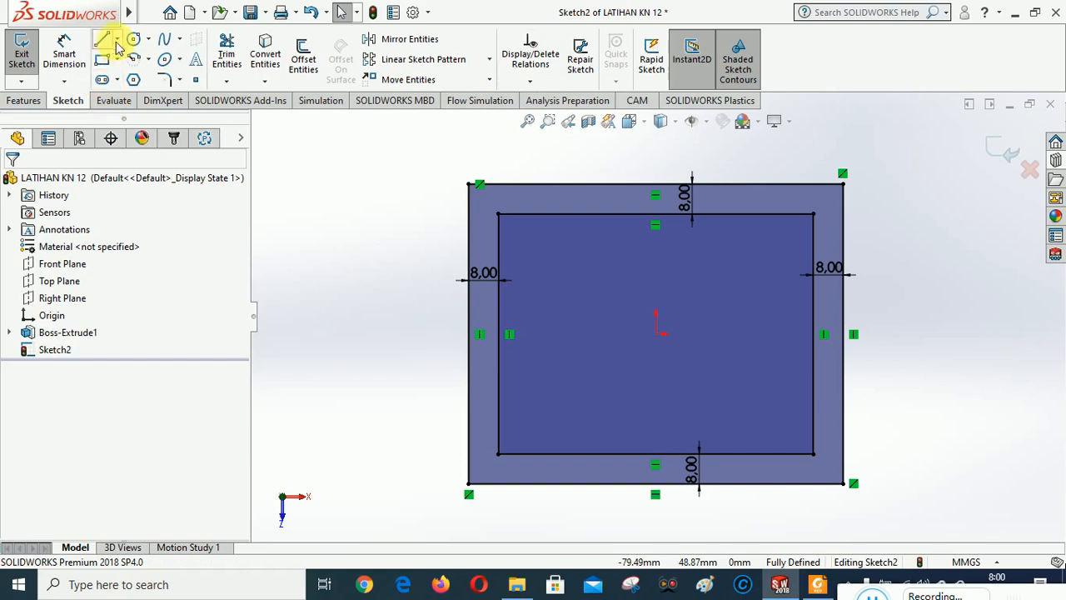
Step: Sketch a horizontal centerline between the midpoints of the inner rectangle's left and right lines and end the chain
{"action": "left_click", "coordinate": [118, 40]}
{"action": "left_click", "coordinate": [119, 72]}
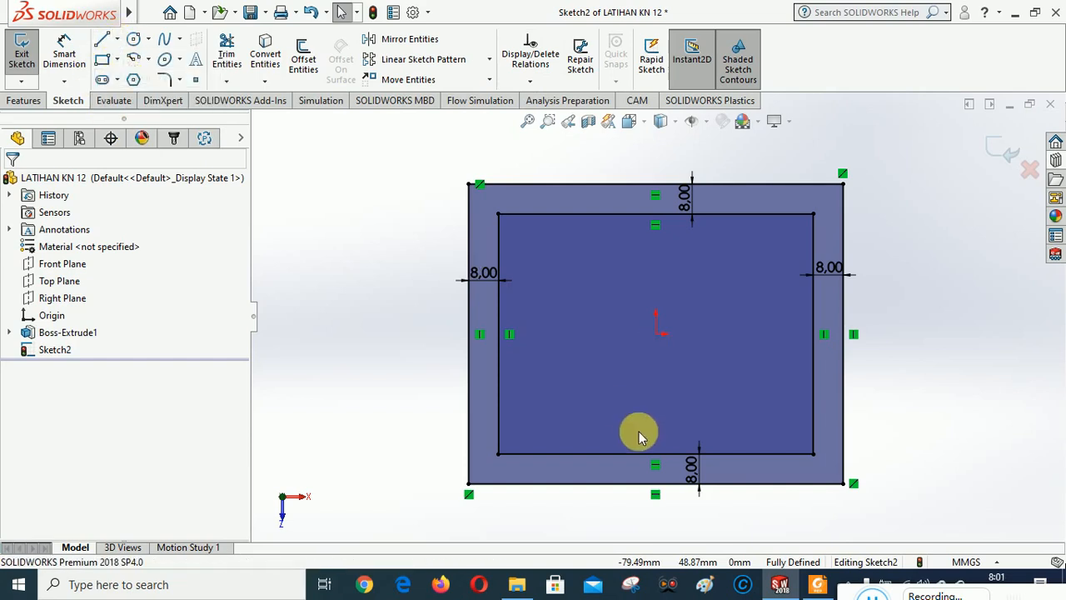
{"action": "left_click", "coordinate": [499, 334]}
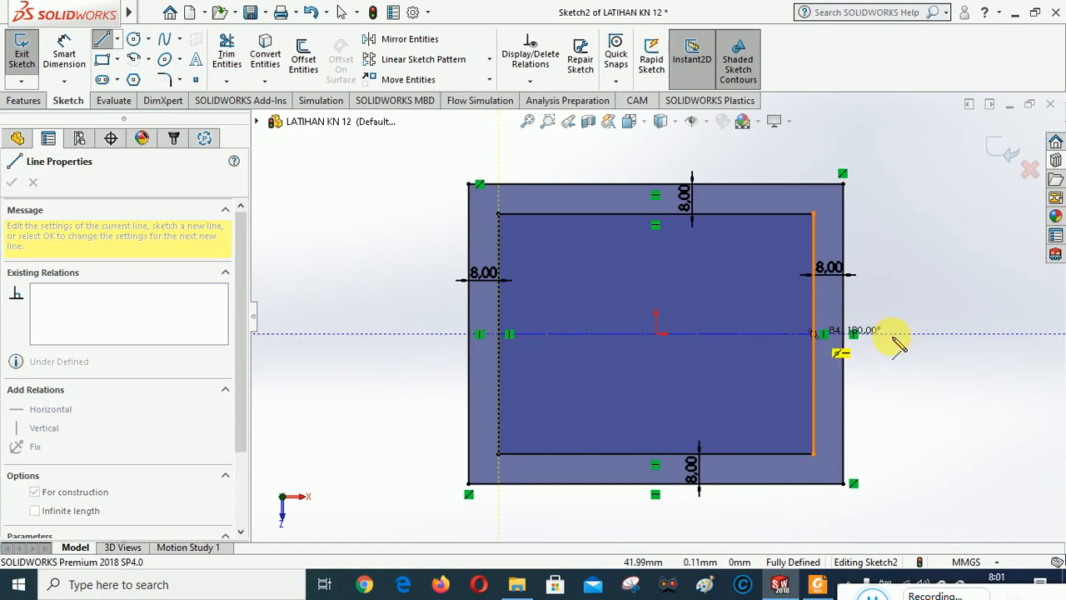
{"action": "left_click", "coordinate": [918, 293]}
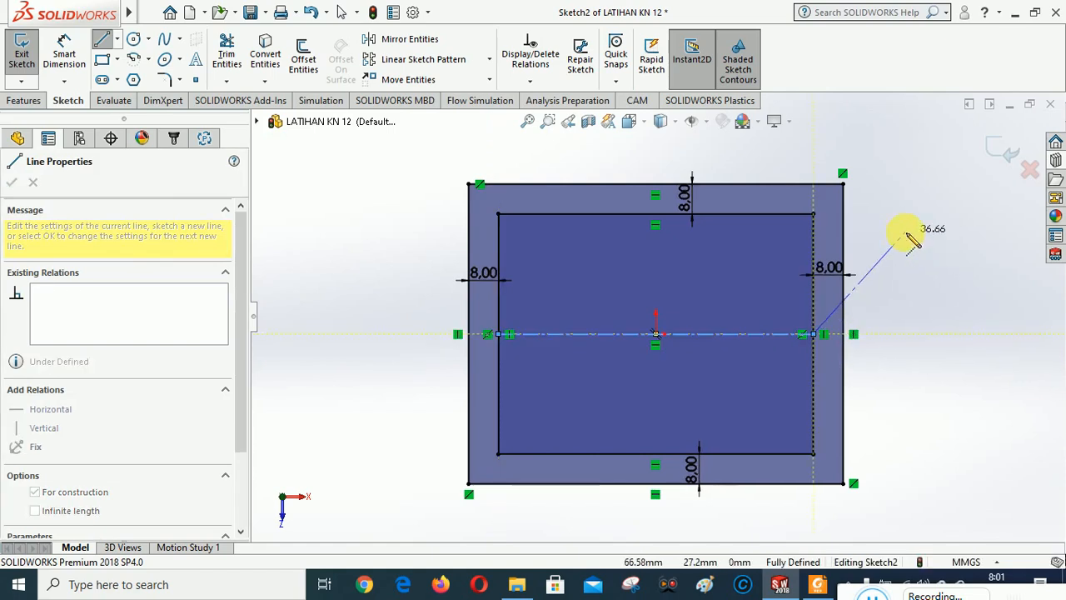
{"action": "right_click", "coordinate": [911, 239]}
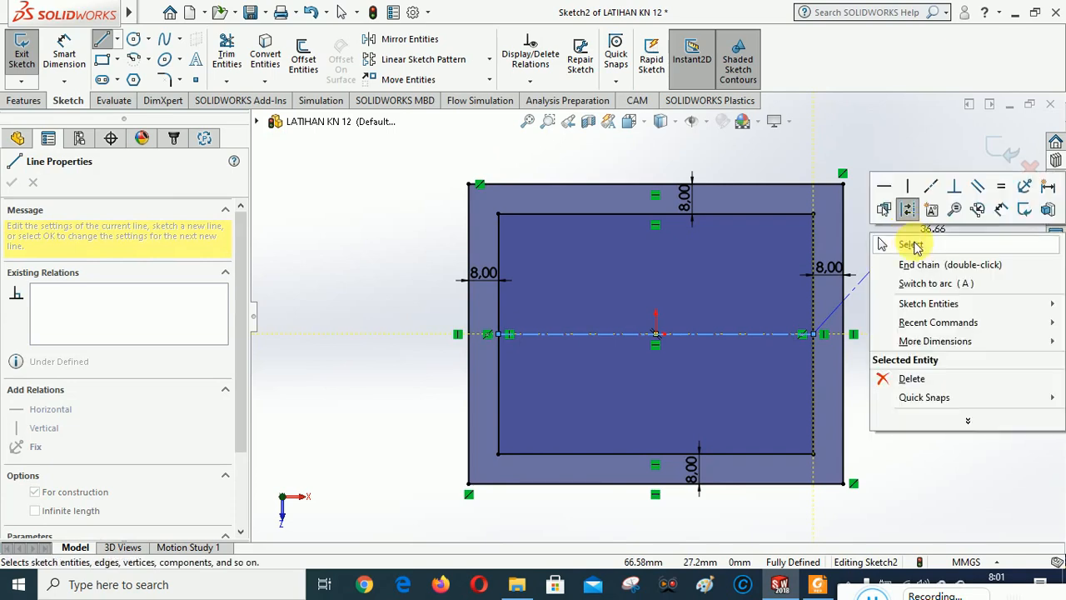
{"action": "left_click", "coordinate": [913, 244]}
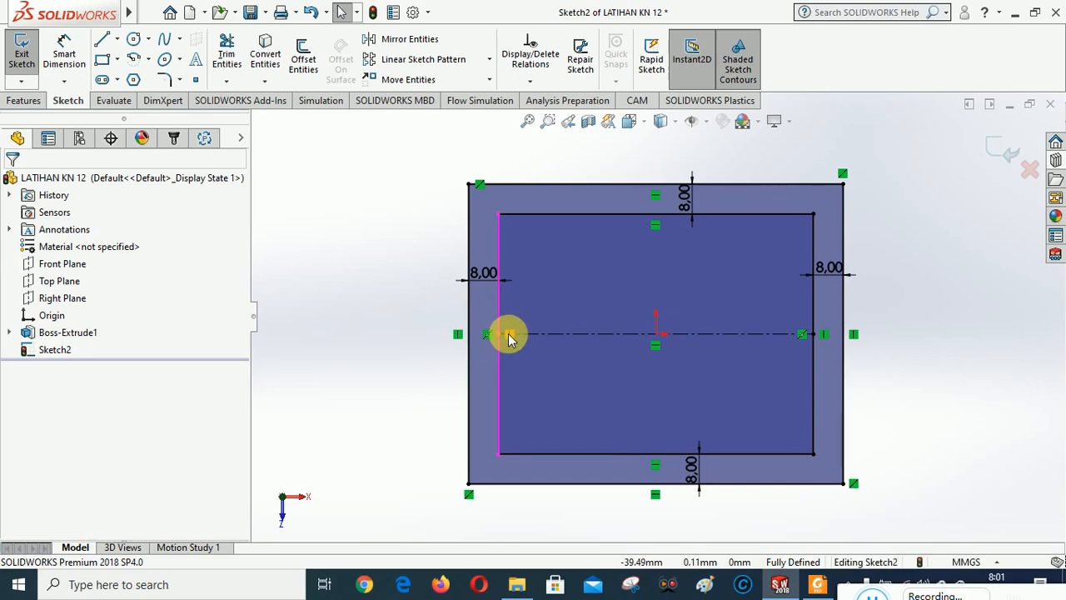
Step: Sketch a vertical line between the midpoints of the inner rectangle's top and bottom lines and end the chain
{"action": "left_click", "coordinate": [102, 43]}
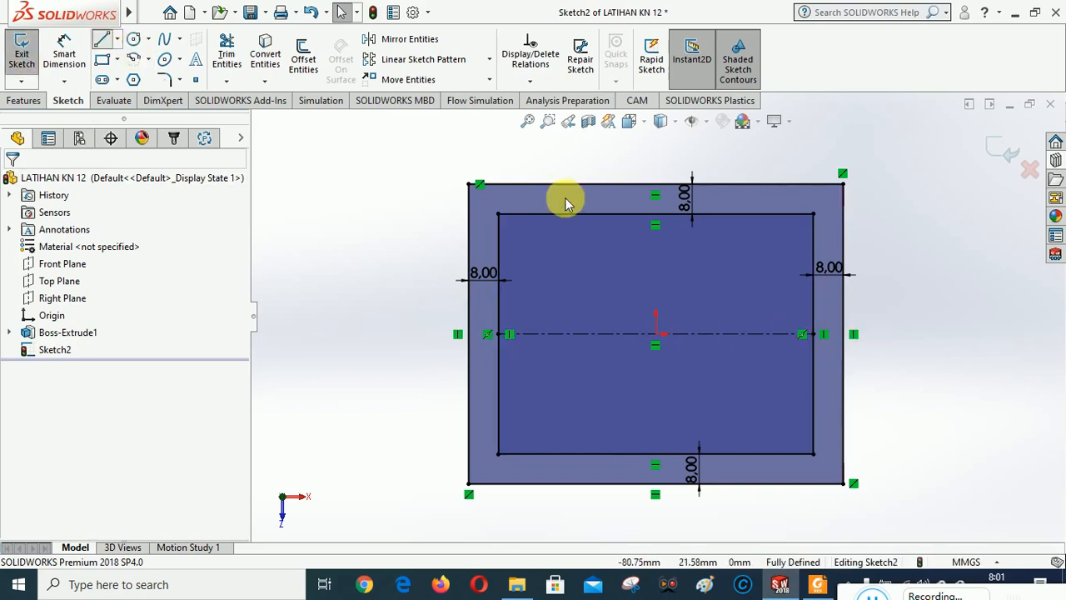
{"action": "left_click", "coordinate": [660, 221]}
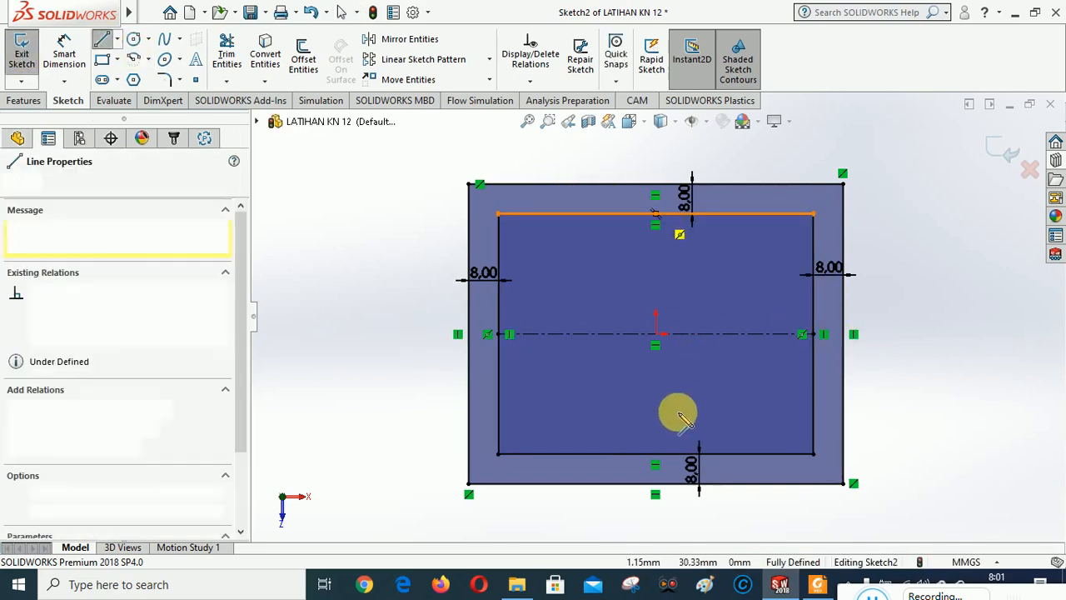
{"action": "left_click", "coordinate": [656, 454]}
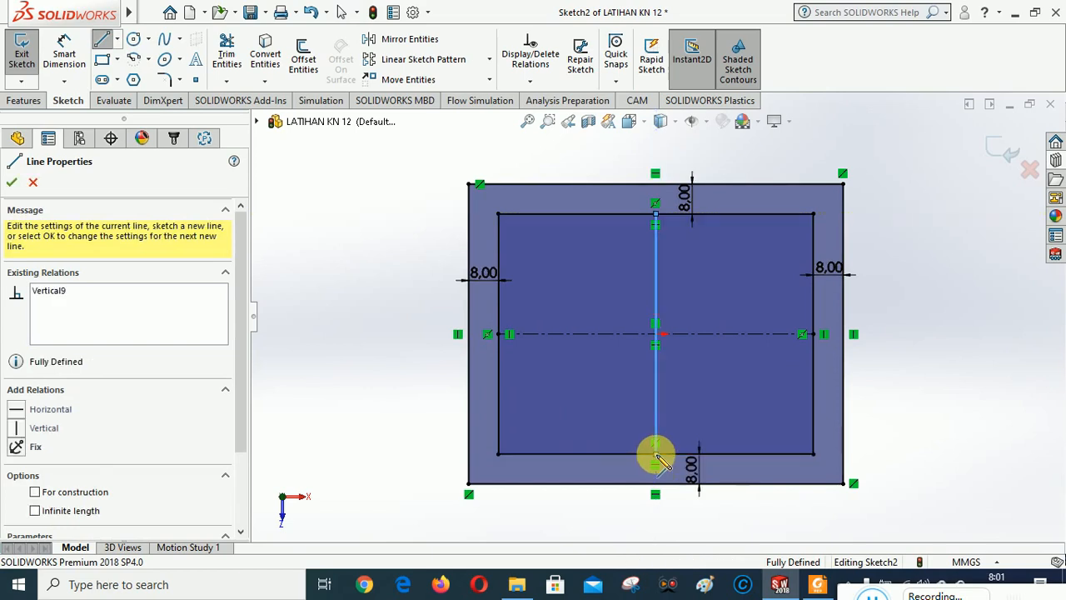
{"action": "right_click", "coordinate": [896, 289]}
{"action": "left_click", "coordinate": [906, 293]}
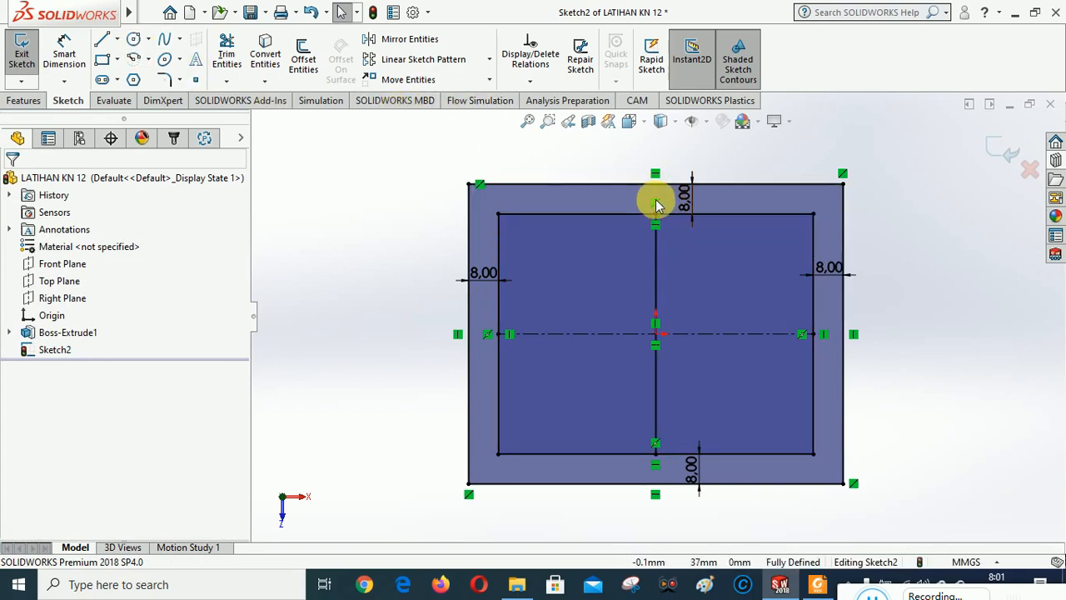
Step: Convert the vertical middle line to construction geometry and check the construction setting of the horizontal centerline
{"action": "left_click", "coordinate": [654, 259]}
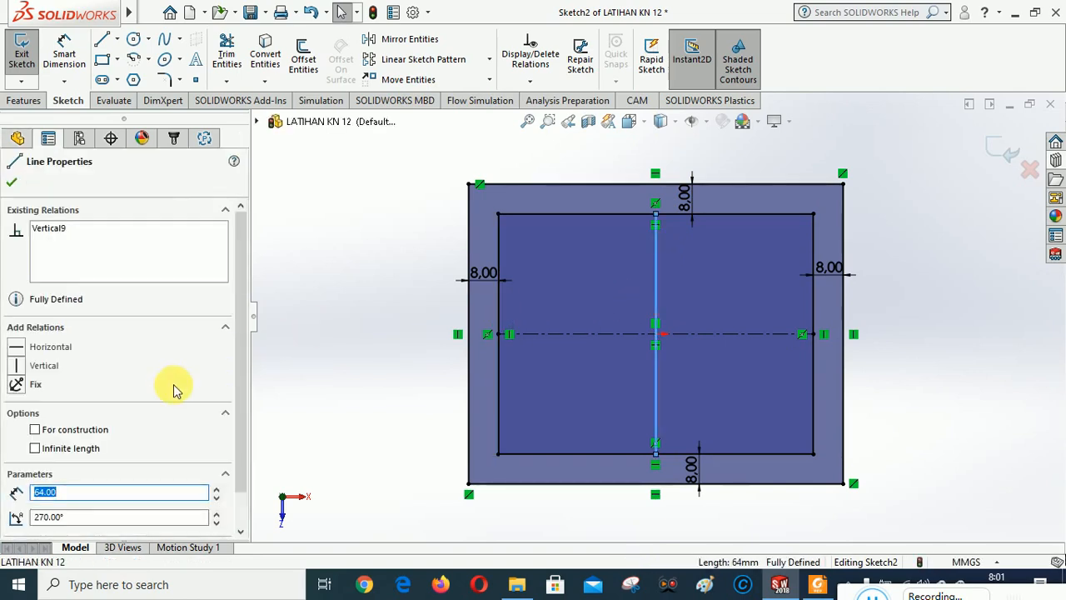
{"action": "left_click", "coordinate": [35, 430]}
{"action": "left_click", "coordinate": [347, 269]}
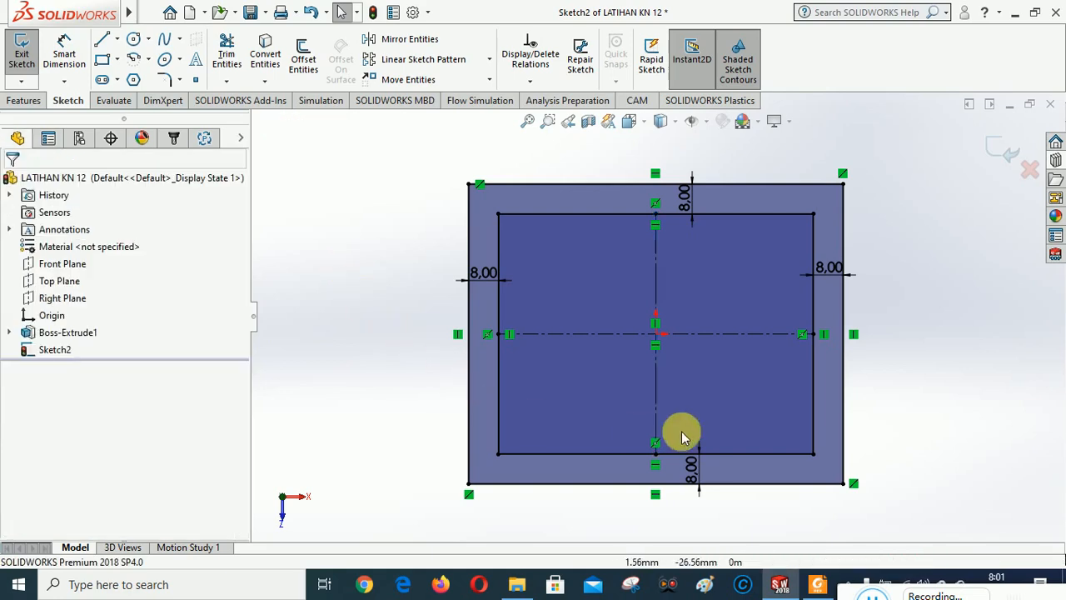
{"action": "left_click", "coordinate": [581, 337]}
{"action": "left_click", "coordinate": [69, 430]}
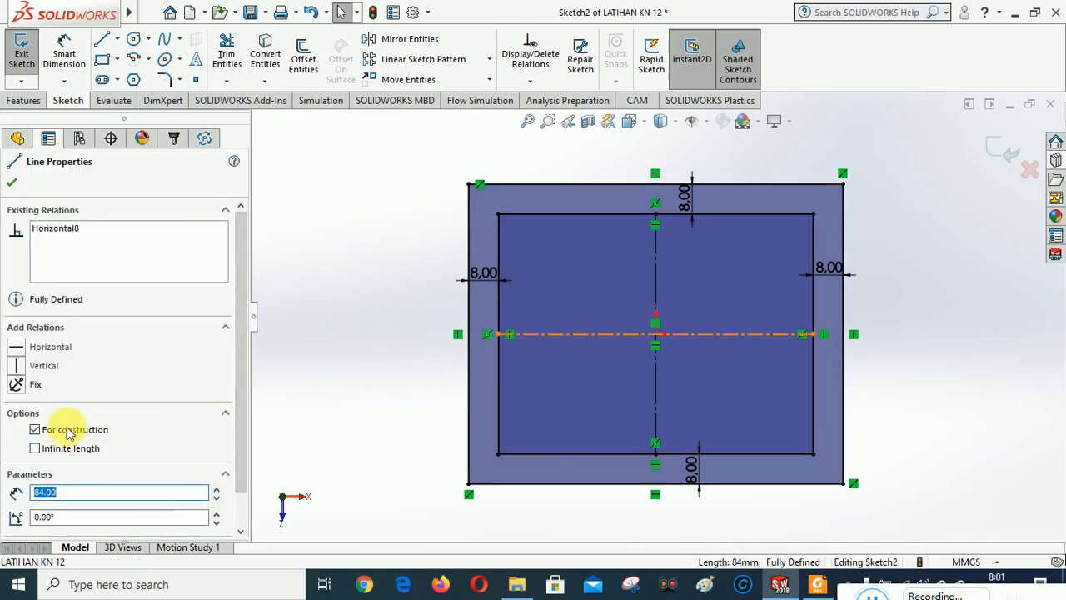
{"action": "left_click", "coordinate": [356, 289]}
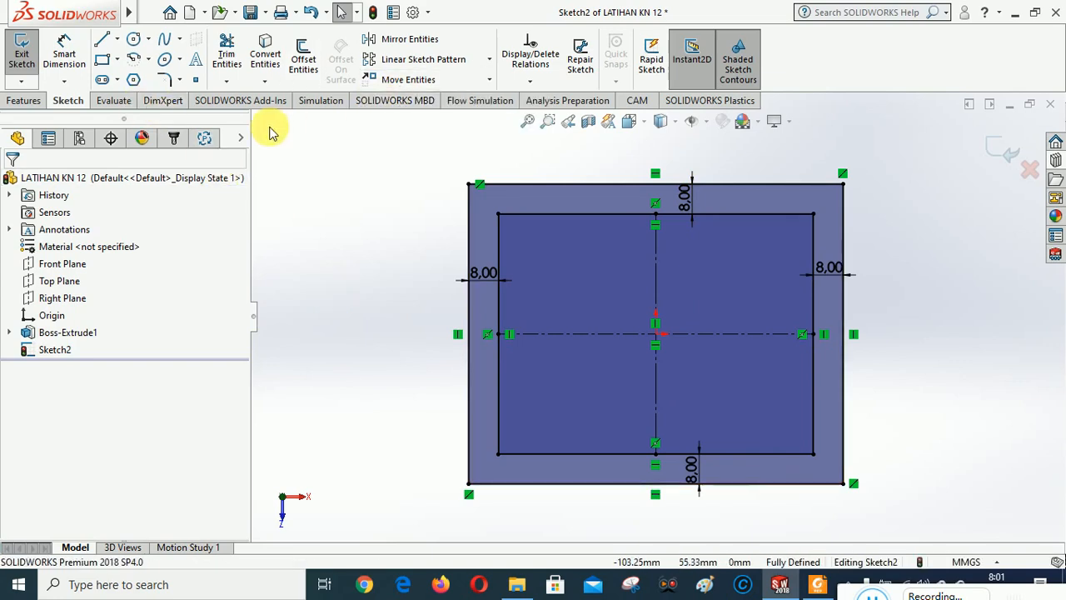
Step: Offset the horizontal centerline 6 mm downward with a dimension added
{"action": "left_click", "coordinate": [304, 52]}
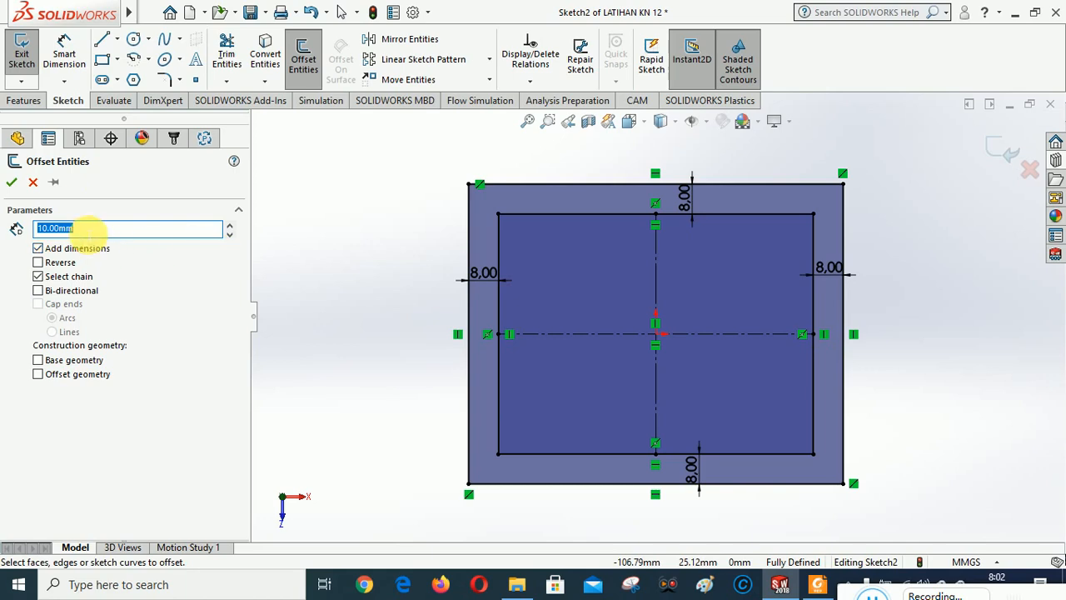
{"action": "type", "text": "6"}
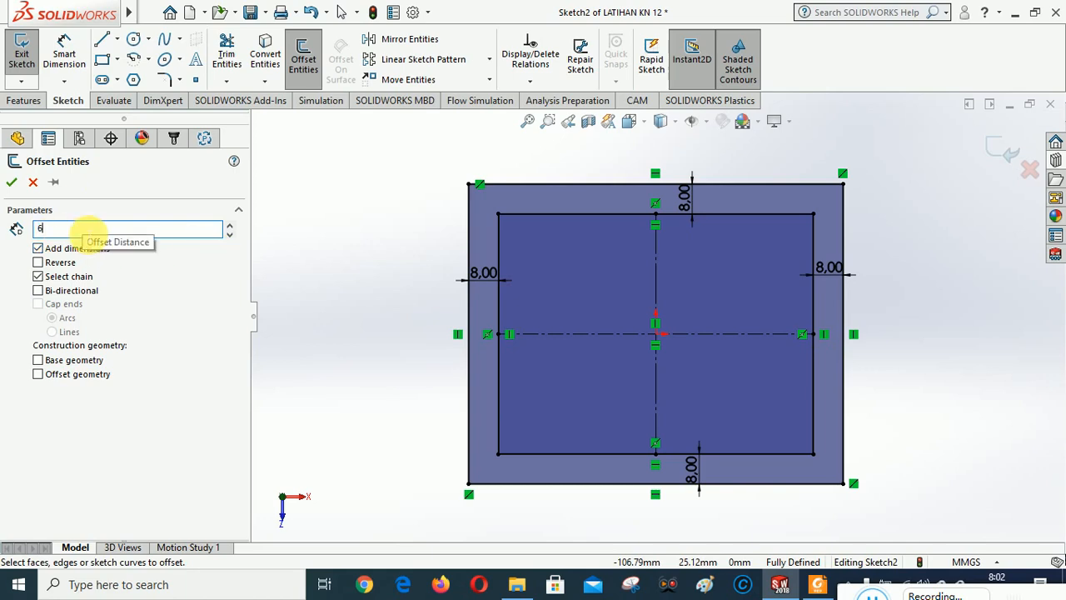
{"action": "left_click", "coordinate": [583, 334]}
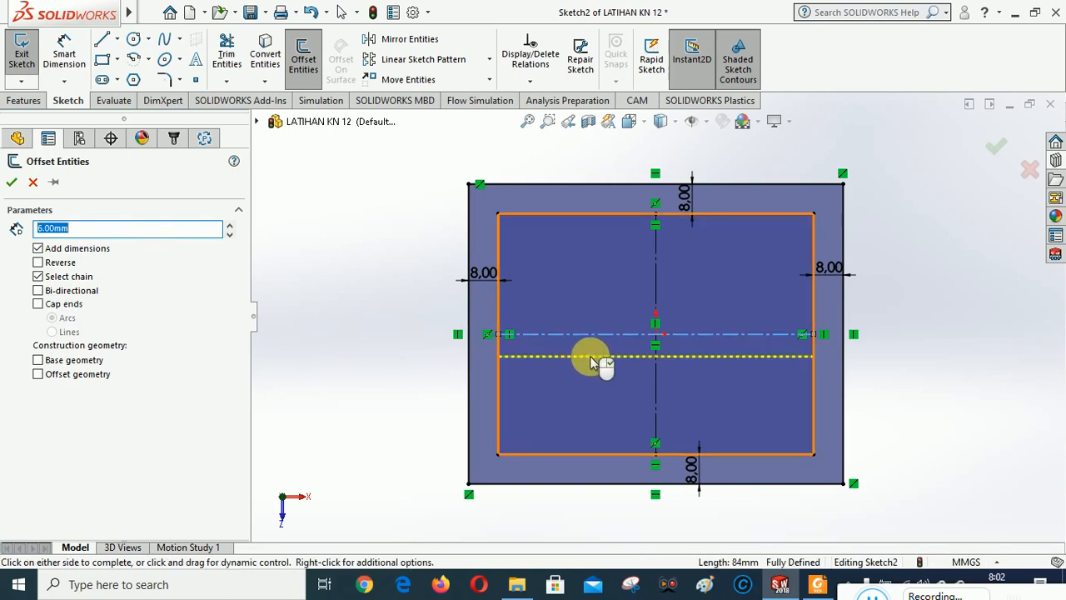
{"action": "left_click", "coordinate": [587, 374]}
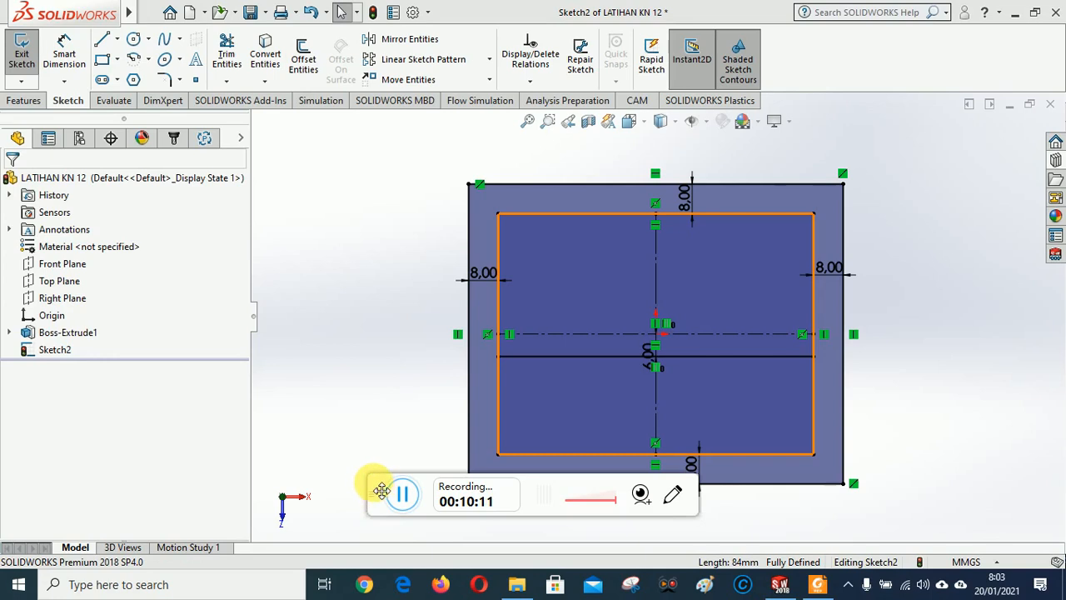
{"action": "left_click_drag", "start_coordinate": [381, 489], "coordinate": [885, 596]}
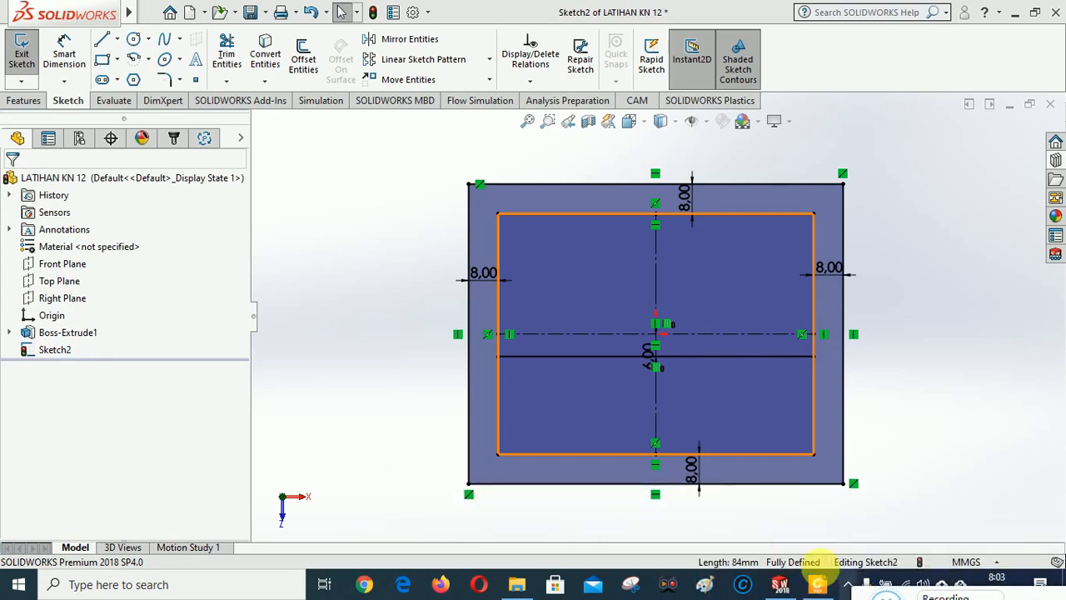
Step: Offset the horizontal centerline 6 mm upward by reversing the offset direction
{"action": "left_click", "coordinate": [563, 333]}
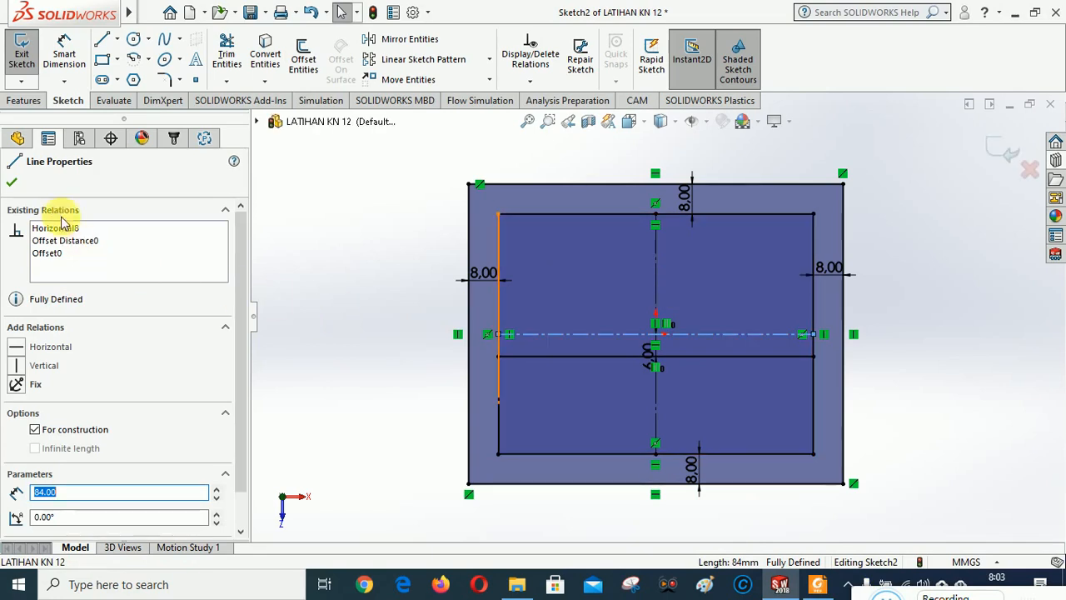
{"action": "left_click", "coordinate": [13, 185]}
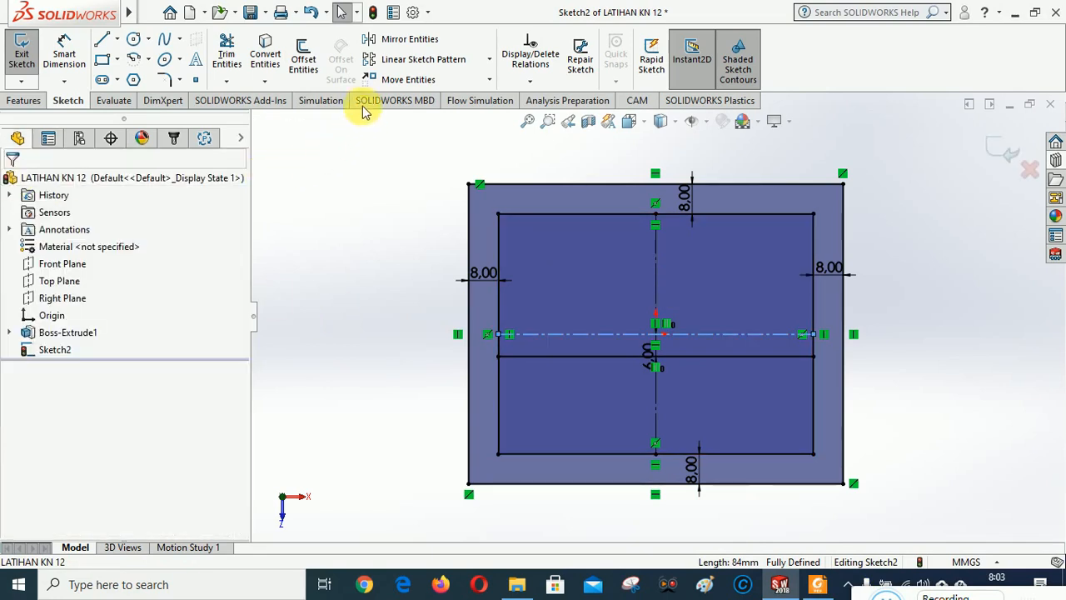
{"action": "left_click", "coordinate": [304, 56]}
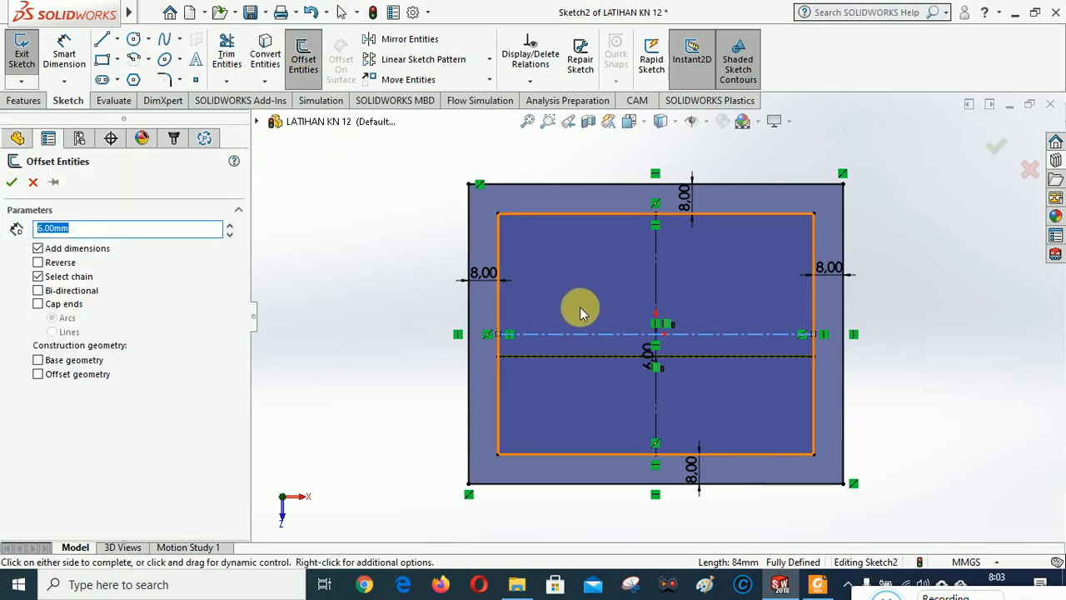
{"action": "left_click", "coordinate": [535, 335]}
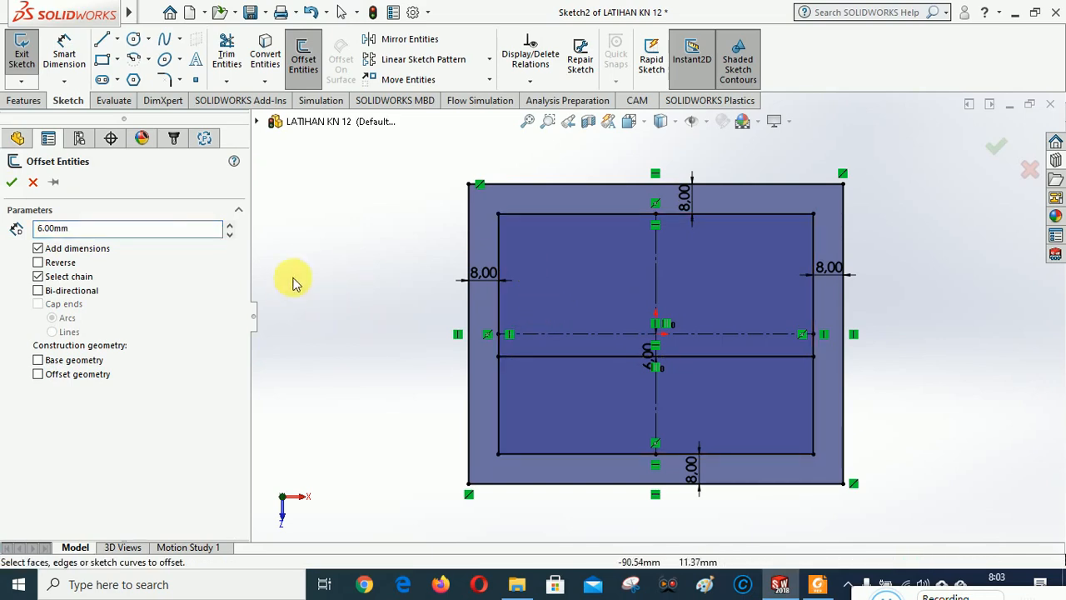
{"action": "left_click", "coordinate": [558, 334]}
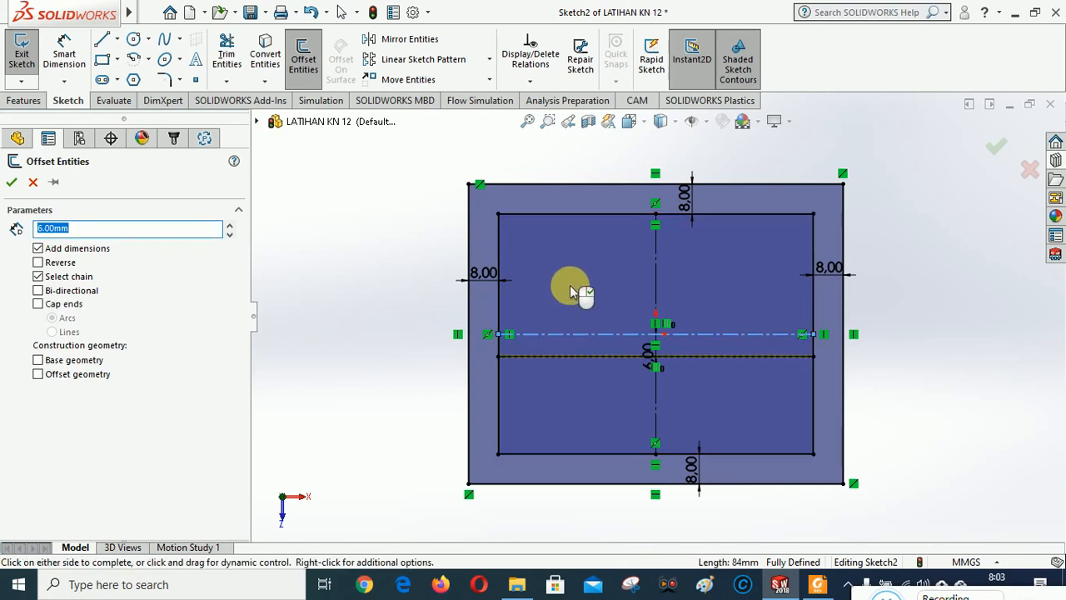
{"action": "left_click", "coordinate": [38, 263]}
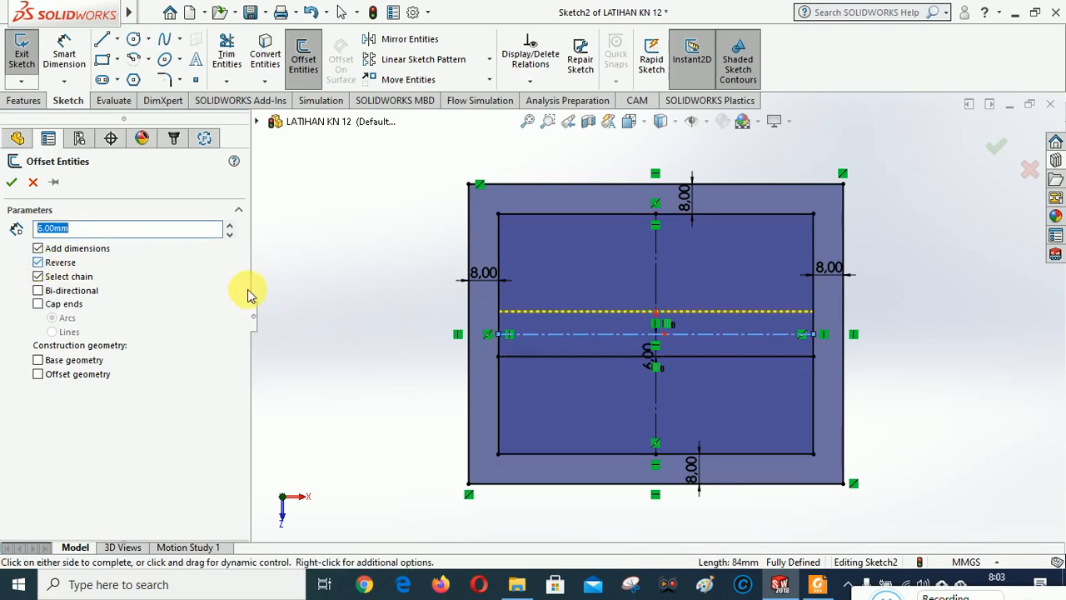
{"action": "left_click", "coordinate": [592, 291]}
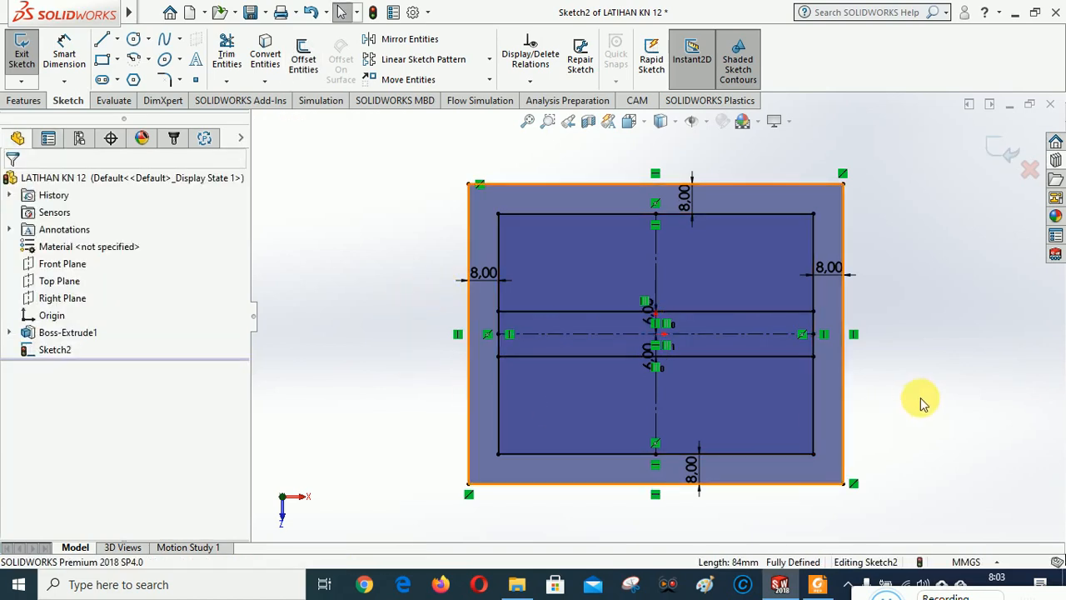
Step: Offset the vertical centerline 6 mm toward the inner rectangle's left line
{"action": "right_click", "coordinate": [320, 205]}
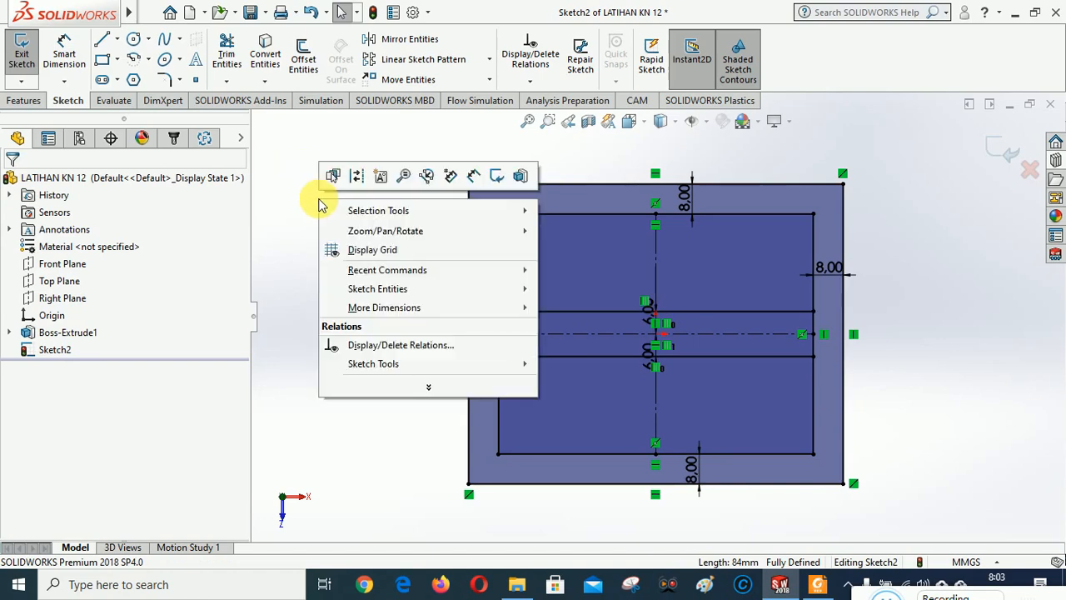
{"action": "left_click", "coordinate": [303, 59]}
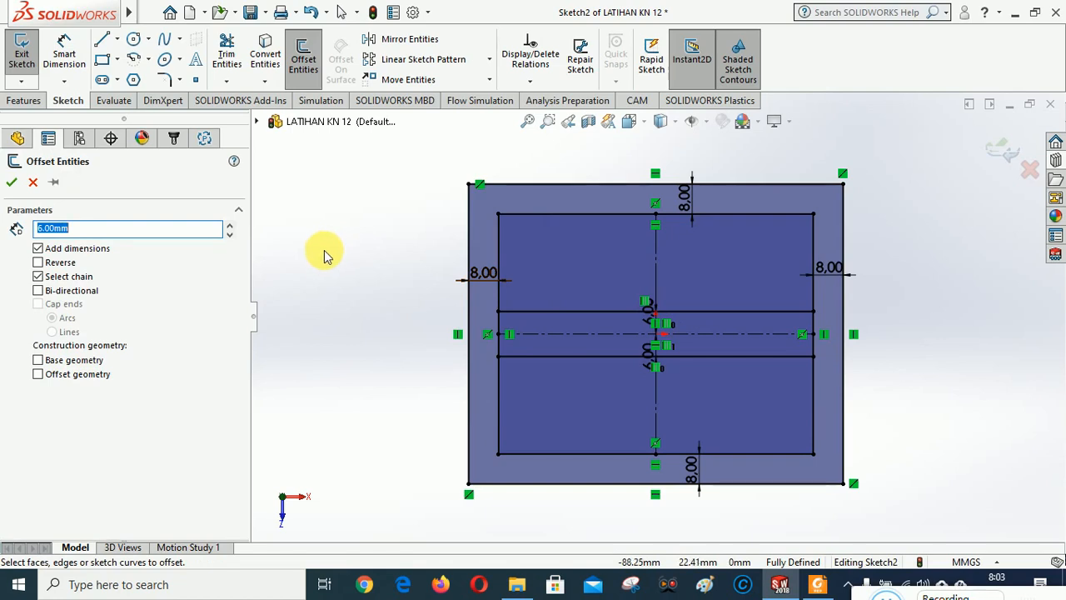
{"action": "left_click", "coordinate": [655, 263]}
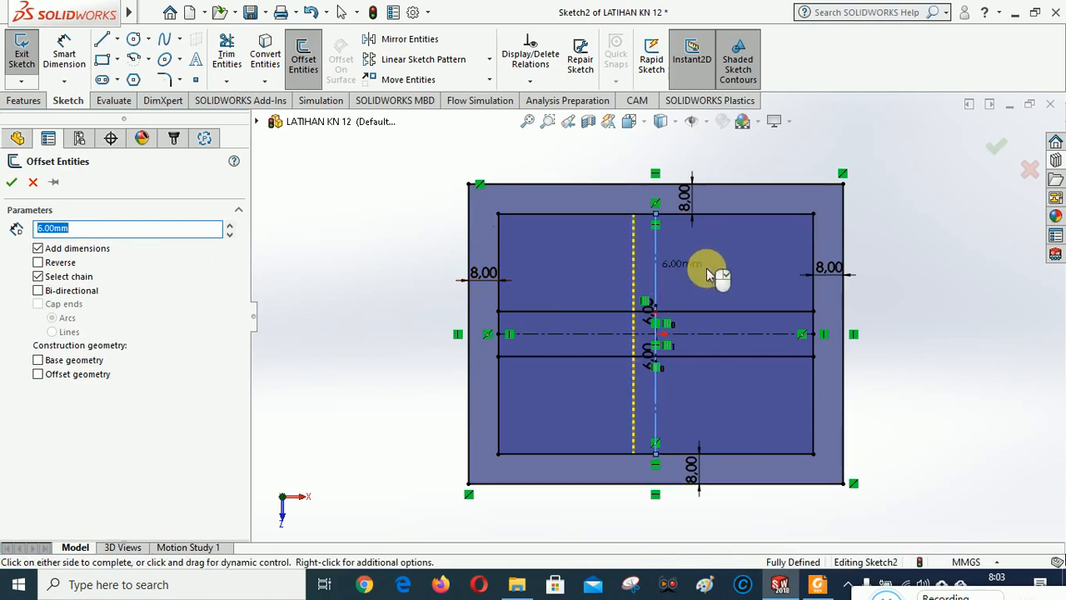
{"action": "left_click", "coordinate": [578, 280]}
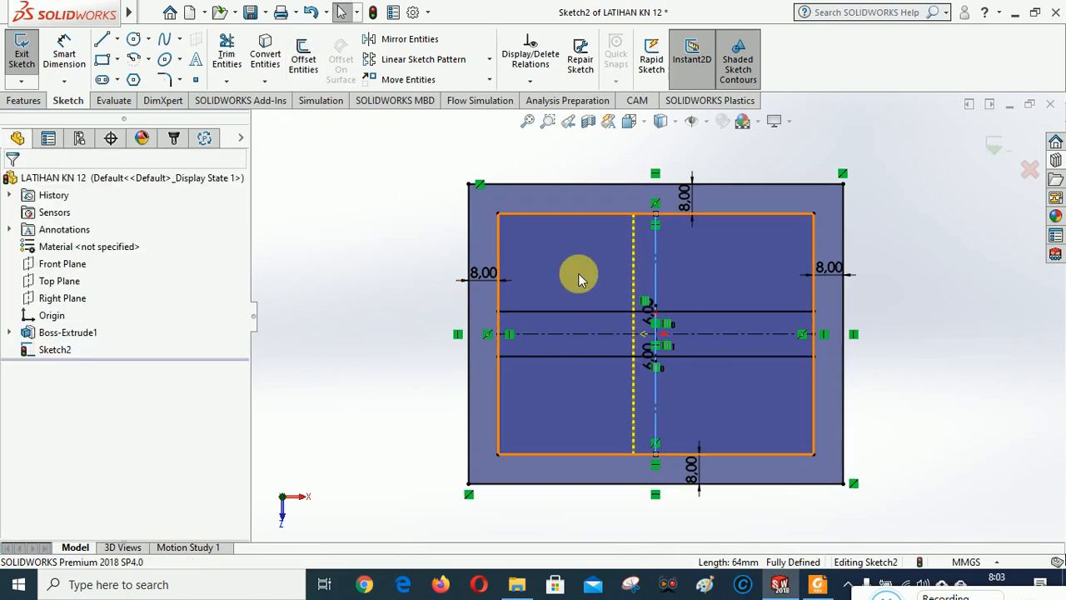
Step: Offset the vertical centerline 6 mm toward the inner rectangle's right line by reversing the direction
{"action": "left_click", "coordinate": [301, 50]}
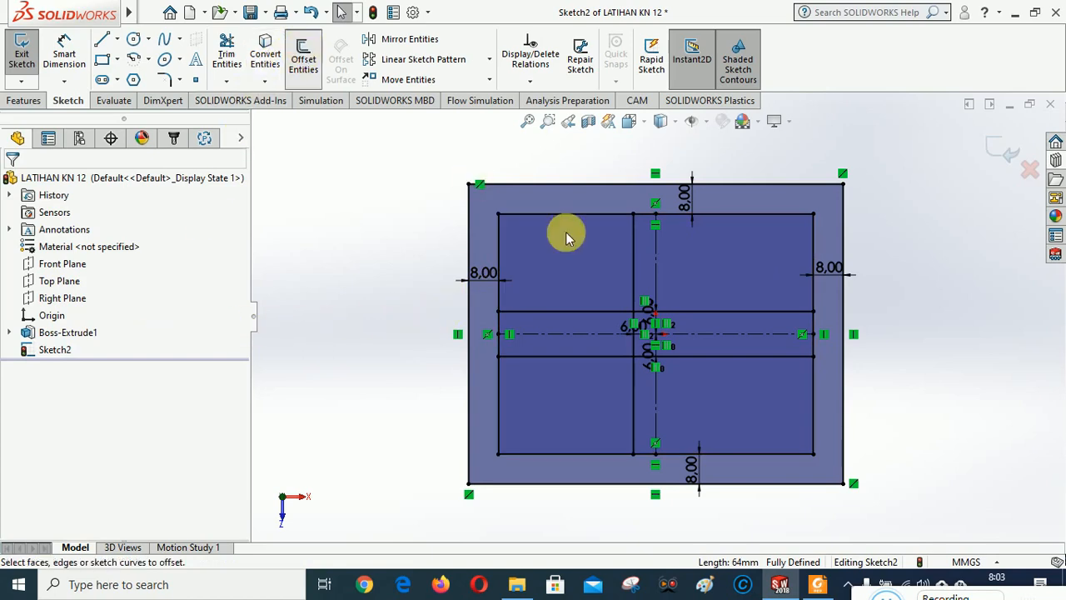
{"action": "left_click", "coordinate": [657, 275]}
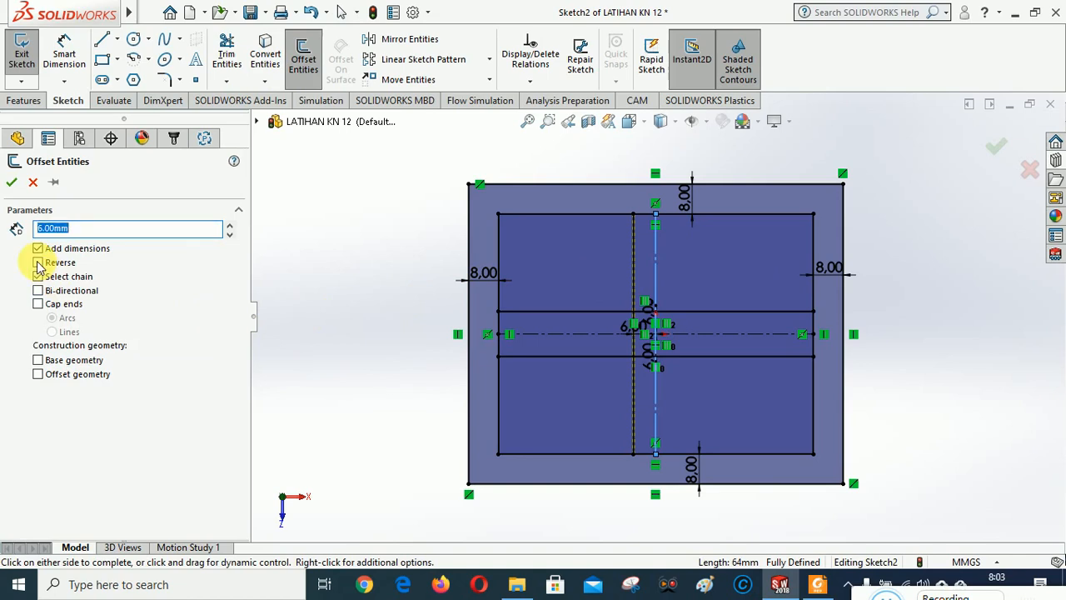
{"action": "left_click", "coordinate": [38, 262]}
{"action": "left_click", "coordinate": [733, 279]}
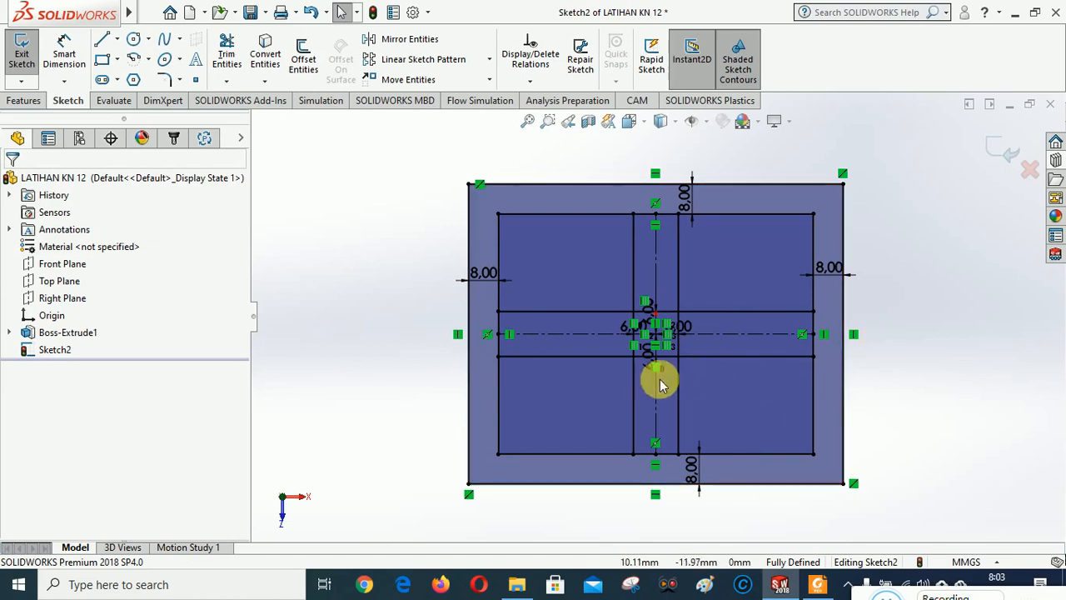
Step: Offset the whole inner rectangle chain 15 mm inward by reversing the offset direction
{"action": "left_click", "coordinate": [304, 60]}
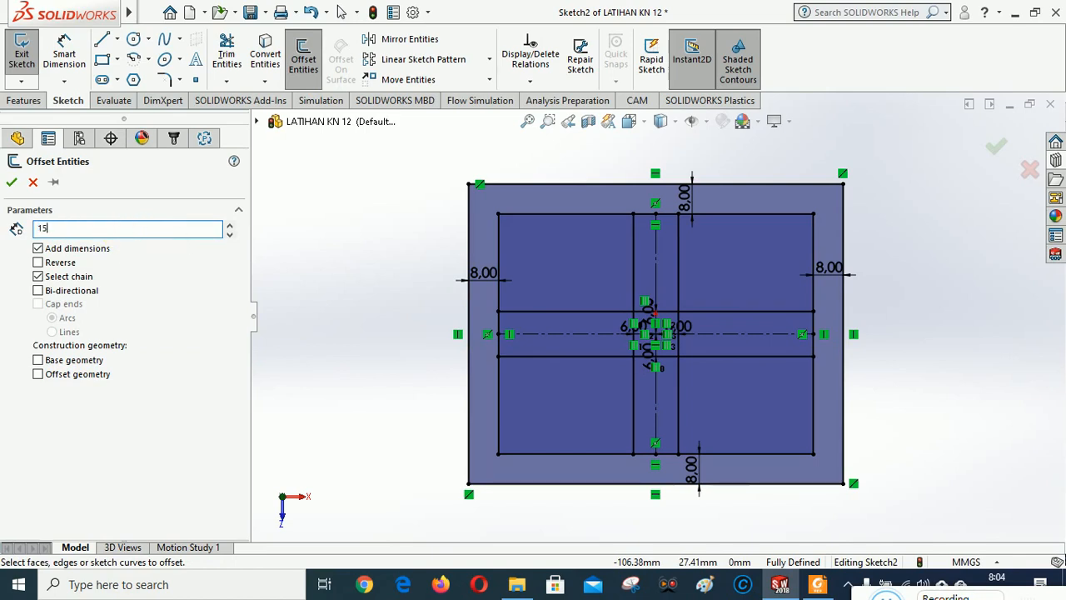
{"action": "key", "text": "Return"}
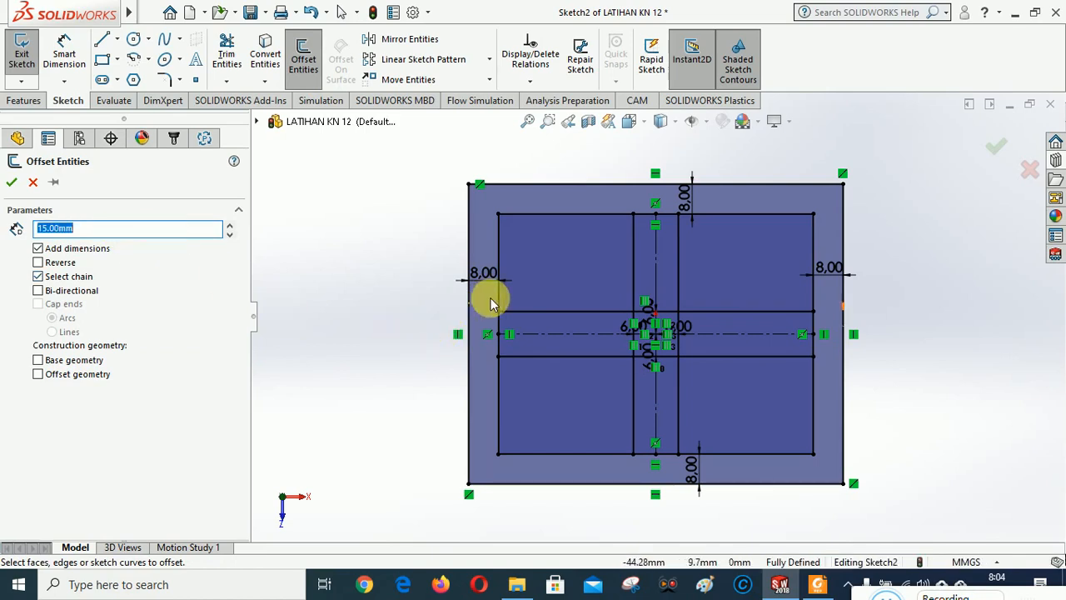
{"action": "left_click", "coordinate": [582, 216]}
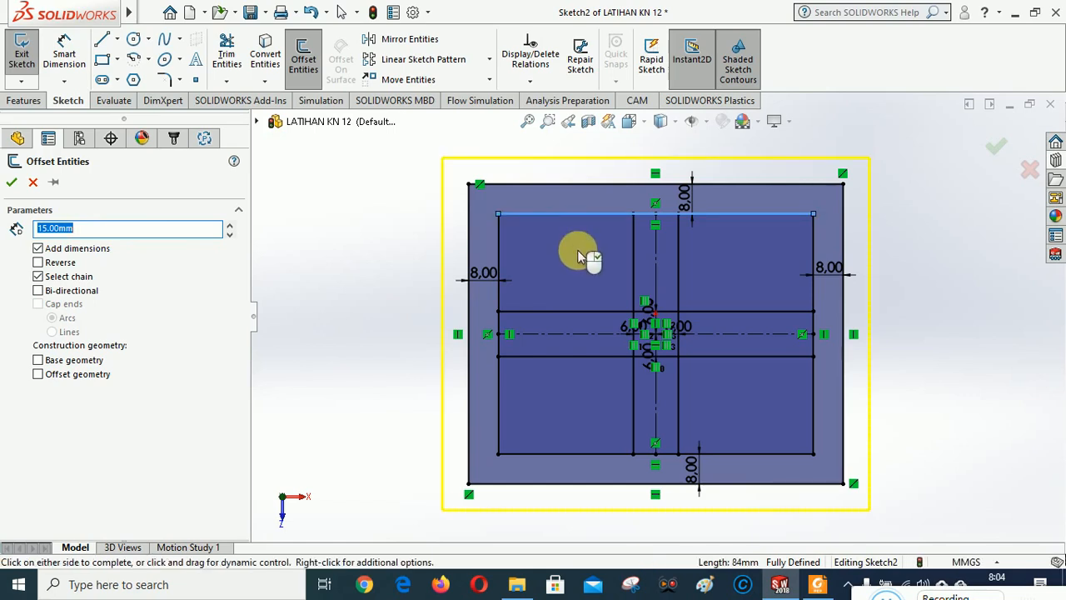
{"action": "left_click", "coordinate": [38, 264]}
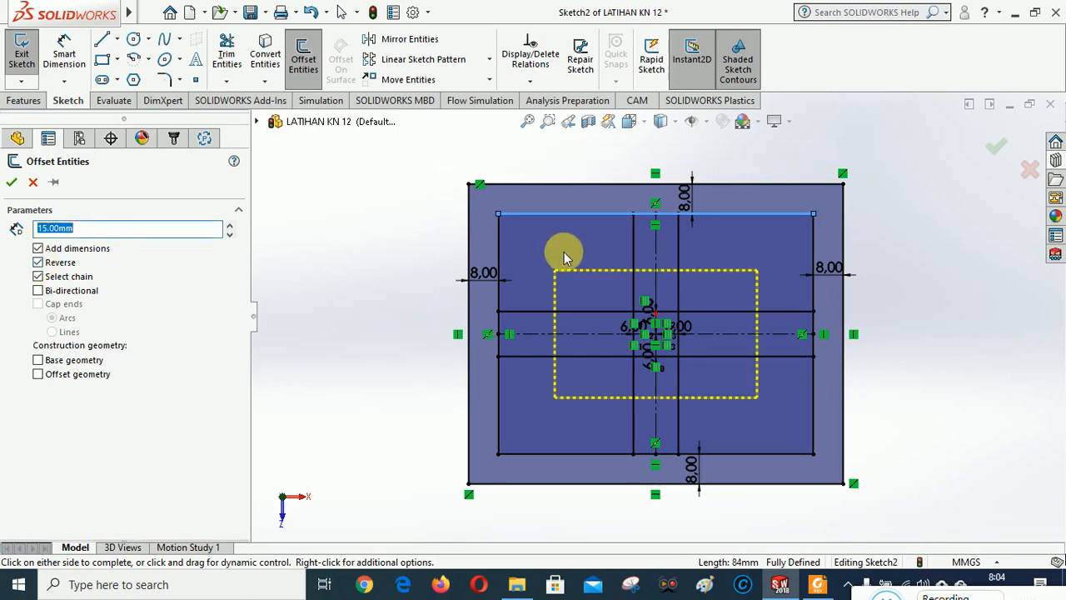
{"action": "left_click", "coordinate": [987, 354]}
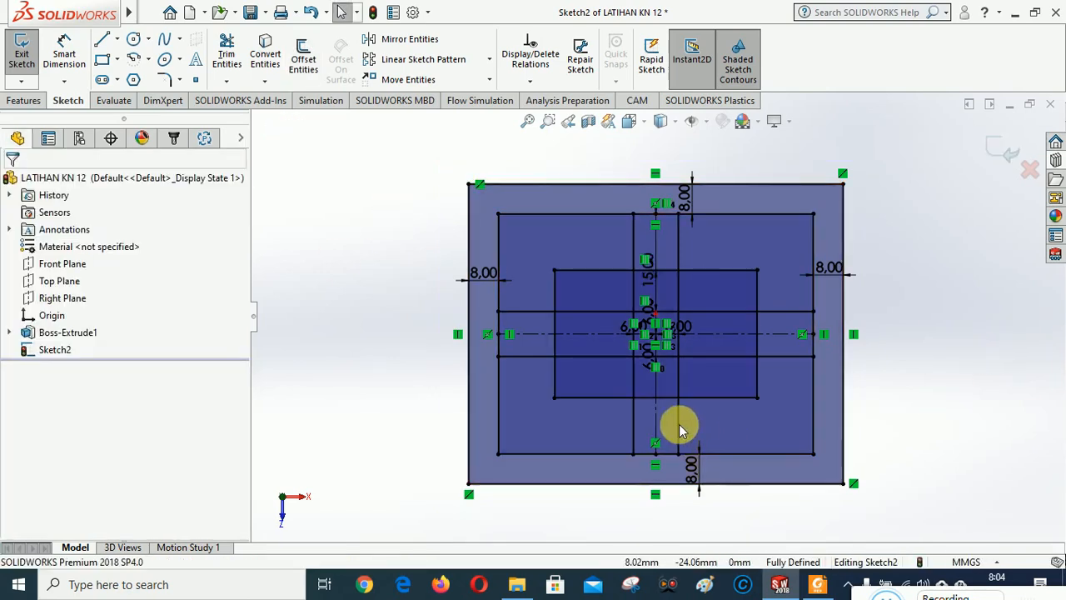
Step: Power-trim every segment of the 6 mm offset lines that lies inside the innermost rectangle, keeping both centerlines
{"action": "scroll", "coordinate": [615, 382], "scroll_direction": "down", "scroll_amount": 1}
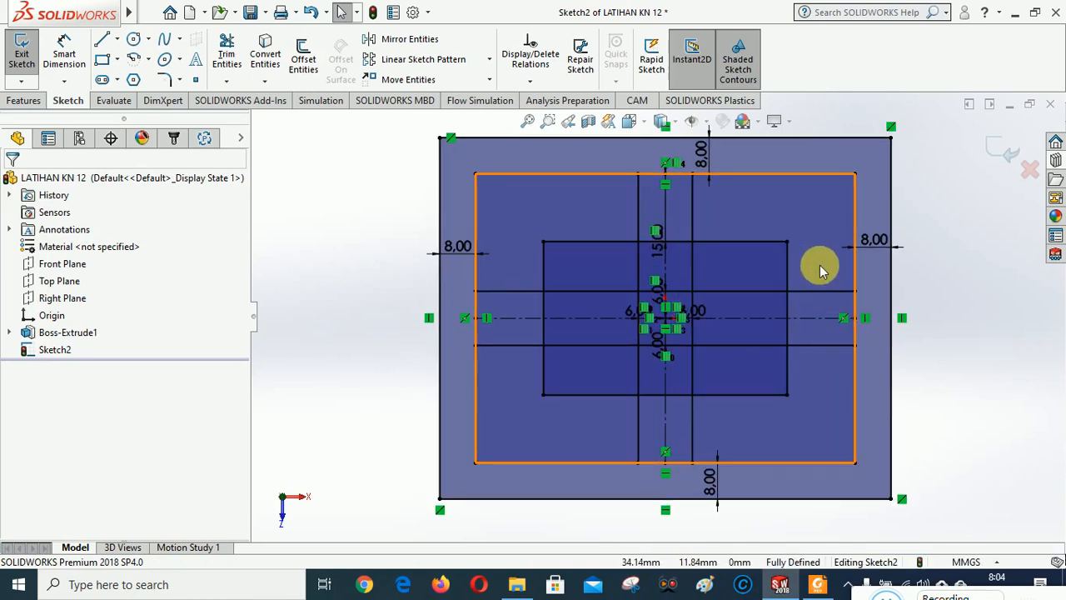
{"action": "scroll", "coordinate": [783, 258], "scroll_direction": "down", "scroll_amount": 1}
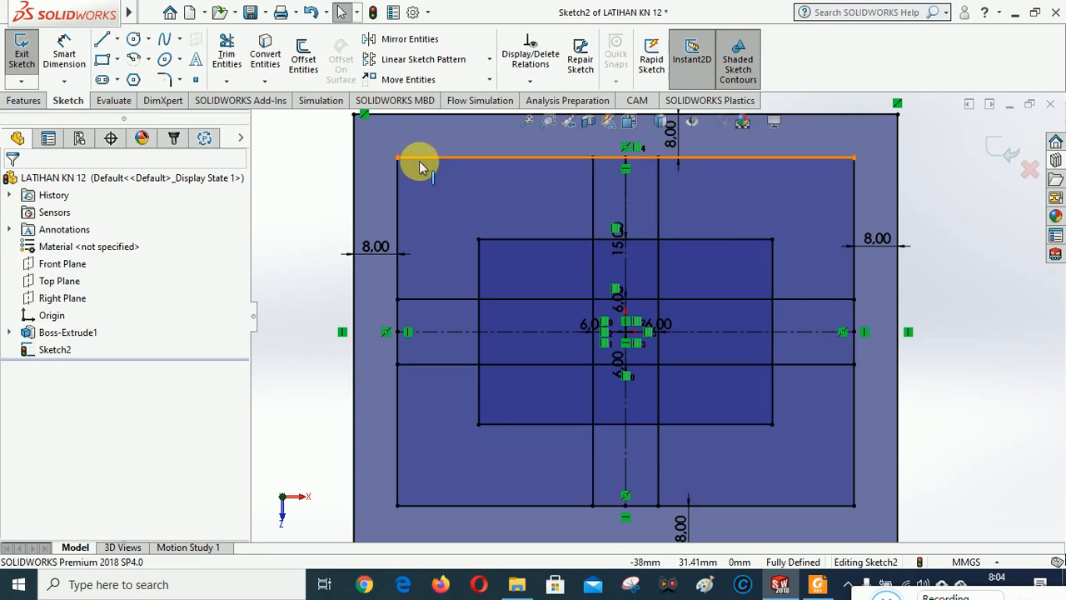
{"action": "left_click", "coordinate": [227, 48]}
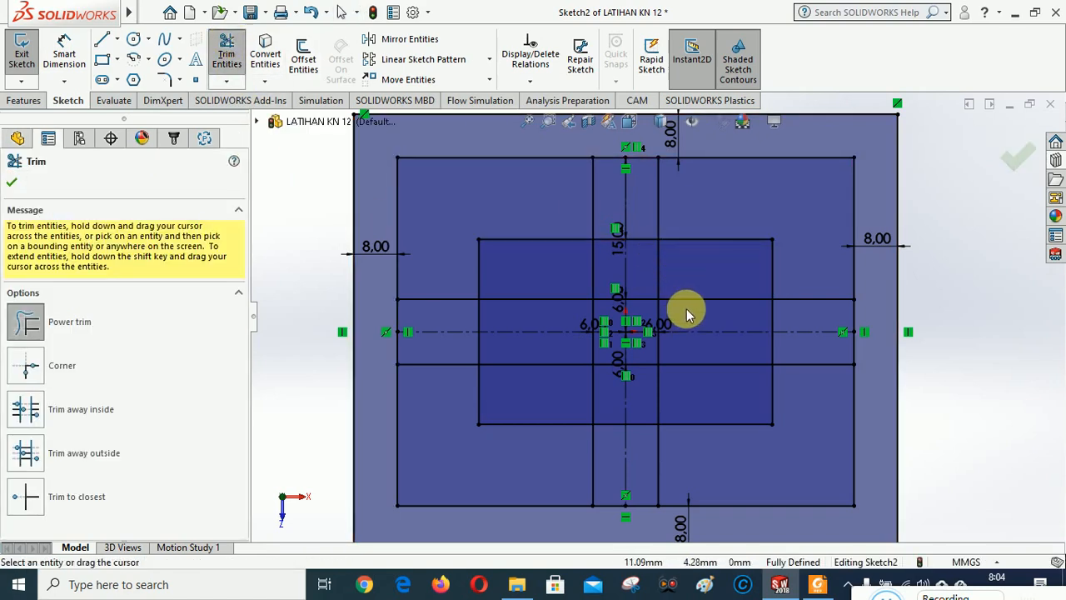
{"action": "mouse_move", "coordinate": [688, 315]}
{"action": "left_mouse_down"}
{"action": "mouse_move", "coordinate": [638, 280]}
{"action": "mouse_move", "coordinate": [649, 271]}
{"action": "mouse_move", "coordinate": [645, 310]}
{"action": "mouse_move", "coordinate": [686, 322]}
{"action": "left_mouse_up"}
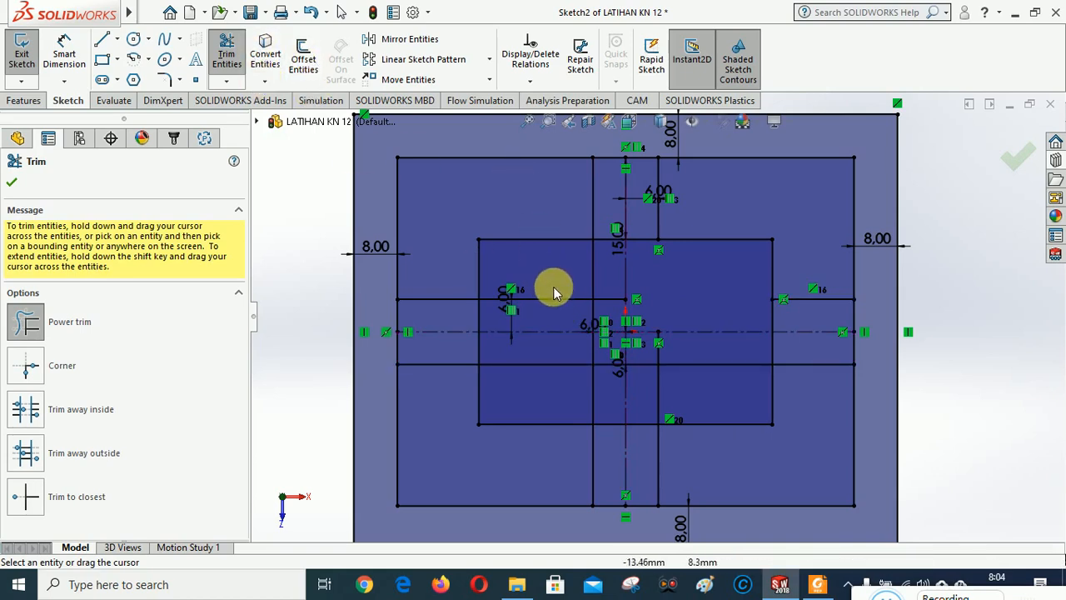
{"action": "mouse_move", "coordinate": [606, 313]}
{"action": "left_mouse_down"}
{"action": "mouse_move", "coordinate": [564, 300]}
{"action": "mouse_move", "coordinate": [588, 277]}
{"action": "mouse_move", "coordinate": [601, 304]}
{"action": "left_mouse_up"}
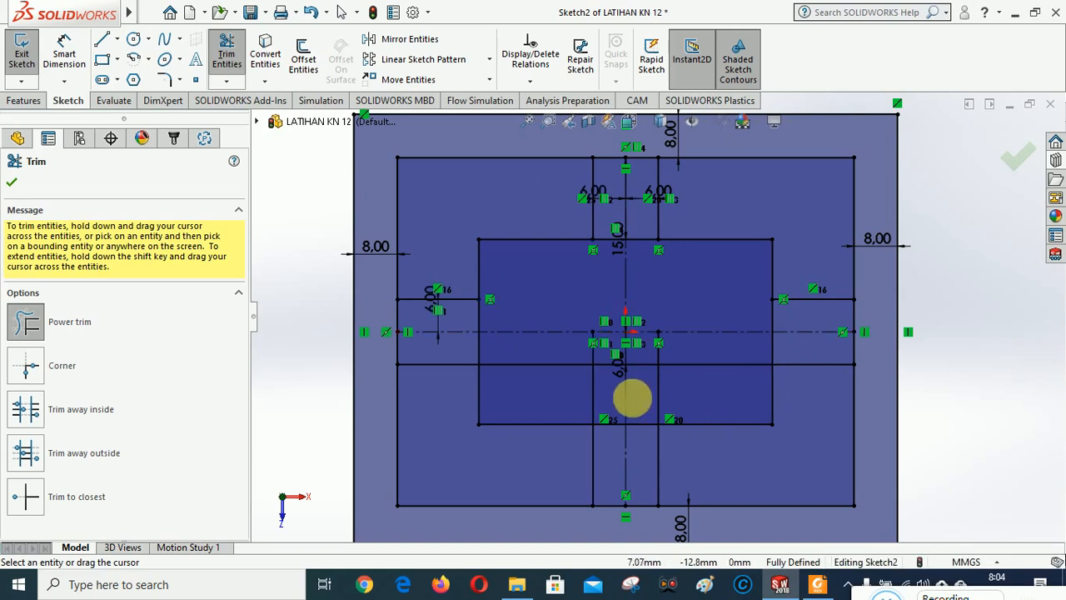
{"action": "mouse_move", "coordinate": [604, 376]}
{"action": "left_mouse_down"}
{"action": "mouse_move", "coordinate": [565, 350]}
{"action": "mouse_move", "coordinate": [559, 370]}
{"action": "mouse_move", "coordinate": [602, 381]}
{"action": "mouse_move", "coordinate": [638, 374]}
{"action": "mouse_move", "coordinate": [647, 357]}
{"action": "mouse_move", "coordinate": [673, 380]}
{"action": "left_mouse_up"}
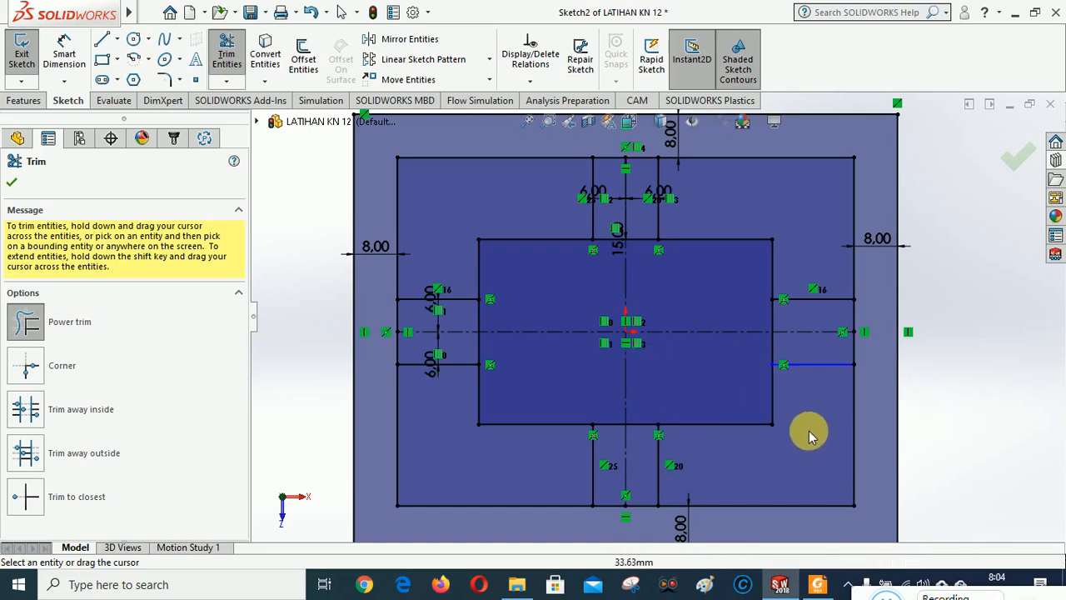
Step: Trim away the four corner portions of the innermost rectangle, leaving one small rectangular outline at the middle of each inner rectangle side
{"action": "mouse_move", "coordinate": [809, 431]}
{"action": "left_mouse_down"}
{"action": "mouse_move", "coordinate": [745, 409]}
{"action": "mouse_move", "coordinate": [747, 447]}
{"action": "mouse_move", "coordinate": [819, 348]}
{"action": "left_mouse_up"}
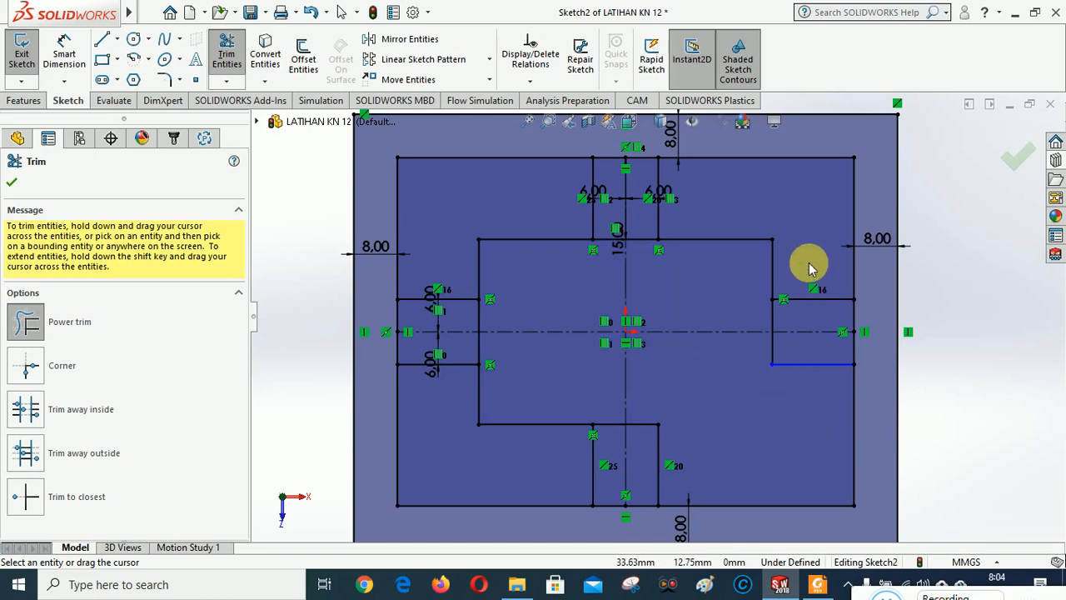
{"action": "left_click_drag", "start_coordinate": [806, 268], "coordinate": [714, 225]}
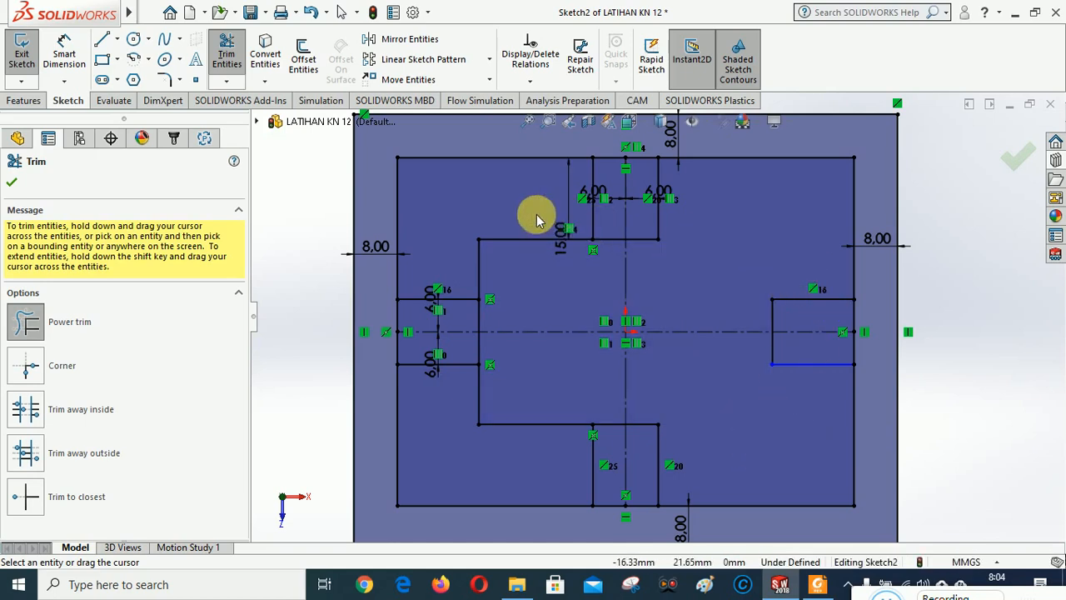
{"action": "left_click_drag", "start_coordinate": [522, 221], "coordinate": [457, 258]}
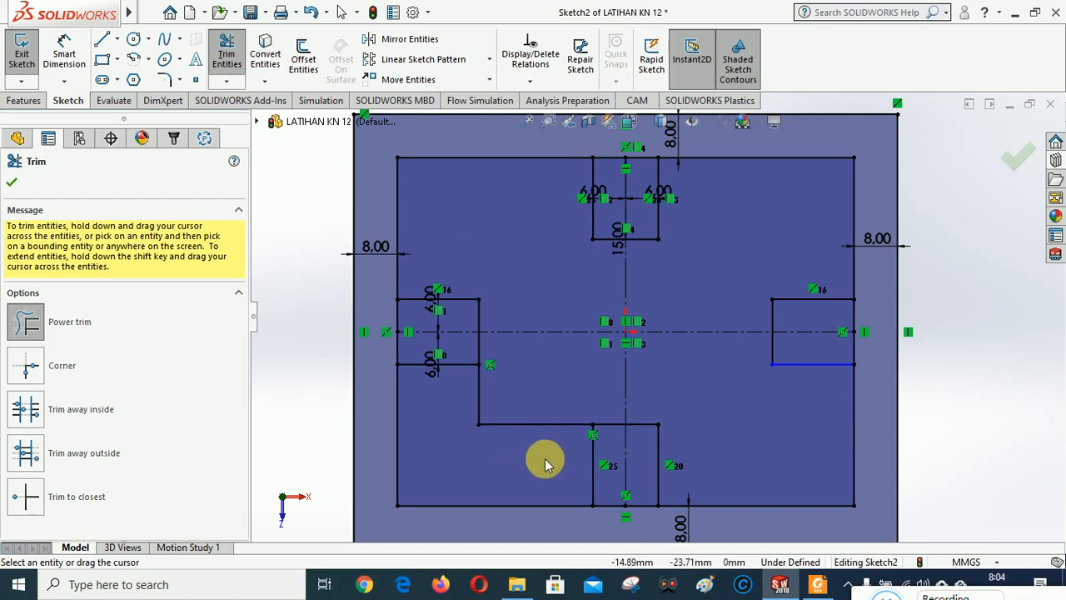
{"action": "mouse_move", "coordinate": [546, 464]}
{"action": "left_mouse_down"}
{"action": "mouse_move", "coordinate": [505, 395]}
{"action": "mouse_move", "coordinate": [447, 388]}
{"action": "left_mouse_up"}
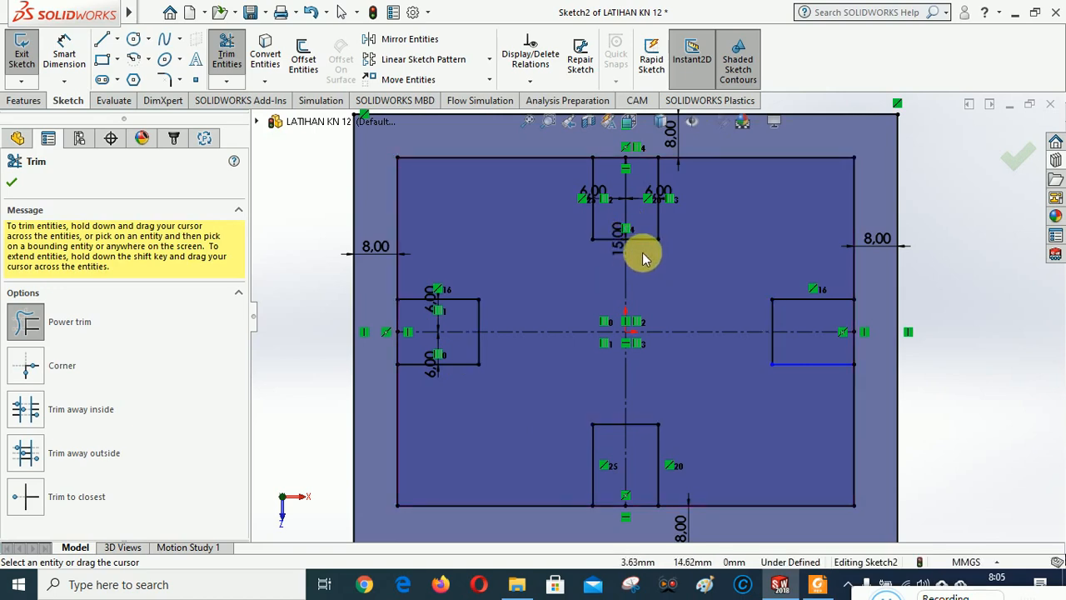
{"action": "left_click", "coordinate": [12, 184]}
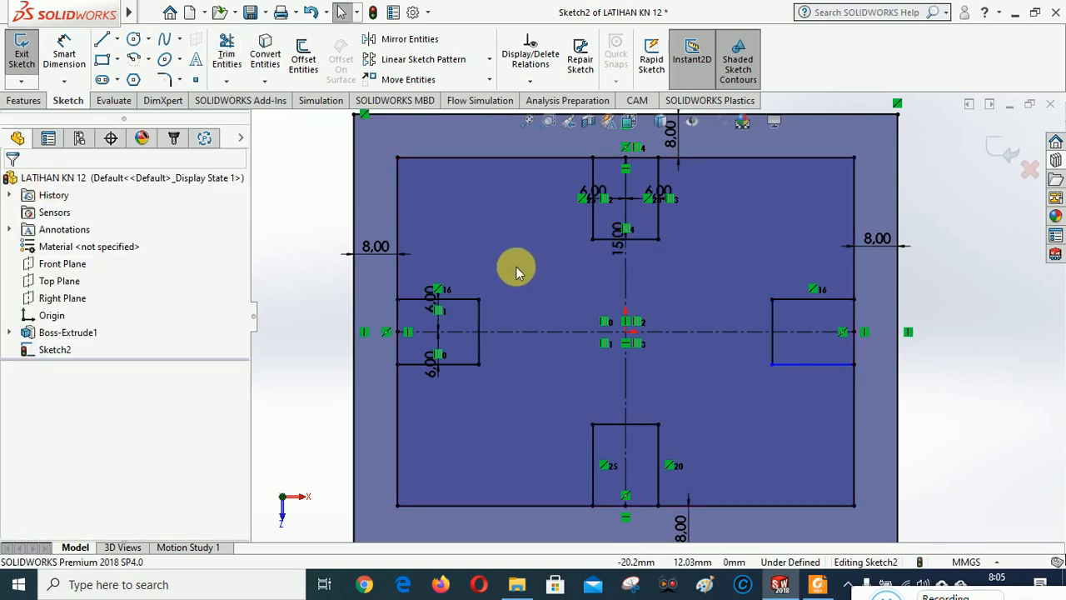
{"action": "double_click", "coordinate": [614, 255]}
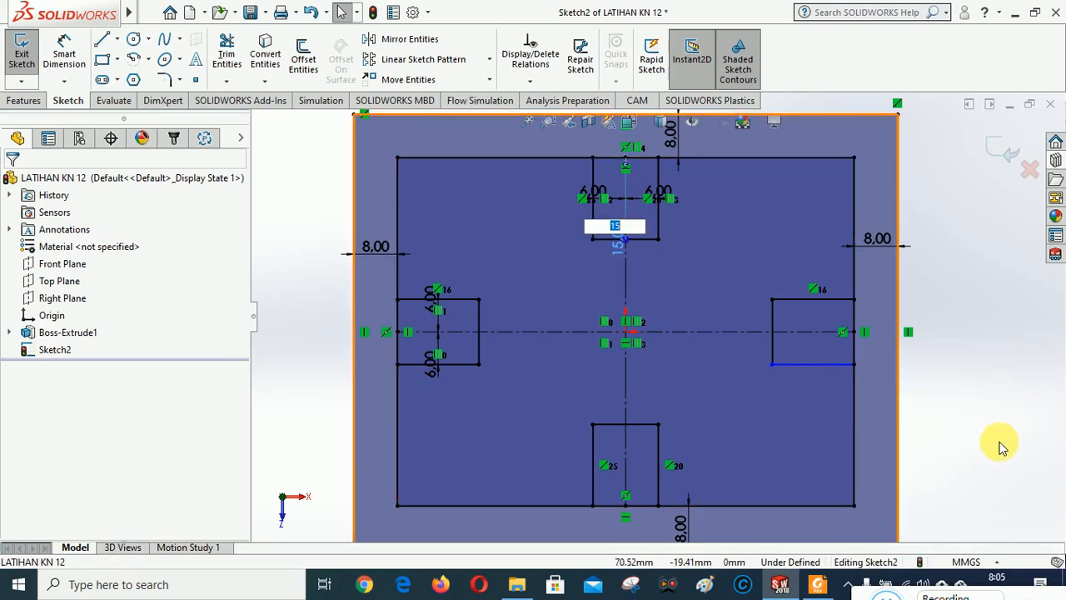
{"action": "key", "text": "Return"}
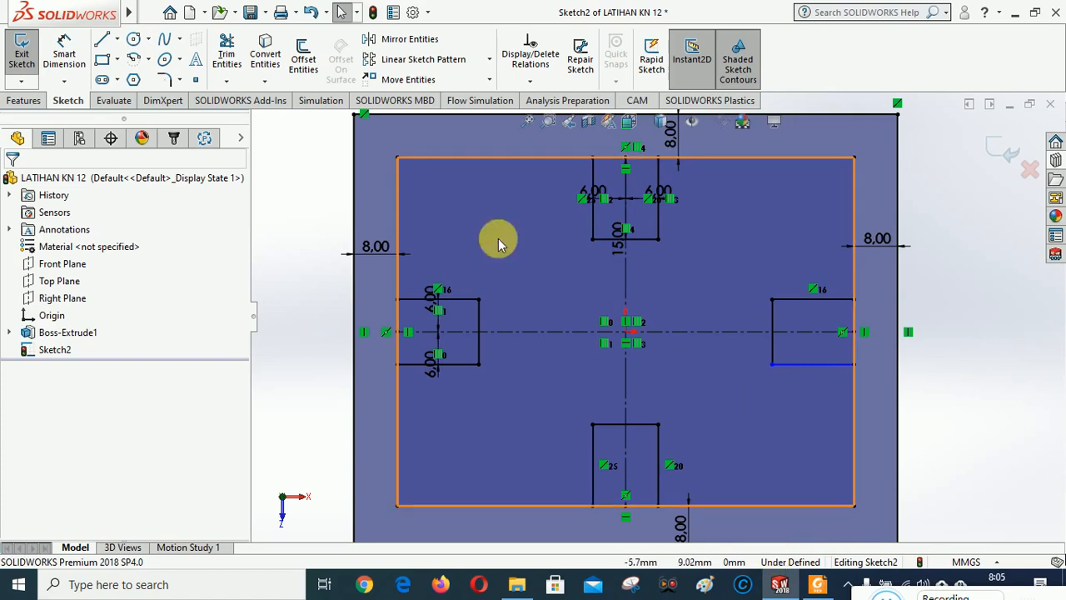
{"action": "left_click", "coordinate": [64, 53]}
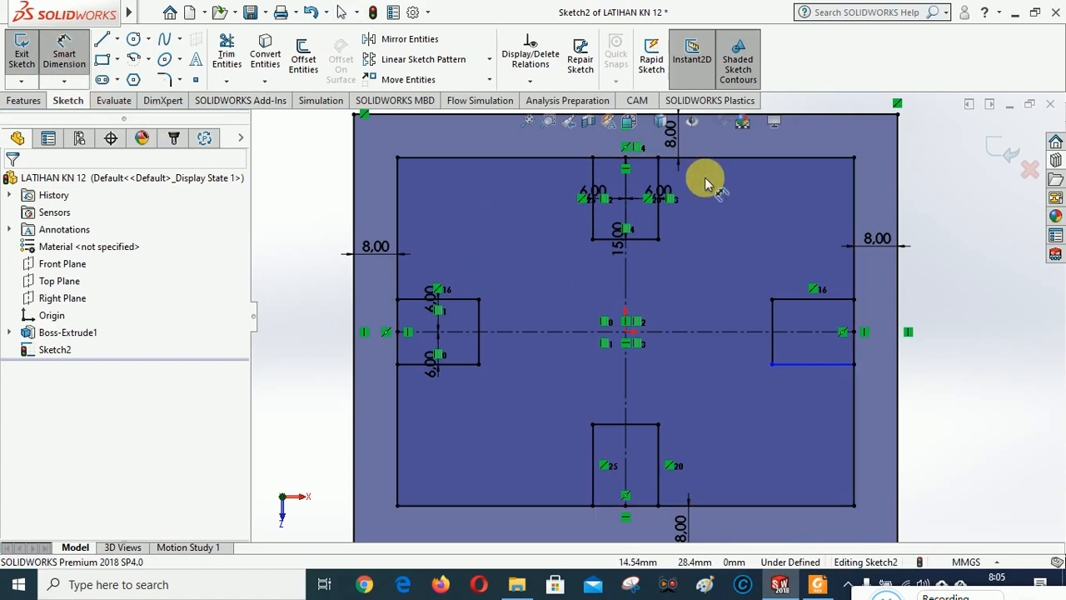
{"action": "left_click", "coordinate": [773, 316]}
{"action": "left_click", "coordinate": [853, 277]}
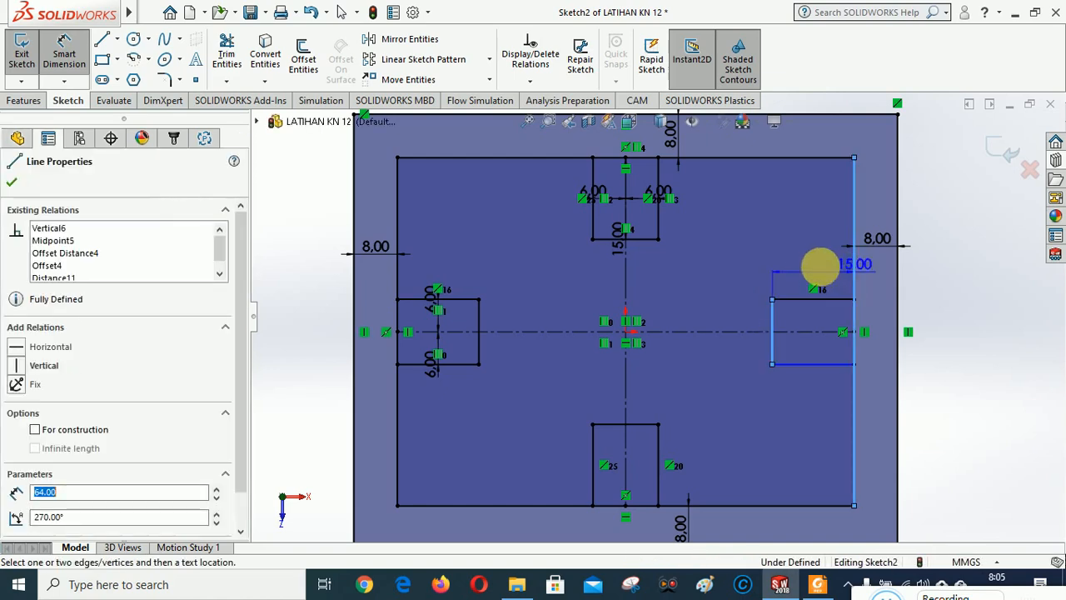
{"action": "left_click", "coordinate": [812, 271]}
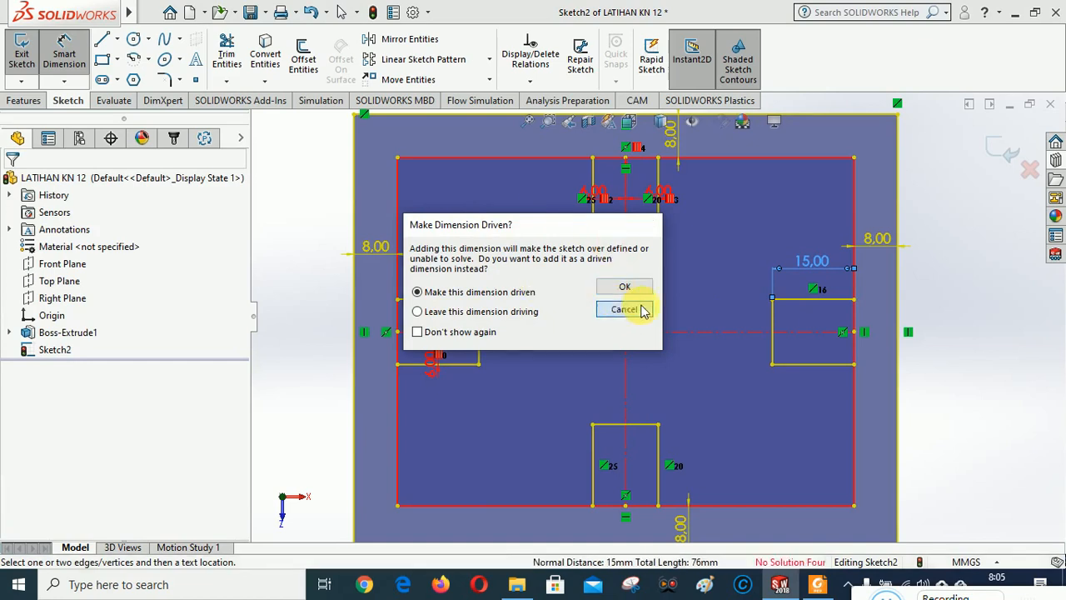
{"action": "left_click", "coordinate": [638, 310]}
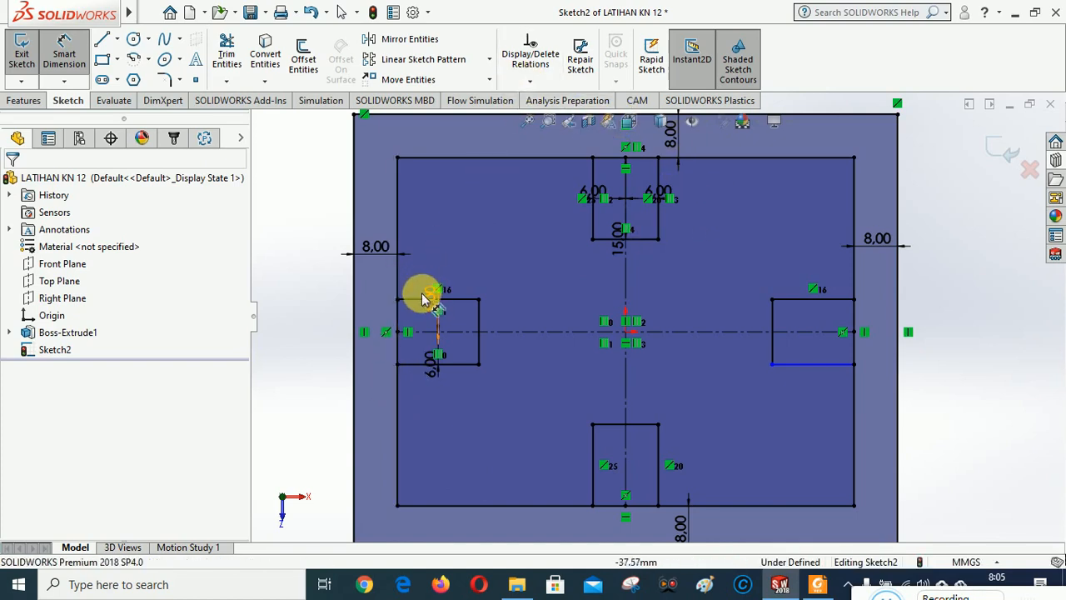
Step: Add a Coincident relation between the upper outer endpoint of the left small outline and the inner rectangle's left line
{"action": "left_click", "coordinate": [532, 83]}
{"action": "left_click", "coordinate": [537, 116]}
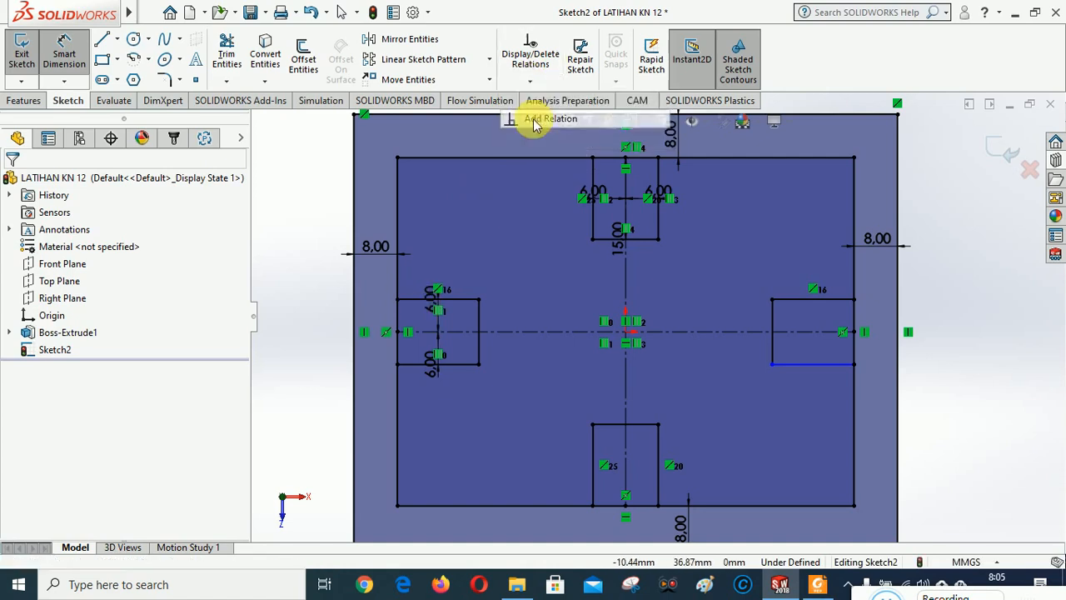
{"action": "left_click", "coordinate": [397, 293]}
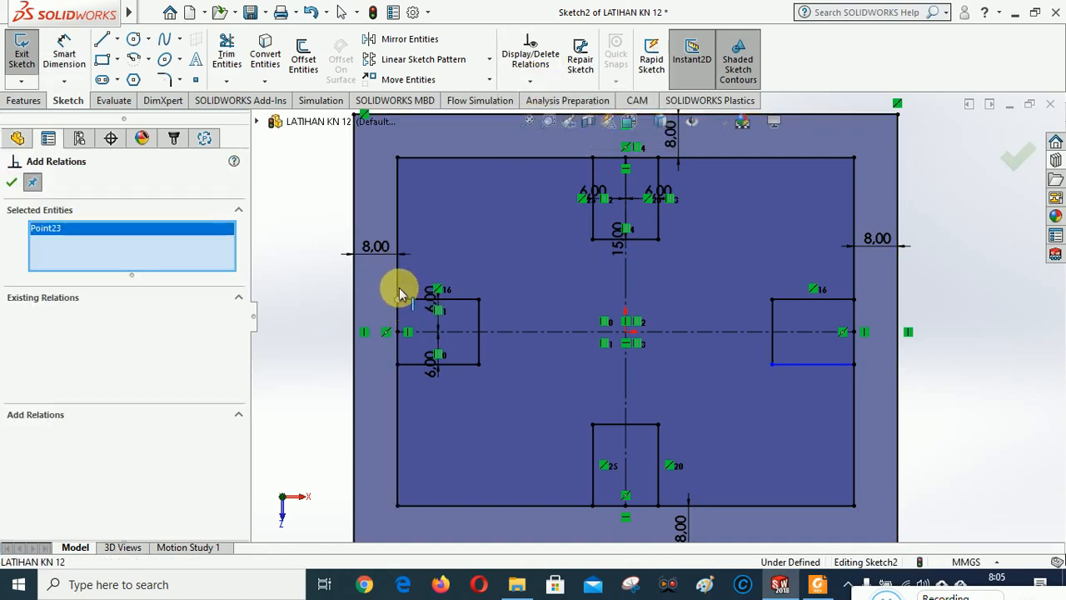
{"action": "left_click", "coordinate": [398, 298]}
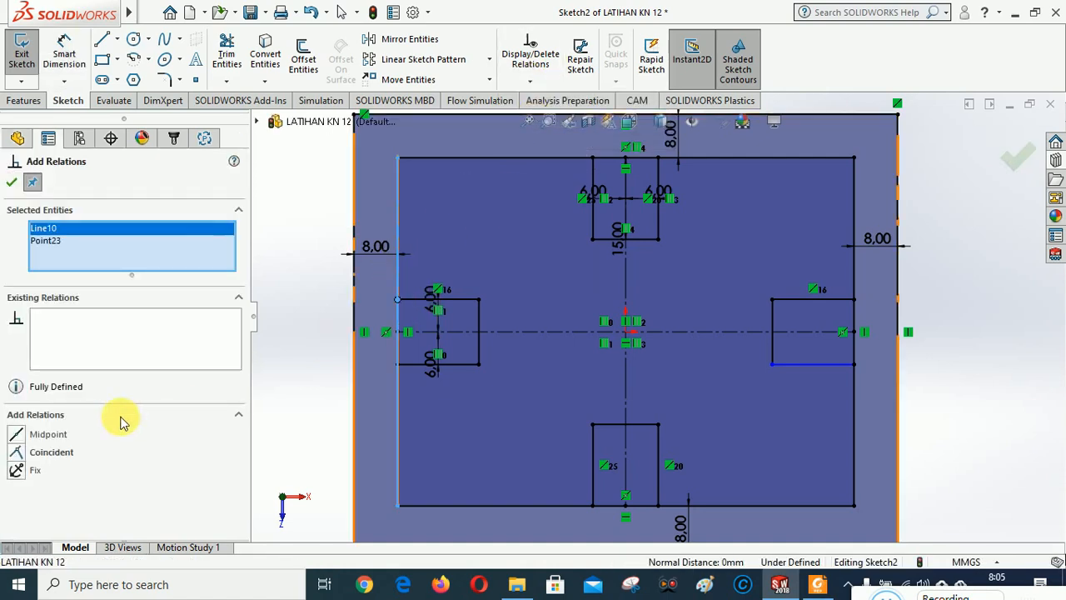
{"action": "left_click", "coordinate": [17, 452]}
{"action": "left_click", "coordinate": [381, 400]}
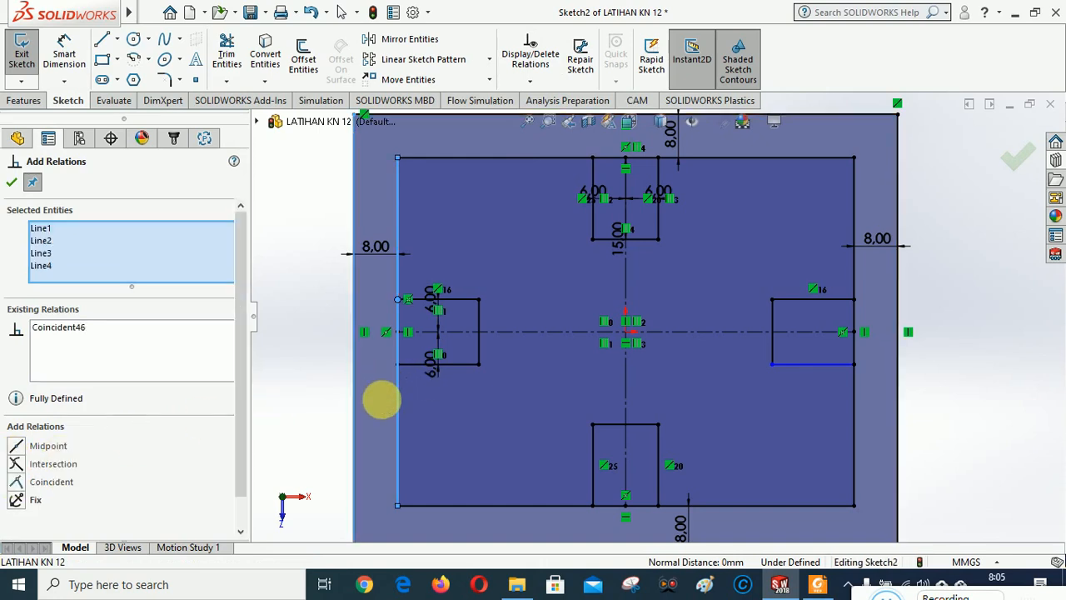
{"action": "left_click", "coordinate": [398, 366]}
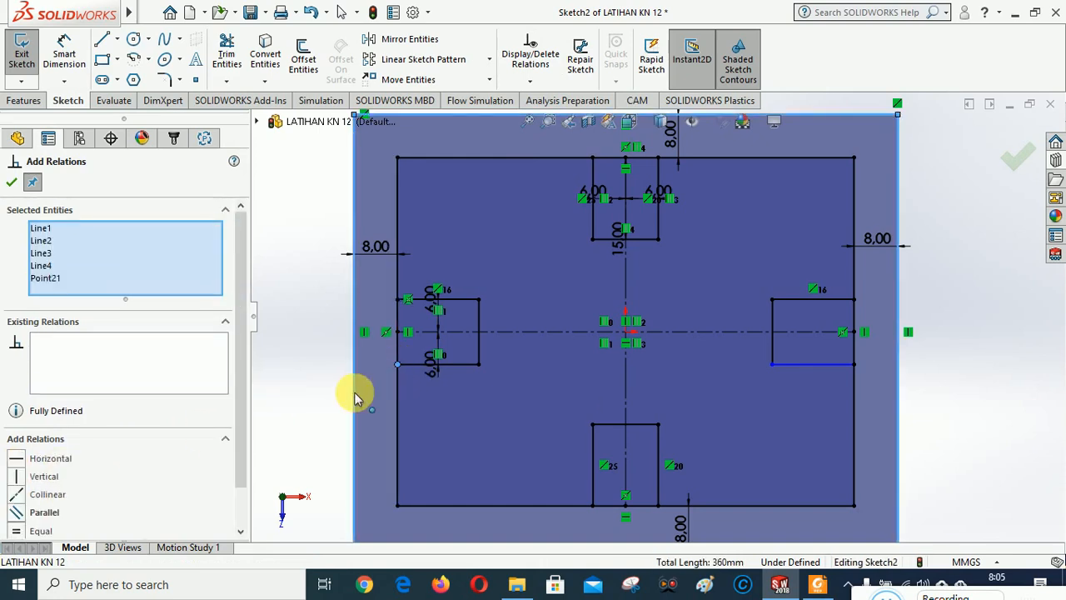
{"action": "left_click", "coordinate": [398, 387]}
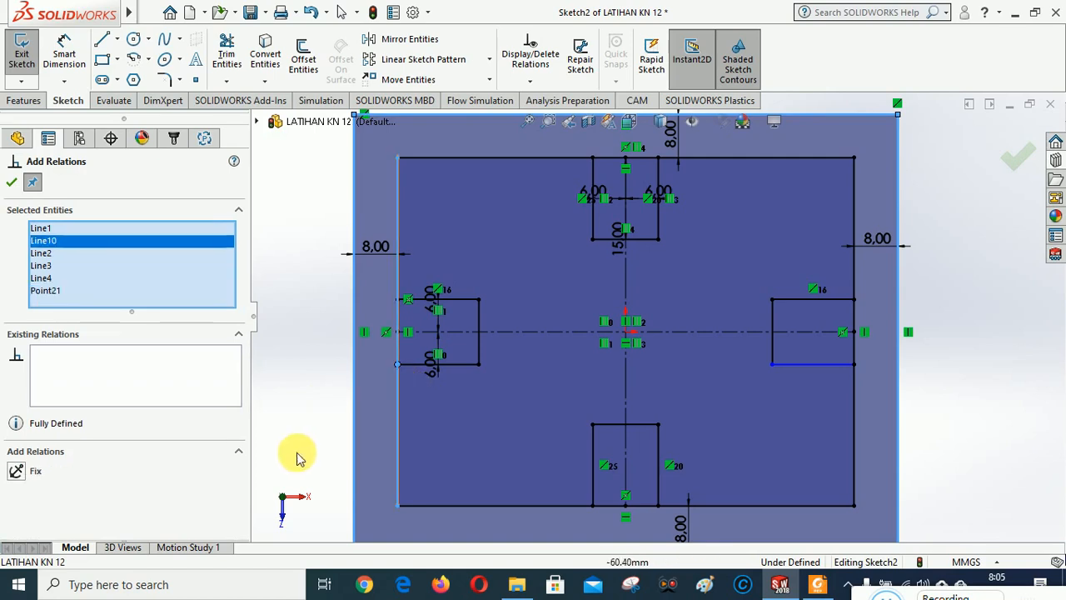
Step: Add a Coincident relation between the lower outer endpoint of the left small outline and the inner rectangle's left line
{"action": "left_click", "coordinate": [530, 82]}
{"action": "left_click", "coordinate": [541, 185]}
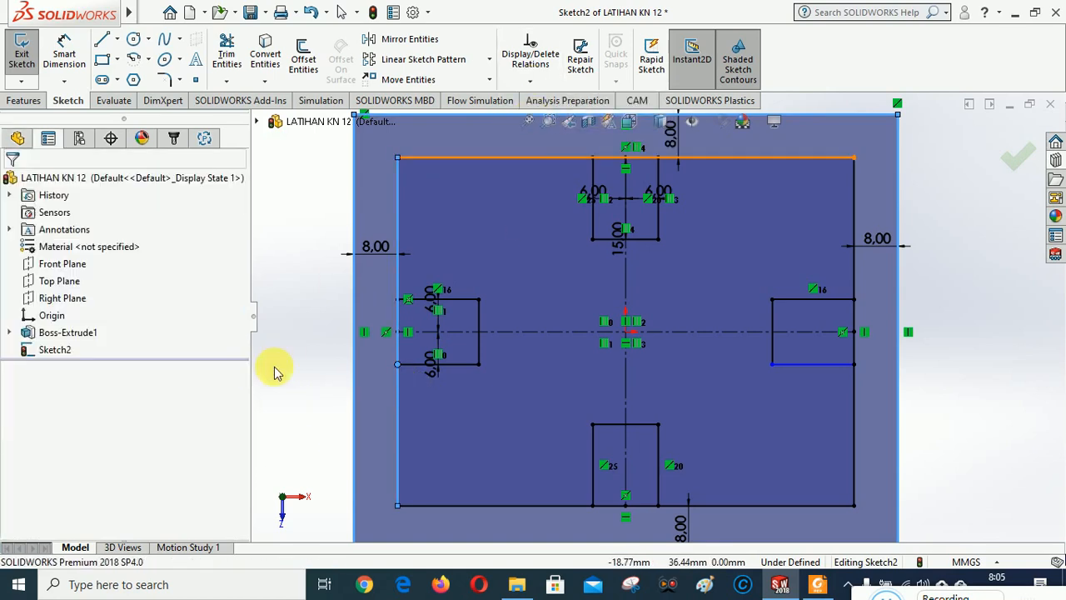
{"action": "left_click", "coordinate": [397, 364]}
{"action": "left_click", "coordinate": [397, 386]}
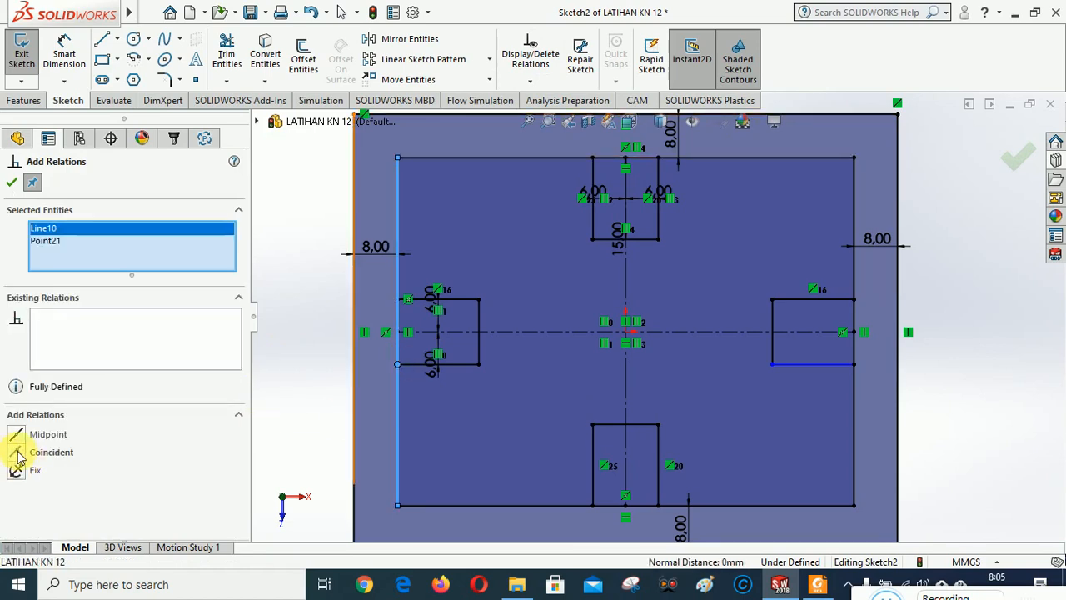
{"action": "left_click", "coordinate": [16, 451]}
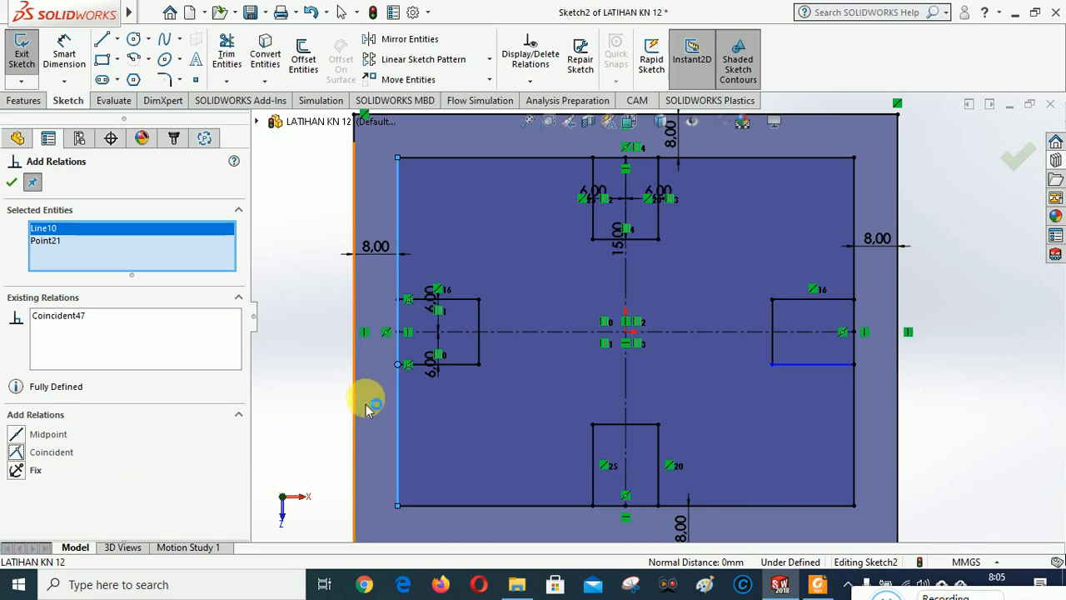
{"action": "left_click", "coordinate": [886, 595]}
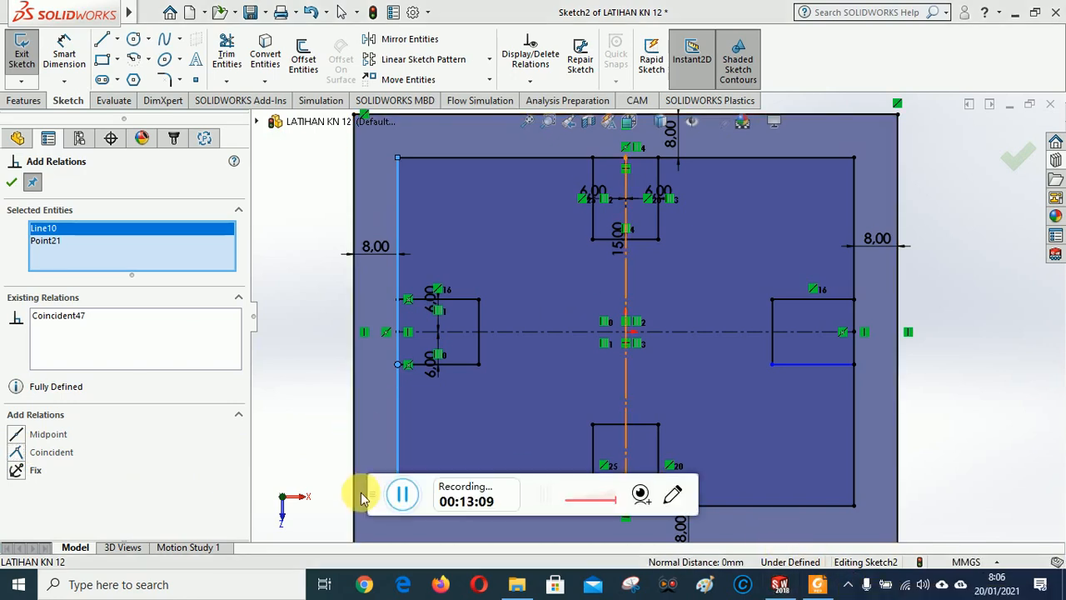
{"action": "left_click_drag", "start_coordinate": [378, 489], "coordinate": [845, 583]}
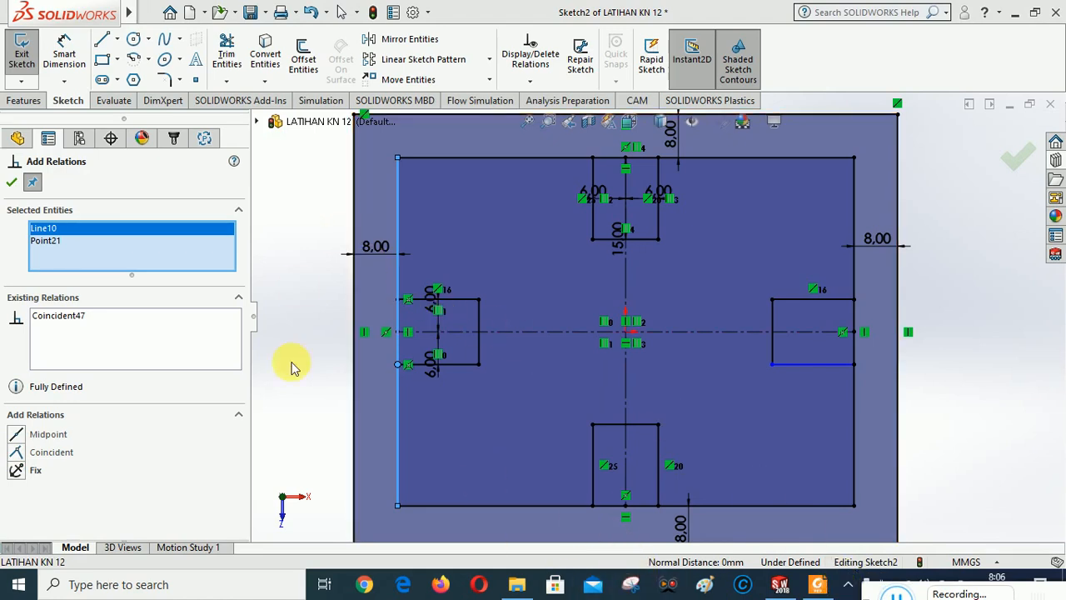
Step: Make both outer endpoints of the bottom small outline coincident with the inner rectangle's bottom line
{"action": "left_click", "coordinate": [592, 505]}
{"action": "left_click", "coordinate": [574, 504]}
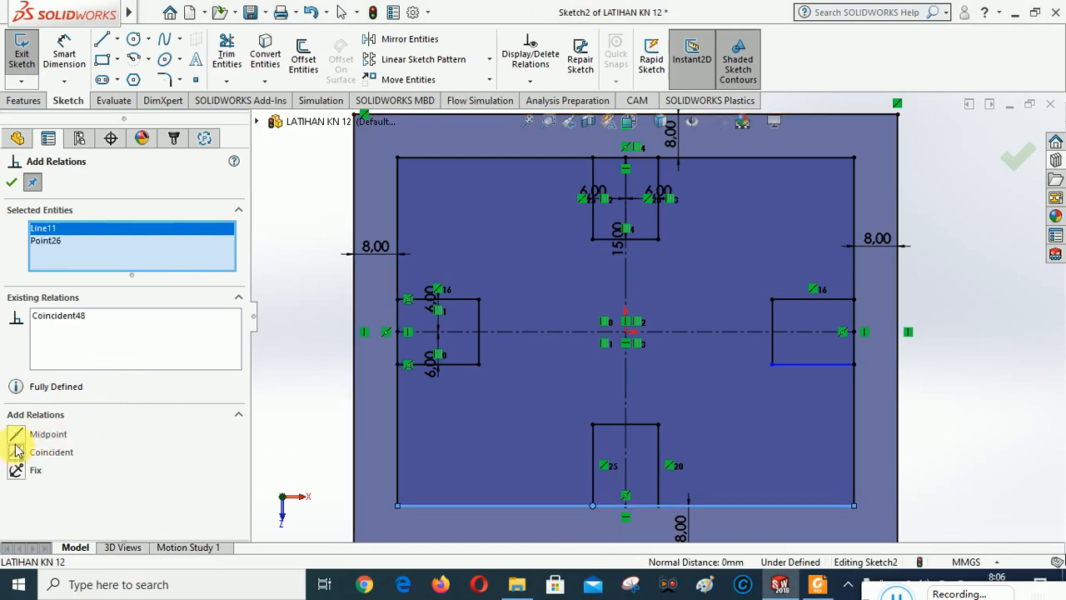
{"action": "left_click", "coordinate": [657, 510]}
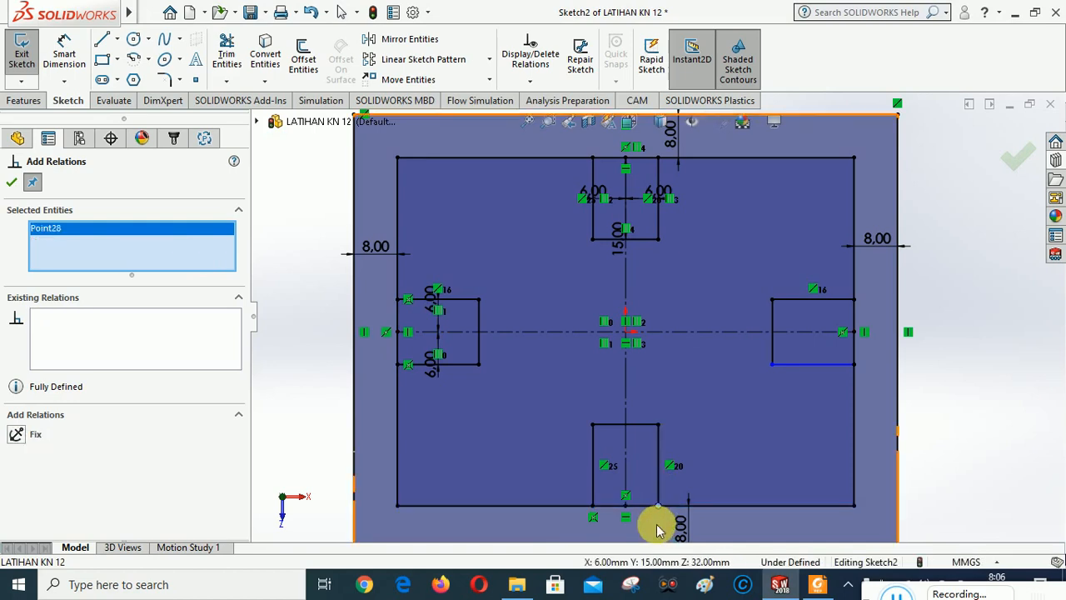
{"action": "left_click", "coordinate": [398, 504]}
{"action": "left_click", "coordinate": [19, 452]}
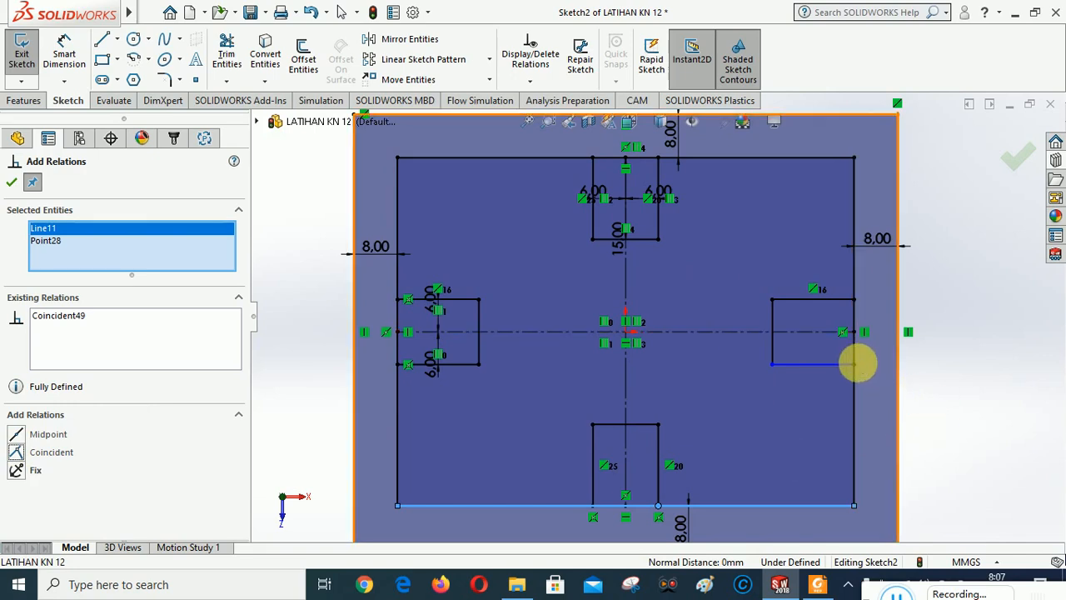
Step: Make both outer endpoints of the right small outline coincident with the inner rectangle's right line
{"action": "left_click", "coordinate": [854, 364]}
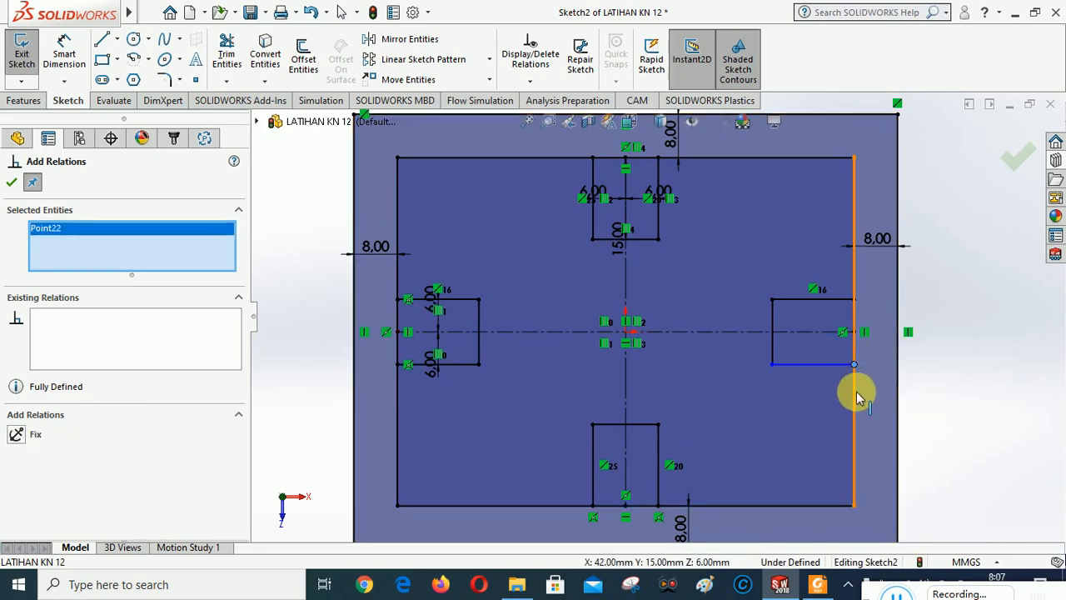
{"action": "left_click", "coordinate": [854, 391]}
{"action": "left_click", "coordinate": [21, 452]}
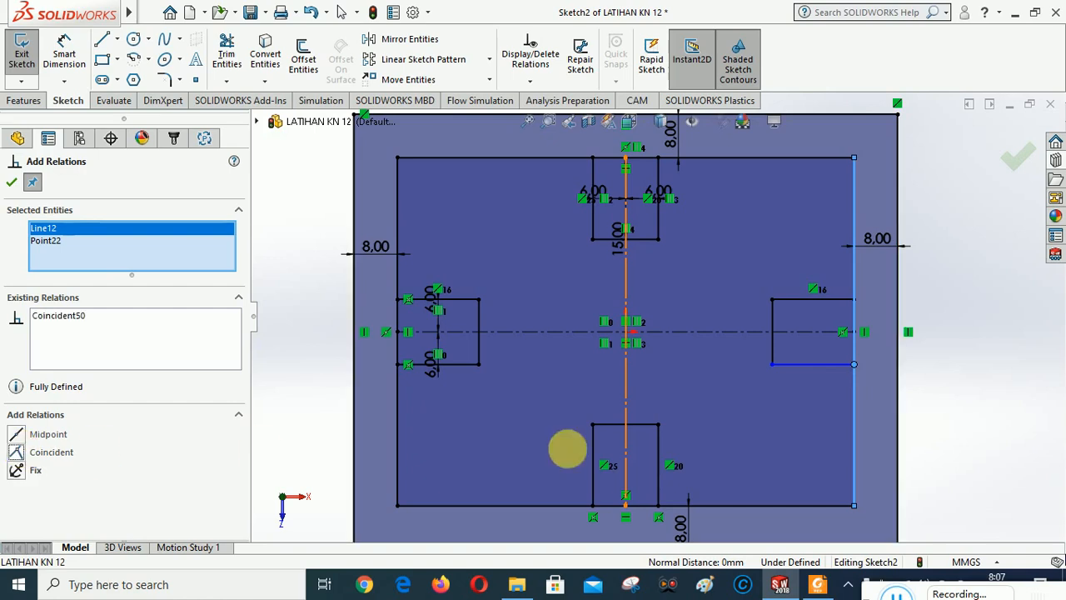
{"action": "left_click", "coordinate": [853, 300]}
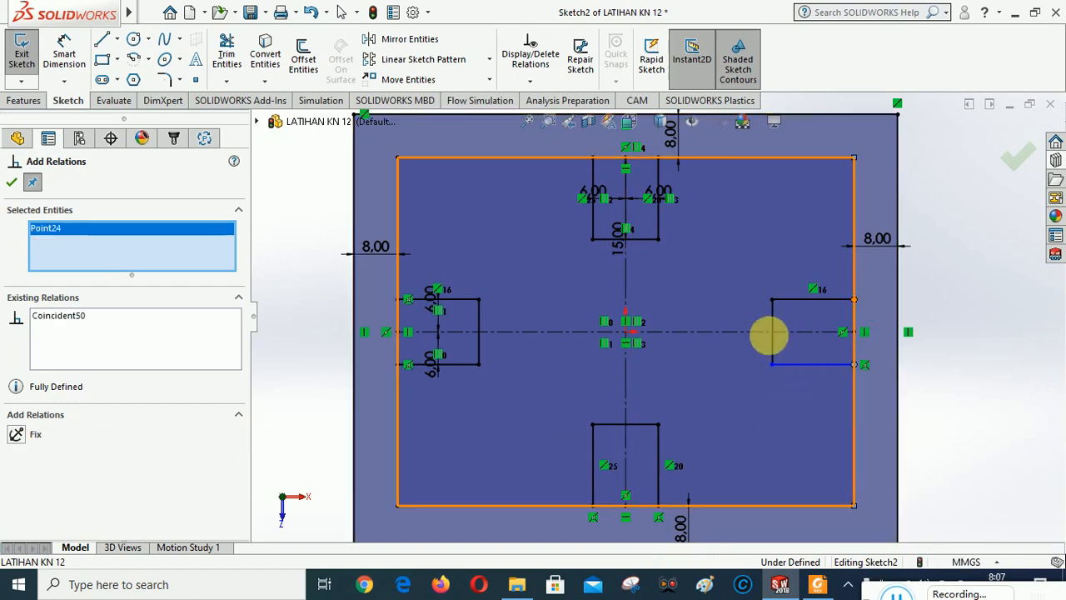
{"action": "left_click", "coordinate": [854, 278]}
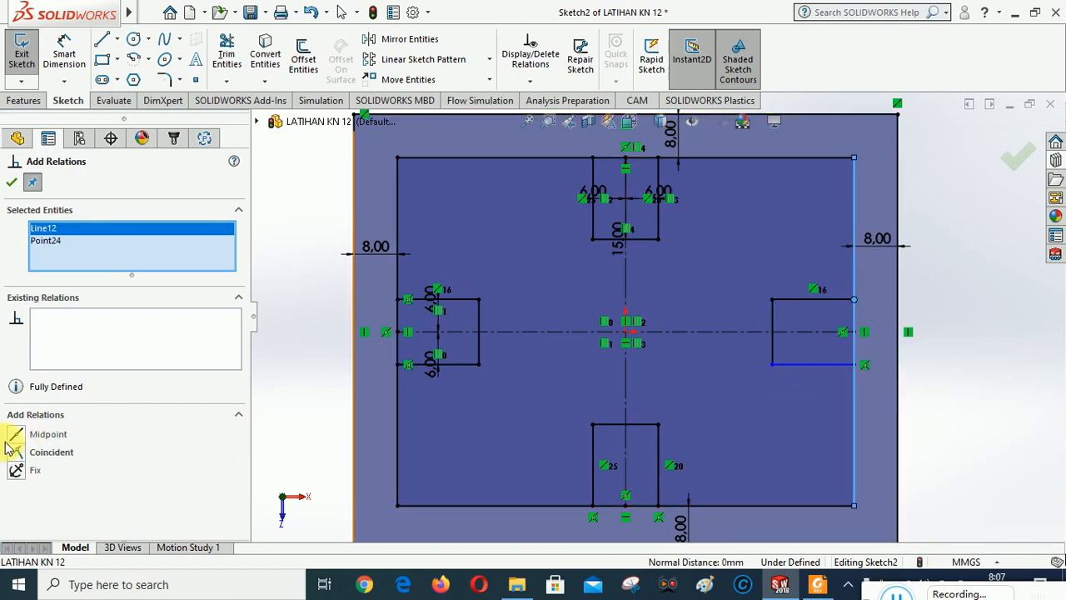
{"action": "left_click", "coordinate": [19, 452]}
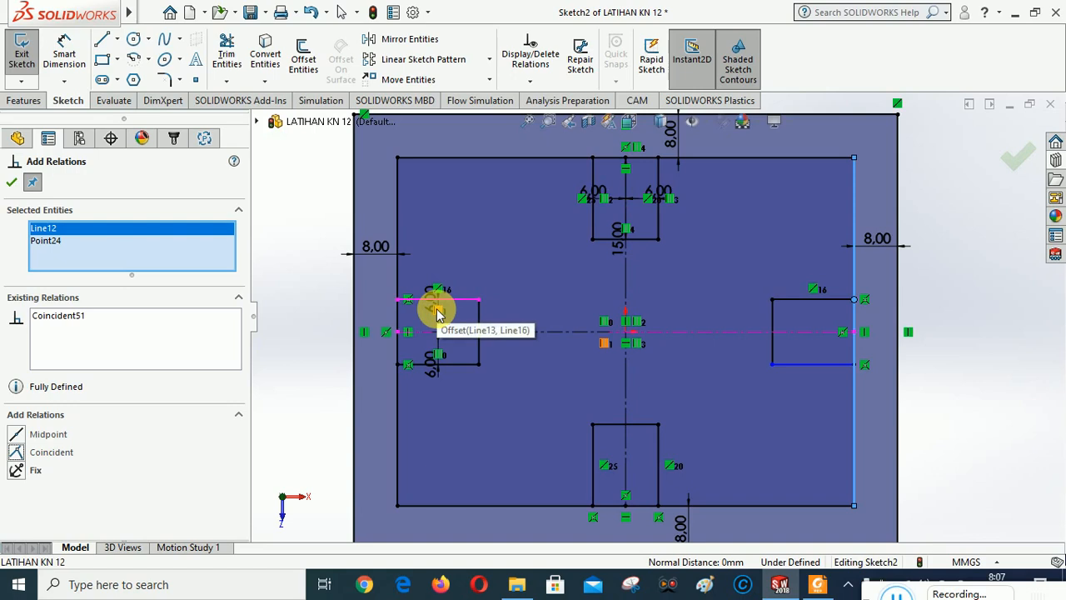
Step: Add a Collinear relation between the lower horizontal lines of the left and right small outlines
{"action": "left_click", "coordinate": [787, 363]}
{"action": "left_click", "coordinate": [457, 364]}
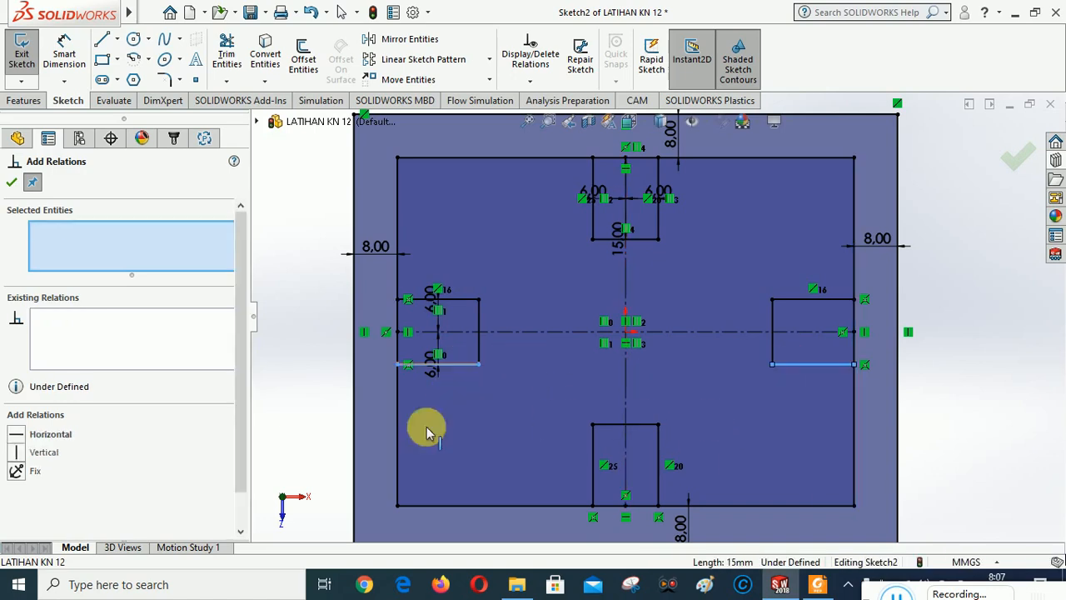
{"action": "left_click", "coordinate": [19, 471]}
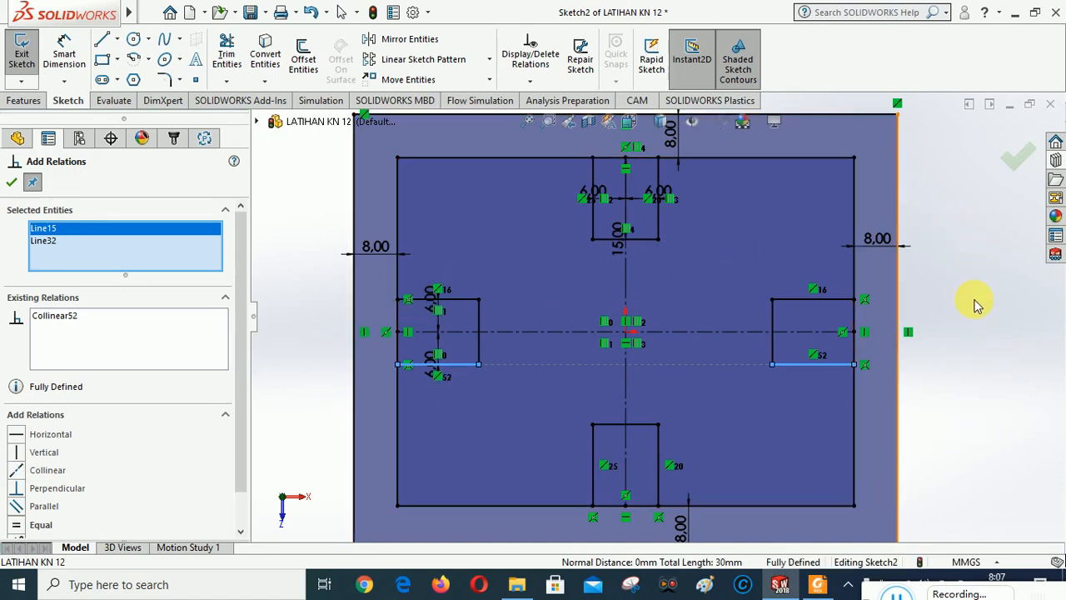
Step: Make both outer endpoints of the top small outline coincident with the inner rectangle's top line and finish adding relations
{"action": "left_click", "coordinate": [659, 158]}
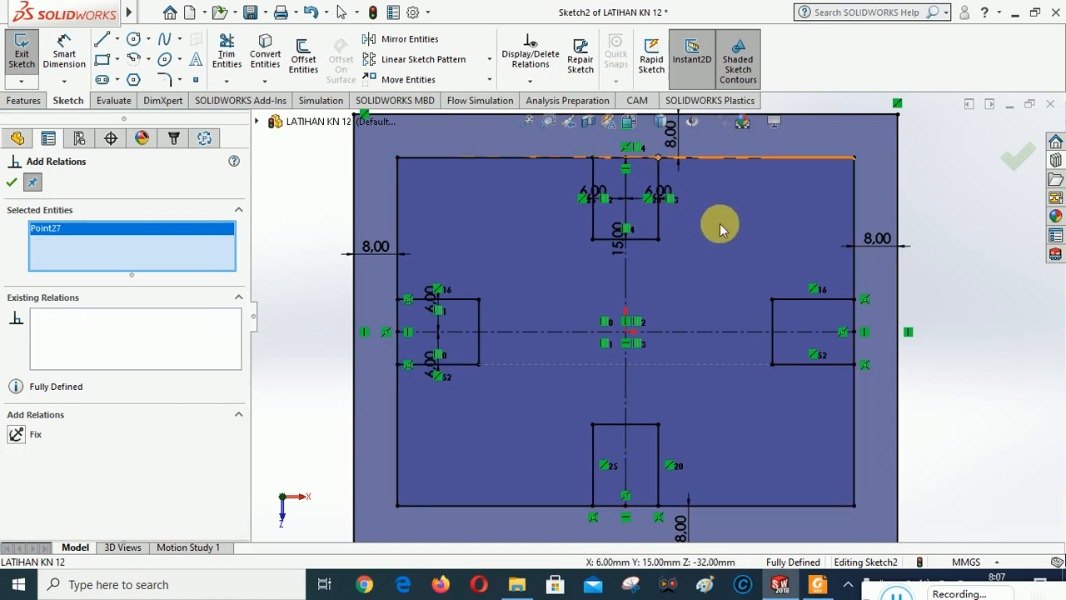
{"action": "left_click", "coordinate": [704, 157], "text": "ctrl"}
{"action": "left_click", "coordinate": [17, 454]}
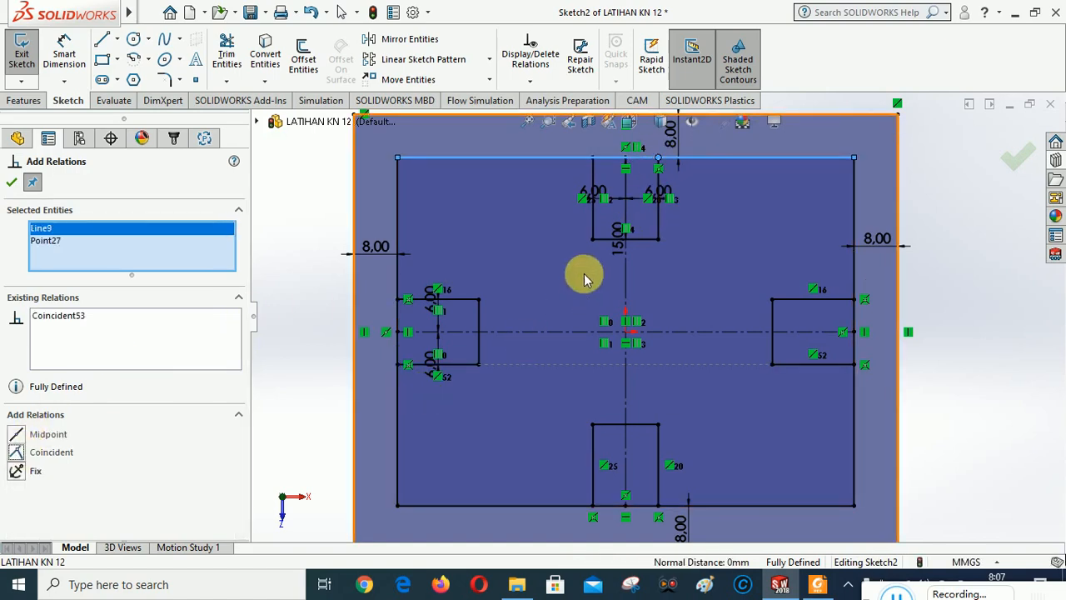
{"action": "left_click", "coordinate": [592, 158]}
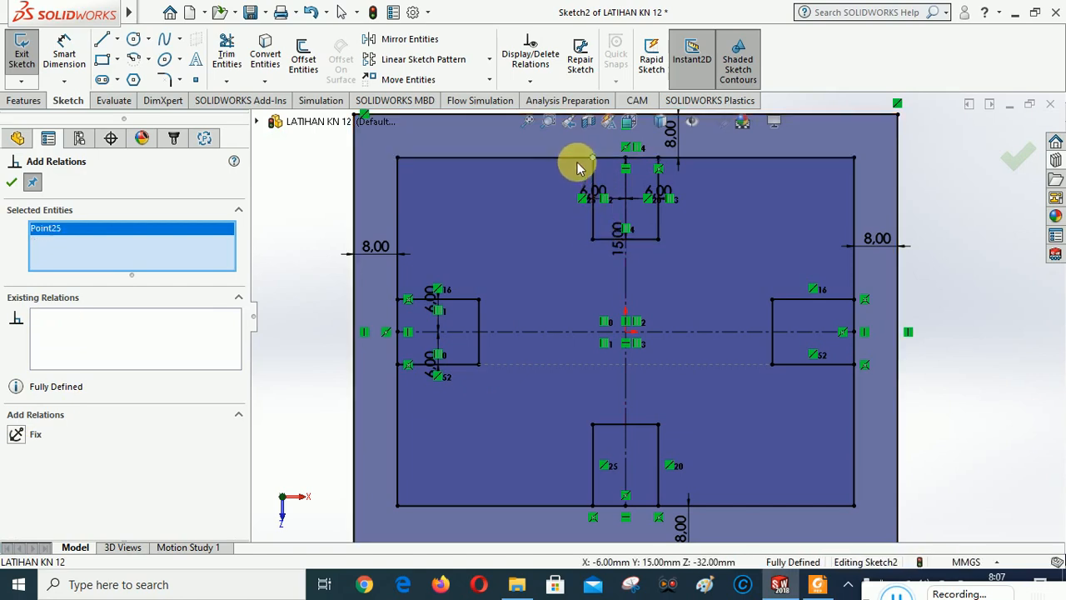
{"action": "left_click", "coordinate": [578, 158], "text": "ctrl"}
{"action": "left_click", "coordinate": [16, 452]}
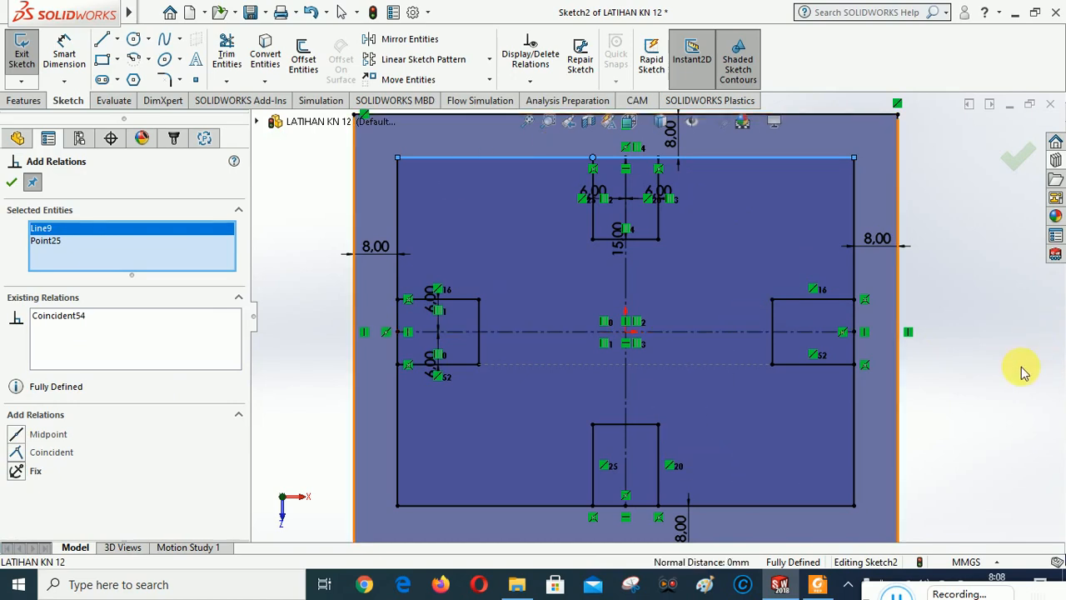
{"action": "left_click", "coordinate": [11, 183]}
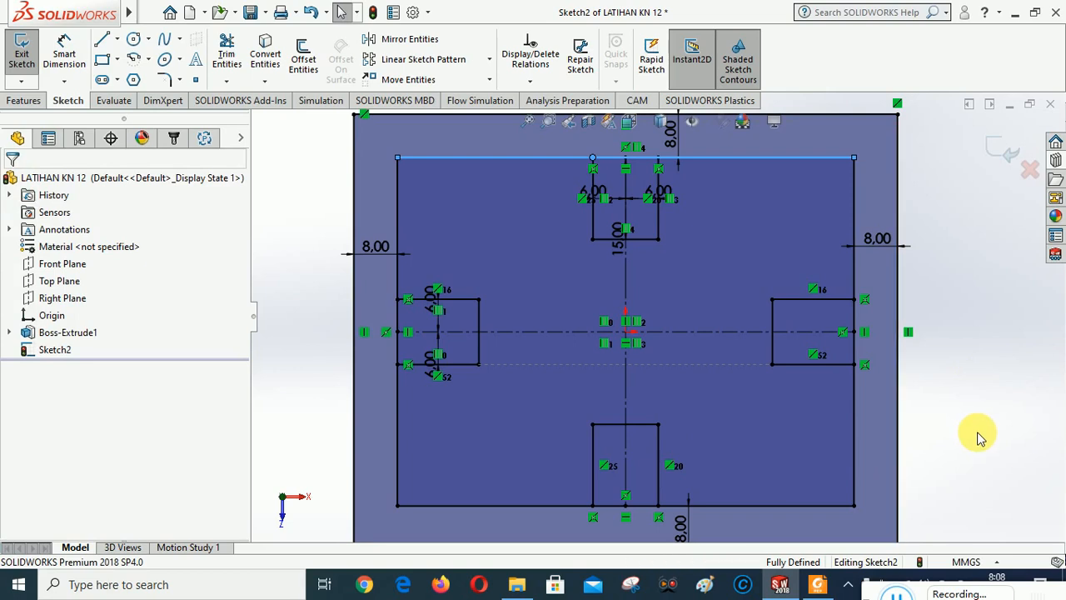
{"action": "left_click", "coordinate": [910, 458]}
Step: Convert the inner end line of each of the four small outlines, 12 mm long, to construction geometry
{"action": "left_click", "coordinate": [481, 316]}
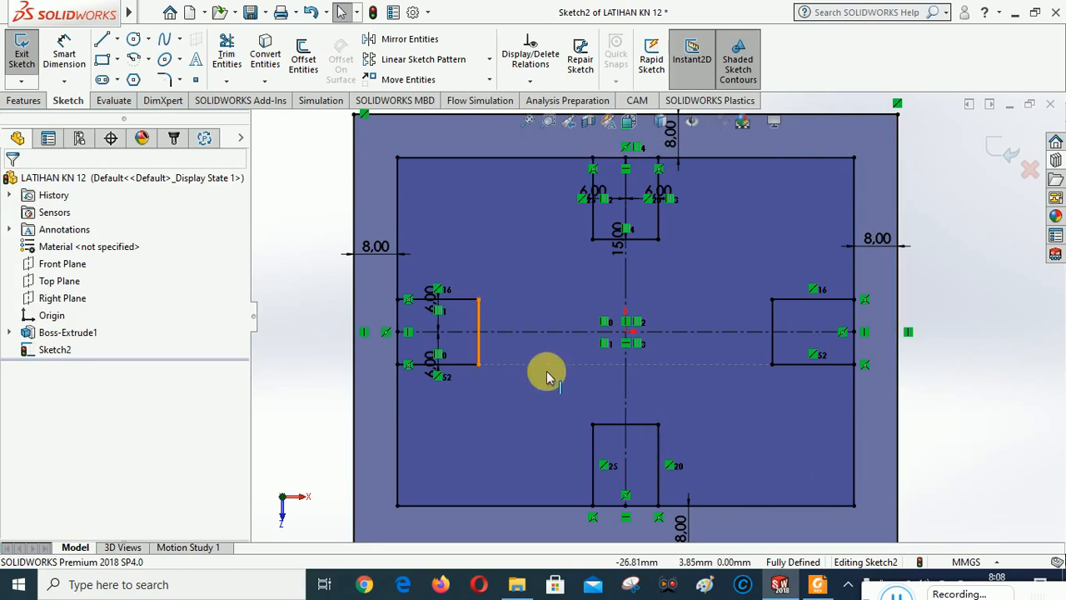
{"action": "left_click", "coordinate": [35, 430]}
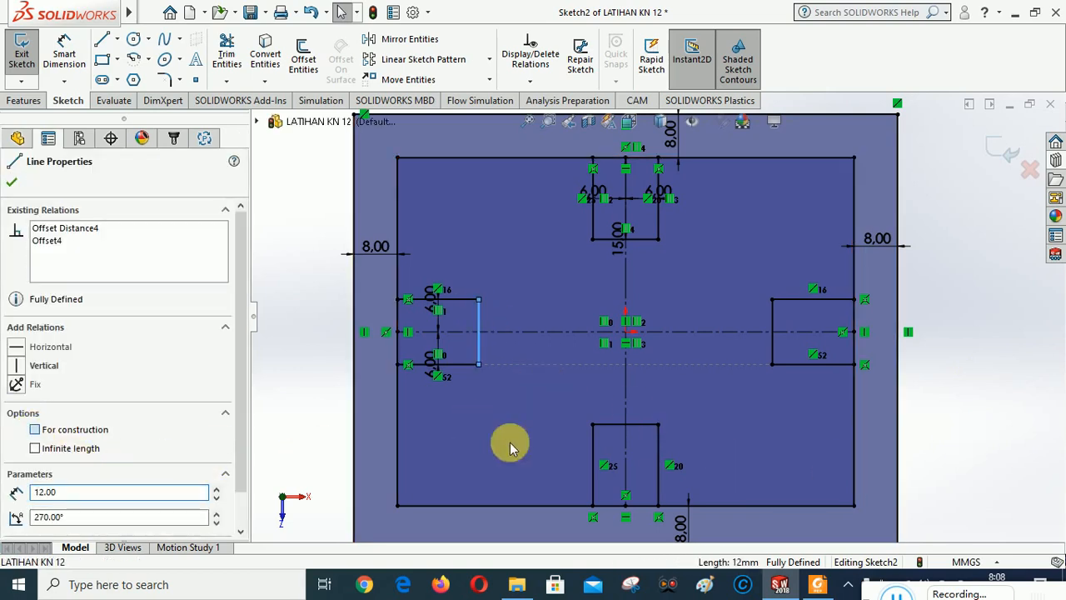
{"action": "left_click", "coordinate": [647, 241]}
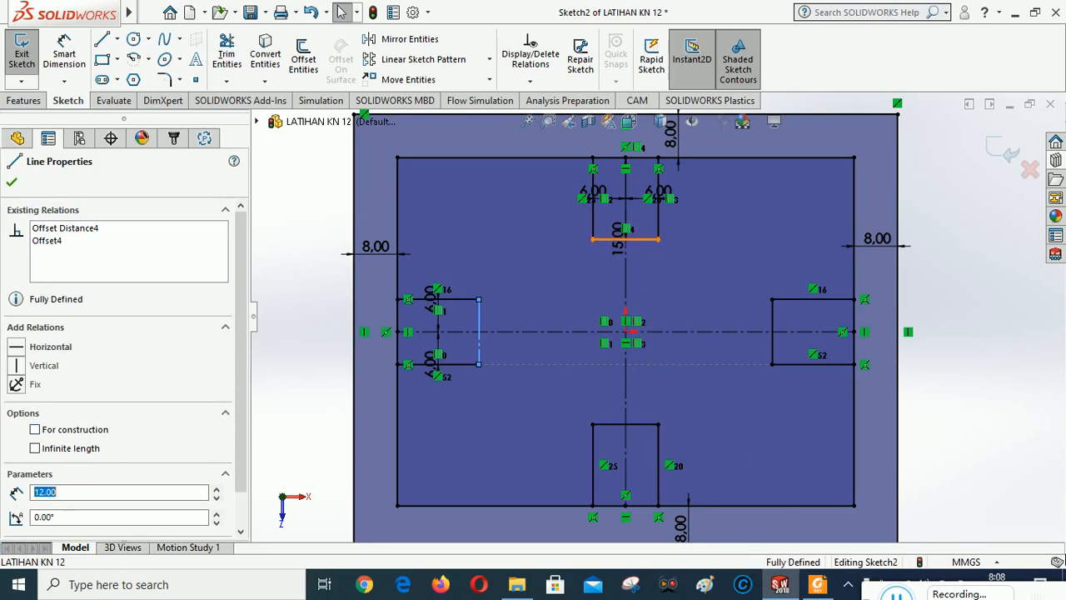
{"action": "left_click", "coordinate": [35, 429]}
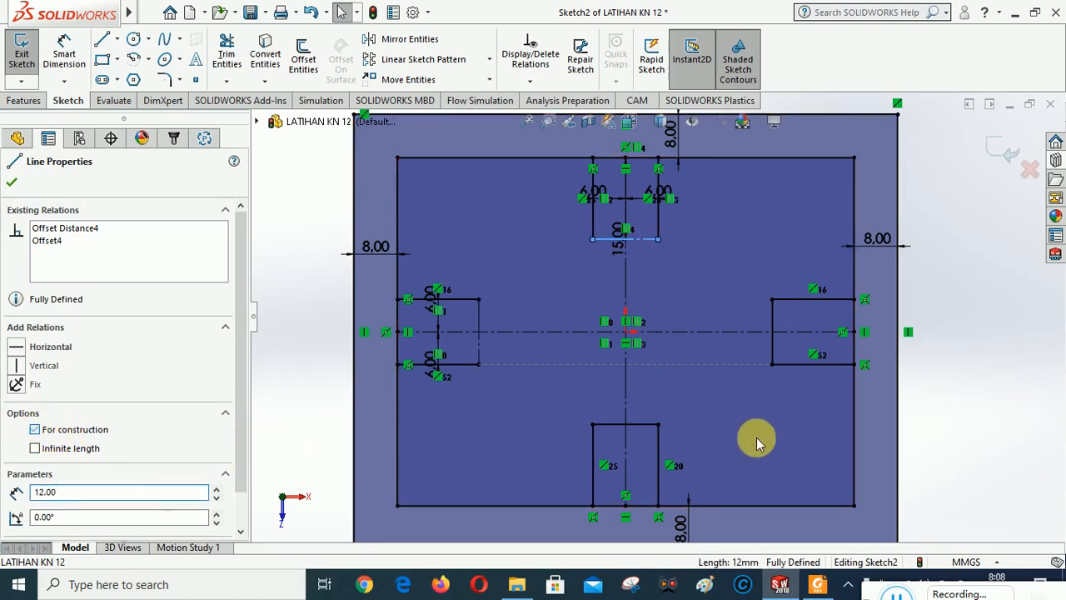
{"action": "left_click", "coordinate": [775, 318]}
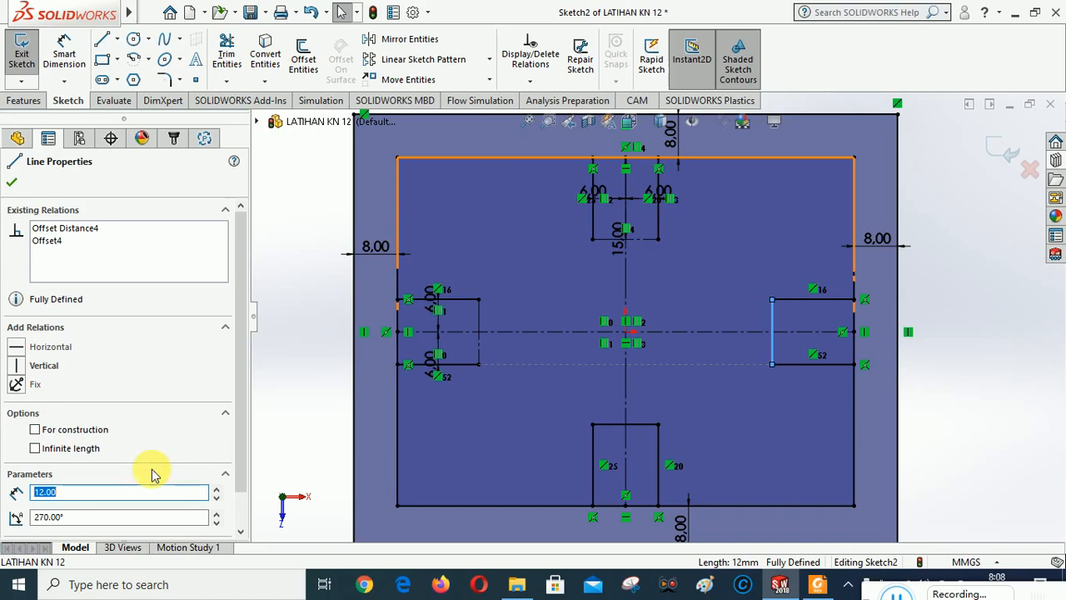
{"action": "left_click", "coordinate": [35, 430]}
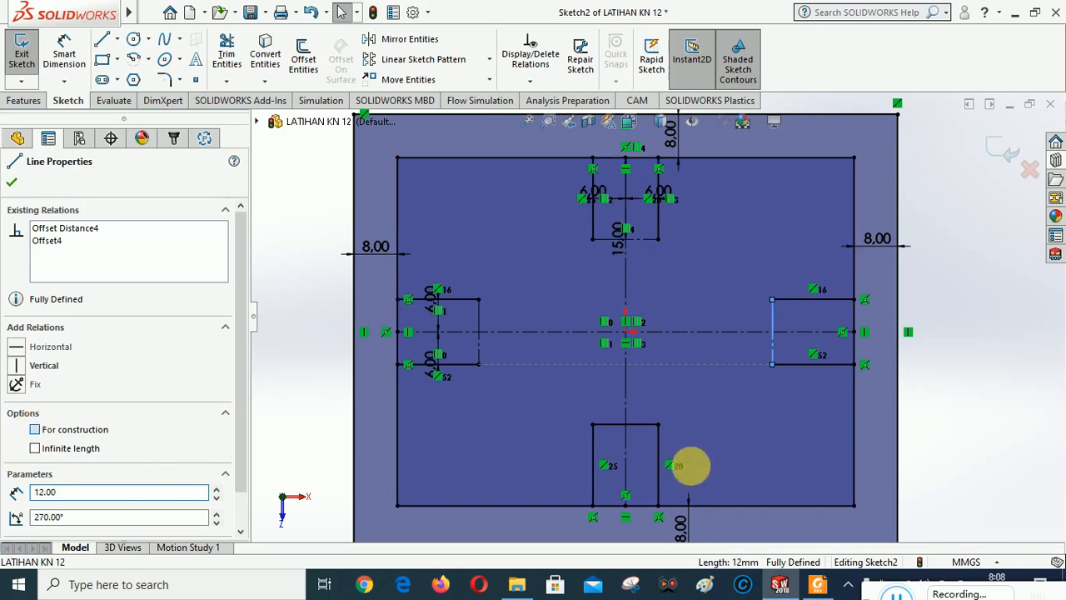
{"action": "left_click", "coordinate": [628, 427]}
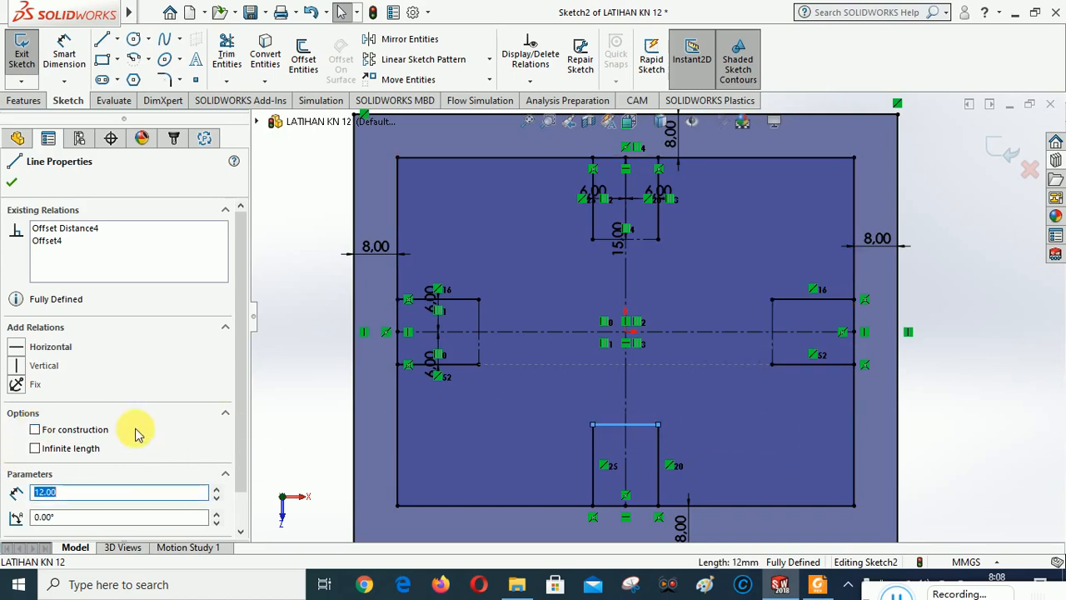
{"action": "left_click", "coordinate": [35, 430]}
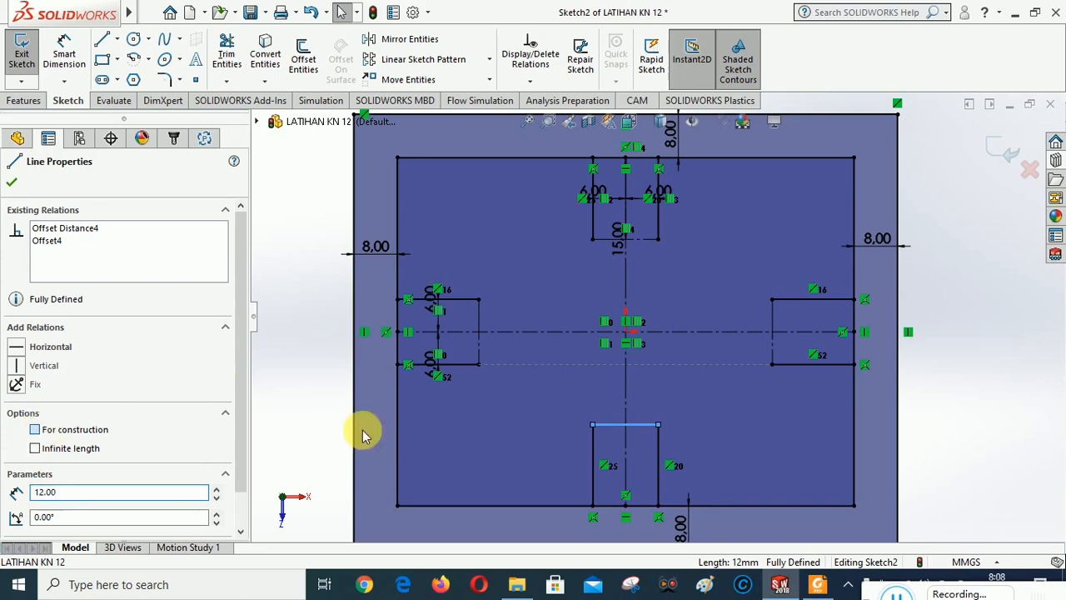
{"action": "left_click", "coordinate": [962, 420]}
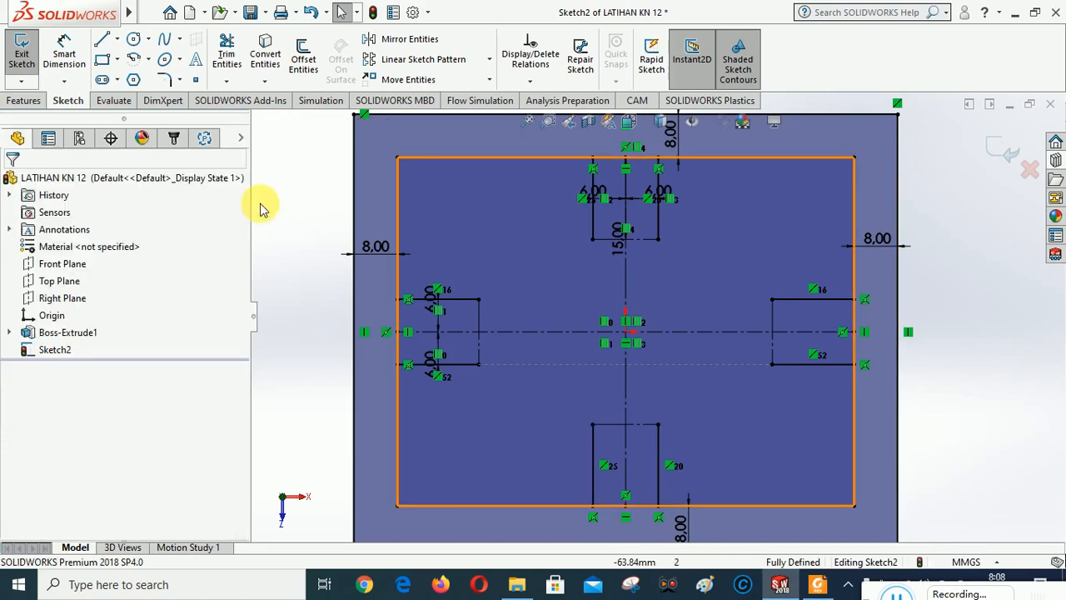
Step: Draw a 180° centerpoint arc of 6 mm radius on the bottom outline's construction line, bulging toward the plate's centre
{"action": "left_click", "coordinate": [150, 65]}
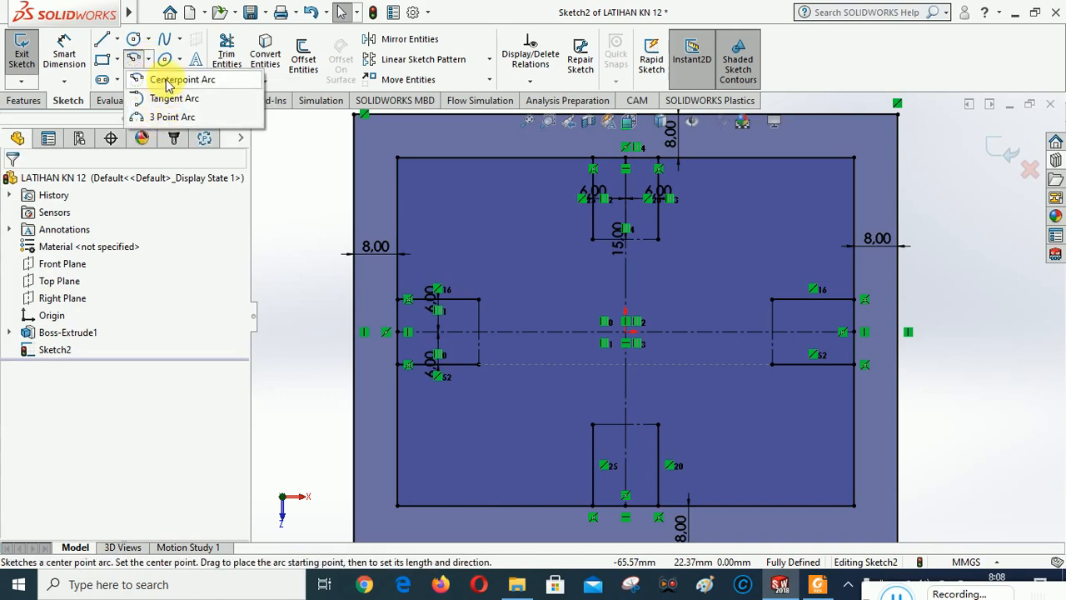
{"action": "left_click", "coordinate": [171, 80]}
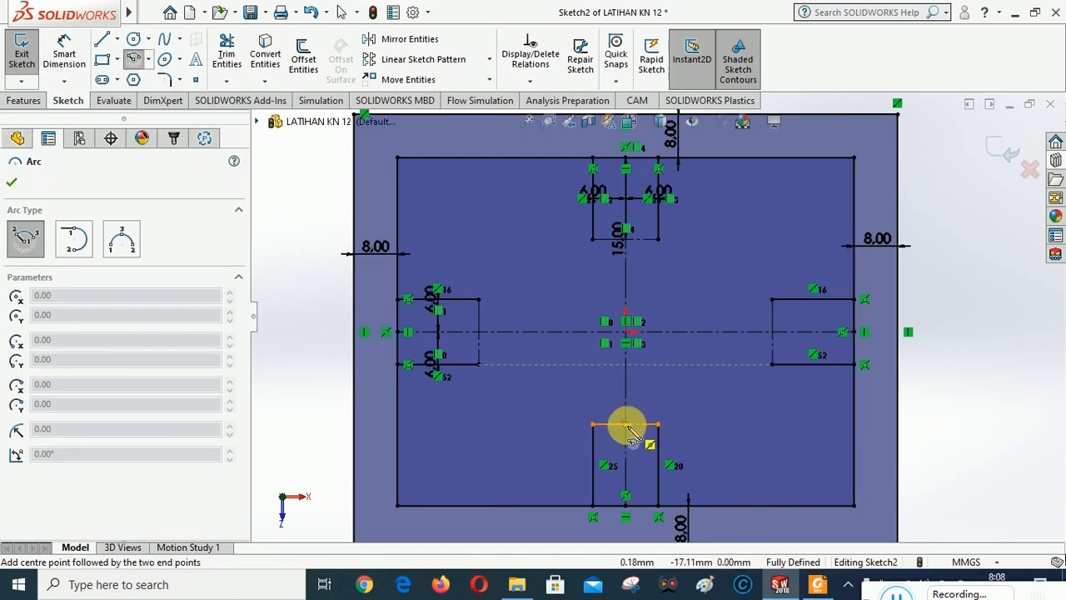
{"action": "left_click", "coordinate": [626, 424]}
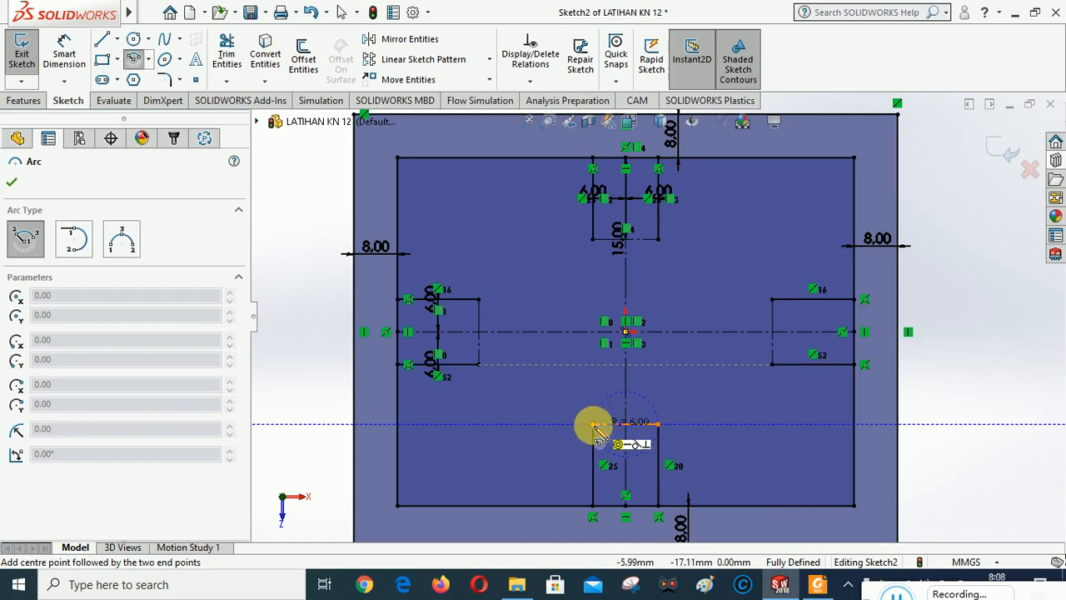
{"action": "left_click", "coordinate": [592, 425]}
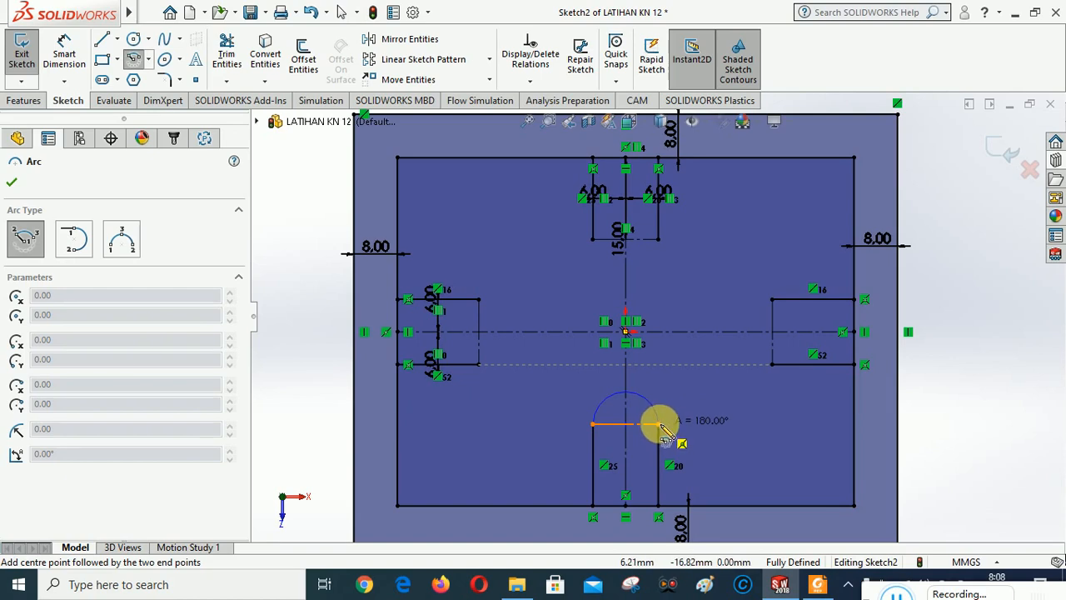
{"action": "left_click", "coordinate": [659, 425]}
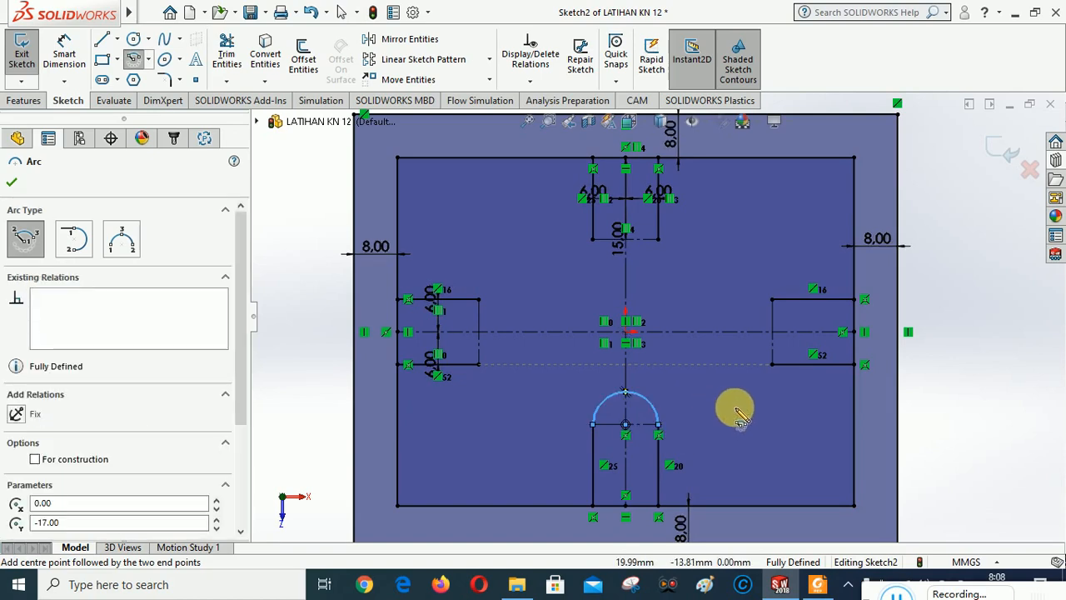
Step: Draw 180° centerpoint arcs on the construction end lines of the left and top outlines, bulging toward the plate's centre
{"action": "left_click", "coordinate": [480, 331]}
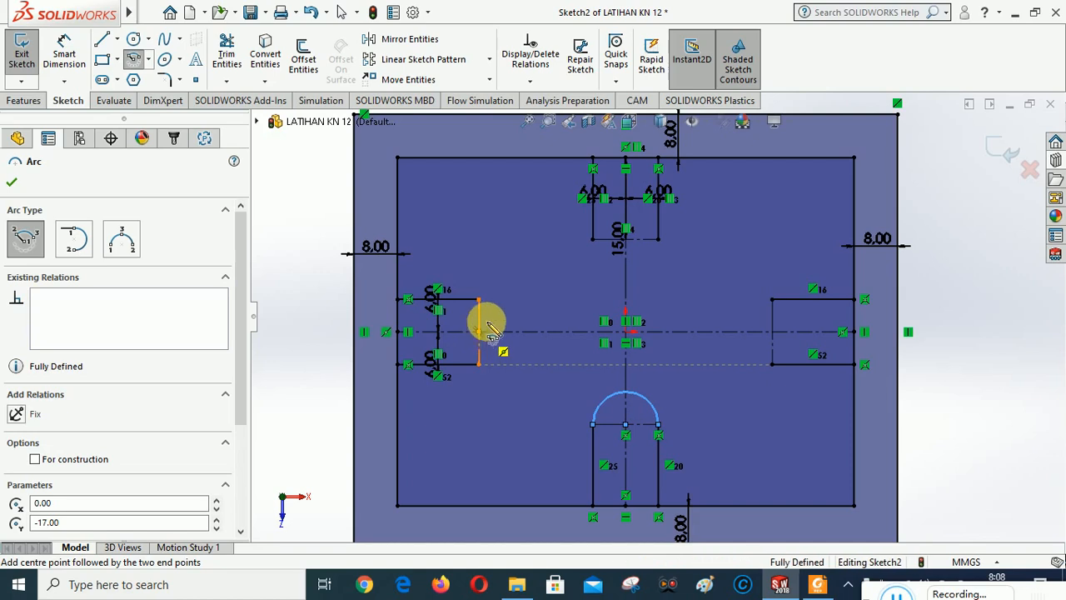
{"action": "left_click", "coordinate": [481, 300]}
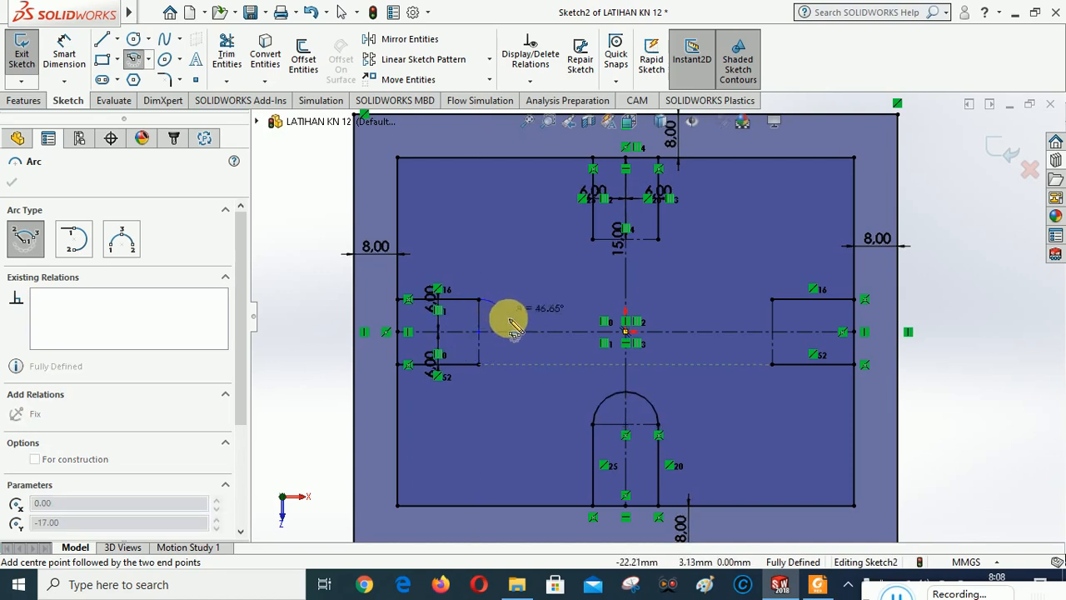
{"action": "left_click", "coordinate": [480, 365]}
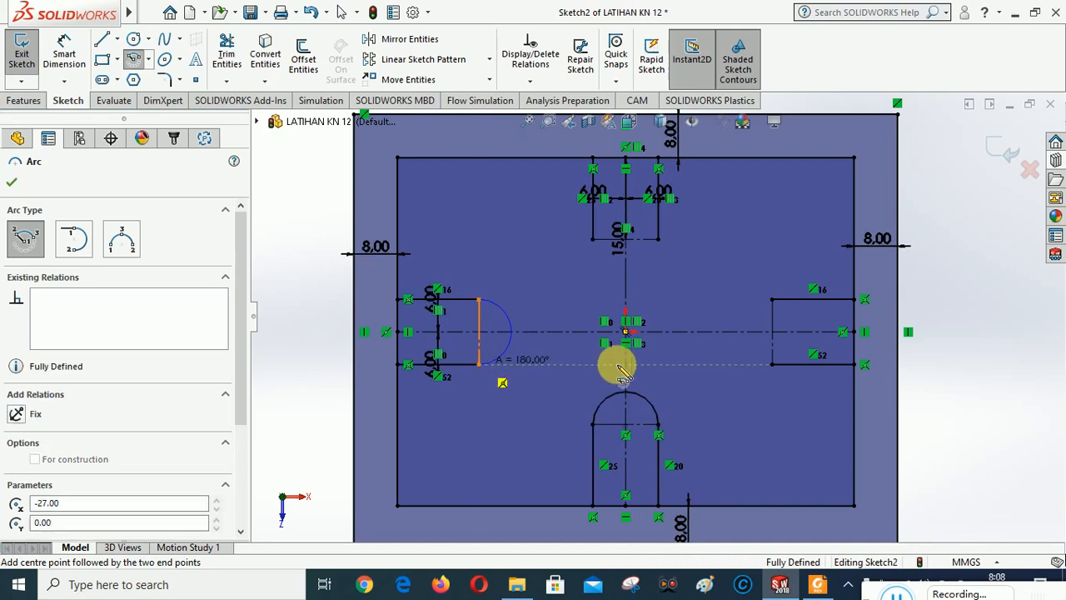
{"action": "left_click", "coordinate": [627, 241]}
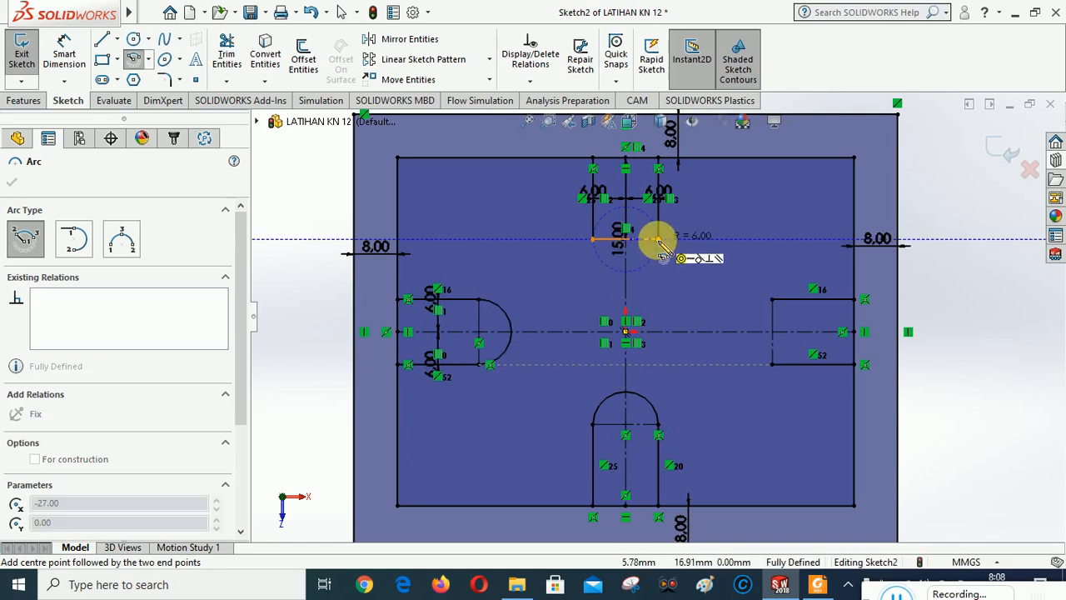
{"action": "left_click", "coordinate": [646, 265]}
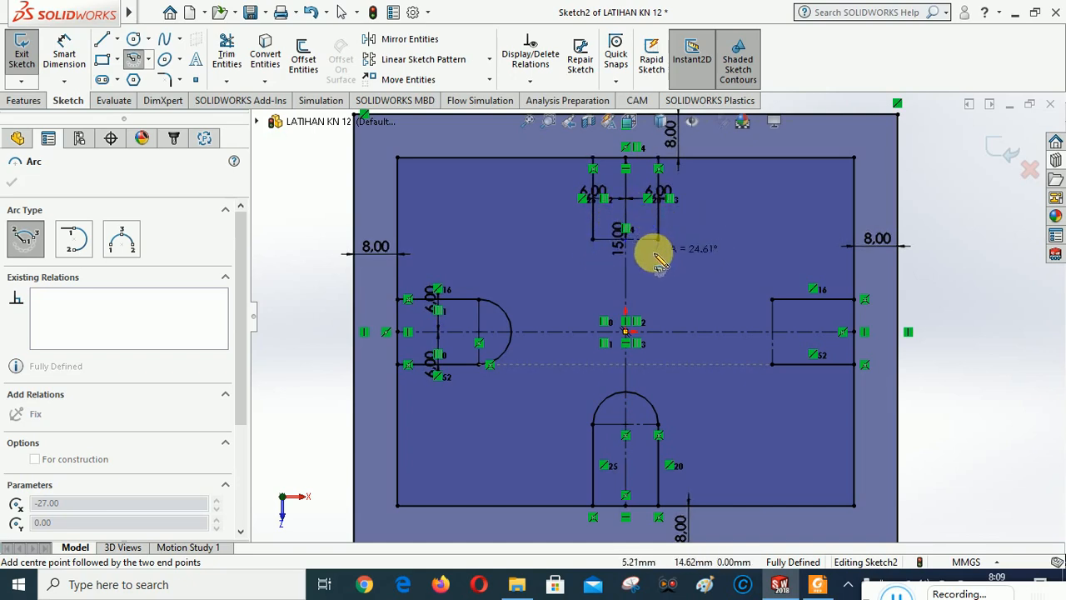
{"action": "left_click", "coordinate": [593, 240]}
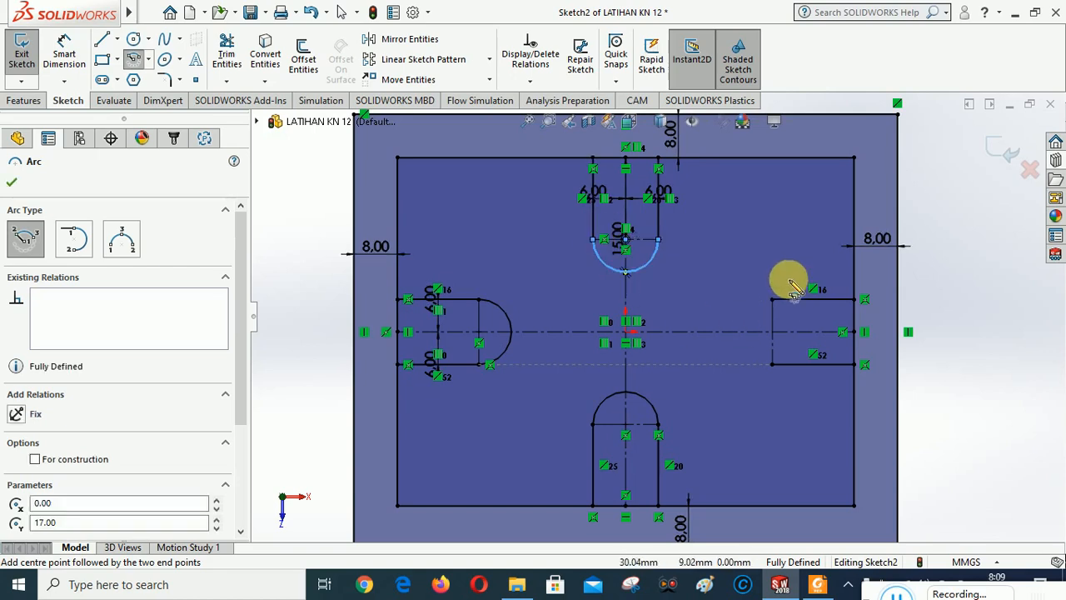
Step: Draw a 180° centerpoint arc on the right outline's construction end line, bulging toward the centre, and finish the Arc command
{"action": "left_click", "coordinate": [772, 332]}
{"action": "left_click", "coordinate": [773, 365]}
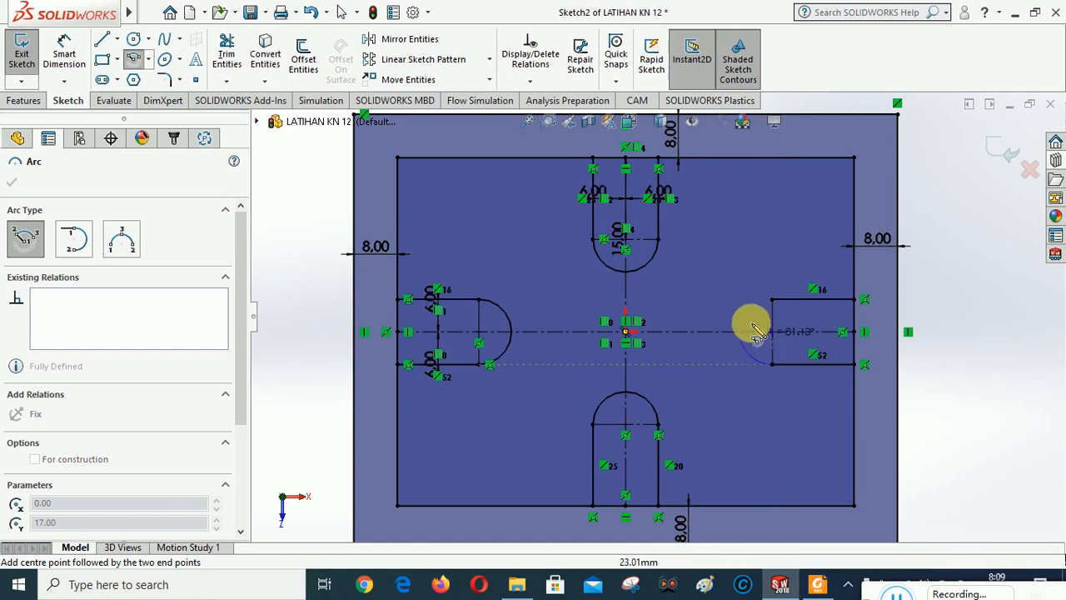
{"action": "left_click", "coordinate": [775, 299]}
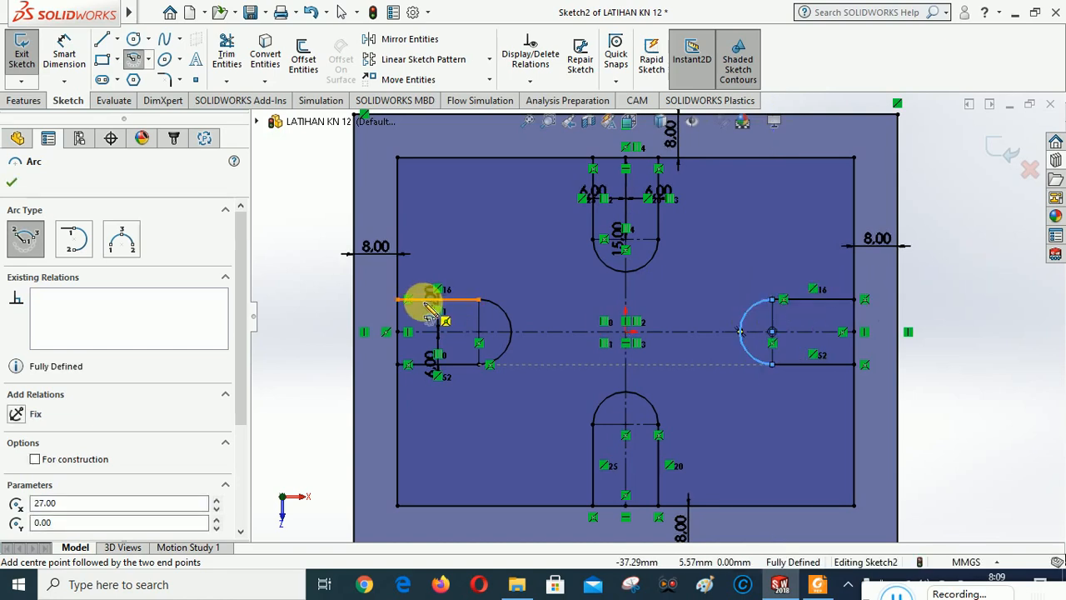
{"action": "left_click", "coordinate": [13, 183]}
{"action": "left_click", "coordinate": [925, 264]}
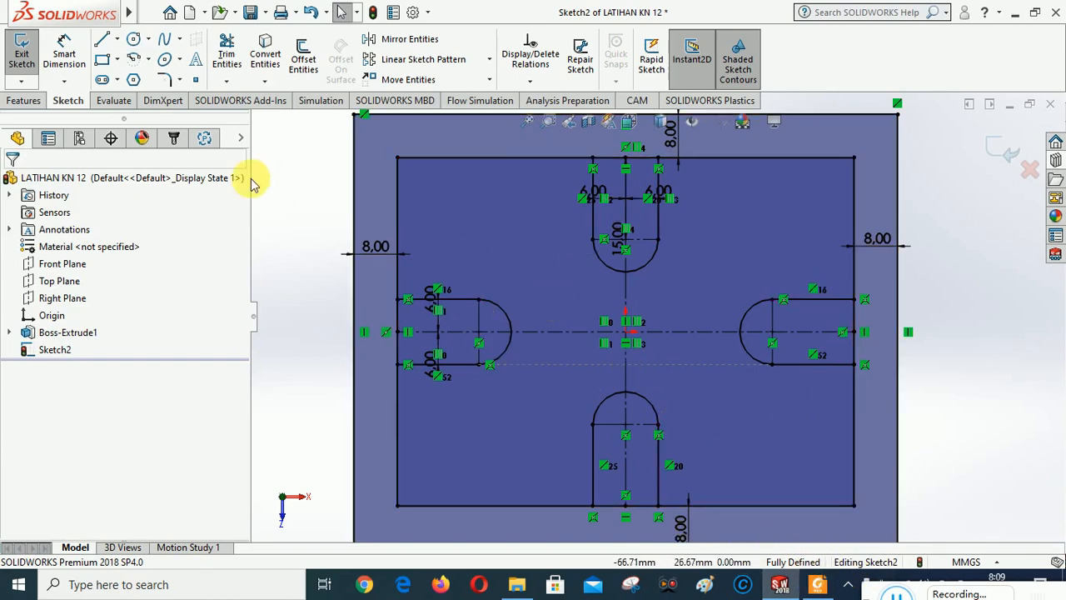
Step: Power-trim the inner rectangle's edge segments across the open ends of all four round-ended tabs
{"action": "left_click", "coordinate": [226, 52]}
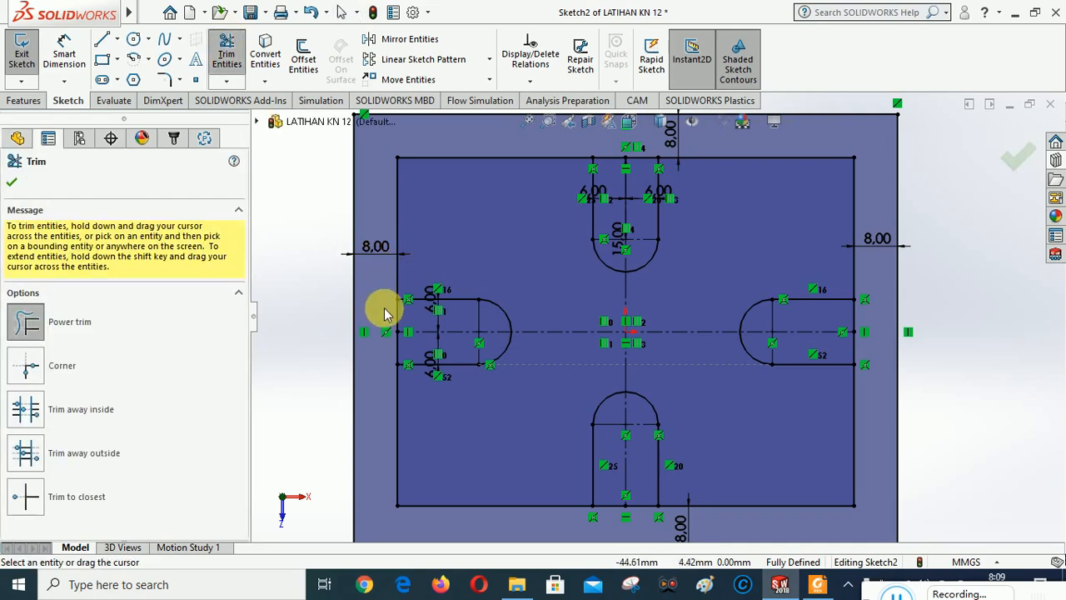
{"action": "mouse_move", "coordinate": [383, 315]}
{"action": "left_mouse_down"}
{"action": "mouse_move", "coordinate": [409, 316]}
{"action": "mouse_move", "coordinate": [381, 316]}
{"action": "mouse_move", "coordinate": [404, 350]}
{"action": "mouse_move", "coordinate": [533, 368]}
{"action": "left_mouse_up"}
{"action": "mouse_move", "coordinate": [611, 519]}
{"action": "left_mouse_down"}
{"action": "mouse_move", "coordinate": [612, 499]}
{"action": "mouse_move", "coordinate": [642, 512]}
{"action": "left_mouse_up"}
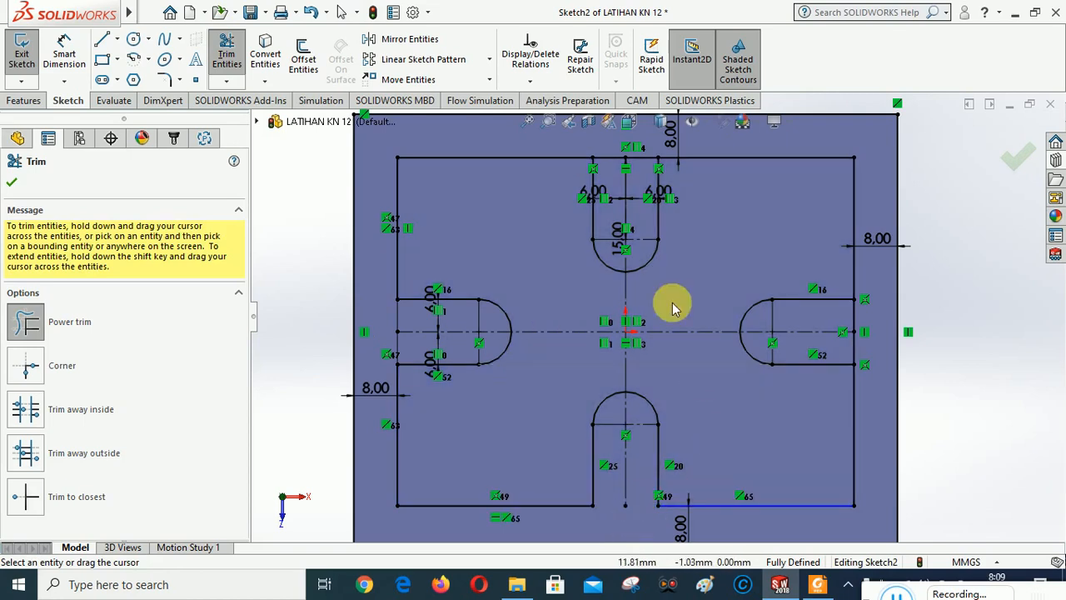
{"action": "mouse_move", "coordinate": [642, 147]}
{"action": "left_mouse_down"}
{"action": "mouse_move", "coordinate": [638, 166]}
{"action": "mouse_move", "coordinate": [613, 166]}
{"action": "left_mouse_up"}
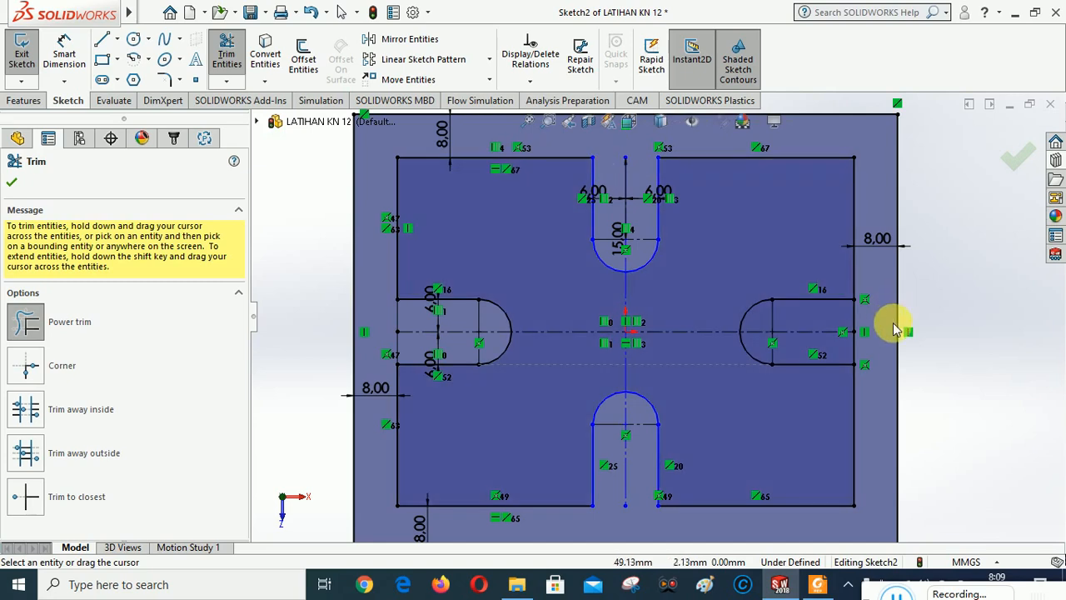
{"action": "mouse_move", "coordinate": [858, 313]}
{"action": "left_mouse_down"}
{"action": "mouse_move", "coordinate": [875, 345]}
{"action": "mouse_move", "coordinate": [844, 350]}
{"action": "left_mouse_up"}
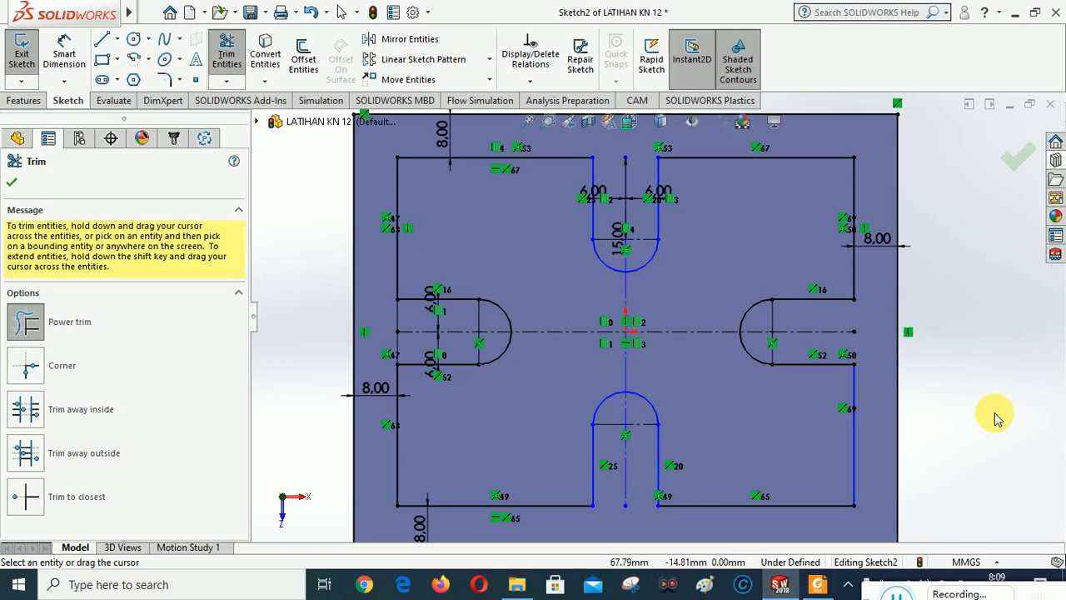
Step: Add a coincident relation between the lower endpoint of the vertical centerline and the inner profile's bottom edge
{"action": "scroll", "coordinate": [626, 308], "scroll_direction": "up", "scroll_amount": 1}
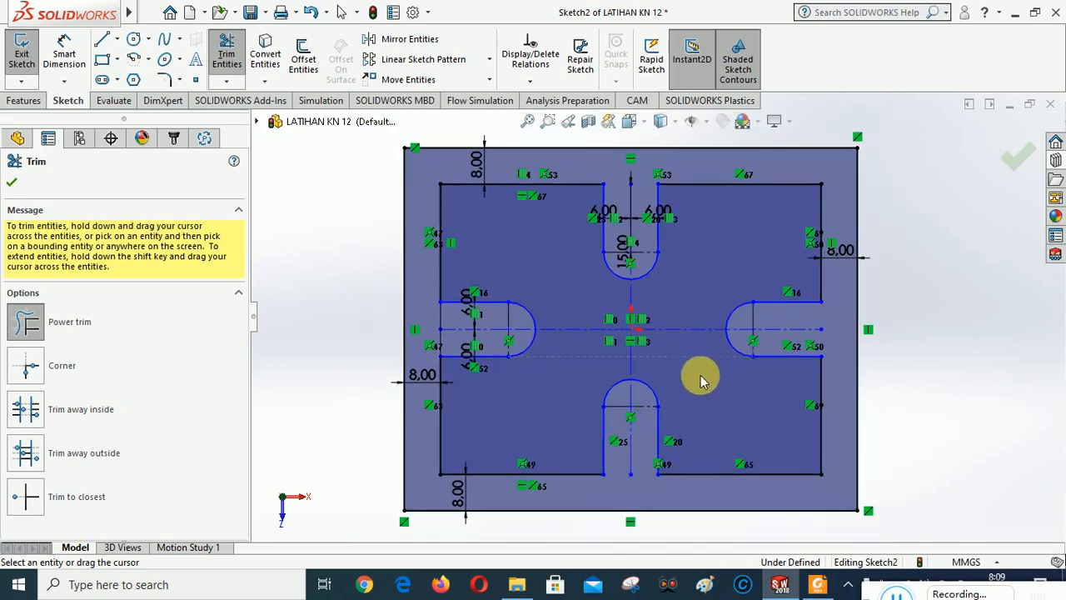
{"action": "scroll", "coordinate": [955, 365], "scroll_direction": "up", "scroll_amount": 1}
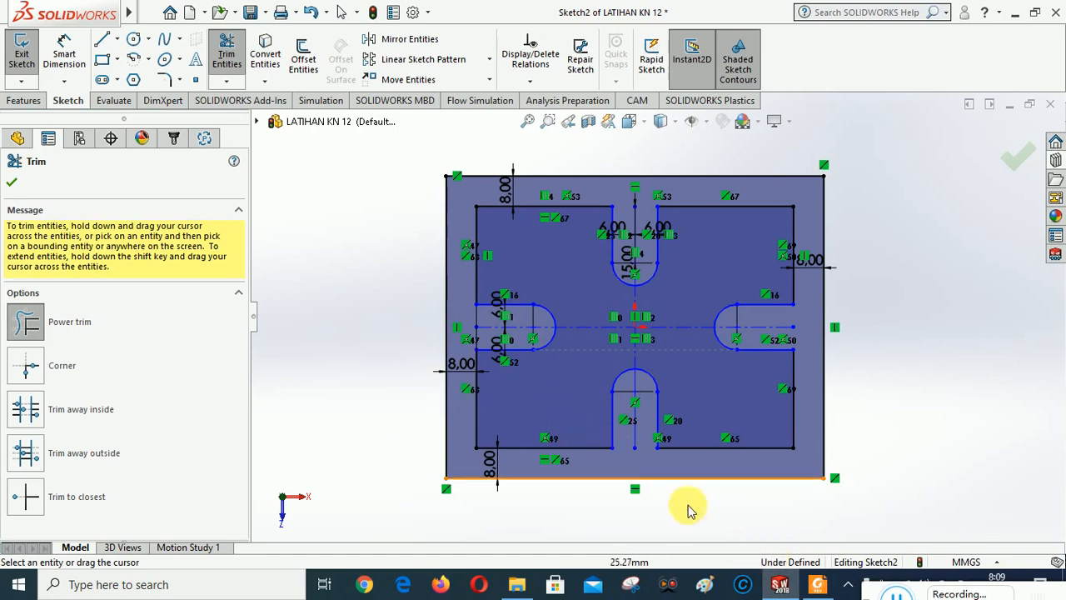
{"action": "scroll", "coordinate": [638, 475], "scroll_direction": "down", "scroll_amount": 2}
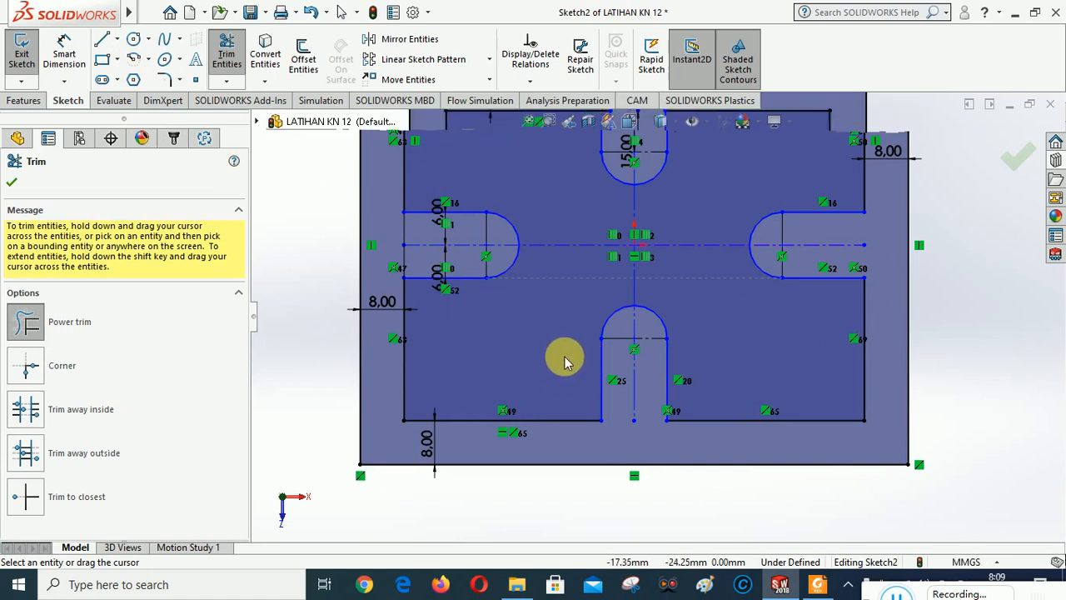
{"action": "scroll", "coordinate": [629, 350], "scroll_direction": "up", "scroll_amount": 1}
{"action": "scroll", "coordinate": [668, 316], "scroll_direction": "up", "scroll_amount": 1}
{"action": "scroll", "coordinate": [656, 323], "scroll_direction": "down", "scroll_amount": 2}
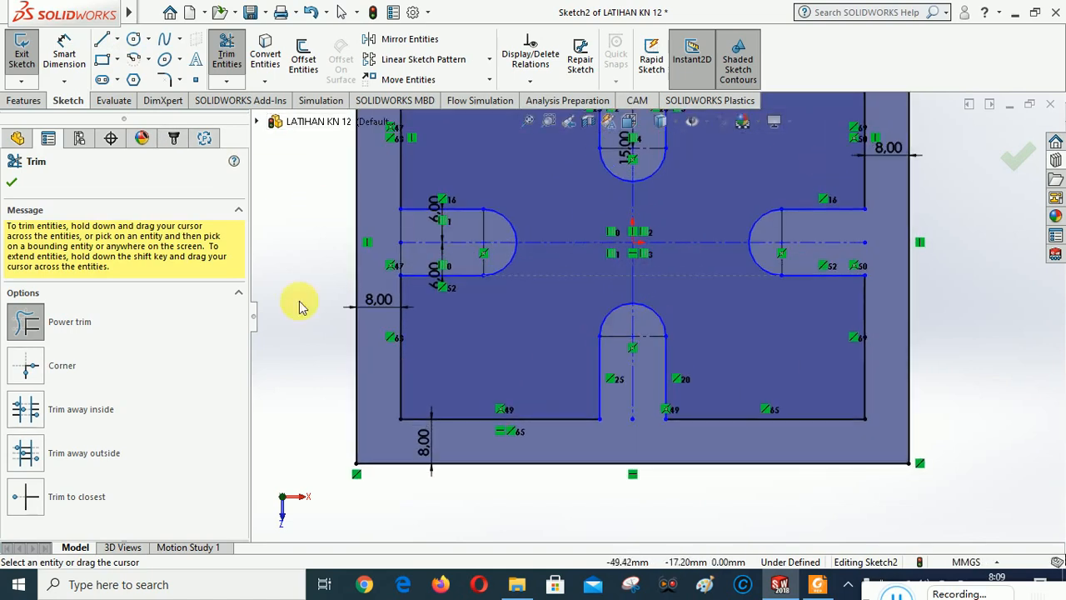
{"action": "left_click", "coordinate": [530, 80]}
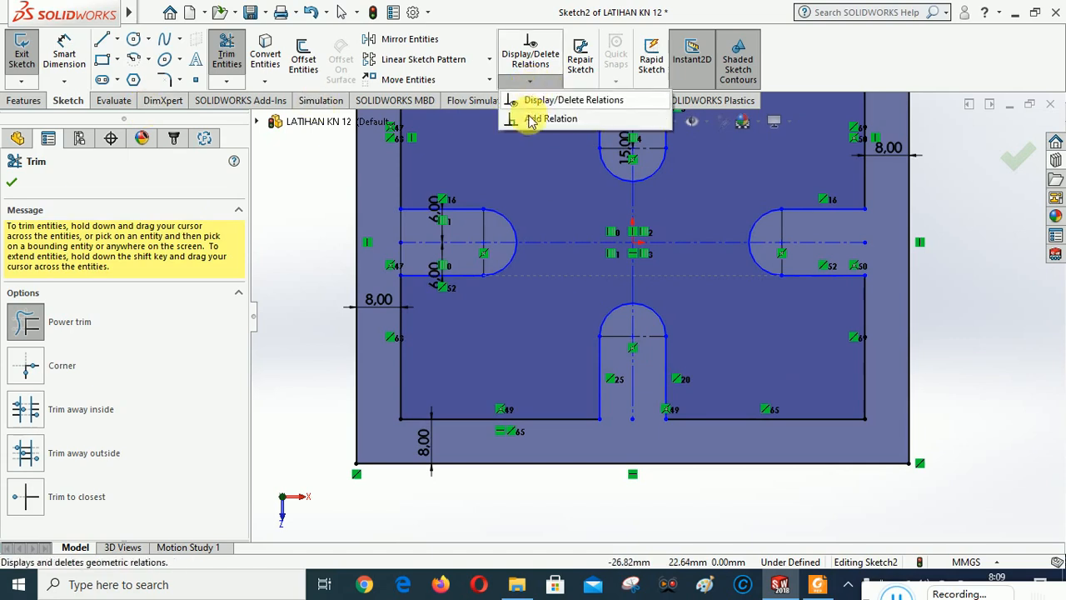
{"action": "left_click", "coordinate": [533, 119]}
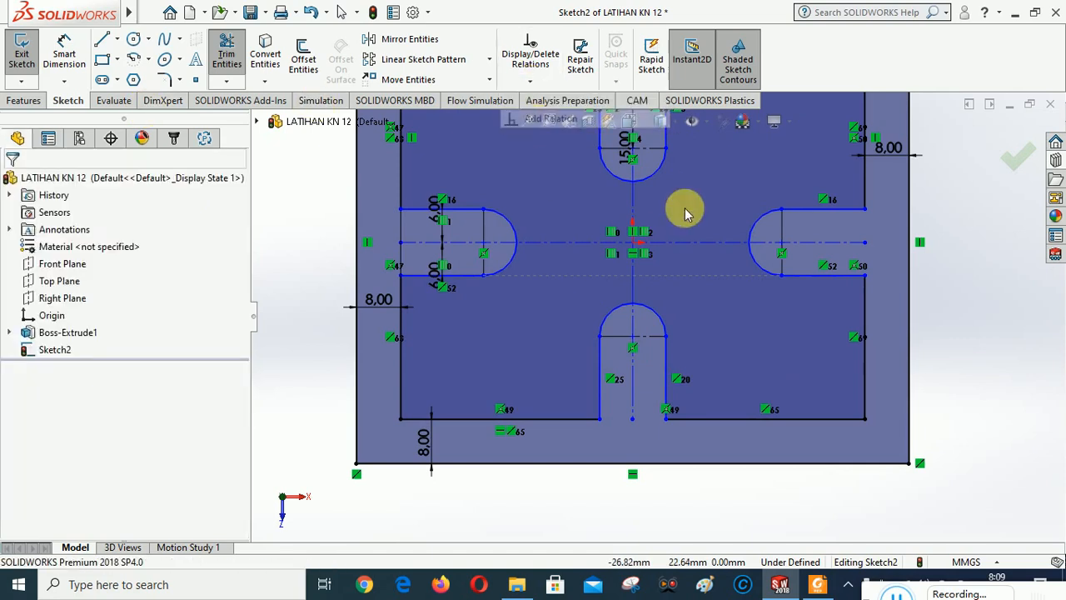
{"action": "left_click", "coordinate": [632, 419]}
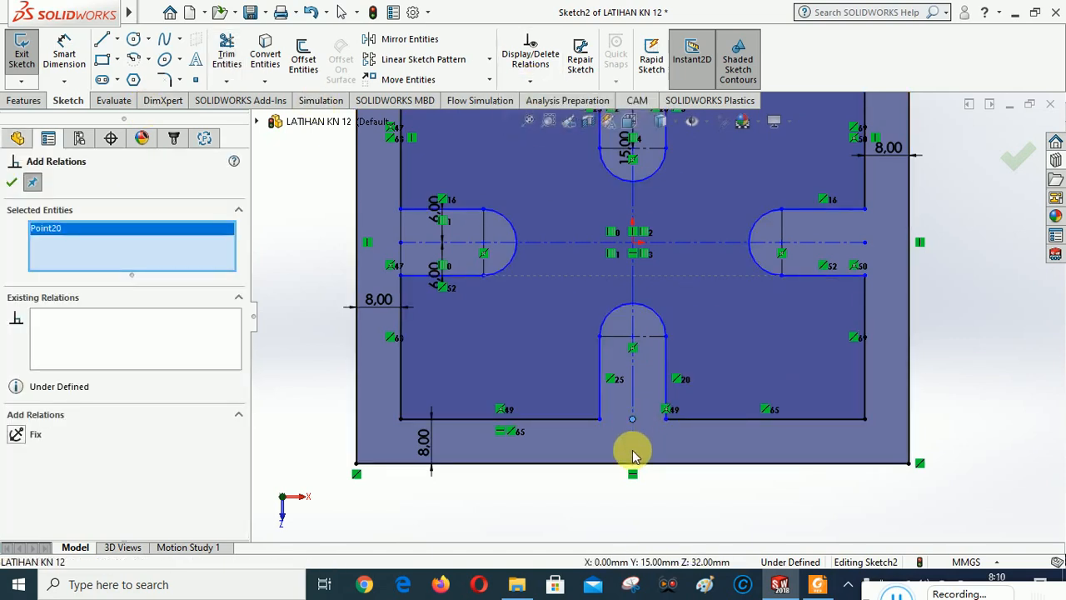
{"action": "left_click", "coordinate": [692, 421]}
{"action": "left_click", "coordinate": [16, 452]}
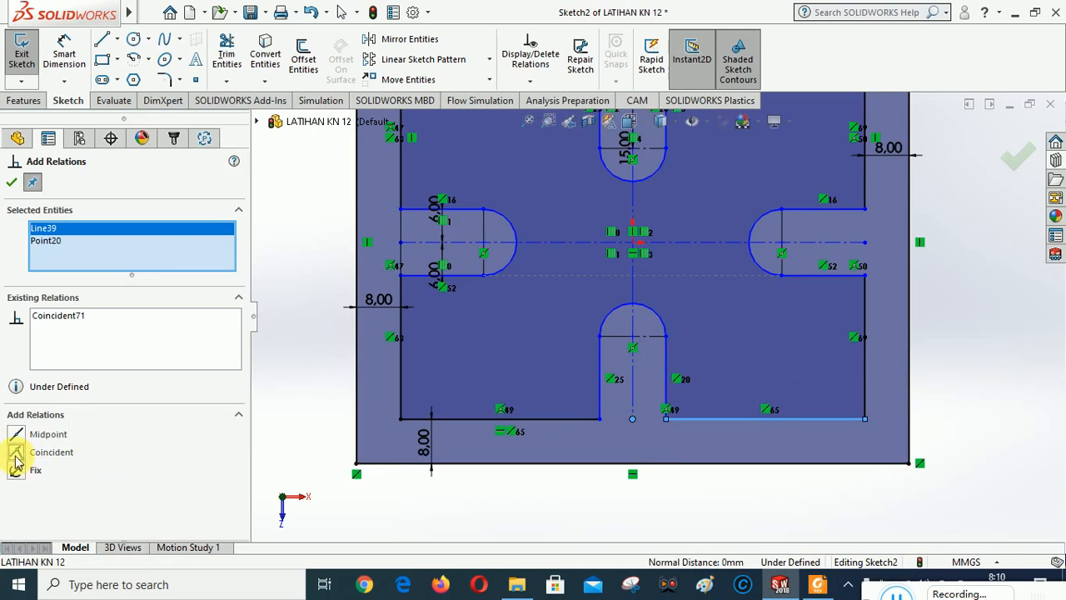
Step: Make the horizontal centerline's right and left endpoints coincident with the inner profile's right and left edges
{"action": "left_click", "coordinate": [864, 243]}
{"action": "left_click", "coordinate": [865, 300]}
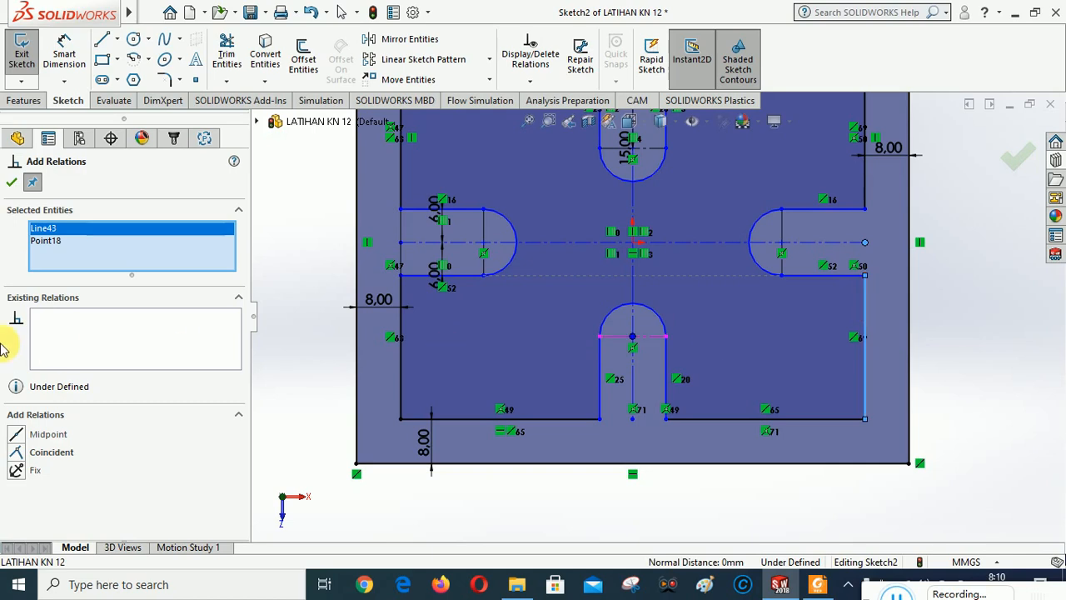
{"action": "left_click", "coordinate": [17, 452]}
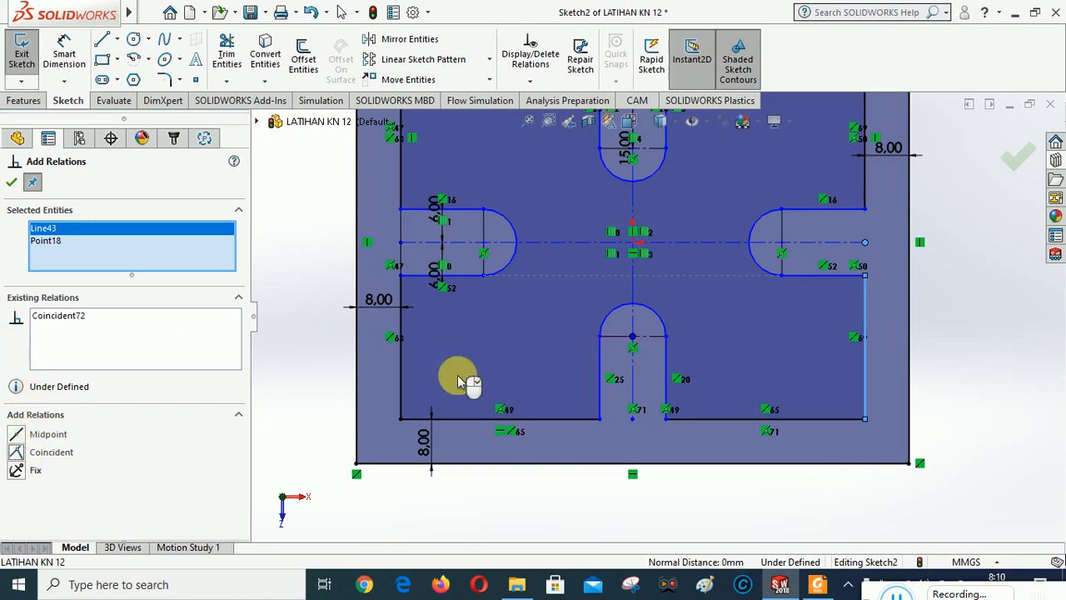
{"action": "left_click", "coordinate": [400, 242]}
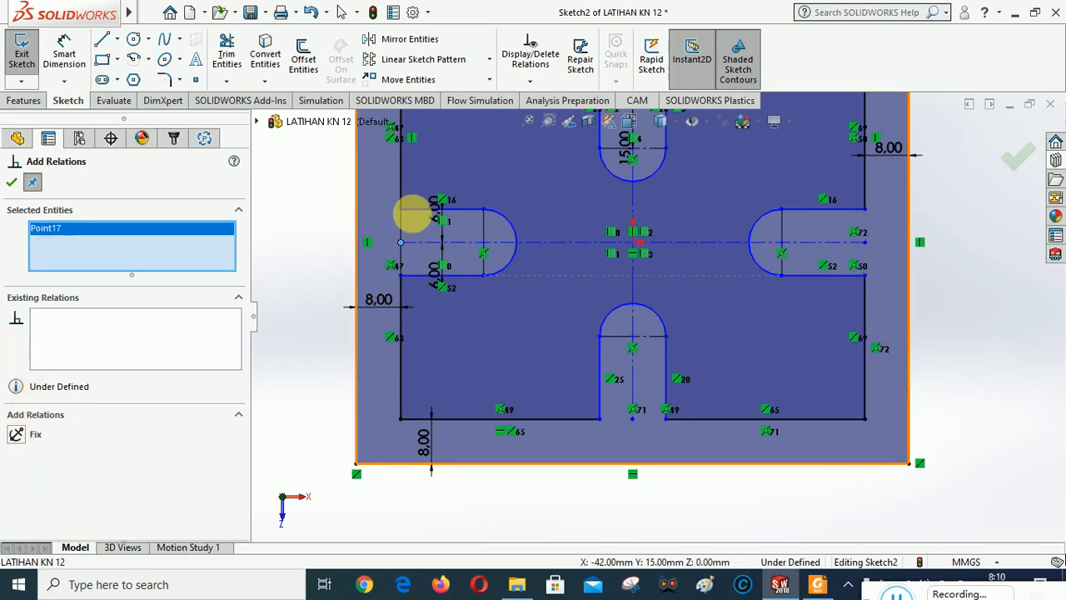
{"action": "left_click", "coordinate": [401, 189]}
{"action": "left_click", "coordinate": [52, 452]}
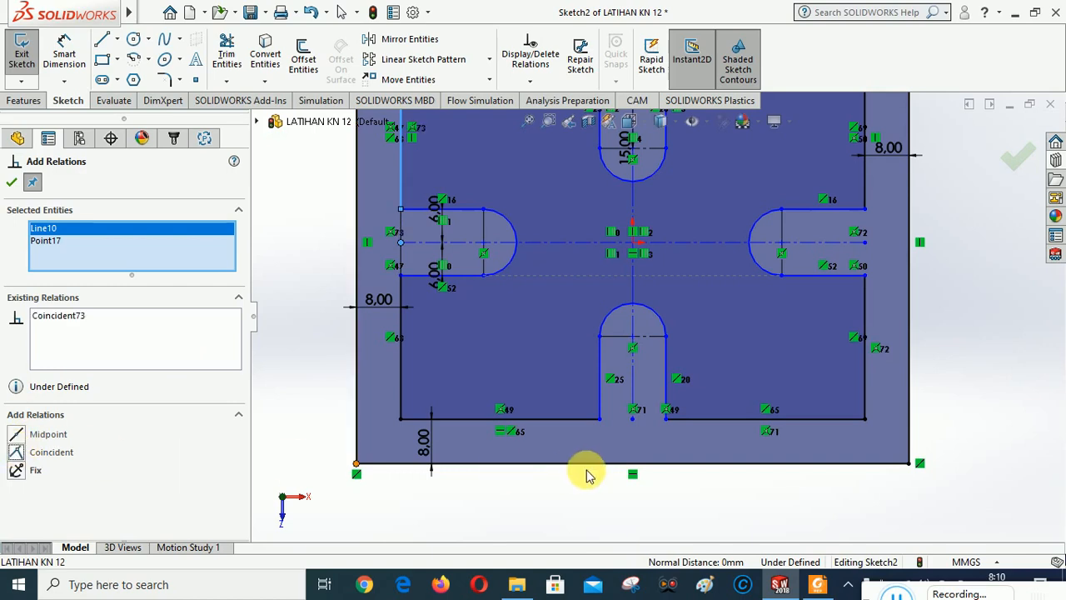
{"action": "scroll", "coordinate": [595, 390], "scroll_direction": "up", "scroll_amount": 3}
{"action": "scroll", "coordinate": [657, 205], "scroll_direction": "up", "scroll_amount": 2}
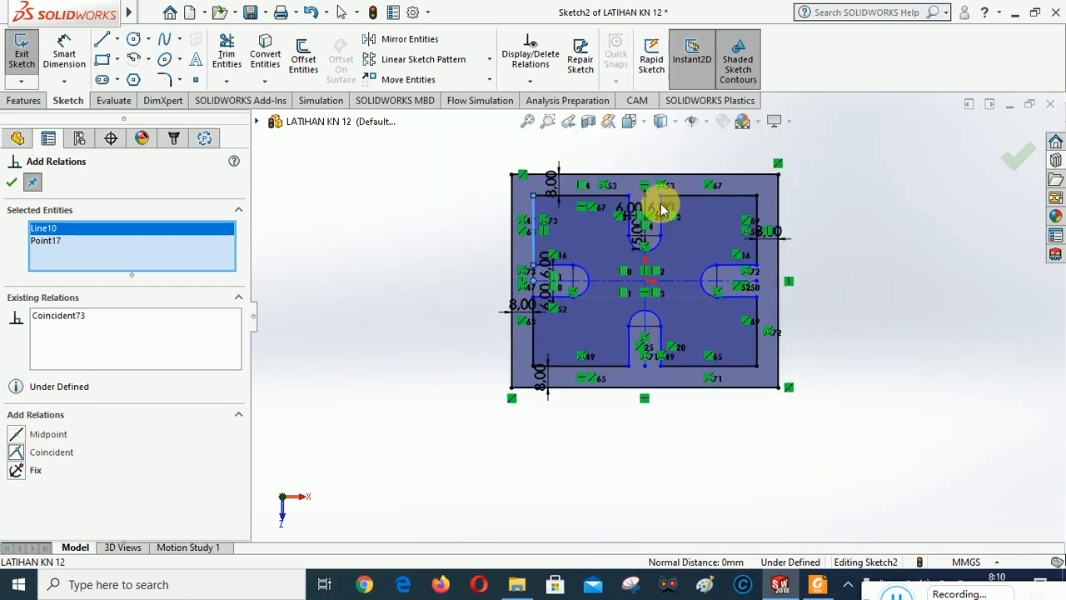
{"action": "scroll", "coordinate": [657, 208], "scroll_direction": "down", "scroll_amount": 5}
{"action": "scroll", "coordinate": [649, 234], "scroll_direction": "down", "scroll_amount": 1}
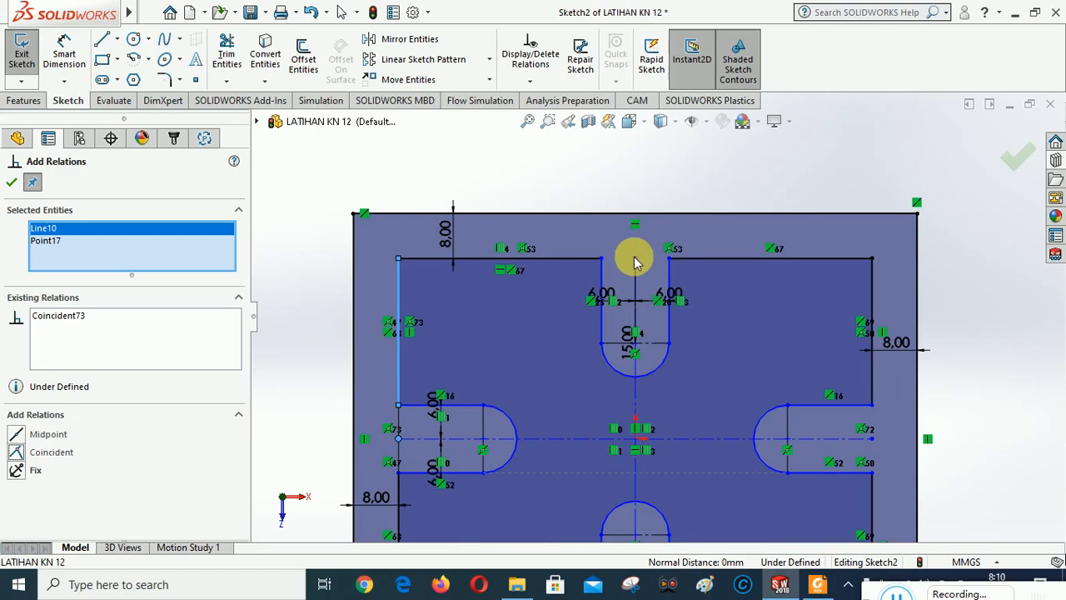
{"action": "scroll", "coordinate": [636, 258], "scroll_direction": "down", "scroll_amount": 1}
{"action": "left_click", "coordinate": [636, 257]}
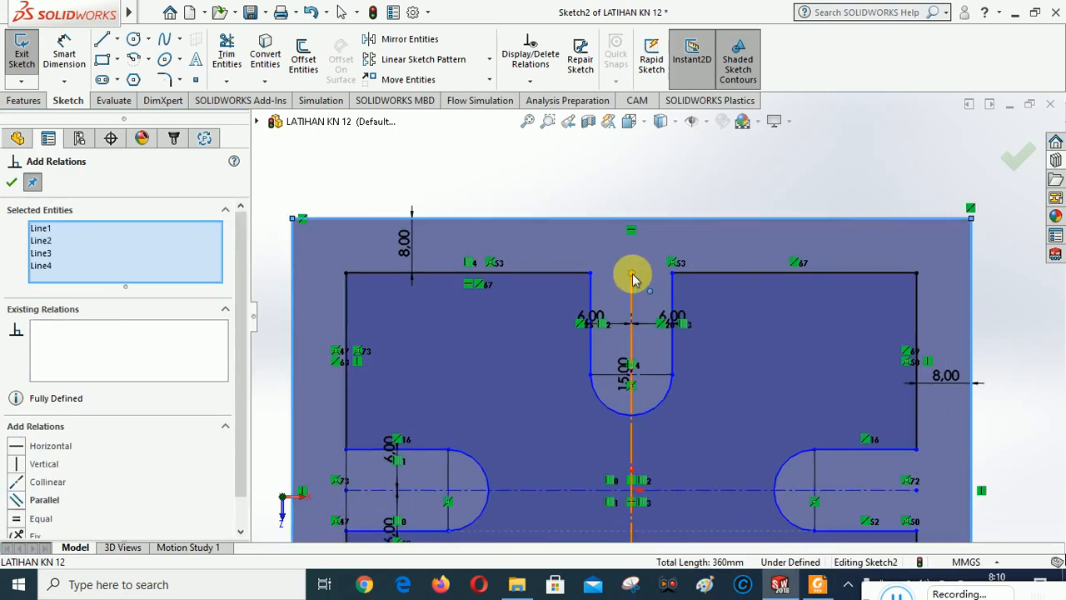
{"action": "left_click", "coordinate": [632, 275]}
{"action": "left_click", "coordinate": [718, 273]}
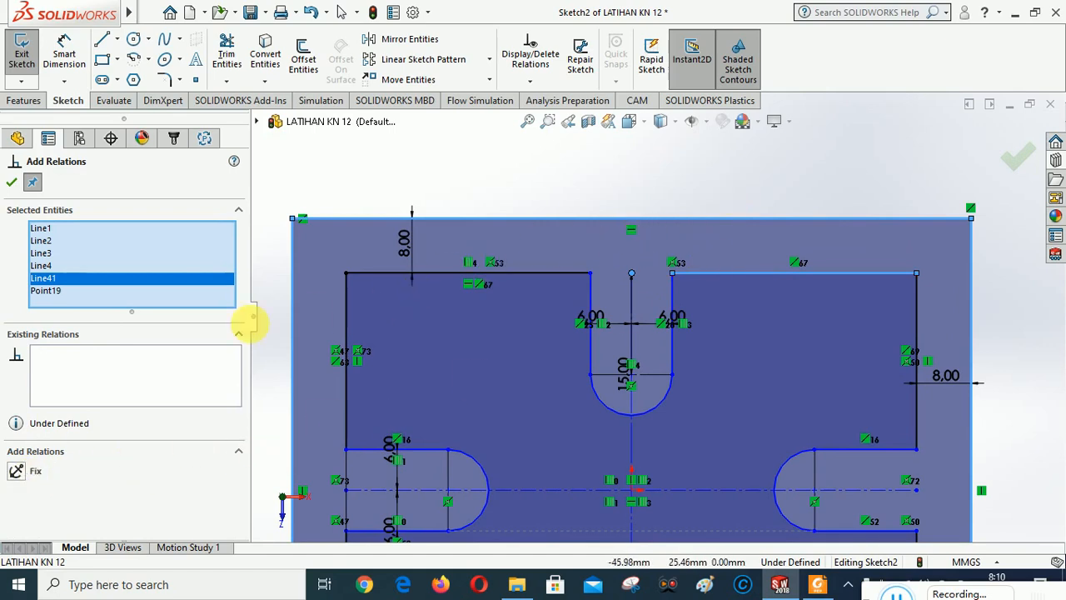
{"action": "right_click", "coordinate": [125, 260]}
{"action": "left_click", "coordinate": [176, 267]}
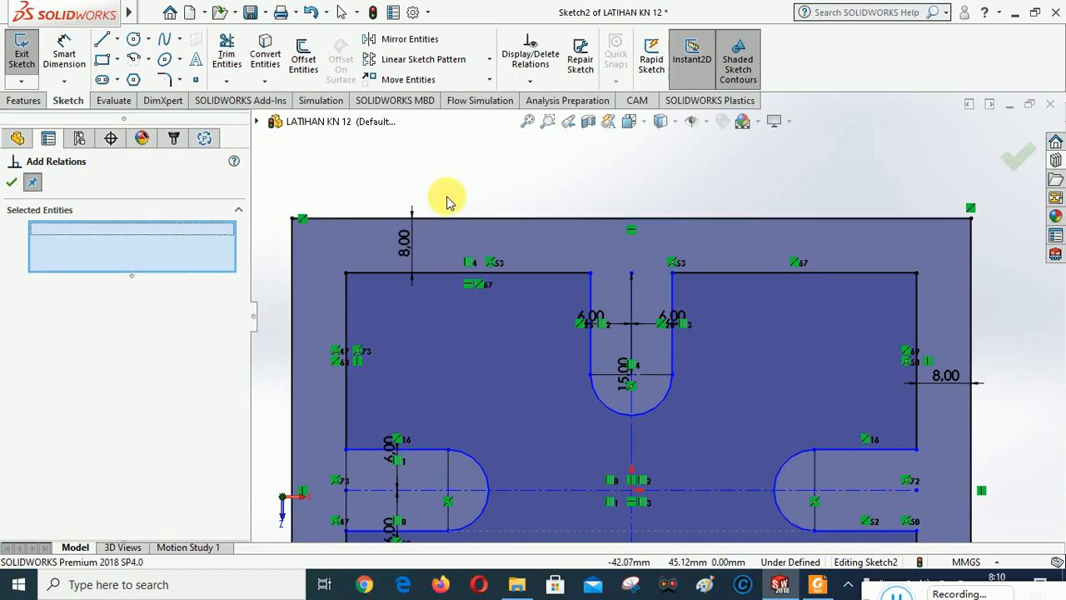
Step: Add a coincident relation between the upper endpoint of the vertical centerline and the inner profile's top edge
{"action": "left_click", "coordinate": [632, 274]}
{"action": "left_click", "coordinate": [701, 274]}
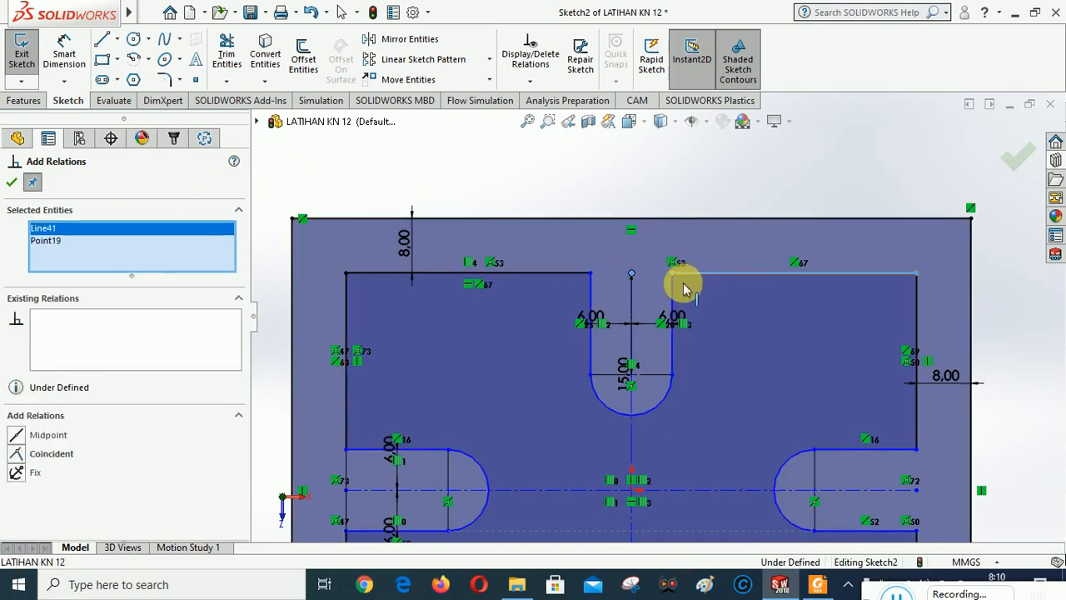
{"action": "left_click", "coordinate": [17, 454]}
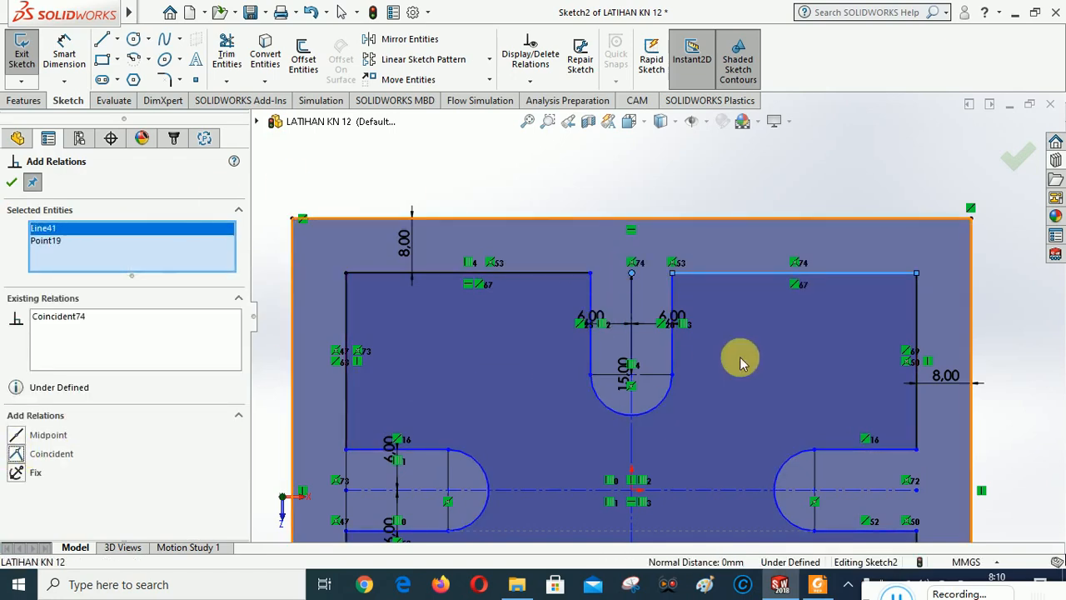
Step: Dimension the horizontal centerline at 40 mm from the plate's top outer edge
{"action": "scroll", "coordinate": [681, 198], "scroll_direction": "up", "scroll_amount": 1}
{"action": "scroll", "coordinate": [726, 212], "scroll_direction": "up", "scroll_amount": 1}
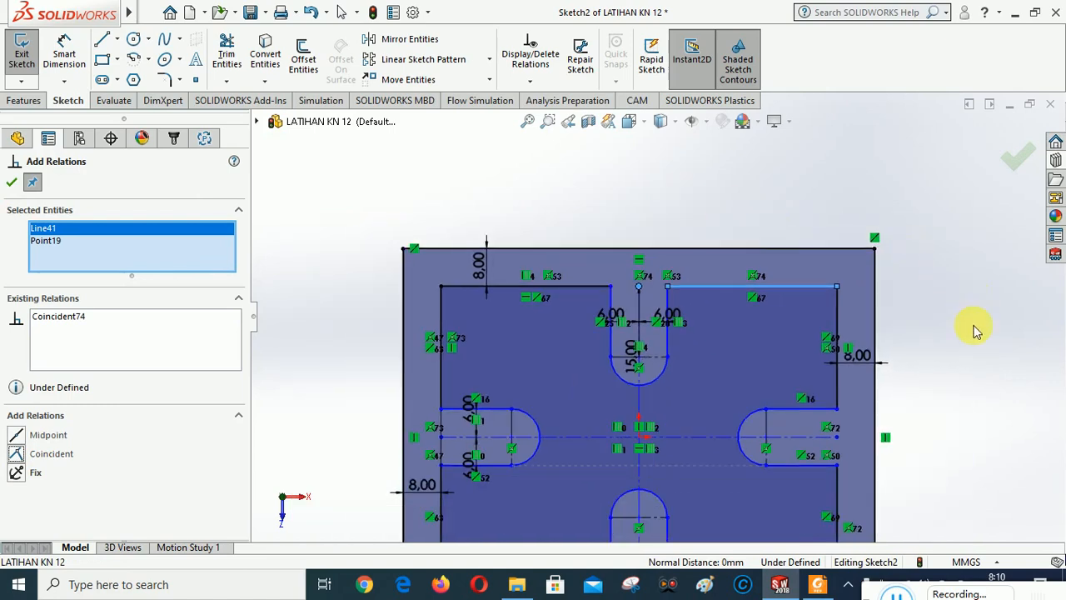
{"action": "scroll", "coordinate": [976, 348], "scroll_direction": "up", "scroll_amount": 1}
{"action": "scroll", "coordinate": [947, 385], "scroll_direction": "up", "scroll_amount": 1}
{"action": "scroll", "coordinate": [753, 499], "scroll_direction": "up", "scroll_amount": 1}
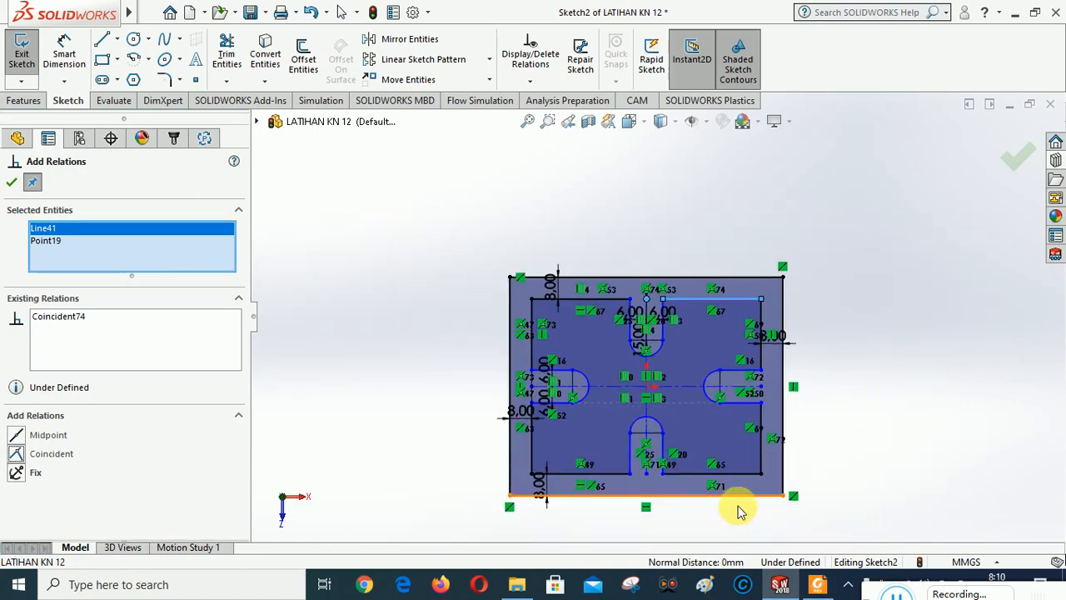
{"action": "scroll", "coordinate": [758, 466], "scroll_direction": "down", "scroll_amount": 2}
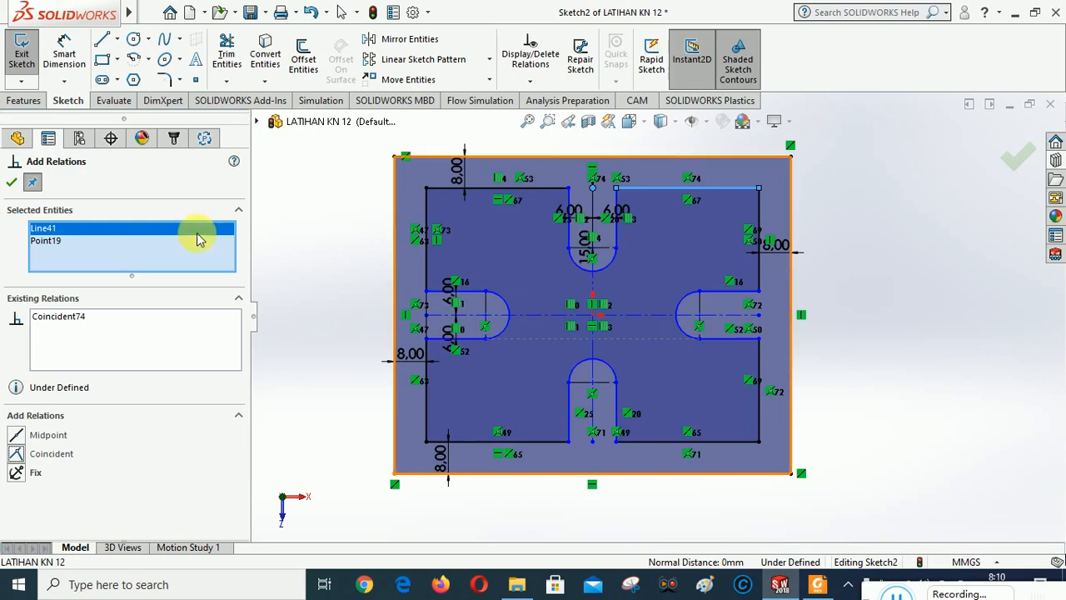
{"action": "left_click", "coordinate": [65, 46]}
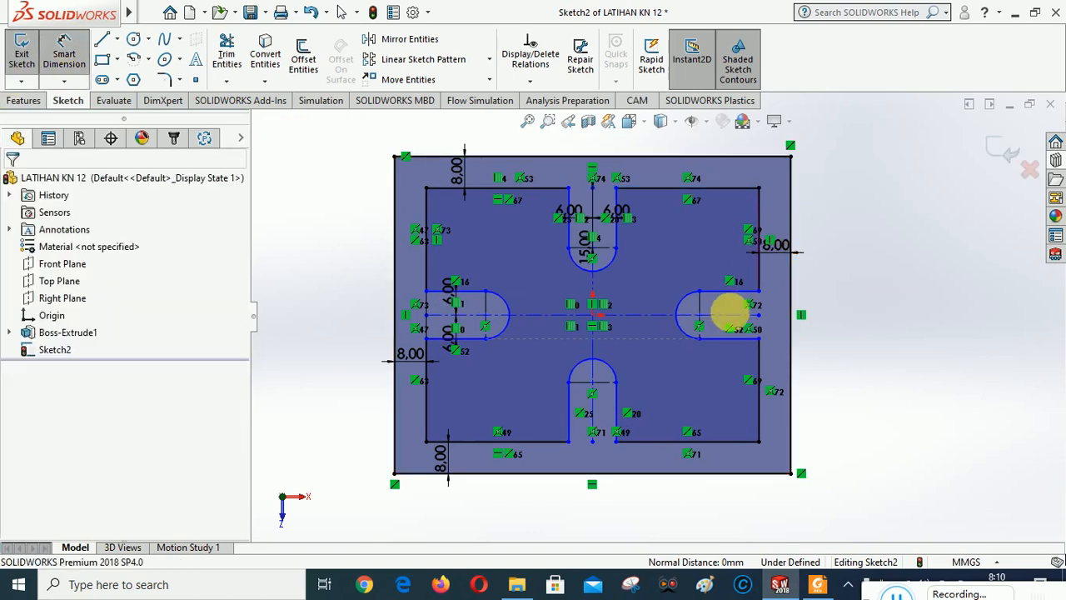
{"action": "left_click", "coordinate": [733, 313]}
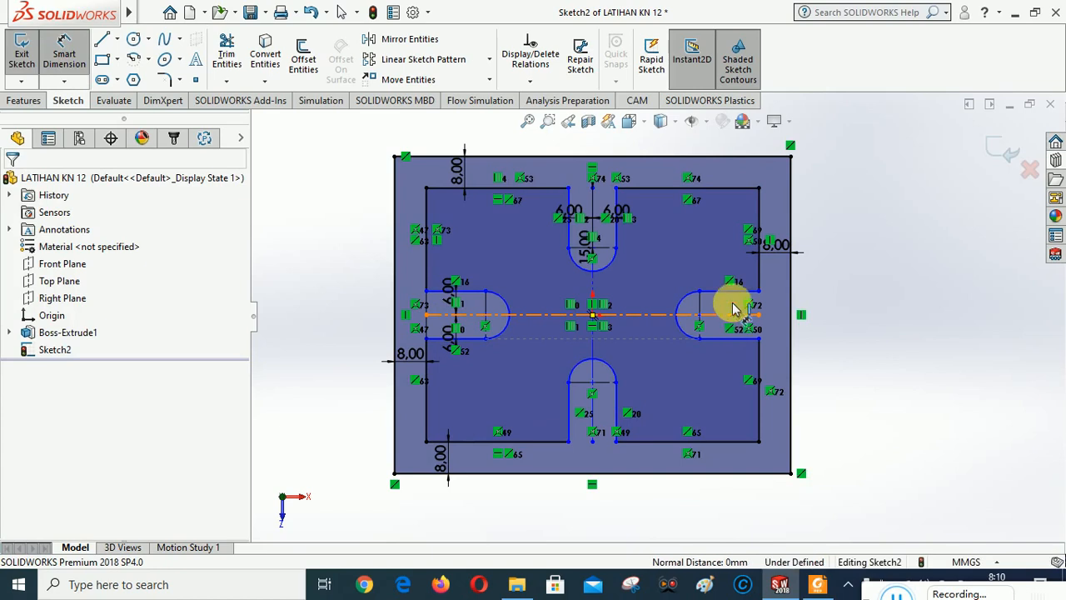
{"action": "left_click", "coordinate": [762, 157]}
{"action": "left_click", "coordinate": [851, 240]}
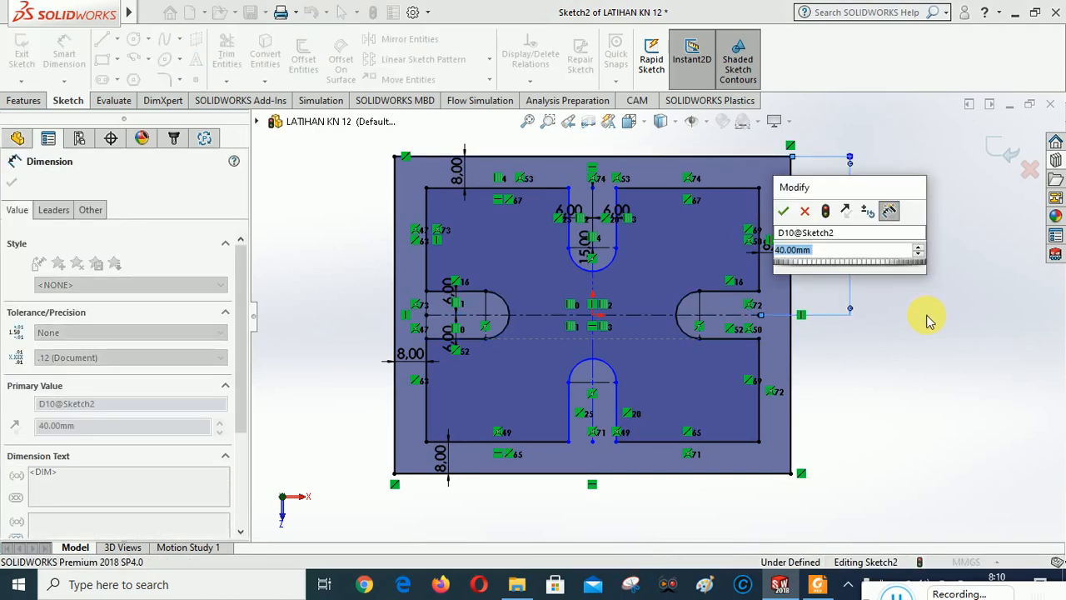
{"action": "left_click", "coordinate": [782, 211]}
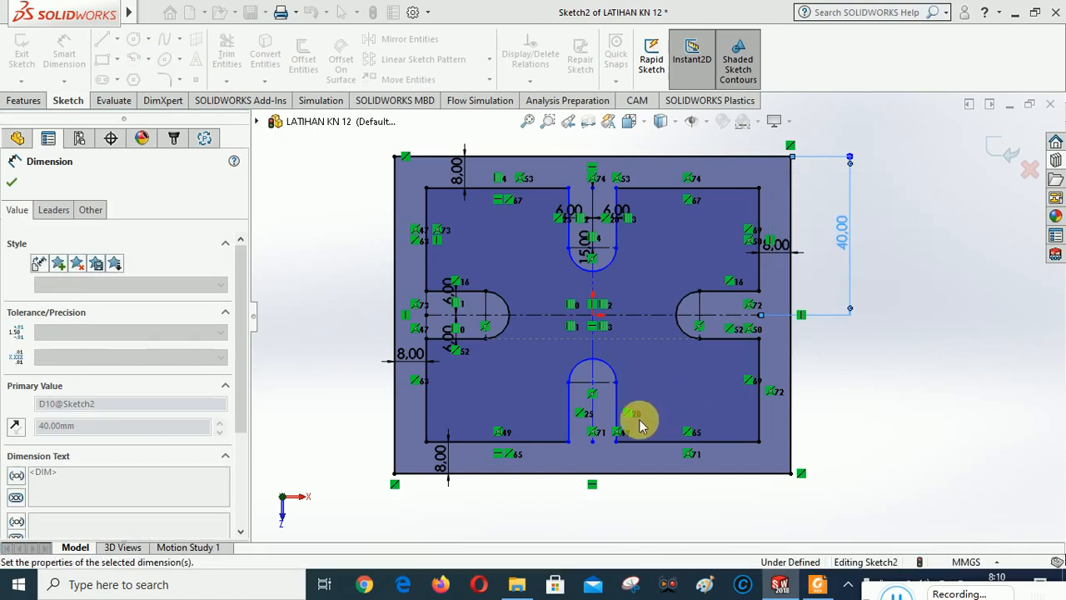
{"action": "key", "text": "Escape"}
Step: Dimension the vertical centerline at 50 mm from the plate's right outer edge and exit the sketch
{"action": "left_click", "coordinate": [591, 408]}
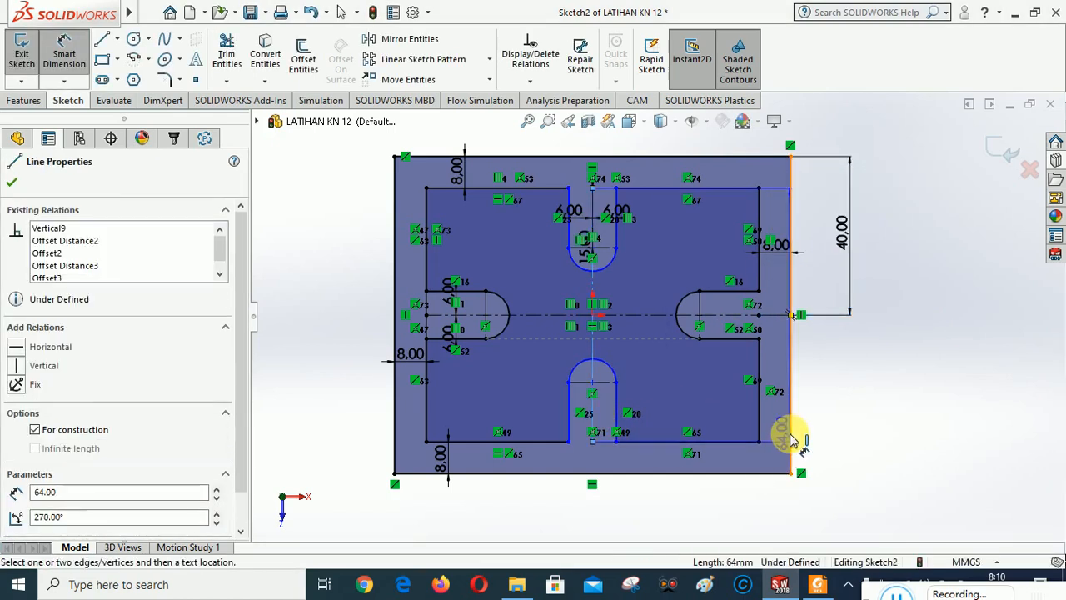
{"action": "left_click", "coordinate": [791, 431]}
{"action": "left_click", "coordinate": [688, 511]}
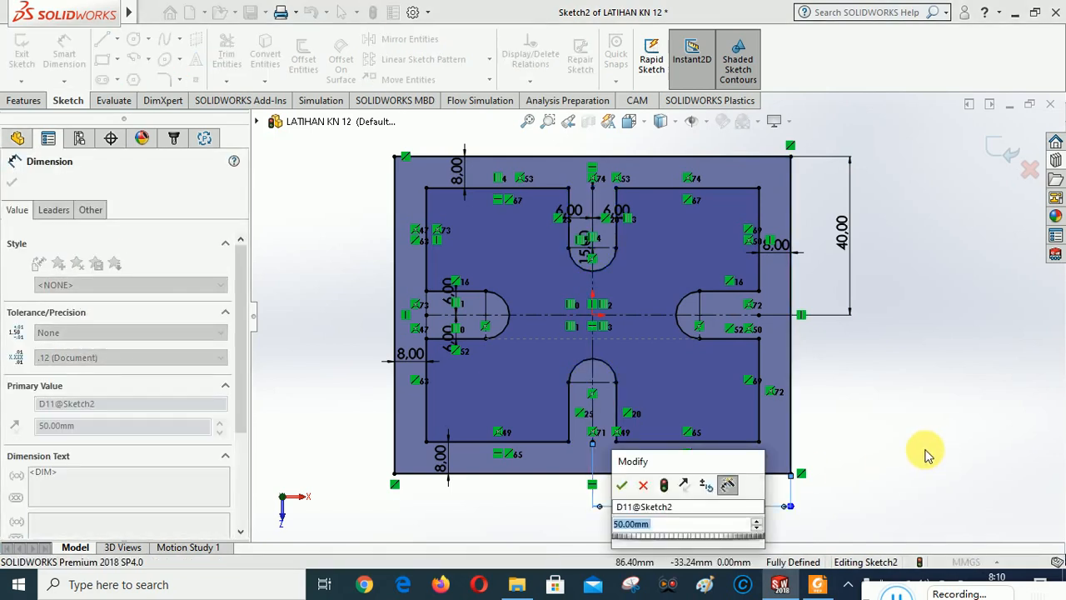
{"action": "left_click", "coordinate": [624, 485]}
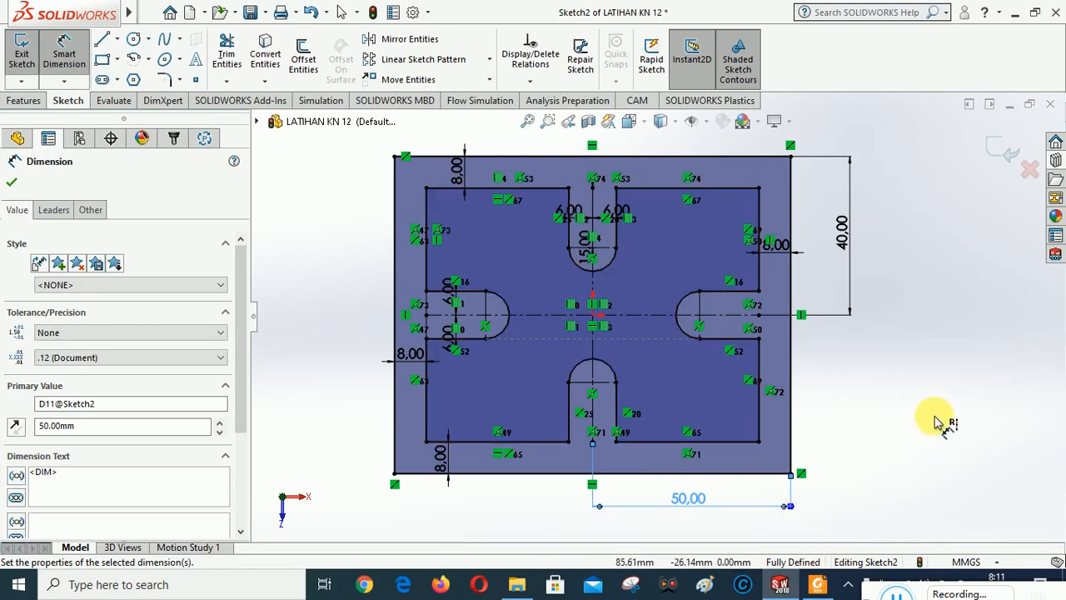
{"action": "left_click", "coordinate": [14, 185]}
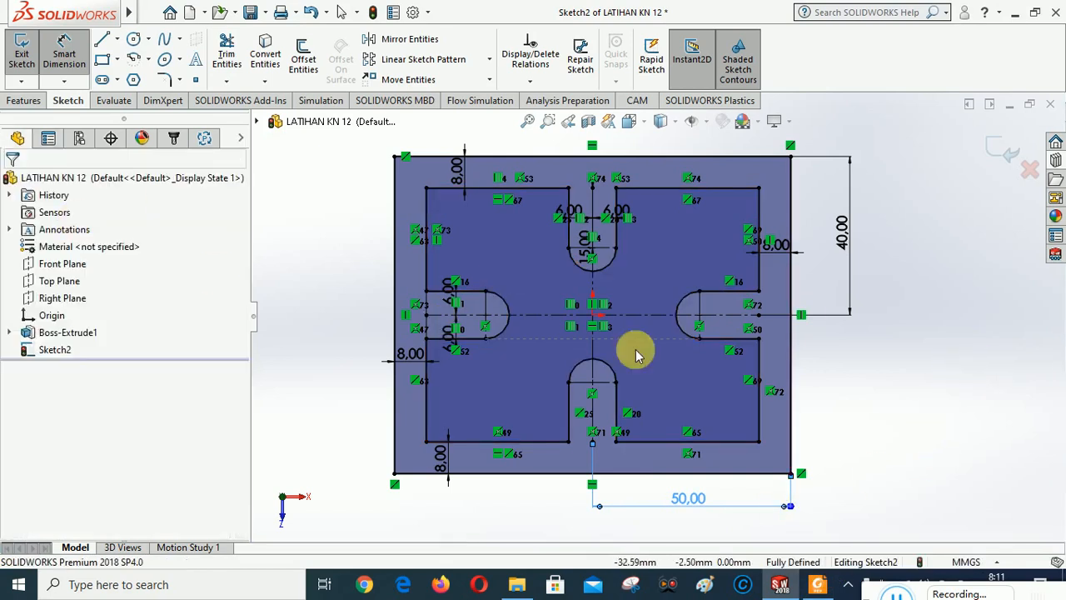
{"action": "left_click", "coordinate": [1002, 152]}
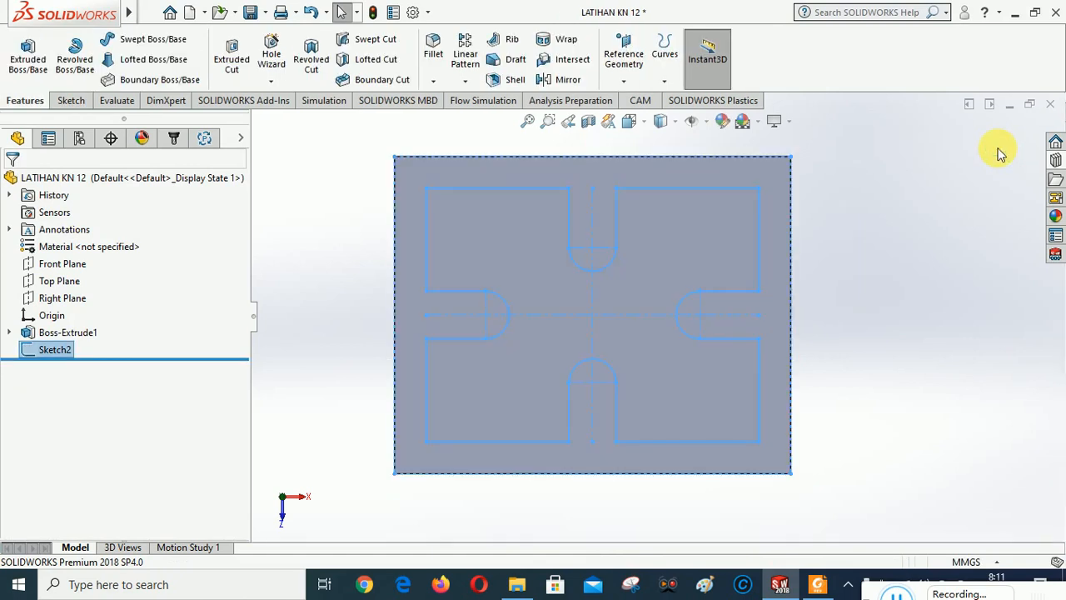
Step: Show the plate in isometric view and start an Extruded Cut from the inner profile sketch on its upper face
{"action": "left_click", "coordinate": [644, 123]}
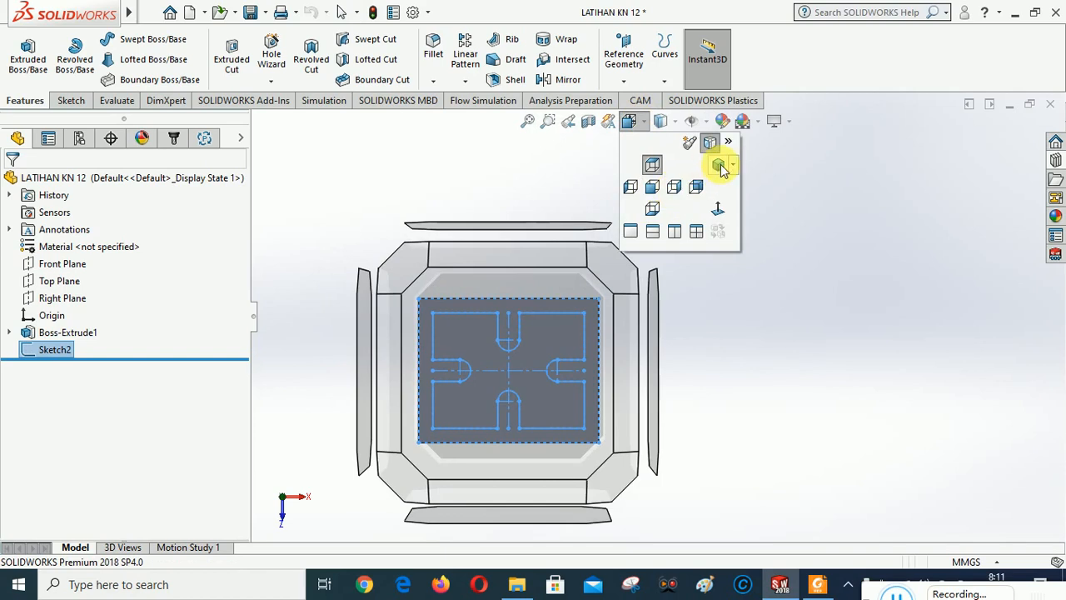
{"action": "left_click", "coordinate": [719, 168]}
{"action": "left_click", "coordinate": [919, 239]}
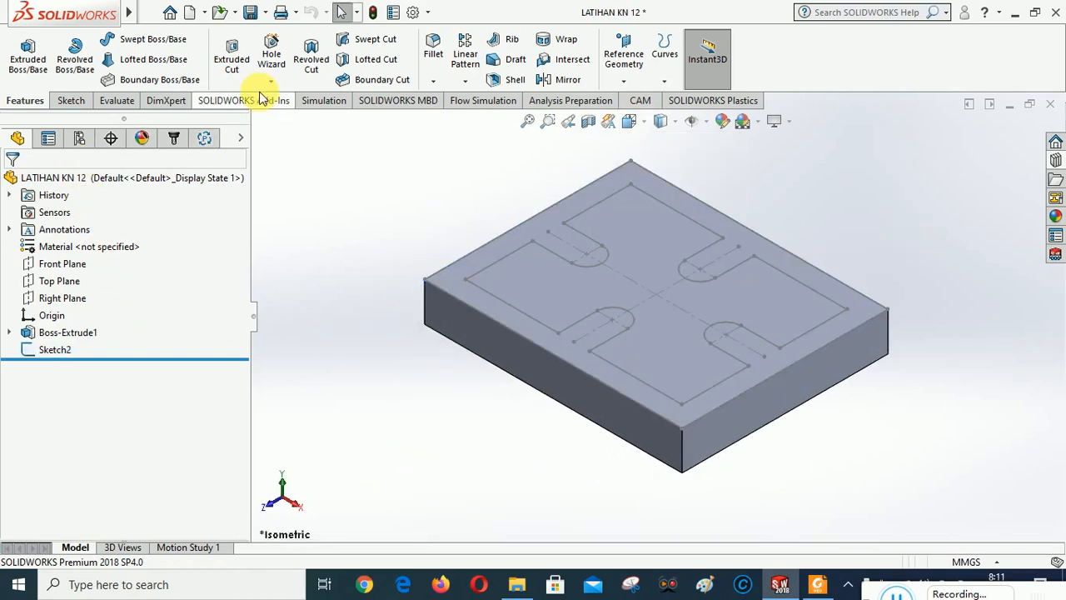
{"action": "left_click", "coordinate": [232, 61]}
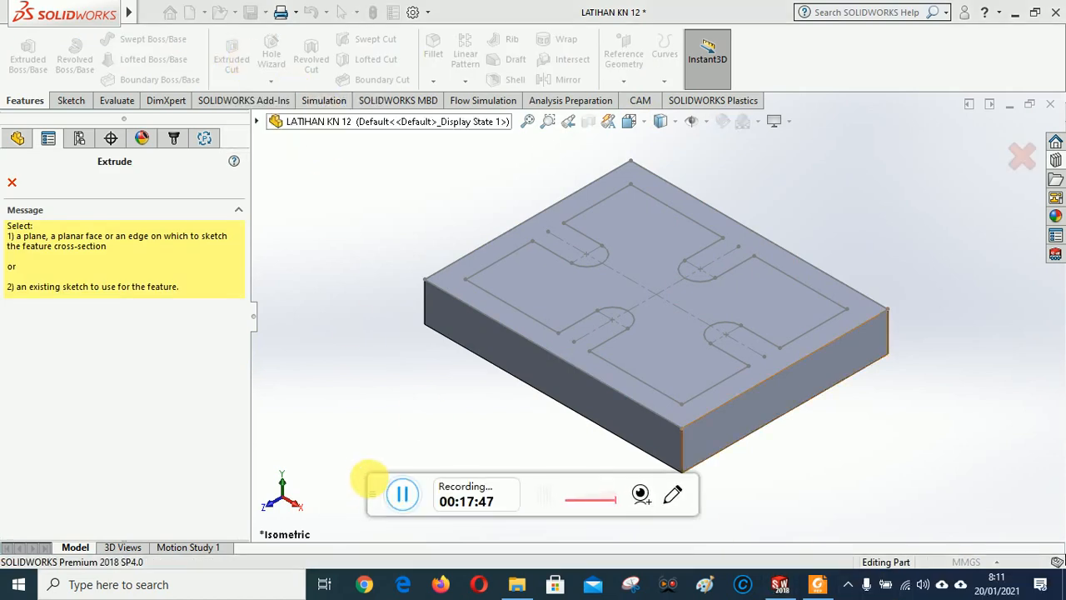
{"action": "left_click_drag", "start_coordinate": [381, 489], "coordinate": [848, 593]}
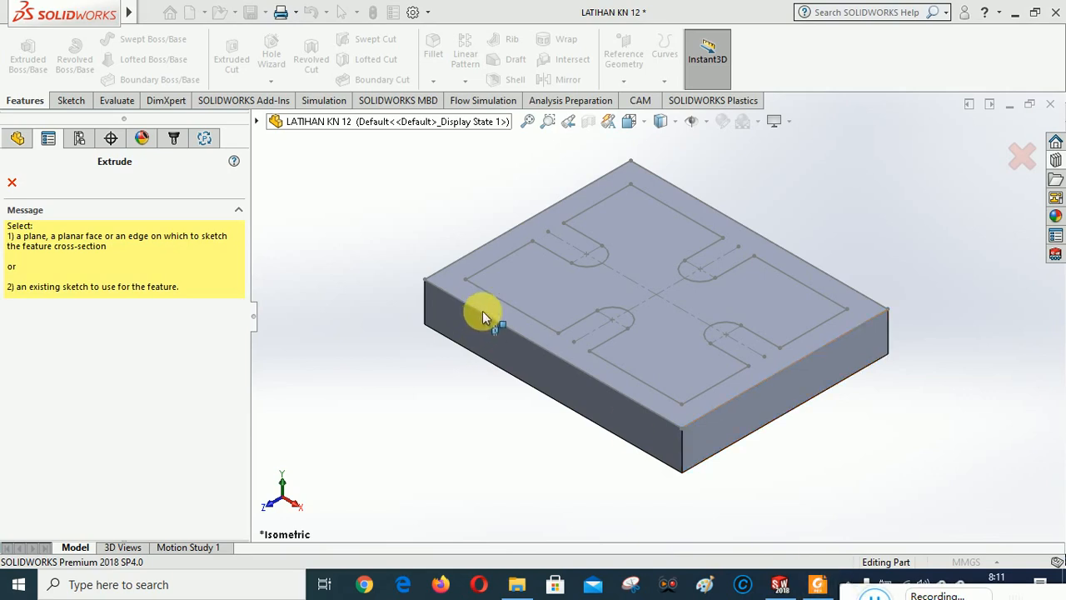
{"action": "left_click", "coordinate": [490, 243]}
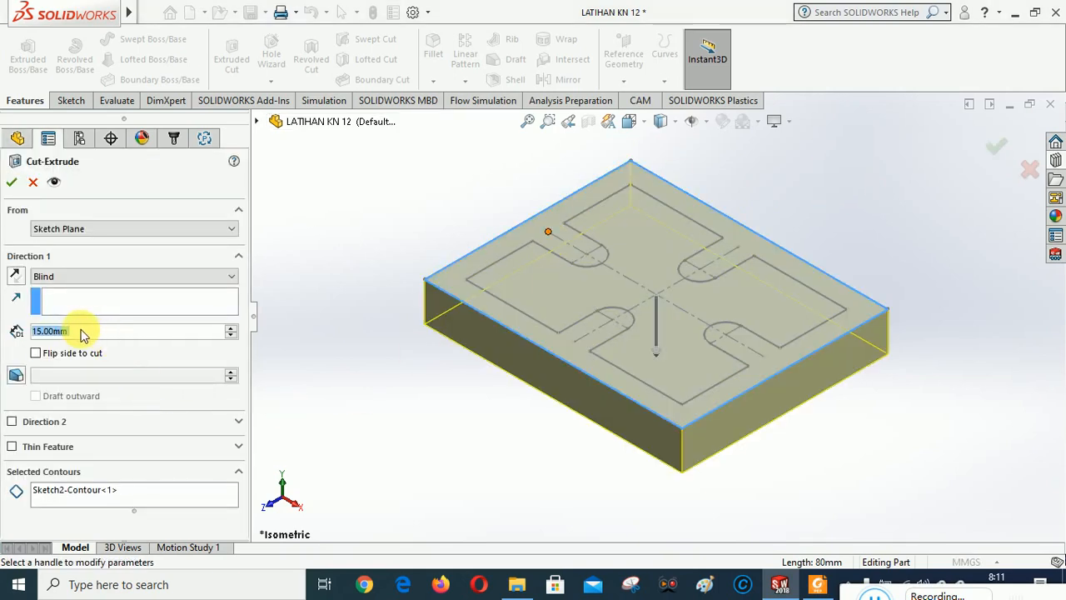
Step: Check the raised profile's height in the drawing in Foxit Reader, and set the cut depth to 5 mm in SOLIDWORKS
{"action": "left_click", "coordinate": [817, 584]}
{"action": "left_click_drag", "start_coordinate": [542, 464], "coordinate": [542, 253]}
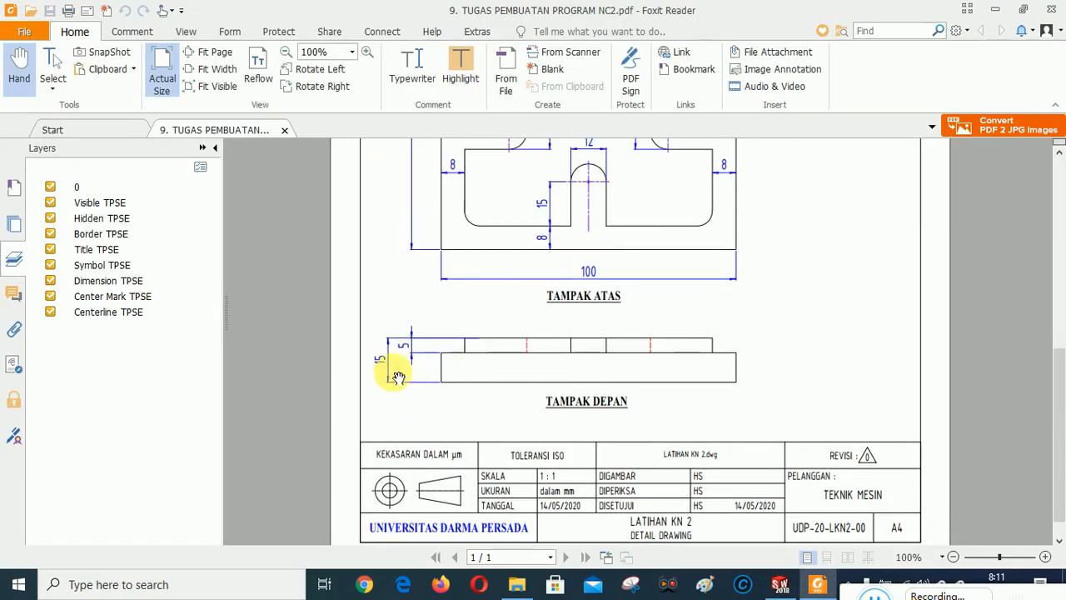
{"action": "left_click", "coordinate": [779, 584]}
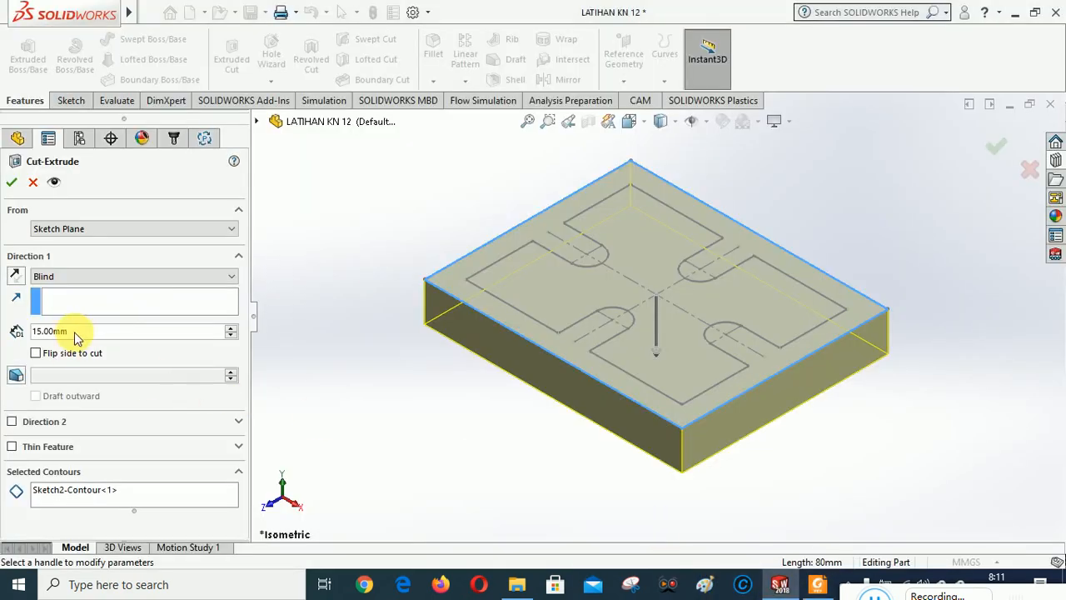
{"action": "left_click_drag", "start_coordinate": [73, 331], "coordinate": [16, 332]}
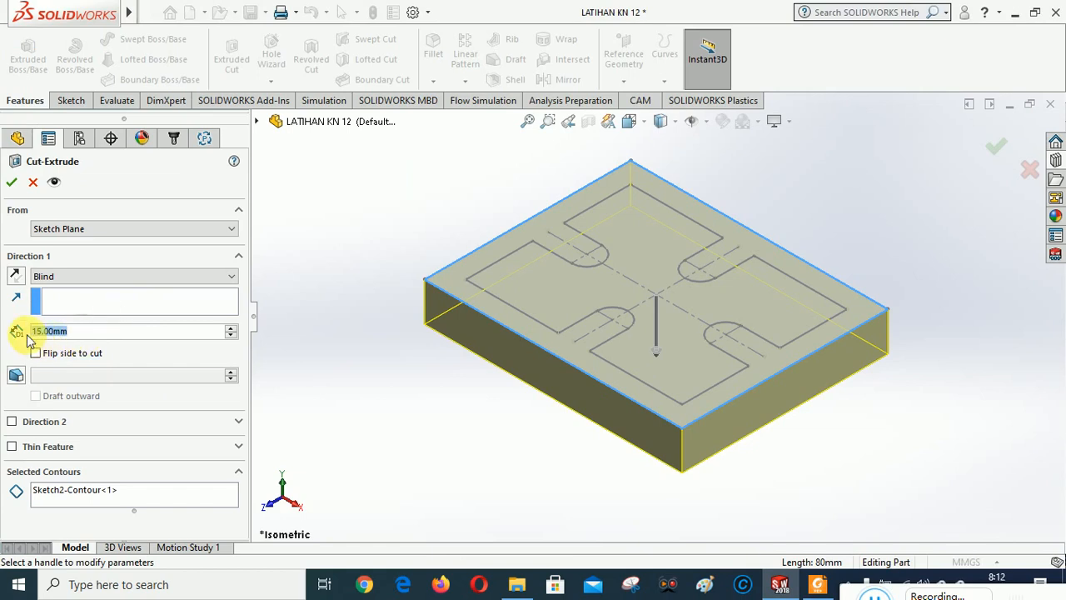
{"action": "type", "text": "5"}
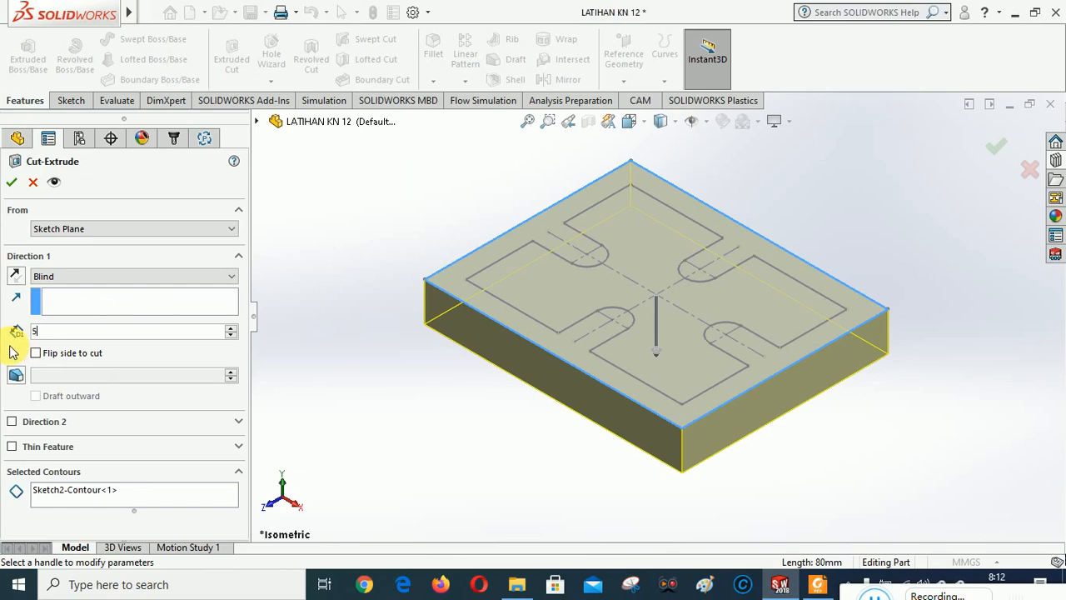
Step: Add the inner profile region to the cut's selected contours and complete the cut around the slotted profile
{"action": "left_click", "coordinate": [50, 497]}
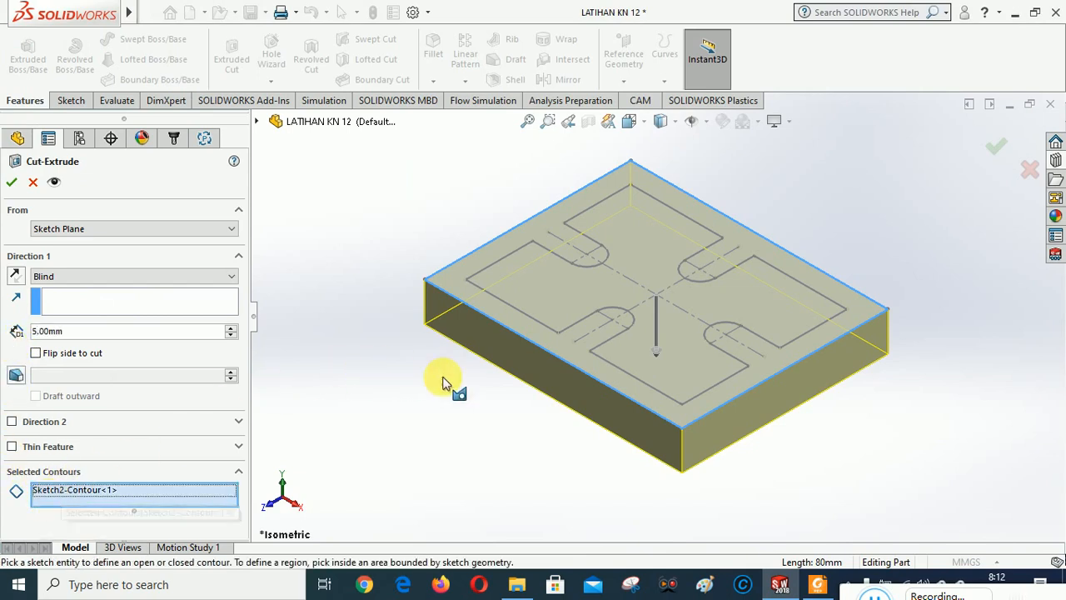
{"action": "left_click", "coordinate": [671, 253]}
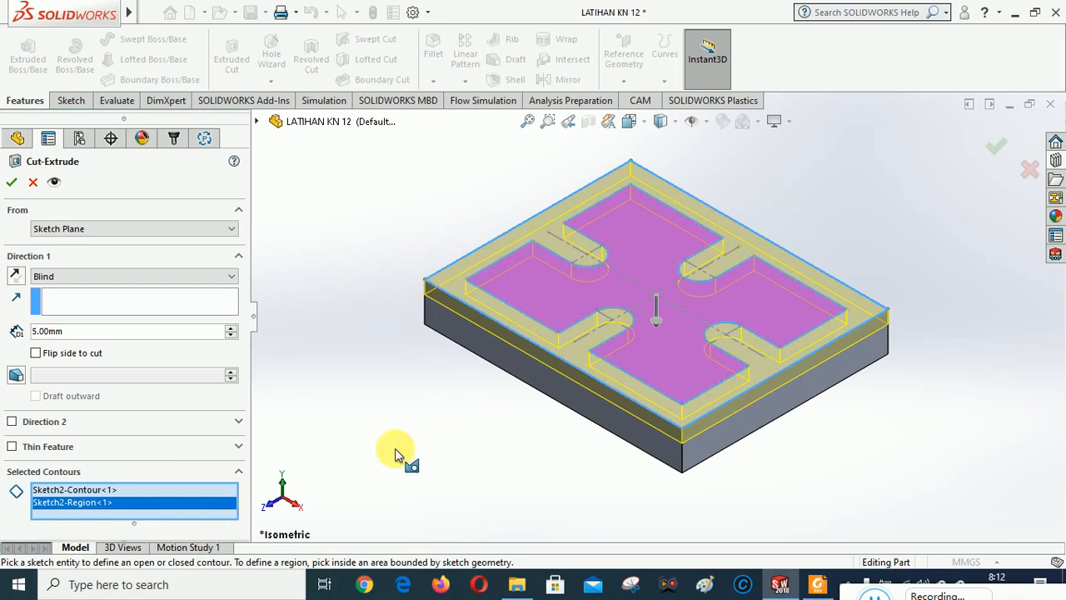
{"action": "left_click", "coordinate": [11, 184]}
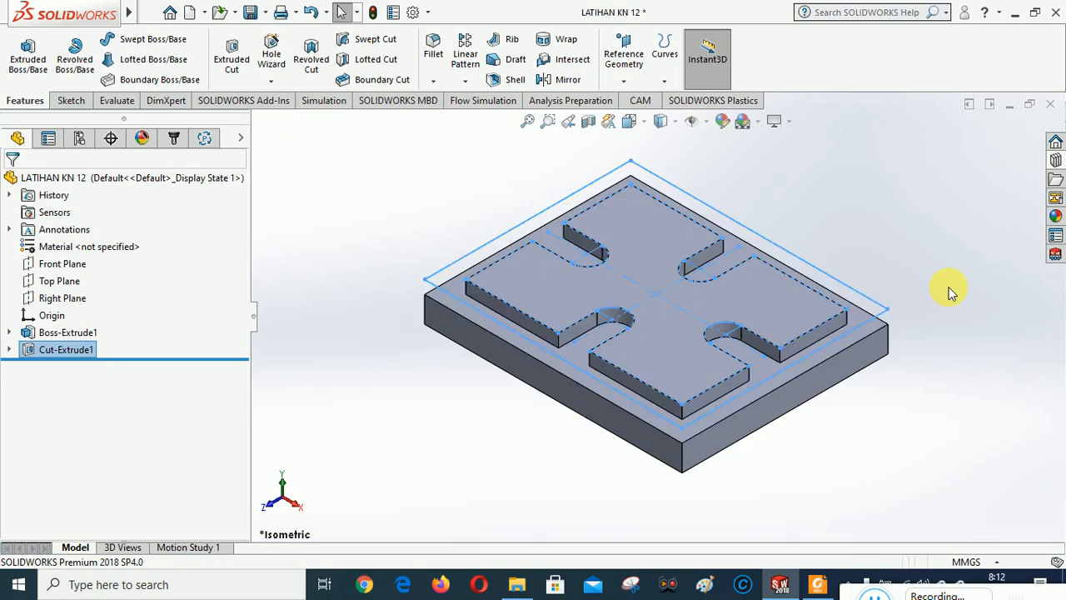
{"action": "left_click", "coordinate": [1033, 377]}
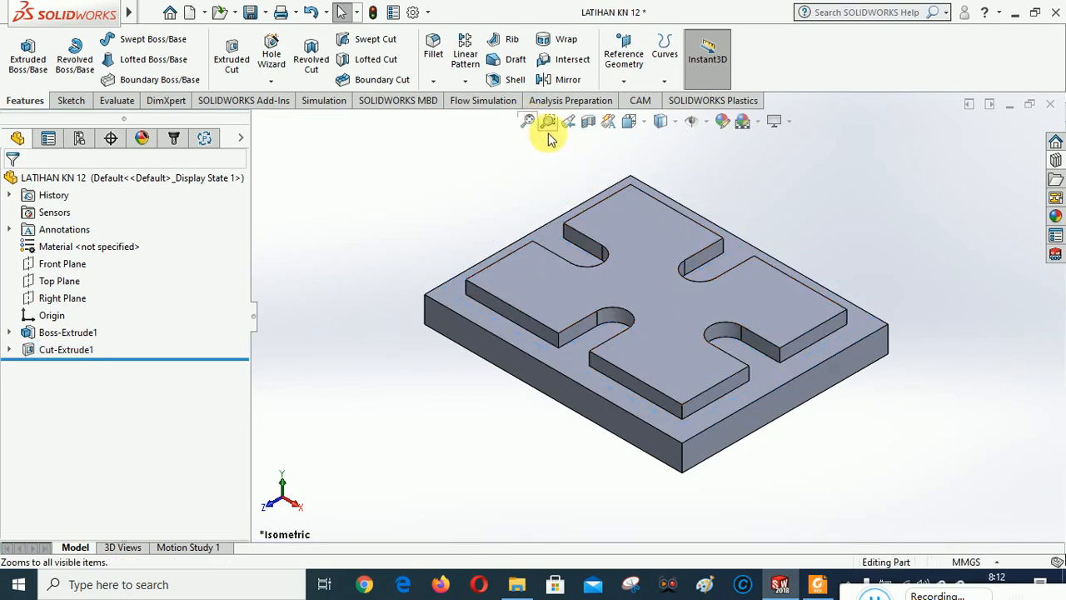
Step: Check the inner profile's corner radius on the top view of the drawing in Foxit Reader, and return to SOLIDWORKS
{"action": "left_click", "coordinate": [816, 583]}
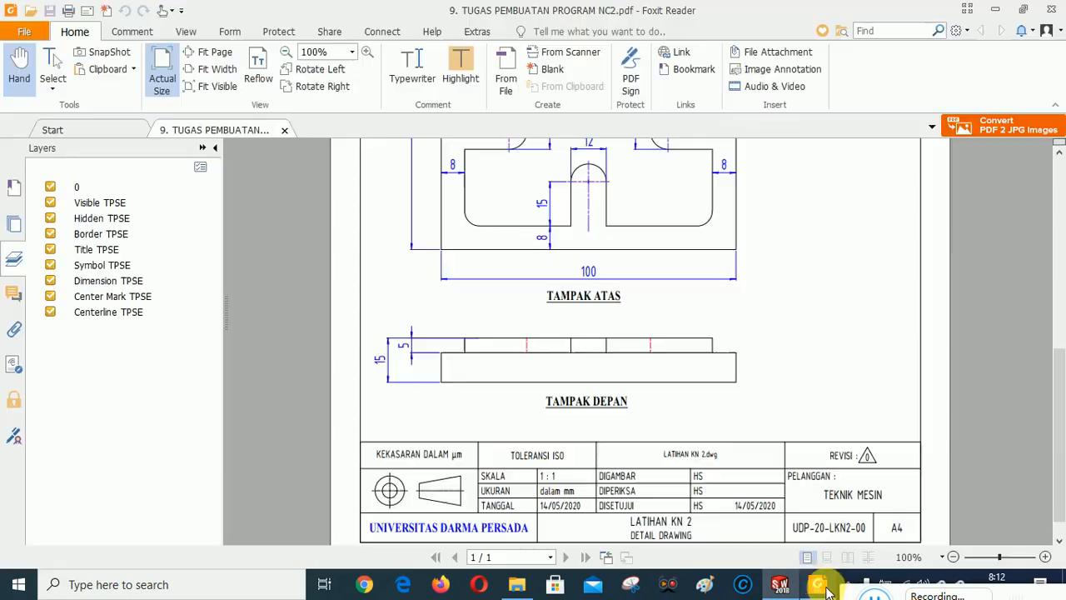
{"action": "left_click_drag", "start_coordinate": [815, 292], "coordinate": [861, 514]}
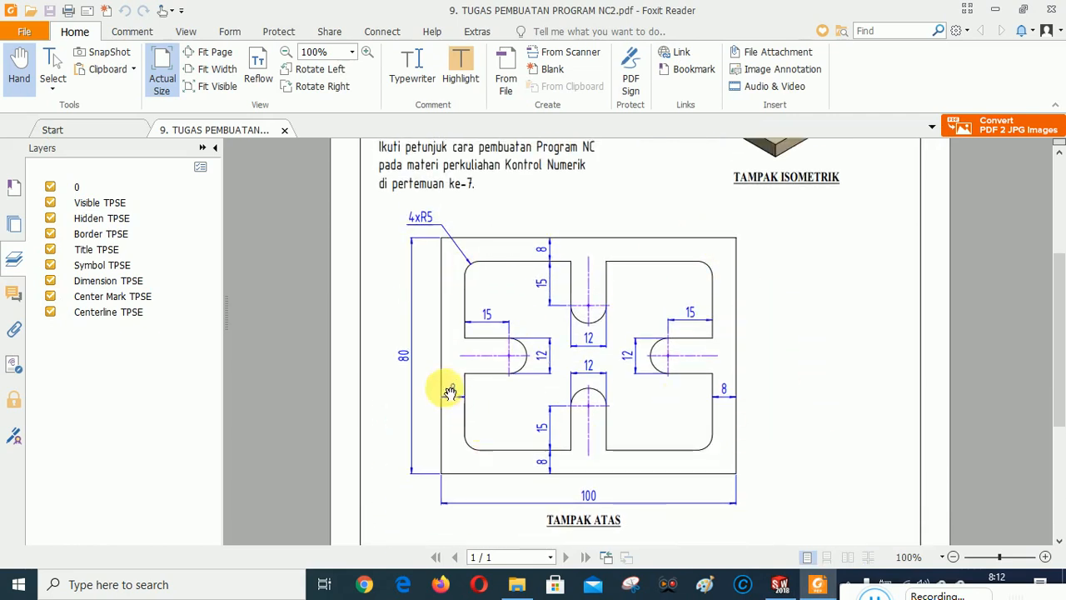
{"action": "left_click_drag", "start_coordinate": [862, 300], "coordinate": [869, 189]}
{"action": "left_click", "coordinate": [772, 591]}
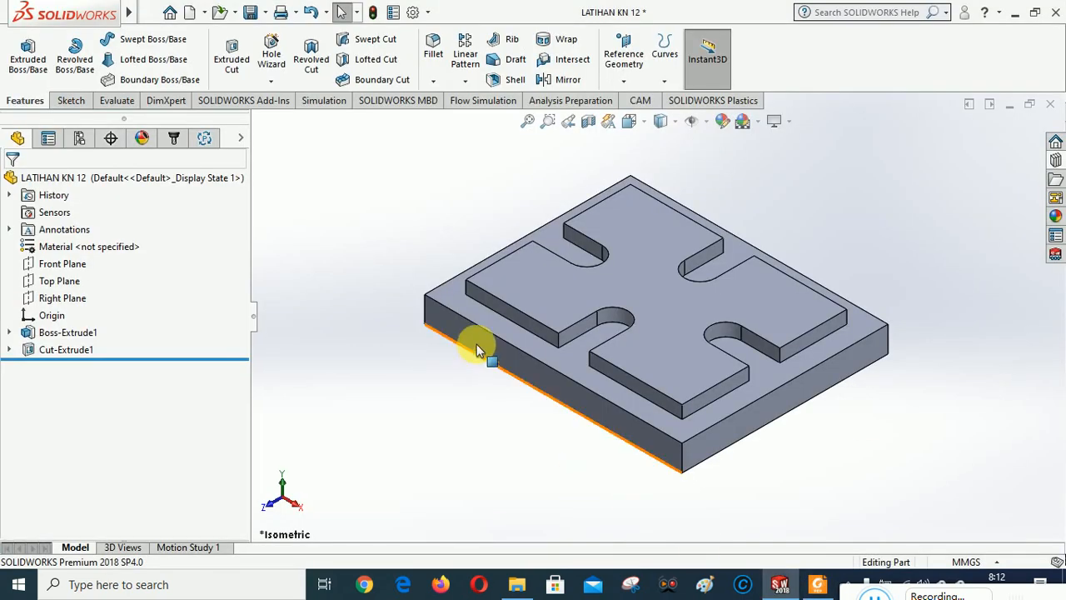
Step: Fillet the four outer vertical corner edges of the raised profile with a 5 mm radius, using full preview
{"action": "left_click", "coordinate": [434, 48]}
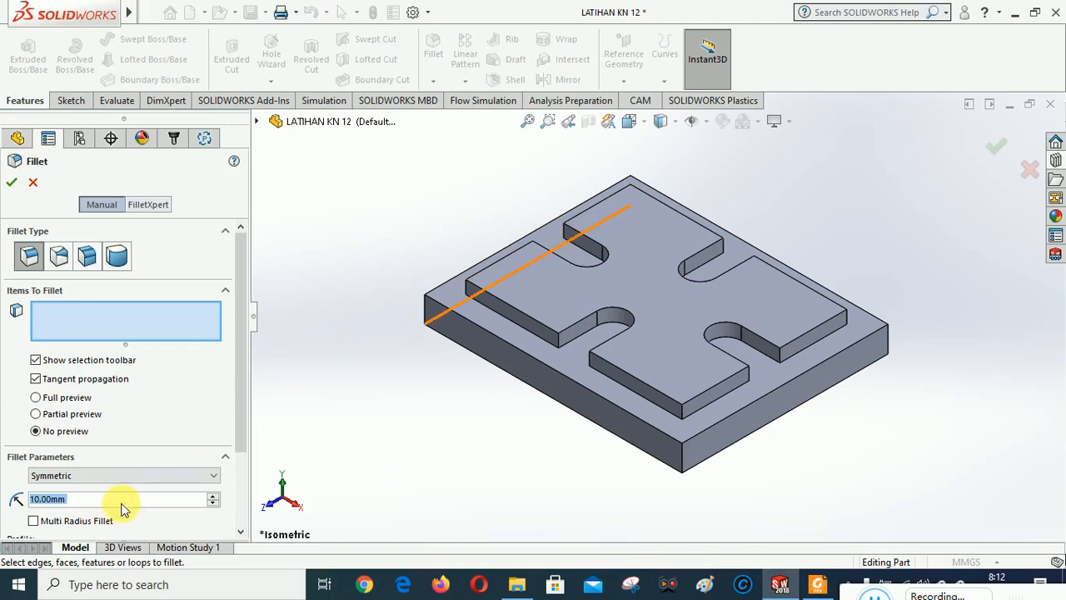
{"action": "type", "text": "5"}
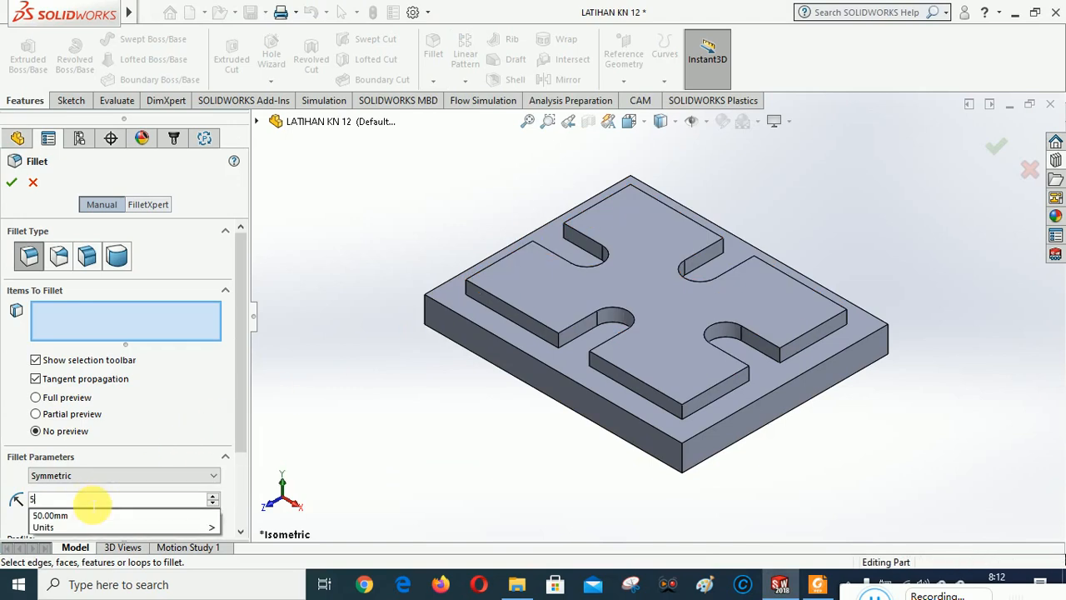
{"action": "key", "text": "Return"}
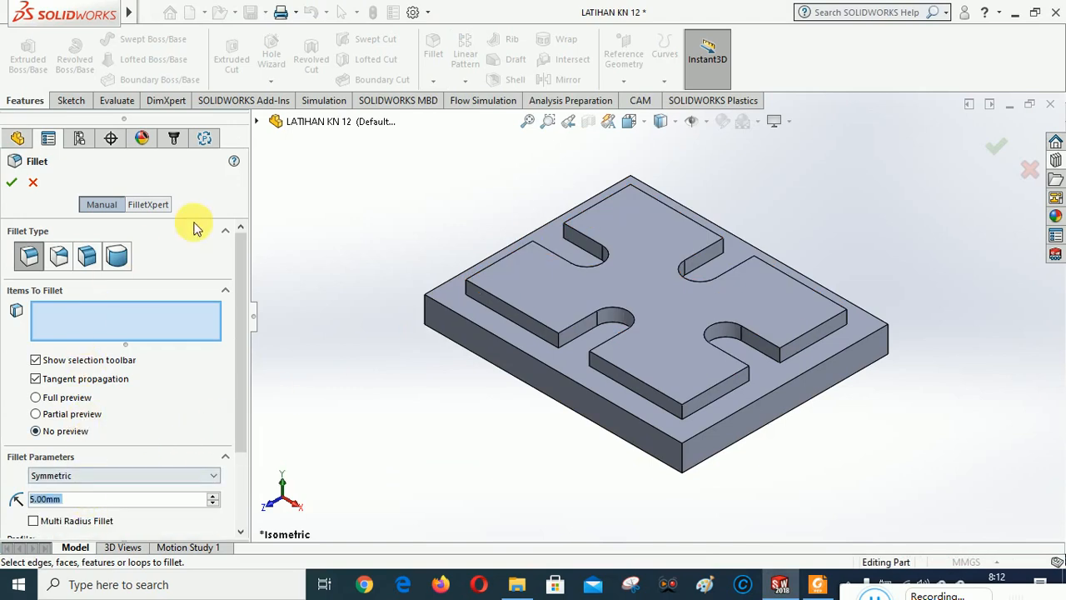
{"action": "left_click", "coordinate": [630, 193]}
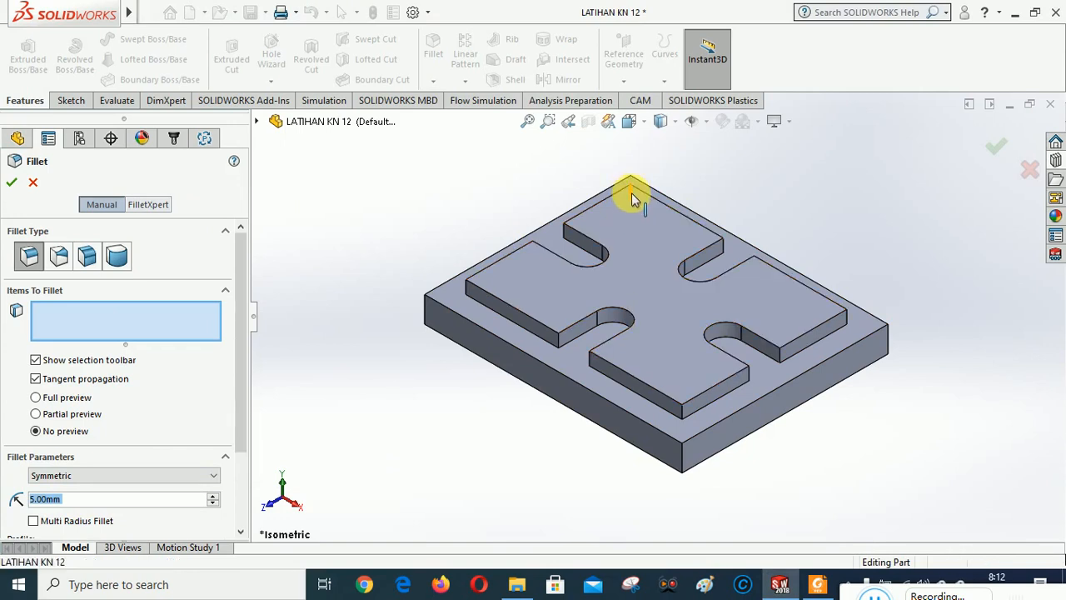
{"action": "left_click", "coordinate": [35, 397]}
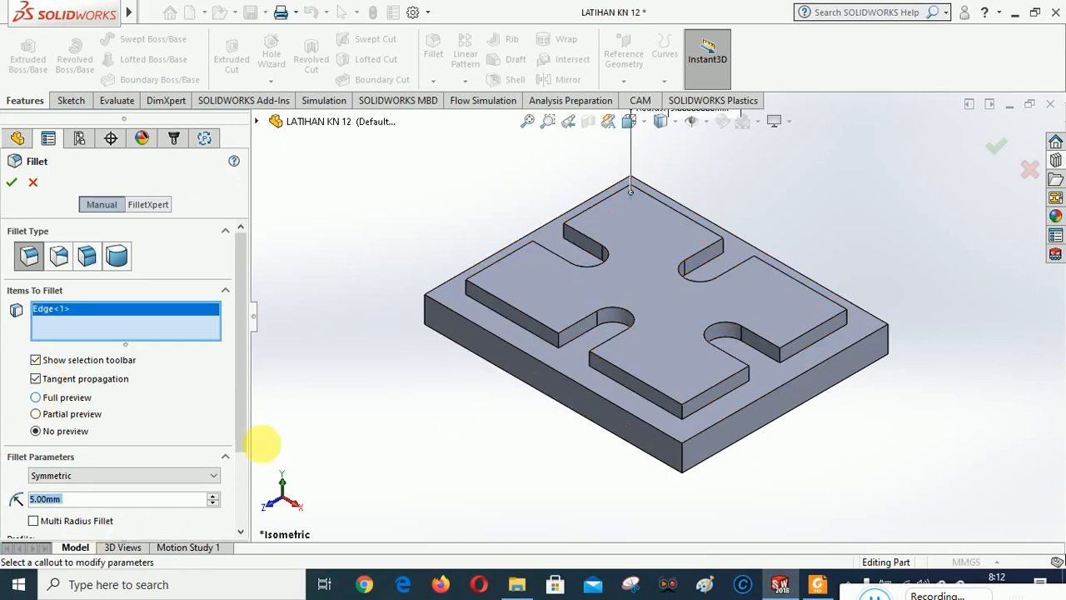
{"action": "left_click", "coordinate": [846, 318]}
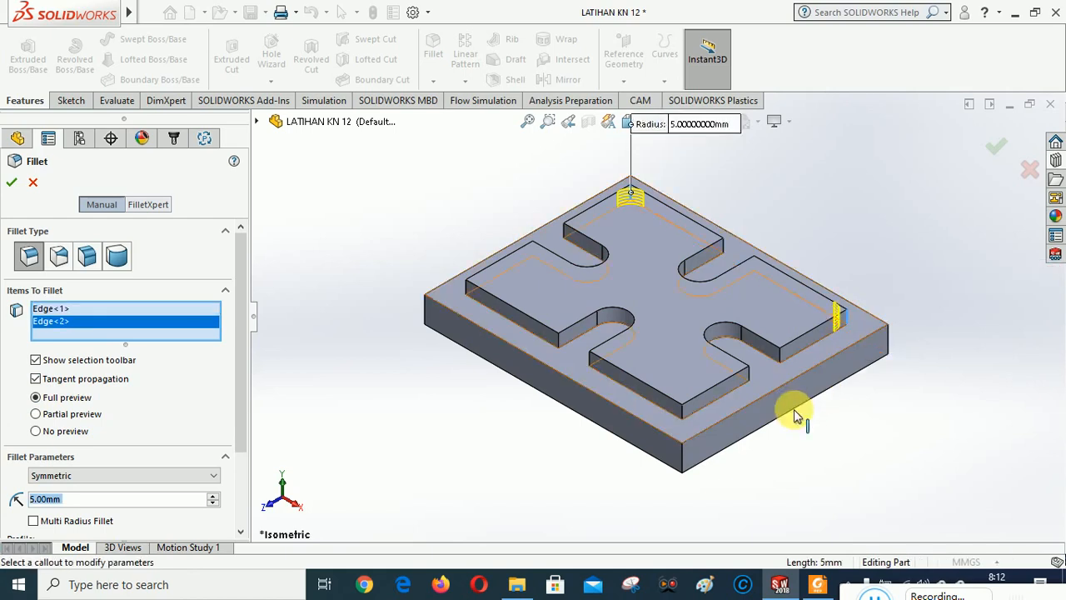
{"action": "left_click", "coordinate": [682, 411]}
{"action": "left_click", "coordinate": [466, 287]}
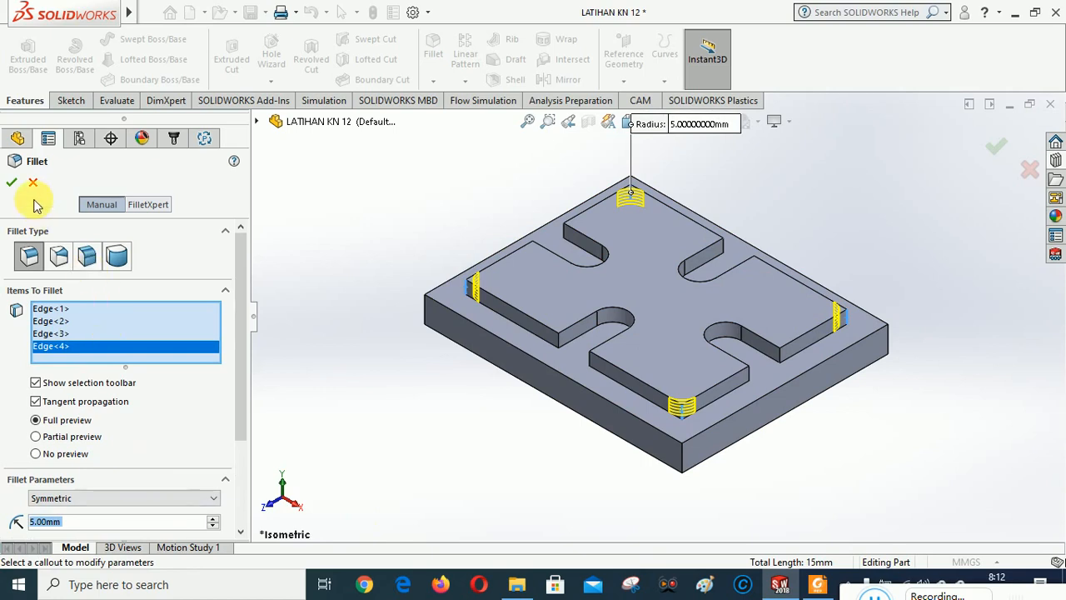
{"action": "left_click", "coordinate": [12, 182]}
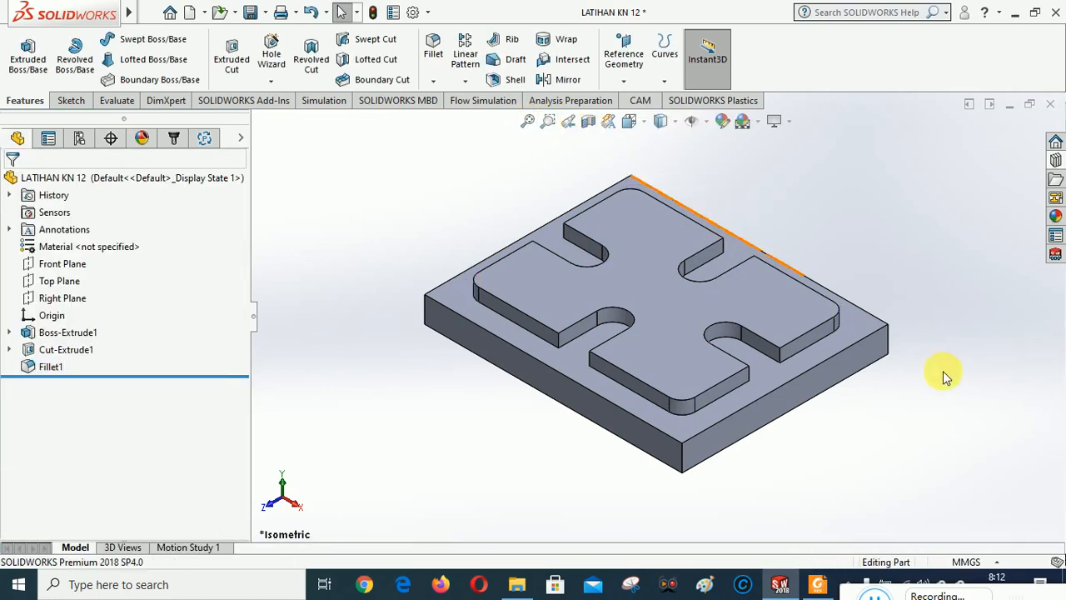
Step: Save the part
{"action": "left_click", "coordinate": [874, 595]}
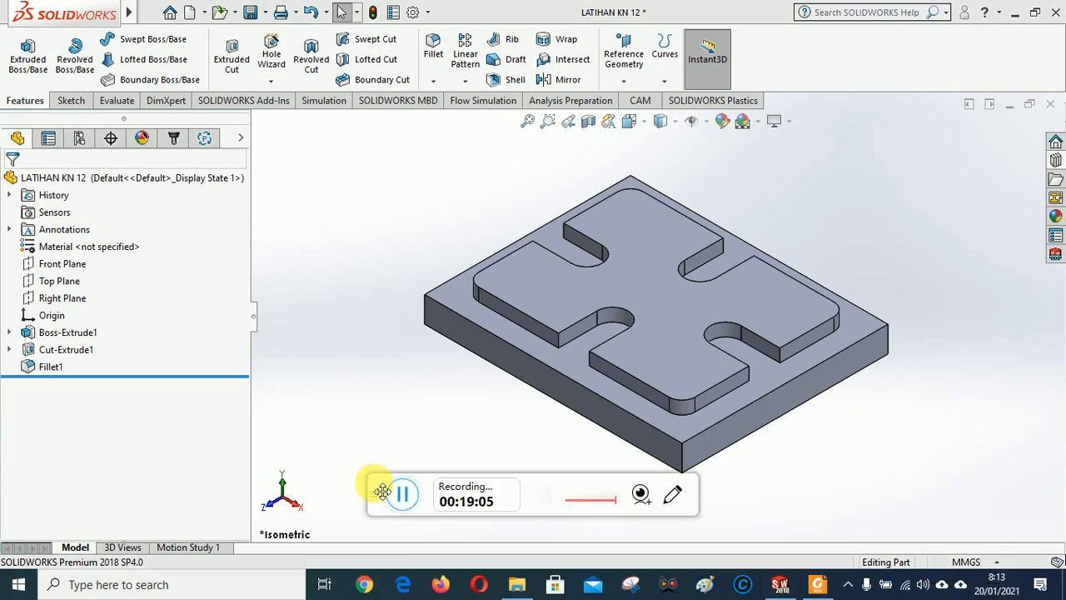
{"action": "left_click_drag", "start_coordinate": [383, 489], "coordinate": [868, 596]}
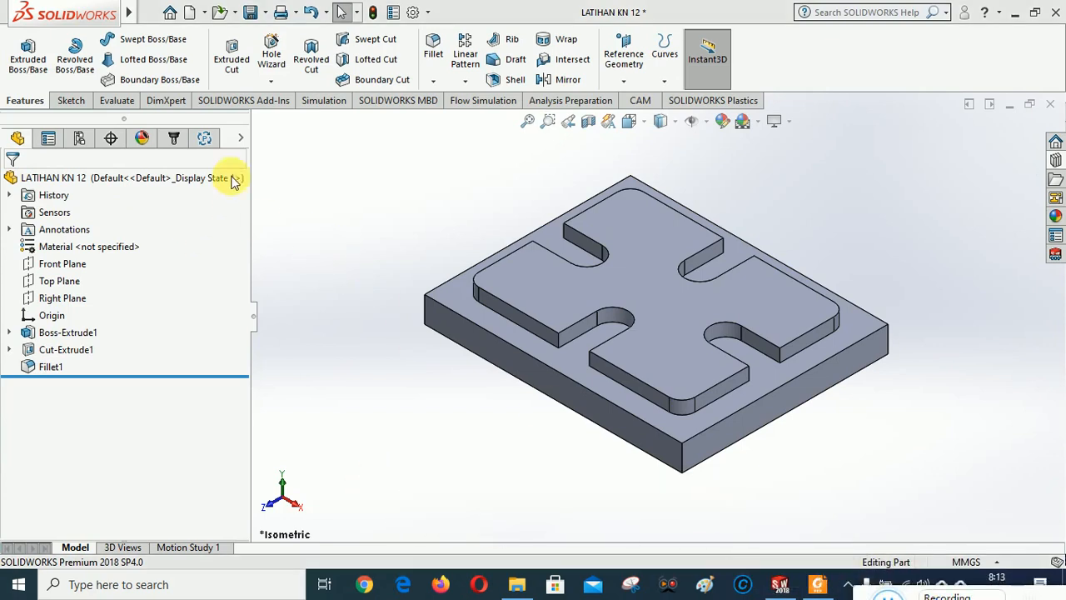
{"action": "left_click", "coordinate": [249, 11]}
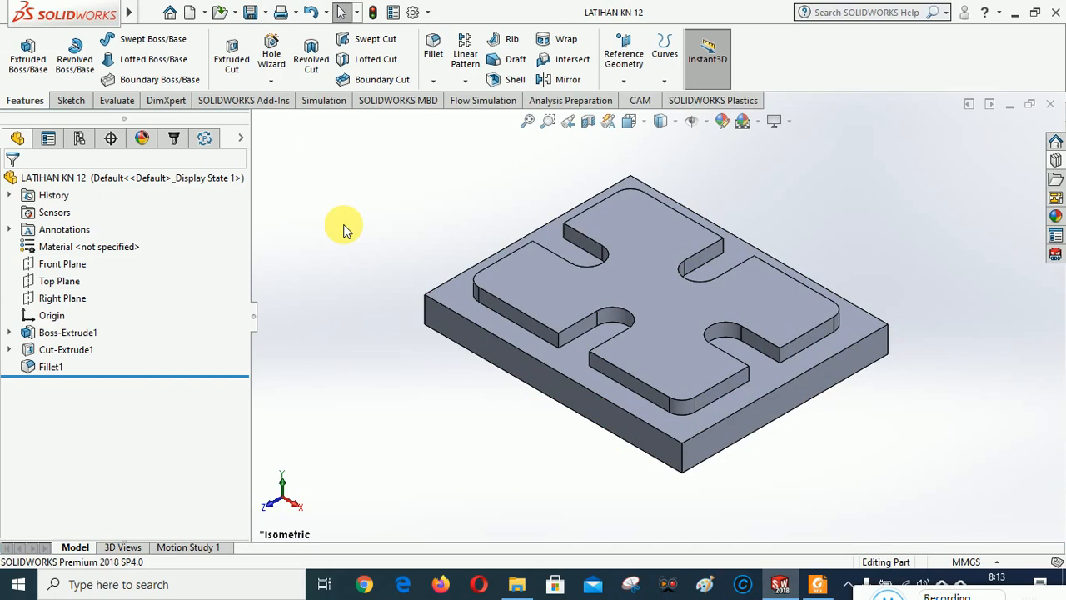
Step: Assign ASTM A36 Steel from the SOLIDWORKS Materials library to the part
{"action": "right_click", "coordinate": [62, 250]}
{"action": "left_click", "coordinate": [111, 247]}
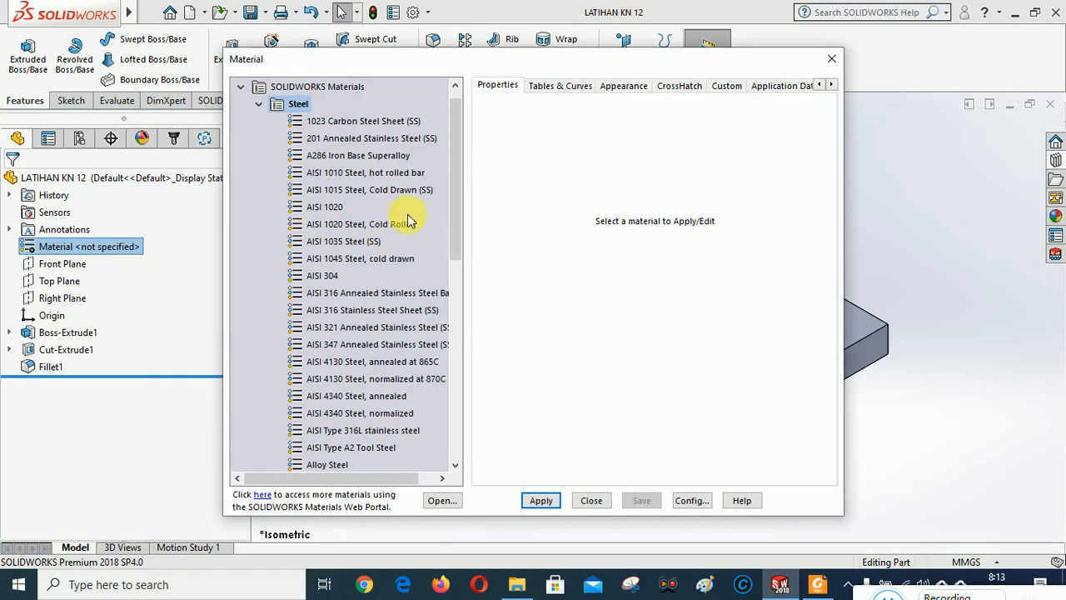
{"action": "left_click_drag", "start_coordinate": [456, 135], "coordinate": [433, 242]}
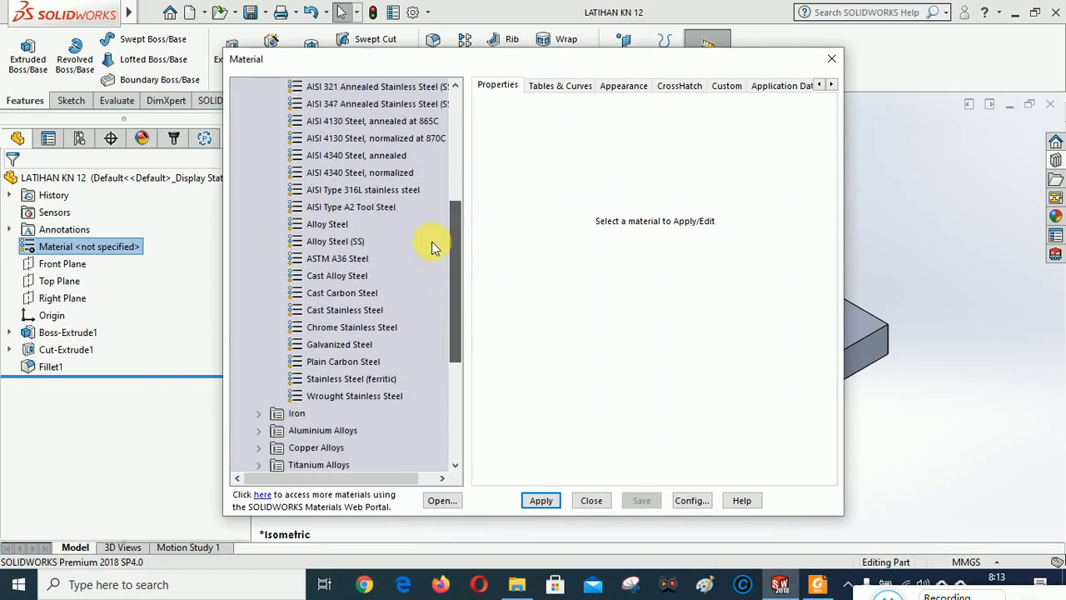
{"action": "left_click", "coordinate": [329, 259]}
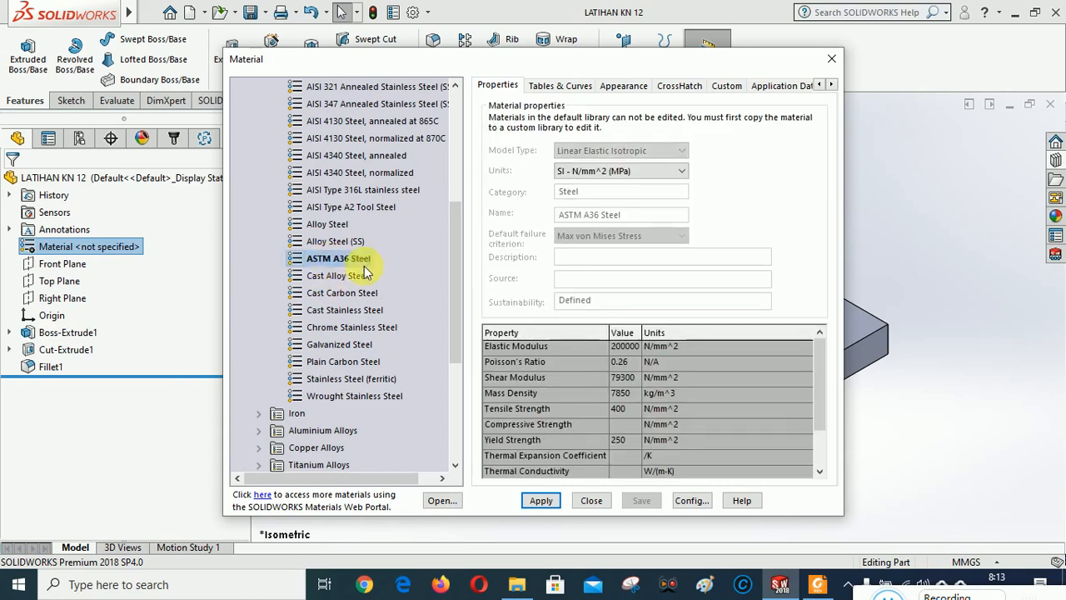
{"action": "left_click", "coordinate": [537, 500]}
{"action": "left_click", "coordinate": [591, 501]}
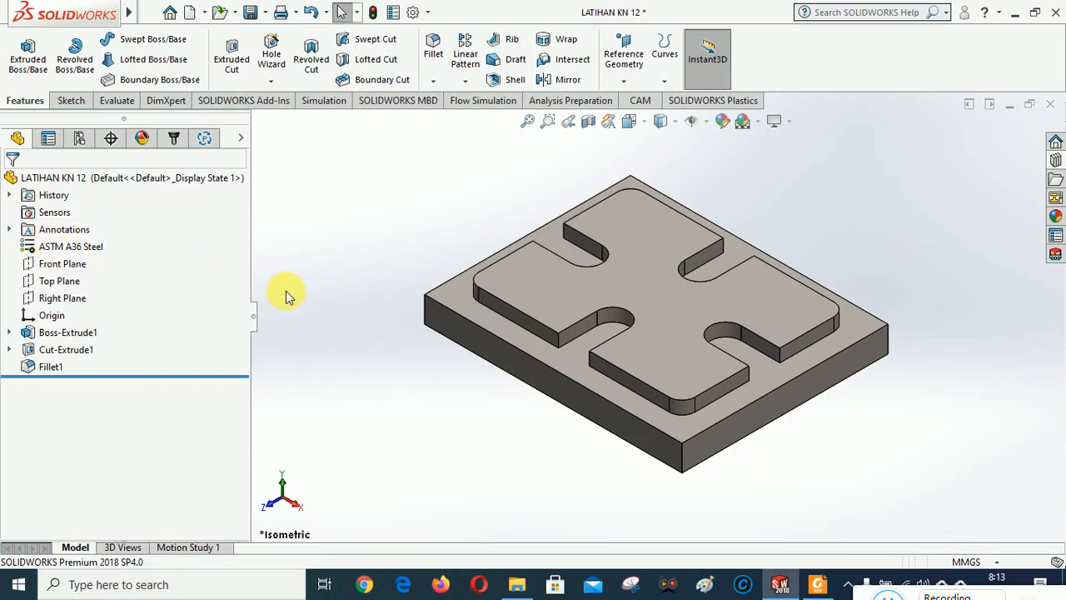
Step: Set the colour of the whole part's appearance to a basic blue and accept the change
{"action": "right_click", "coordinate": [61, 178]}
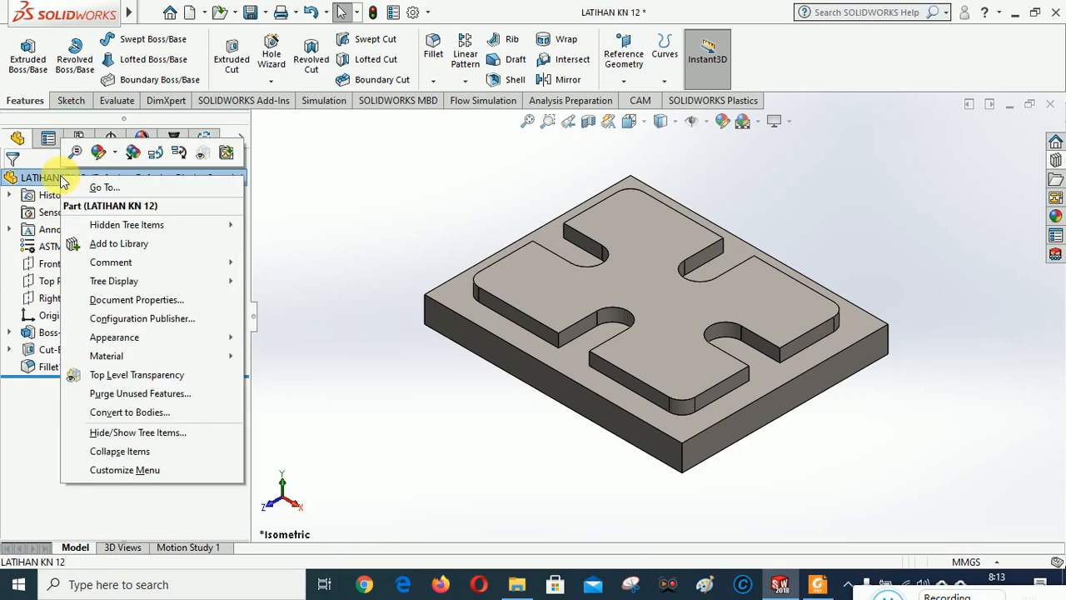
{"action": "mouse_move", "coordinate": [104, 337]}
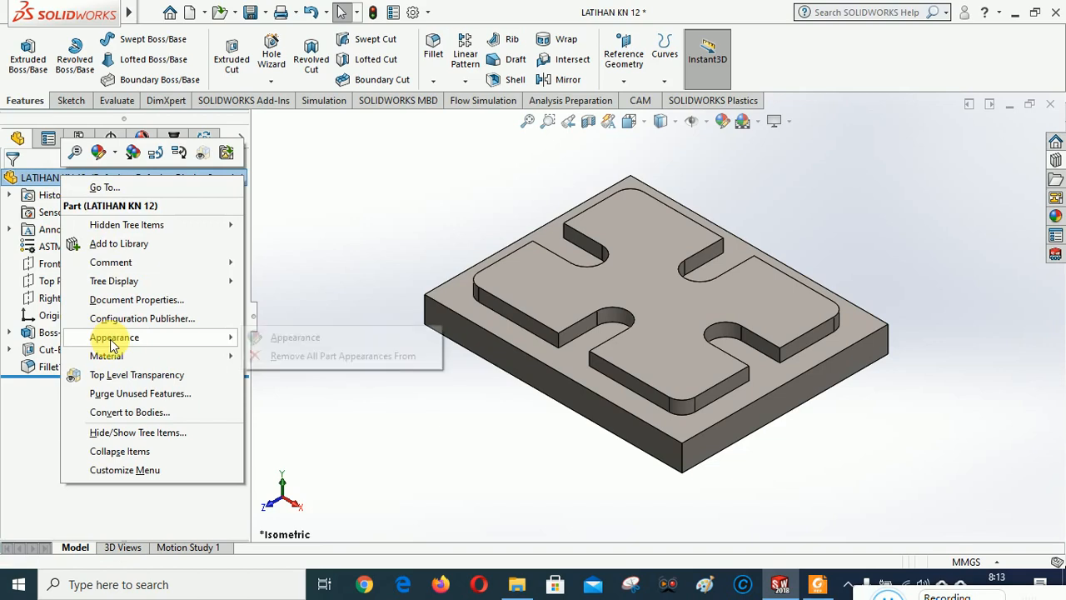
{"action": "left_click", "coordinate": [297, 338]}
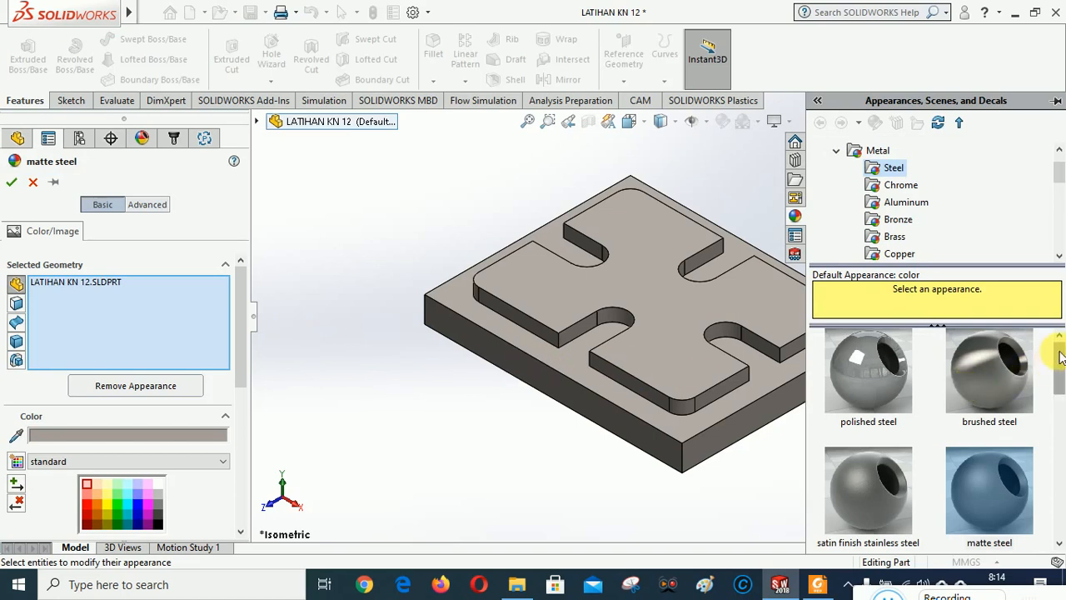
{"action": "mouse_move", "coordinate": [1060, 356]}
{"action": "left_mouse_down"}
{"action": "mouse_move", "coordinate": [1060, 502]}
{"action": "mouse_move", "coordinate": [1056, 340]}
{"action": "left_mouse_up"}
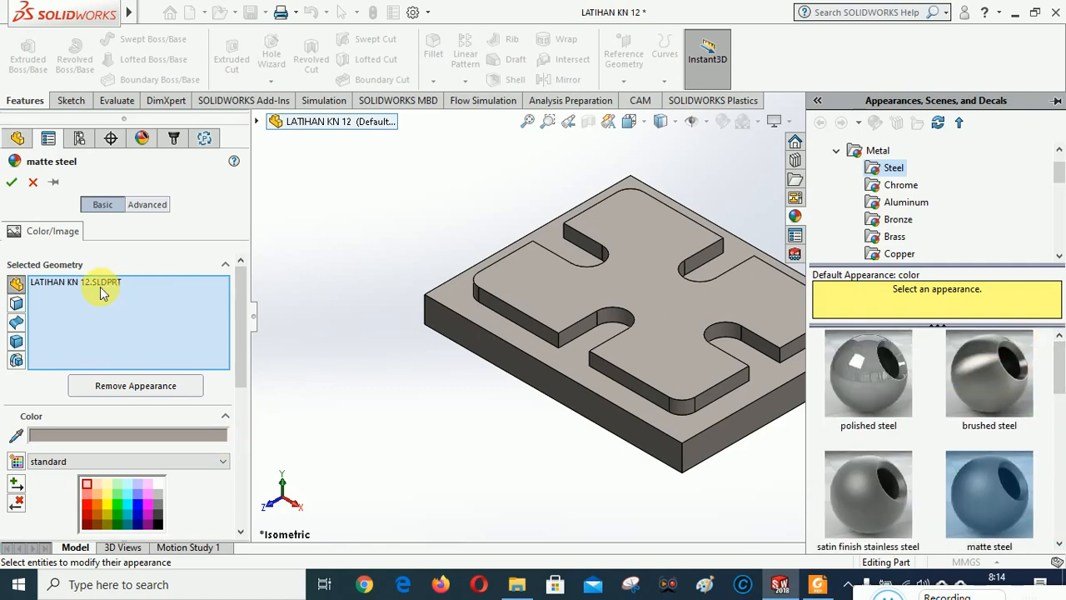
{"action": "left_click", "coordinate": [74, 433]}
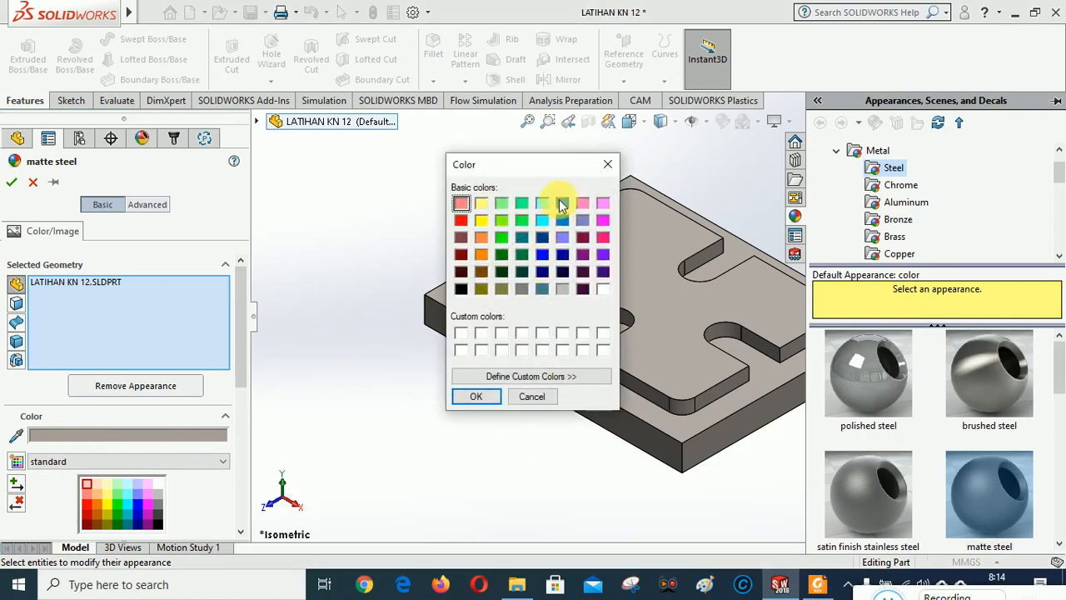
{"action": "left_click", "coordinate": [476, 397]}
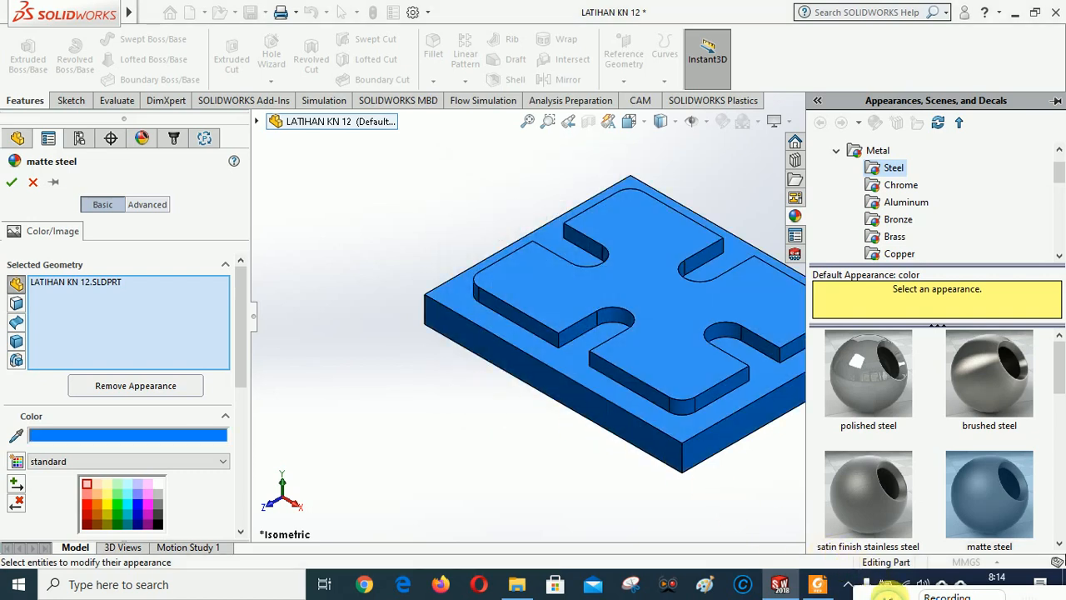
{"action": "left_click", "coordinate": [888, 597]}
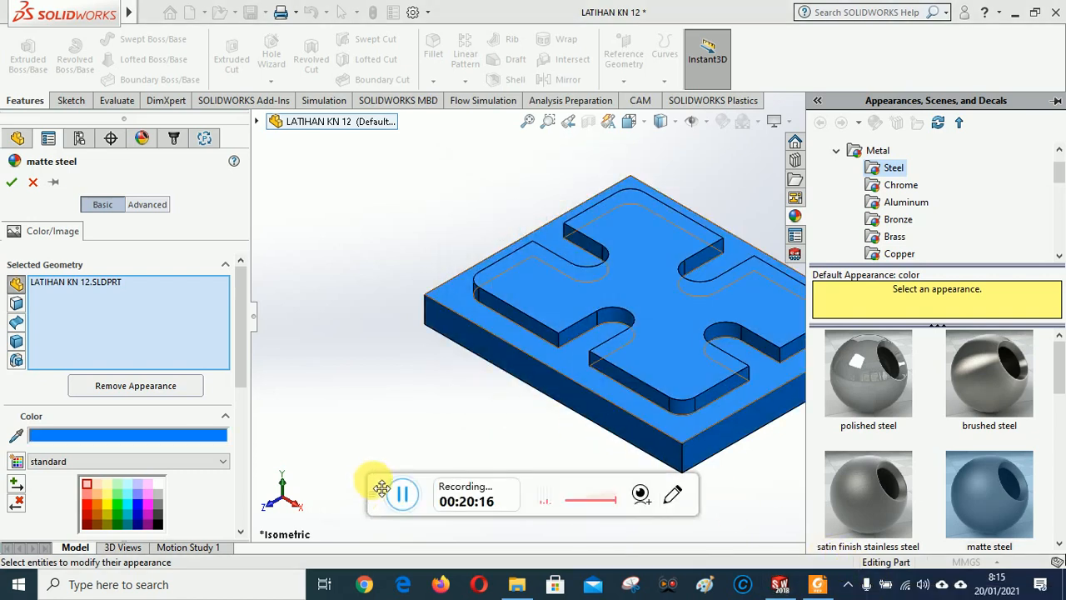
{"action": "left_click_drag", "start_coordinate": [382, 486], "coordinate": [849, 594]}
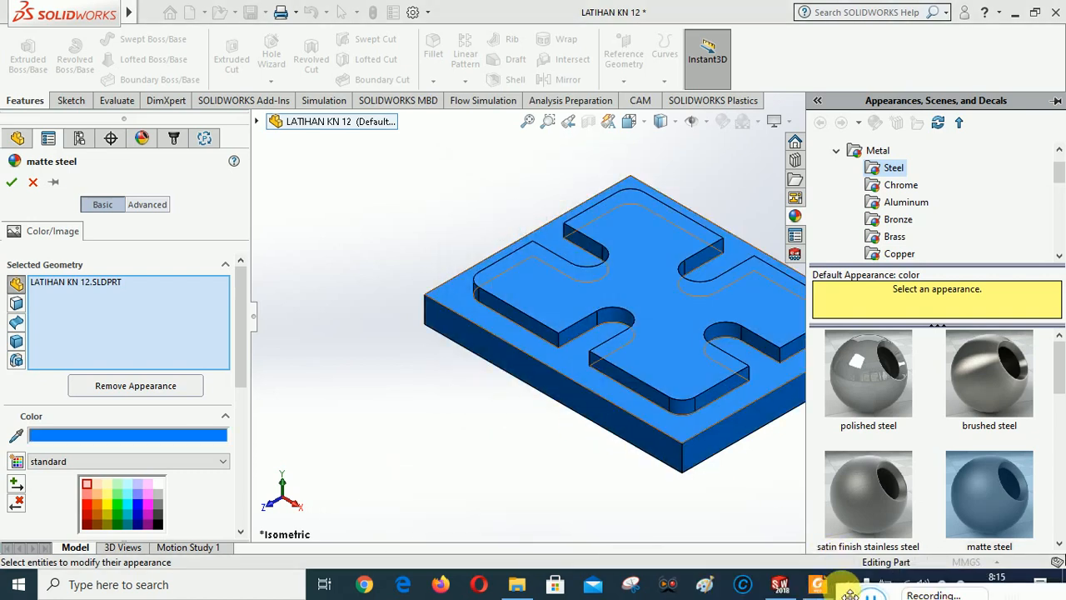
{"action": "left_click", "coordinate": [12, 181]}
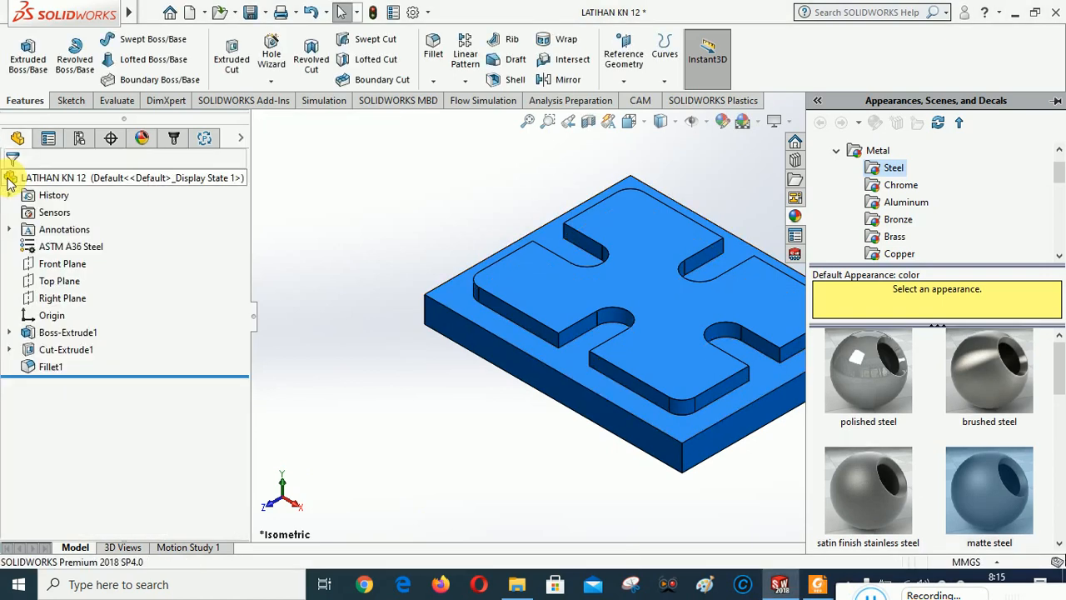
Step: Collapse the appearances library beside the model and save the part
{"action": "left_click", "coordinate": [819, 101]}
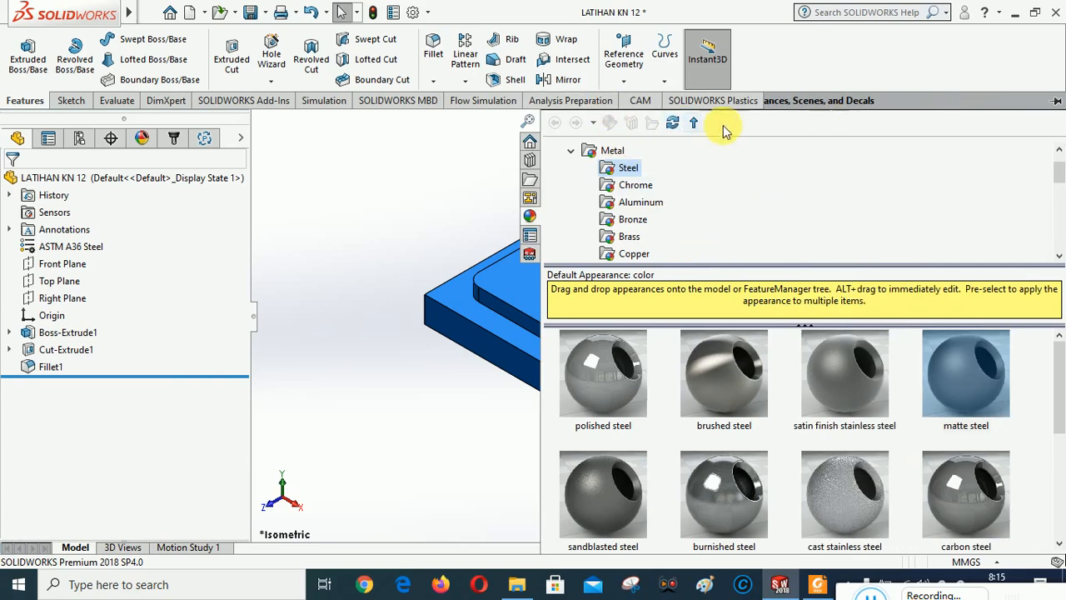
{"action": "left_click", "coordinate": [1056, 100]}
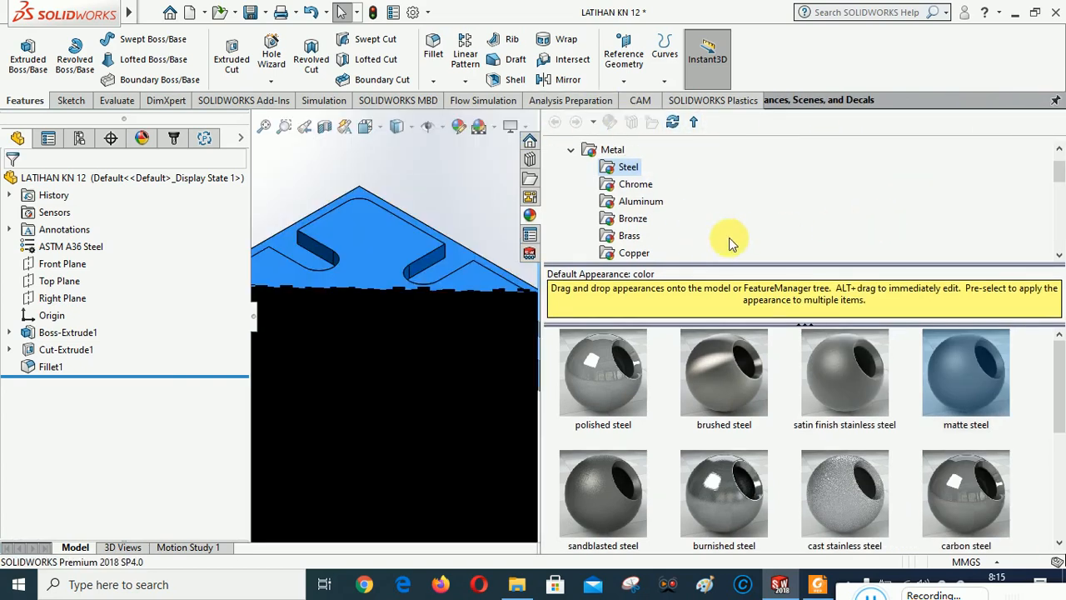
{"action": "left_click", "coordinate": [1056, 99]}
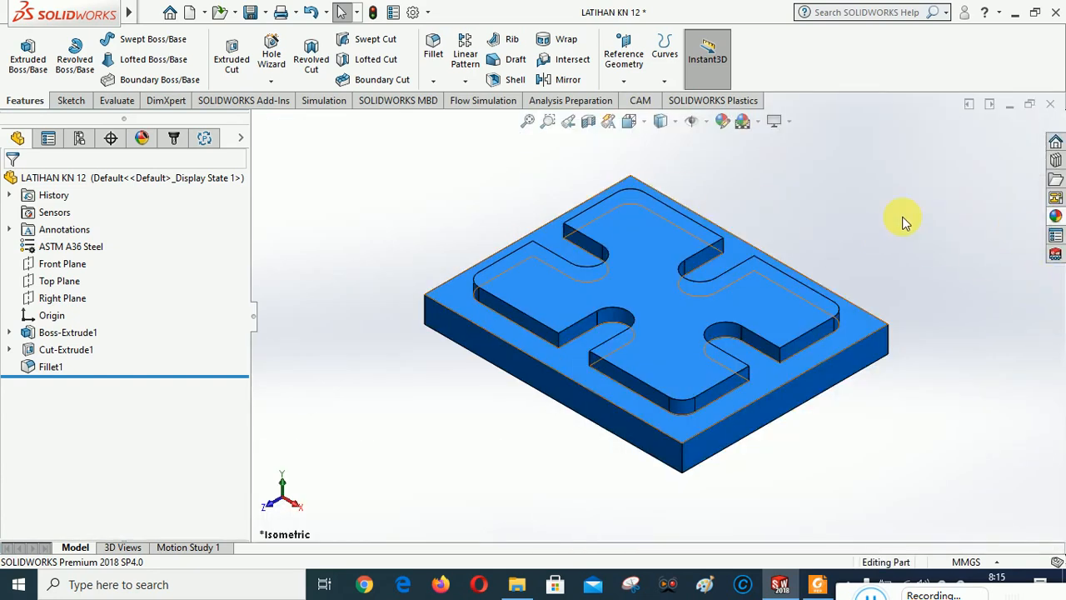
{"action": "left_click", "coordinate": [249, 11]}
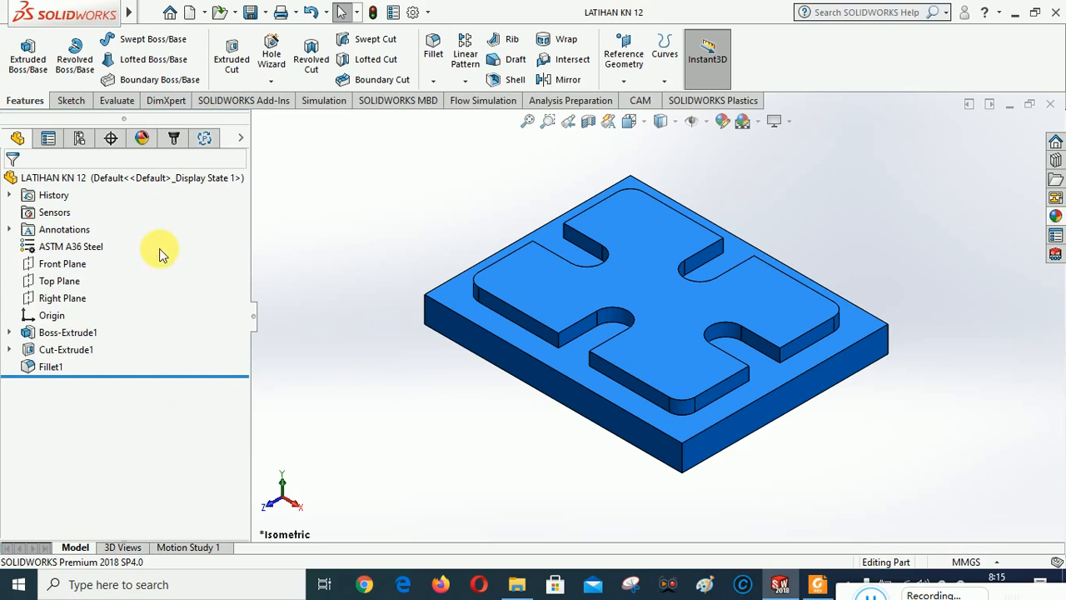
Step: Create a CAM milling job for the plate, with relative size box stock added to the sides and top-bottom
{"action": "left_click", "coordinate": [175, 136]}
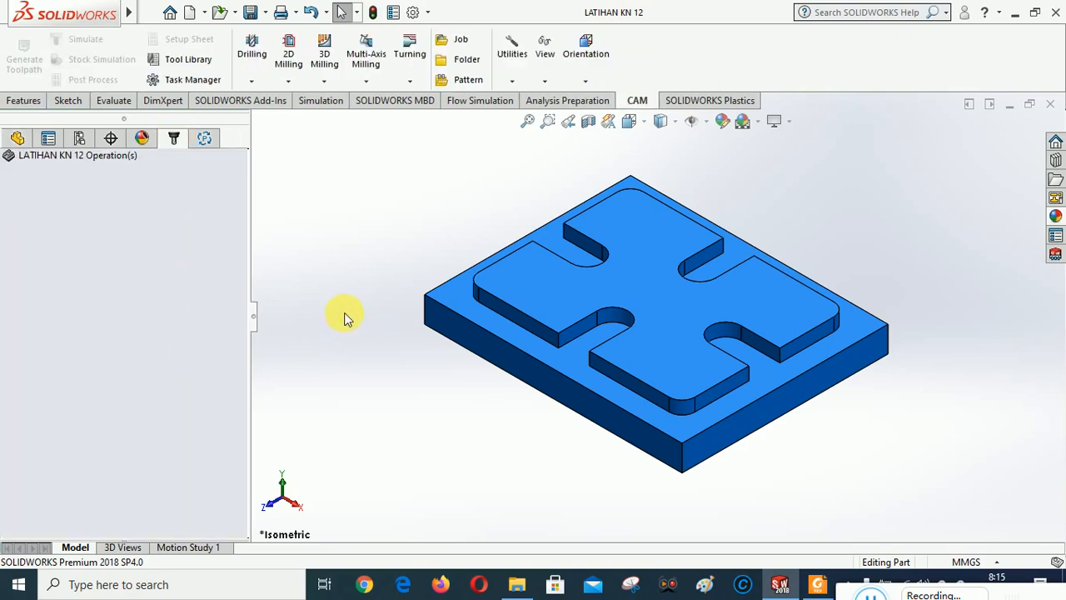
{"action": "left_click", "coordinate": [457, 37]}
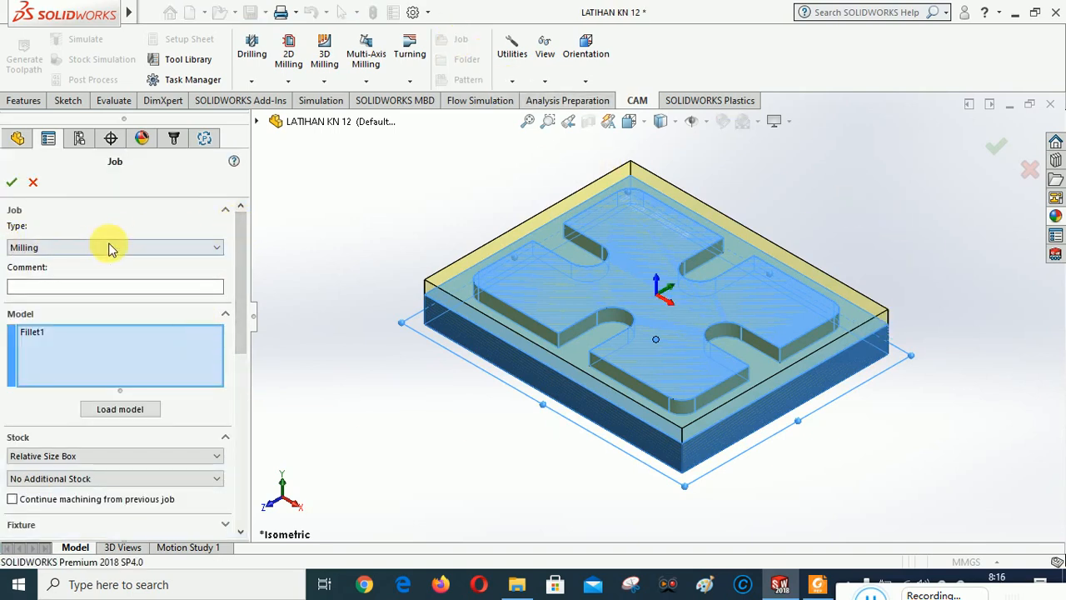
{"action": "left_click_drag", "start_coordinate": [238, 238], "coordinate": [238, 329]}
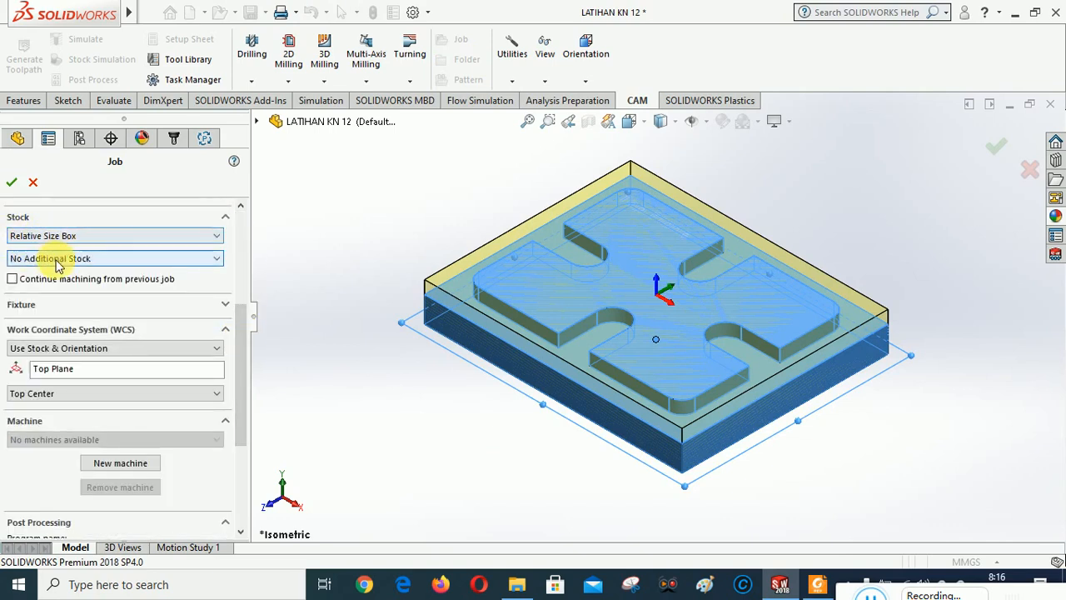
{"action": "left_click", "coordinate": [110, 261]}
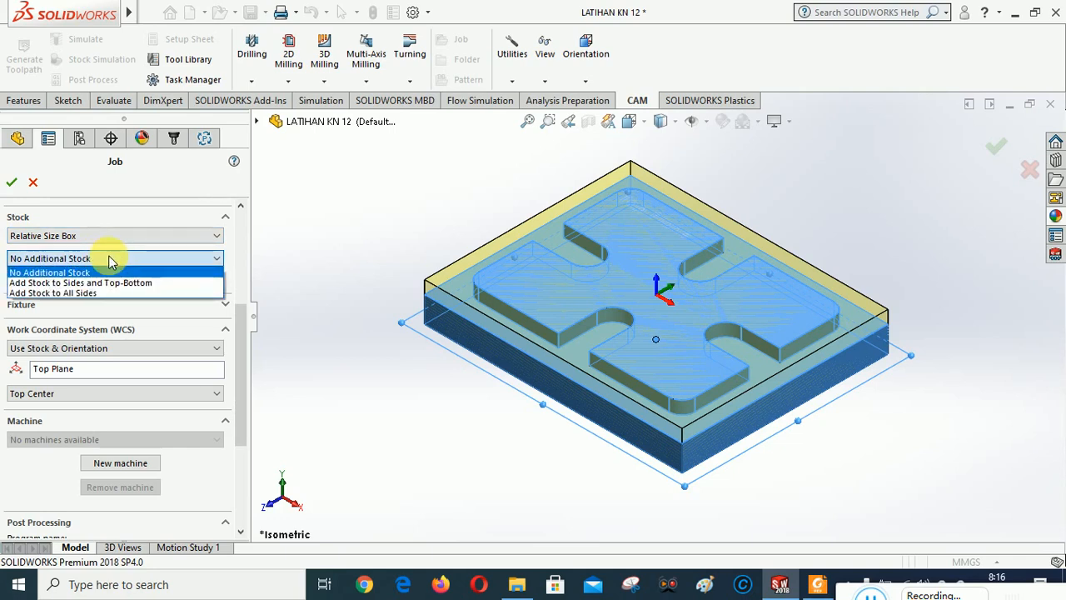
{"action": "left_click", "coordinate": [60, 283]}
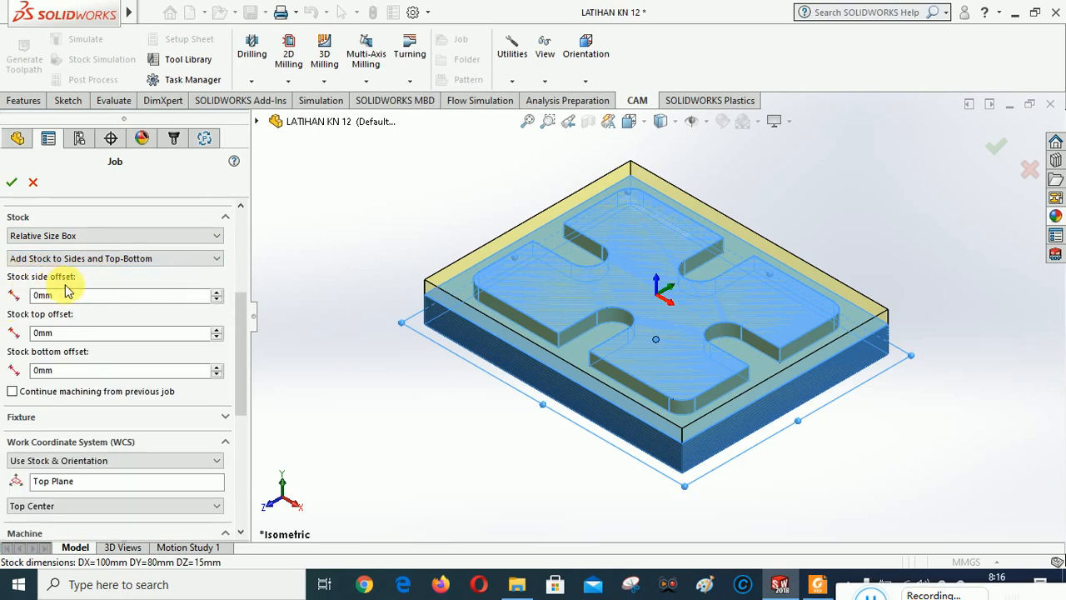
Step: Set the stock offsets to 2 mm on the sides, 2 mm on top and 5 mm on the bottom
{"action": "left_click", "coordinate": [217, 292]}
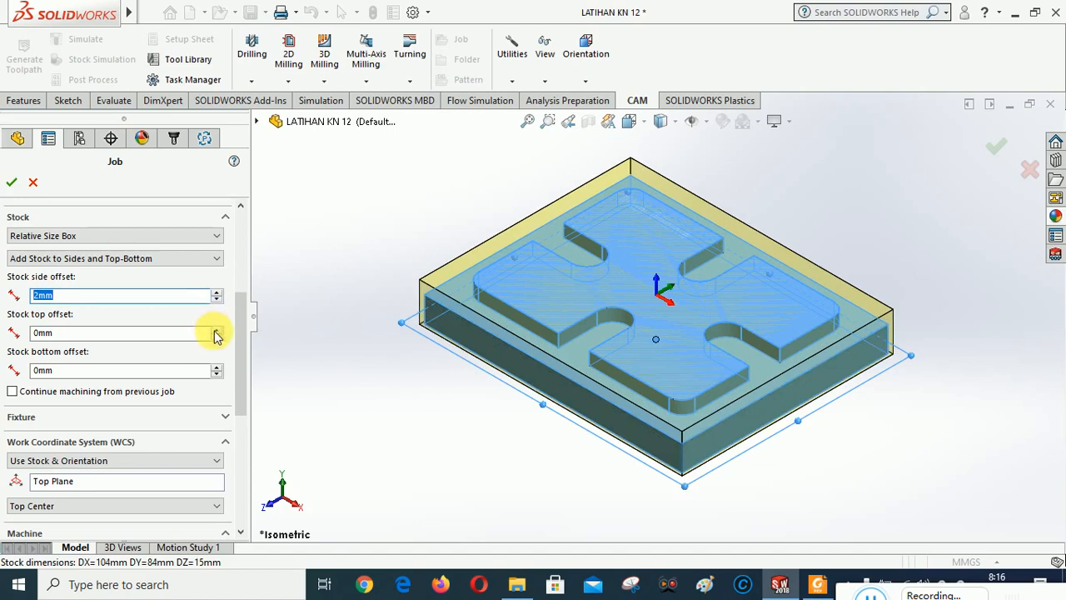
{"action": "left_click", "coordinate": [217, 330]}
{"action": "left_click", "coordinate": [217, 330]}
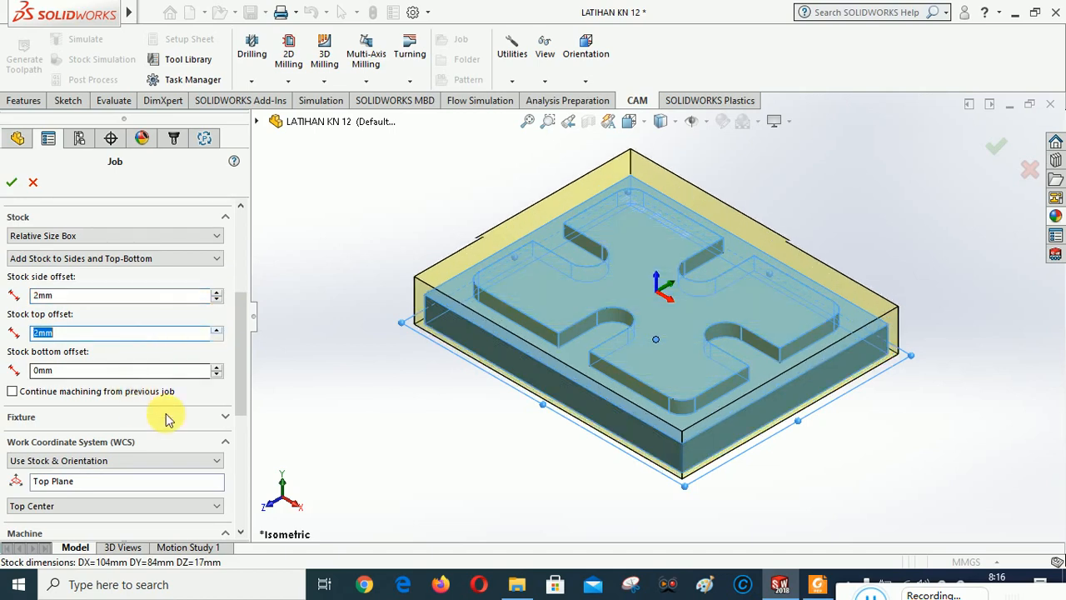
{"action": "left_click", "coordinate": [217, 376]}
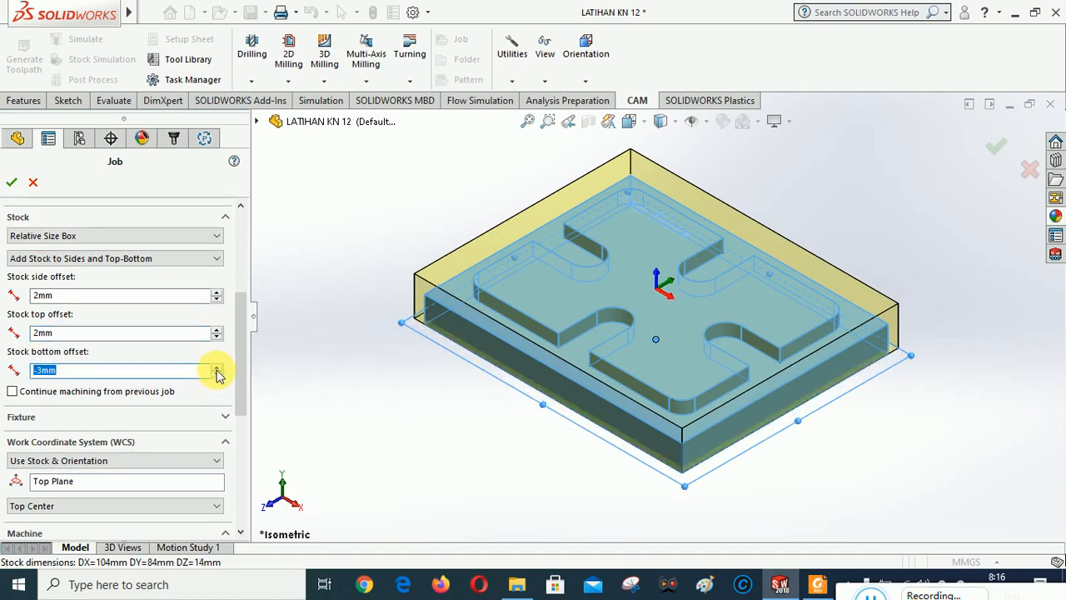
{"action": "left_click", "coordinate": [217, 370]}
{"action": "left_click", "coordinate": [217, 370]}
{"action": "left_click", "coordinate": [216, 366]}
{"action": "left_click", "coordinate": [216, 366]}
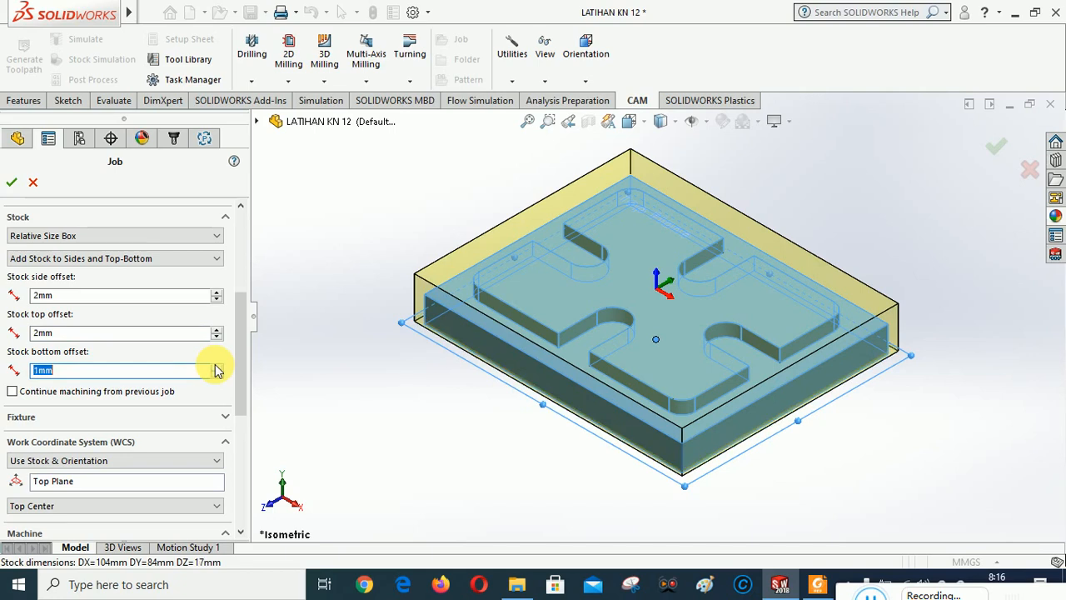
{"action": "left_click", "coordinate": [215, 367]}
{"action": "left_click", "coordinate": [215, 366]}
{"action": "left_click", "coordinate": [216, 366]}
{"action": "left_click", "coordinate": [216, 367]}
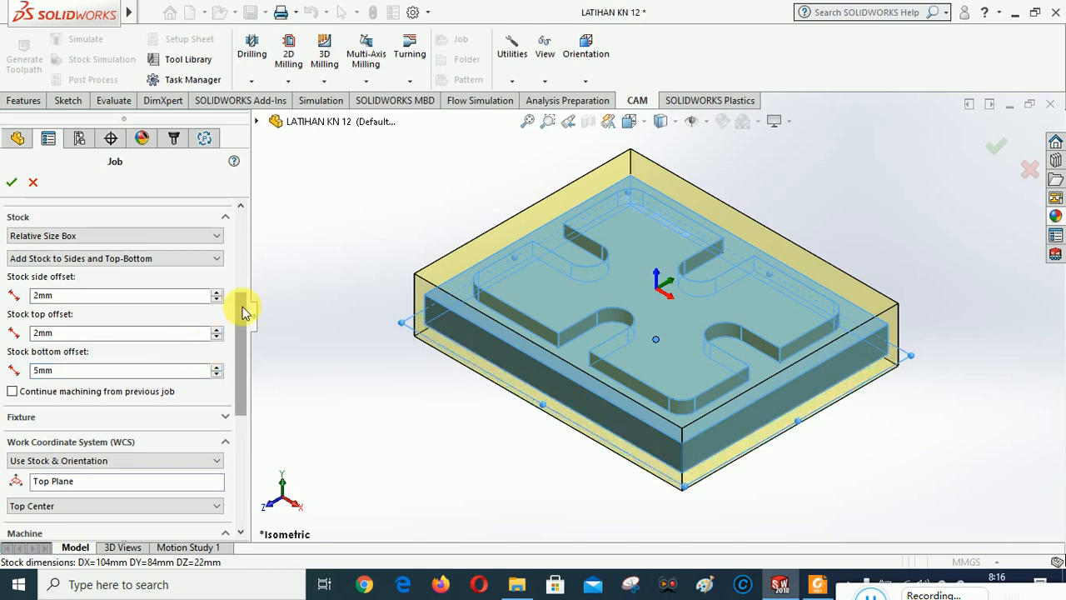
Step: Place the job's work coordinate system origin at Top Corner 1 of the stock
{"action": "left_click_drag", "start_coordinate": [242, 305], "coordinate": [235, 378]}
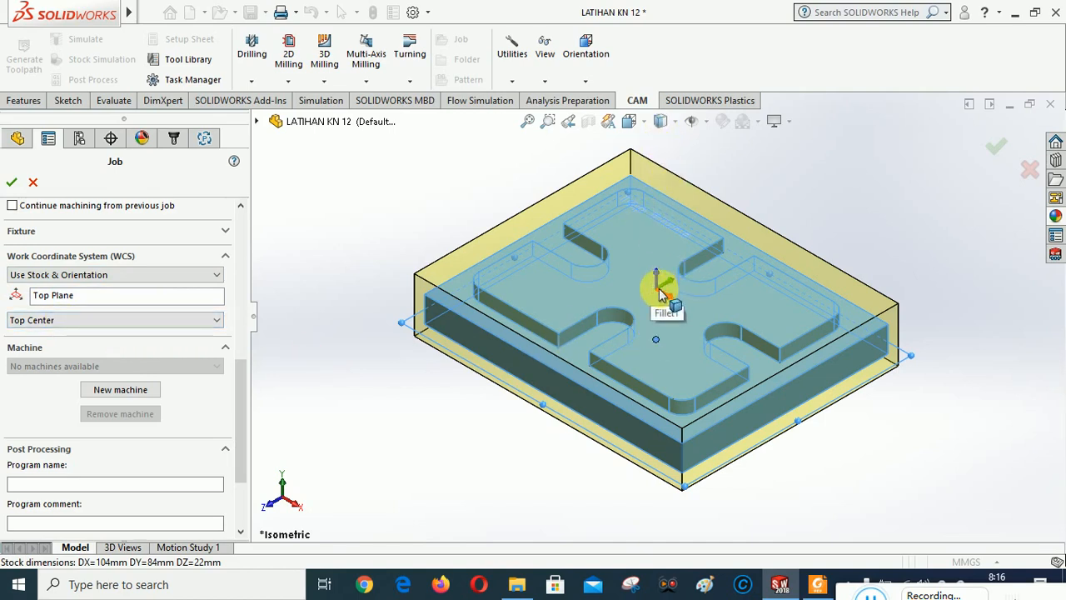
{"action": "left_click", "coordinate": [108, 321]}
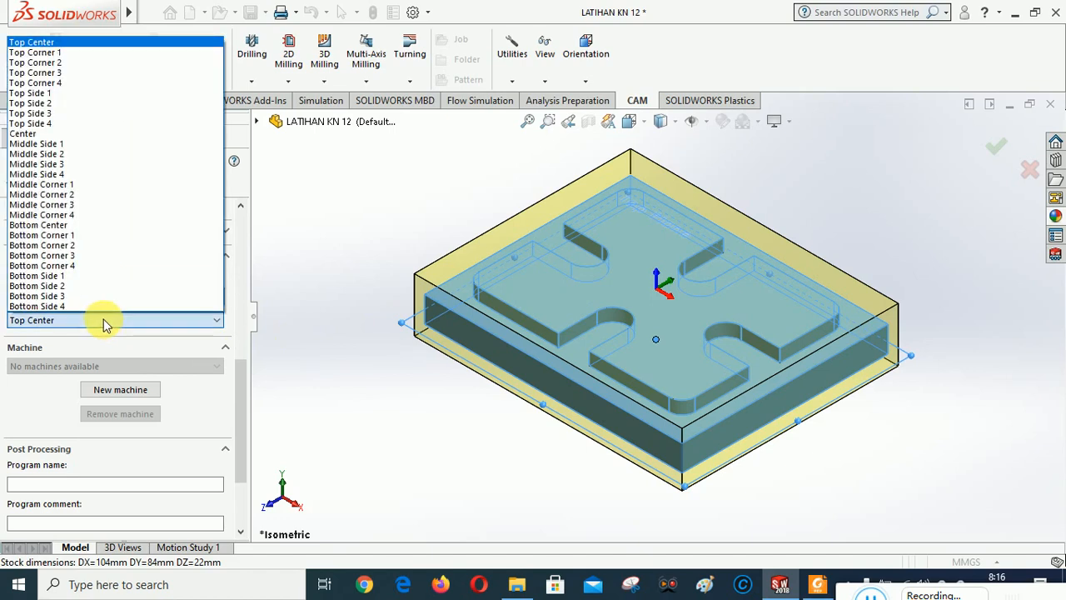
{"action": "left_click", "coordinate": [38, 52]}
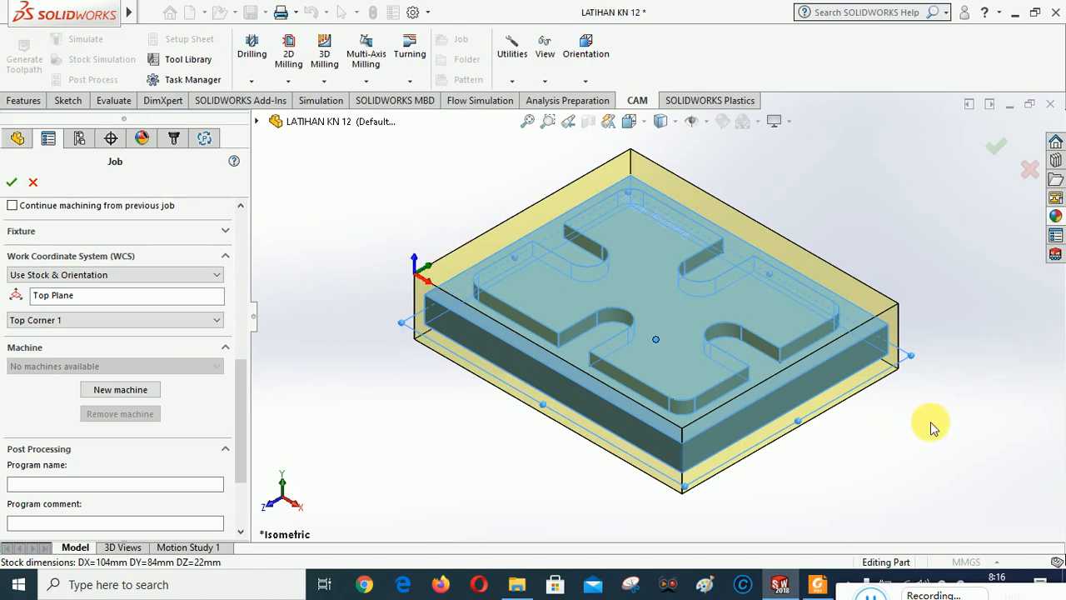
Step: Enter 1012 as the post-processing program name and accept the job
{"action": "left_click", "coordinate": [83, 484]}
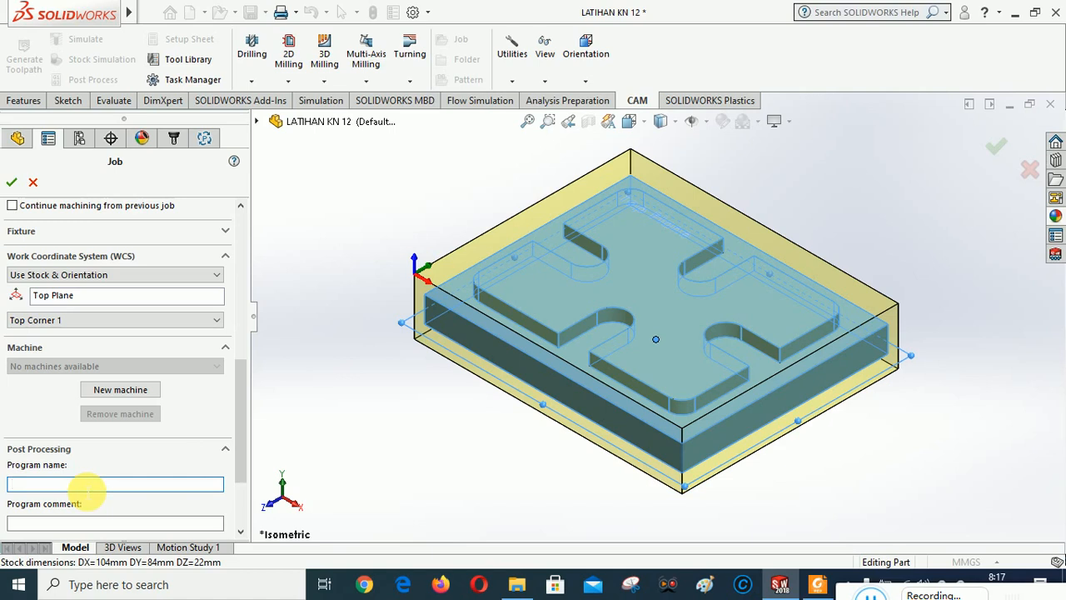
{"action": "type", "text": "1012"}
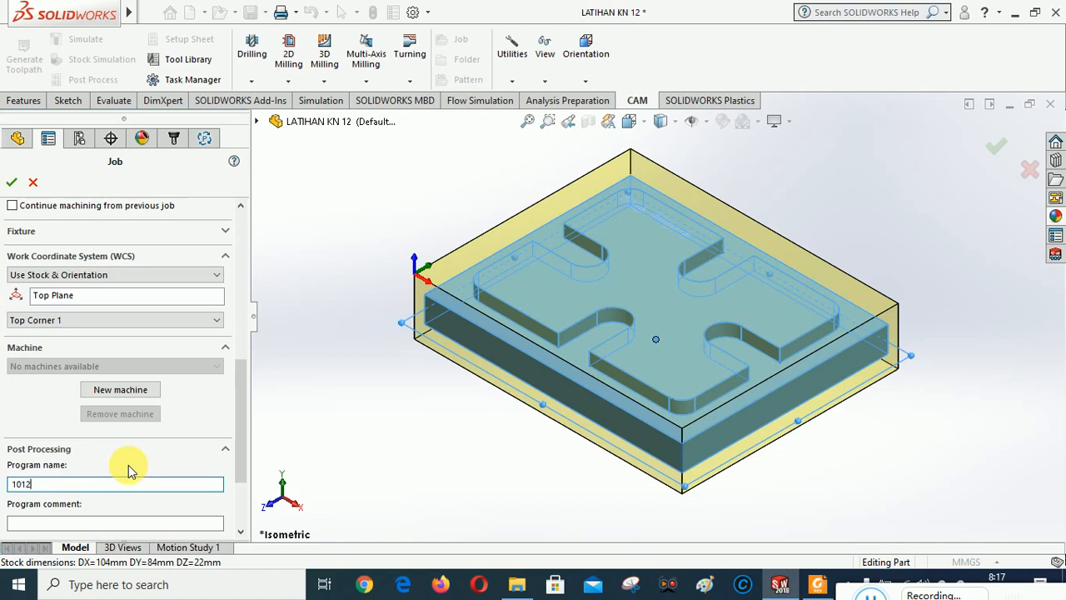
{"action": "left_click_drag", "start_coordinate": [240, 392], "coordinate": [299, 237]}
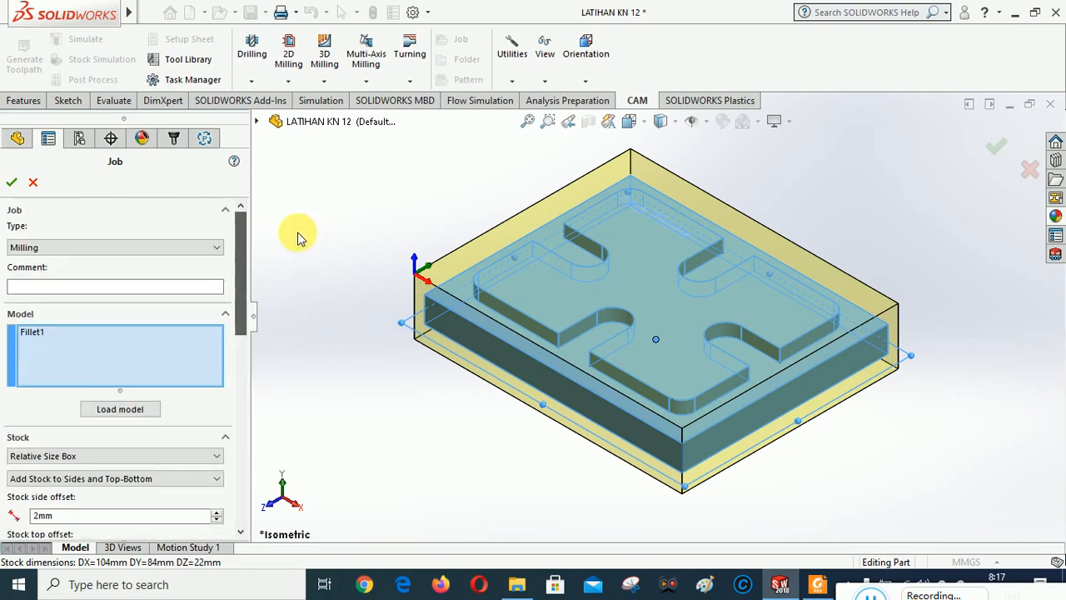
{"action": "left_click", "coordinate": [12, 182]}
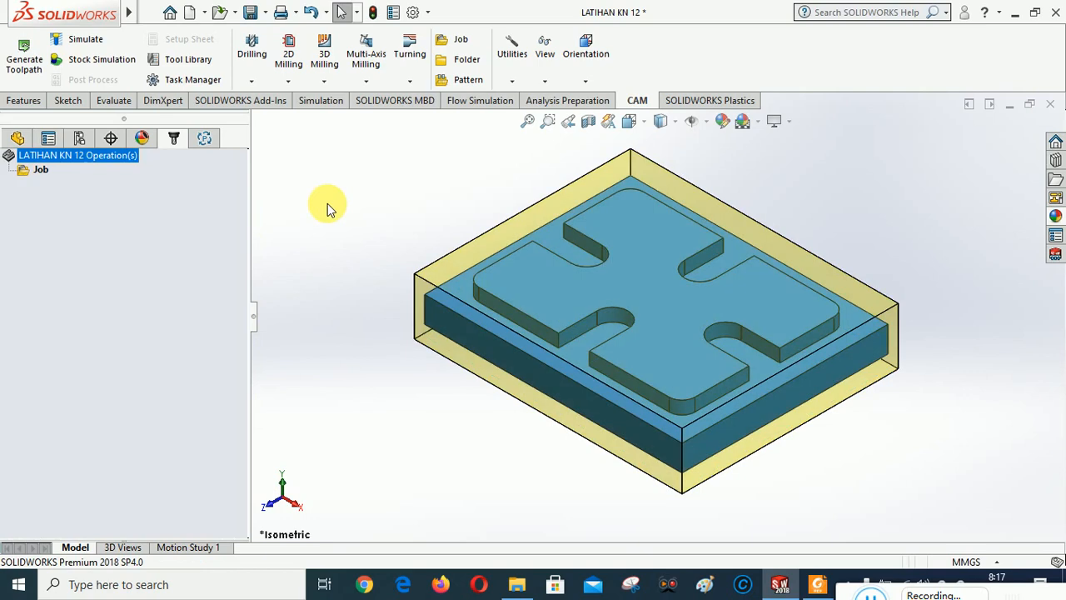
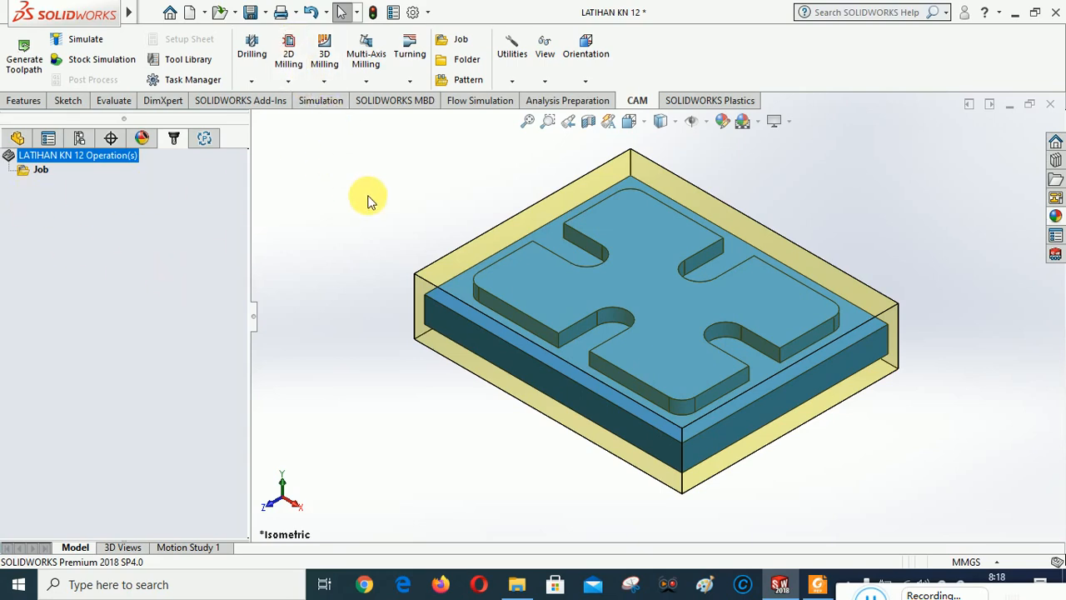
Step: Rename the CAM job as Job (2D Milling)
{"action": "left_click", "coordinate": [42, 170]}
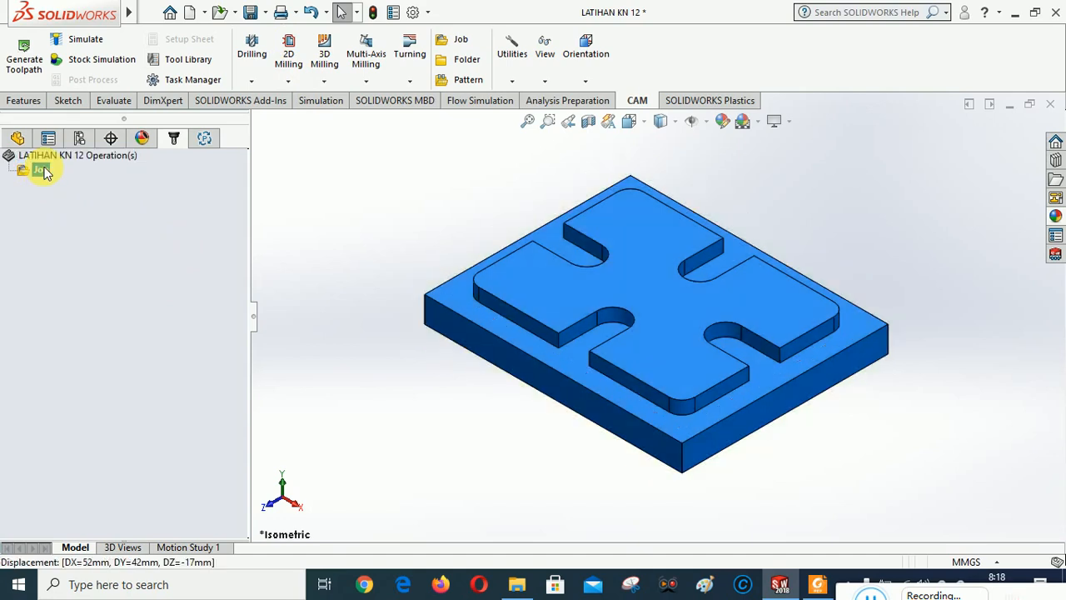
{"action": "right_click", "coordinate": [43, 170]}
{"action": "left_click", "coordinate": [83, 405]}
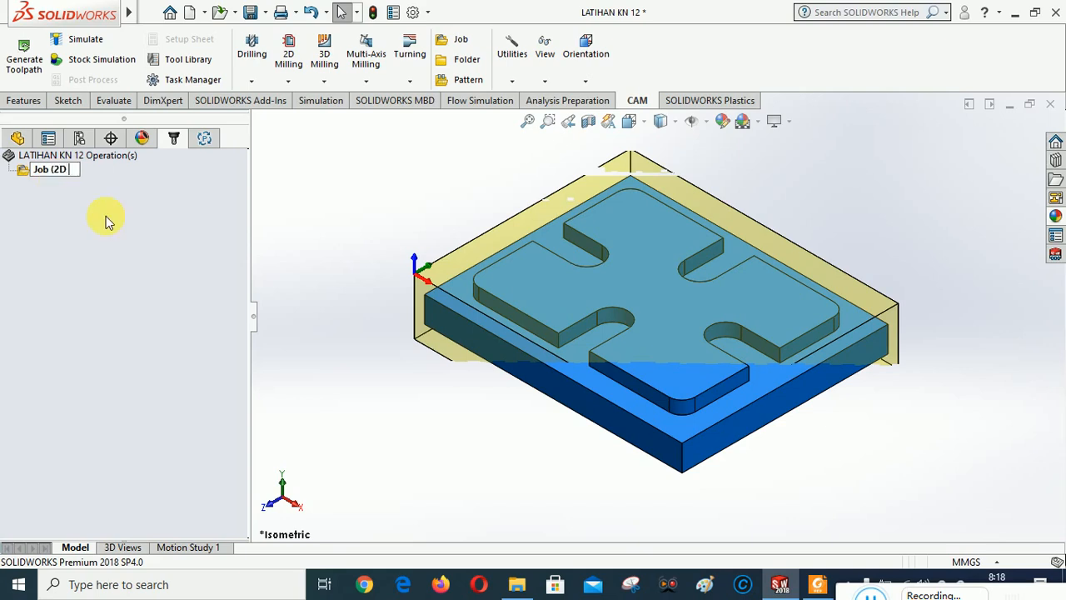
{"action": "type", "text": "Job (2D Milling"}
{"action": "key", "text": "Return"}
{"action": "left_click", "coordinate": [119, 261]}
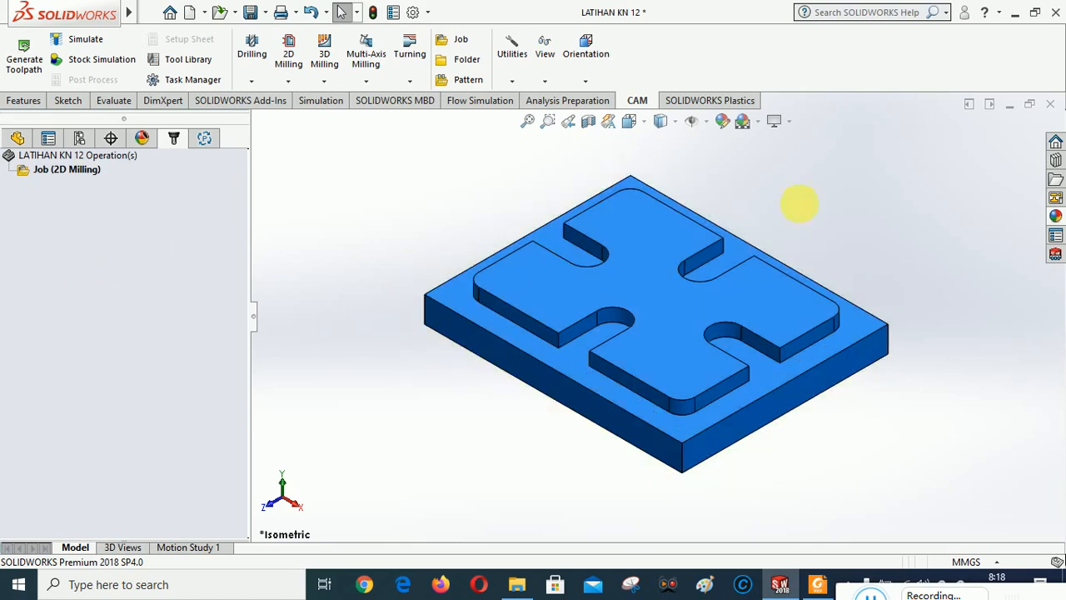
Step: Insert a 2D milling Face operation and check the assignment PDF for the required tool diameter, spindle speed and feed
{"action": "left_click", "coordinate": [289, 81]}
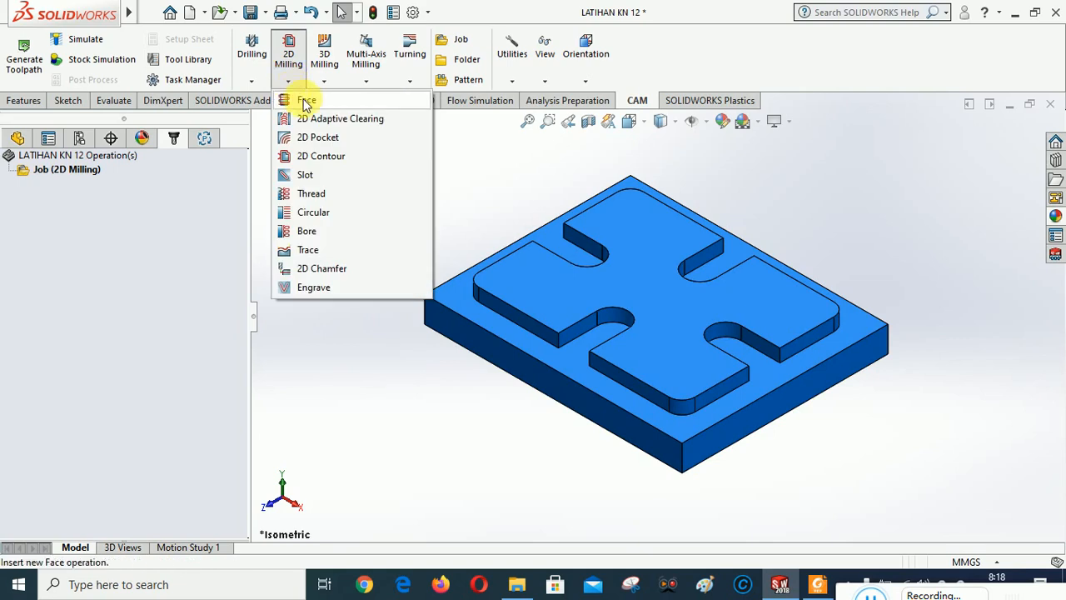
{"action": "left_click", "coordinate": [308, 100]}
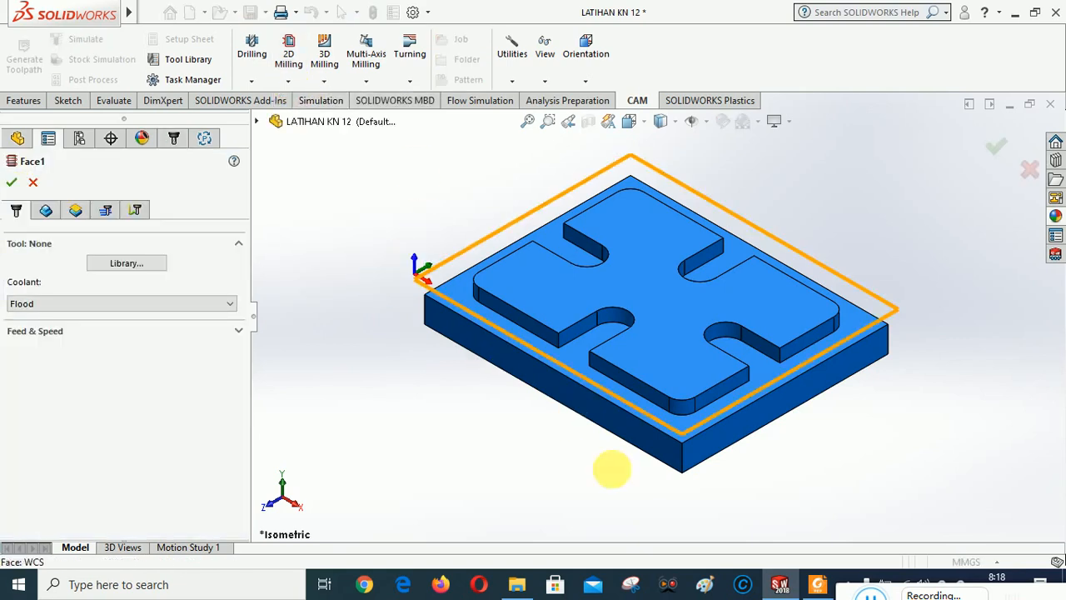
{"action": "left_click", "coordinate": [815, 584]}
{"action": "scroll", "coordinate": [730, 394], "scroll_direction": "up", "scroll_amount": 8}
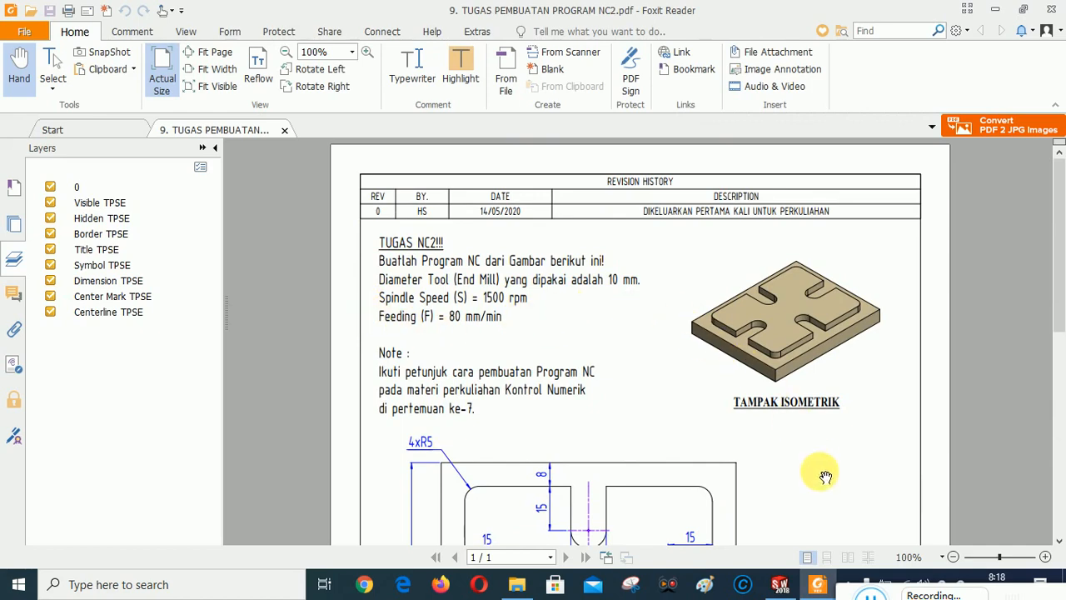
{"action": "left_click", "coordinate": [780, 583]}
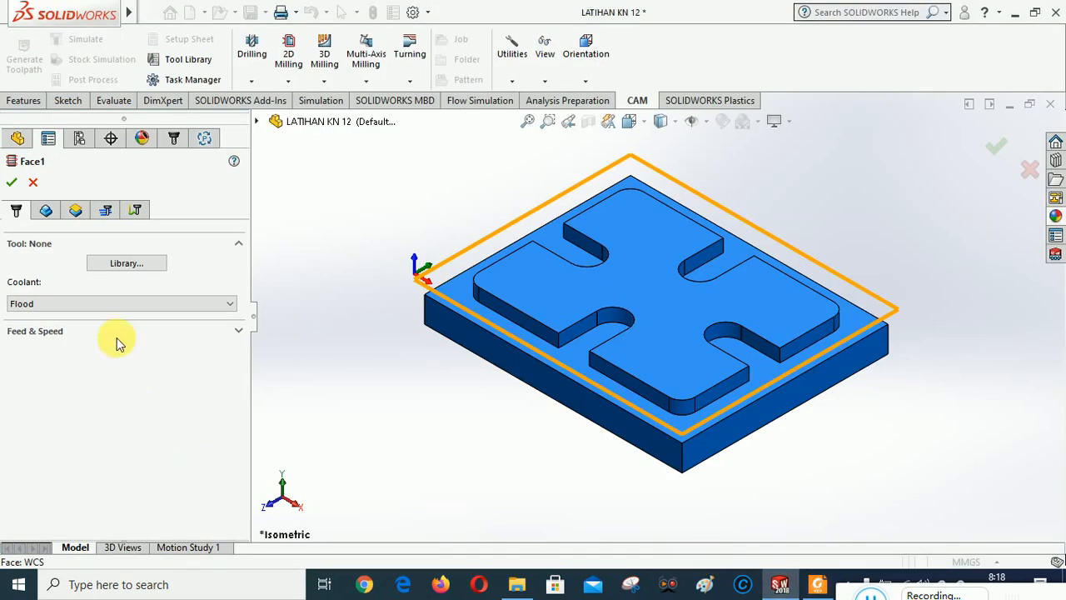
Step: Assign the #3 Ø10 mm flat mill from the Tutorial sample library to the Face operation
{"action": "left_click", "coordinate": [123, 265]}
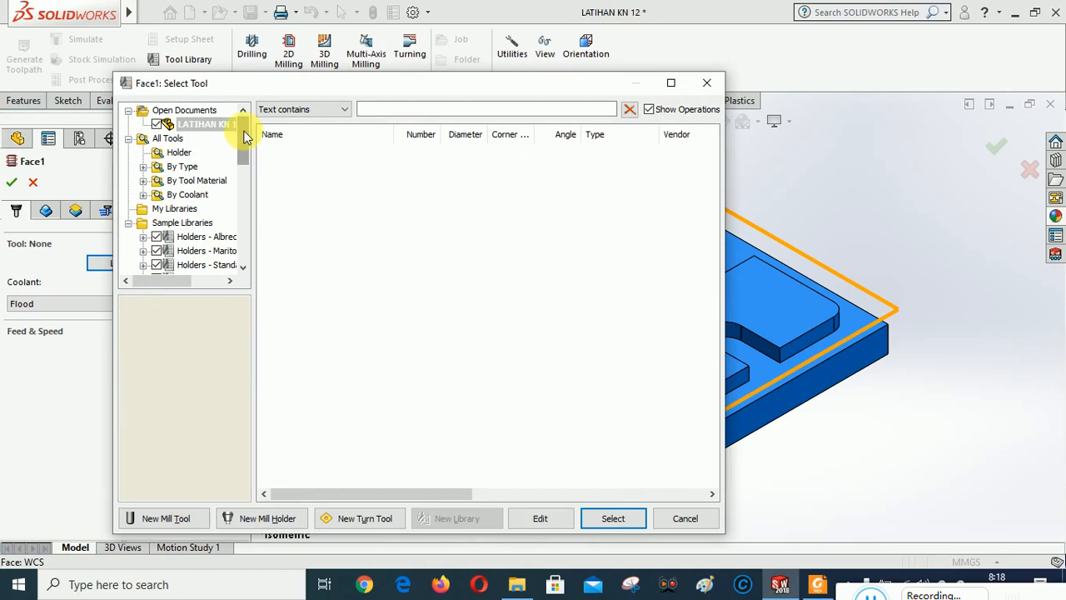
{"action": "left_click_drag", "start_coordinate": [245, 138], "coordinate": [249, 236]}
{"action": "left_click", "coordinate": [193, 265]}
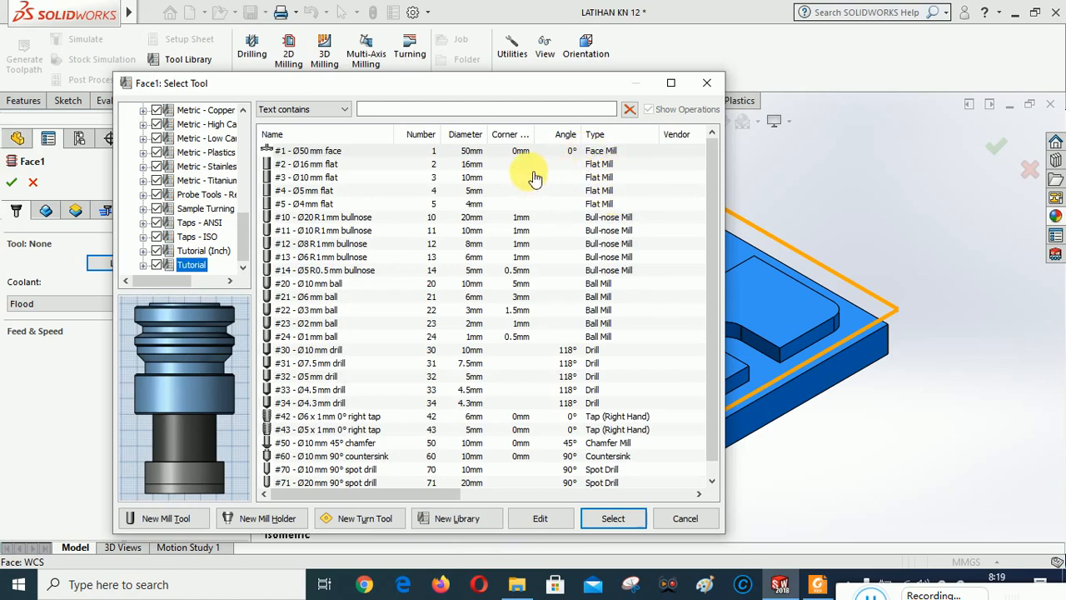
{"action": "left_click", "coordinate": [312, 177]}
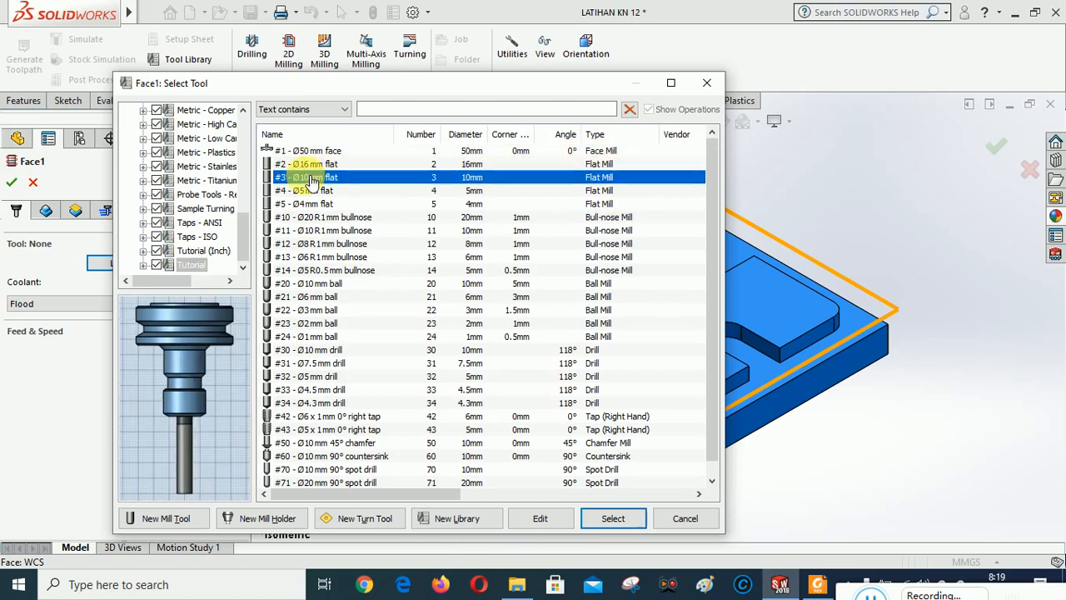
{"action": "left_click", "coordinate": [624, 518]}
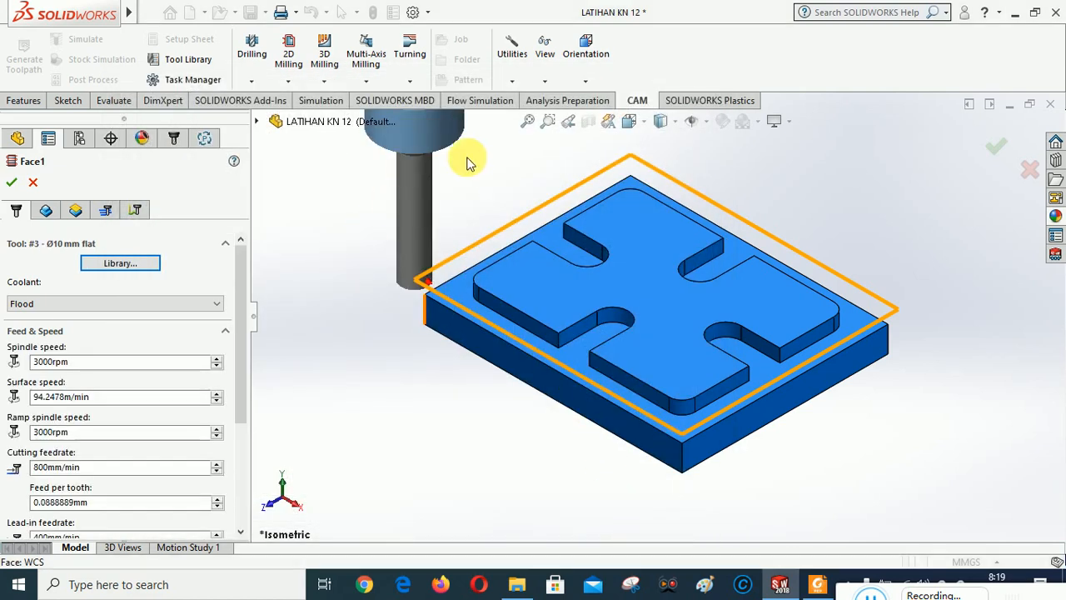
Step: Edit the #3 Ø10 mm flat mill's cutter, setting the flute length to 25 mm and the shoulder length to 30 mm
{"action": "left_click", "coordinate": [119, 263]}
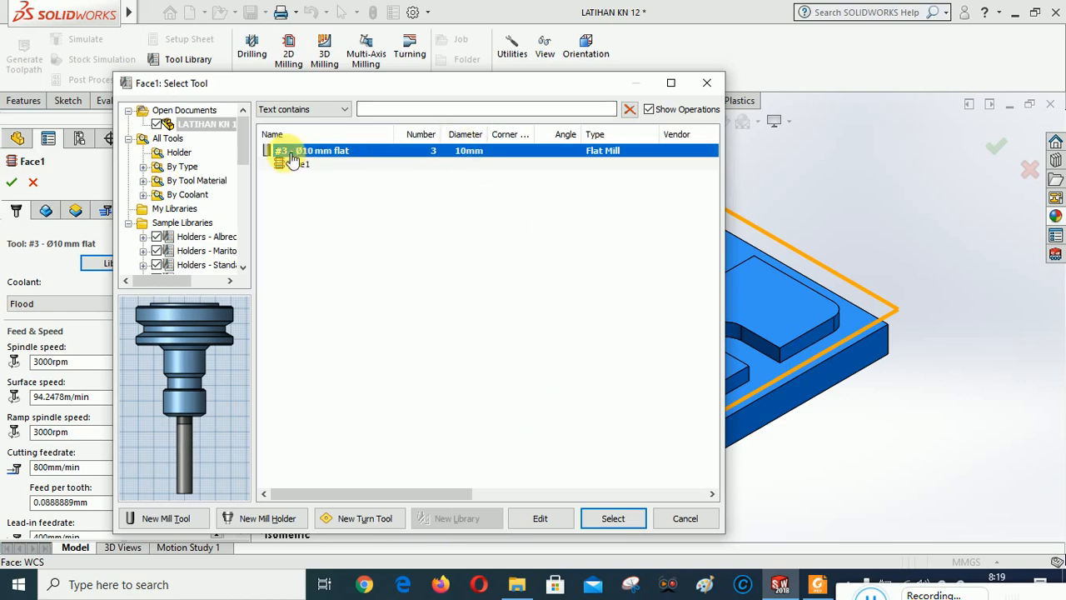
{"action": "left_click", "coordinate": [541, 521]}
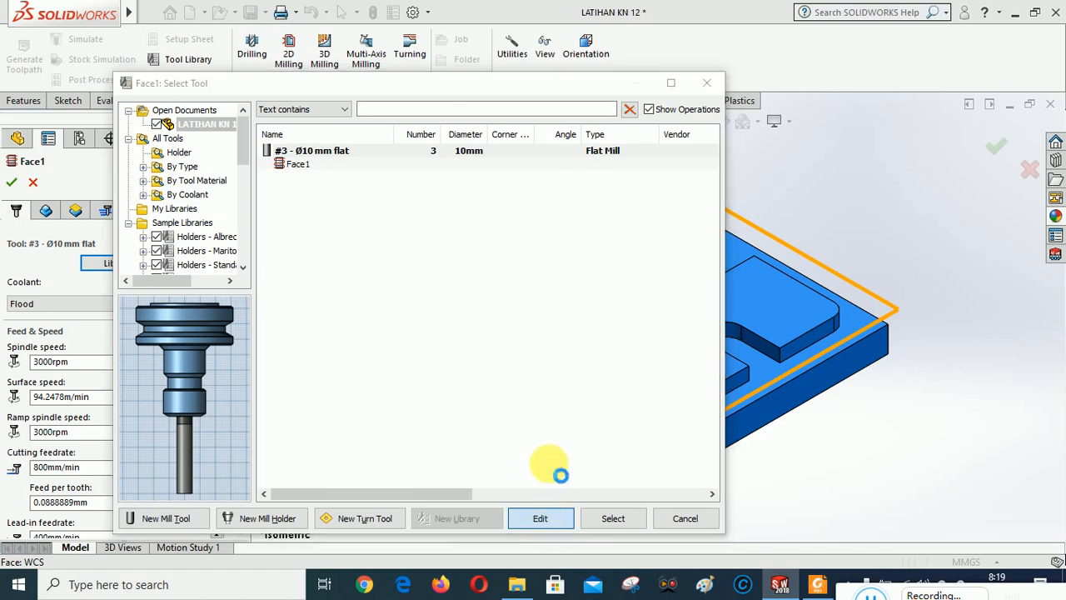
{"action": "left_click", "coordinate": [650, 333]}
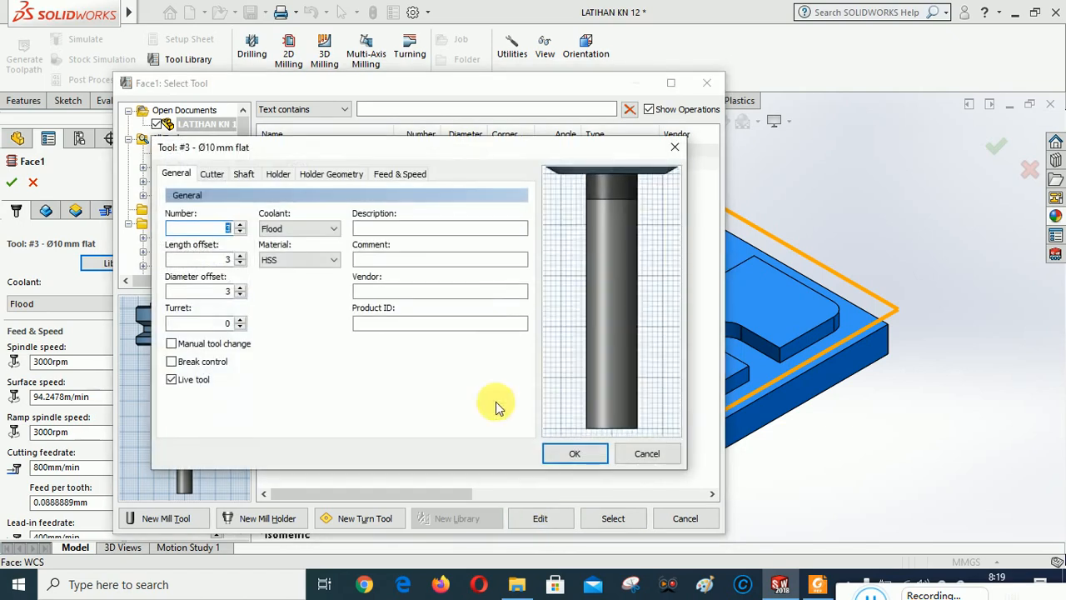
{"action": "left_click", "coordinate": [211, 174]}
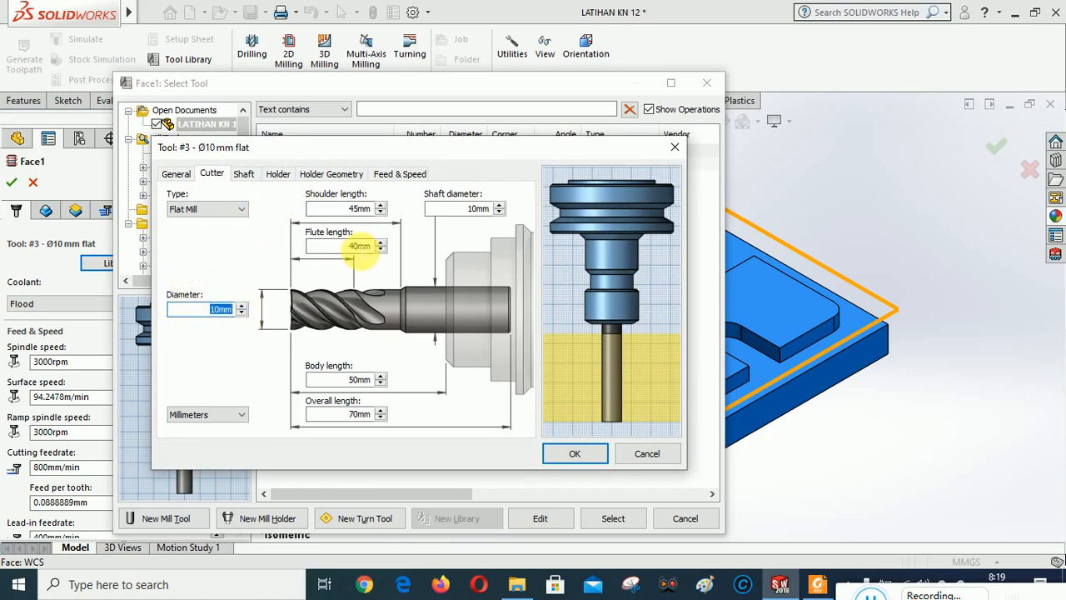
{"action": "left_click", "coordinate": [362, 248]}
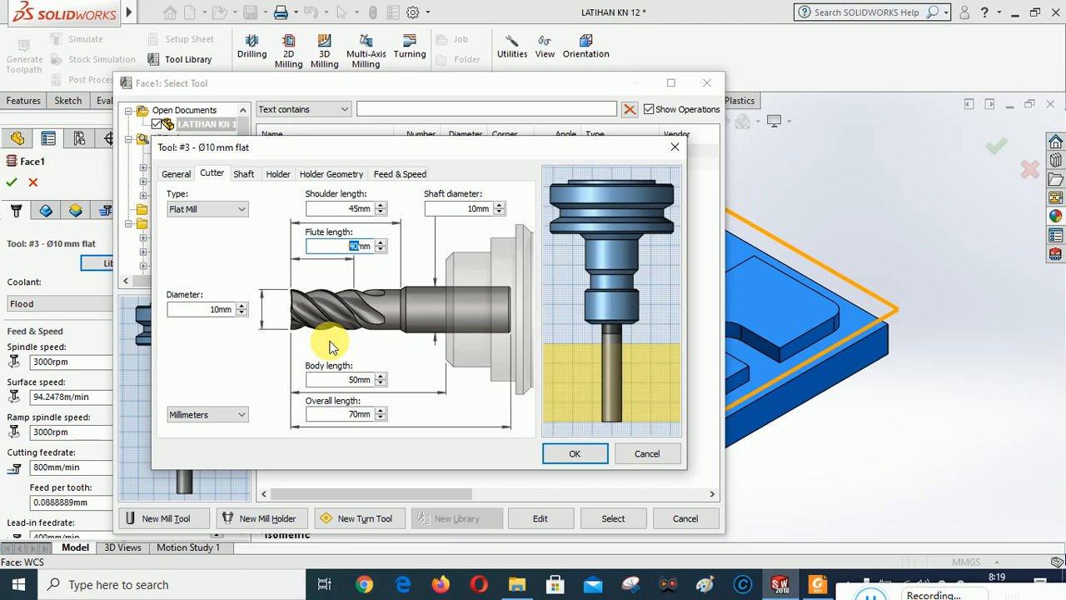
{"action": "type", "text": "25"}
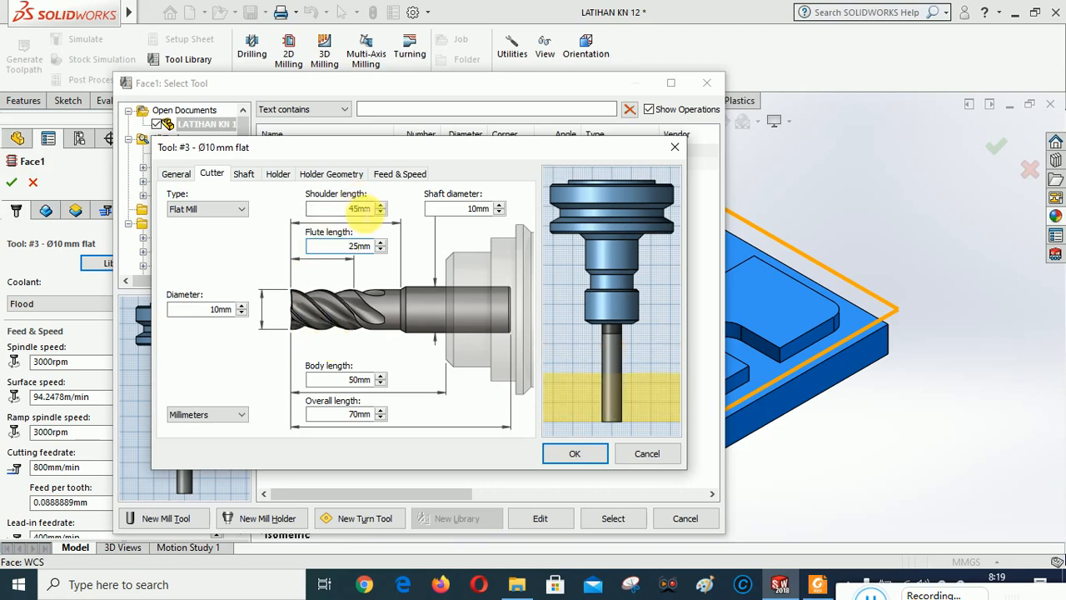
{"action": "double_click", "coordinate": [347, 209]}
{"action": "type", "text": "30"}
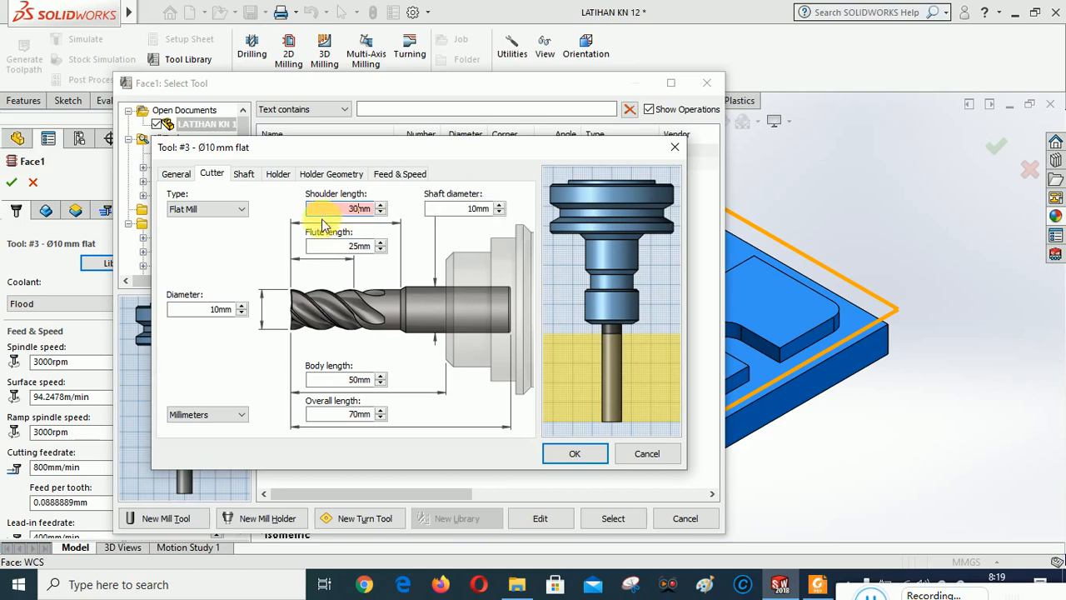
Step: Set the cutter's body length to 35 mm and overall length to 55 mm, keeping the Flat Mill type
{"action": "double_click", "coordinate": [357, 380]}
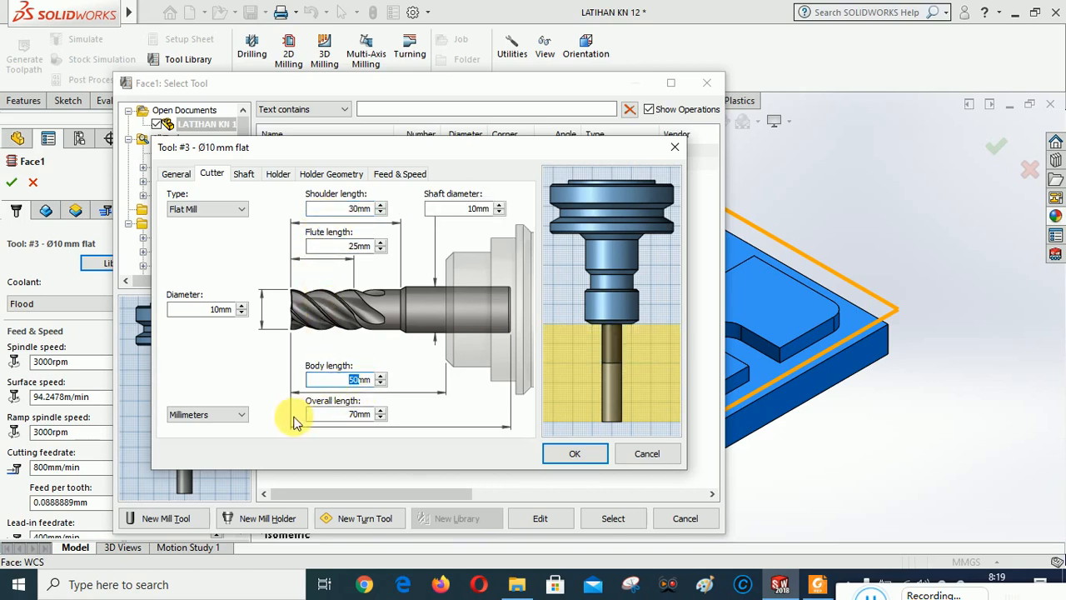
{"action": "type", "text": "35"}
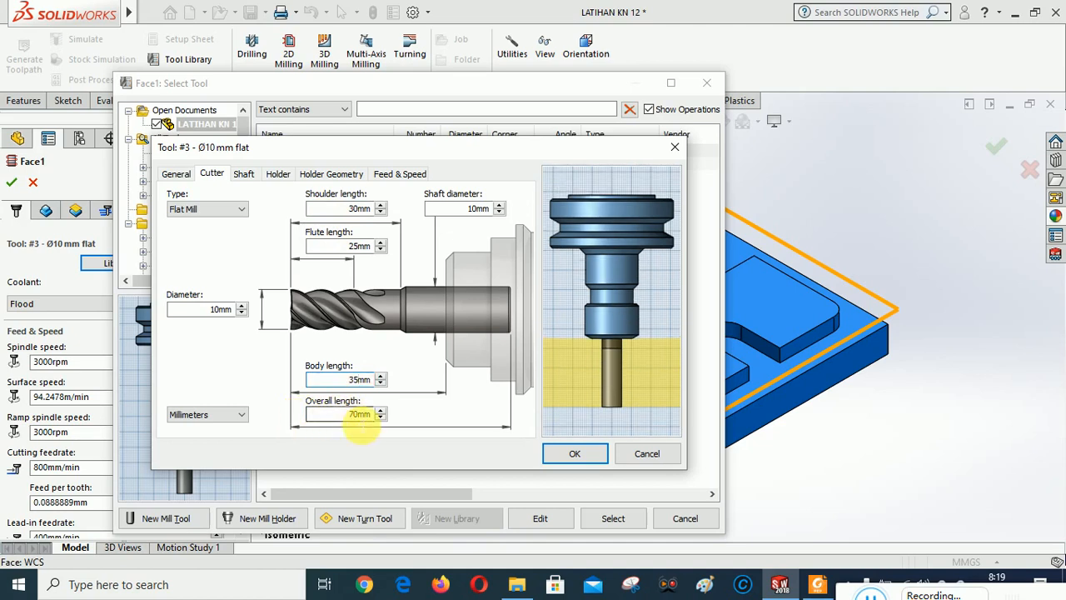
{"action": "double_click", "coordinate": [350, 413]}
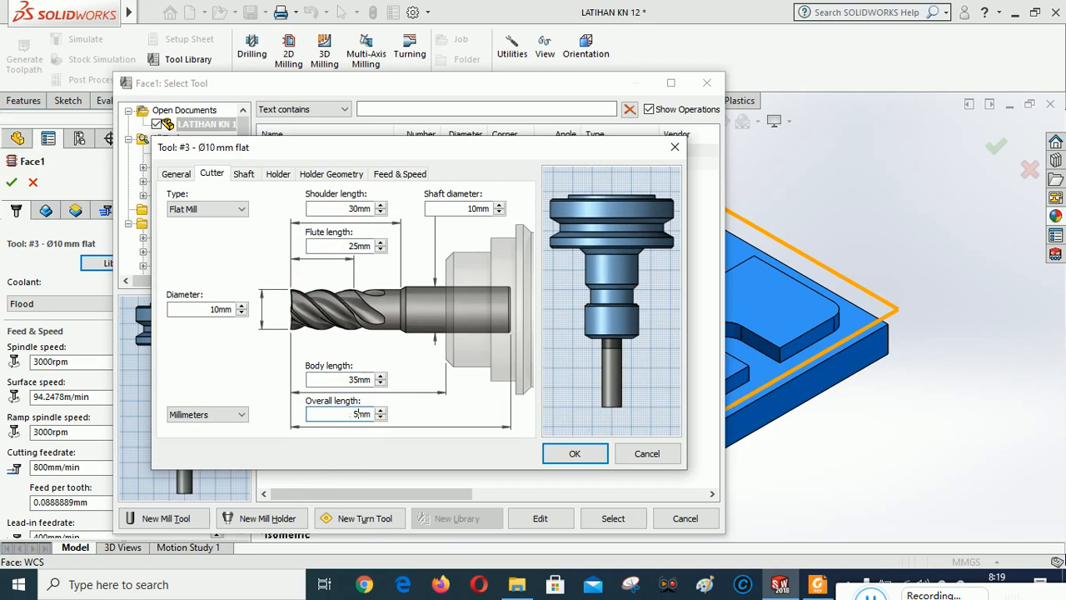
{"action": "left_click", "coordinate": [882, 597]}
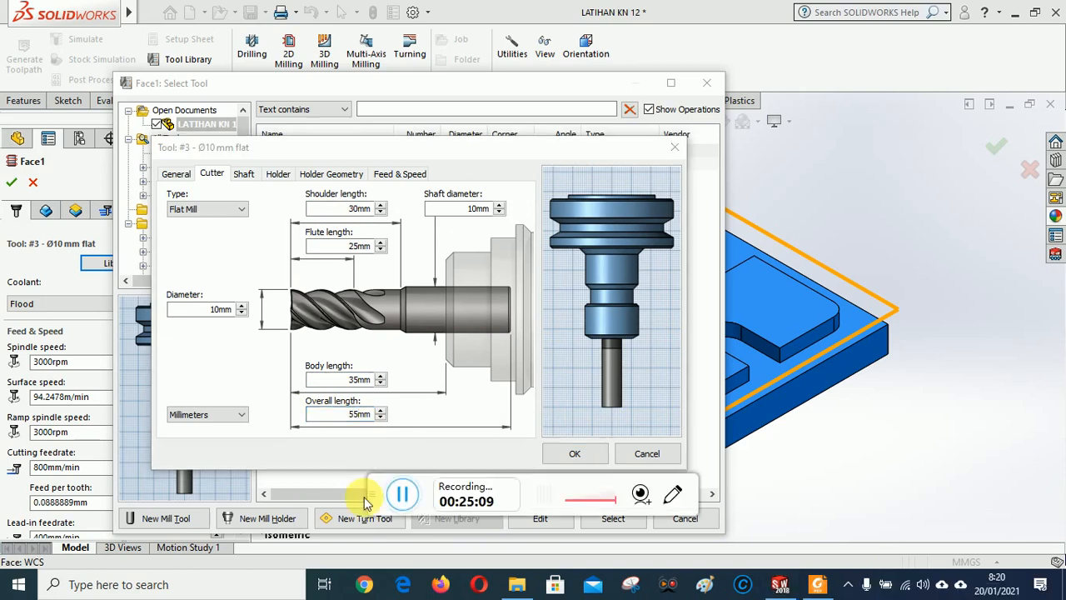
{"action": "left_click_drag", "start_coordinate": [381, 486], "coordinate": [858, 592]}
{"action": "left_click", "coordinate": [242, 209]}
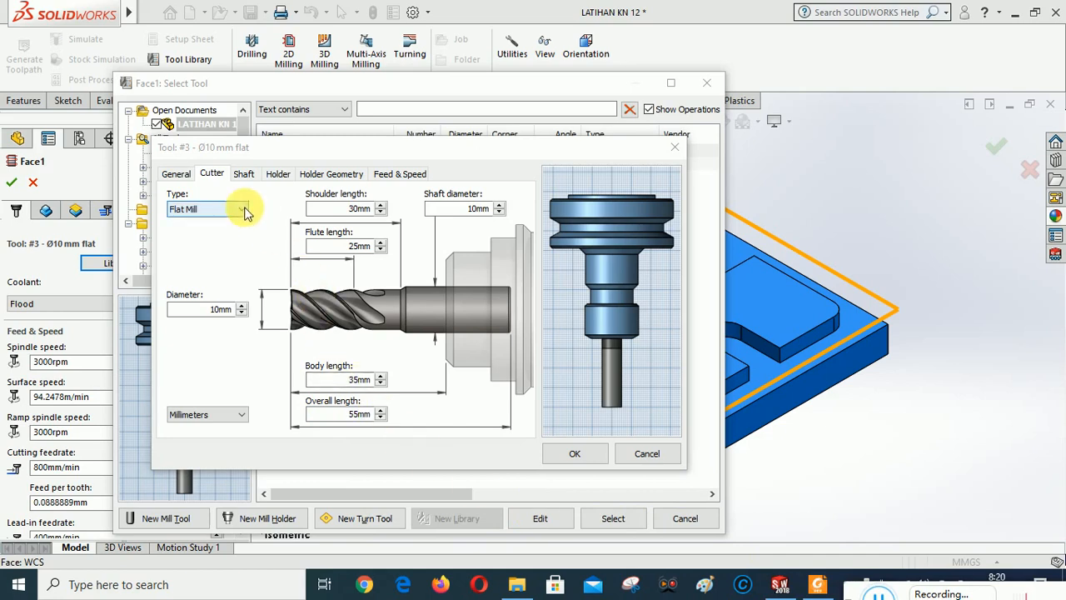
{"action": "scroll", "coordinate": [639, 185], "scroll_direction": "up", "scroll_amount": 3}
{"action": "scroll", "coordinate": [639, 180], "scroll_direction": "down", "scroll_amount": 3}
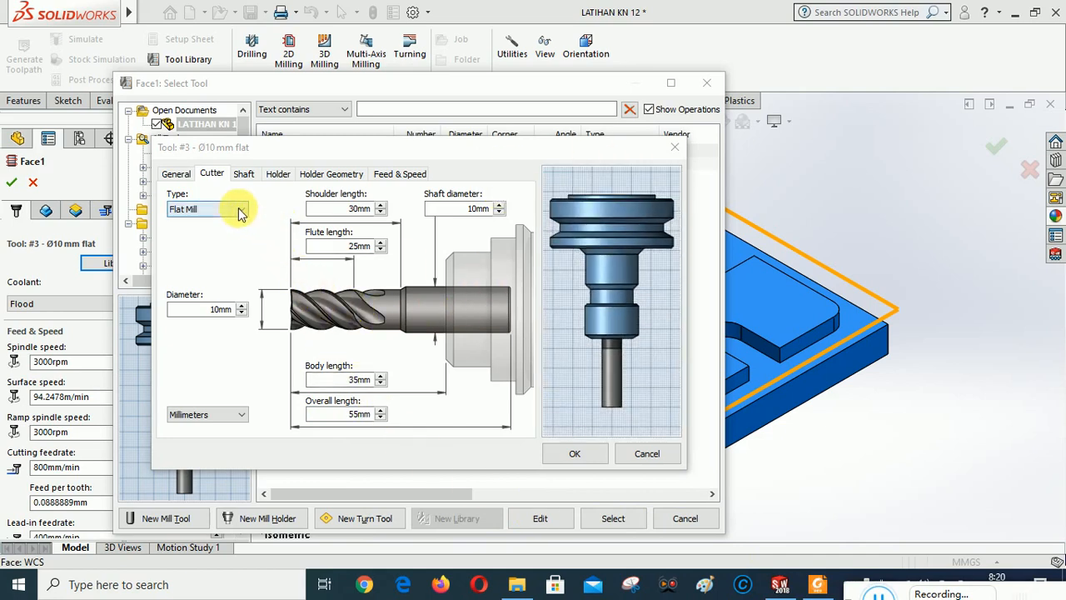
Step: Set the flat mill's spindle speed to 1500 rpm in its feed and speed settings
{"action": "left_click", "coordinate": [409, 175]}
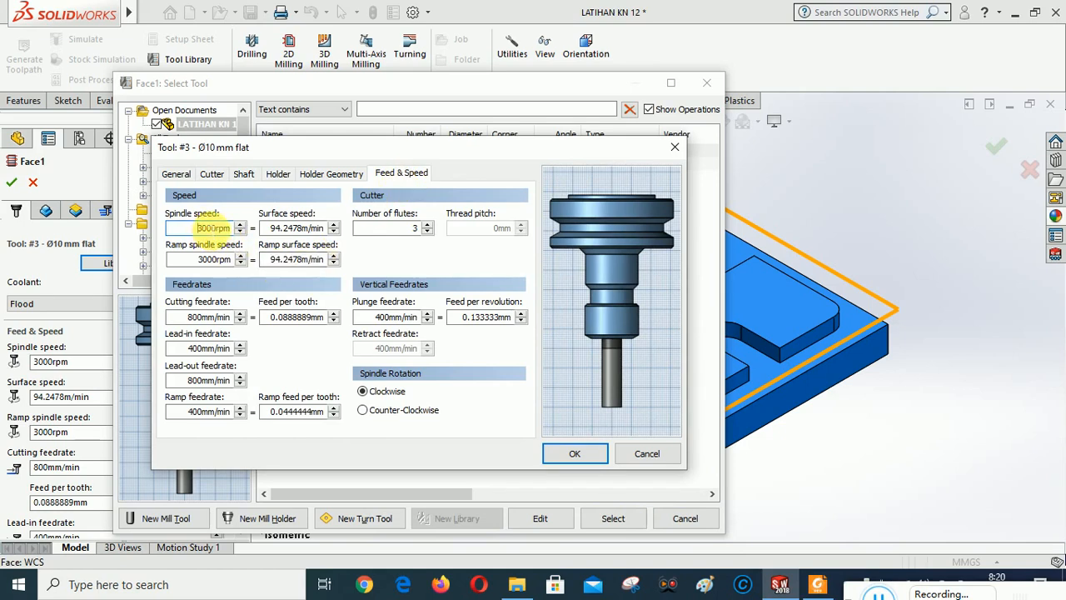
{"action": "left_click_drag", "start_coordinate": [208, 228], "coordinate": [178, 225]}
{"action": "type", "text": "15"}
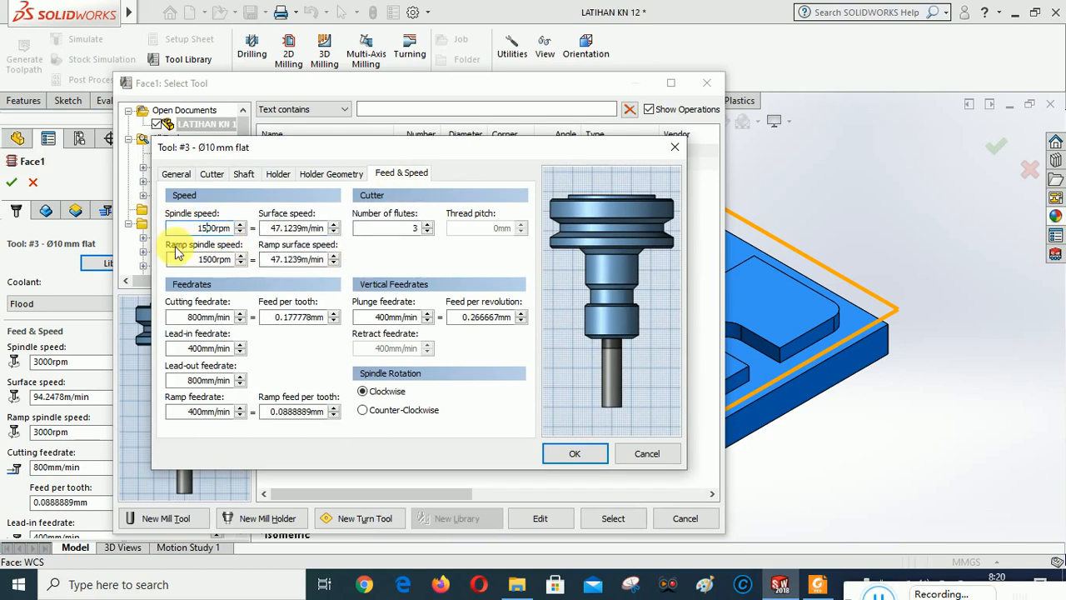
{"action": "left_click", "coordinate": [880, 595]}
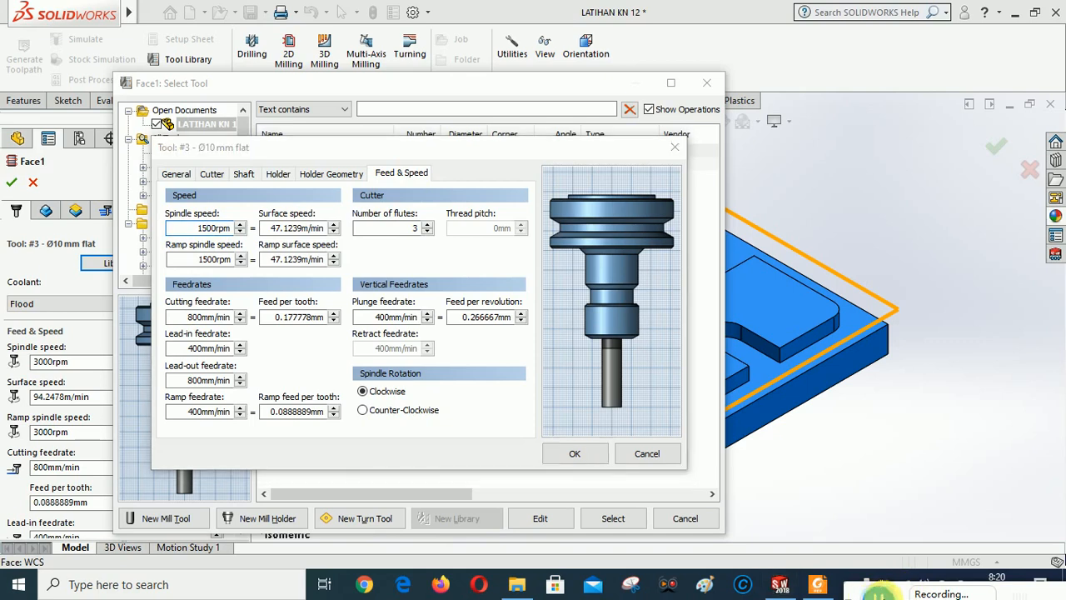
{"action": "left_click_drag", "start_coordinate": [880, 594], "coordinate": [858, 595]}
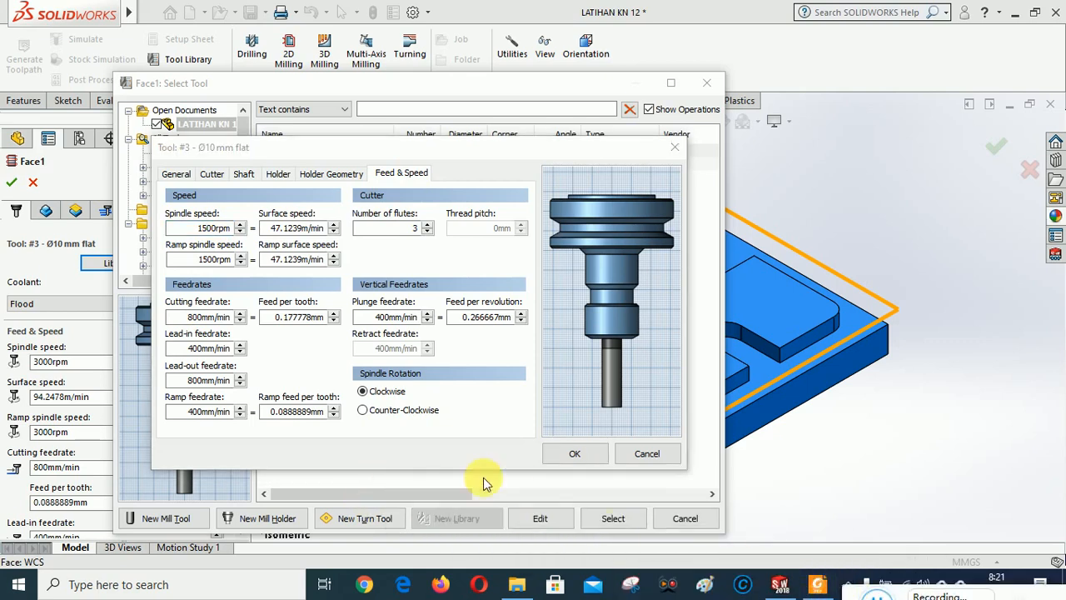
Step: Set the tool's cutting, lead-in, lead-out, ramp and plunge feedrates to 80 mm/min
{"action": "double_click", "coordinate": [190, 317]}
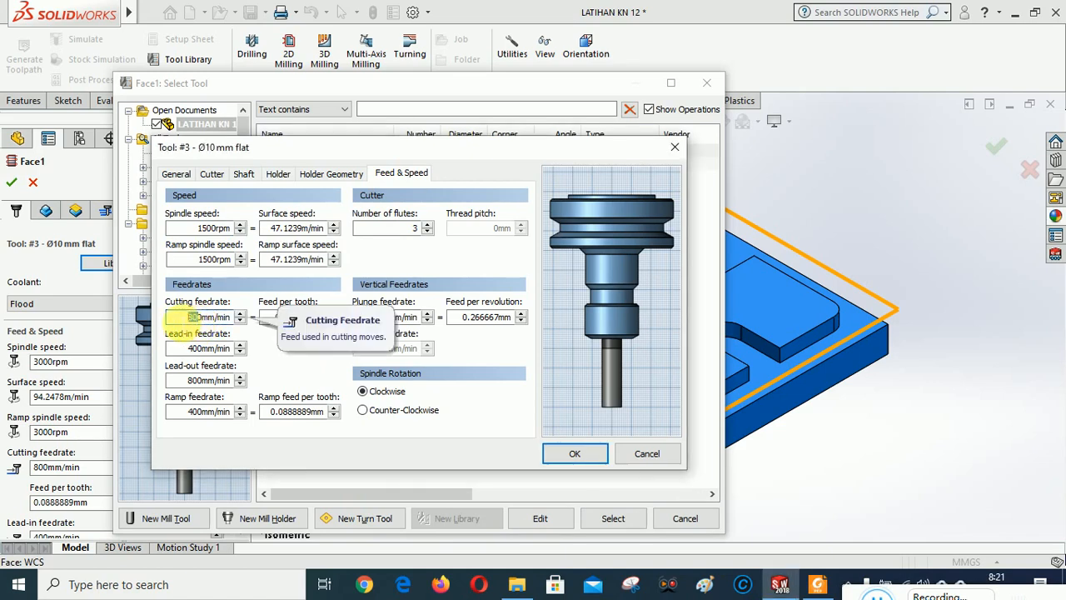
{"action": "type", "text": "80"}
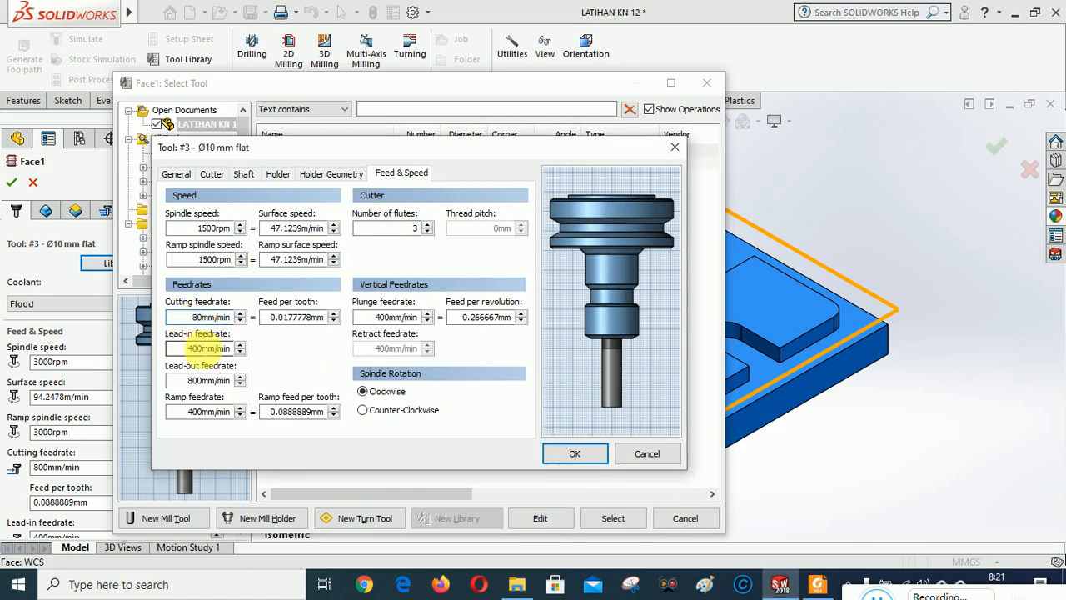
{"action": "double_click", "coordinate": [190, 348]}
{"action": "type", "text": "80"}
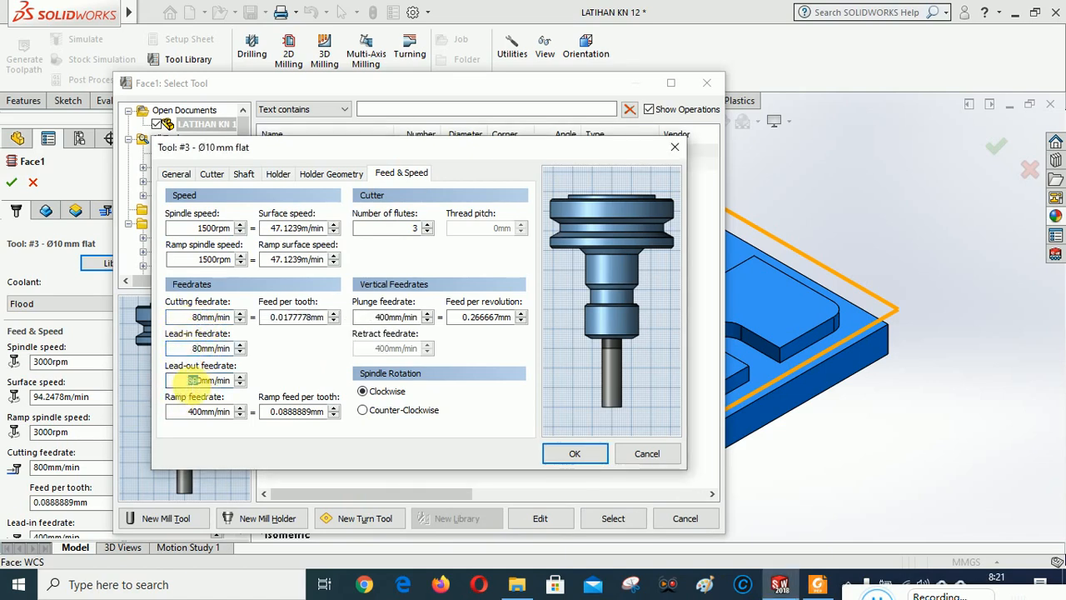
{"action": "type", "text": "80"}
{"action": "double_click", "coordinate": [200, 410]}
{"action": "type", "text": "80"}
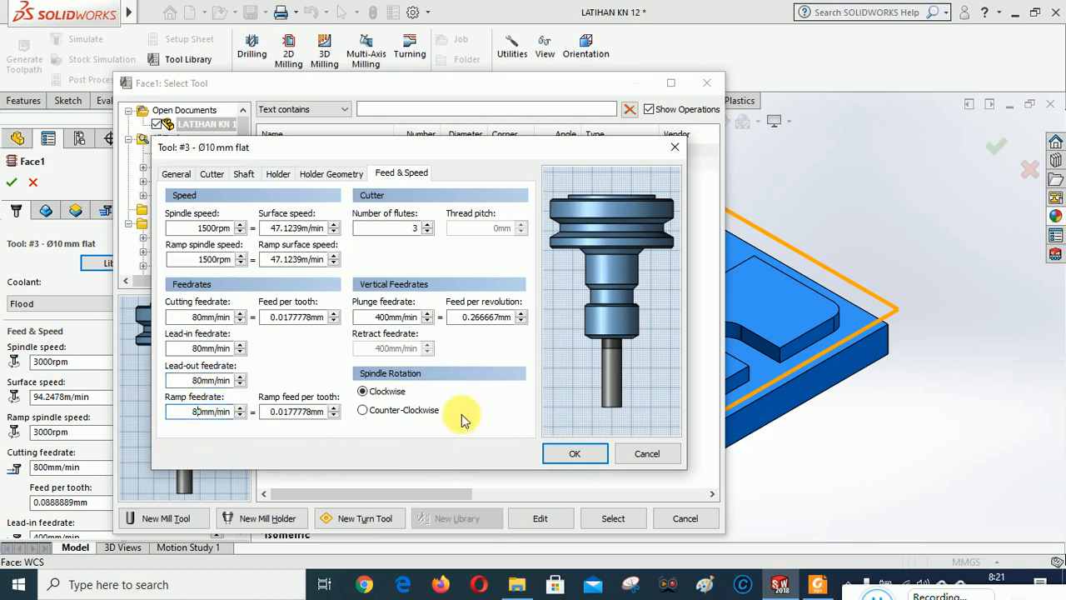
{"action": "type", "text": "80"}
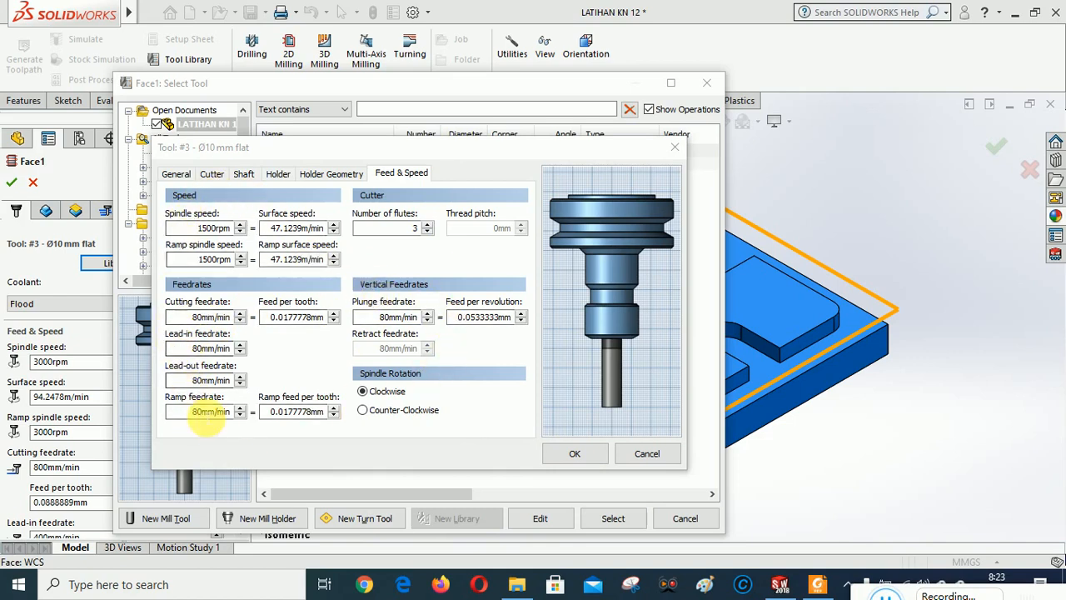
Step: Review the tool's cutter and shaft geometry, accept the edits and select the tool for the Face operation
{"action": "left_click", "coordinate": [212, 174]}
{"action": "left_click", "coordinate": [245, 174]}
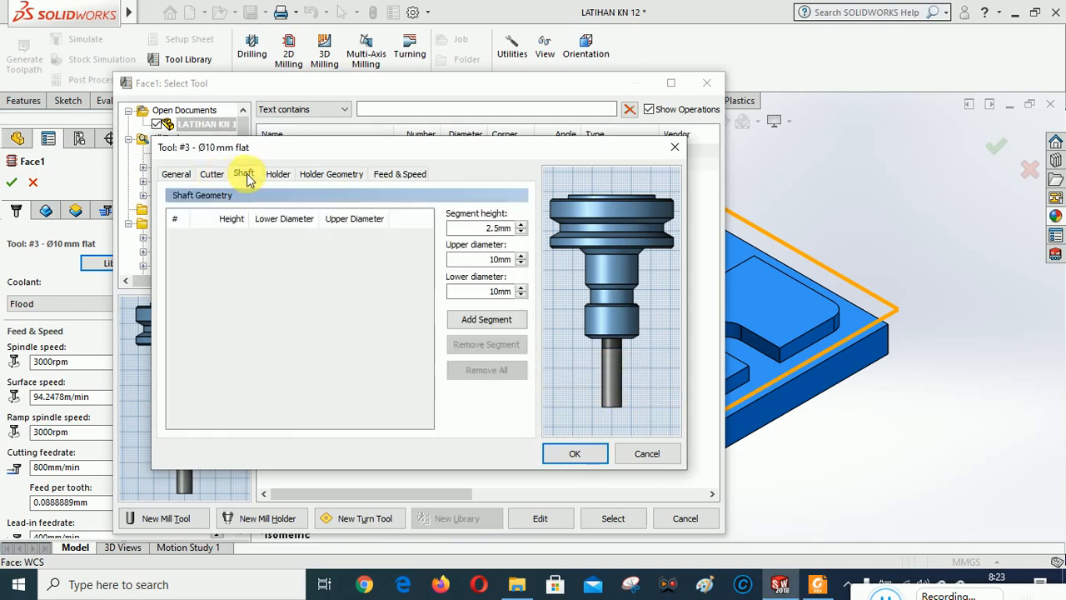
{"action": "left_click", "coordinate": [211, 175]}
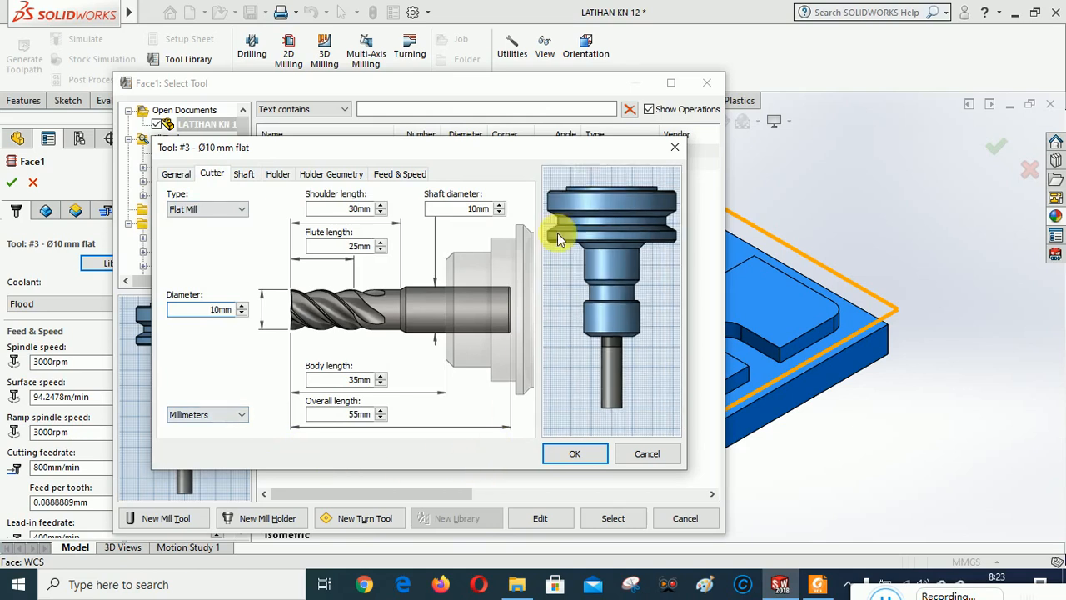
{"action": "left_click", "coordinate": [579, 456]}
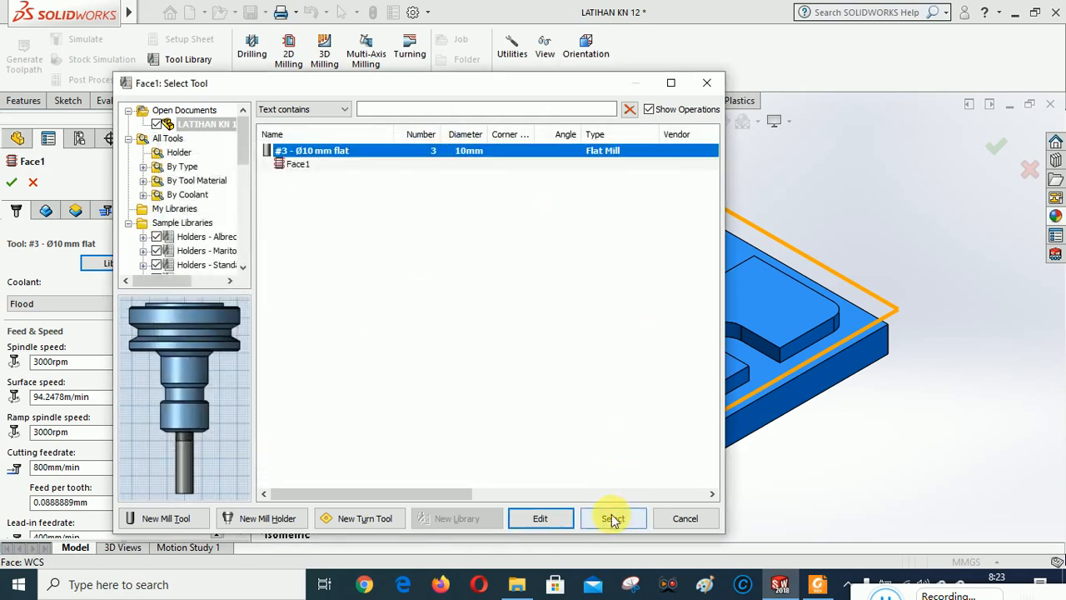
{"action": "left_click", "coordinate": [612, 518]}
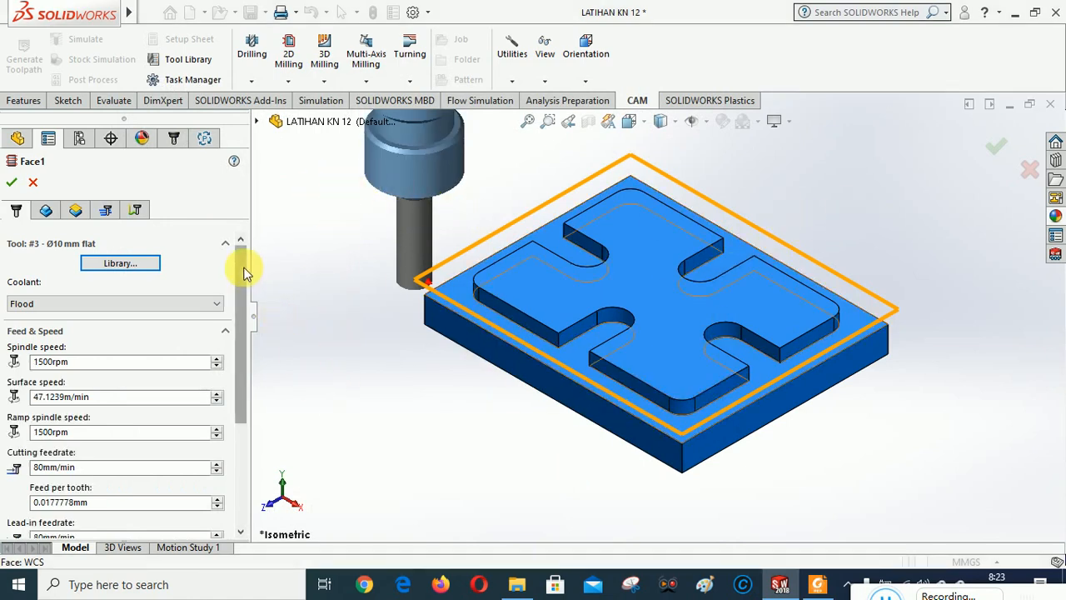
{"action": "mouse_move", "coordinate": [242, 269]}
{"action": "left_mouse_down"}
{"action": "mouse_move", "coordinate": [250, 385]}
{"action": "mouse_move", "coordinate": [244, 263]}
{"action": "left_mouse_up"}
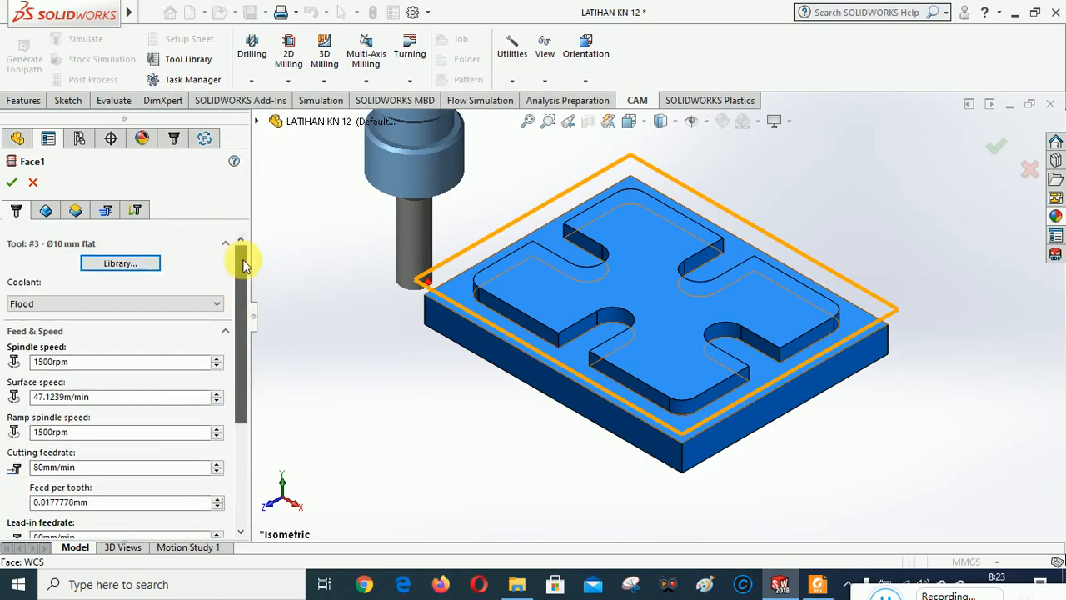
Step: Review the Face operation's geometry, heights, passes and linking settings, then accept the defaults to generate its toolpath
{"action": "left_click", "coordinate": [45, 210]}
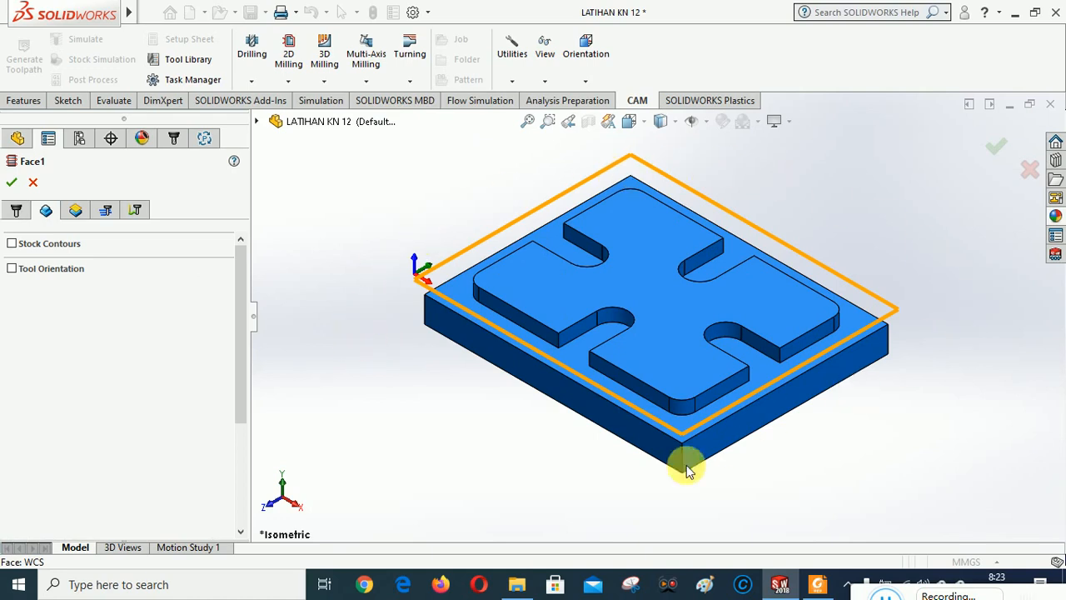
{"action": "left_click", "coordinate": [74, 210]}
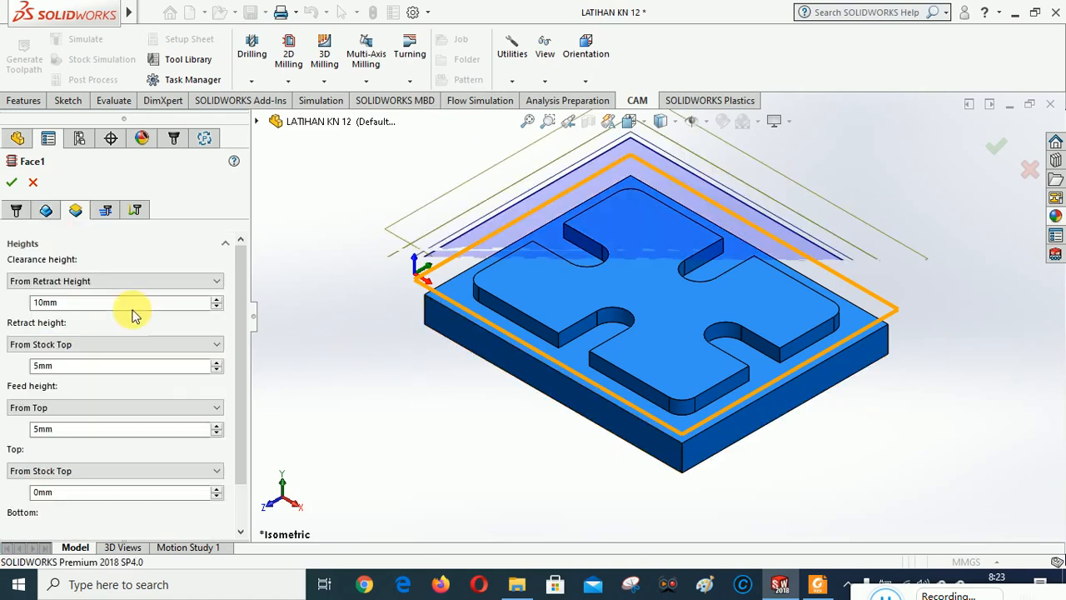
{"action": "left_click_drag", "start_coordinate": [245, 280], "coordinate": [240, 422]}
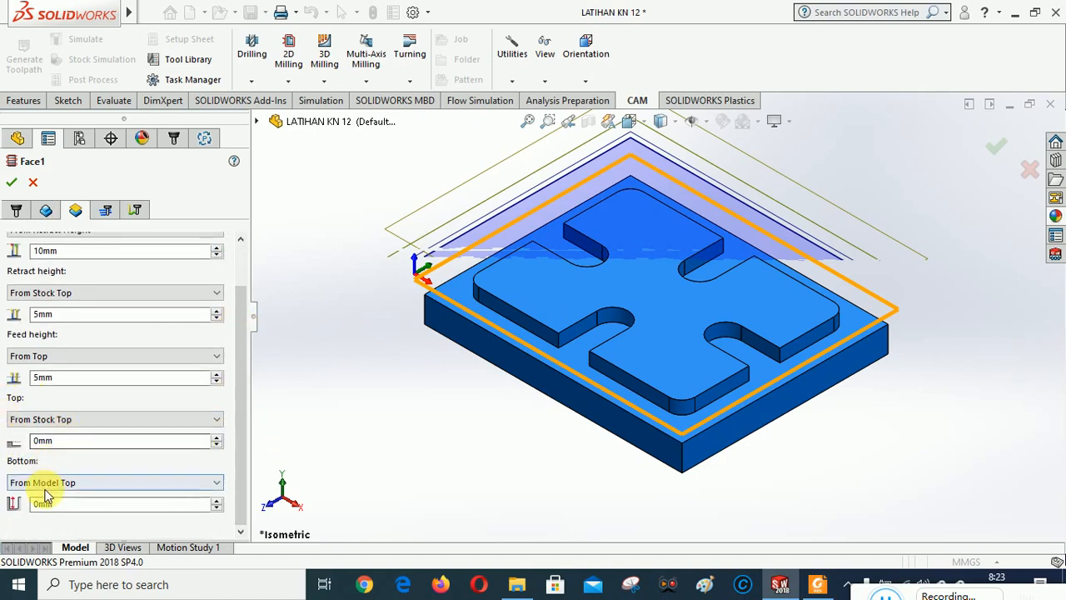
{"action": "left_click", "coordinate": [106, 211]}
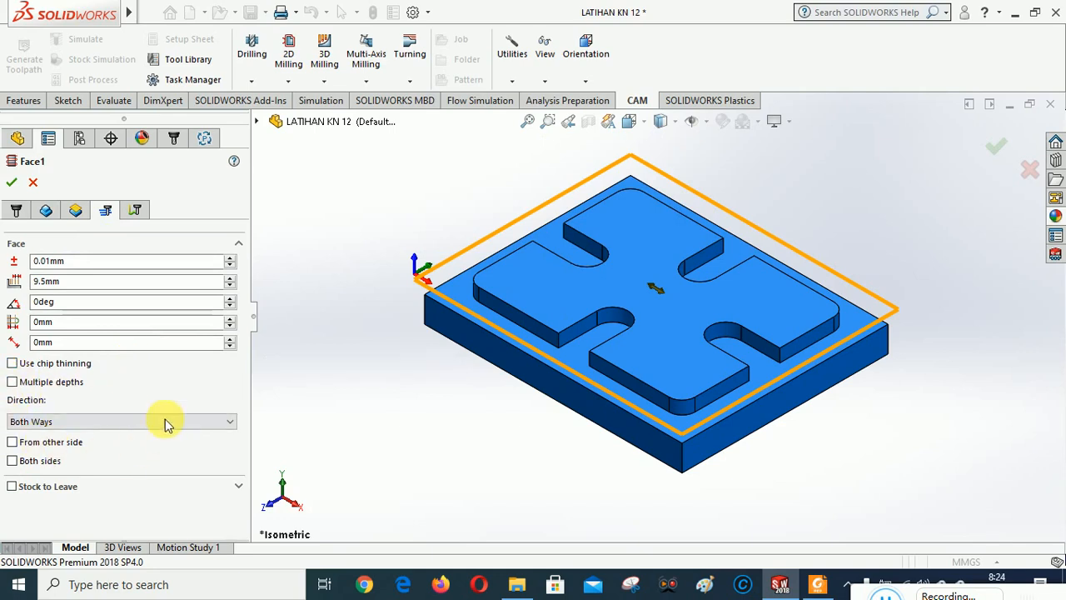
{"action": "left_click", "coordinate": [135, 211]}
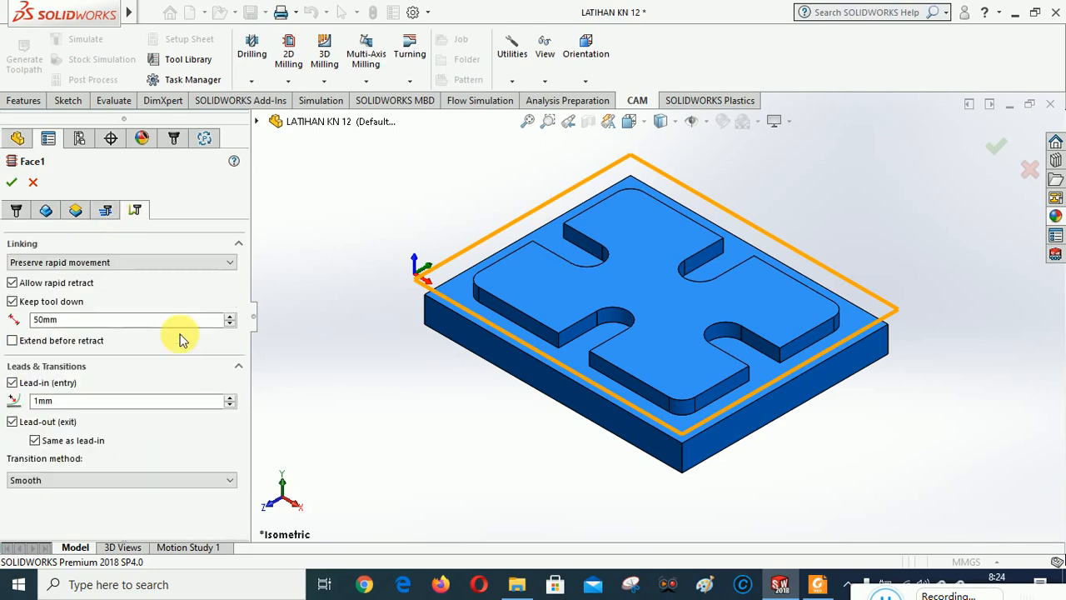
{"action": "left_click", "coordinate": [11, 184]}
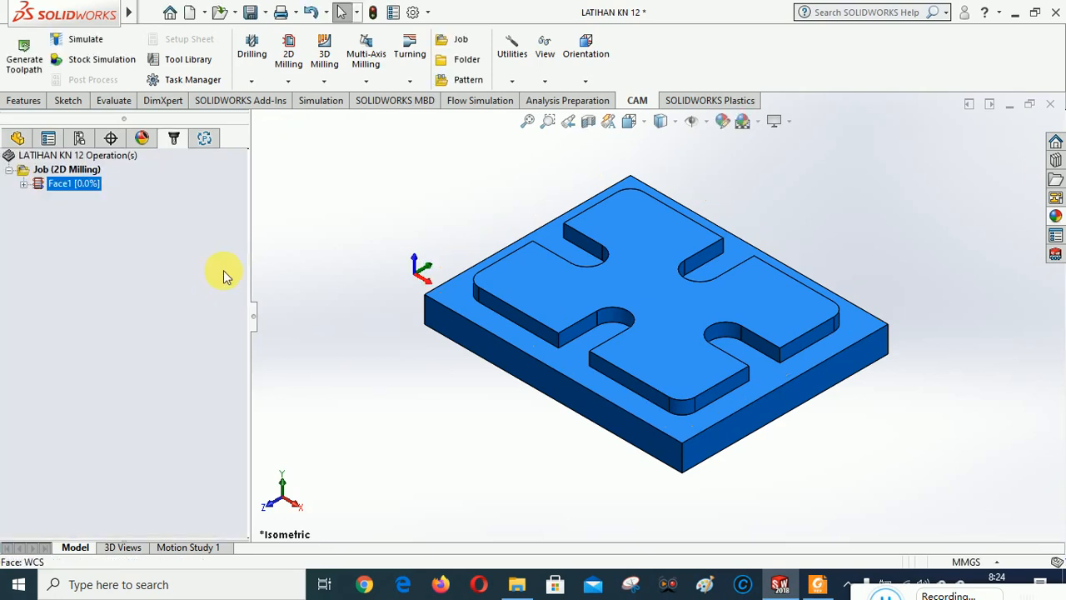
{"action": "left_click", "coordinate": [370, 208]}
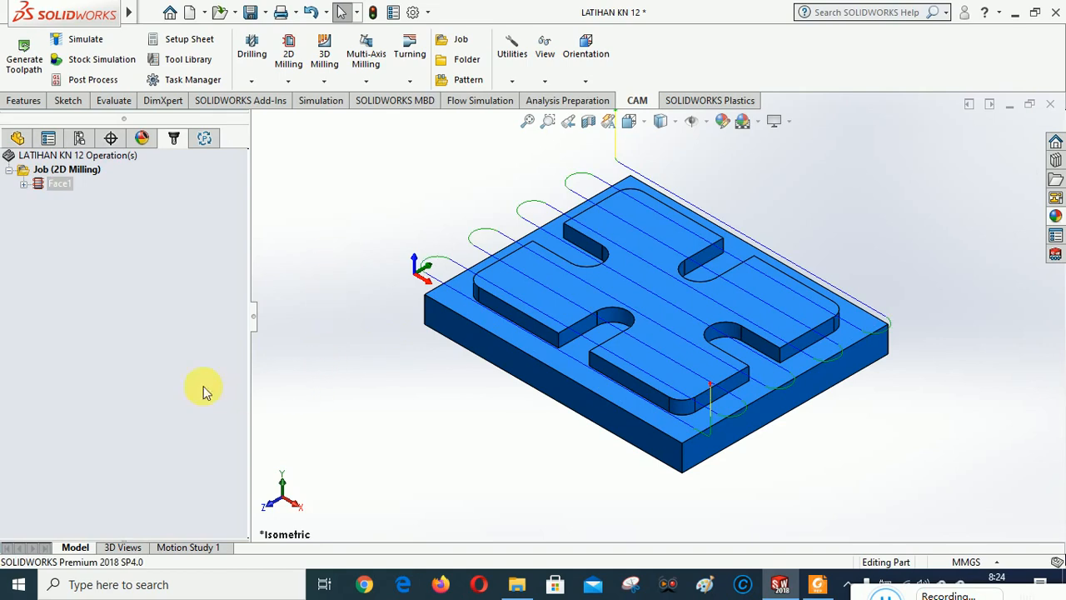
Step: Run the stock simulation for the whole 2D milling job, then close the events report and the simulation
{"action": "right_click", "coordinate": [60, 171]}
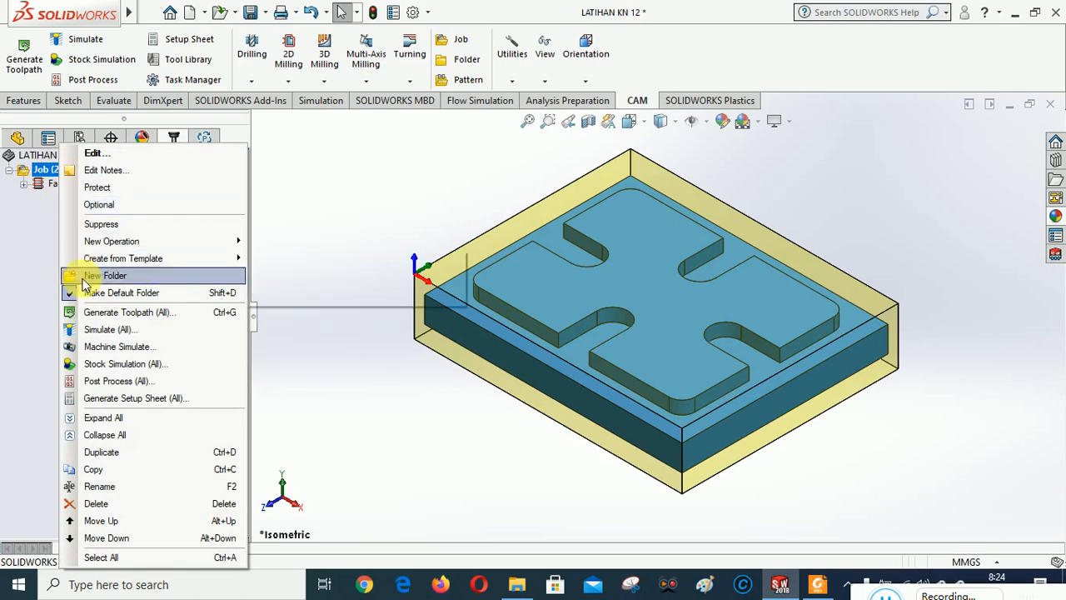
{"action": "left_click", "coordinate": [95, 366]}
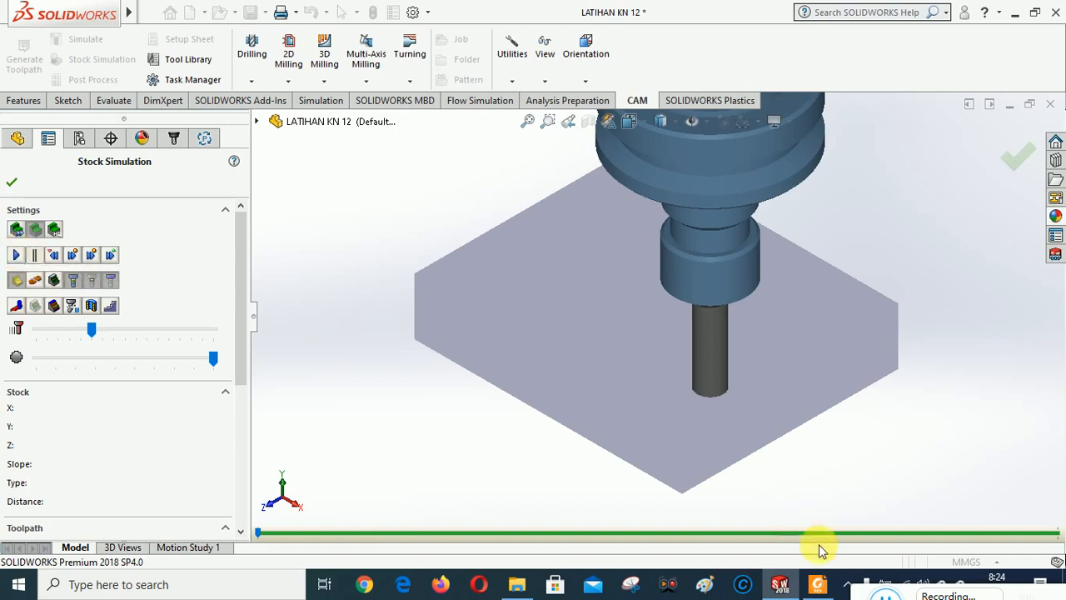
{"action": "left_click", "coordinate": [883, 592]}
{"action": "left_click_drag", "start_coordinate": [382, 489], "coordinate": [845, 593]}
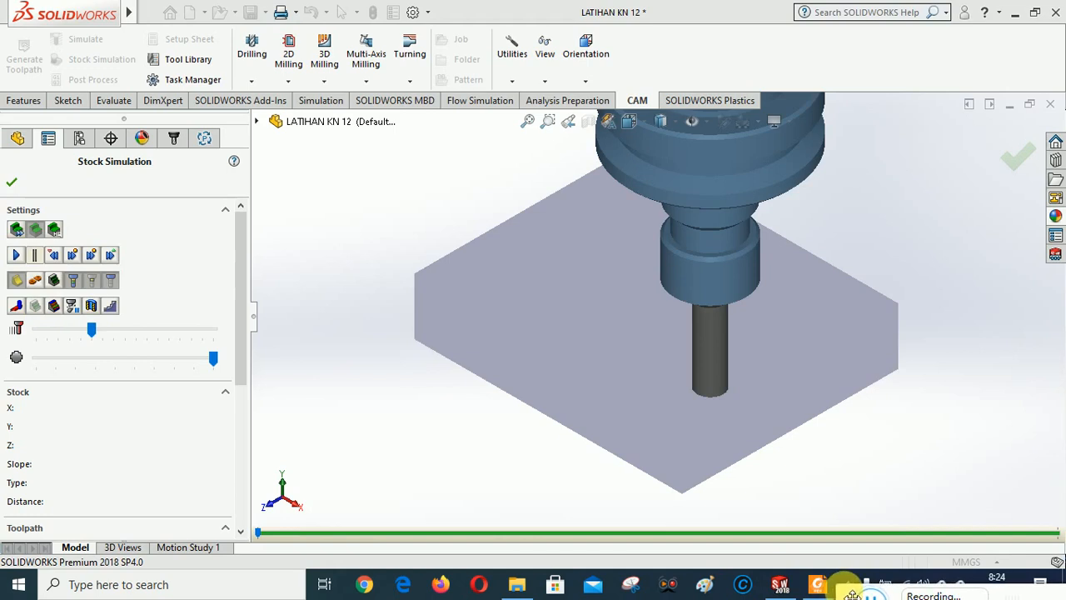
{"action": "left_click", "coordinate": [18, 255]}
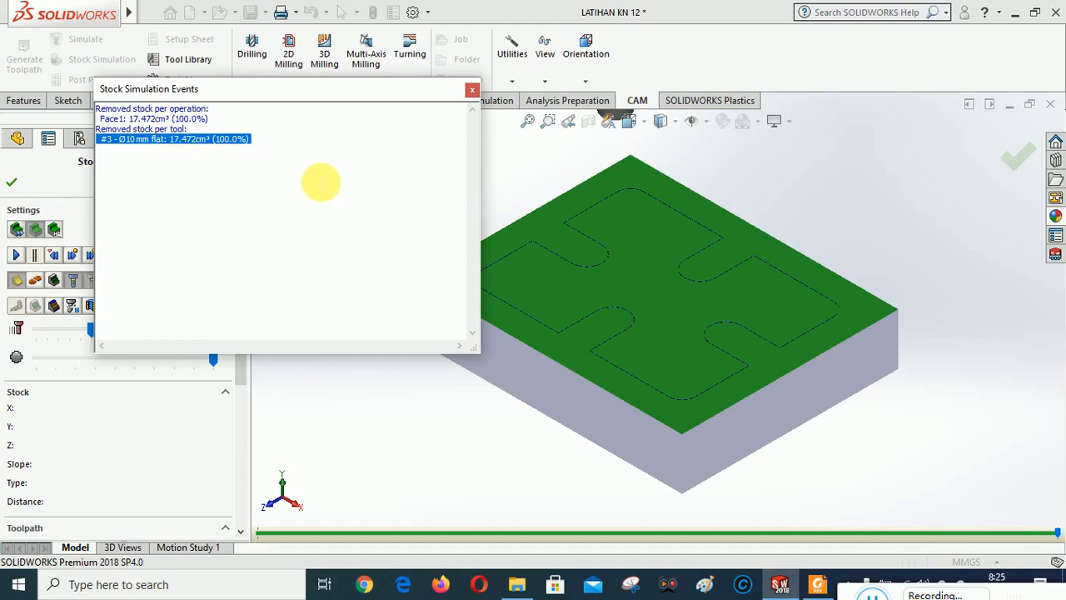
{"action": "left_click", "coordinate": [472, 89]}
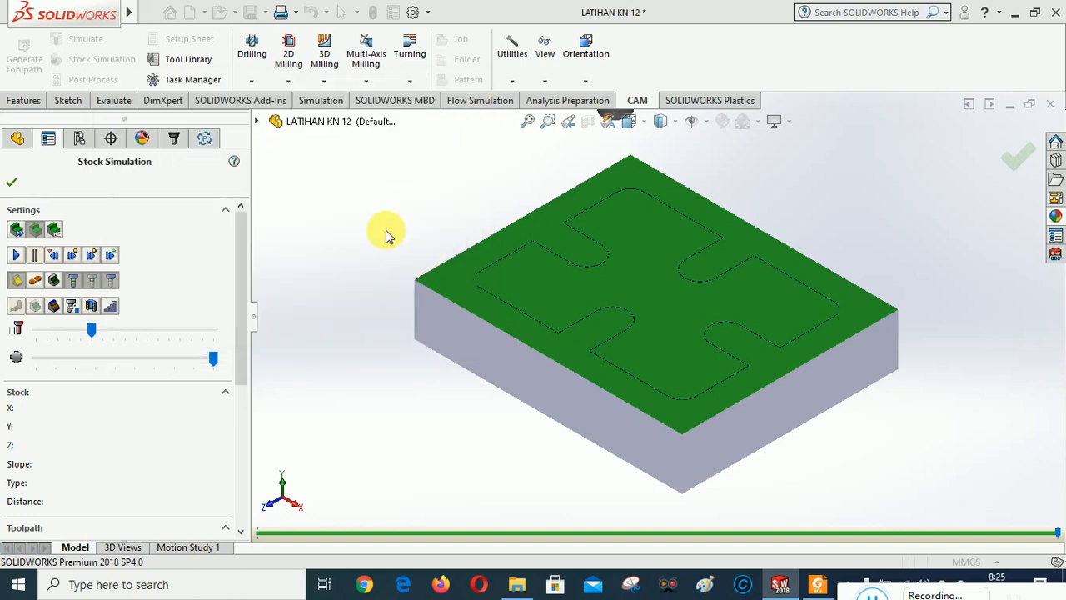
{"action": "left_click", "coordinate": [11, 184]}
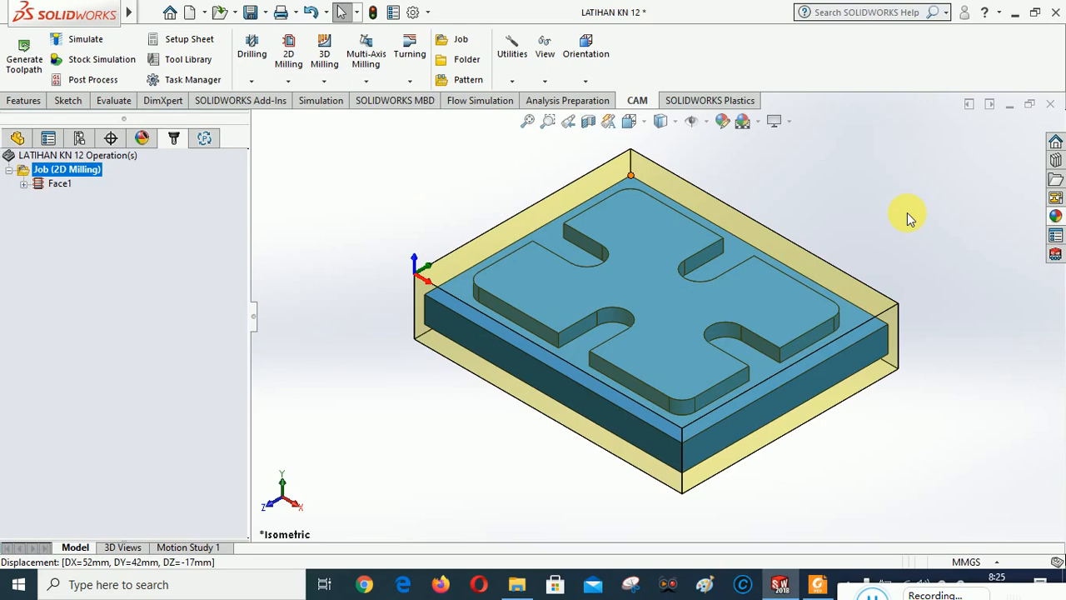
Step: Add a 2D Contour operation with the 10 mm flat mill, using the plate's bottom outer edge as the contour
{"action": "left_click", "coordinate": [425, 322]}
{"action": "left_click", "coordinate": [288, 81]}
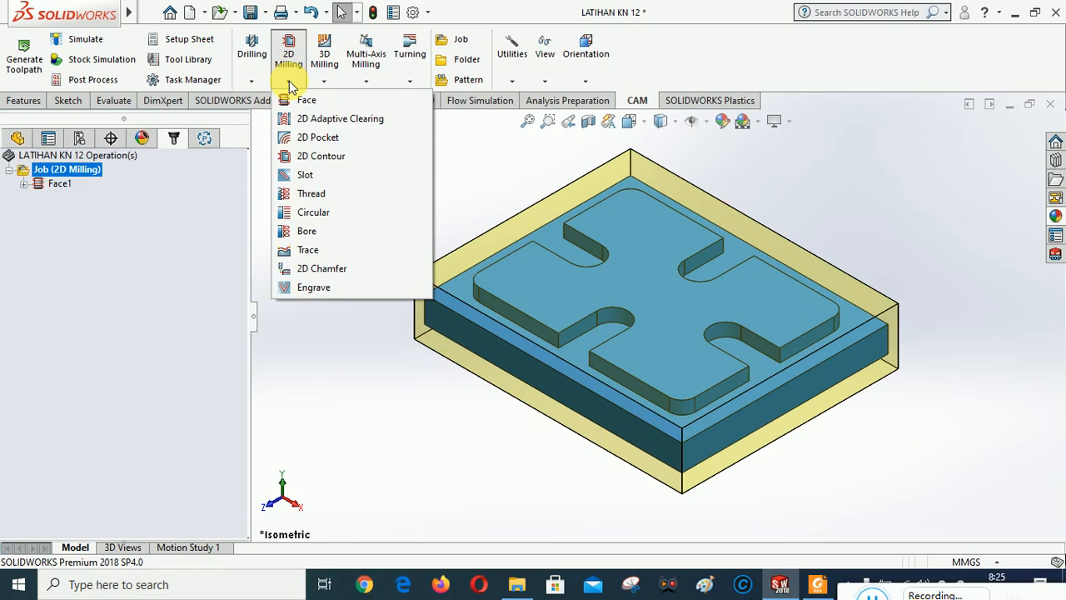
{"action": "left_click", "coordinate": [320, 156]}
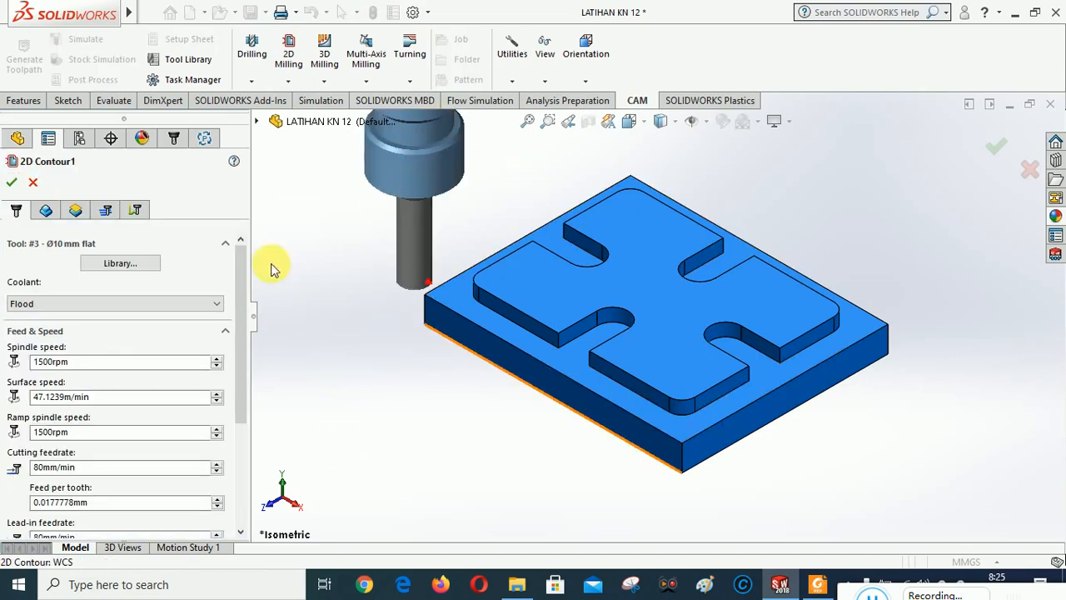
{"action": "left_click", "coordinate": [46, 213]}
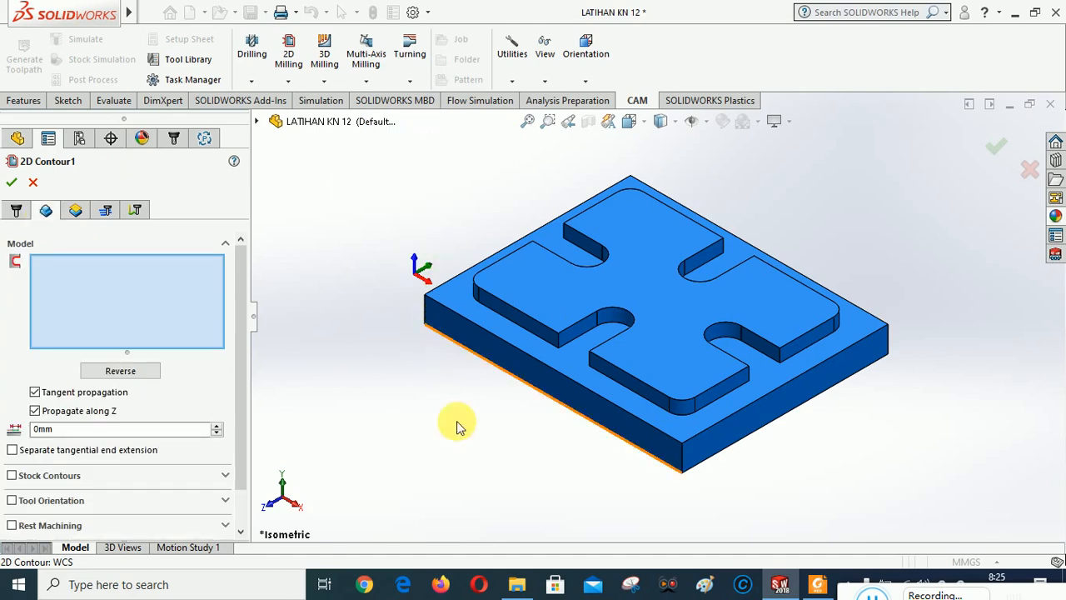
{"action": "left_click", "coordinate": [528, 382]}
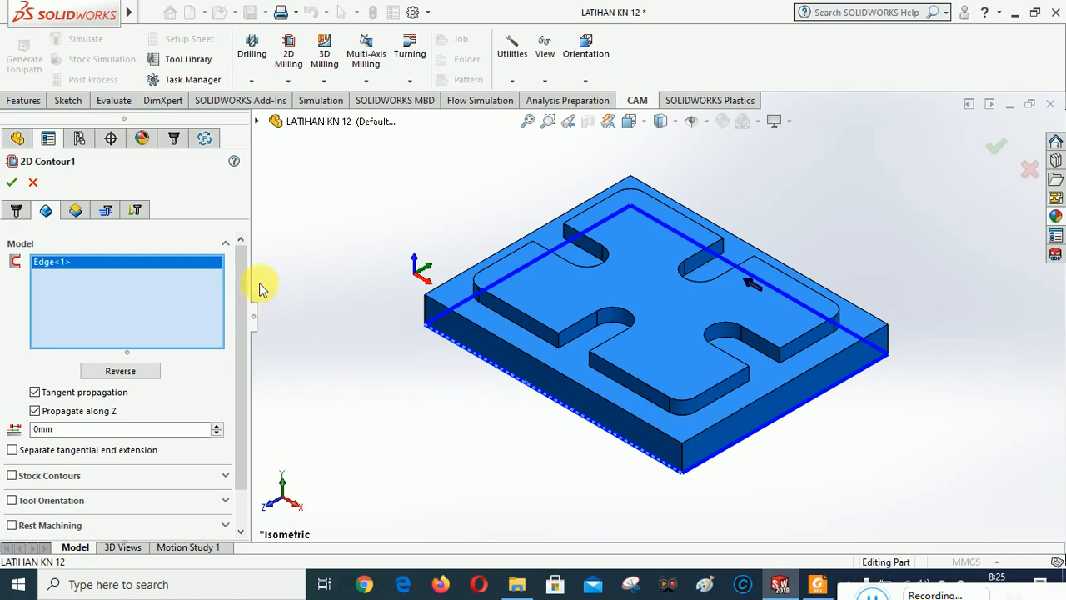
Step: Reverse the contour direction so its arrow lies outside the plate, and check it in the Tool Top orientation
{"action": "left_click_drag", "start_coordinate": [243, 269], "coordinate": [247, 397]}
{"action": "left_click_drag", "start_coordinate": [244, 310], "coordinate": [362, 332]}
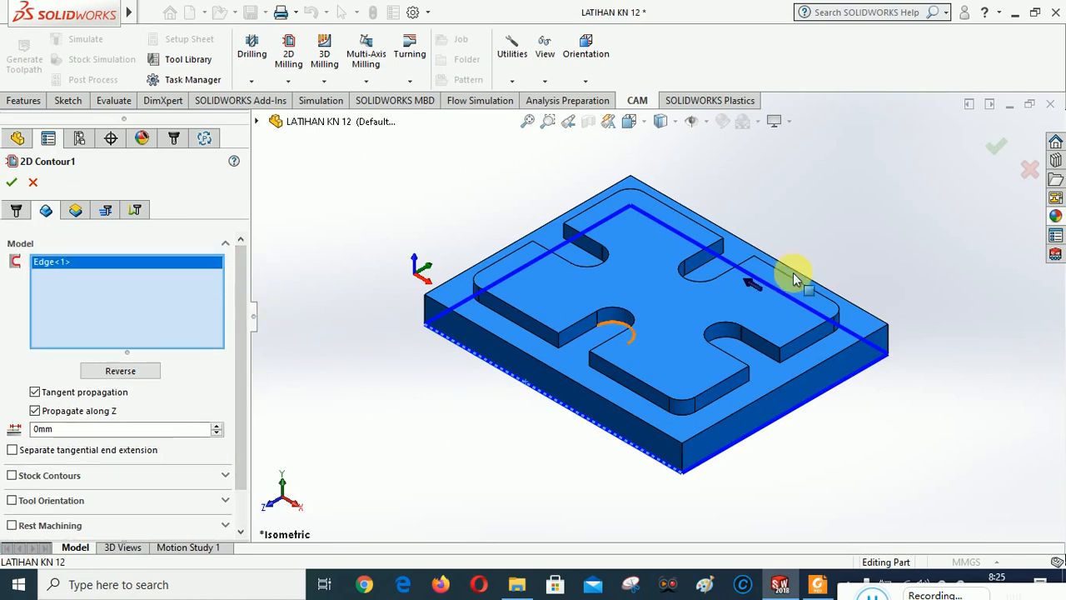
{"action": "left_click", "coordinate": [585, 80]}
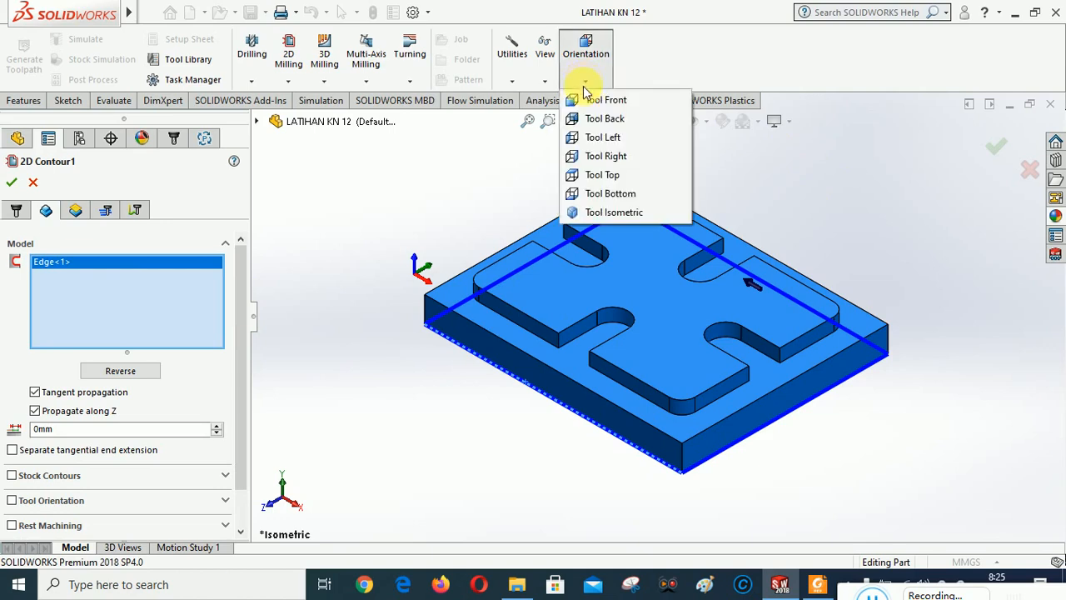
{"action": "left_click", "coordinate": [592, 174]}
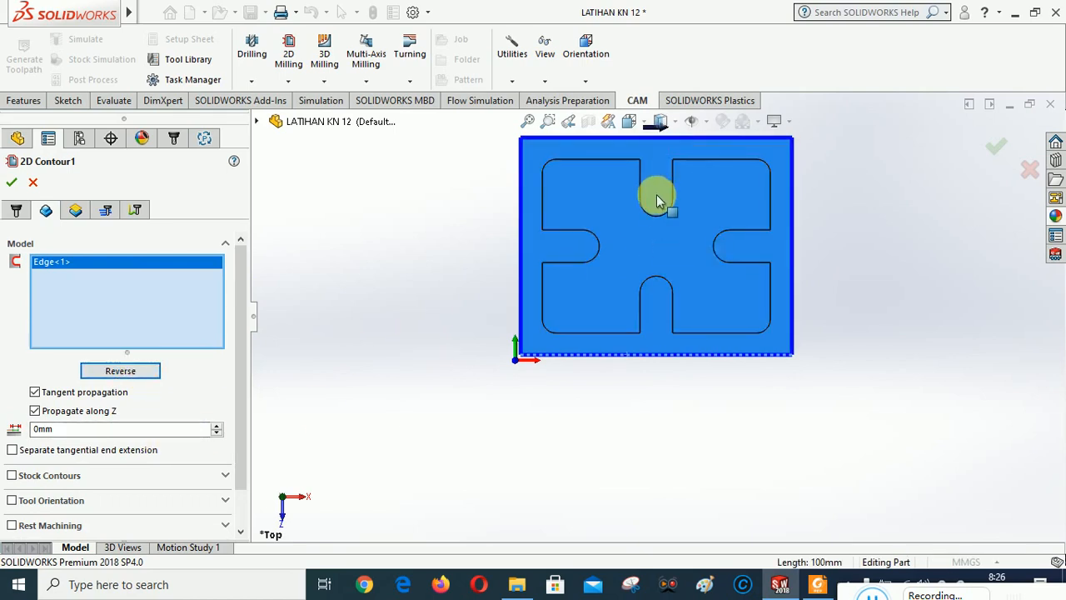
{"action": "key", "text": "z"}
{"action": "key", "text": "f"}
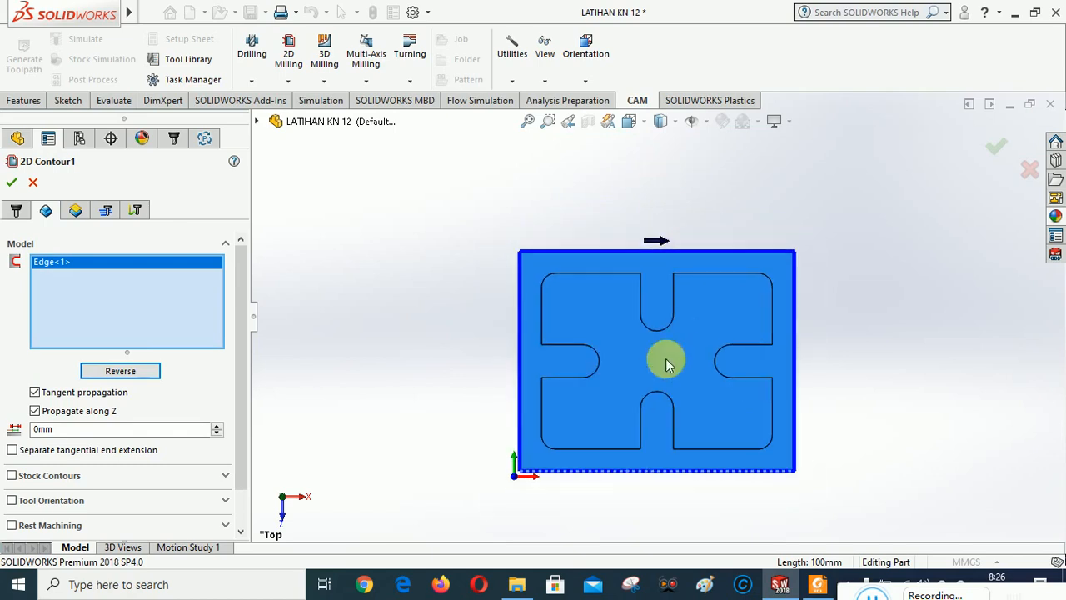
{"action": "scroll", "coordinate": [654, 388], "scroll_direction": "up", "scroll_amount": 1}
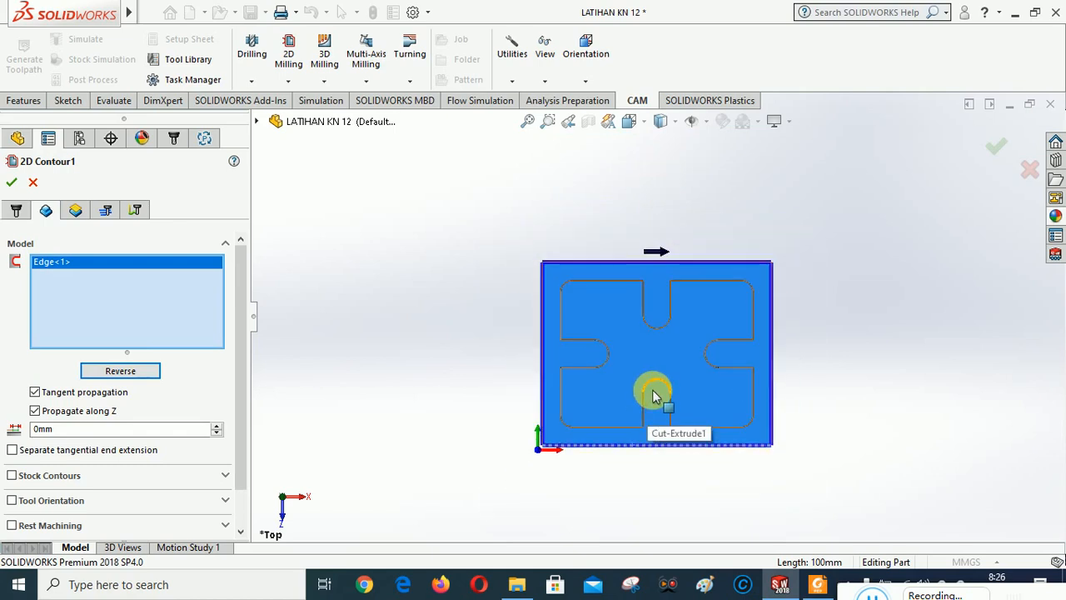
{"action": "scroll", "coordinate": [656, 388], "scroll_direction": "down", "scroll_amount": 1}
{"action": "key", "text": "f"}
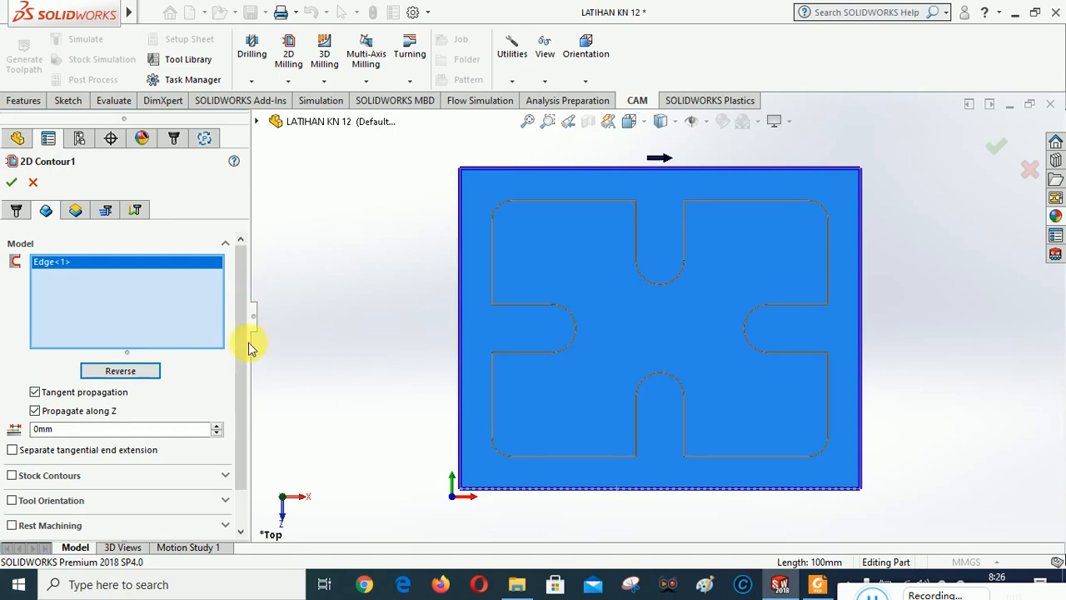
Step: Open the reference choices for the top height in the 2D Contour's height settings
{"action": "left_click", "coordinate": [76, 213]}
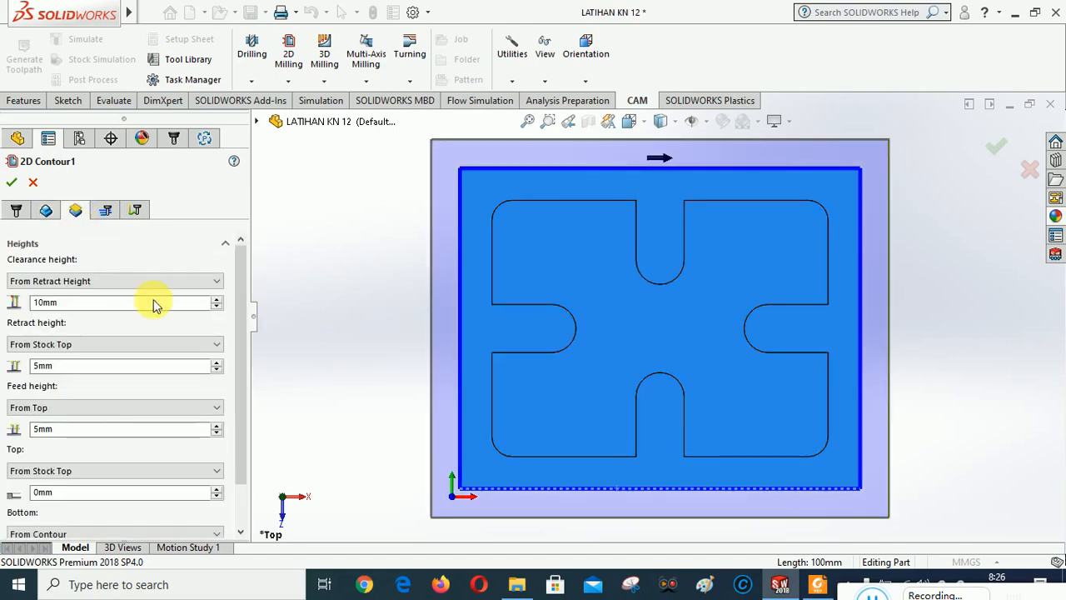
{"action": "left_click_drag", "start_coordinate": [238, 268], "coordinate": [241, 311]}
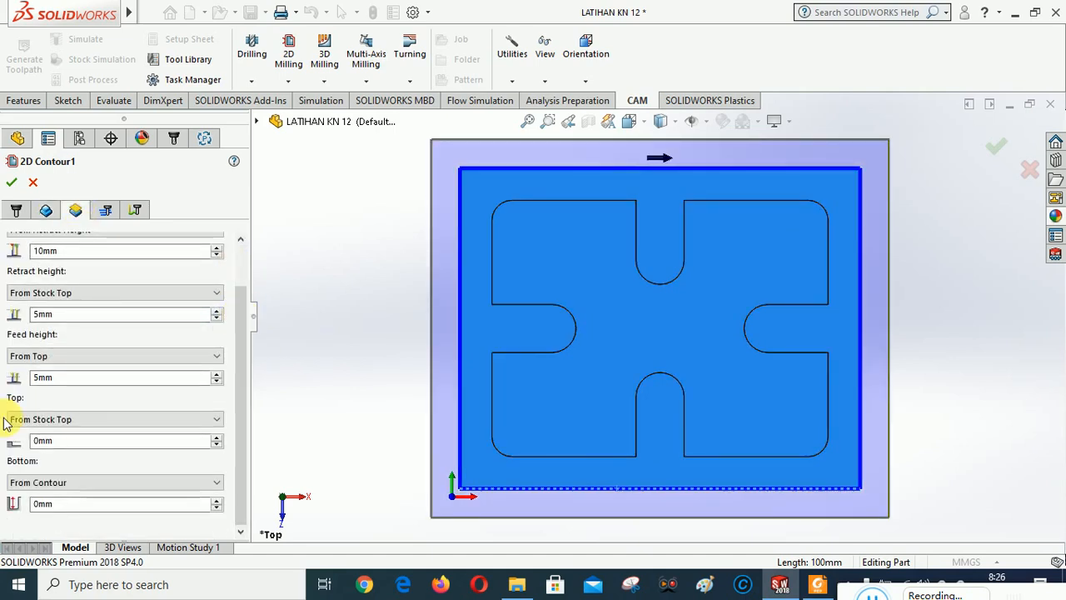
{"action": "left_click", "coordinate": [68, 419]}
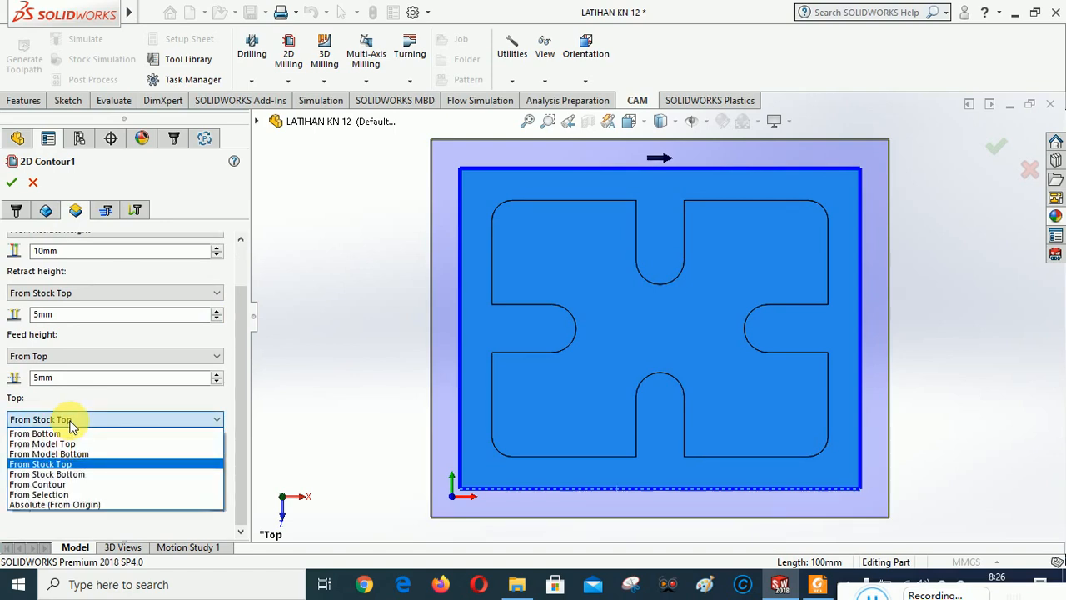
Step: Set the contour's top height to From Model Top and its bottom offset to -1 mm from the contour, checking from the front
{"action": "left_click", "coordinate": [72, 443]}
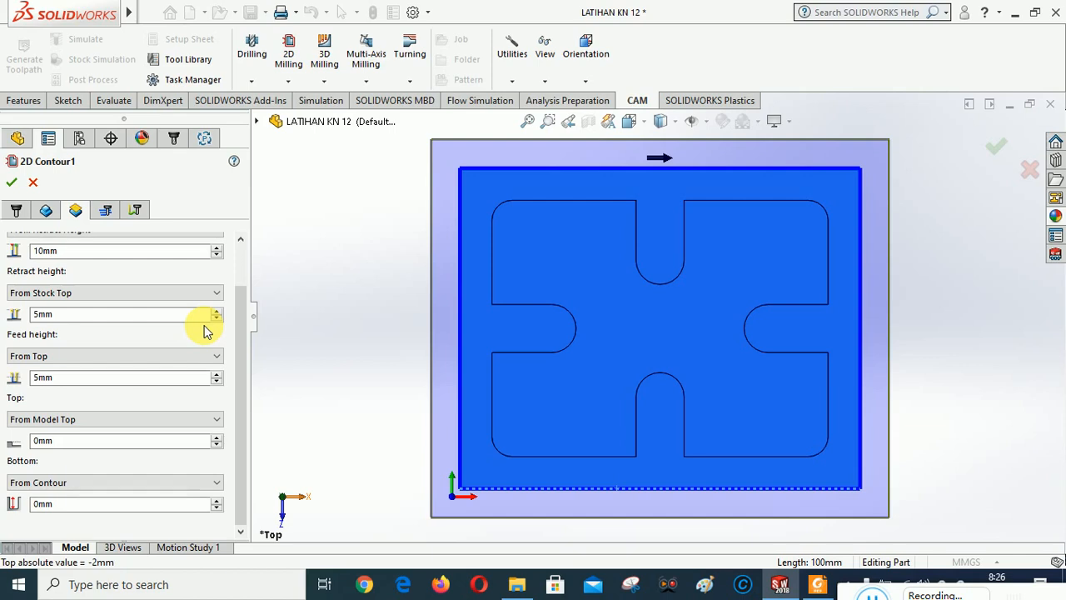
{"action": "left_click", "coordinate": [216, 507]}
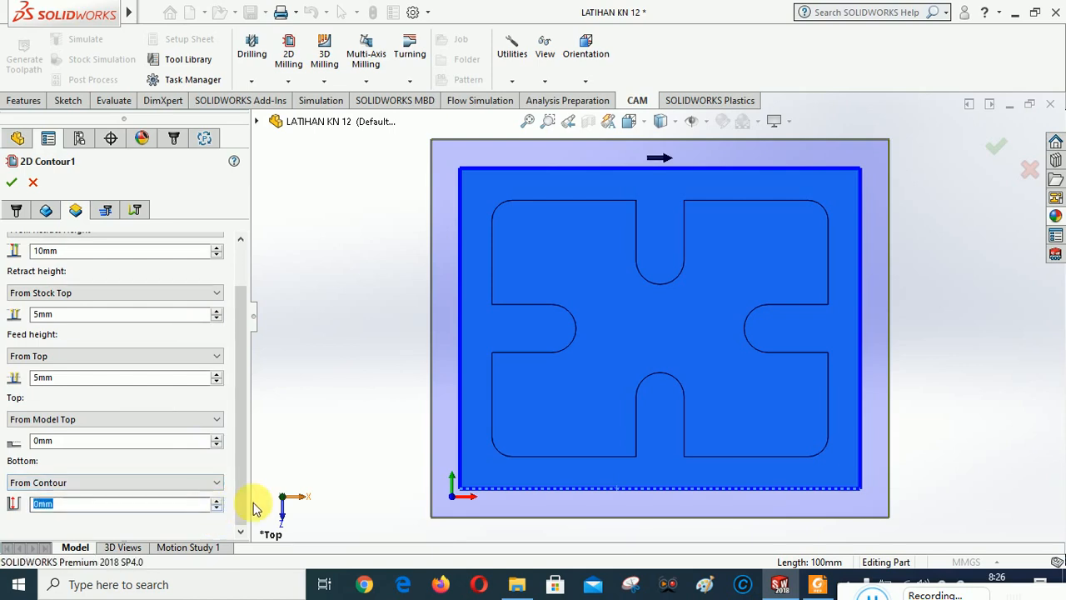
{"action": "left_click", "coordinate": [585, 80]}
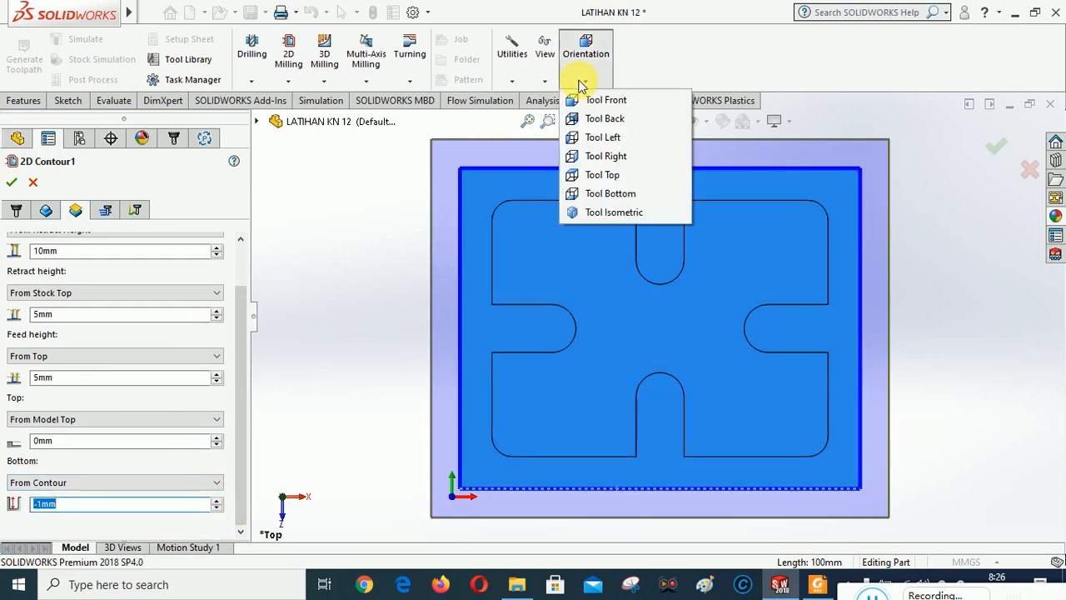
{"action": "left_click", "coordinate": [594, 99]}
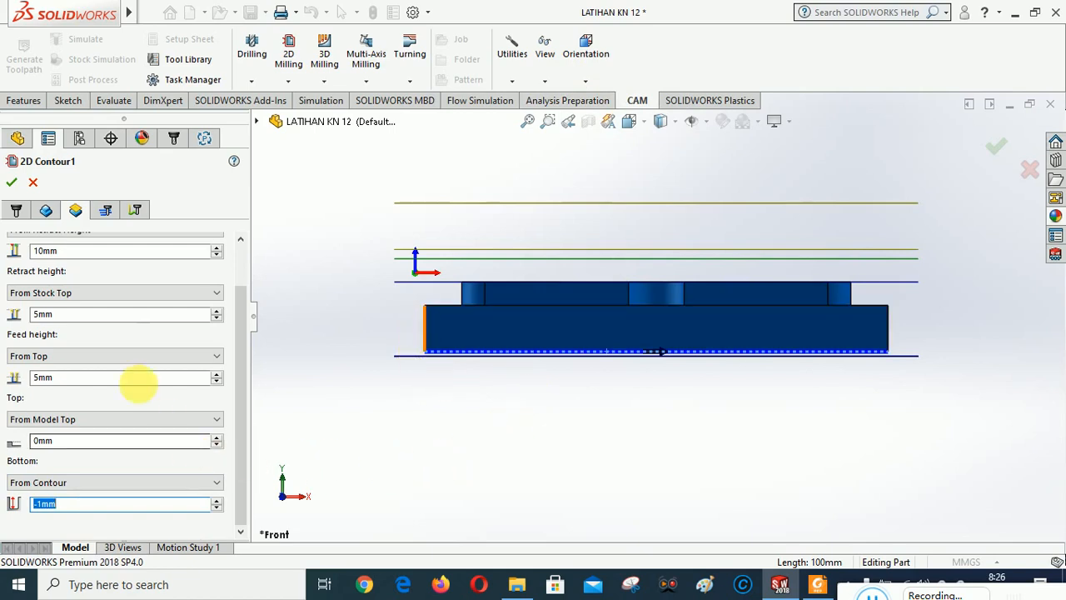
Step: Set the contour pass to right compensation (conventional milling), viewing the part in isometric orientation
{"action": "left_click", "coordinate": [105, 212]}
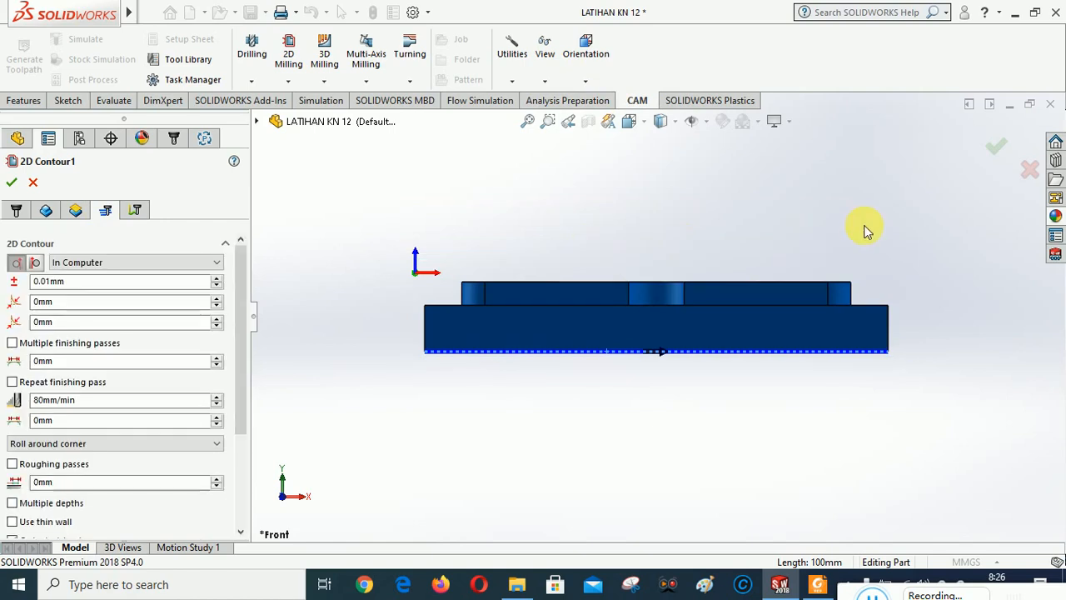
{"action": "left_click", "coordinate": [587, 79]}
{"action": "left_click", "coordinate": [613, 212]}
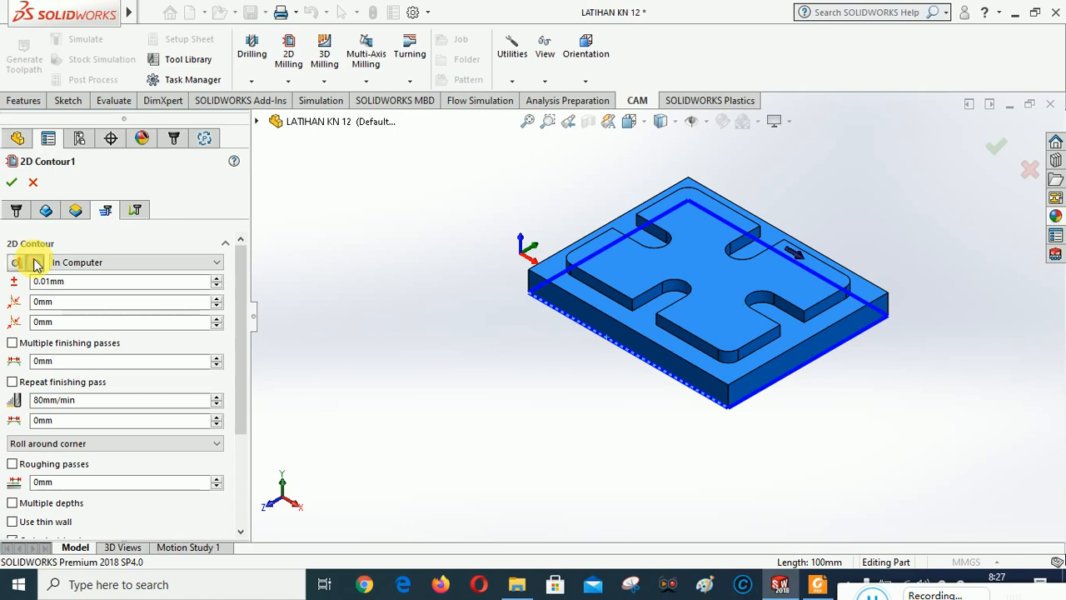
{"action": "left_click", "coordinate": [18, 264]}
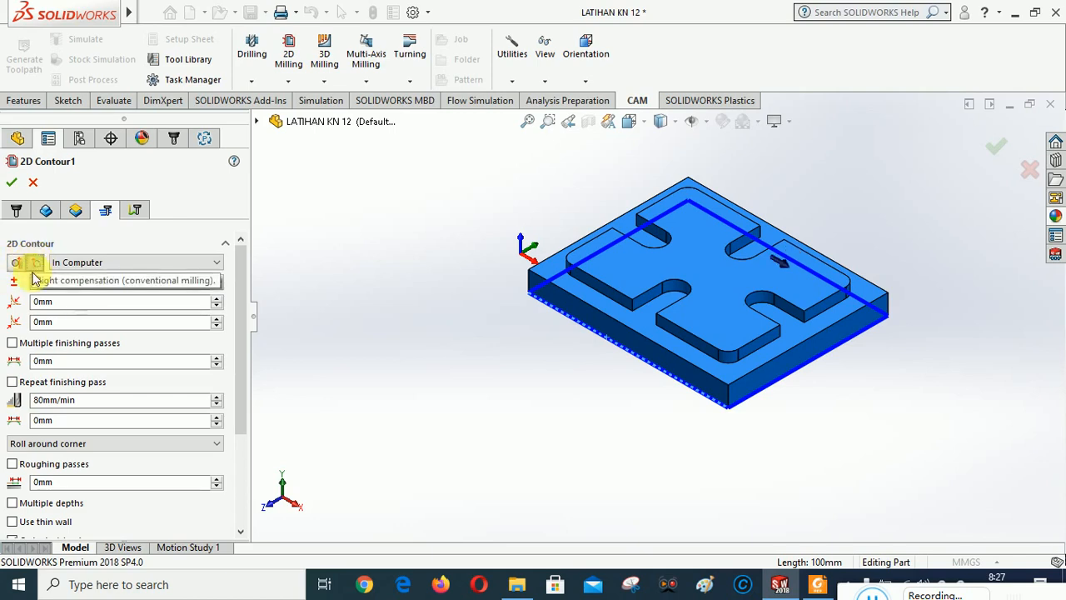
Step: Enable multiple depths for the contour with a 3 mm maximum roughing stepdown and 1 finishing stepdown
{"action": "scroll", "coordinate": [241, 300], "scroll_direction": "down", "scroll_amount": 3}
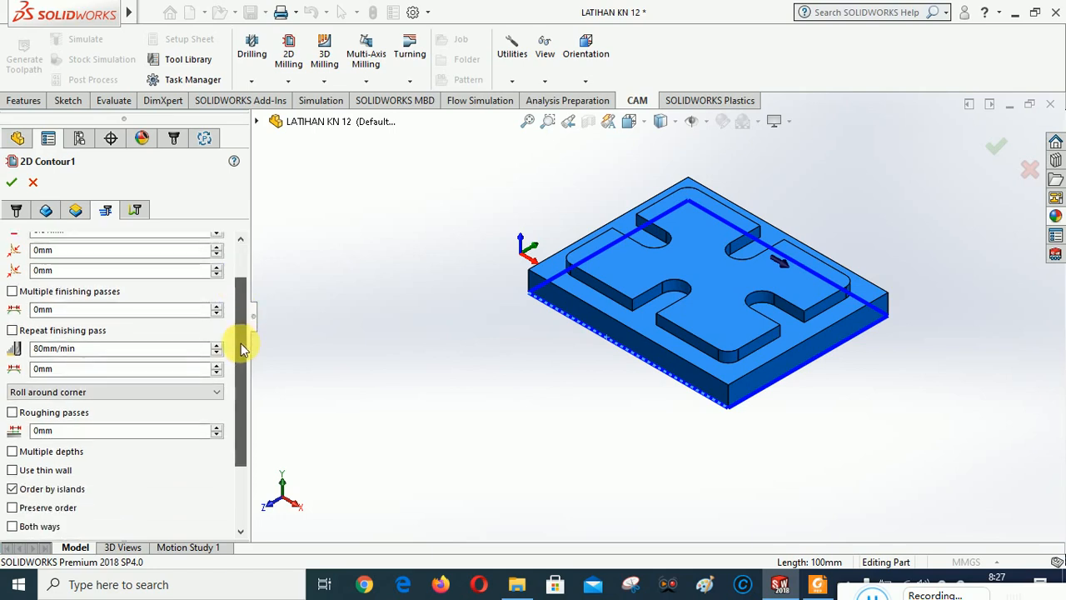
{"action": "left_click_drag", "start_coordinate": [241, 348], "coordinate": [244, 377]}
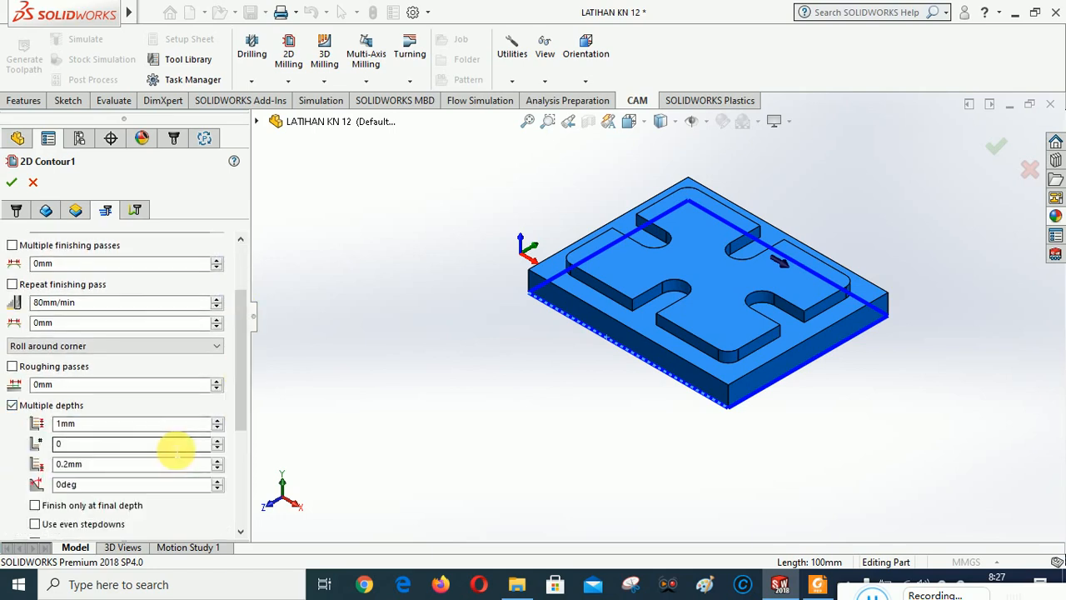
{"action": "mouse_move", "coordinate": [96, 426]}
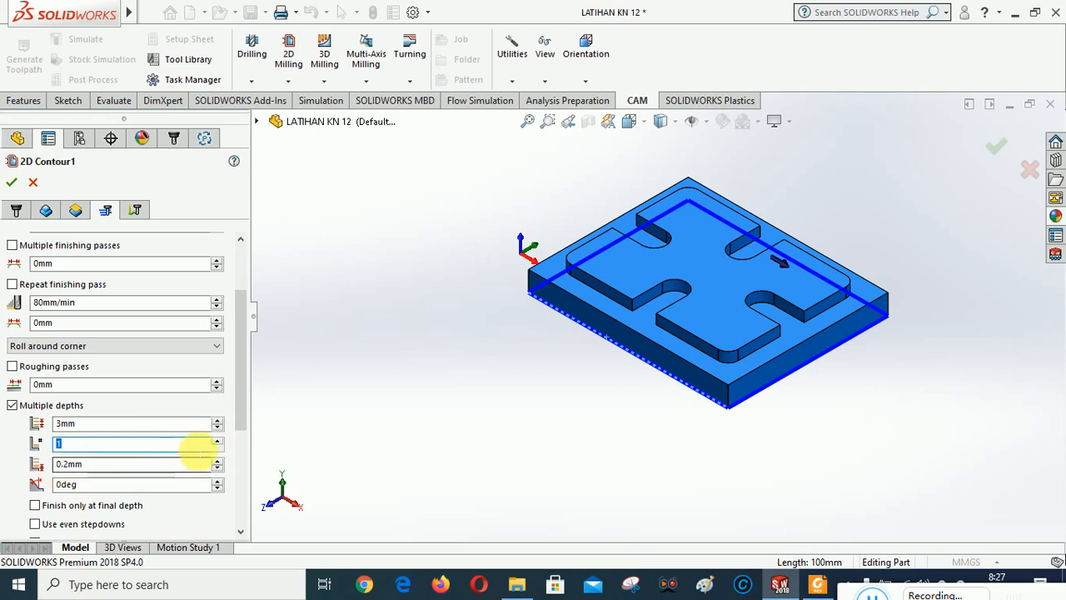
{"action": "left_click_drag", "start_coordinate": [238, 345], "coordinate": [250, 435]}
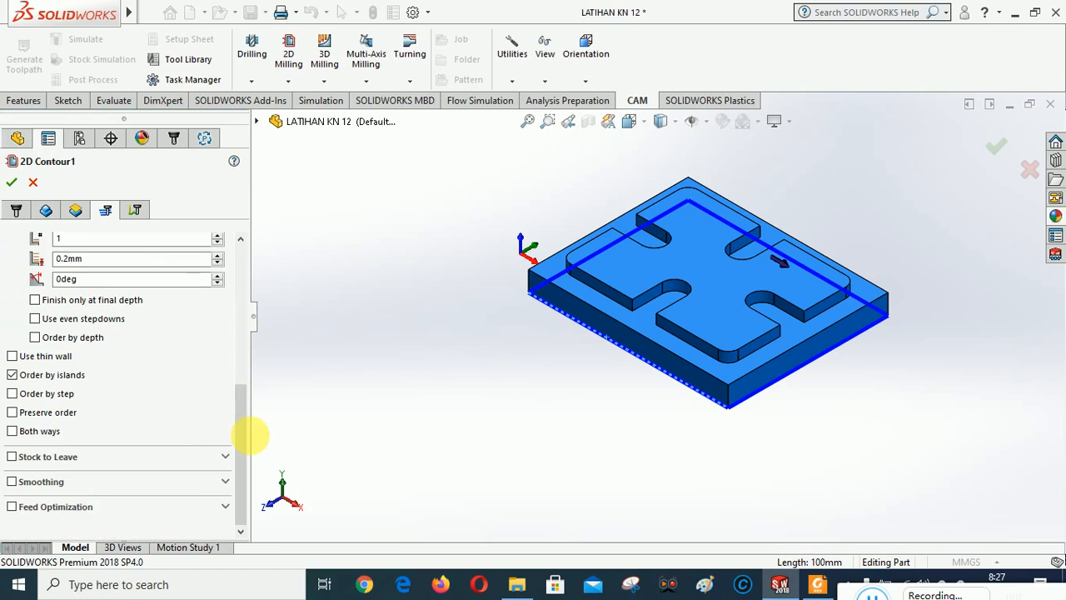
{"action": "left_click_drag", "start_coordinate": [238, 417], "coordinate": [235, 275]}
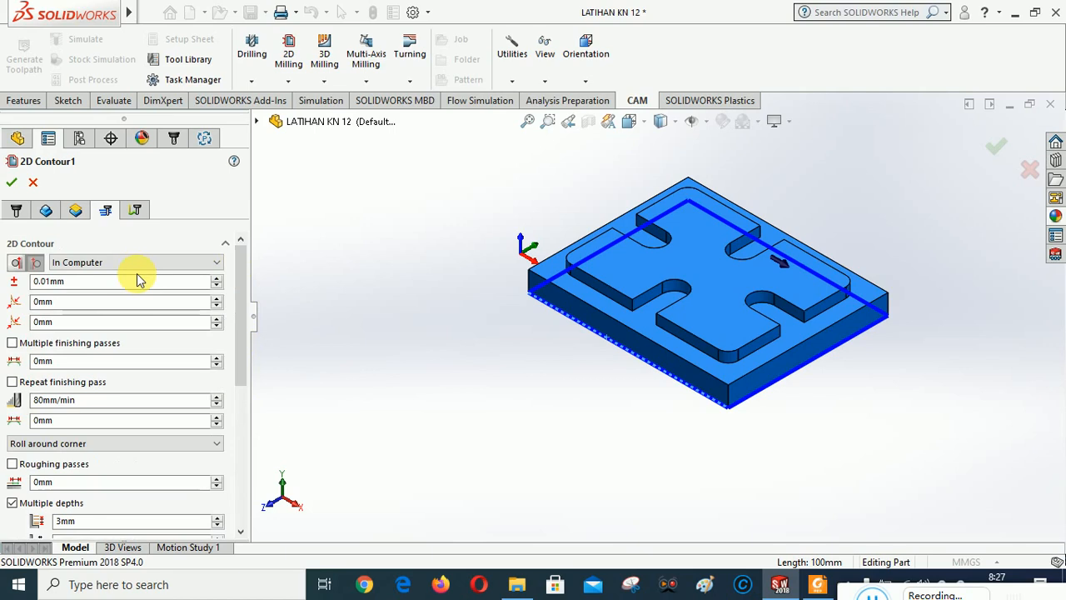
Step: Set the contour's linking safe distance to 4 mm and turn off Allow rapid retract
{"action": "left_click", "coordinate": [562, 283]}
{"action": "left_click", "coordinate": [135, 210]}
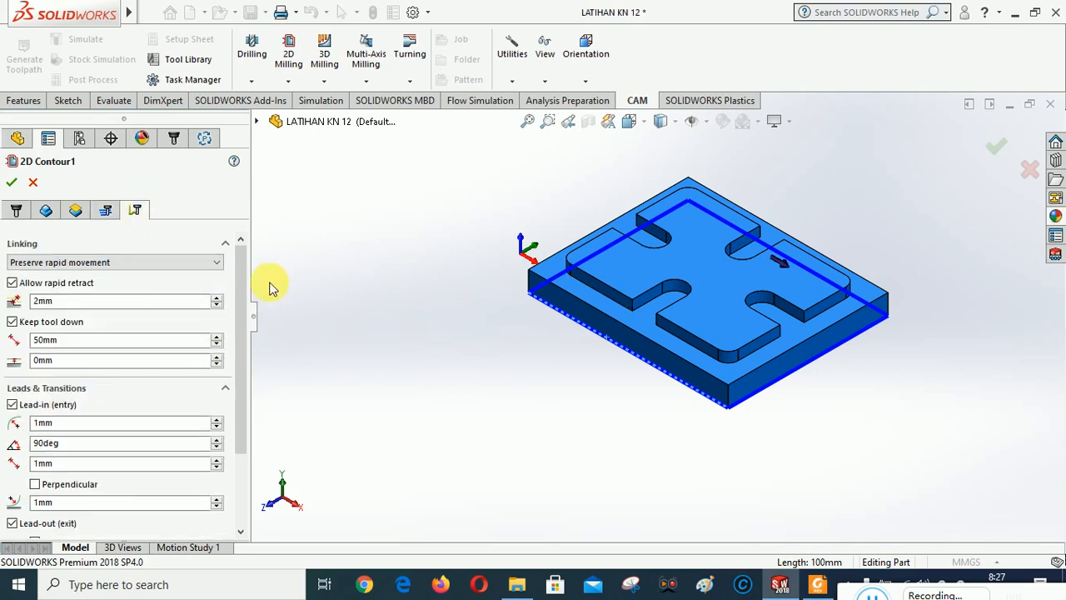
{"action": "mouse_move", "coordinate": [84, 307]}
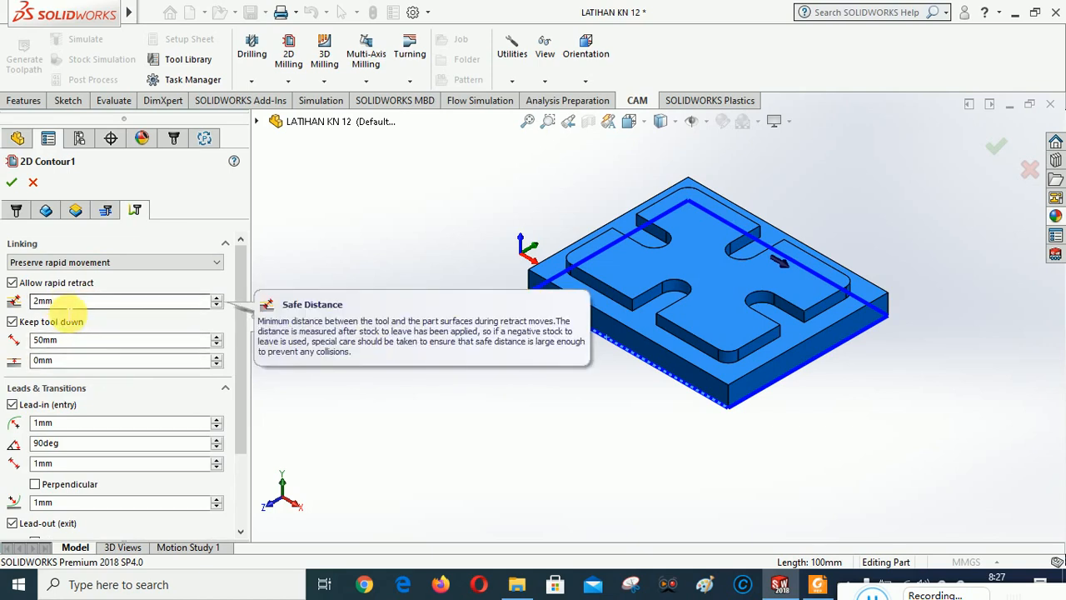
{"action": "left_click", "coordinate": [211, 282]}
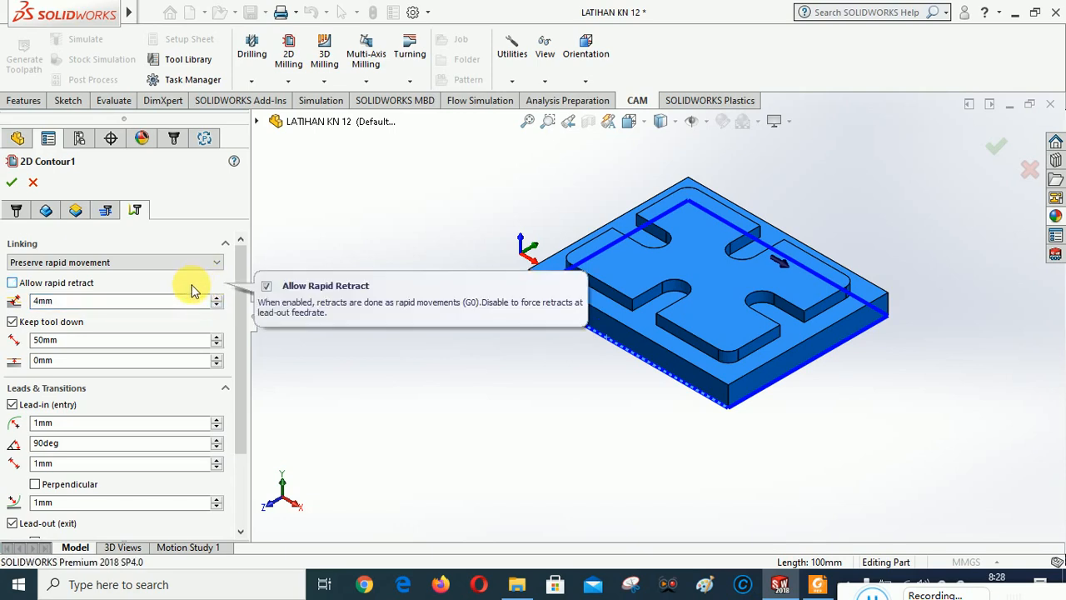
Step: Reverse the direction of the selected outer contour, check it from the tool top view and accept the operation
{"action": "left_click", "coordinate": [46, 210]}
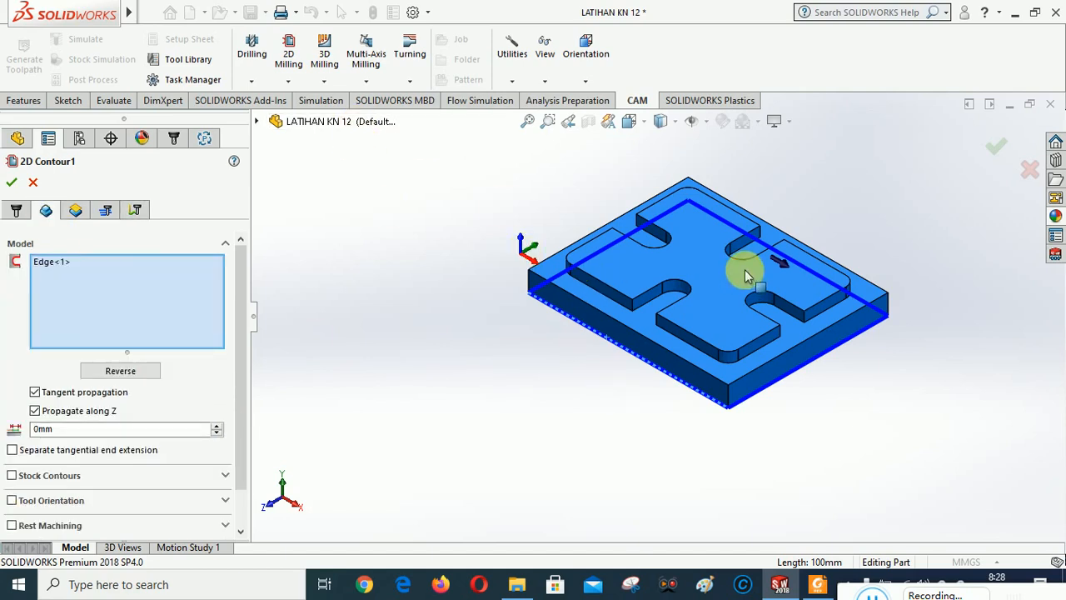
{"action": "left_click", "coordinate": [116, 372]}
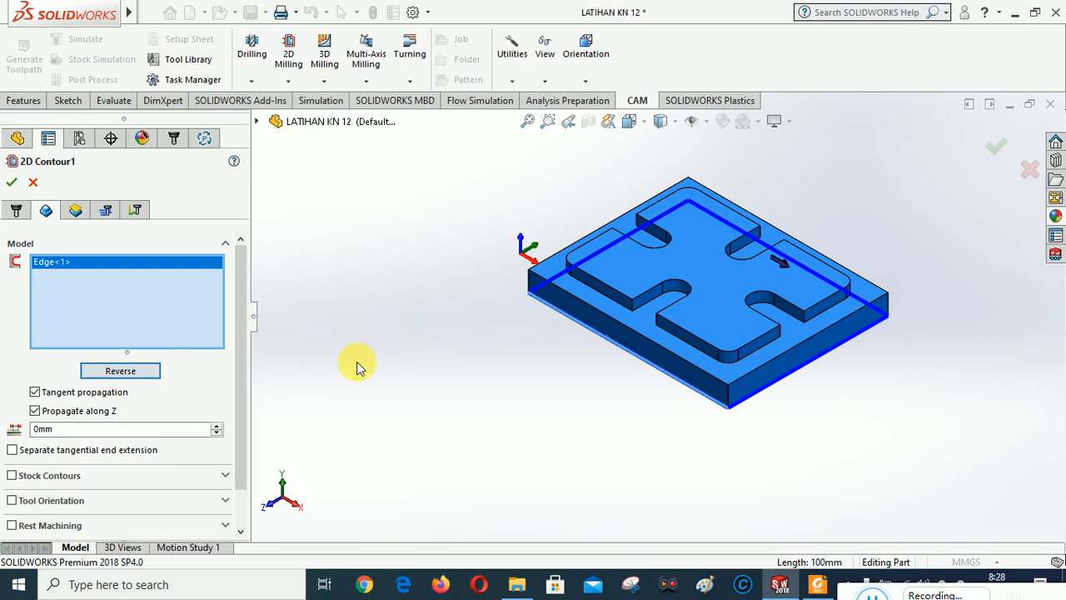
{"action": "left_click", "coordinate": [586, 81]}
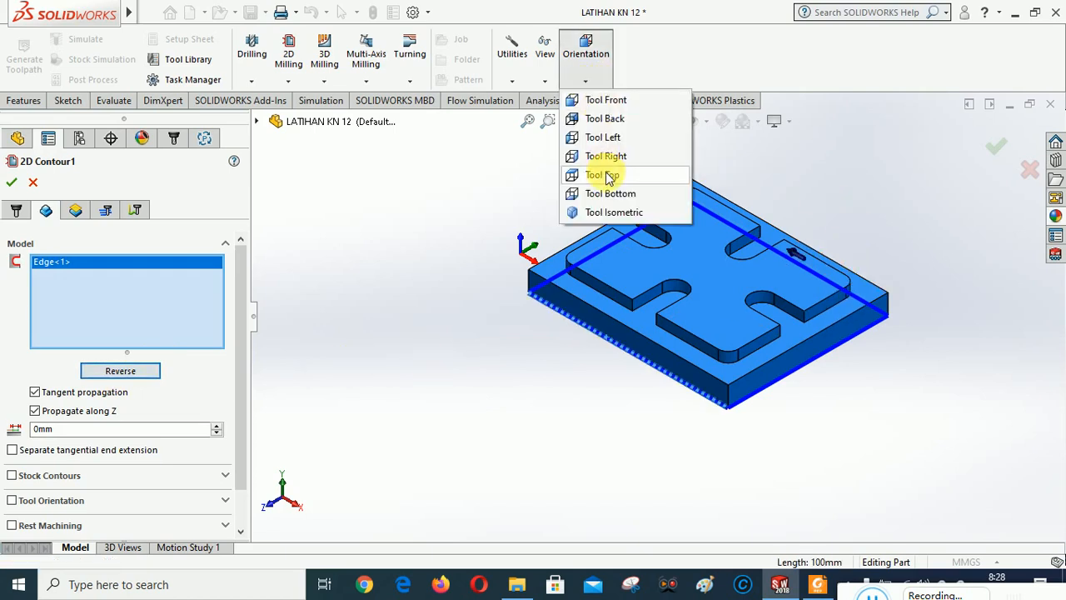
{"action": "left_click", "coordinate": [605, 175]}
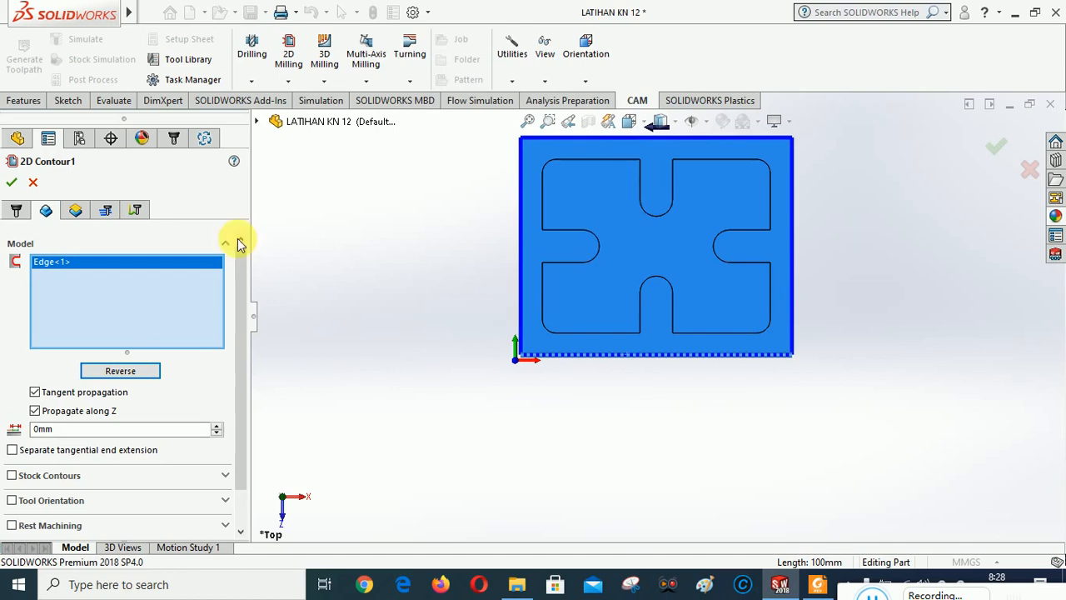
{"action": "left_click", "coordinate": [12, 183]}
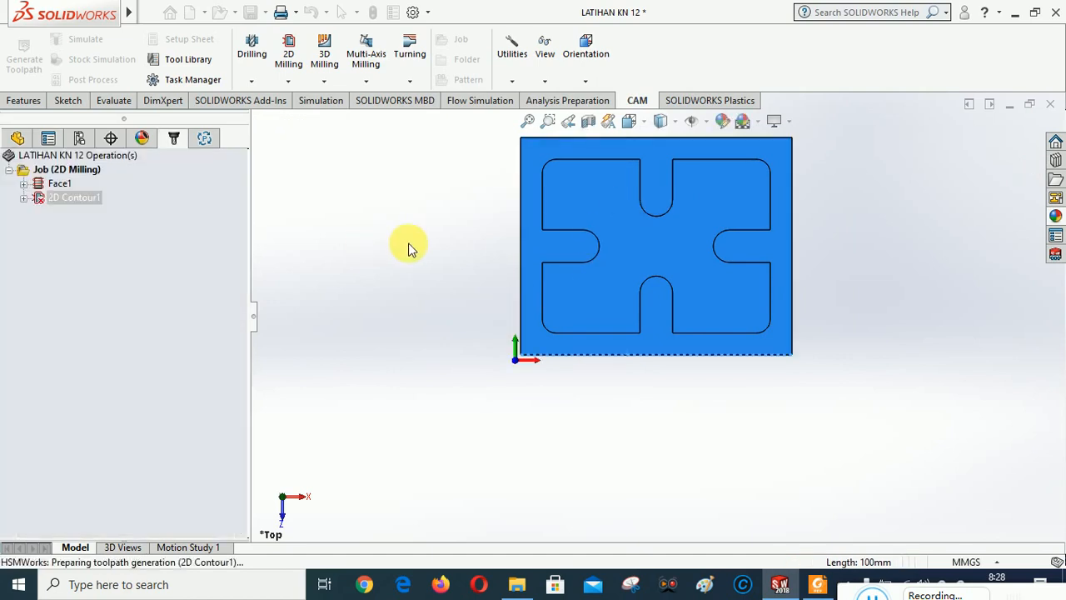
Step: Examine the outer contour toolpath and its depth passes in the tool isometric and tool front views
{"action": "left_click", "coordinate": [585, 86]}
{"action": "left_click", "coordinate": [602, 214]}
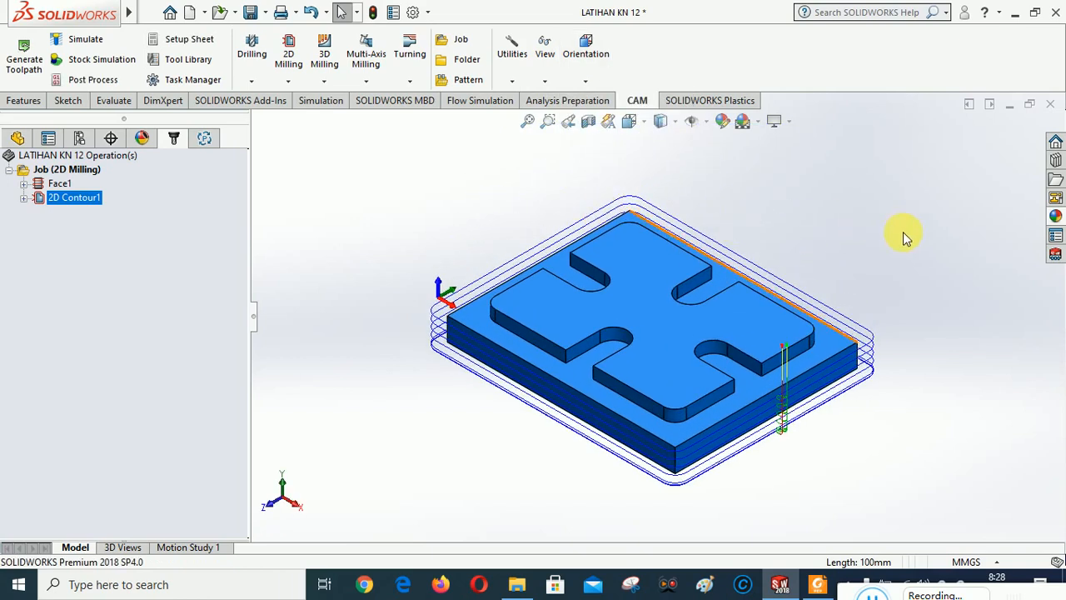
{"action": "left_click", "coordinate": [588, 82]}
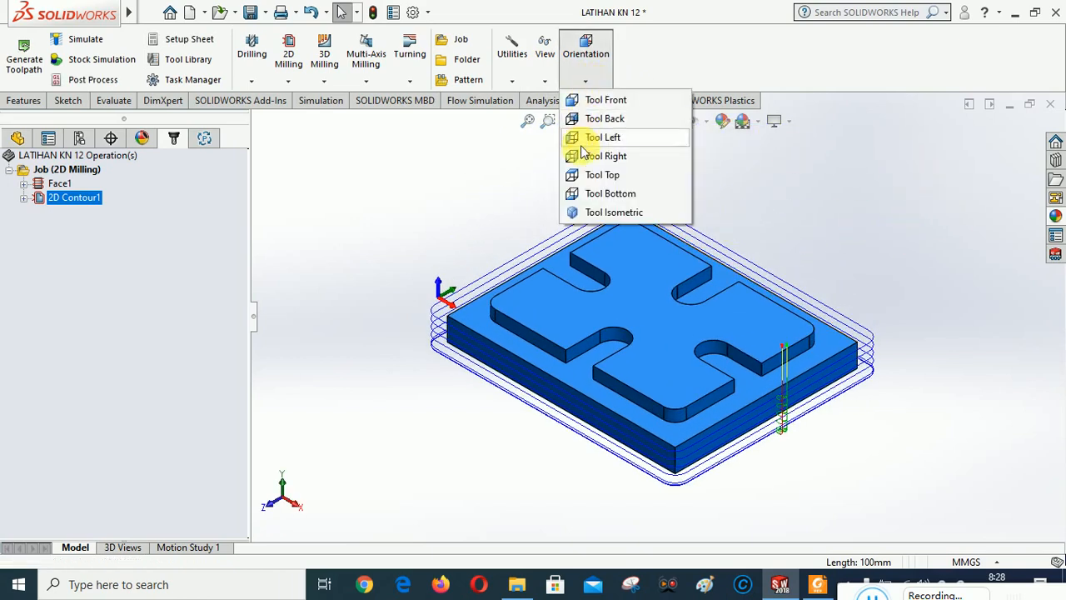
{"action": "left_click", "coordinate": [604, 101]}
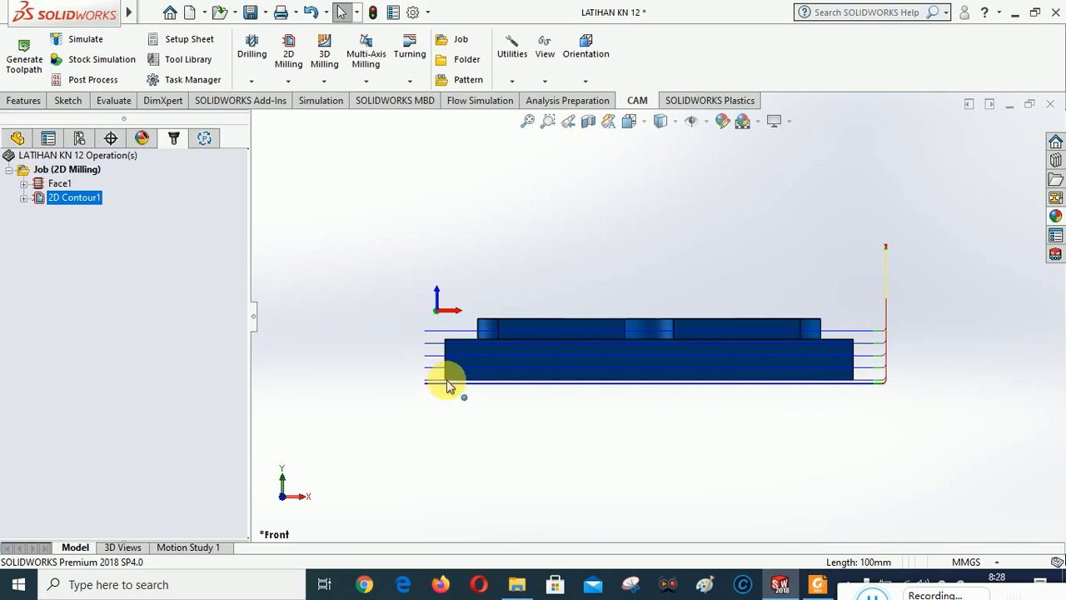
{"action": "left_click", "coordinate": [586, 81]}
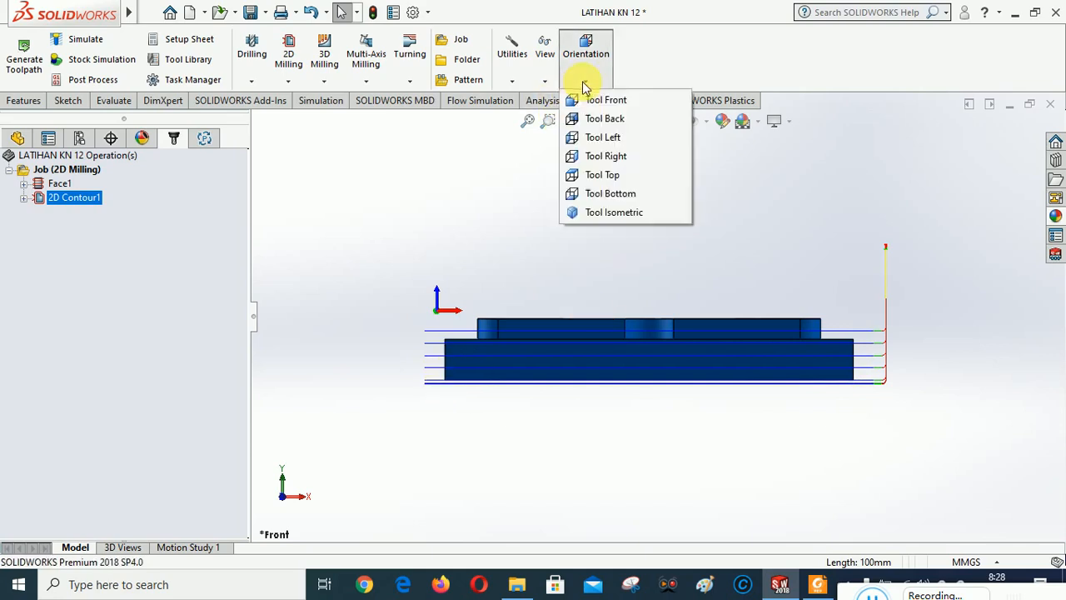
{"action": "left_click", "coordinate": [603, 213]}
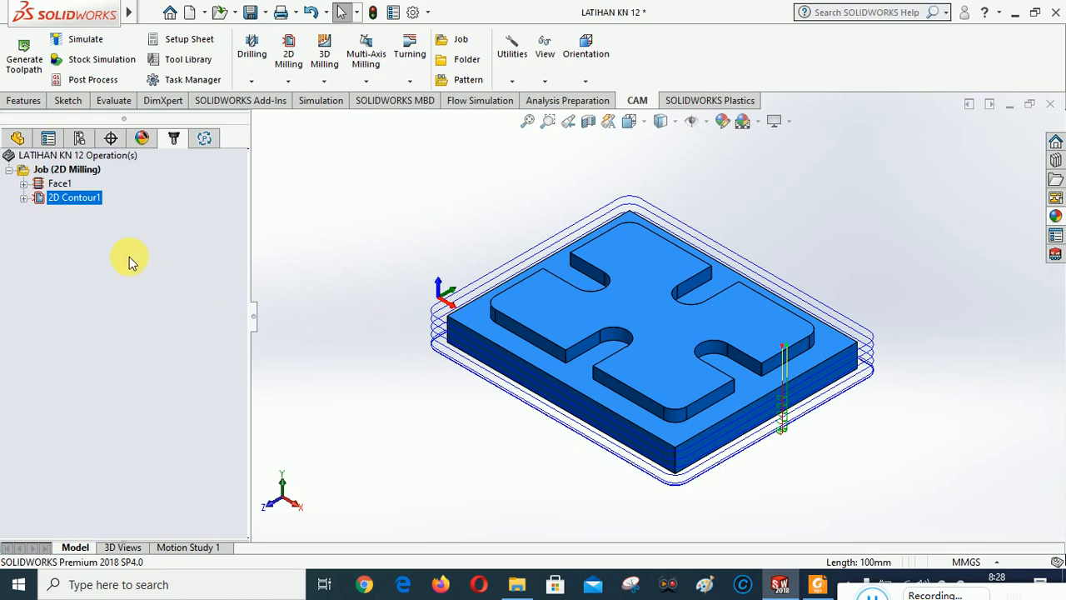
Step: Run the stock simulation for all operations in the 2D milling job and close it when it ends
{"action": "right_click", "coordinate": [72, 173]}
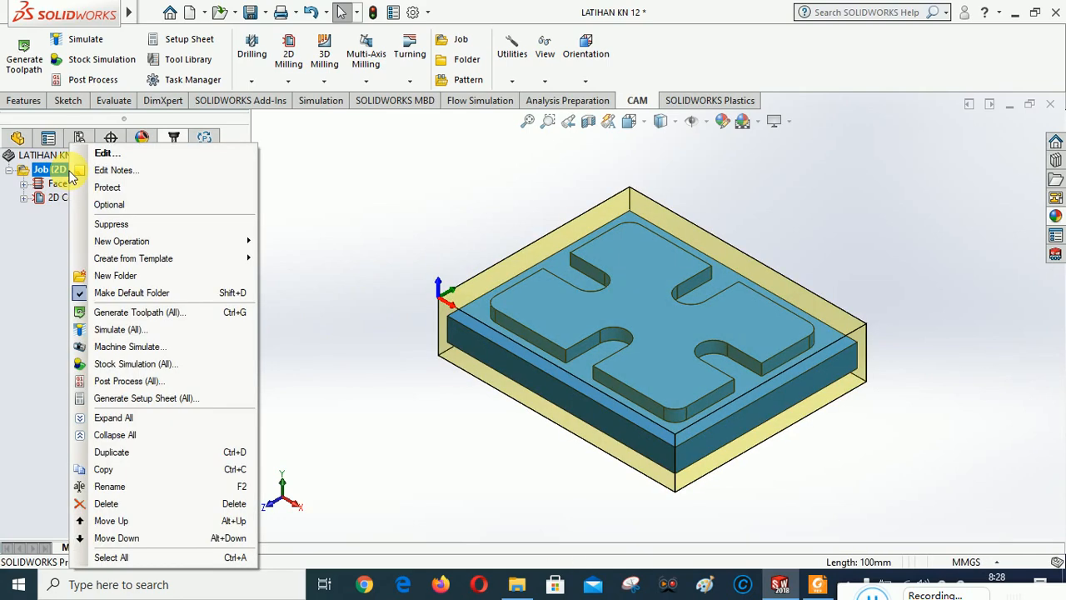
{"action": "left_click", "coordinate": [121, 364]}
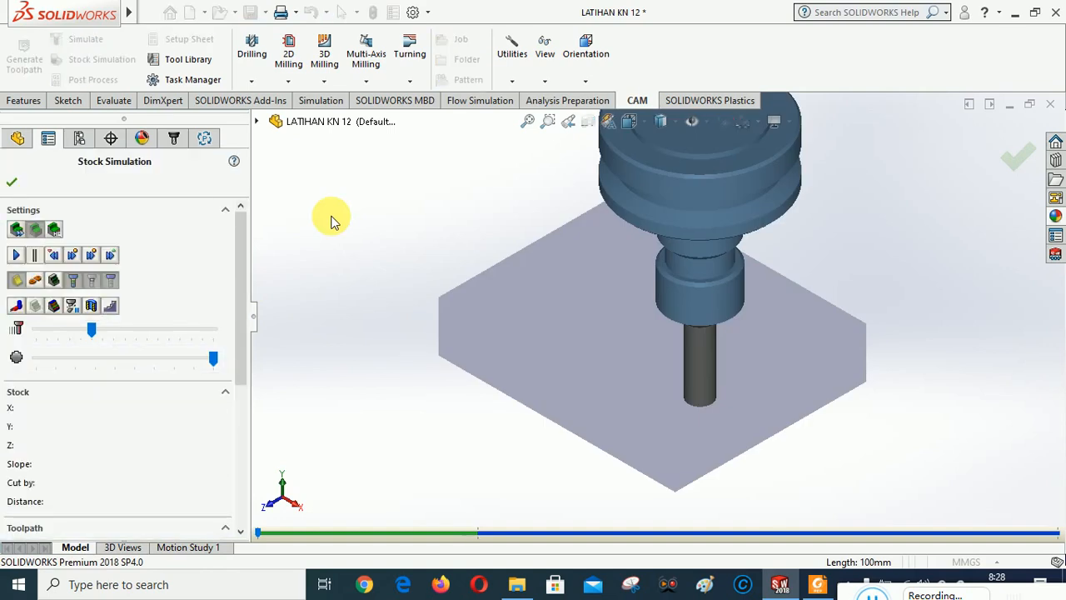
{"action": "left_click", "coordinate": [18, 256]}
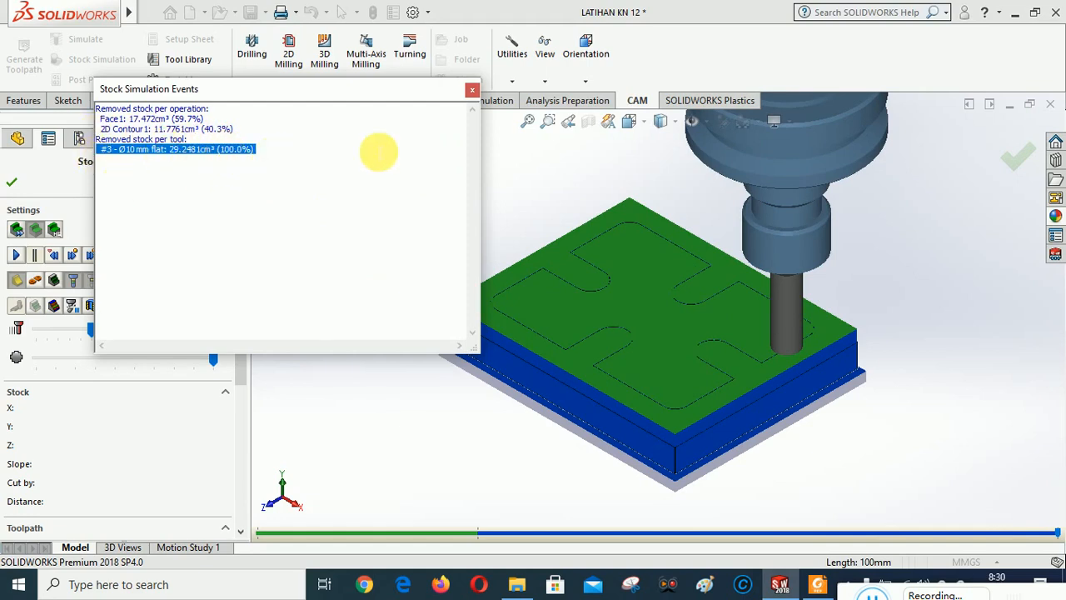
{"action": "left_click", "coordinate": [470, 90]}
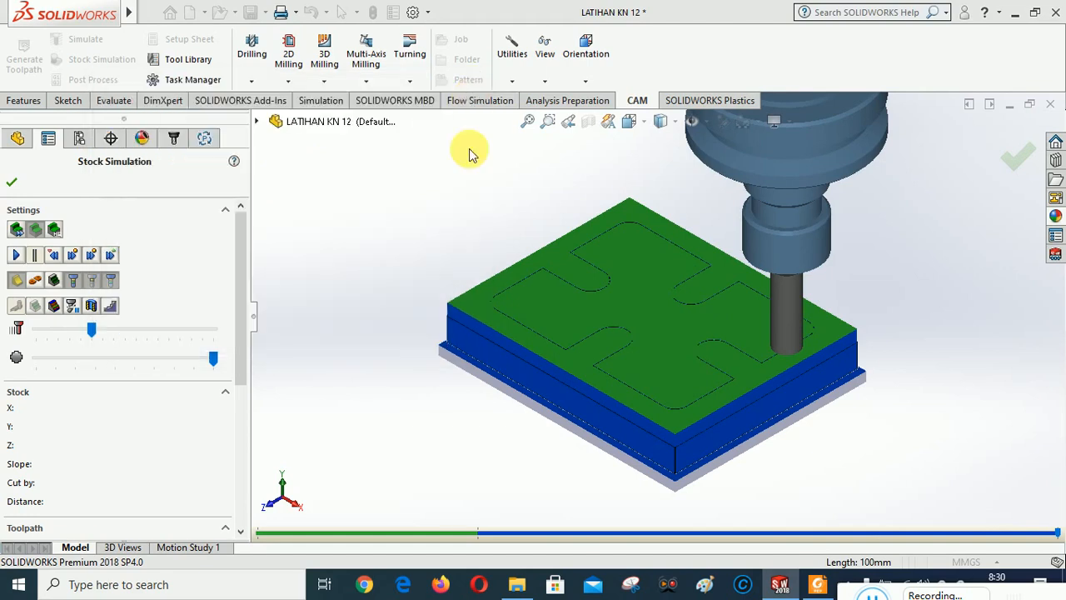
{"action": "left_click", "coordinate": [13, 183]}
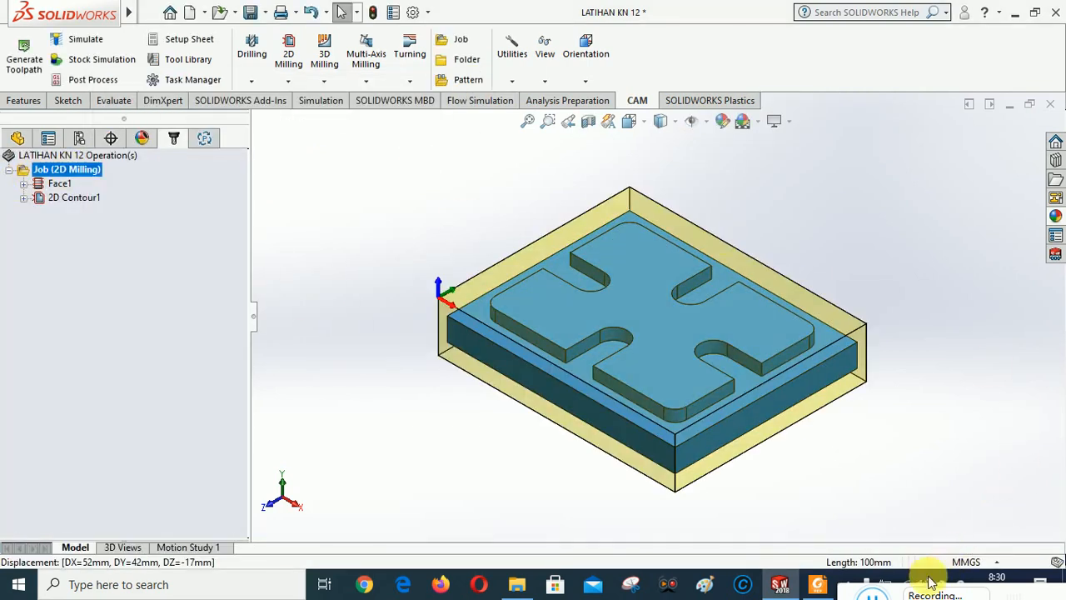
{"action": "left_click", "coordinate": [874, 593]}
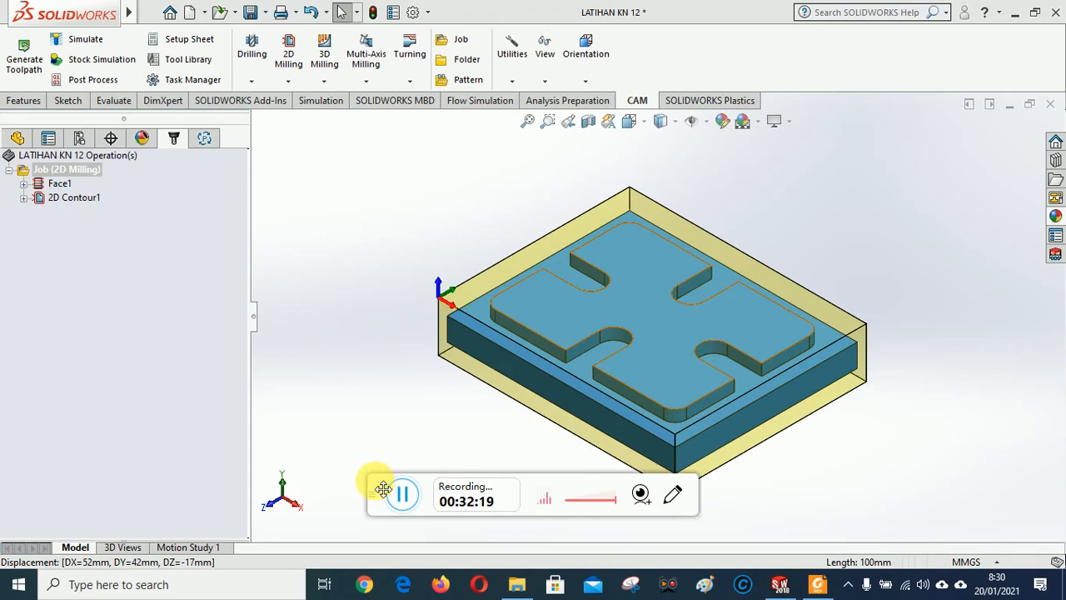
{"action": "left_click_drag", "start_coordinate": [383, 488], "coordinate": [854, 595]}
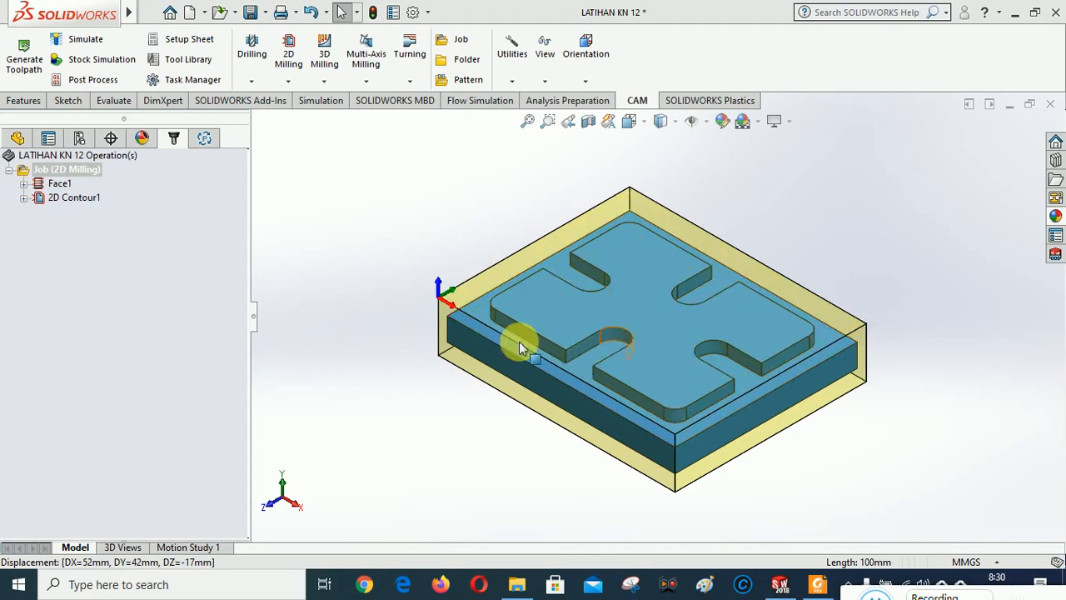
Step: Create a new 2D Contour operation using the bottom edge of the raised cross-slotted profile as its contour
{"action": "left_click", "coordinate": [287, 83]}
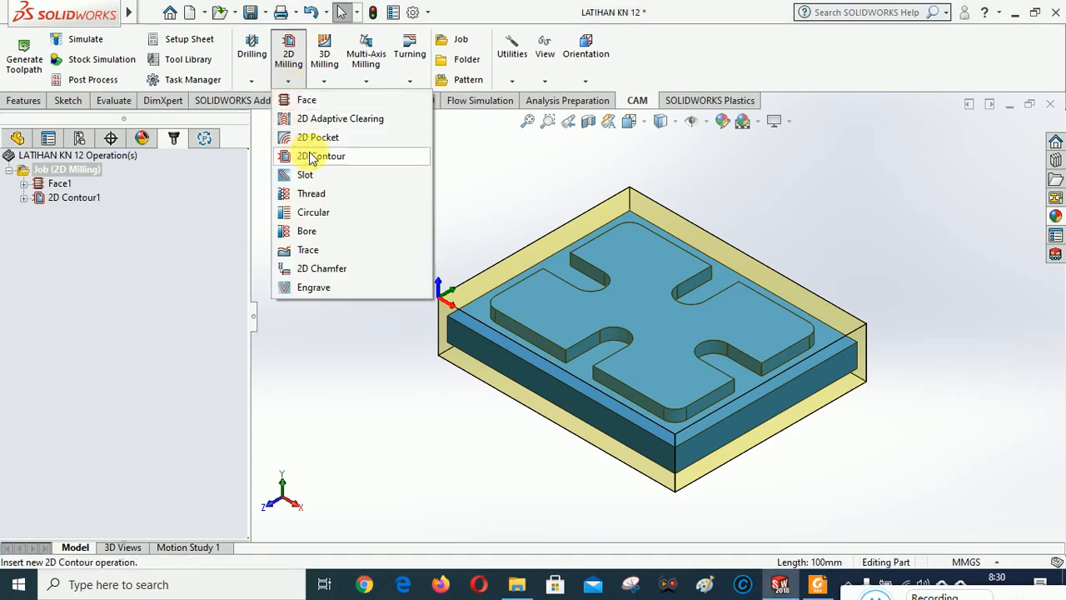
{"action": "left_click", "coordinate": [296, 155]}
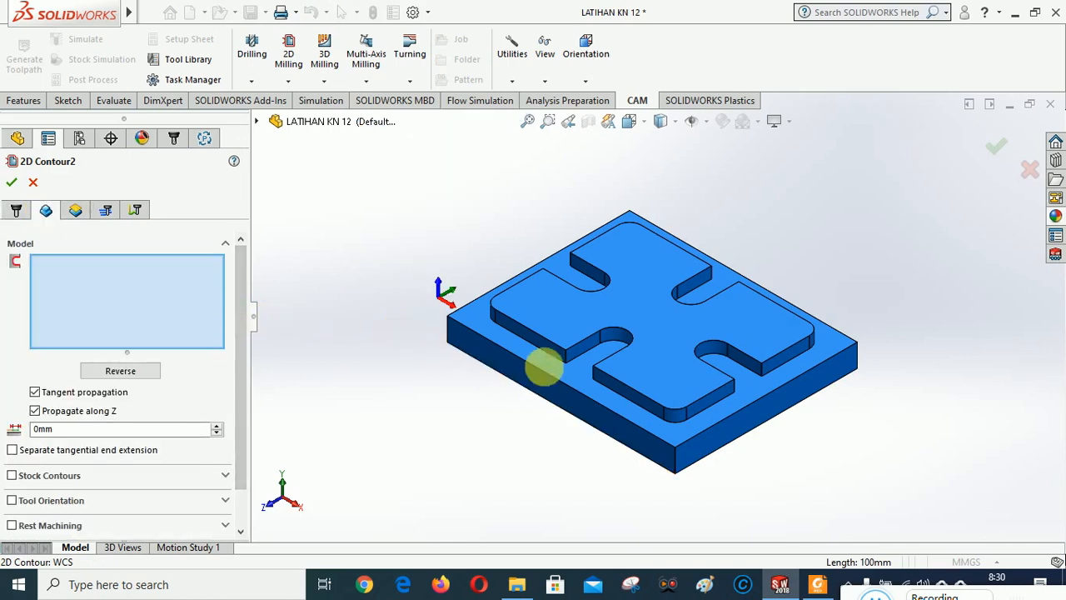
{"action": "left_click", "coordinate": [539, 352]}
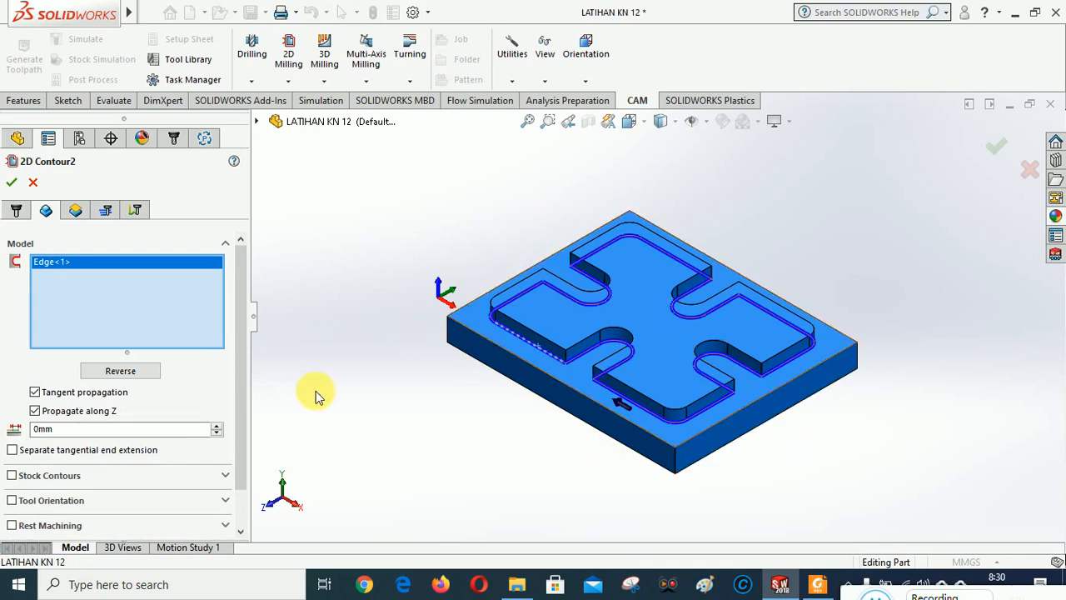
Step: Set the cross-slotted contour operation's top height to From Model Top
{"action": "left_click", "coordinate": [80, 215]}
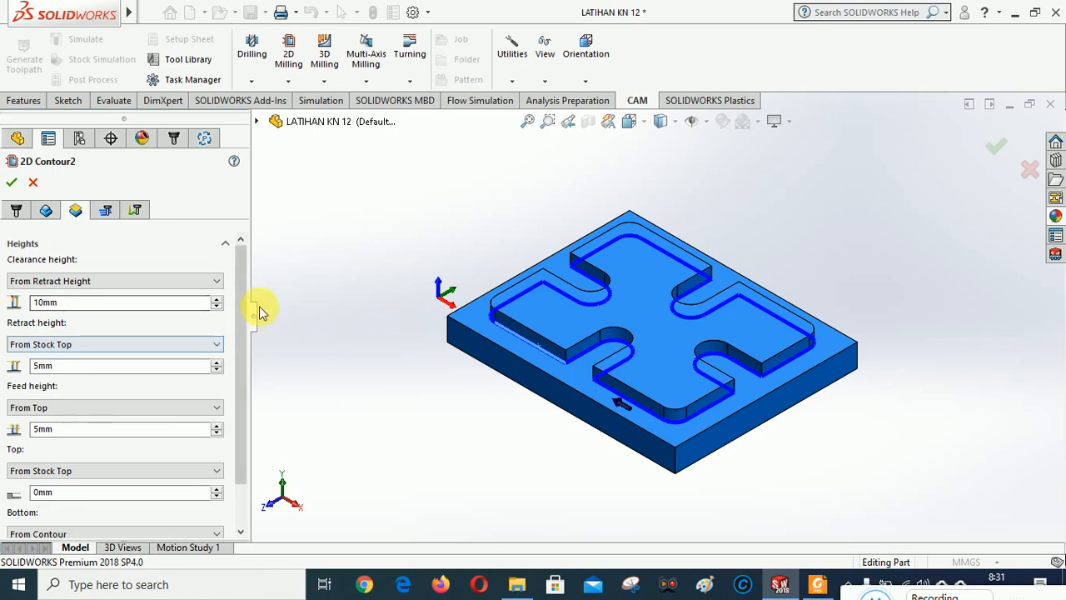
{"action": "scroll", "coordinate": [124, 375], "scroll_direction": "down", "scroll_amount": 2}
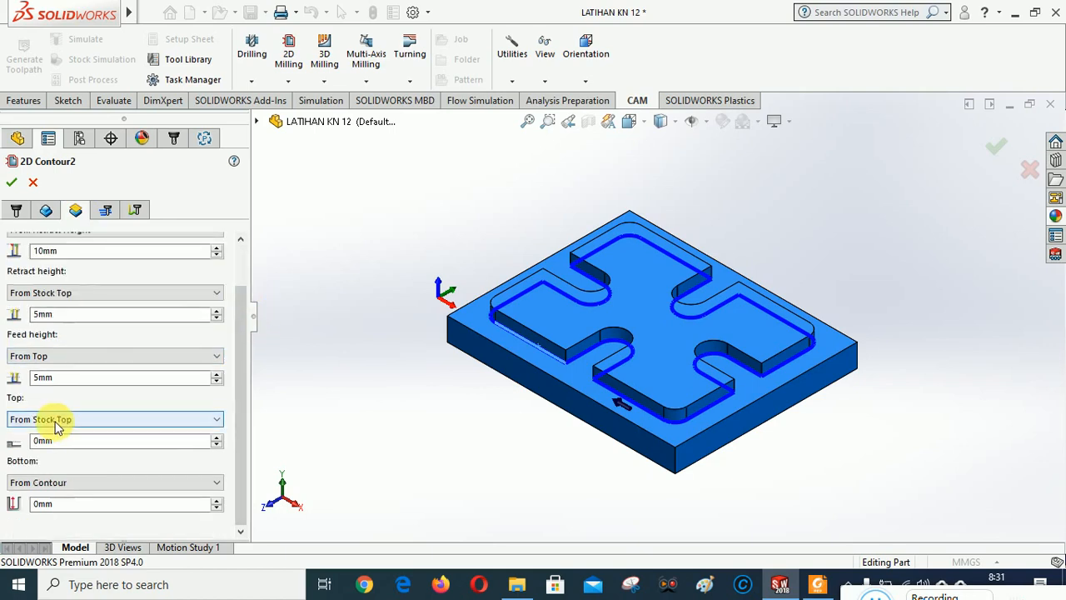
{"action": "left_click", "coordinate": [72, 420]}
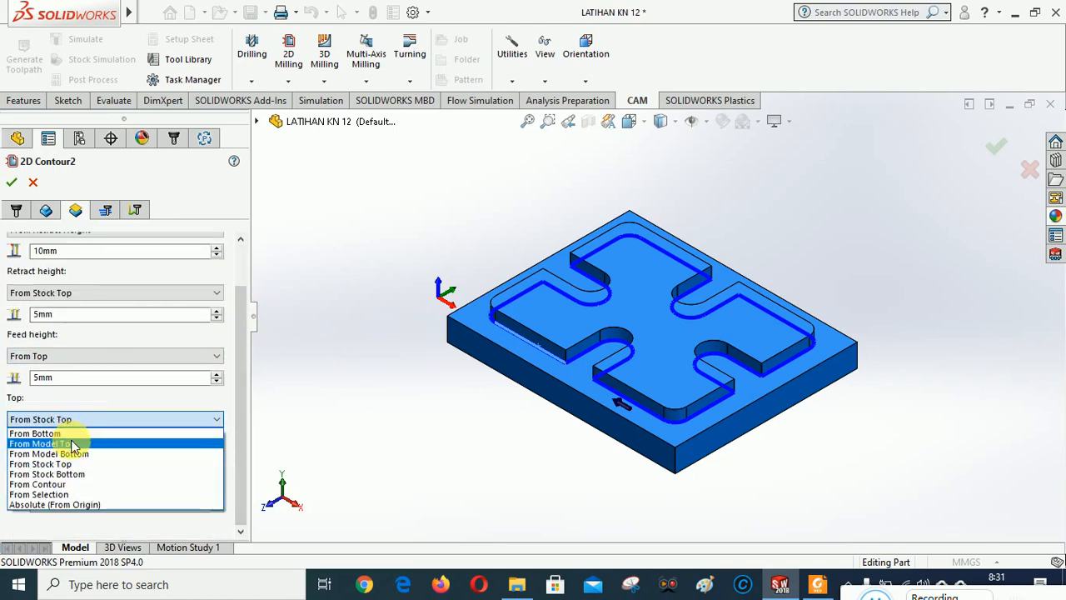
{"action": "left_click", "coordinate": [73, 443]}
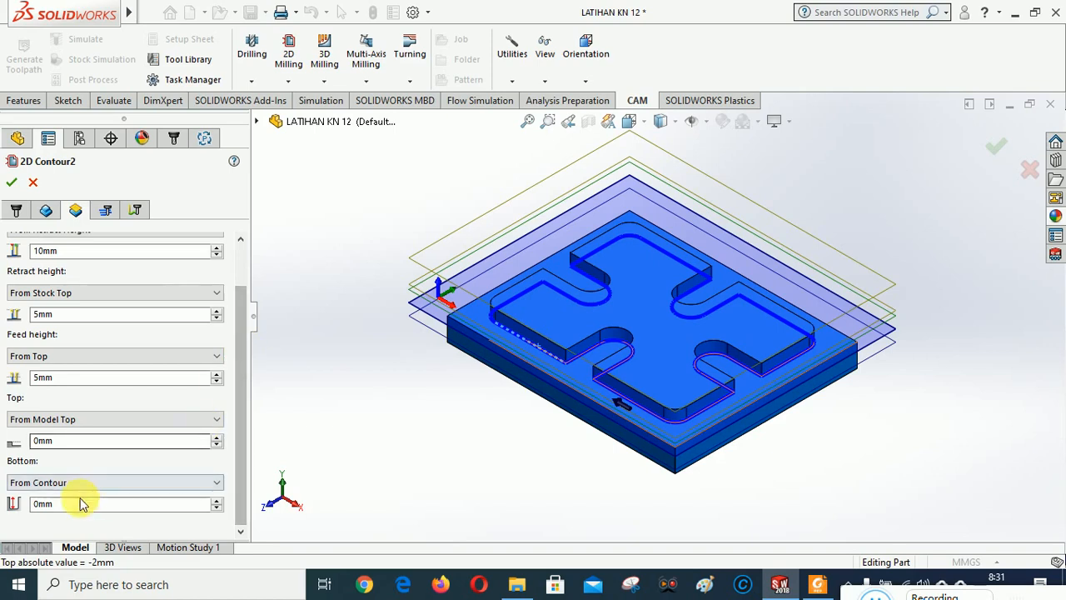
Step: Switch the contour's compensation side and enable multiple depths with a 3 mm maximum roughing stepdown and 1 finishing stepdown
{"action": "left_click", "coordinate": [106, 210]}
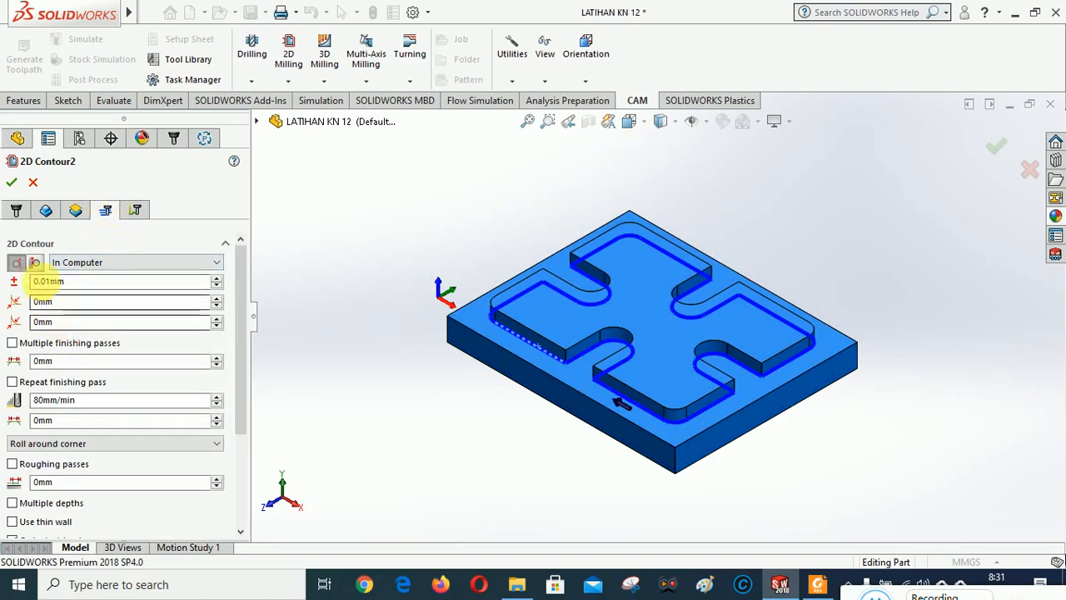
{"action": "left_click", "coordinate": [37, 266]}
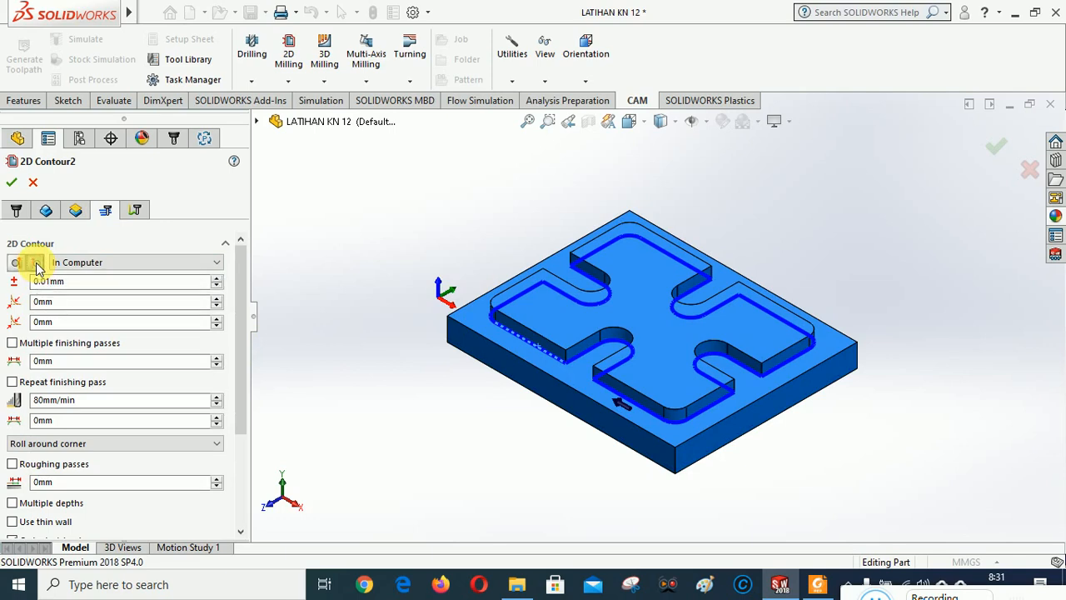
{"action": "mouse_move", "coordinate": [246, 308]}
{"action": "left_mouse_down"}
{"action": "mouse_move", "coordinate": [233, 349]}
{"action": "mouse_move", "coordinate": [236, 296]}
{"action": "left_mouse_up"}
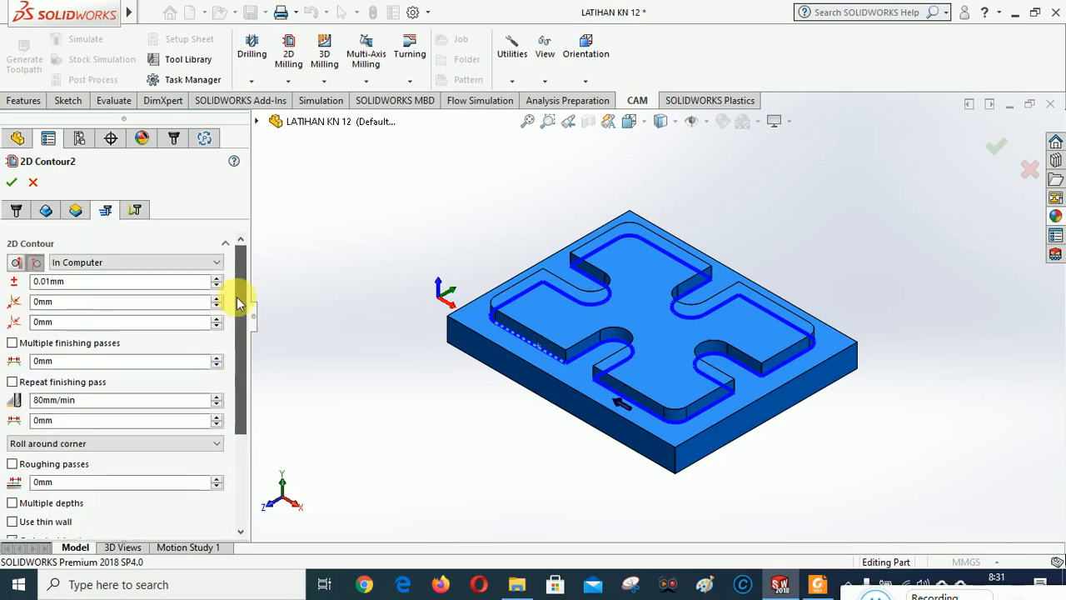
{"action": "scroll", "coordinate": [43, 433], "scroll_direction": "down", "scroll_amount": 3}
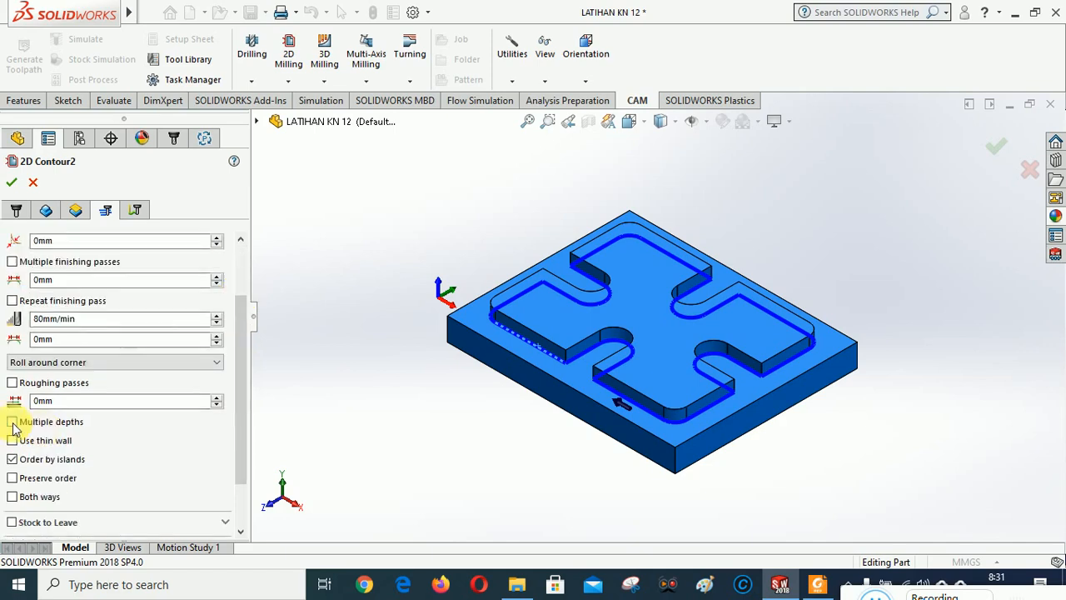
{"action": "left_click", "coordinate": [12, 422]}
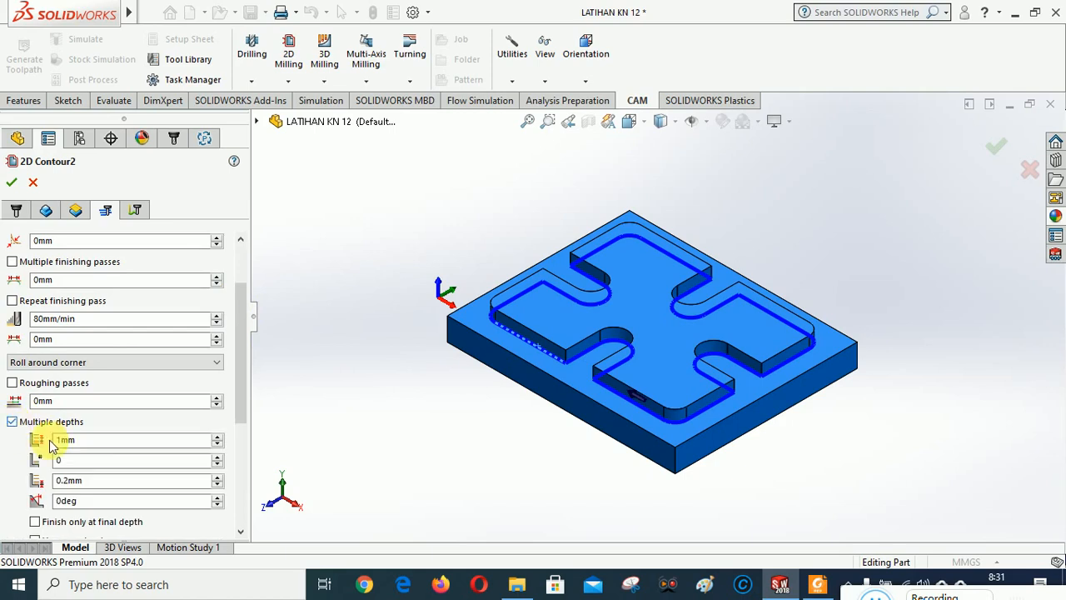
{"action": "mouse_move", "coordinate": [191, 447]}
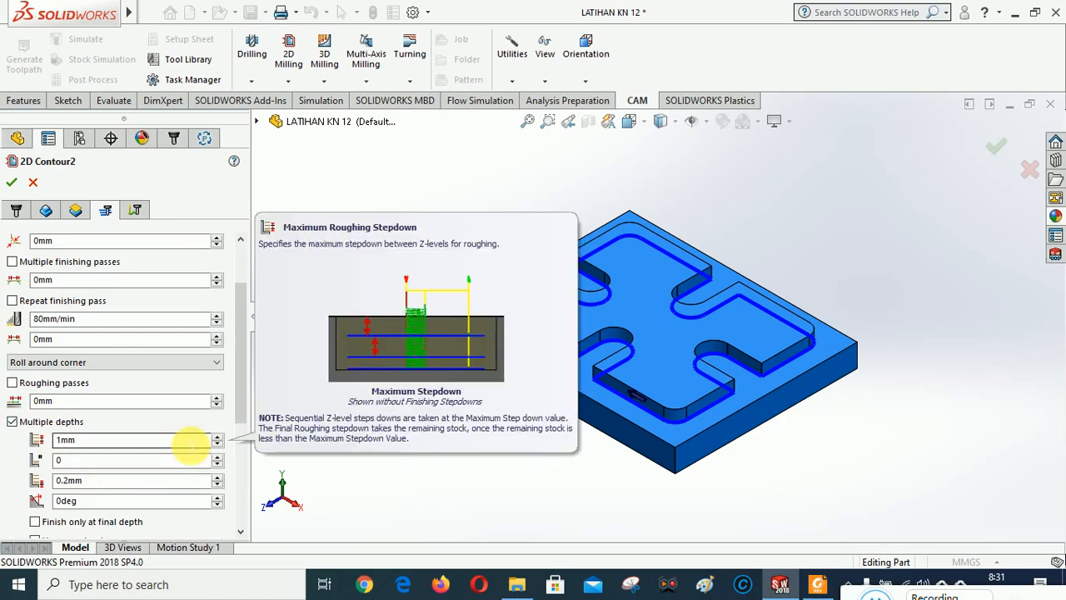
{"action": "left_click", "coordinate": [217, 440]}
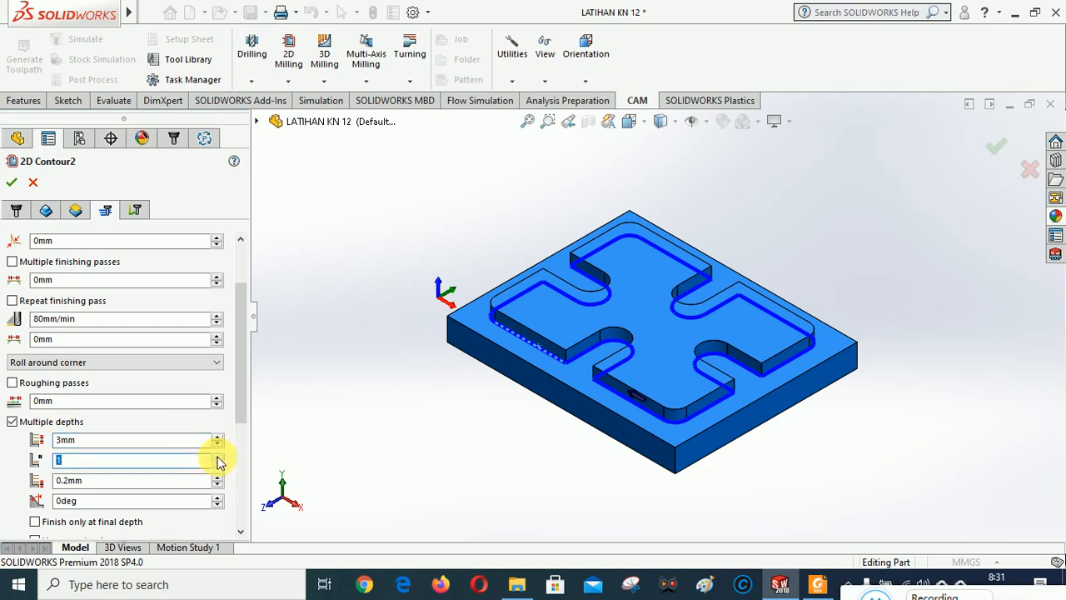
{"action": "left_click_drag", "start_coordinate": [239, 349], "coordinate": [241, 293]}
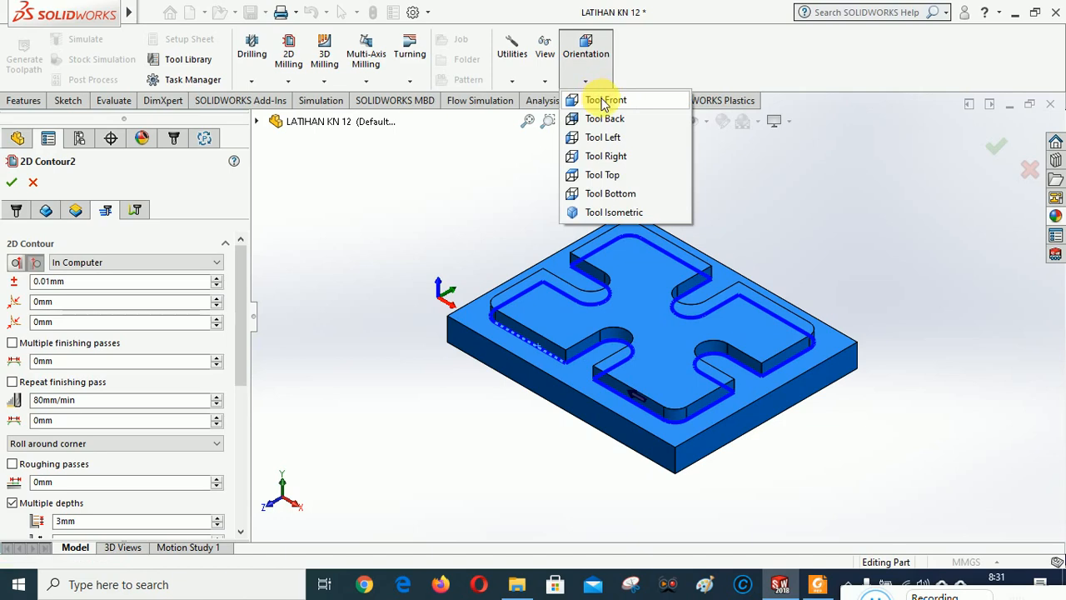
Step: Reverse the cross-slotted contour's direction, checking it from the tool top and tool isometric views, and accept the operation
{"action": "left_click", "coordinate": [594, 176]}
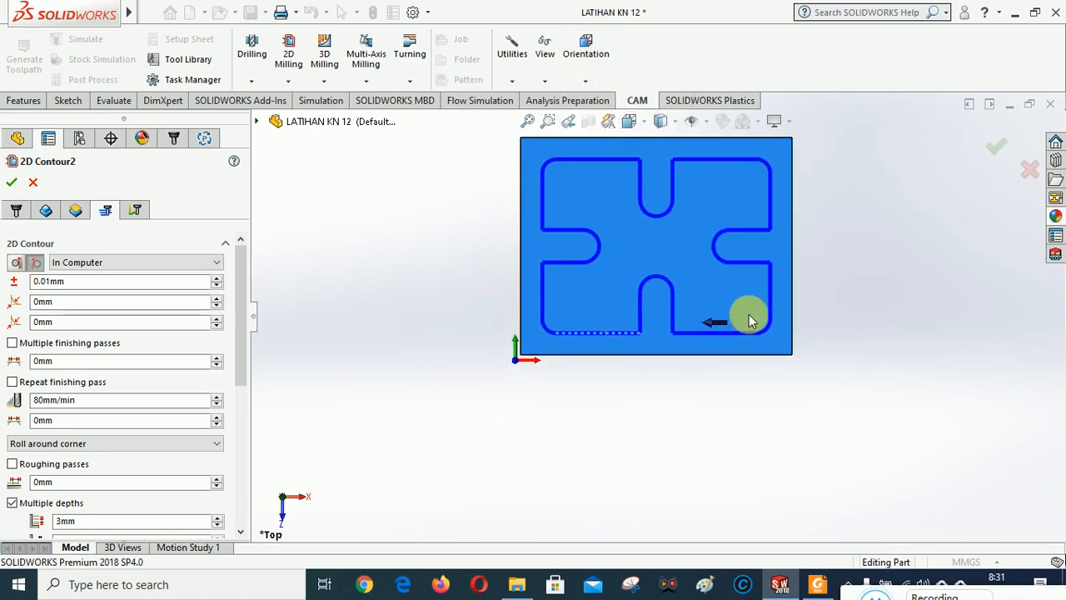
{"action": "left_click", "coordinate": [137, 212]}
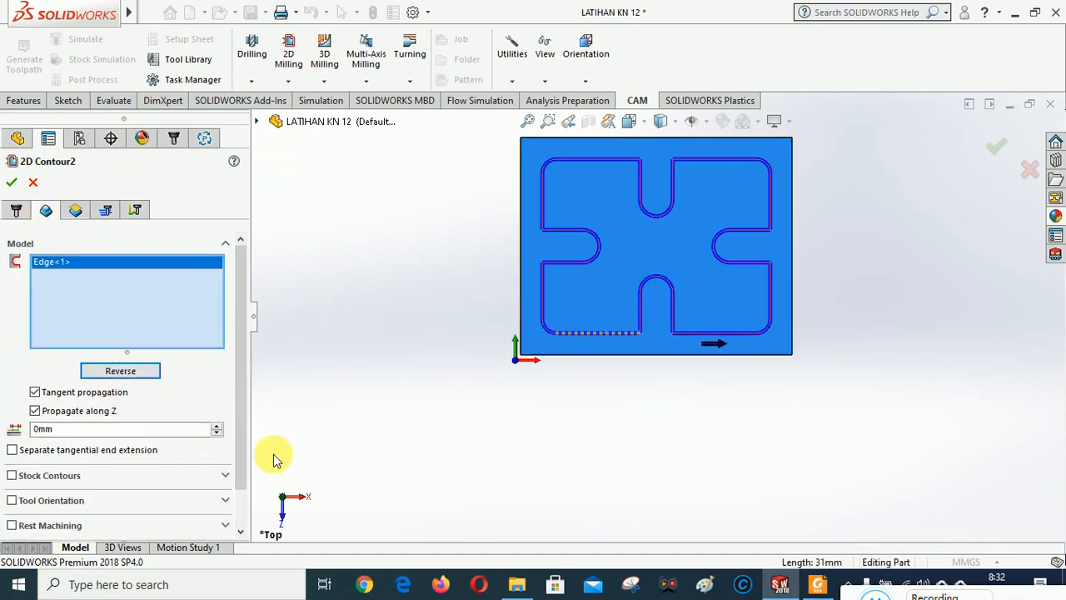
{"action": "left_click", "coordinate": [586, 80]}
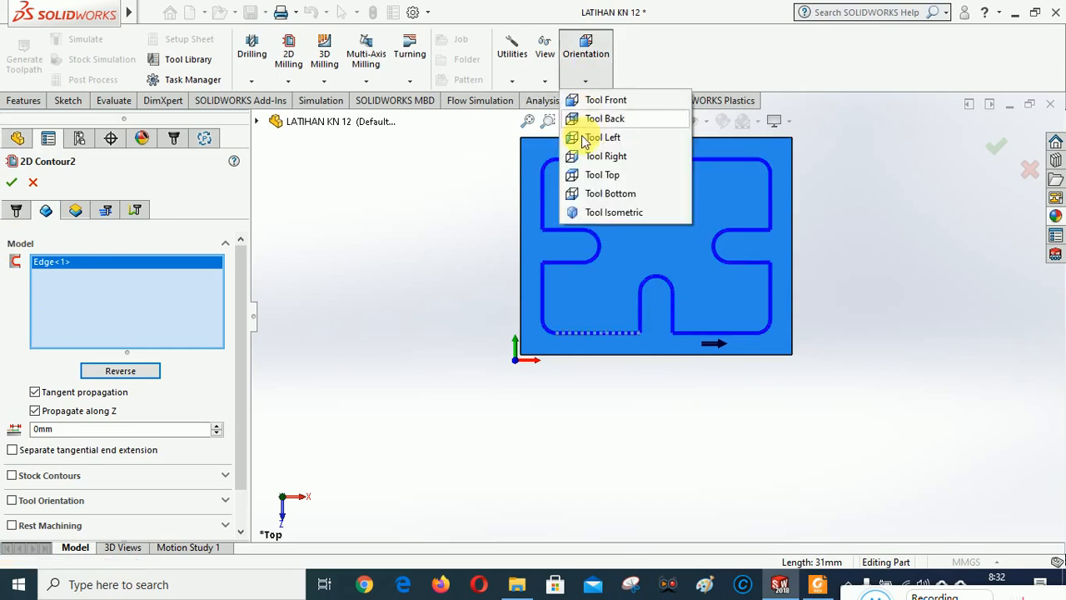
{"action": "left_click", "coordinate": [595, 214]}
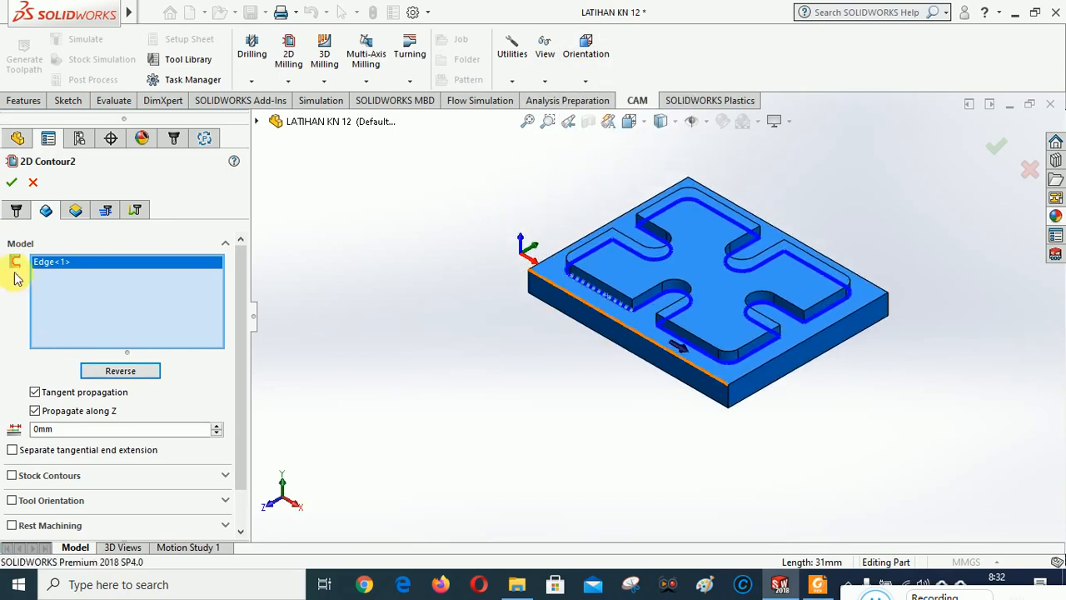
{"action": "left_click", "coordinate": [12, 183]}
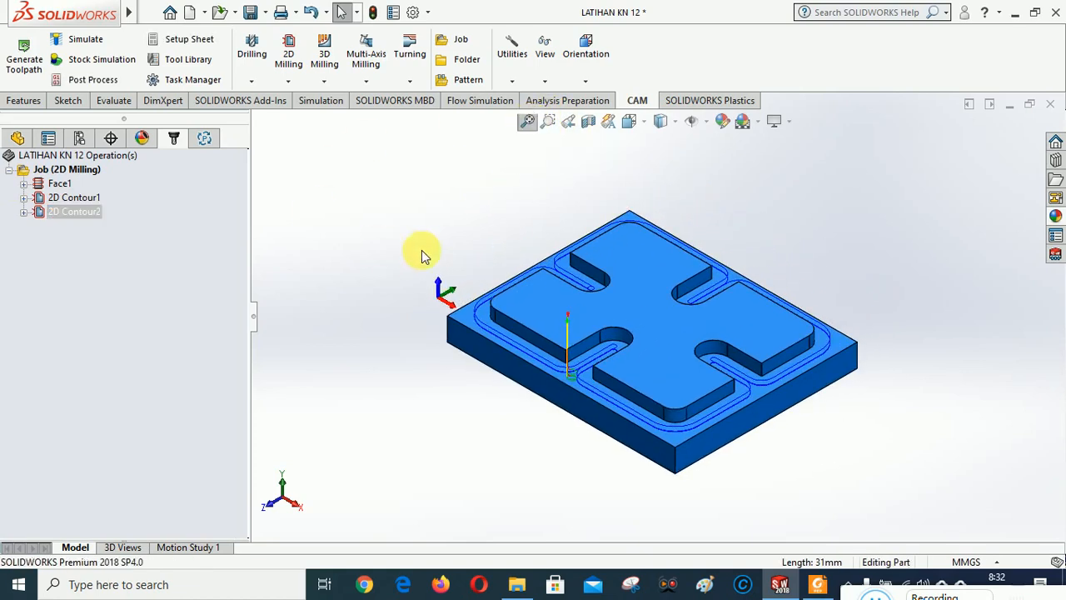
Step: Run the stock simulation for the whole 2D milling job, including the cross-slotted contour, and close it when it ends
{"action": "right_click", "coordinate": [66, 171]}
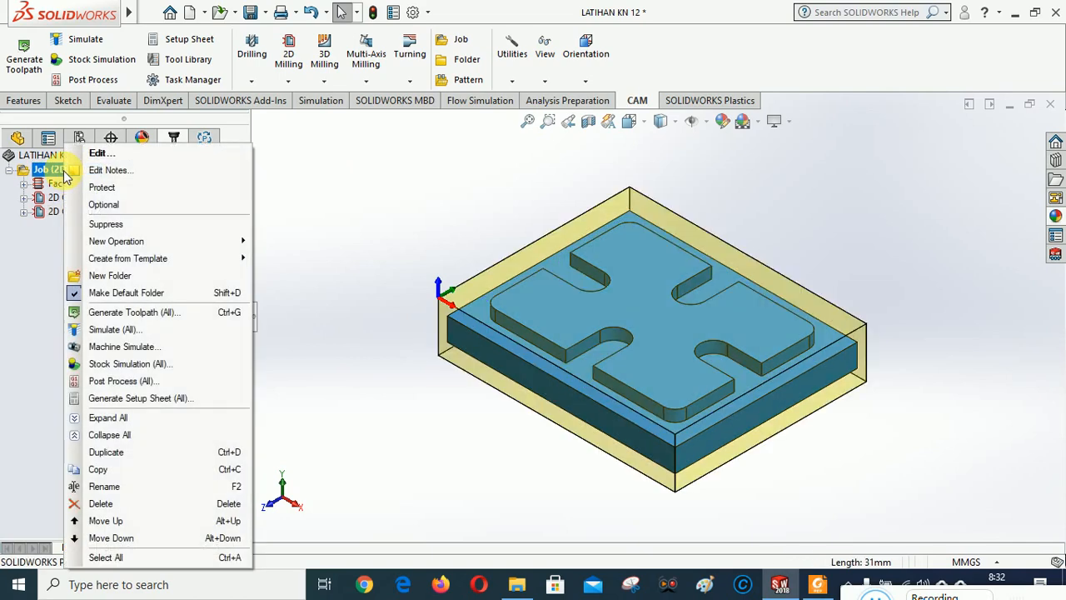
{"action": "left_click", "coordinate": [122, 364]}
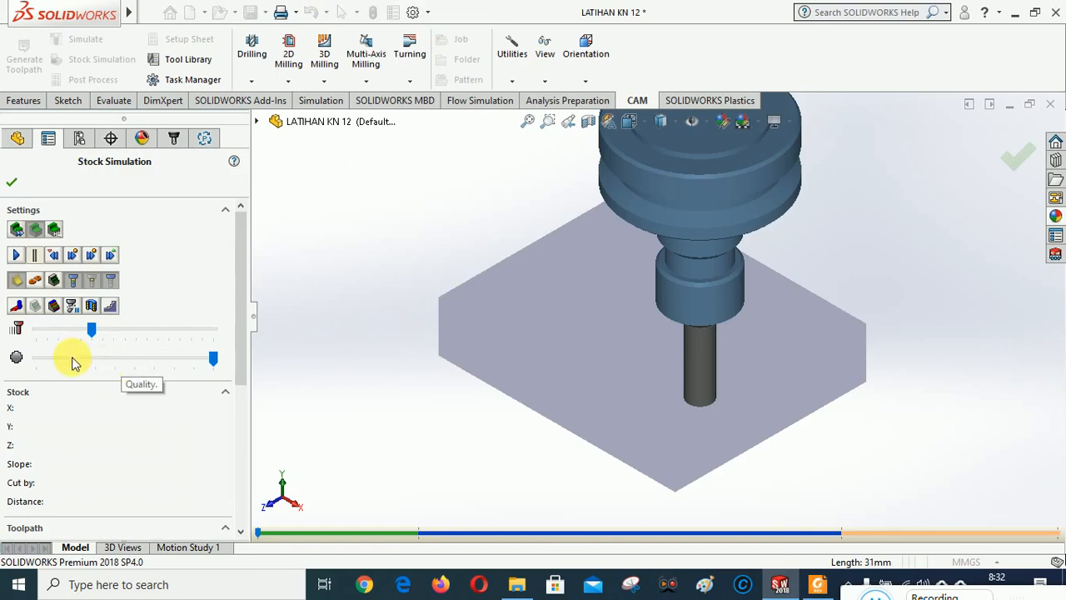
{"action": "left_click", "coordinate": [16, 254]}
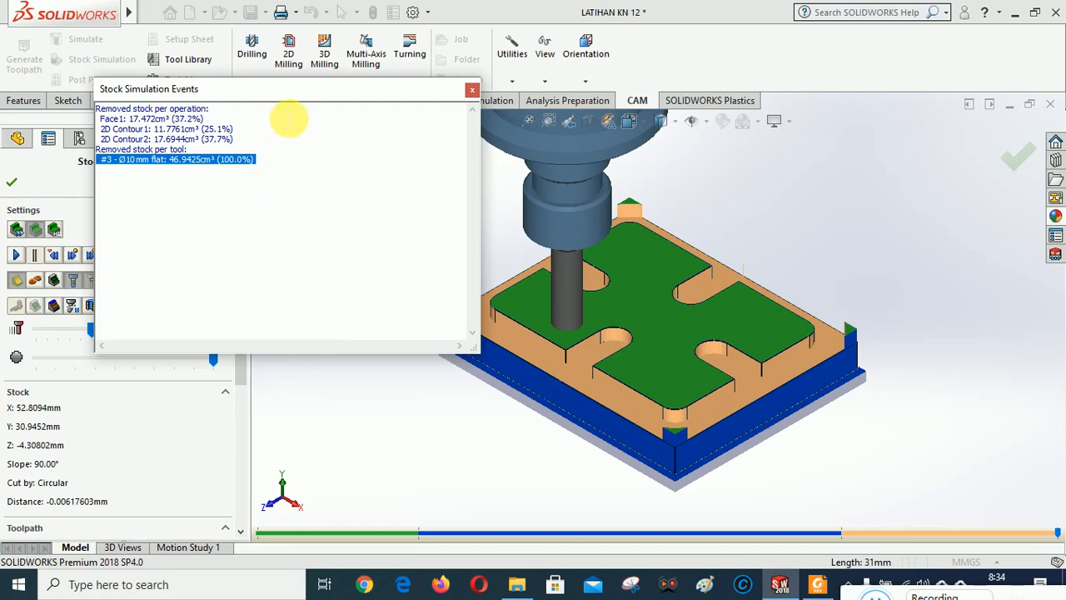
{"action": "left_click", "coordinate": [472, 90]}
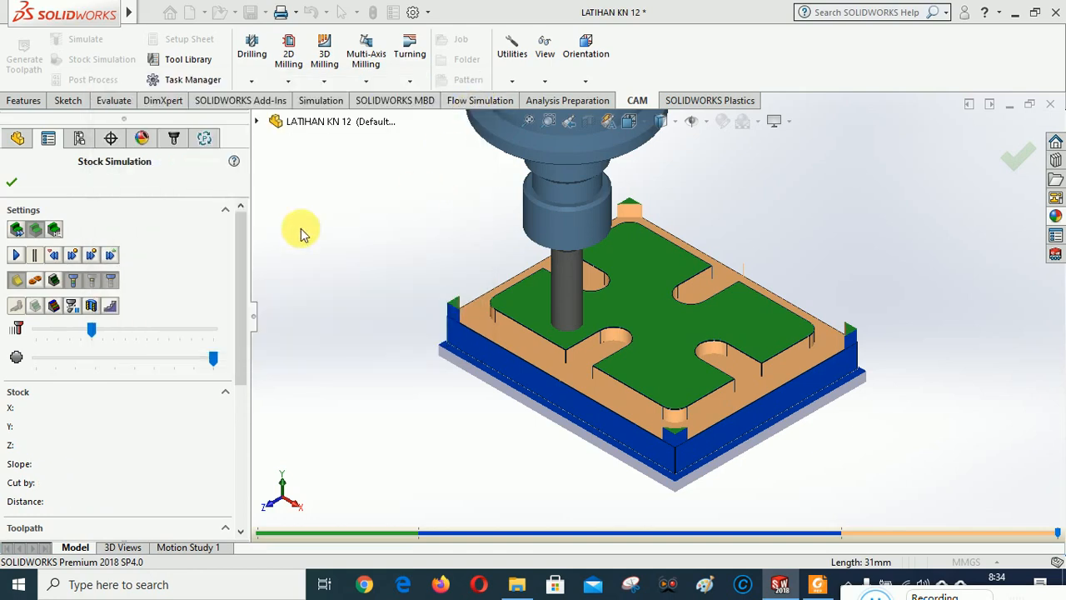
{"action": "left_click", "coordinate": [12, 183]}
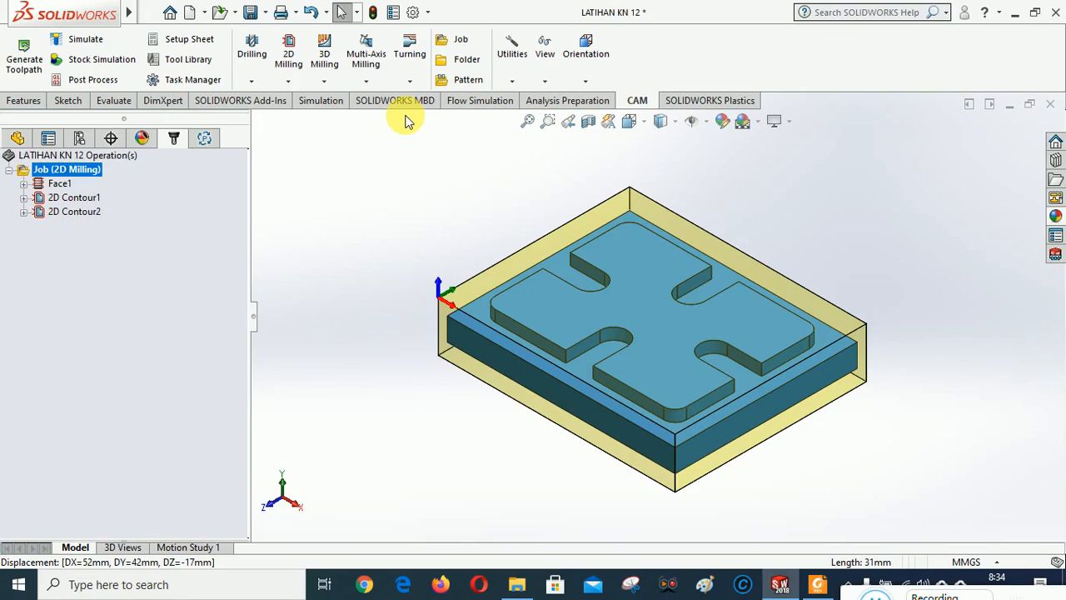
Step: Create a 2D Pocket operation on the floor face around the raised cross-slotted profile and view it from the tool top
{"action": "left_click", "coordinate": [287, 81]}
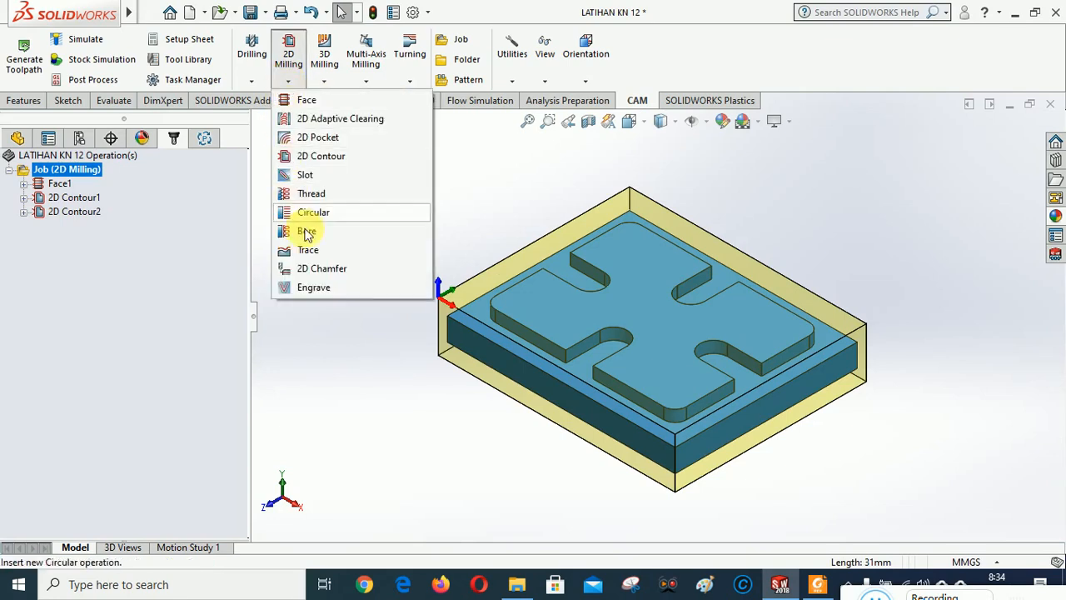
{"action": "left_click", "coordinate": [320, 139]}
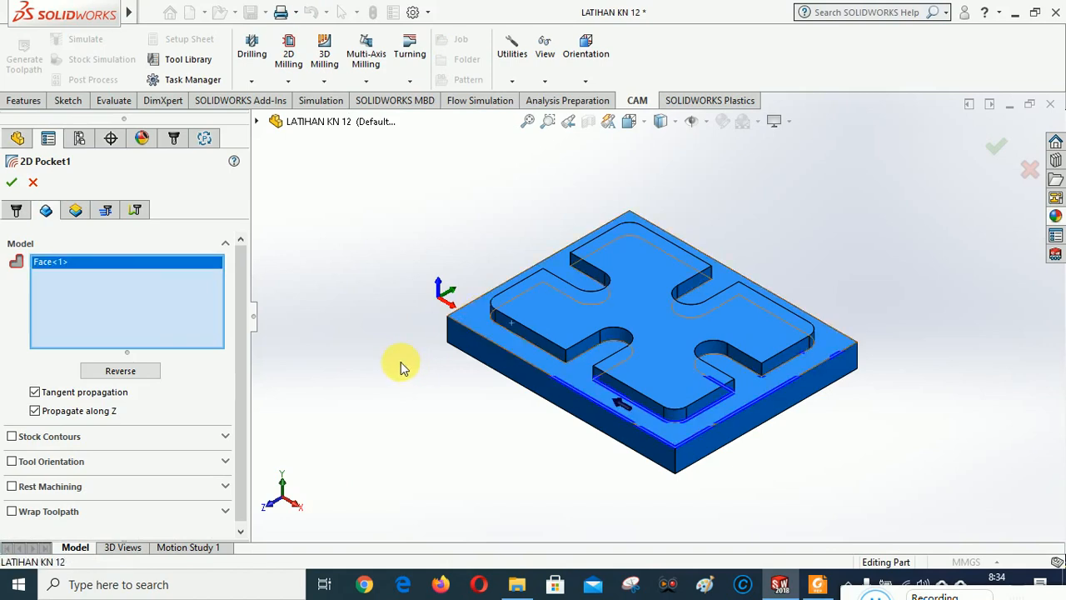
{"action": "left_click", "coordinate": [587, 81]}
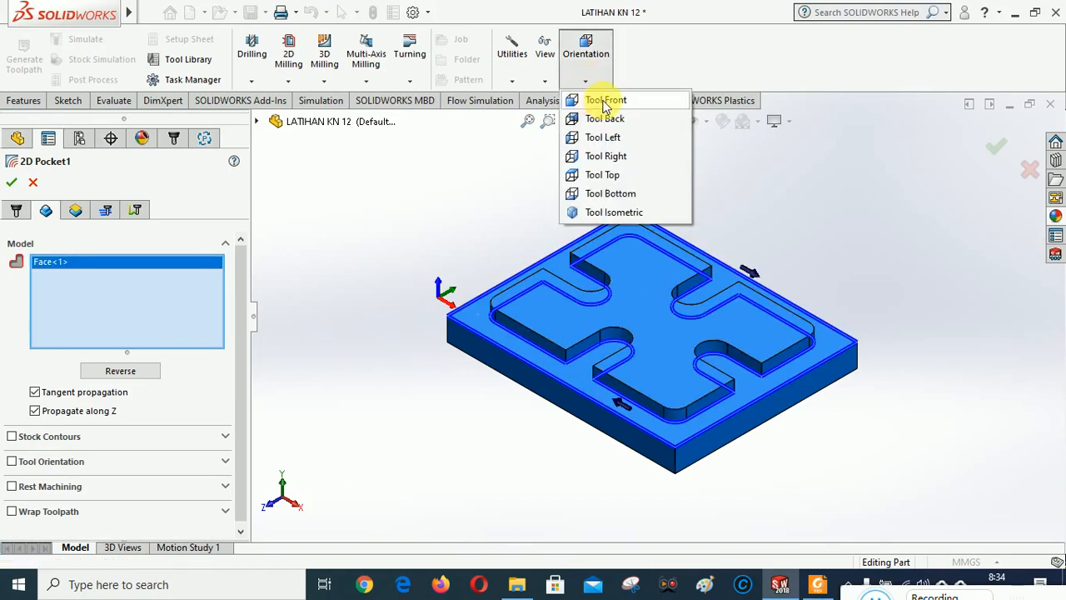
{"action": "left_click", "coordinate": [612, 178]}
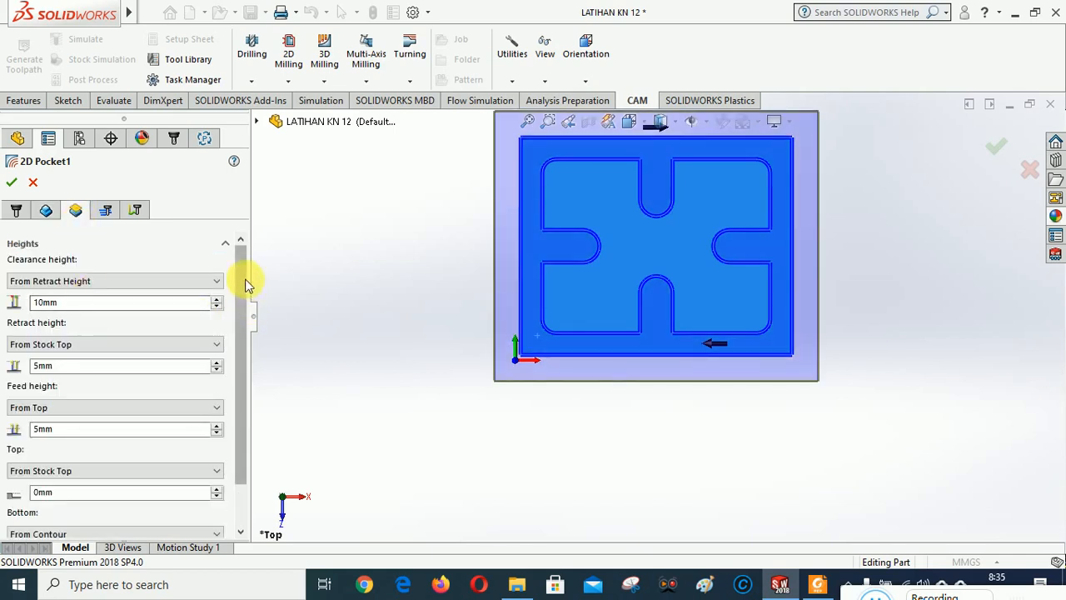
Step: Set the pocket operation's top height to From Model Top
{"action": "left_click_drag", "start_coordinate": [244, 283], "coordinate": [244, 407]}
{"action": "left_click", "coordinate": [84, 419]}
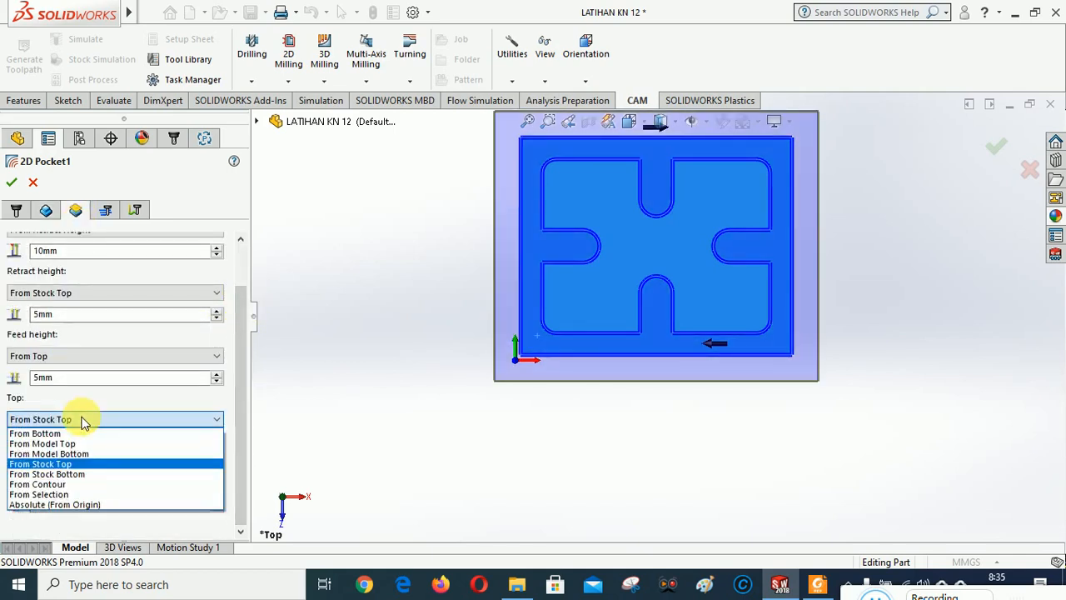
{"action": "left_click", "coordinate": [67, 445]}
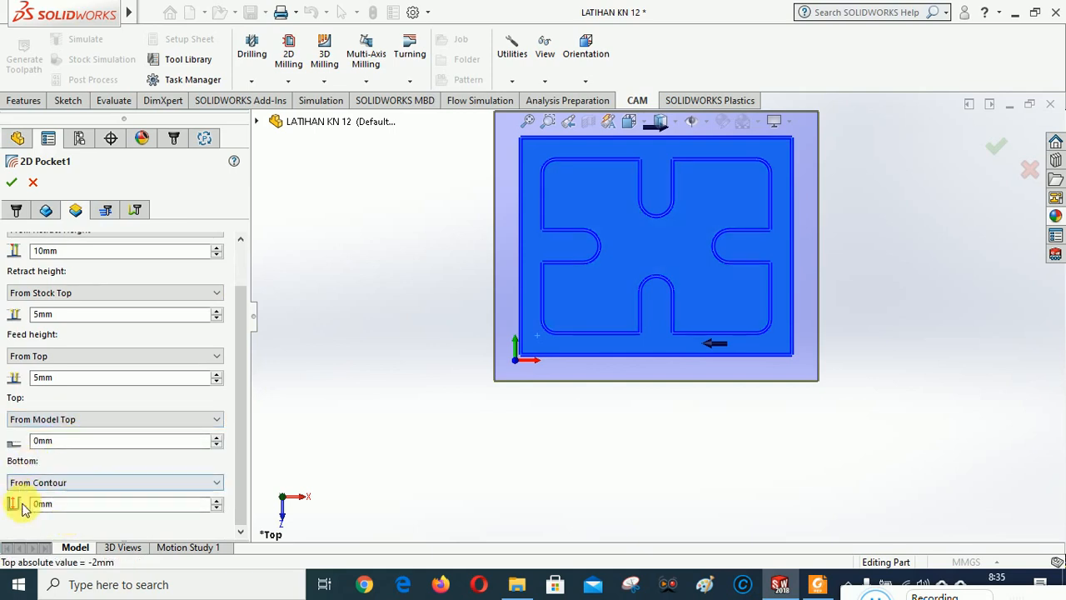
Step: Enable multiple depths for the pocket with a 3 mm maximum roughing stepdown and 1 finishing stepdown
{"action": "left_click", "coordinate": [111, 212]}
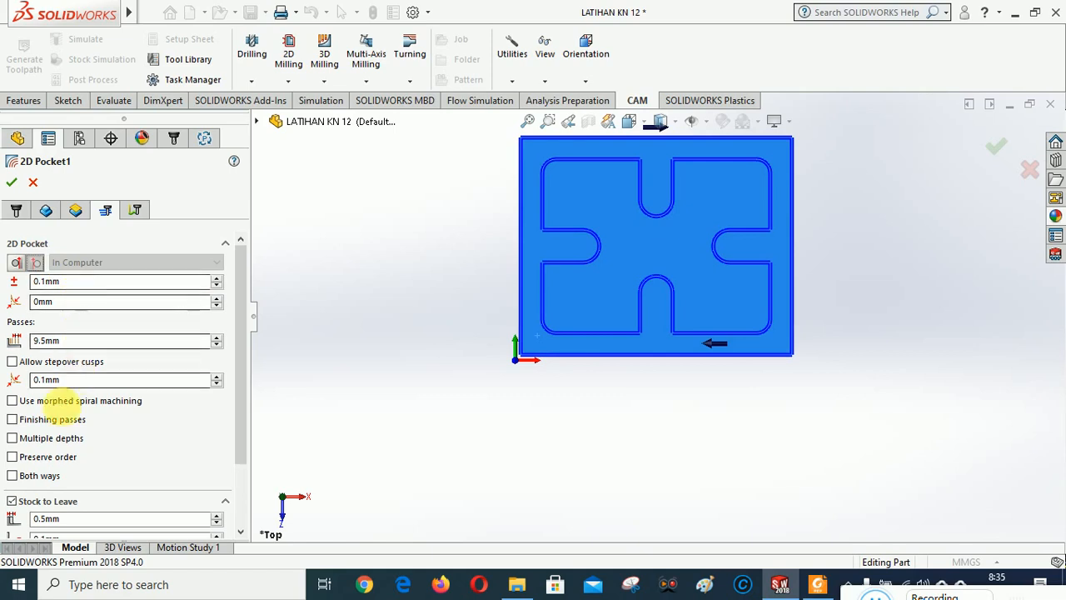
{"action": "left_click", "coordinate": [11, 439]}
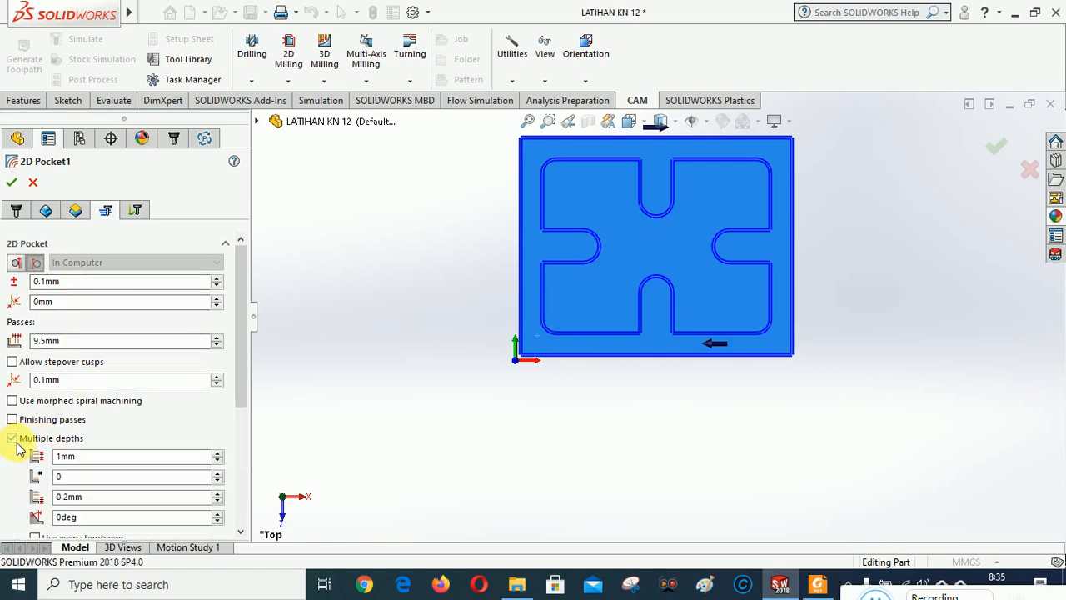
{"action": "left_click", "coordinate": [220, 454]}
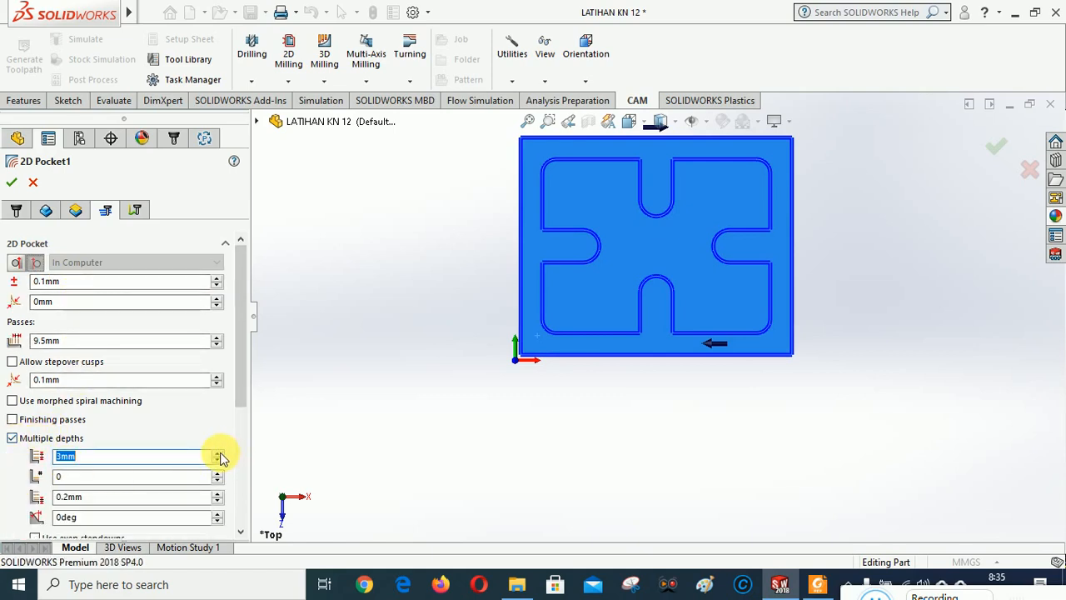
{"action": "left_click", "coordinate": [218, 473]}
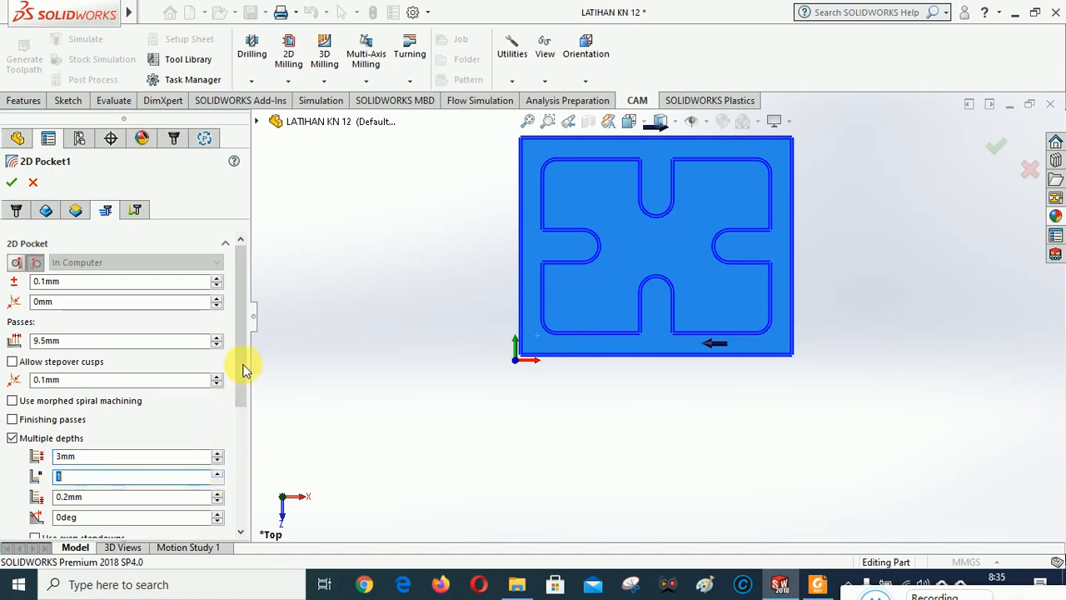
{"action": "left_click_drag", "start_coordinate": [238, 361], "coordinate": [157, 273]}
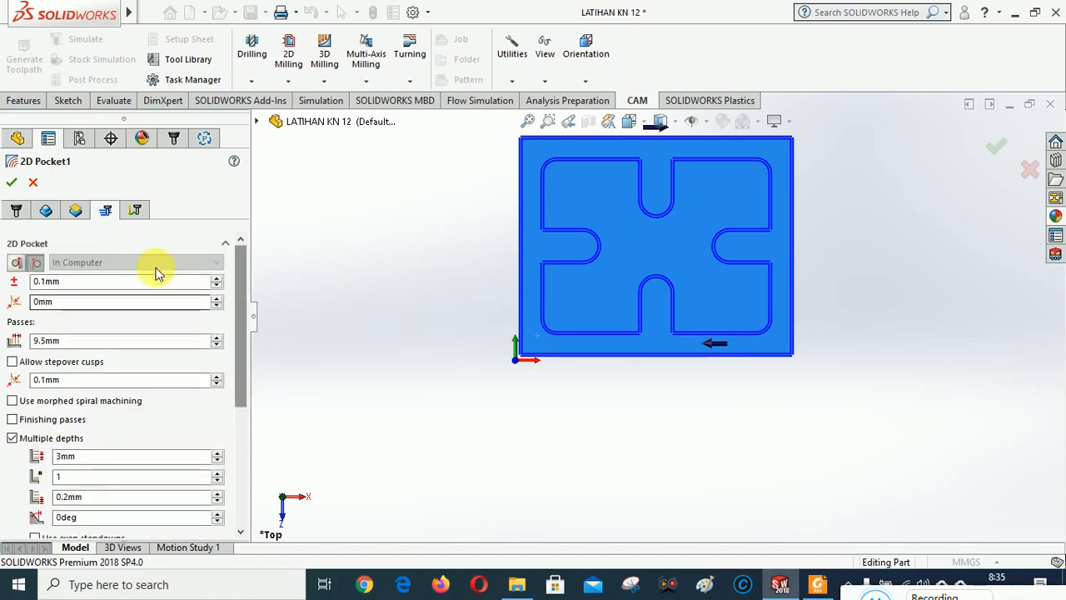
Step: Set the pocket operation's safe distance to 4 mm and turn off its stock to leave
{"action": "left_click", "coordinate": [136, 208]}
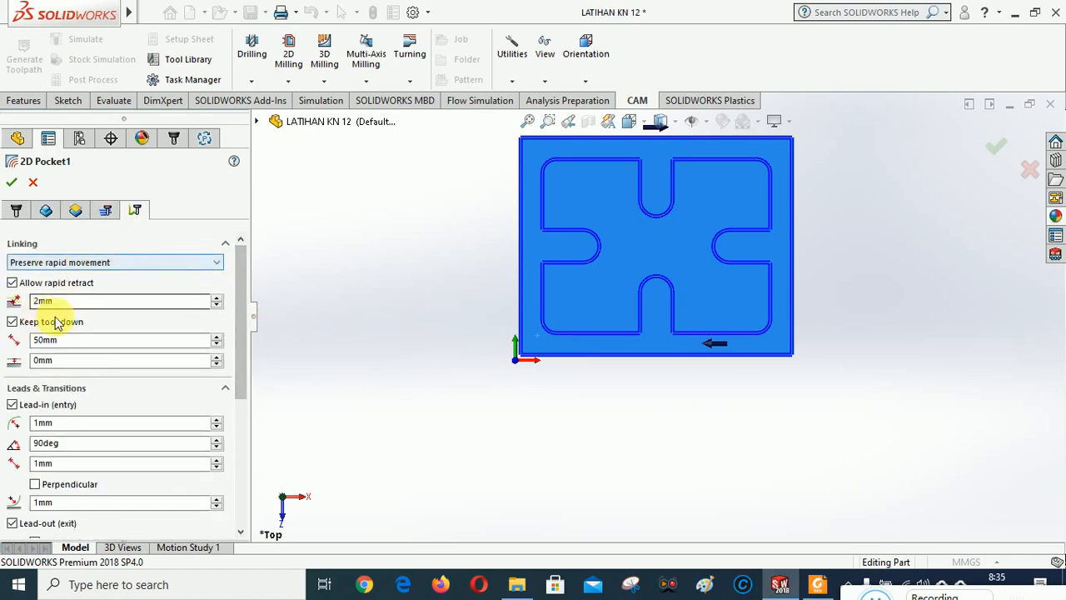
{"action": "left_click", "coordinate": [217, 296]}
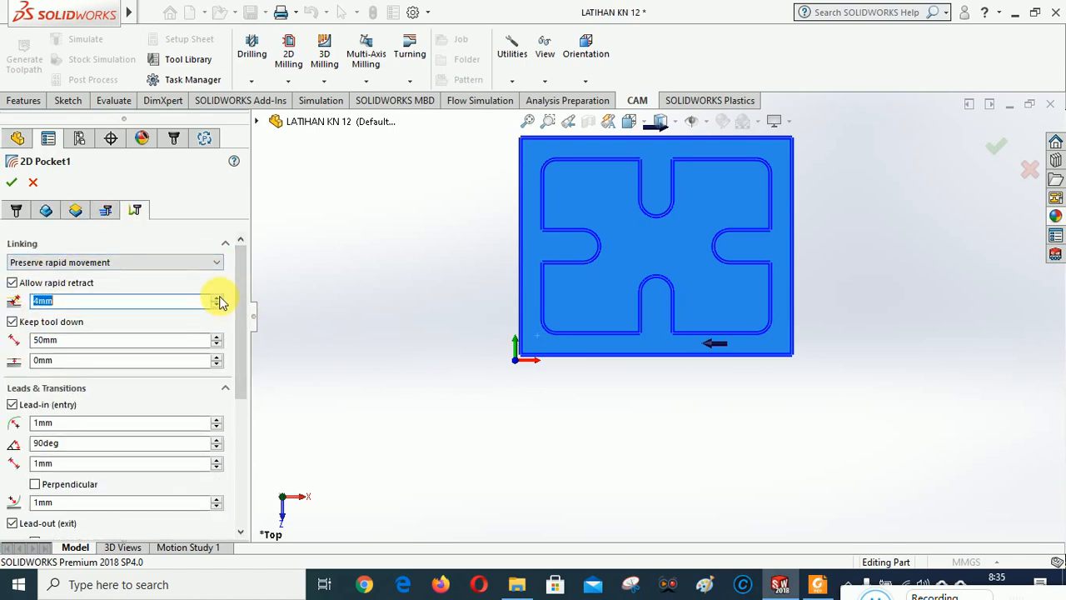
{"action": "left_click", "coordinate": [107, 210]}
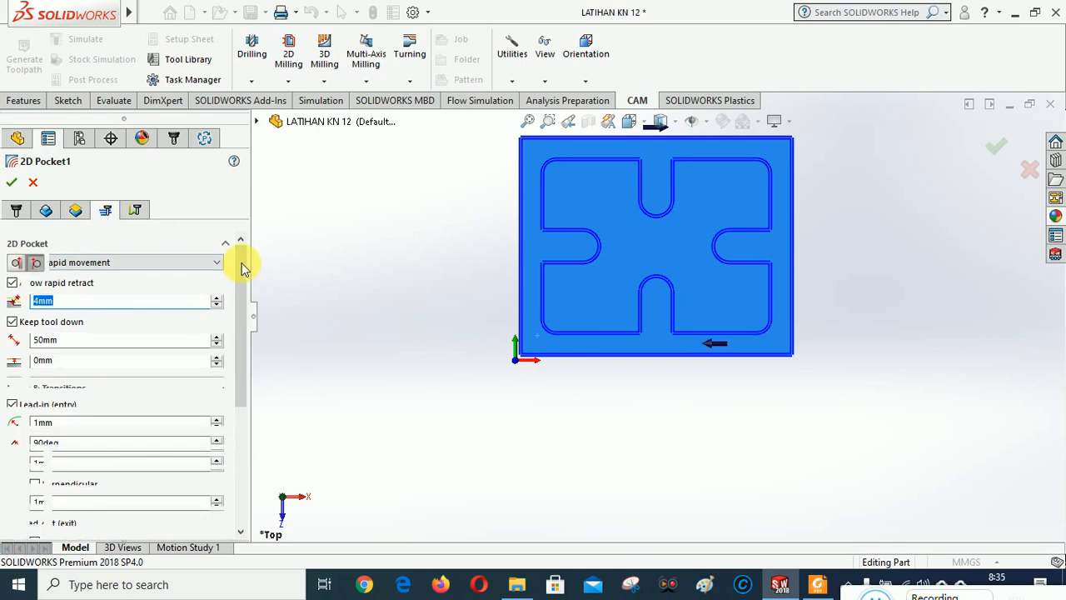
{"action": "left_click_drag", "start_coordinate": [241, 278], "coordinate": [239, 381]}
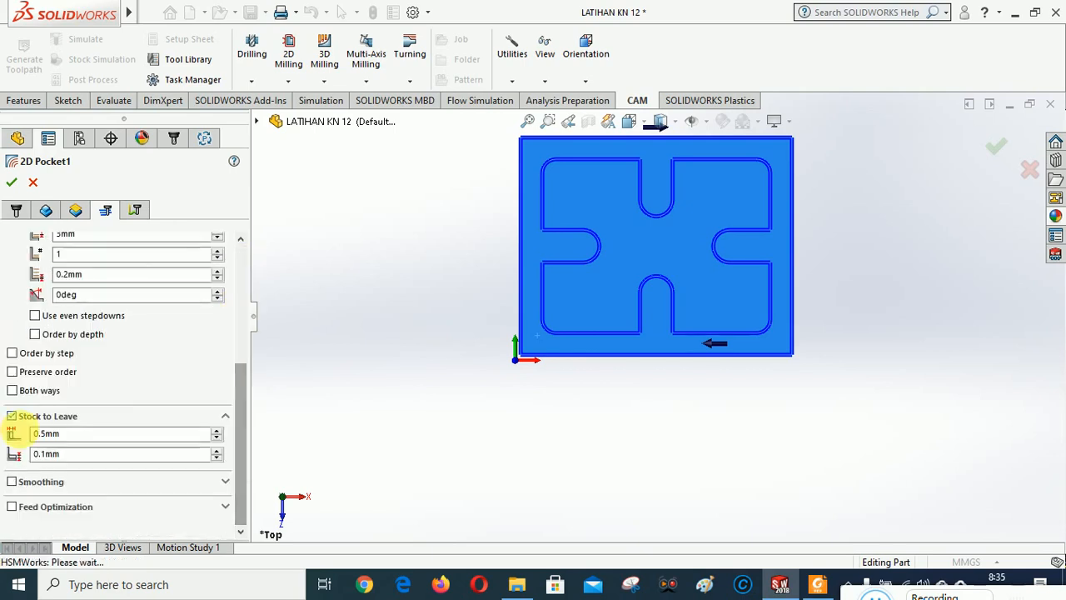
{"action": "left_click", "coordinate": [11, 416]}
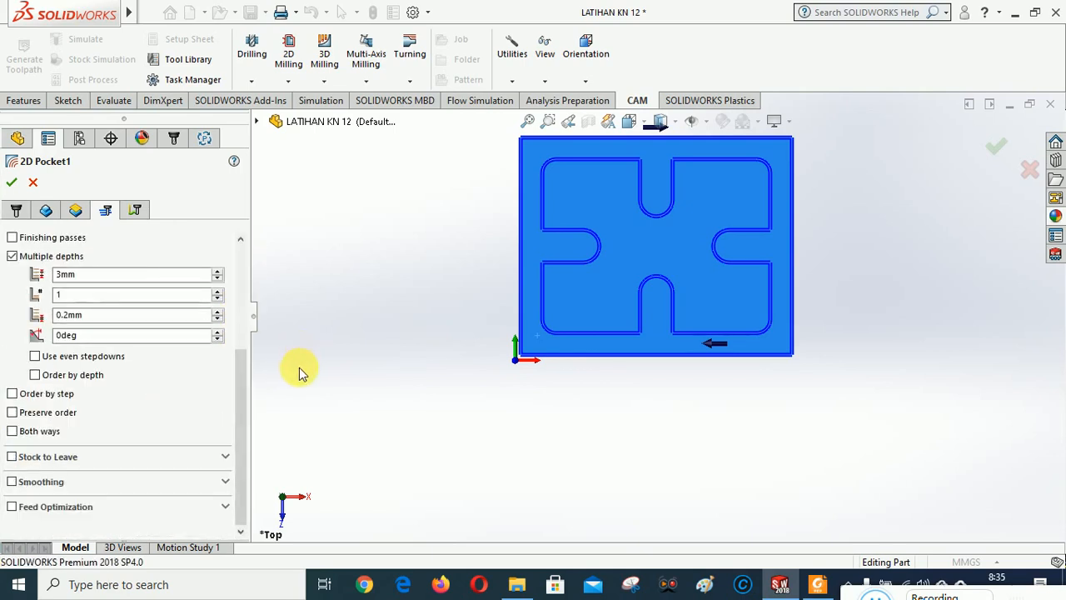
{"action": "left_click_drag", "start_coordinate": [241, 400], "coordinate": [255, 281]}
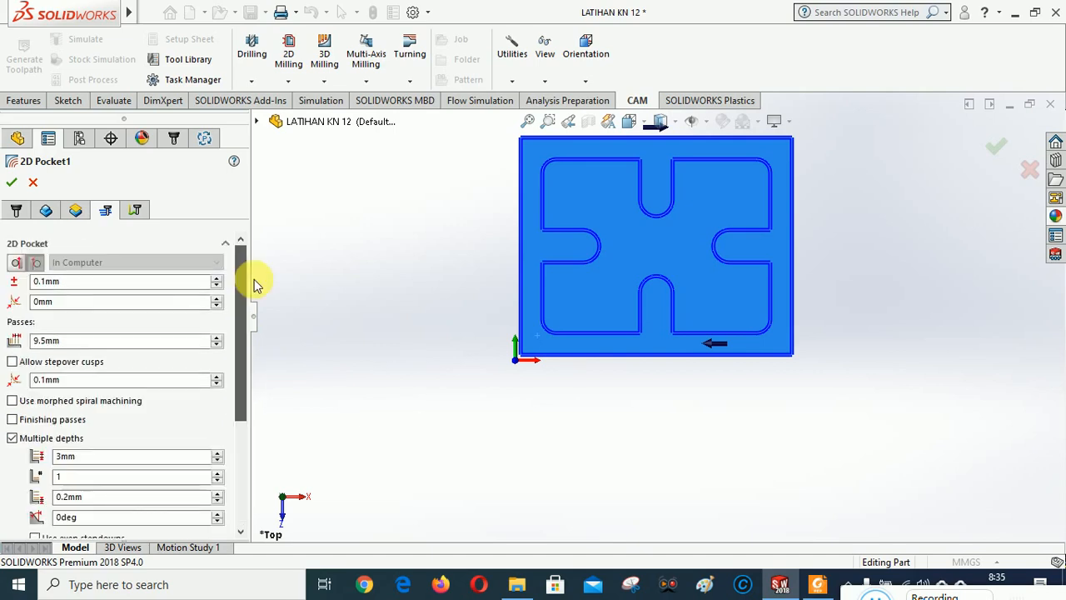
Step: Try reversing the pocket face's contour direction, restore it, and generate the pocket toolpath in isometric view
{"action": "left_click", "coordinate": [45, 211]}
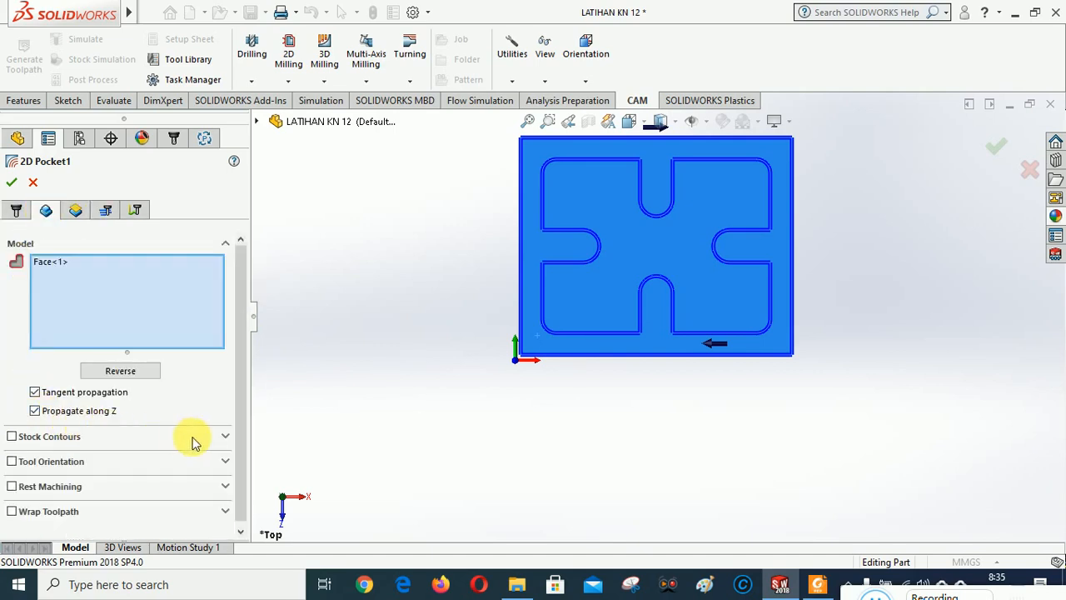
{"action": "left_click", "coordinate": [146, 371]}
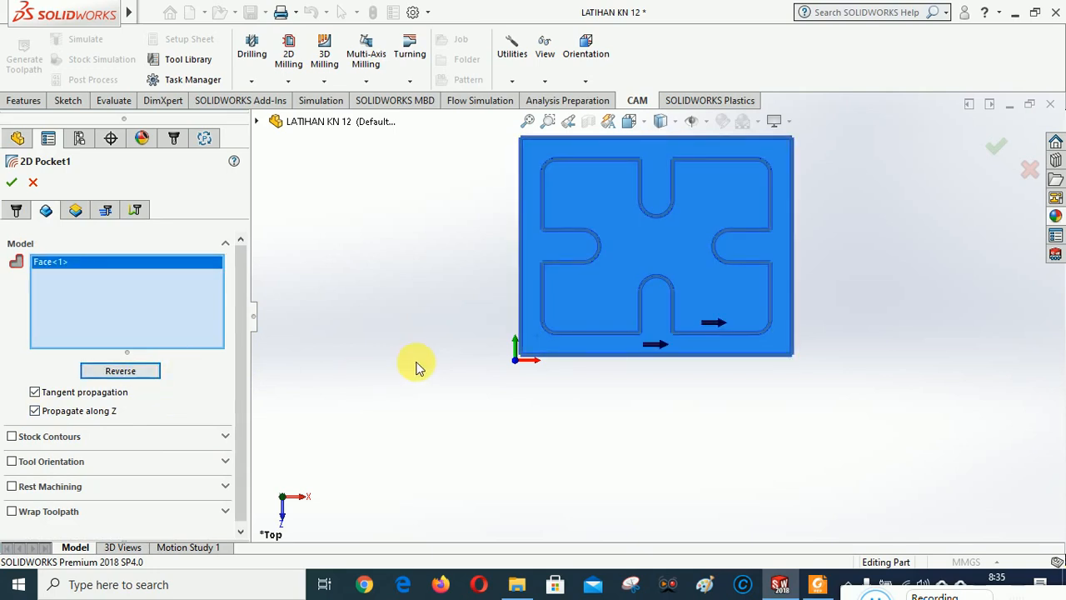
{"action": "left_click", "coordinate": [143, 372]}
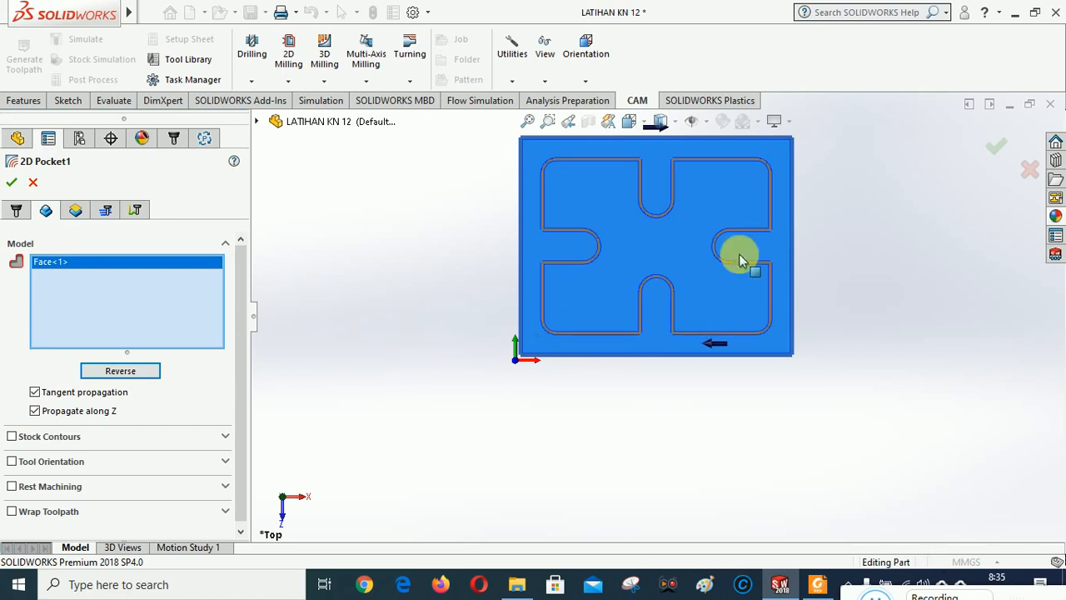
{"action": "left_click", "coordinate": [585, 81]}
{"action": "left_click", "coordinate": [599, 210]}
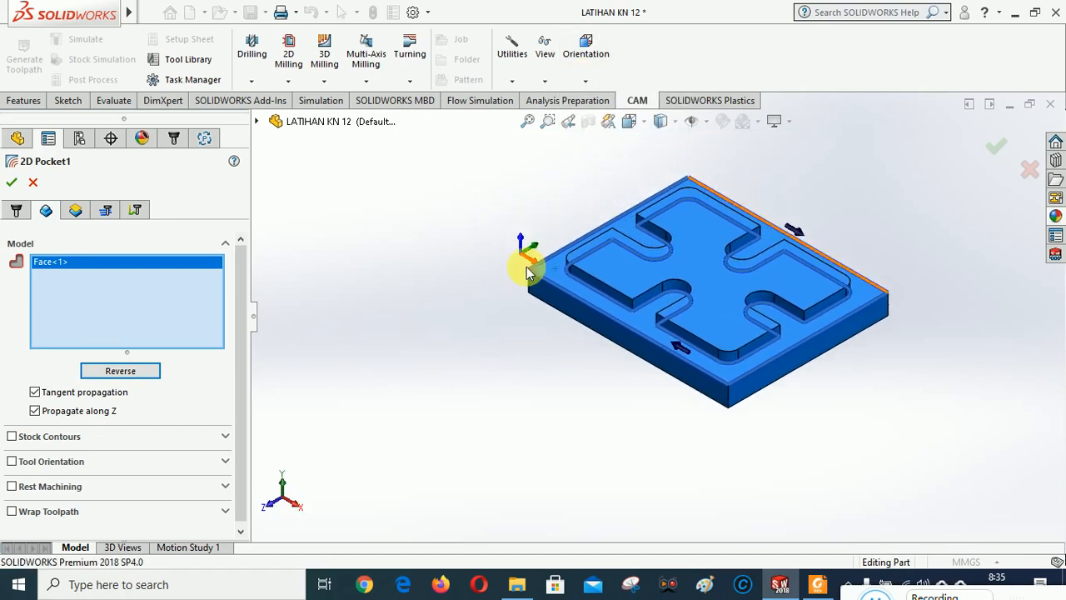
{"action": "left_click", "coordinate": [10, 182]}
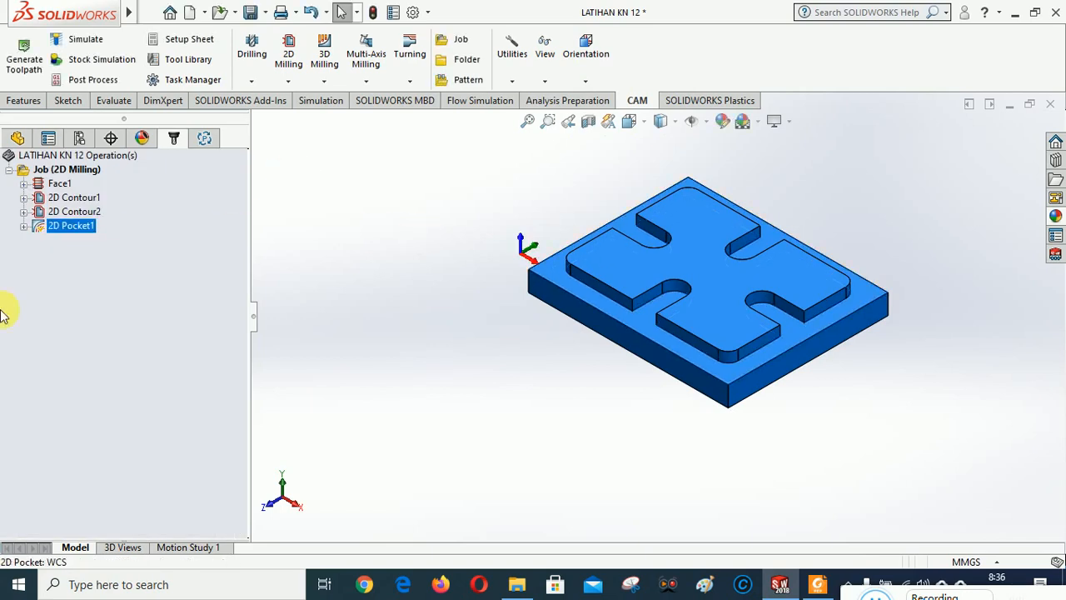
{"action": "left_click", "coordinate": [23, 227]}
{"action": "left_click", "coordinate": [23, 226]}
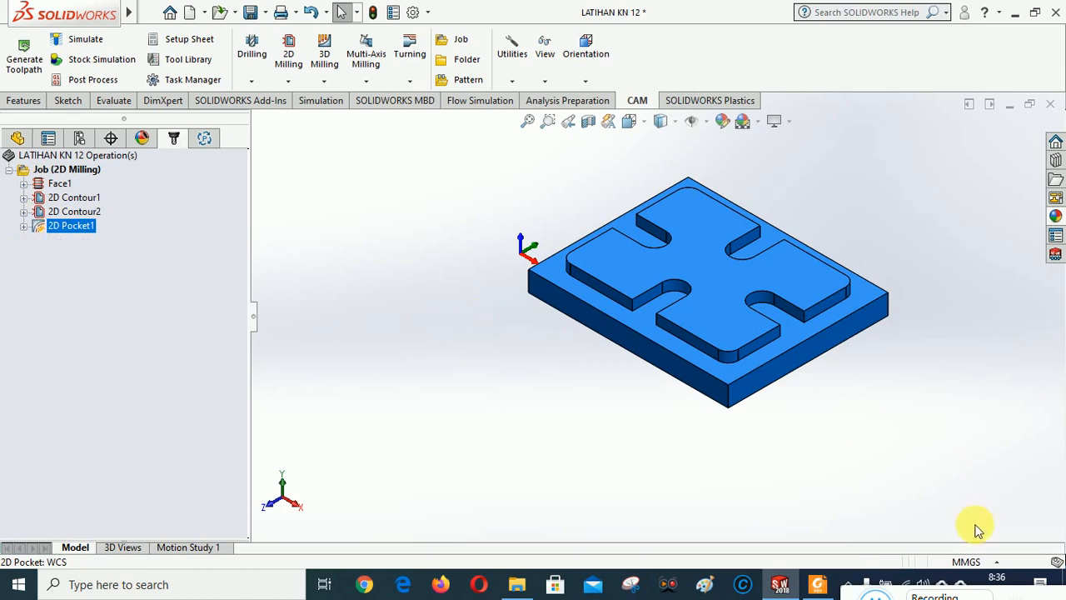
{"action": "left_click", "coordinate": [875, 595]}
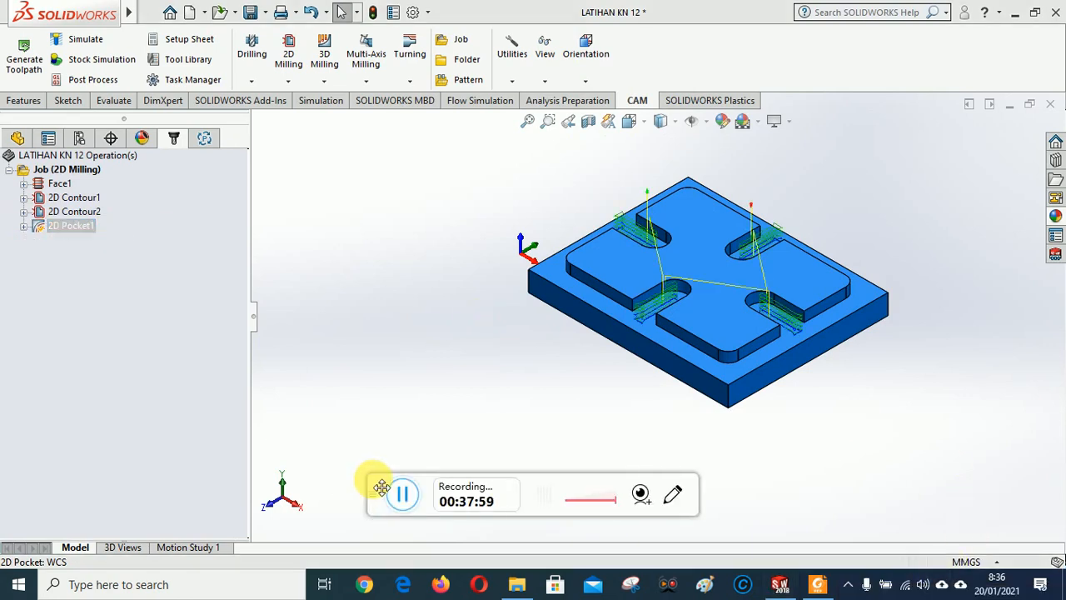
{"action": "left_click_drag", "start_coordinate": [381, 487], "coordinate": [855, 593]}
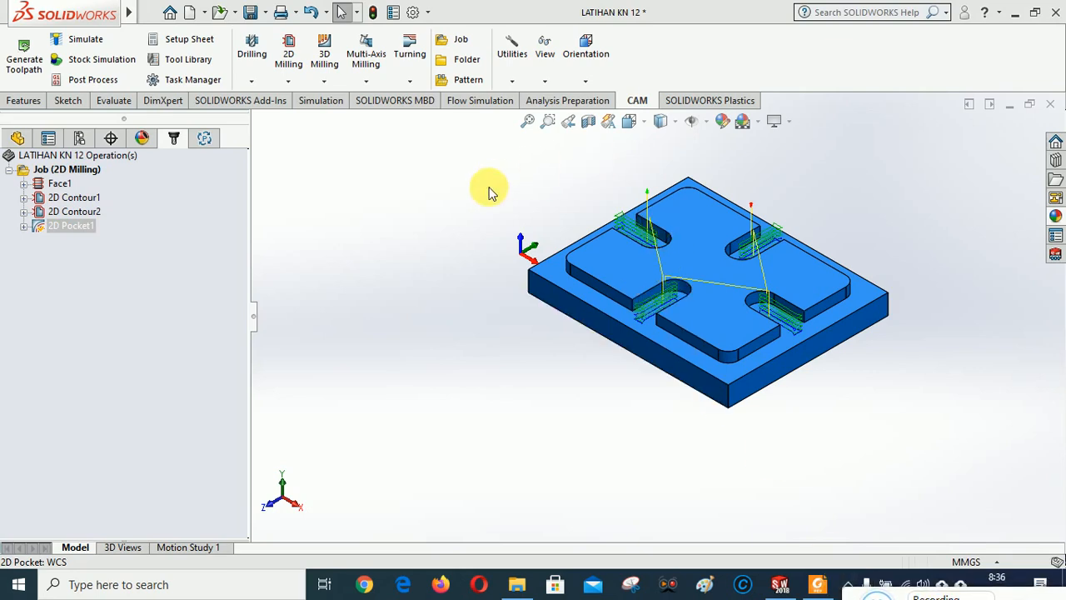
Step: Delete the 2D Pocket operation from the 2D milling job
{"action": "right_click", "coordinate": [79, 233]}
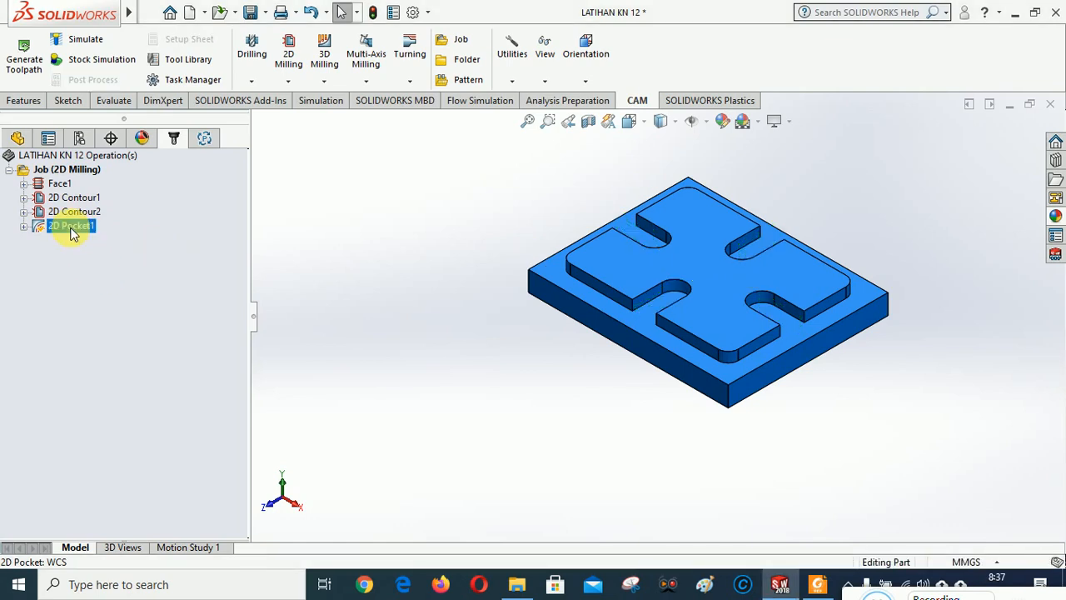
{"action": "mouse_move", "coordinate": [112, 369]}
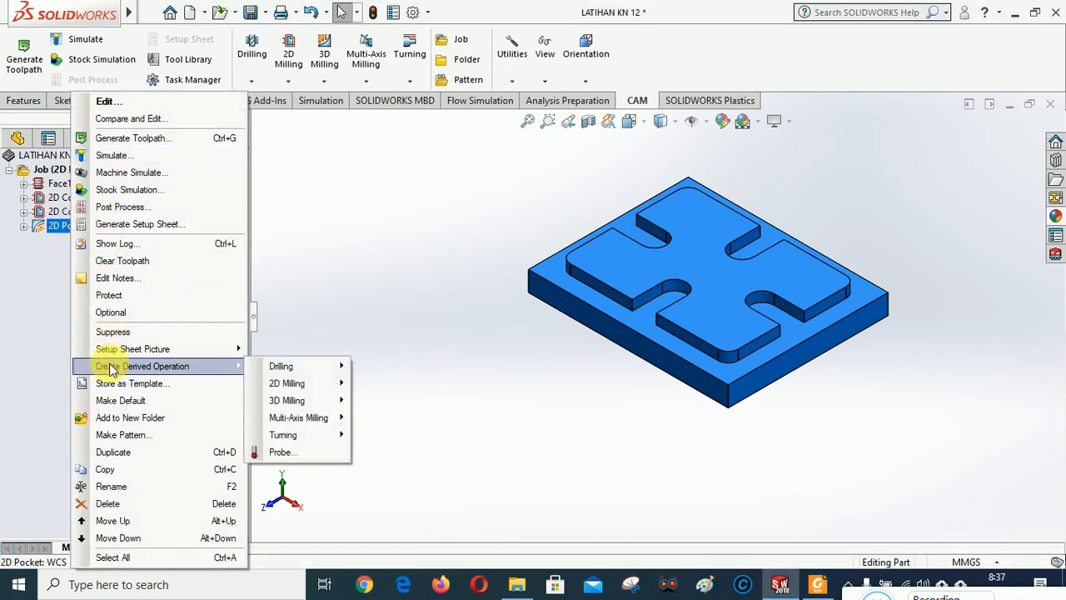
{"action": "left_click", "coordinate": [110, 502]}
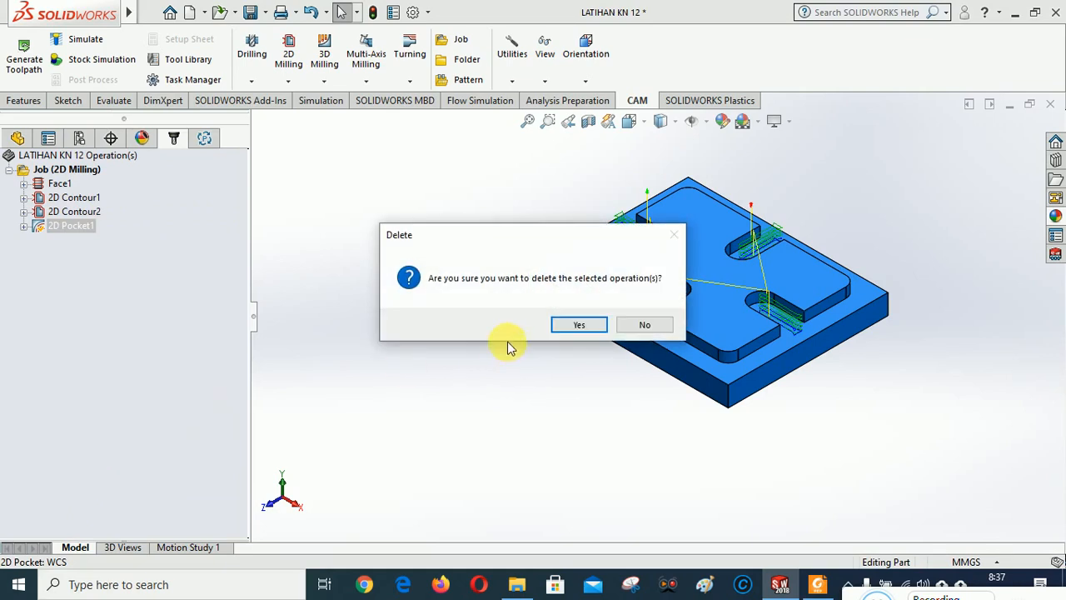
{"action": "left_click", "coordinate": [575, 324]}
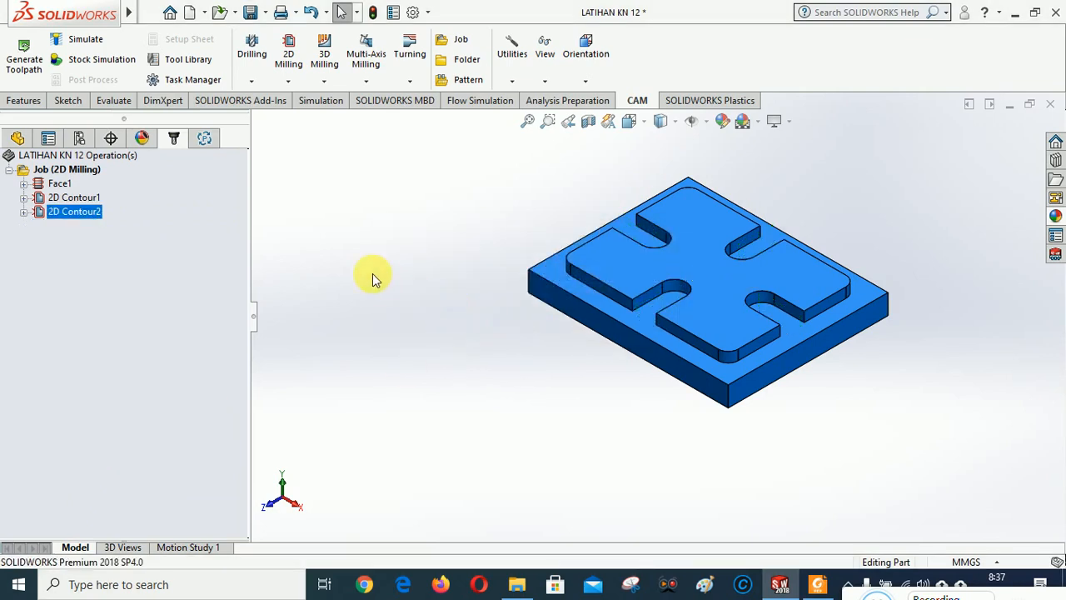
Step: Create a 2D Adaptive Clearing operation on the floor face around the raised cross-slotted profile
{"action": "left_click", "coordinate": [288, 81]}
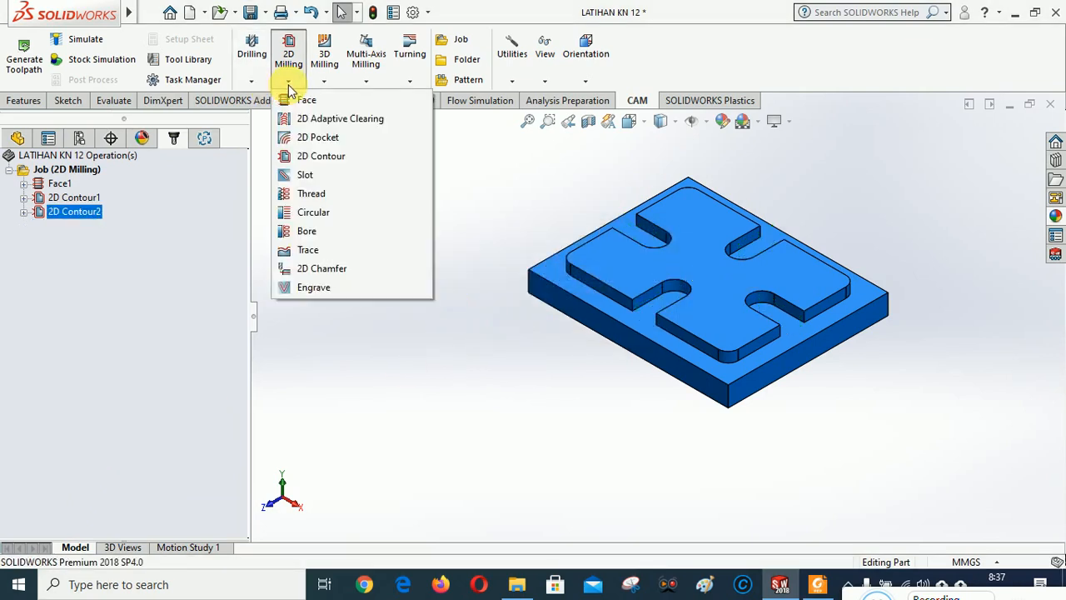
{"action": "left_click", "coordinate": [314, 119]}
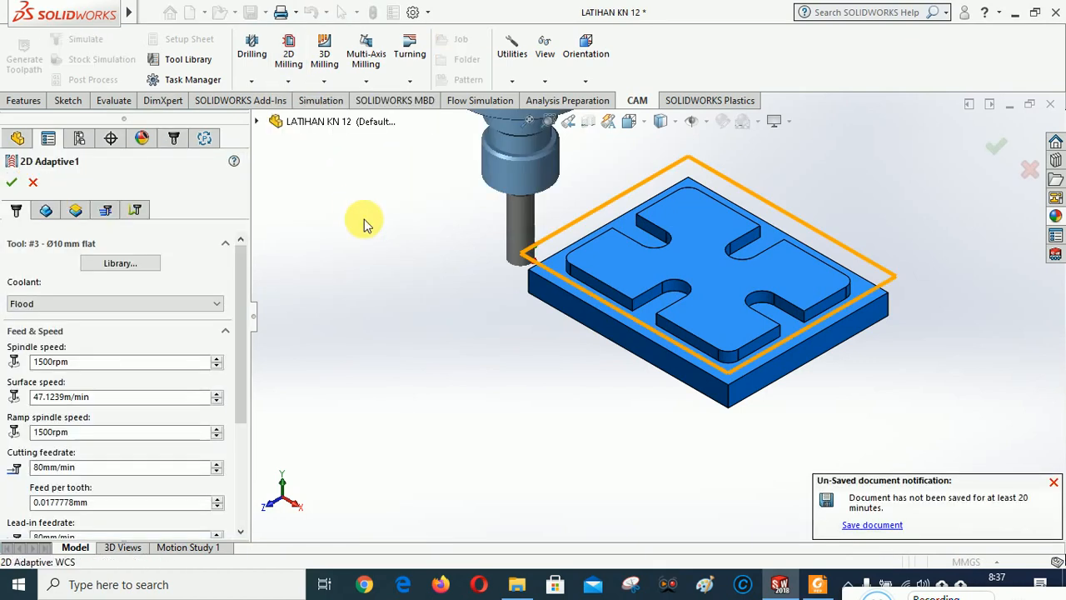
{"action": "left_click", "coordinate": [46, 211]}
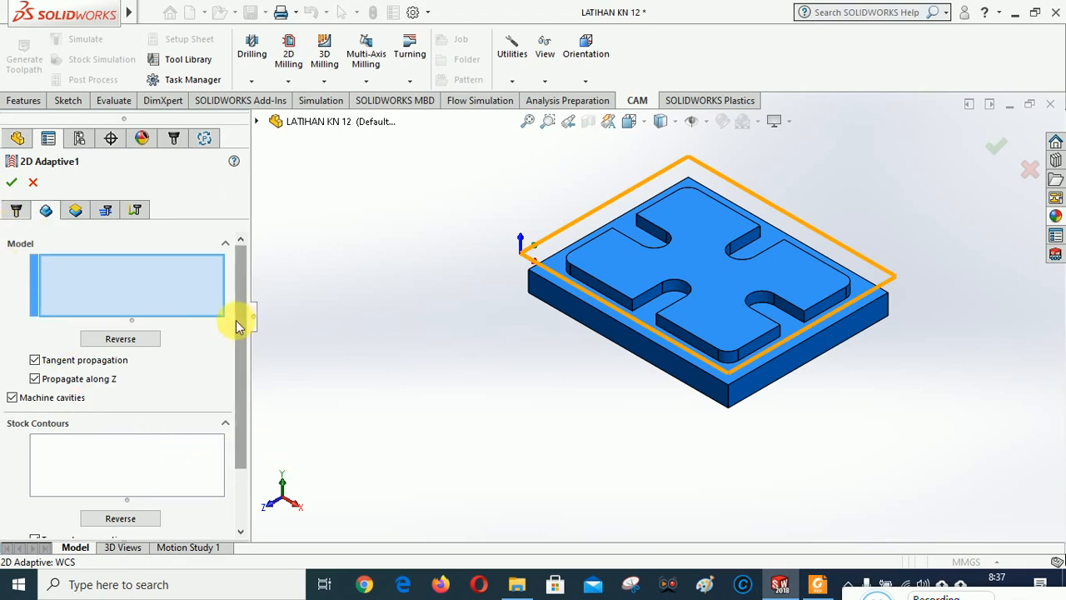
{"action": "left_click_drag", "start_coordinate": [236, 320], "coordinate": [245, 296]}
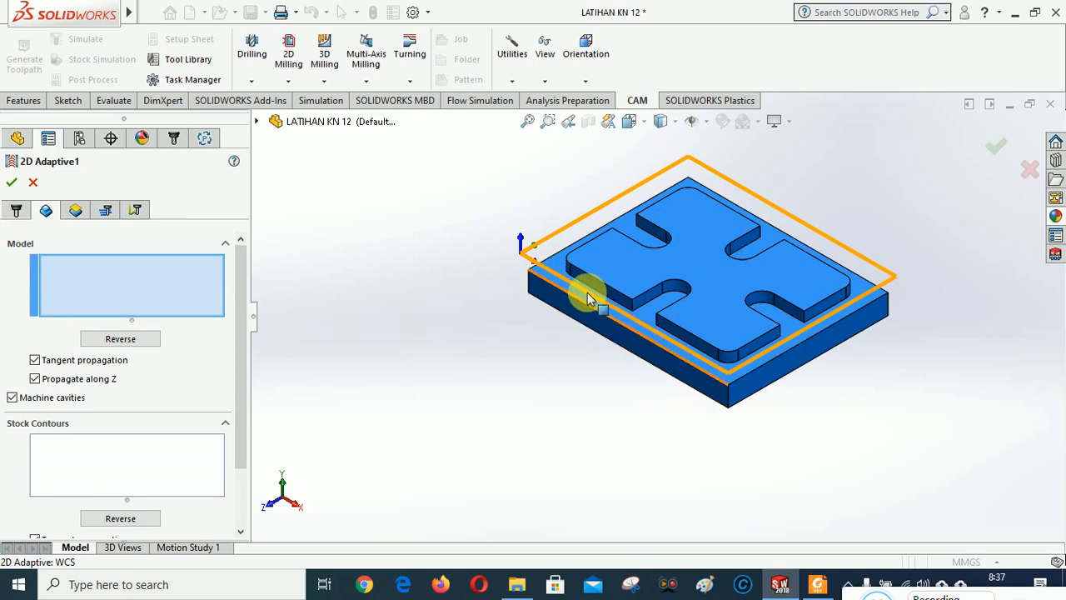
{"action": "left_click", "coordinate": [555, 265]}
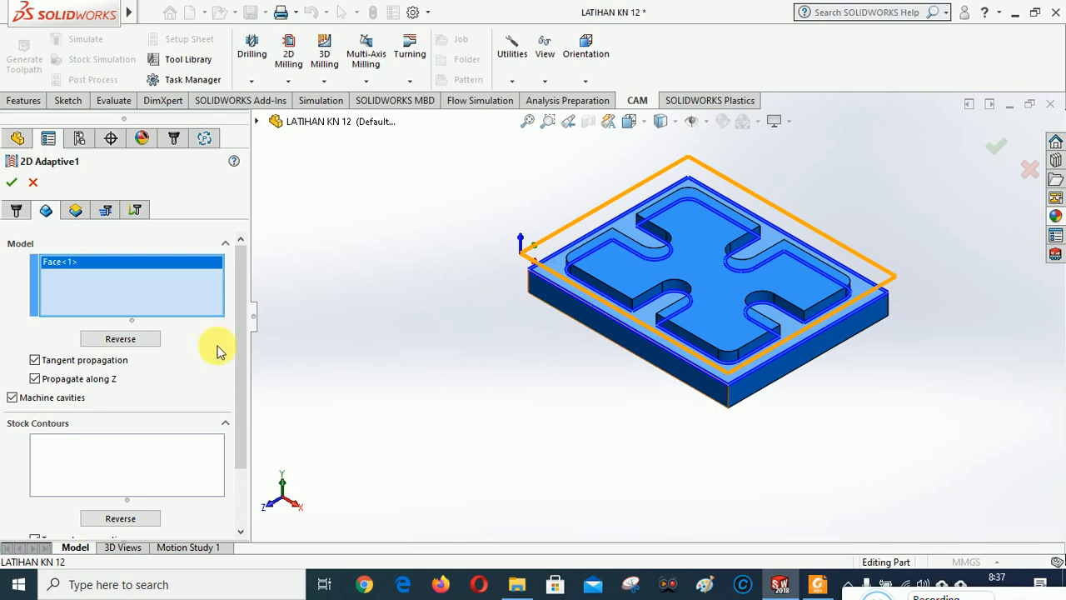
Step: Set the adaptive clearing operation's top height to From Model Top
{"action": "left_click", "coordinate": [76, 213]}
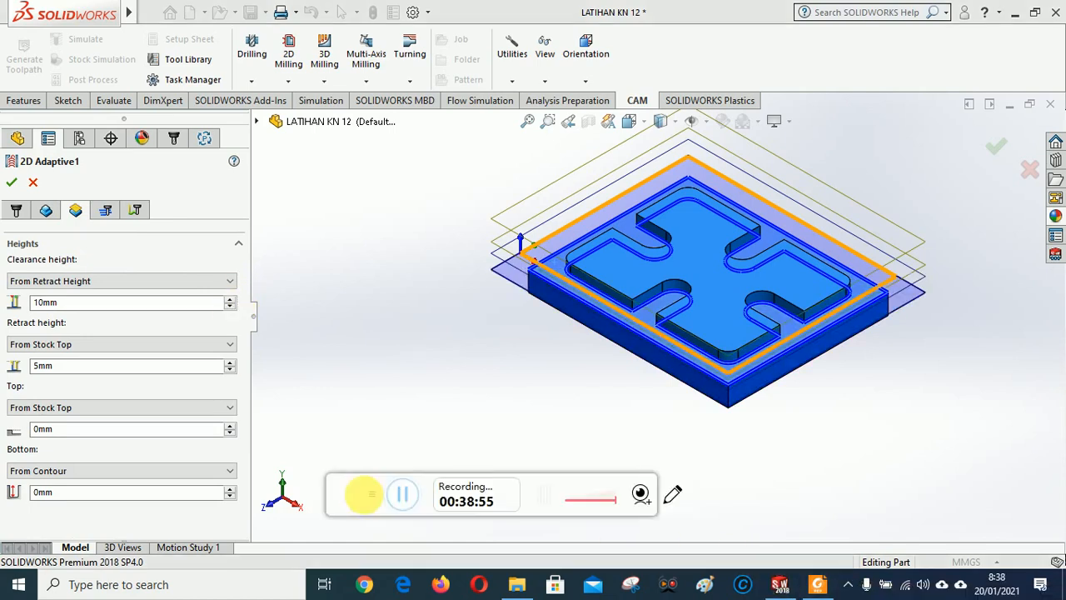
{"action": "left_click_drag", "start_coordinate": [383, 488], "coordinate": [858, 598]}
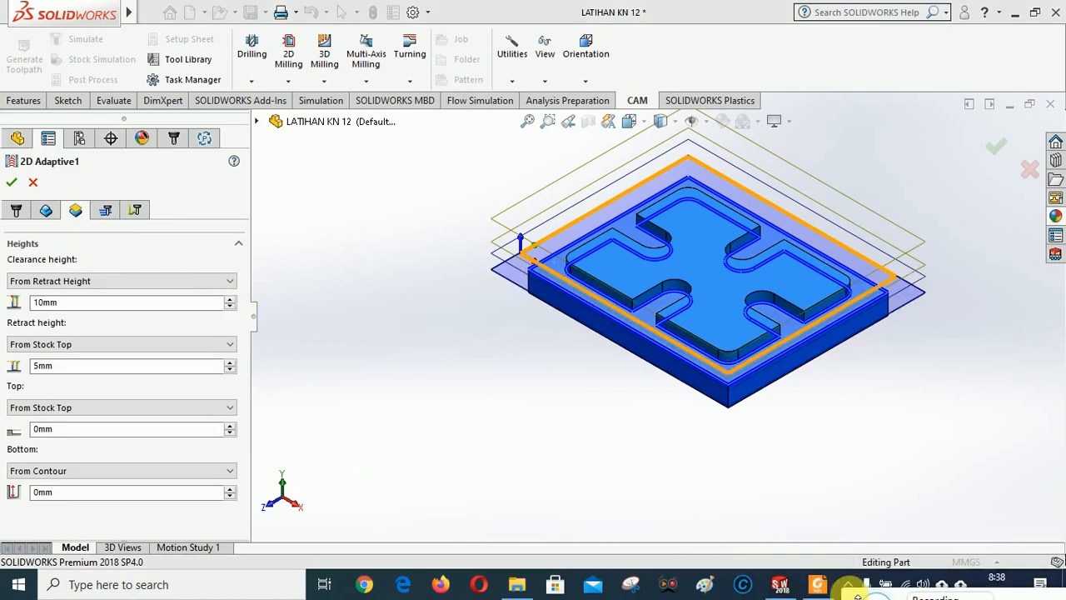
{"action": "left_click", "coordinate": [119, 407]}
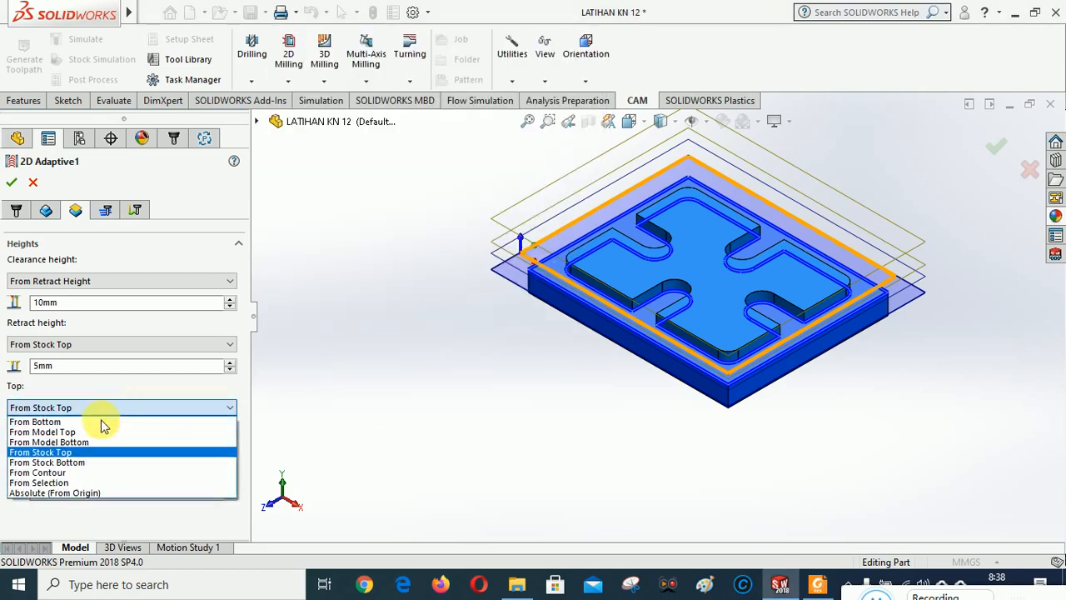
{"action": "left_click", "coordinate": [88, 432]}
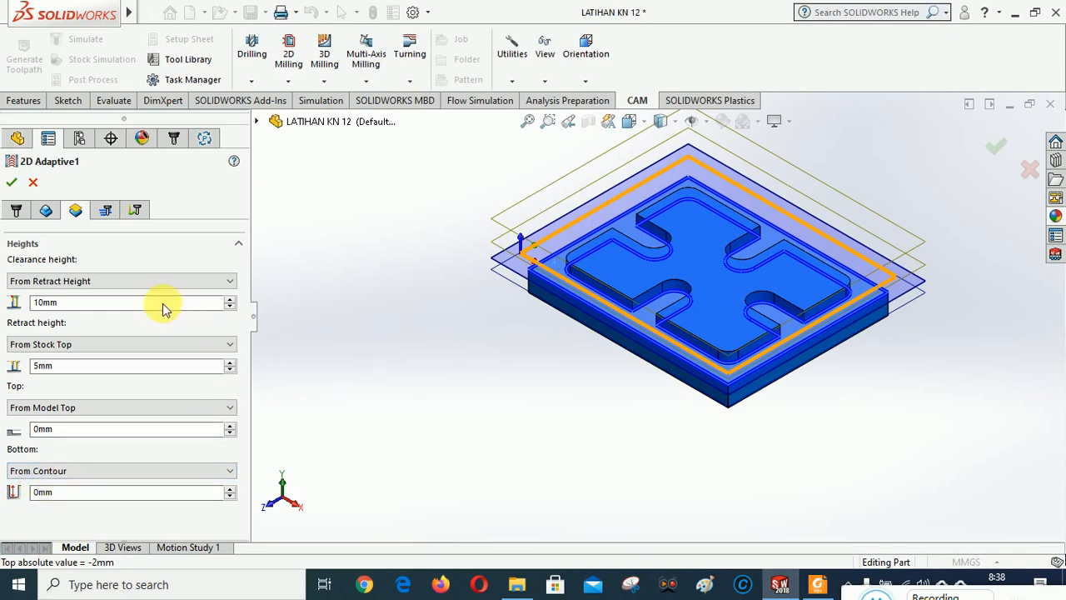
Step: Set the adaptive clearing direction to Conventional and turn off stock to leave
{"action": "left_click", "coordinate": [106, 214]}
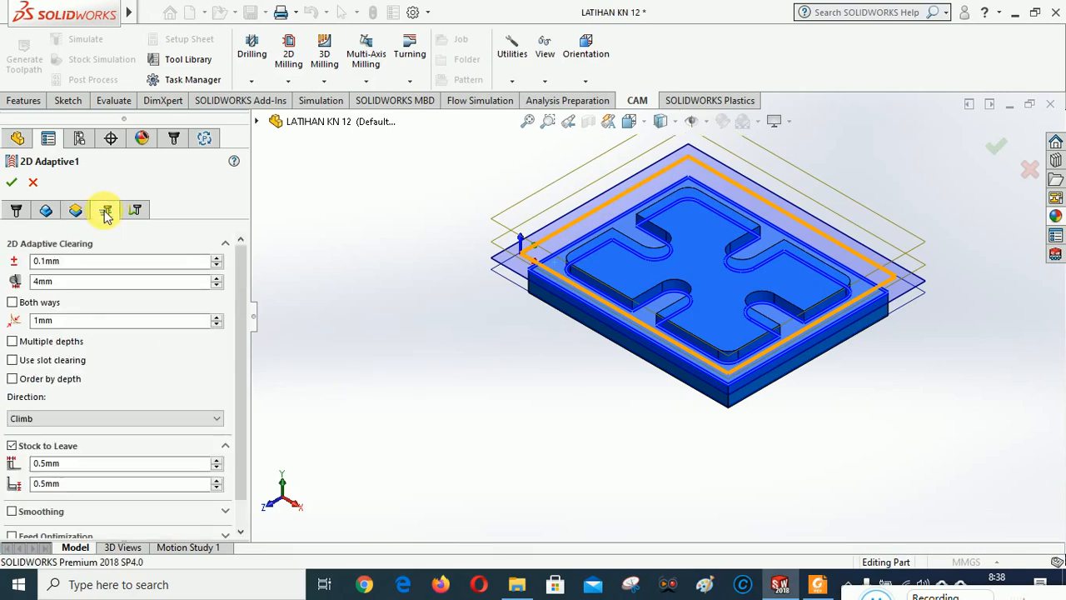
{"action": "left_click", "coordinate": [67, 418]}
{"action": "left_click", "coordinate": [55, 443]}
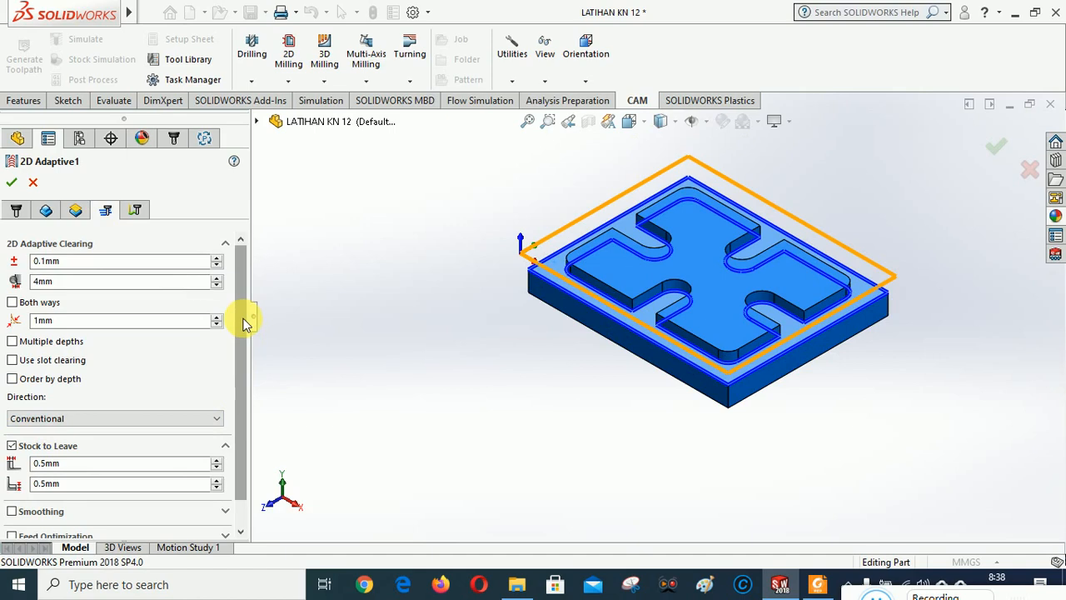
{"action": "scroll", "coordinate": [246, 323], "scroll_direction": "down", "scroll_amount": 2}
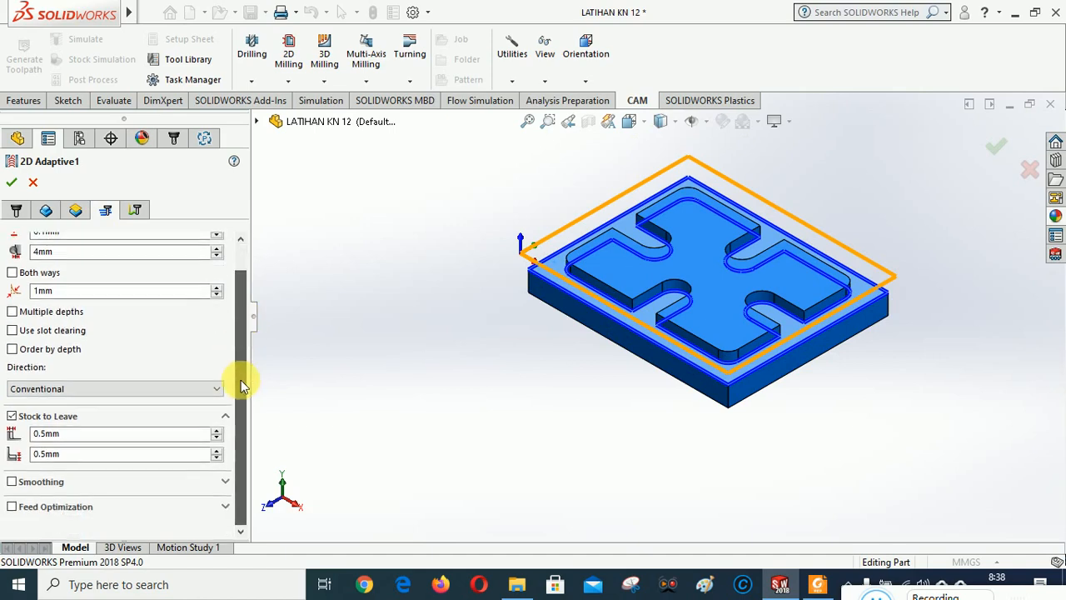
{"action": "left_click", "coordinate": [11, 416]}
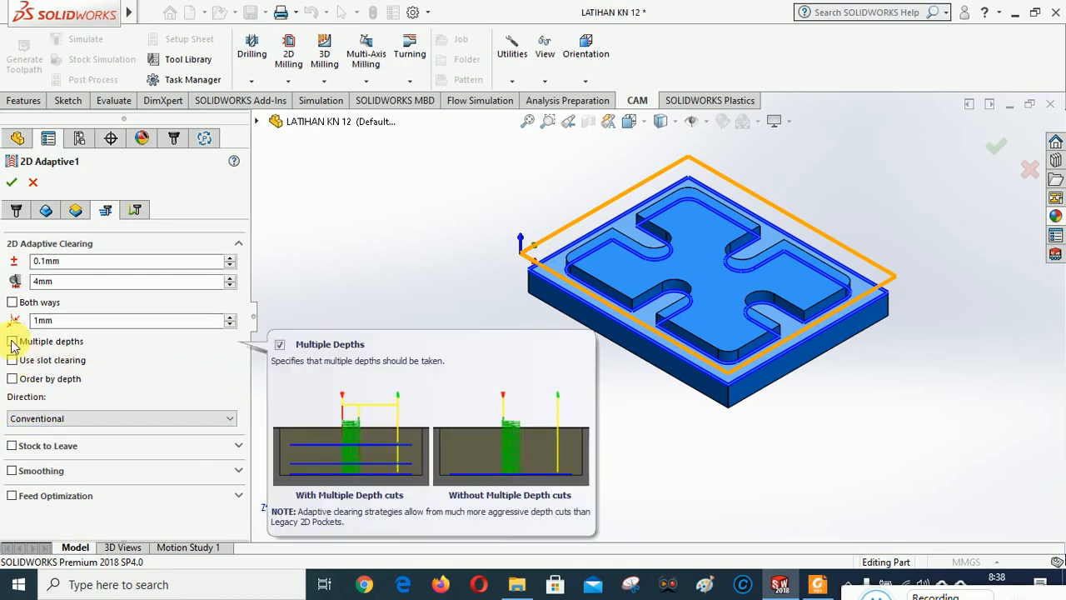
Step: Enable multiple depths for the adaptive clearing with a 3 mm maximum roughing stepdown
{"action": "left_click", "coordinate": [13, 341]}
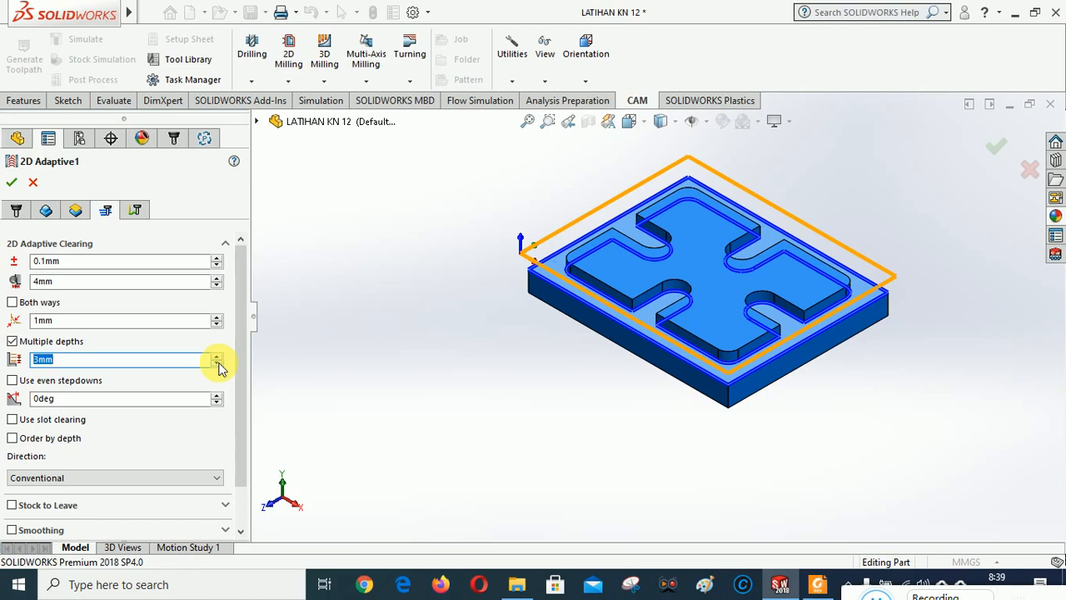
{"action": "mouse_move", "coordinate": [243, 317]}
{"action": "left_mouse_down"}
{"action": "mouse_move", "coordinate": [240, 397]}
{"action": "mouse_move", "coordinate": [258, 301]}
{"action": "left_mouse_up"}
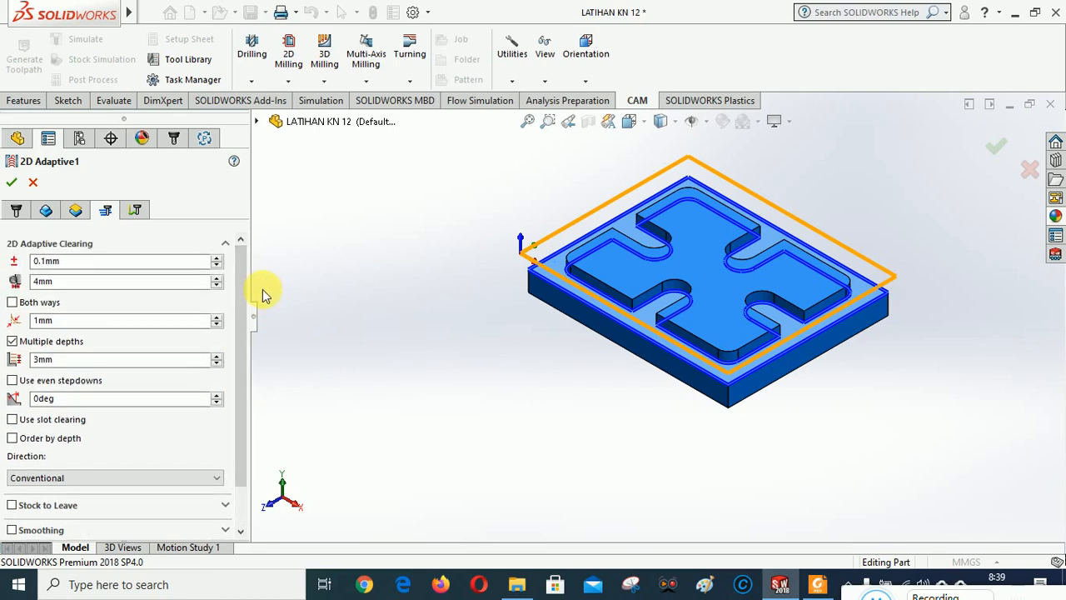
Step: Check the adaptive clearing's linking and geometry settings and accept the operation
{"action": "left_click", "coordinate": [134, 210]}
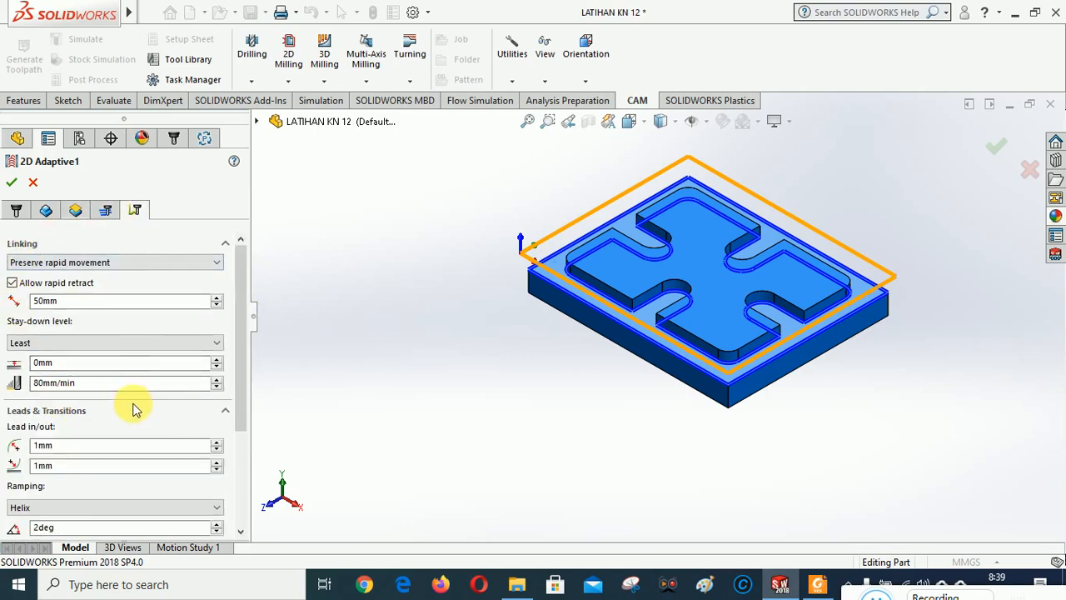
{"action": "left_click_drag", "start_coordinate": [241, 286], "coordinate": [227, 265]}
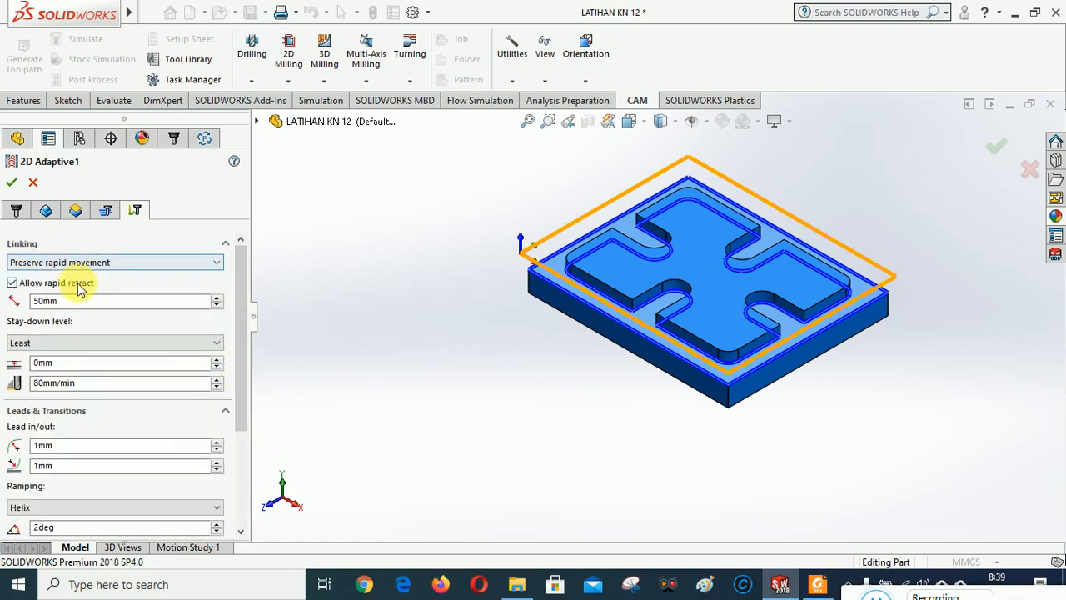
{"action": "left_click", "coordinate": [45, 301]}
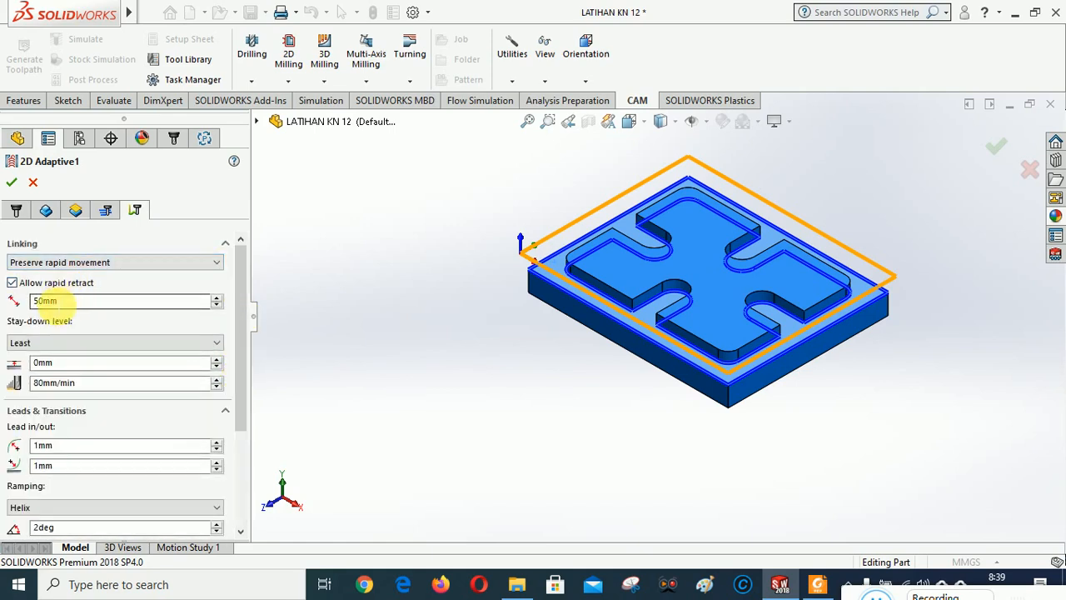
{"action": "left_click", "coordinate": [46, 210]}
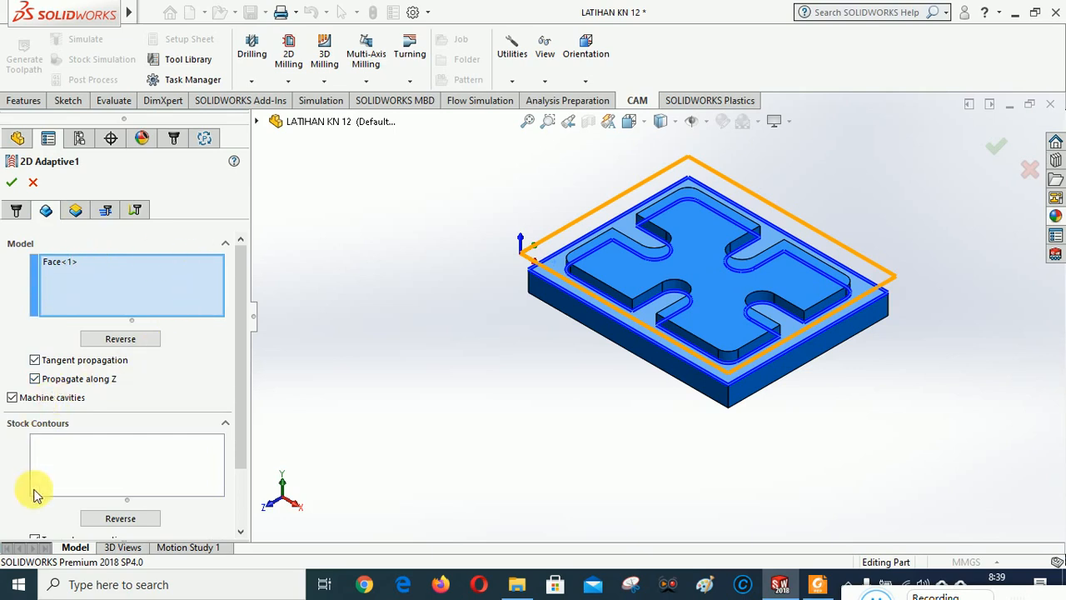
{"action": "mouse_move", "coordinate": [240, 291]}
{"action": "left_mouse_down"}
{"action": "mouse_move", "coordinate": [246, 353]}
{"action": "mouse_move", "coordinate": [247, 281]}
{"action": "left_mouse_up"}
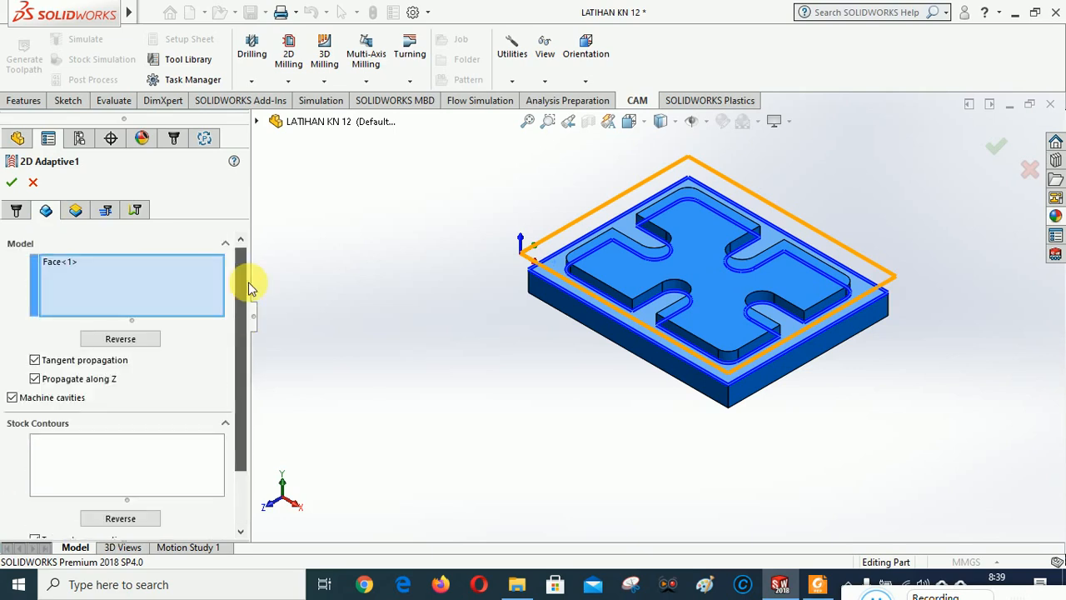
{"action": "left_click", "coordinate": [11, 181]}
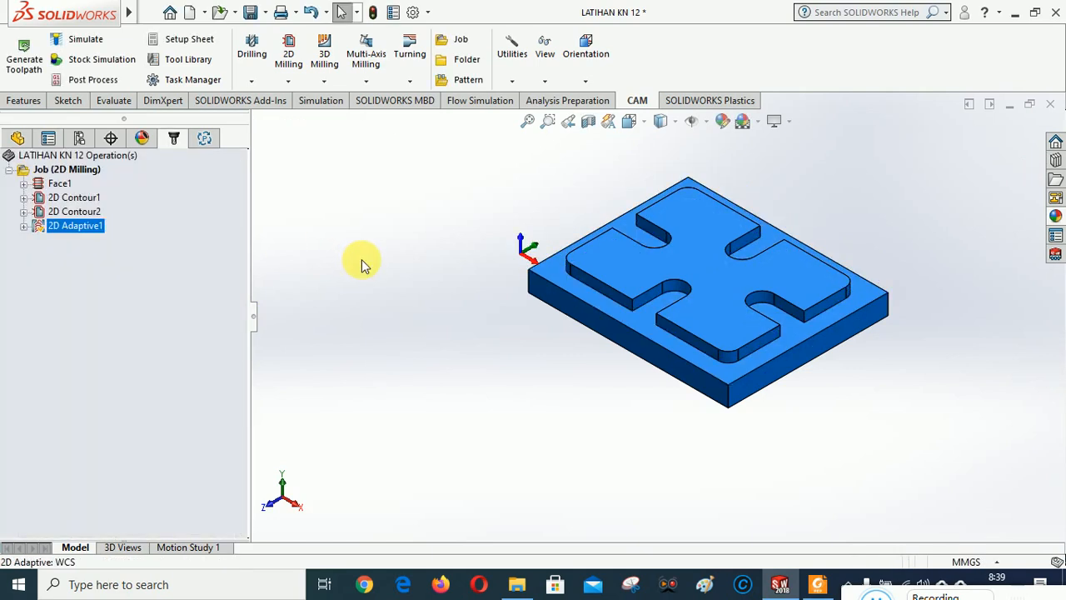
{"action": "left_click", "coordinate": [24, 226]}
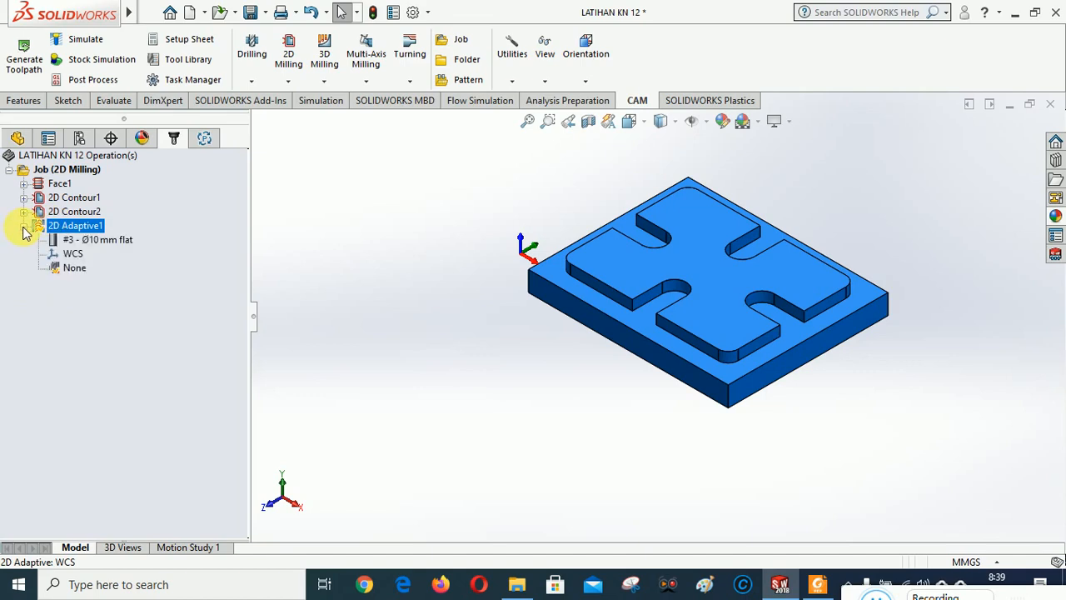
{"action": "left_click", "coordinate": [24, 226]}
{"action": "left_click", "coordinate": [115, 304]}
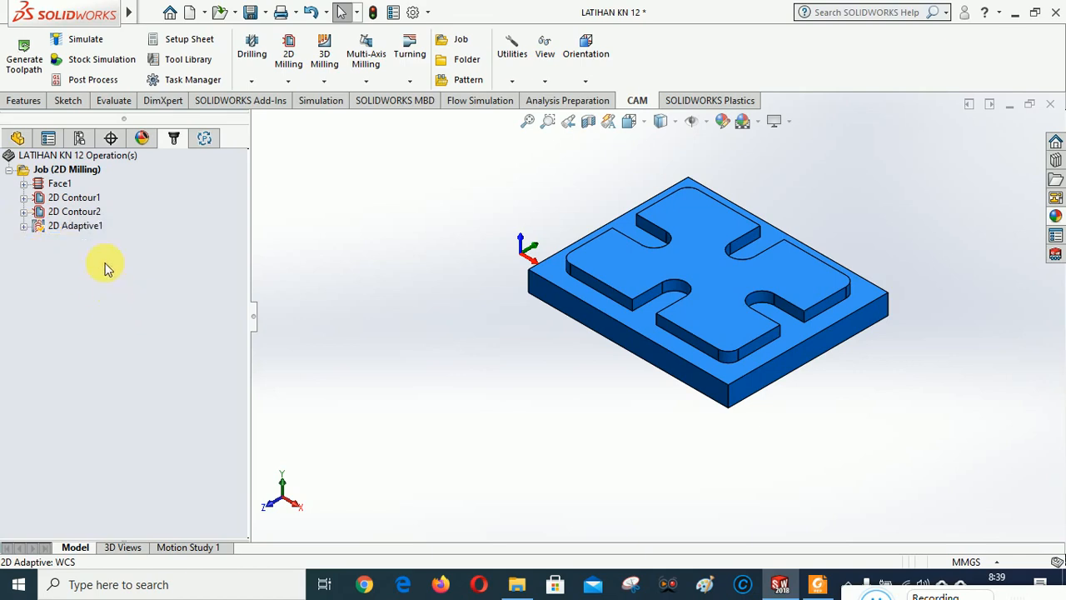
Step: Delete the 2D Contour2 operation from the job
{"action": "right_click", "coordinate": [79, 213]}
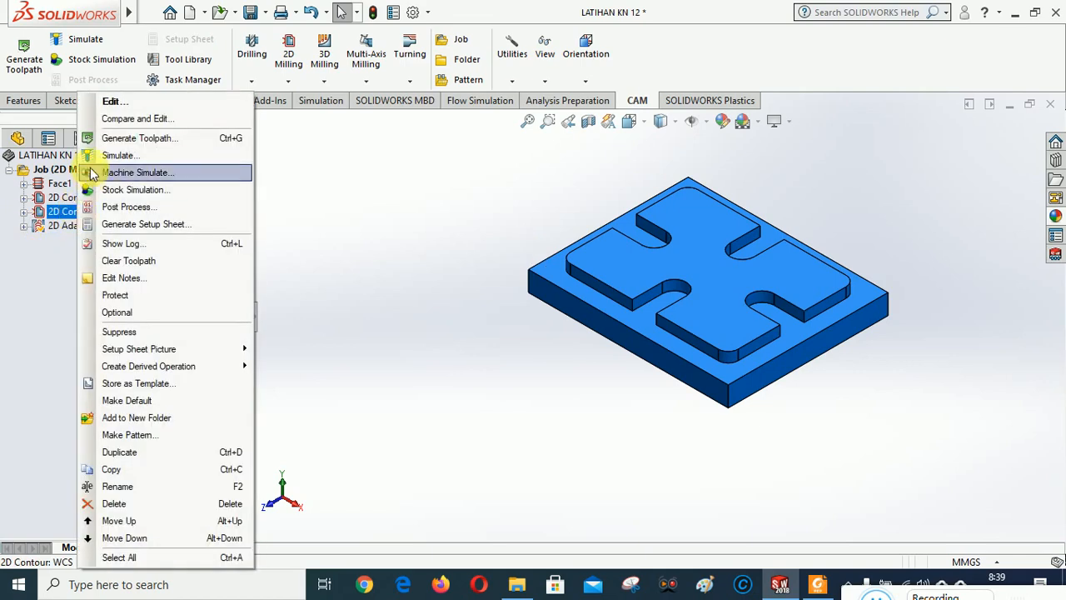
{"action": "left_click", "coordinate": [114, 504]}
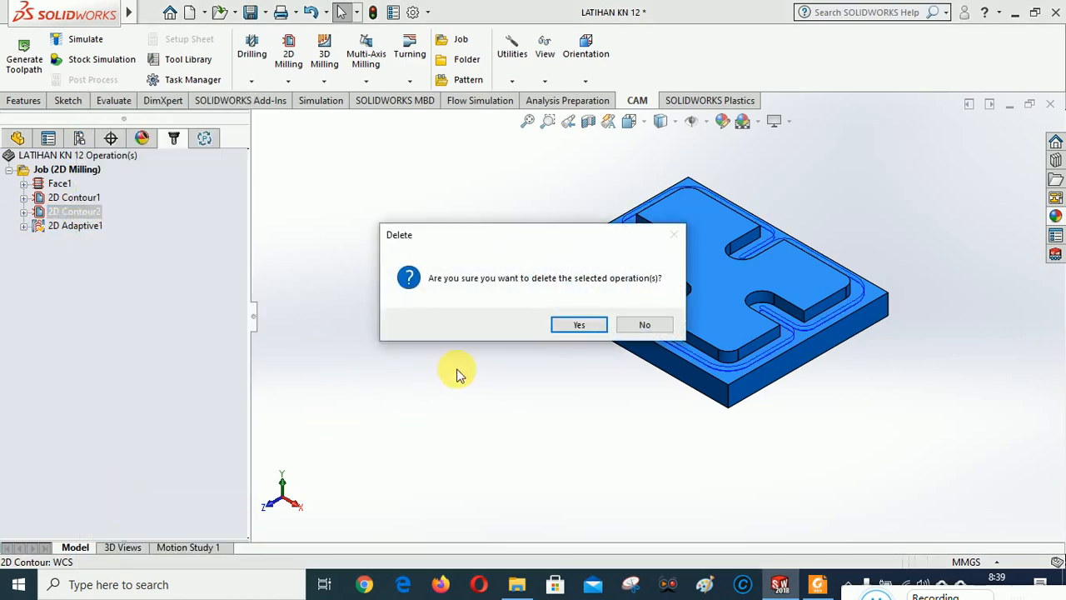
{"action": "left_click", "coordinate": [571, 330]}
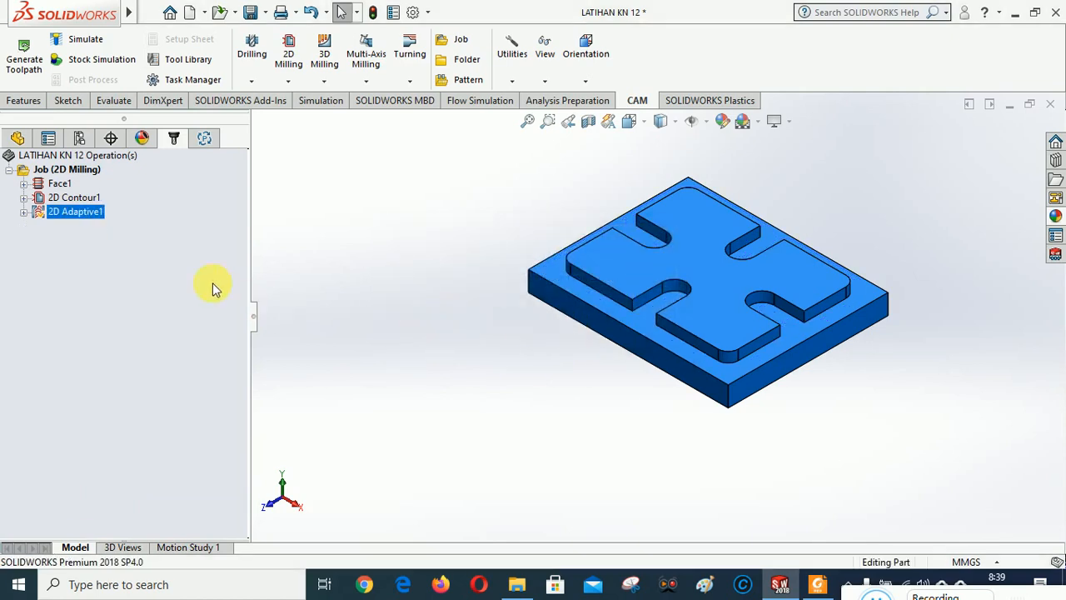
Step: Reopen the 2D Adaptive1 operation and examine its selected floor face in the Tool Top and isometric views
{"action": "right_click", "coordinate": [72, 214]}
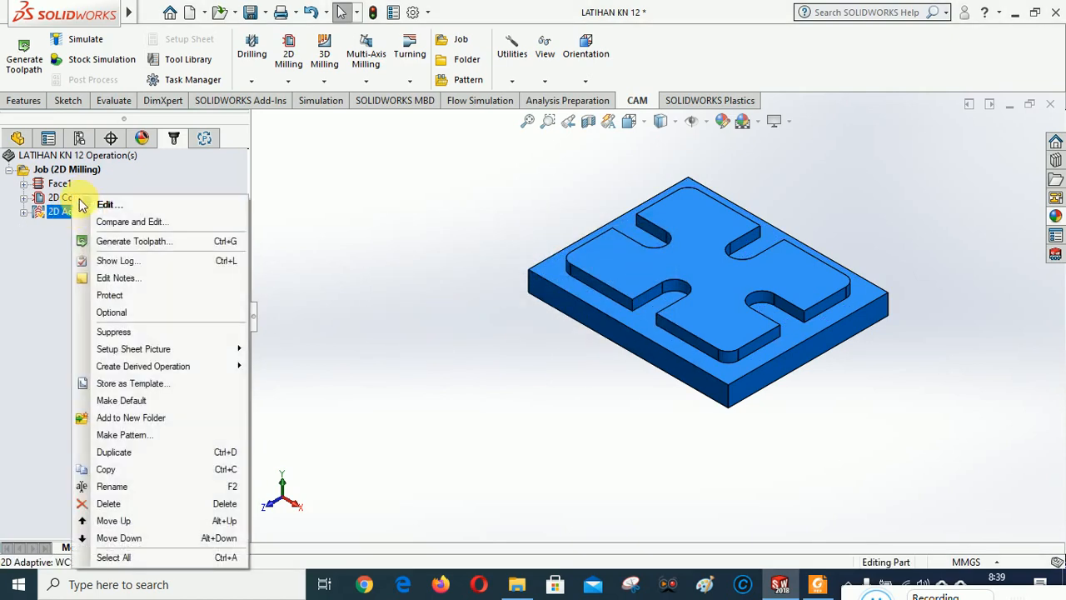
{"action": "left_click", "coordinate": [104, 204]}
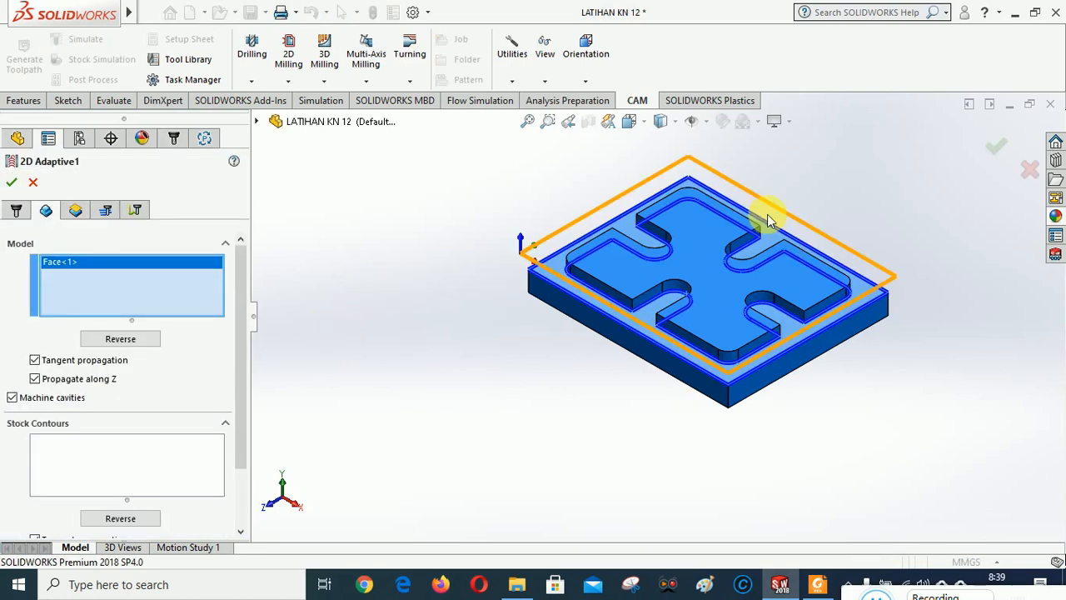
{"action": "left_click", "coordinate": [585, 80]}
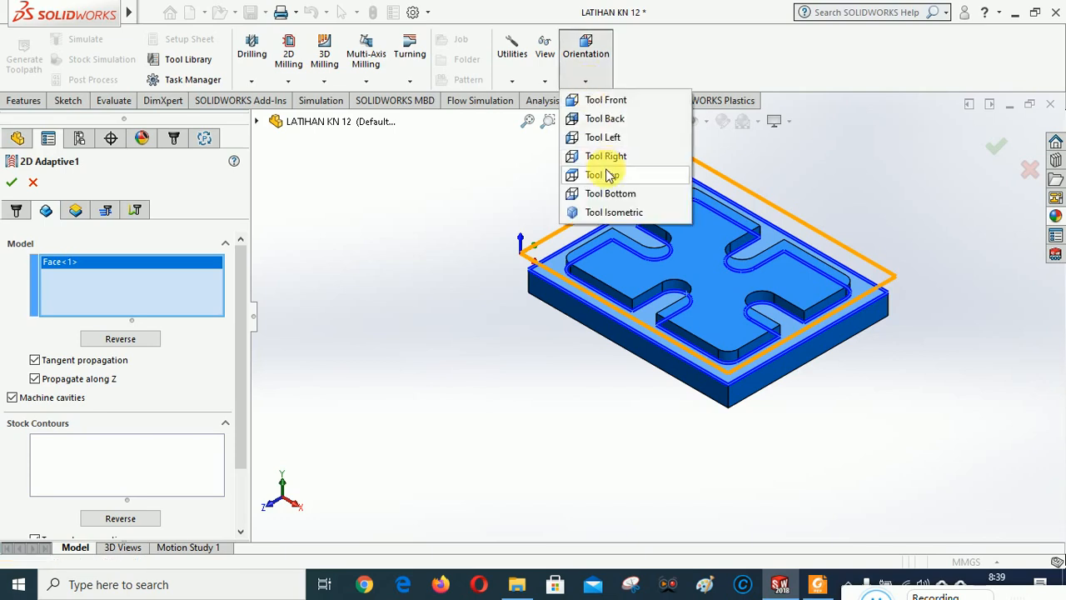
{"action": "left_click", "coordinate": [605, 174]}
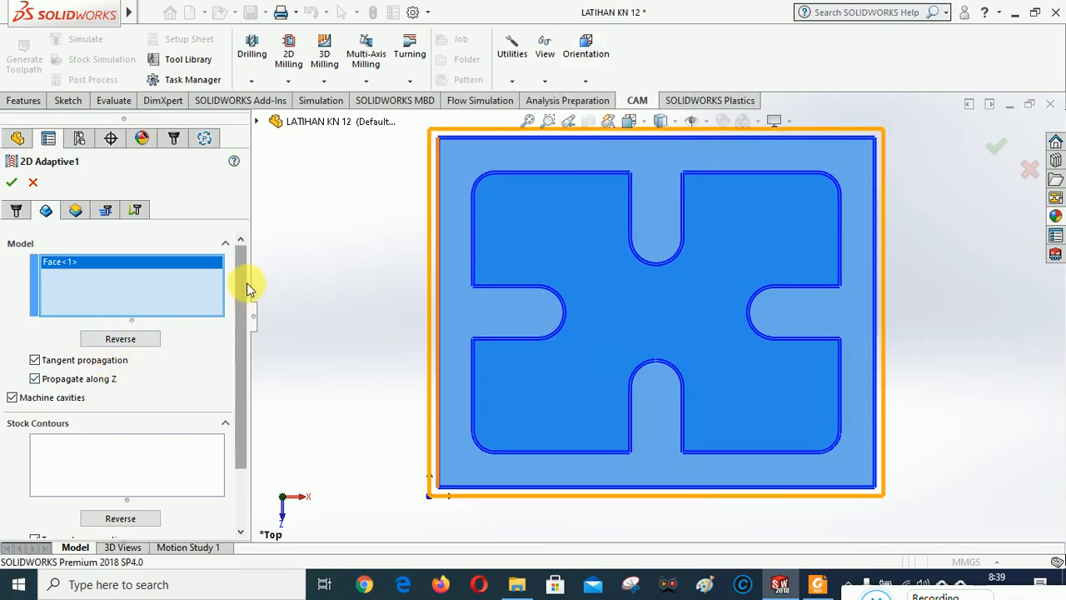
{"action": "left_click_drag", "start_coordinate": [239, 283], "coordinate": [271, 262]}
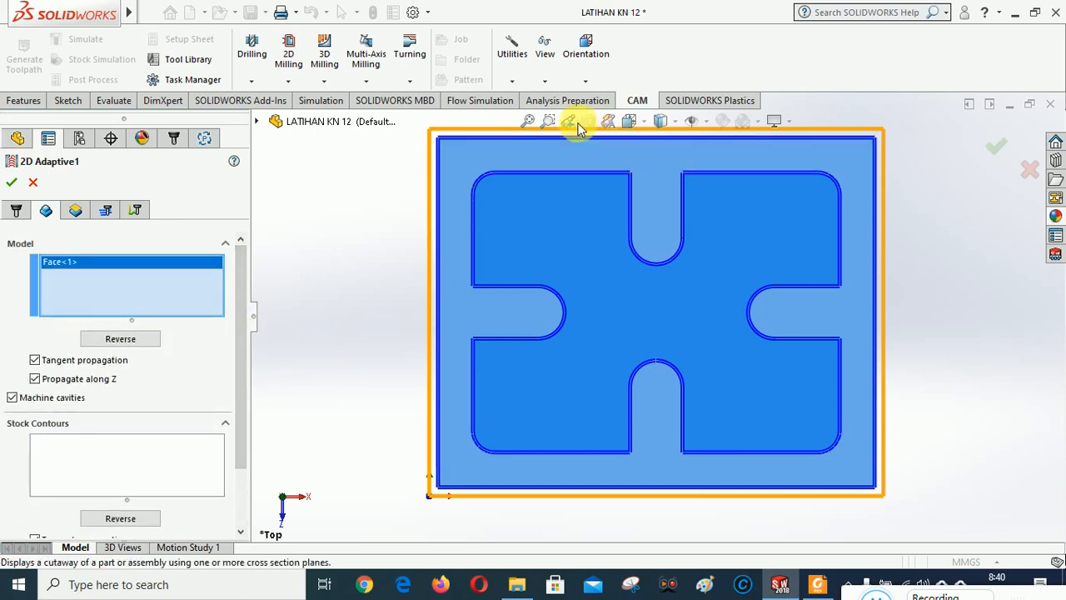
{"action": "left_click", "coordinate": [645, 123]}
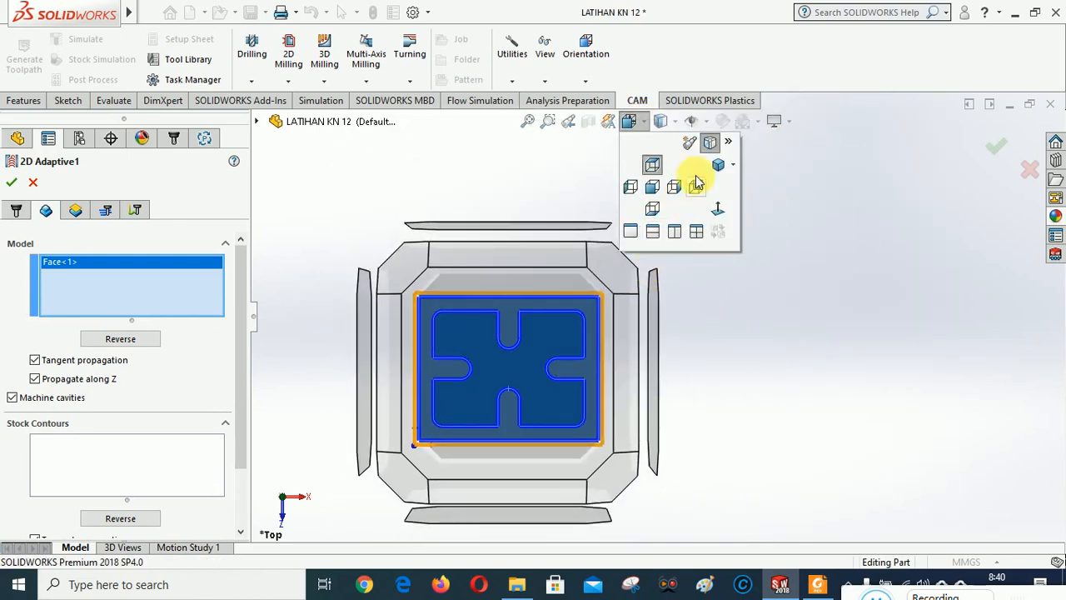
{"action": "left_click", "coordinate": [716, 166]}
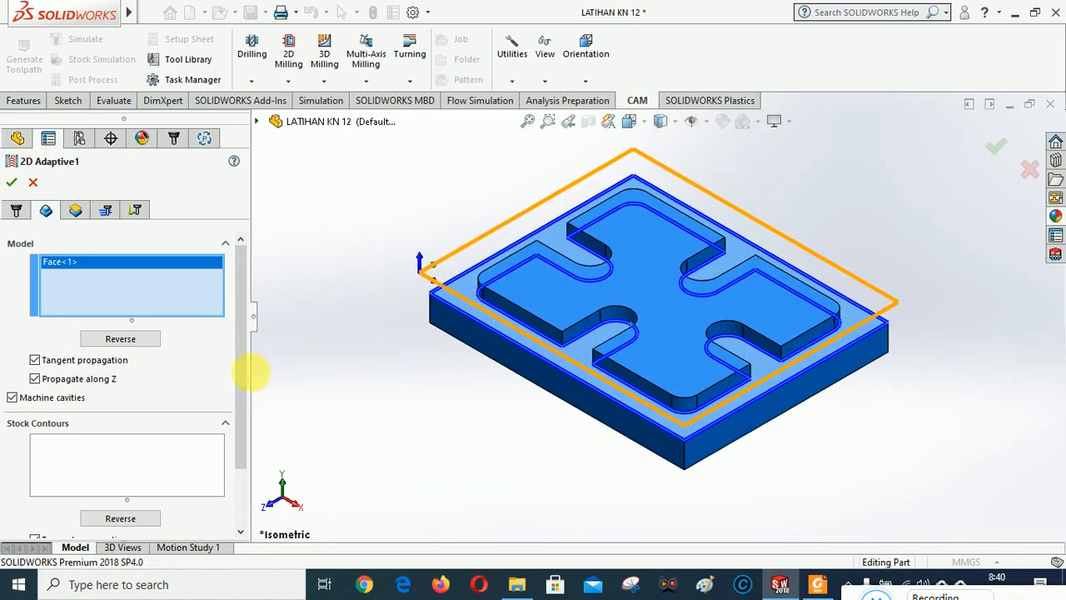
Step: Try to define 2D Adaptive1 with the floor face as stock contour only, after clearing its model selection
{"action": "right_click", "coordinate": [123, 287]}
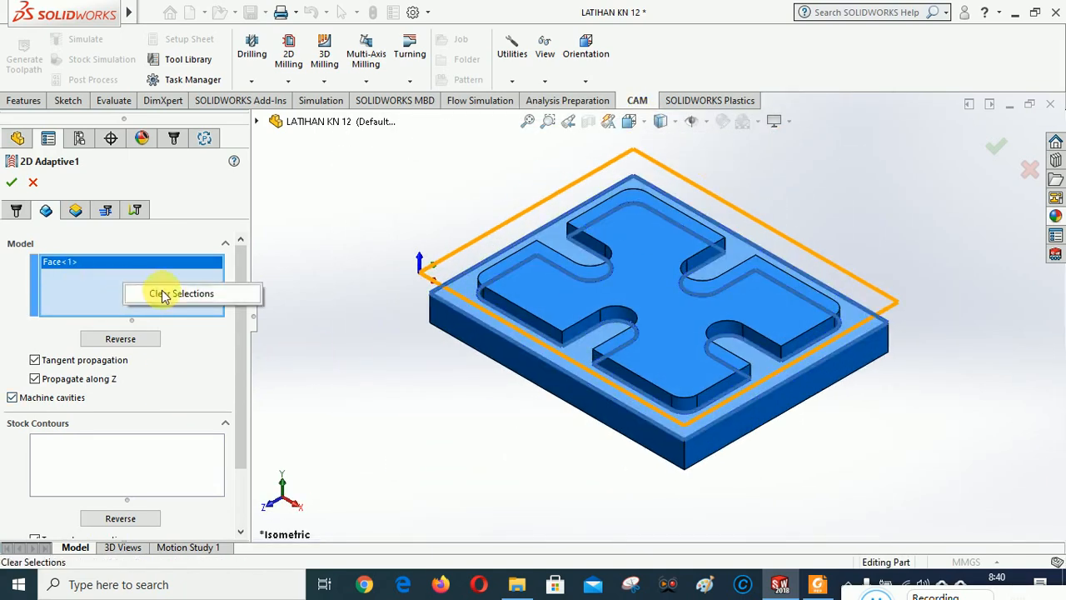
{"action": "left_click", "coordinate": [159, 292]}
{"action": "left_click_drag", "start_coordinate": [244, 299], "coordinate": [228, 357]}
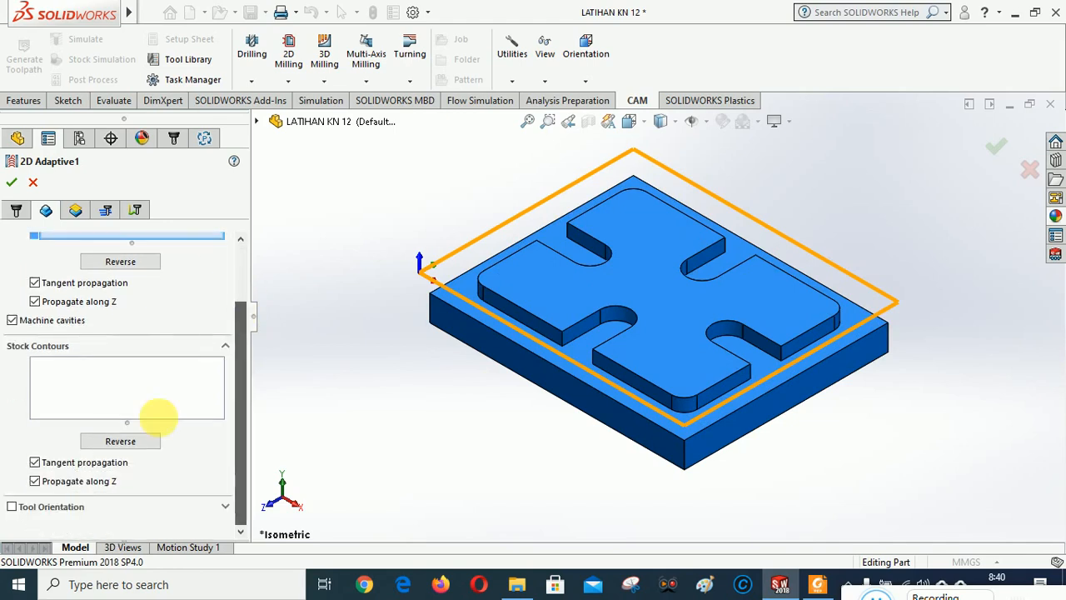
{"action": "left_click", "coordinate": [88, 385]}
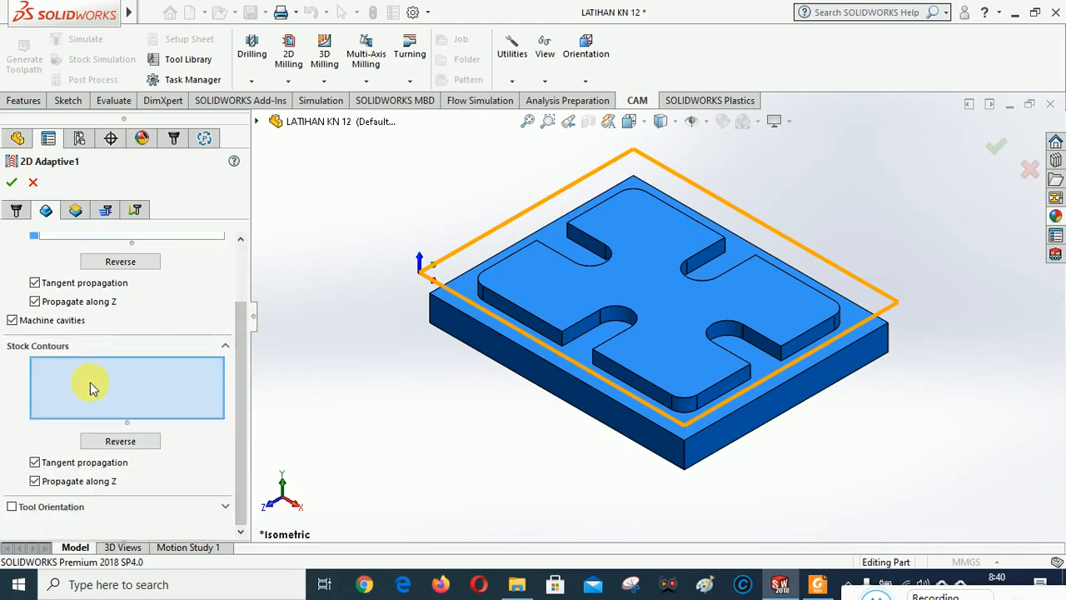
{"action": "left_click", "coordinate": [469, 288]}
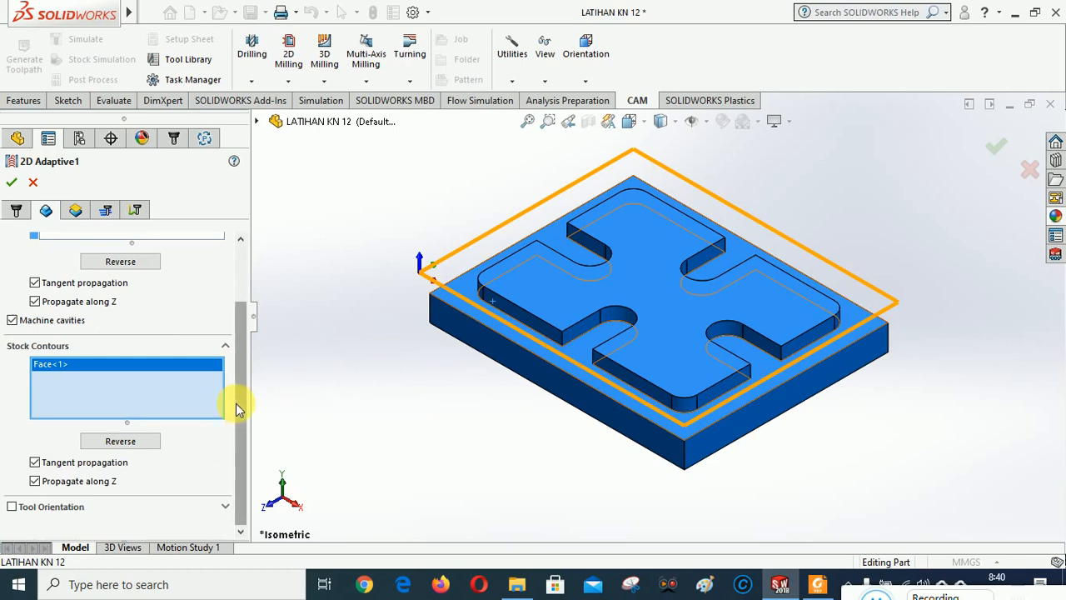
{"action": "left_click_drag", "start_coordinate": [237, 374], "coordinate": [240, 278]}
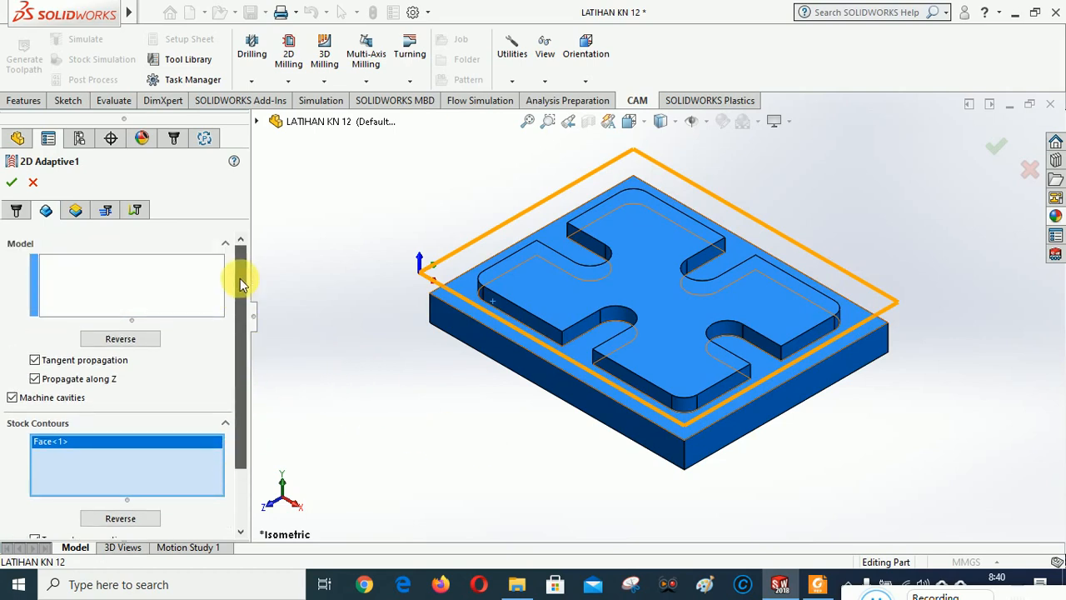
{"action": "left_click", "coordinate": [11, 183]}
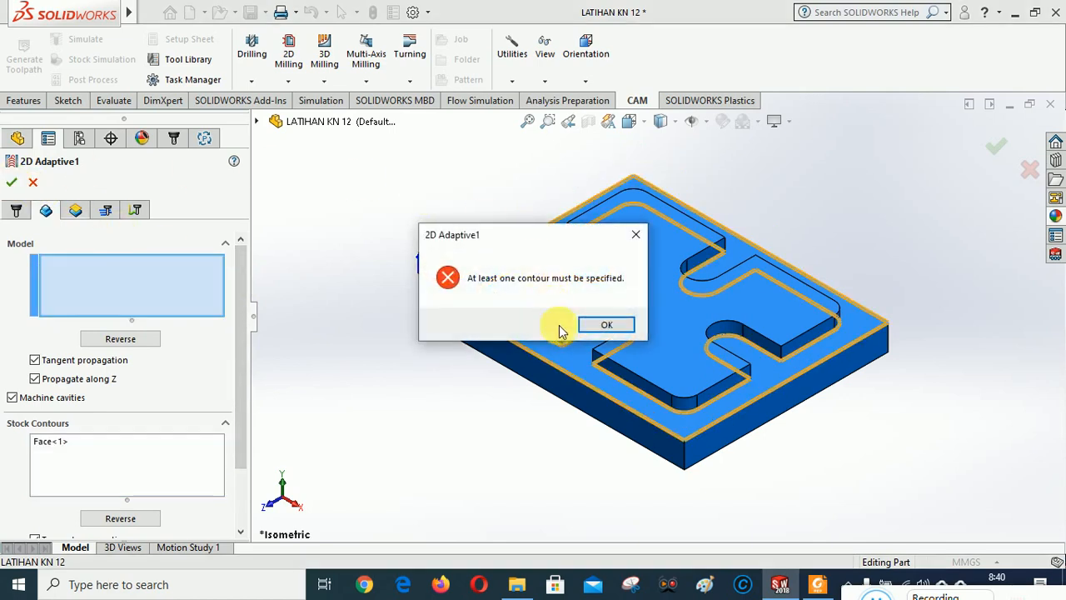
{"action": "left_click", "coordinate": [607, 325]}
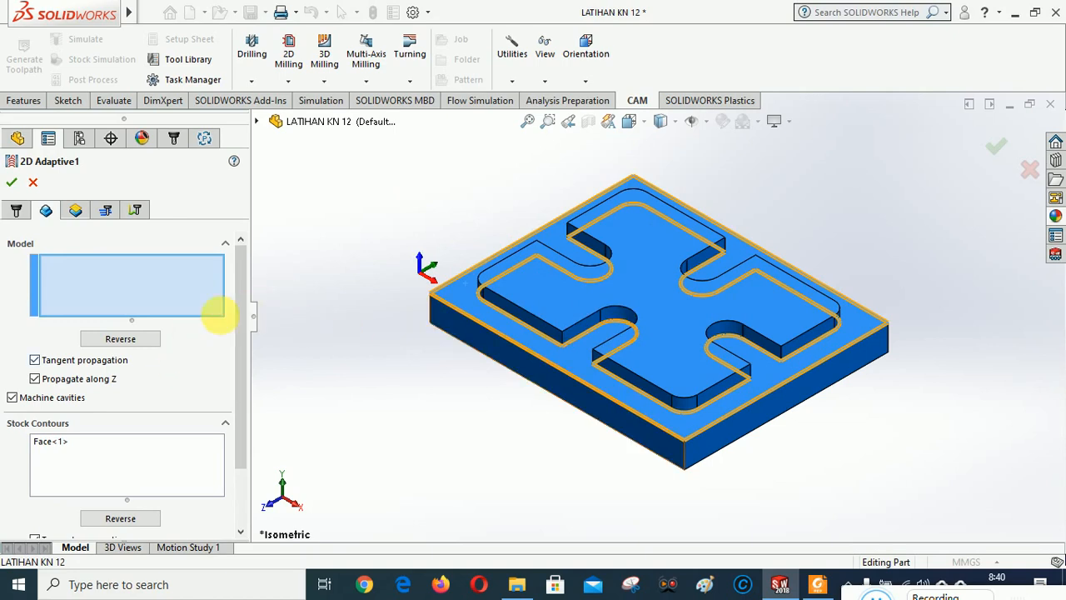
Step: Clear the stock contour and reselect the floor face as the model geometry of 2D Adaptive1, accepting the operation
{"action": "left_click_drag", "start_coordinate": [240, 282], "coordinate": [239, 337]}
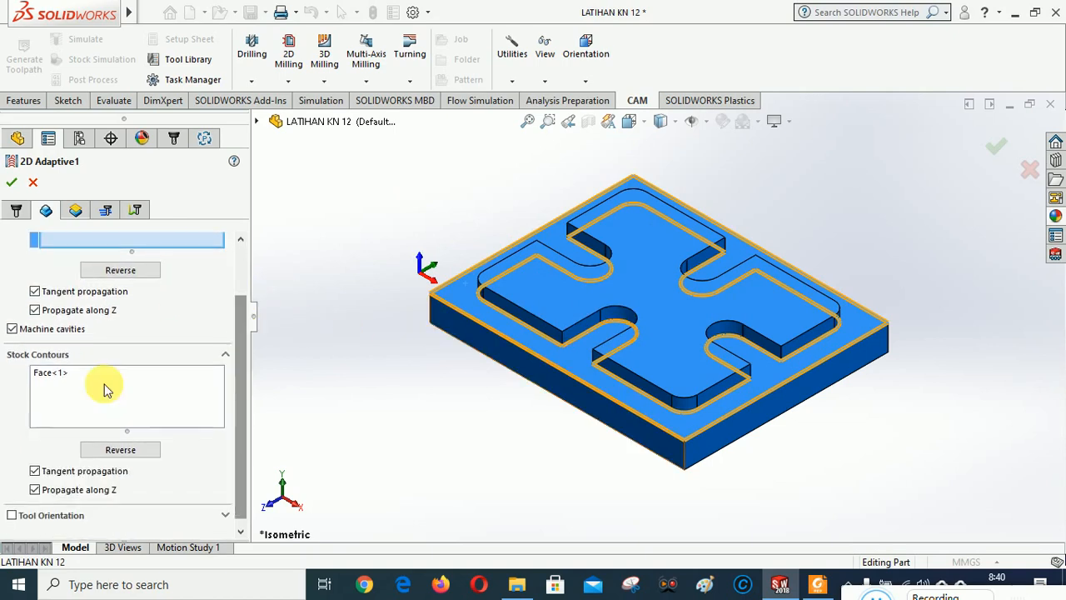
{"action": "left_click", "coordinate": [59, 392]}
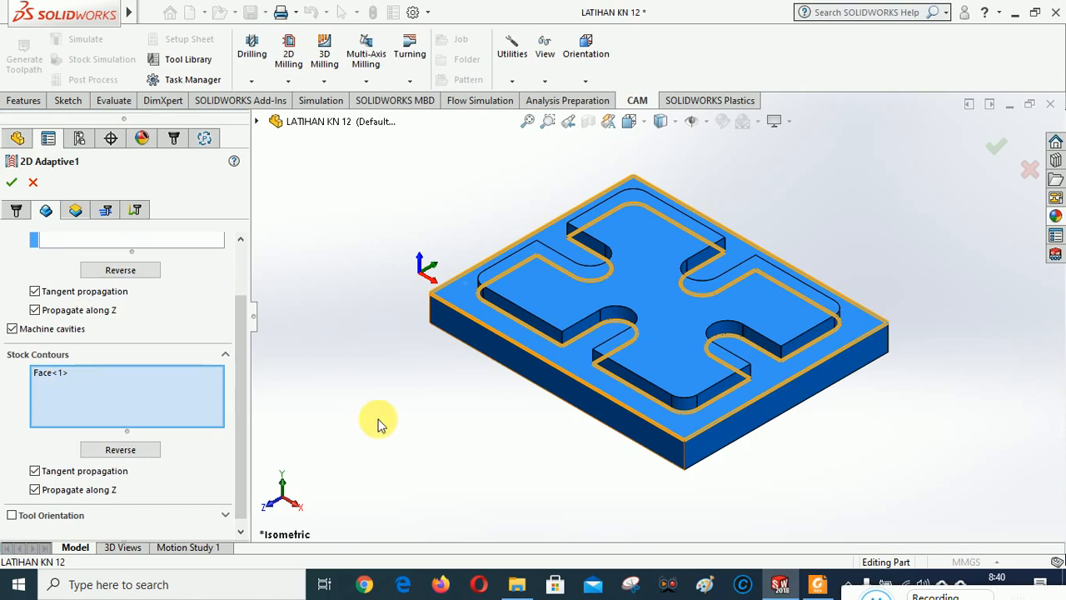
{"action": "right_click", "coordinate": [60, 390]}
{"action": "left_click", "coordinate": [119, 395]}
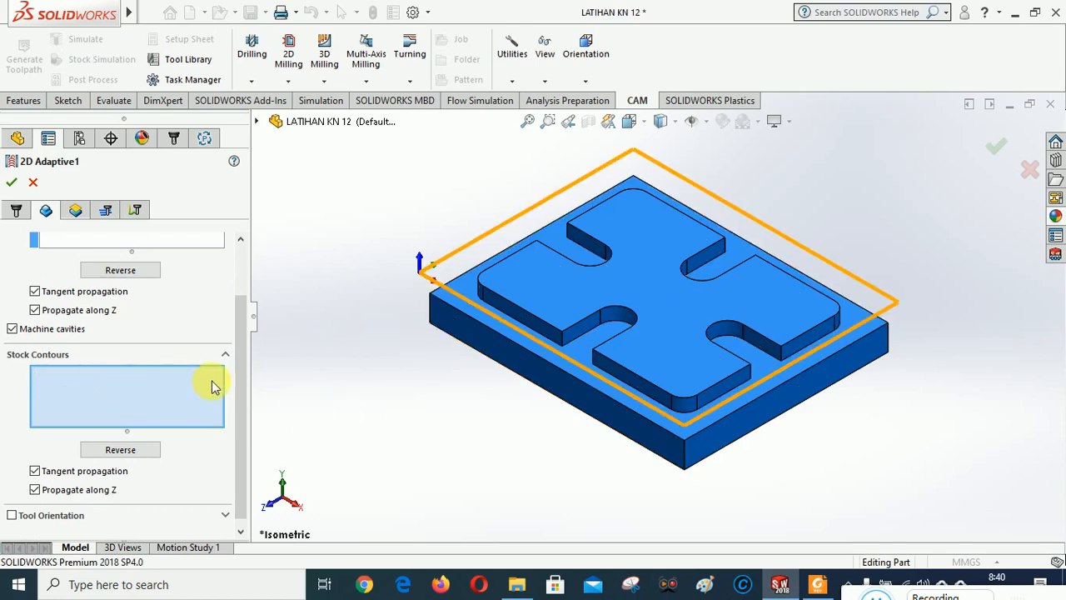
{"action": "scroll", "coordinate": [242, 300], "scroll_direction": "up", "scroll_amount": 2}
{"action": "left_click", "coordinate": [88, 281]}
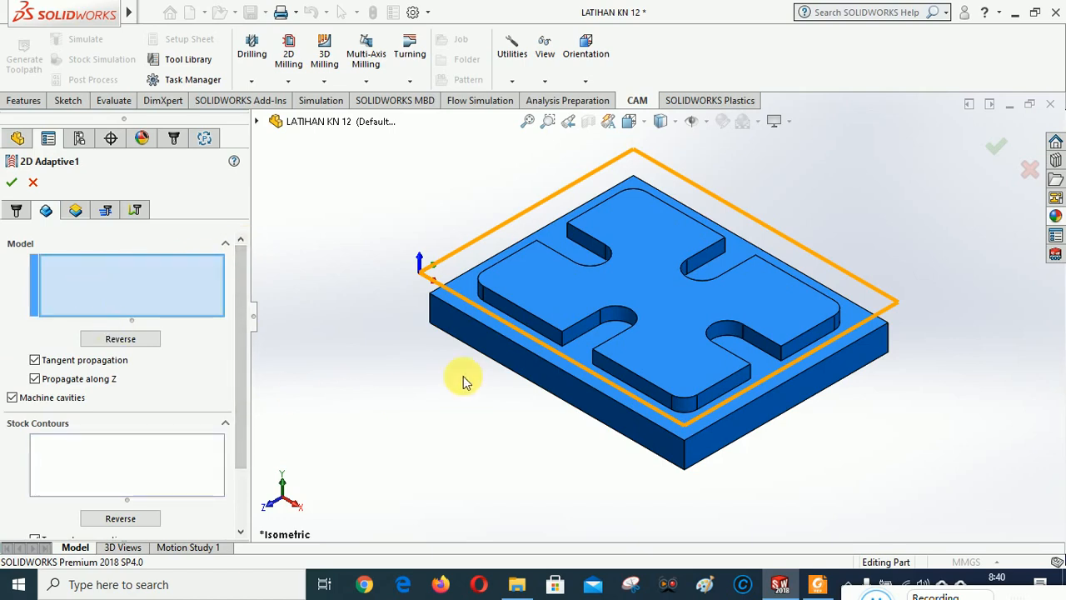
{"action": "left_click", "coordinate": [464, 295]}
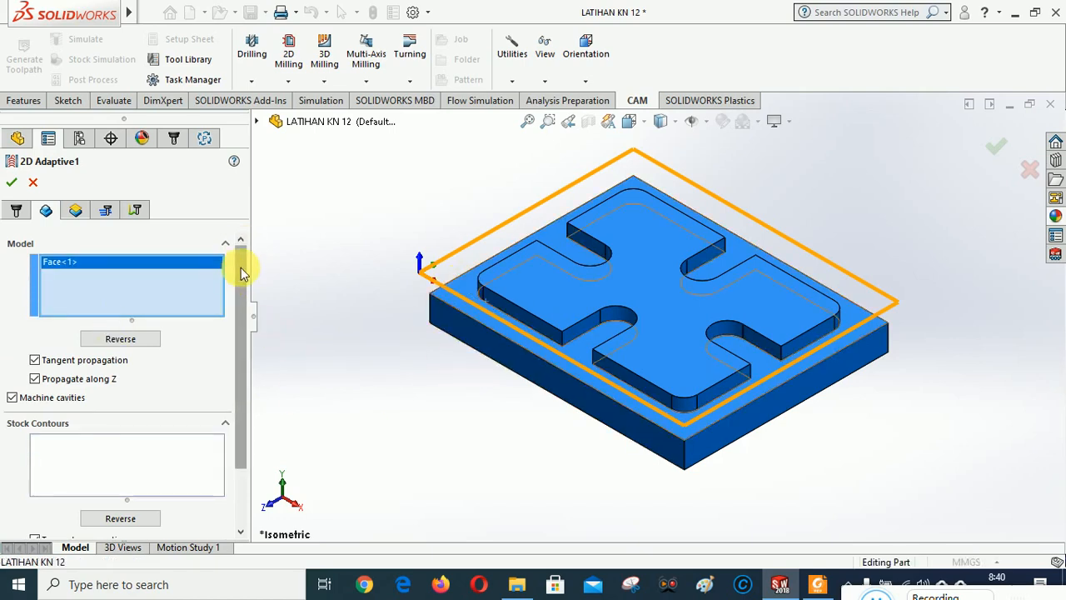
{"action": "mouse_move", "coordinate": [240, 267]}
{"action": "left_mouse_down"}
{"action": "mouse_move", "coordinate": [240, 337]}
{"action": "mouse_move", "coordinate": [240, 268]}
{"action": "left_mouse_up"}
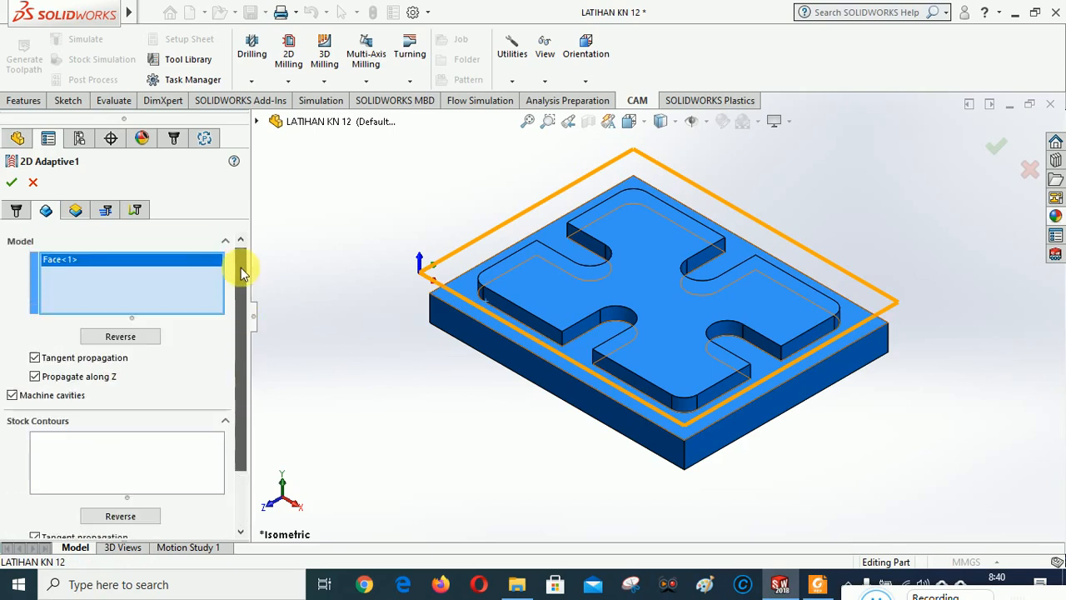
{"action": "left_click", "coordinate": [11, 181]}
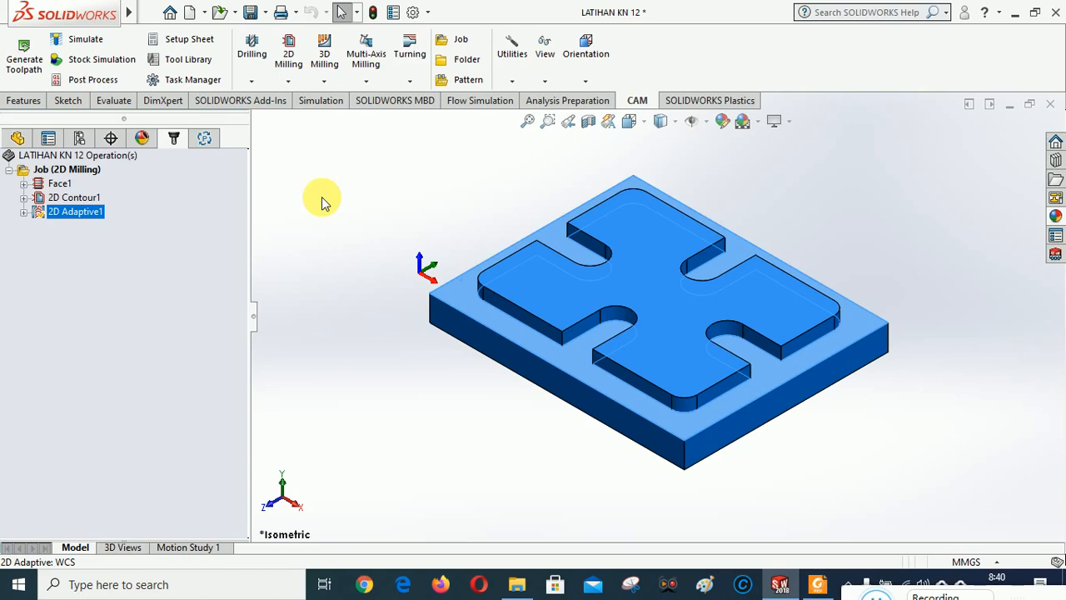
Step: Delete the 2D Adaptive1 operation from the job
{"action": "left_click", "coordinate": [24, 212]}
{"action": "right_click", "coordinate": [77, 211]}
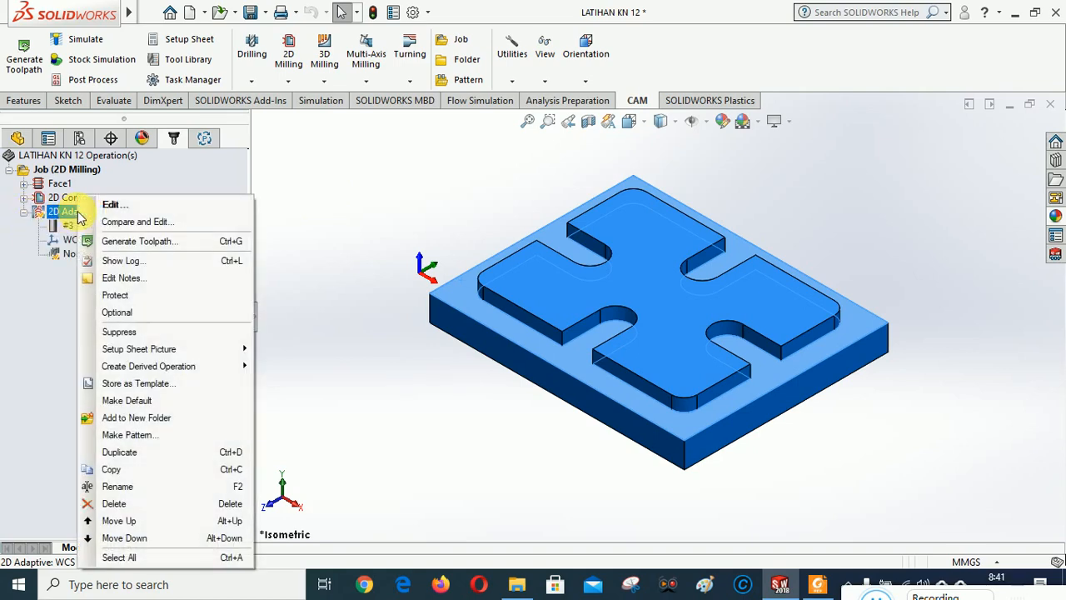
{"action": "left_click", "coordinate": [115, 503]}
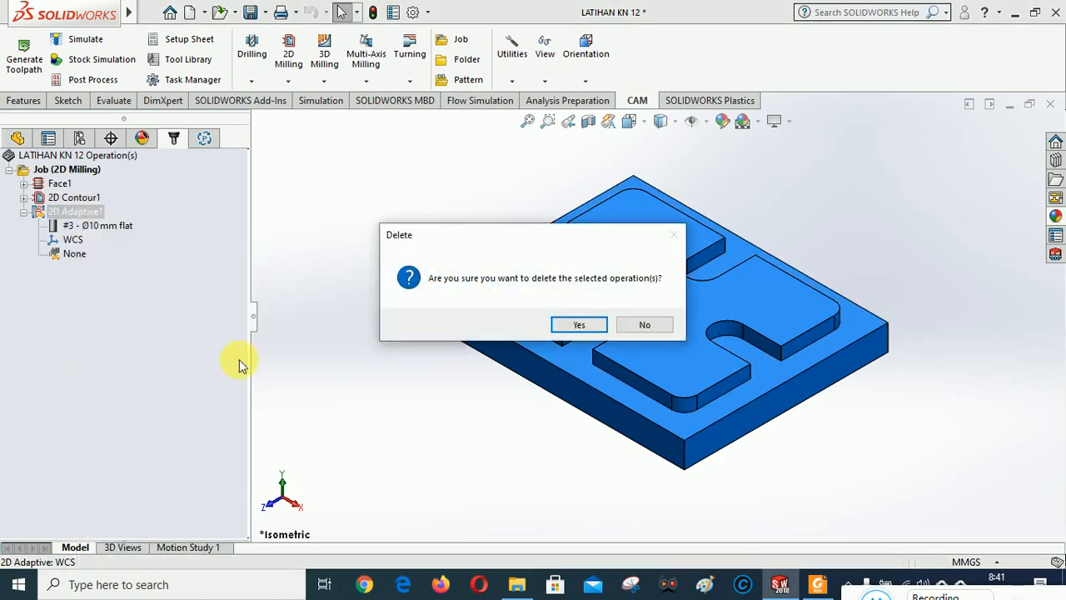
{"action": "left_click", "coordinate": [578, 325]}
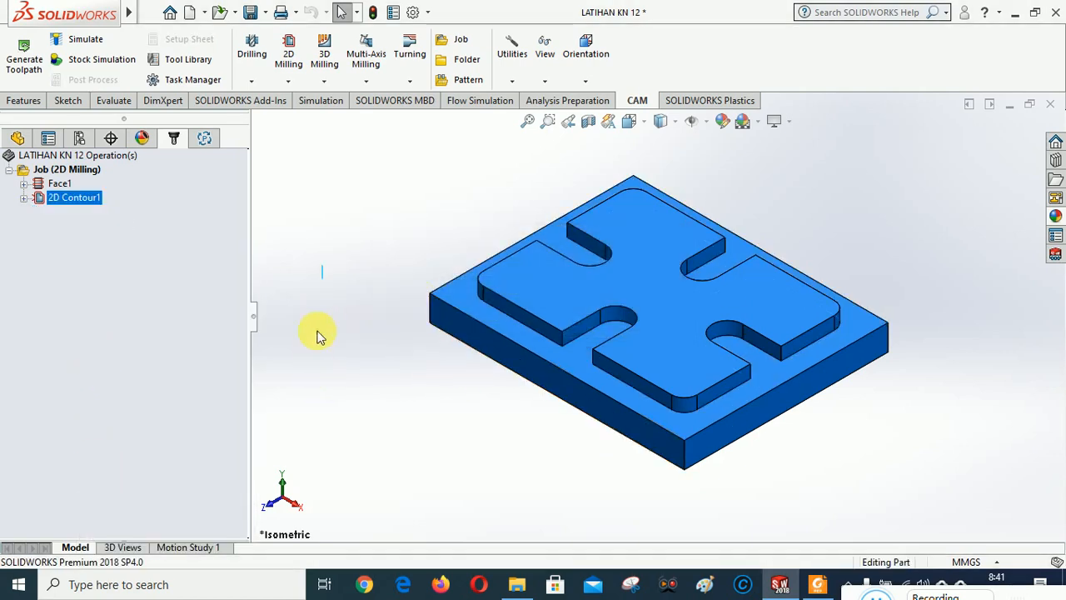
Step: Start a 2D Adaptive Clearing operation and select the floor face around the slotted profile as its model geometry
{"action": "left_click", "coordinate": [288, 81]}
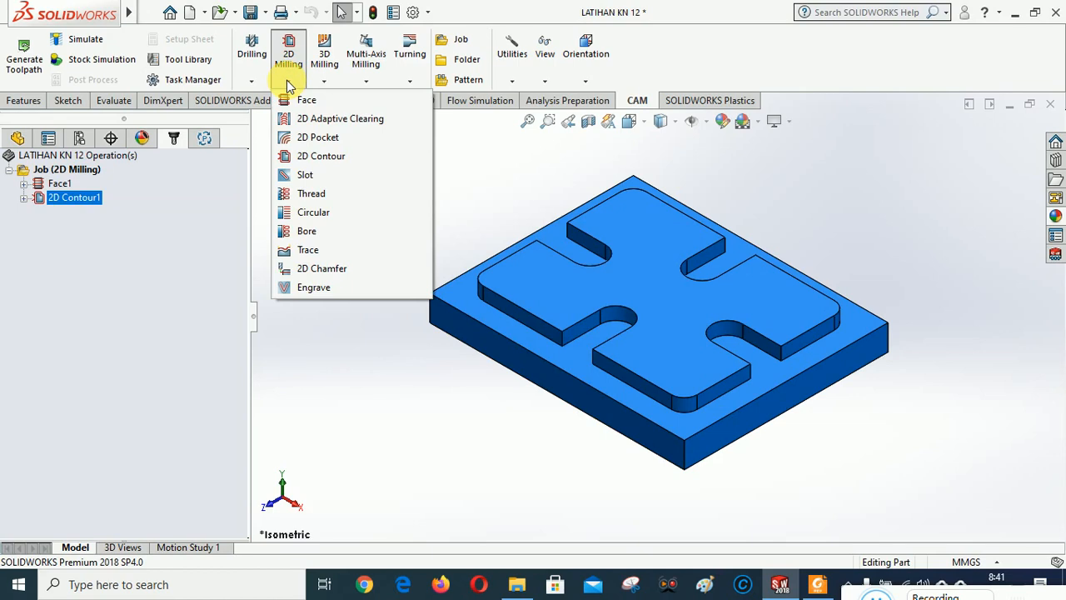
{"action": "left_click", "coordinate": [329, 122]}
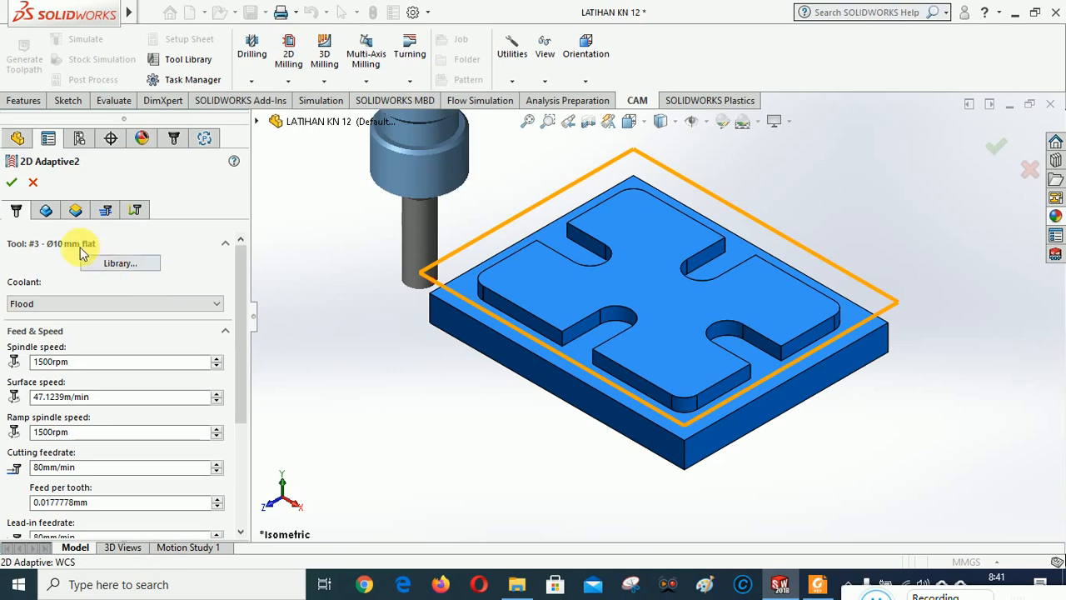
{"action": "left_click", "coordinate": [46, 210]}
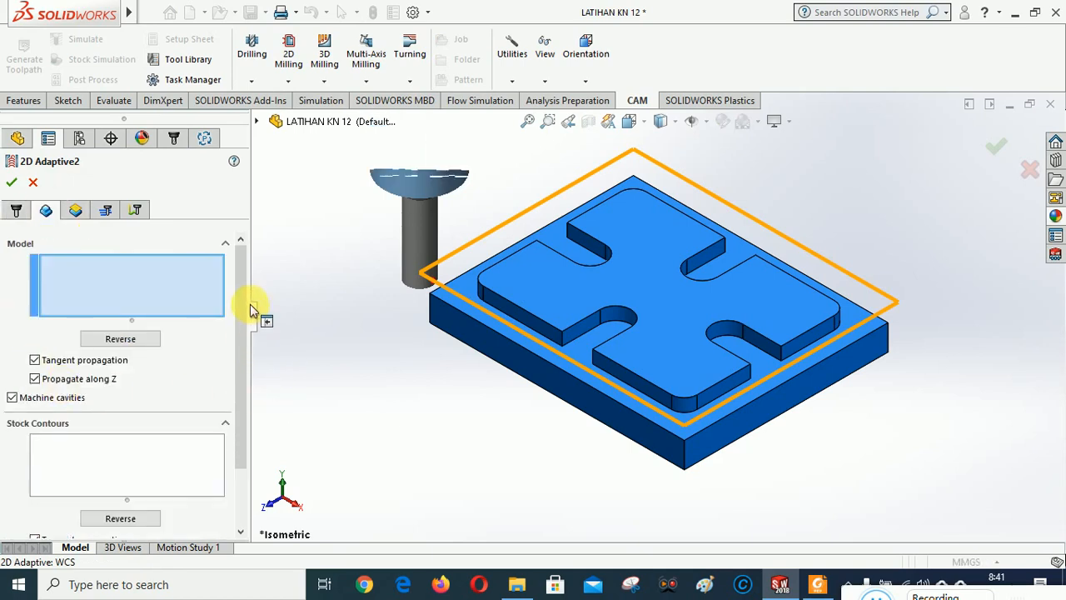
{"action": "left_click_drag", "start_coordinate": [241, 295], "coordinate": [234, 274]}
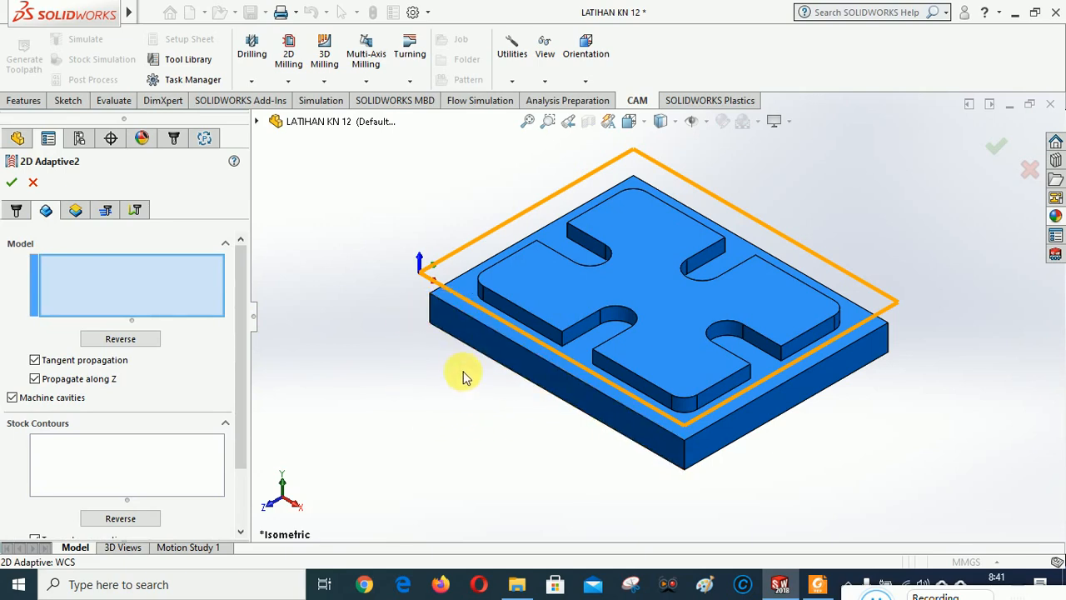
{"action": "left_click", "coordinate": [452, 305]}
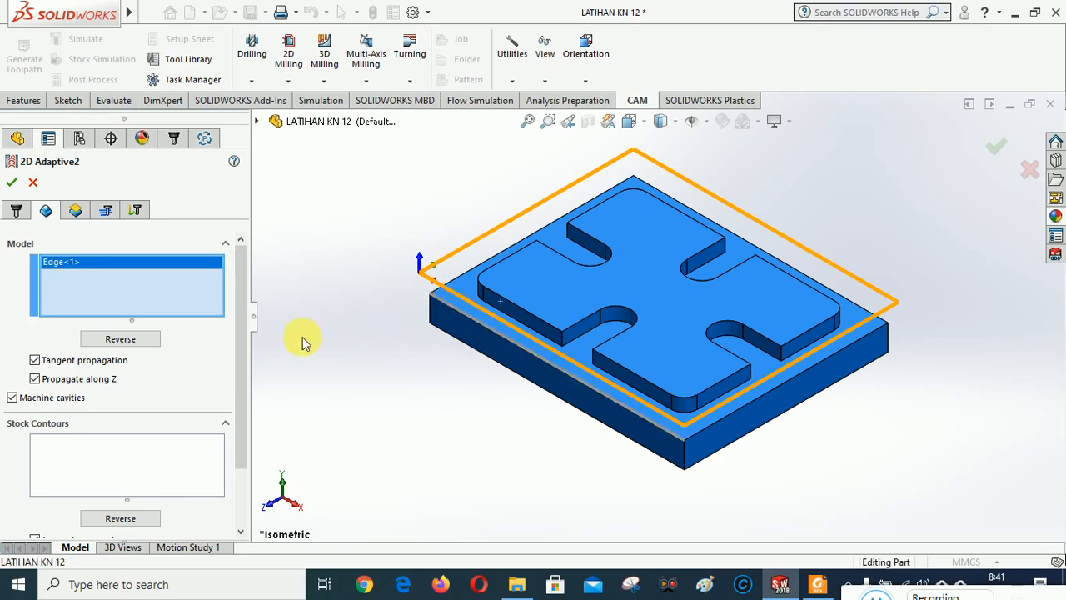
{"action": "right_click", "coordinate": [108, 268]}
{"action": "left_click", "coordinate": [142, 280]}
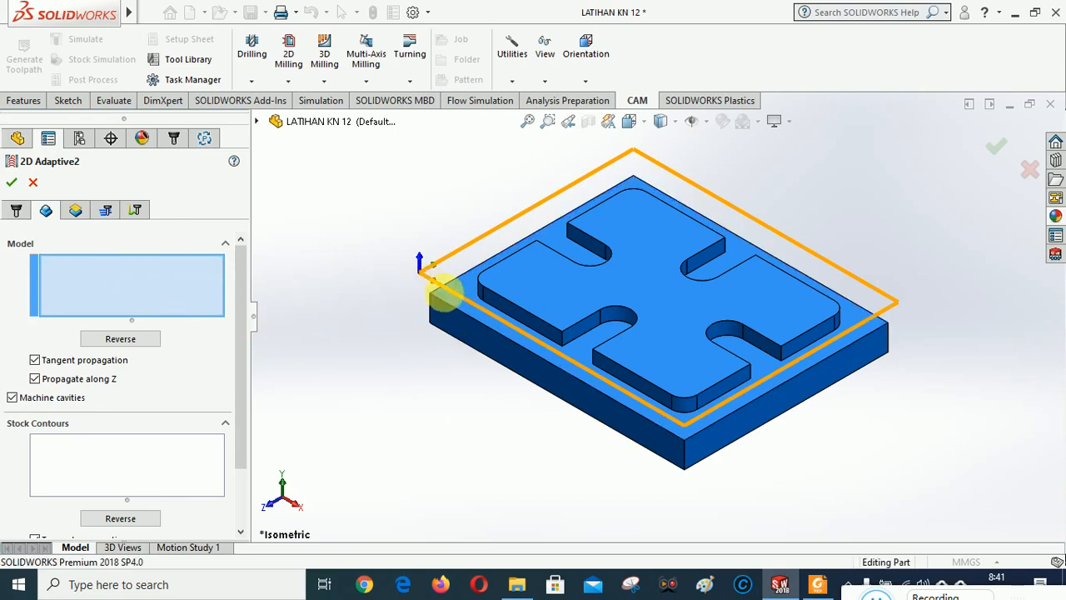
{"action": "left_click", "coordinate": [469, 286]}
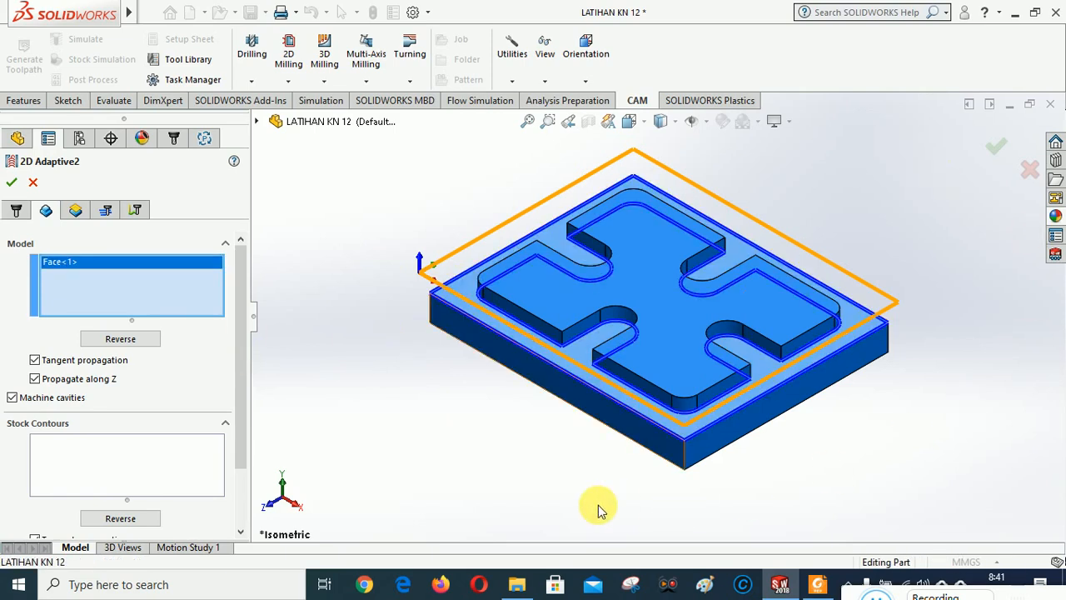
Step: Set the top height reference of the adaptive clearing operation to From Model Top
{"action": "left_click", "coordinate": [75, 210]}
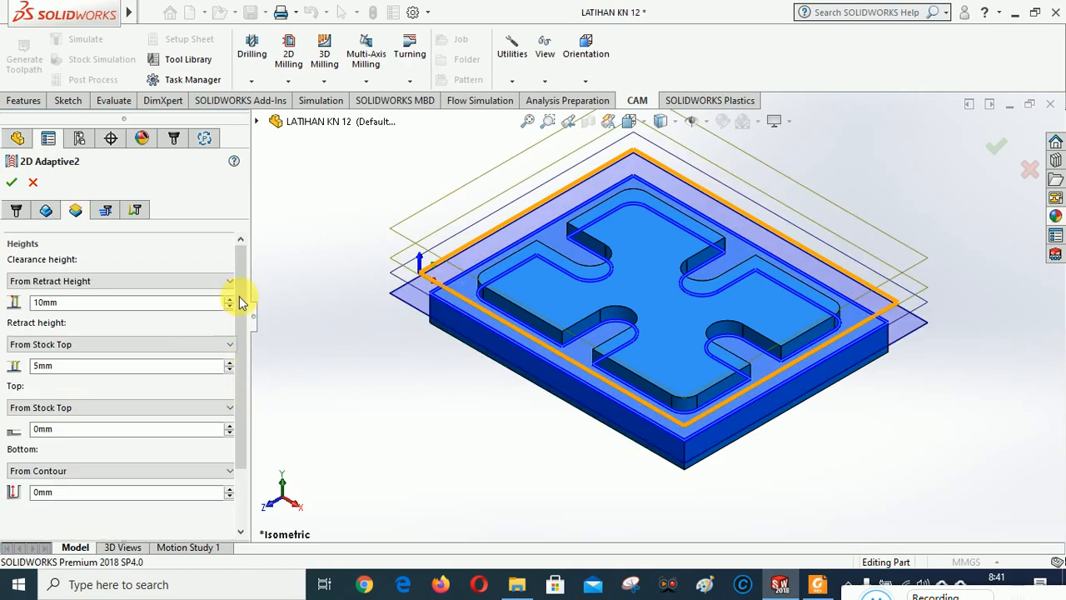
{"action": "left_click", "coordinate": [72, 408]}
{"action": "left_click", "coordinate": [67, 431]}
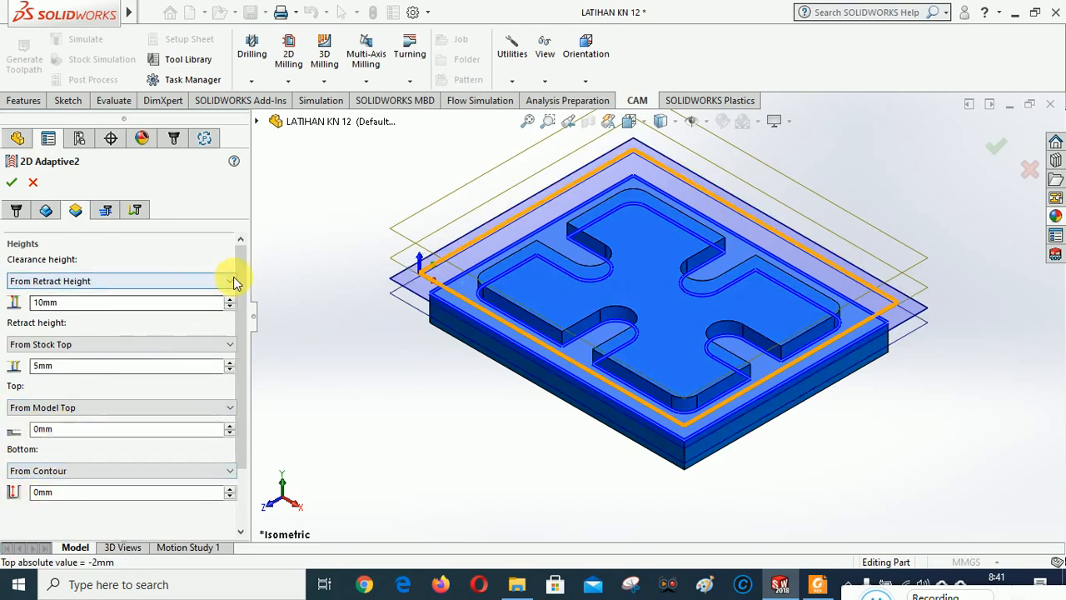
Step: Set the adaptive clearing direction to Conventional and enable multiple depths with a 3 mm stepdown
{"action": "left_click", "coordinate": [107, 212]}
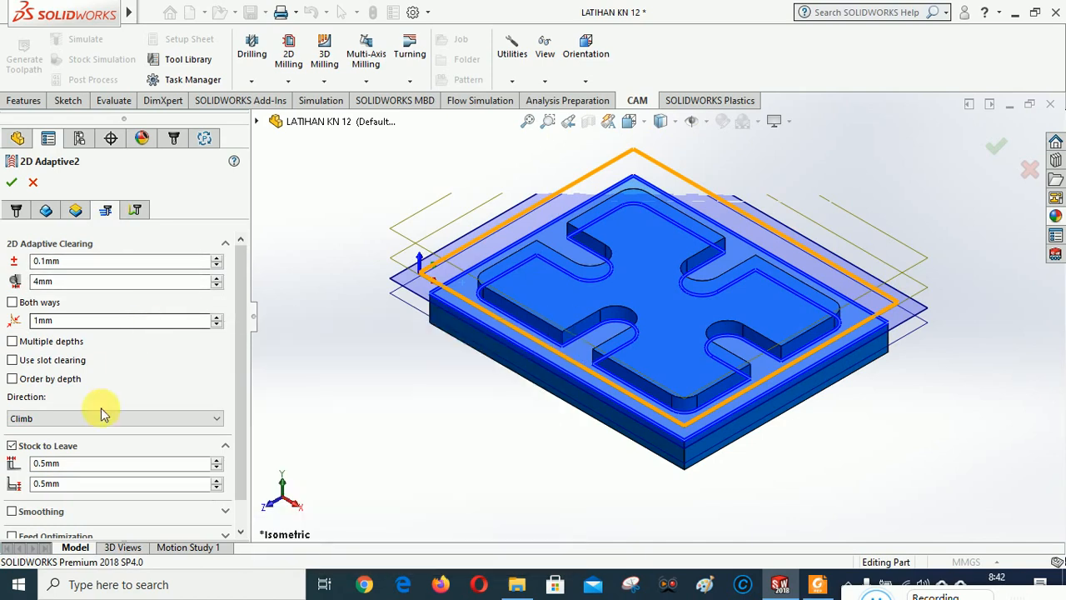
{"action": "left_click", "coordinate": [64, 418]}
{"action": "left_click", "coordinate": [50, 442]}
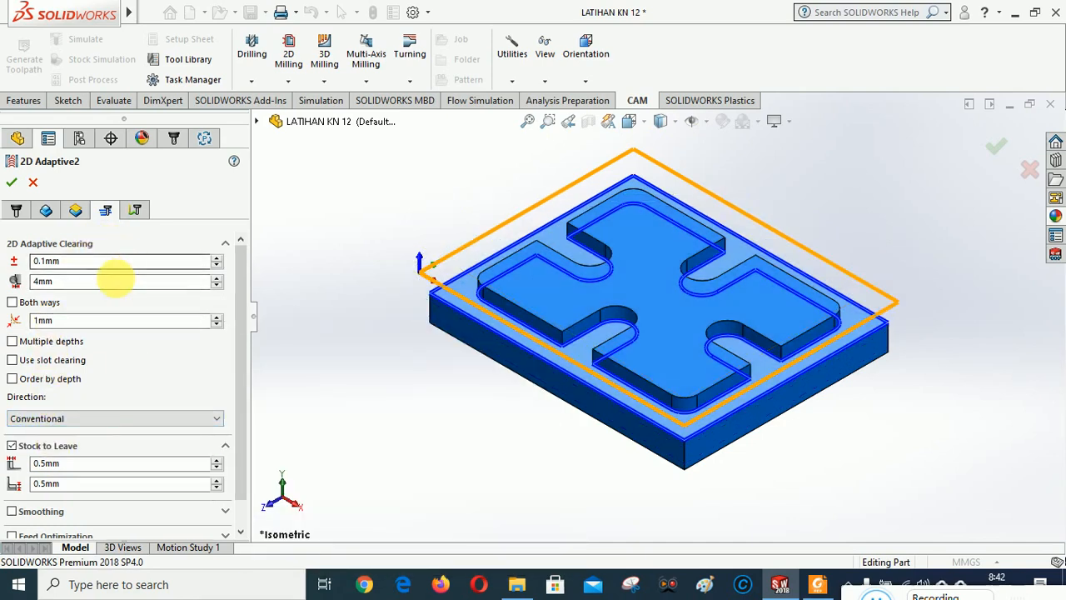
{"action": "mouse_move", "coordinate": [114, 285]}
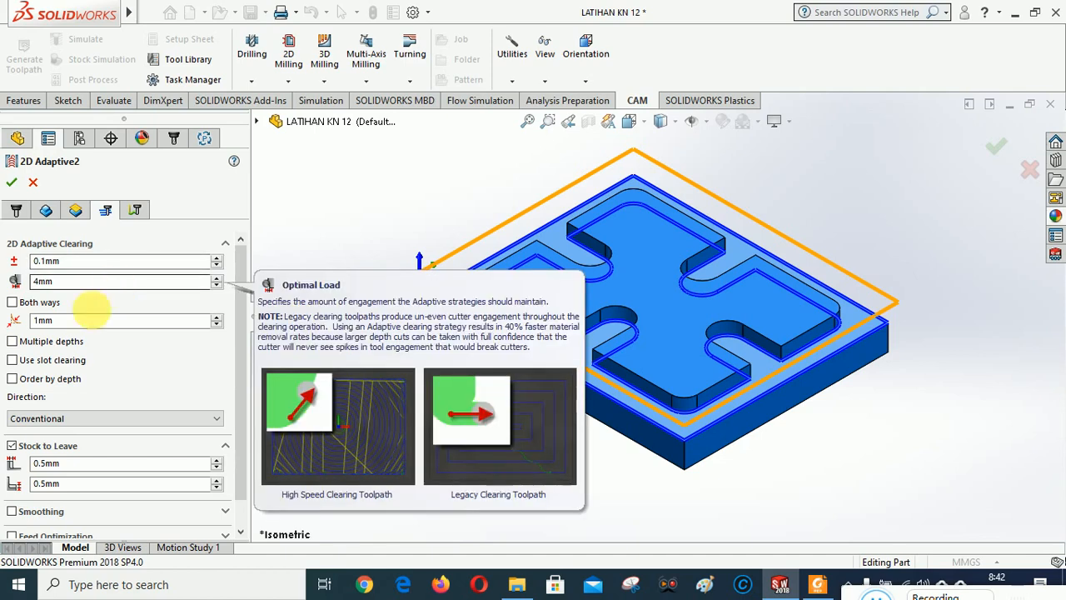
{"action": "left_click", "coordinate": [13, 341]}
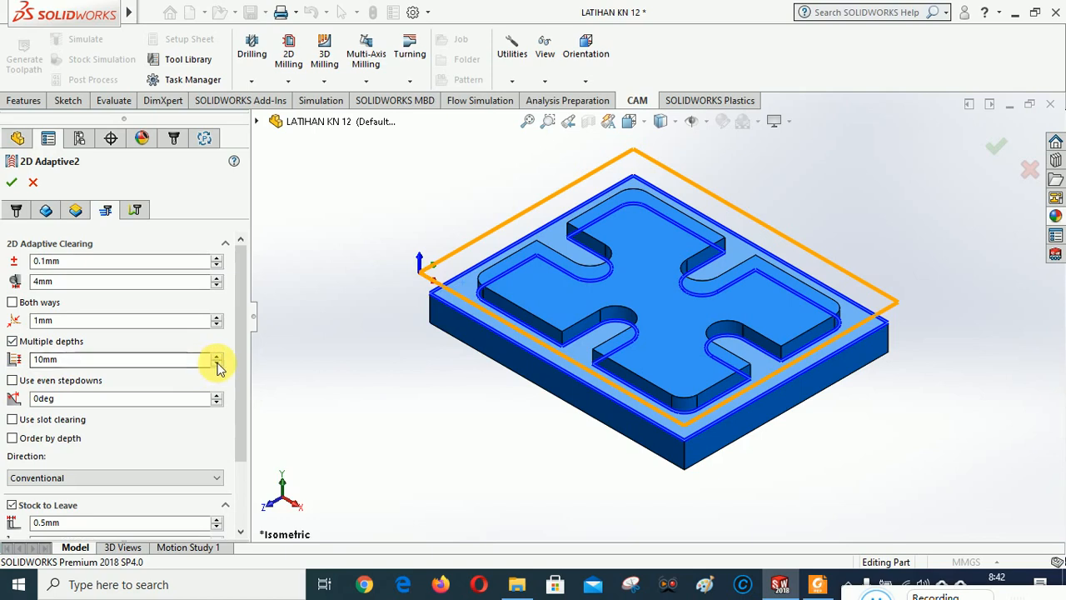
{"action": "left_click", "coordinate": [217, 364]}
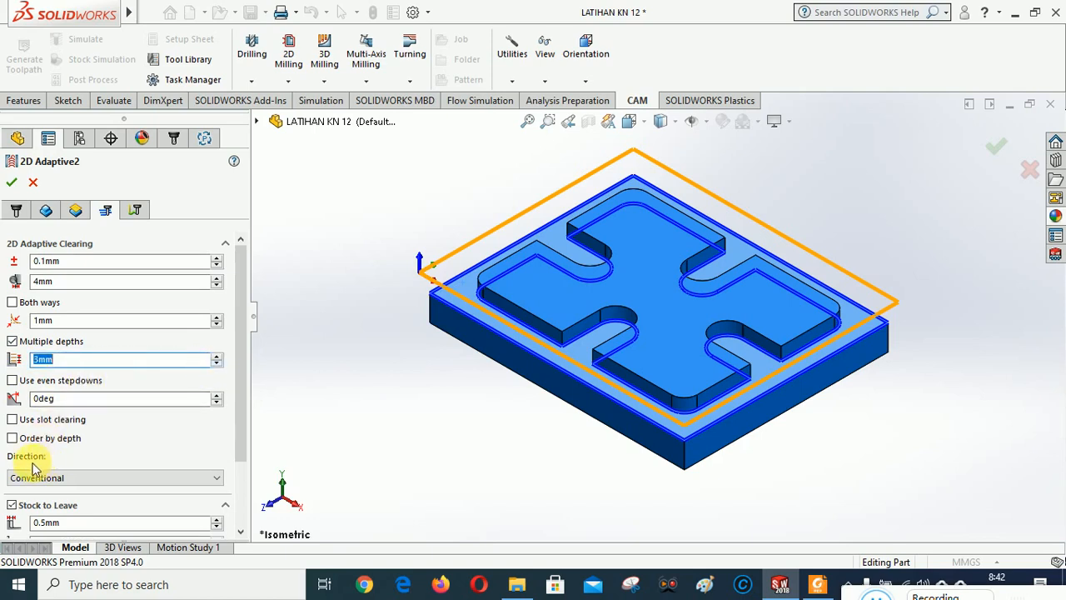
Step: Turn off Stock to Leave and try slot clearing, leaving it disabled for the adaptive operation
{"action": "left_click", "coordinate": [12, 419]}
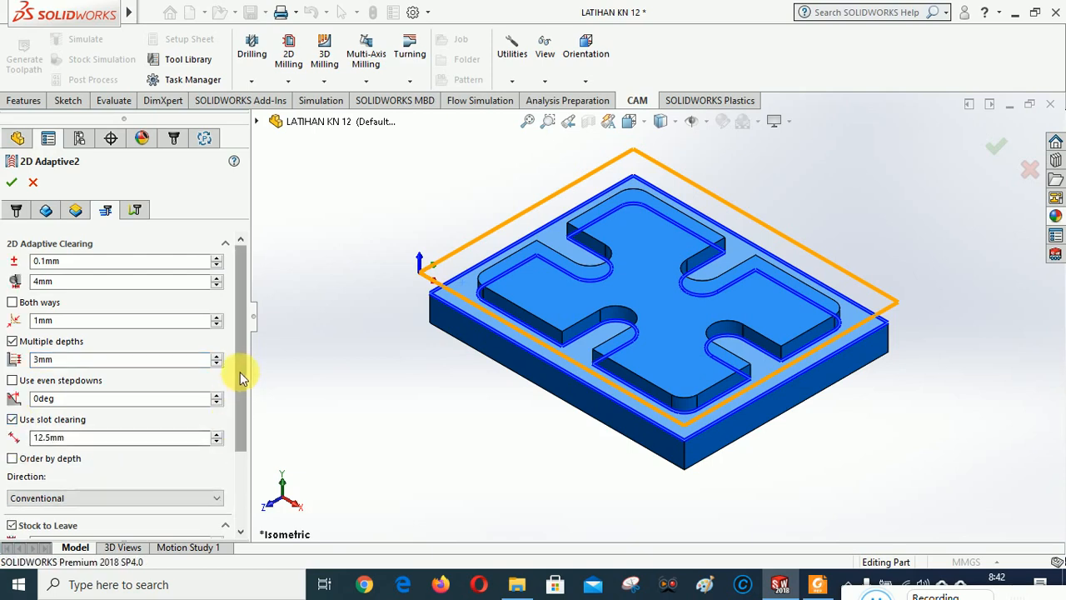
{"action": "left_click_drag", "start_coordinate": [245, 309], "coordinate": [244, 388]}
{"action": "left_click", "coordinate": [13, 418]}
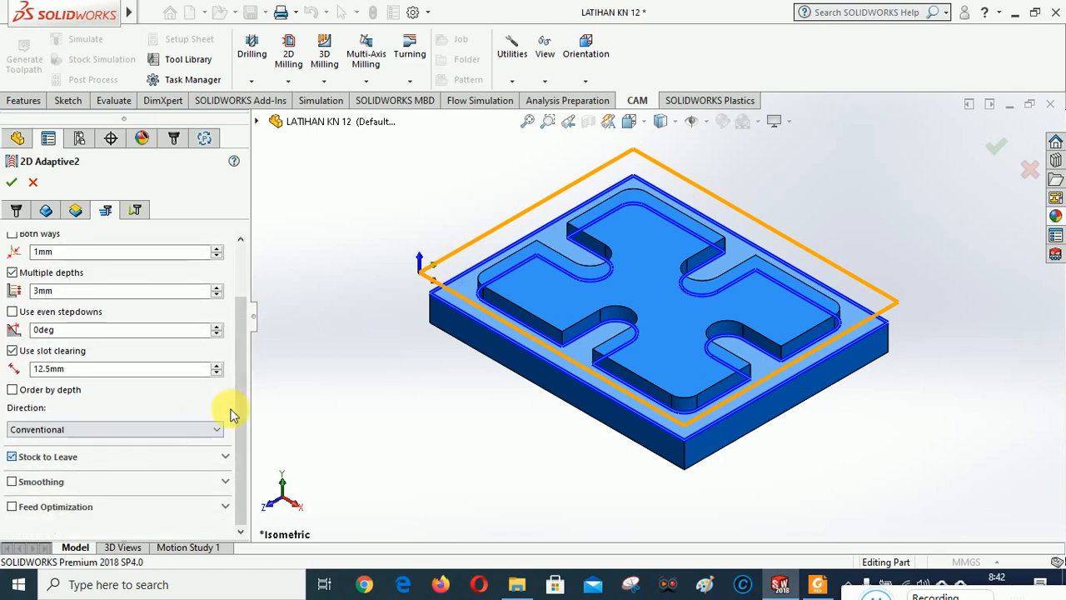
{"action": "scroll", "coordinate": [242, 391], "scroll_direction": "up", "scroll_amount": 1}
{"action": "left_click_drag", "start_coordinate": [244, 389], "coordinate": [245, 353]}
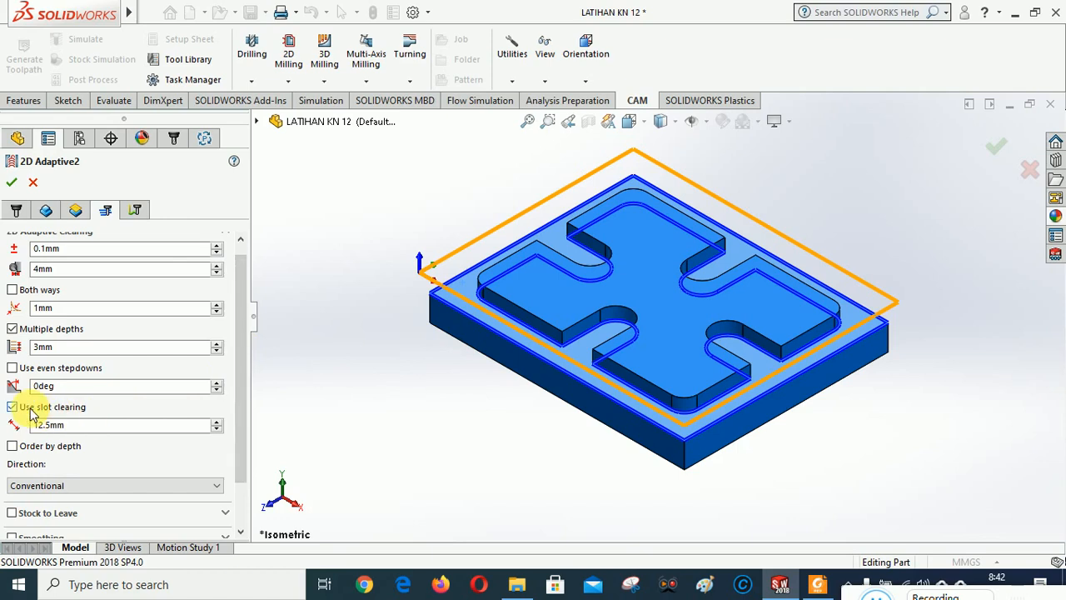
{"action": "mouse_move", "coordinate": [31, 412]}
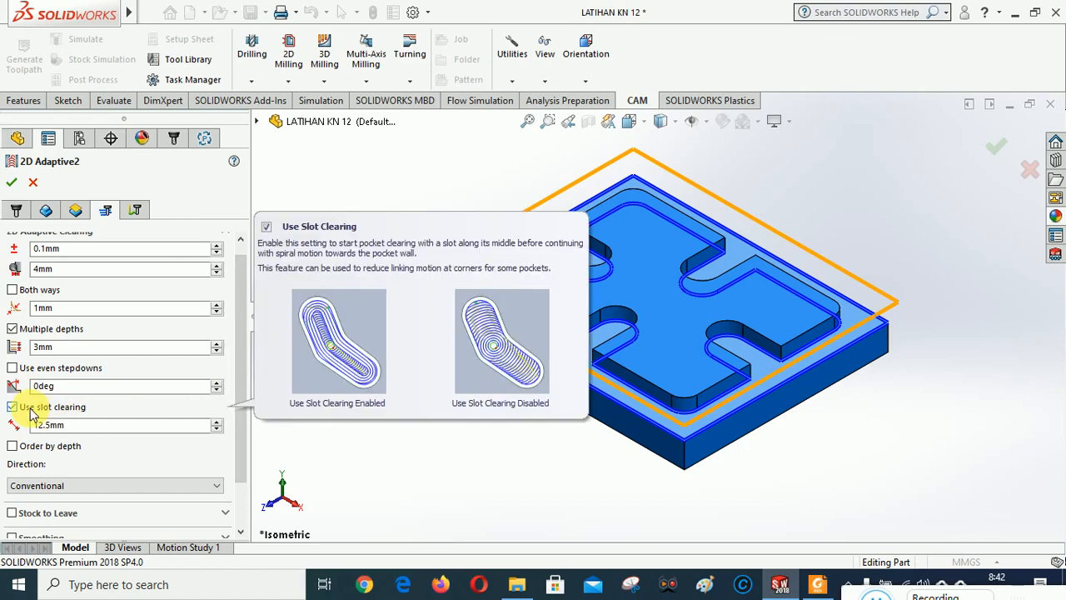
{"action": "left_click", "coordinate": [12, 406]}
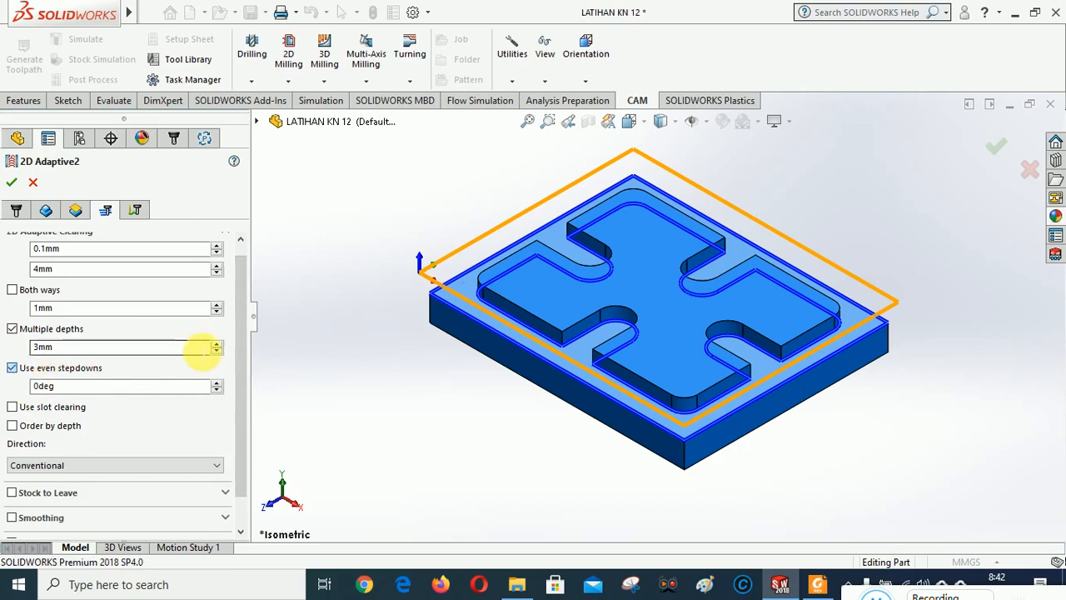
{"action": "mouse_move", "coordinate": [242, 316]}
{"action": "left_mouse_down"}
{"action": "mouse_move", "coordinate": [242, 266]}
{"action": "mouse_move", "coordinate": [246, 384]}
{"action": "mouse_move", "coordinate": [249, 268]}
{"action": "left_mouse_up"}
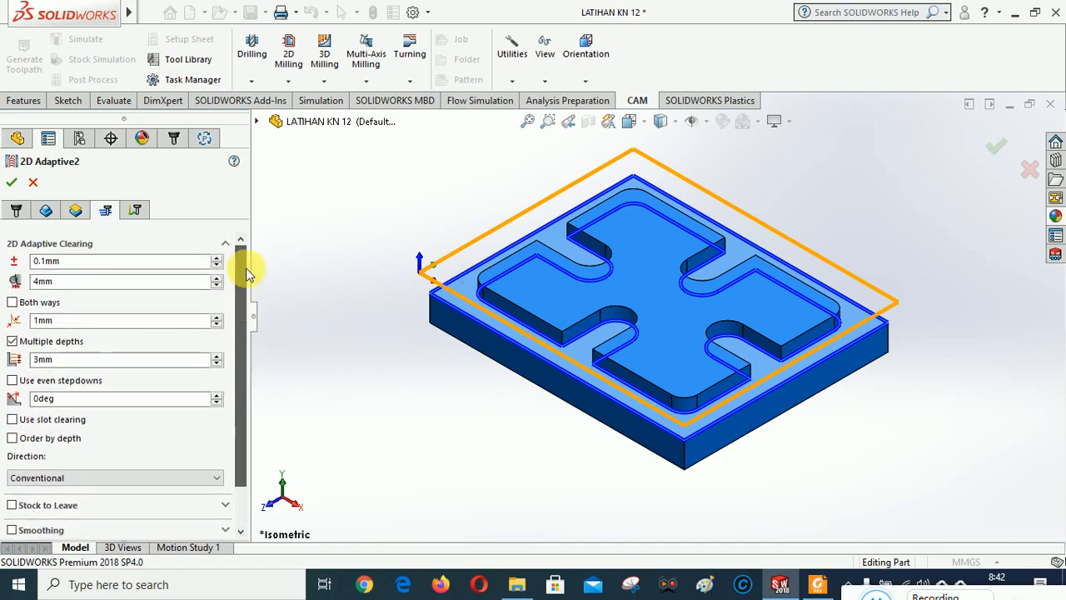
Step: Review the linking, lead and ramping settings of the adaptive clearing operation and accept it
{"action": "left_click", "coordinate": [137, 210]}
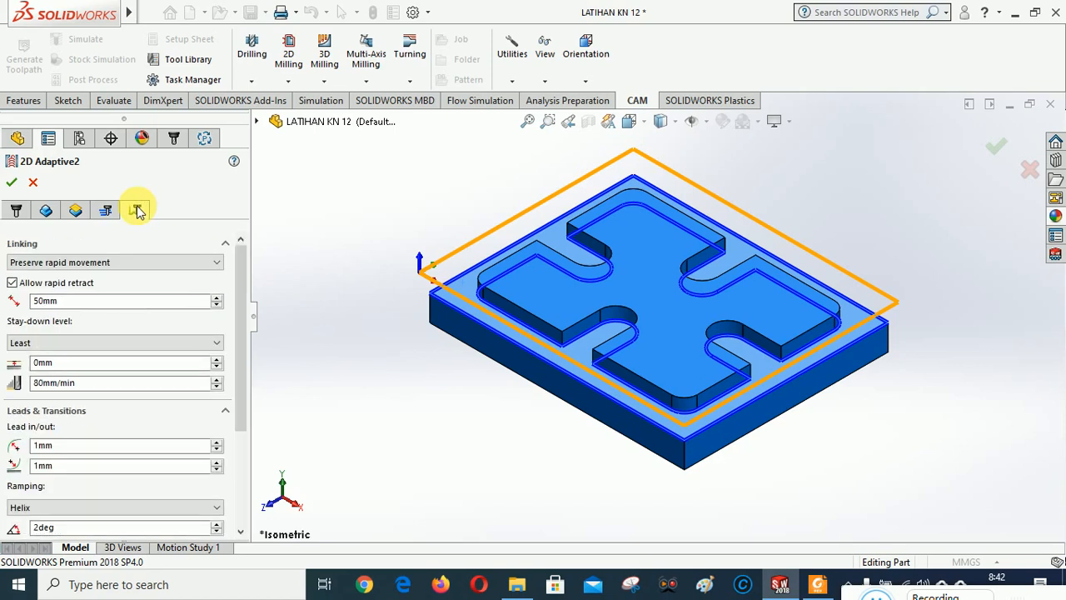
{"action": "left_click_drag", "start_coordinate": [240, 282], "coordinate": [239, 426]}
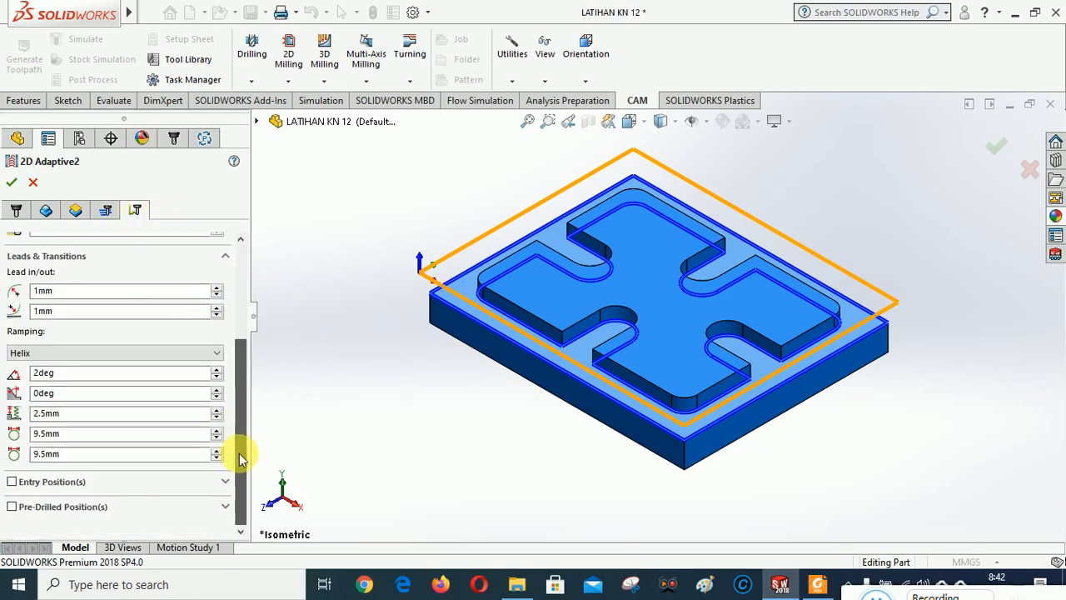
{"action": "left_click_drag", "start_coordinate": [239, 456], "coordinate": [241, 260]}
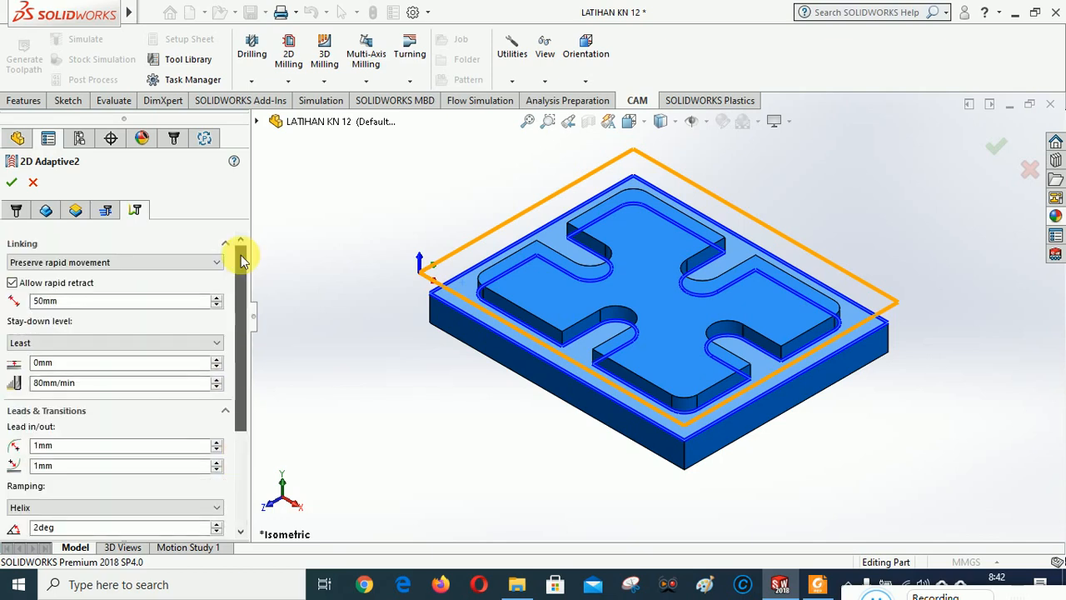
{"action": "left_click", "coordinate": [12, 182]}
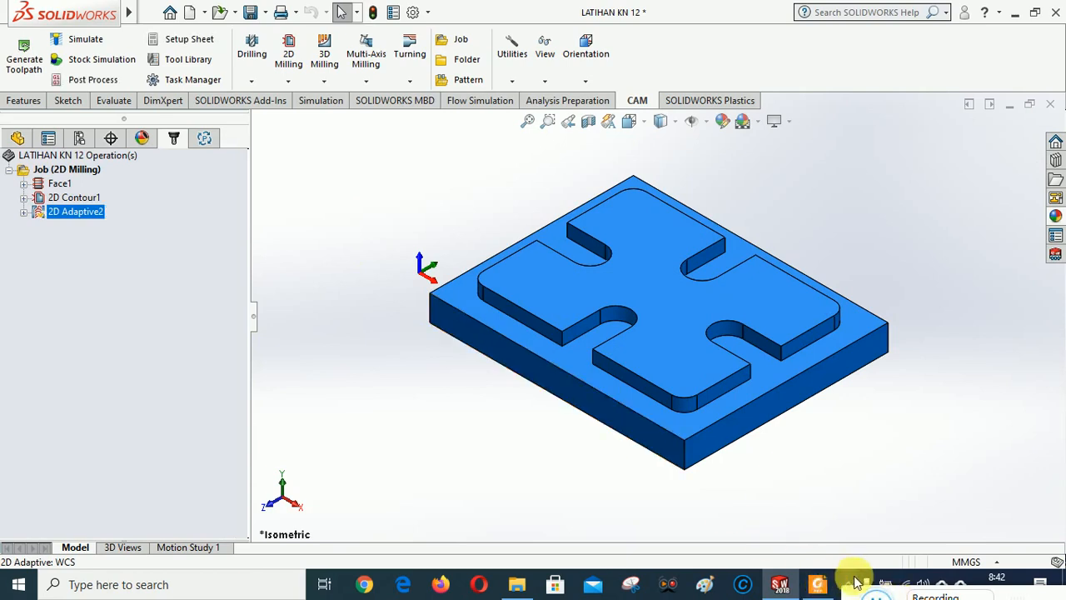
{"action": "left_click", "coordinate": [875, 595]}
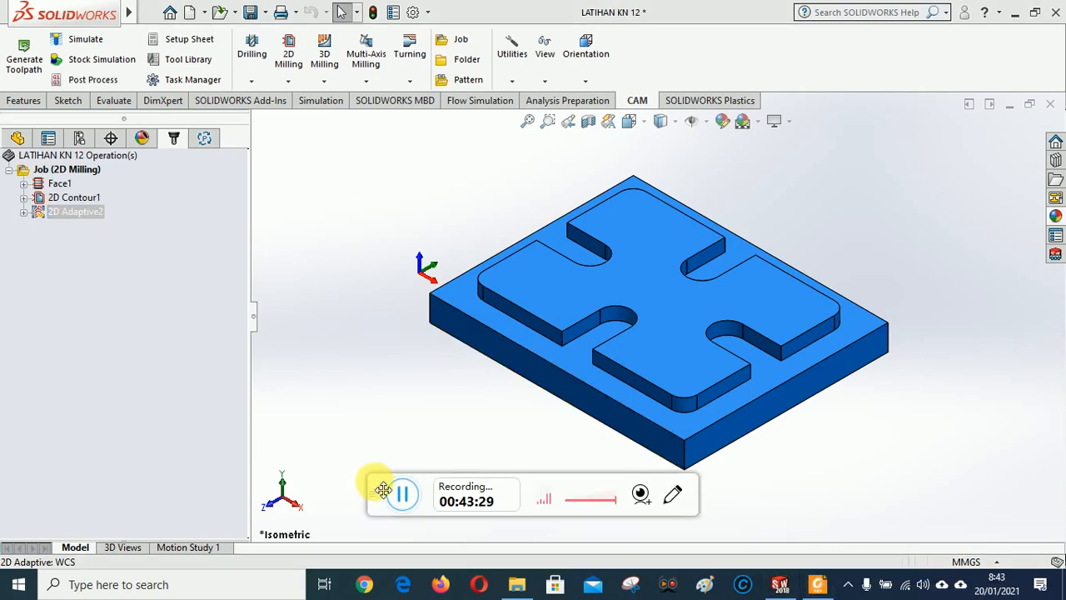
{"action": "left_click_drag", "start_coordinate": [383, 489], "coordinate": [856, 595]}
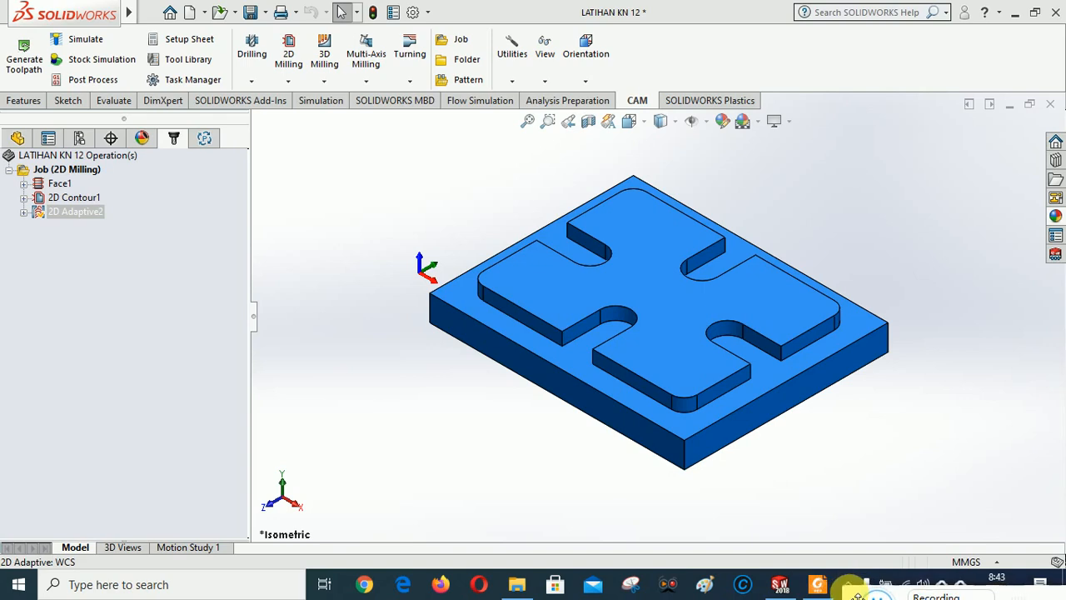
Step: Delete the 2D Adaptive2 operation from the job
{"action": "right_click", "coordinate": [70, 215]}
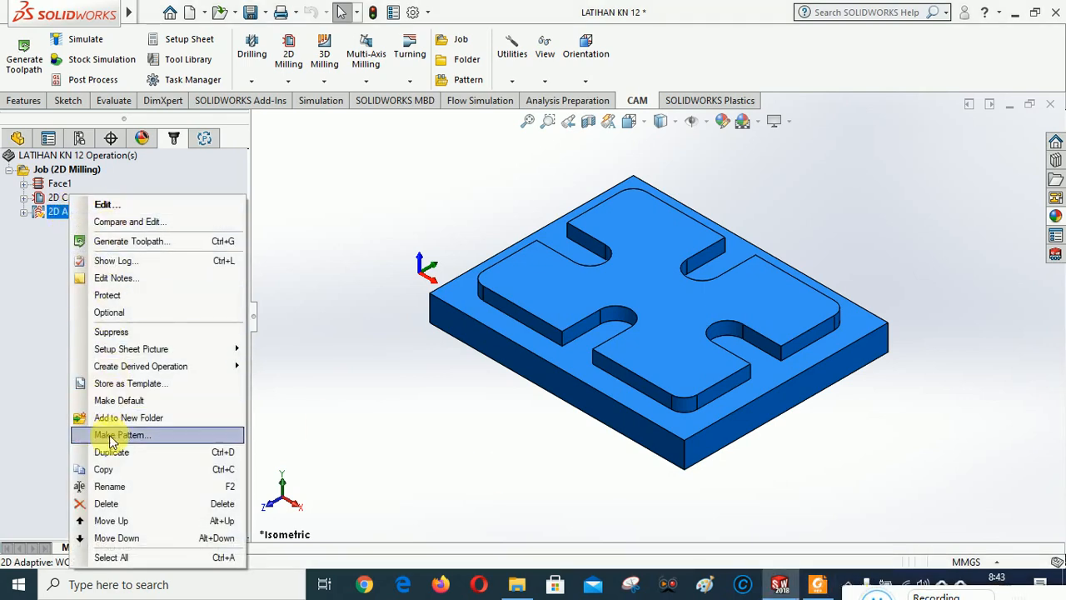
{"action": "left_click", "coordinate": [113, 504]}
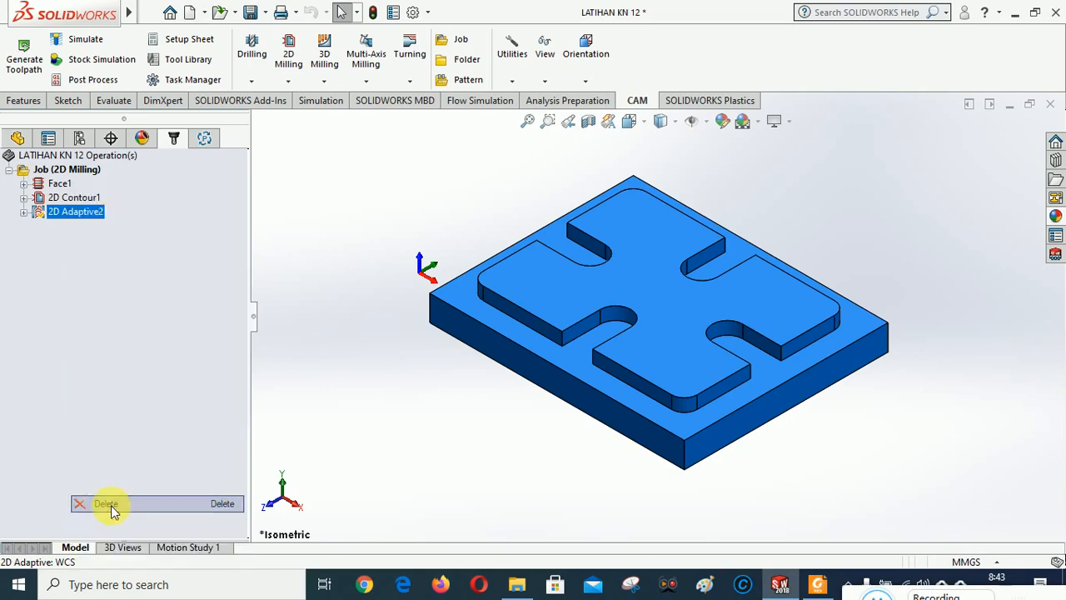
{"action": "left_click", "coordinate": [581, 324]}
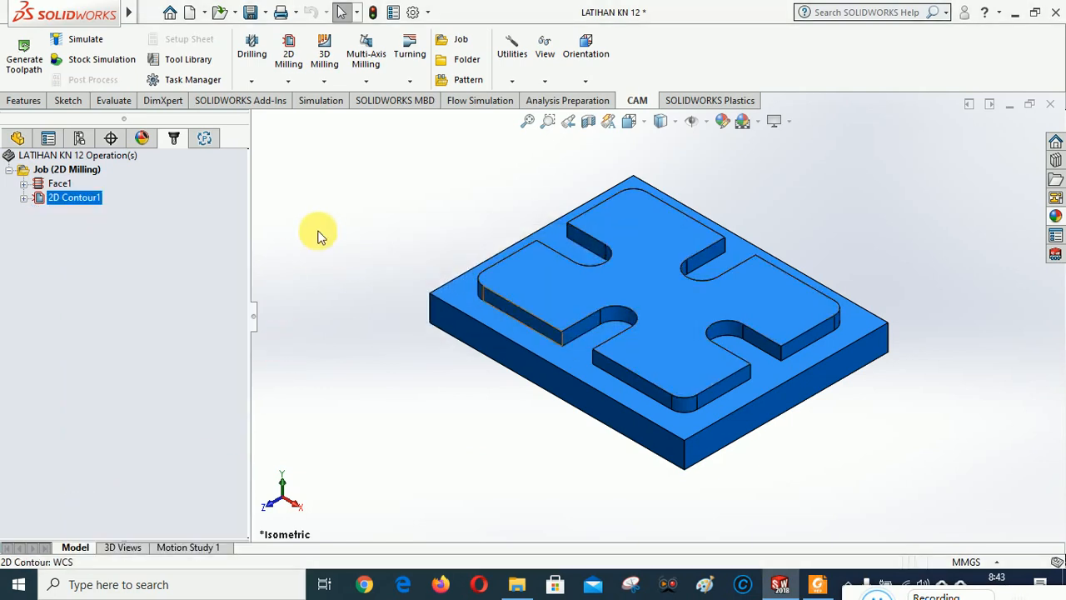
Step: Start a 2D Contour operation and select the slotted profile's lower edge loop and the base plate's outer upper edge loop as model geometry
{"action": "left_click", "coordinate": [288, 81]}
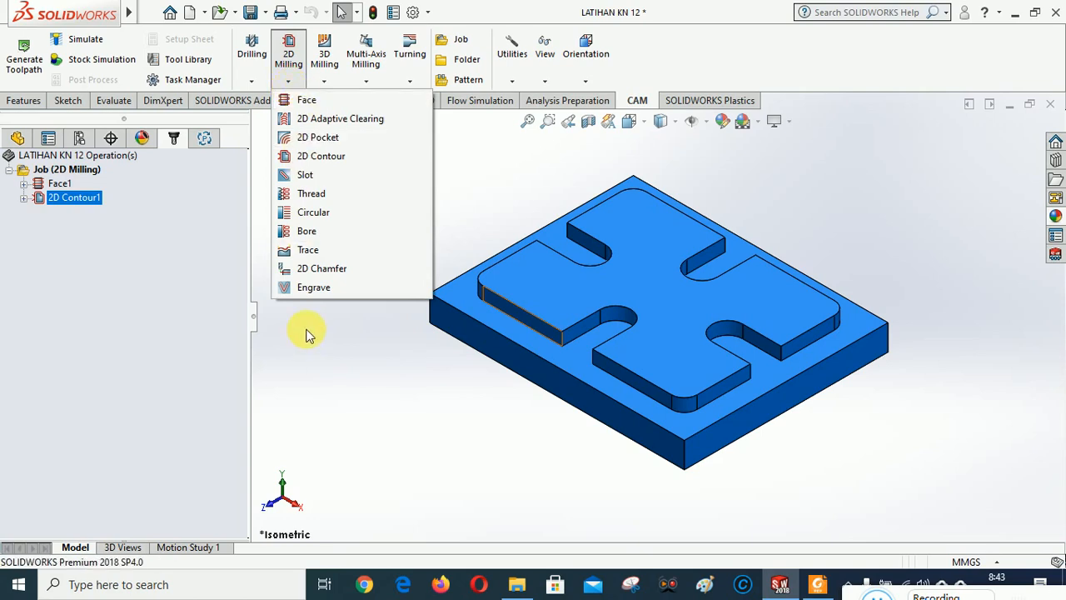
{"action": "left_click", "coordinate": [321, 156]}
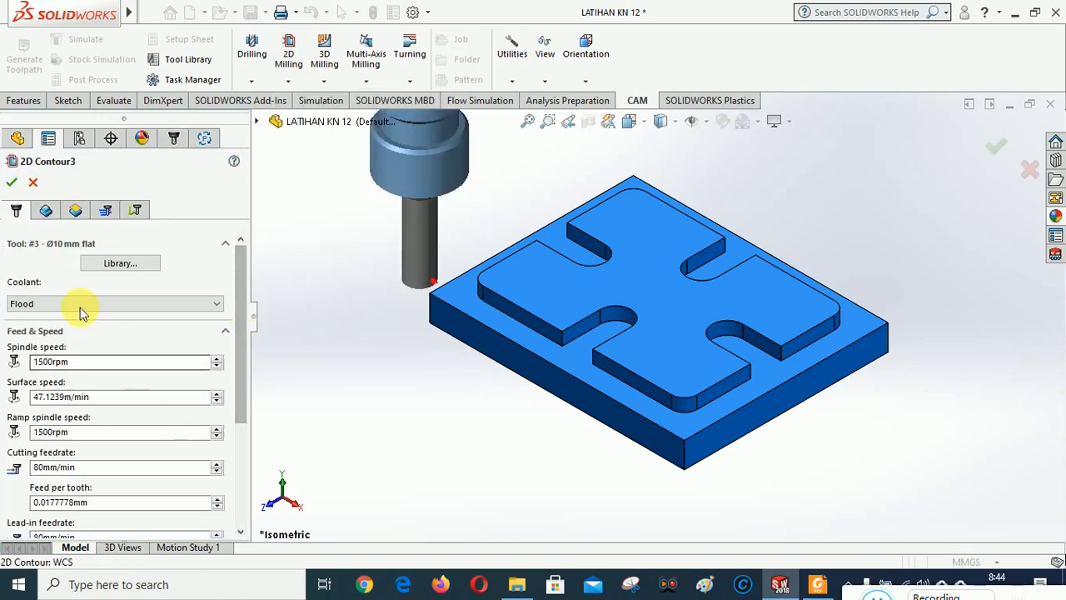
{"action": "left_click", "coordinate": [47, 211]}
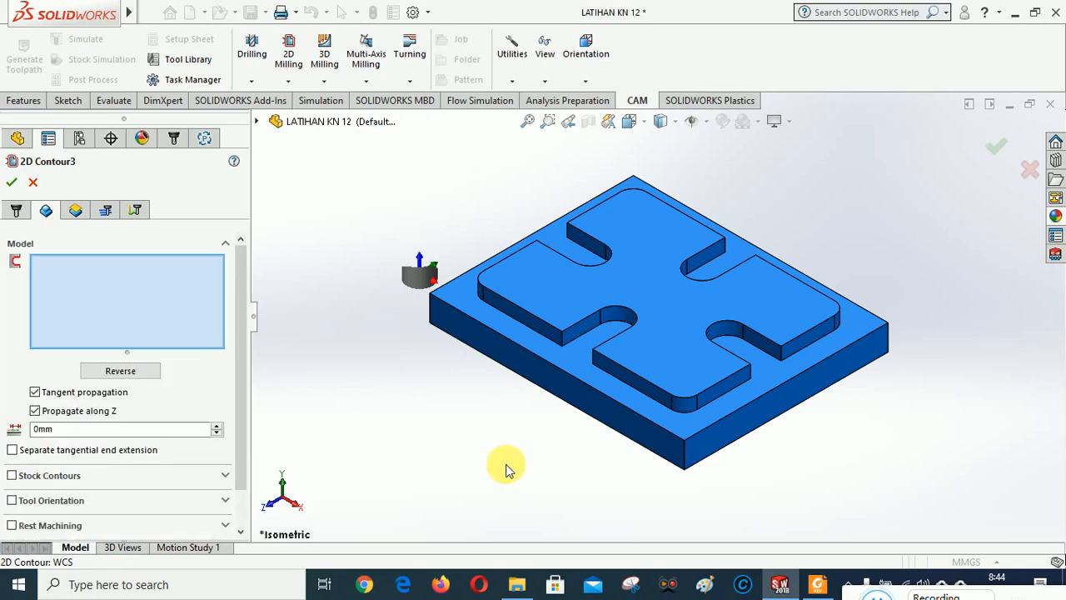
{"action": "left_click", "coordinate": [509, 317]}
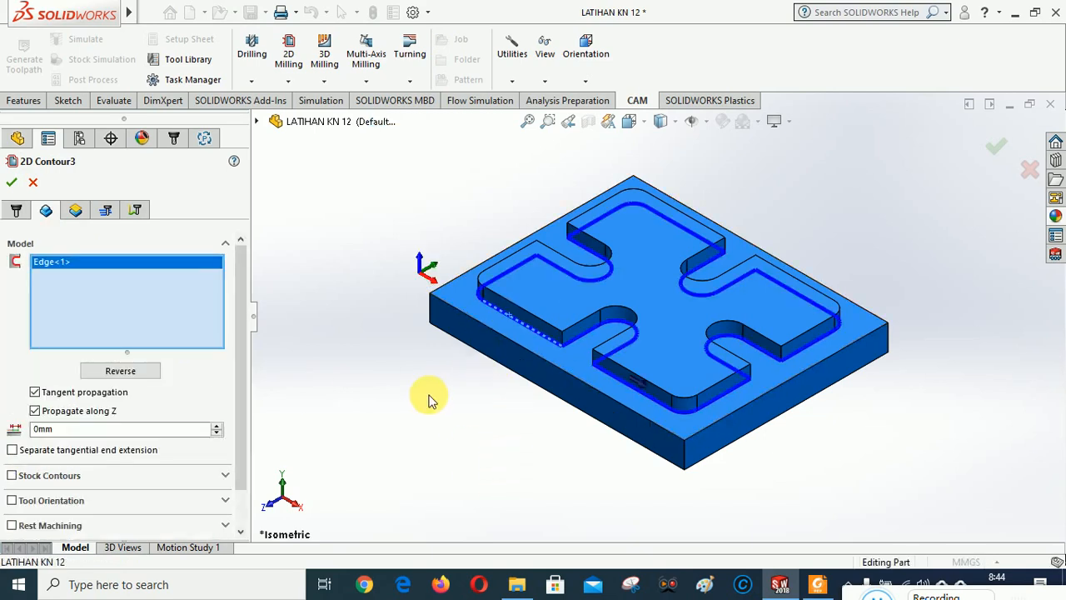
{"action": "left_click", "coordinate": [468, 323]}
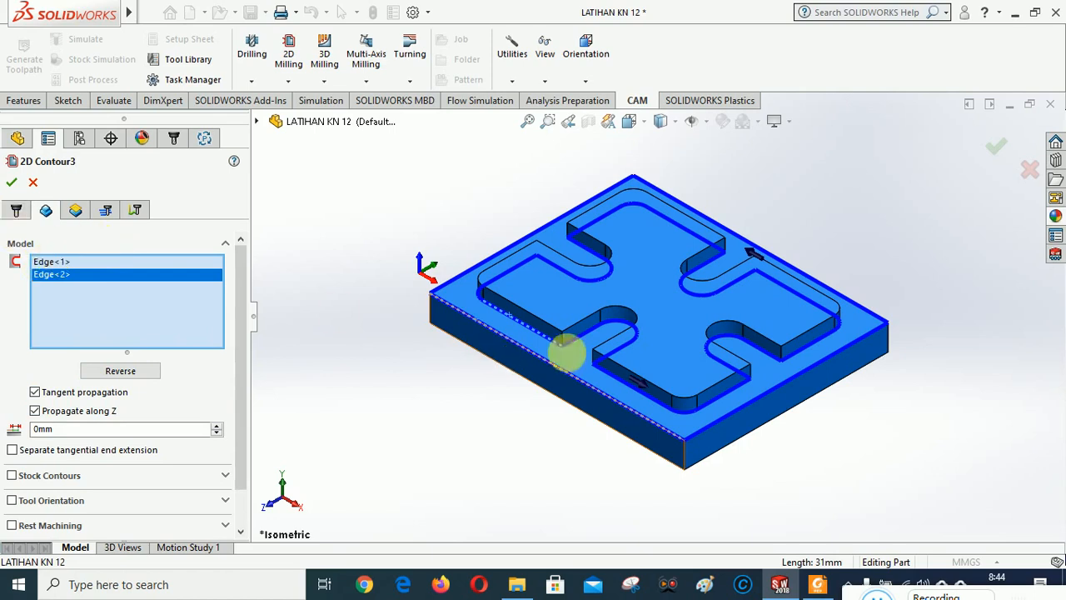
Step: Set the top height of the 2D Contour operation to From Model Top
{"action": "left_click", "coordinate": [78, 212]}
{"action": "left_click_drag", "start_coordinate": [238, 278], "coordinate": [238, 361]}
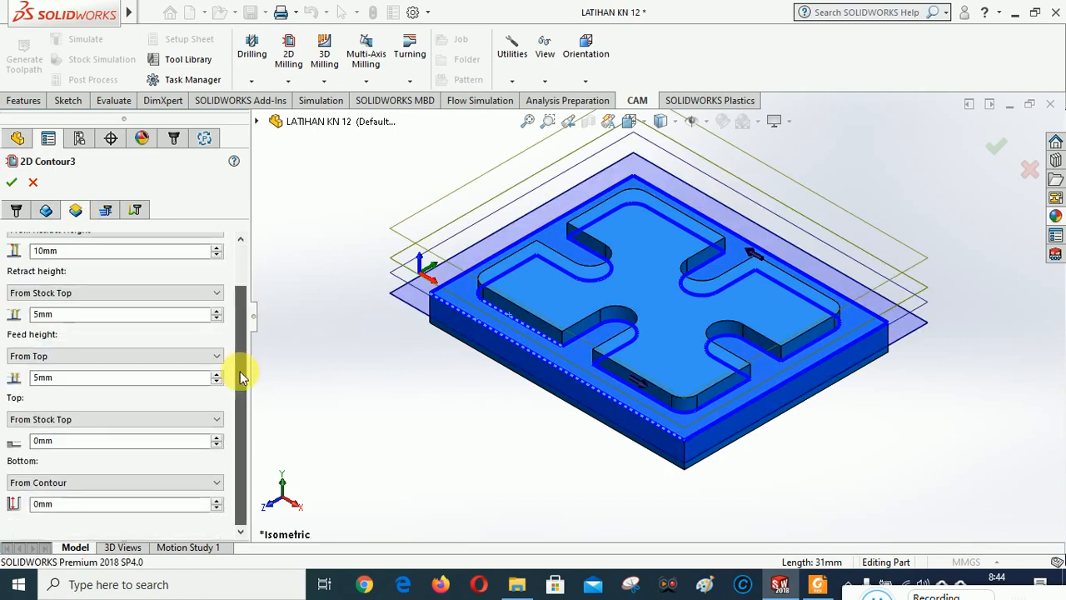
{"action": "left_click", "coordinate": [80, 420]}
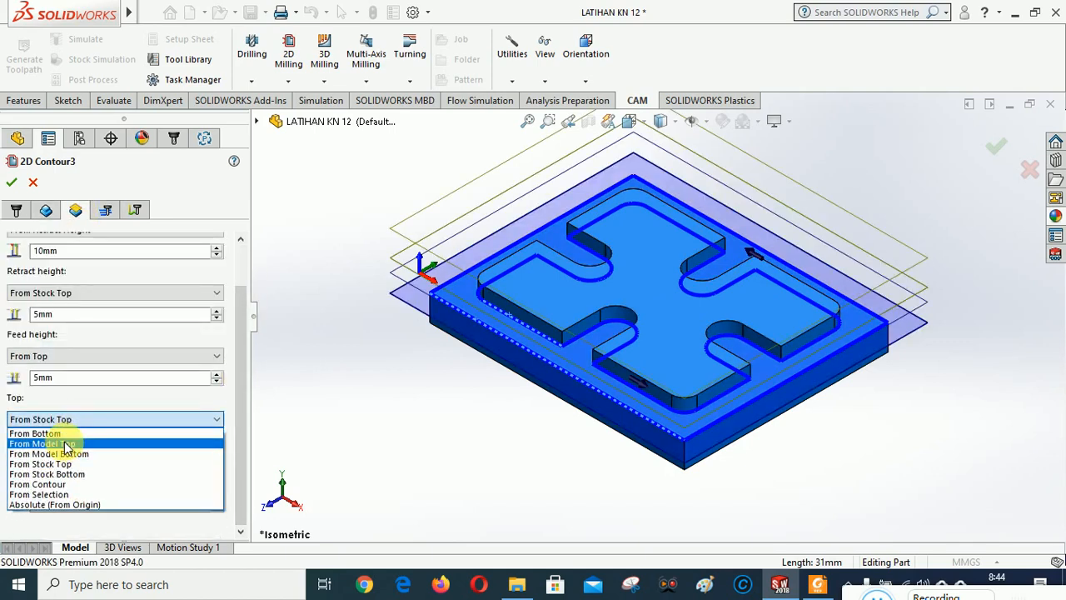
{"action": "left_click", "coordinate": [67, 440]}
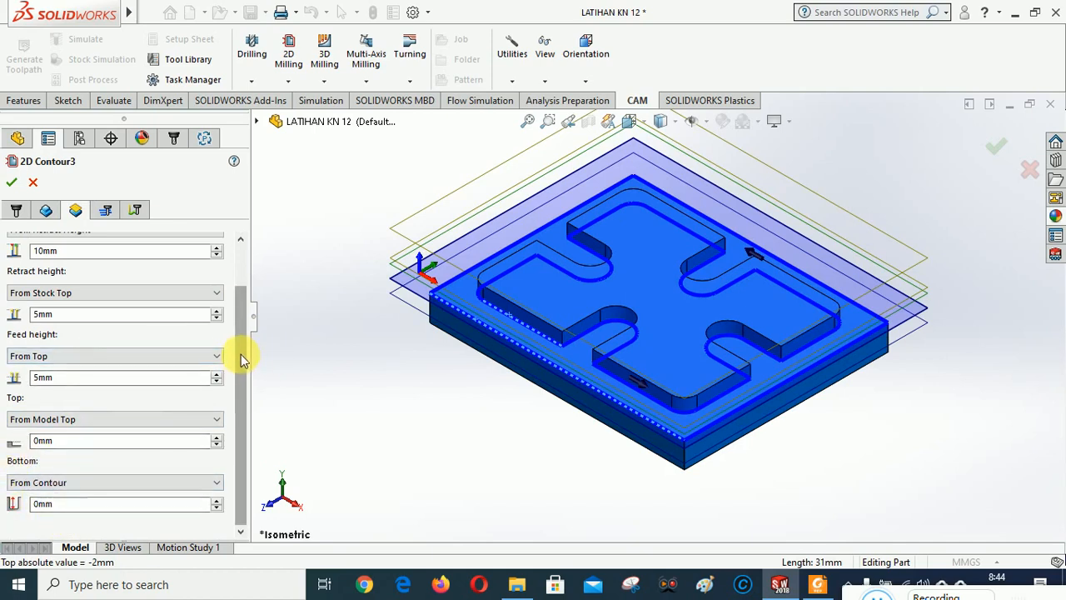
{"action": "scroll", "coordinate": [241, 358], "scroll_direction": "up", "scroll_amount": 3}
Step: Switch the contour compensation to the opposite side and enable Multiple depths with a 3 mm roughing stepdown and 1 finishing stepdown
{"action": "left_click", "coordinate": [105, 210]}
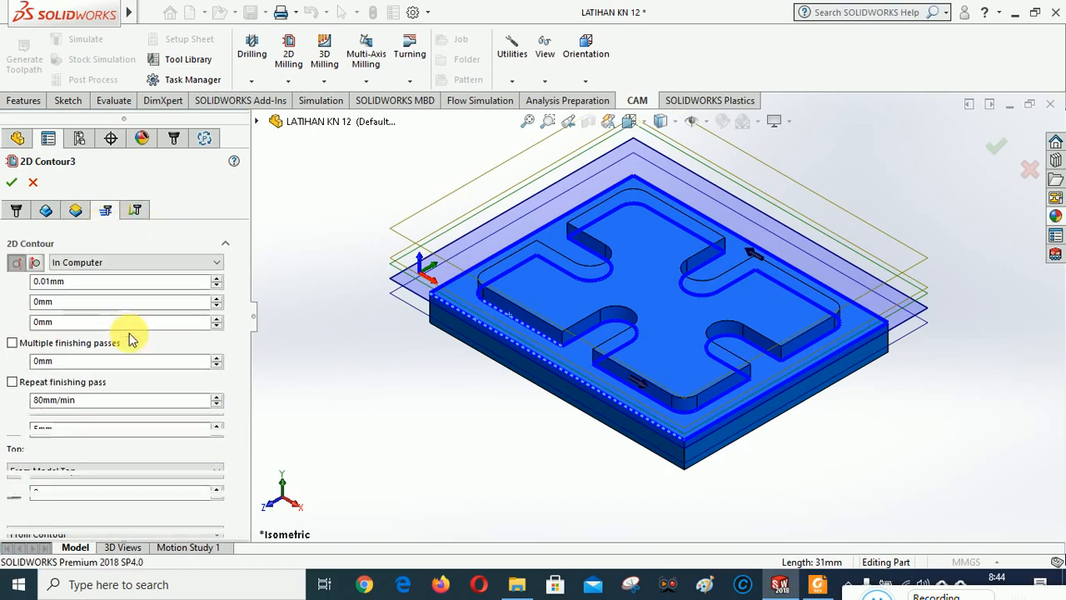
{"action": "left_click", "coordinate": [39, 264]}
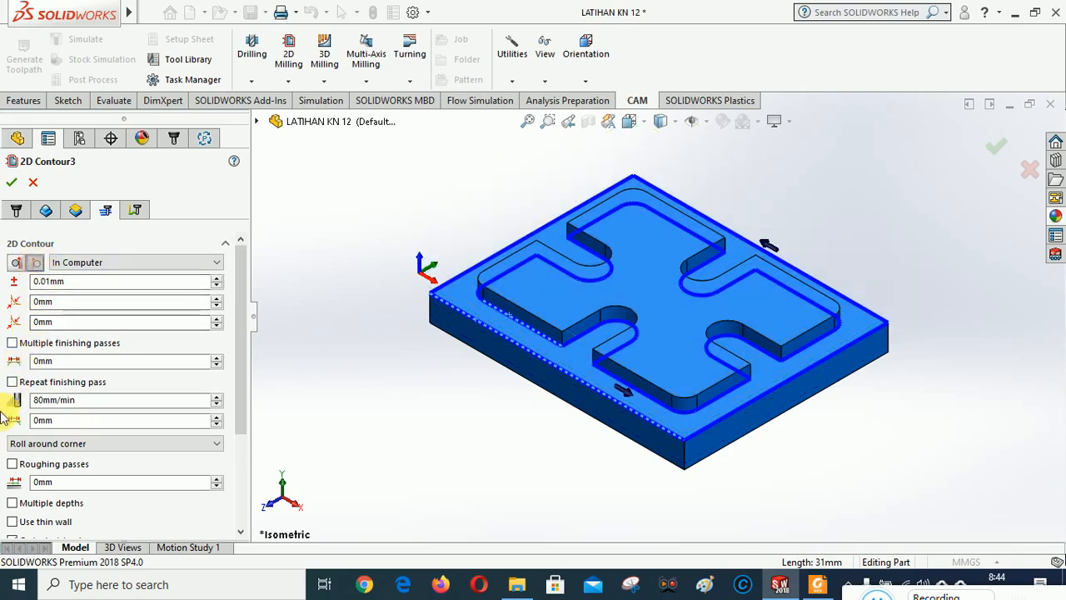
{"action": "left_click_drag", "start_coordinate": [241, 352], "coordinate": [244, 444]}
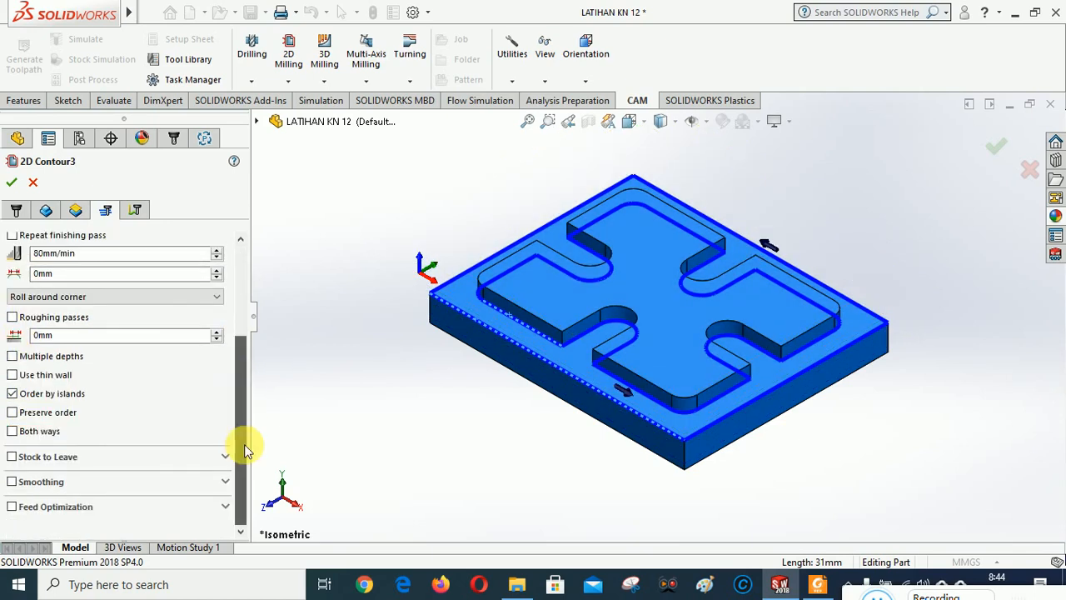
{"action": "left_click", "coordinate": [12, 355]}
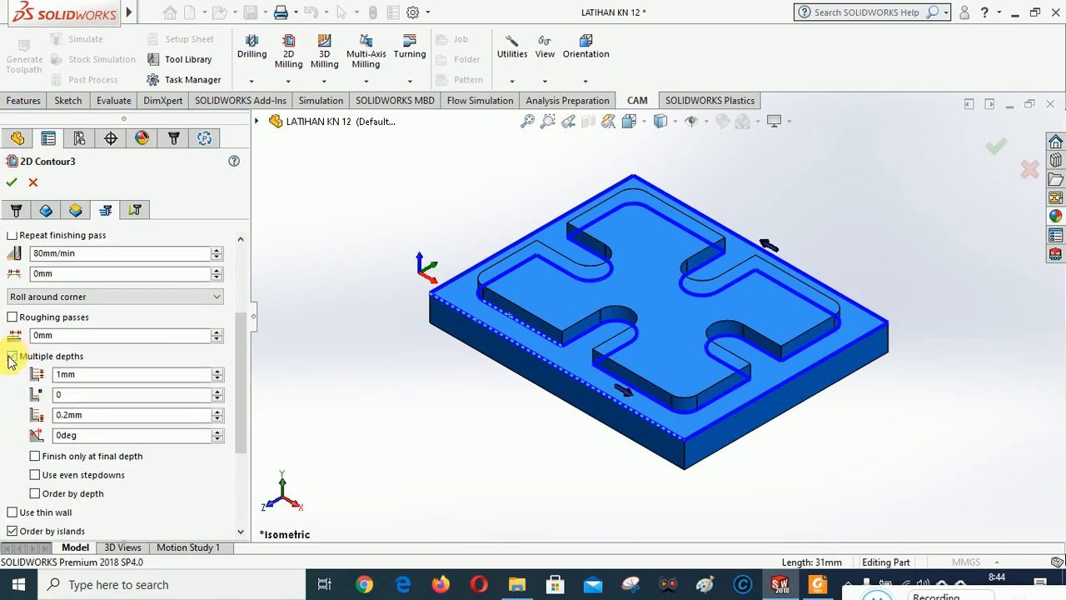
{"action": "left_click", "coordinate": [218, 370]}
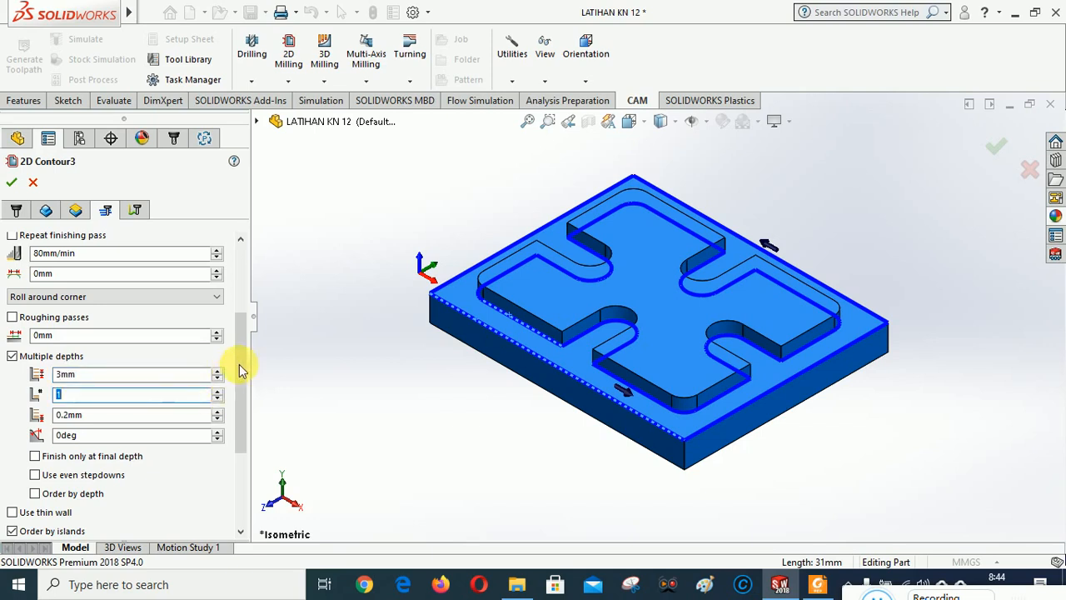
{"action": "left_click_drag", "start_coordinate": [243, 360], "coordinate": [249, 281]}
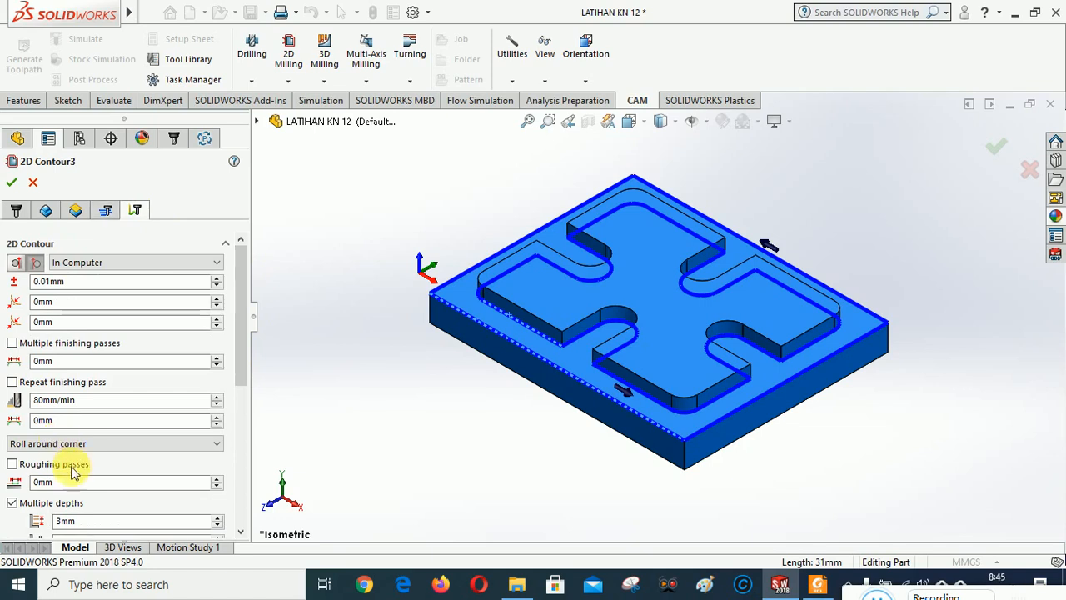
{"action": "scroll", "coordinate": [83, 454], "scroll_direction": "down", "scroll_amount": 5}
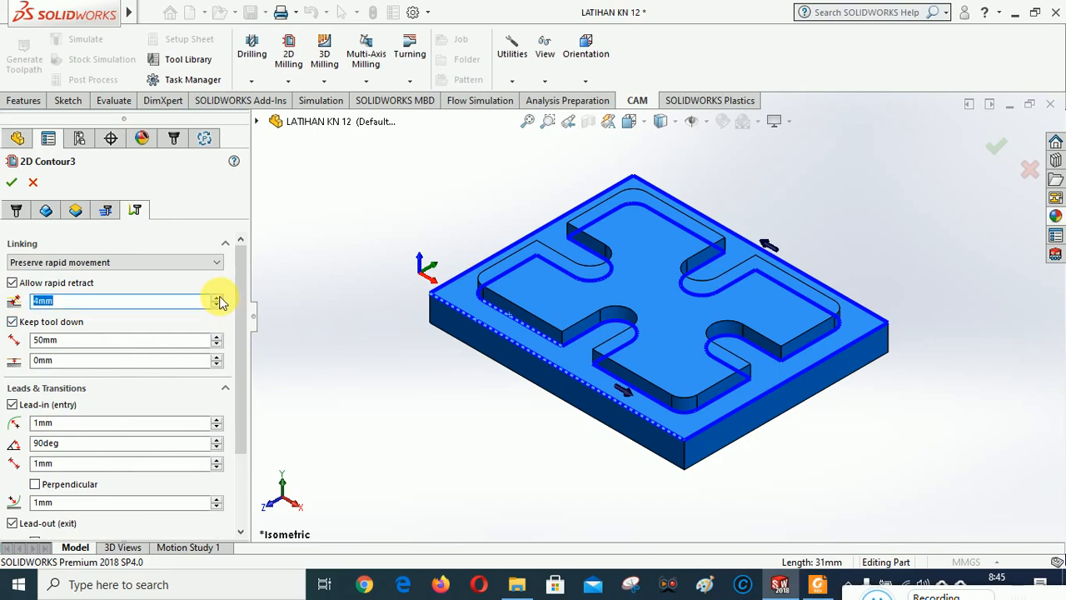
Step: In the Tool Top orientation, try reversing the cutting side of the slotted profile's edge loop and restore it
{"action": "left_click", "coordinate": [585, 50]}
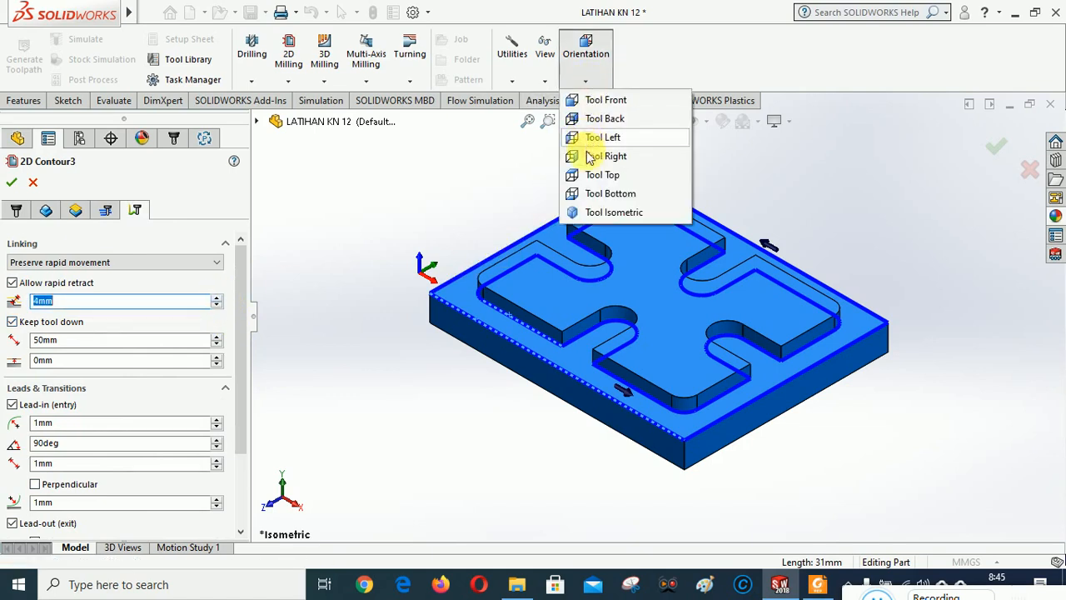
{"action": "left_click", "coordinate": [591, 175]}
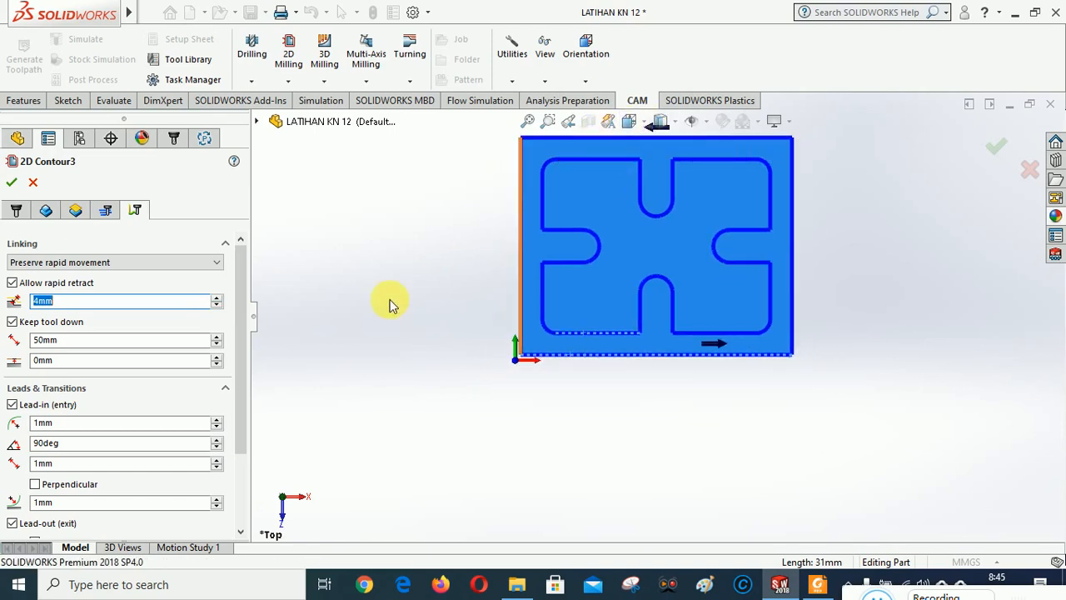
{"action": "left_click", "coordinate": [658, 139]}
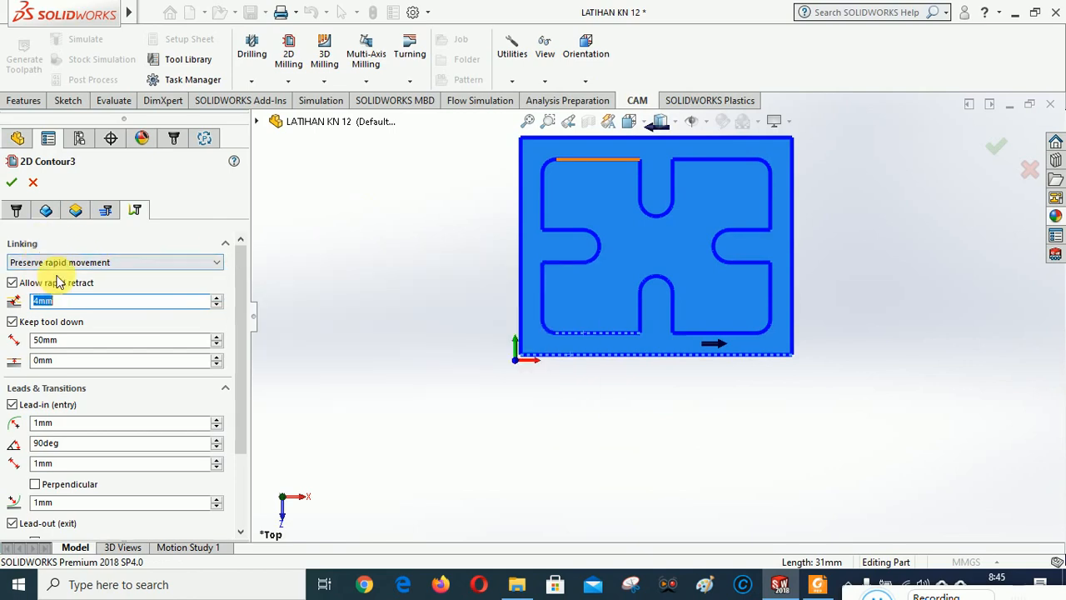
{"action": "left_click", "coordinate": [48, 211]}
{"action": "left_click", "coordinate": [46, 276]}
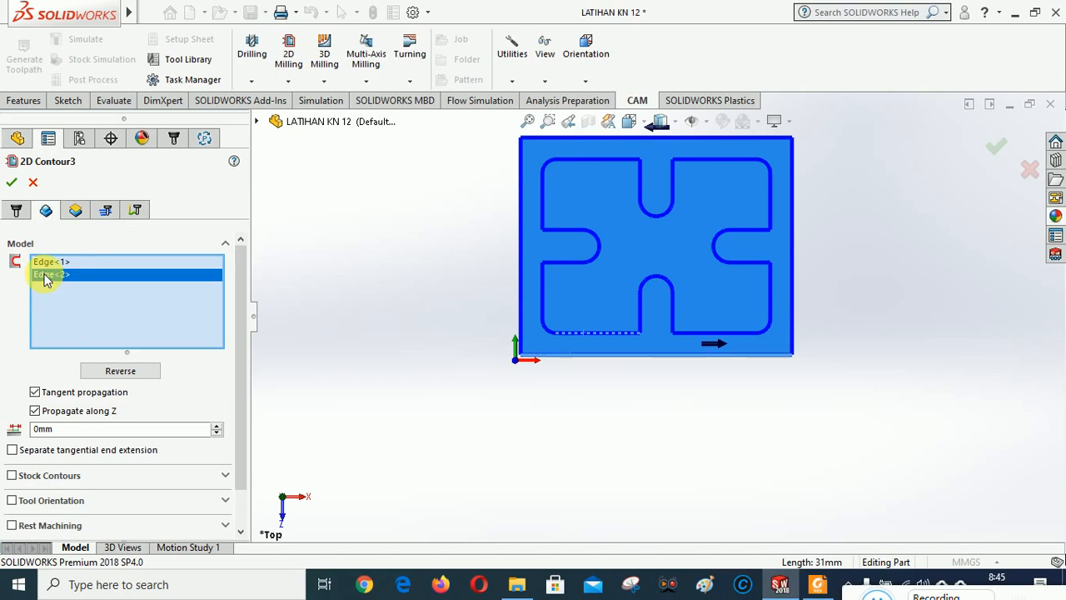
{"action": "left_click", "coordinate": [49, 263]}
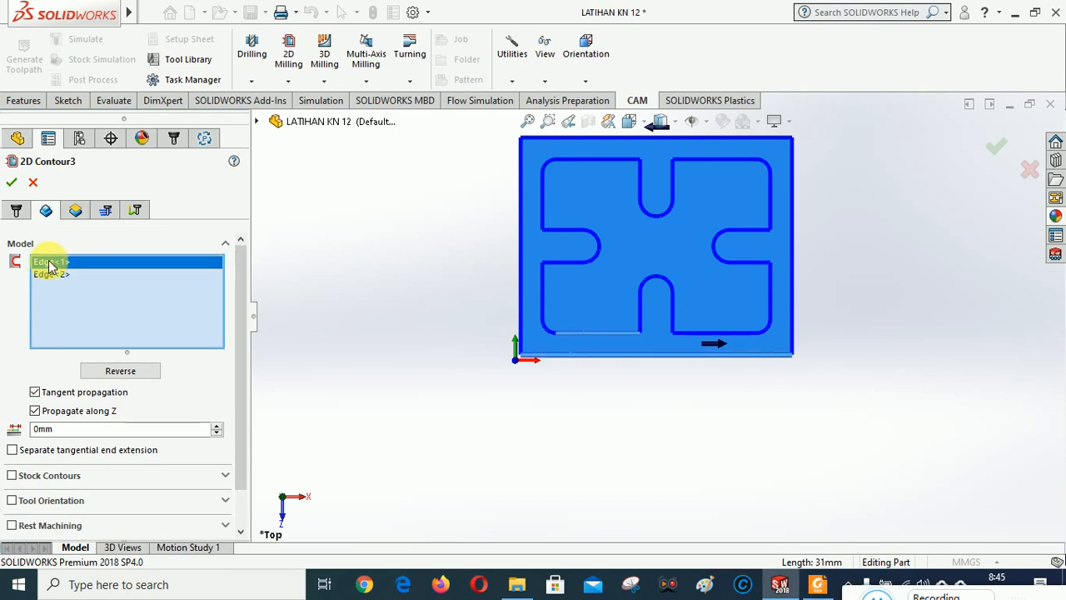
{"action": "left_click", "coordinate": [149, 370]}
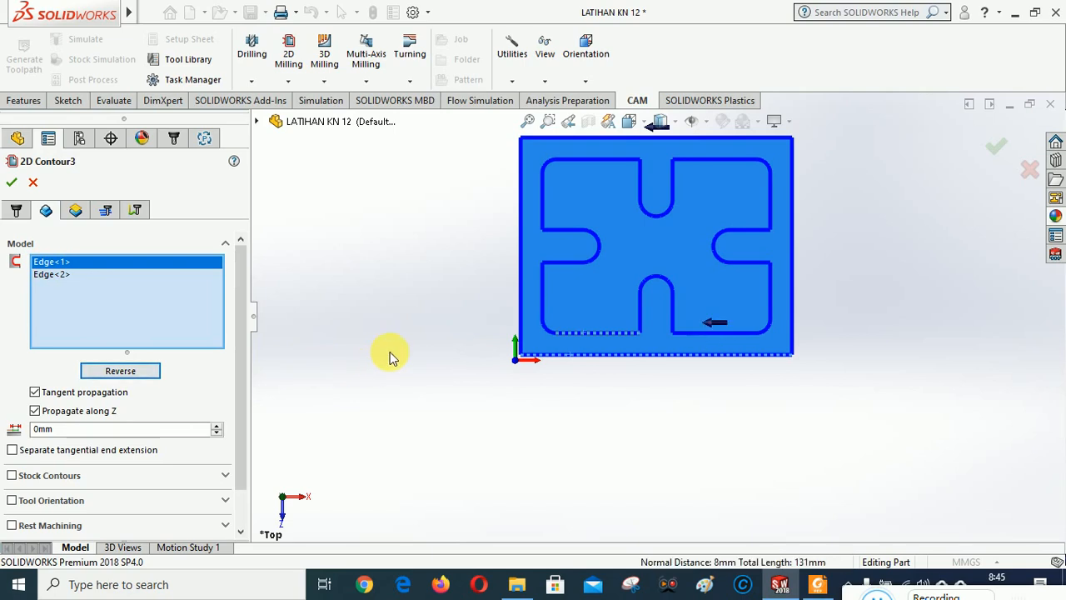
{"action": "left_click", "coordinate": [131, 370]}
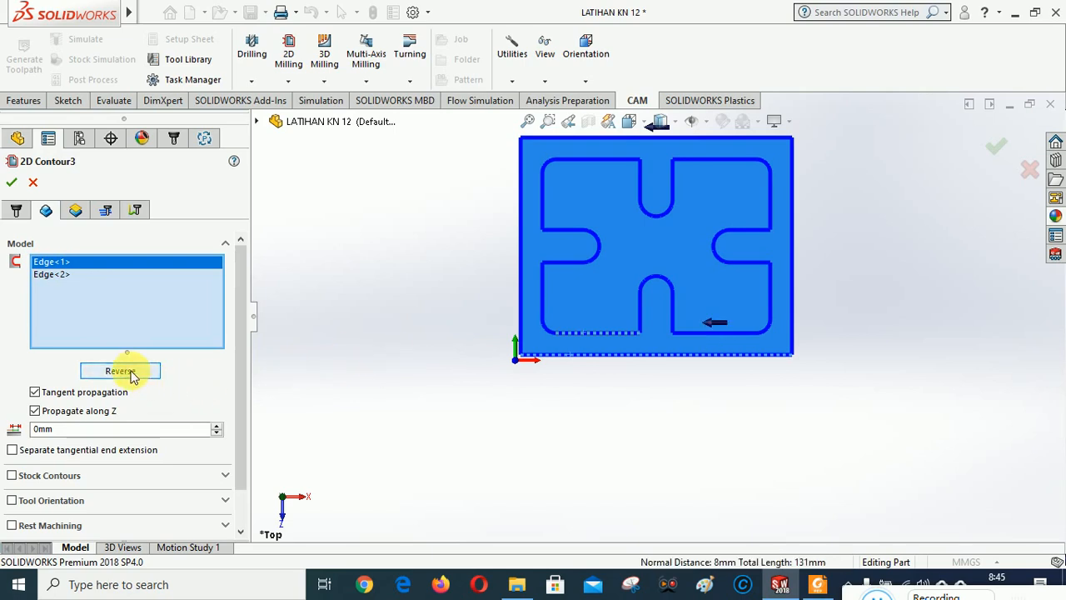
Step: Reverse the cutting side of the base plate's outer edge loop and accept the 2D Contour operation
{"action": "left_click", "coordinate": [48, 274]}
{"action": "left_click", "coordinate": [129, 372]}
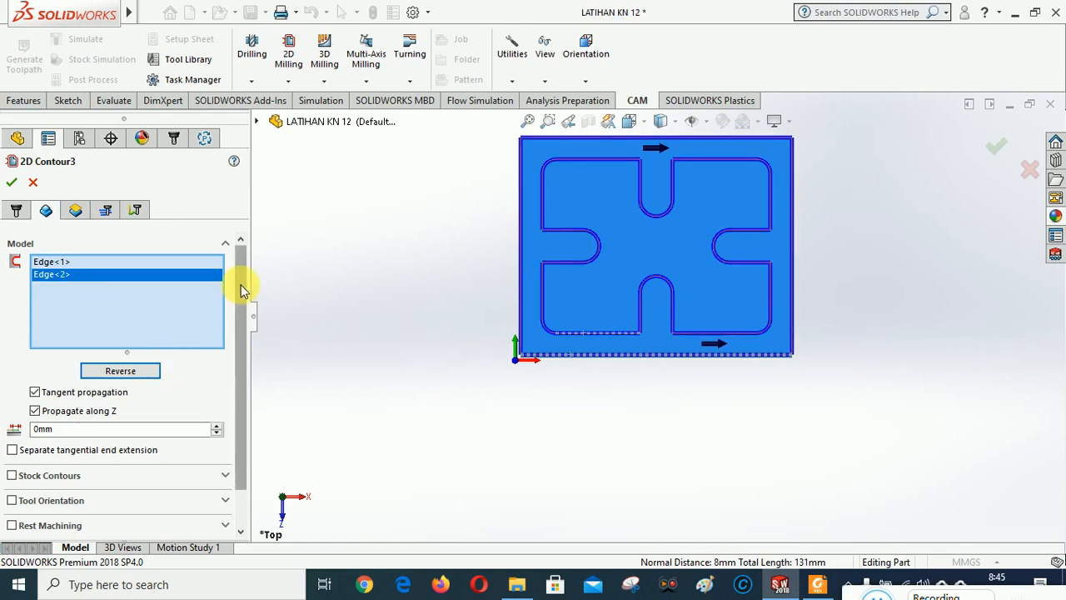
{"action": "left_click_drag", "start_coordinate": [242, 289], "coordinate": [241, 338]}
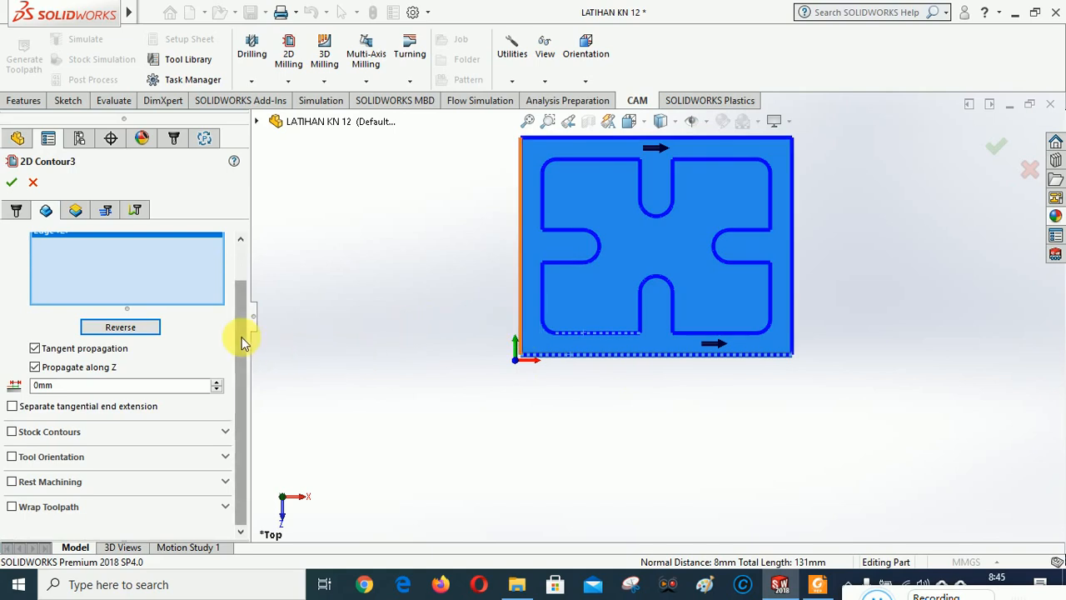
{"action": "left_click_drag", "start_coordinate": [242, 299], "coordinate": [250, 262]}
{"action": "left_click", "coordinate": [12, 181]}
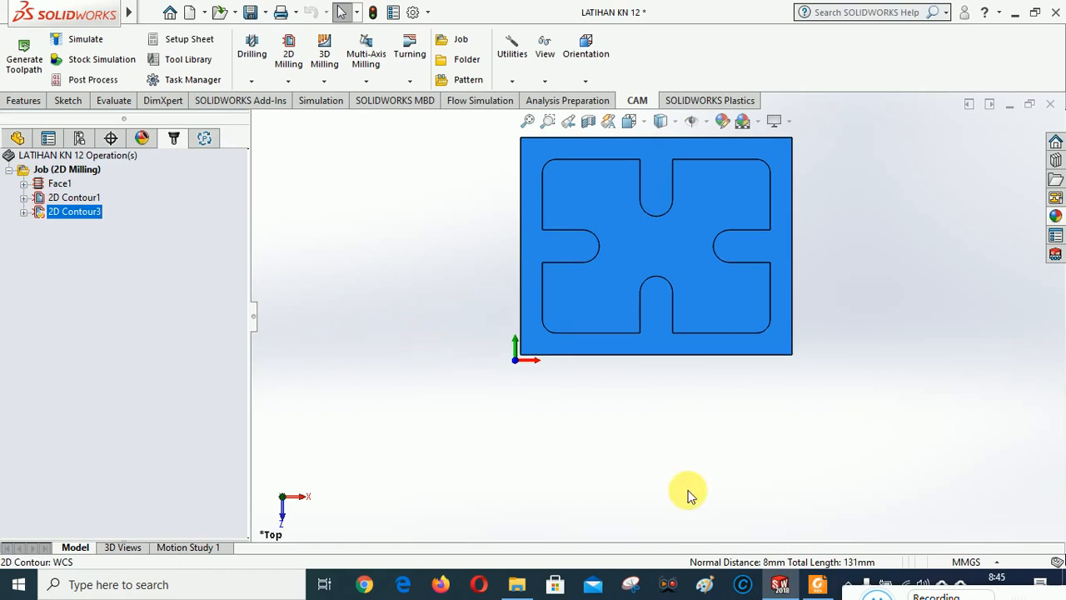
{"action": "left_click", "coordinate": [877, 594]}
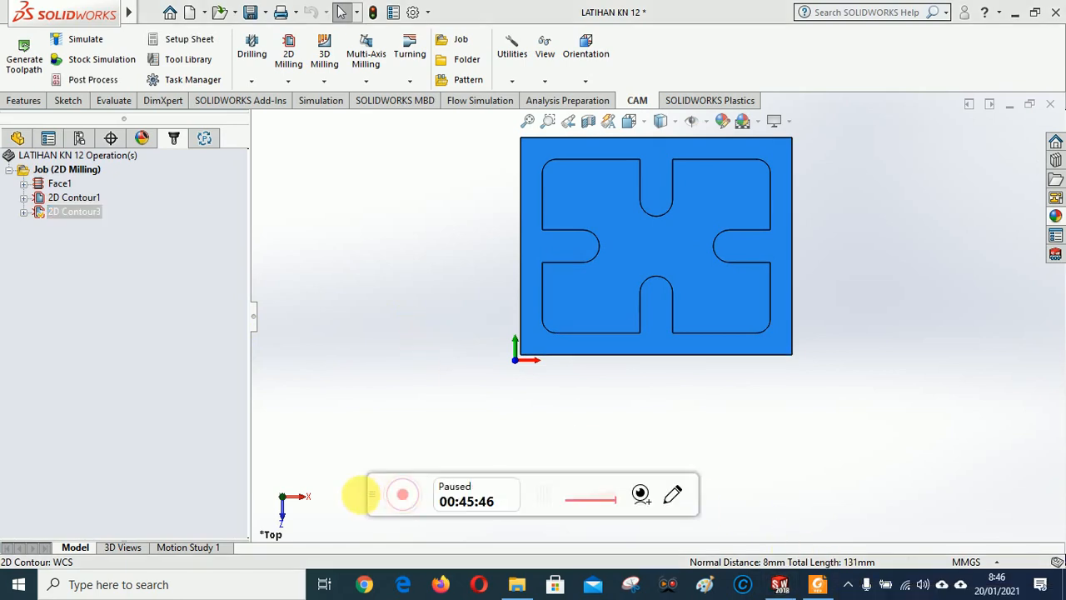
{"action": "left_click_drag", "start_coordinate": [381, 488], "coordinate": [845, 598]}
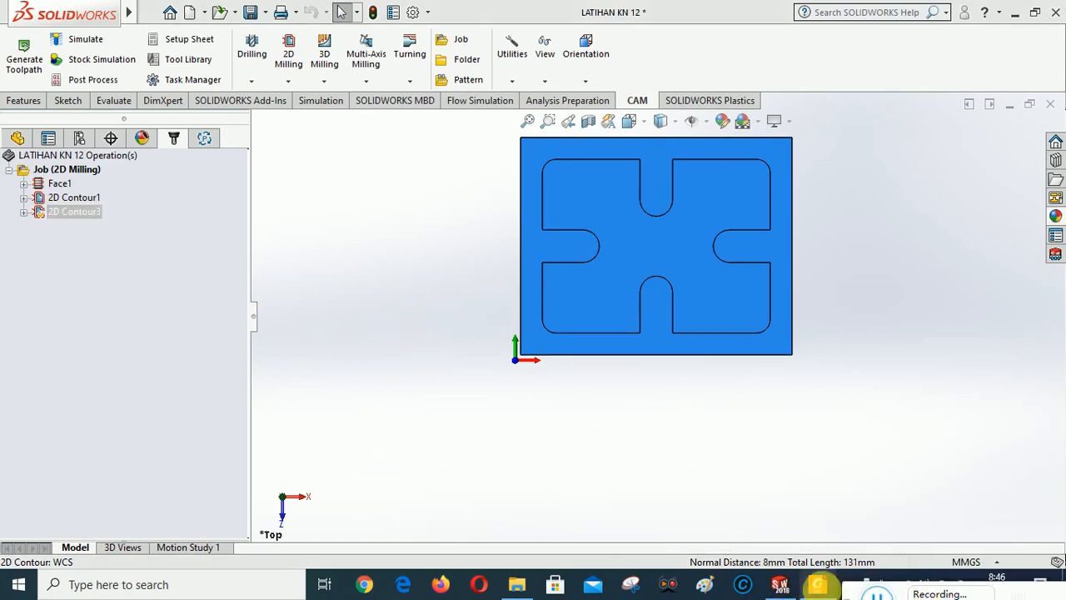
{"action": "left_click", "coordinate": [26, 215]}
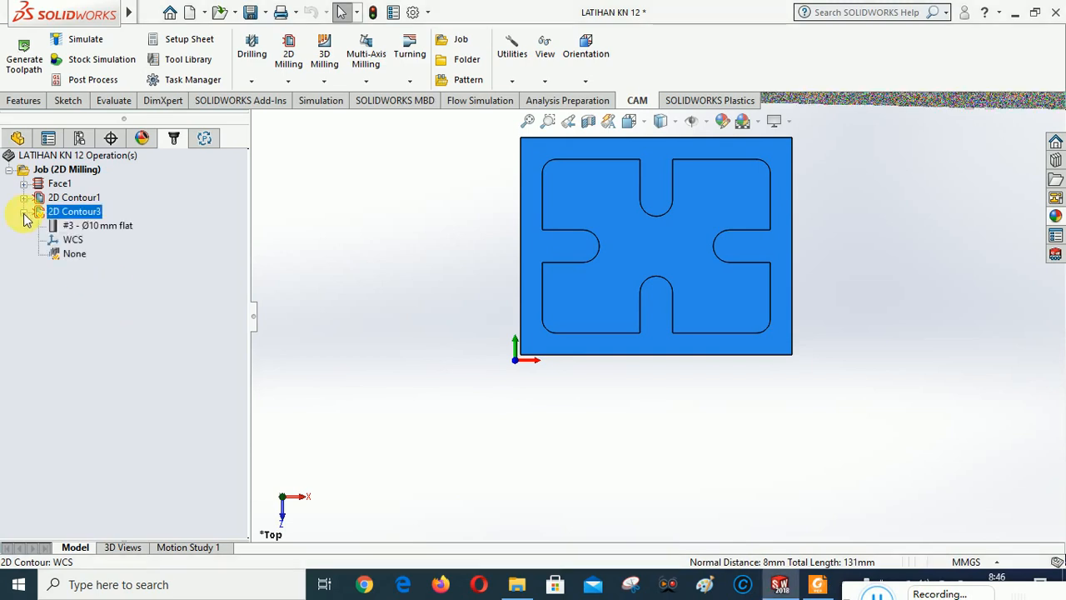
{"action": "left_click", "coordinate": [25, 213]}
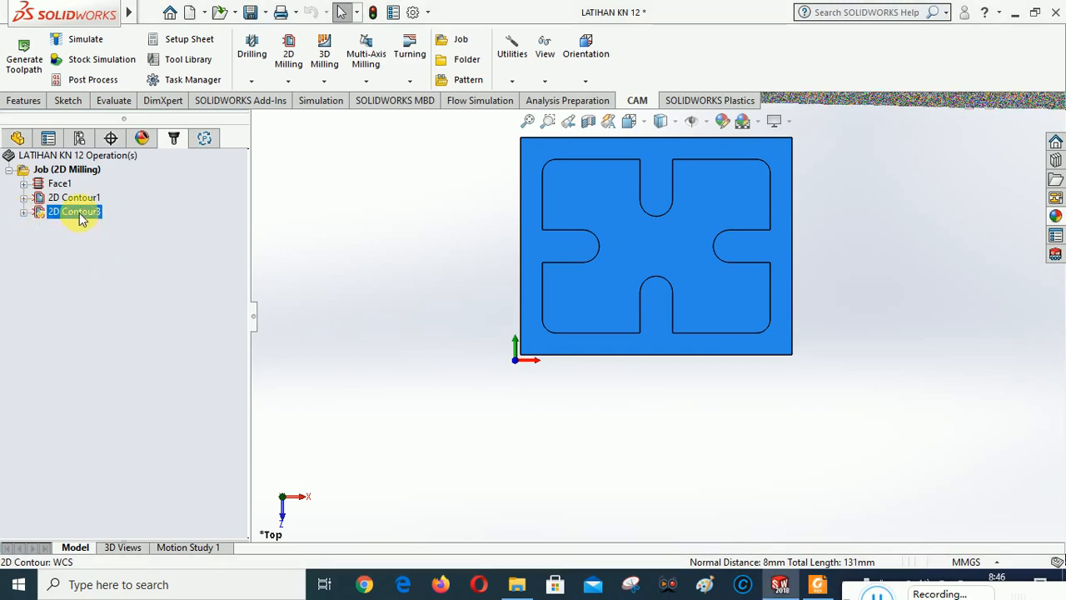
Step: Edit 2D Contour3 to remove the base plate's outer edge loop, keeping the toolpath outside the slotted profile, and accept it
{"action": "right_click", "coordinate": [79, 213]}
{"action": "left_click", "coordinate": [106, 205]}
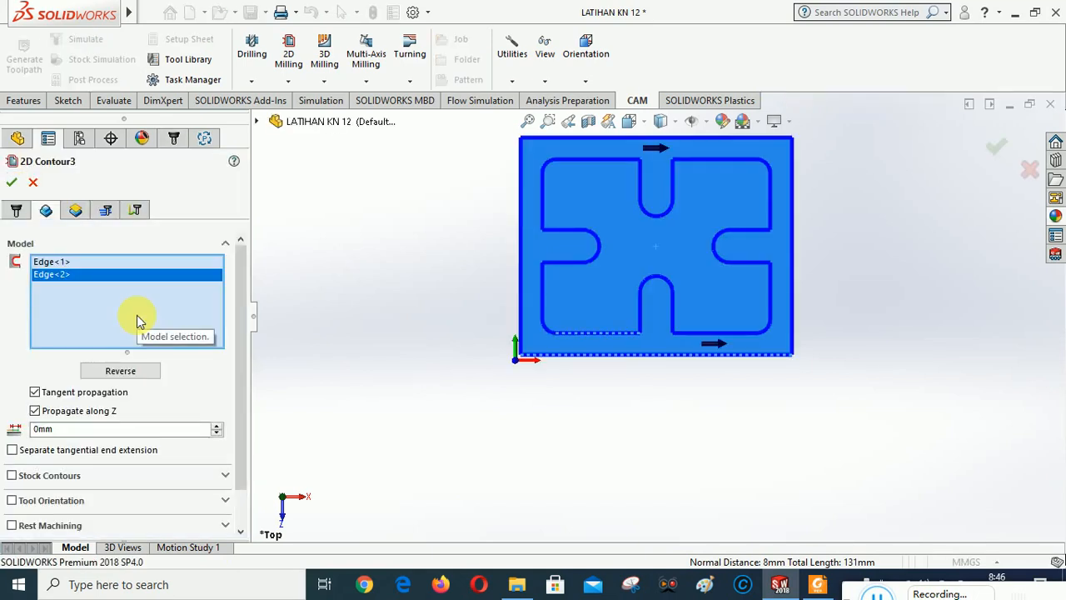
{"action": "right_click", "coordinate": [52, 275]}
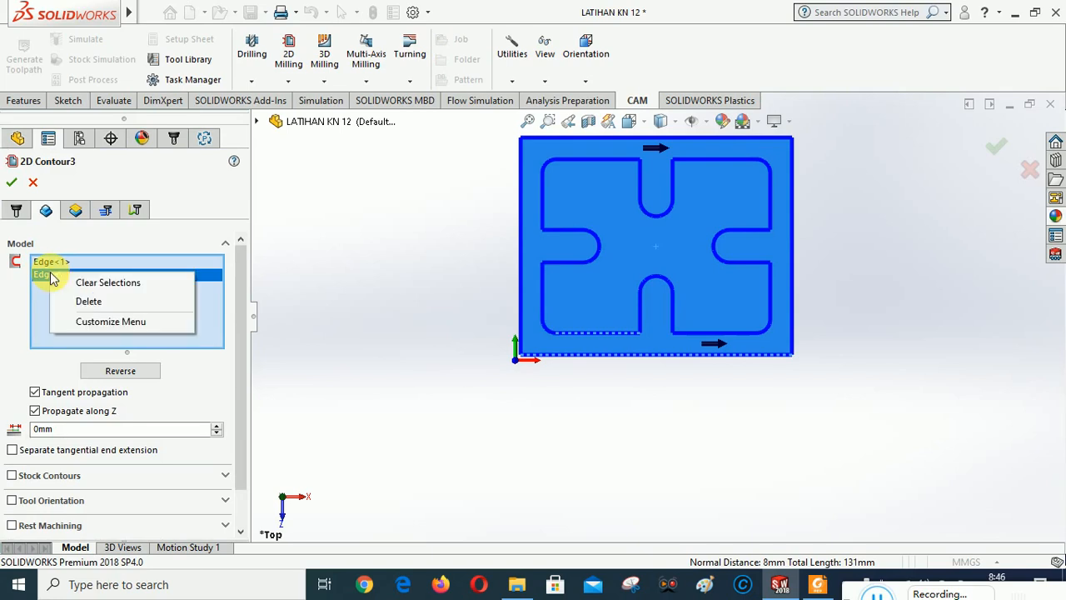
{"action": "left_click", "coordinate": [88, 301]}
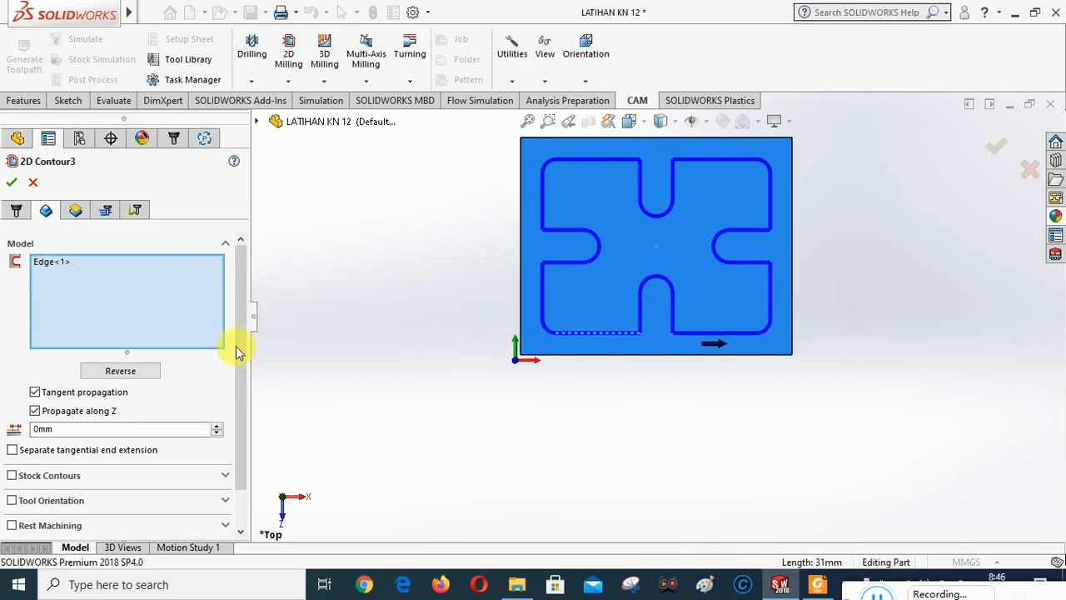
{"action": "left_click", "coordinate": [120, 370]}
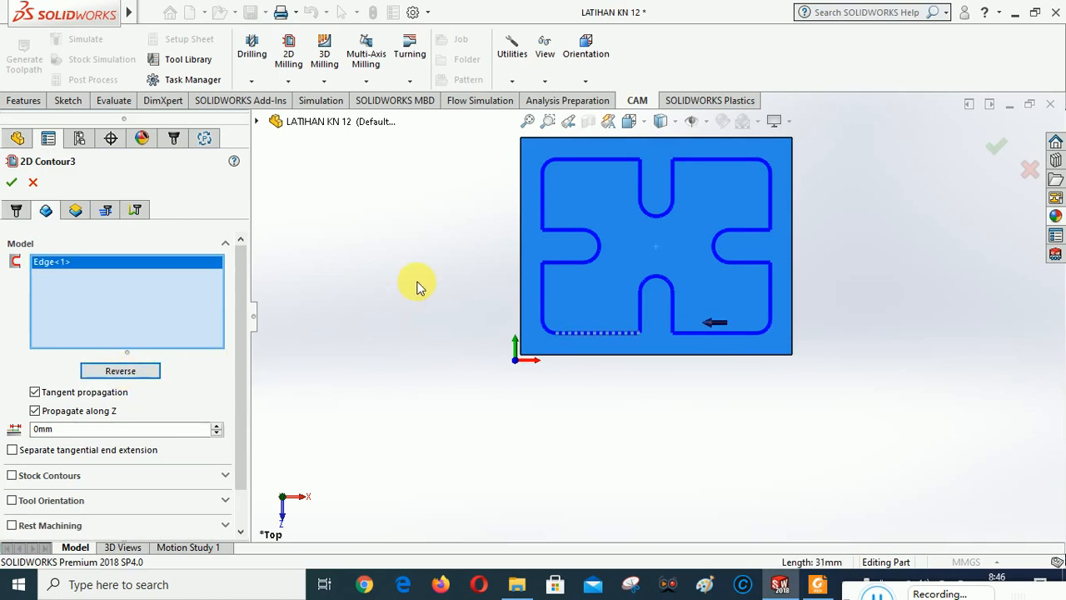
{"action": "left_click", "coordinate": [125, 370]}
{"action": "left_click", "coordinate": [11, 182]}
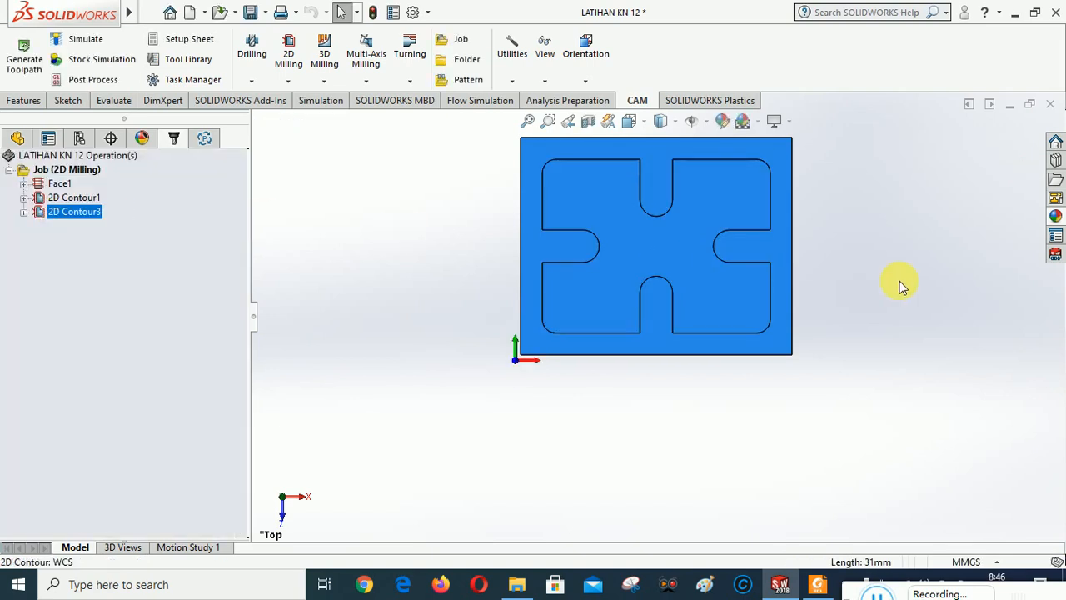
Step: In the Tool Isometric orientation, start a new 2D Contour operation and select the base plate's outer top edge loop
{"action": "left_click", "coordinate": [586, 79]}
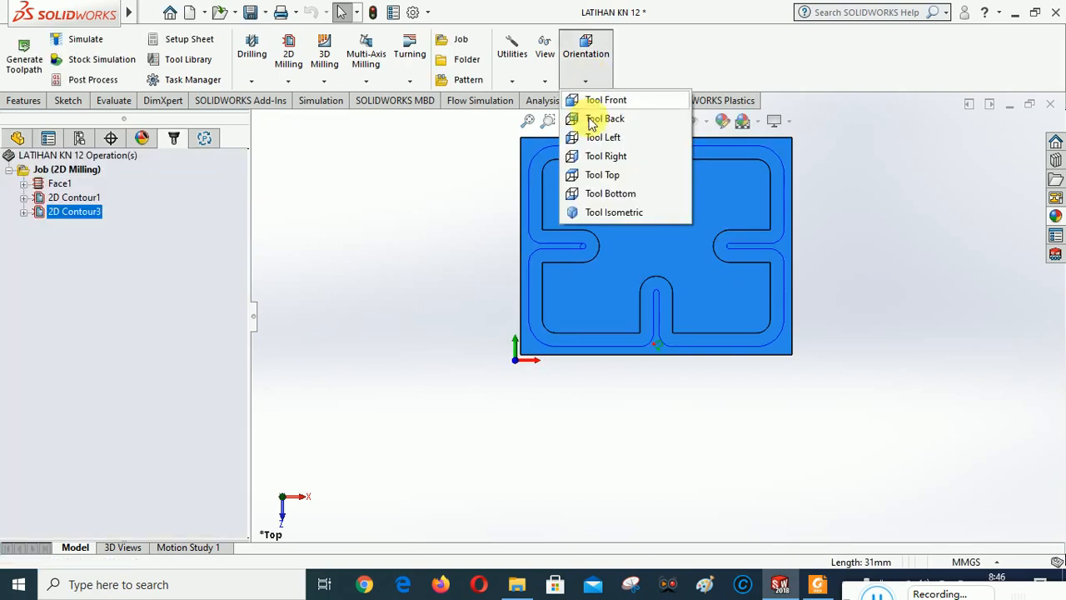
{"action": "left_click", "coordinate": [606, 214]}
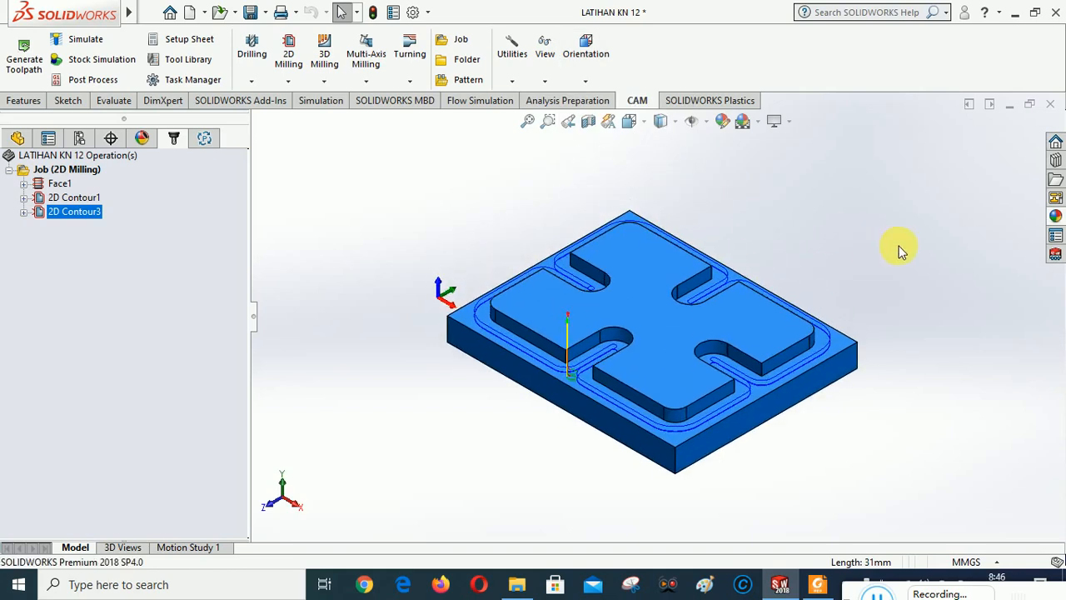
{"action": "left_click", "coordinate": [902, 249]}
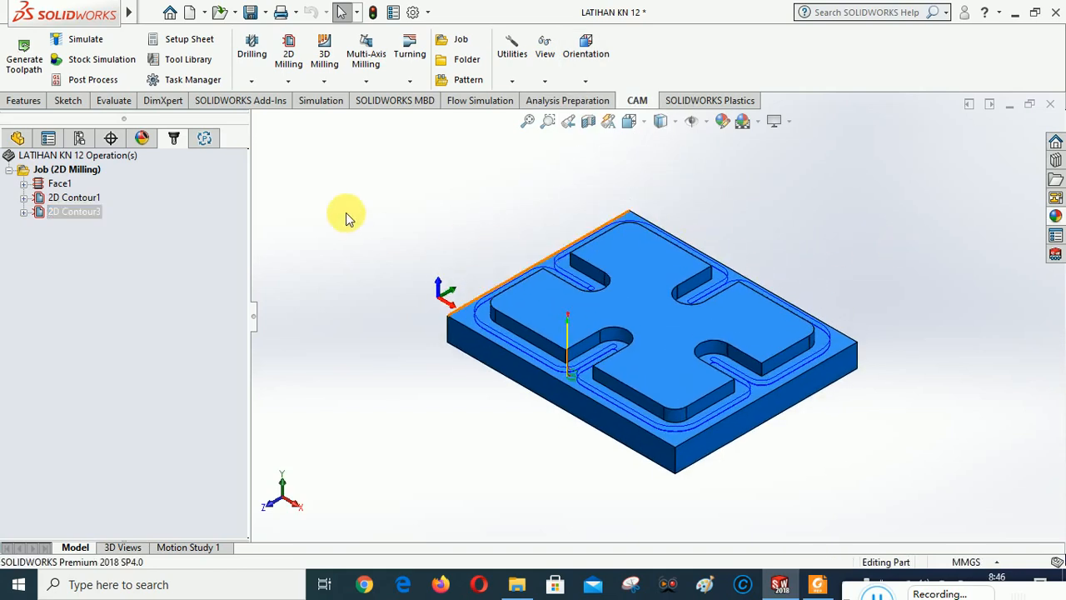
{"action": "left_click", "coordinate": [289, 82]}
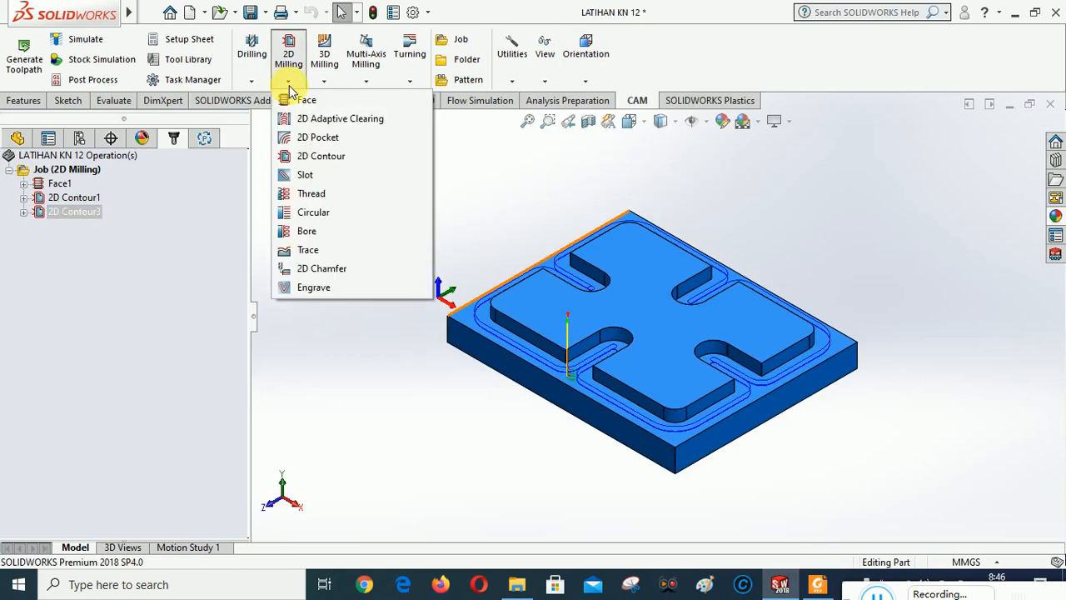
{"action": "left_click", "coordinate": [312, 156]}
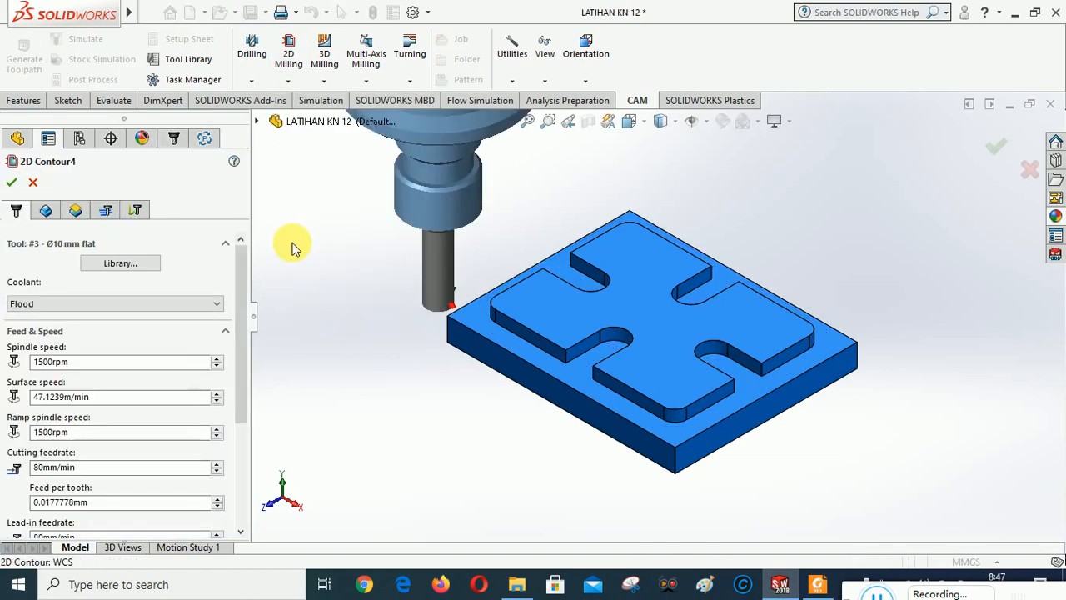
{"action": "left_click", "coordinate": [46, 210]}
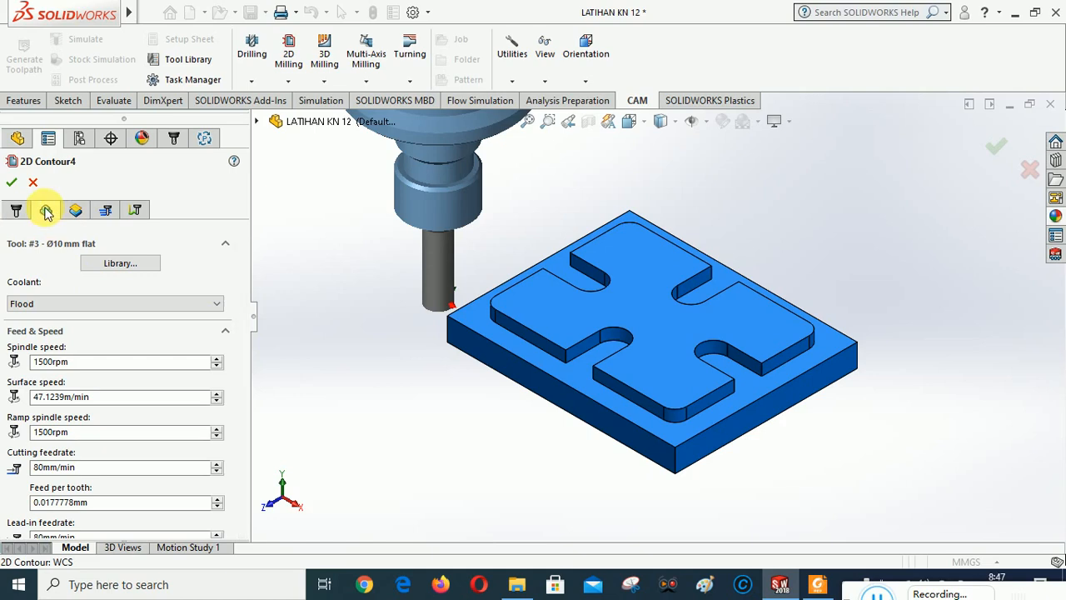
{"action": "left_click", "coordinate": [477, 332]}
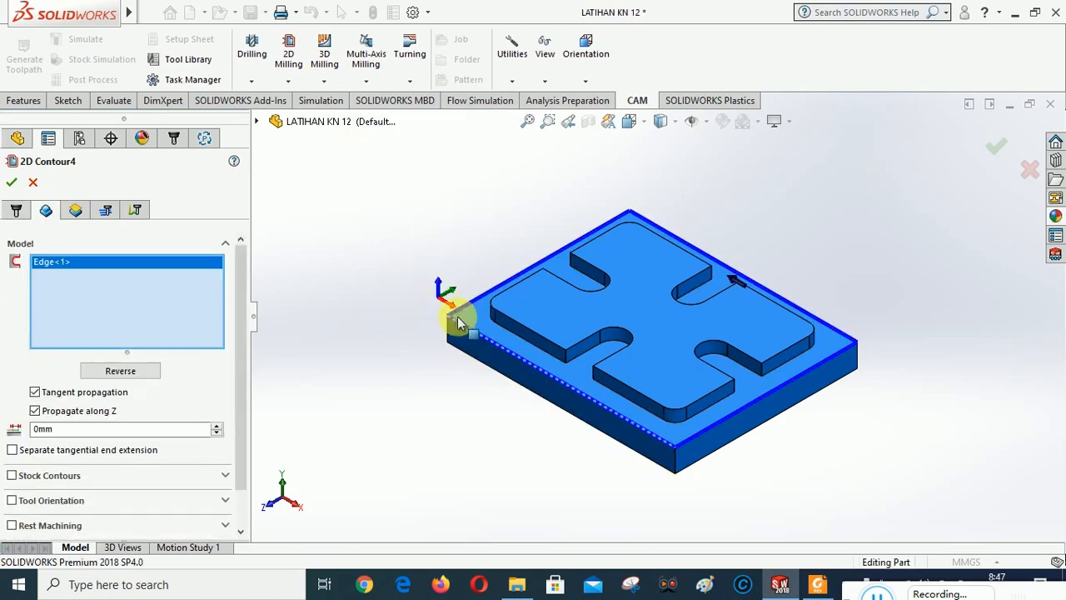
Step: Set the contour's top height reference to From Model Top
{"action": "left_click", "coordinate": [76, 211]}
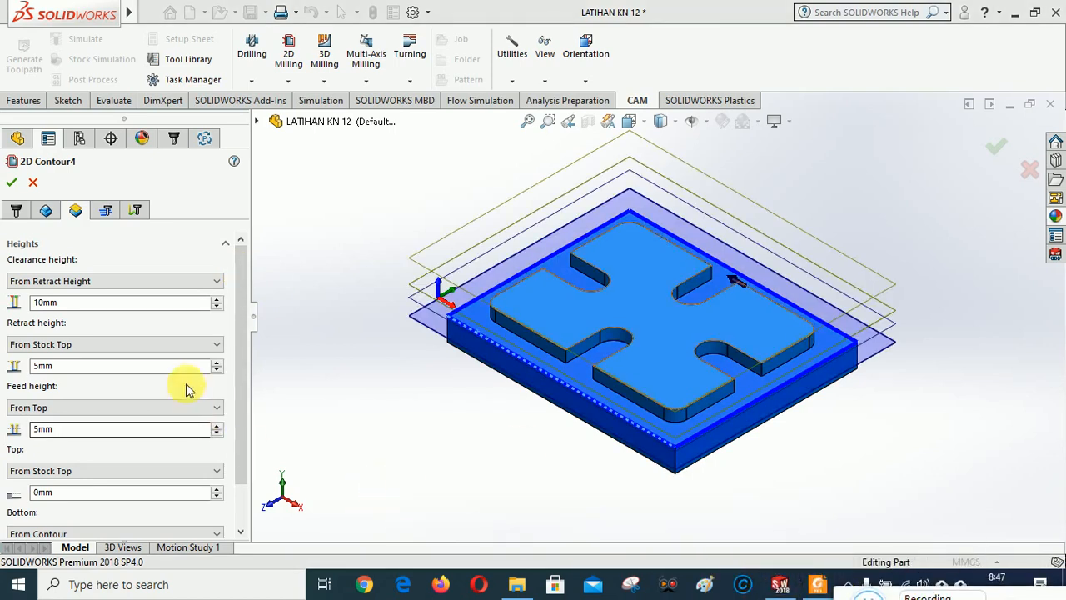
{"action": "scroll", "coordinate": [238, 345], "scroll_direction": "down", "scroll_amount": 2}
{"action": "left_click", "coordinate": [67, 419]}
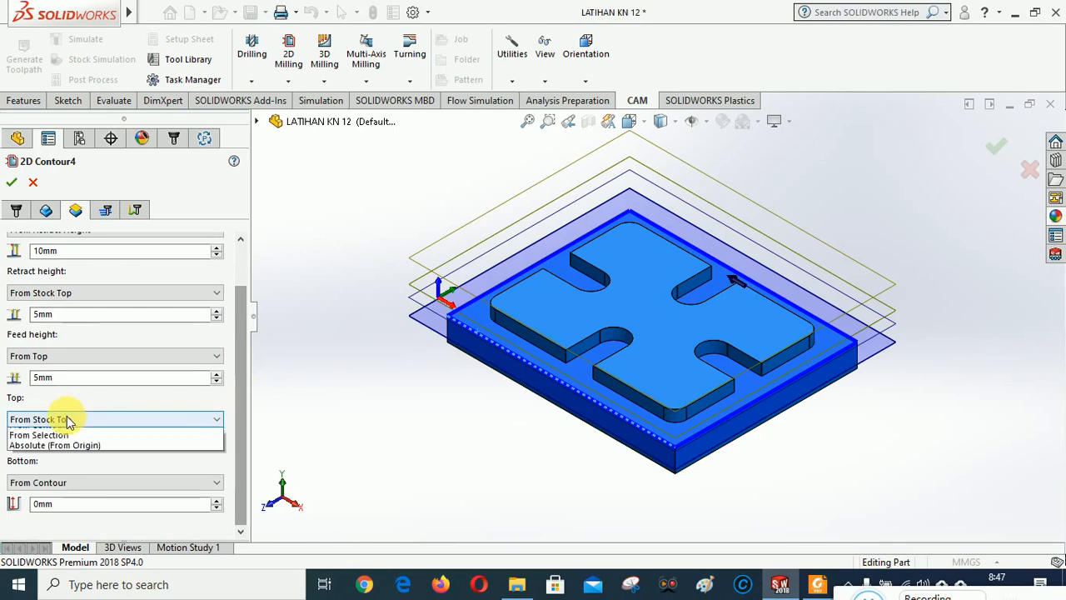
{"action": "left_click", "coordinate": [70, 439]}
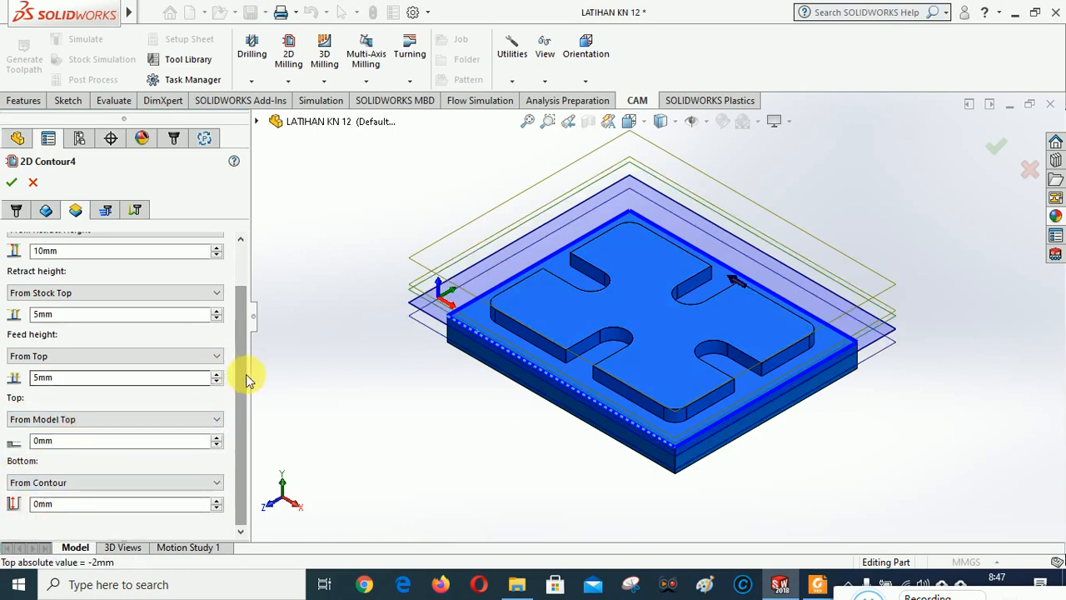
{"action": "scroll", "coordinate": [238, 340], "scroll_direction": "up", "scroll_amount": 2}
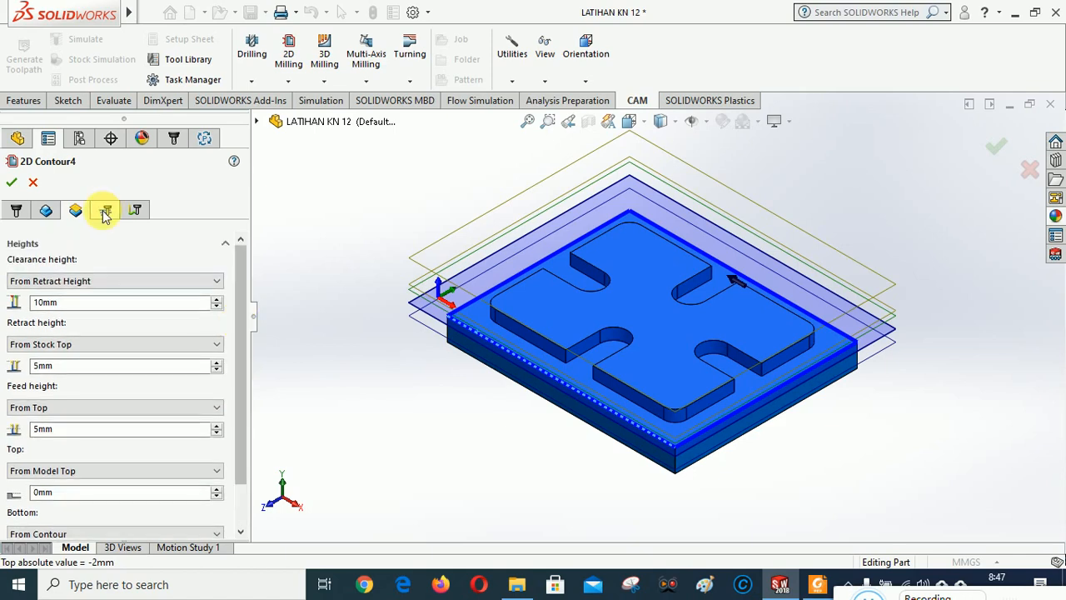
Step: Switch the contour compensation to the opposite side and enable Multiple depths with a 3 mm roughing stepdown
{"action": "left_click", "coordinate": [106, 210]}
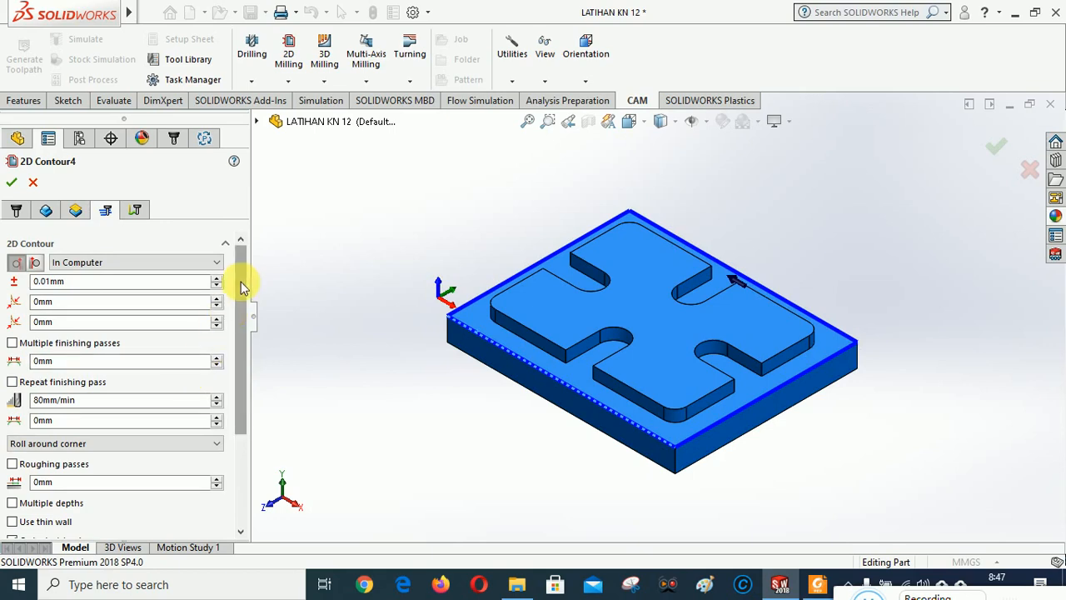
{"action": "scroll", "coordinate": [240, 286], "scroll_direction": "down", "scroll_amount": 2}
{"action": "scroll", "coordinate": [240, 287], "scroll_direction": "up", "scroll_amount": 2}
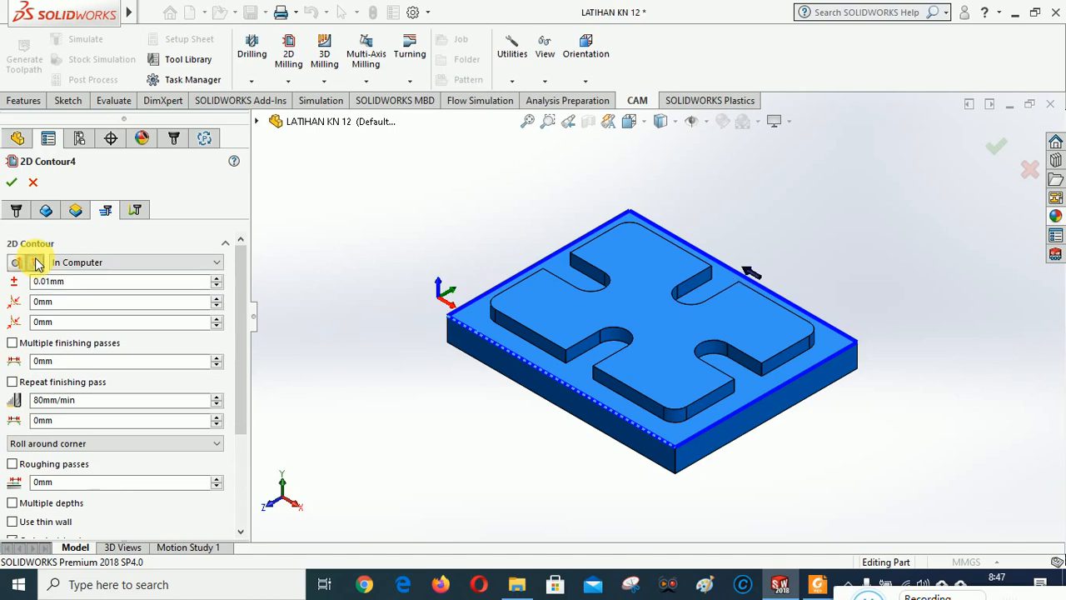
{"action": "left_click_drag", "start_coordinate": [247, 265], "coordinate": [238, 354]}
{"action": "left_click", "coordinate": [12, 365]}
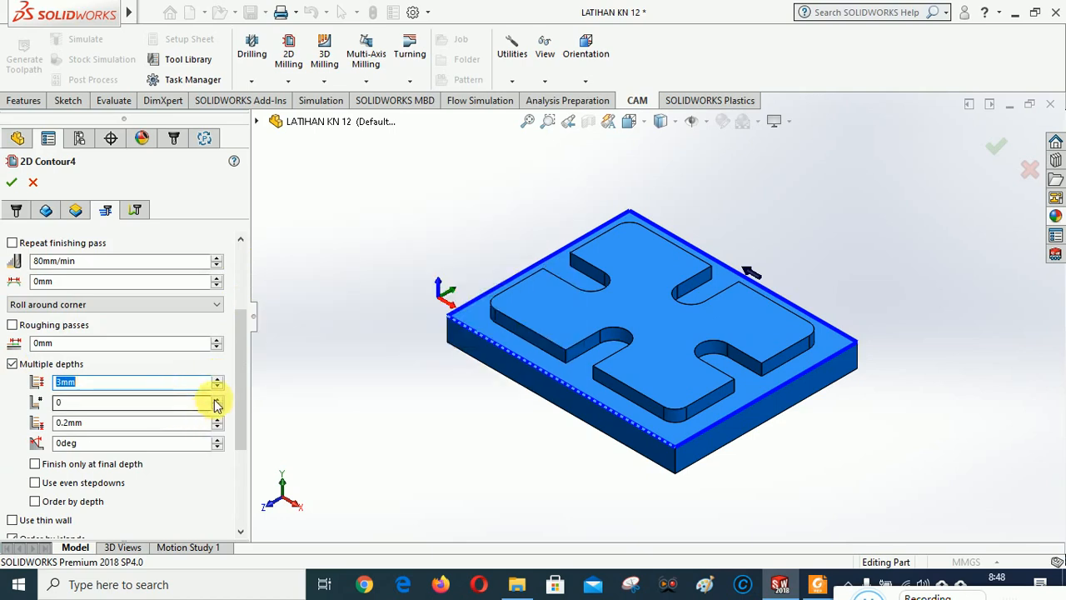
{"action": "left_click_drag", "start_coordinate": [239, 362], "coordinate": [209, 275]}
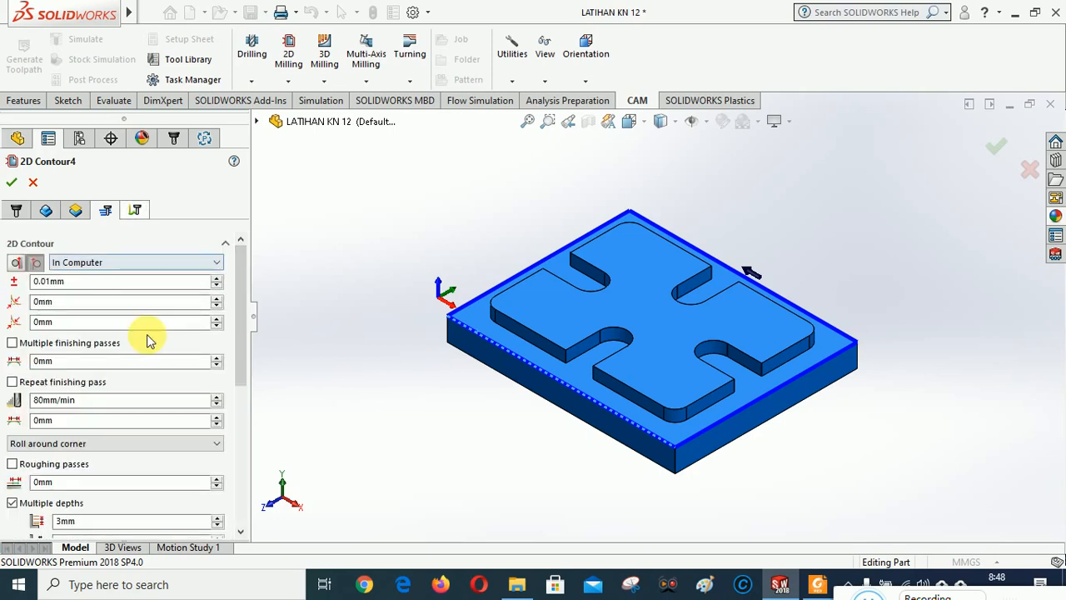
{"action": "scroll", "coordinate": [98, 442], "scroll_direction": "down", "scroll_amount": 5}
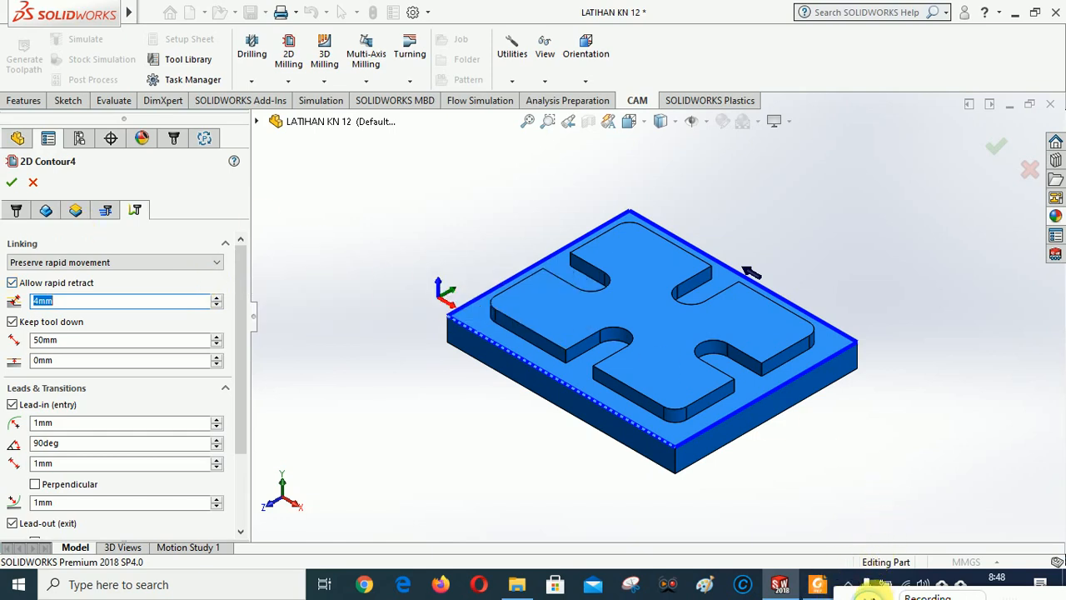
{"action": "left_click", "coordinate": [869, 596]}
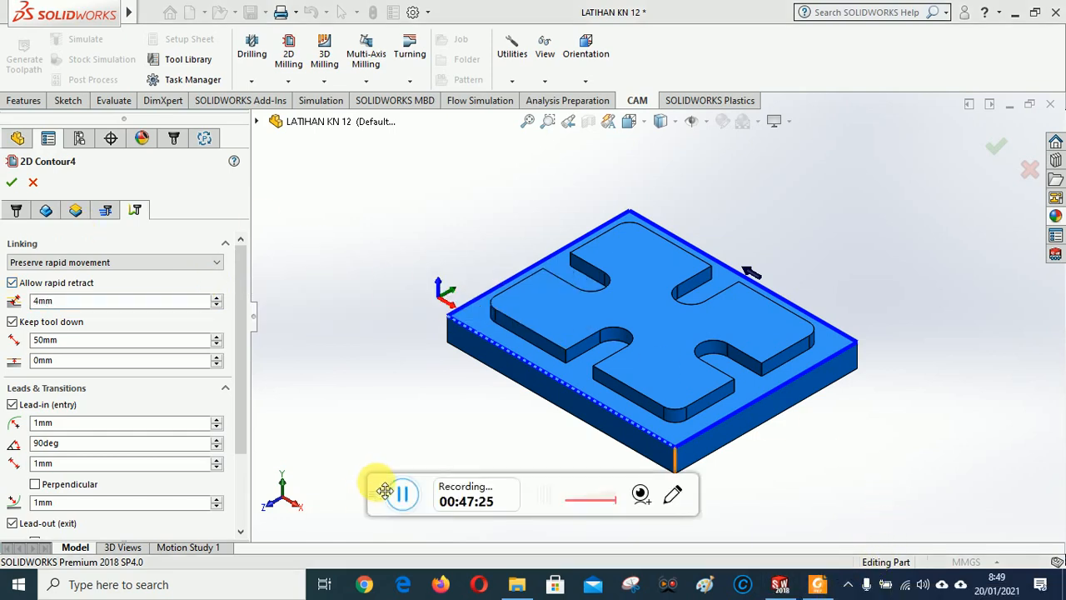
{"action": "left_click_drag", "start_coordinate": [385, 492], "coordinate": [891, 597]}
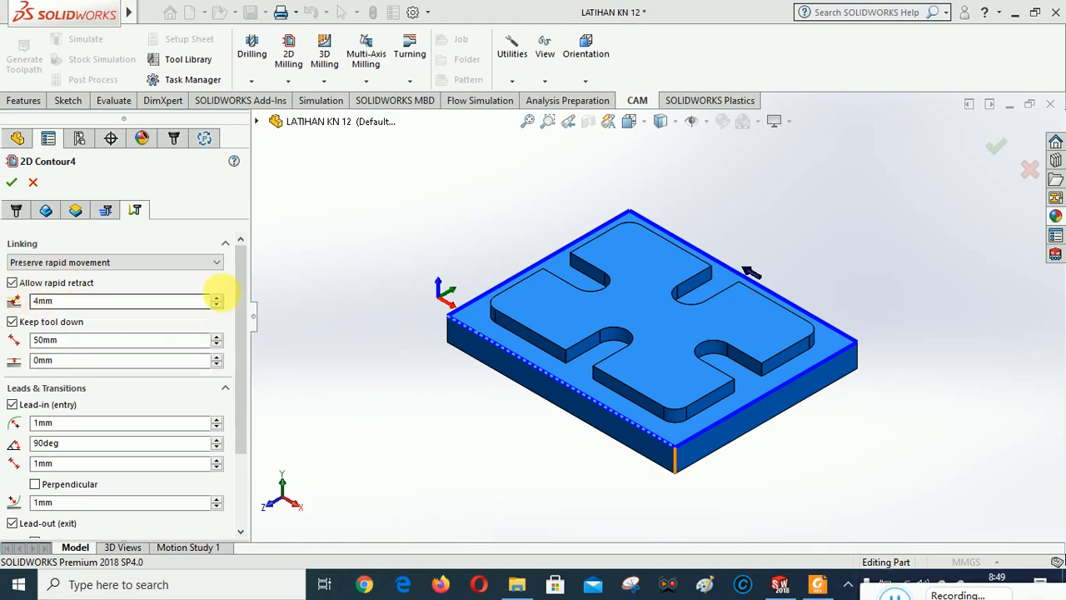
Step: In the Tool Top orientation, reverse the direction of the outer edge loop and accept 2D Contour4
{"action": "left_click", "coordinate": [586, 80]}
{"action": "left_click", "coordinate": [602, 175]}
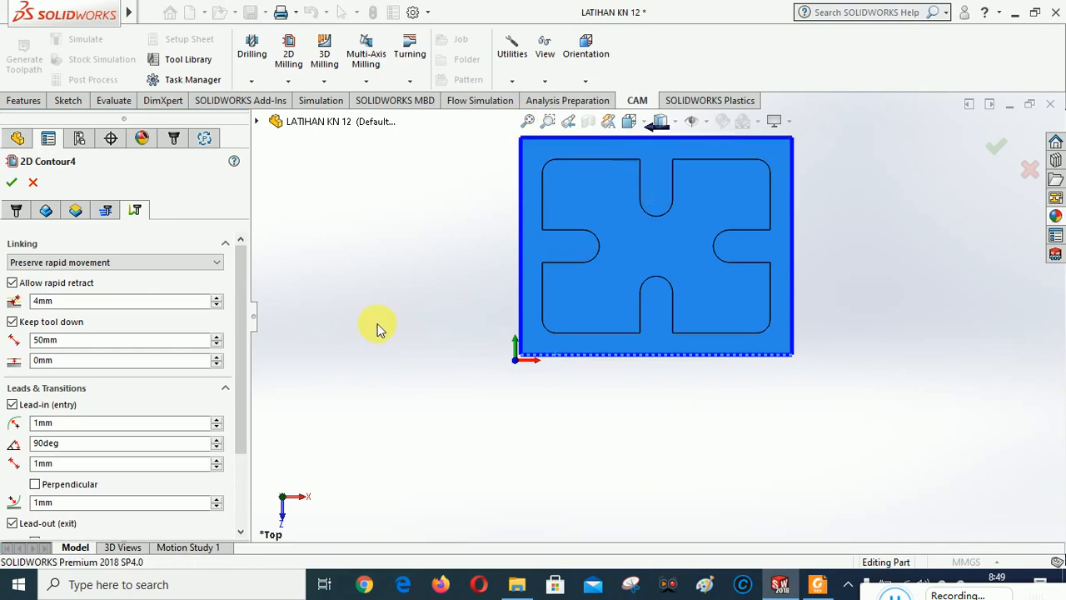
{"action": "left_click", "coordinate": [47, 212]}
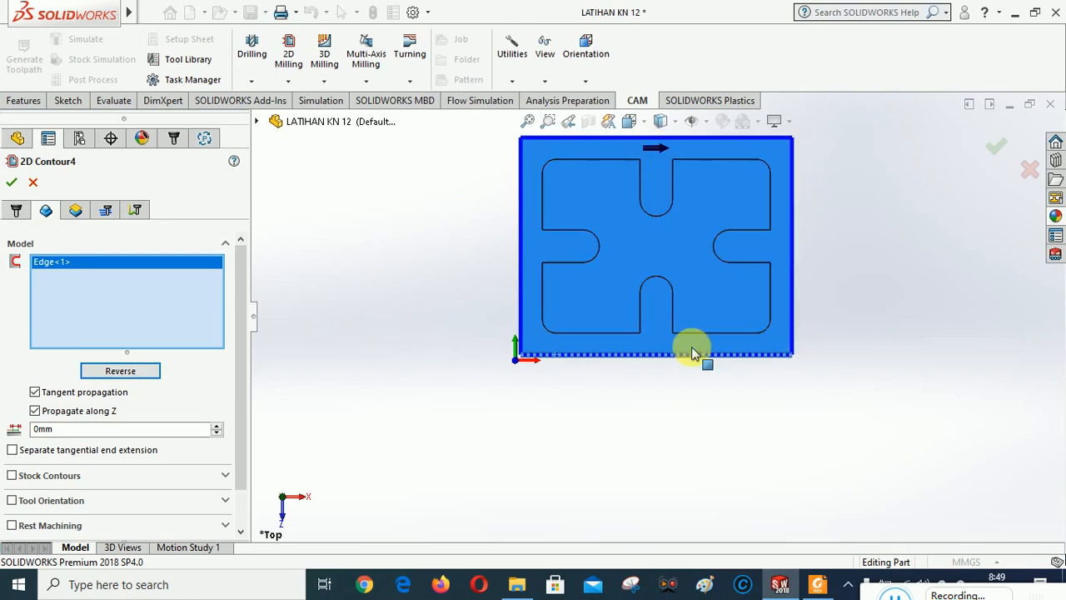
{"action": "left_click", "coordinate": [9, 184]}
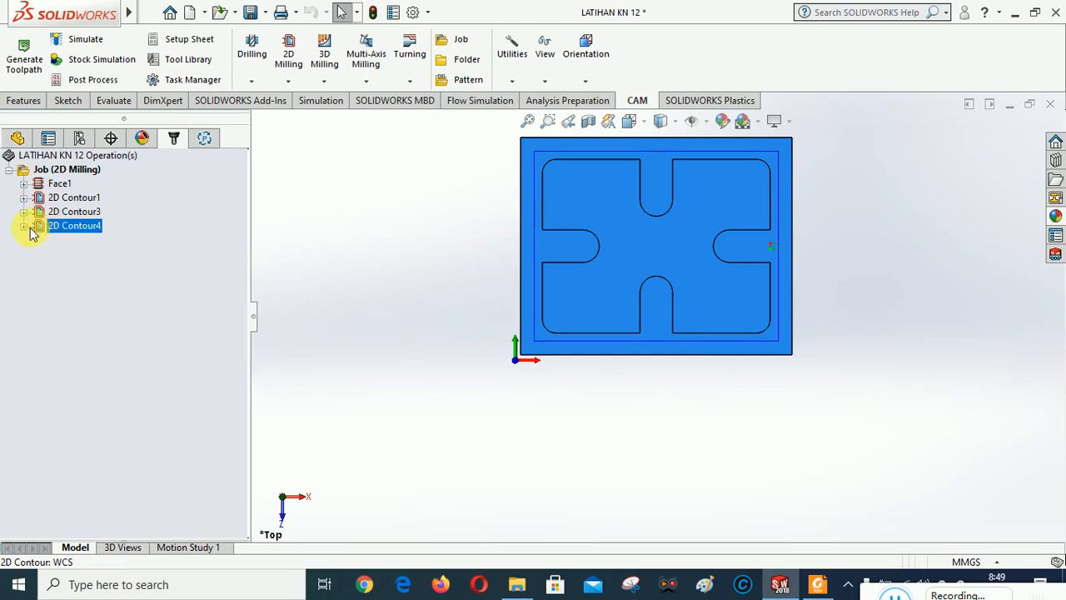
Step: In the Tool Isometric orientation, run the stock simulation of the whole 2D milling job, inspect the machined plate surface and close the simulation
{"action": "left_click", "coordinate": [586, 82]}
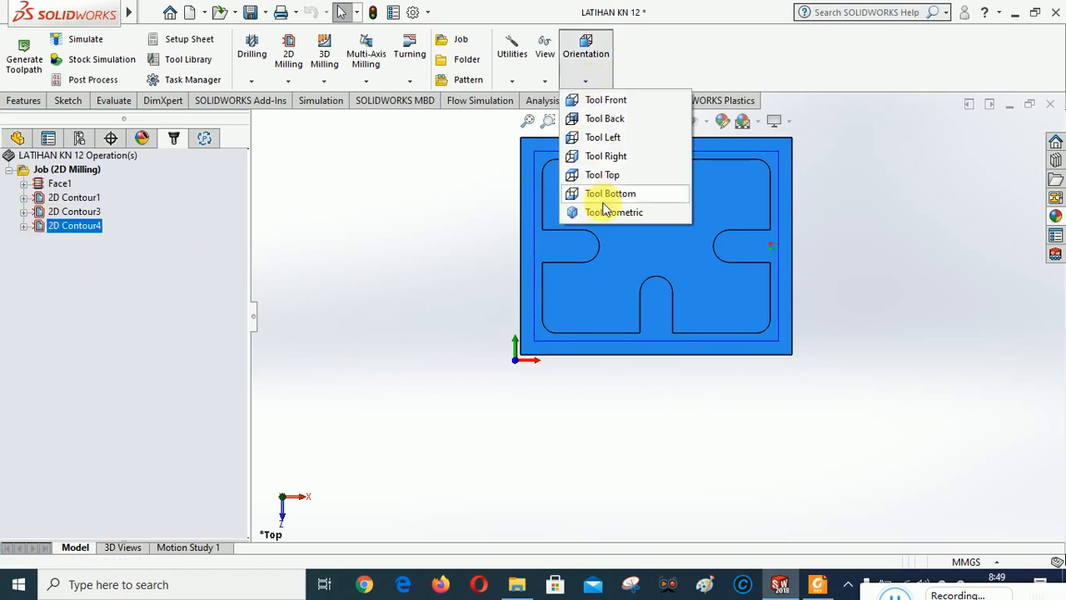
{"action": "left_click", "coordinate": [606, 214]}
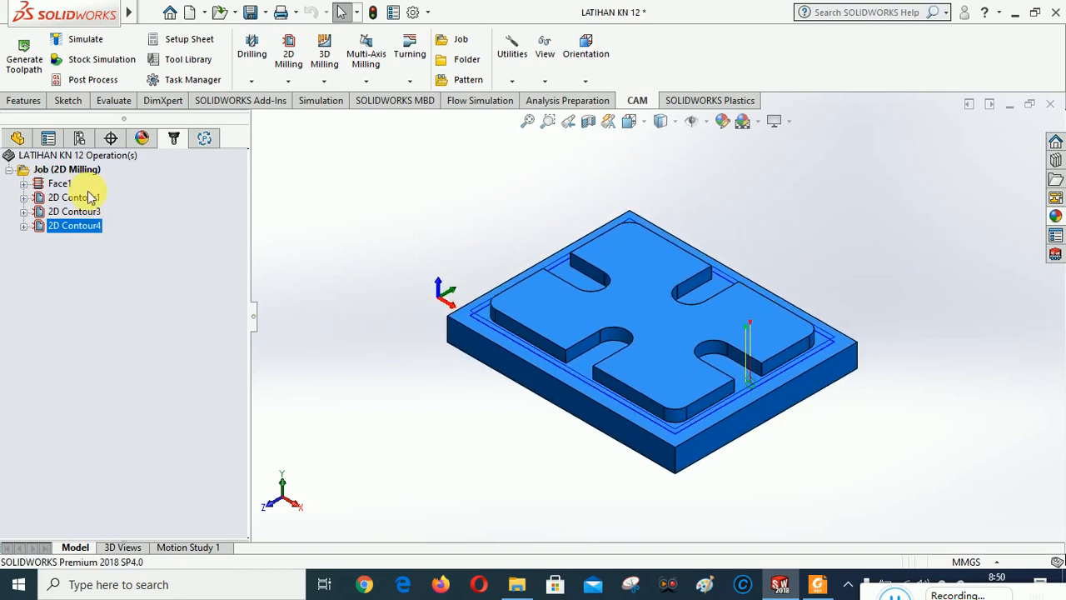
{"action": "right_click", "coordinate": [66, 171]}
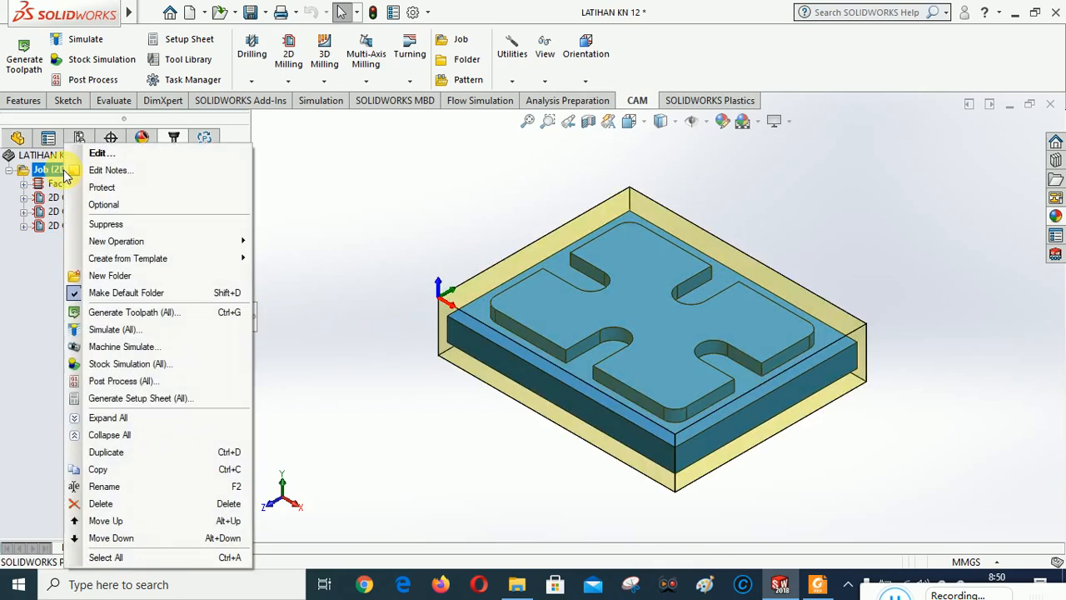
{"action": "left_click", "coordinate": [112, 367]}
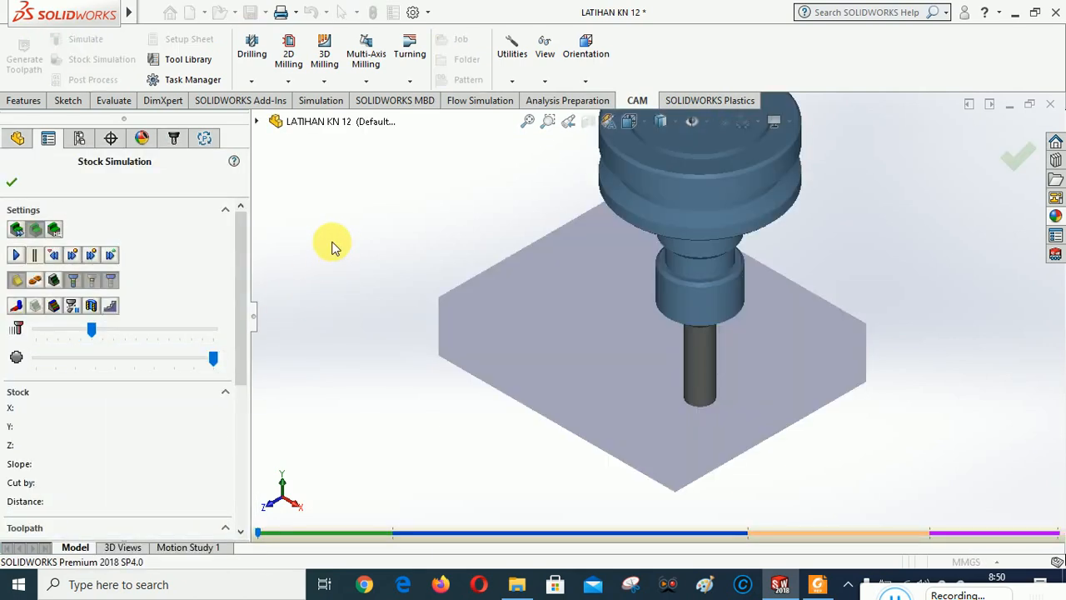
{"action": "left_click", "coordinate": [18, 255]}
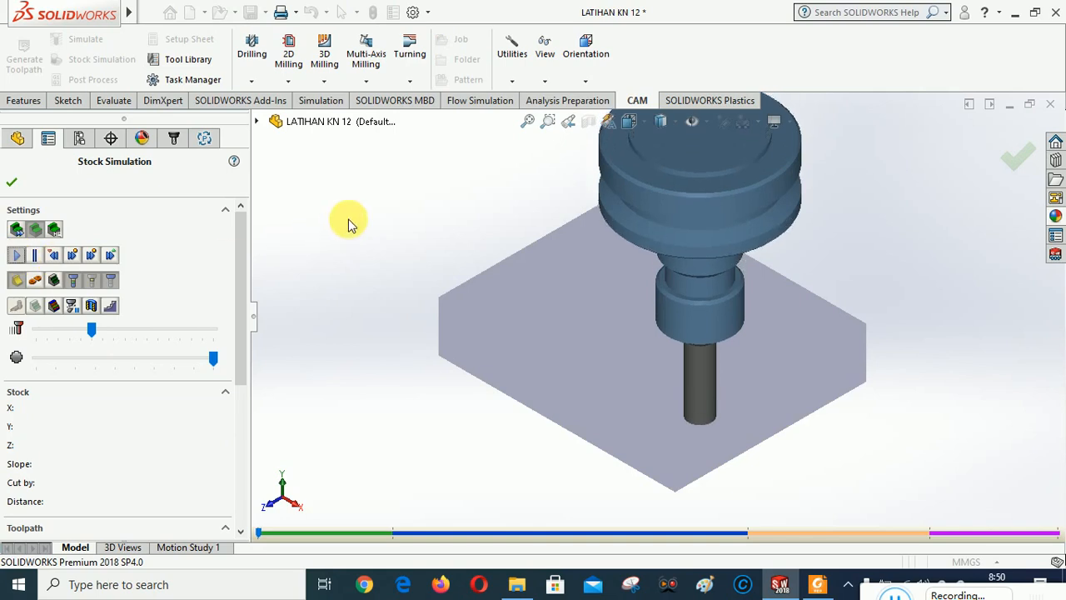
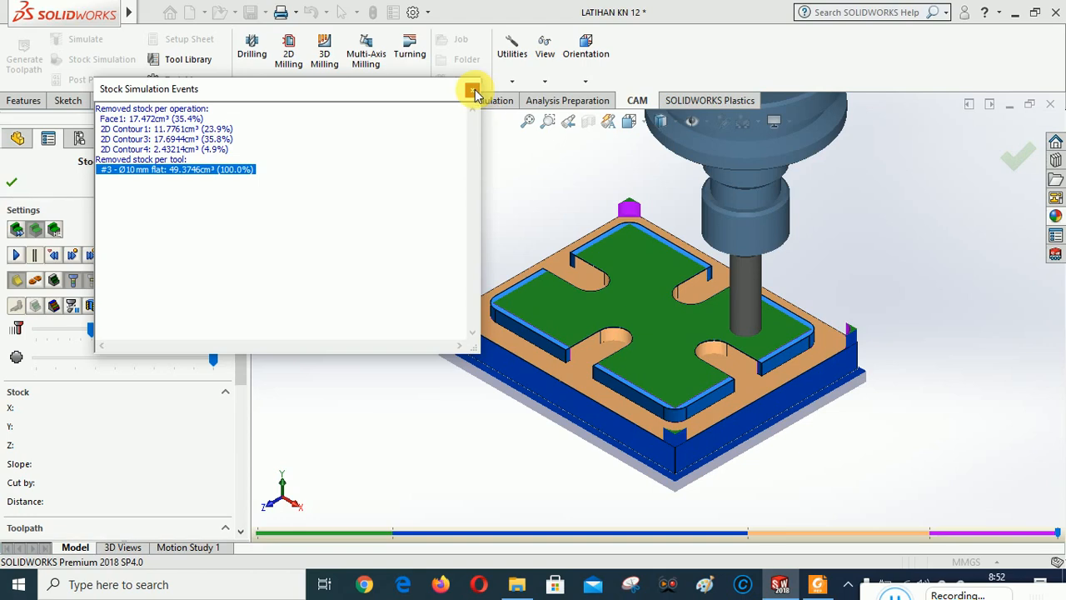
{"action": "left_click", "coordinate": [474, 89]}
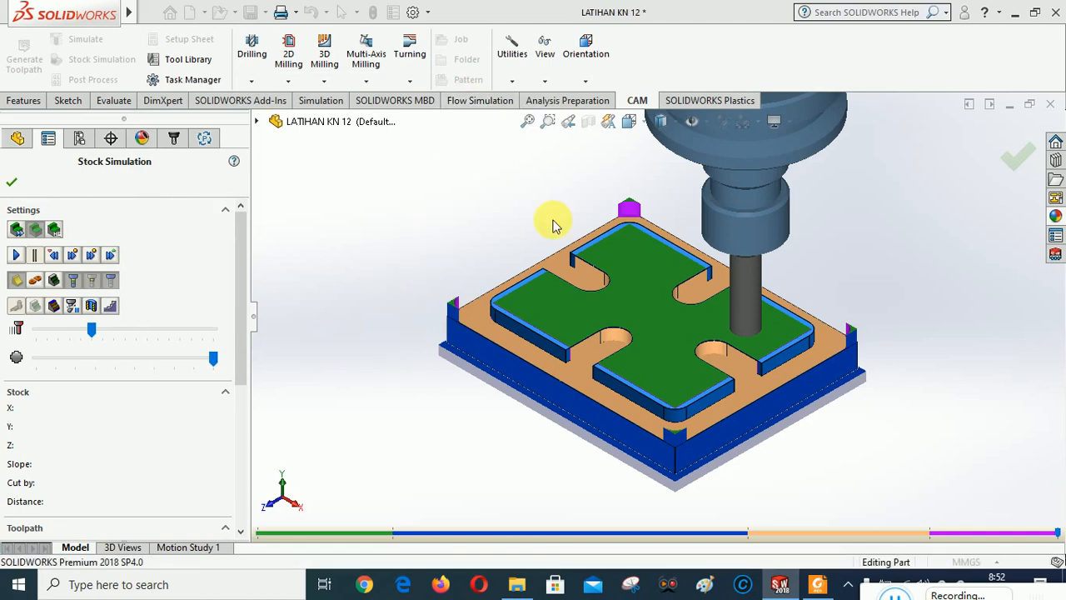
{"action": "left_click", "coordinate": [806, 369]}
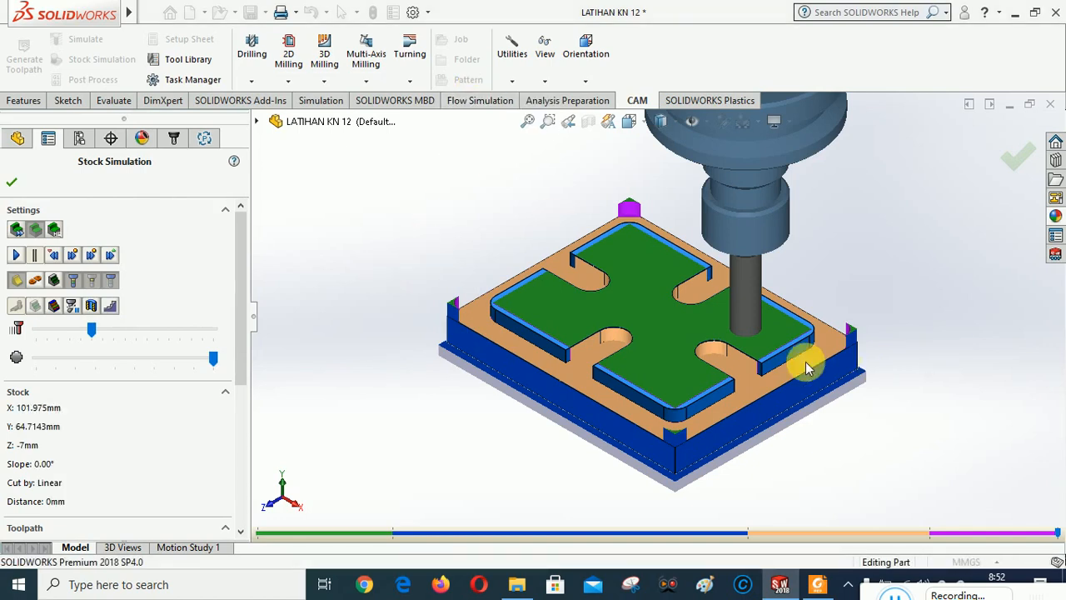
{"action": "left_click", "coordinate": [13, 183]}
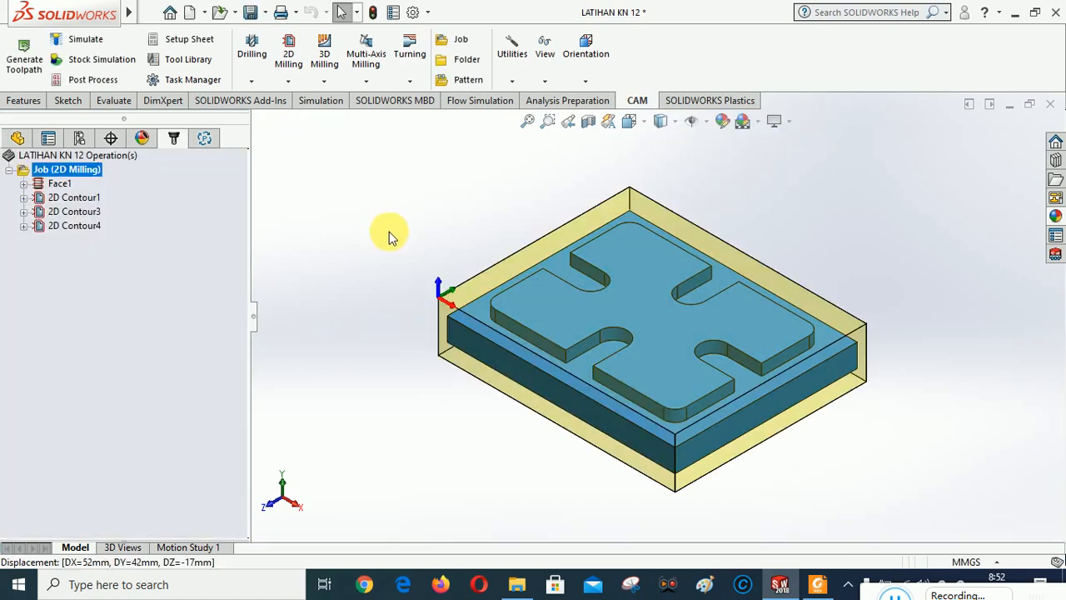
Step: Delete the 2D Contour3 and 2D Contour4 operations from the 2D milling job
{"action": "left_click", "coordinate": [79, 212]}
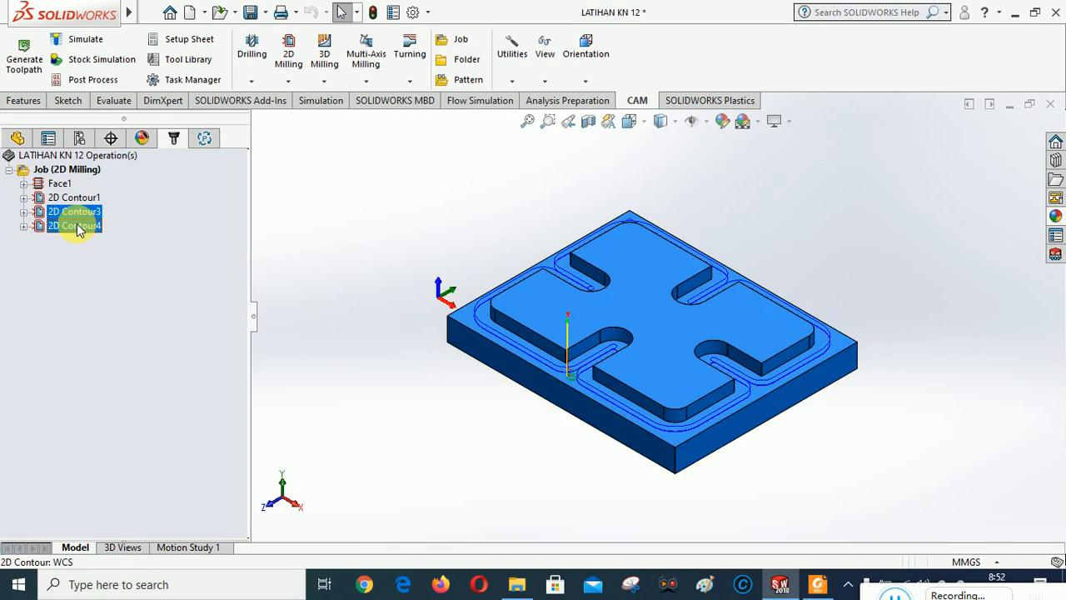
{"action": "right_click", "coordinate": [76, 223]}
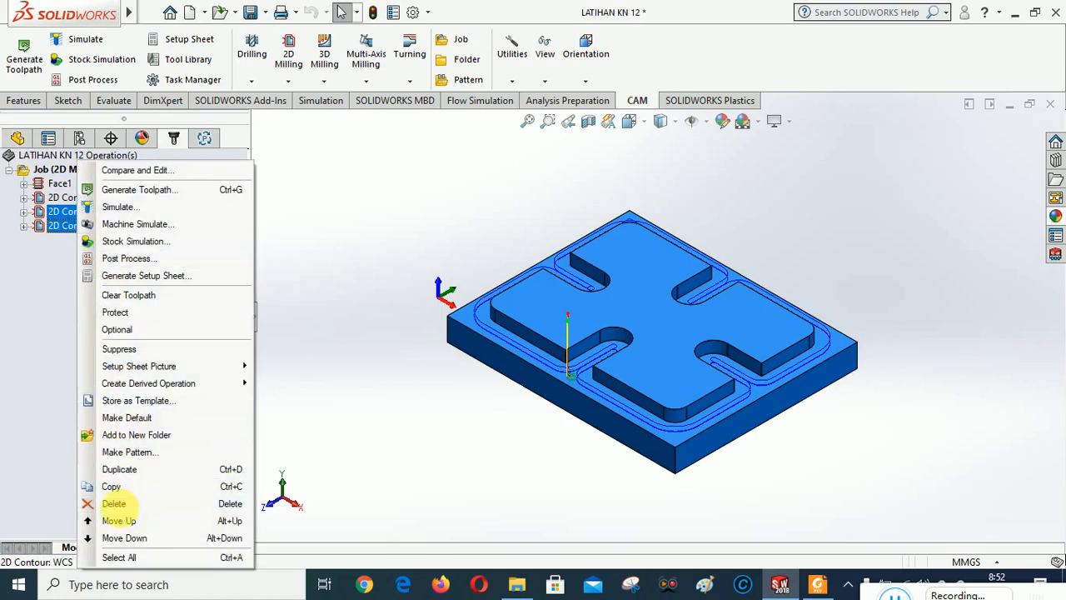
{"action": "left_click", "coordinate": [114, 503]}
{"action": "left_click", "coordinate": [574, 328]}
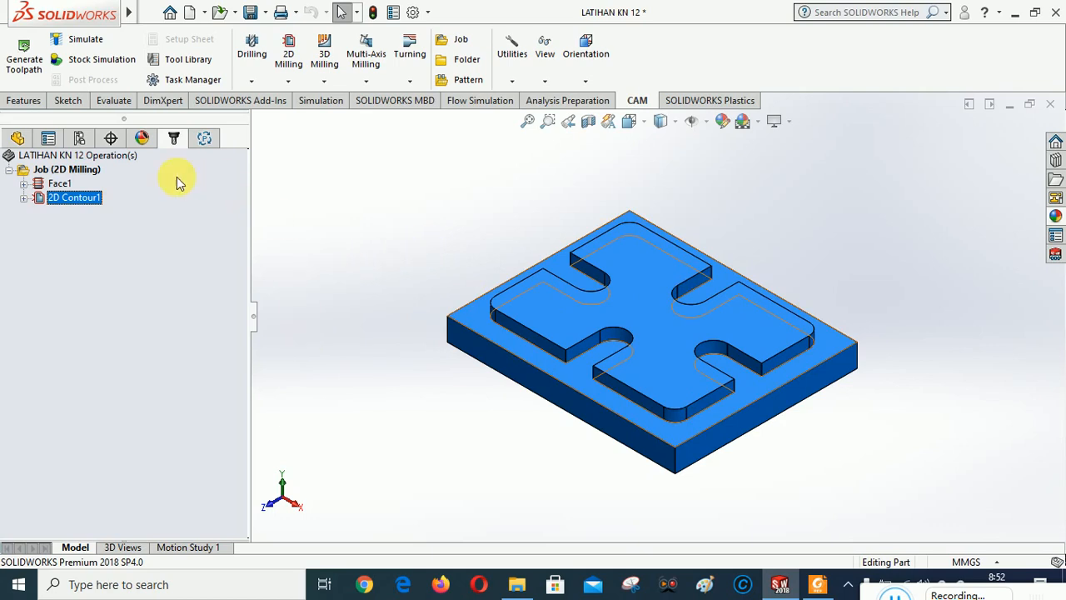
Step: Start a new 2D Contour operation and assign the #2 Ø16 mm flat mill from the metric Tutorial tool library
{"action": "left_click", "coordinate": [324, 81]}
{"action": "left_click", "coordinate": [287, 81]}
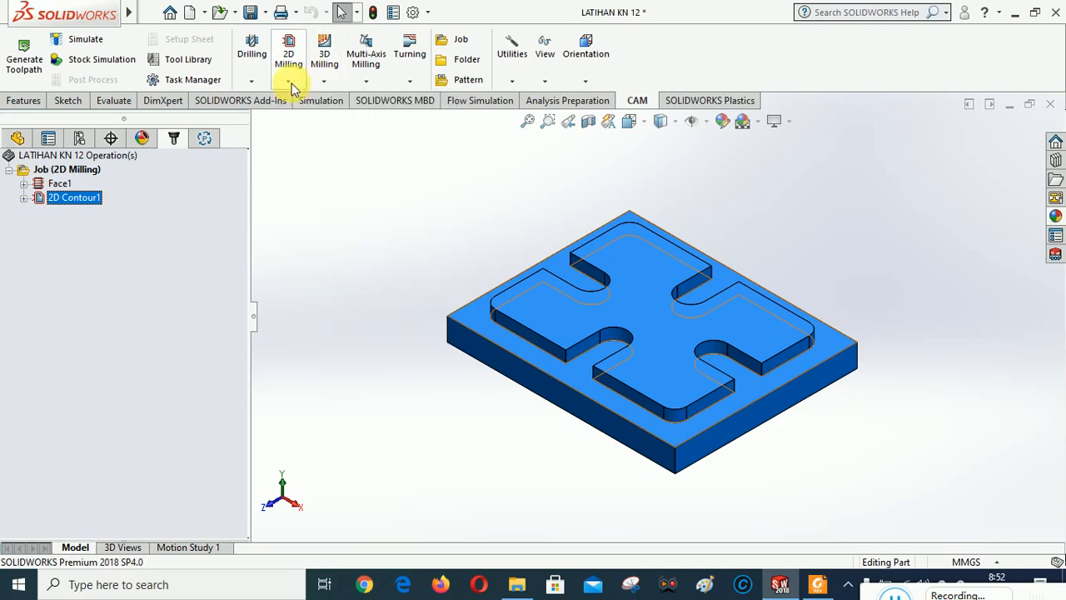
{"action": "left_click", "coordinate": [287, 80]}
{"action": "left_click", "coordinate": [305, 158]}
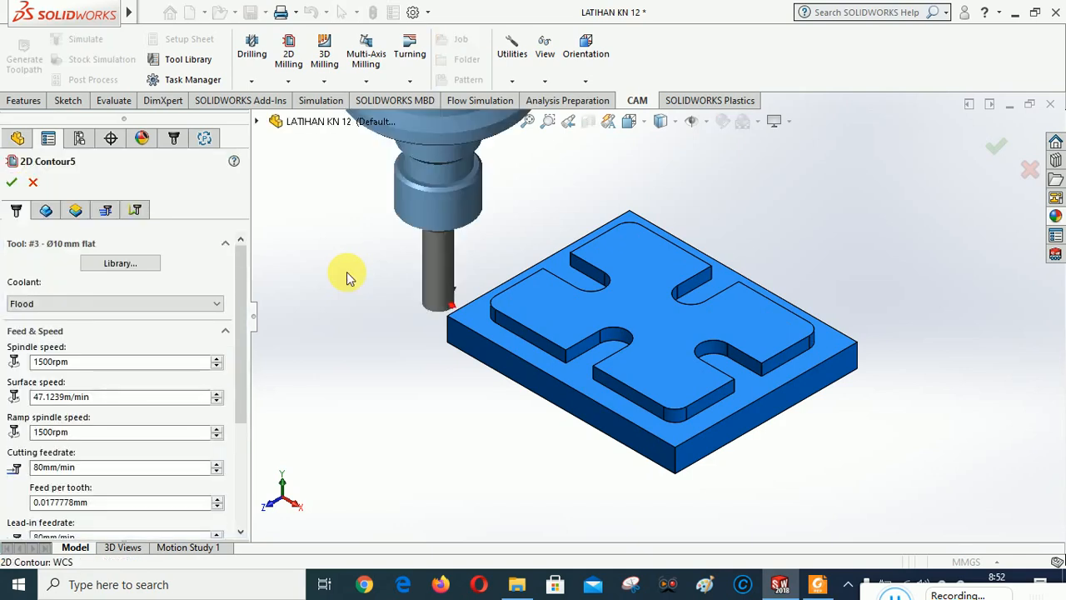
{"action": "left_click", "coordinate": [123, 264]}
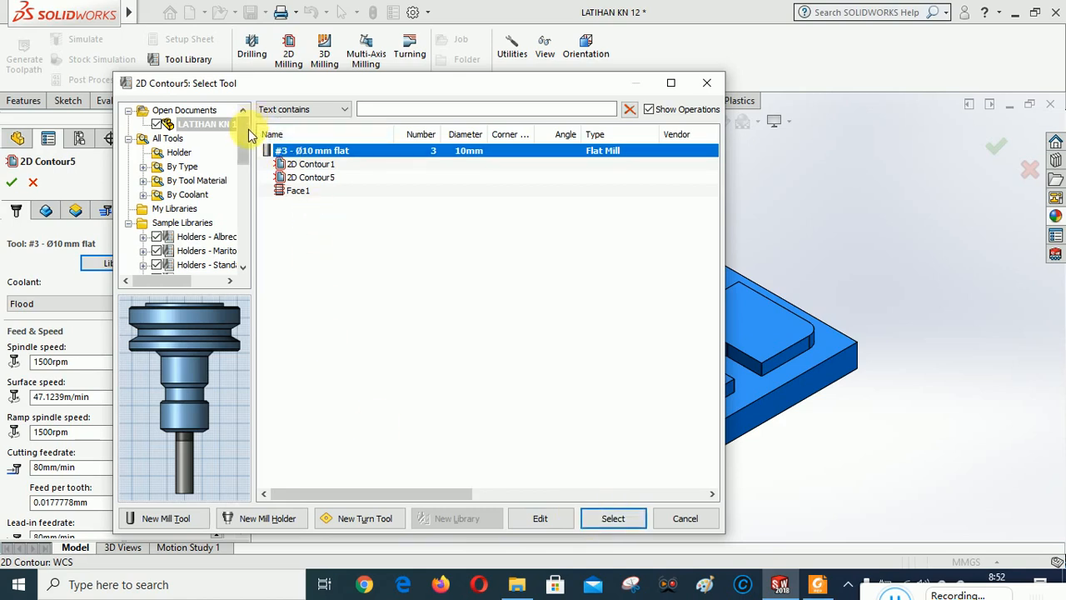
{"action": "left_click_drag", "start_coordinate": [241, 133], "coordinate": [241, 257]}
{"action": "left_click", "coordinate": [191, 263]}
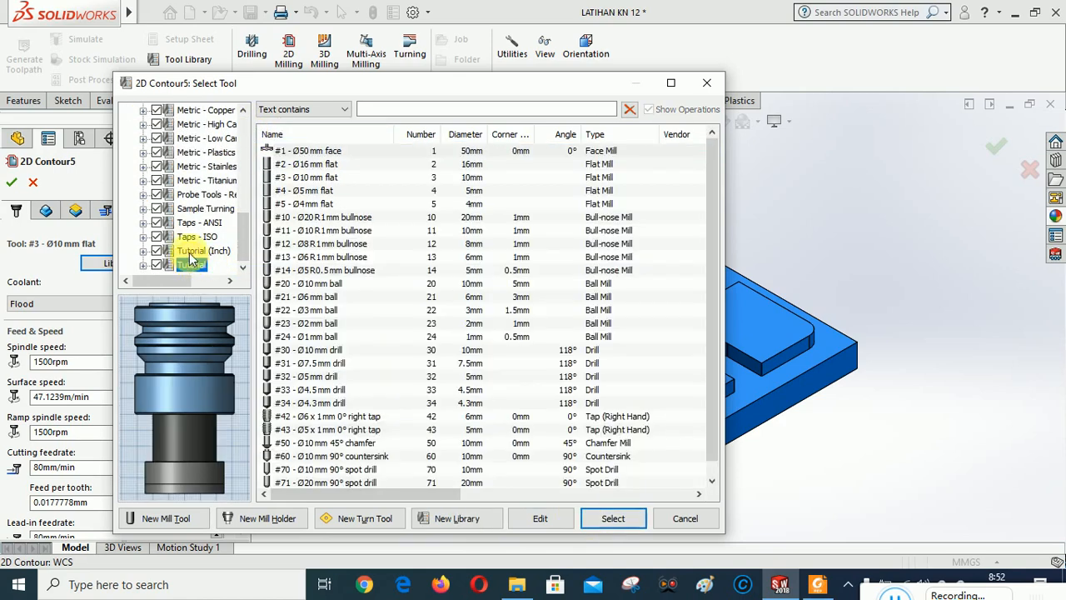
{"action": "left_click", "coordinate": [291, 165]}
{"action": "left_click", "coordinate": [613, 518]}
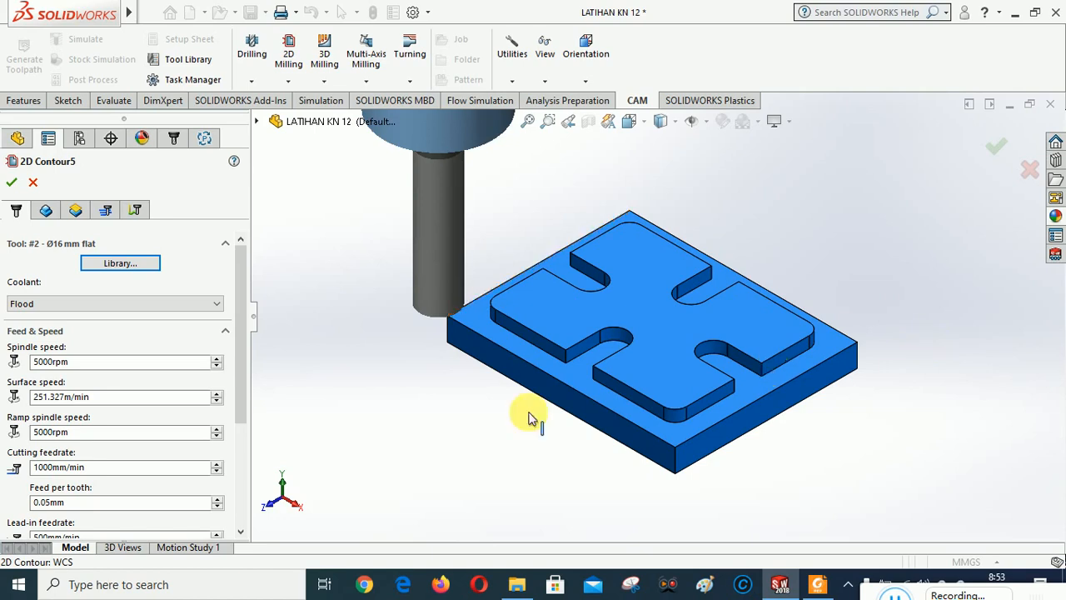
Step: Edit the 16 mm flat mill in the tool library and set its cutter diameter to 12 mm
{"action": "left_click", "coordinate": [116, 263]}
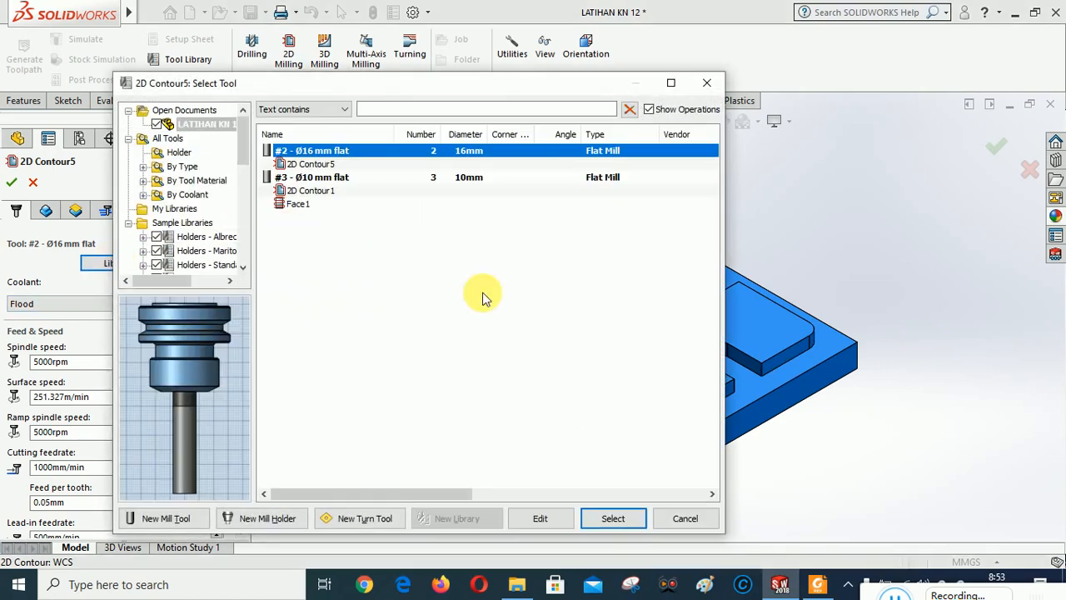
{"action": "left_click", "coordinate": [549, 517]}
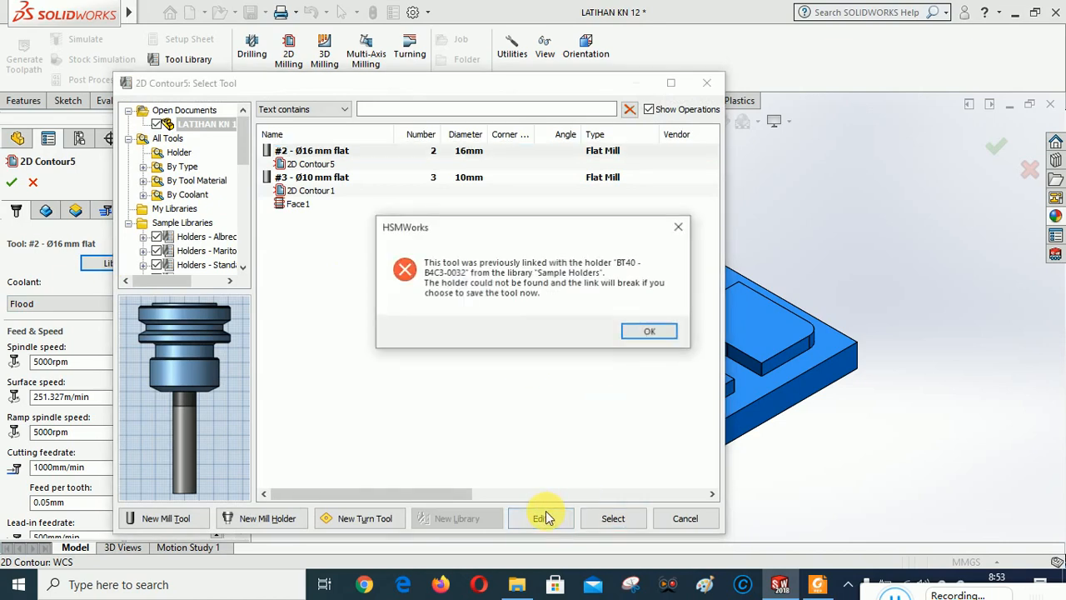
{"action": "left_click", "coordinate": [649, 333]}
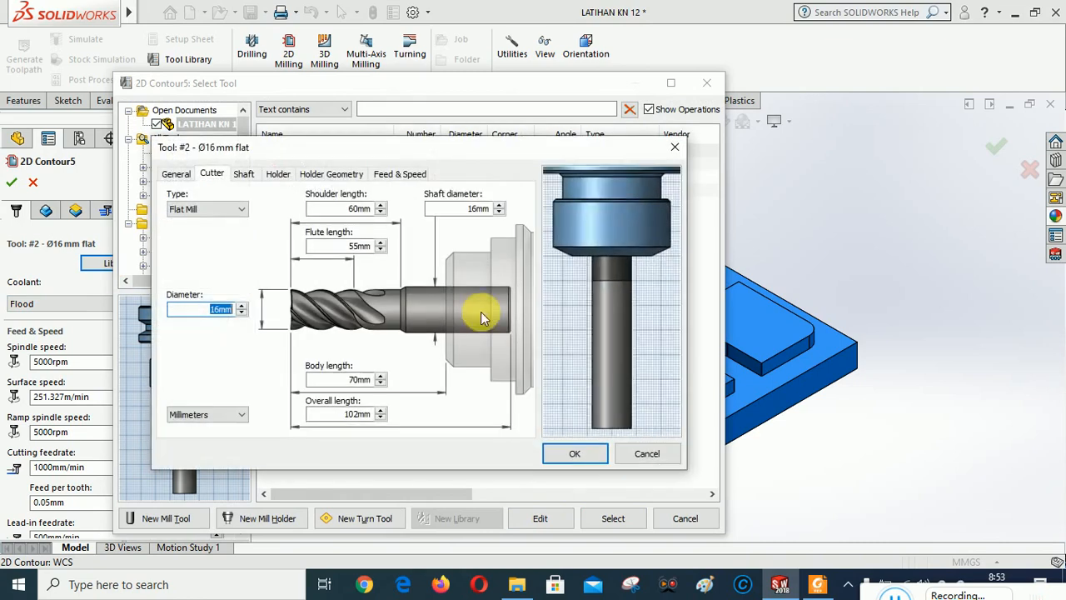
{"action": "left_click", "coordinate": [241, 313]}
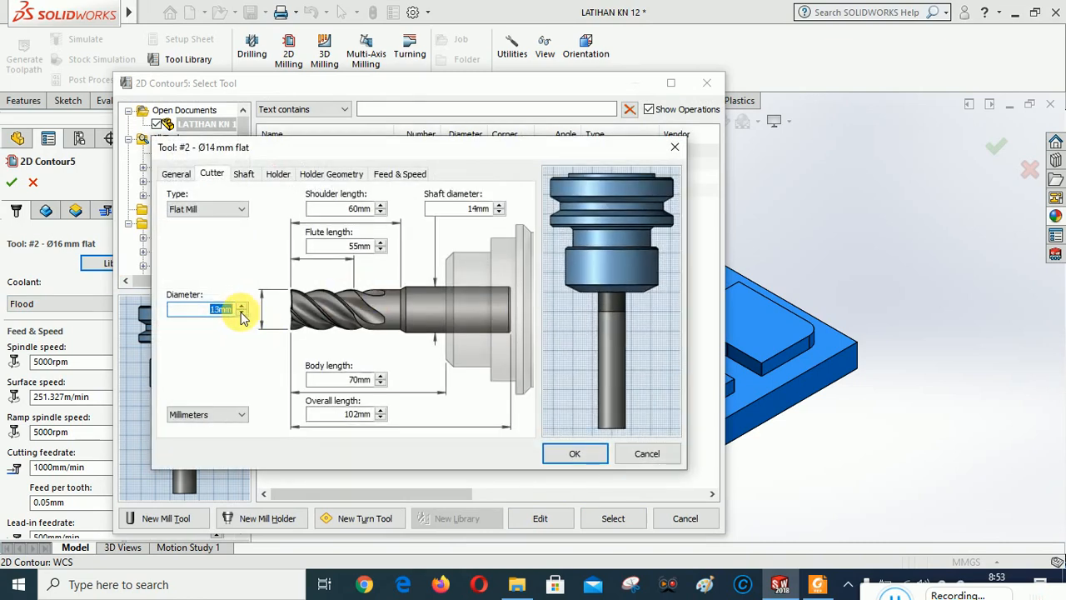
{"action": "left_click", "coordinate": [240, 314]}
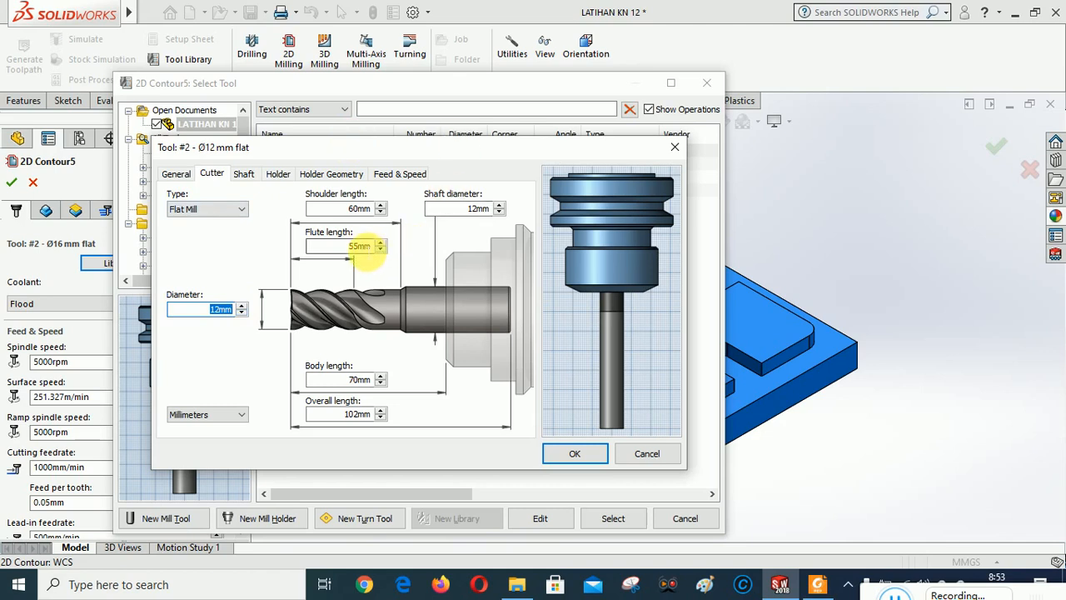
Step: Set the mill's flute length to 25 mm, shoulder length to 30 mm, body length to 35 mm and overall length to 55 mm
{"action": "left_click_drag", "start_coordinate": [364, 248], "coordinate": [333, 256]}
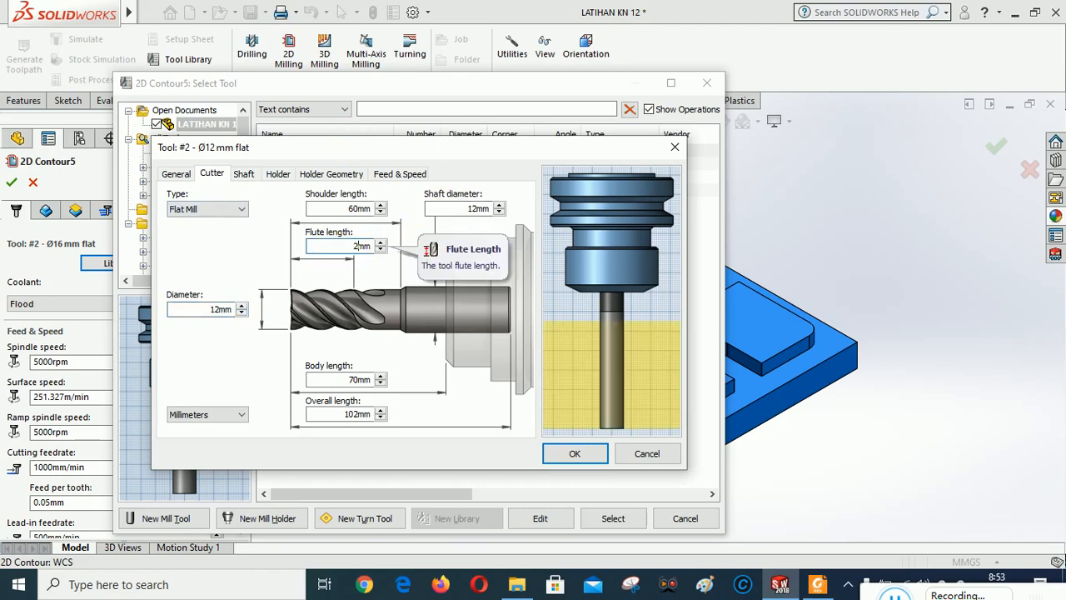
{"action": "type", "text": "25"}
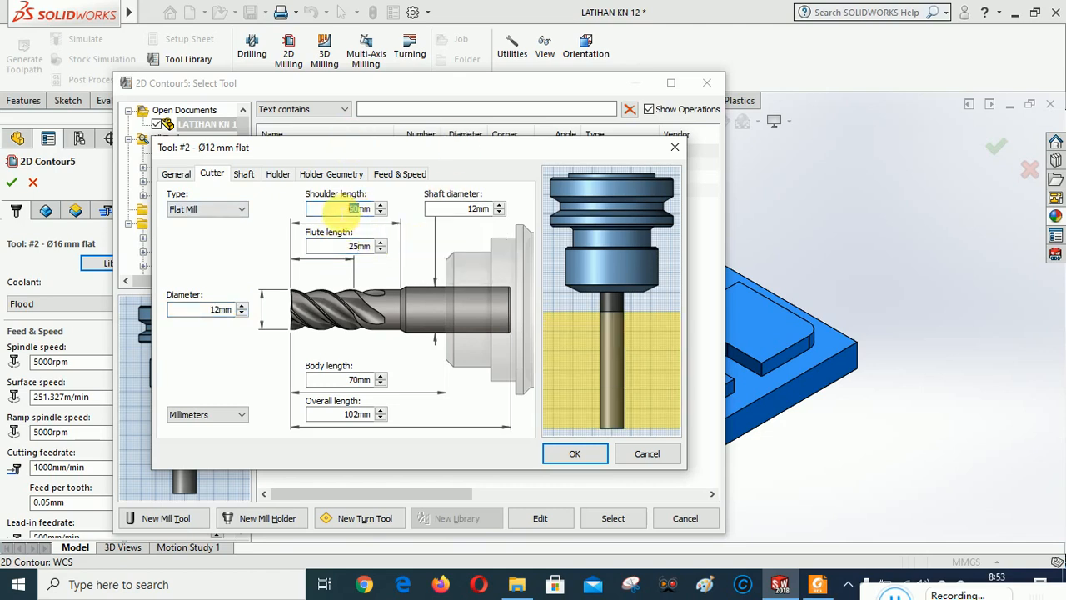
{"action": "left_click_drag", "start_coordinate": [366, 208], "coordinate": [337, 210]}
{"action": "type", "text": "30"}
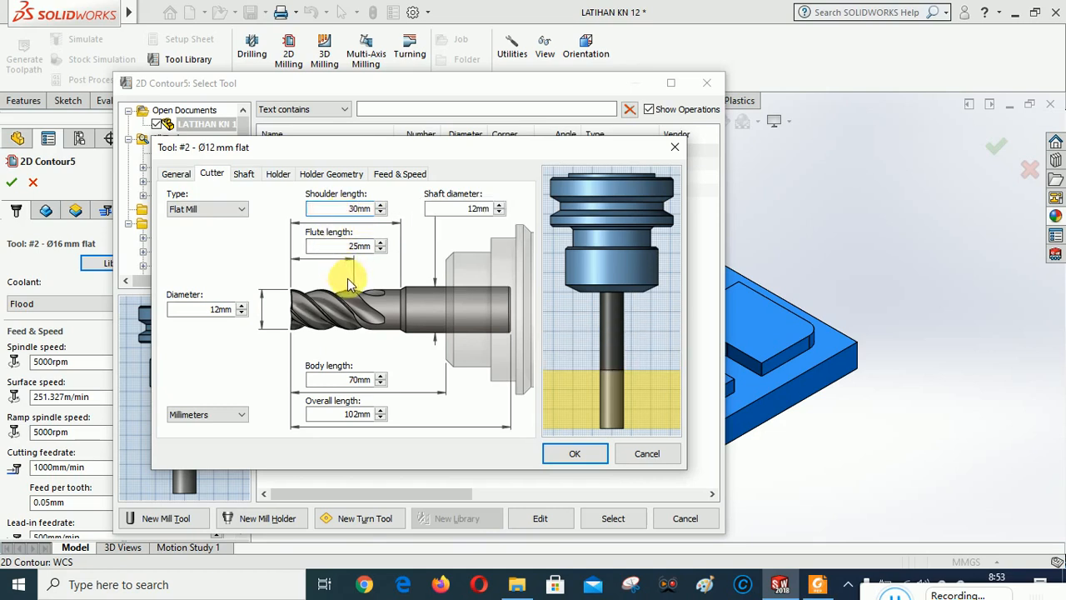
{"action": "left_click_drag", "start_coordinate": [367, 385], "coordinate": [302, 410]}
{"action": "type", "text": "35"}
{"action": "type", "text": "55"}
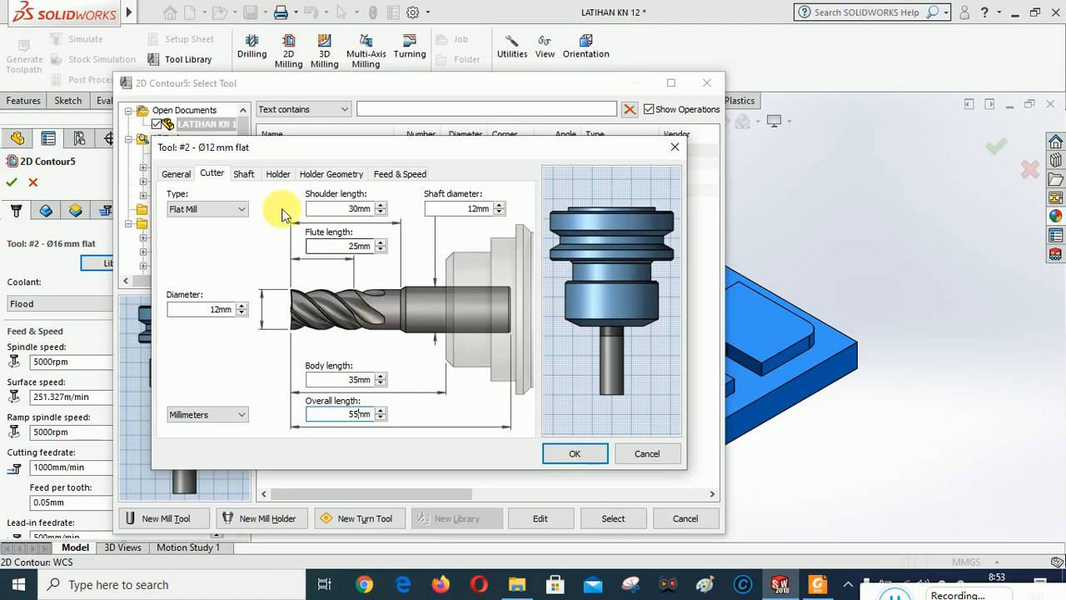
Step: Set the mill's spindle speed to 1500 rpm in its feed and speed settings
{"action": "left_click", "coordinate": [401, 175]}
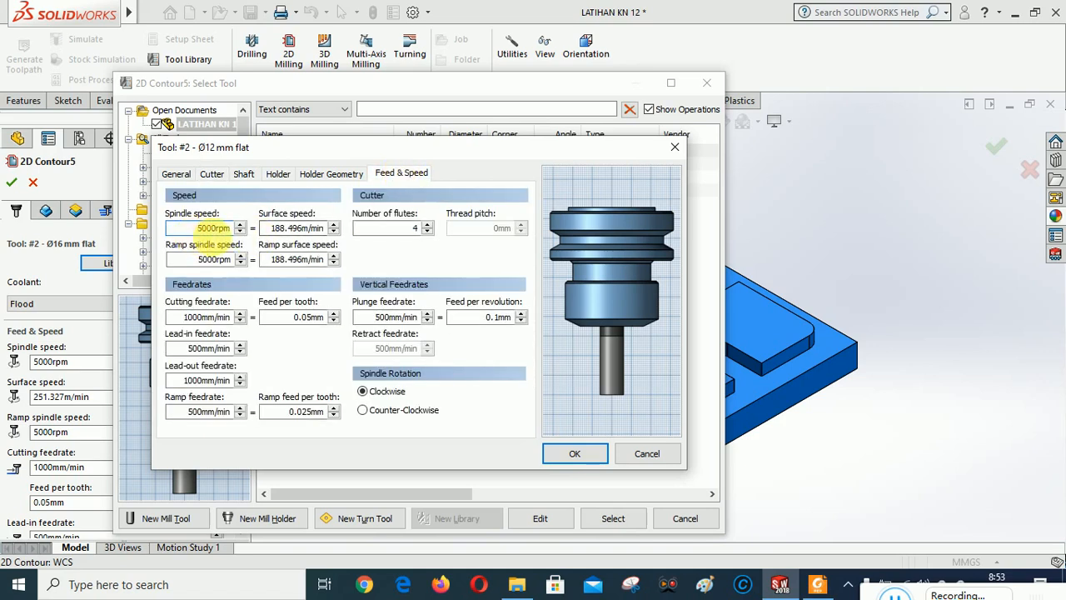
{"action": "left_click_drag", "start_coordinate": [208, 228], "coordinate": [154, 239]}
{"action": "type", "text": "15"}
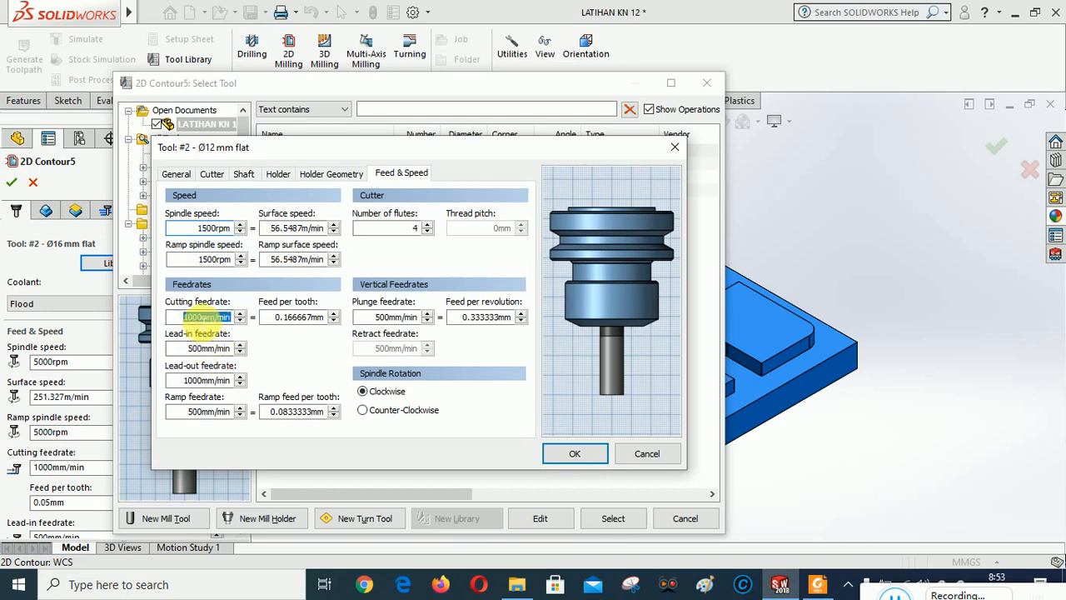
Step: Set the cutting, lead-in, lead-out, ramp and plunge feedrates to 80 mm/min and assign the edited mill to the contour operation
{"action": "left_click_drag", "start_coordinate": [200, 317], "coordinate": [141, 323]}
{"action": "type", "text": "8"}
{"action": "left_click_drag", "start_coordinate": [198, 348], "coordinate": [171, 380]}
{"action": "type", "text": "8"}
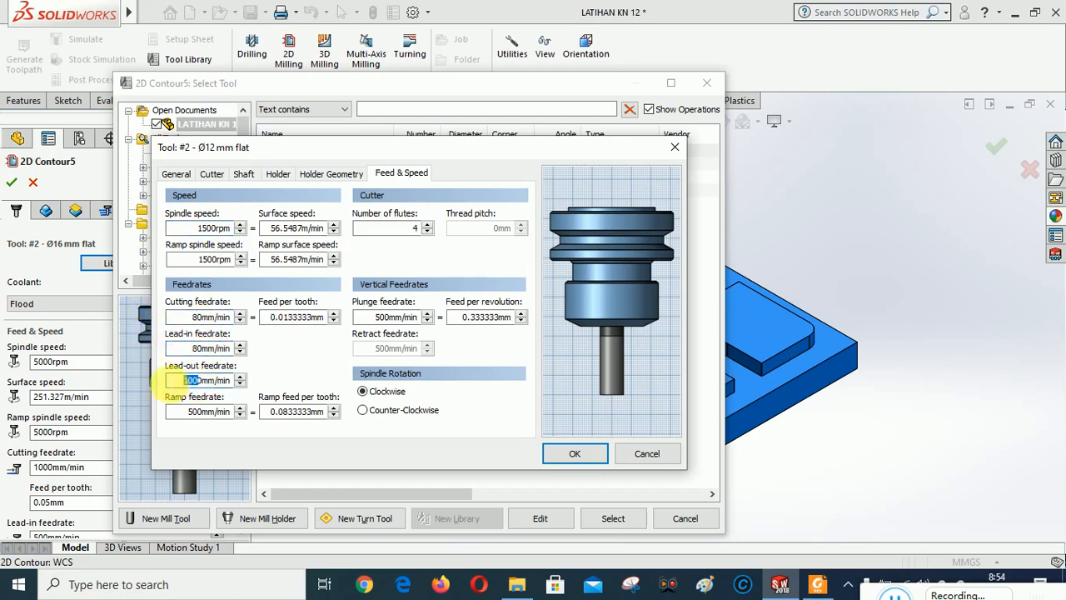
{"action": "type", "text": "8"}
{"action": "type", "text": "8"}
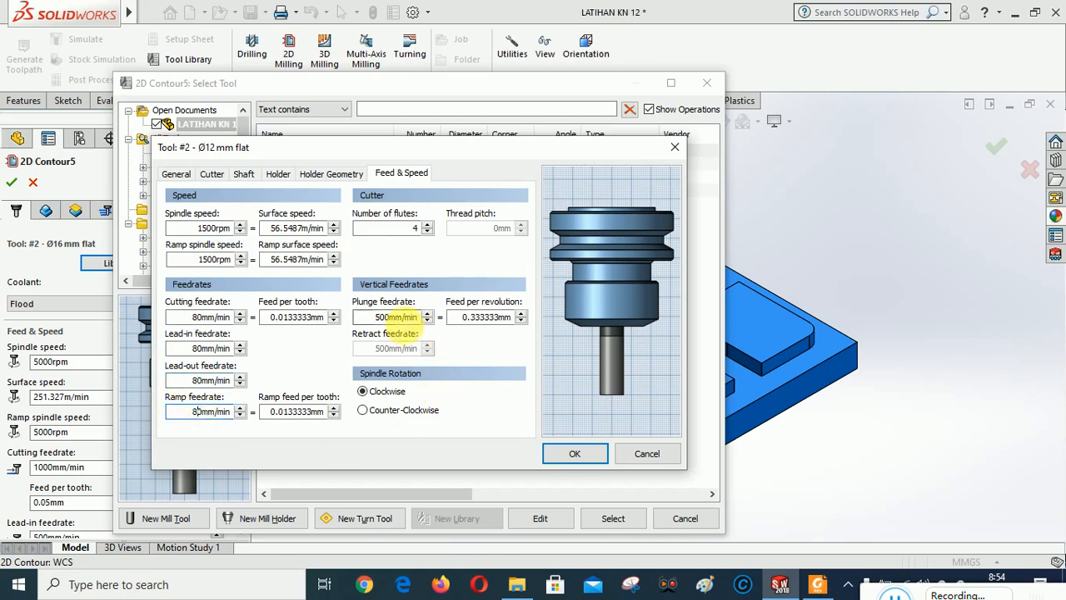
{"action": "left_click_drag", "start_coordinate": [409, 318], "coordinate": [346, 331]}
{"action": "type", "text": "8"}
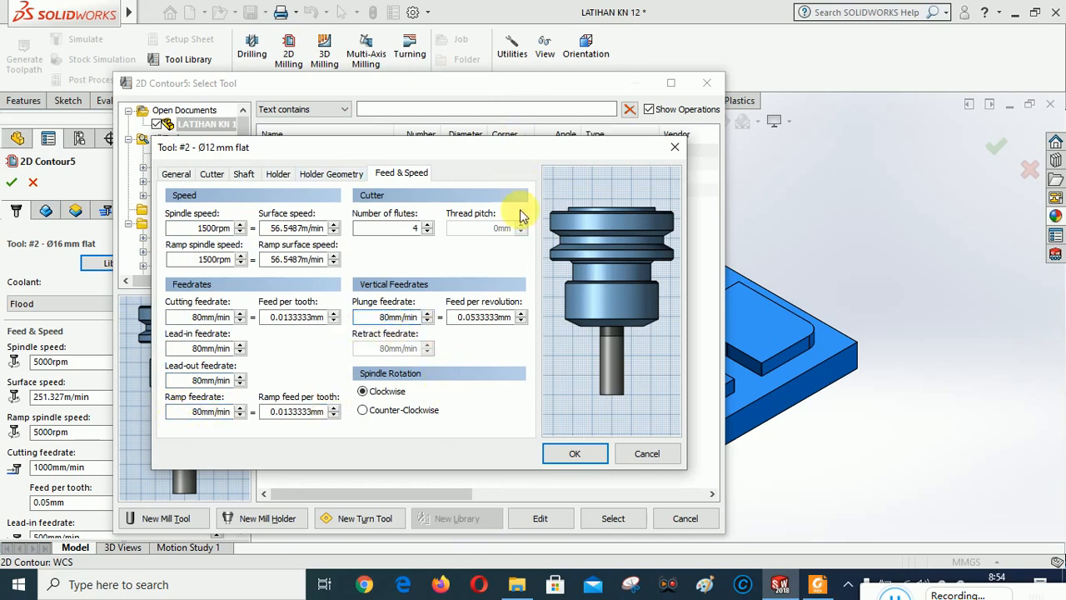
{"action": "left_click", "coordinate": [214, 174]}
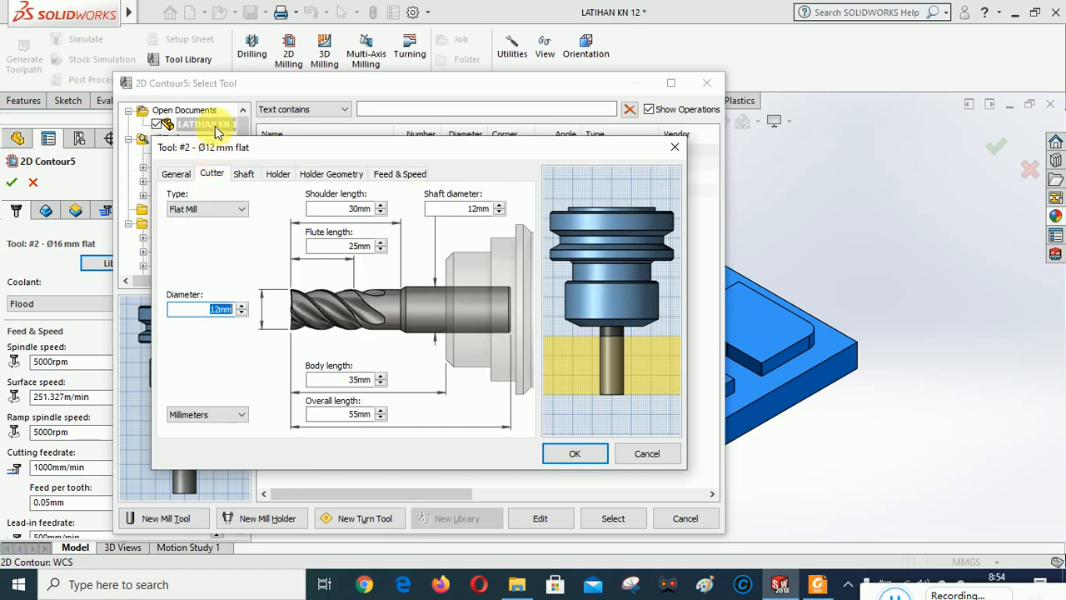
{"action": "left_click", "coordinate": [588, 462]}
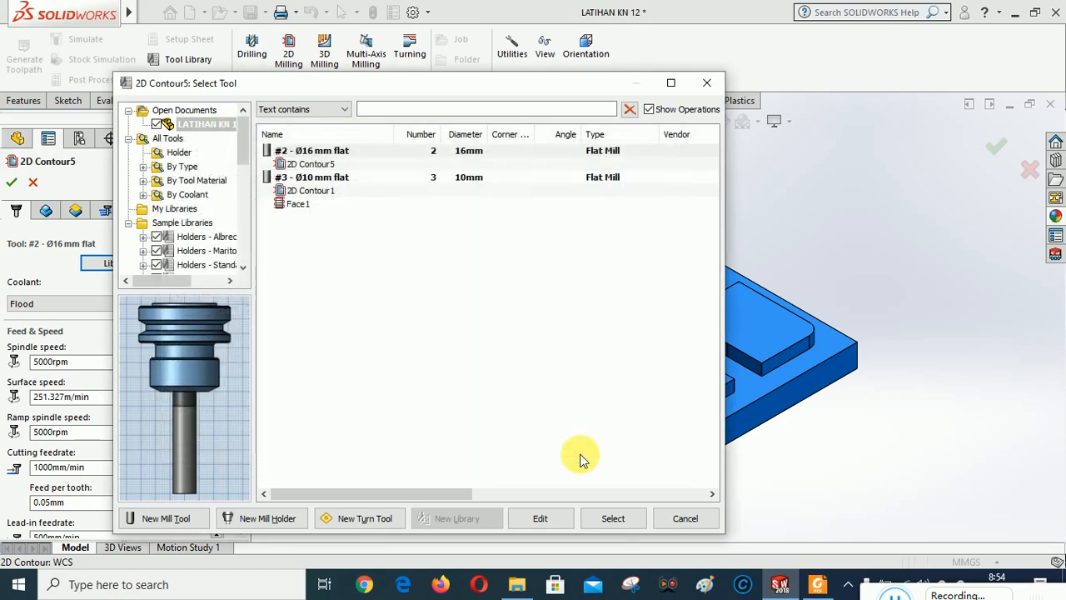
{"action": "left_click", "coordinate": [613, 520]}
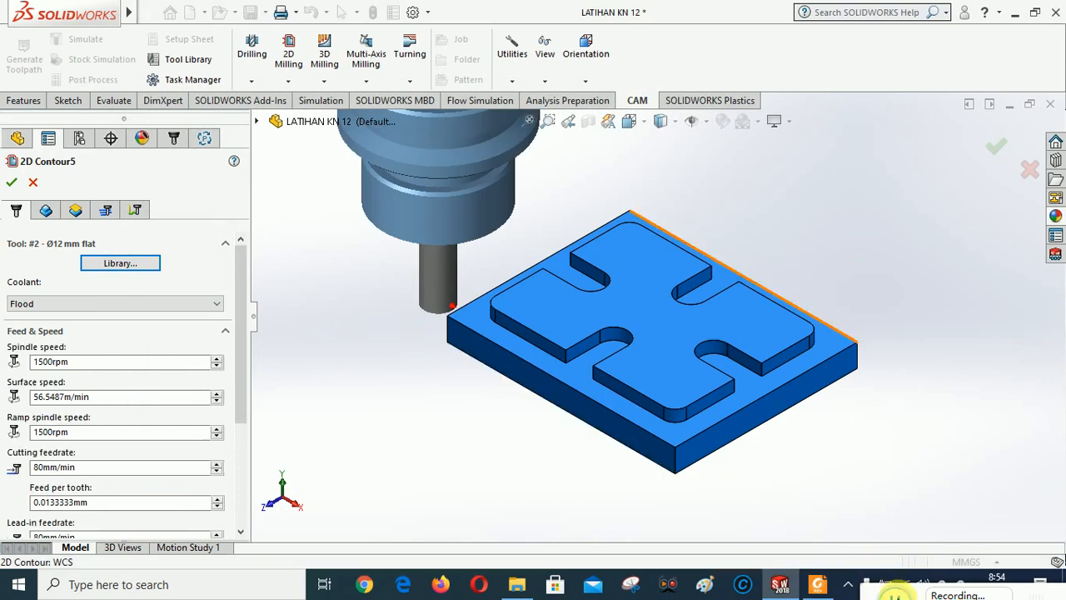
{"action": "left_click", "coordinate": [897, 594]}
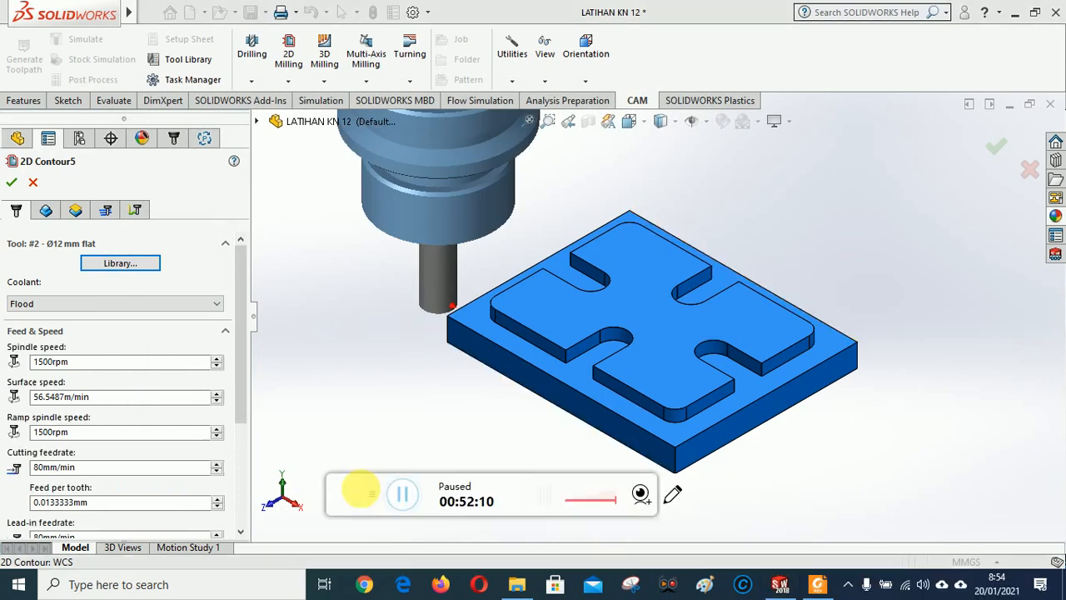
{"action": "left_click", "coordinate": [361, 491]}
{"action": "left_click_drag", "start_coordinate": [381, 489], "coordinate": [854, 593]}
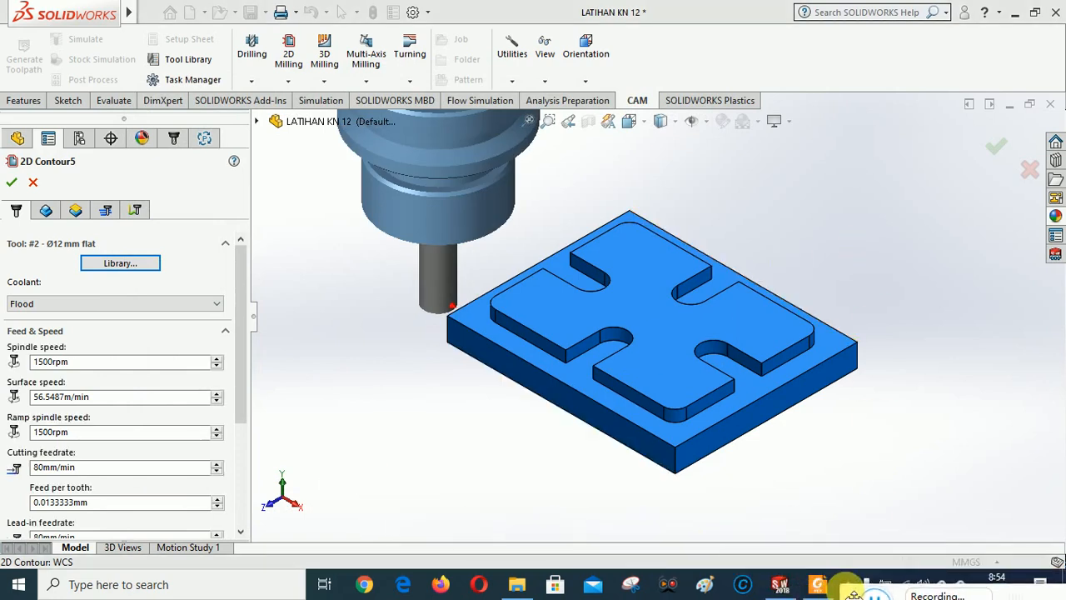
Step: Select the bottom edge loop of the raised cross-slotted profile as contour geometry and set the top height to From Model Top
{"action": "left_click", "coordinate": [46, 209]}
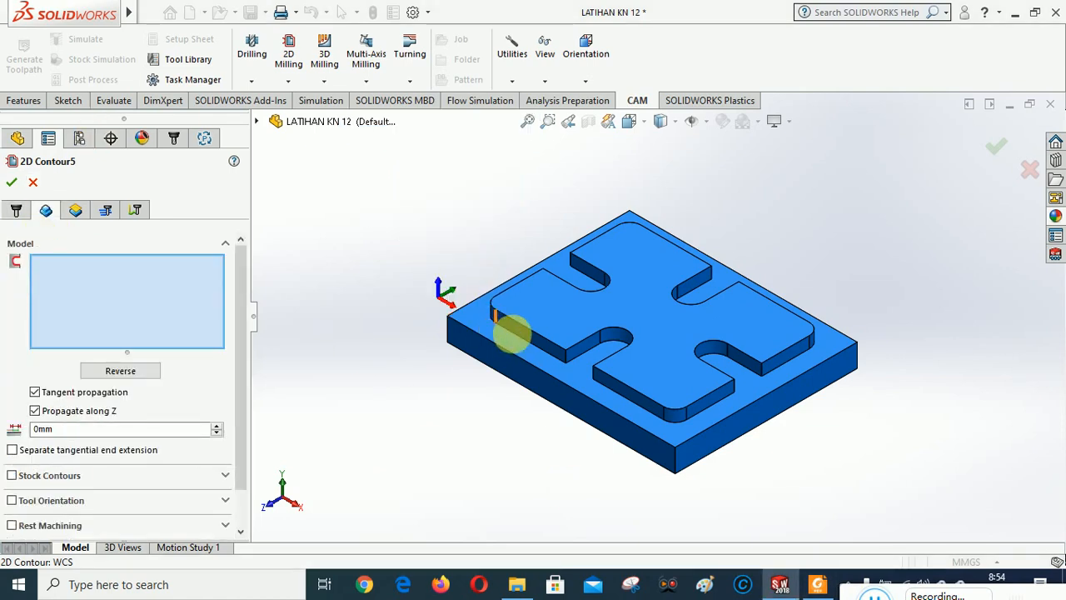
{"action": "left_click", "coordinate": [507, 341]}
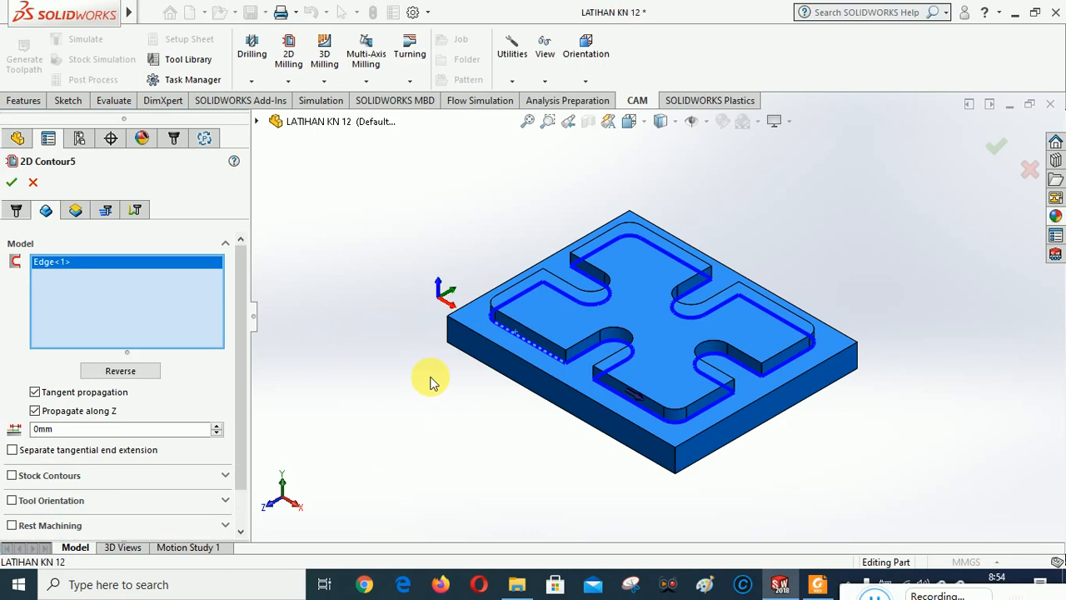
{"action": "left_click", "coordinate": [76, 212]}
{"action": "left_click_drag", "start_coordinate": [245, 285], "coordinate": [240, 377]}
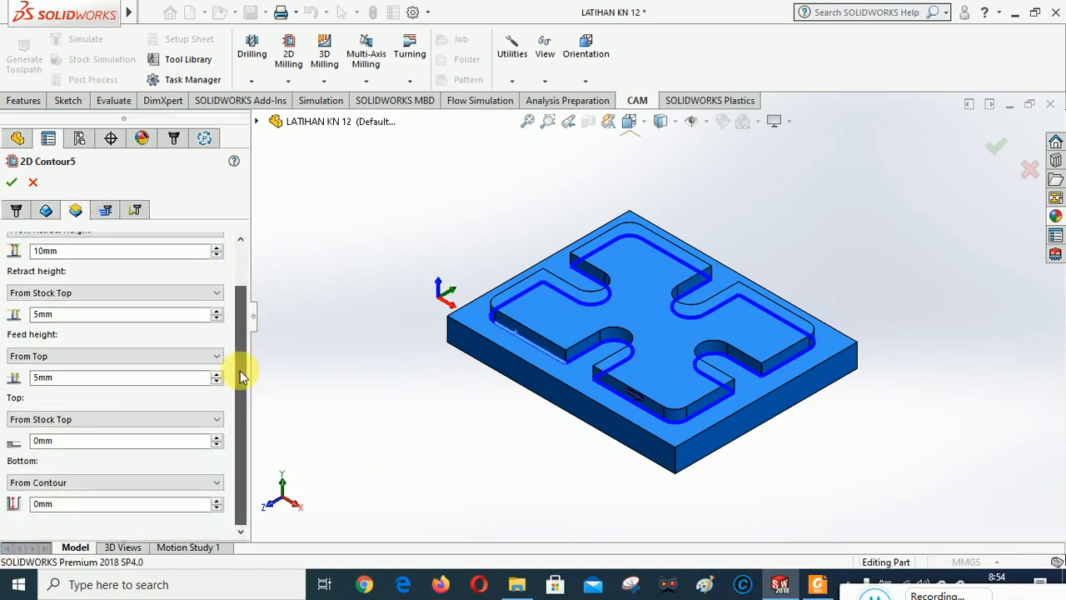
{"action": "left_click", "coordinate": [70, 423]}
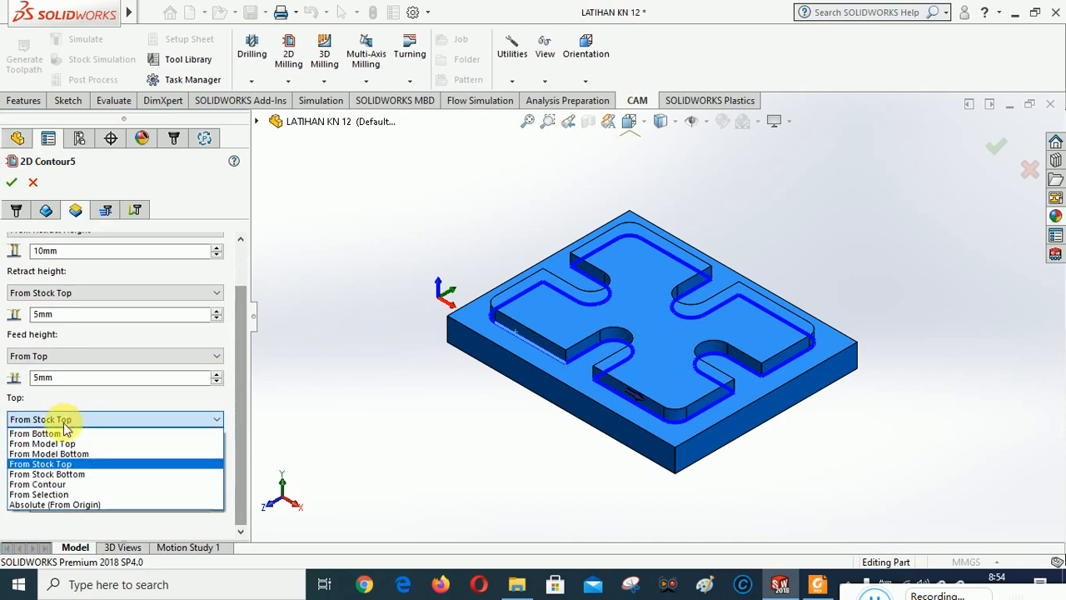
{"action": "left_click", "coordinate": [50, 443]}
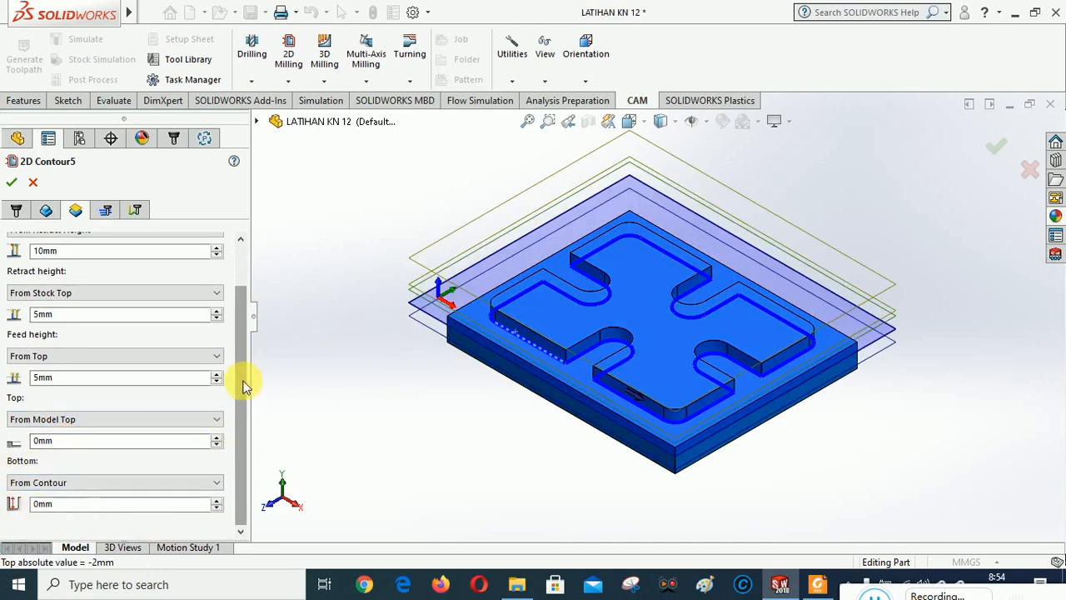
{"action": "scroll", "coordinate": [243, 385], "scroll_direction": "up", "scroll_amount": 3}
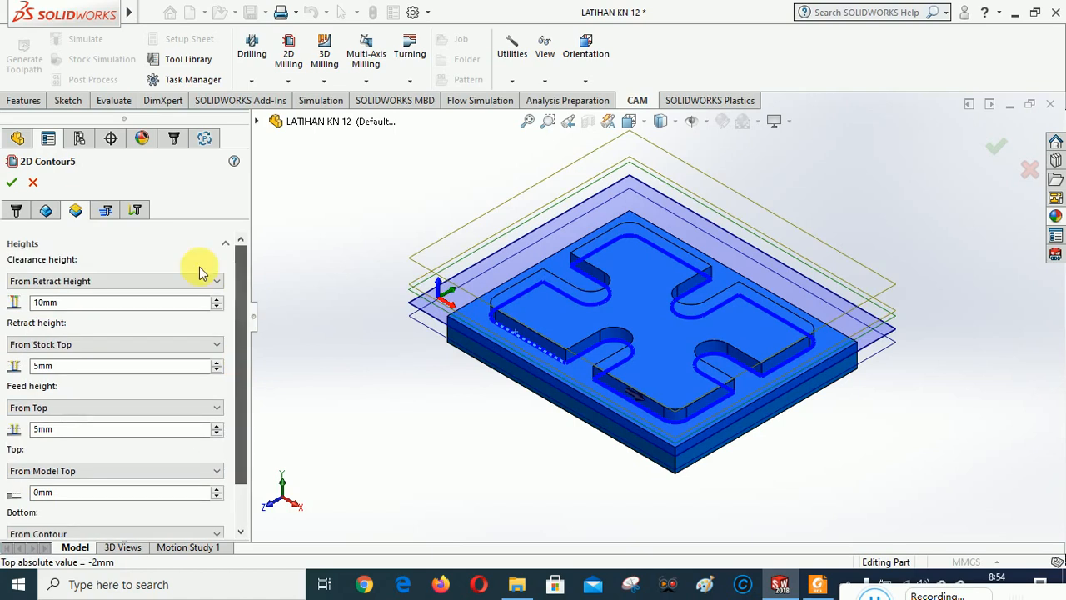
Step: Enable Multiple depths for the contour with a 3 mm roughing stepdown and 1 finishing stepdown
{"action": "left_click", "coordinate": [43, 213]}
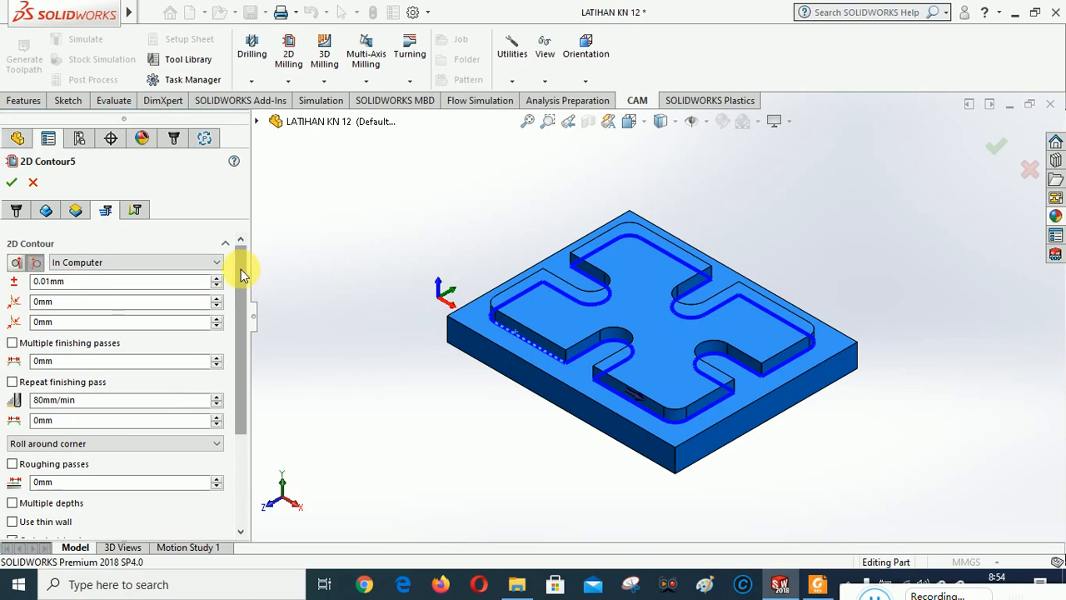
{"action": "scroll", "coordinate": [241, 269], "scroll_direction": "down", "scroll_amount": 5}
{"action": "left_click", "coordinate": [83, 356]}
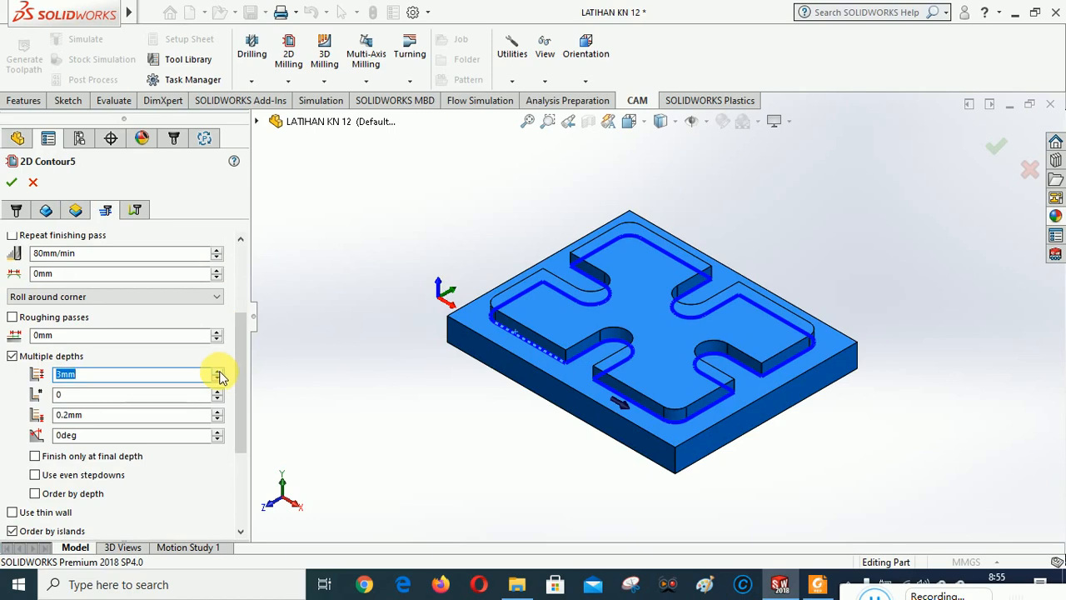
{"action": "left_click", "coordinate": [197, 394]}
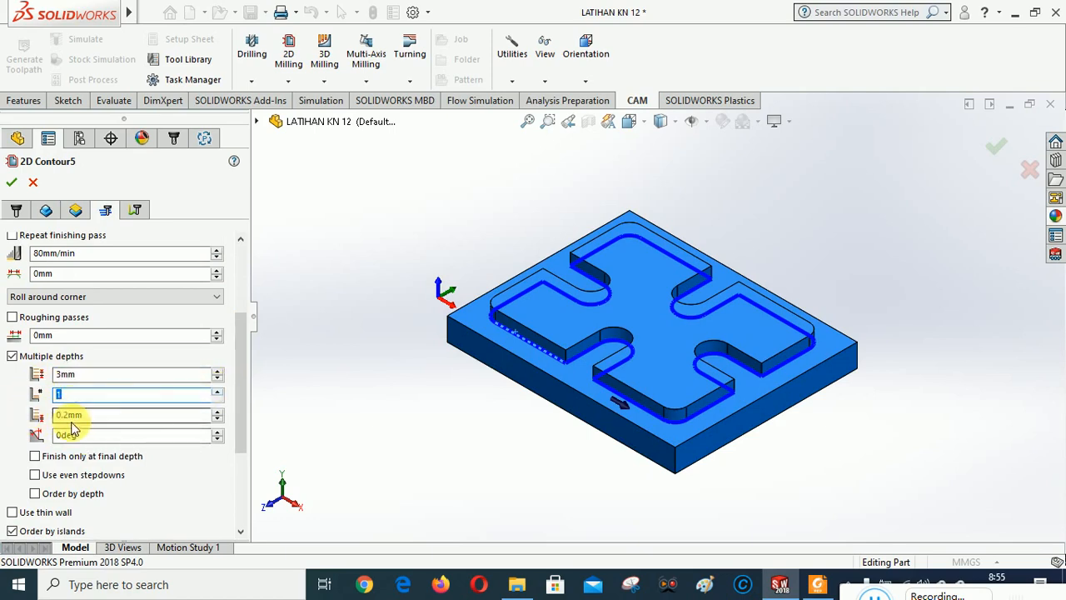
{"action": "left_click_drag", "start_coordinate": [238, 374], "coordinate": [257, 278]}
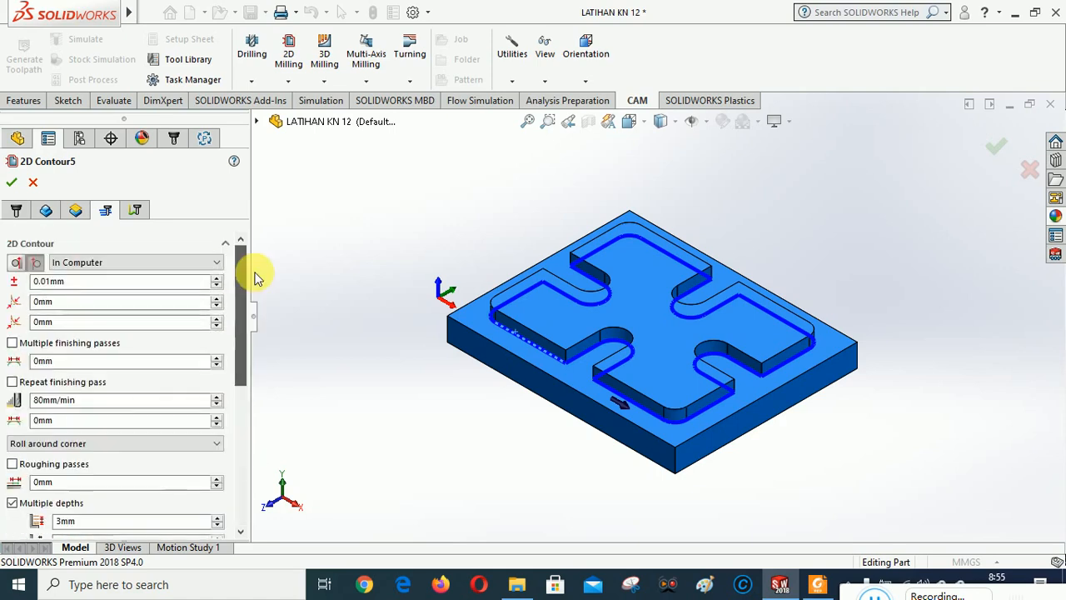
Step: Set the safe distance to 4 mm in the 2D Contour's linking settings
{"action": "left_click", "coordinate": [137, 210]}
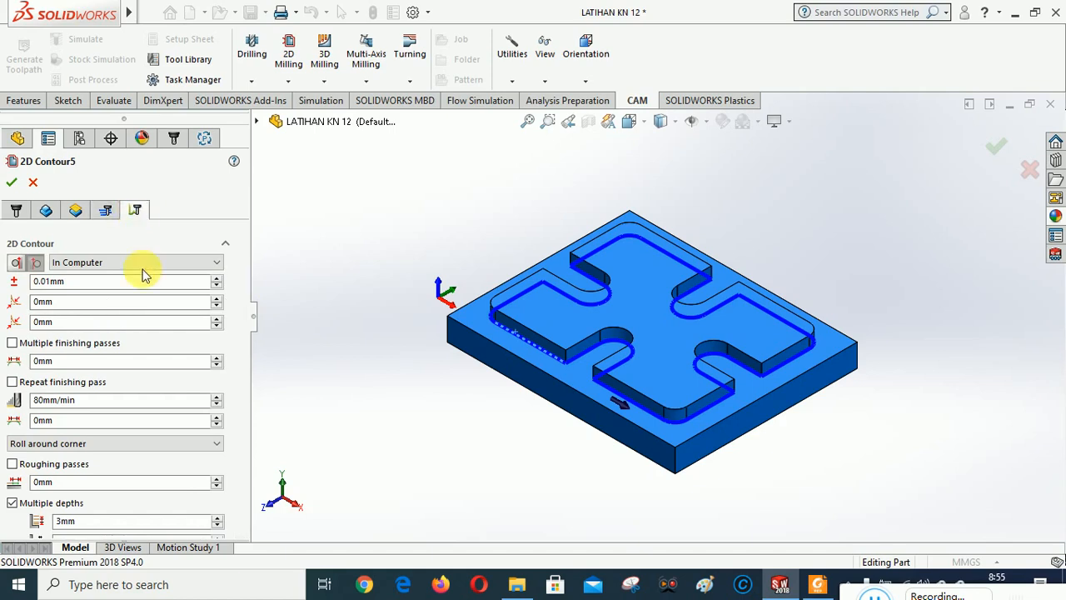
{"action": "left_click", "coordinate": [217, 297]}
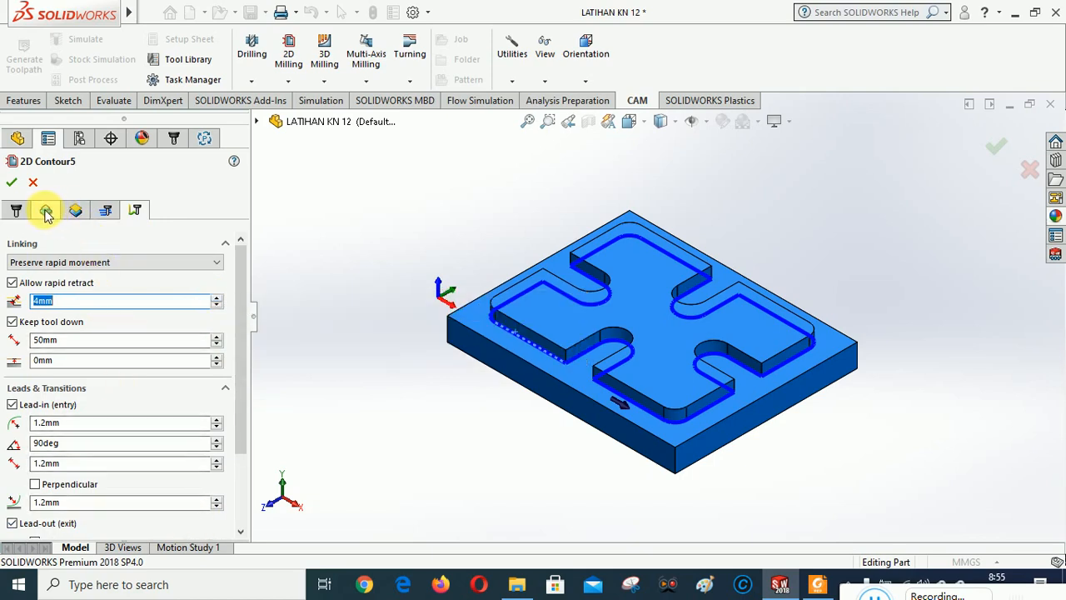
Step: Try reversing the contour direction in the tool's top view, restore it, and accept the 2D Contour operation
{"action": "left_click", "coordinate": [586, 86]}
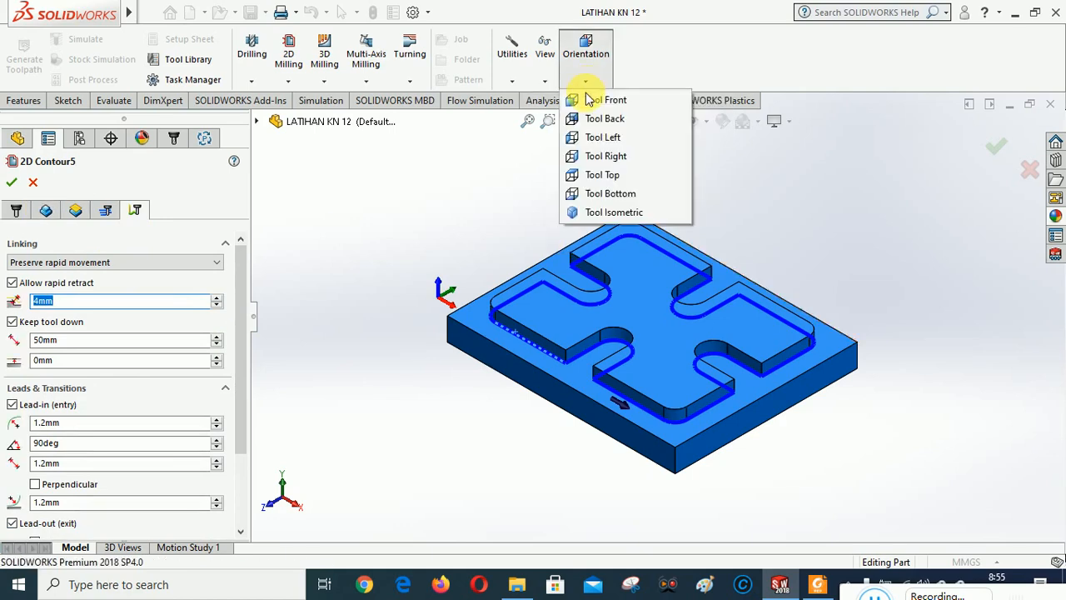
{"action": "left_click", "coordinate": [597, 174]}
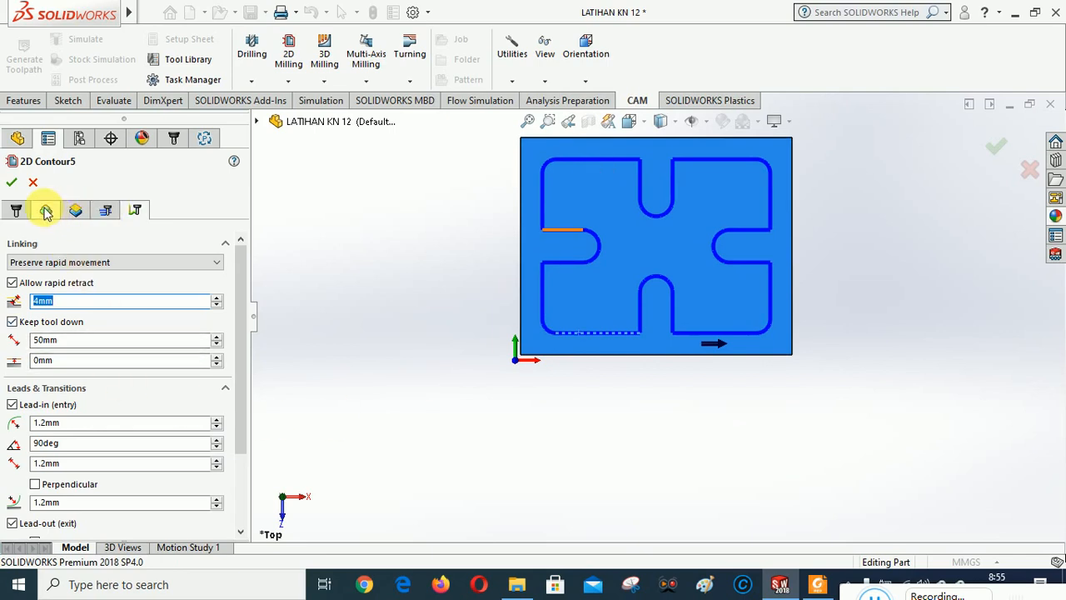
{"action": "left_click", "coordinate": [105, 211]}
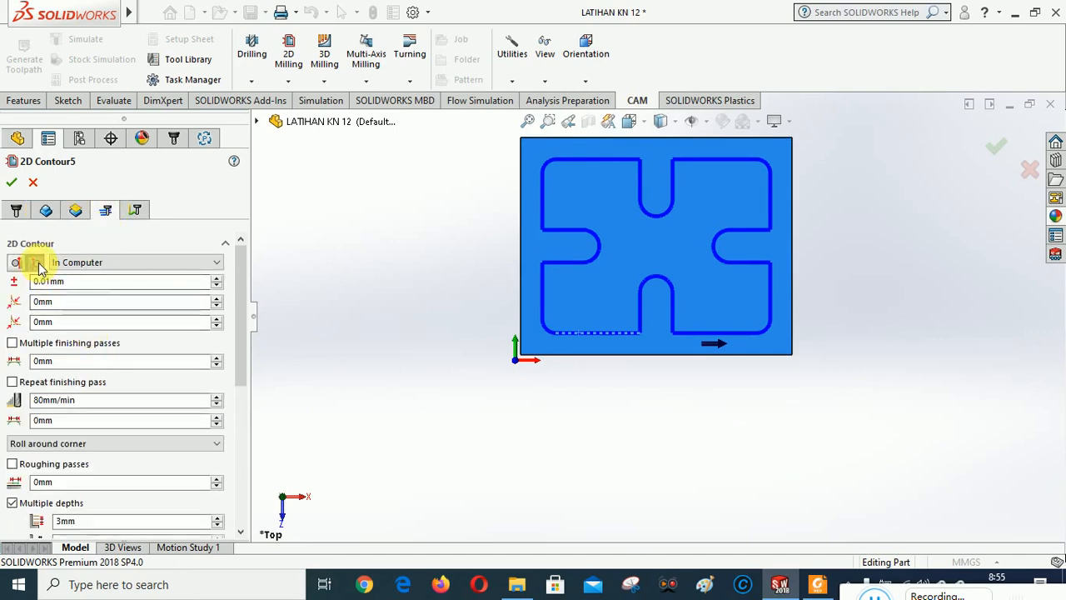
{"action": "left_click", "coordinate": [45, 210]}
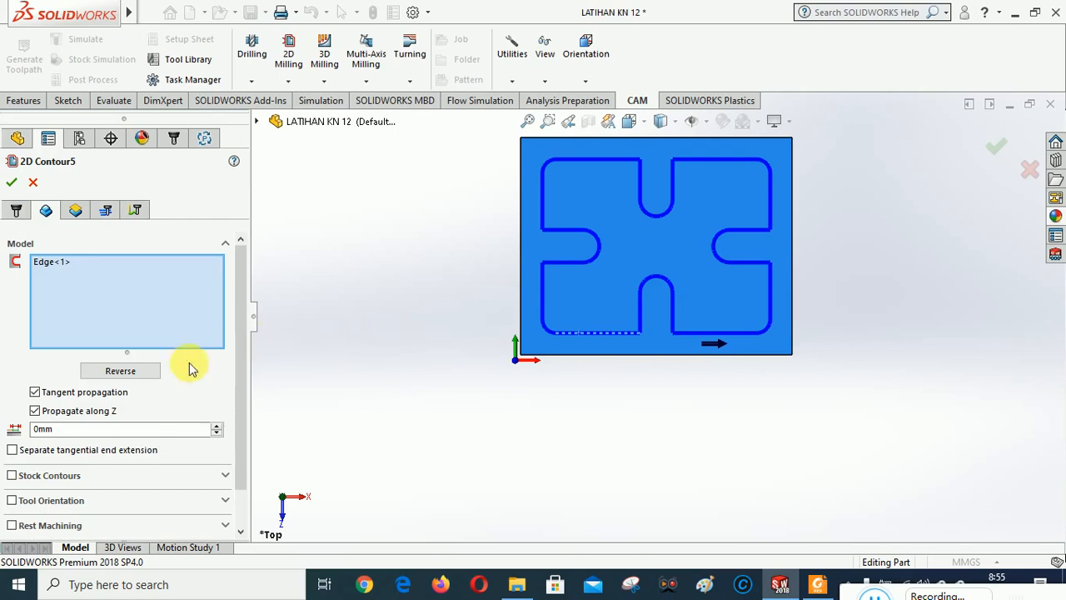
{"action": "left_click", "coordinate": [120, 371]}
{"action": "left_click", "coordinate": [120, 371]}
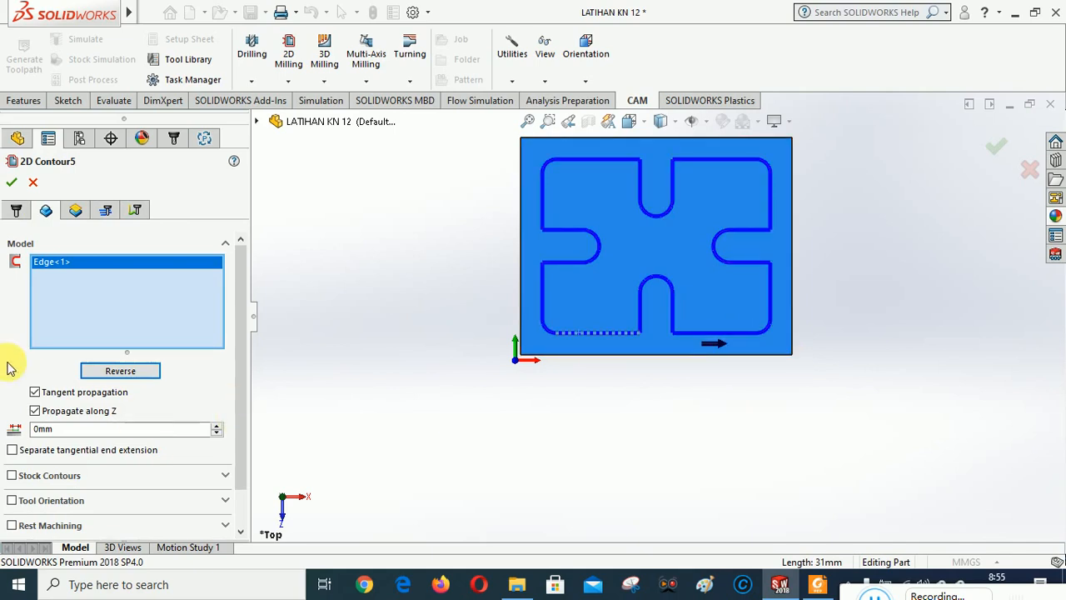
{"action": "left_click", "coordinate": [11, 181]}
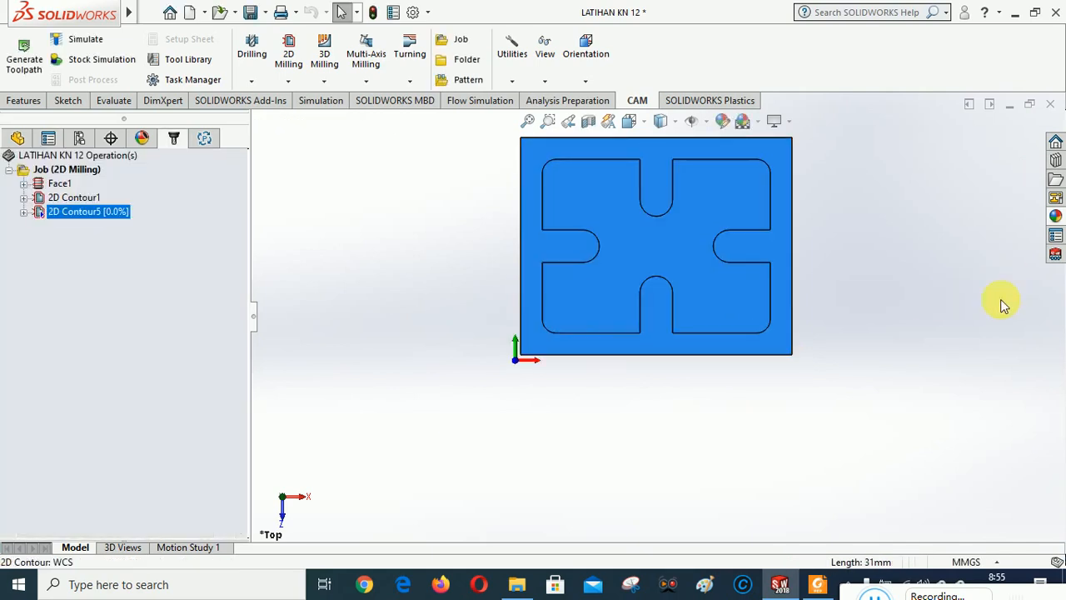
Step: Examine the new contour toolpath around the cross-slotted profile in isometric view, along with the operation's tool and toolpath entries
{"action": "left_click", "coordinate": [629, 121]}
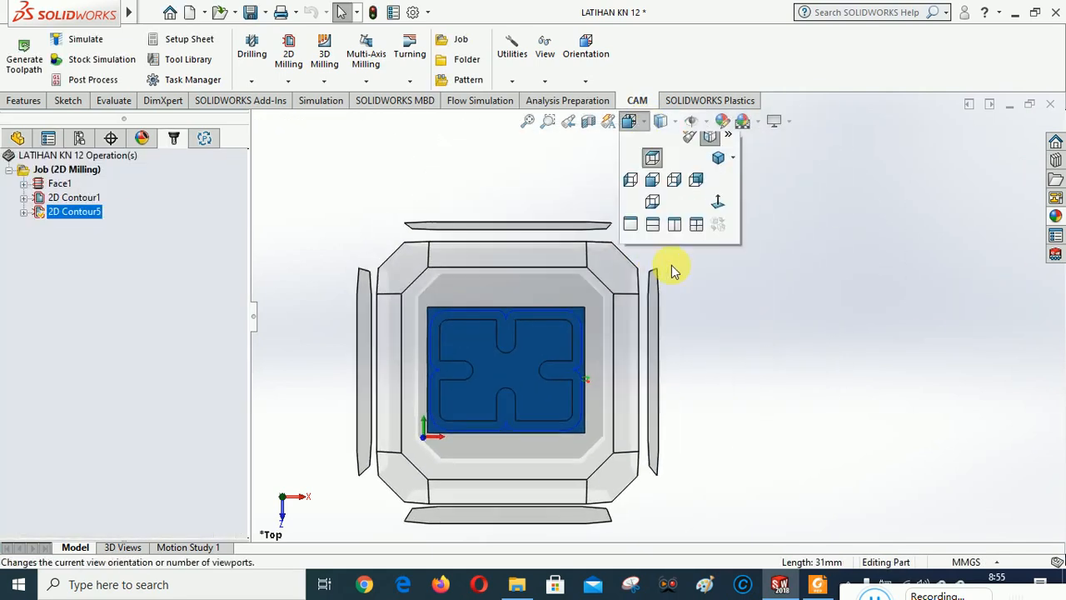
{"action": "left_click", "coordinate": [720, 166]}
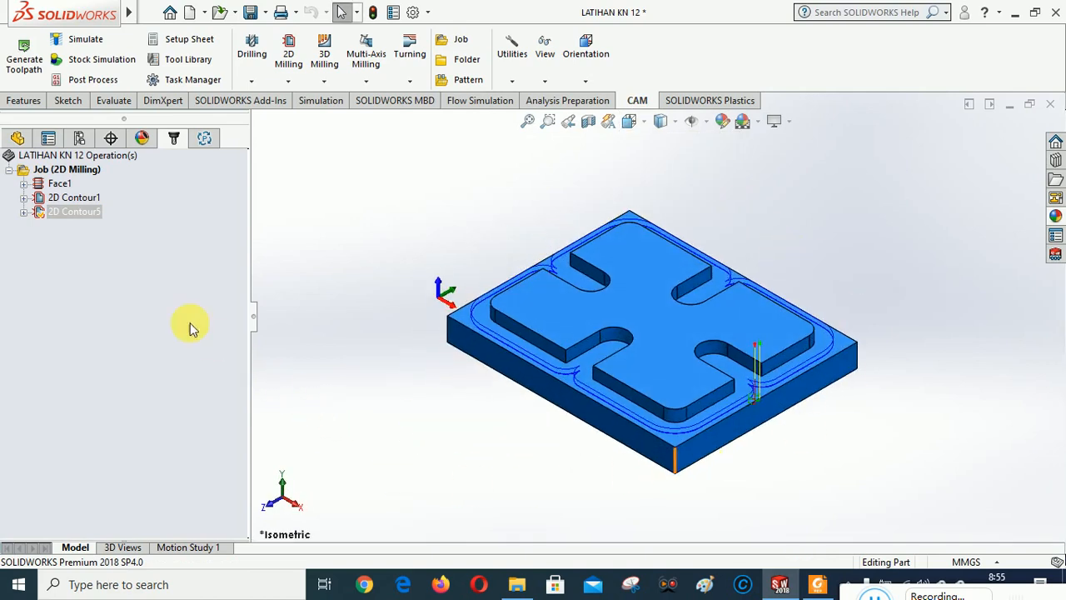
{"action": "left_click", "coordinate": [26, 213]}
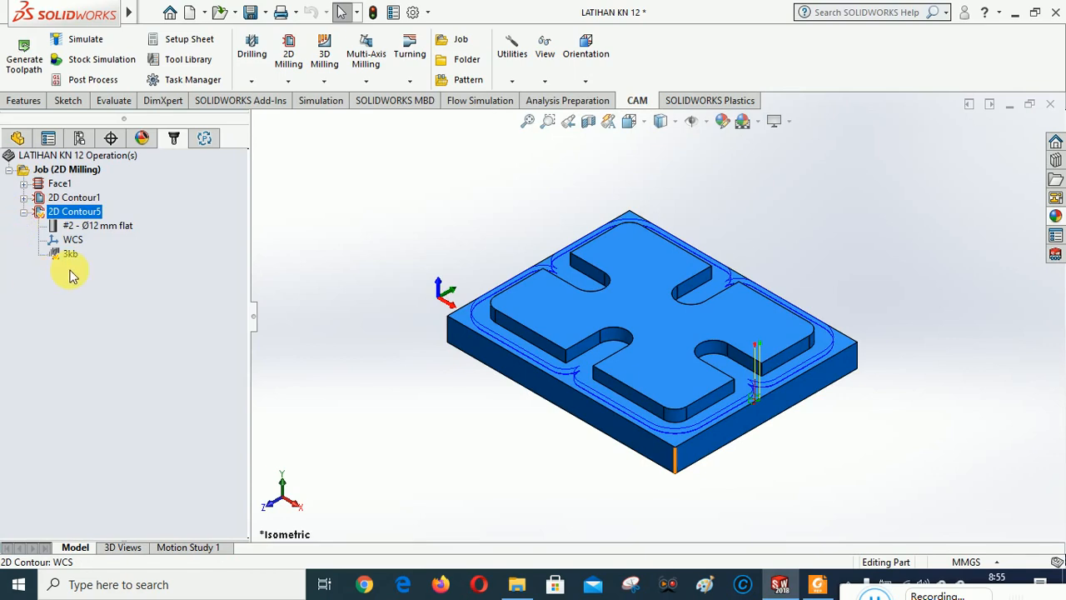
{"action": "left_click", "coordinate": [145, 333]}
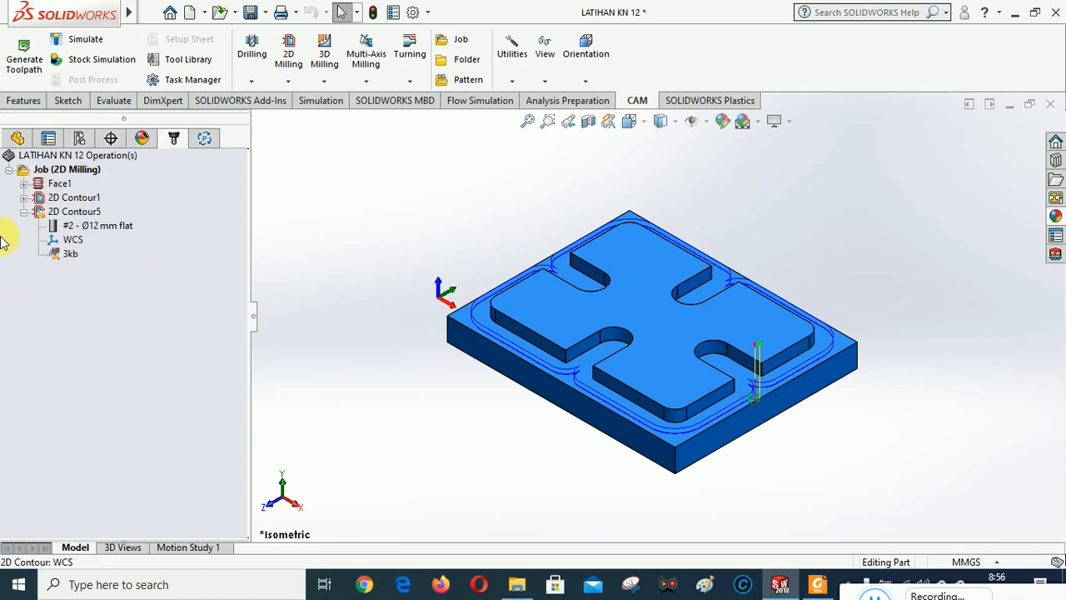
{"action": "left_click", "coordinate": [123, 266]}
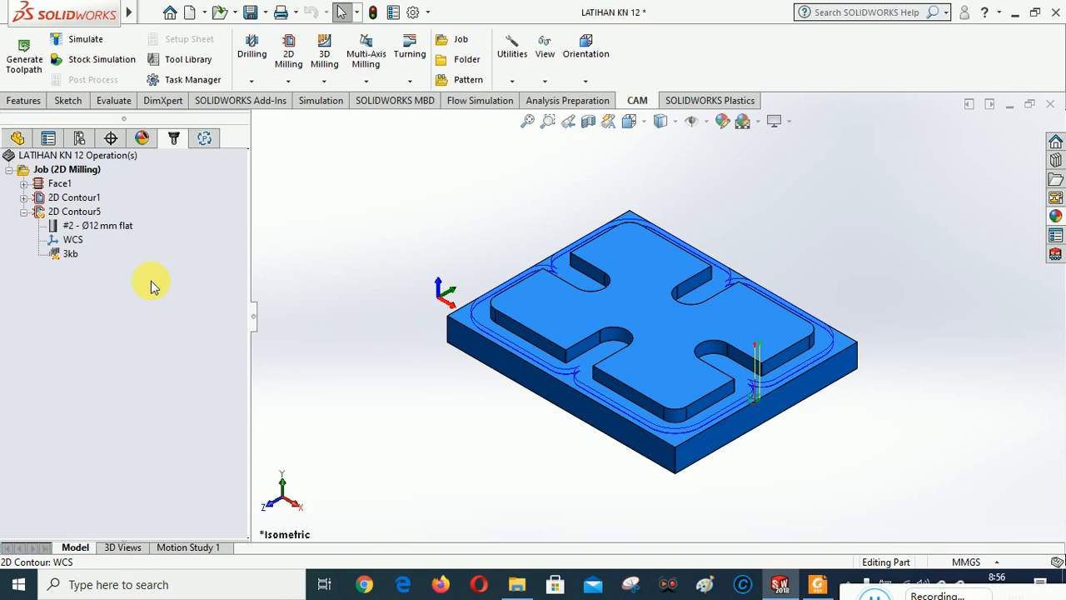
Step: Delete the Face1, 2D Contour1 and 2D Contour5 operations from the milling job
{"action": "left_click", "coordinate": [56, 185]}
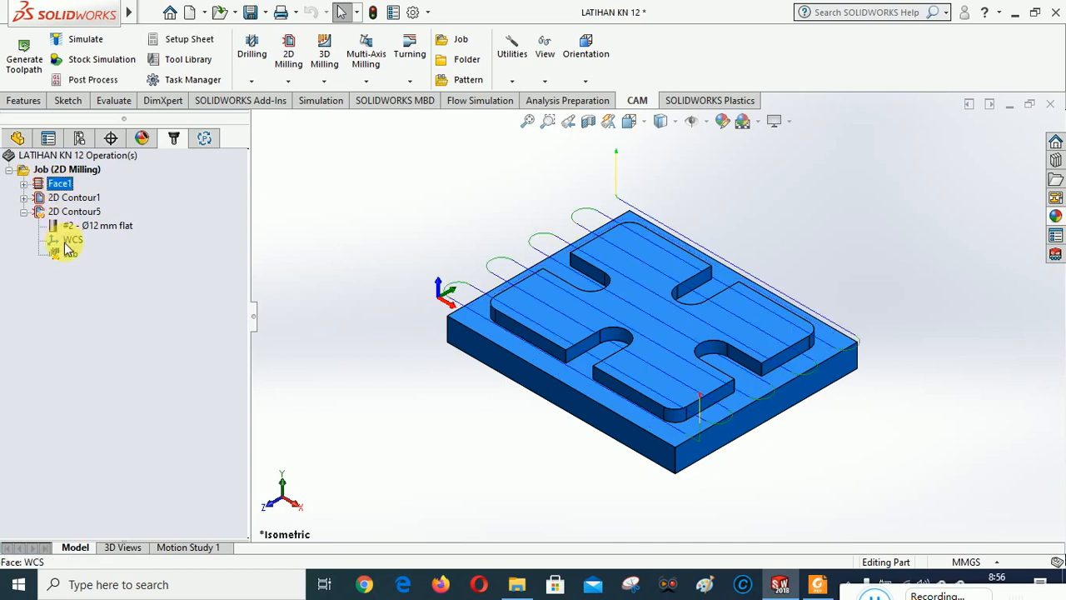
{"action": "left_click", "coordinate": [67, 213], "text": "shift"}
{"action": "right_click", "coordinate": [66, 213]}
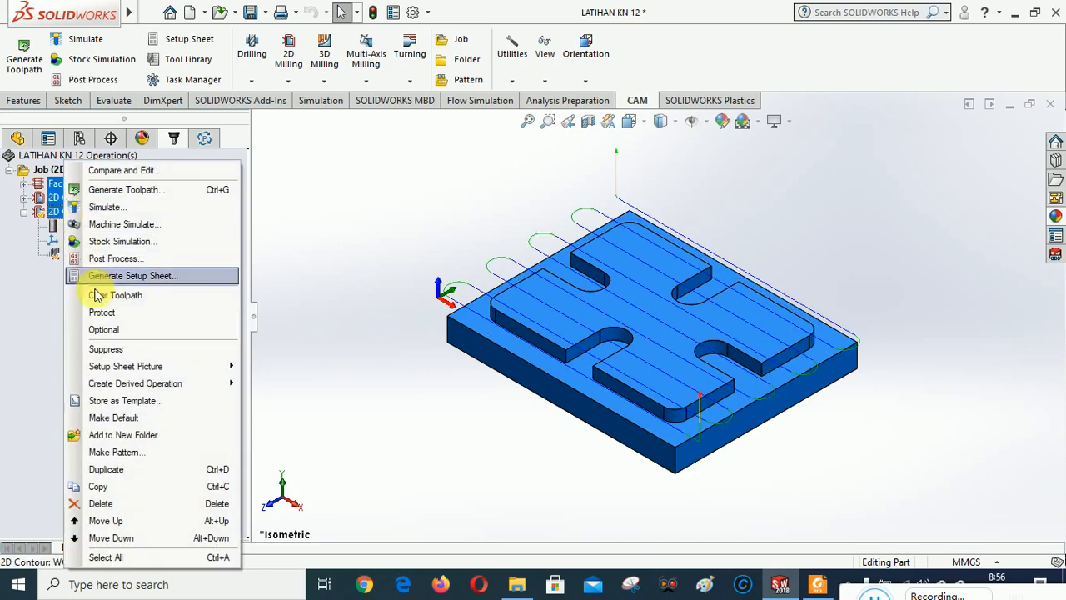
{"action": "left_click", "coordinate": [98, 505]}
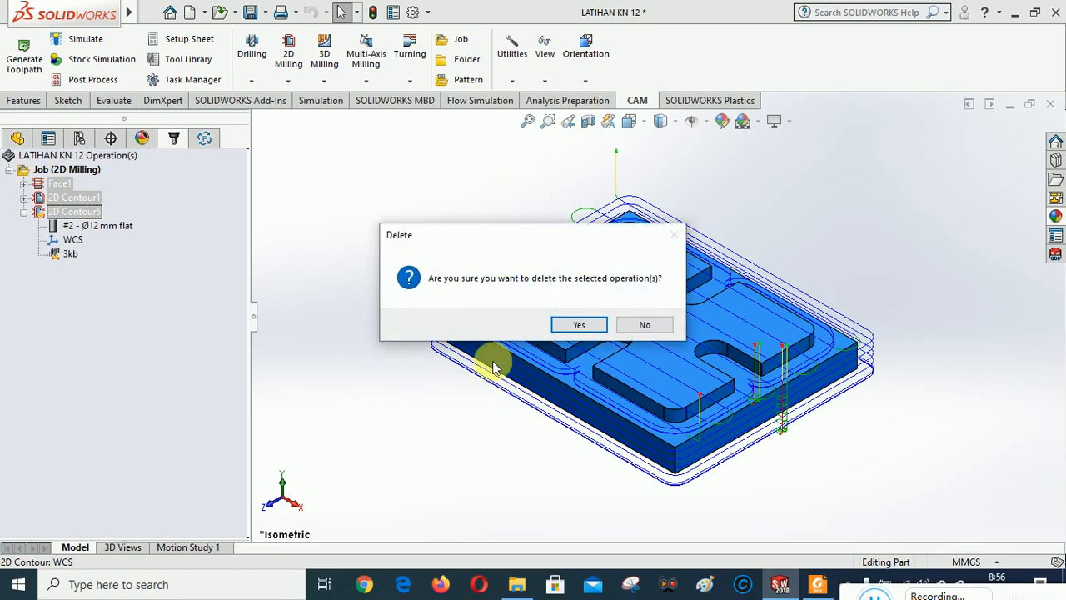
{"action": "left_click", "coordinate": [567, 324]}
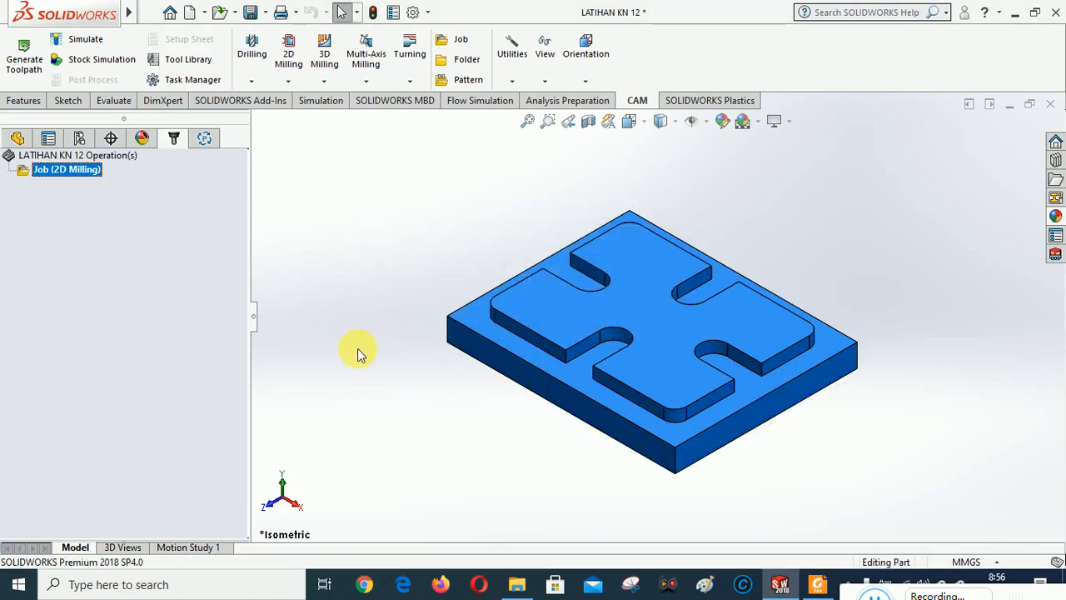
Step: Rename the emptied job as Job (3D Milling)
{"action": "right_click", "coordinate": [70, 171]}
{"action": "left_click", "coordinate": [112, 407]}
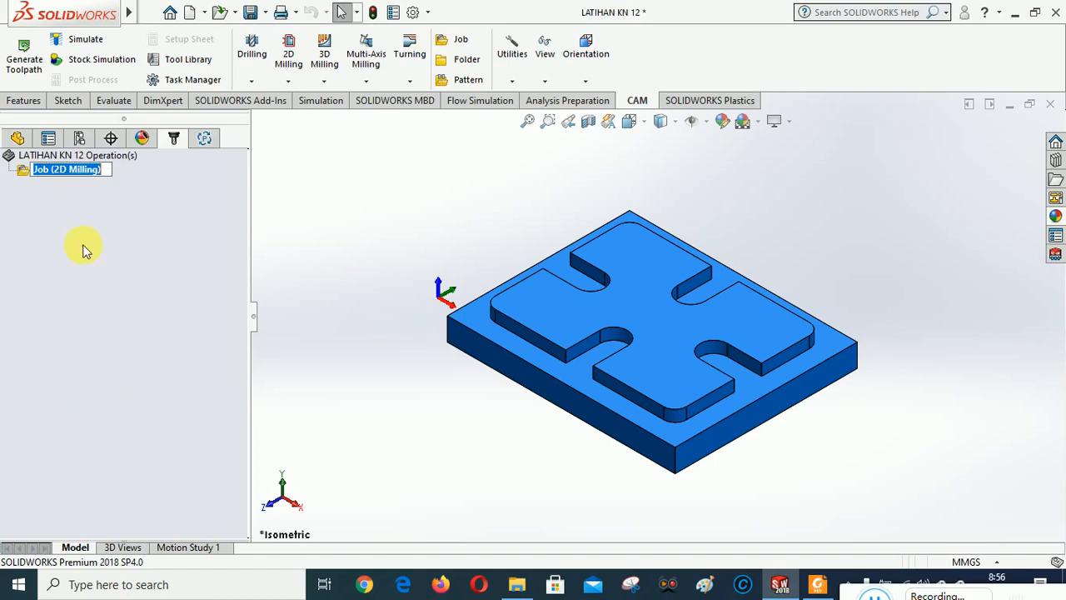
{"action": "left_click", "coordinate": [58, 170]}
{"action": "key", "text": "BackSpace"}
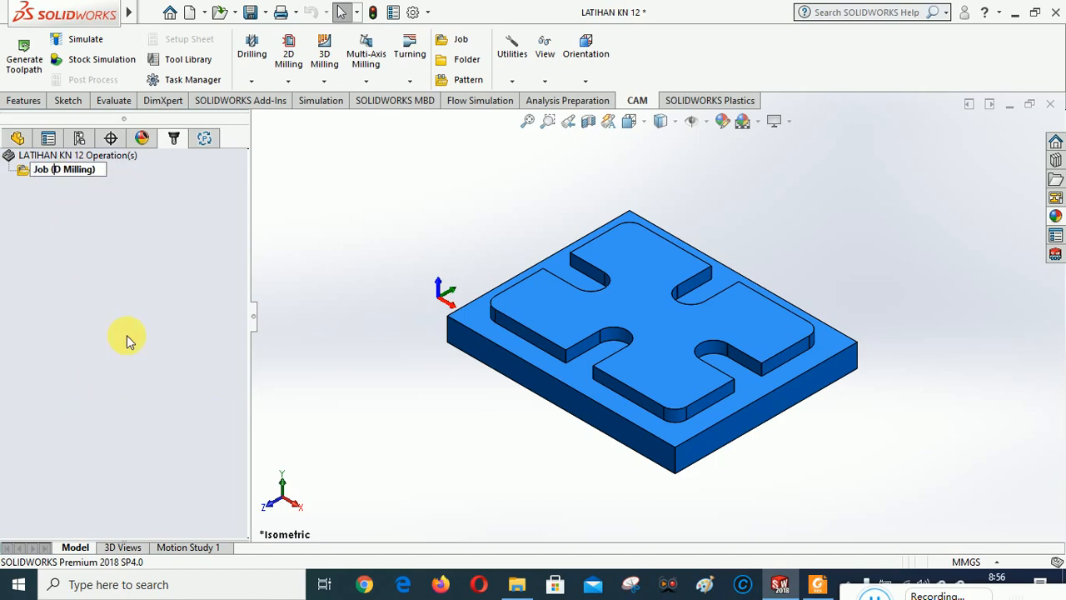
{"action": "type", "text": "3"}
{"action": "key", "text": "Return"}
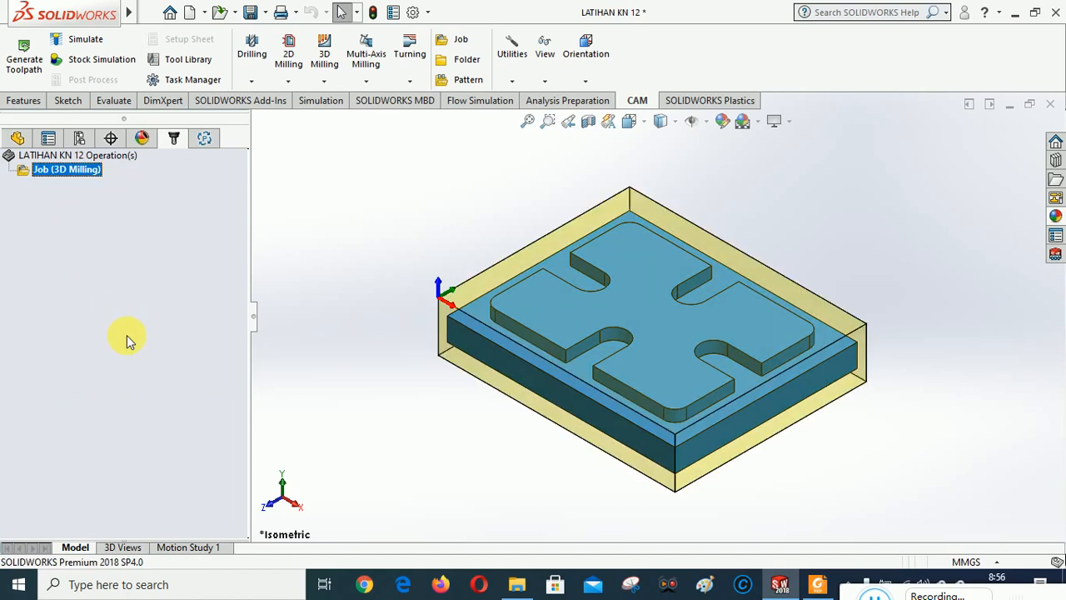
{"action": "left_click", "coordinate": [116, 285]}
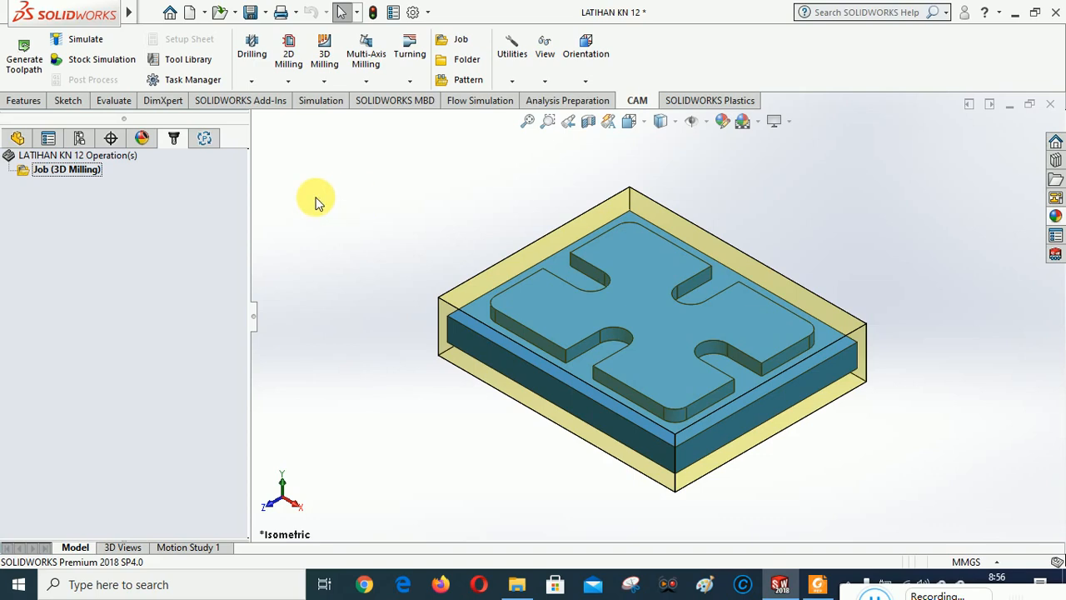
Step: Create a 3D Adaptive Clearing operation and assign the #3 Ø10 mm flat mill to it
{"action": "left_click", "coordinate": [323, 86]}
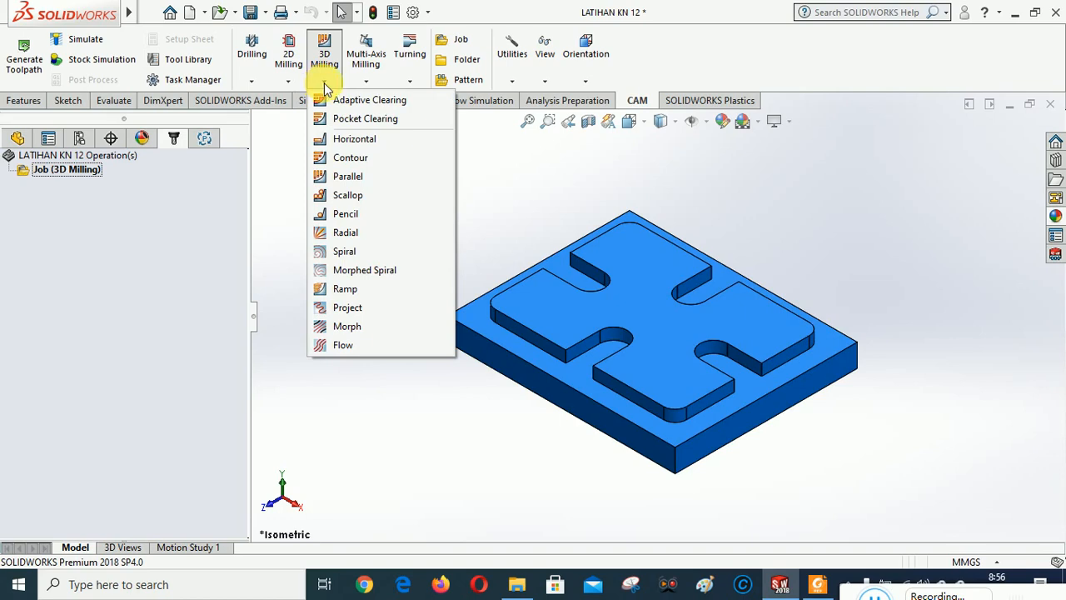
{"action": "left_click", "coordinate": [361, 100]}
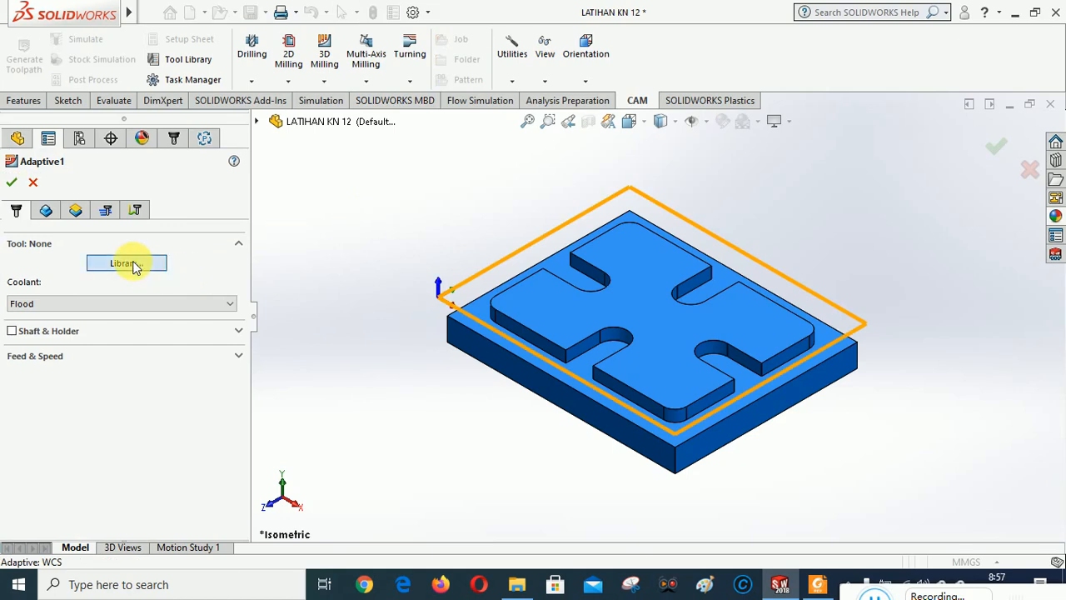
{"action": "left_click", "coordinate": [131, 264]}
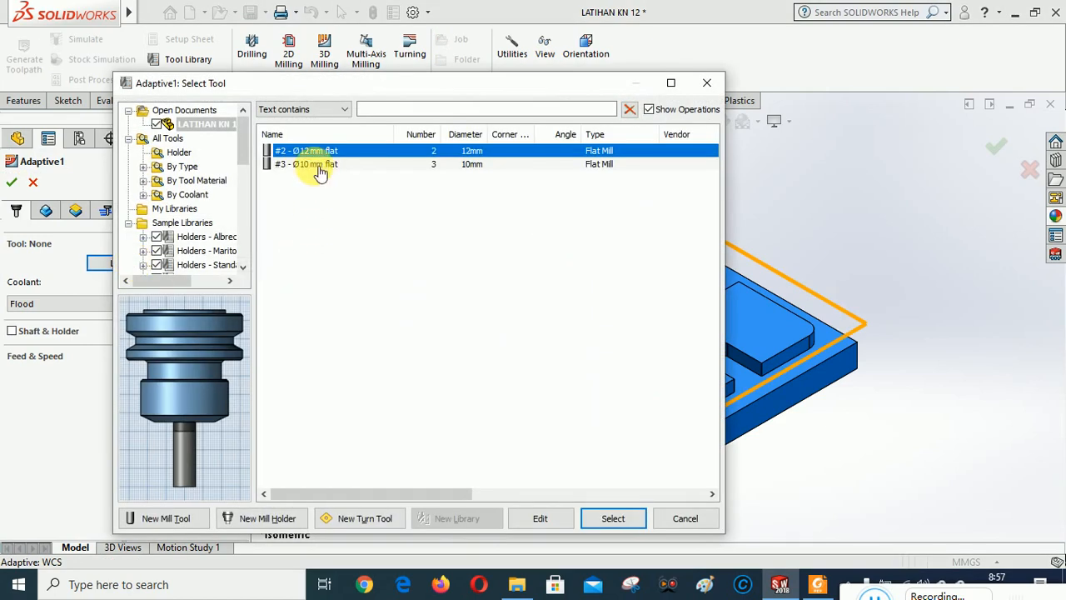
{"action": "left_click", "coordinate": [320, 164]}
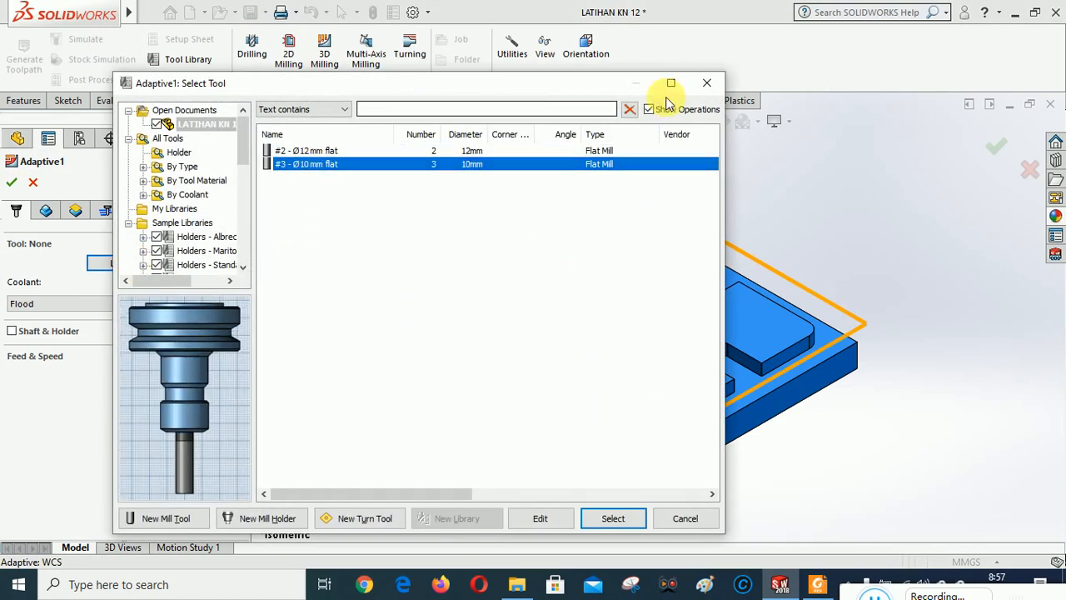
{"action": "left_click", "coordinate": [614, 518]}
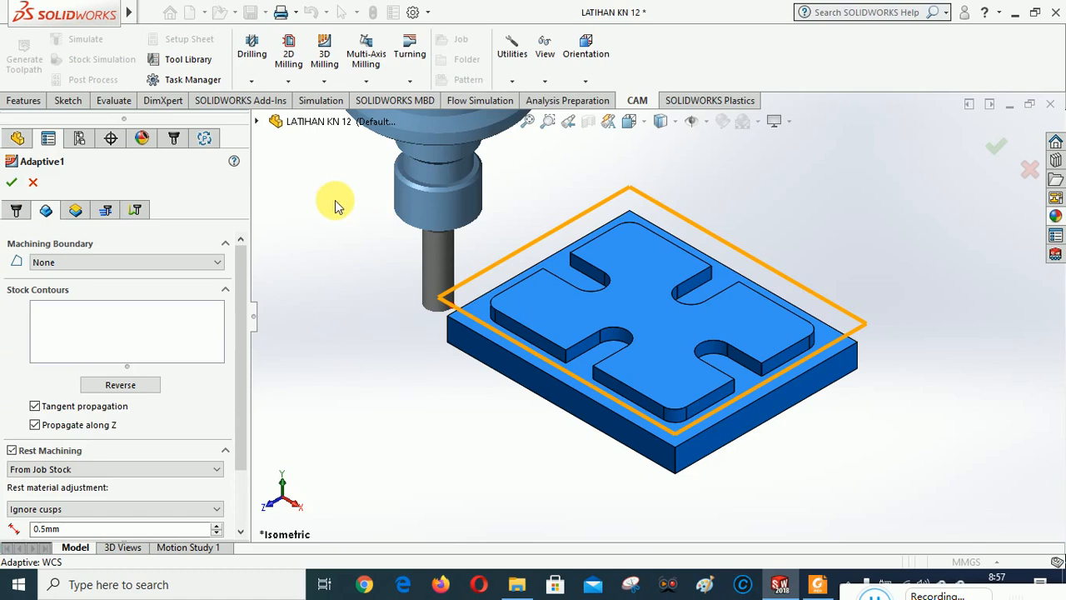
Step: Set the adaptive clearing's machining boundary to Bounding Box and its bottom height offset to -1 mm from the model bottom
{"action": "left_click", "coordinate": [107, 265]}
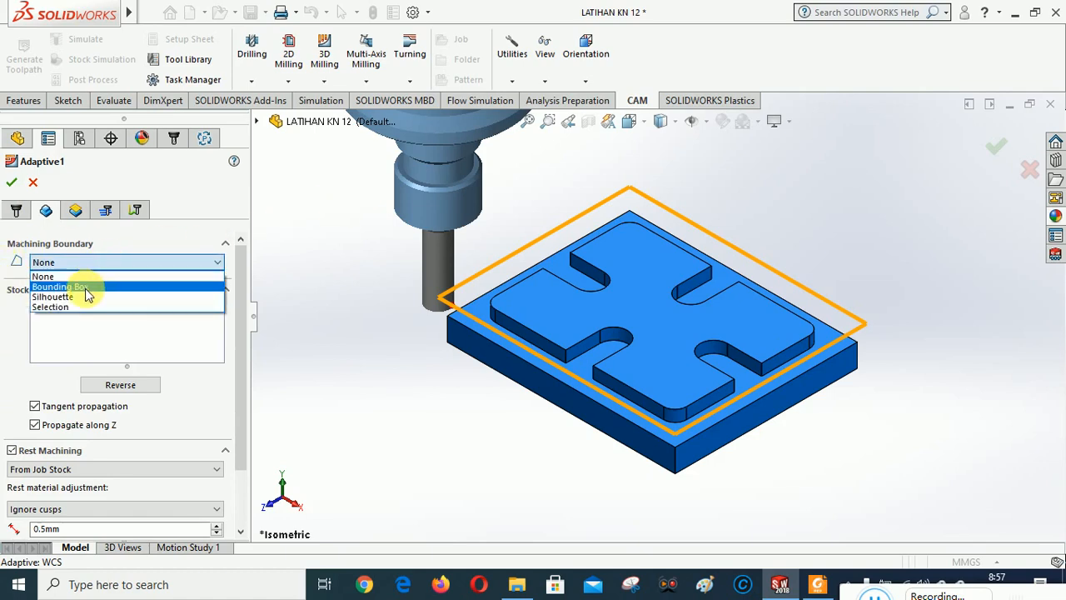
{"action": "left_click", "coordinate": [87, 287]}
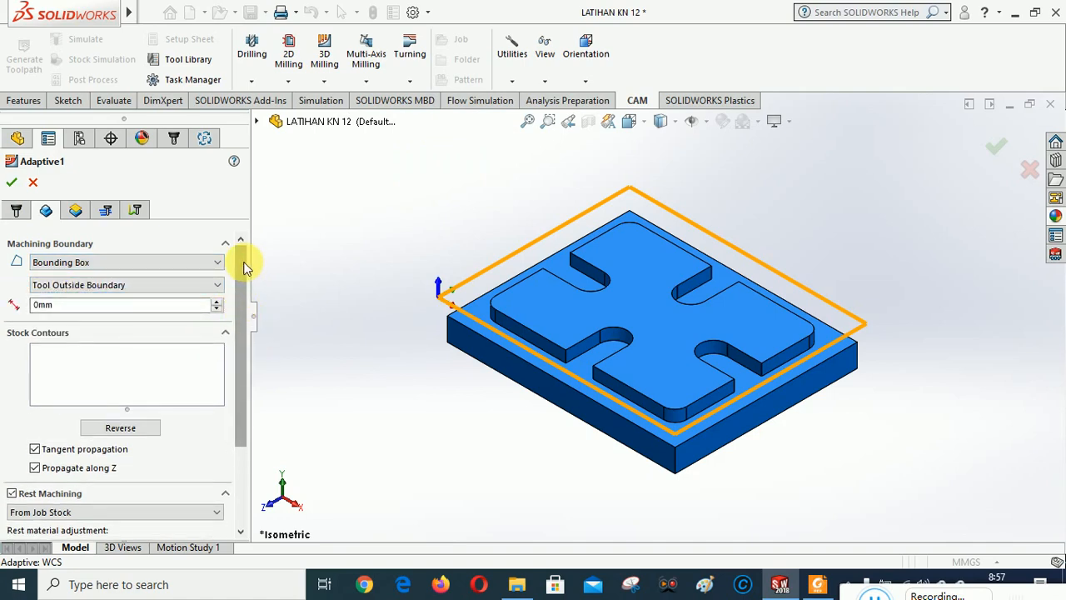
{"action": "left_click_drag", "start_coordinate": [244, 267], "coordinate": [105, 235]}
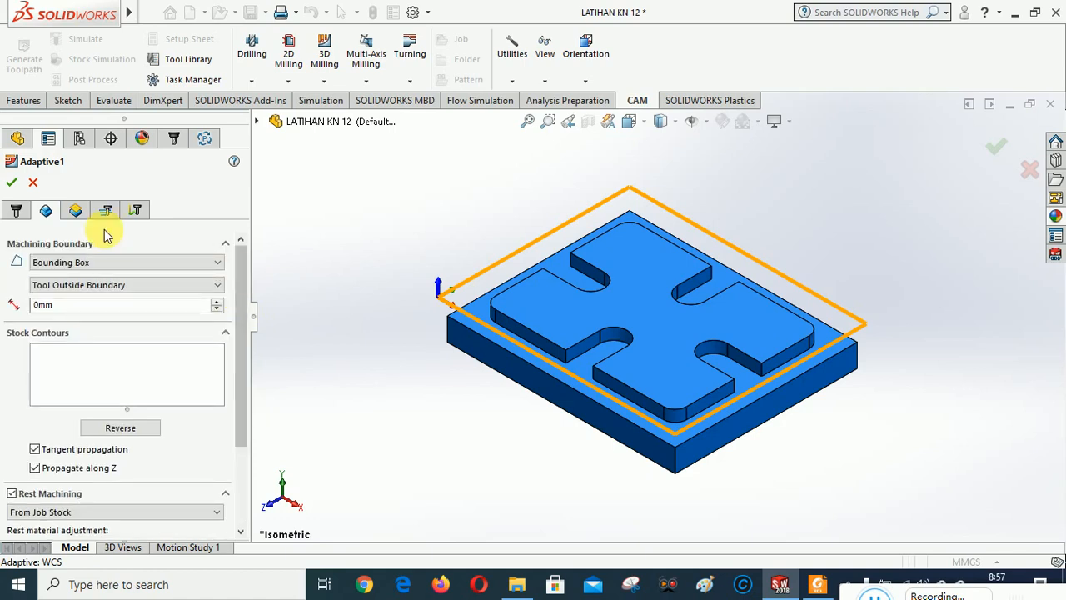
{"action": "left_click", "coordinate": [75, 210]}
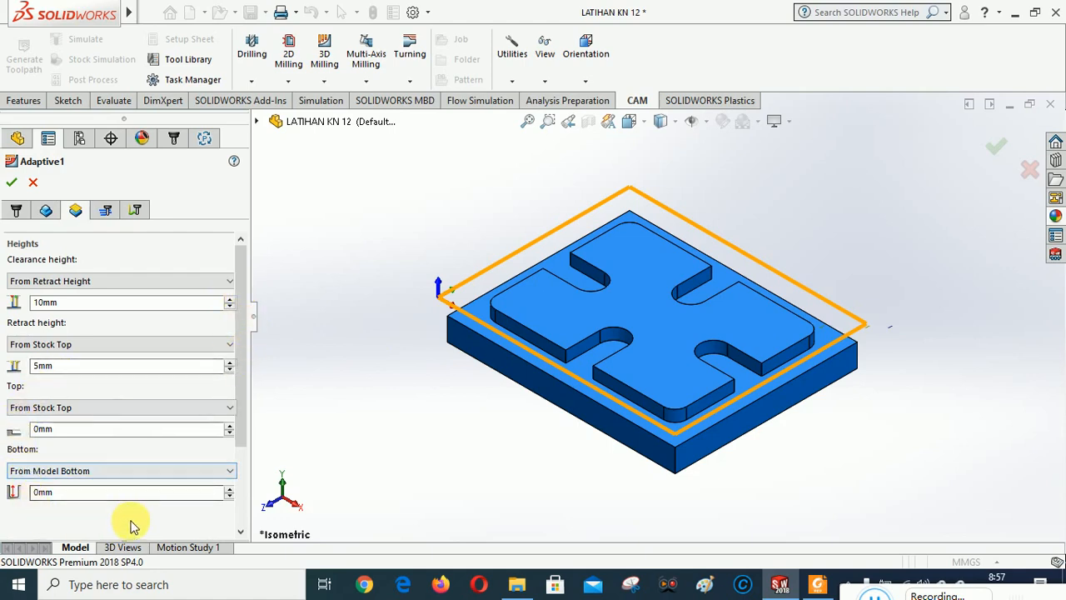
{"action": "left_click", "coordinate": [229, 496]}
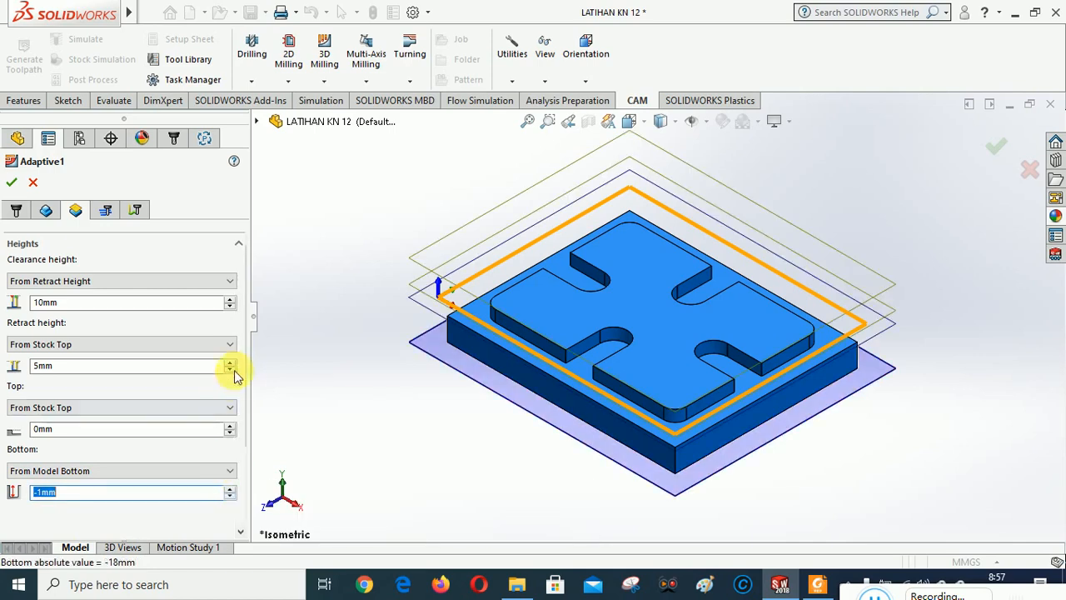
Step: Set the adaptive clearing's maximum roughing stepdown to 3 mm and enable Flat area detection
{"action": "left_click", "coordinate": [107, 210]}
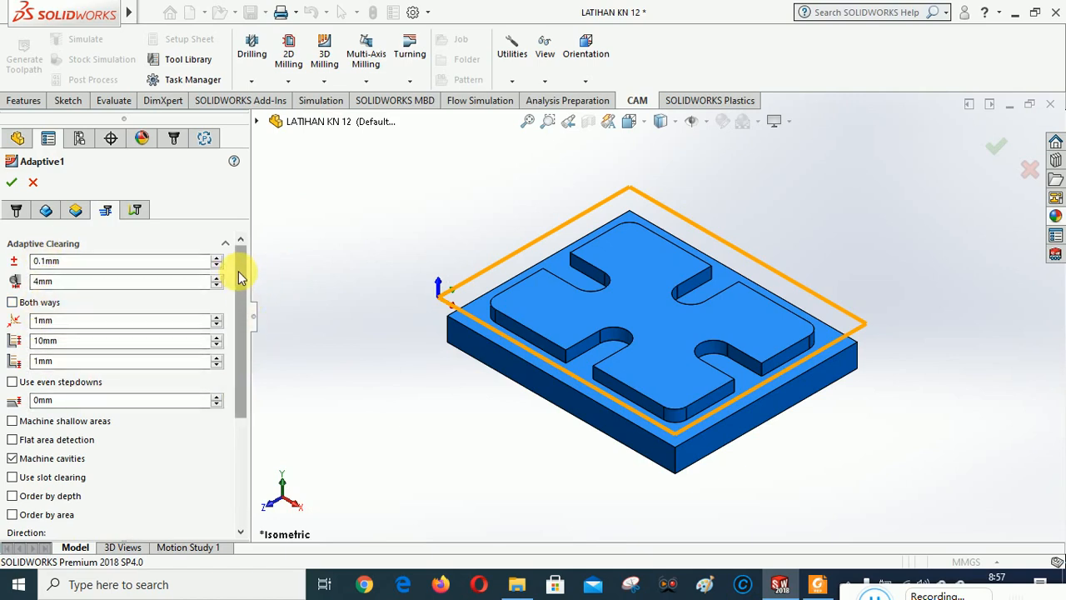
{"action": "mouse_move", "coordinate": [100, 342]}
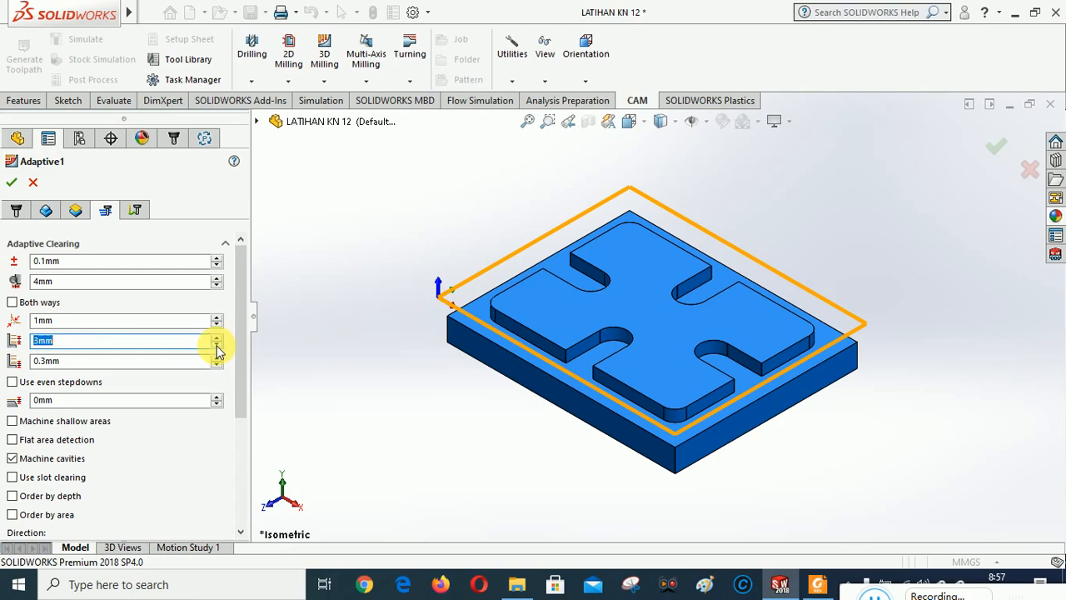
{"action": "left_click_drag", "start_coordinate": [245, 338], "coordinate": [244, 368]}
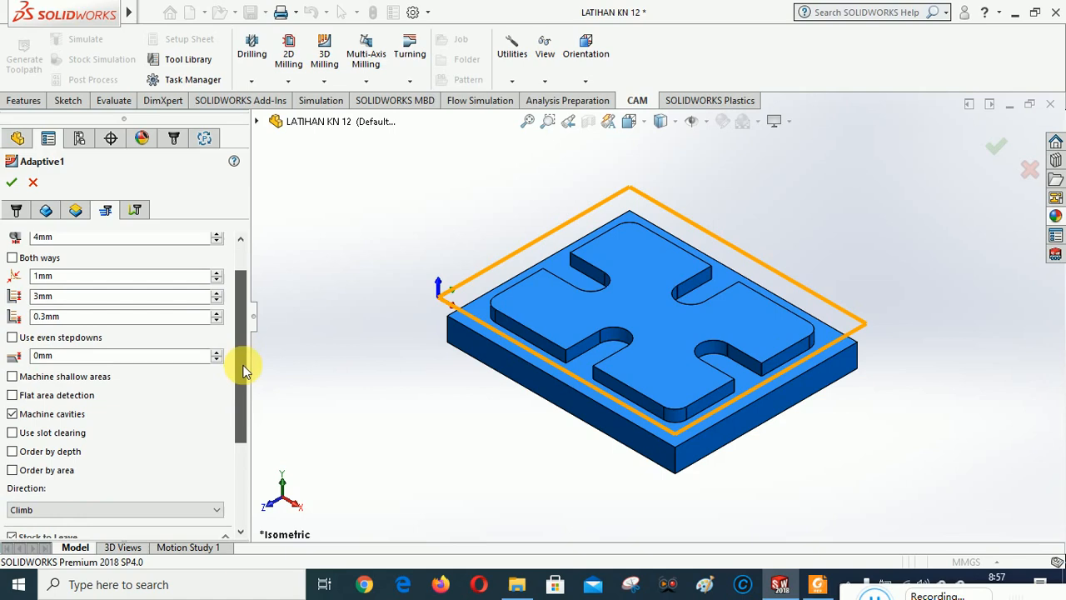
{"action": "left_click", "coordinate": [12, 396]}
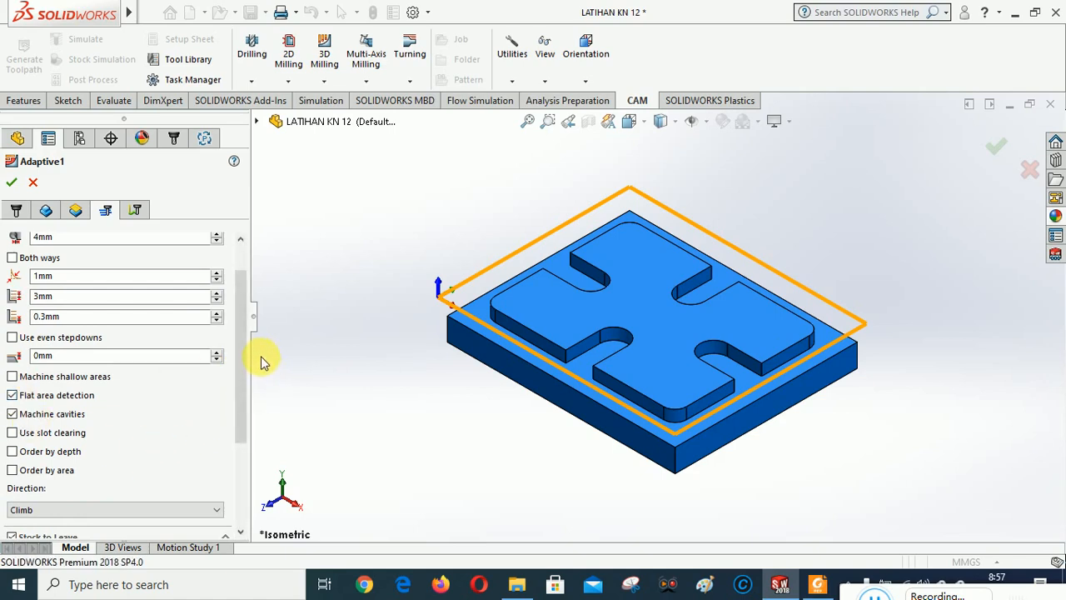
Step: Enable Machine shallow areas for the adaptive clearing, set its direction to Conventional, and turn off Stock to Leave
{"action": "left_click", "coordinate": [12, 375]}
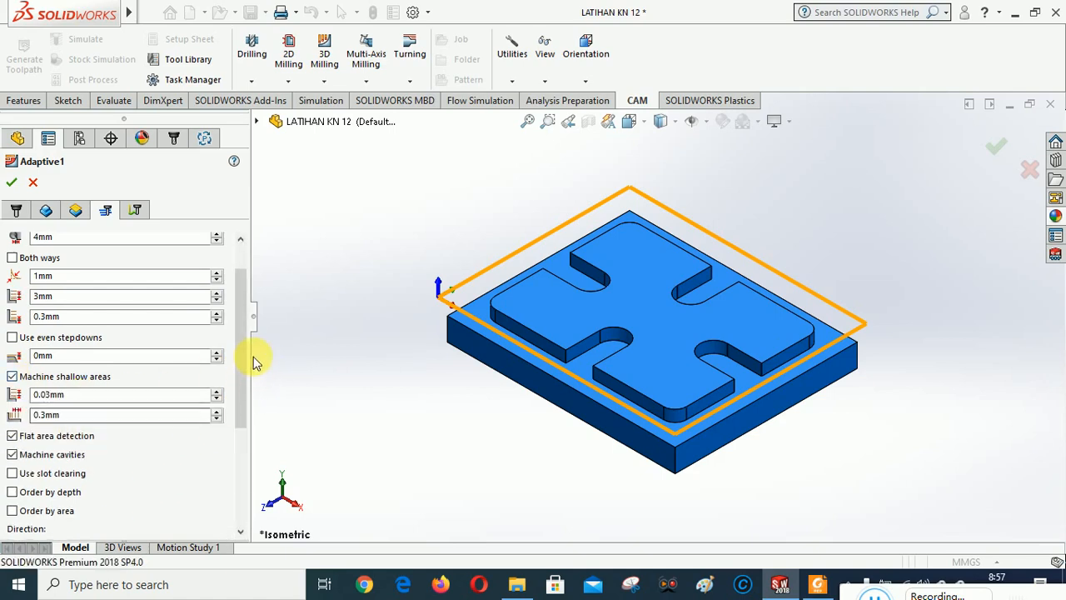
{"action": "left_click_drag", "start_coordinate": [240, 318], "coordinate": [239, 378]}
{"action": "scroll", "coordinate": [76, 362], "scroll_direction": "down", "scroll_amount": 2}
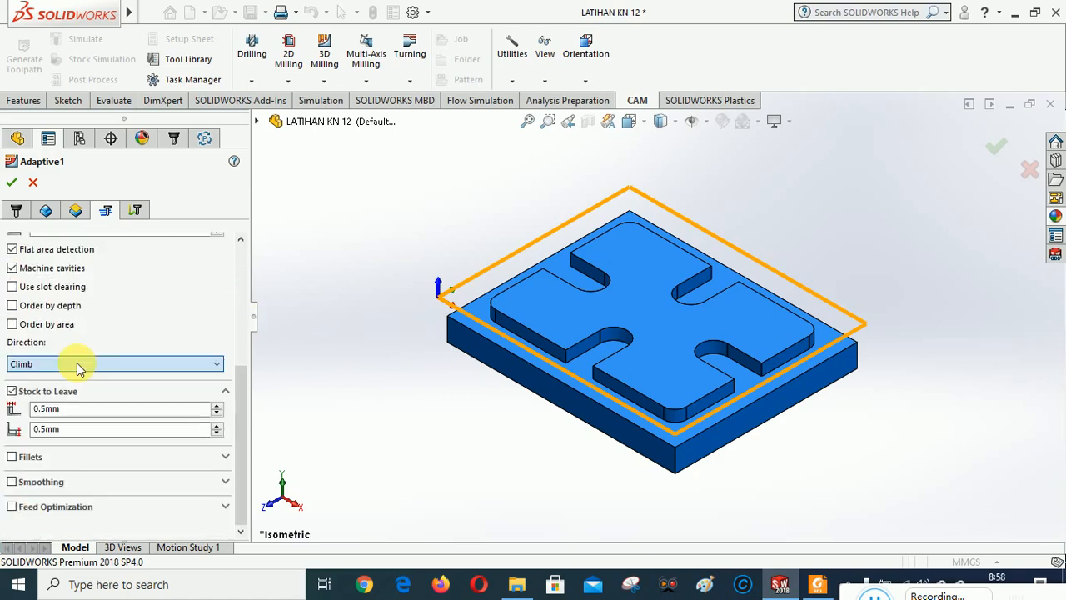
{"action": "left_click", "coordinate": [59, 364]}
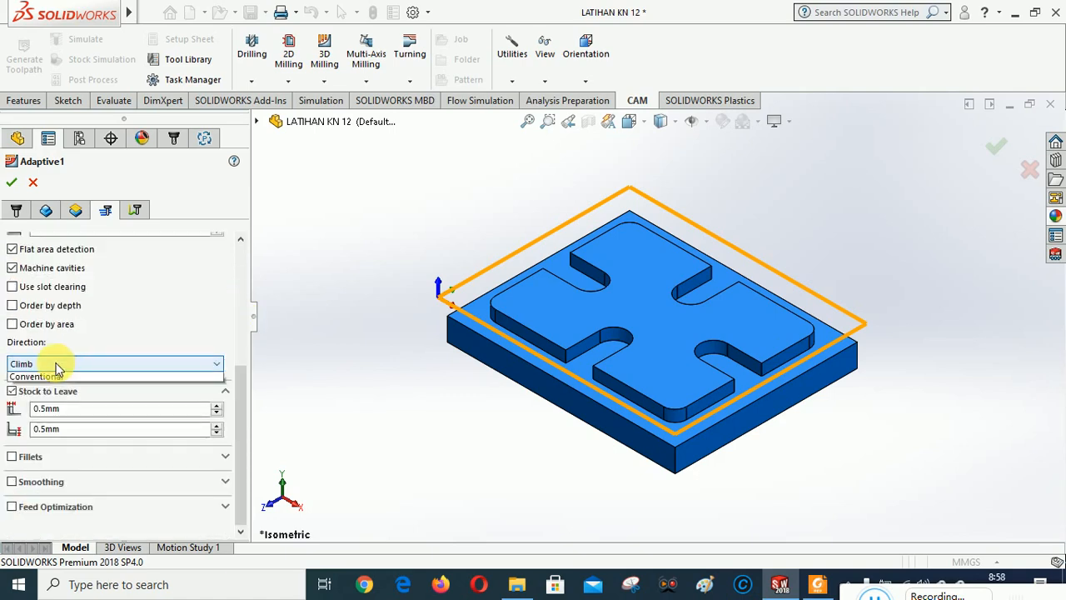
{"action": "left_click", "coordinate": [53, 389]}
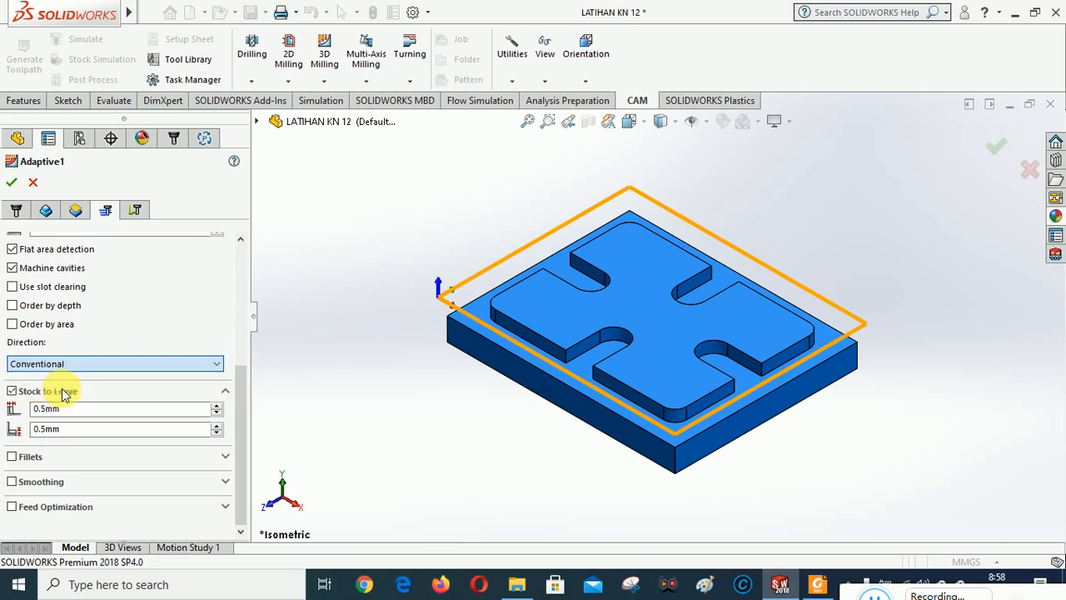
{"action": "left_click", "coordinate": [12, 390]}
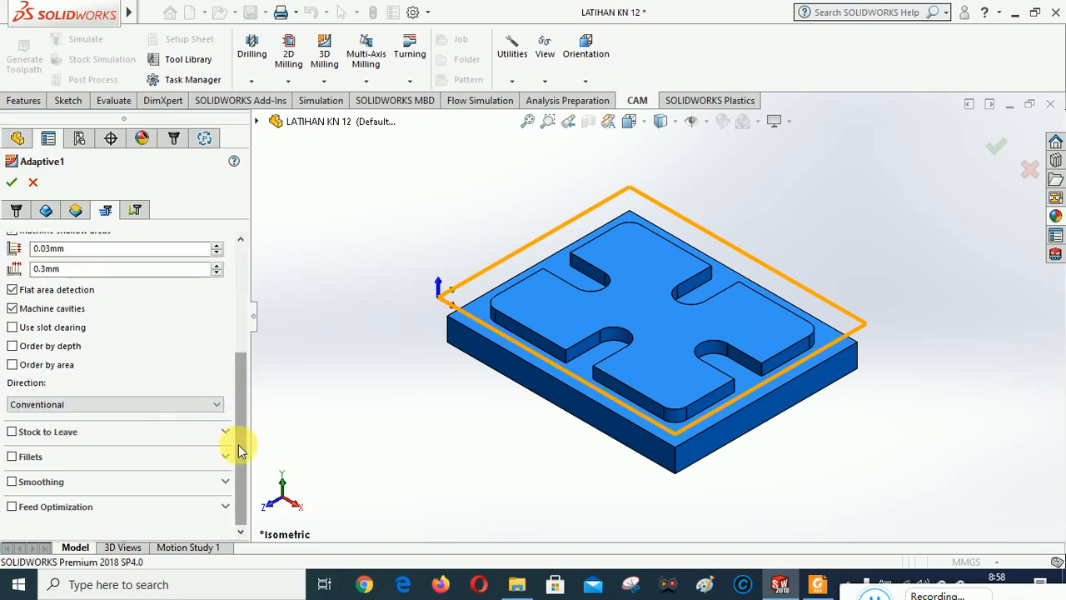
{"action": "left_click_drag", "start_coordinate": [239, 400], "coordinate": [136, 213]}
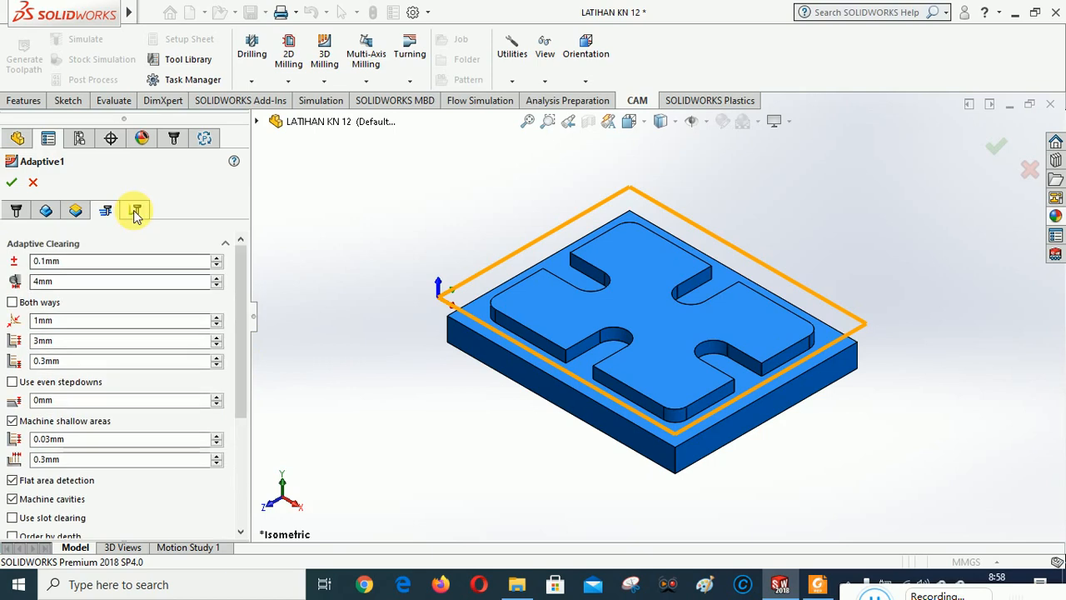
Step: Review the adaptive clearing's linking settings, accept the operation to generate its toolpath, and inspect the toolpath on the part
{"action": "left_click", "coordinate": [137, 213]}
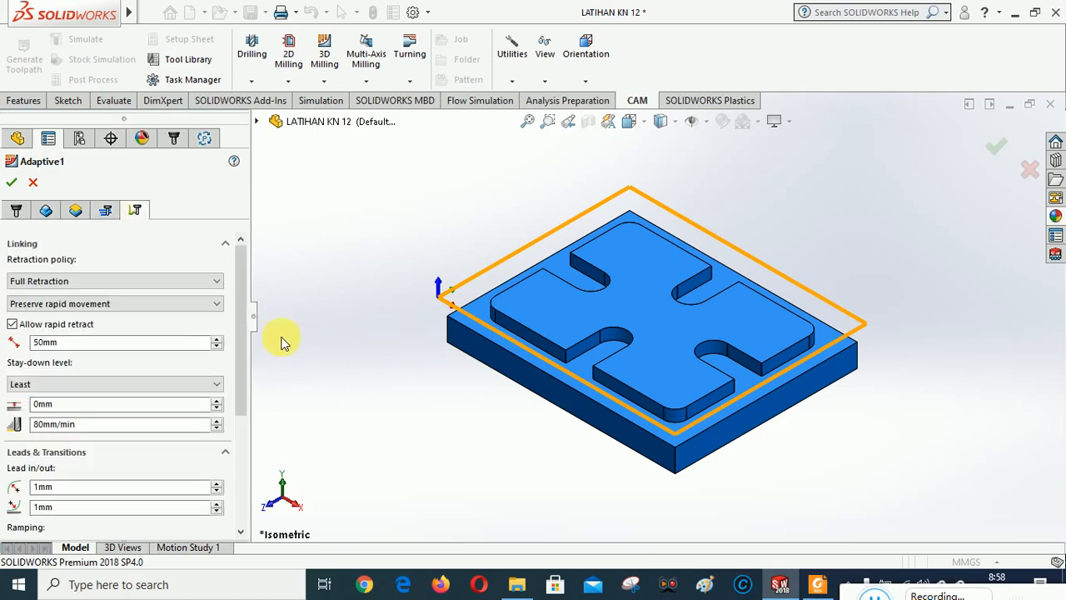
{"action": "mouse_move", "coordinate": [64, 347]}
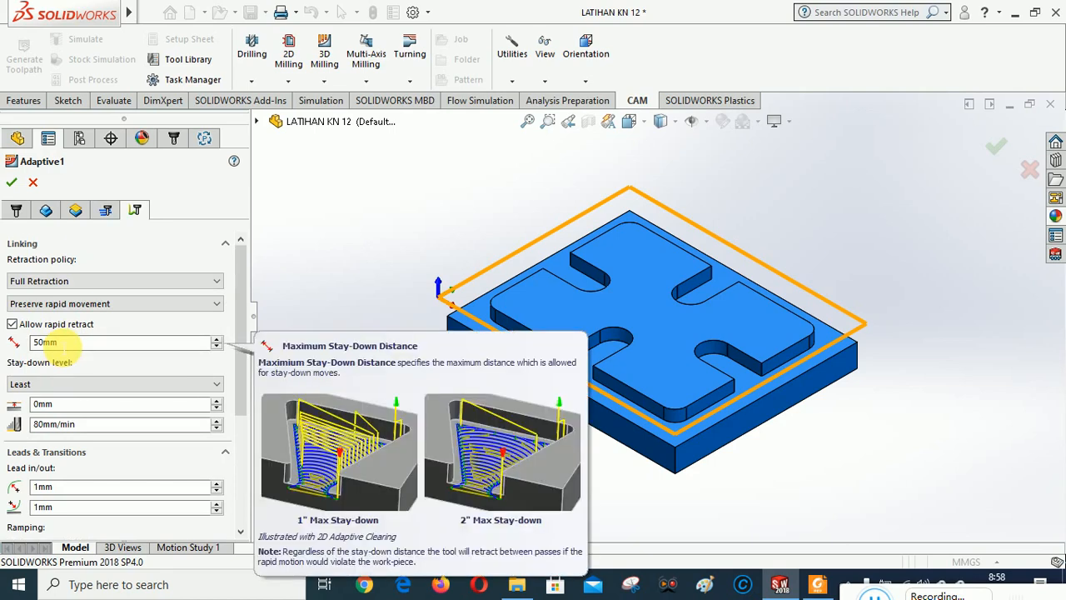
{"action": "mouse_move", "coordinate": [245, 274]}
{"action": "left_mouse_down"}
{"action": "mouse_move", "coordinate": [230, 429]}
{"action": "mouse_move", "coordinate": [233, 292]}
{"action": "left_mouse_up"}
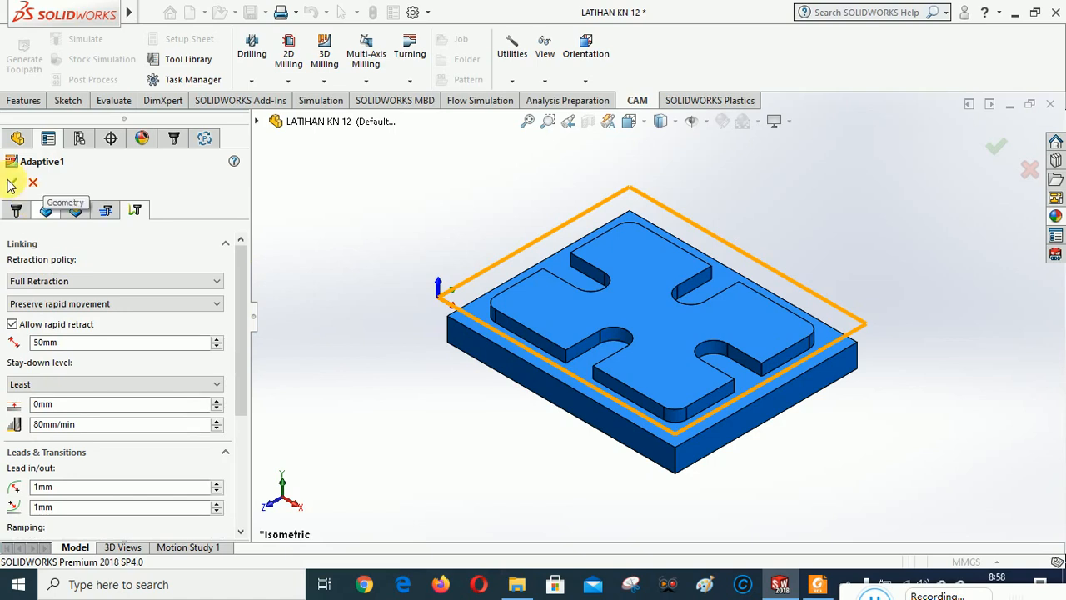
{"action": "left_click", "coordinate": [11, 184]}
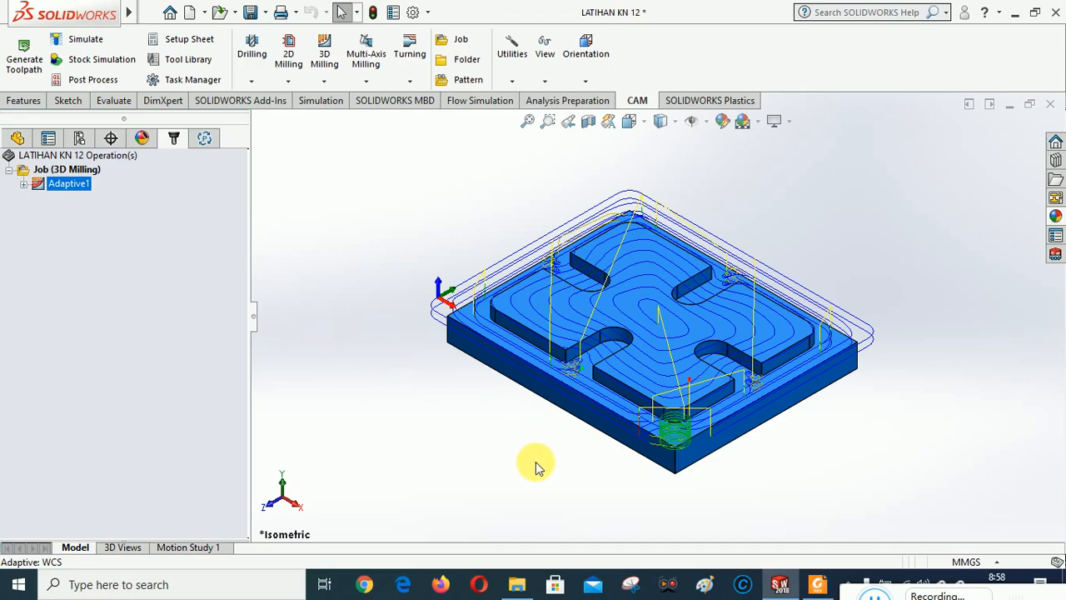
{"action": "middle_click_drag", "start_coordinate": [542, 454], "coordinate": [533, 497]}
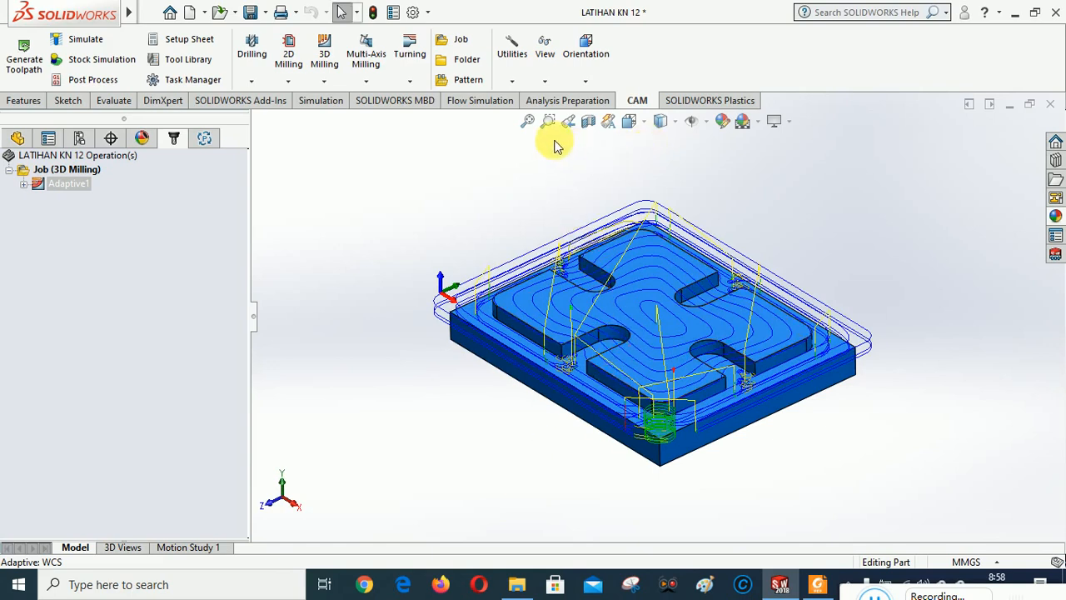
{"action": "left_click", "coordinate": [531, 121]}
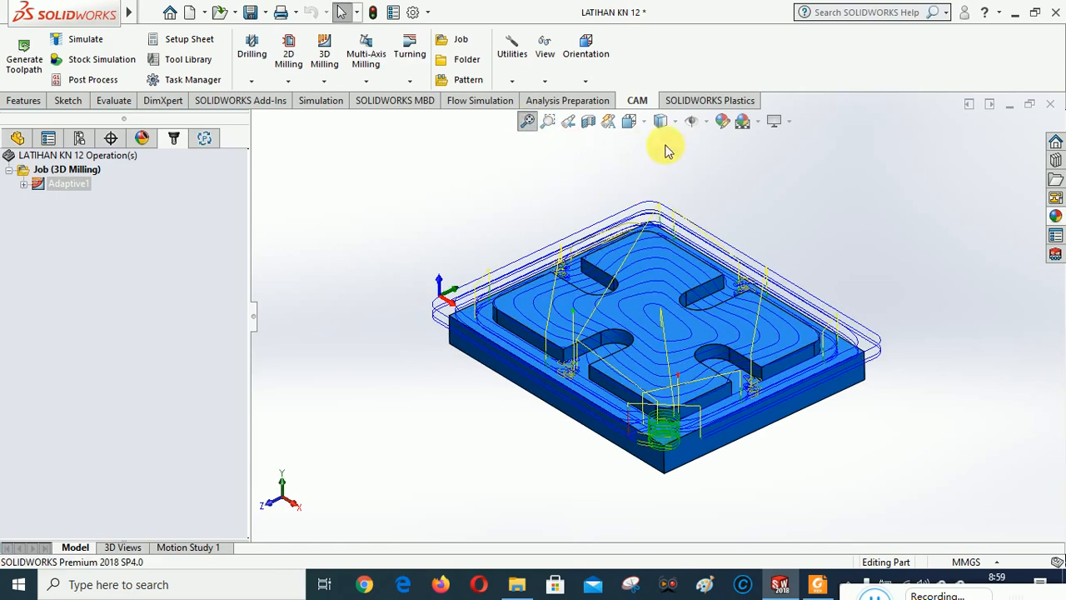
{"action": "left_click", "coordinate": [585, 52]}
{"action": "left_click", "coordinate": [604, 213]}
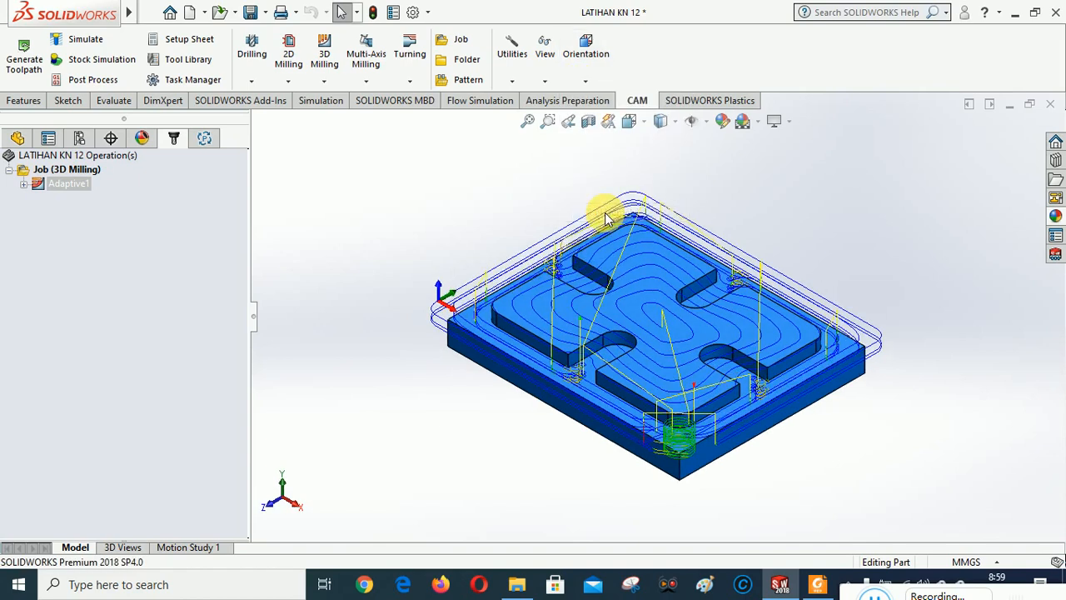
Step: Run the stock simulation of the Job (3D Milling) to its end and close it
{"action": "left_click", "coordinate": [48, 170]}
{"action": "right_click", "coordinate": [50, 172]}
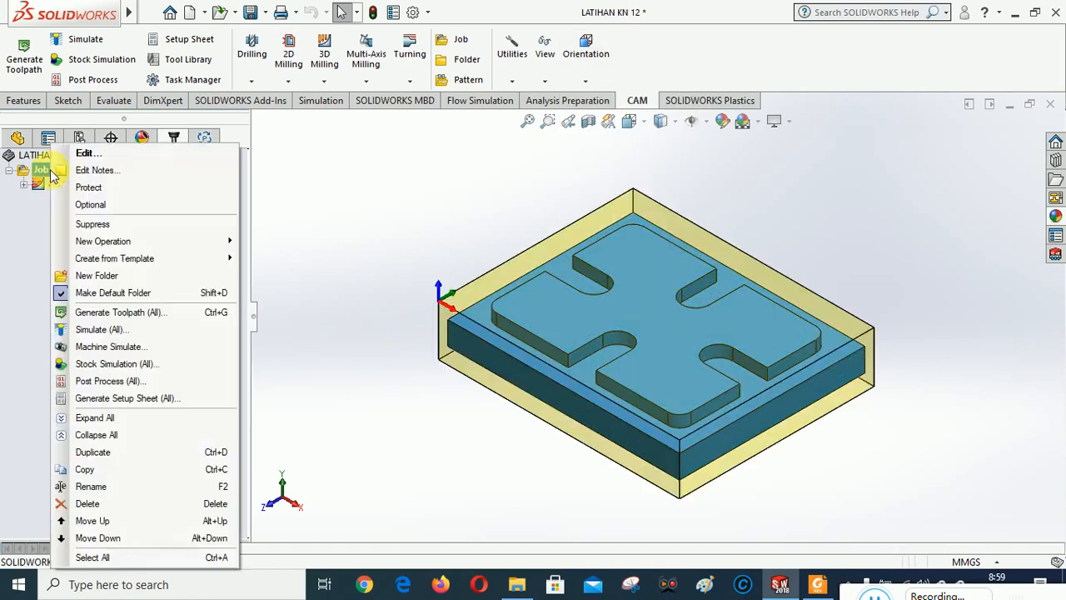
{"action": "left_click", "coordinate": [113, 364]}
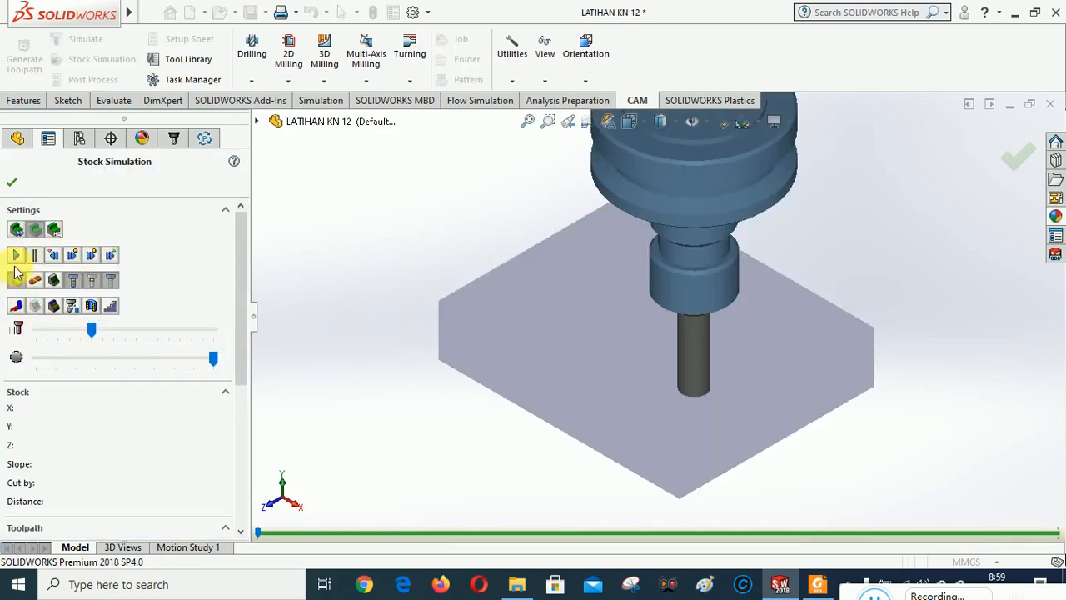
{"action": "left_click", "coordinate": [16, 254]}
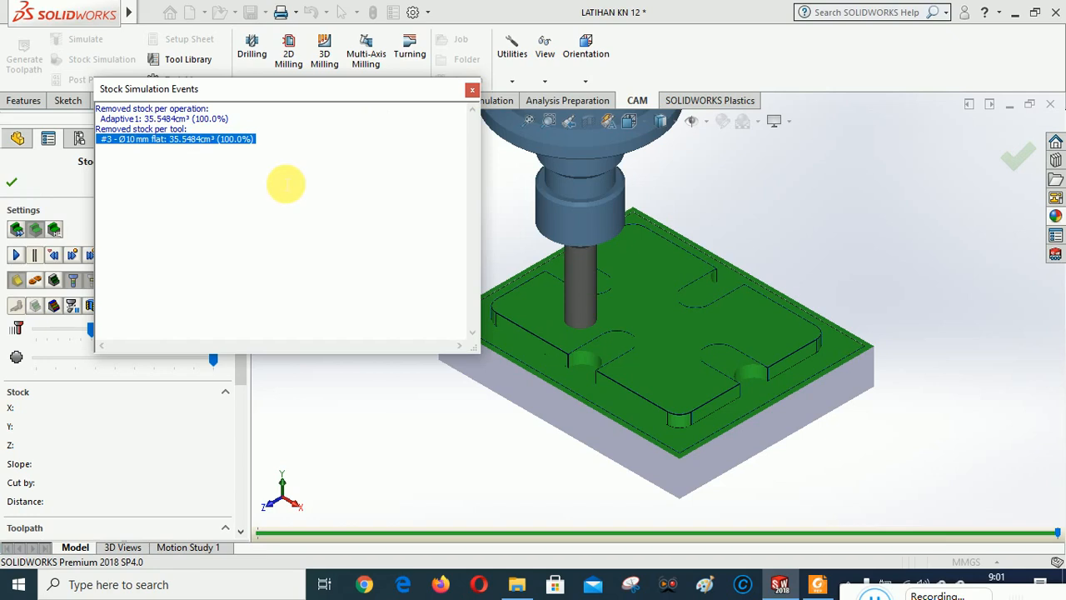
{"action": "left_click", "coordinate": [473, 89]}
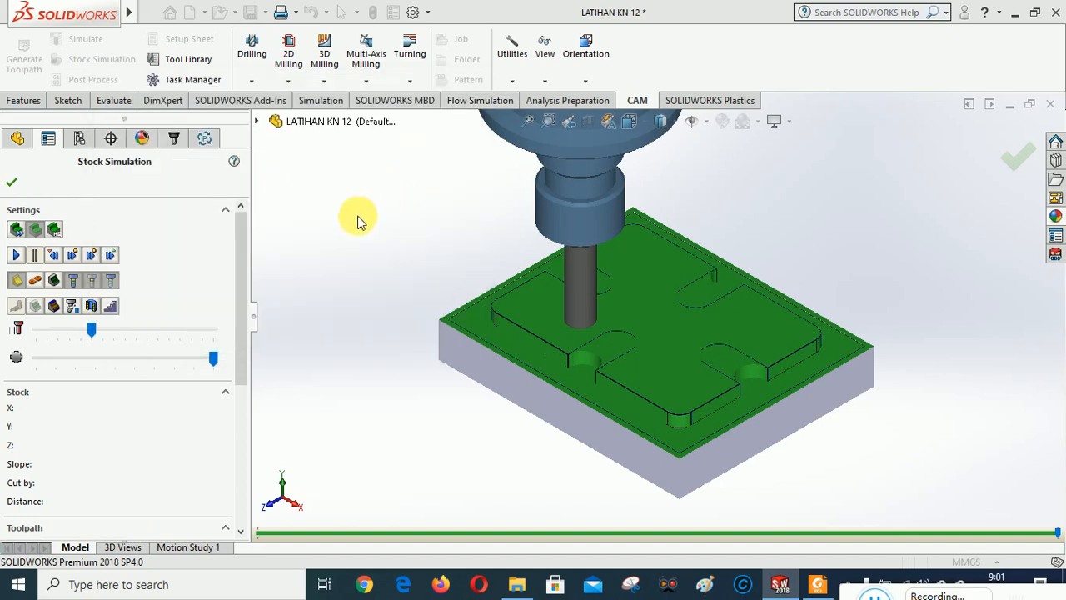
{"action": "left_click", "coordinate": [10, 182]}
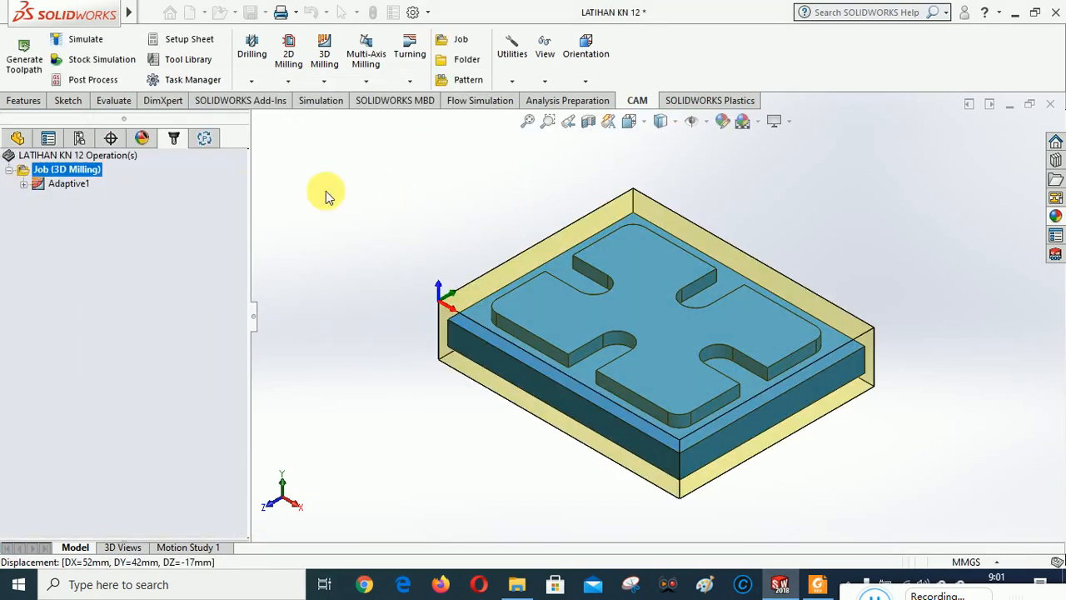
Step: Create a 3D Contour operation with its top height From Model Top and its bottom offset -1 mm from the model bottom
{"action": "left_click", "coordinate": [324, 80]}
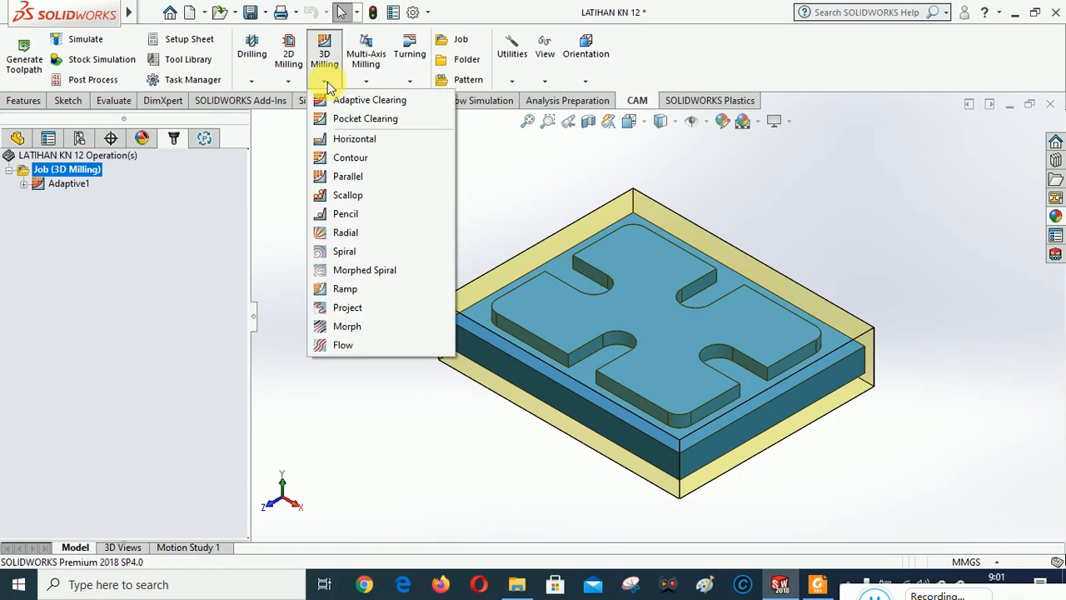
{"action": "left_click", "coordinate": [353, 158]}
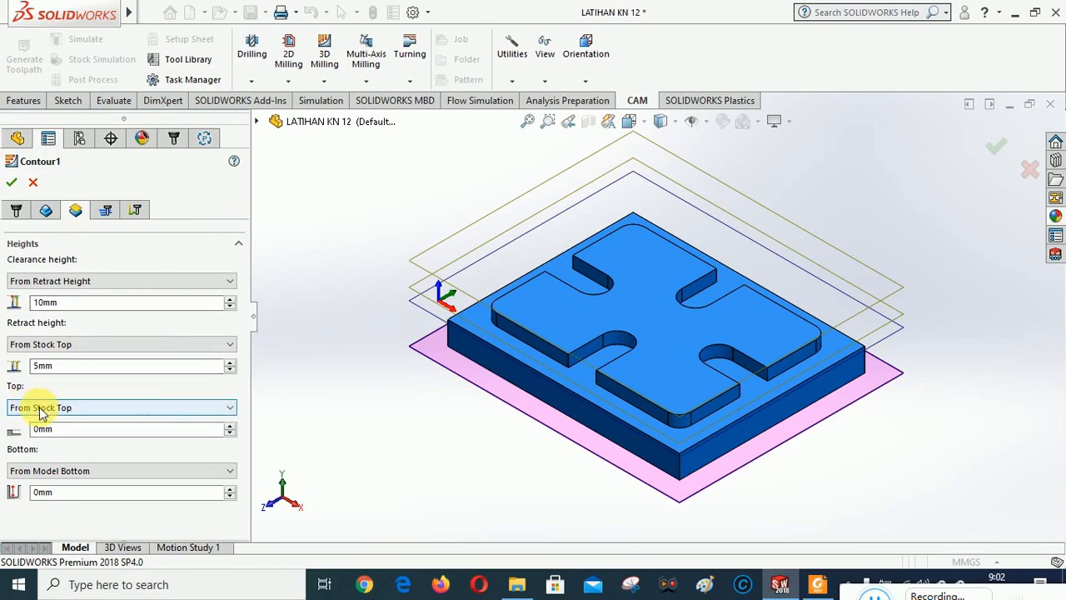
{"action": "mouse_move", "coordinate": [39, 413]}
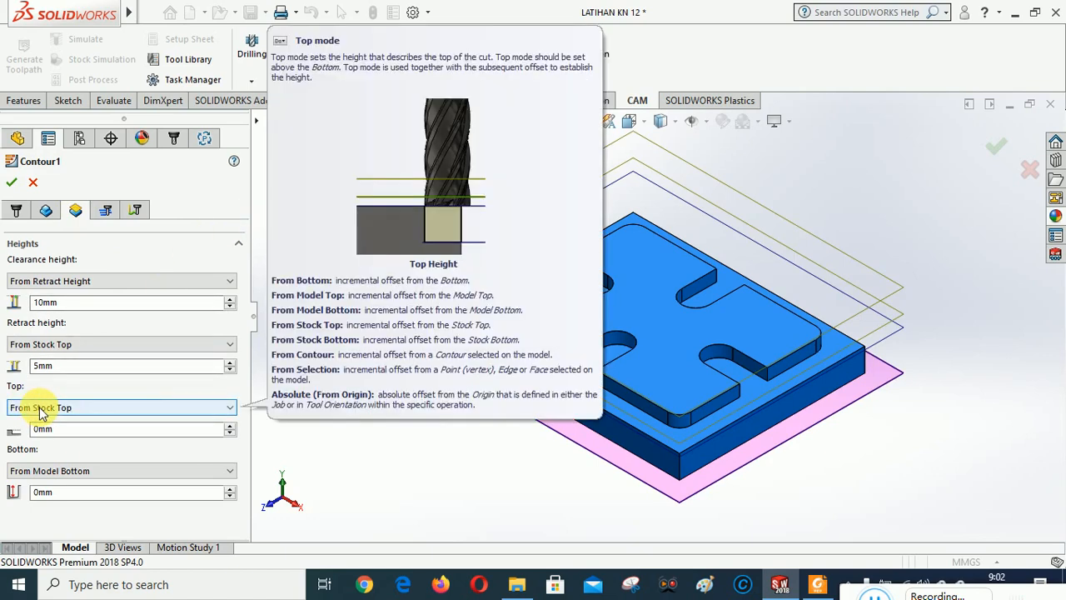
{"action": "left_click", "coordinate": [40, 408]}
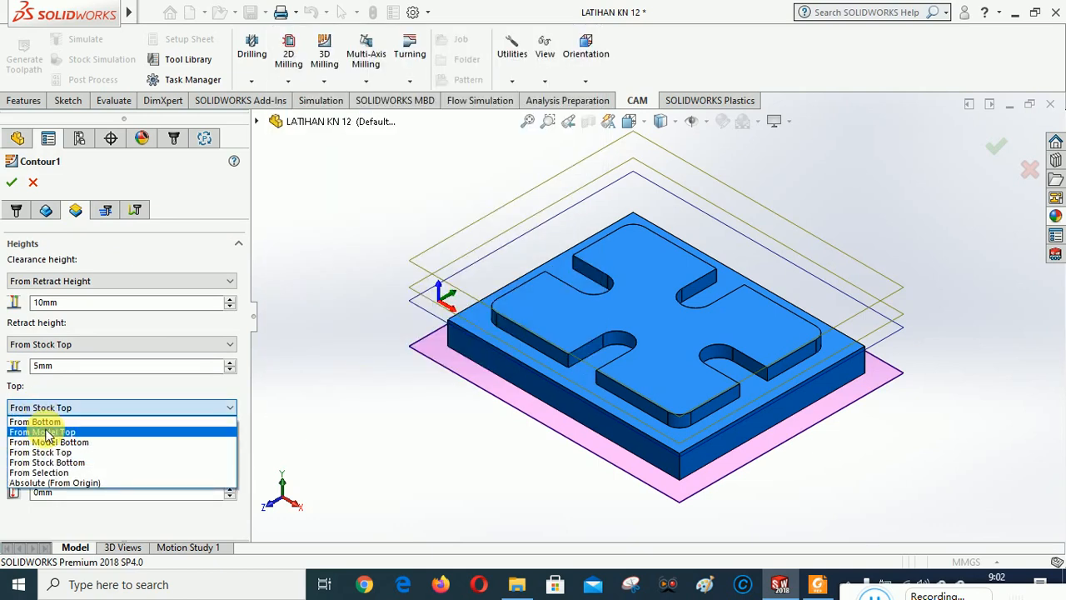
{"action": "left_click", "coordinate": [47, 432]}
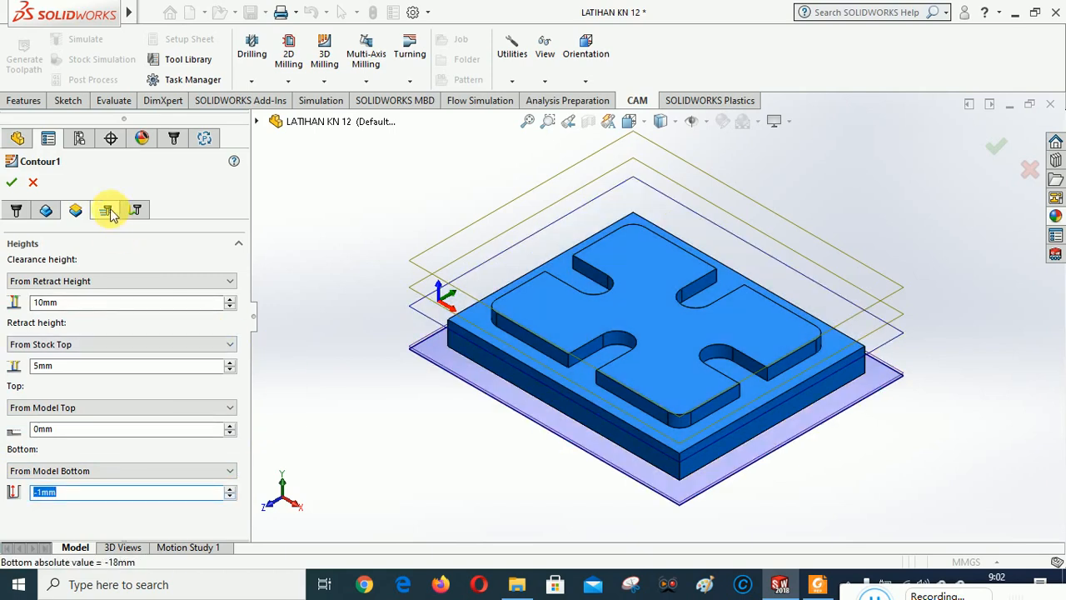
Step: Set the contour's direction to Conventional and its maximum stepdown to 3 mm, with Machine shallow areas enabled
{"action": "left_click", "coordinate": [304, 350]}
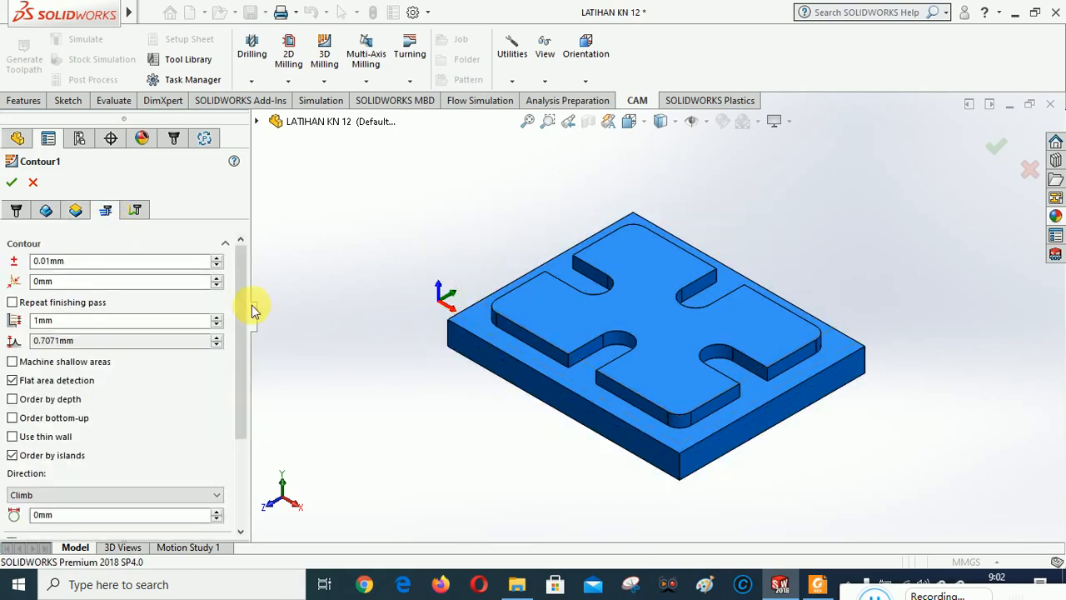
{"action": "left_click", "coordinate": [77, 495]}
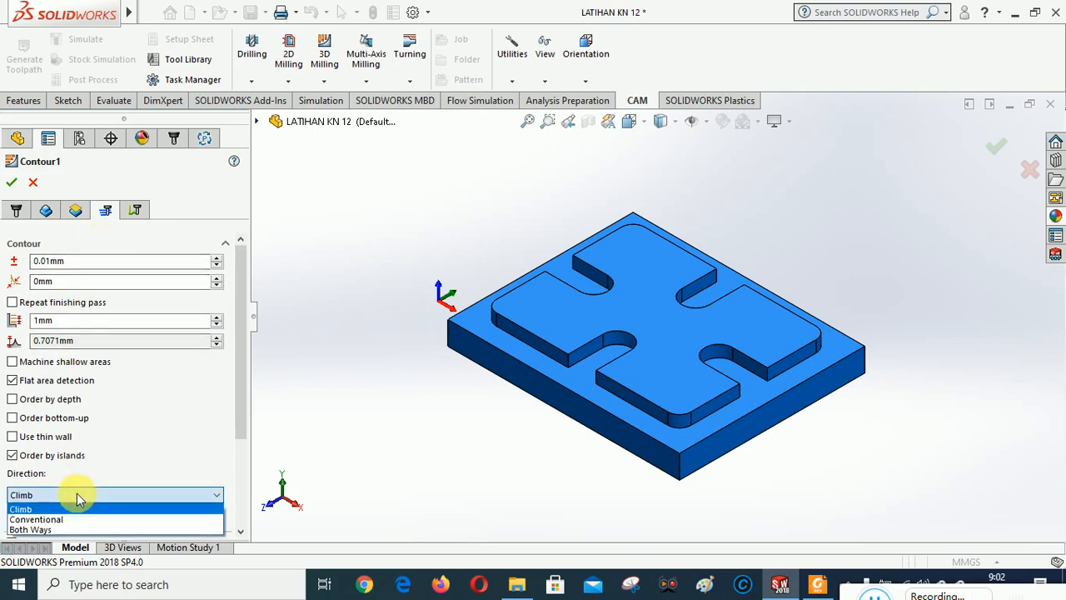
{"action": "left_click", "coordinate": [76, 515]}
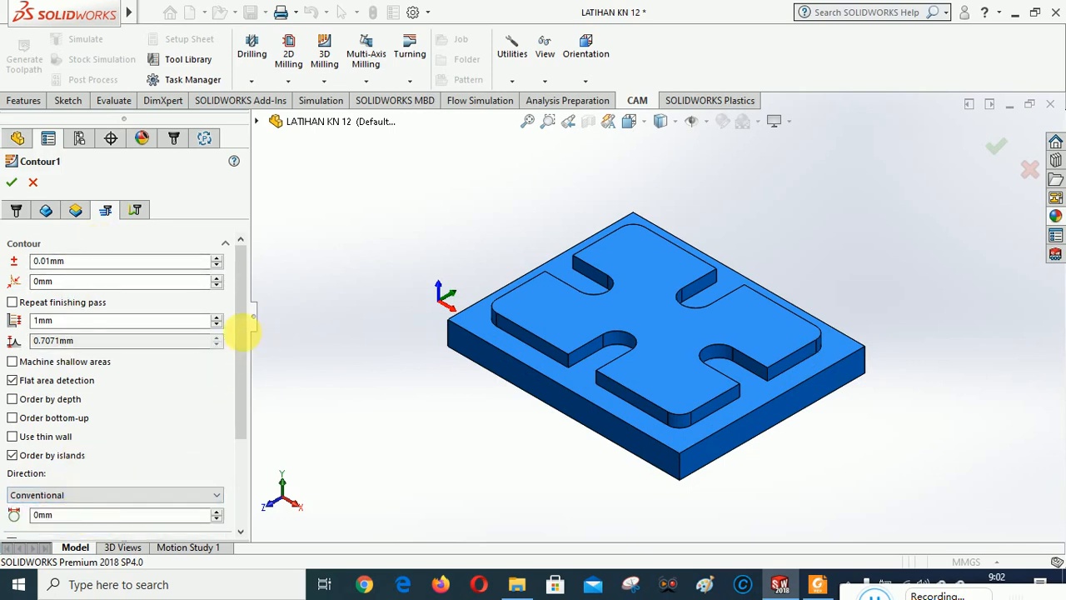
{"action": "scroll", "coordinate": [238, 337], "scroll_direction": "down", "scroll_amount": 1}
{"action": "left_click_drag", "start_coordinate": [239, 349], "coordinate": [237, 330]}
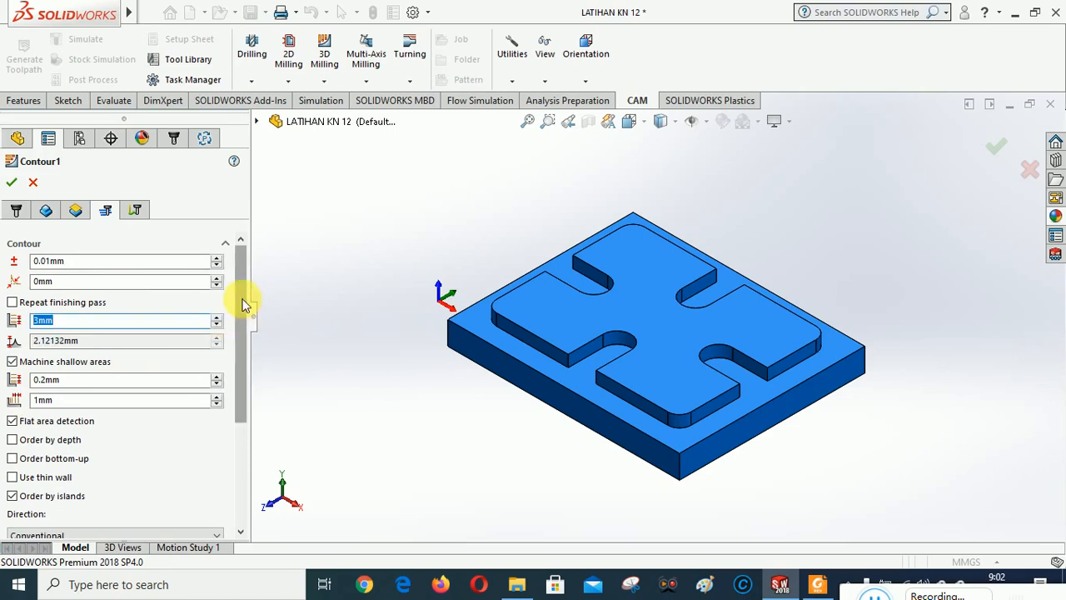
{"action": "scroll", "coordinate": [242, 316], "scroll_direction": "down", "scroll_amount": 5}
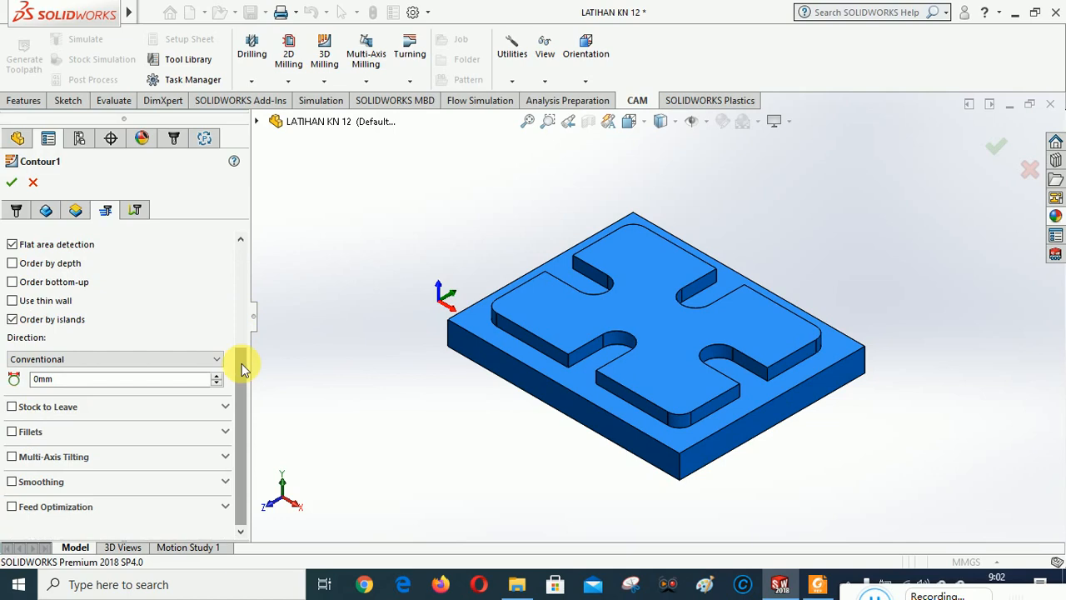
{"action": "scroll", "coordinate": [241, 364], "scroll_direction": "up", "scroll_amount": 4}
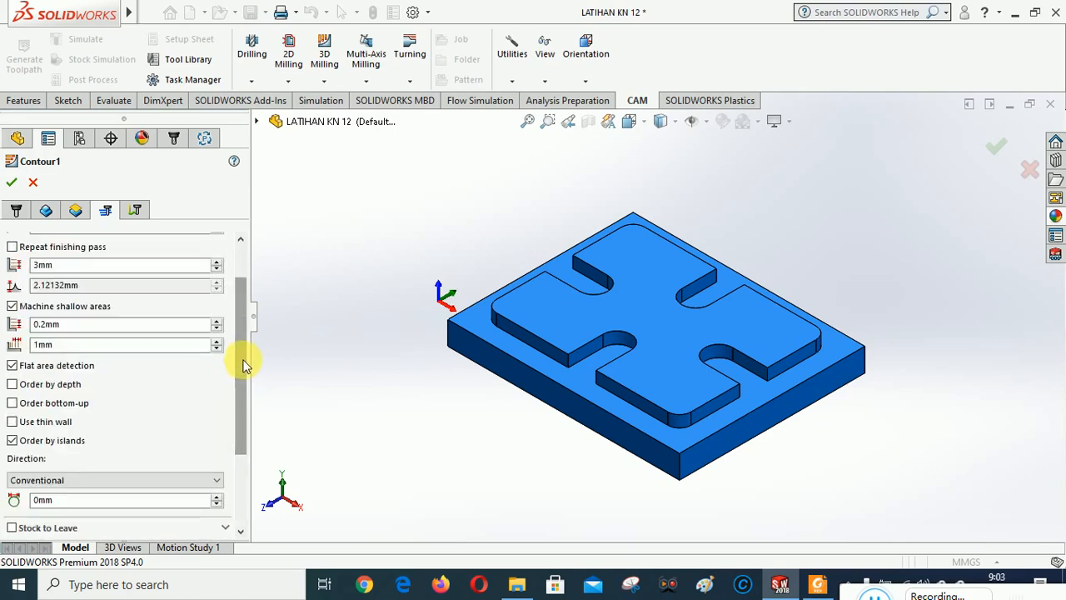
{"action": "left_click_drag", "start_coordinate": [242, 350], "coordinate": [225, 402]}
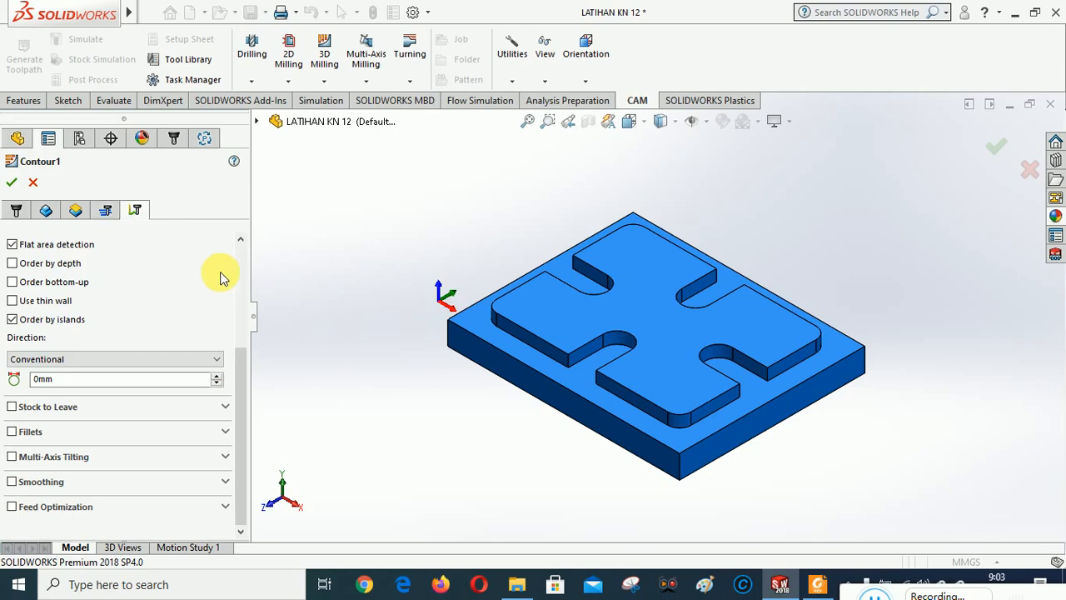
Step: Set the contour's linking safe distance to 3 mm, accept the operation to generate its toolpath, and inspect the result
{"action": "scroll", "coordinate": [220, 278], "scroll_direction": "up", "scroll_amount": 5}
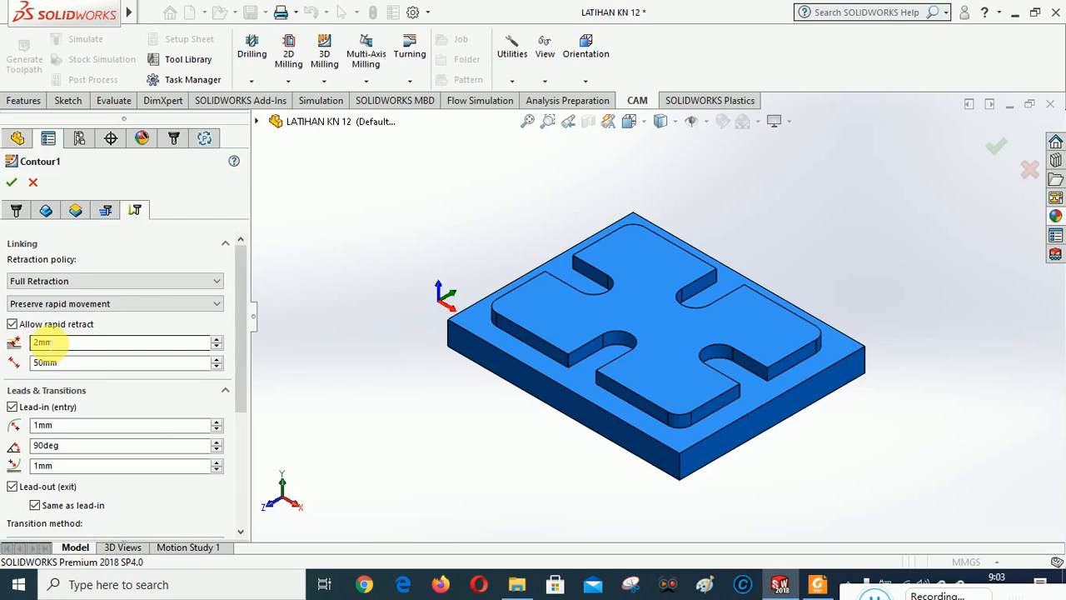
{"action": "left_click", "coordinate": [216, 340]}
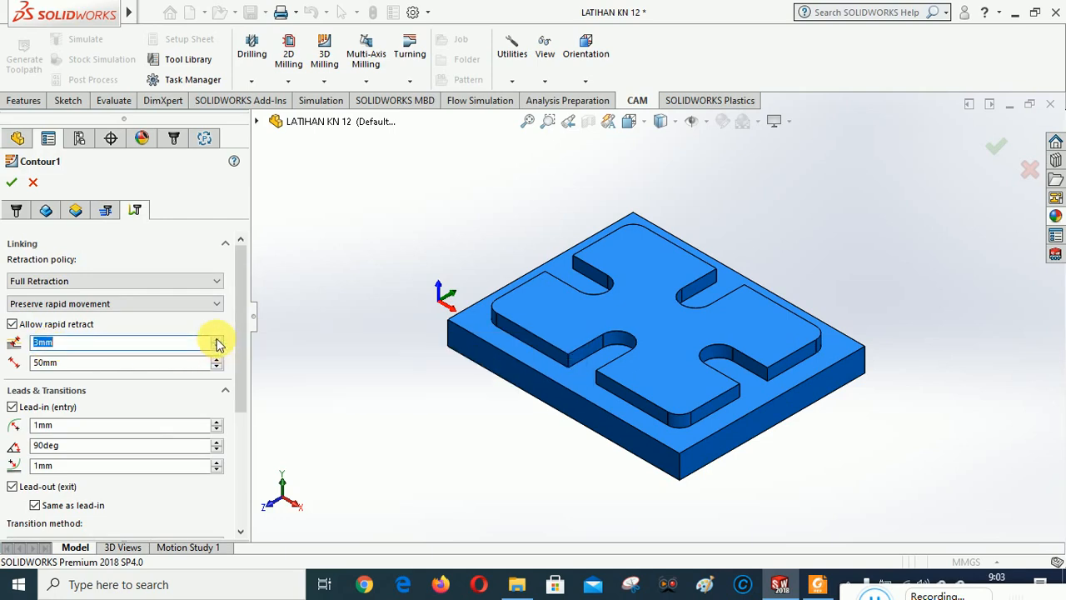
{"action": "mouse_move", "coordinate": [239, 309]}
{"action": "left_mouse_down"}
{"action": "mouse_move", "coordinate": [240, 452]}
{"action": "mouse_move", "coordinate": [240, 308]}
{"action": "left_mouse_up"}
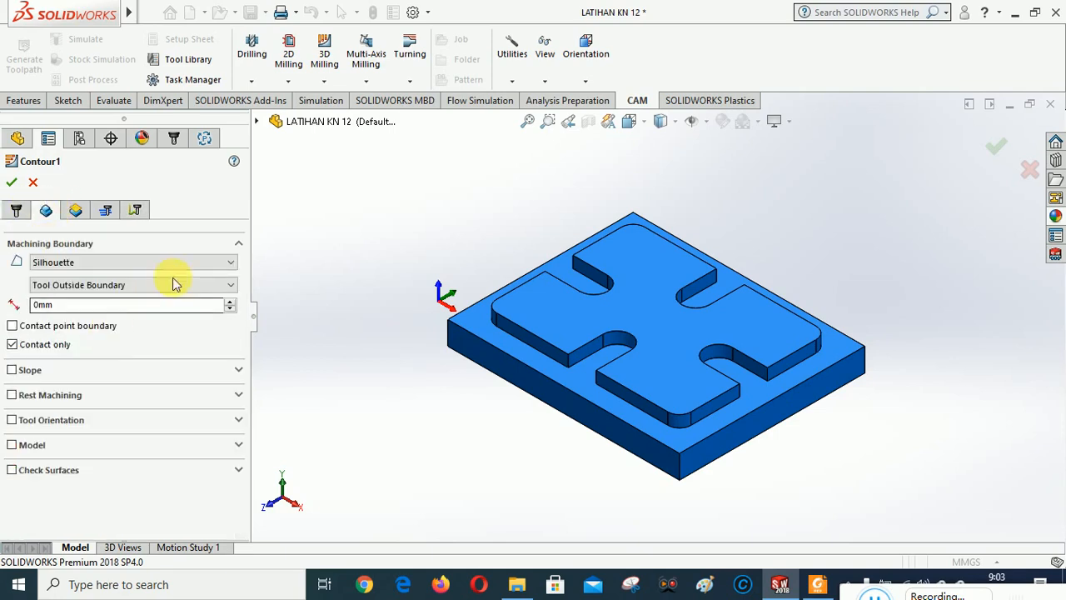
{"action": "left_click", "coordinate": [11, 183]}
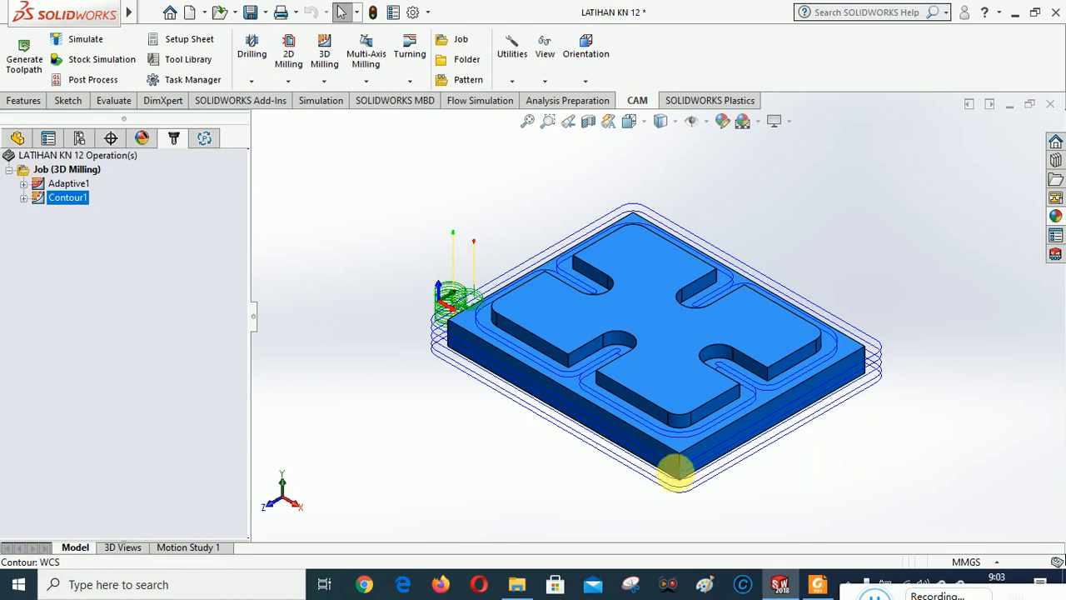
{"action": "middle_click_drag", "start_coordinate": [566, 470], "coordinate": [556, 450]}
{"action": "left_click", "coordinate": [529, 124]}
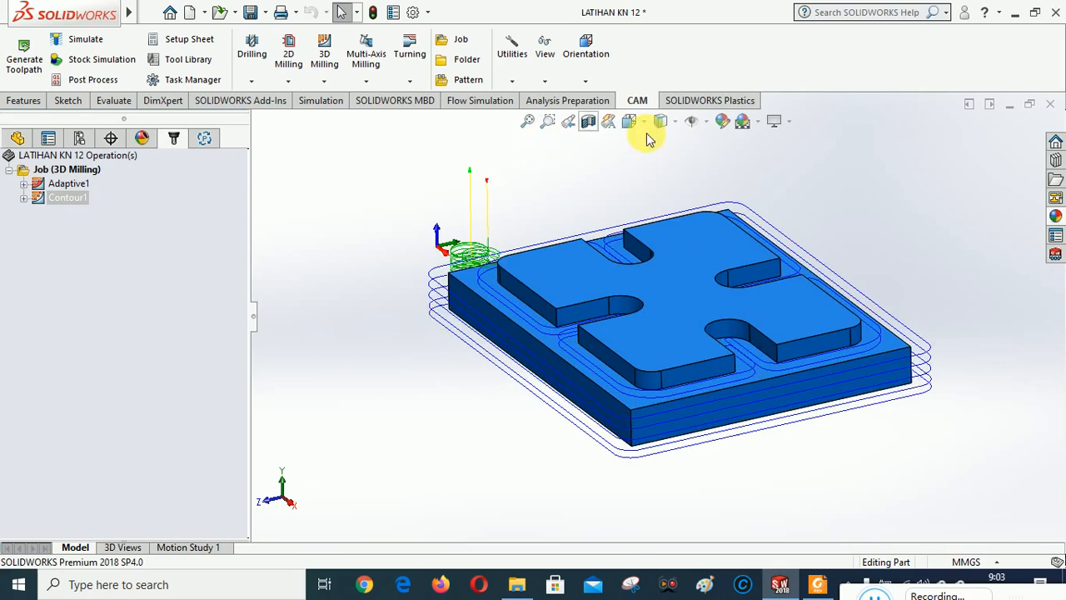
Step: Run the stock simulation of the whole Job (3D Milling), covering Adaptive1 and Contour1, to its end from the tool isometric view and dismiss the events report
{"action": "left_click", "coordinate": [585, 81]}
{"action": "left_click", "coordinate": [603, 214]}
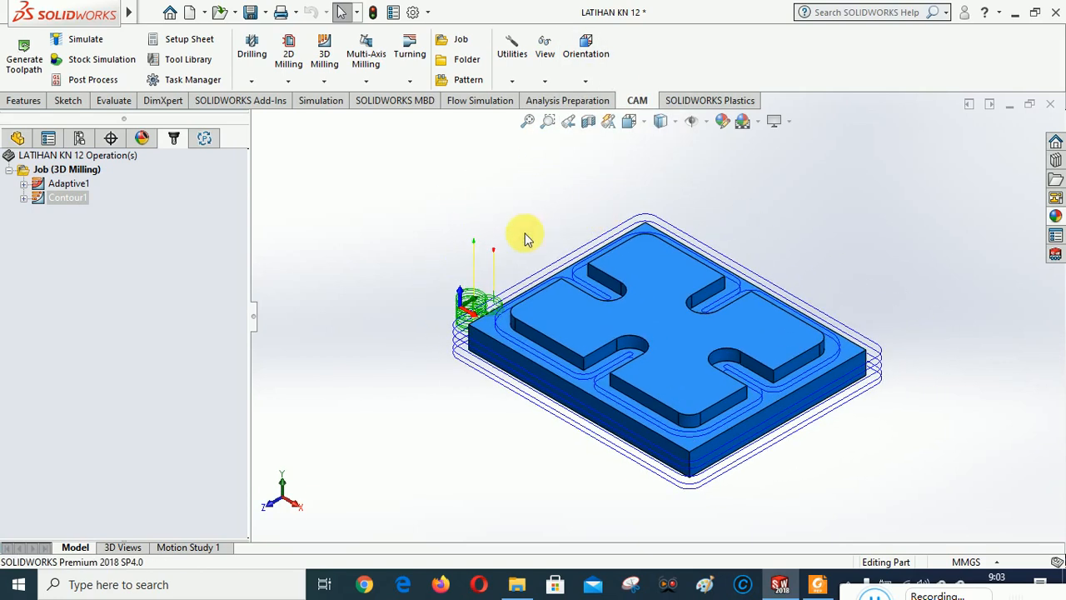
{"action": "right_click", "coordinate": [70, 171]}
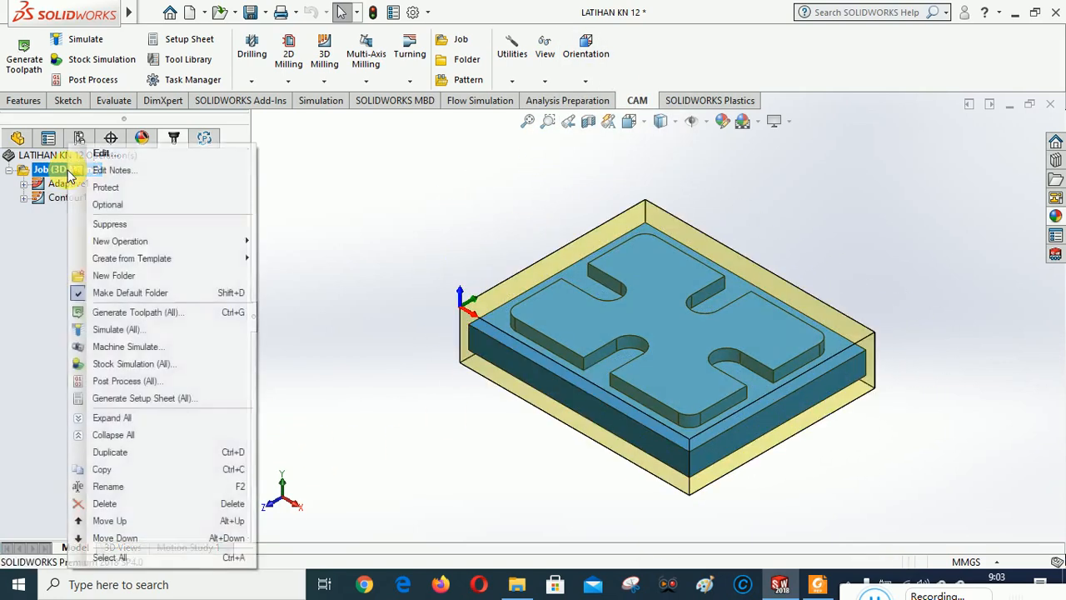
{"action": "left_click", "coordinate": [136, 367]}
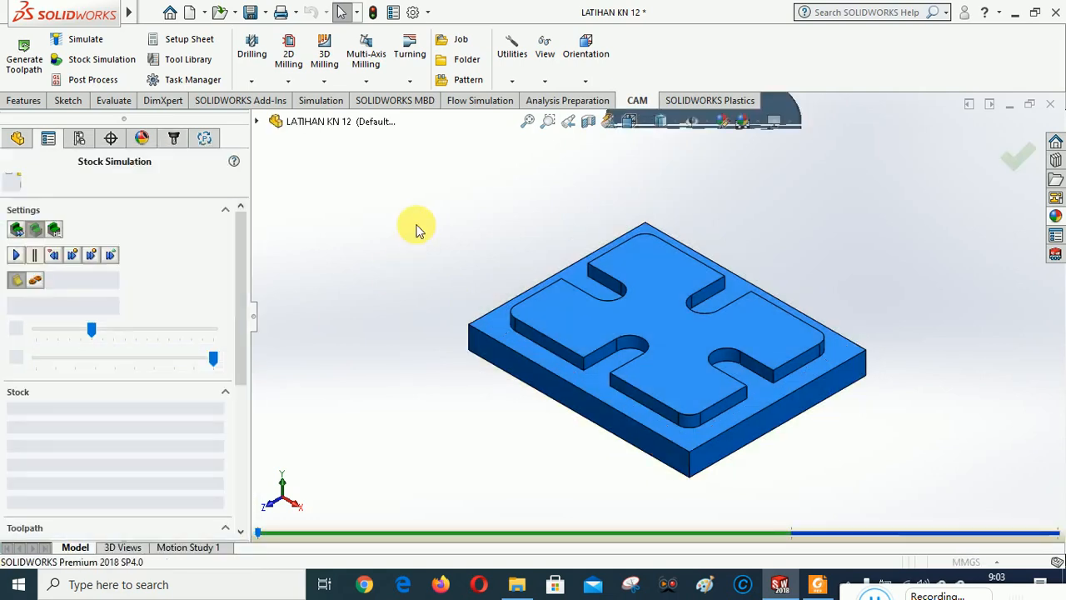
{"action": "left_click", "coordinate": [18, 255]}
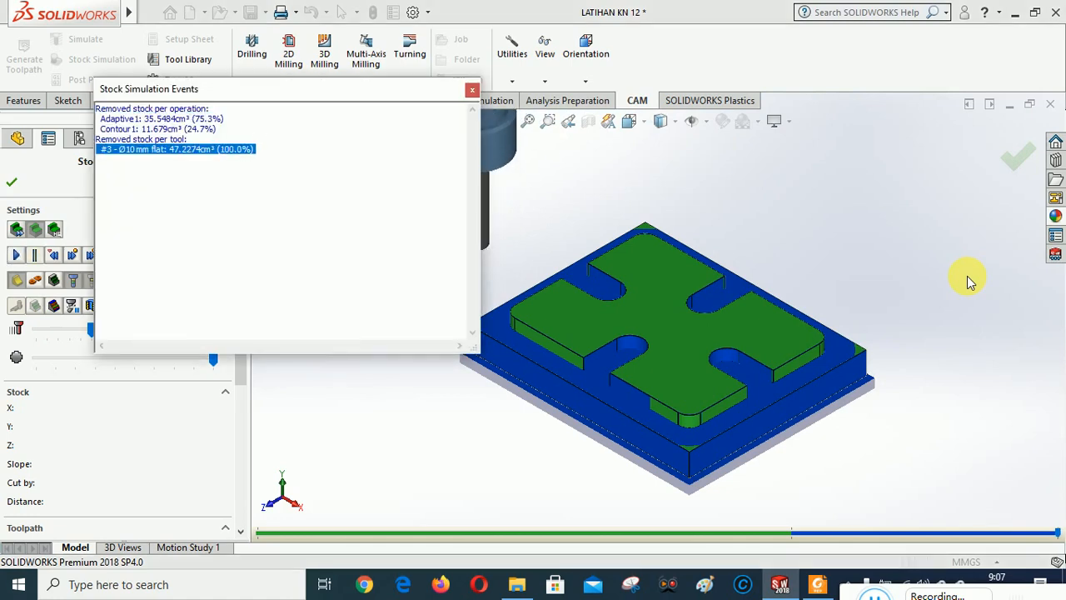
{"action": "left_click", "coordinate": [472, 91]}
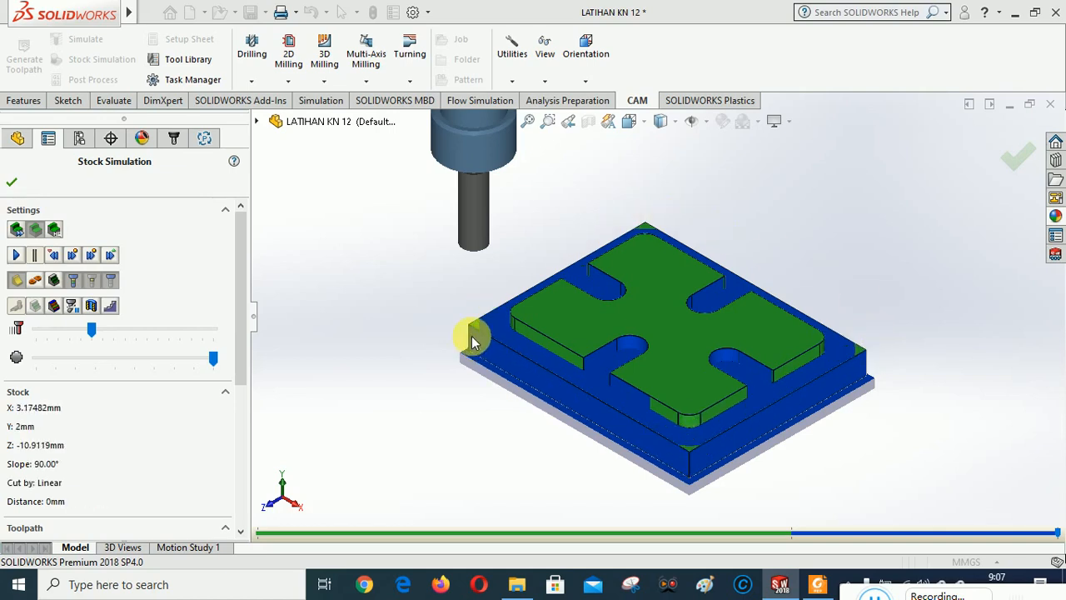
Step: Examine the corners of the simulated stock close up and from several orientations, ending in the isometric view, and close the stock simulation
{"action": "scroll", "coordinate": [471, 336], "scroll_direction": "down", "scroll_amount": 5}
{"action": "scroll", "coordinate": [652, 310], "scroll_direction": "down", "scroll_amount": 6}
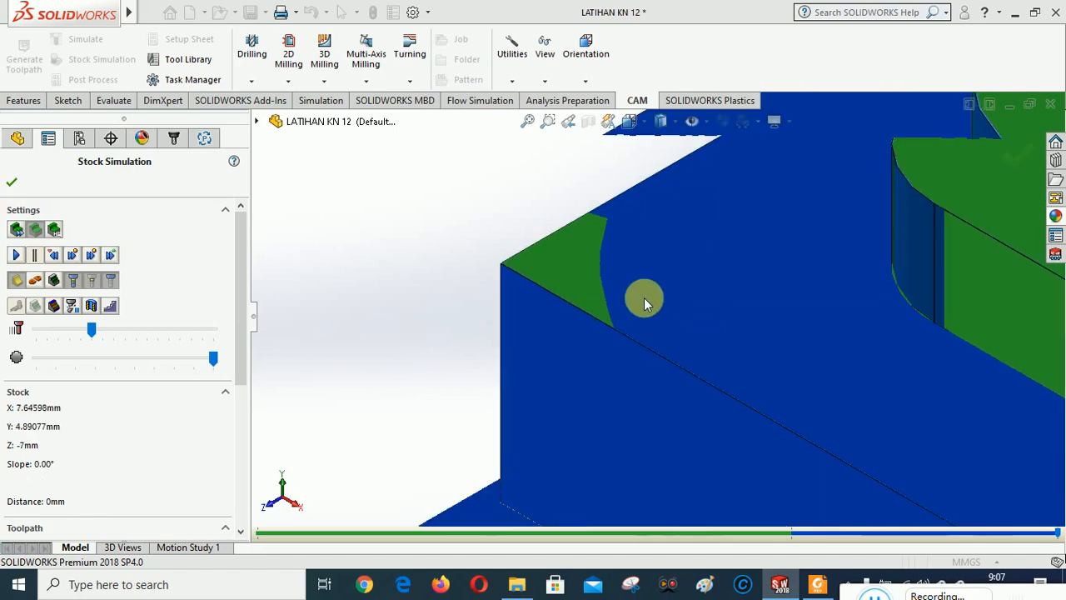
{"action": "key", "text": "f"}
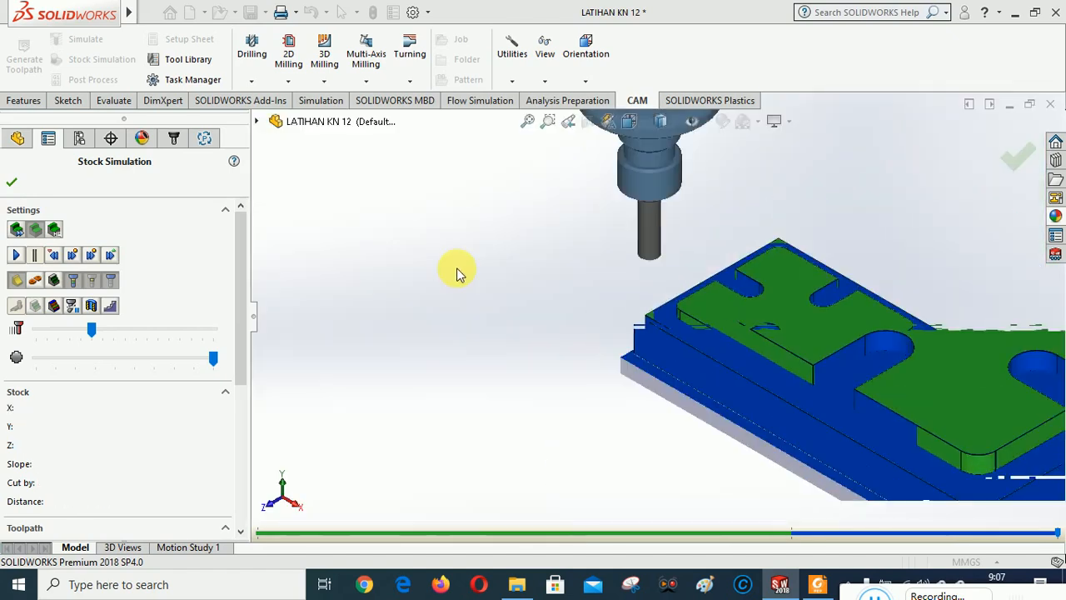
{"action": "scroll", "coordinate": [739, 164], "scroll_direction": "up", "scroll_amount": 2}
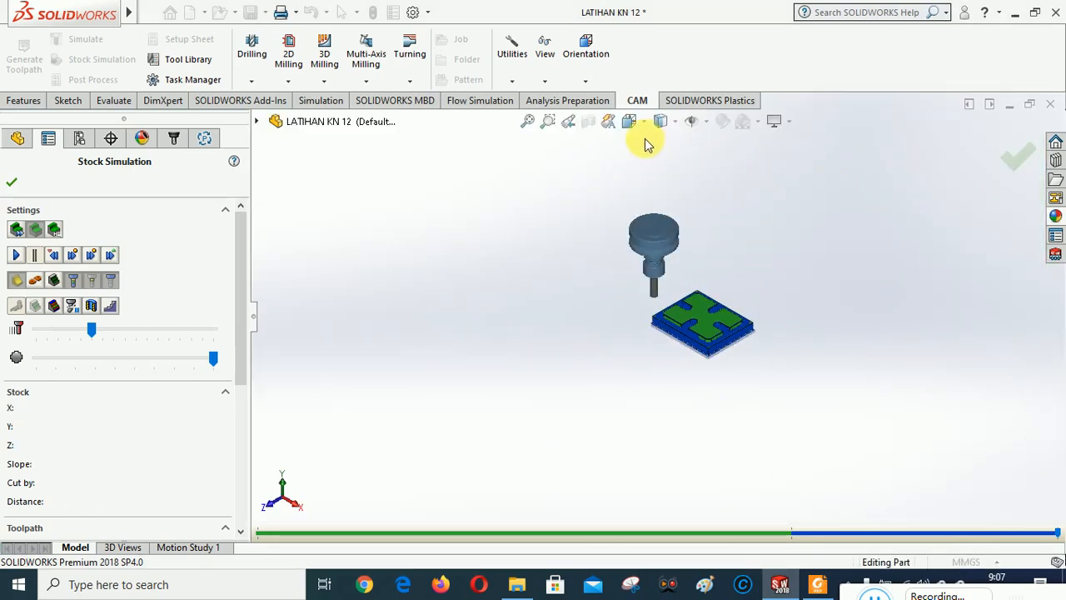
{"action": "left_click", "coordinate": [585, 81]}
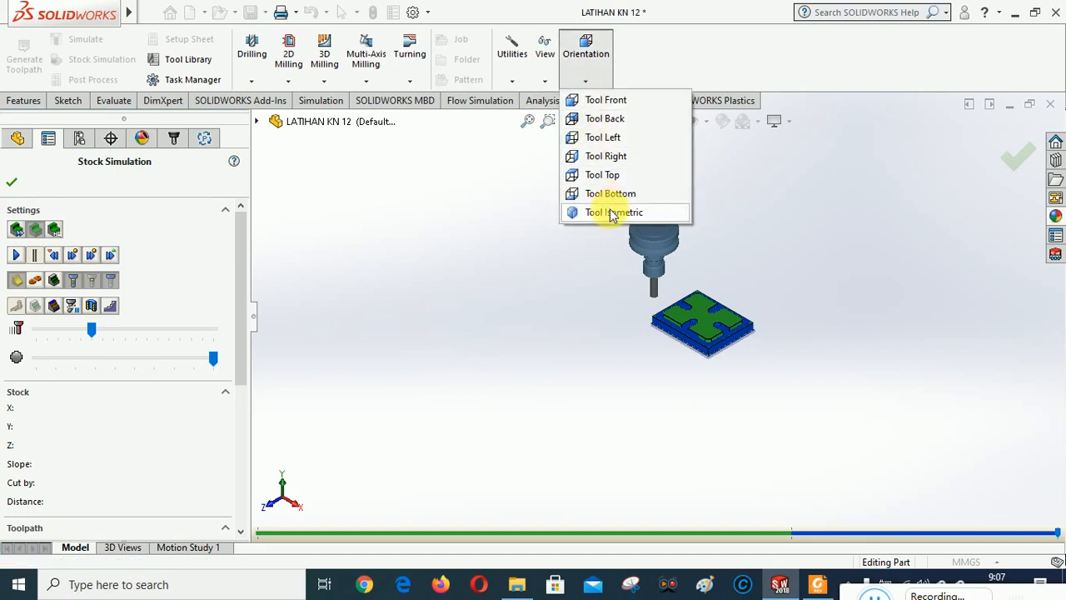
{"action": "left_click", "coordinate": [612, 214]}
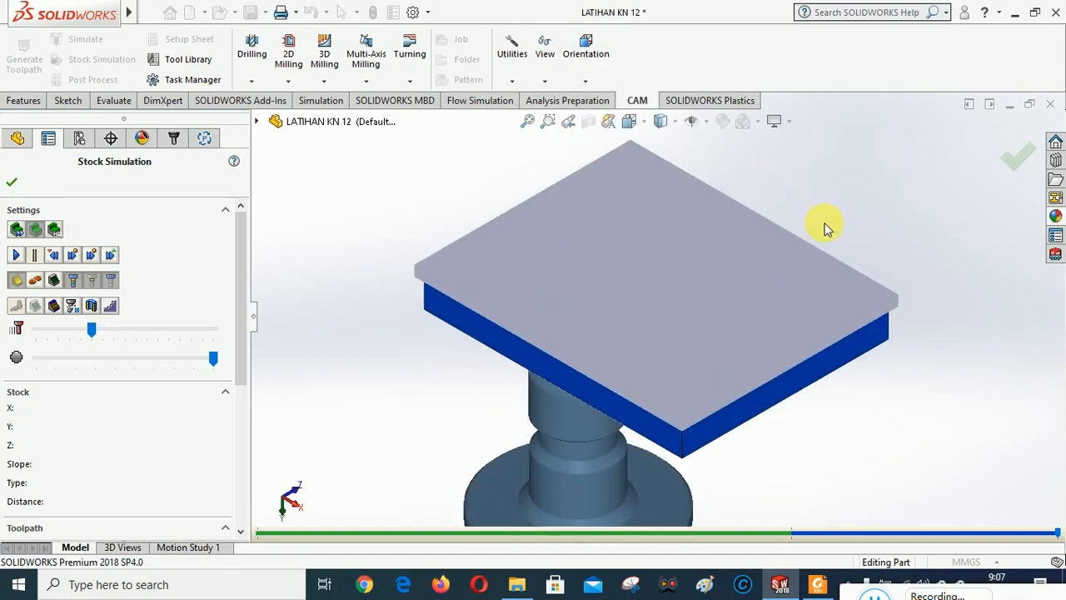
{"action": "left_click", "coordinate": [587, 81]}
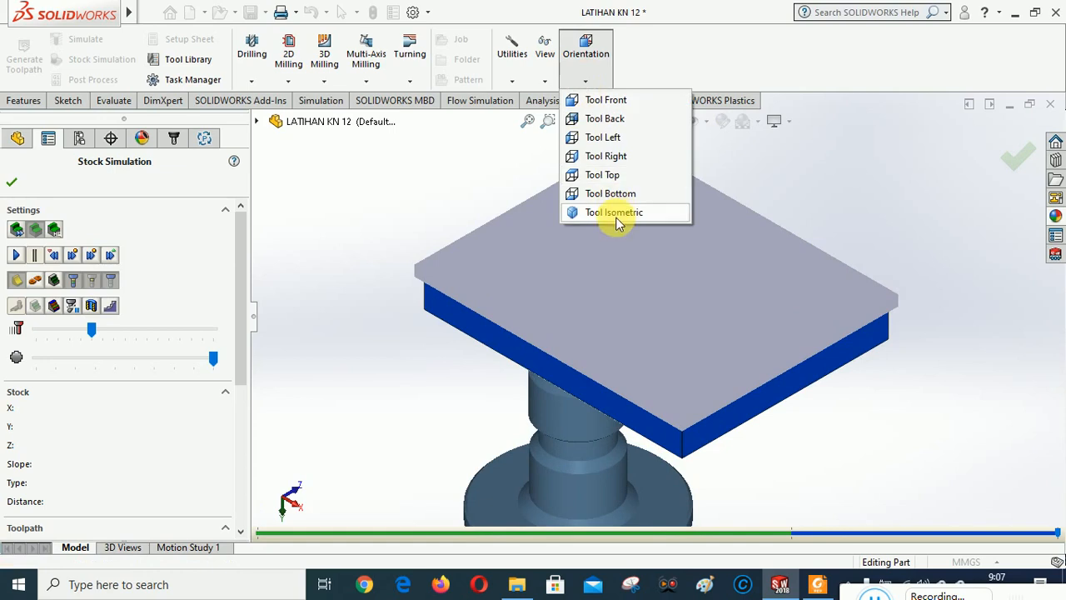
{"action": "left_click", "coordinate": [616, 218]}
{"action": "left_click", "coordinate": [630, 123]}
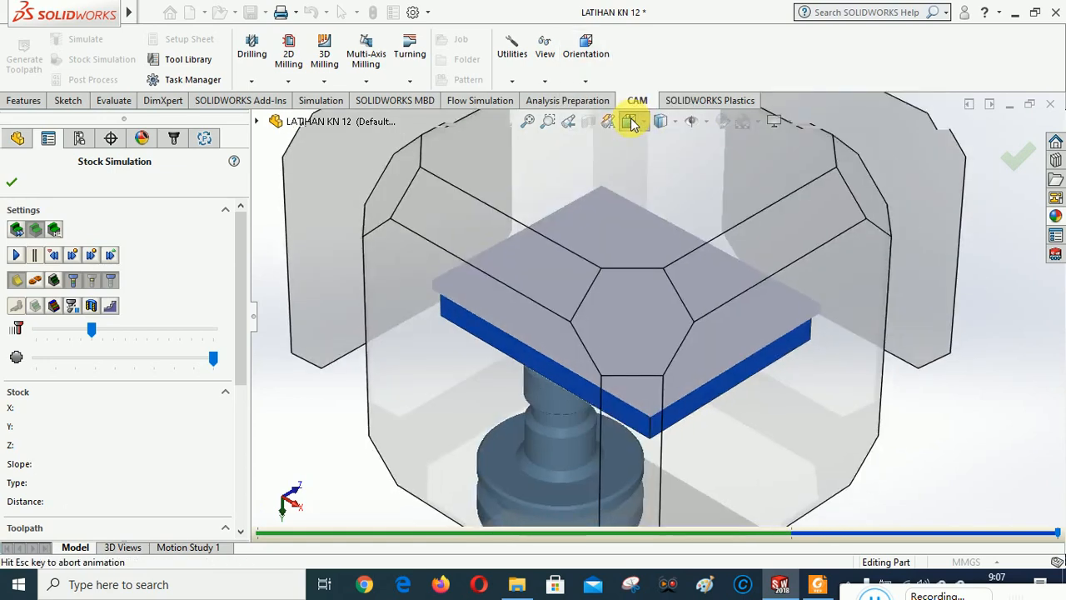
{"action": "left_click", "coordinate": [453, 412]}
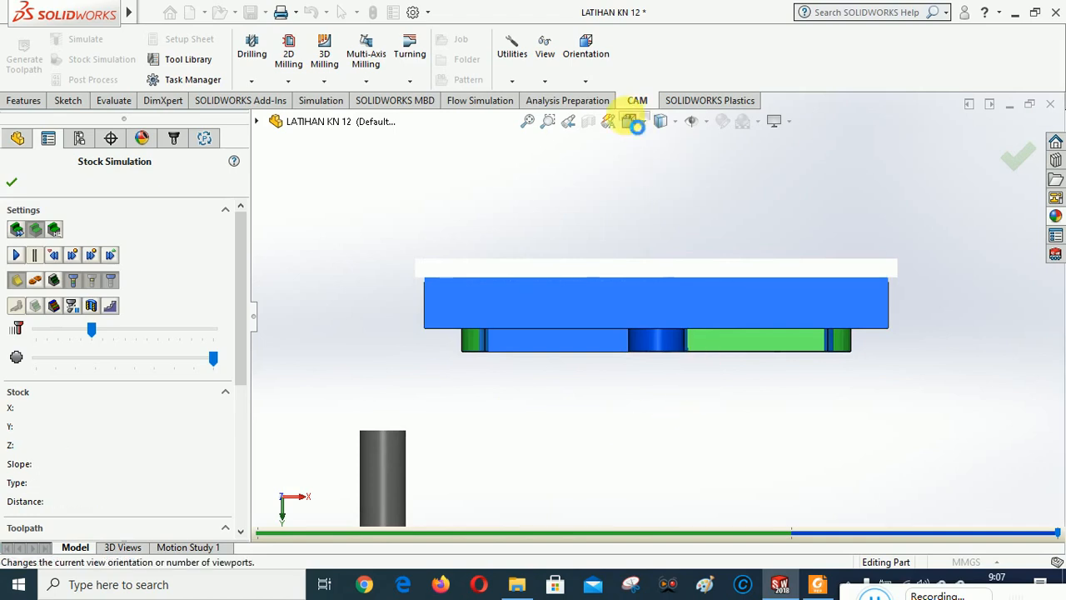
{"action": "left_click", "coordinate": [631, 122]}
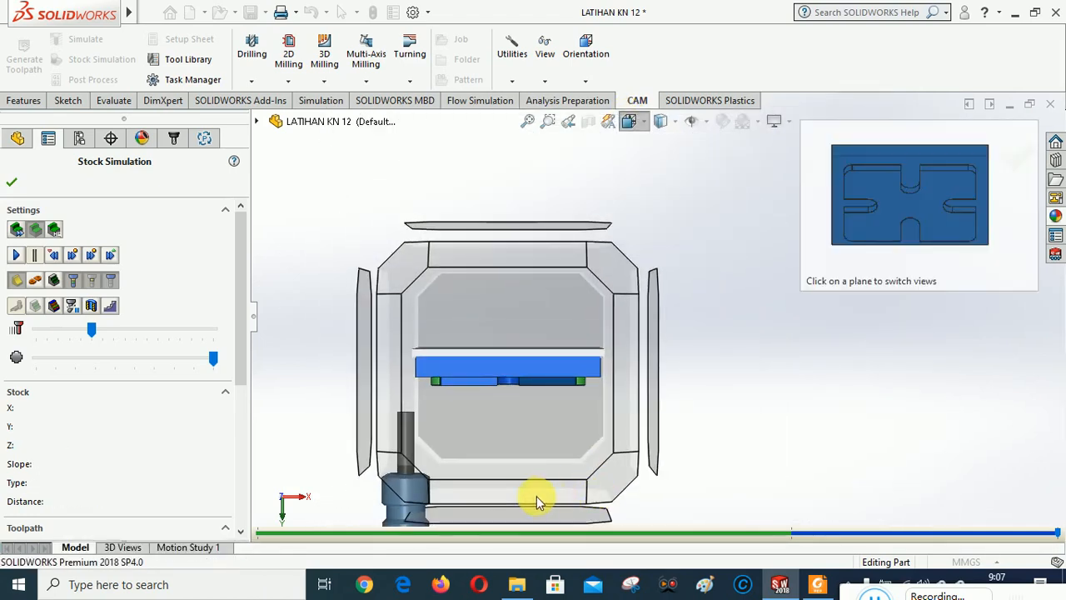
{"action": "left_click", "coordinate": [509, 498]}
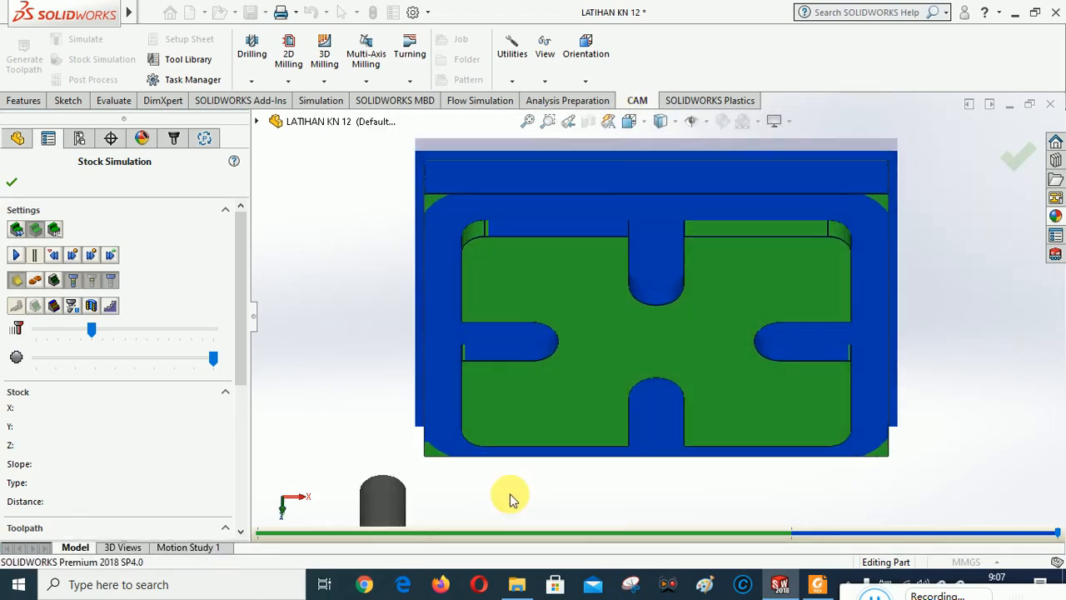
{"action": "left_click", "coordinate": [631, 123]}
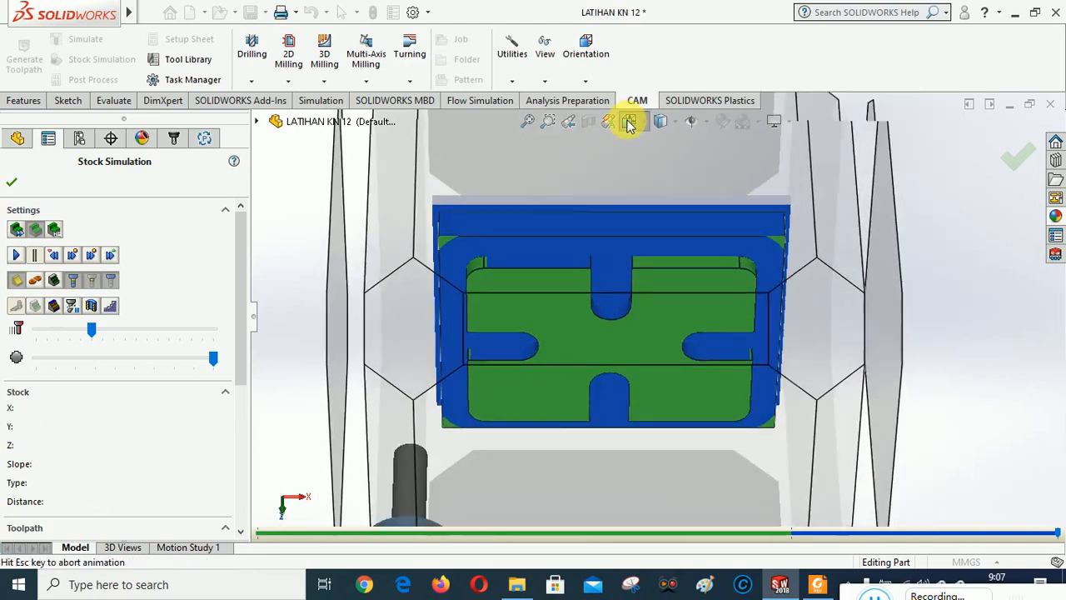
{"action": "left_click", "coordinate": [547, 409]}
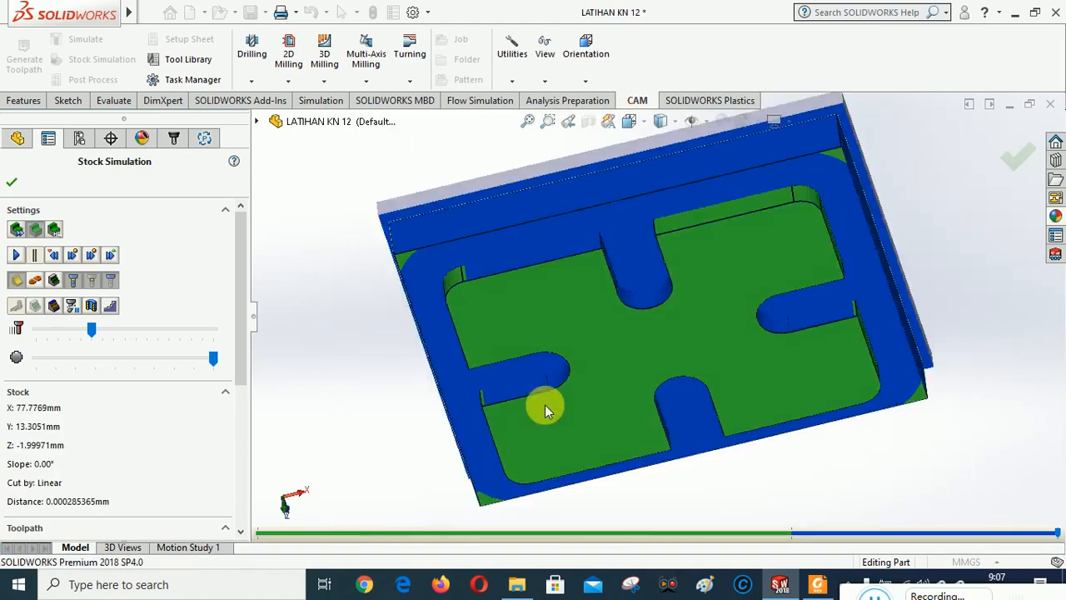
{"action": "left_click", "coordinate": [635, 122]}
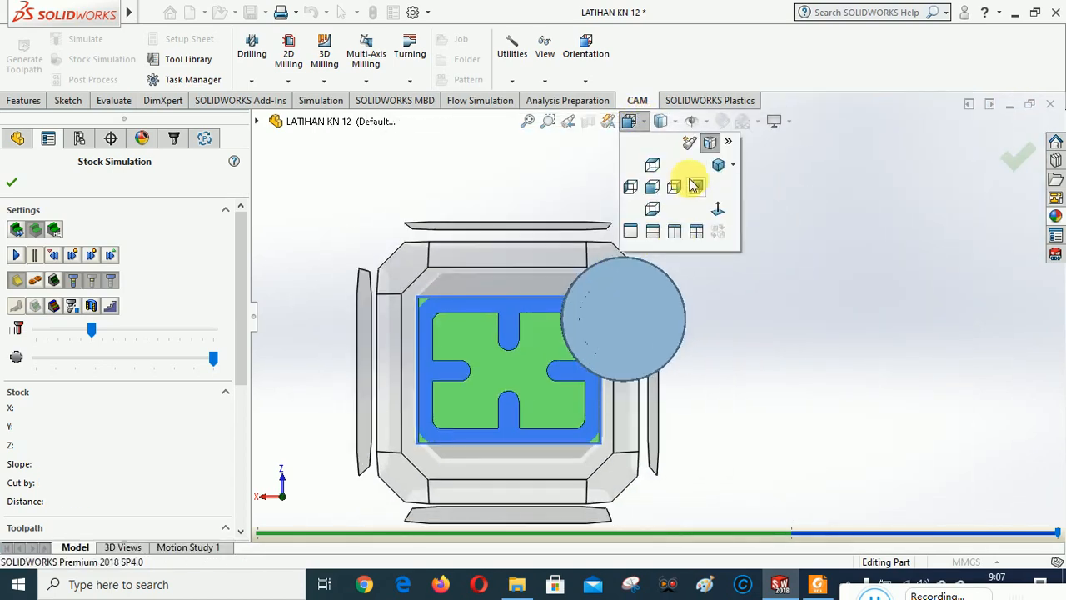
{"action": "left_click", "coordinate": [716, 164]}
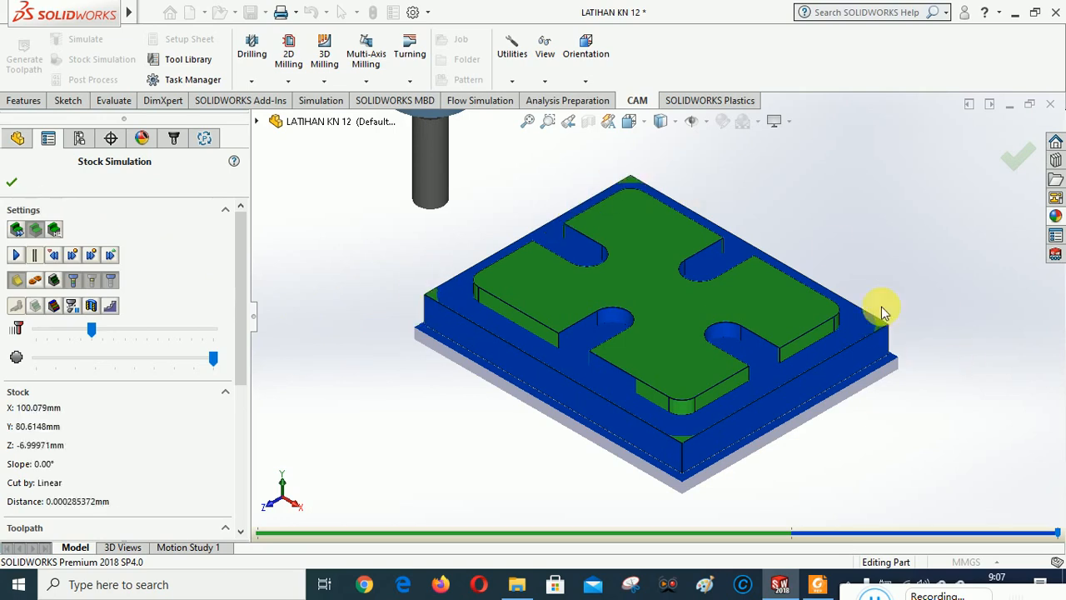
{"action": "left_click", "coordinate": [13, 183]}
{"action": "left_click", "coordinate": [114, 311]}
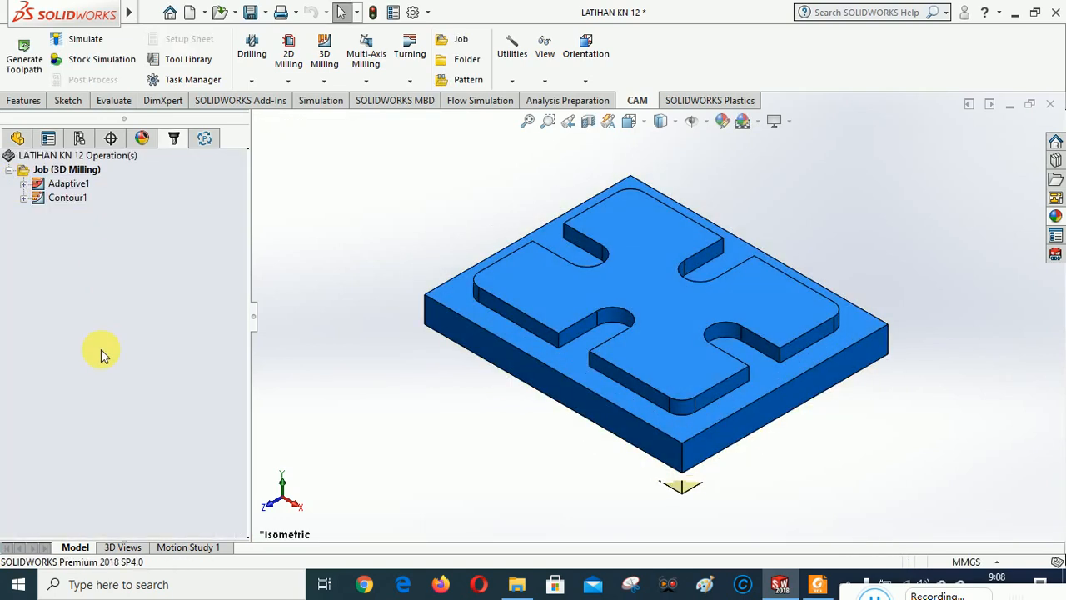
Step: Start a new 3D Pocket Clearing operation in the Job and open its height settings
{"action": "left_click", "coordinate": [325, 80]}
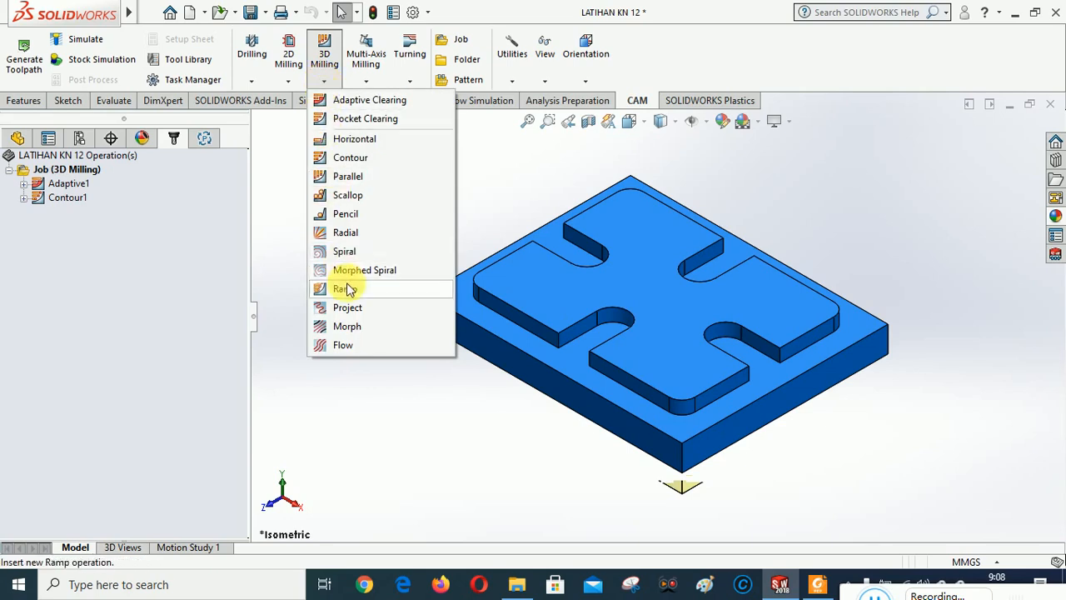
{"action": "left_click", "coordinate": [350, 118]}
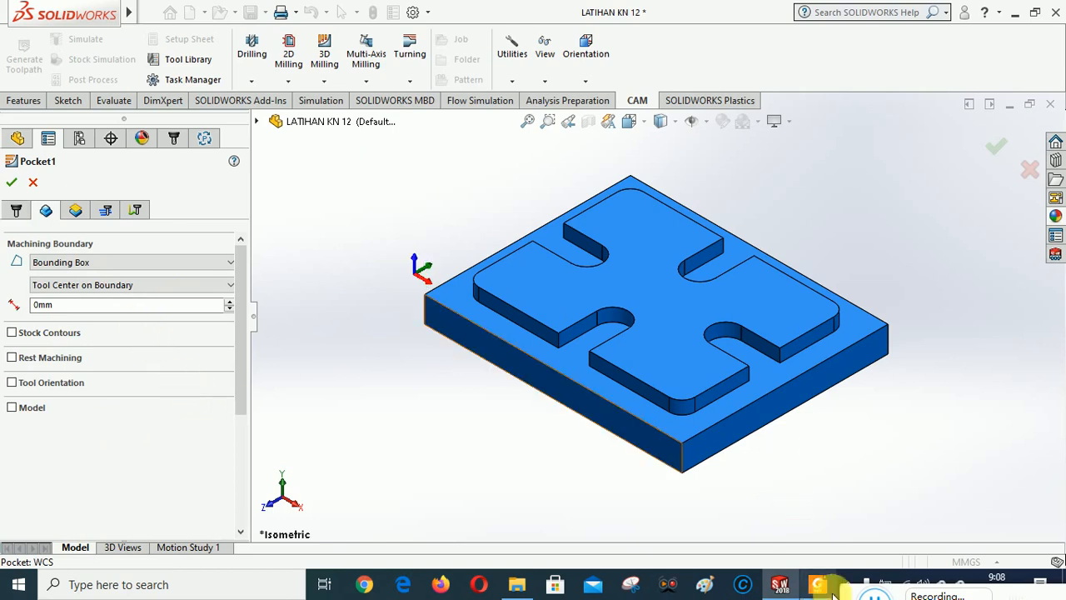
{"action": "left_click", "coordinate": [877, 596]}
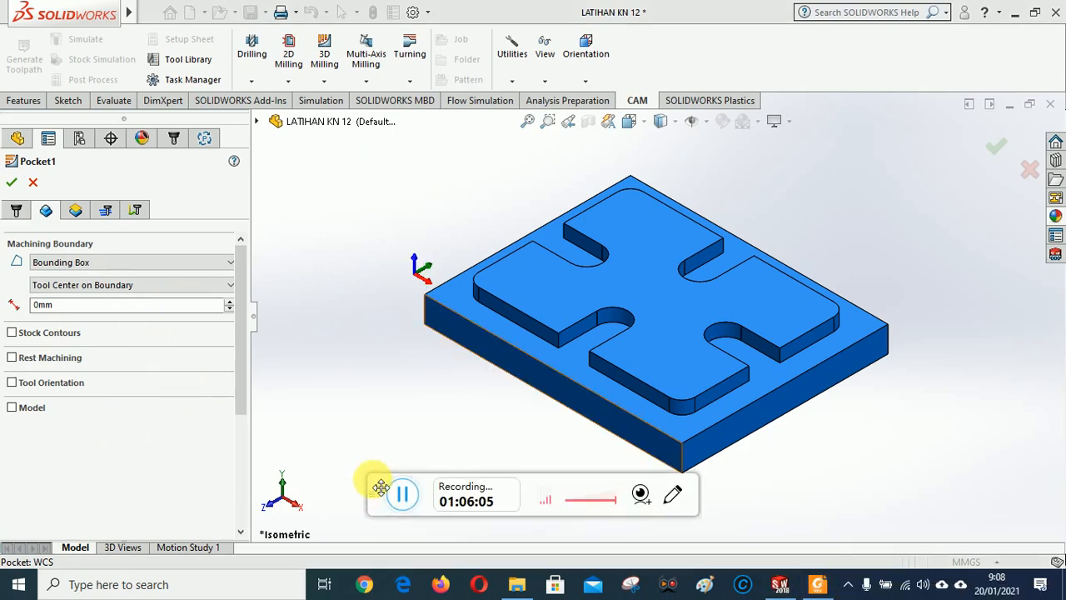
{"action": "left_click_drag", "start_coordinate": [381, 487], "coordinate": [862, 593]}
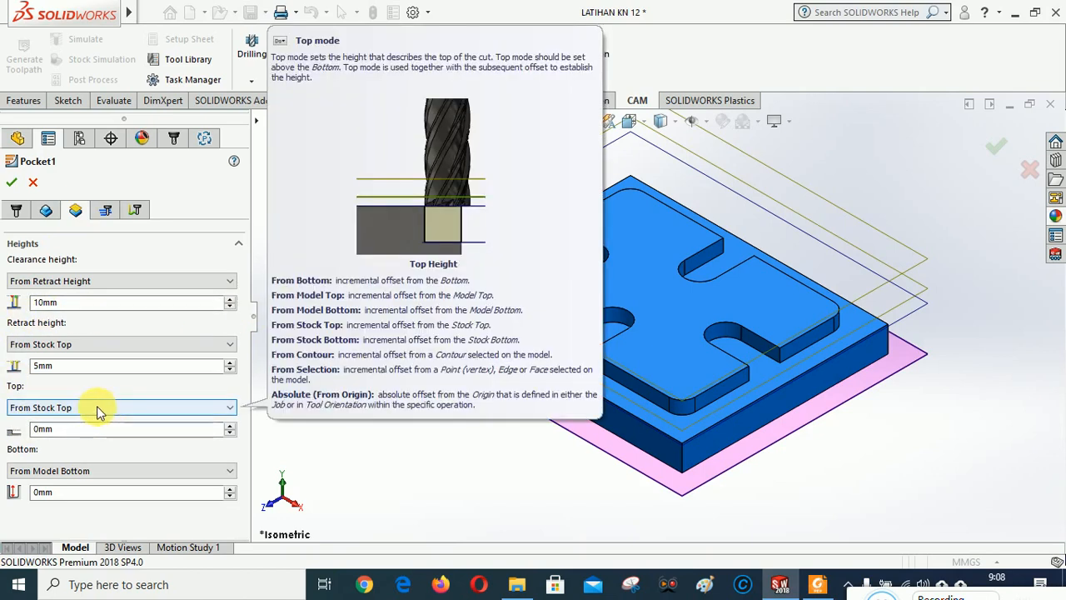
Step: Choose the height reference for the top of the pocket cut and set the pocket clearing direction to Conventional
{"action": "left_click", "coordinate": [99, 407]}
{"action": "left_click", "coordinate": [70, 432]}
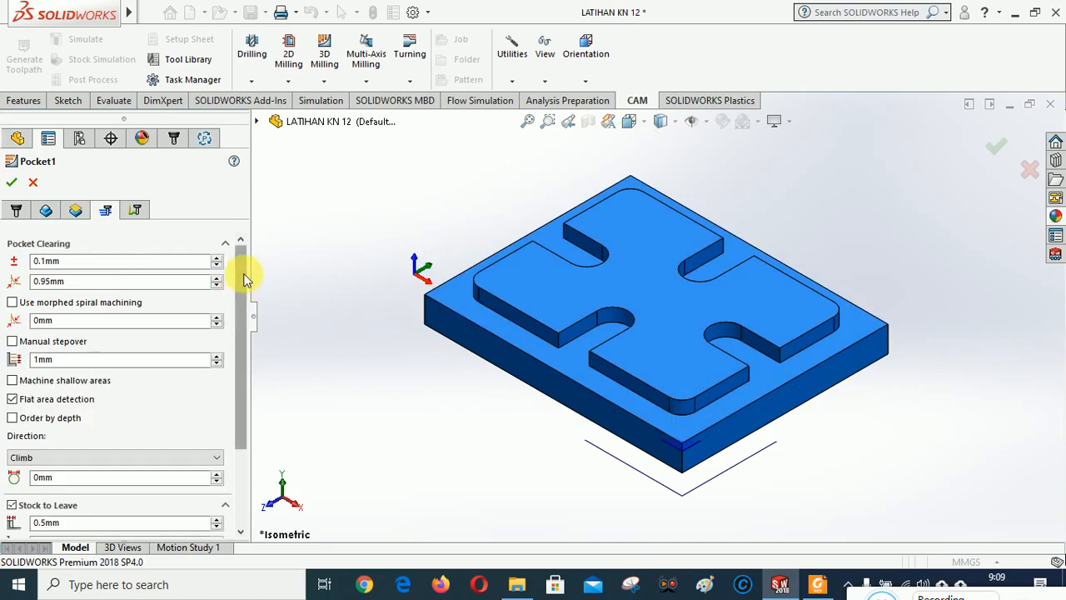
{"action": "scroll", "coordinate": [245, 279], "scroll_direction": "down", "scroll_amount": 3}
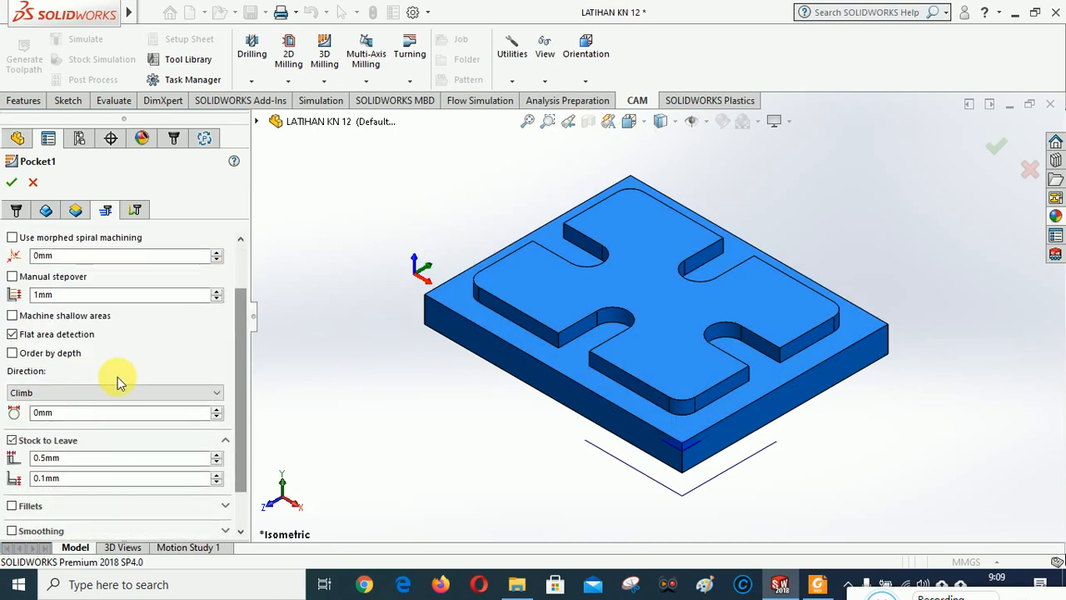
{"action": "left_click", "coordinate": [79, 388]}
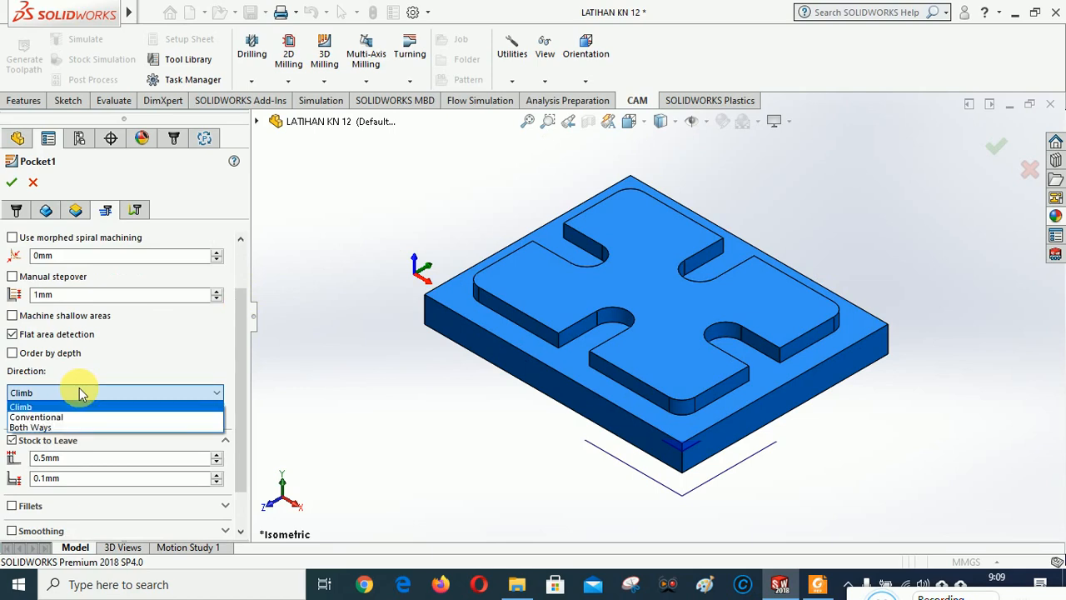
{"action": "left_click", "coordinate": [74, 416]}
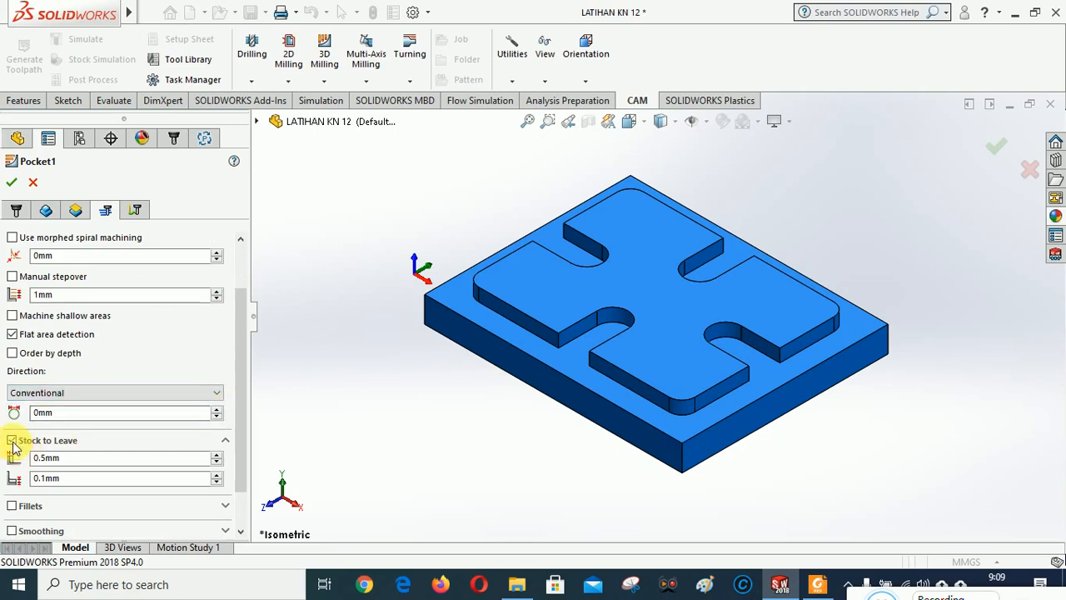
Step: Turn off Stock to Leave for the pocket, review its pass and linking settings, and accept the operation to generate its toolpath
{"action": "left_click", "coordinate": [114, 446]}
{"action": "scroll", "coordinate": [233, 427], "scroll_direction": "down", "scroll_amount": 1}
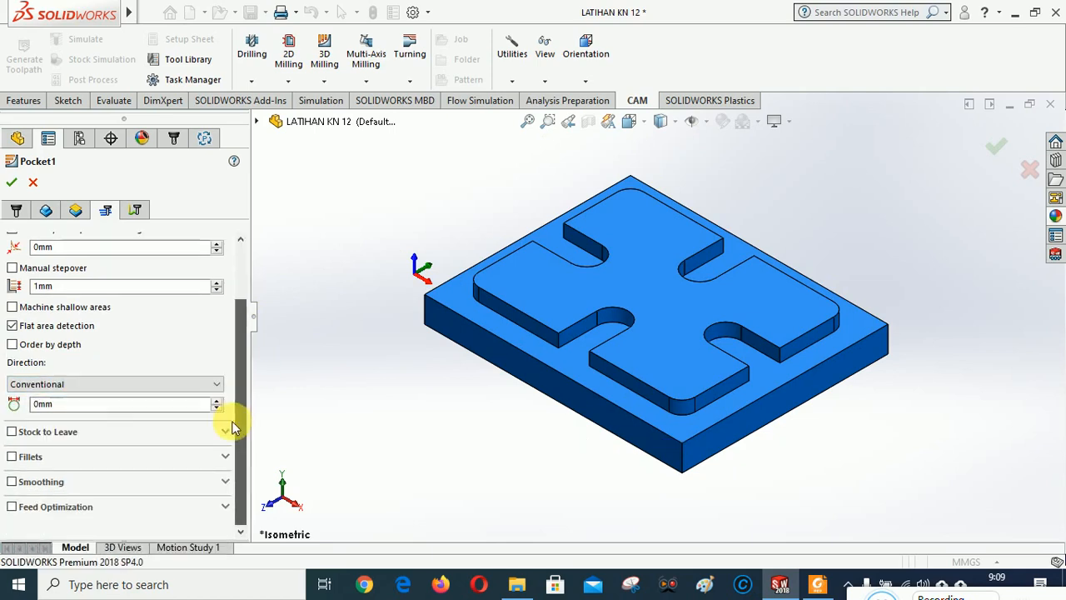
{"action": "scroll", "coordinate": [227, 334], "scroll_direction": "up", "scroll_amount": 3}
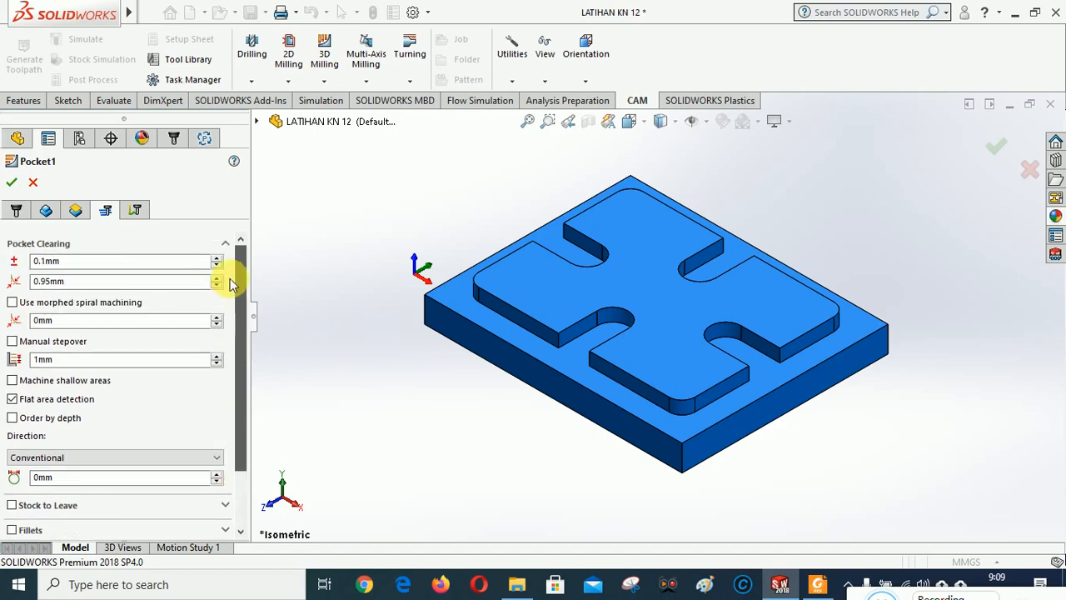
{"action": "scroll", "coordinate": [230, 292], "scroll_direction": "down", "scroll_amount": 3}
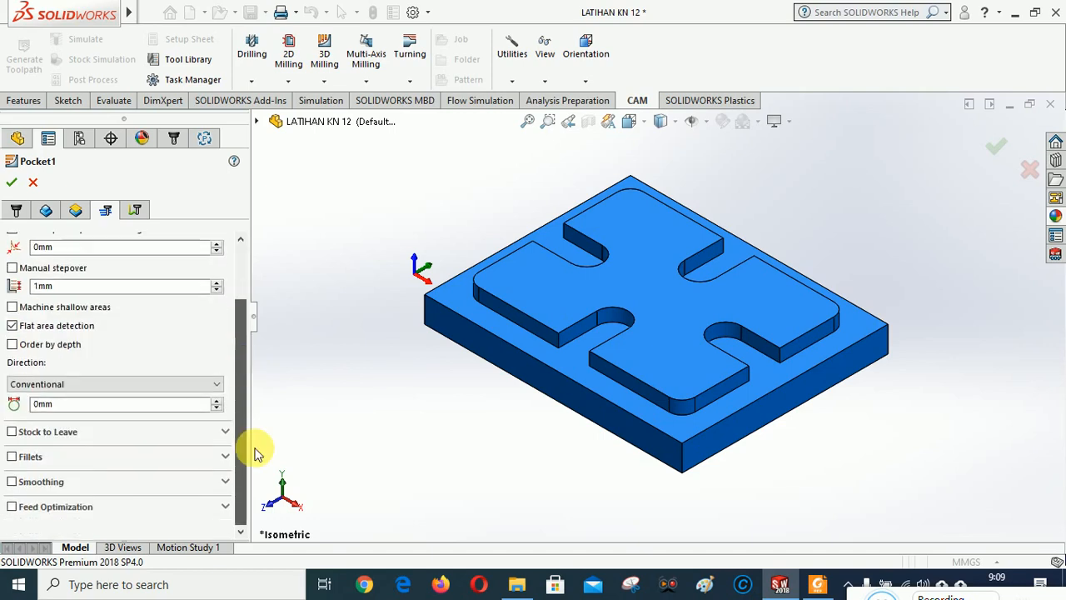
{"action": "scroll", "coordinate": [255, 404], "scroll_direction": "up", "scroll_amount": 3}
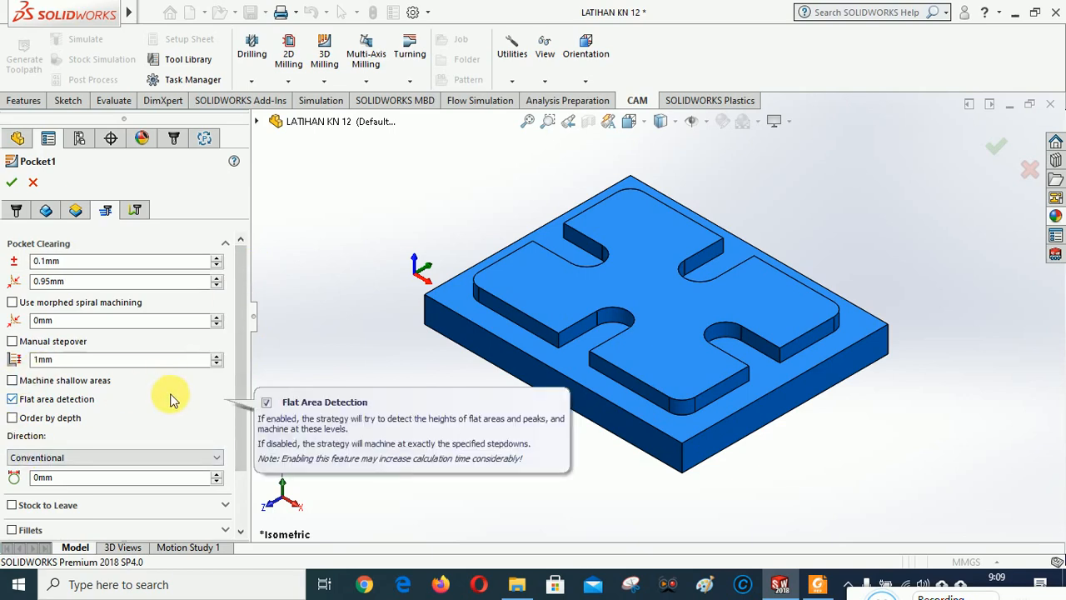
{"action": "scroll", "coordinate": [260, 249], "scroll_direction": "down", "scroll_amount": 10}
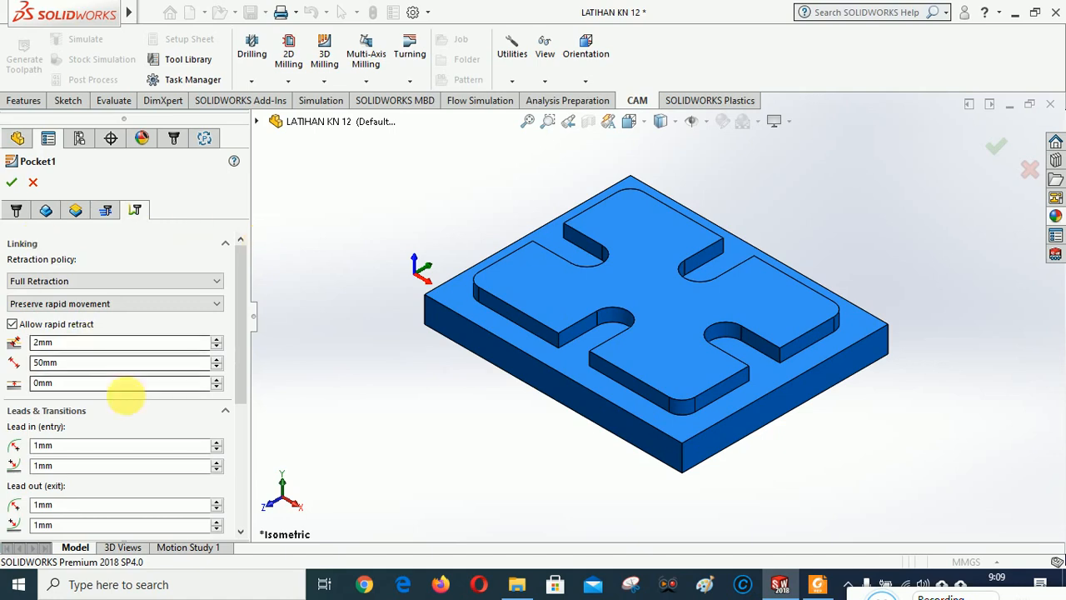
{"action": "left_click", "coordinate": [12, 185]}
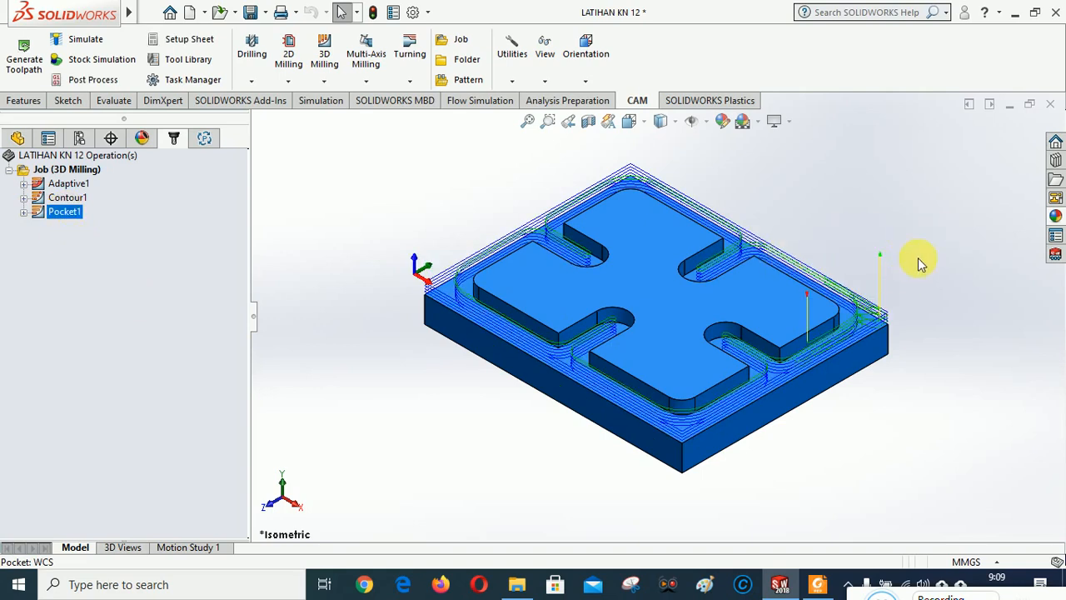
Step: Examine the pocket toolpath, and run and close a stock simulation of all operations in the 3D Milling job
{"action": "middle_click_drag", "start_coordinate": [822, 256], "coordinate": [736, 237]}
{"action": "middle_click_drag", "start_coordinate": [658, 337], "coordinate": [826, 315]}
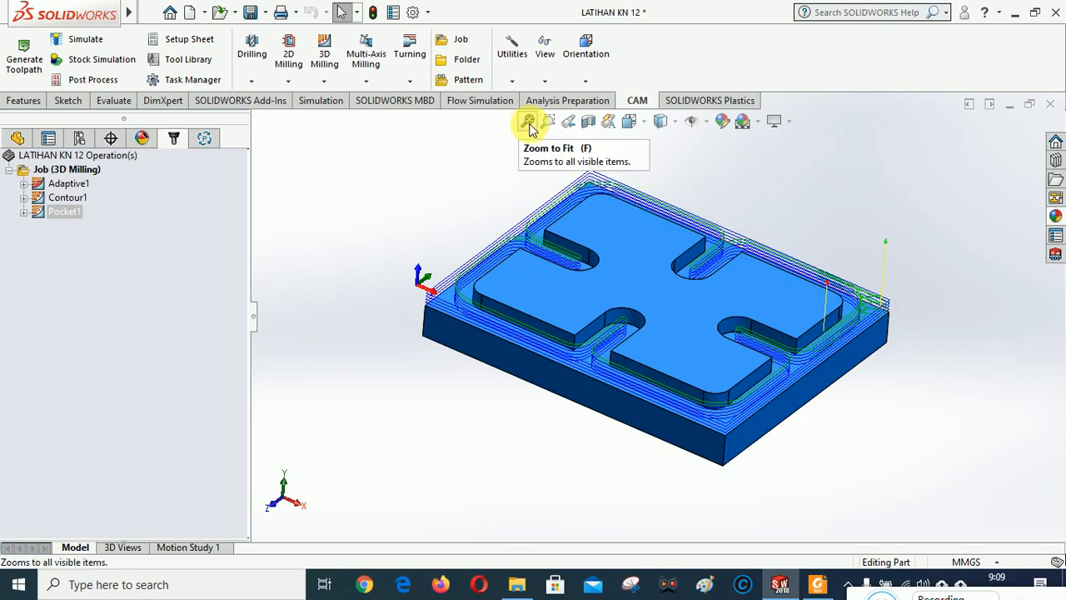
{"action": "left_click", "coordinate": [629, 121]}
{"action": "left_click", "coordinate": [719, 166]}
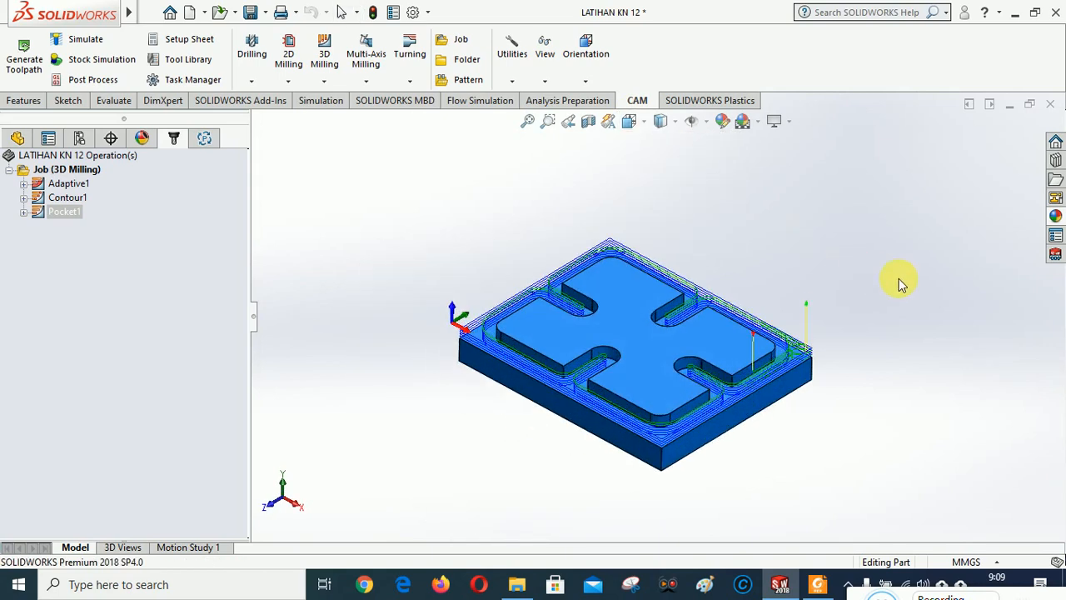
{"action": "right_click", "coordinate": [63, 171]}
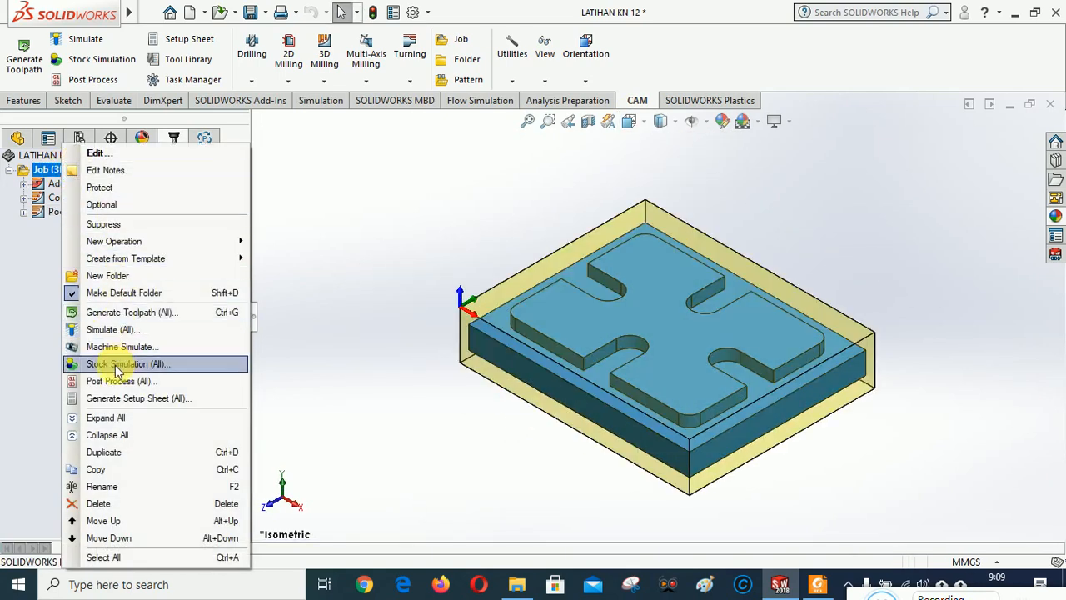
{"action": "left_click", "coordinate": [117, 366]}
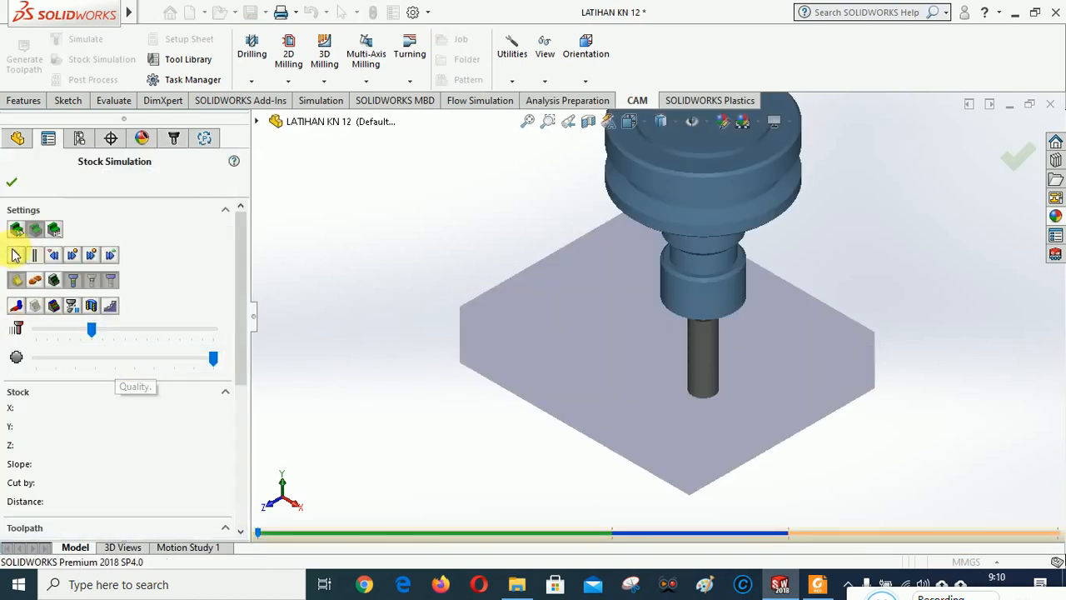
{"action": "left_click", "coordinate": [15, 254]}
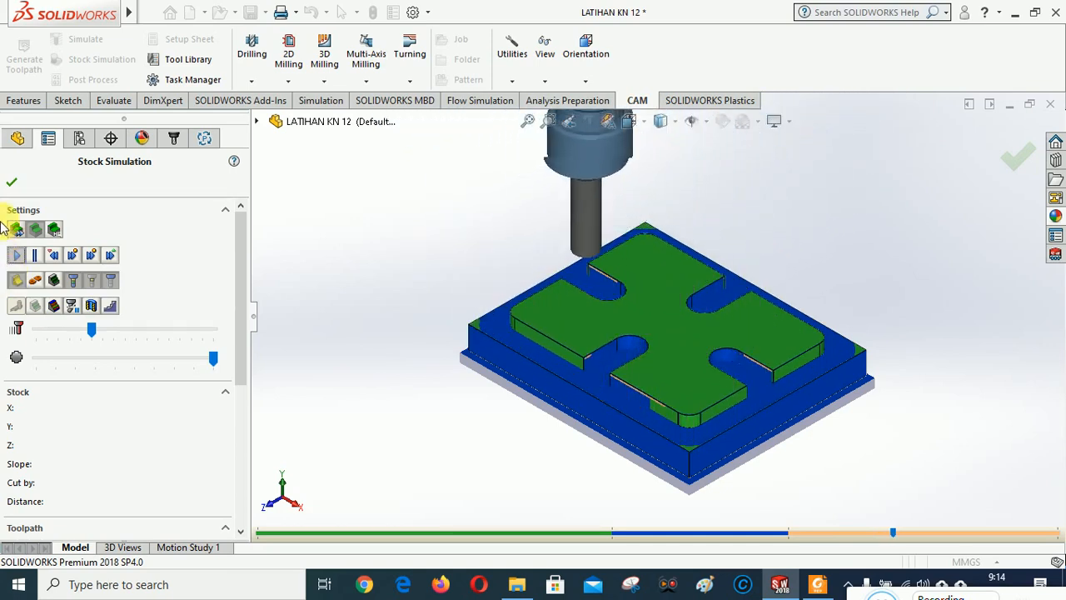
{"action": "left_click", "coordinate": [10, 183]}
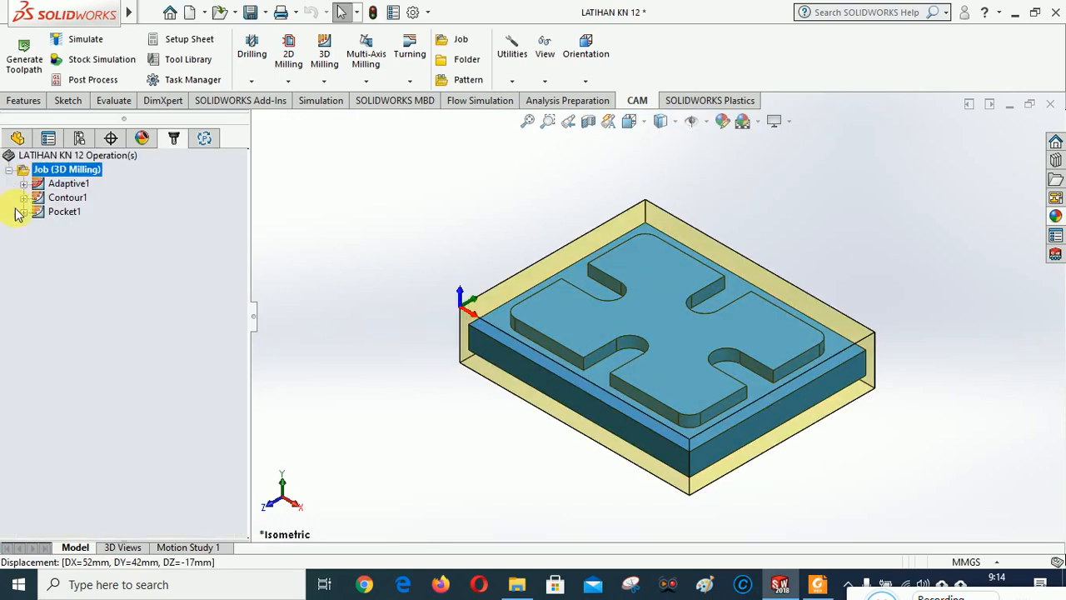
Step: Set the maximum stepdown of the Pocket1 operation to 5 mm and accept it, ignoring the safe distance warning
{"action": "right_click", "coordinate": [65, 212]}
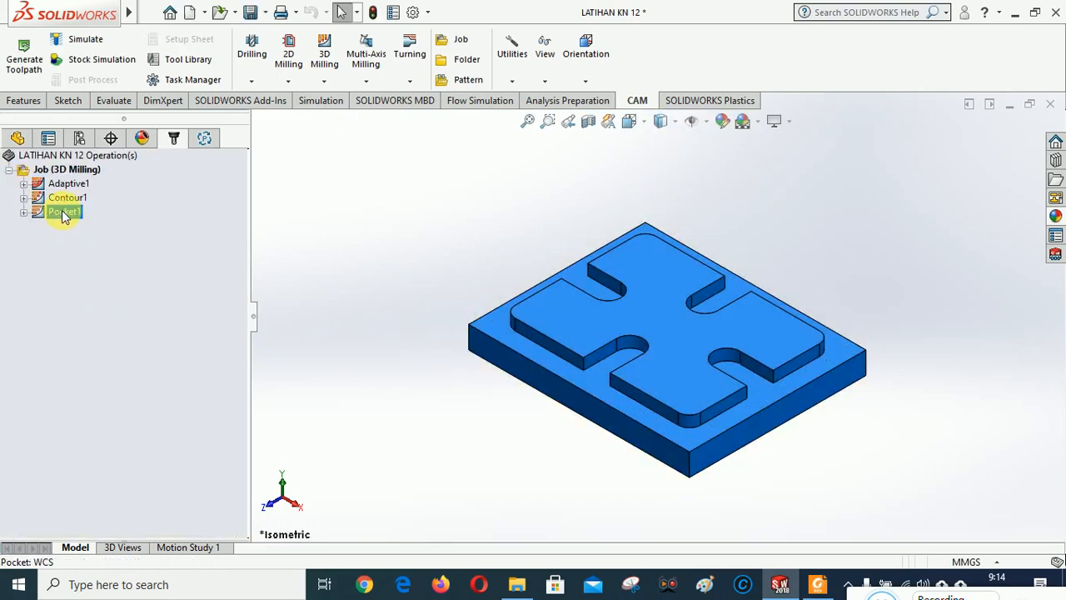
{"action": "left_click", "coordinate": [98, 84]}
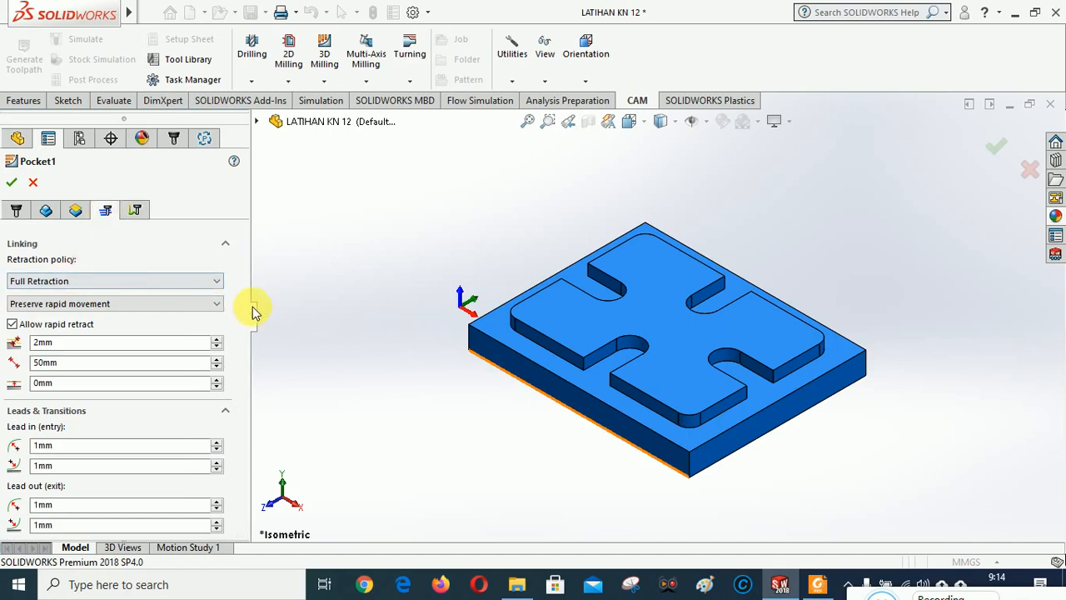
{"action": "scroll", "coordinate": [250, 308], "scroll_direction": "up", "scroll_amount": 5}
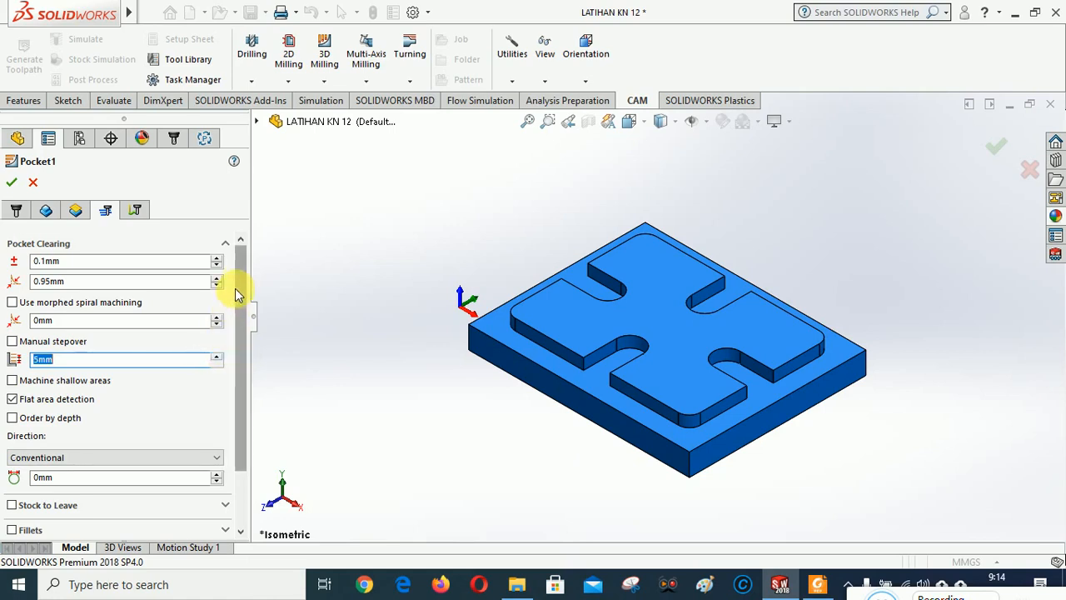
{"action": "left_click_drag", "start_coordinate": [237, 290], "coordinate": [246, 264]}
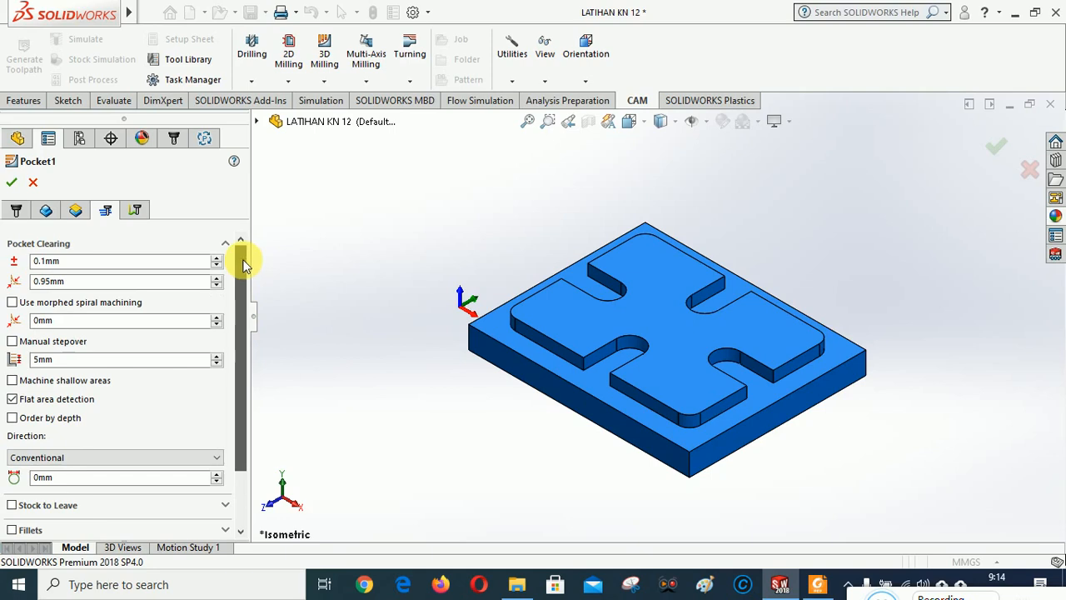
{"action": "left_click", "coordinate": [11, 182]}
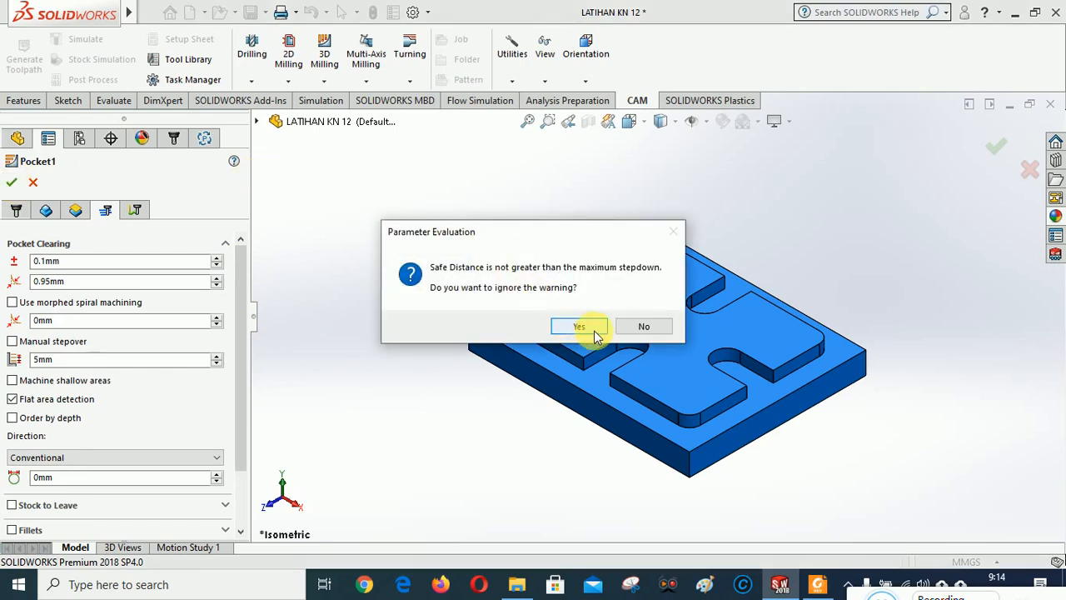
{"action": "left_click", "coordinate": [579, 326]}
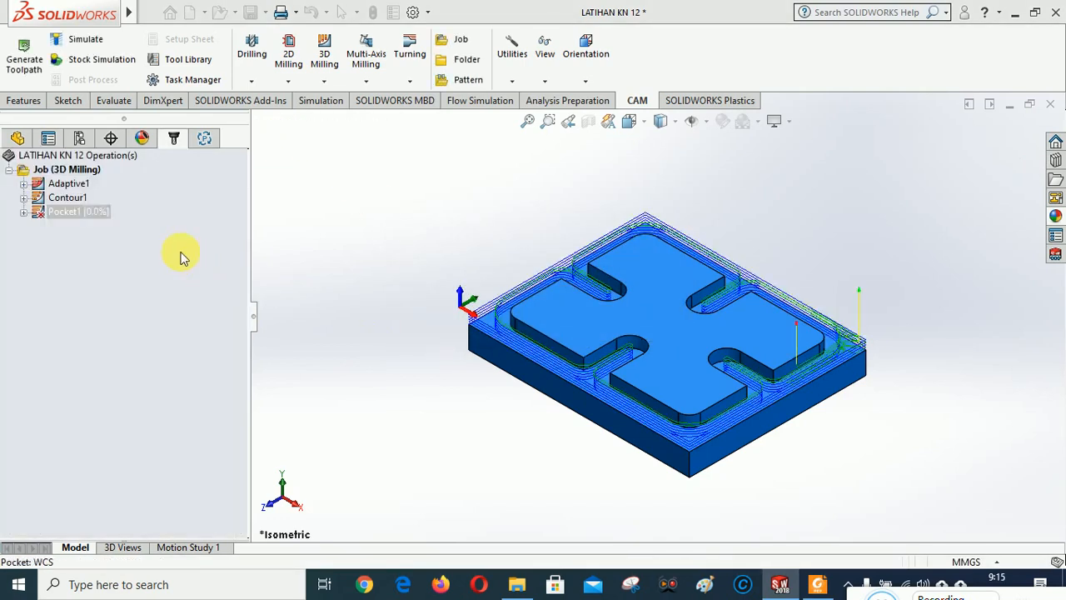
Step: Increase the safe distance in the Pocket1 linking settings and accept the operation to regenerate its toolpath
{"action": "right_click", "coordinate": [71, 215]}
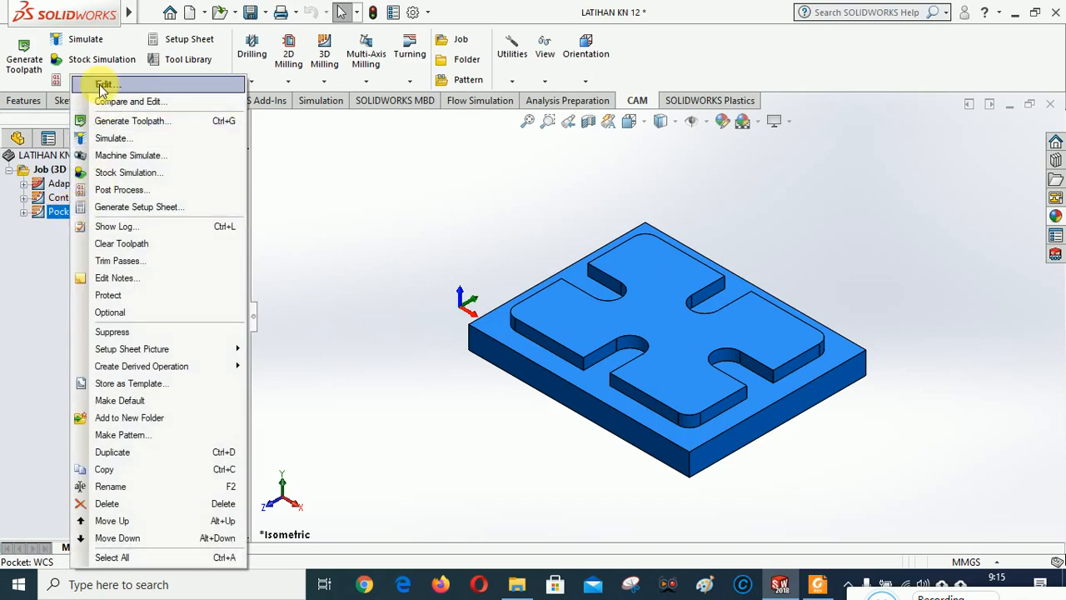
{"action": "left_click", "coordinate": [104, 85]}
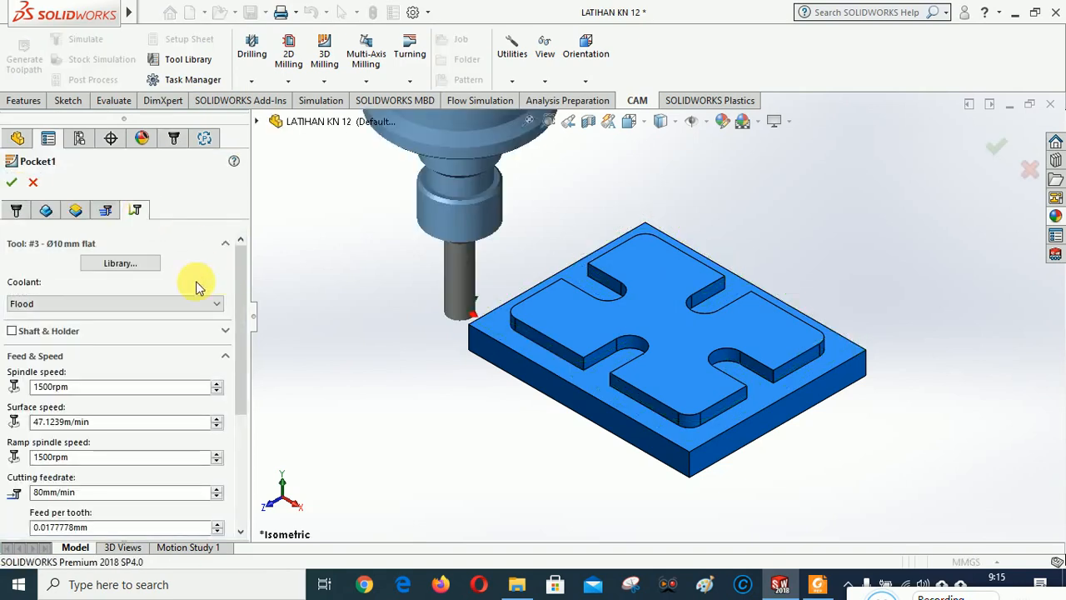
{"action": "scroll", "coordinate": [210, 324], "scroll_direction": "down", "scroll_amount": 5}
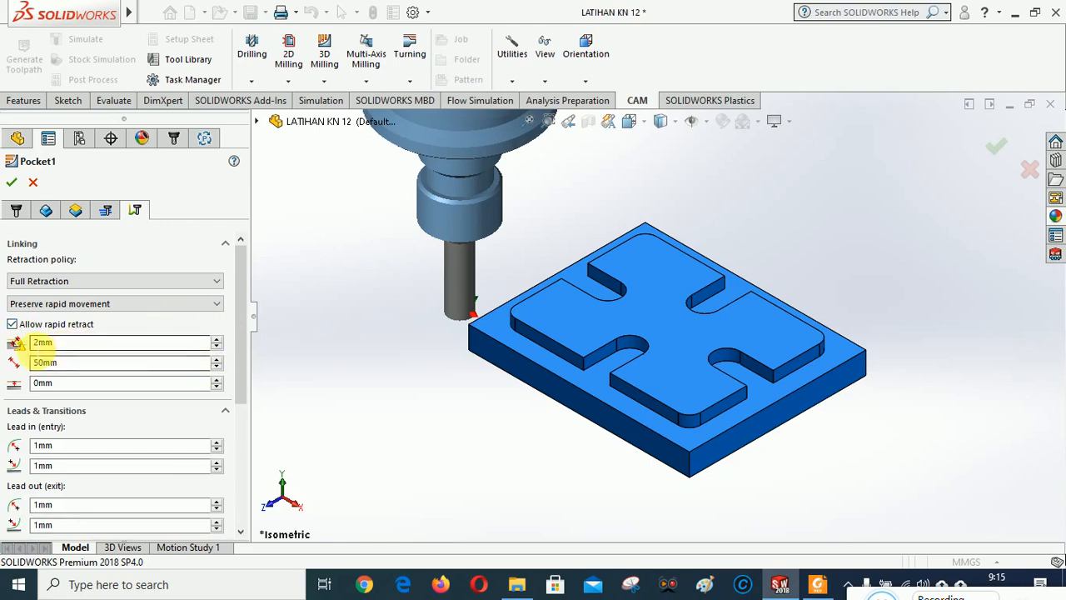
{"action": "left_click", "coordinate": [217, 340]}
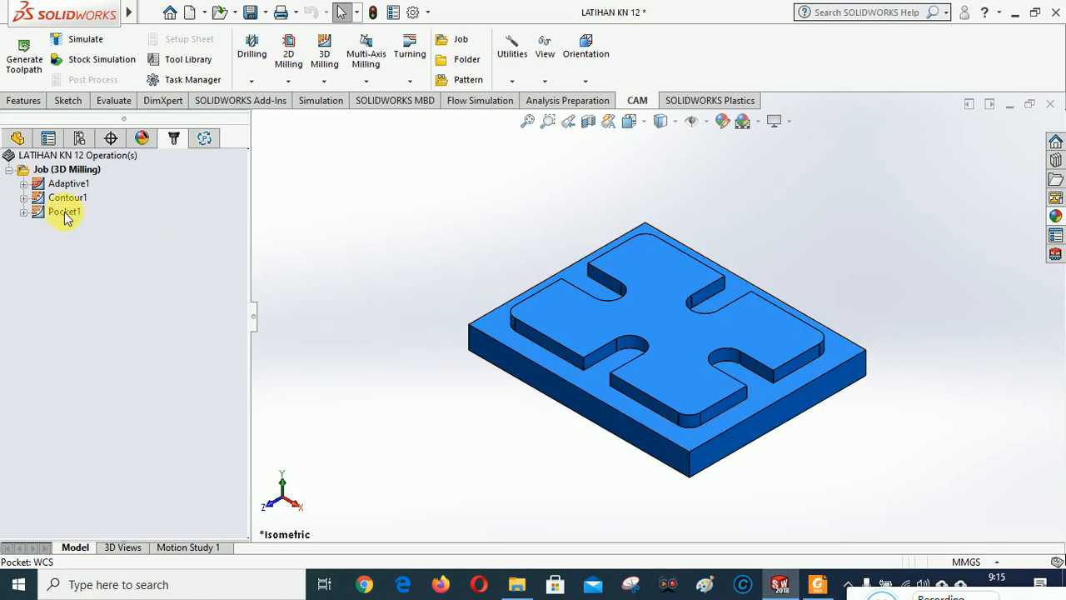
Step: Simulate stock removal for the entire job with the revised pocket toolpath, dismiss the events report, and examine the machined part
{"action": "middle_click_drag", "start_coordinate": [533, 433], "coordinate": [520, 400]}
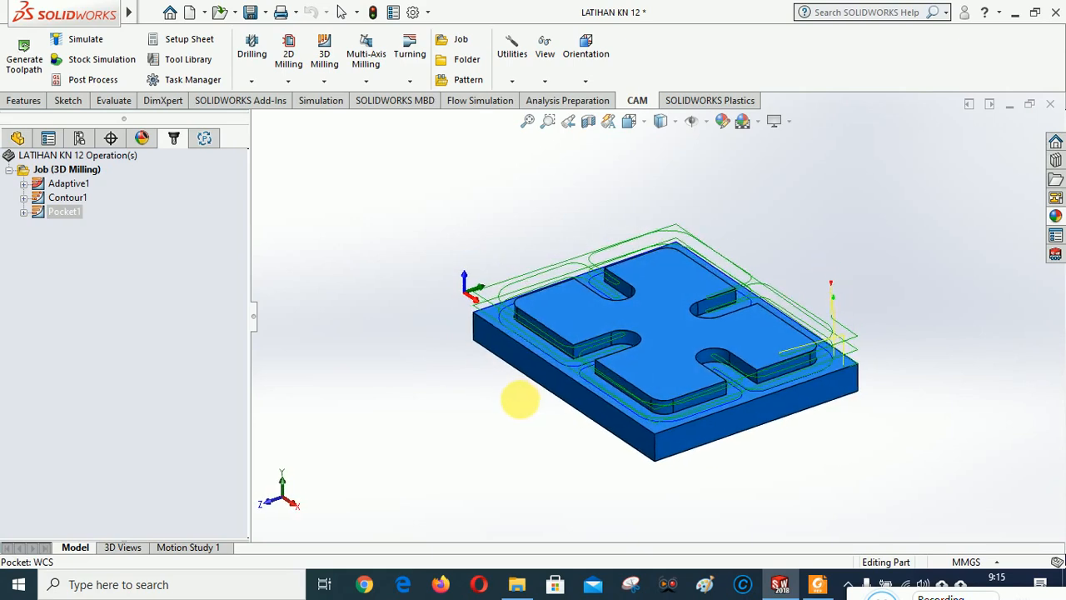
{"action": "left_click", "coordinate": [643, 124]}
{"action": "left_click", "coordinate": [717, 167]}
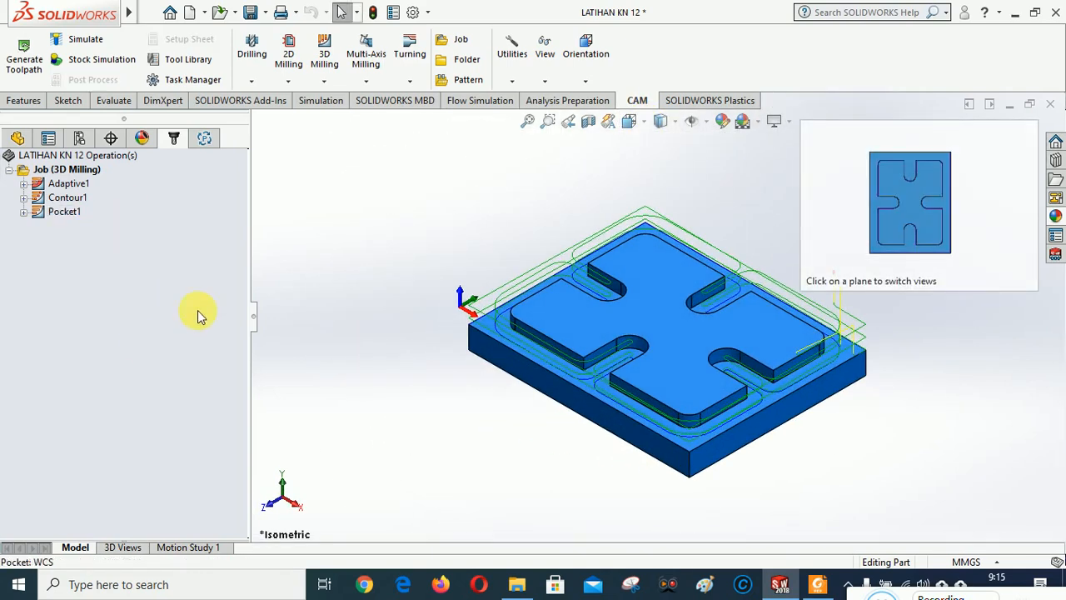
{"action": "left_click", "coordinate": [82, 240]}
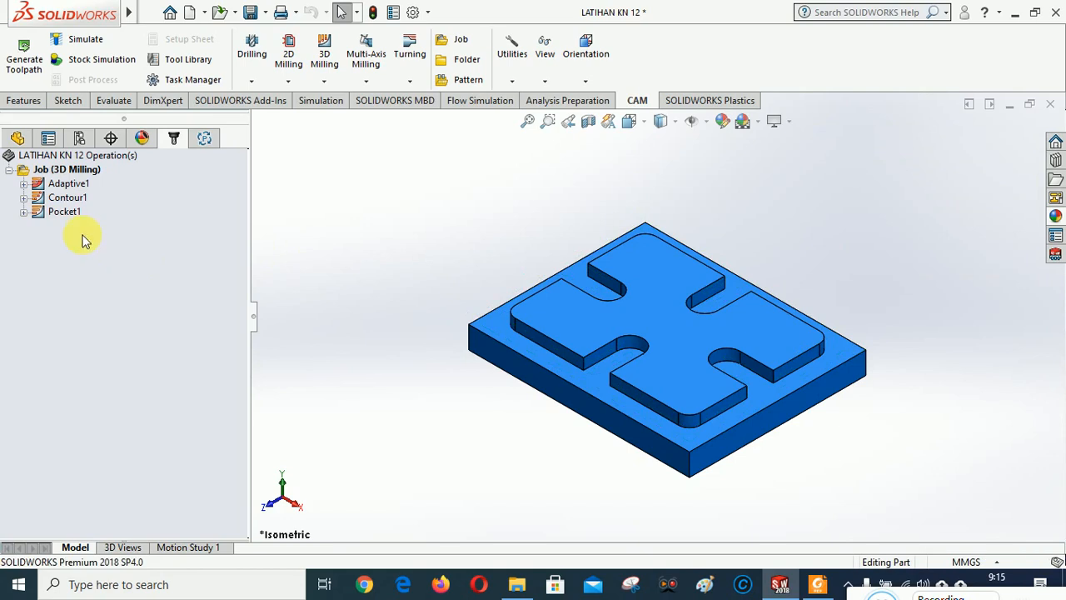
{"action": "right_click", "coordinate": [65, 172]}
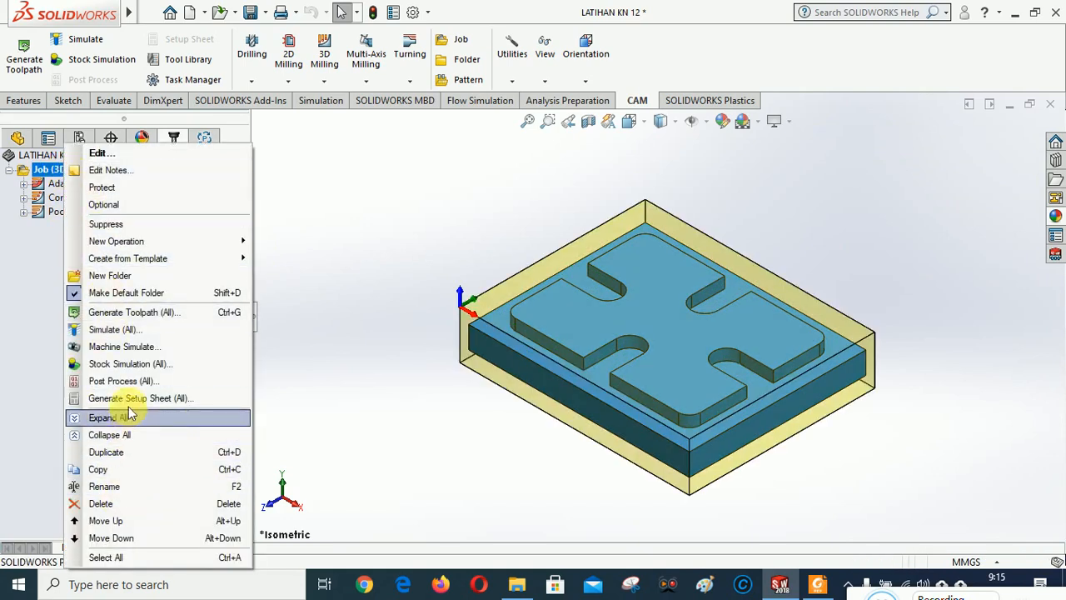
{"action": "left_click", "coordinate": [125, 364]}
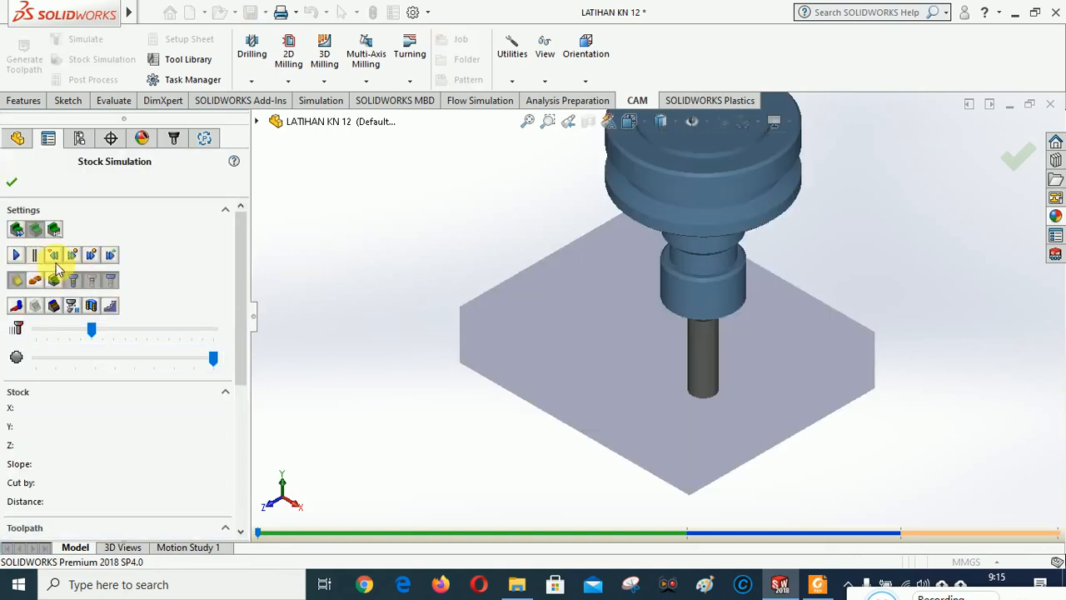
{"action": "left_click", "coordinate": [18, 256]}
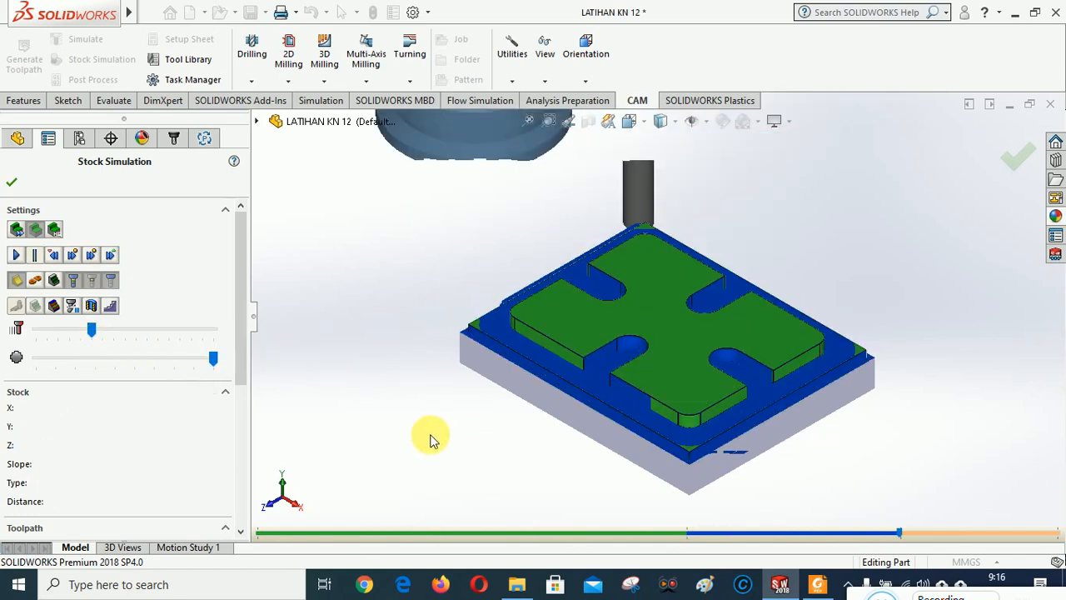
{"action": "left_click", "coordinate": [16, 255]}
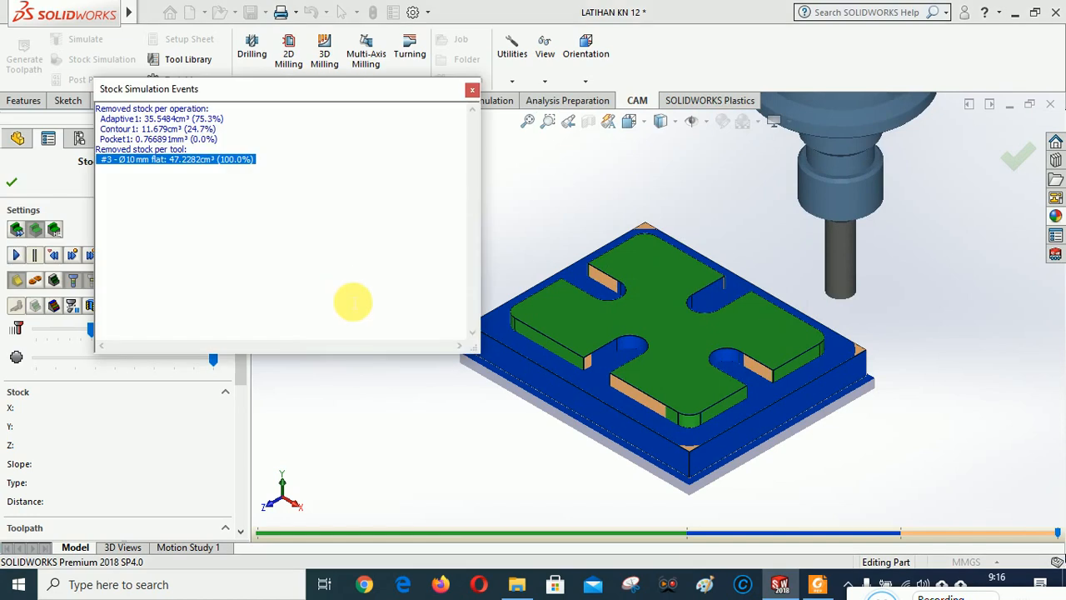
{"action": "left_click", "coordinate": [471, 92]}
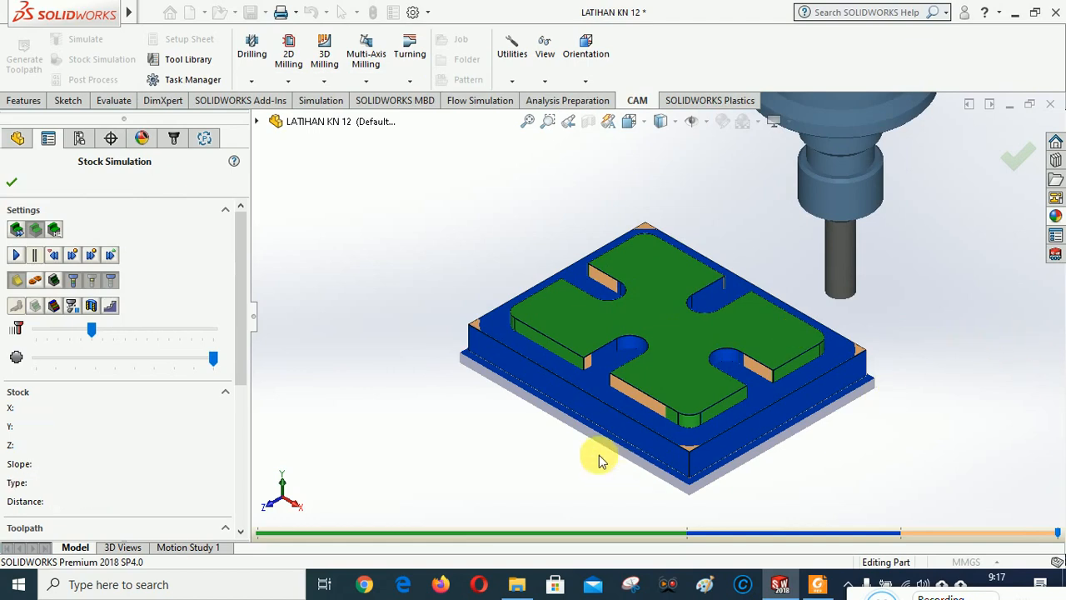
{"action": "middle_click_drag", "start_coordinate": [511, 436], "coordinate": [590, 438]}
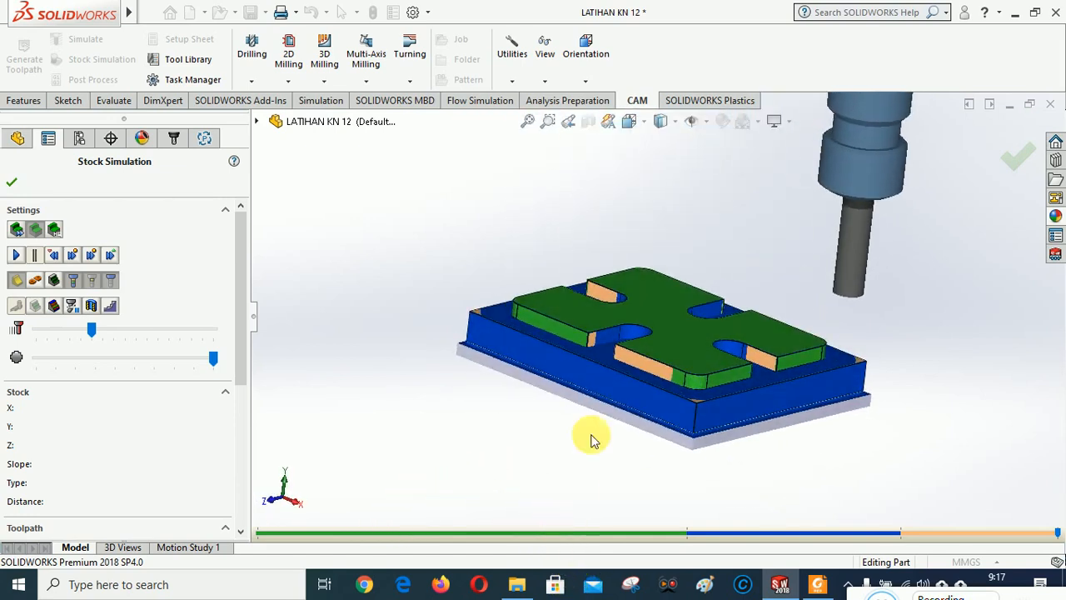
Step: Examine the machined stock in the isometric view and close the stock simulation
{"action": "left_click", "coordinate": [631, 122]}
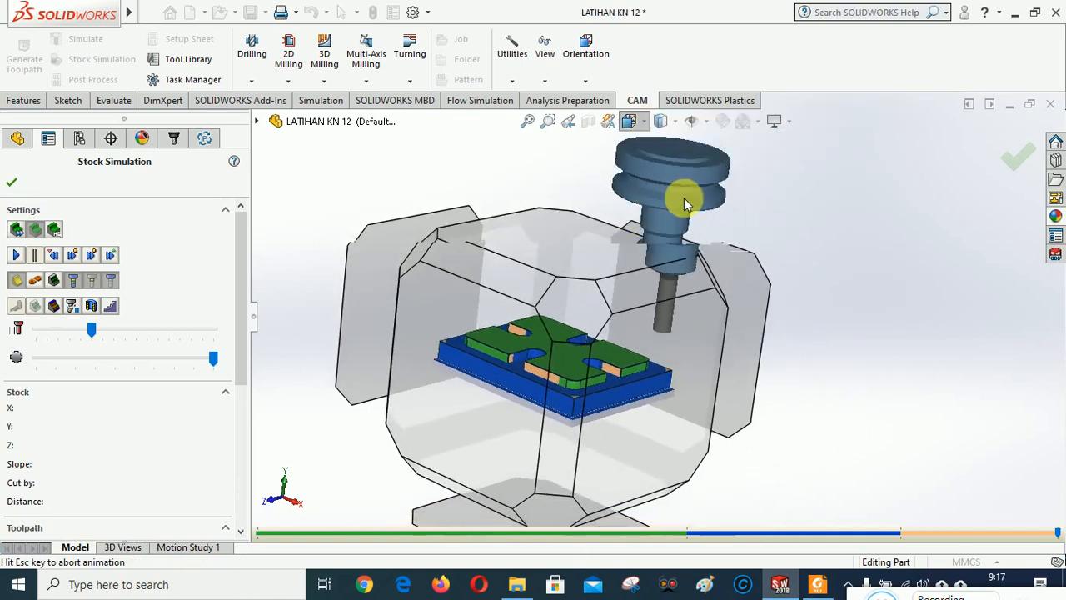
{"action": "left_click", "coordinate": [719, 165]}
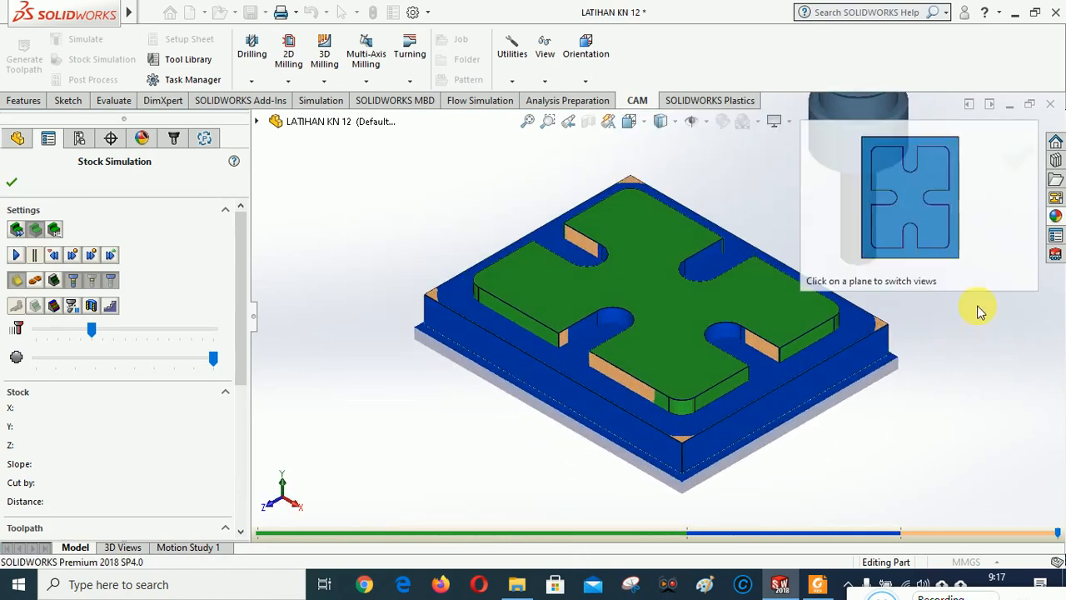
{"action": "left_click", "coordinate": [13, 183]}
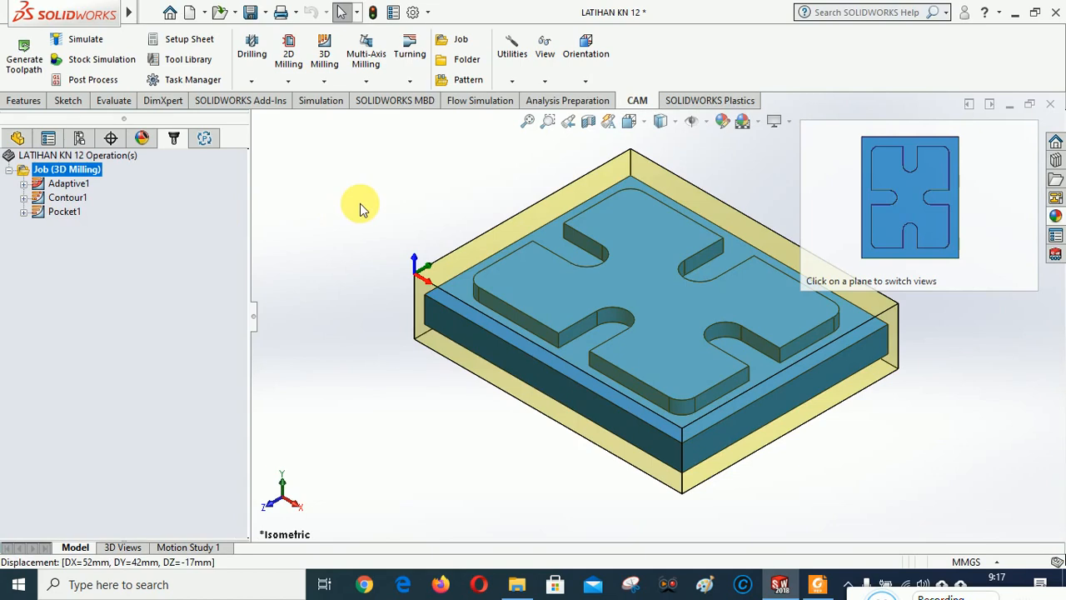
Step: Delete the Contour1 operation from the 3D Milling job and confirm the deletion
{"action": "left_click", "coordinate": [999, 426]}
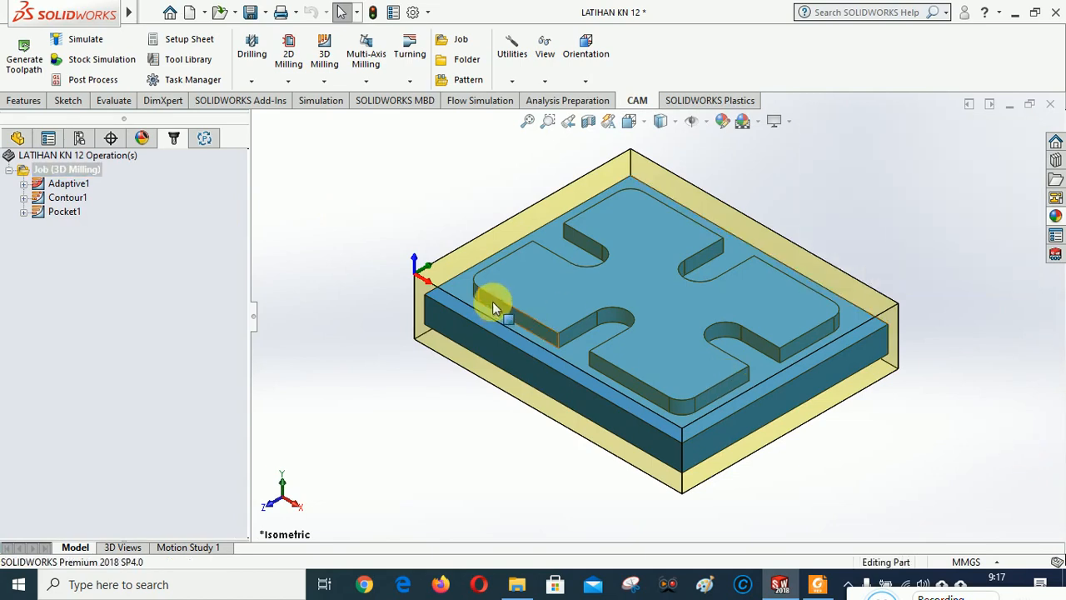
{"action": "left_click", "coordinate": [66, 199]}
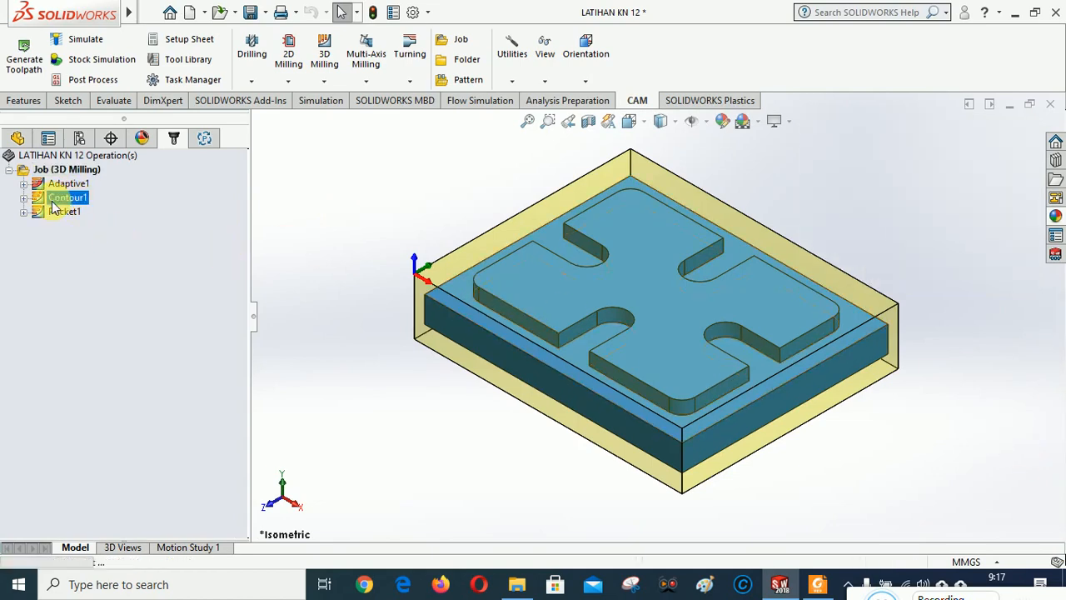
{"action": "right_click", "coordinate": [67, 202]}
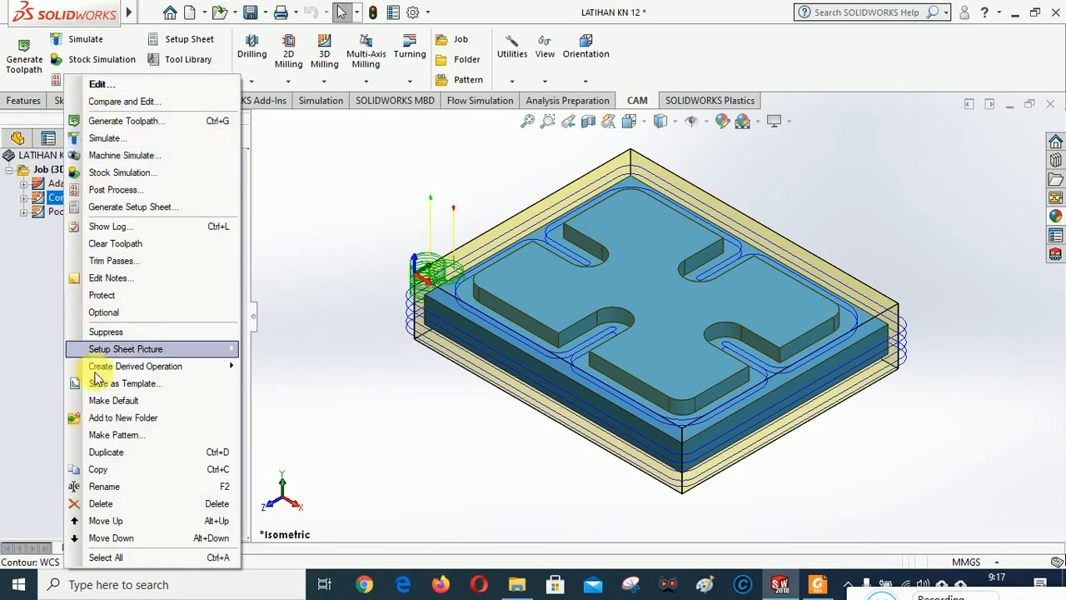
{"action": "left_click", "coordinate": [100, 504]}
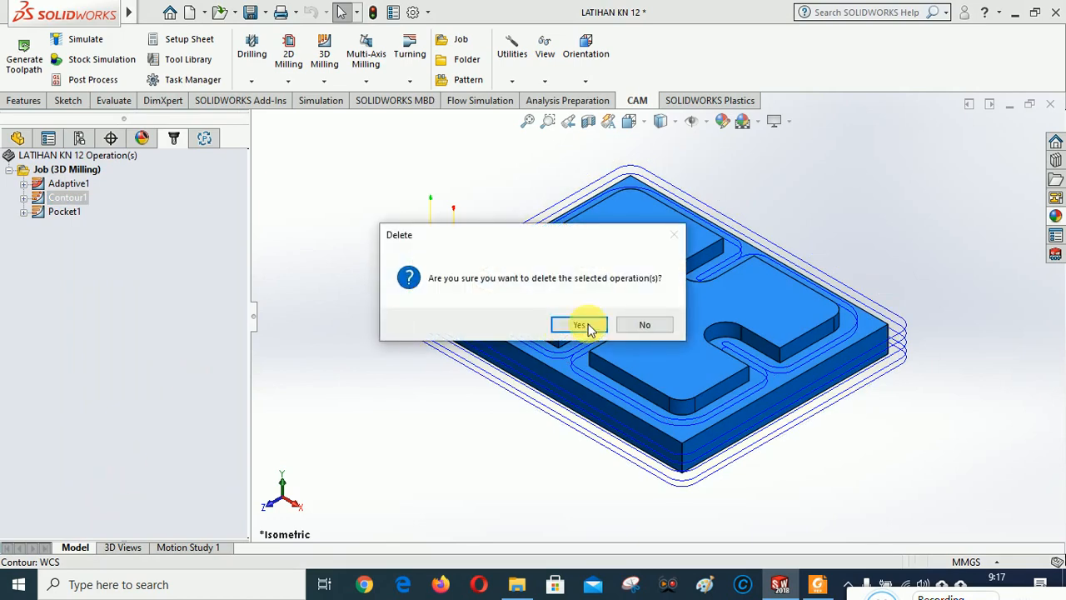
{"action": "left_click", "coordinate": [579, 325]}
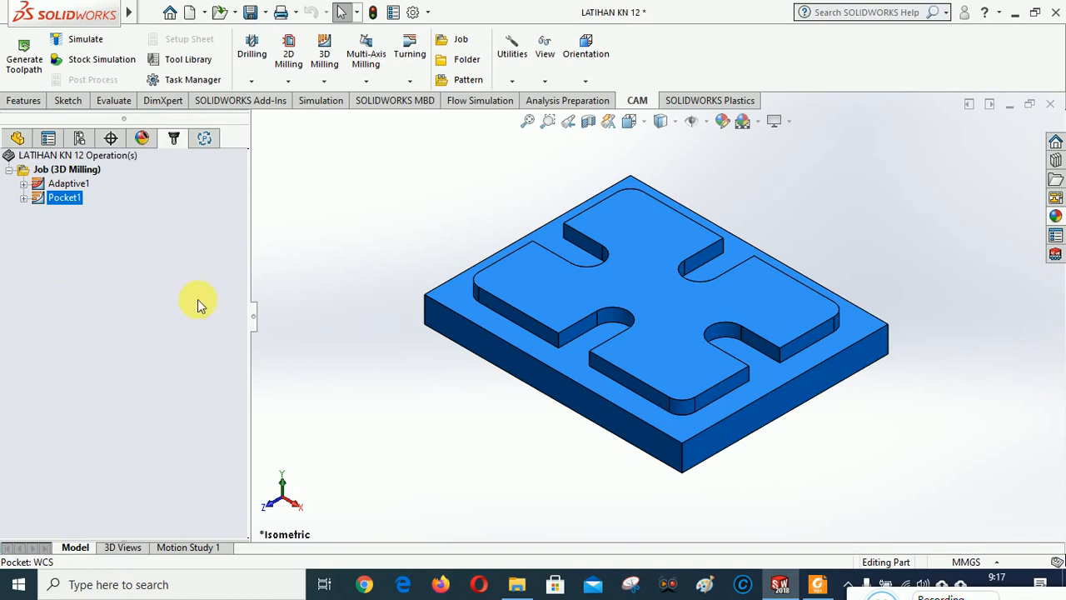
Step: Edit the Pocket1 operation and set its maximum stepdown to 3 mm in the pocket clearing settings
{"action": "right_click", "coordinate": [72, 187]}
{"action": "left_click", "coordinate": [283, 185]}
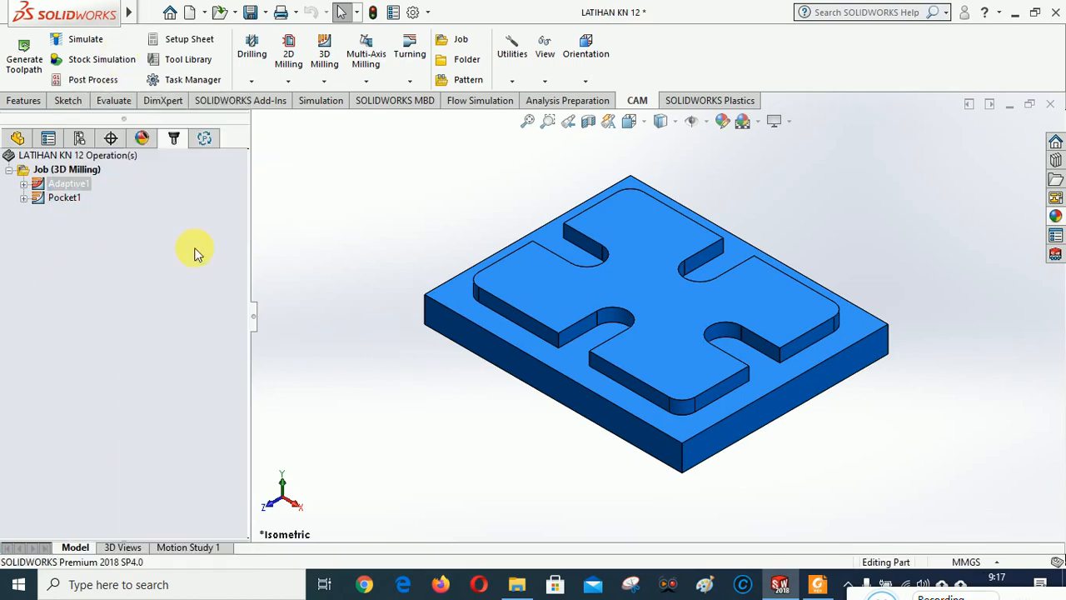
{"action": "right_click", "coordinate": [65, 203]}
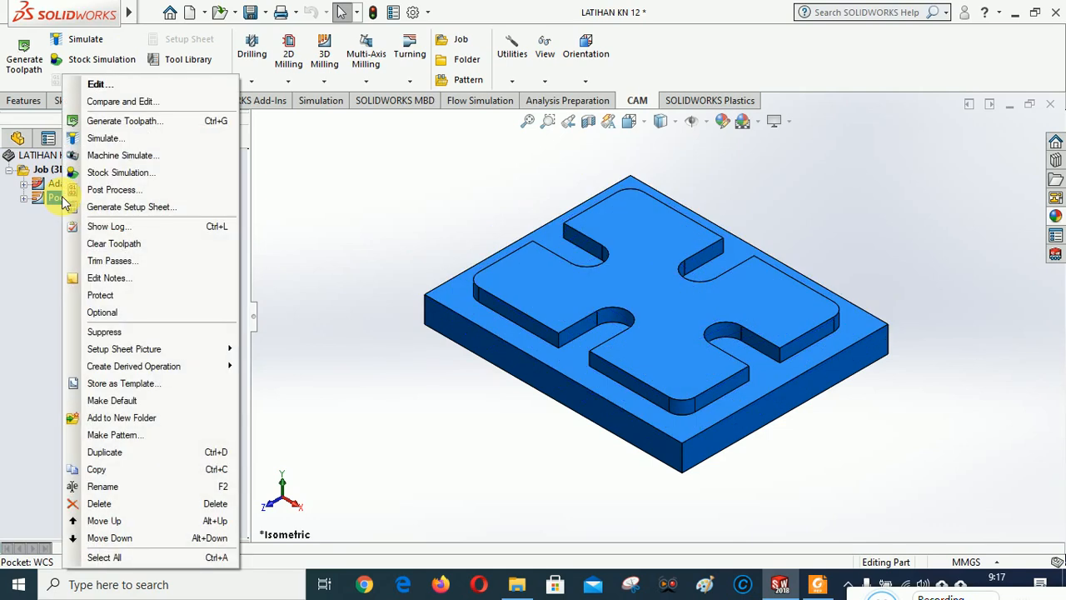
{"action": "left_click", "coordinate": [95, 84]}
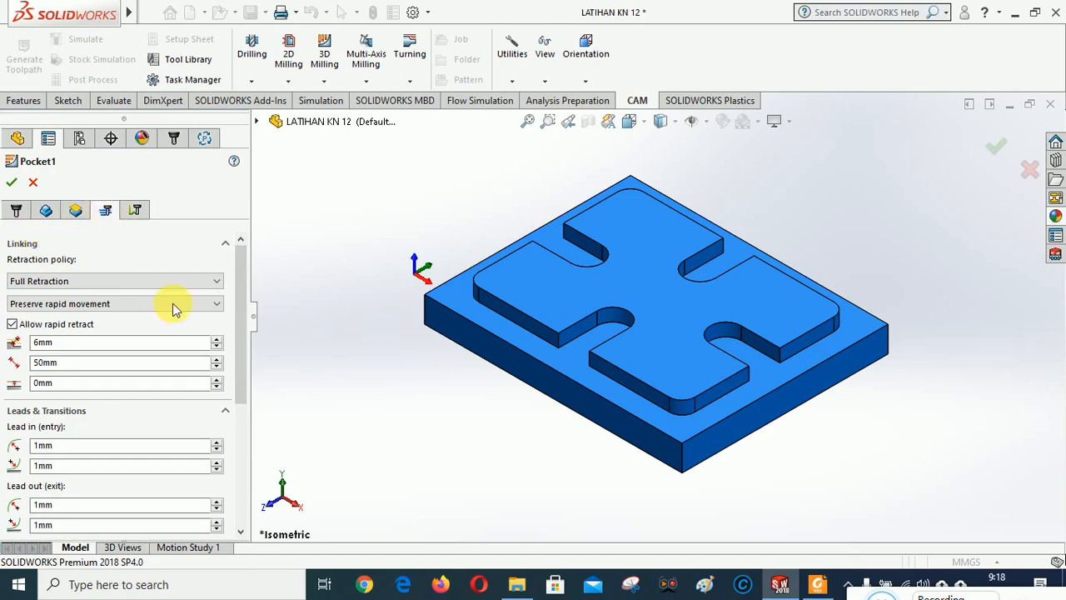
{"action": "scroll", "coordinate": [245, 287], "scroll_direction": "down", "scroll_amount": 5}
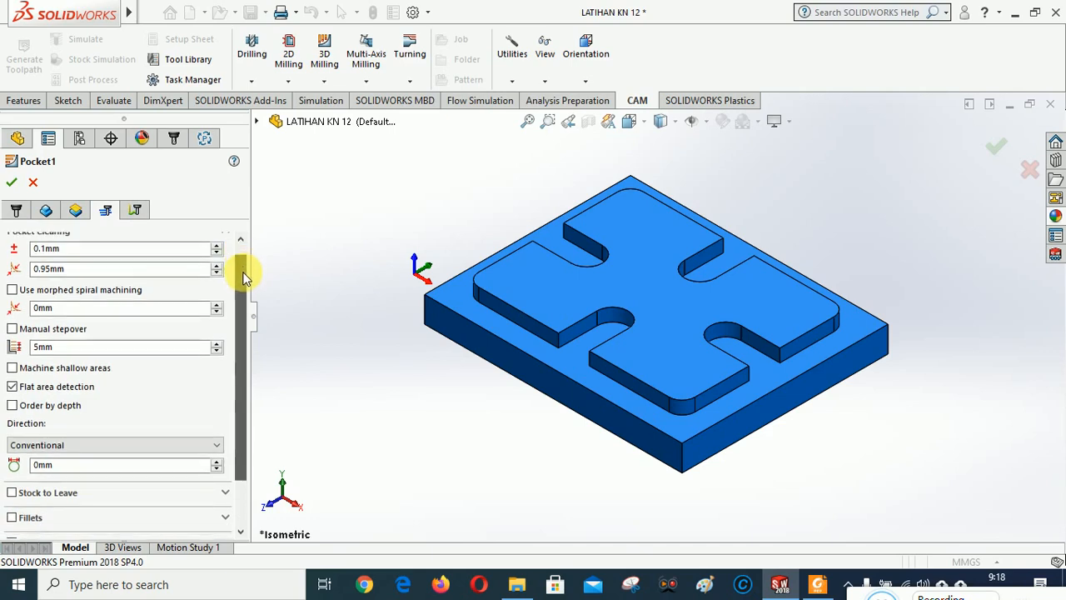
{"action": "left_click_drag", "start_coordinate": [245, 278], "coordinate": [229, 317]}
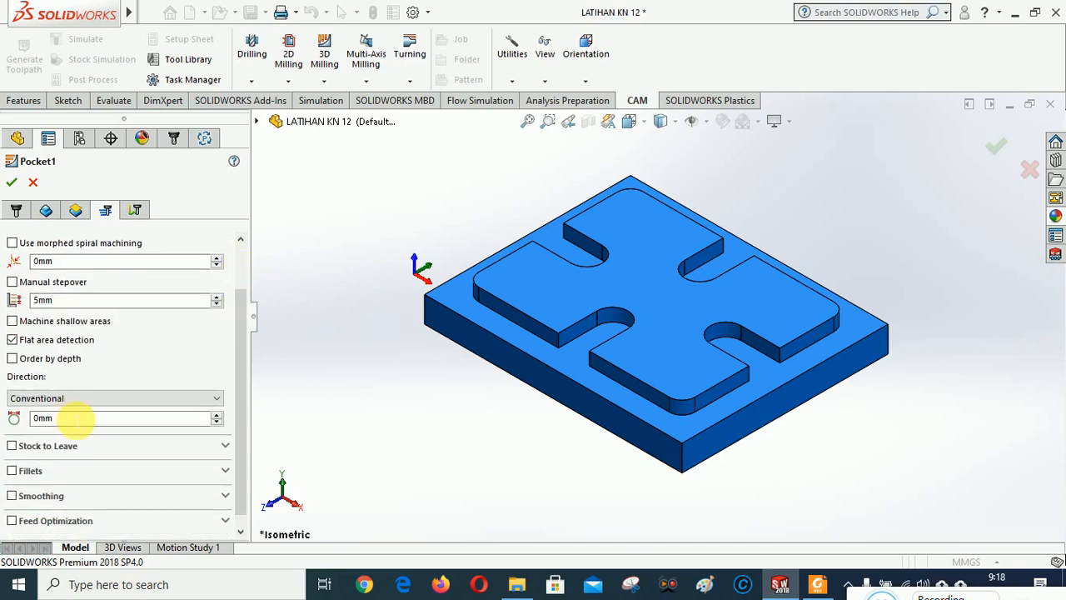
{"action": "scroll", "coordinate": [240, 334], "scroll_direction": "up", "scroll_amount": 2}
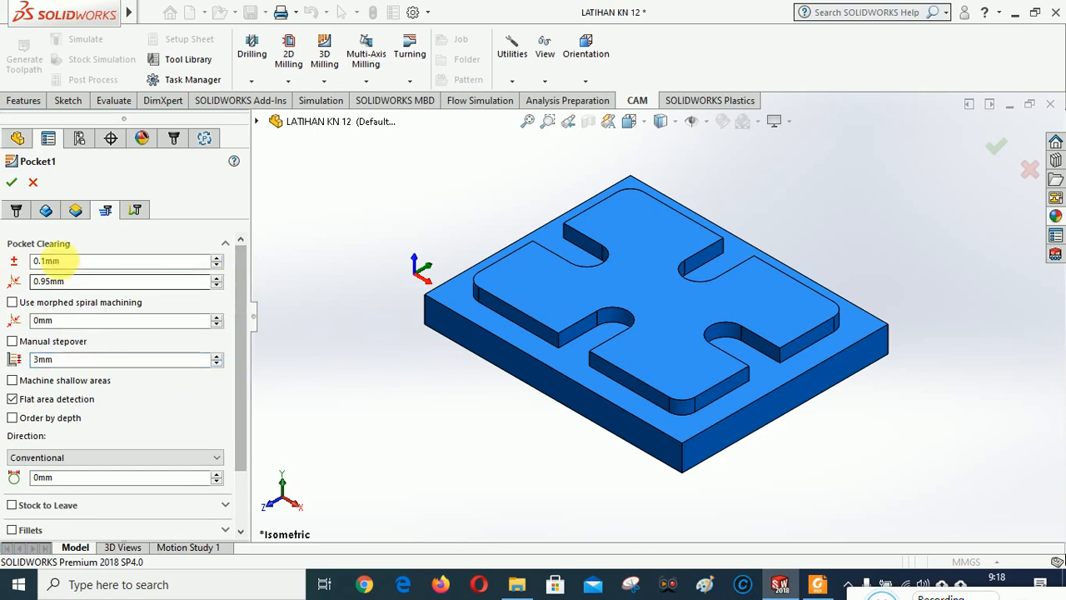
Step: Enable Machine shallow areas in the Pocket1 pocket clearing settings
{"action": "mouse_move", "coordinate": [63, 262]}
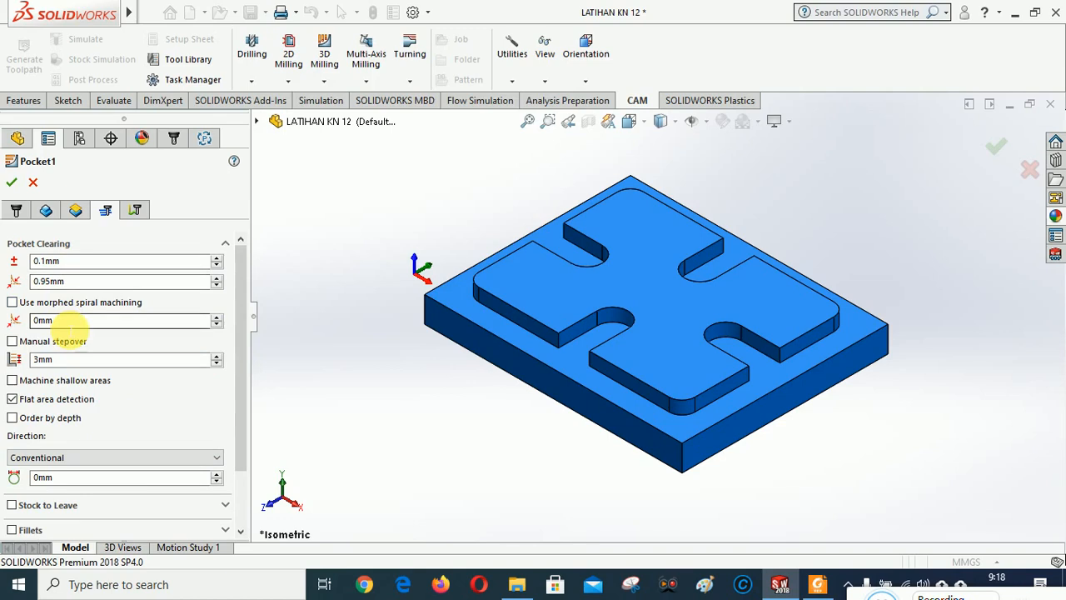
{"action": "mouse_move", "coordinate": [66, 326]}
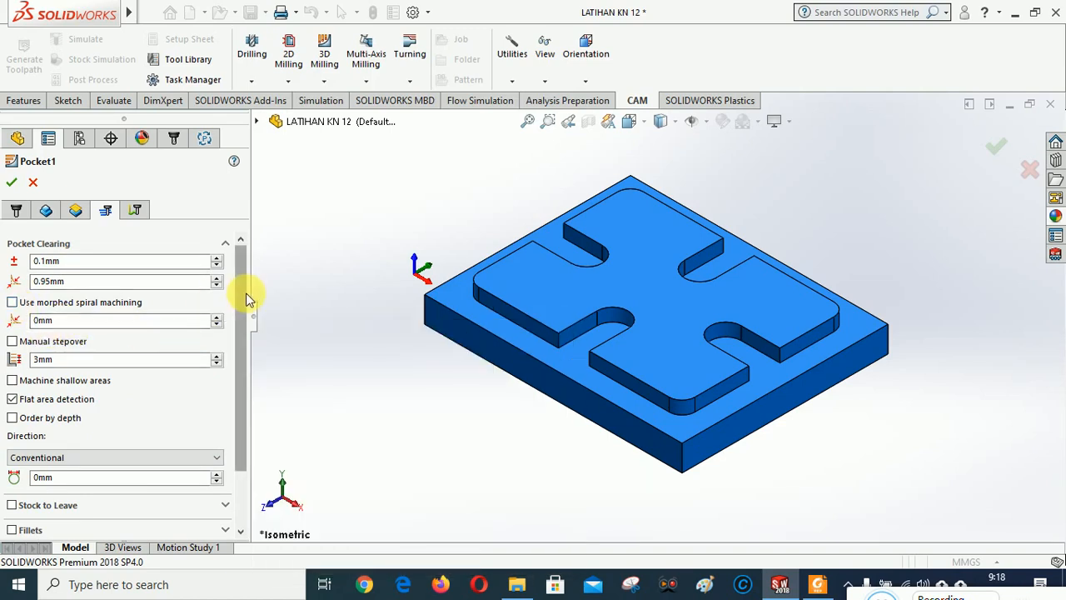
{"action": "left_click_drag", "start_coordinate": [245, 292], "coordinate": [238, 318]}
{"action": "left_click", "coordinate": [12, 342]}
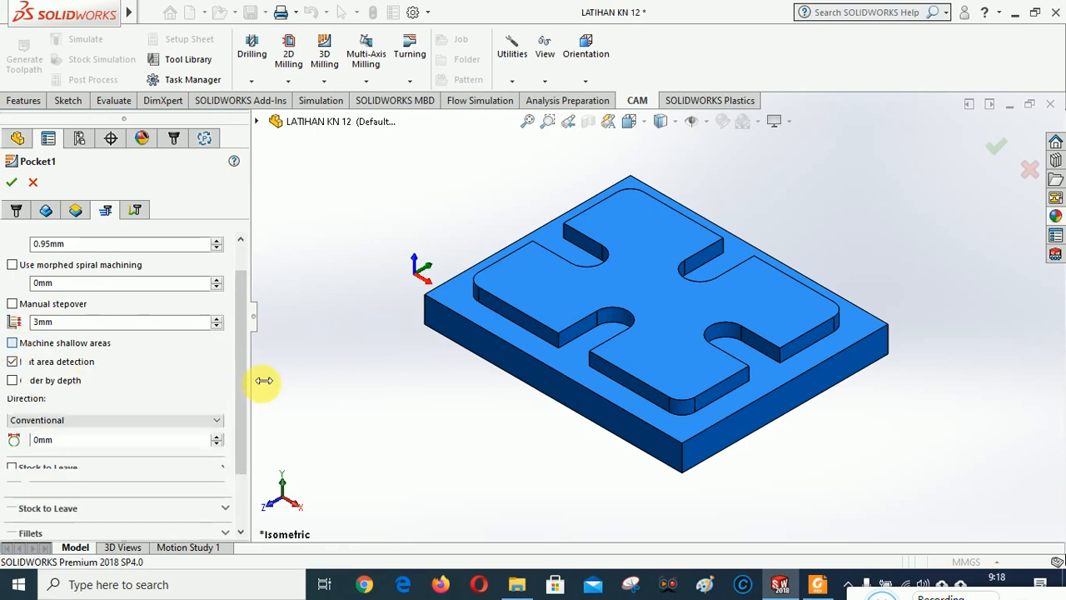
{"action": "scroll", "coordinate": [239, 333], "scroll_direction": "down", "scroll_amount": 3}
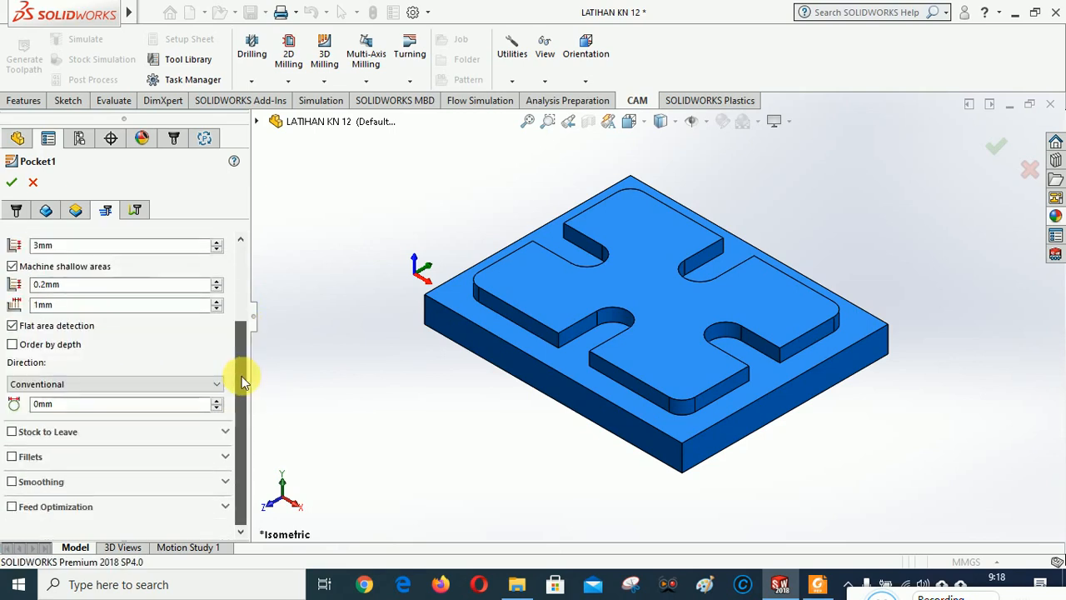
{"action": "scroll", "coordinate": [225, 316], "scroll_direction": "up", "scroll_amount": 5}
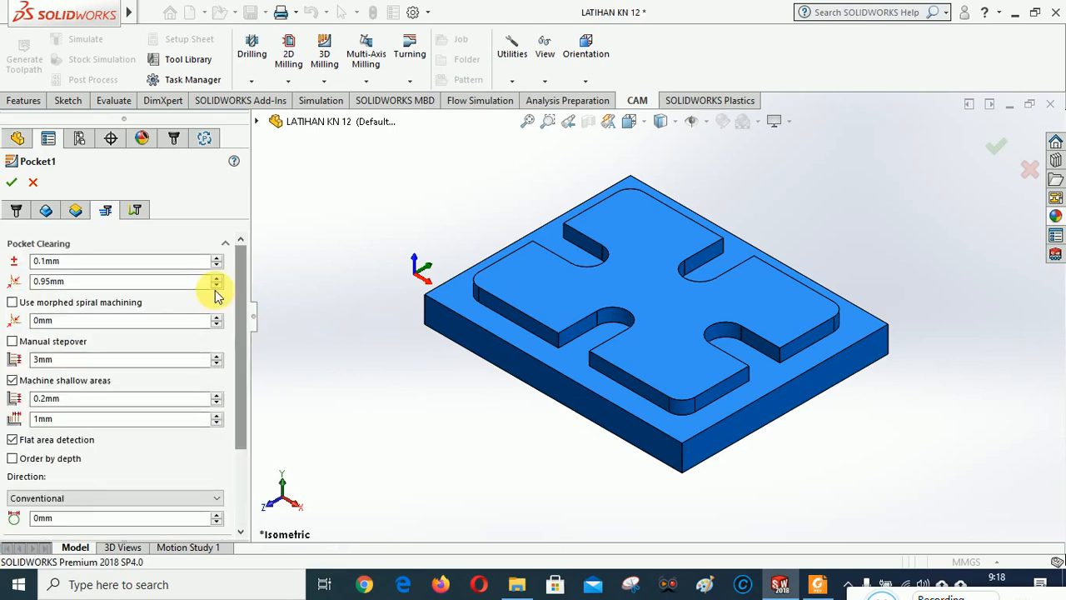
Step: Set the Pocket1 machining boundary to Tool Outside Boundary and its bottom offset to -1 mm from the model bottom, and accept the operation
{"action": "left_click", "coordinate": [74, 211]}
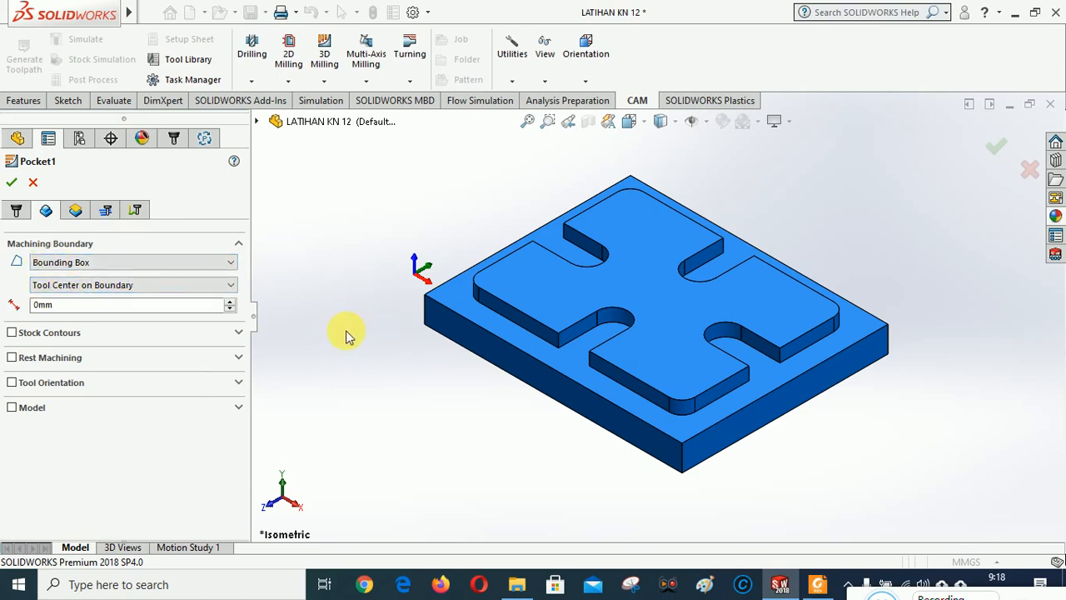
{"action": "left_click", "coordinate": [232, 286]}
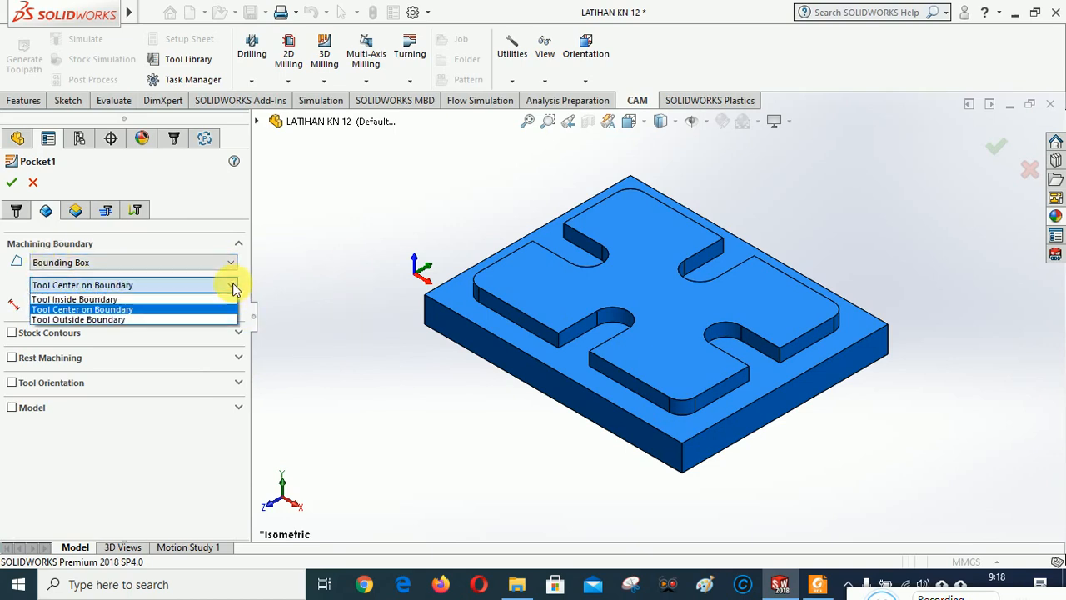
{"action": "left_click", "coordinate": [118, 320]}
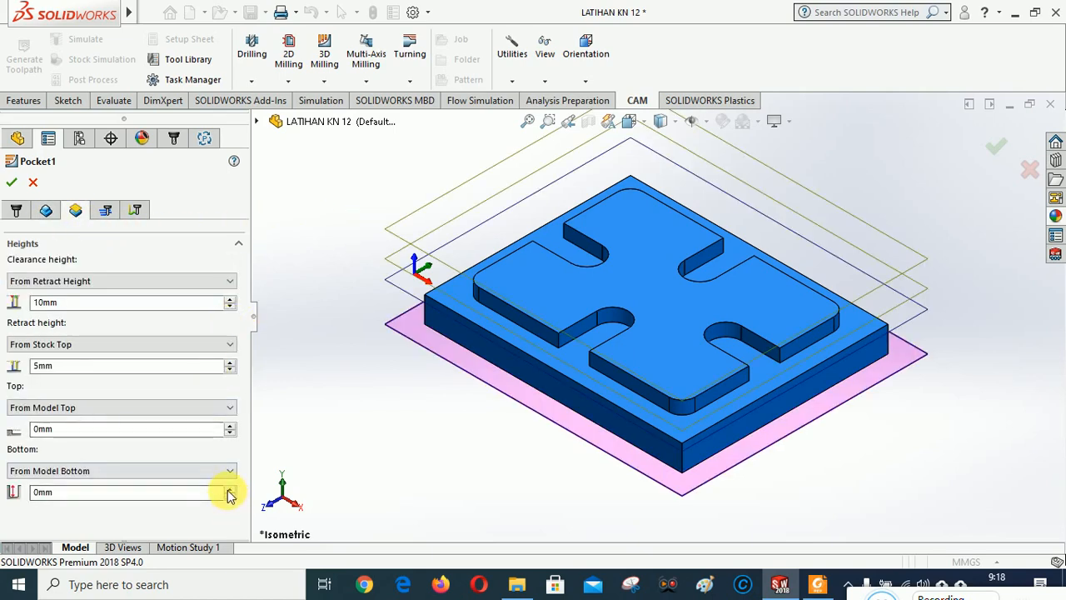
{"action": "left_click", "coordinate": [230, 497]}
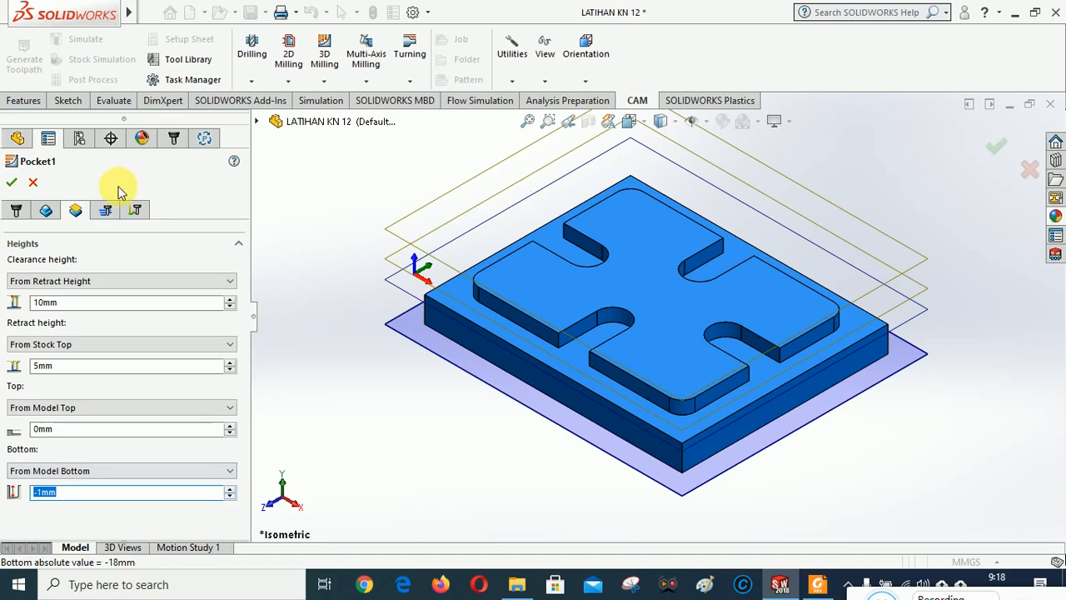
{"action": "left_click", "coordinate": [12, 182]}
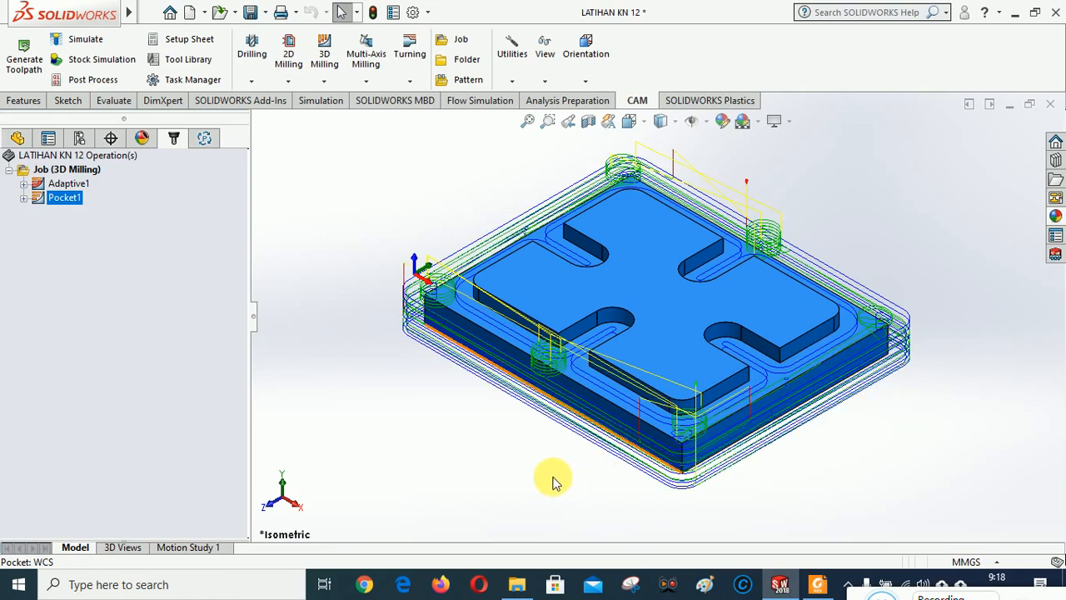
Step: Examine the regenerated Pocket1 toolpath from a lower angle and in the isometric view
{"action": "middle_click_drag", "start_coordinate": [554, 481], "coordinate": [631, 155]}
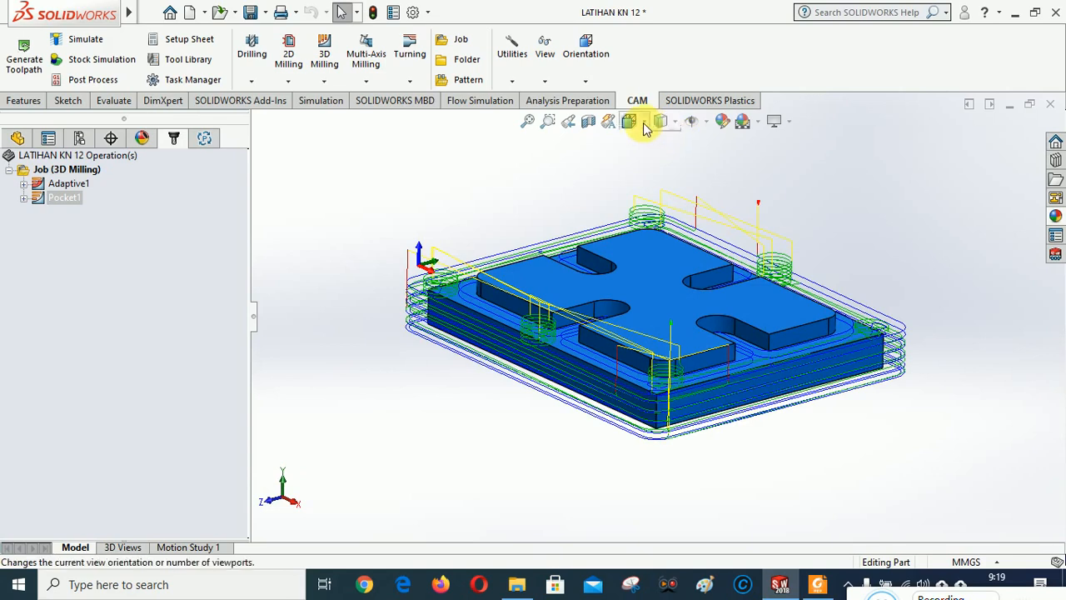
{"action": "left_click", "coordinate": [641, 124]}
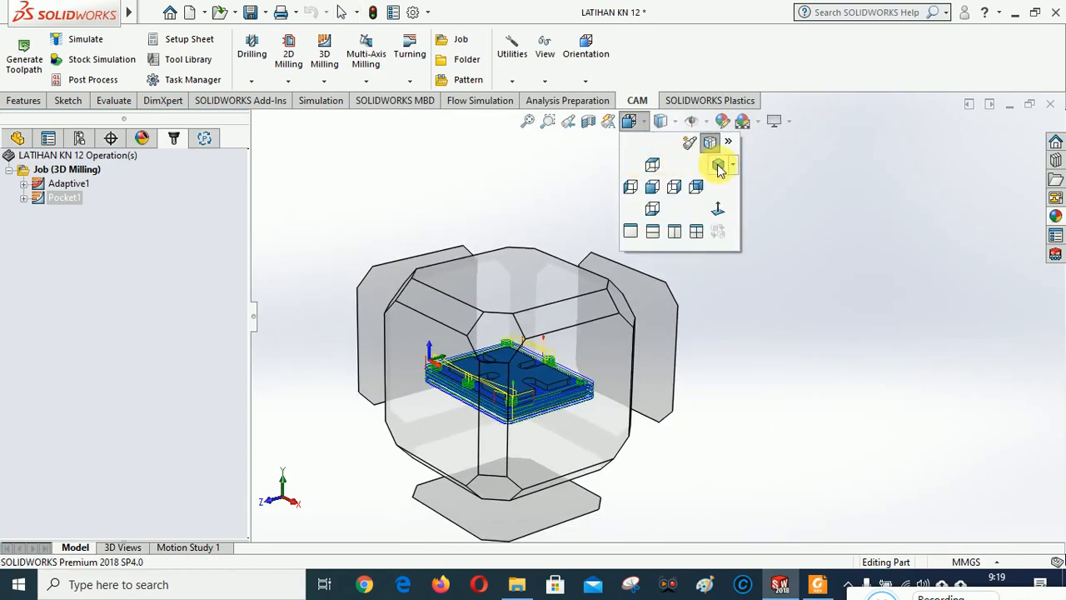
{"action": "left_click", "coordinate": [719, 167]}
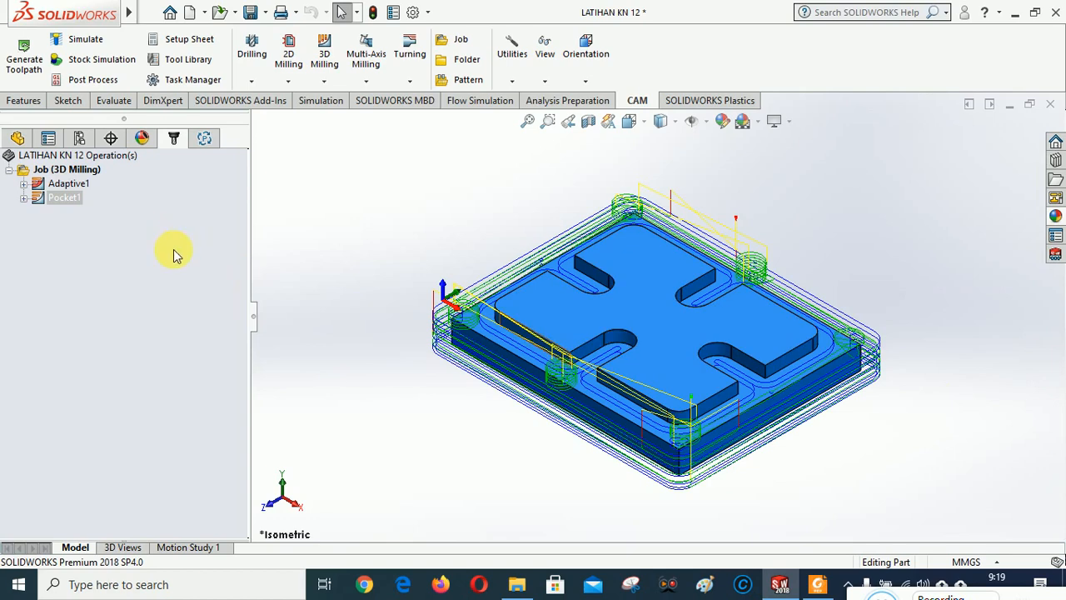
{"action": "right_click", "coordinate": [58, 172]}
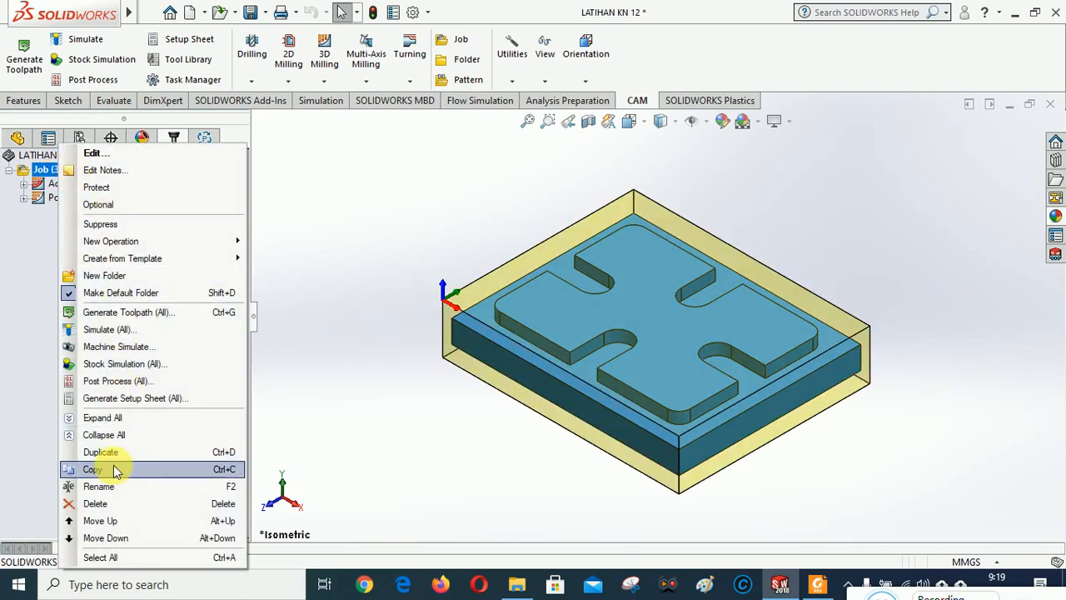
{"action": "left_click", "coordinate": [33, 299]}
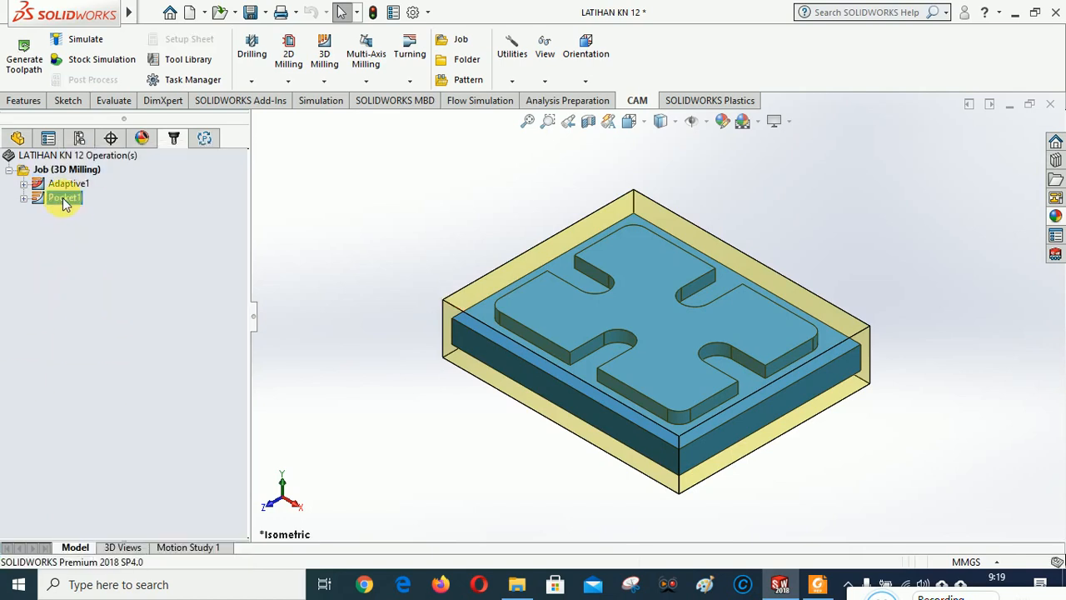
Step: Try a revised machining boundary setting for the Pocket1 operation and accept it to regenerate the toolpath
{"action": "right_click", "coordinate": [63, 198]}
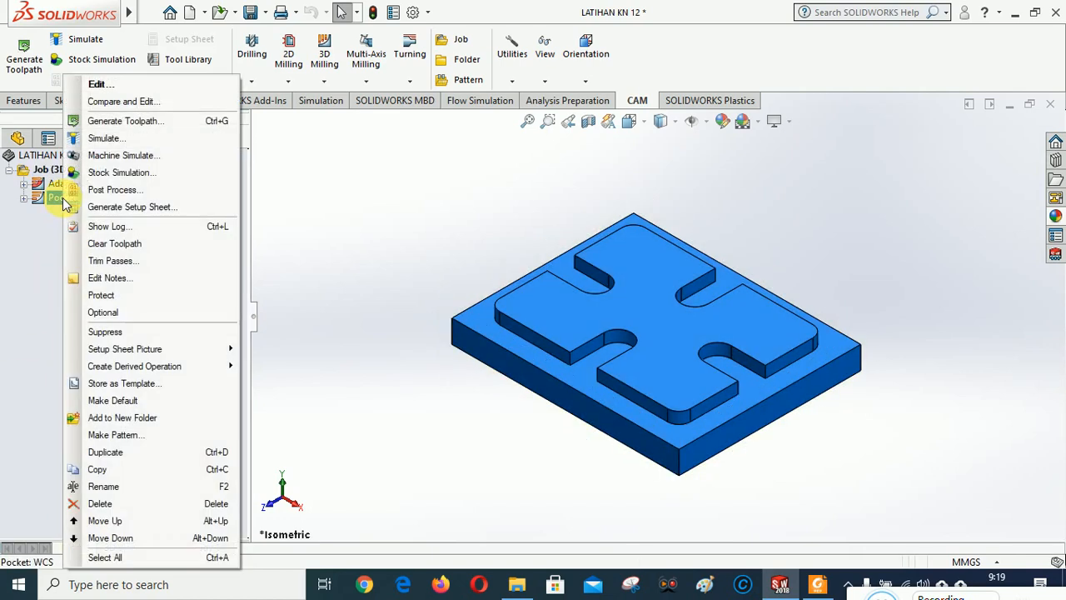
{"action": "left_click", "coordinate": [98, 86]}
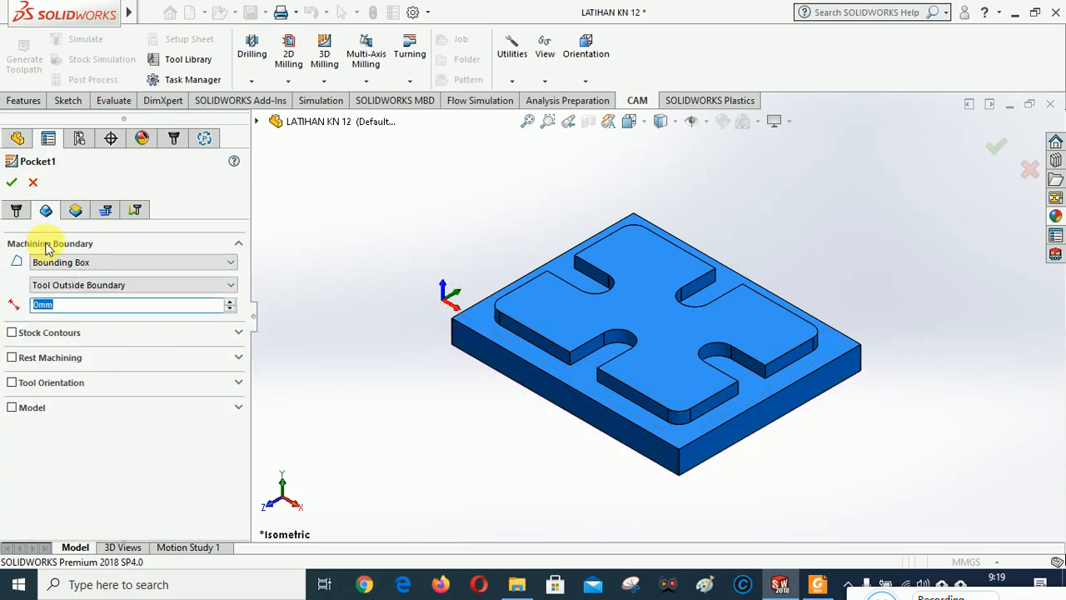
{"action": "key", "text": "Return"}
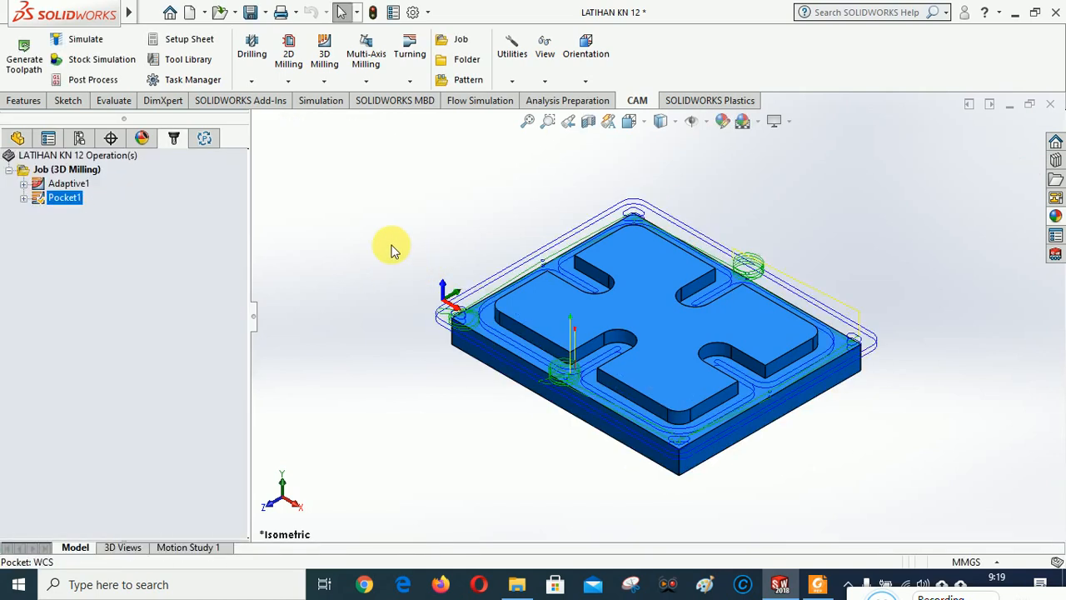
Step: Restore the Pocket1 machining boundary to Tool Outside Boundary with a 0 mm offset and regenerate the toolpath
{"action": "right_click", "coordinate": [61, 205]}
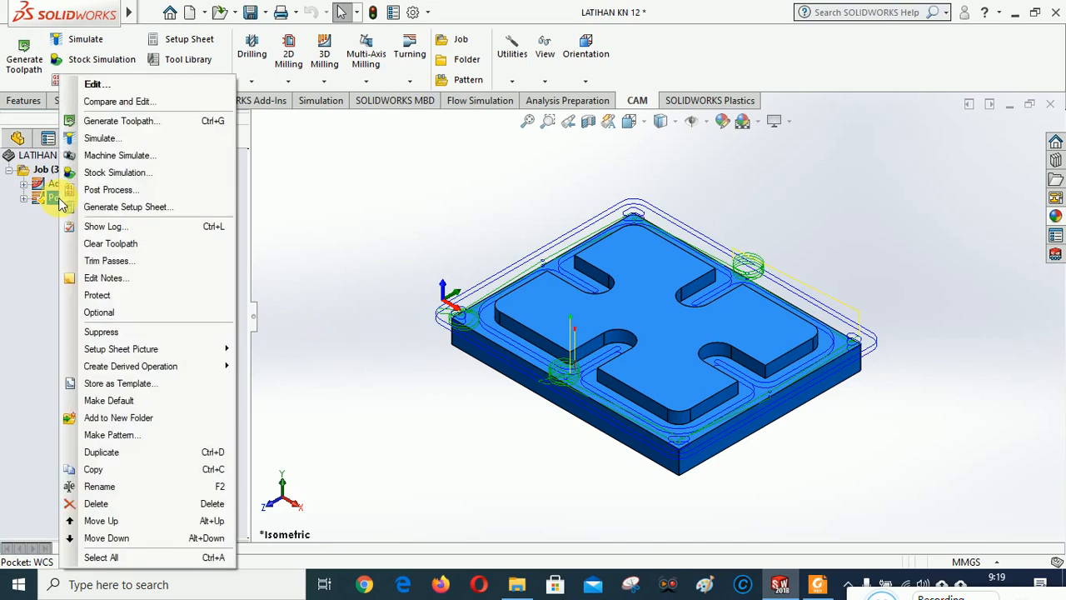
{"action": "left_click", "coordinate": [94, 85]}
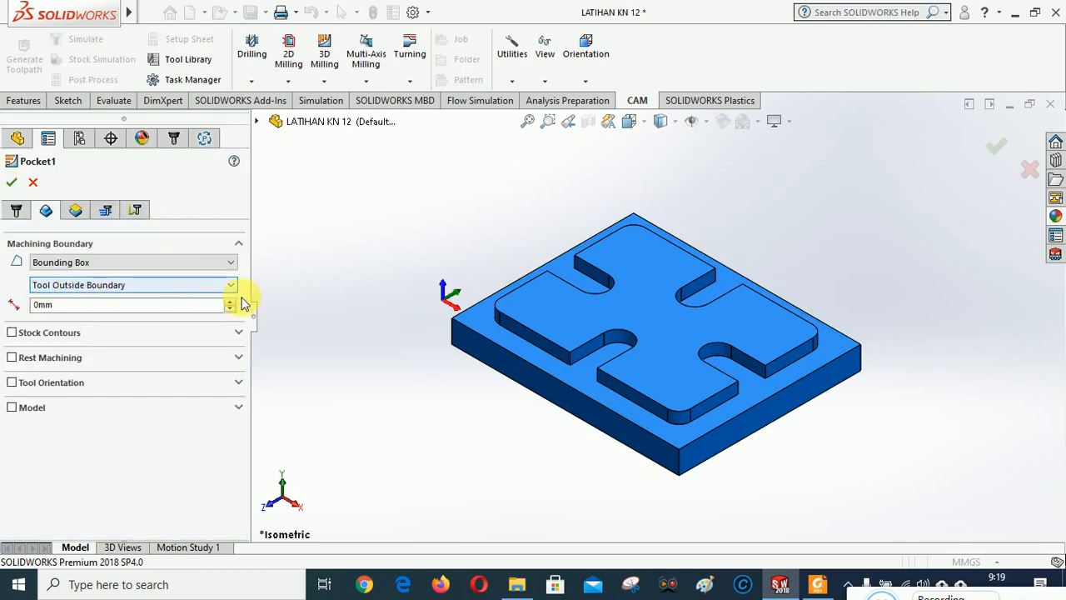
{"action": "left_click", "coordinate": [11, 183]}
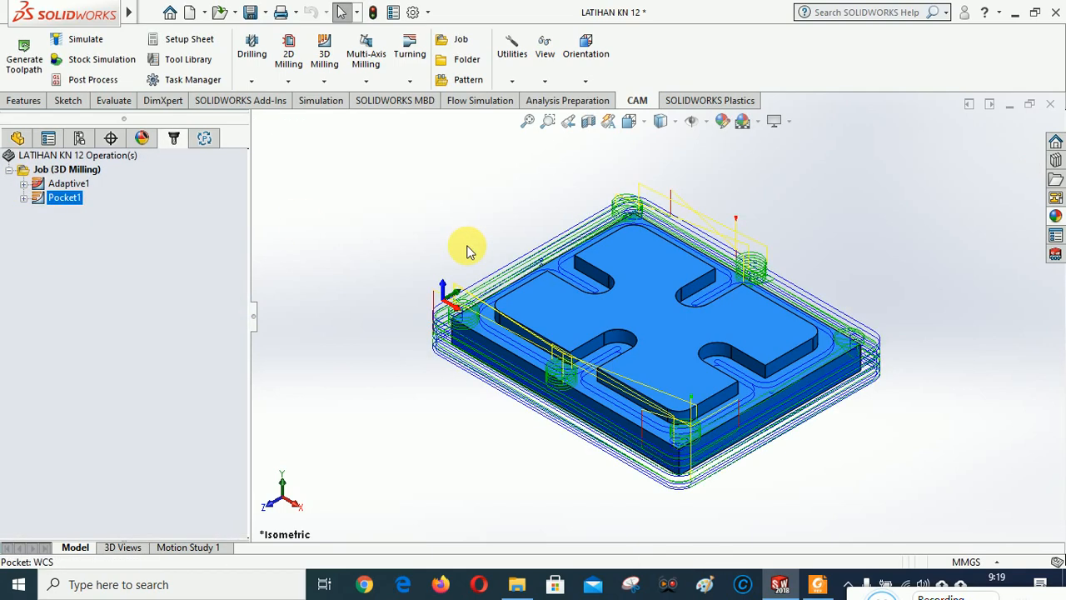
Step: Run the stock simulation for the entire 3D Milling job to the end and dismiss its events report
{"action": "right_click", "coordinate": [48, 171]}
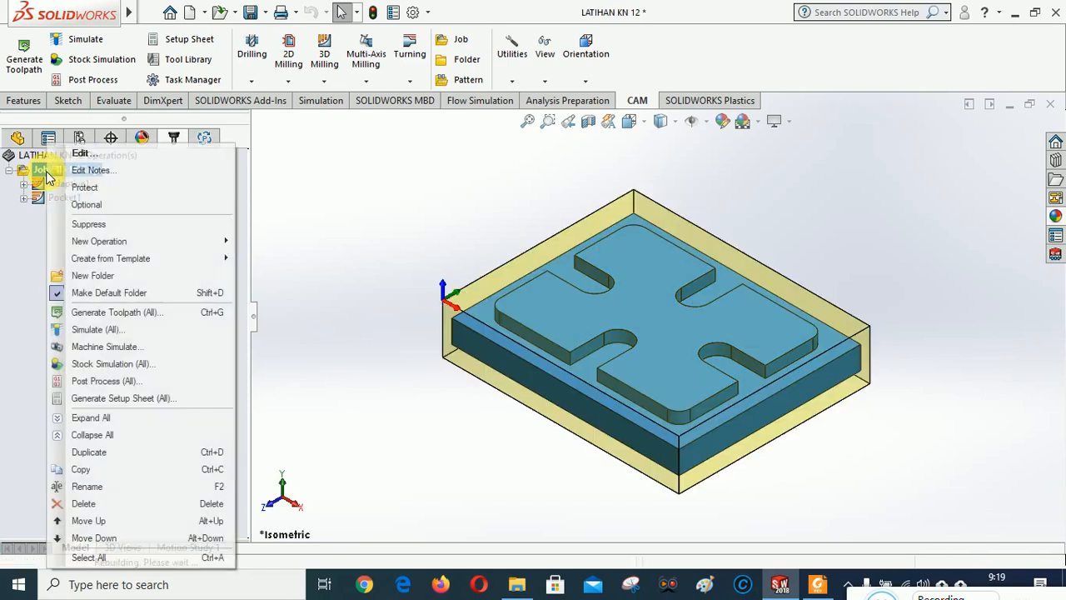
{"action": "left_click", "coordinate": [95, 366]}
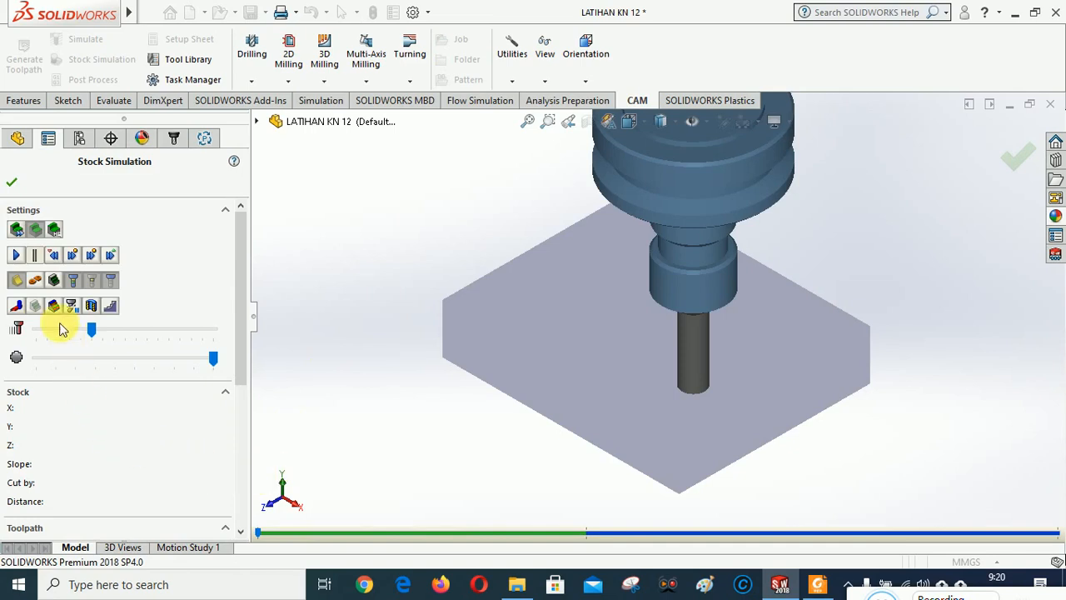
{"action": "left_click", "coordinate": [18, 254]}
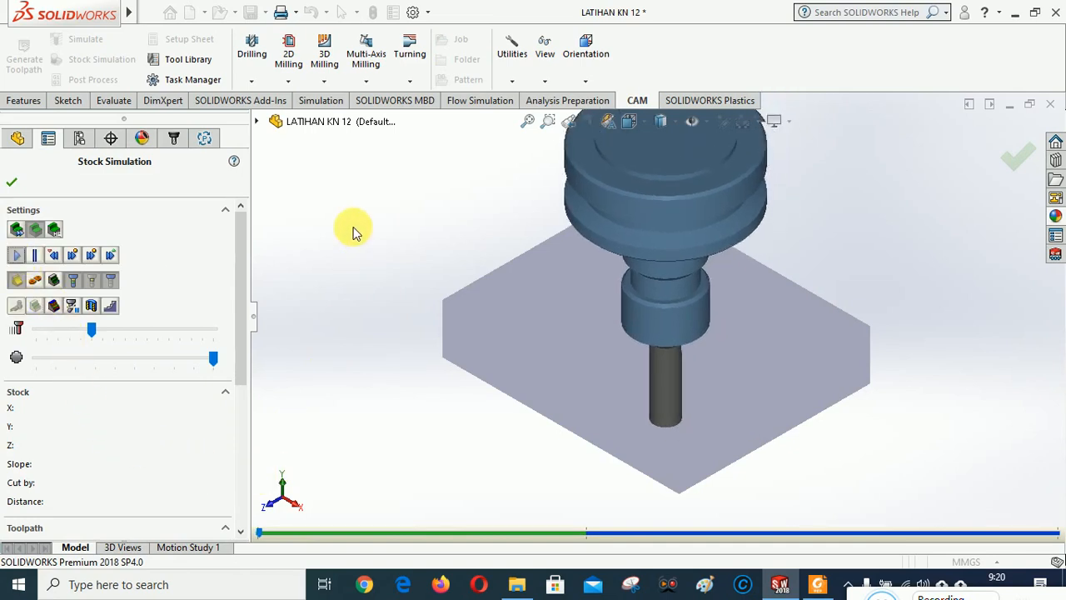
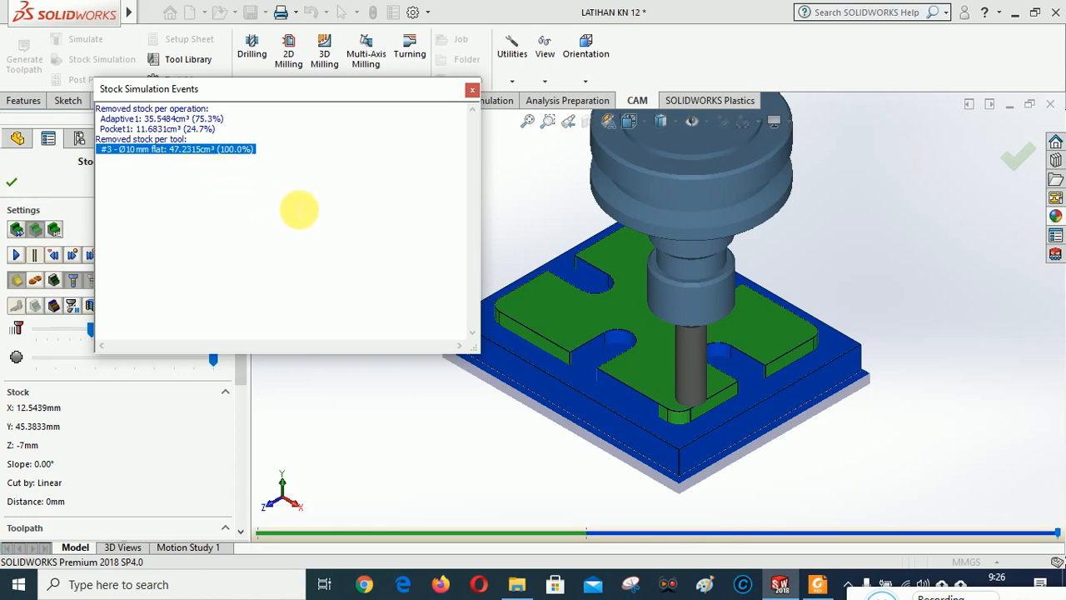
{"action": "left_click", "coordinate": [474, 89]}
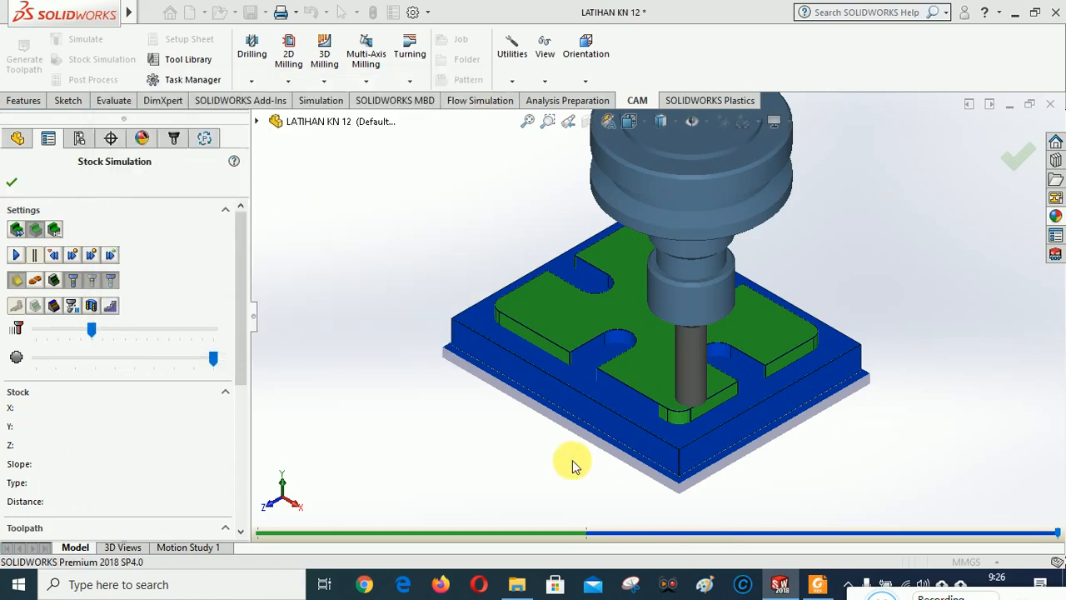
Step: Examine the simulated stock from a lower angle and in the isometric view, and exit the stock simulation
{"action": "left_click", "coordinate": [581, 377]}
{"action": "middle_click_drag", "start_coordinate": [587, 385], "coordinate": [548, 474]}
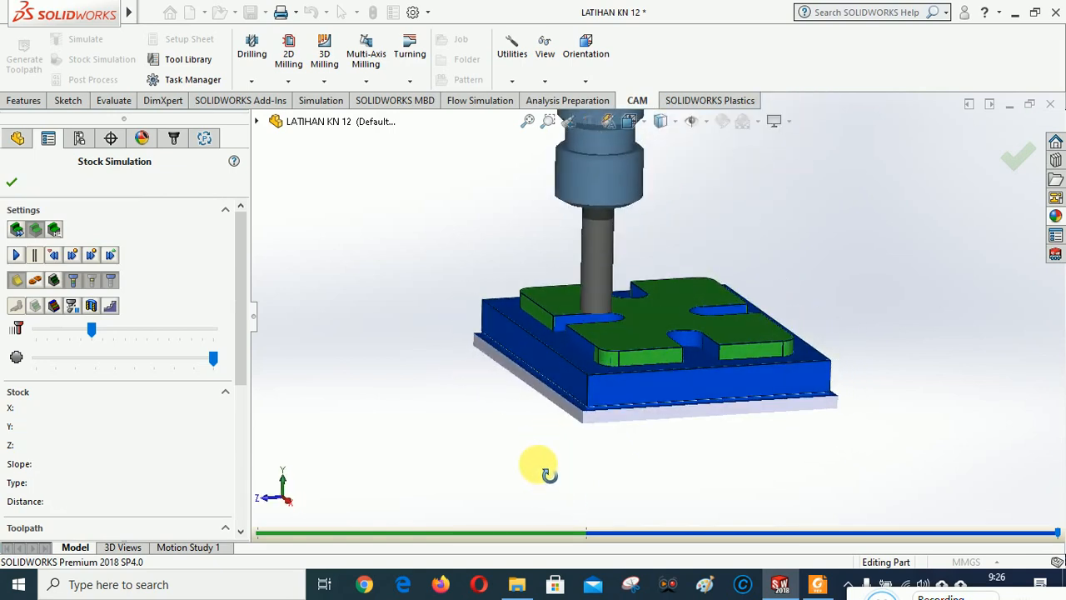
{"action": "left_click", "coordinate": [637, 125]}
{"action": "left_click", "coordinate": [729, 231]}
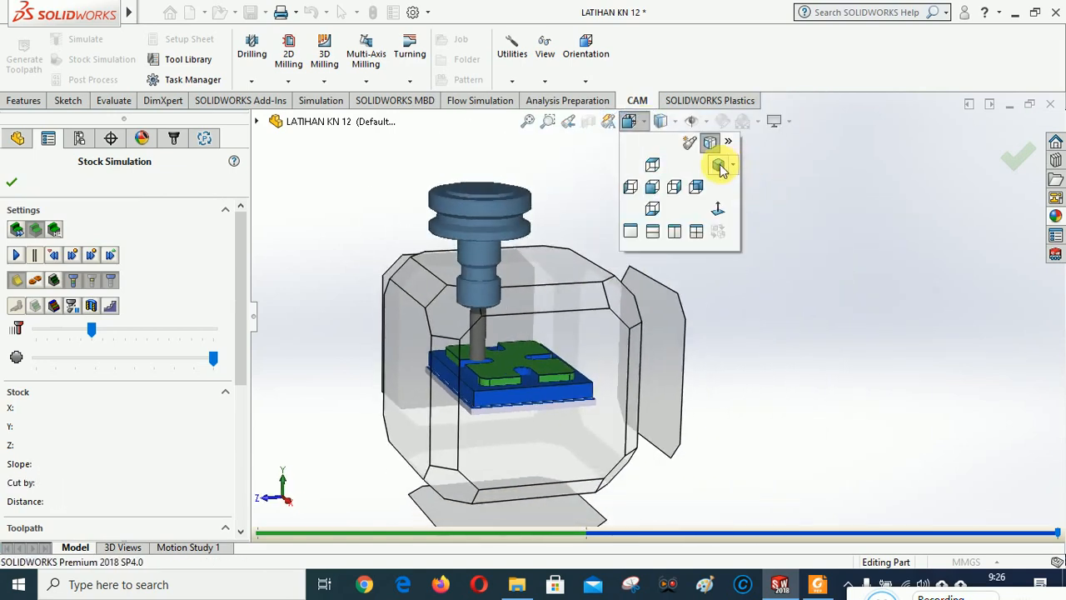
{"action": "left_click", "coordinate": [721, 167]}
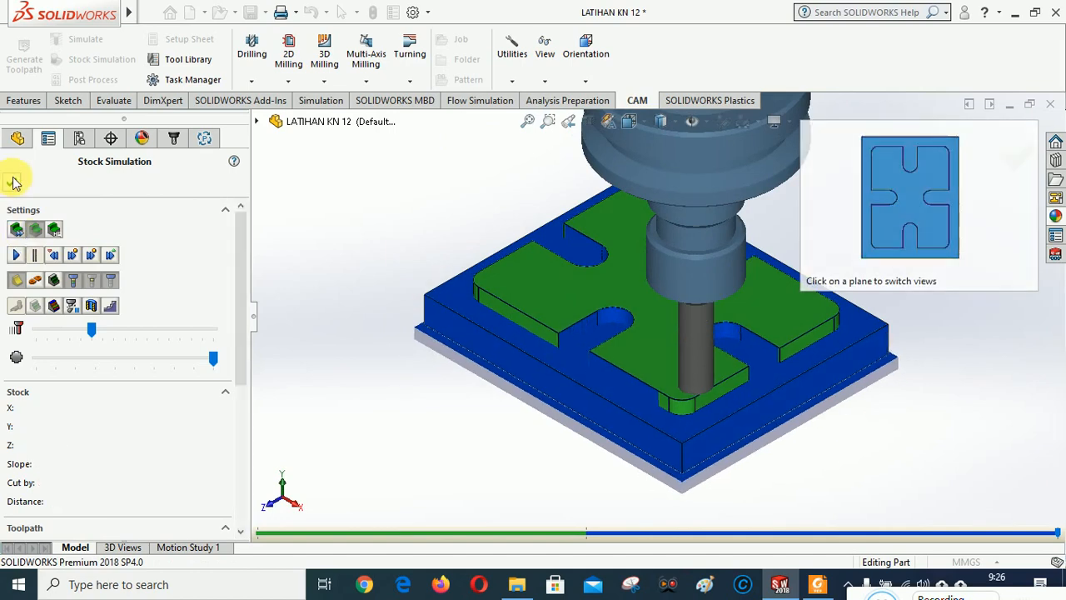
{"action": "left_click", "coordinate": [13, 183]}
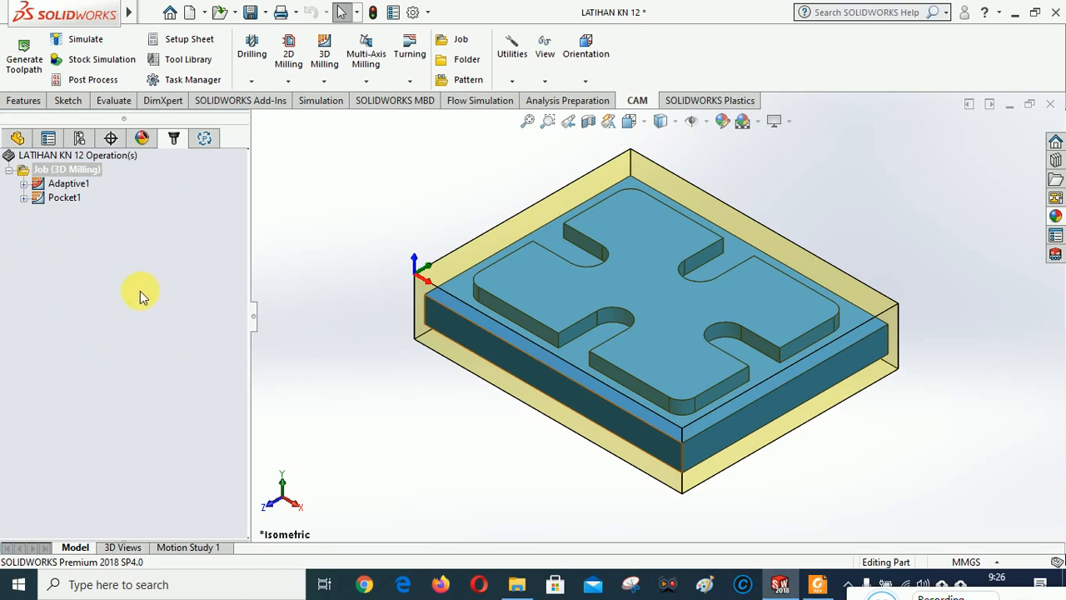
Step: Delete the Adaptive1 operation from the job
{"action": "left_click", "coordinate": [68, 188]}
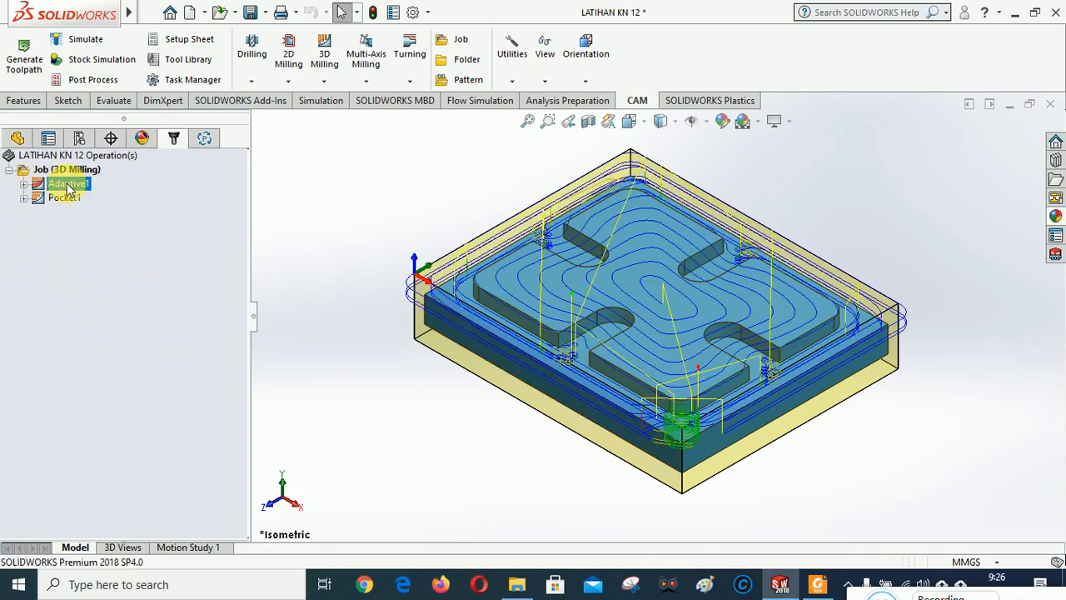
{"action": "right_click", "coordinate": [68, 188]}
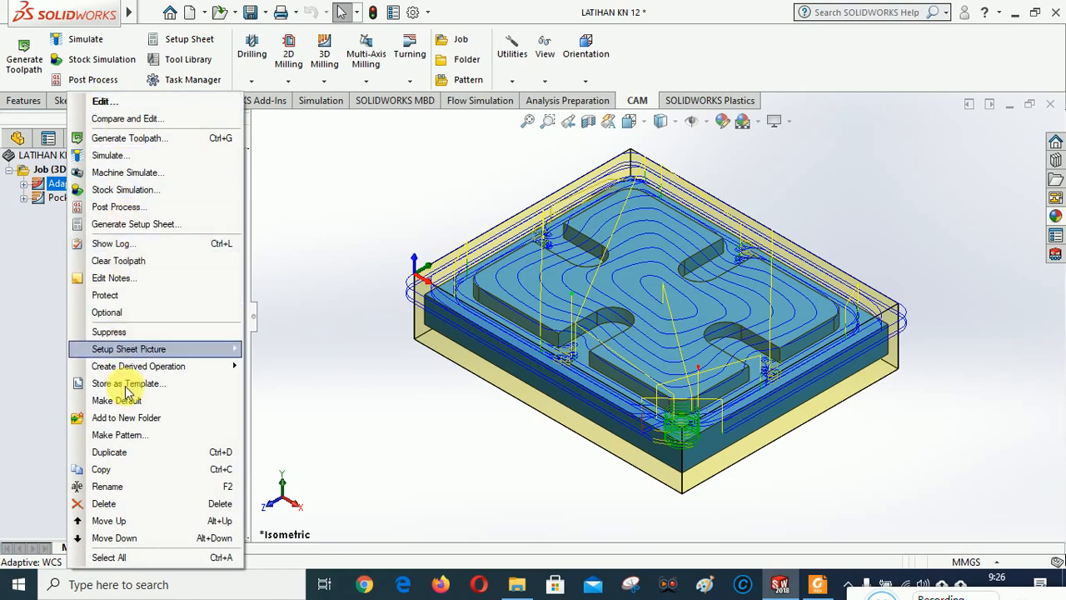
{"action": "left_click", "coordinate": [104, 503]}
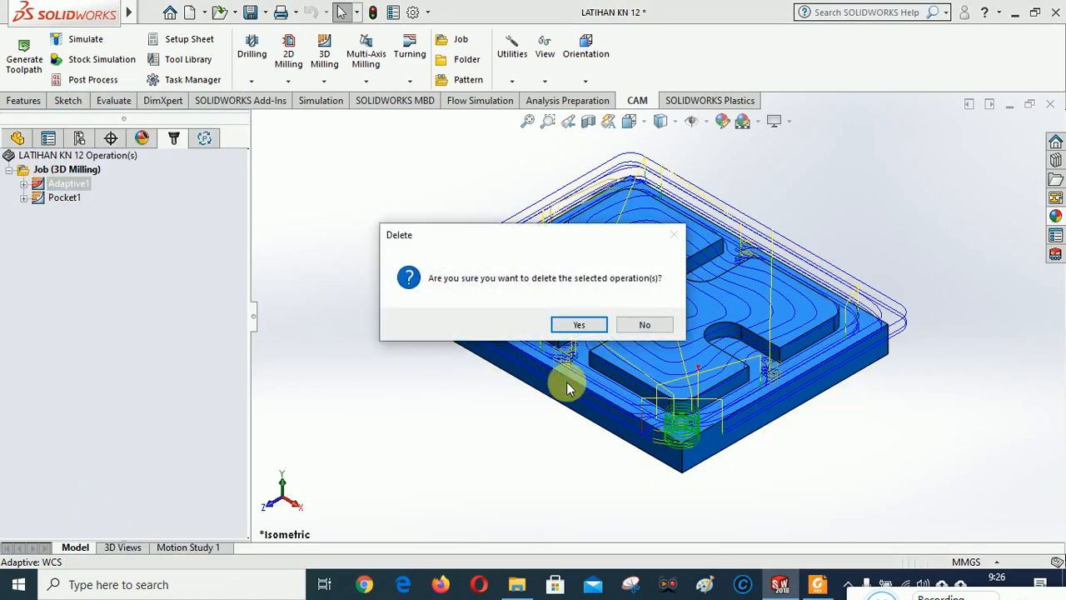
{"action": "left_click", "coordinate": [579, 325]}
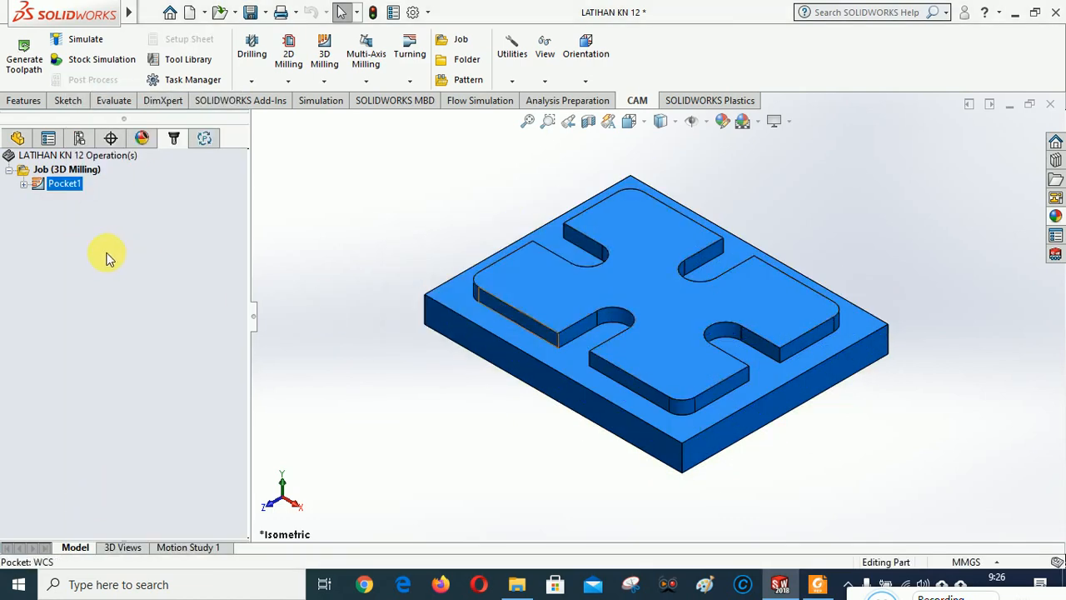
Step: Set the Pocket1 top height to From Stock Top, check its passes, linking and tool settings, and accept the operation
{"action": "right_click", "coordinate": [69, 185]}
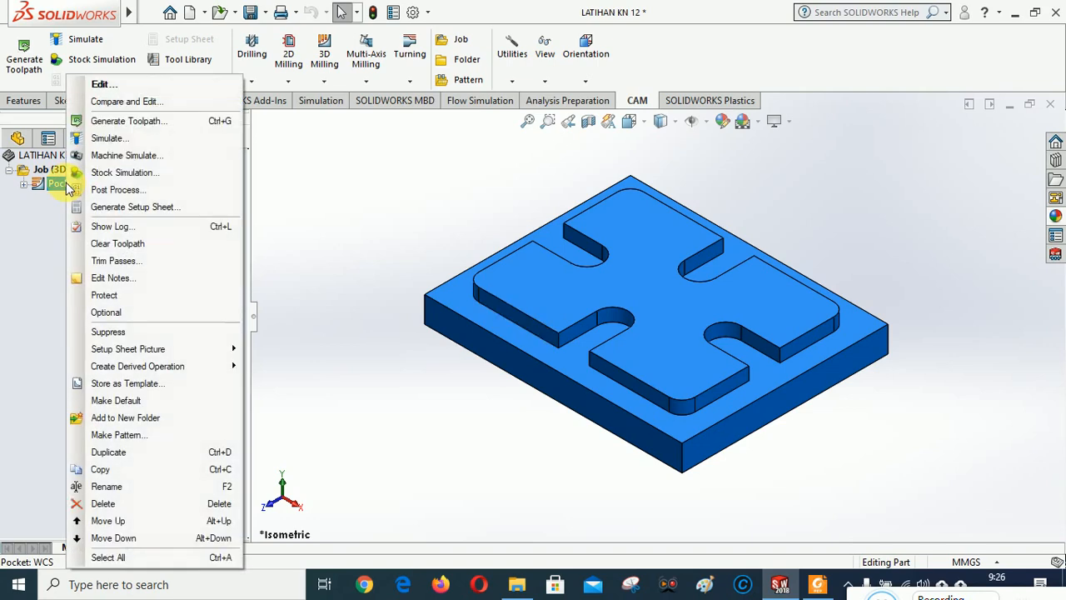
{"action": "left_click", "coordinate": [97, 84]}
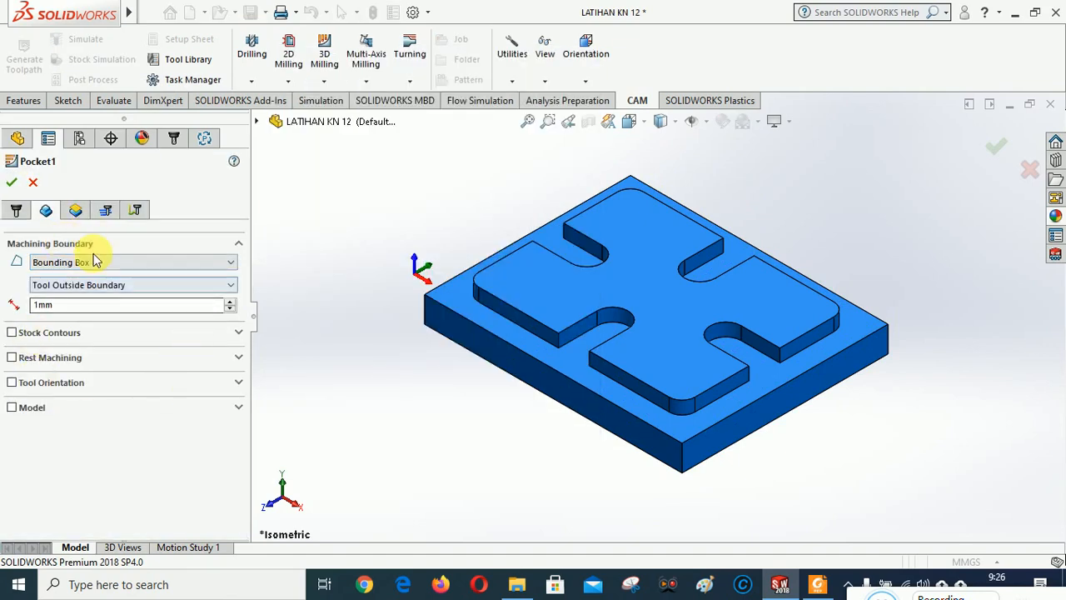
{"action": "left_click", "coordinate": [75, 210]}
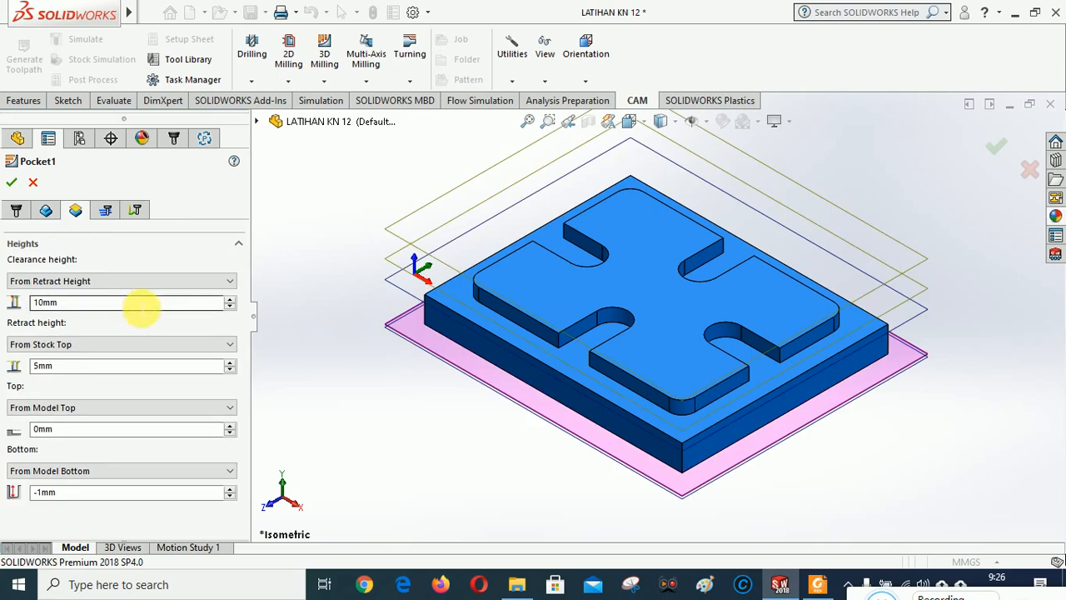
{"action": "left_click", "coordinate": [77, 407]}
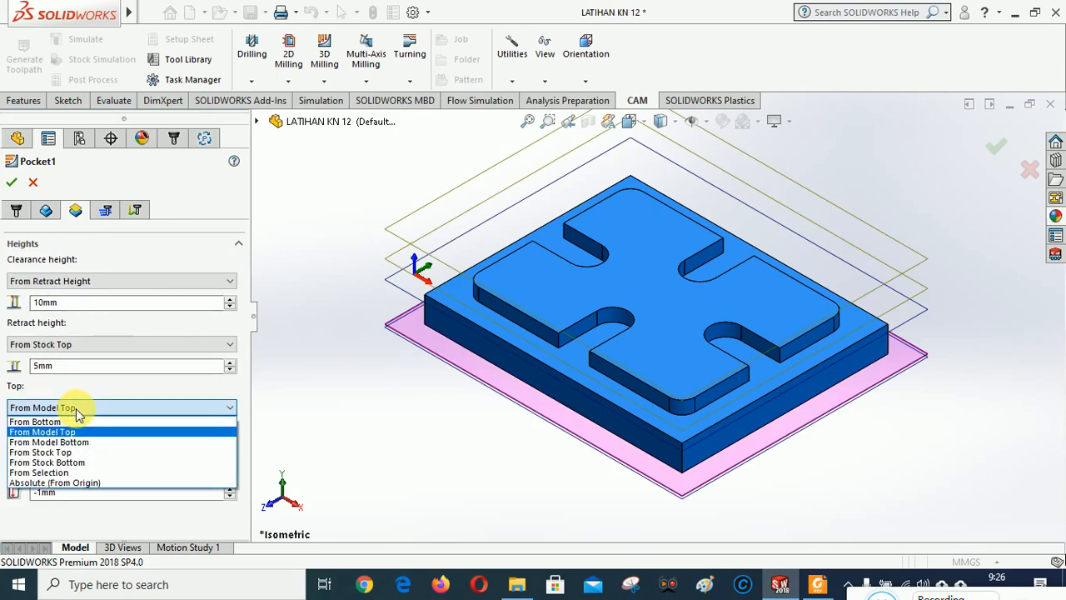
{"action": "left_click", "coordinate": [67, 453]}
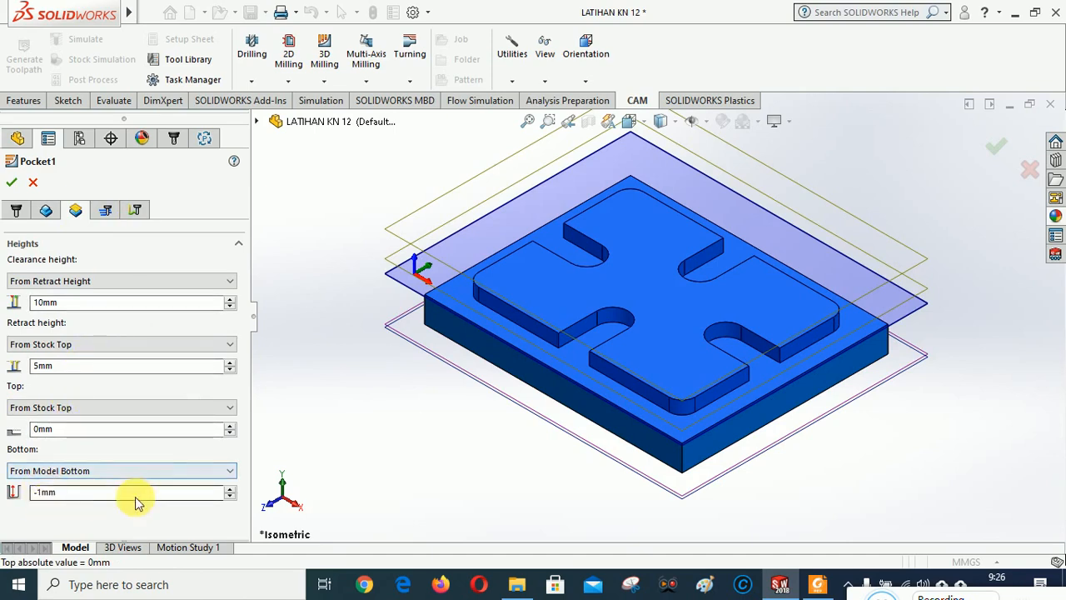
{"action": "left_click", "coordinate": [105, 211]}
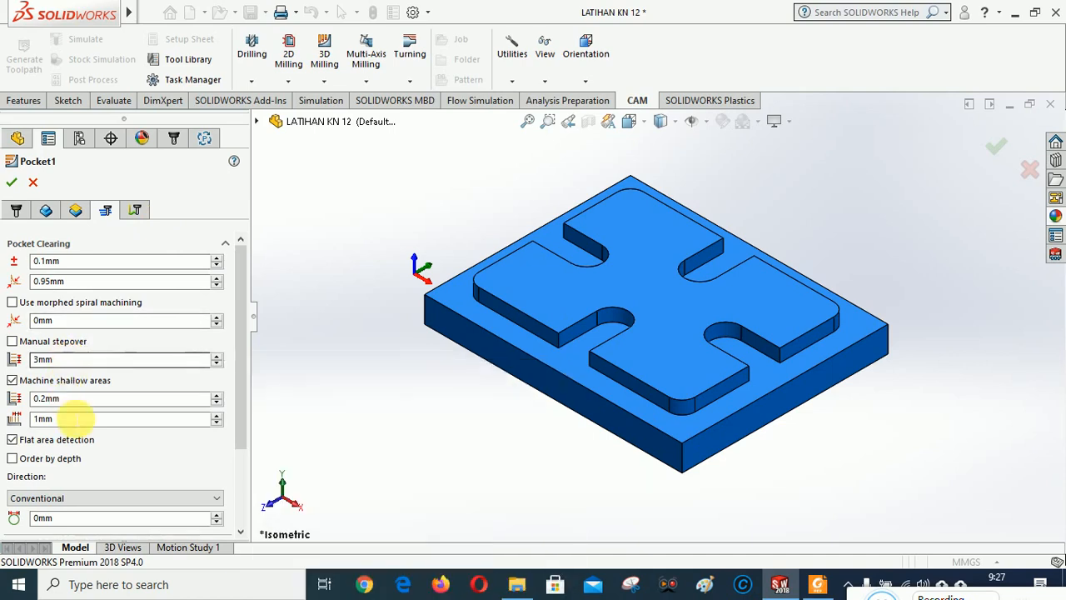
{"action": "left_click", "coordinate": [136, 210]}
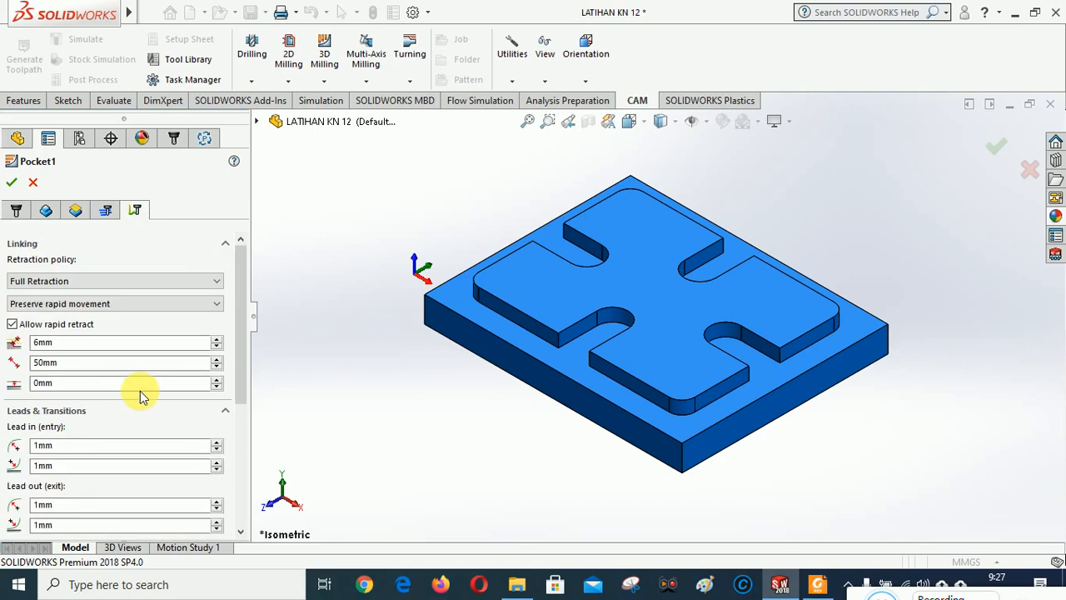
{"action": "left_click", "coordinate": [45, 211]}
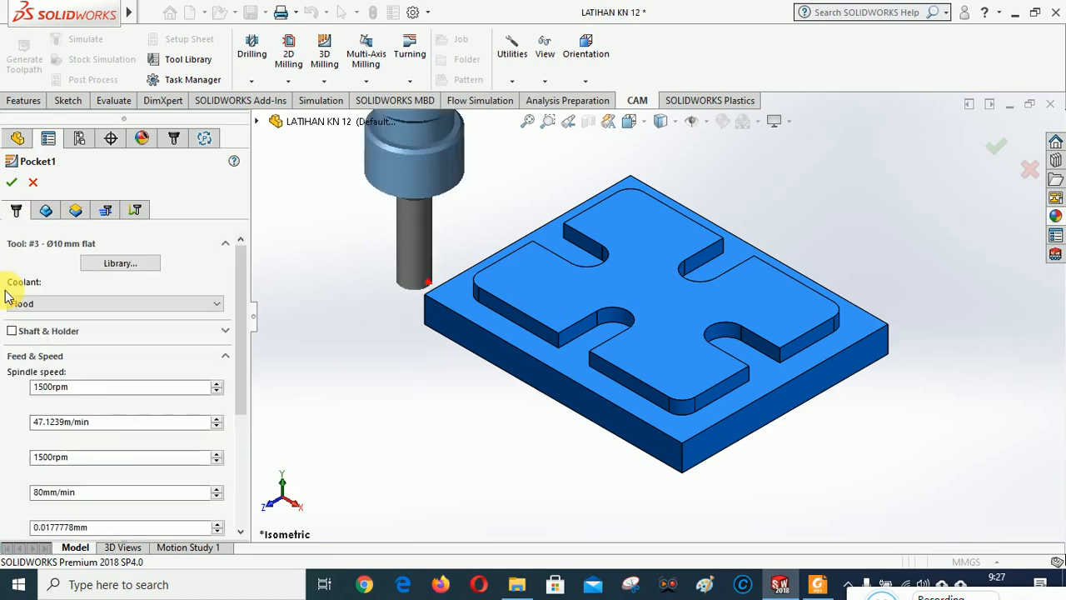
{"action": "left_click", "coordinate": [10, 184]}
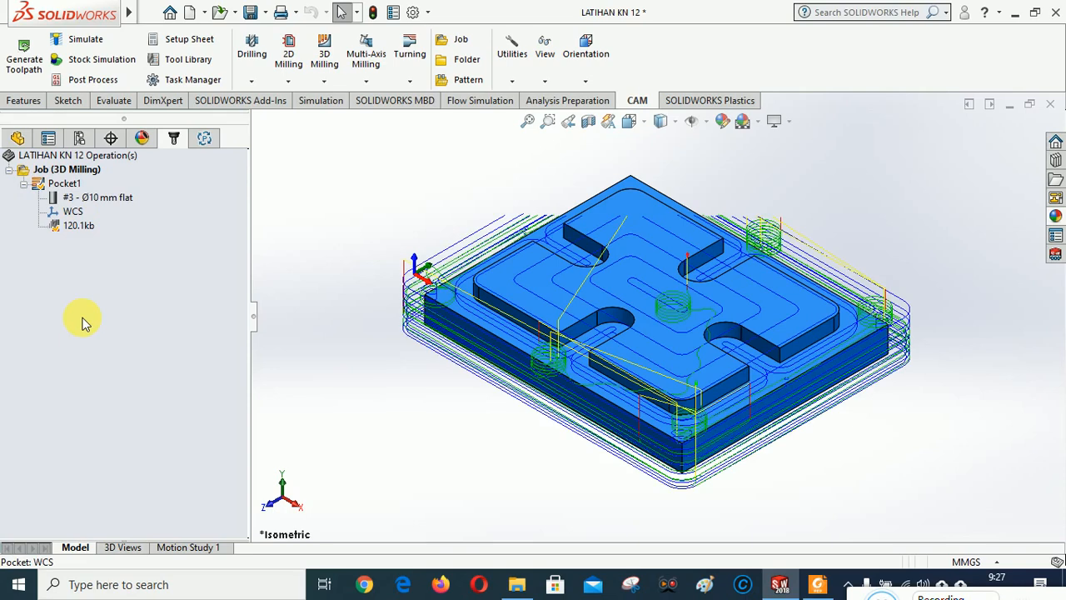
Step: Display the regenerated Pocket1 toolpath and examine it from a lower angle and in the isometric view
{"action": "left_click", "coordinate": [375, 189]}
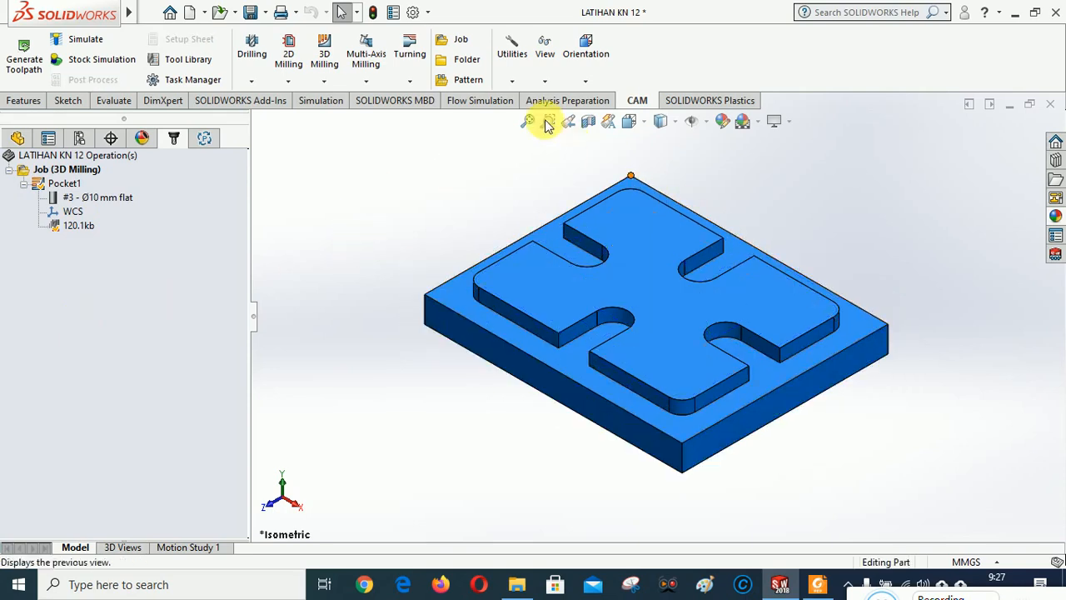
{"action": "left_click", "coordinate": [67, 183]}
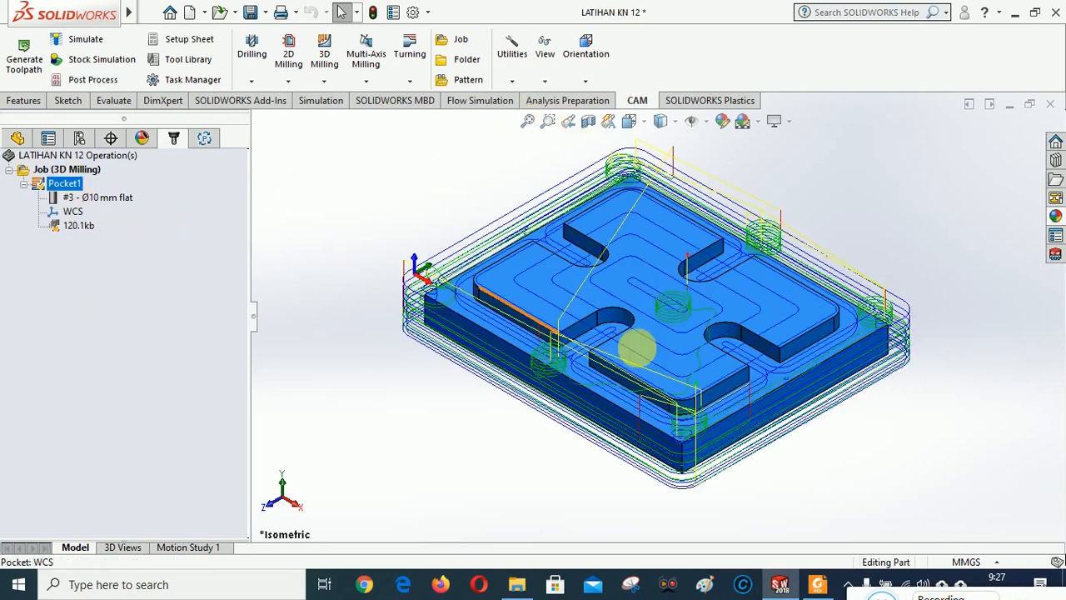
{"action": "middle_click_drag", "start_coordinate": [528, 444], "coordinate": [507, 402]}
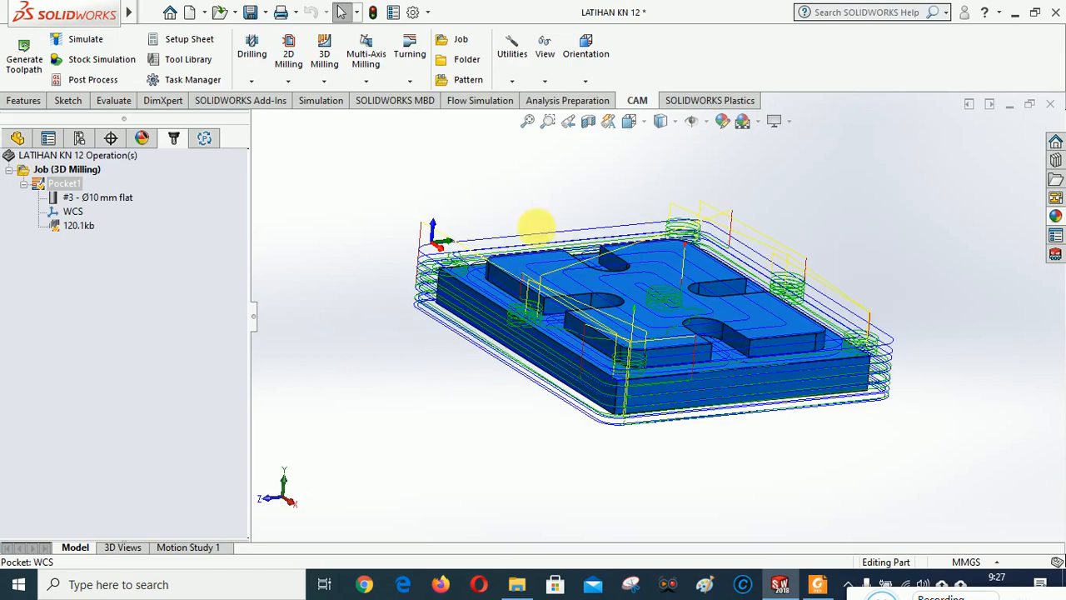
{"action": "left_click", "coordinate": [645, 124]}
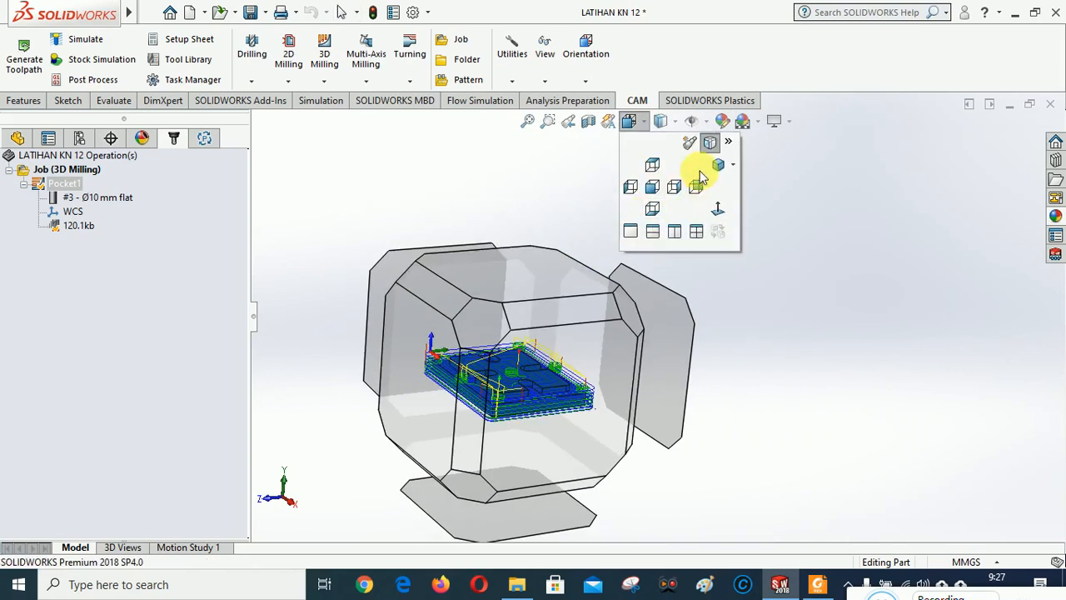
{"action": "left_click", "coordinate": [715, 166]}
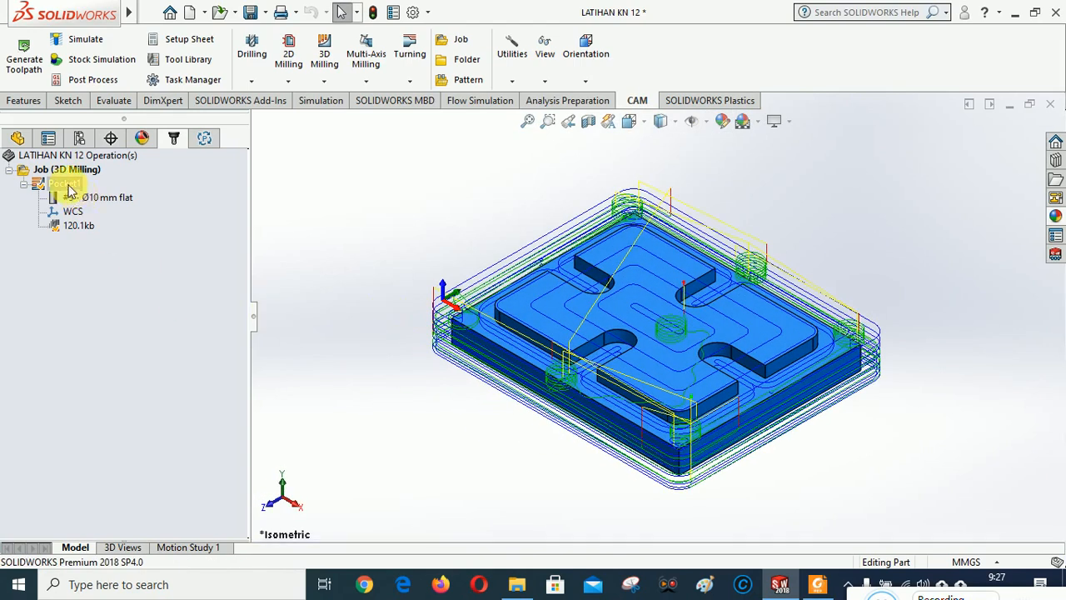
Step: Edit Pocket1 and set its machining boundary to Tool Center on Boundary
{"action": "right_click", "coordinate": [70, 186]}
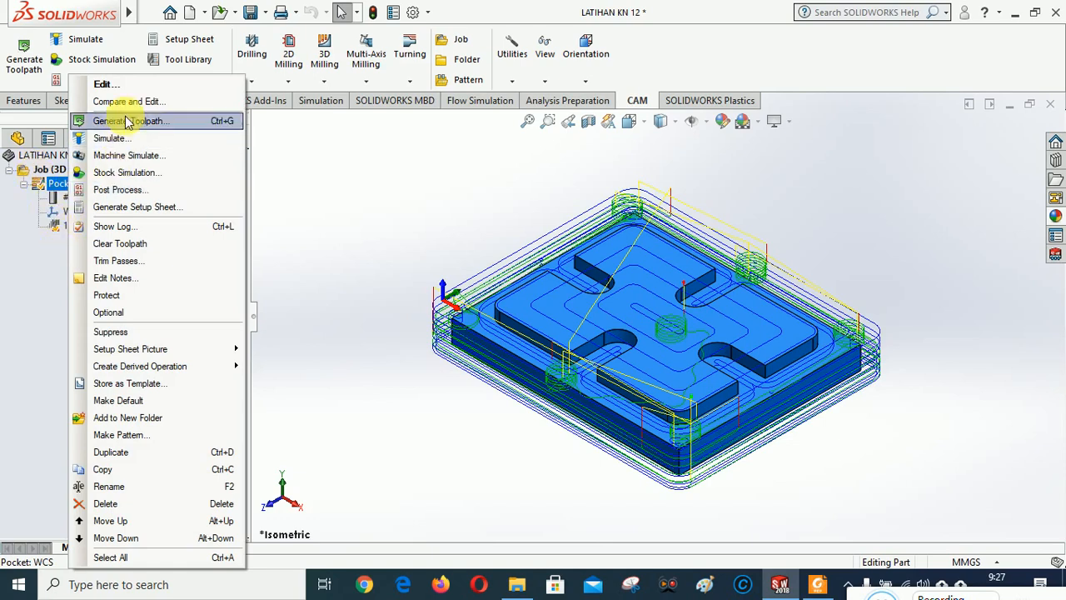
{"action": "left_click", "coordinate": [105, 84]}
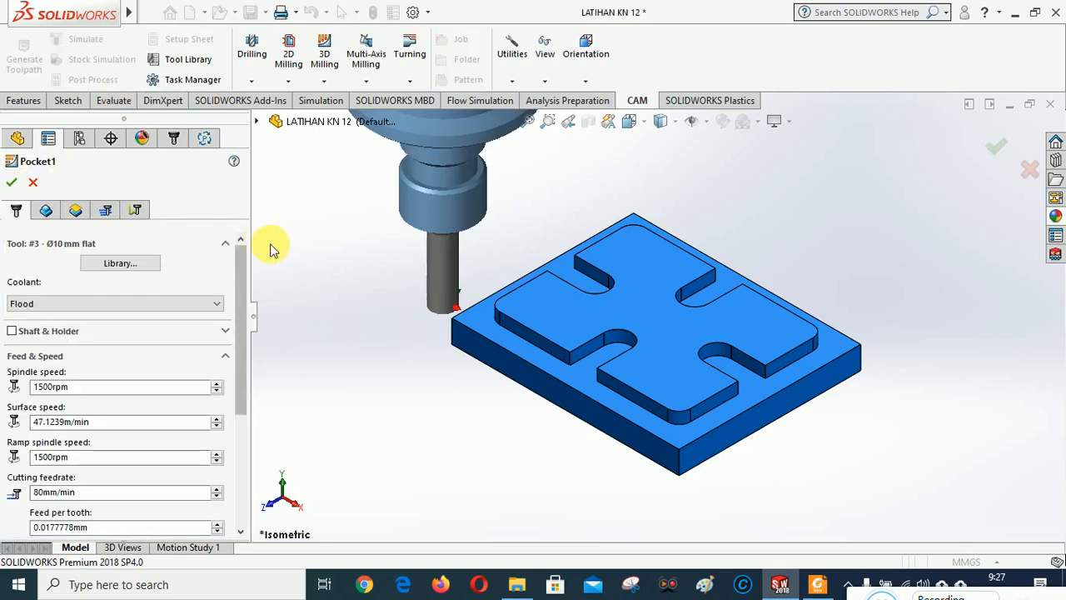
{"action": "left_click", "coordinate": [46, 210]}
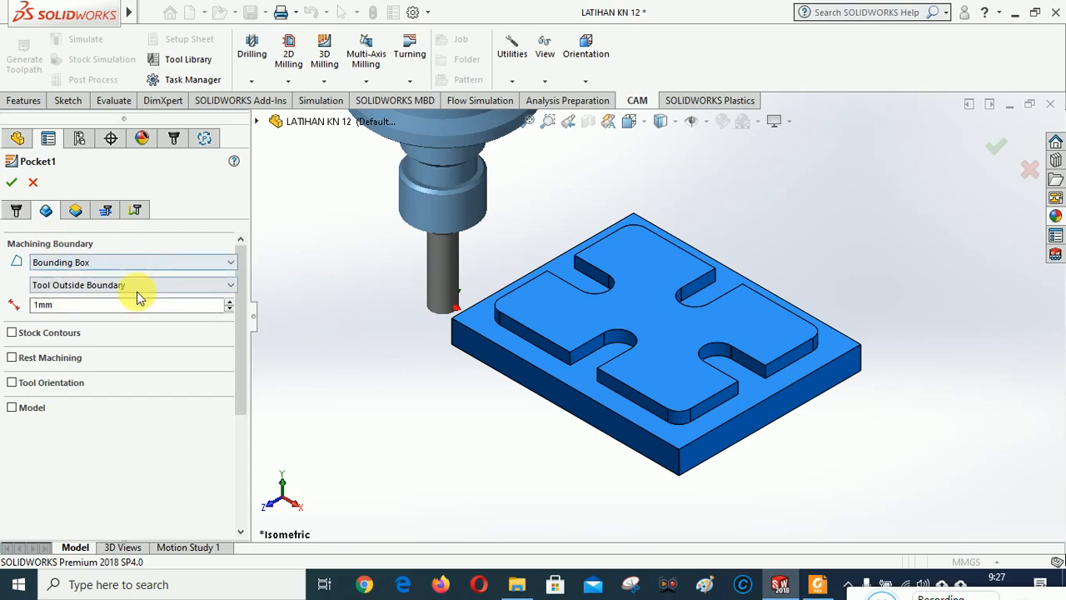
{"action": "left_click", "coordinate": [93, 287]}
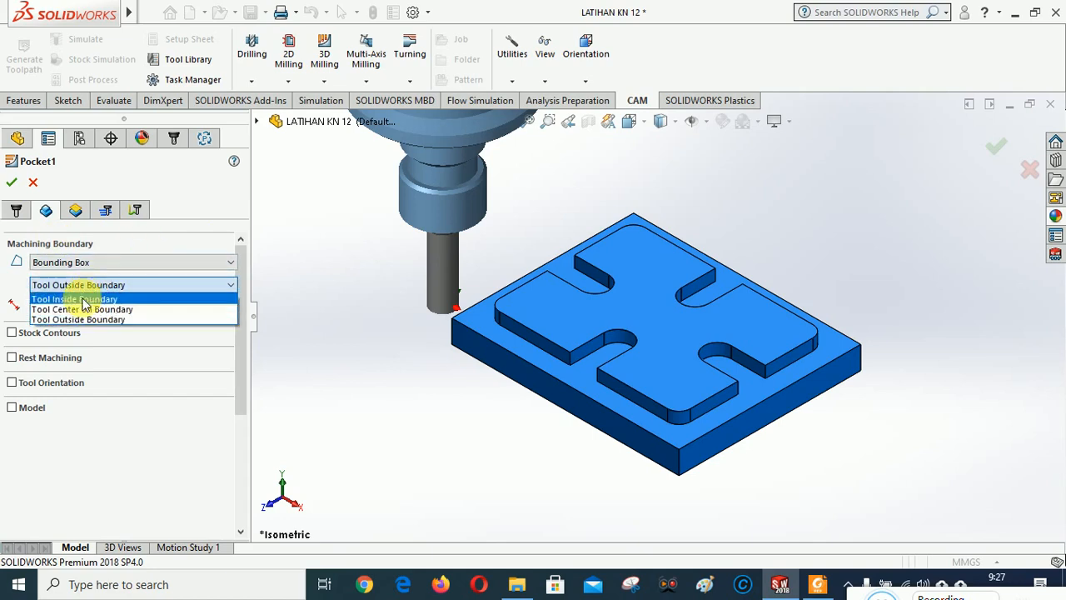
{"action": "left_click", "coordinate": [75, 308]}
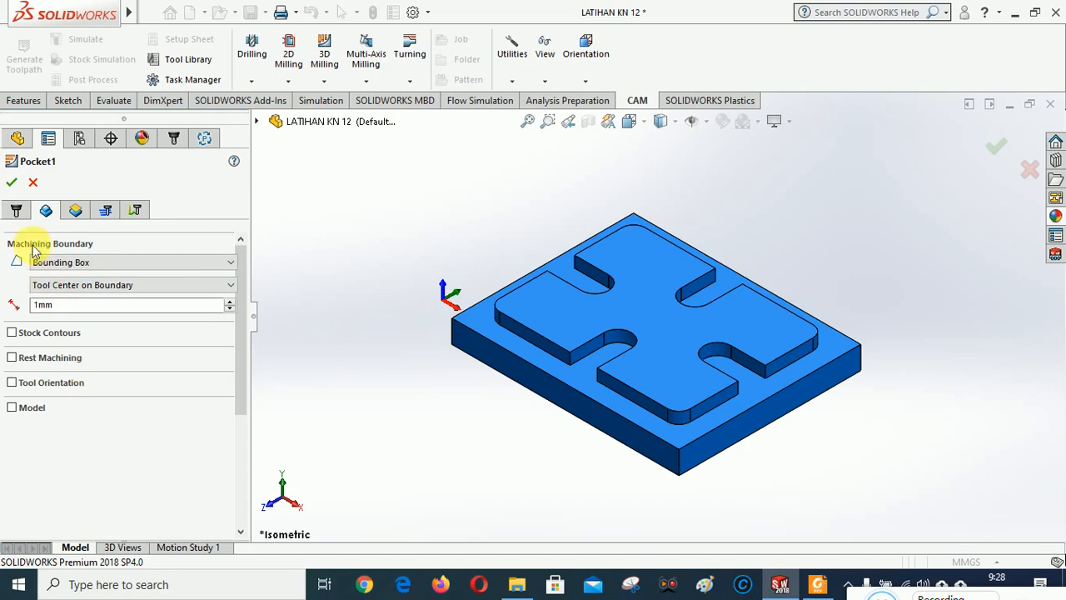
Step: Check Pocket1's height, passes and linking settings and accept the operation
{"action": "left_click", "coordinate": [76, 211]}
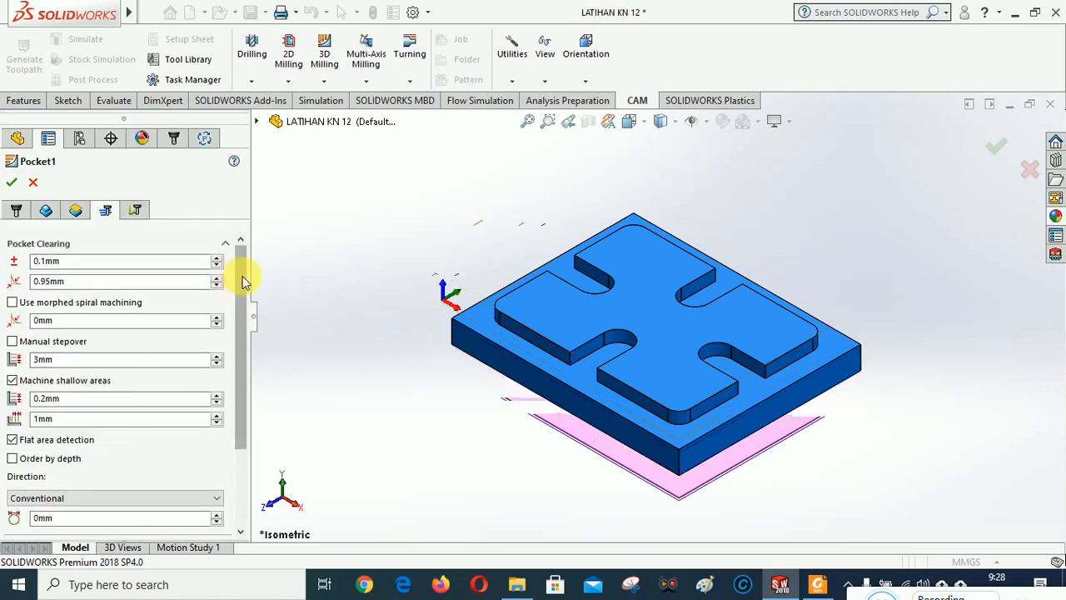
{"action": "mouse_move", "coordinate": [246, 277]}
{"action": "left_mouse_down"}
{"action": "mouse_move", "coordinate": [243, 342]}
{"action": "mouse_move", "coordinate": [239, 273]}
{"action": "left_mouse_up"}
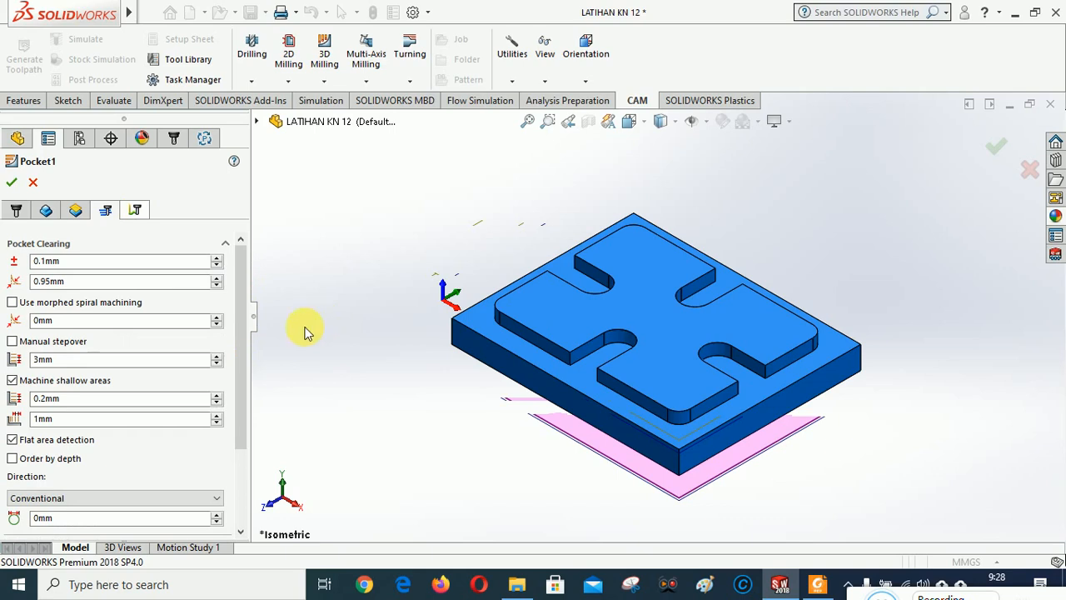
{"action": "scroll", "coordinate": [221, 366], "scroll_direction": "down", "scroll_amount": 5}
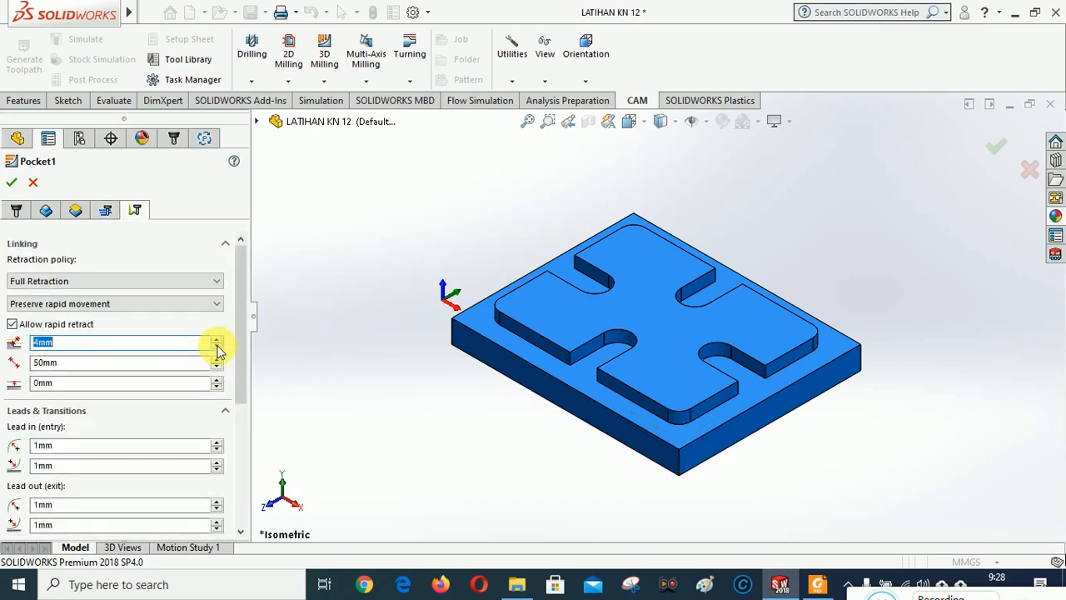
{"action": "left_click", "coordinate": [10, 185]}
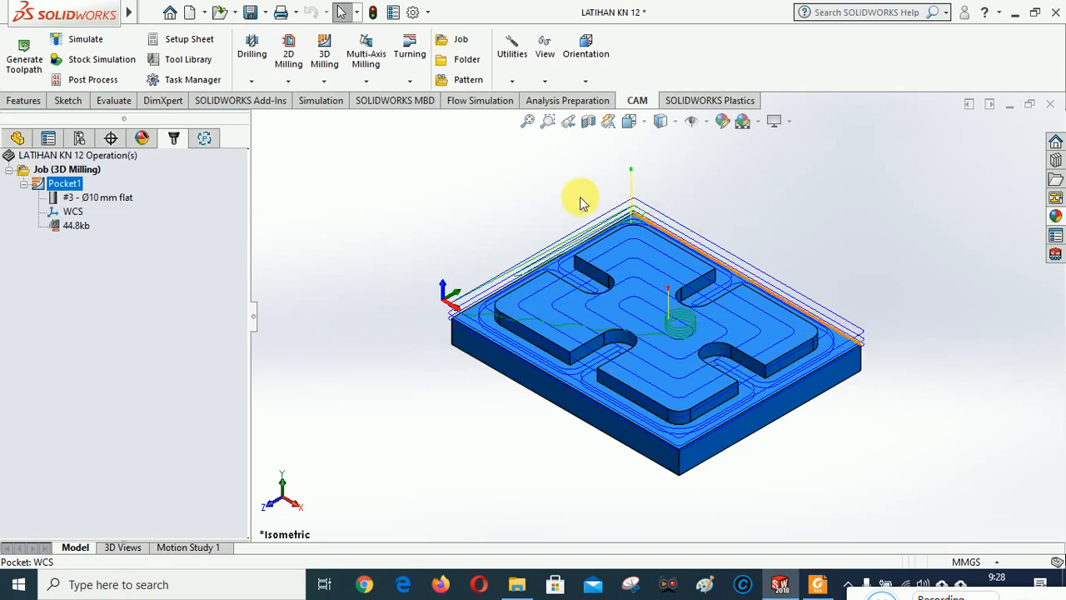
Step: Set Pocket1's machining boundary to Tool Outside Boundary with a 2 mm offset, and inspect the regenerated toolpath from an angle and in isometric view
{"action": "right_click", "coordinate": [64, 183]}
{"action": "left_click", "coordinate": [100, 84]}
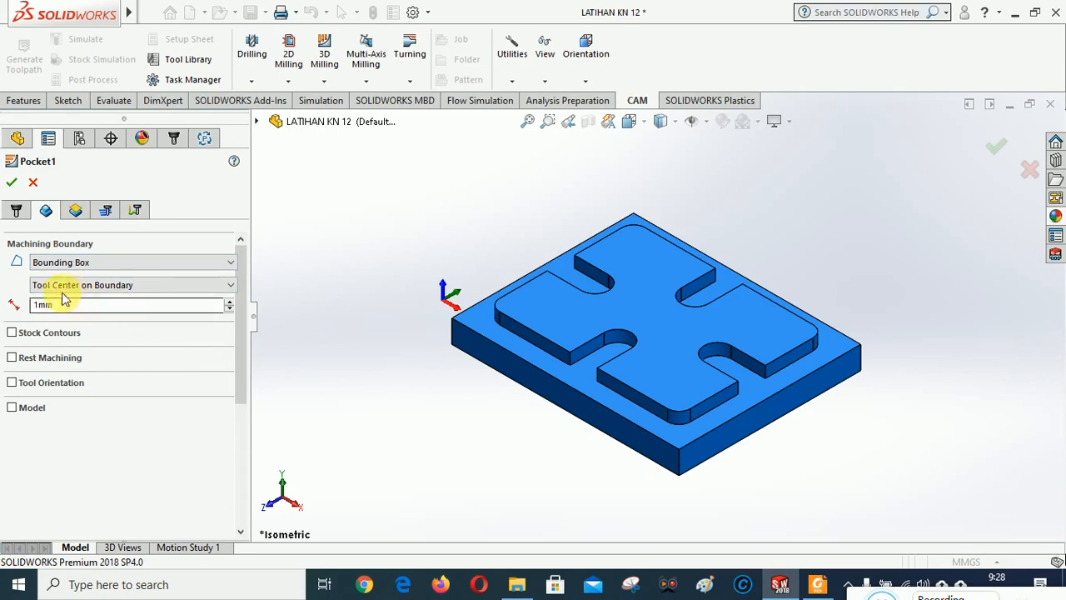
{"action": "left_click", "coordinate": [231, 285]}
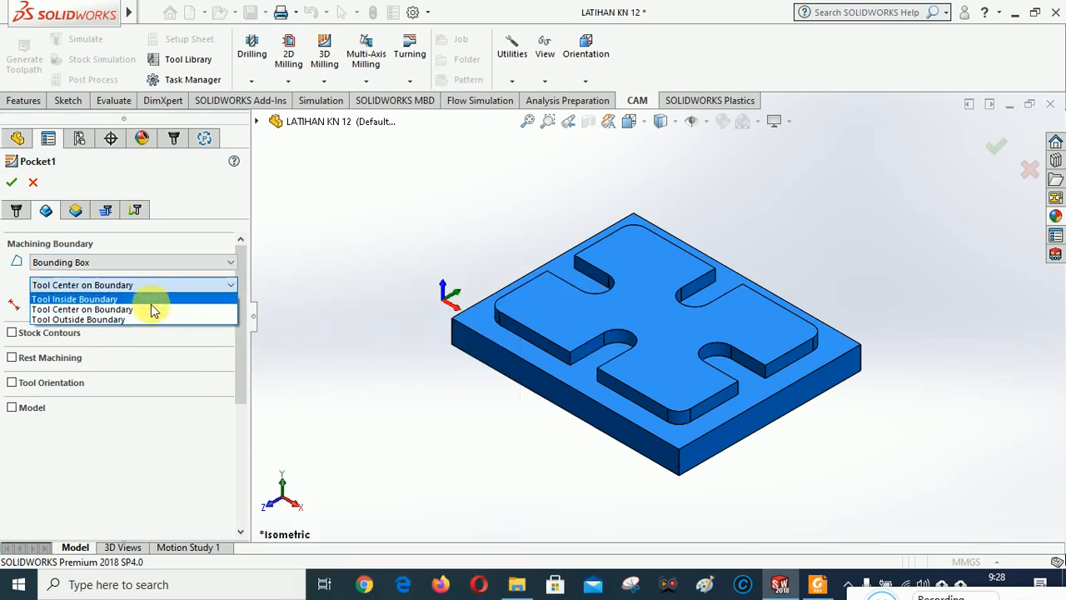
{"action": "left_click", "coordinate": [107, 319]}
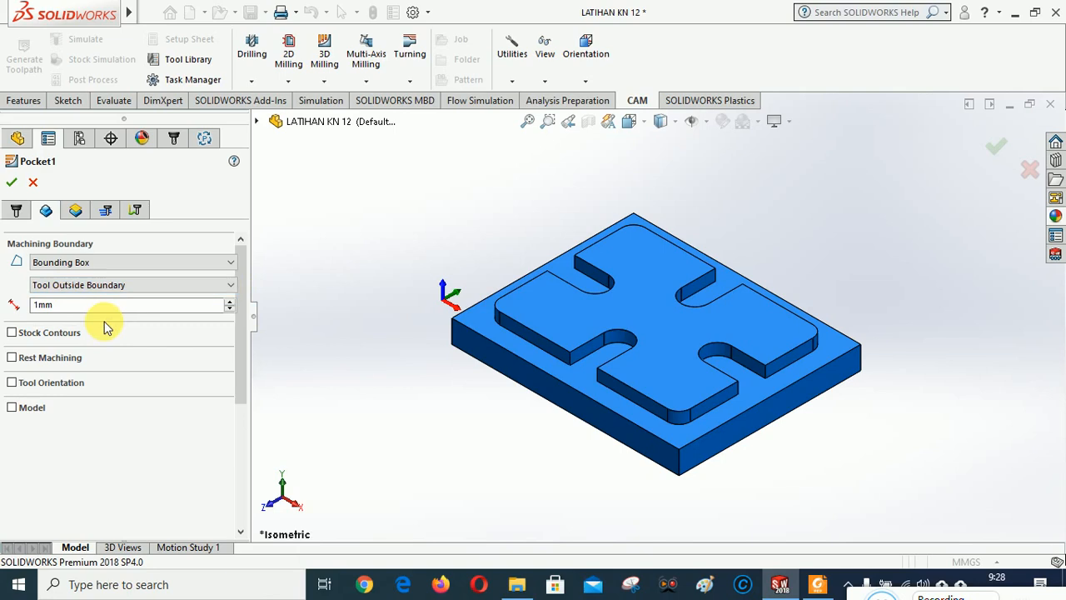
{"action": "left_click", "coordinate": [230, 302]}
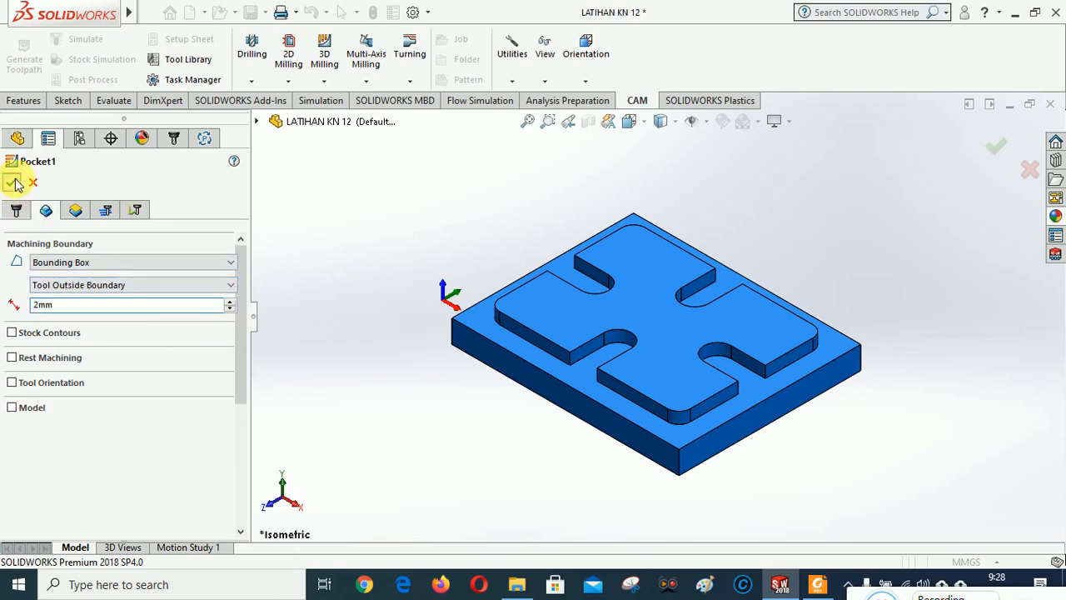
{"action": "left_click", "coordinate": [11, 183]}
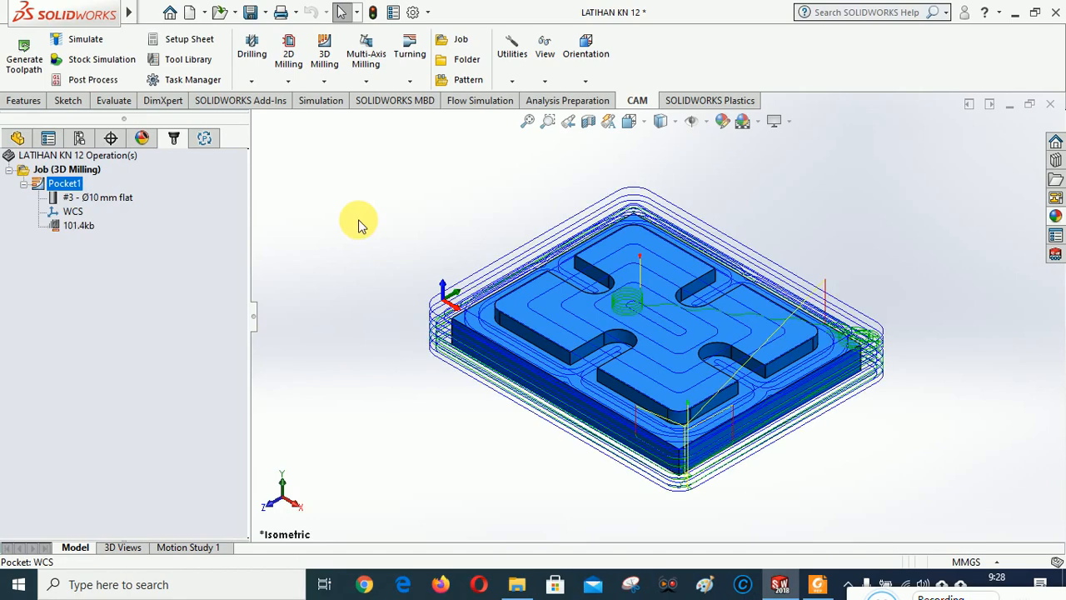
{"action": "middle_click_drag", "start_coordinate": [795, 233], "coordinate": [511, 483]}
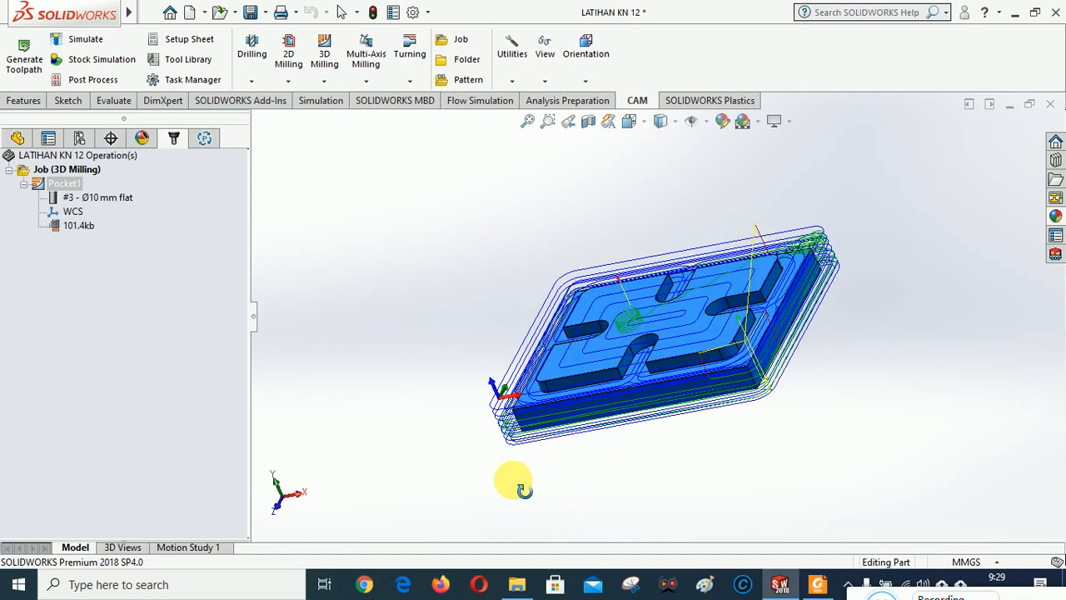
{"action": "left_click", "coordinate": [642, 124]}
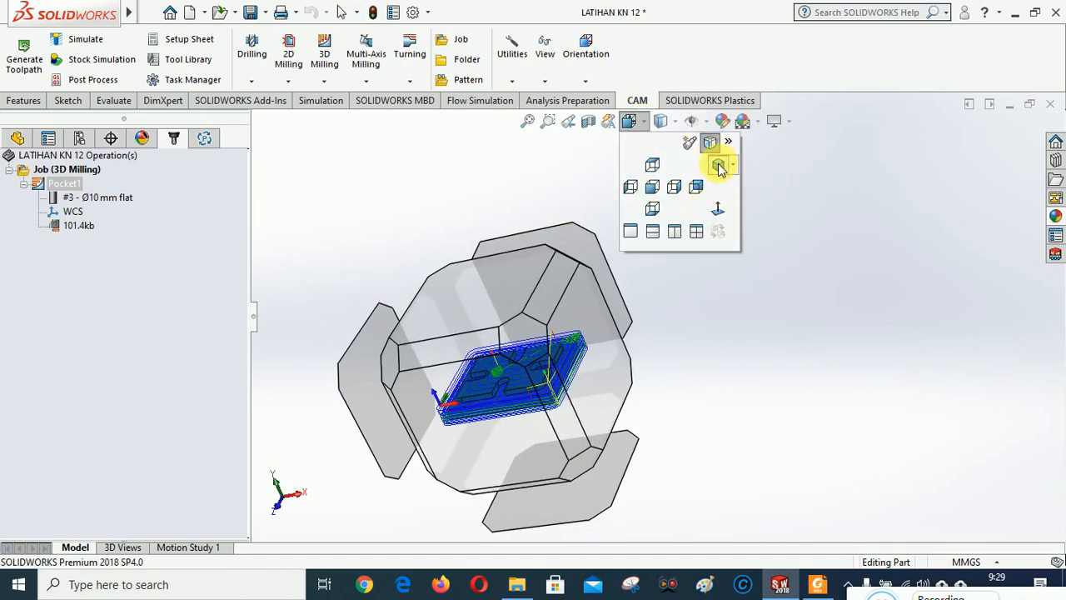
{"action": "left_click", "coordinate": [719, 166]}
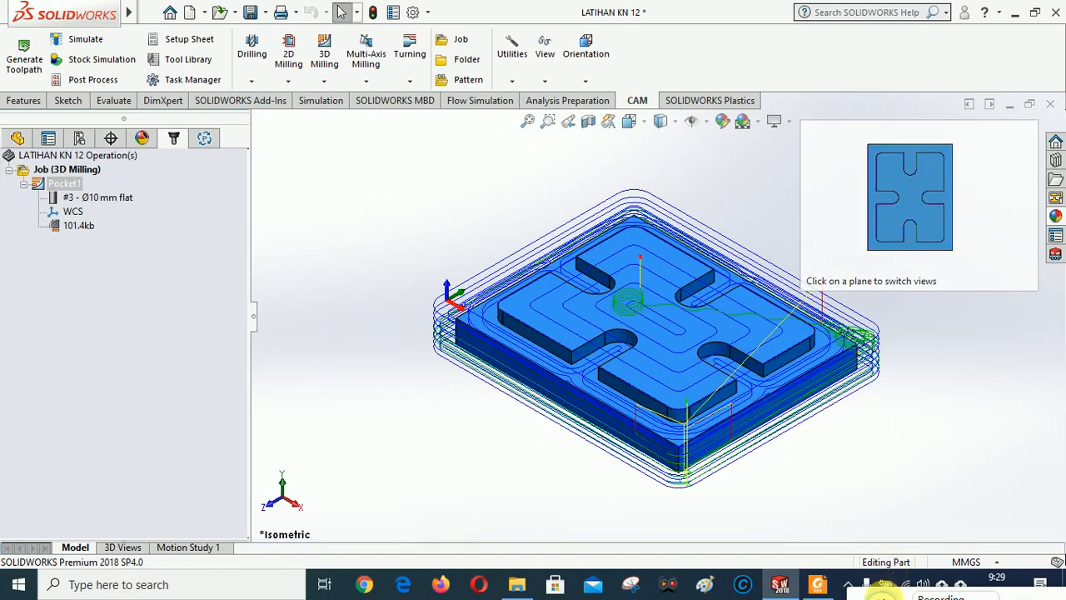
{"action": "left_click", "coordinate": [882, 596]}
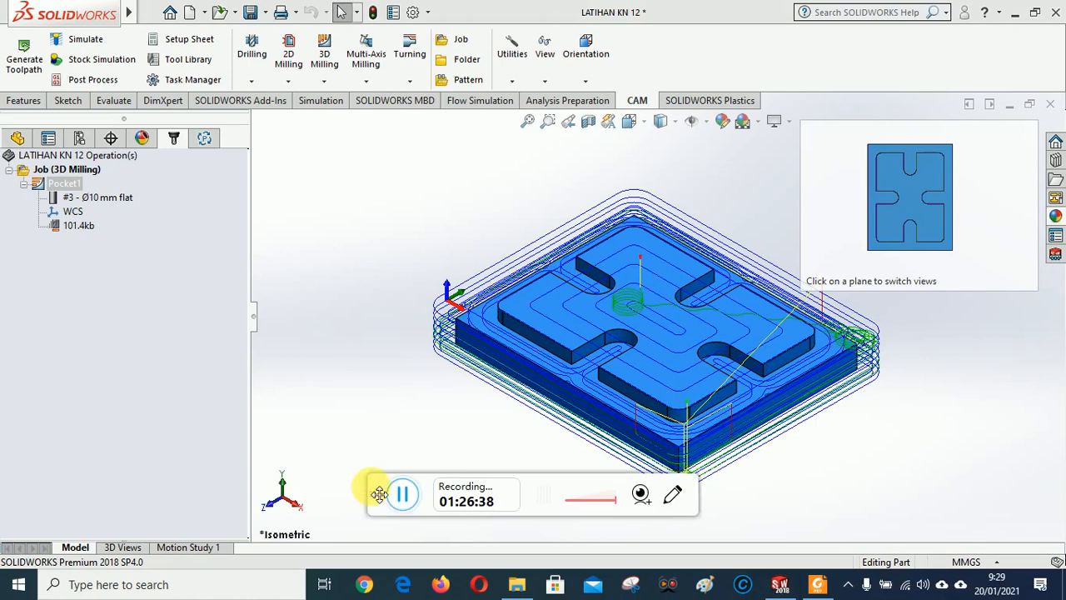
{"action": "key", "text": "alt+p"}
{"action": "key", "text": "alt+p"}
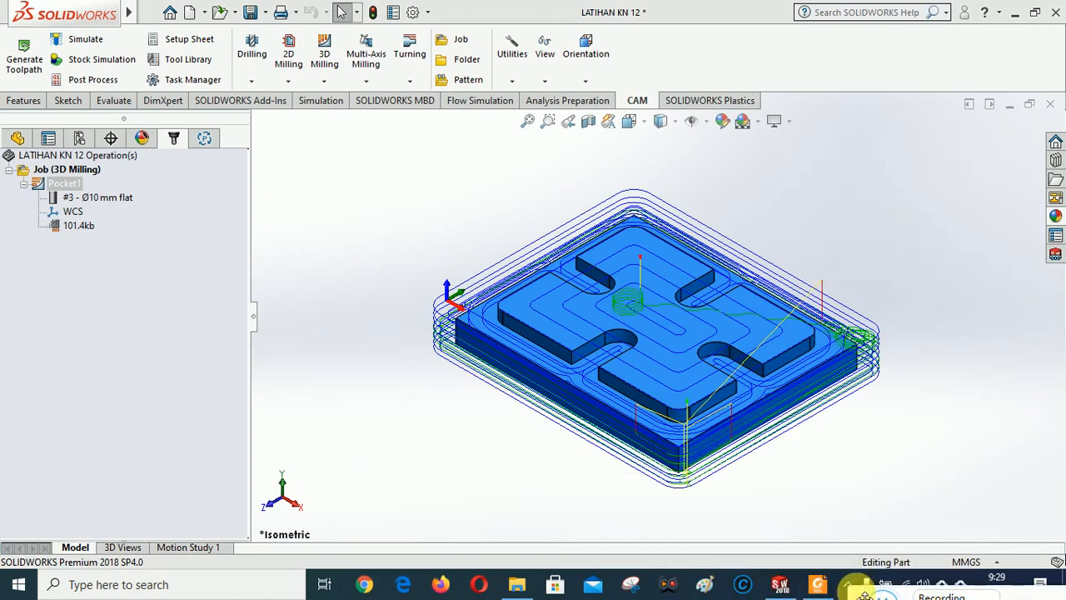
Step: Set Pocket1's machining boundary offset to 1 mm and inspect the regenerated toolpath from a lower angle and in isometric view
{"action": "right_click", "coordinate": [67, 189]}
{"action": "left_click", "coordinate": [93, 83]}
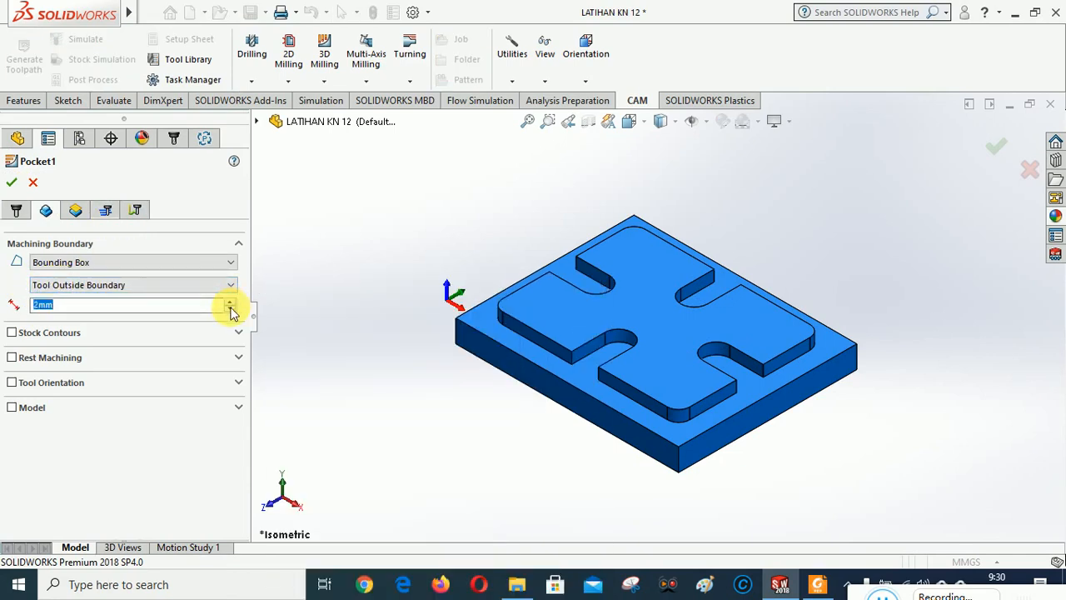
{"action": "left_click", "coordinate": [11, 183]}
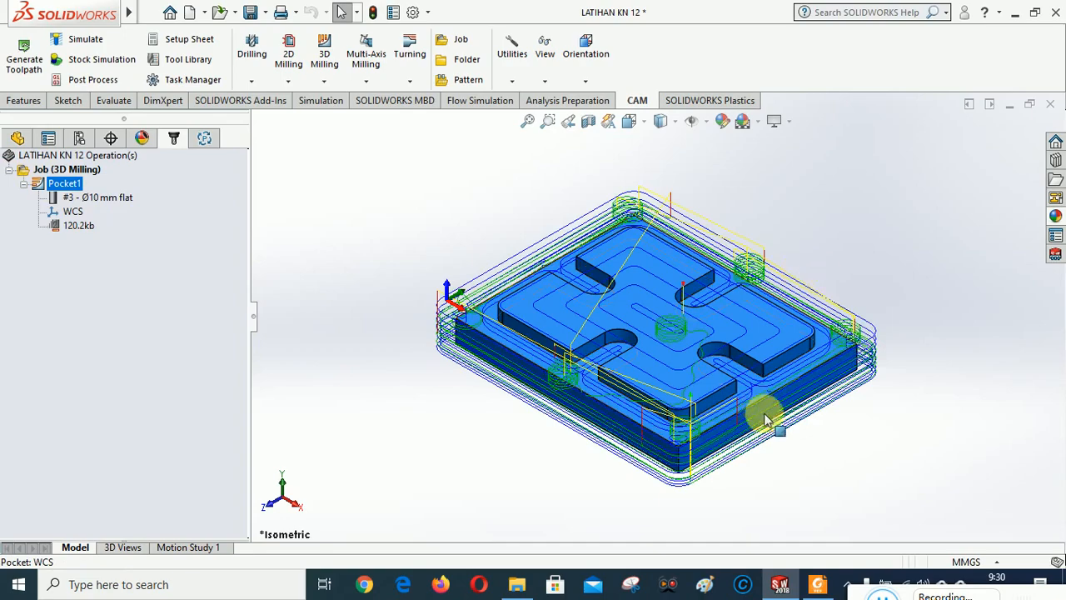
{"action": "middle_click_drag", "start_coordinate": [571, 467], "coordinate": [576, 348]}
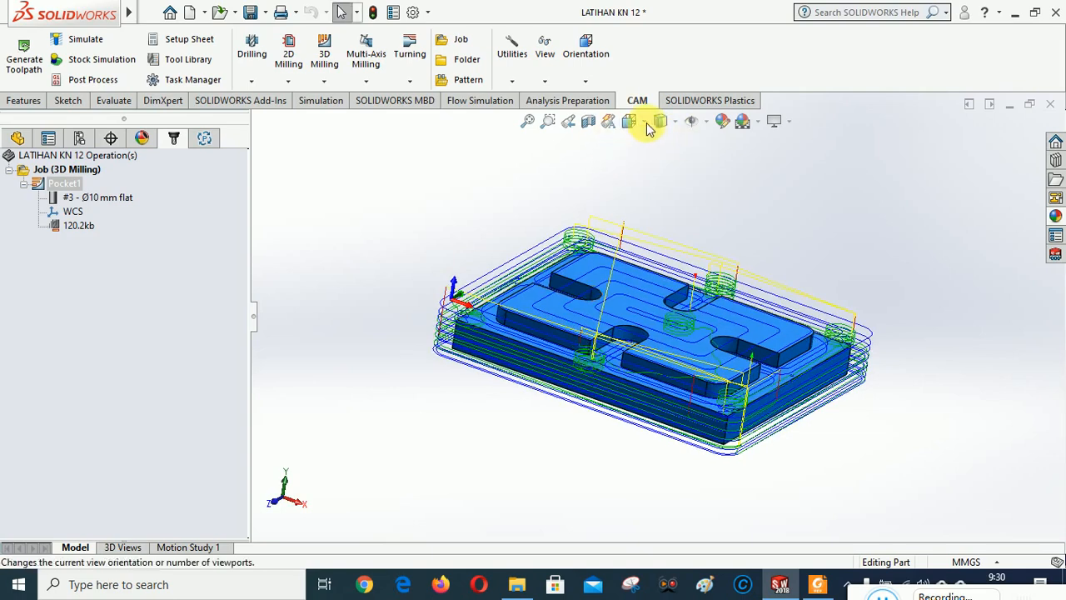
{"action": "left_click", "coordinate": [641, 122]}
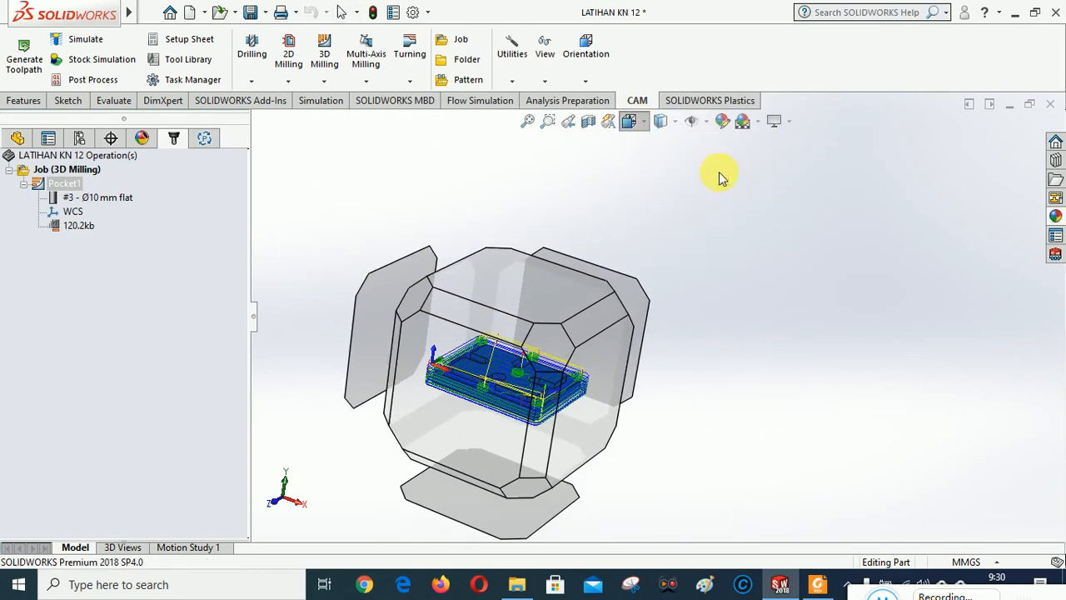
{"action": "left_click", "coordinate": [718, 172]}
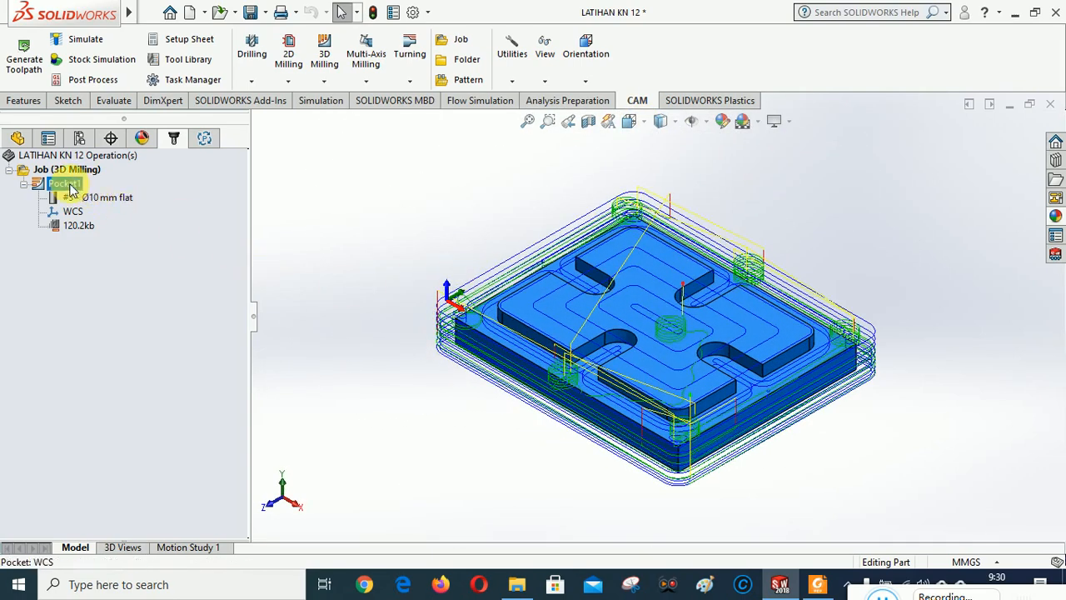
Step: Try a 0 mm machining boundary offset on Pocket1 and restore the offset to 1 mm
{"action": "right_click", "coordinate": [71, 190]}
{"action": "left_click", "coordinate": [104, 84]}
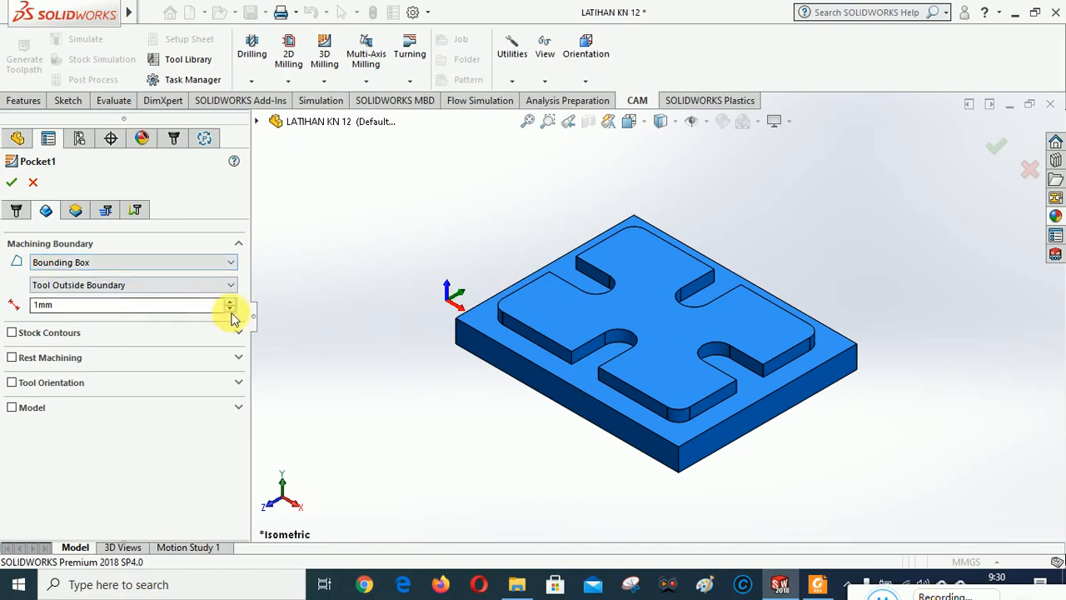
{"action": "left_click", "coordinate": [12, 183]}
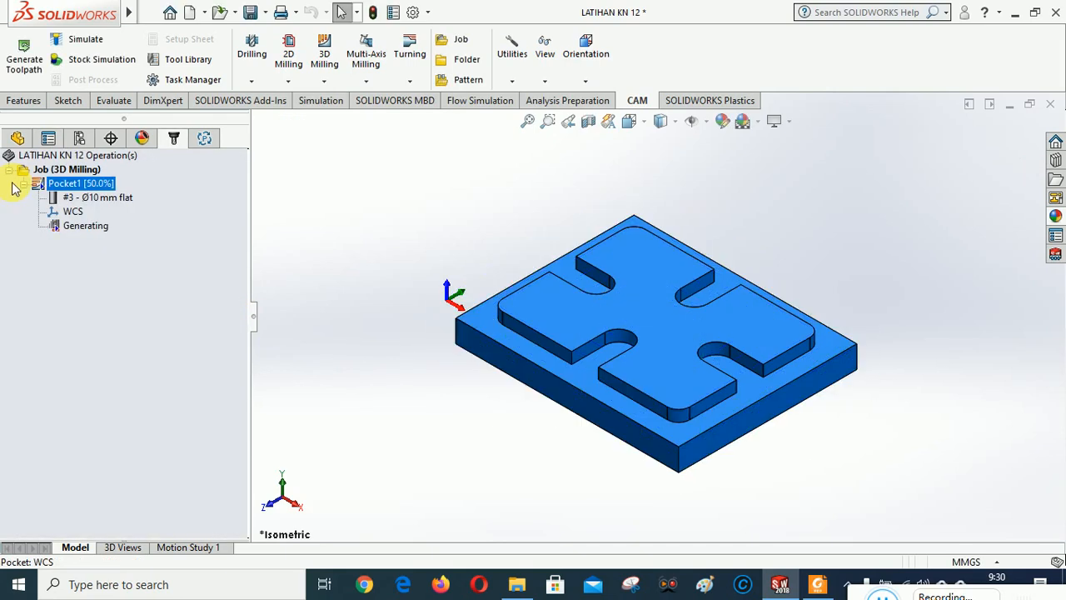
{"action": "right_click", "coordinate": [70, 187]}
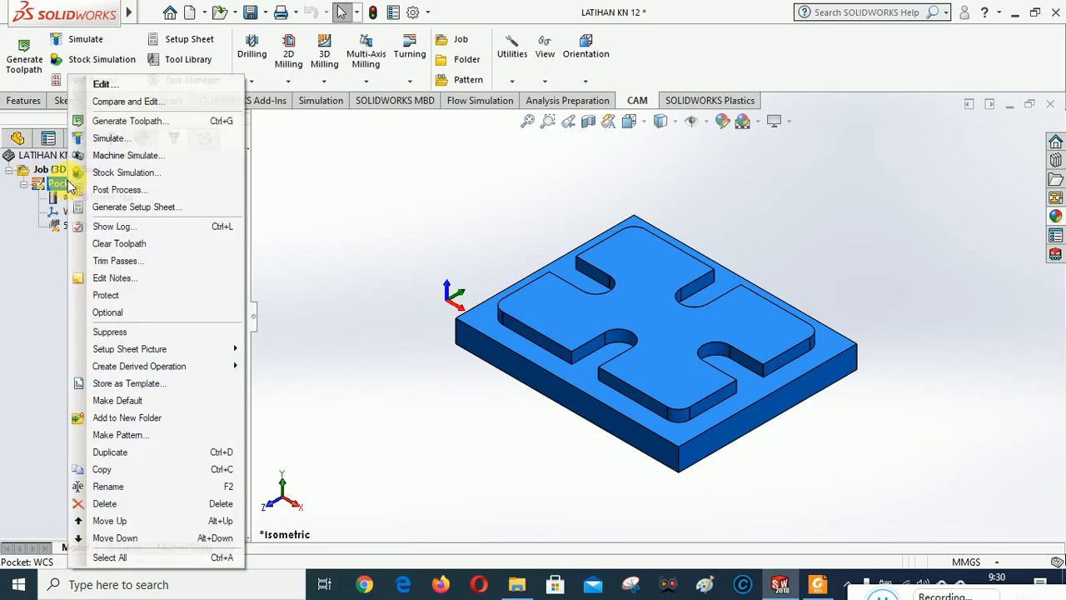
{"action": "left_click", "coordinate": [104, 85]}
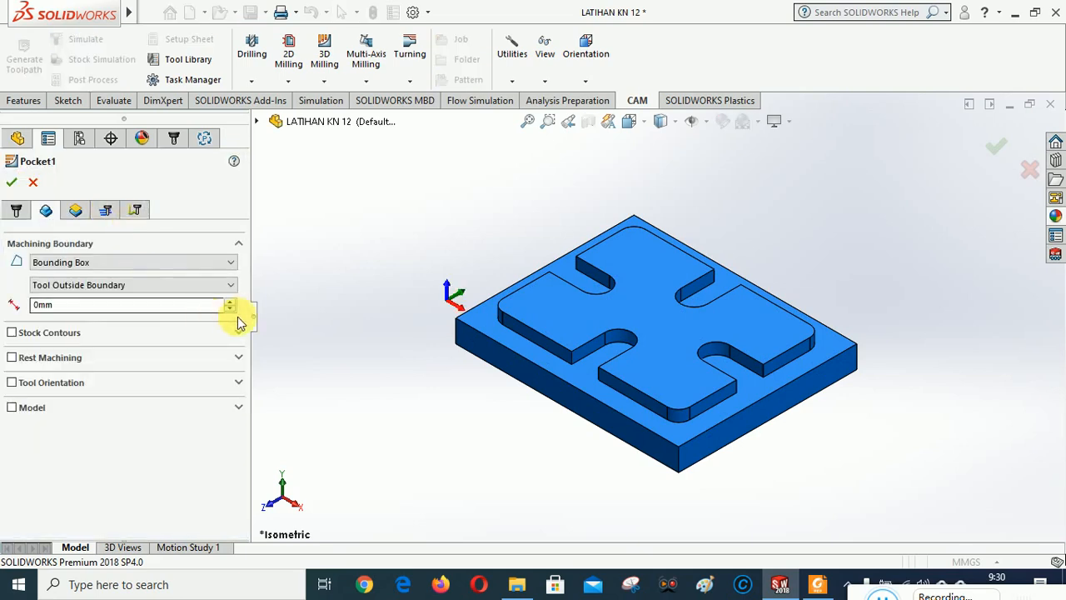
{"action": "left_click", "coordinate": [12, 182]}
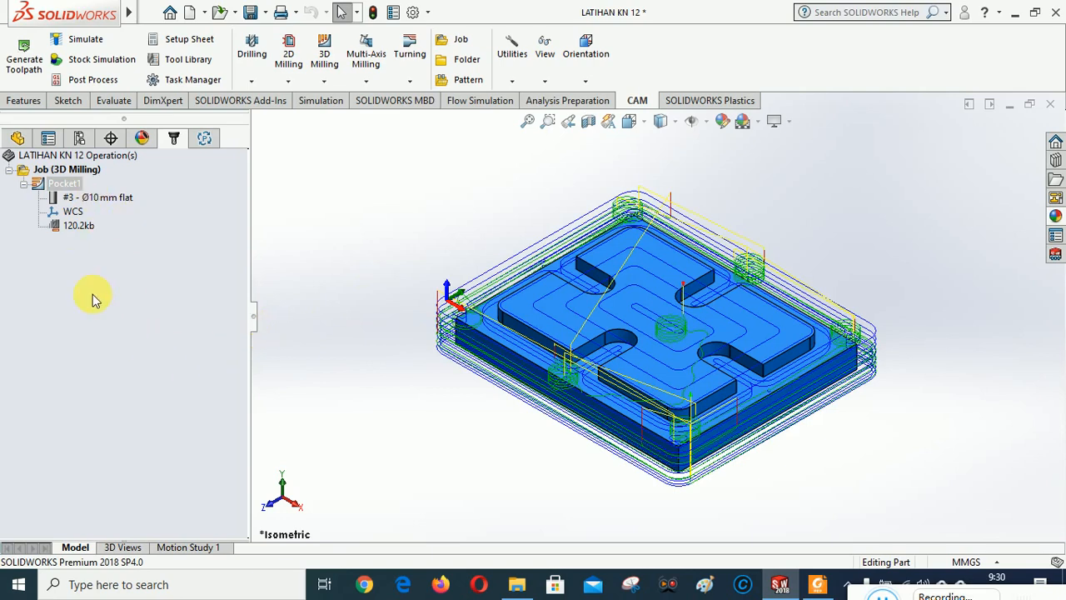
Step: Run the stock simulation for the whole 3D milling job and dismiss its events report
{"action": "right_click", "coordinate": [67, 171]}
{"action": "left_click", "coordinate": [116, 364]}
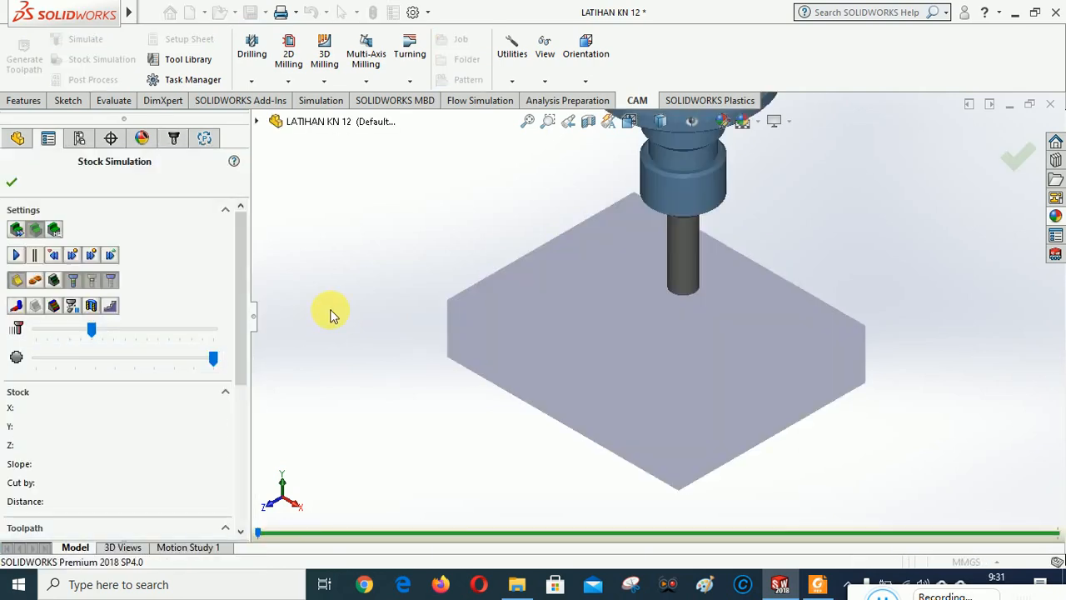
{"action": "left_click", "coordinate": [19, 254]}
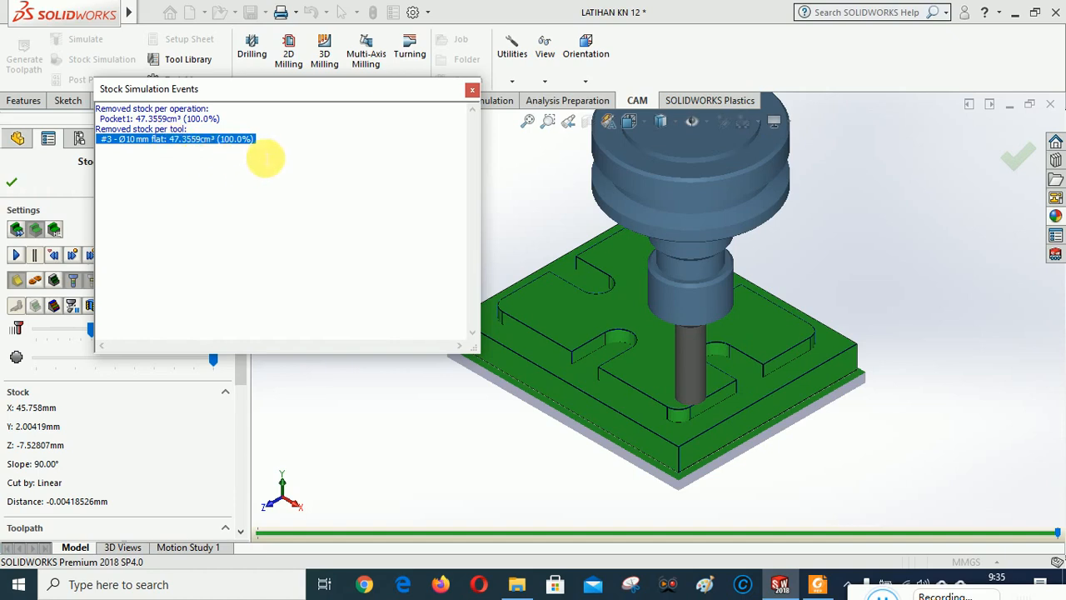
{"action": "left_click", "coordinate": [473, 90]}
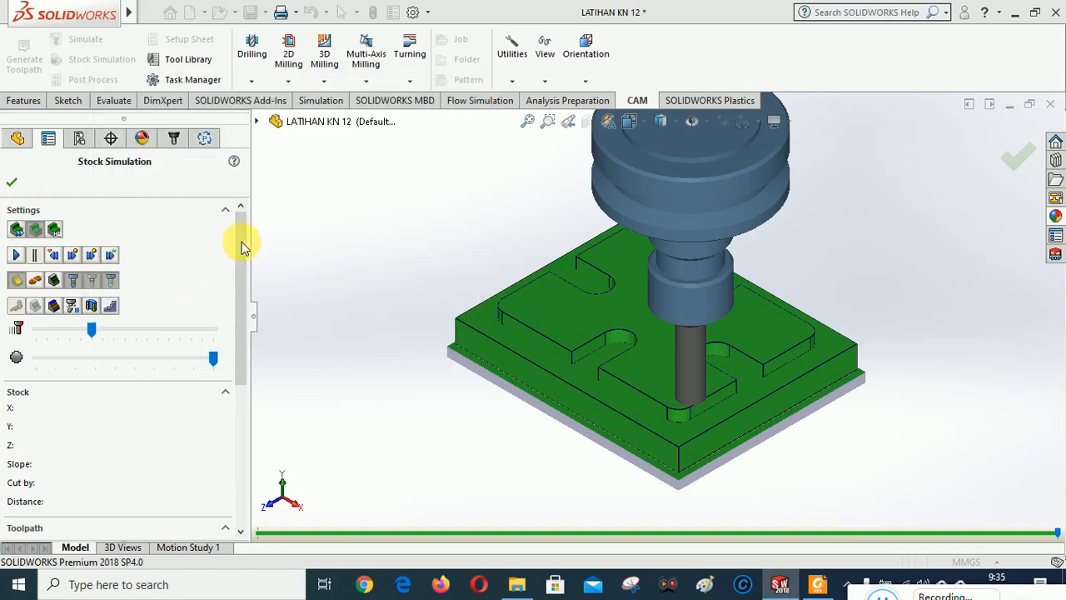
Step: Examine the simulation's toolpath, operation and machining statistics, and close the stock simulation
{"action": "left_click_drag", "start_coordinate": [238, 244], "coordinate": [223, 421]}
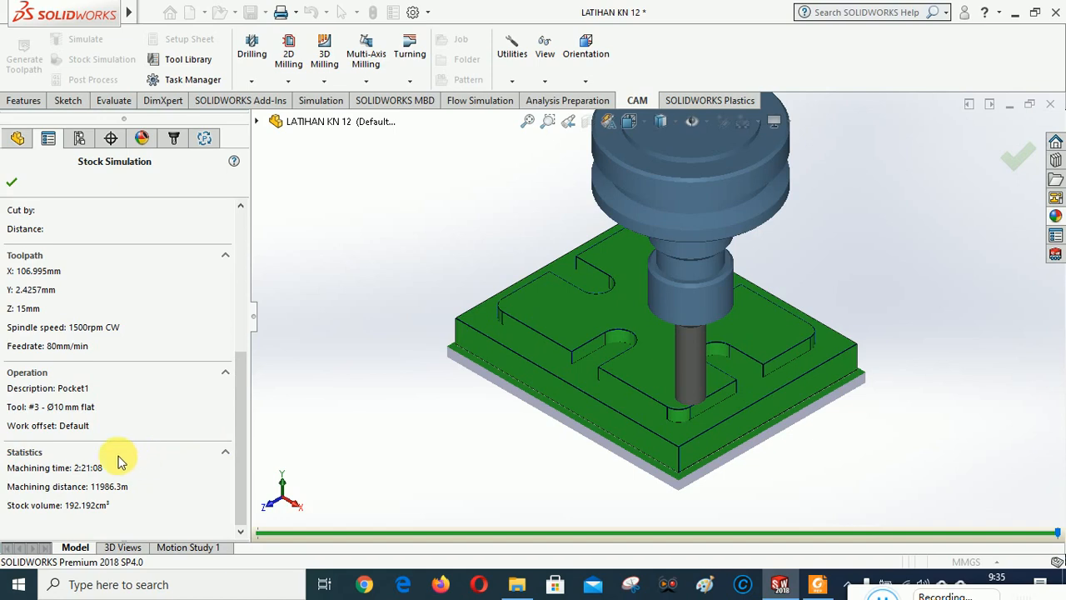
{"action": "left_click_drag", "start_coordinate": [242, 403], "coordinate": [240, 296]}
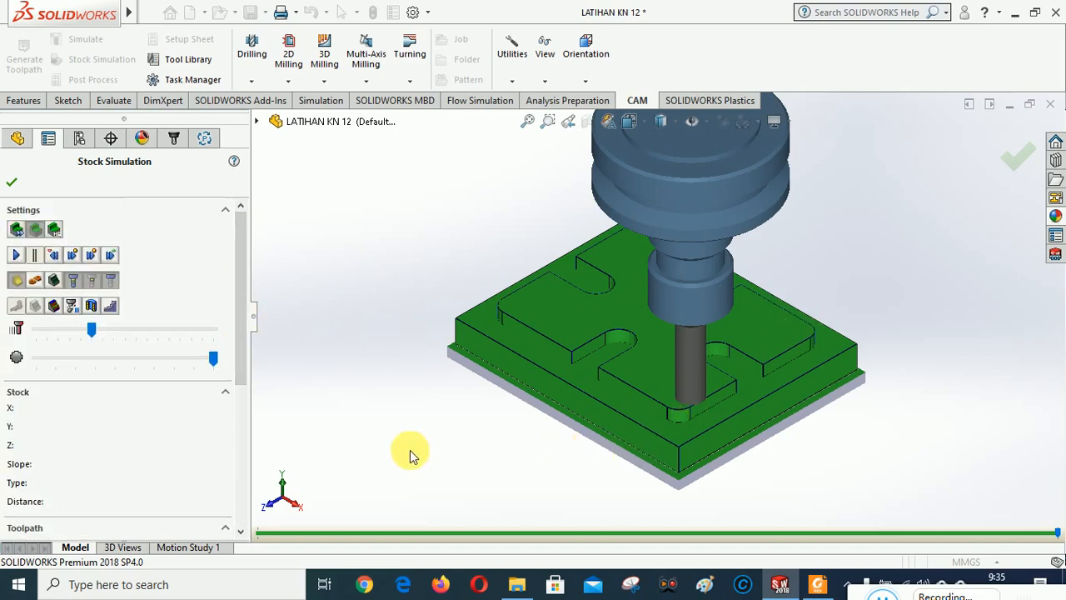
{"action": "mouse_move", "coordinate": [242, 236]}
{"action": "left_mouse_down"}
{"action": "mouse_move", "coordinate": [253, 404]}
{"action": "mouse_move", "coordinate": [239, 366]}
{"action": "mouse_move", "coordinate": [249, 240]}
{"action": "left_mouse_up"}
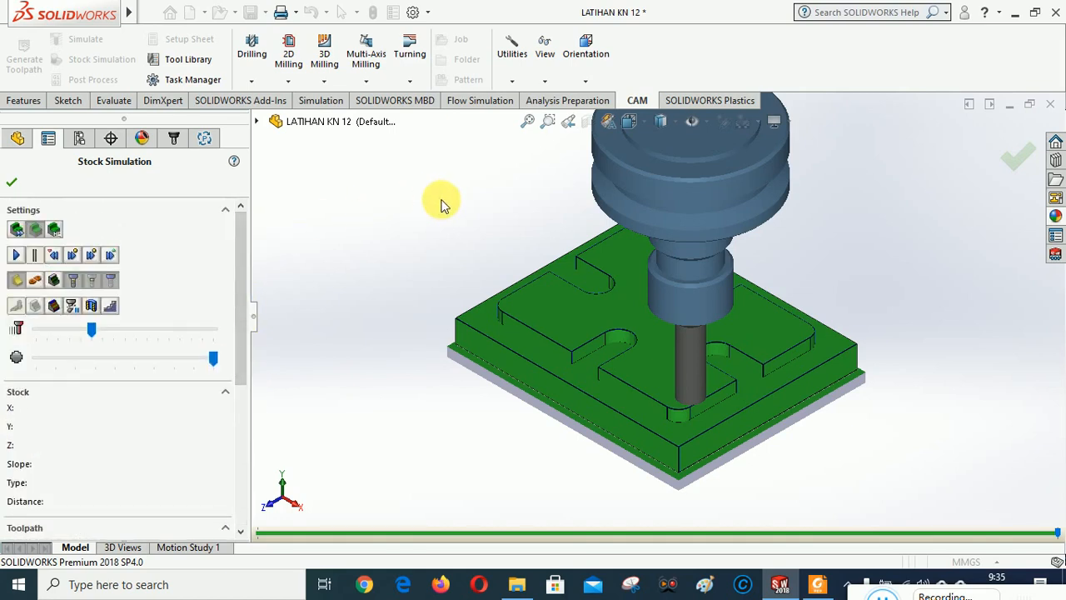
{"action": "left_click", "coordinate": [12, 183]}
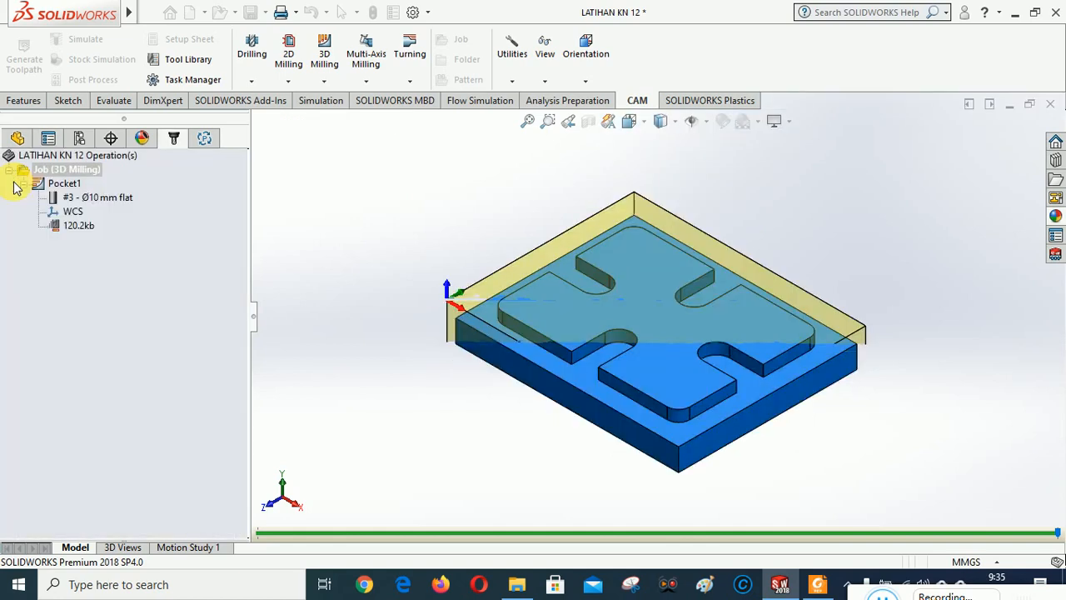
{"action": "left_click", "coordinate": [147, 310]}
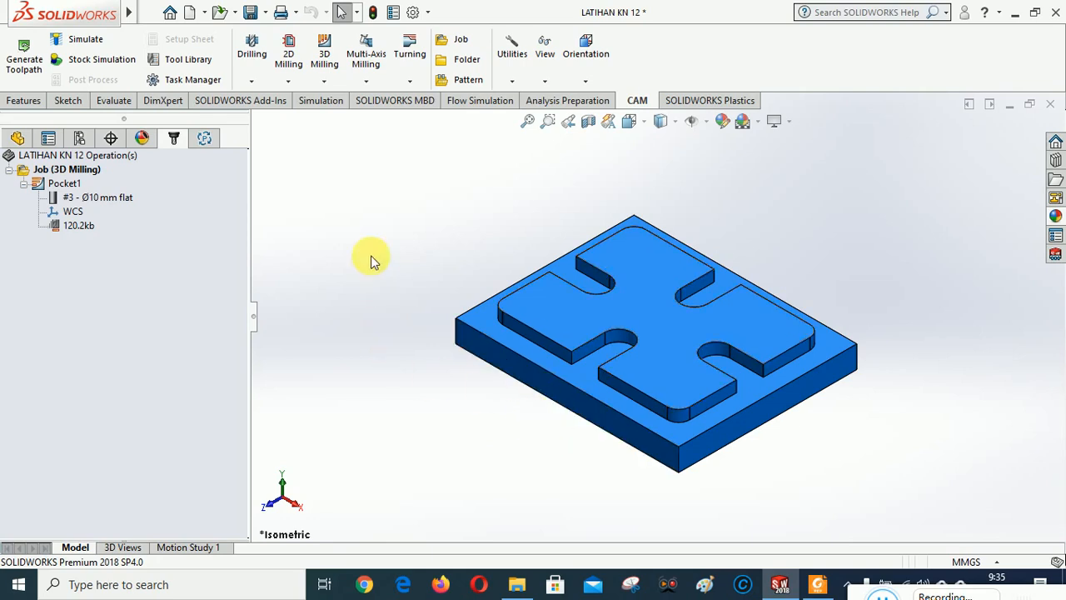
Step: Start a second milling job and orient its work coordinate system to the part's flat underside face
{"action": "left_click", "coordinate": [456, 42]}
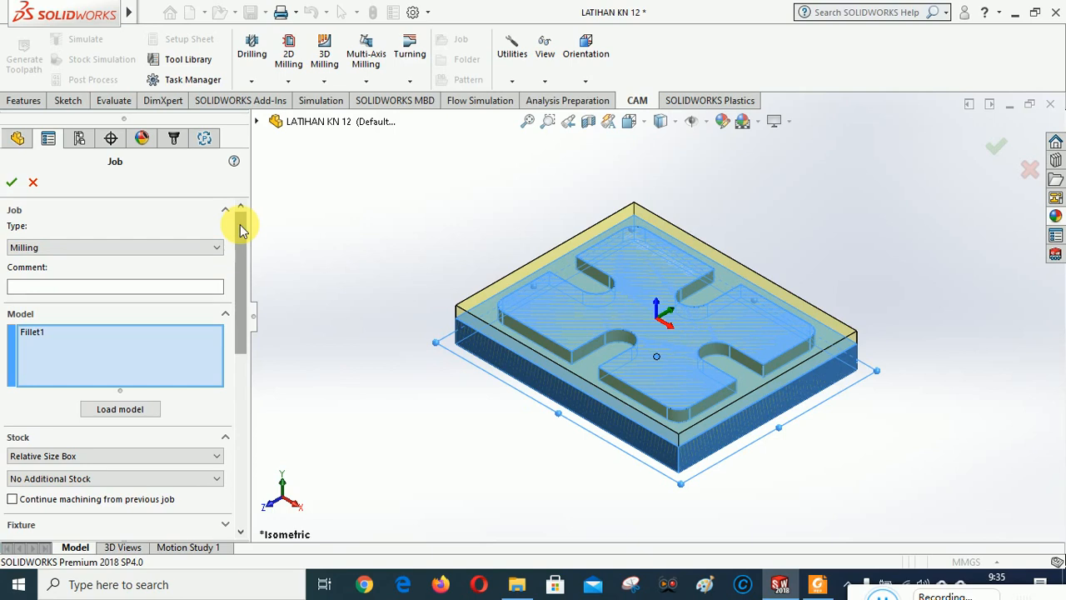
{"action": "left_click_drag", "start_coordinate": [240, 227], "coordinate": [240, 272]}
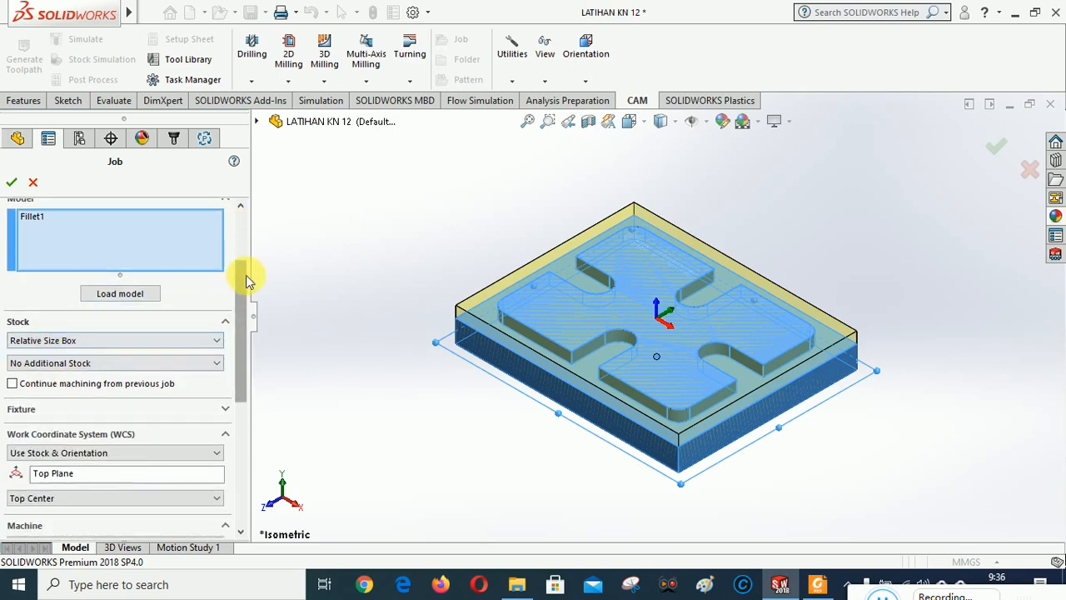
{"action": "scroll", "coordinate": [240, 310], "scroll_direction": "up", "scroll_amount": 3}
{"action": "left_click_drag", "start_coordinate": [244, 278], "coordinate": [281, 392]}
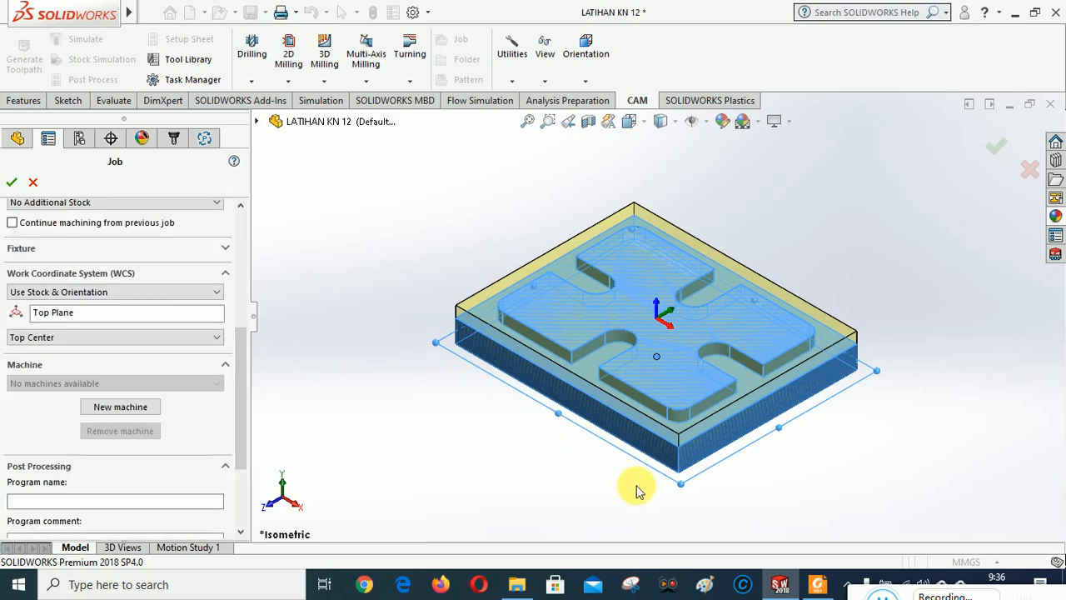
{"action": "middle_click_drag", "start_coordinate": [635, 489], "coordinate": [678, 165]}
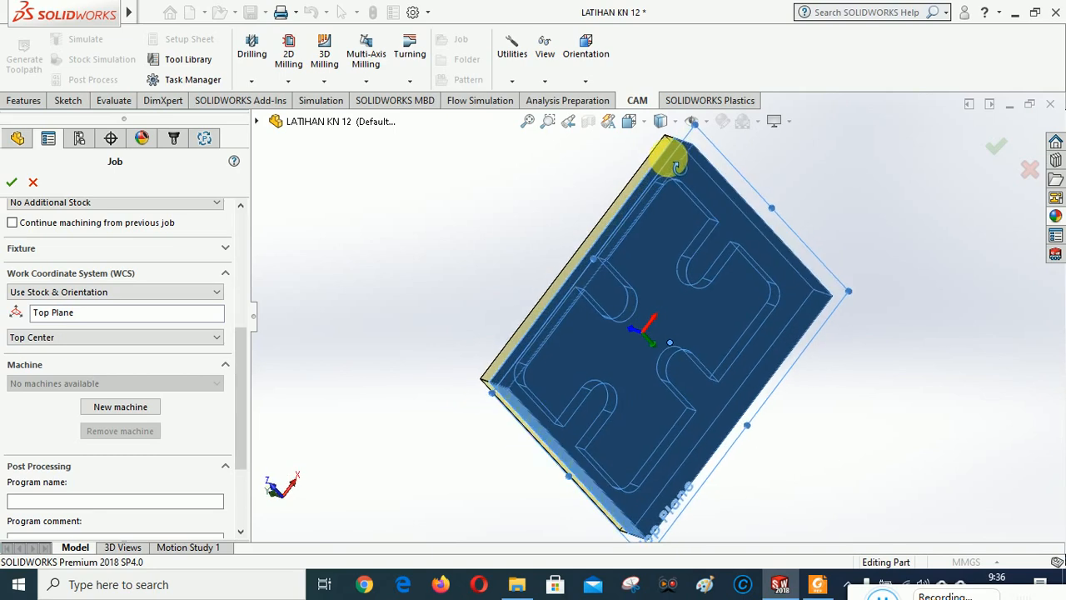
{"action": "middle_click_drag", "start_coordinate": [696, 519], "coordinate": [652, 274]}
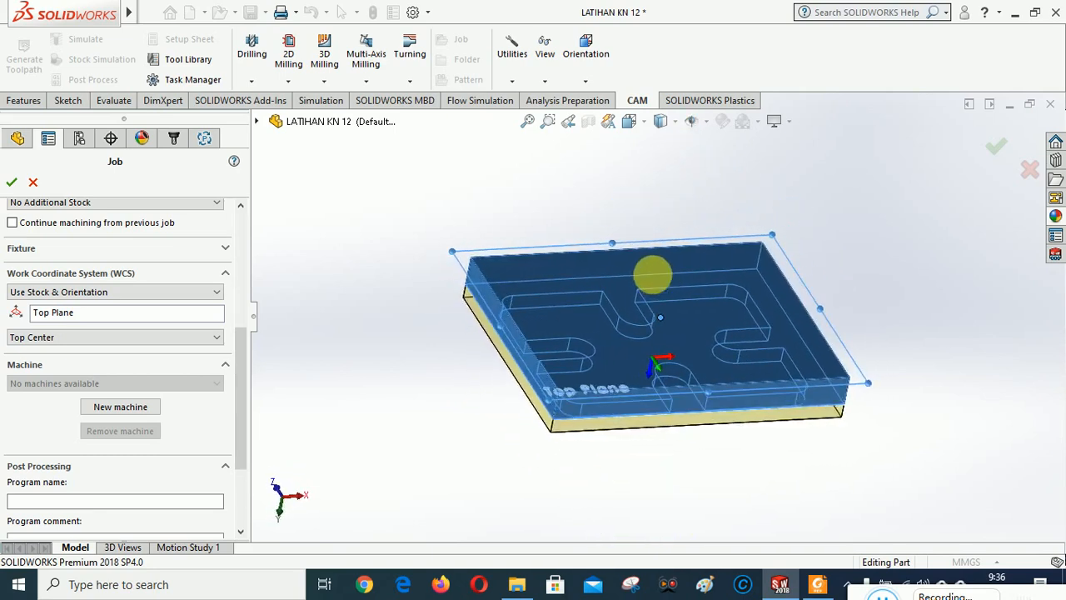
{"action": "left_click", "coordinate": [83, 314]}
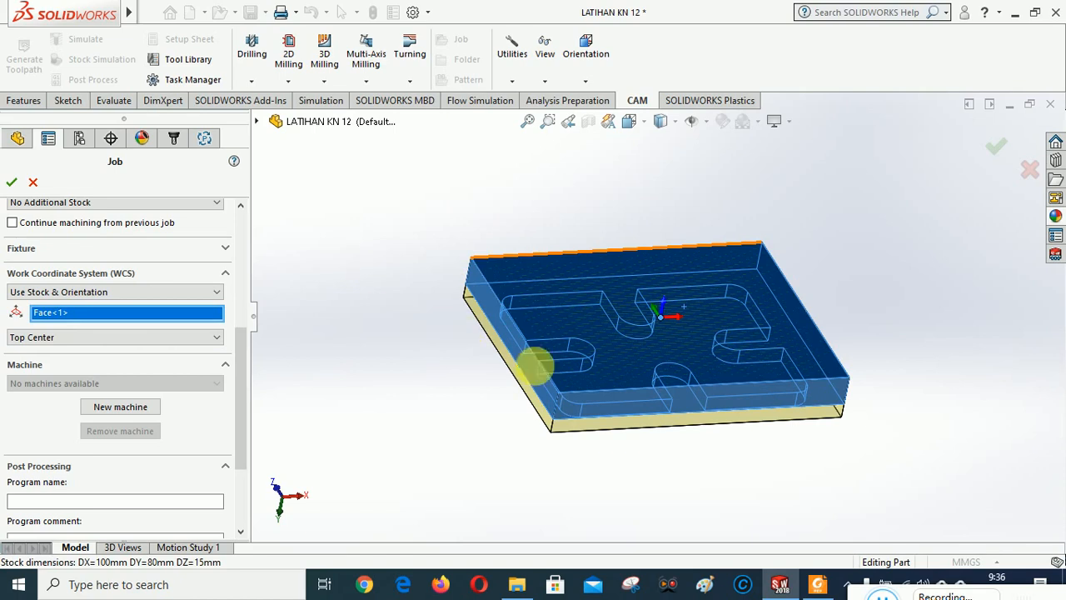
Step: Place the second job's WCS origin at Top Corner 1 of the stock and check it on the model
{"action": "left_click", "coordinate": [65, 337]}
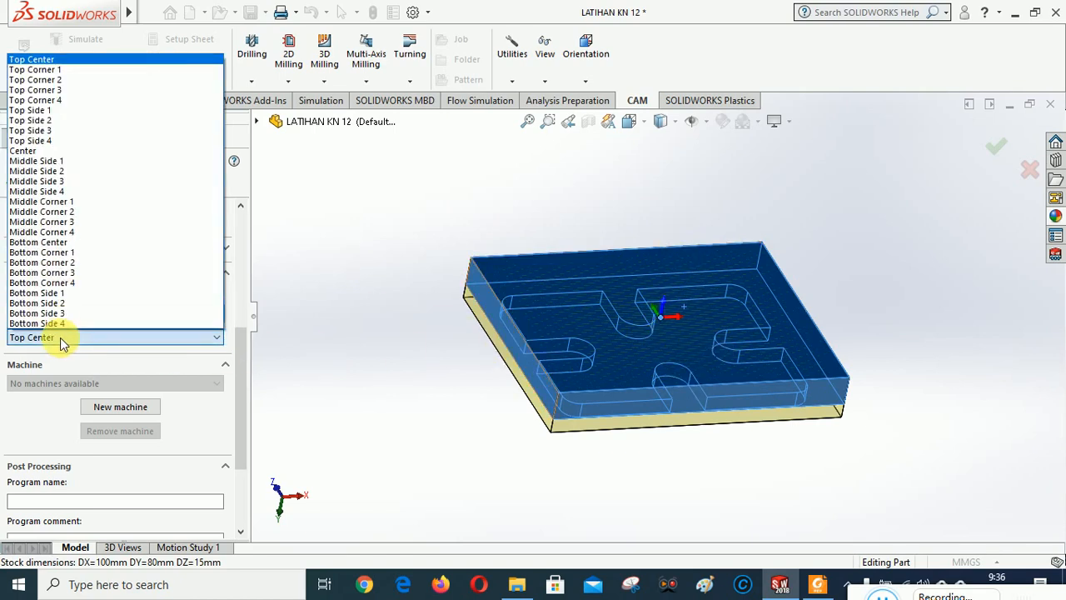
{"action": "left_click", "coordinate": [50, 70]}
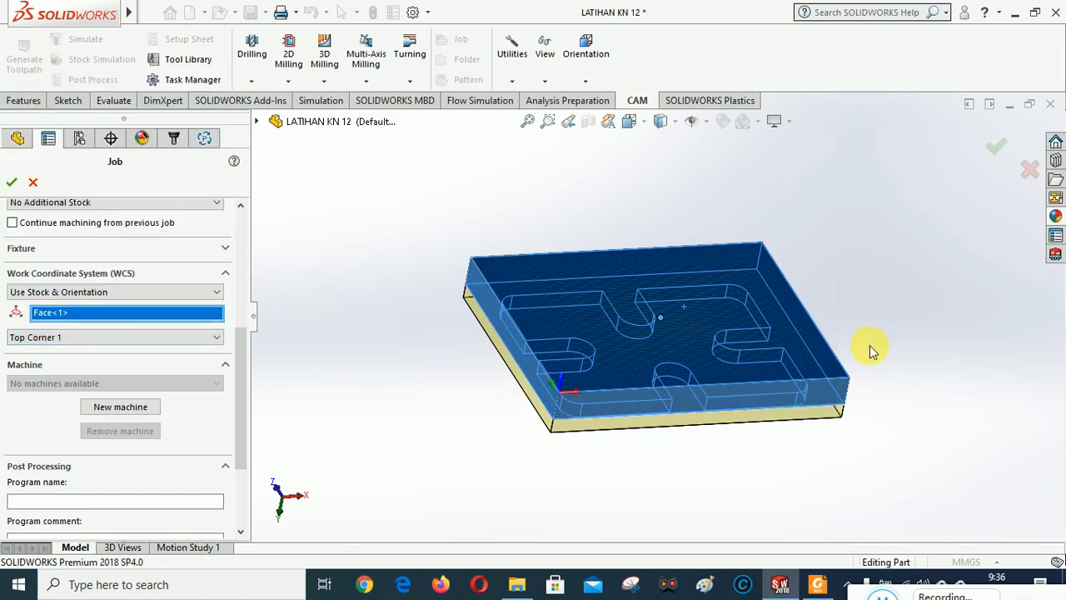
{"action": "middle_click_drag", "start_coordinate": [698, 472], "coordinate": [631, 463]}
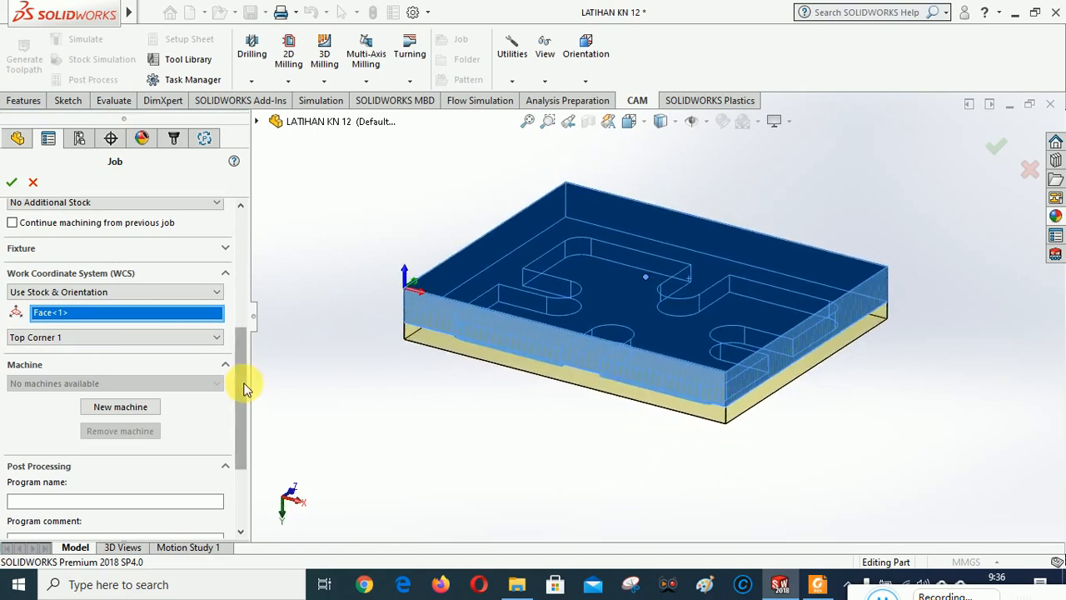
Step: Add stock to sides and top-bottom, with a 2 mm side offset and a 5 mm top offset
{"action": "left_click_drag", "start_coordinate": [241, 376], "coordinate": [254, 311]}
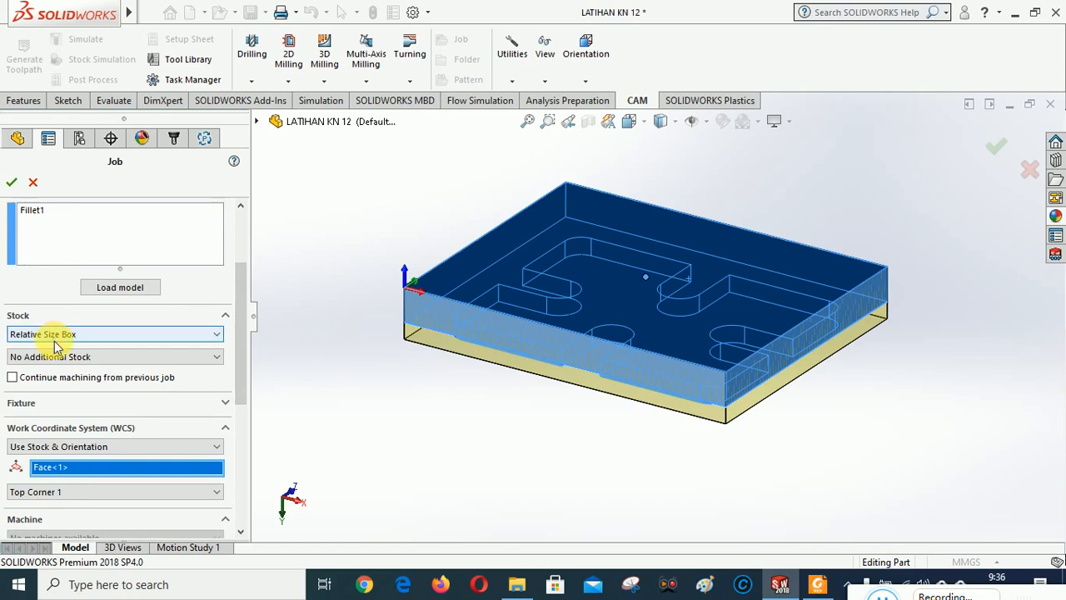
{"action": "left_click", "coordinate": [71, 363]}
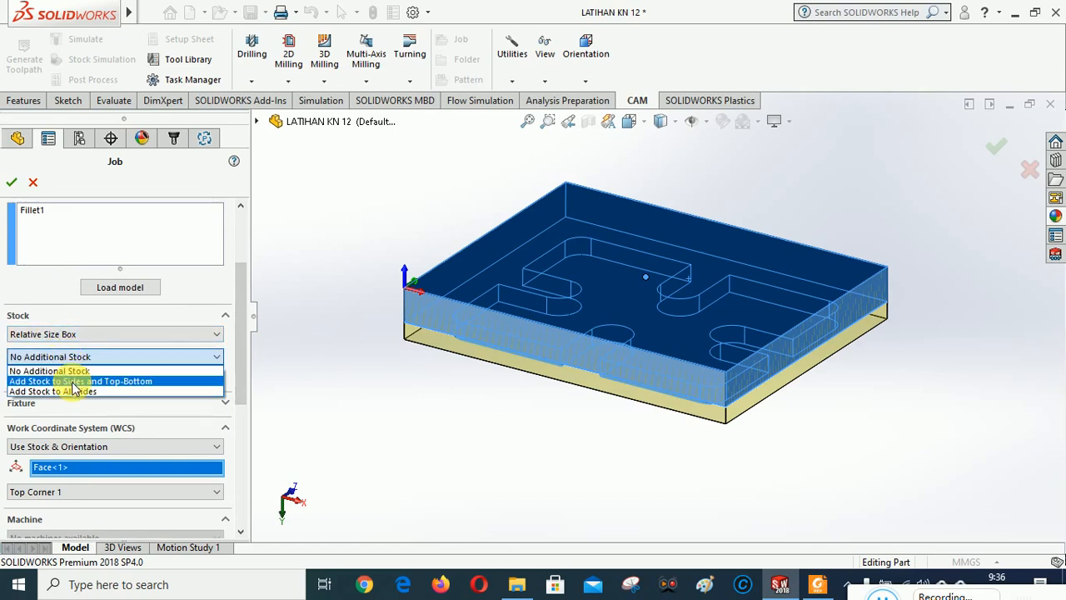
{"action": "left_click", "coordinate": [74, 381]}
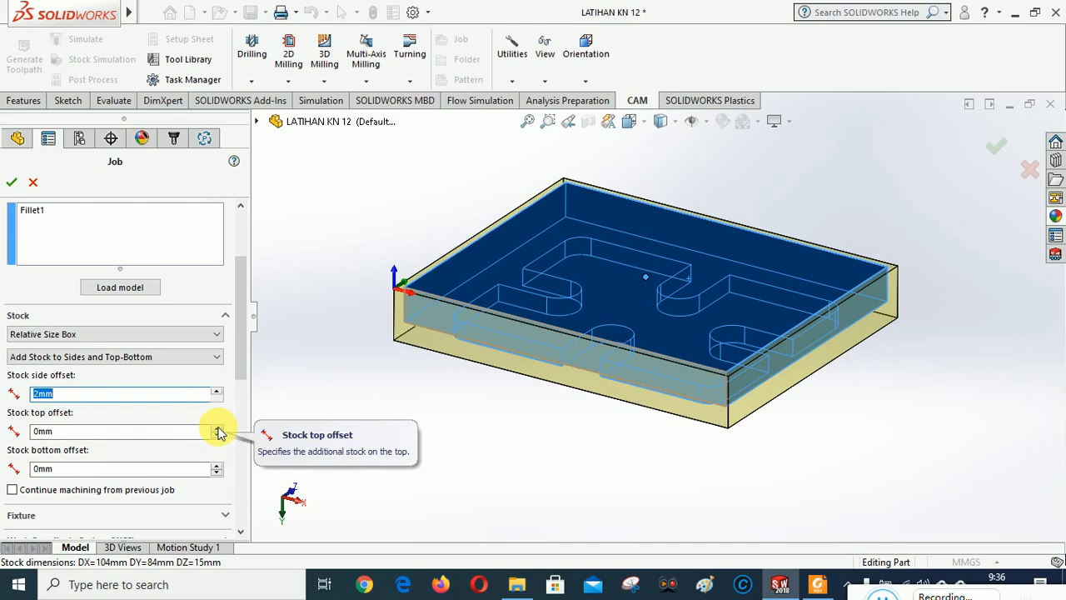
{"action": "left_click", "coordinate": [218, 428]}
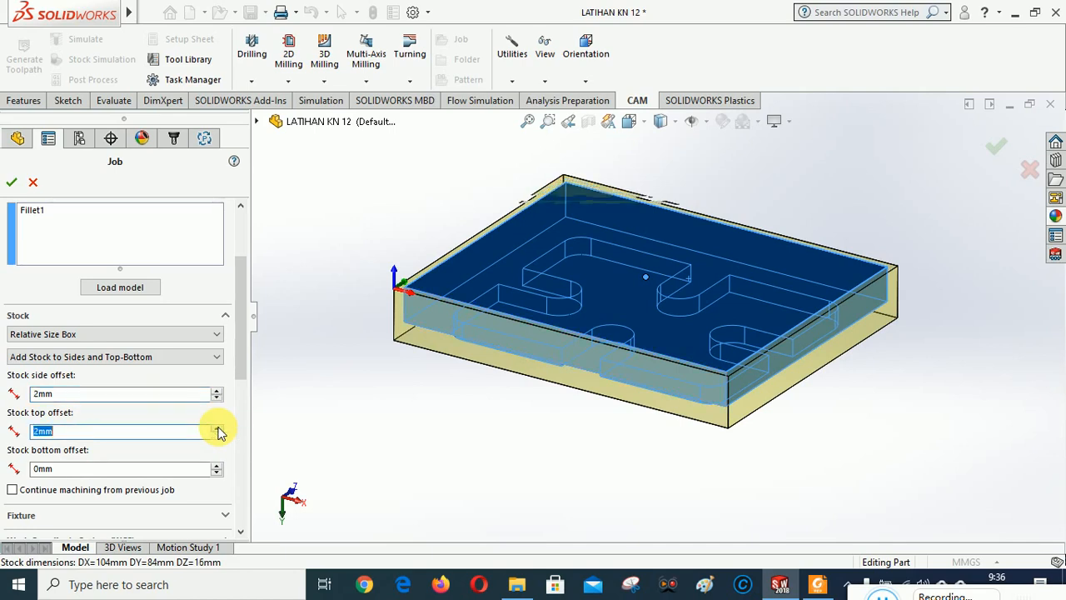
{"action": "left_click", "coordinate": [219, 428]}
{"action": "left_click", "coordinate": [218, 428]}
{"action": "left_click", "coordinate": [218, 428]}
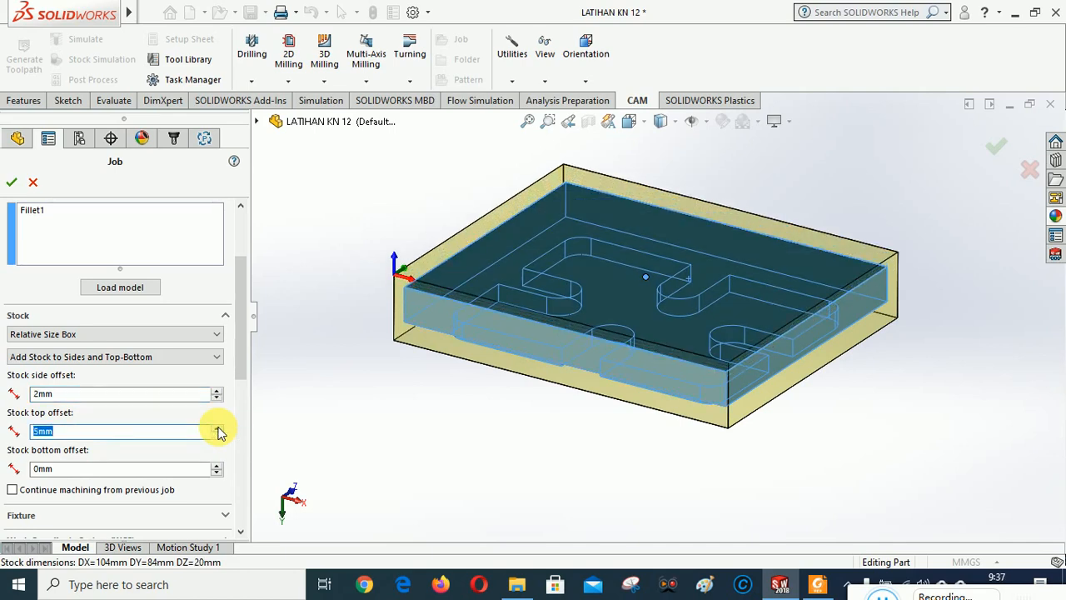
Step: Set the stock bottom offset to -16 mm
{"action": "left_click", "coordinate": [219, 473]}
{"action": "left_click", "coordinate": [218, 473]}
{"action": "left_click", "coordinate": [218, 473]}
{"action": "left_click", "coordinate": [218, 473]}
{"action": "left_click", "coordinate": [218, 472]}
{"action": "left_click", "coordinate": [219, 473]}
{"action": "left_click", "coordinate": [218, 473]}
{"action": "left_click", "coordinate": [218, 473]}
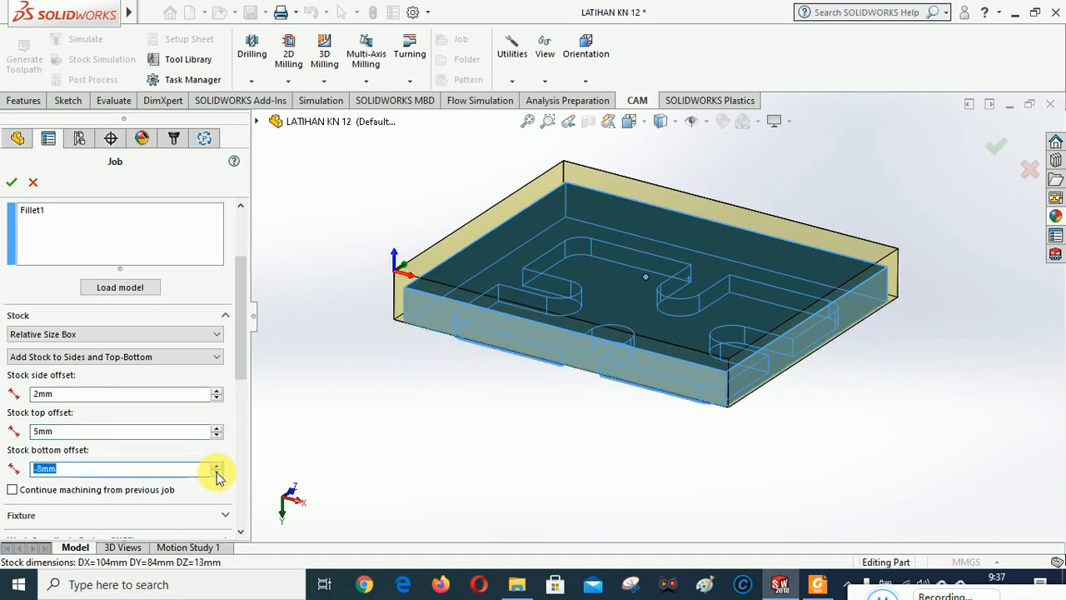
{"action": "left_click", "coordinate": [217, 473]}
{"action": "left_click", "coordinate": [217, 473]}
{"action": "left_click", "coordinate": [218, 473]}
{"action": "left_click", "coordinate": [217, 473]}
{"action": "left_click", "coordinate": [217, 473]}
{"action": "left_click", "coordinate": [217, 473]}
{"action": "left_click", "coordinate": [218, 473]}
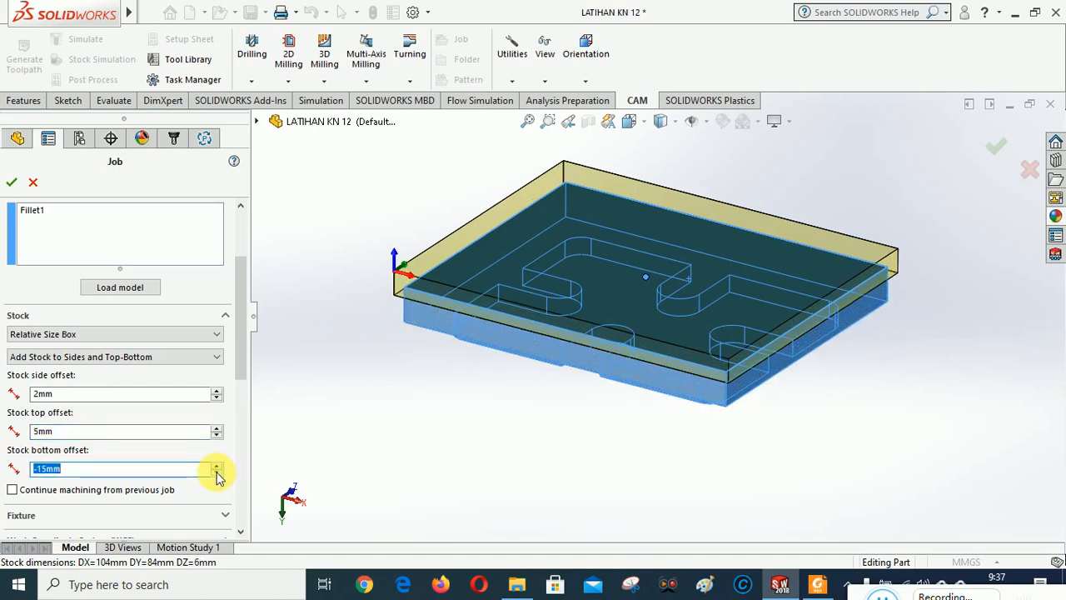
{"action": "left_click", "coordinate": [218, 473]}
{"action": "left_click", "coordinate": [218, 473]}
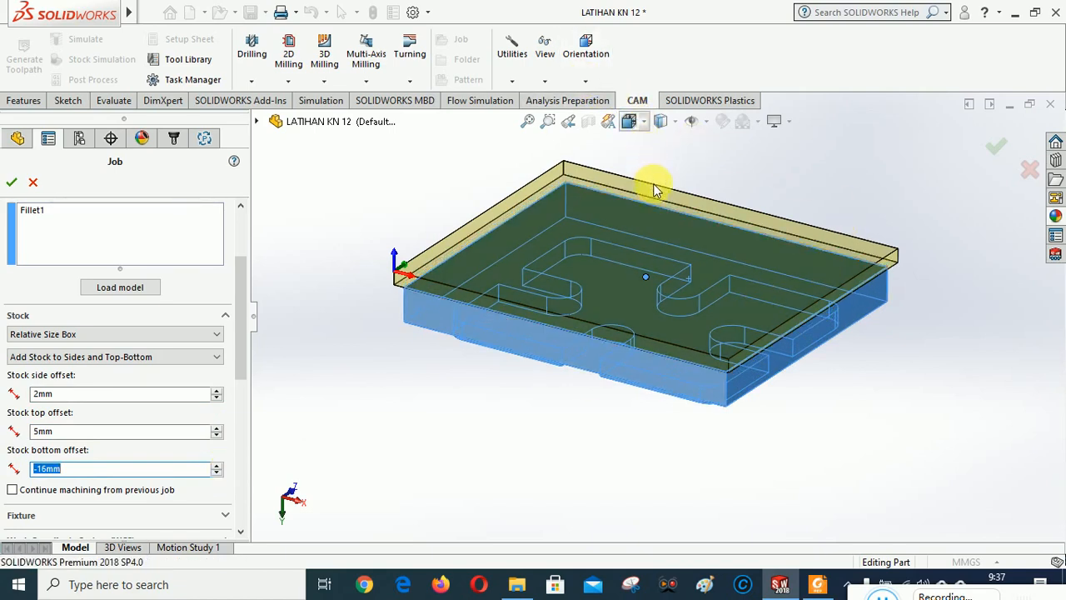
Step: Examine the stock's position against the part in side, underside and isometric views, ending with the underside facing up
{"action": "left_click", "coordinate": [629, 125]}
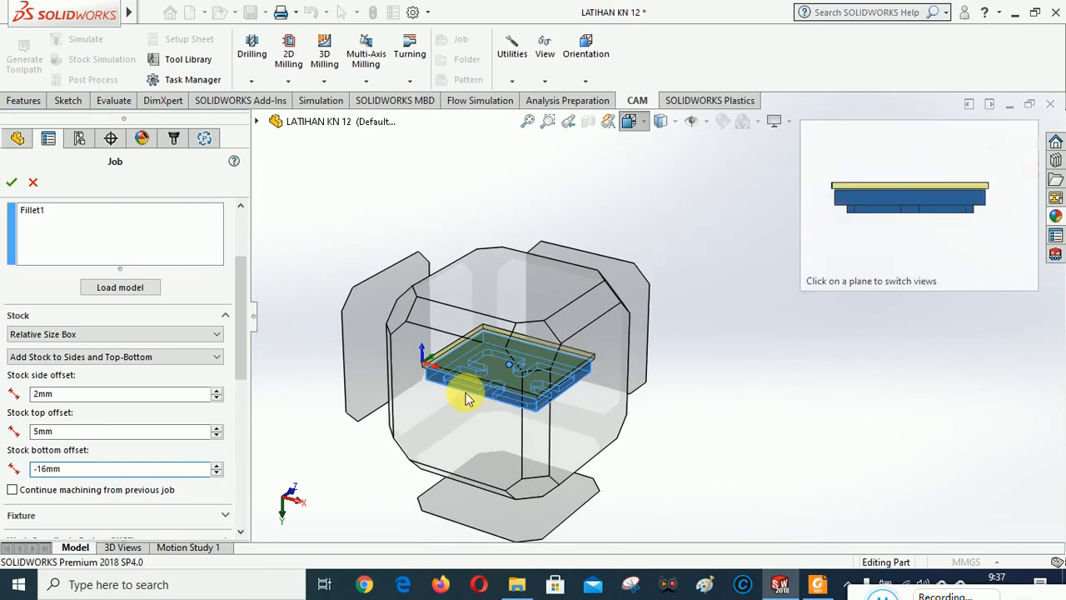
{"action": "left_click", "coordinate": [465, 398]}
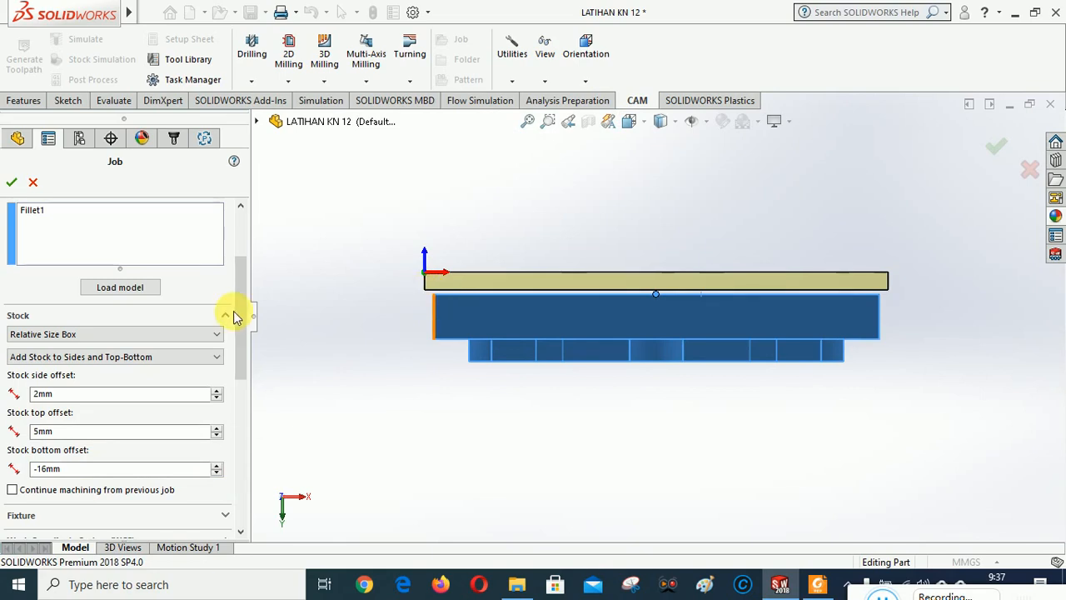
{"action": "left_click", "coordinate": [628, 120]}
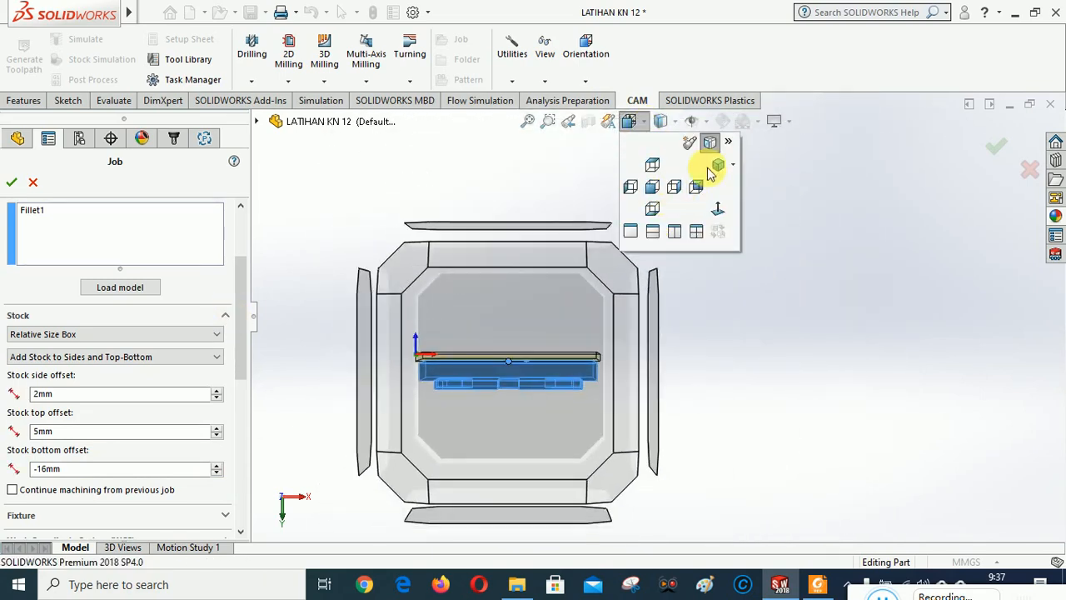
{"action": "left_click", "coordinate": [717, 140]}
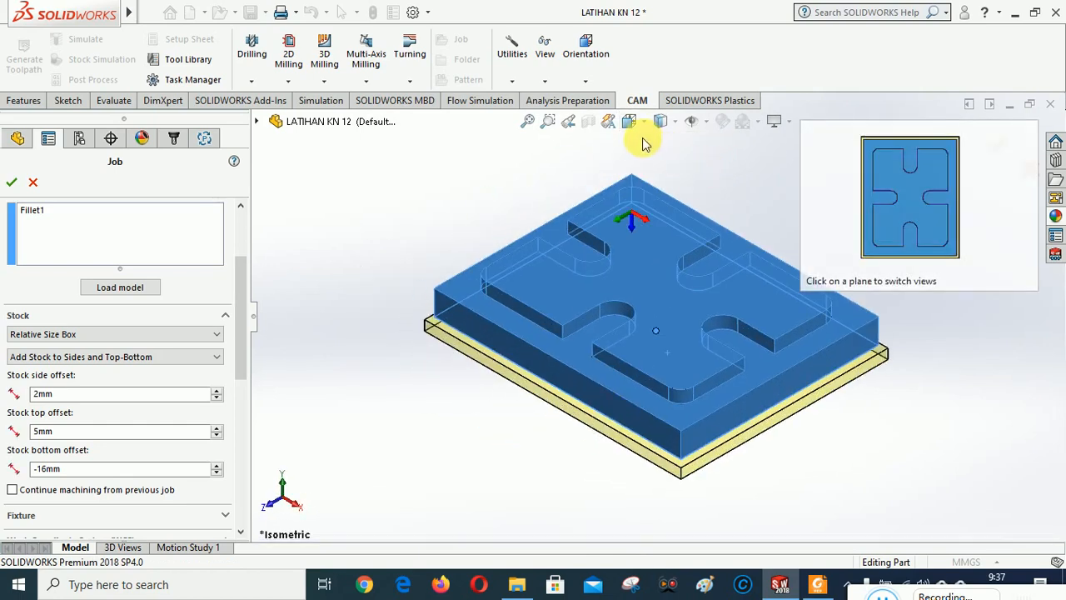
{"action": "left_click", "coordinate": [629, 121]}
{"action": "left_click", "coordinate": [442, 420]}
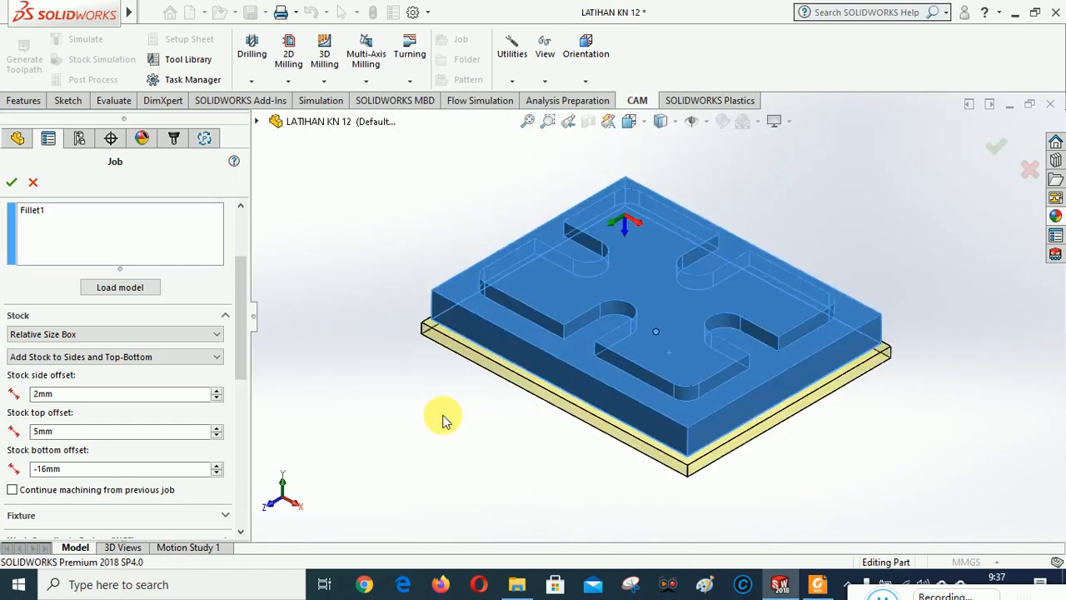
{"action": "left_click", "coordinate": [629, 122]}
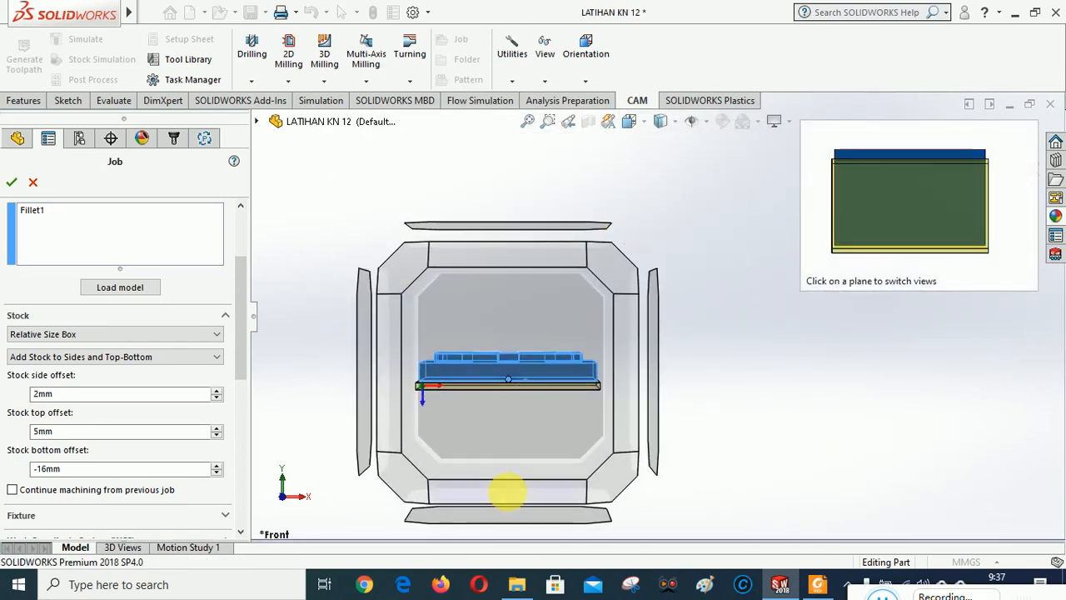
{"action": "left_click", "coordinate": [507, 492]}
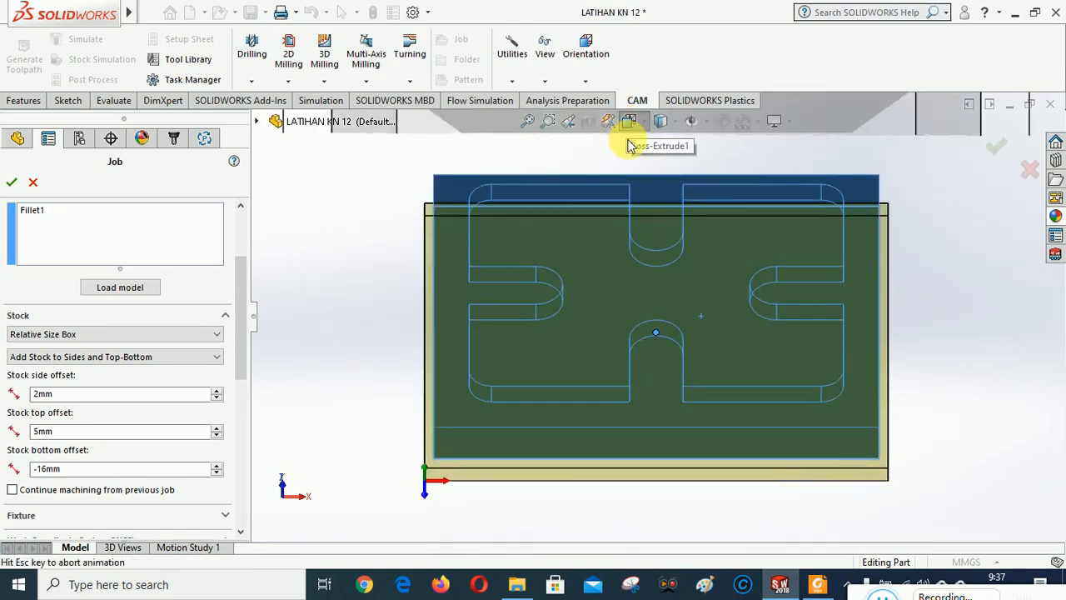
{"action": "left_click", "coordinate": [628, 122]}
{"action": "left_click", "coordinate": [575, 416]}
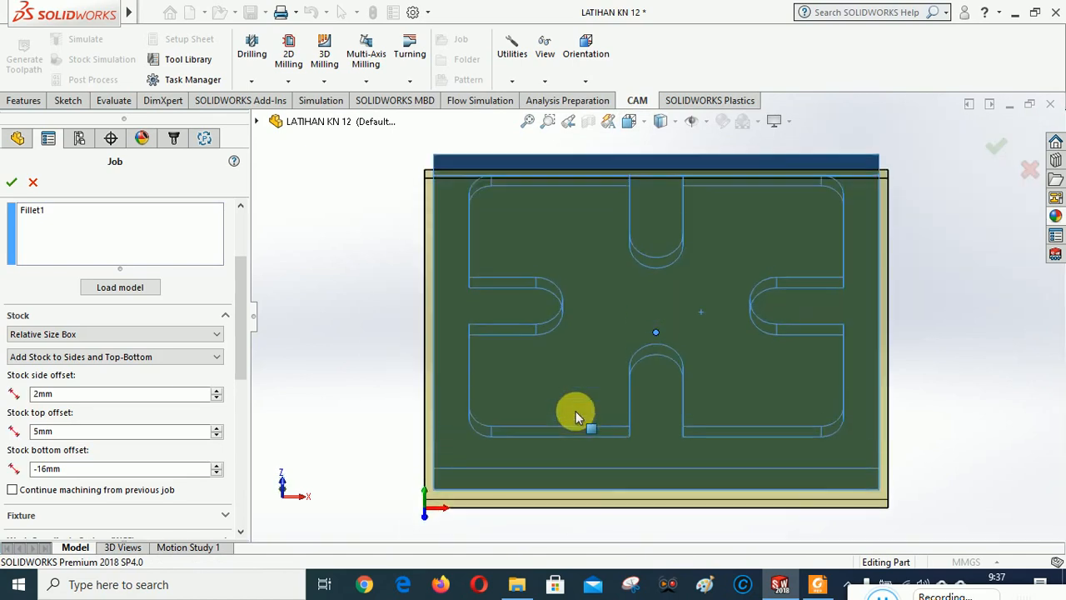
{"action": "left_click", "coordinate": [629, 122]}
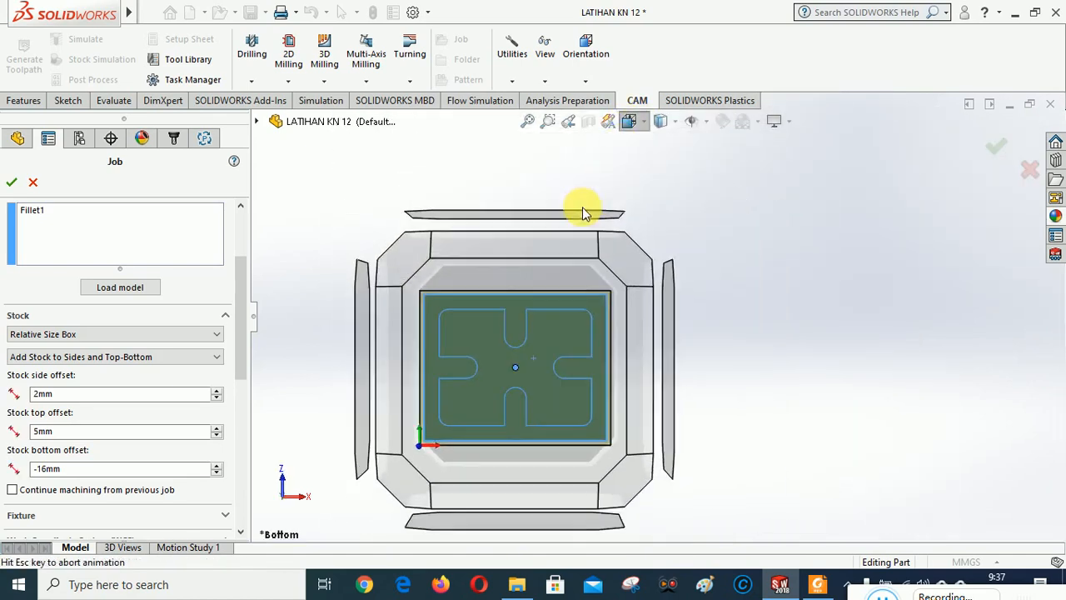
{"action": "left_click", "coordinate": [504, 491]}
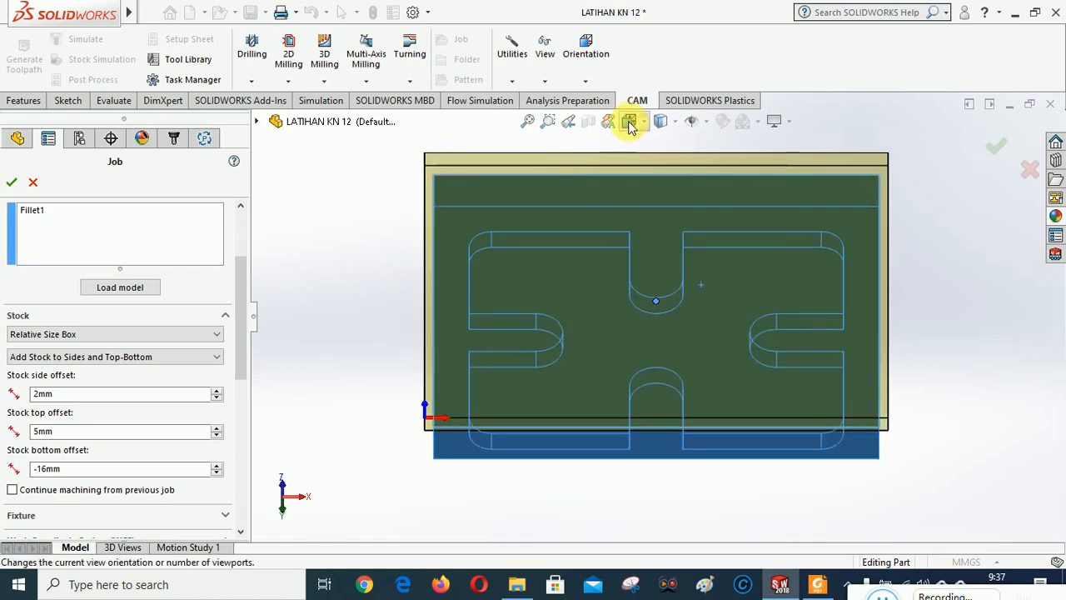
{"action": "left_click", "coordinate": [628, 122]}
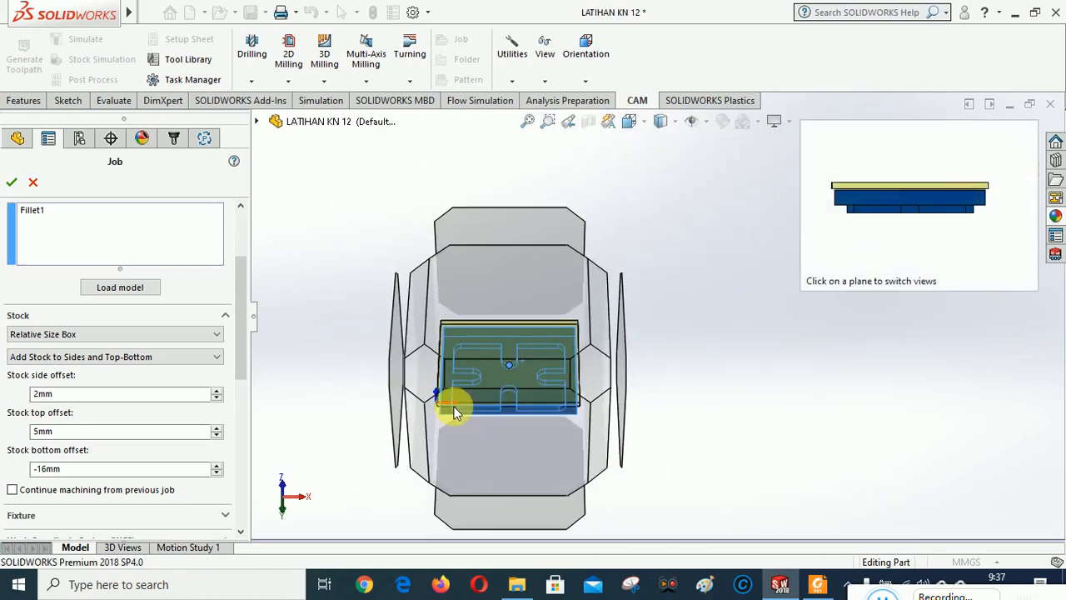
{"action": "left_click", "coordinate": [456, 408]}
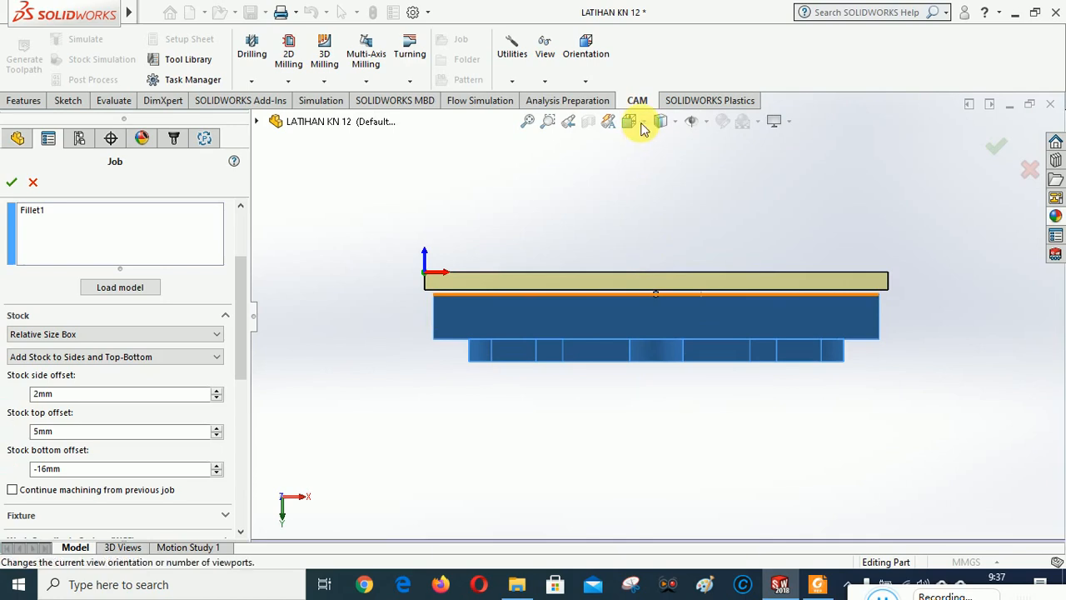
{"action": "left_click", "coordinate": [629, 121]}
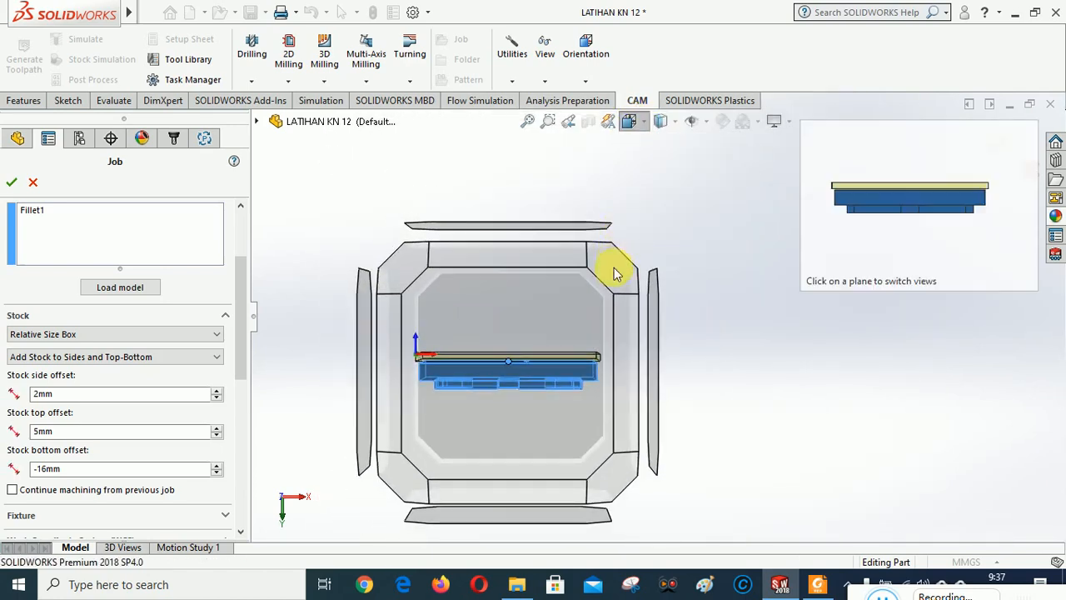
{"action": "left_click", "coordinate": [614, 270]}
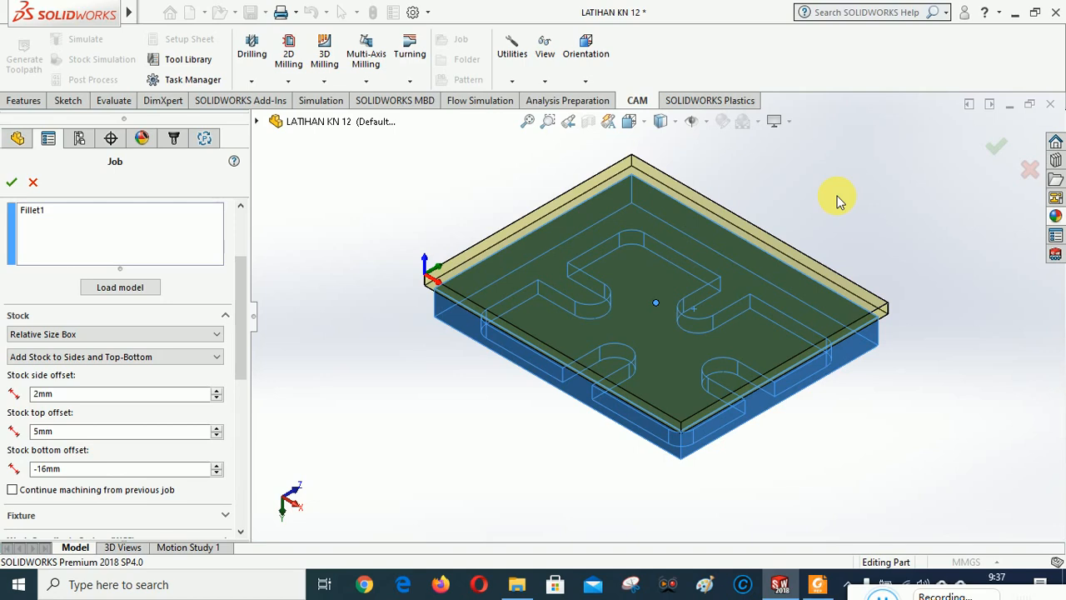
Step: Name the second job's program 1012 and accept the job settings
{"action": "left_click_drag", "start_coordinate": [243, 277], "coordinate": [181, 475]}
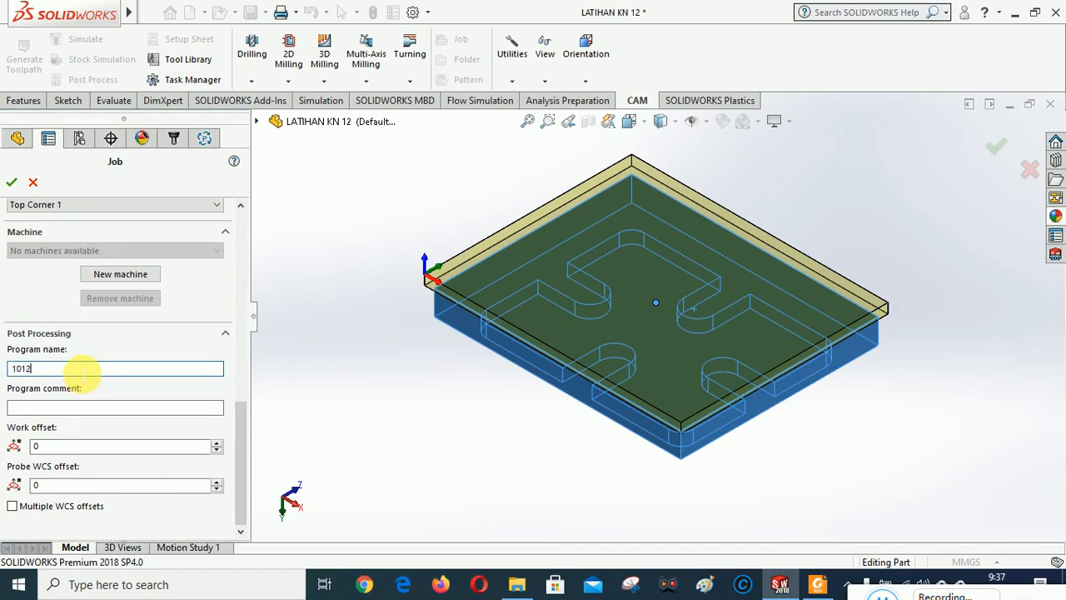
{"action": "left_click", "coordinate": [82, 371]}
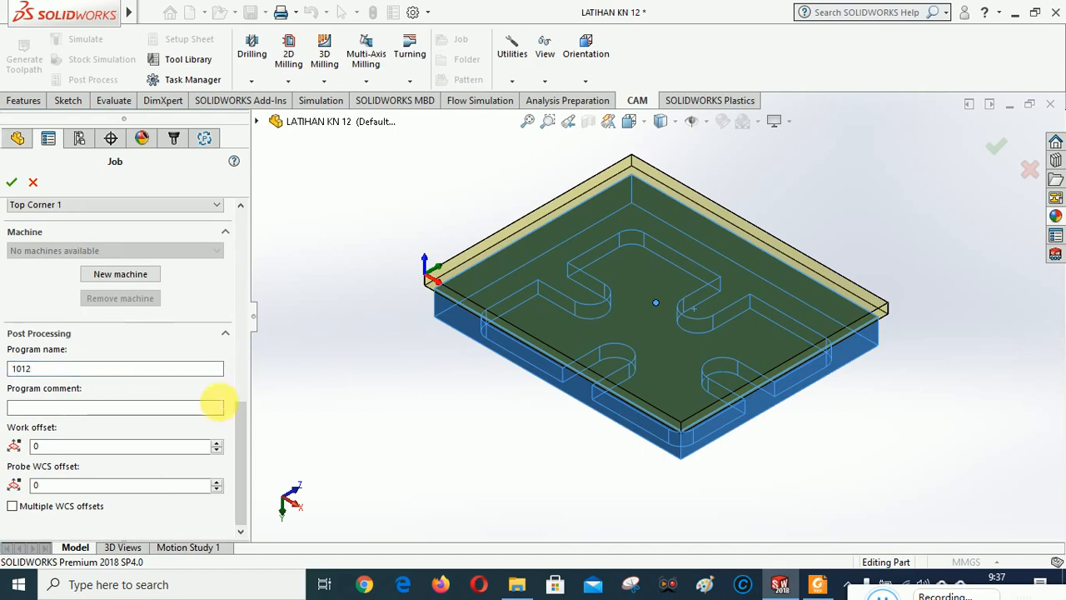
{"action": "left_click_drag", "start_coordinate": [238, 442], "coordinate": [236, 235]}
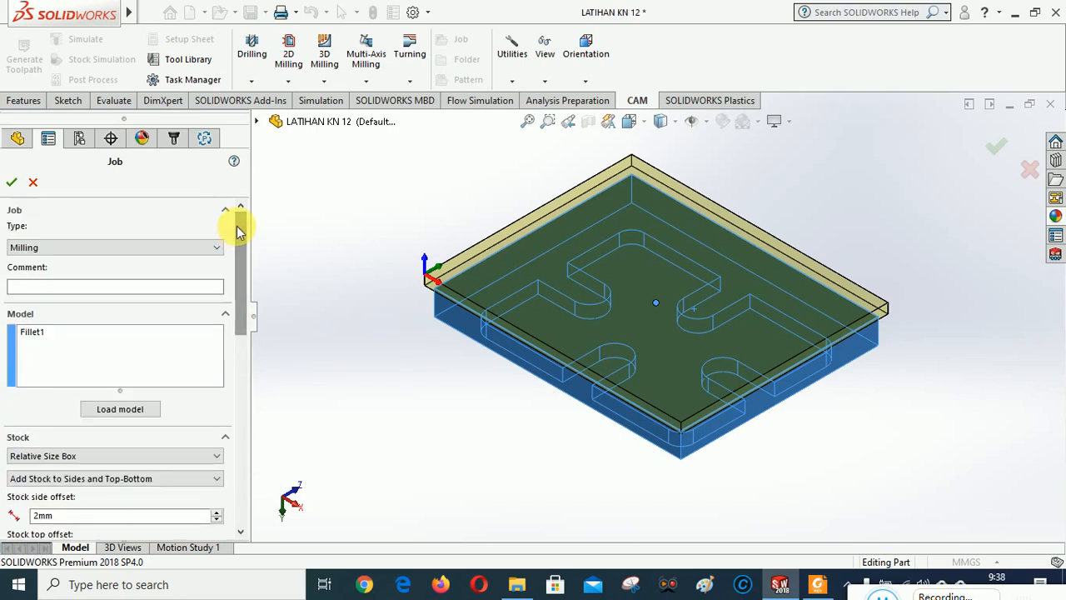
{"action": "left_click", "coordinate": [12, 183]}
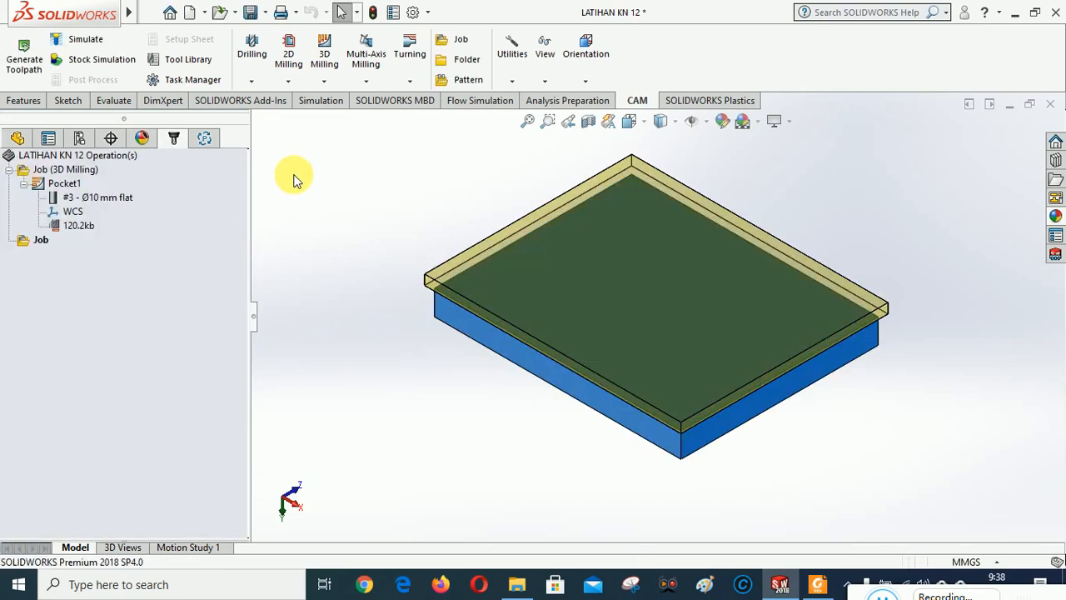
{"action": "right_click", "coordinate": [41, 241]}
{"action": "left_click", "coordinate": [57, 478]}
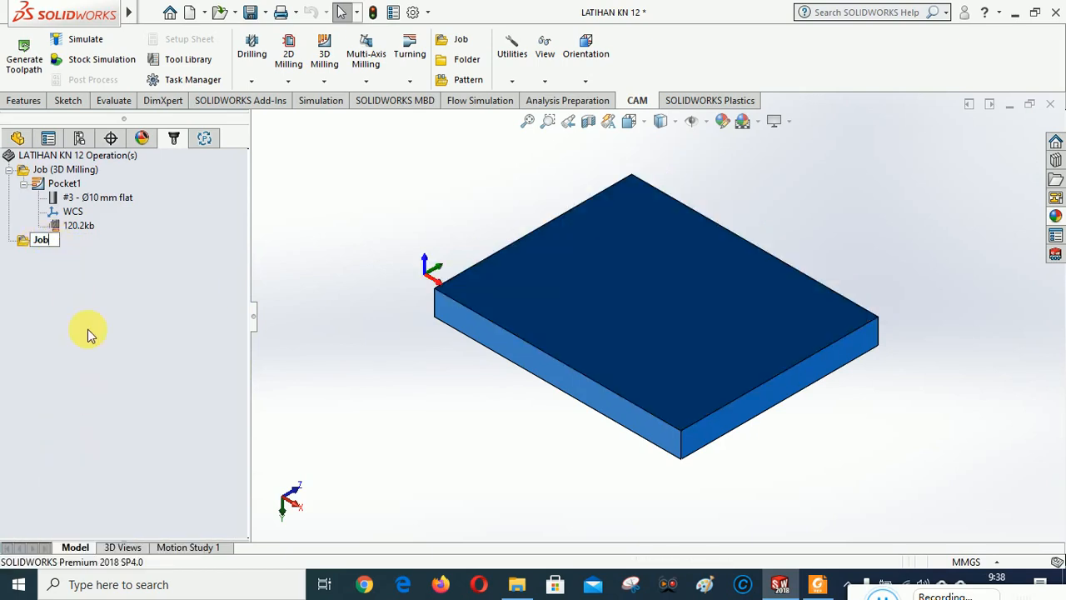
{"action": "key", "text": "Return"}
{"action": "key", "text": "space"}
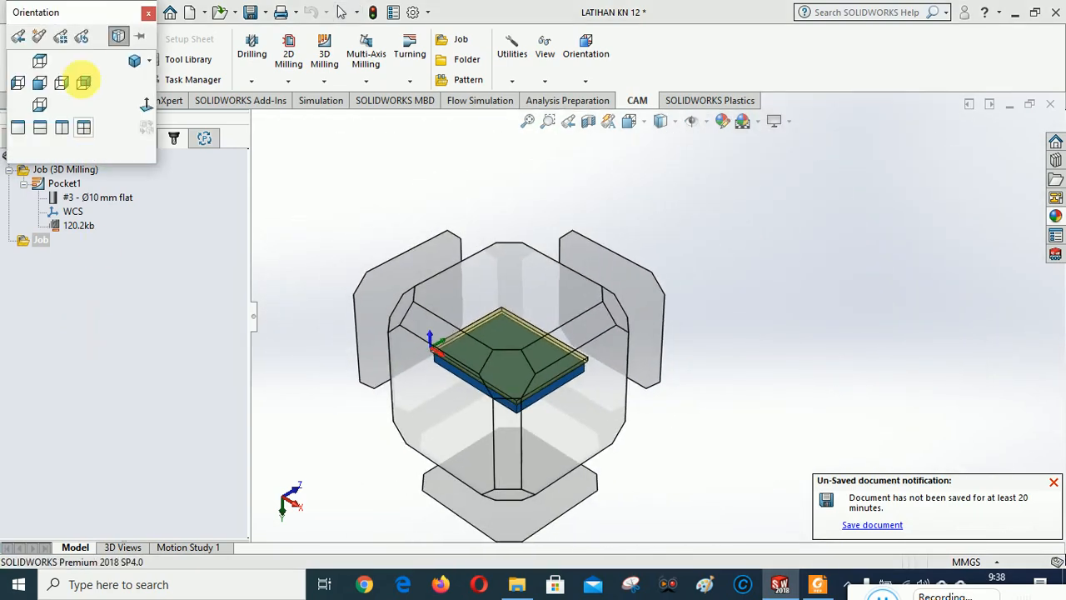
{"action": "left_click", "coordinate": [147, 15]}
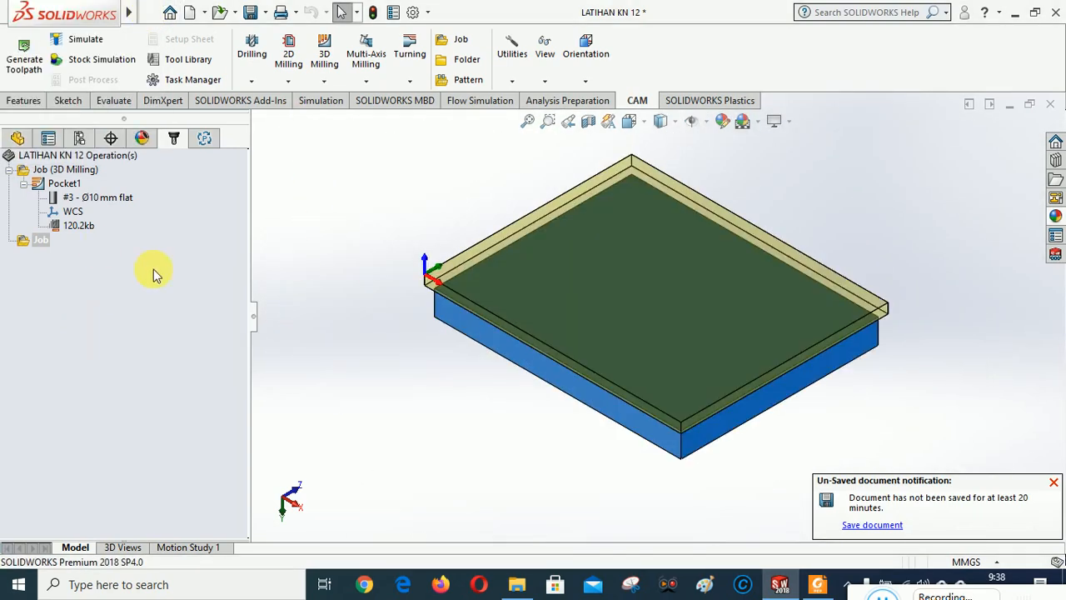
{"action": "right_click", "coordinate": [40, 240]}
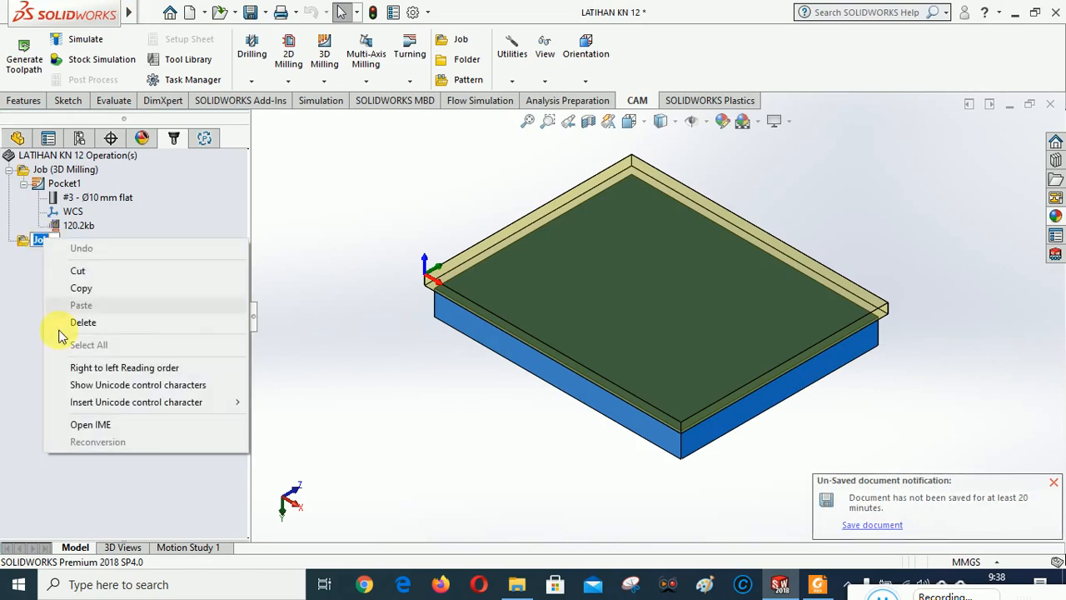
{"action": "left_click", "coordinate": [35, 331]}
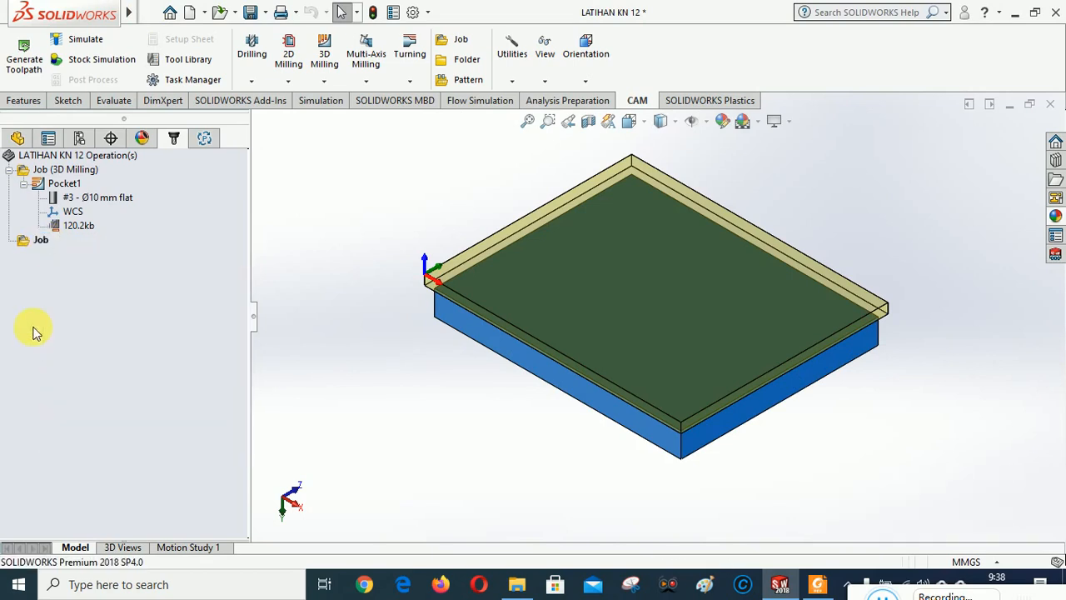
Step: Rename the second job as Job (Finishing) and clear its selection
{"action": "right_click", "coordinate": [42, 241]}
{"action": "left_click", "coordinate": [80, 478]}
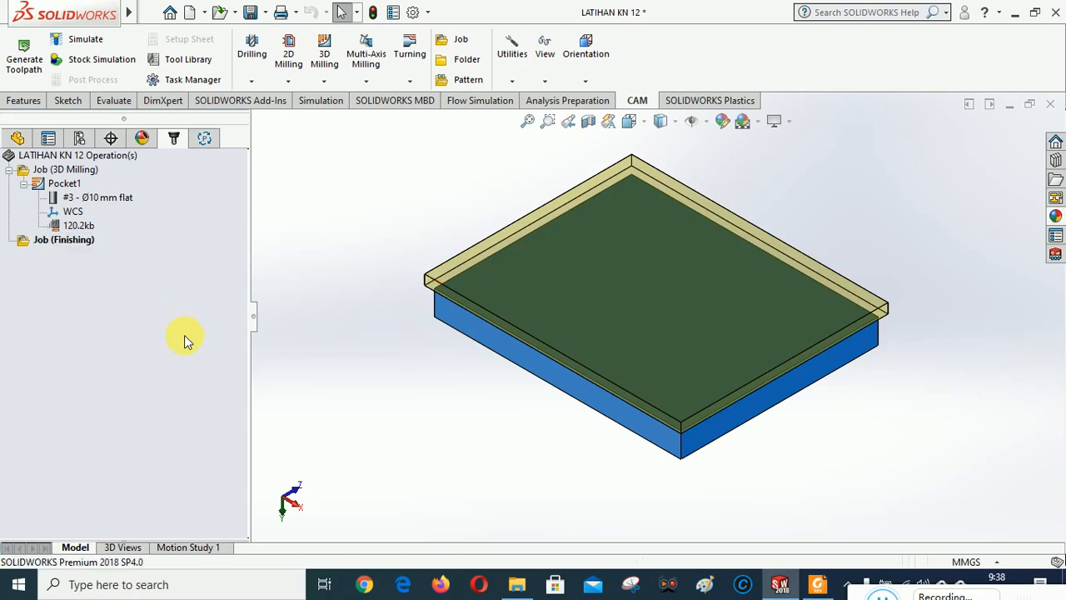
{"action": "left_click", "coordinate": [633, 213]}
{"action": "mouse_move", "coordinate": [852, 597]}
{"action": "left_mouse_down"}
{"action": "mouse_move", "coordinate": [367, 495]}
{"action": "mouse_move", "coordinate": [858, 593]}
{"action": "left_mouse_up"}
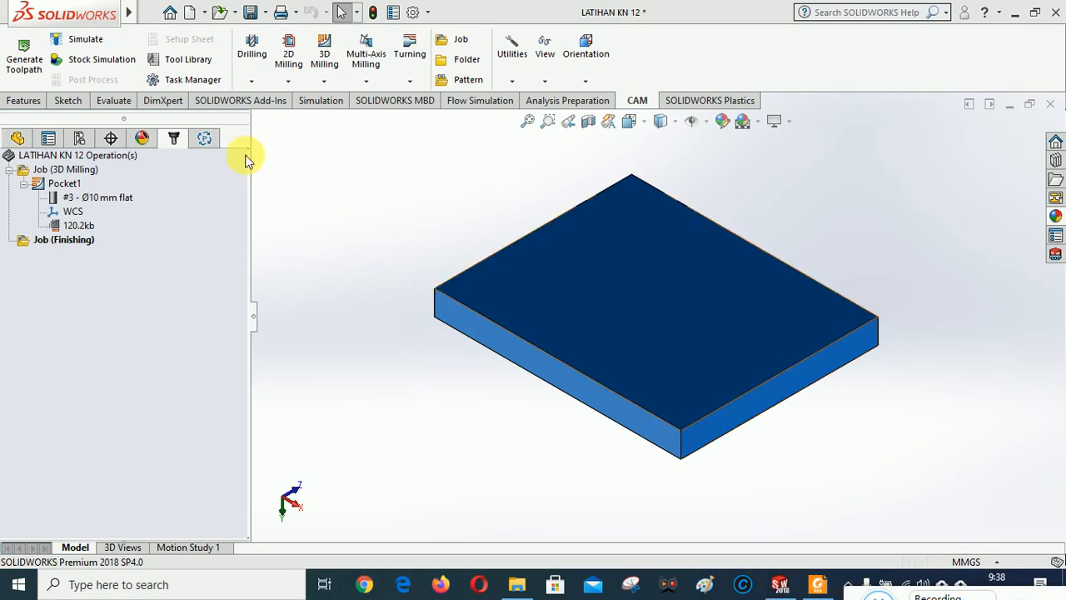
Step: Add a 2D Face operation to the Finishing job using the #3 Ø10 mm flat mill
{"action": "left_click", "coordinate": [288, 80]}
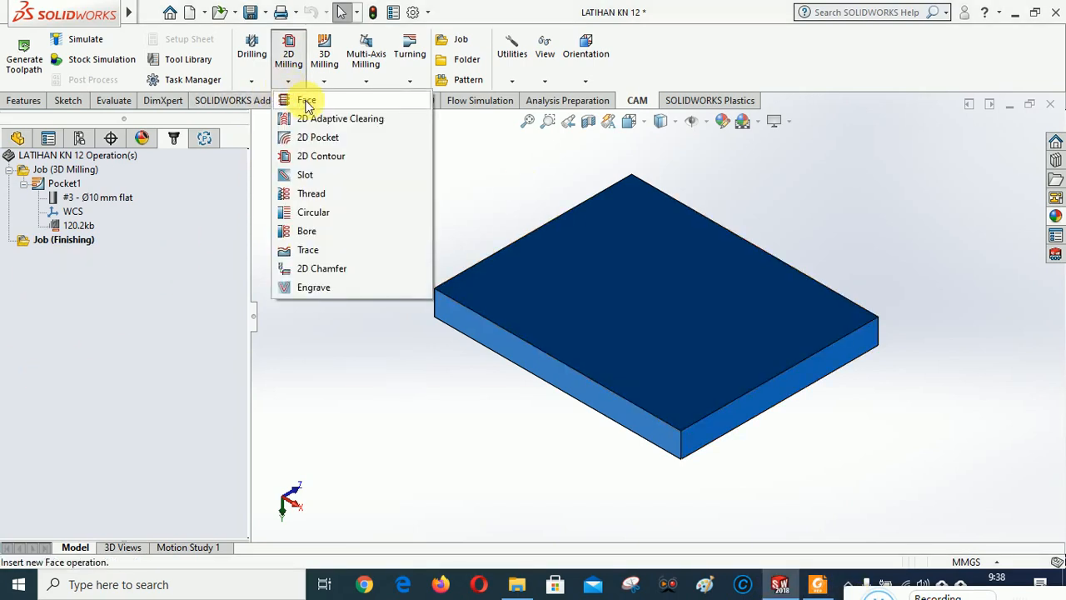
{"action": "left_click", "coordinate": [306, 101]}
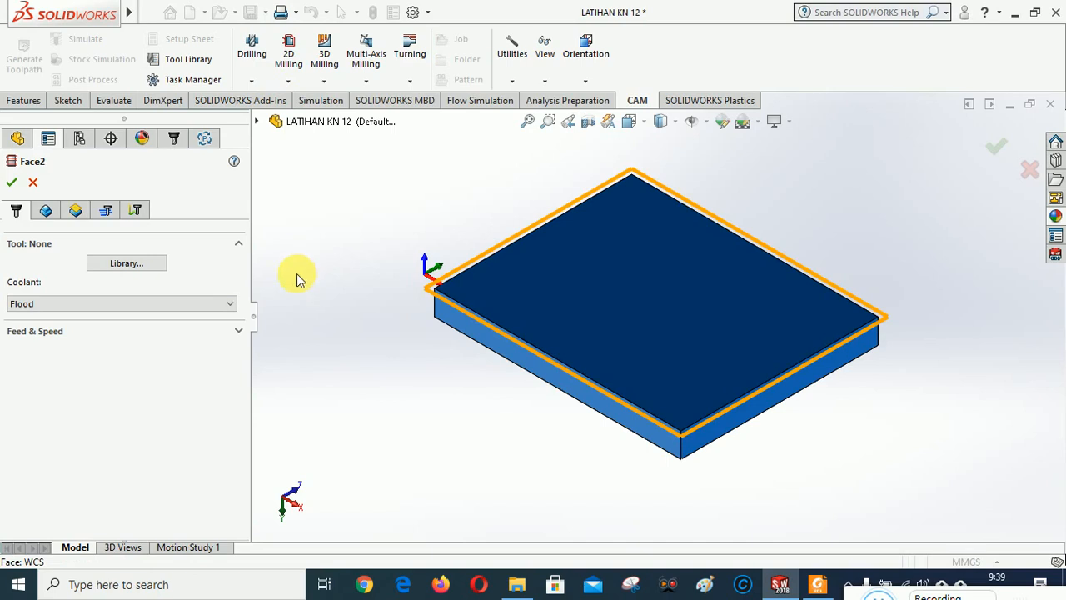
{"action": "left_click", "coordinate": [128, 266]}
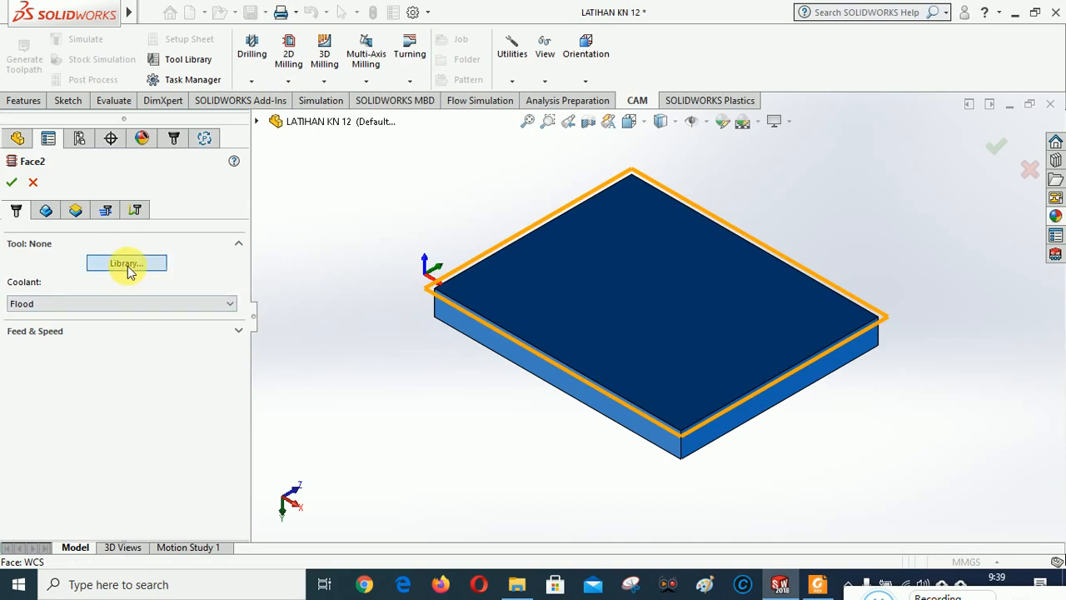
{"action": "left_click", "coordinate": [333, 164]}
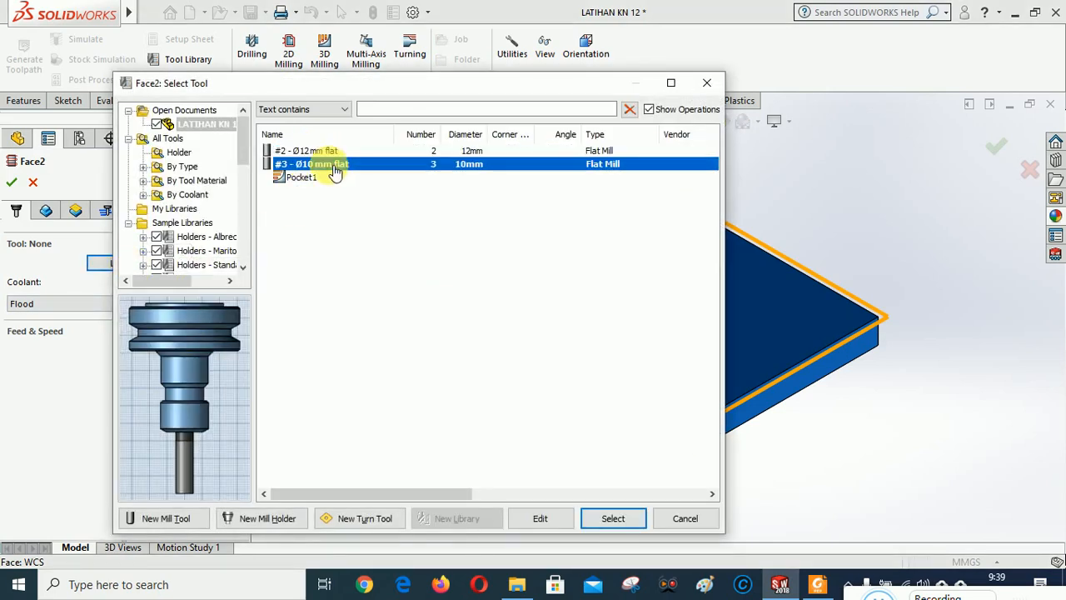
{"action": "left_click", "coordinate": [615, 518]}
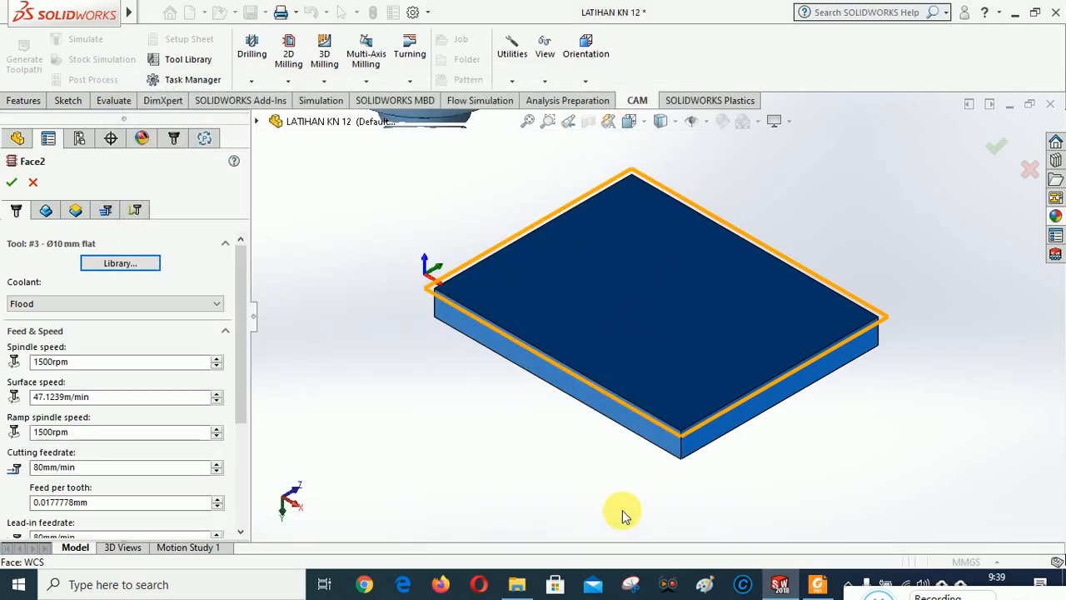
Step: Enable multiple depths with a 3 mm maximum stepdown for the face operation and accept it with default heights and linking
{"action": "left_click", "coordinate": [47, 210]}
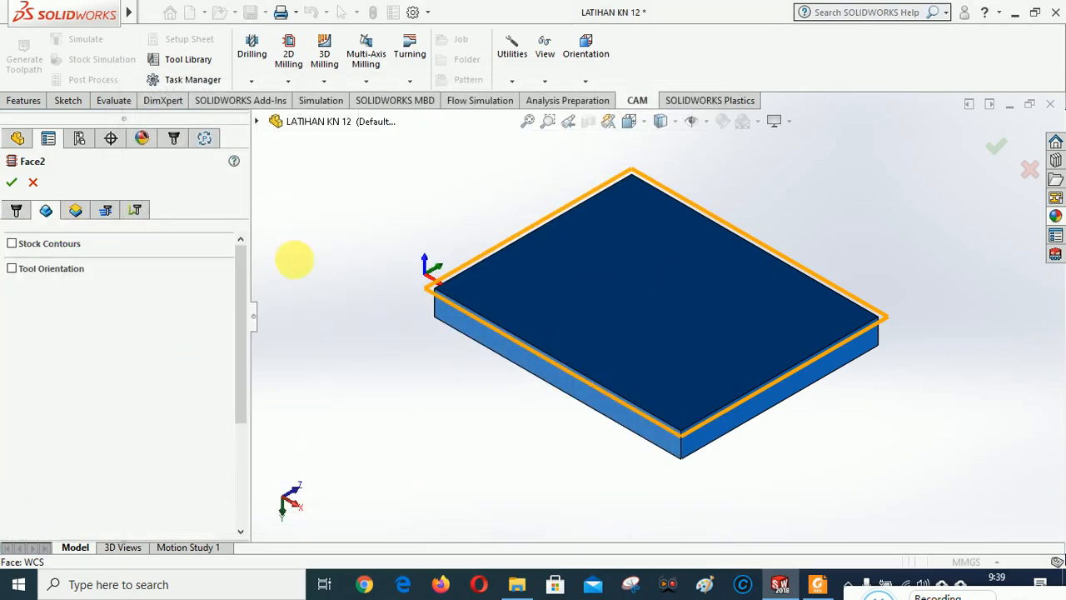
{"action": "left_click", "coordinate": [75, 212]}
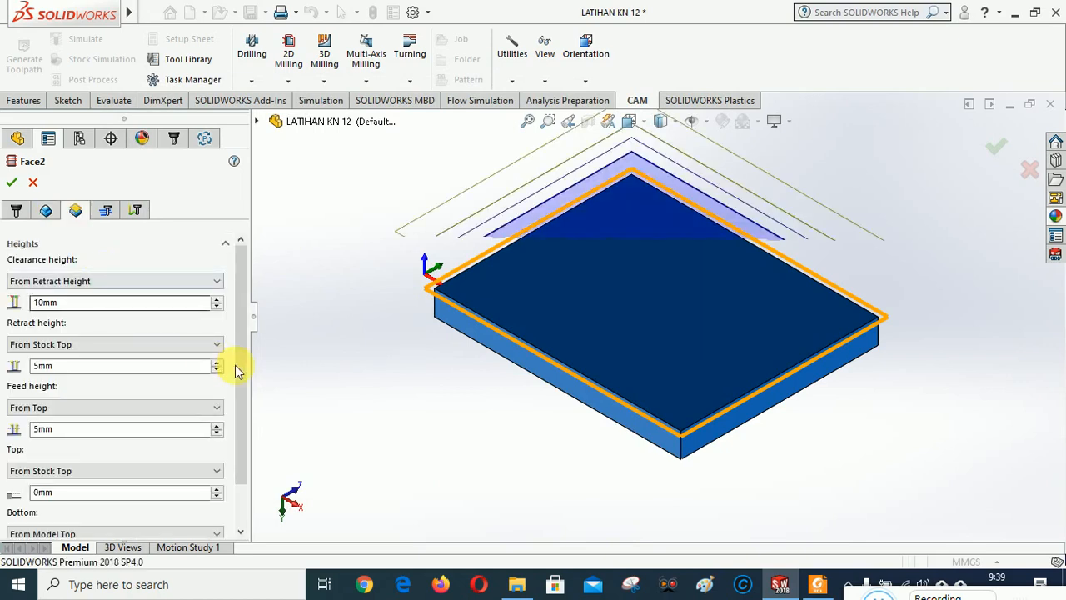
{"action": "left_click_drag", "start_coordinate": [238, 281], "coordinate": [245, 405]}
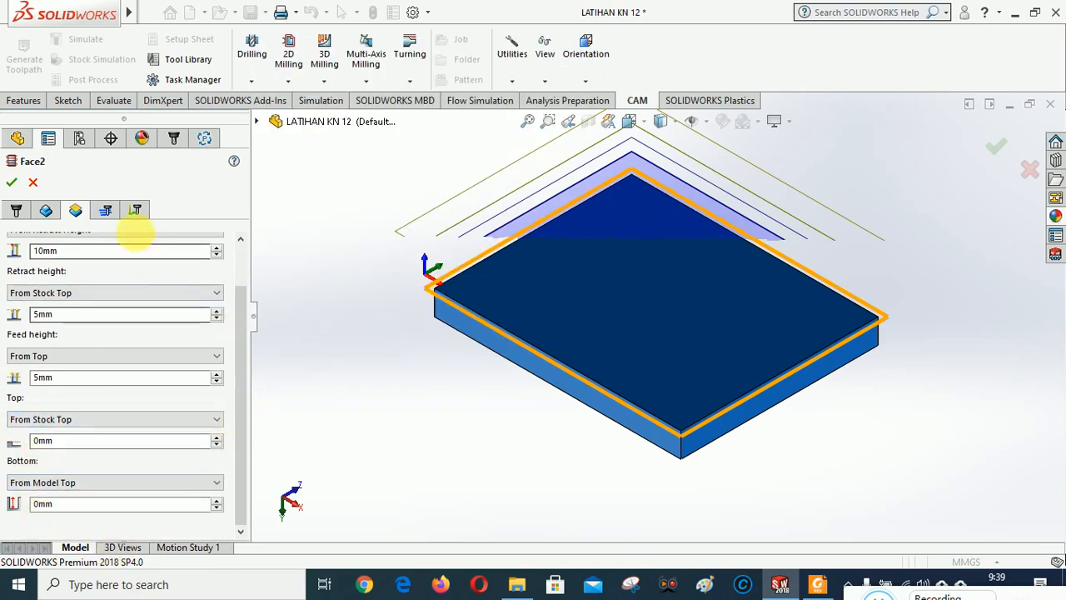
{"action": "scroll", "coordinate": [172, 337], "scroll_direction": "up", "scroll_amount": 5}
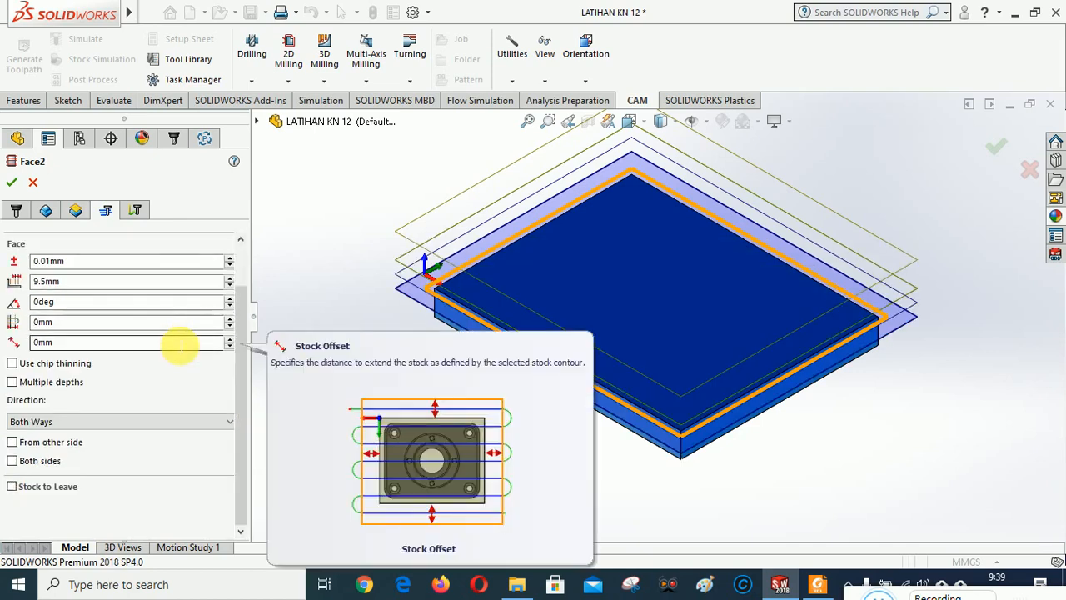
{"action": "left_click", "coordinate": [11, 382]}
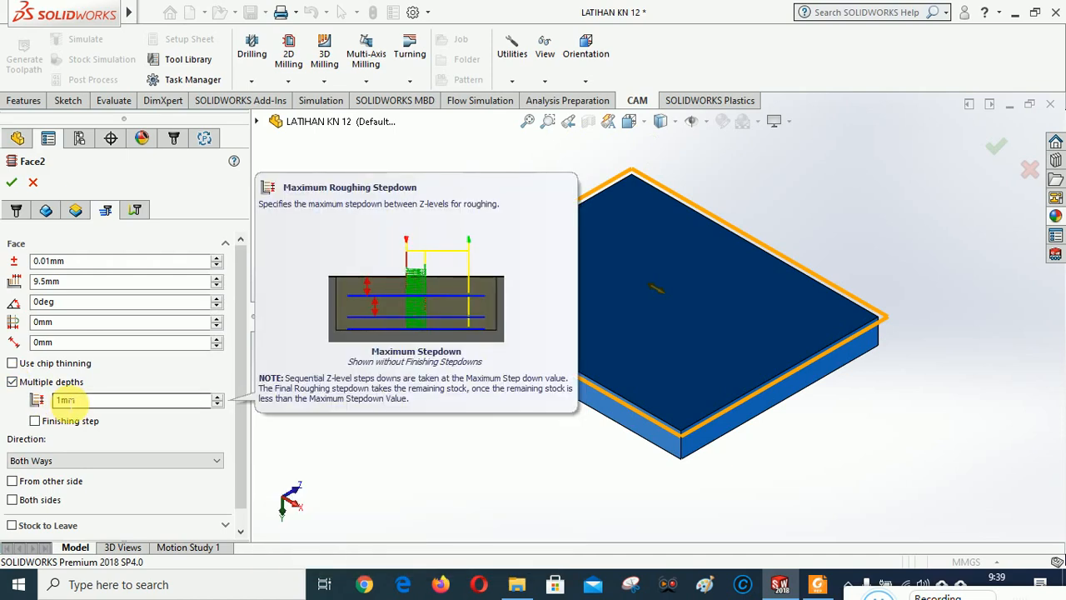
{"action": "left_click", "coordinate": [216, 396]}
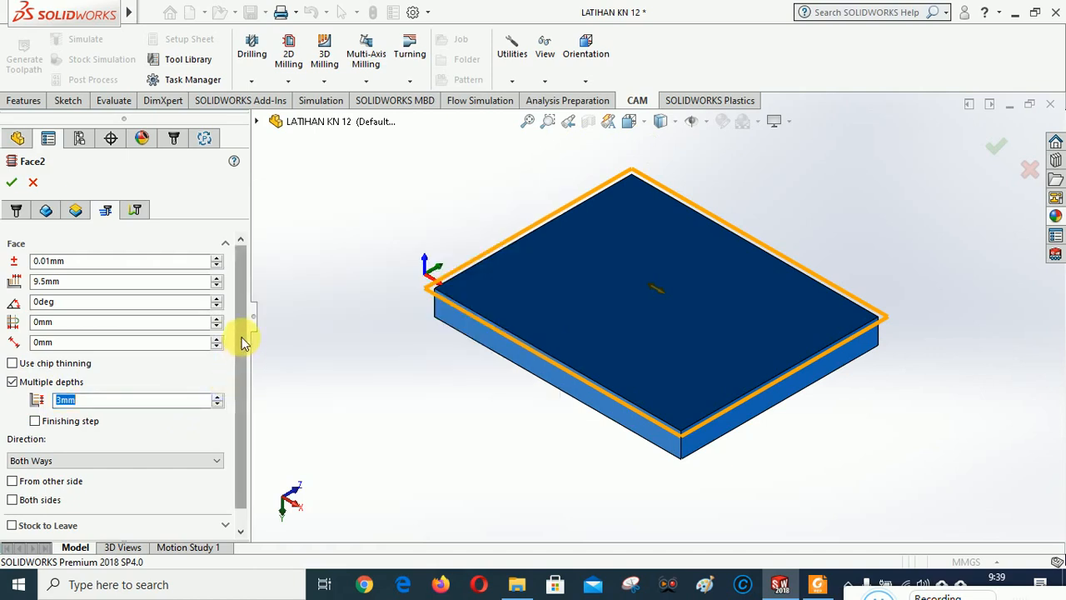
{"action": "left_click_drag", "start_coordinate": [244, 341], "coordinate": [236, 389]}
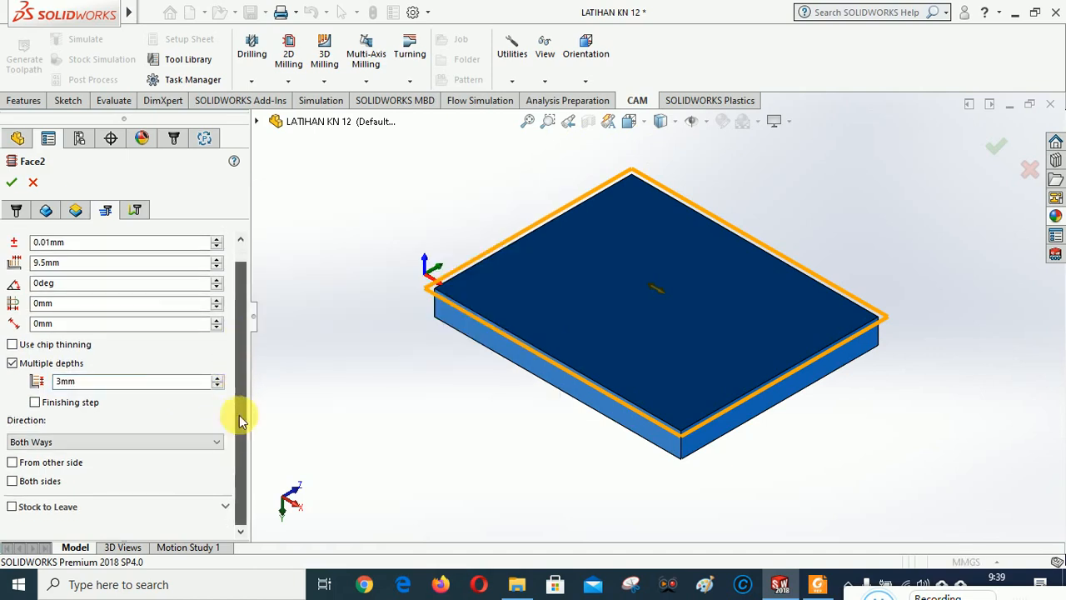
{"action": "left_click_drag", "start_coordinate": [239, 380], "coordinate": [240, 316]}
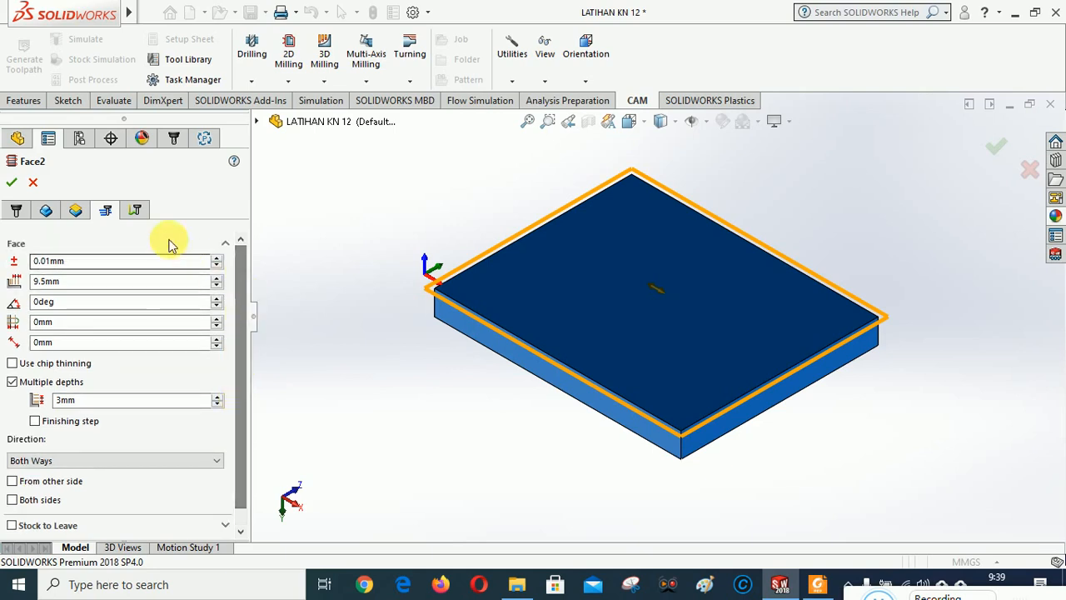
{"action": "left_click", "coordinate": [135, 211]}
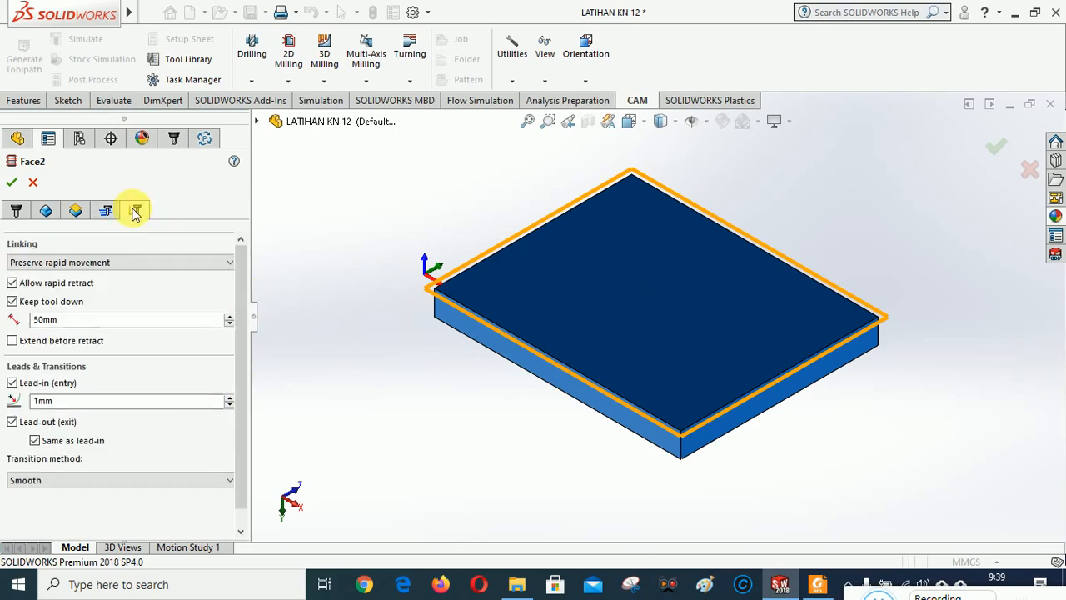
{"action": "left_click", "coordinate": [12, 183]}
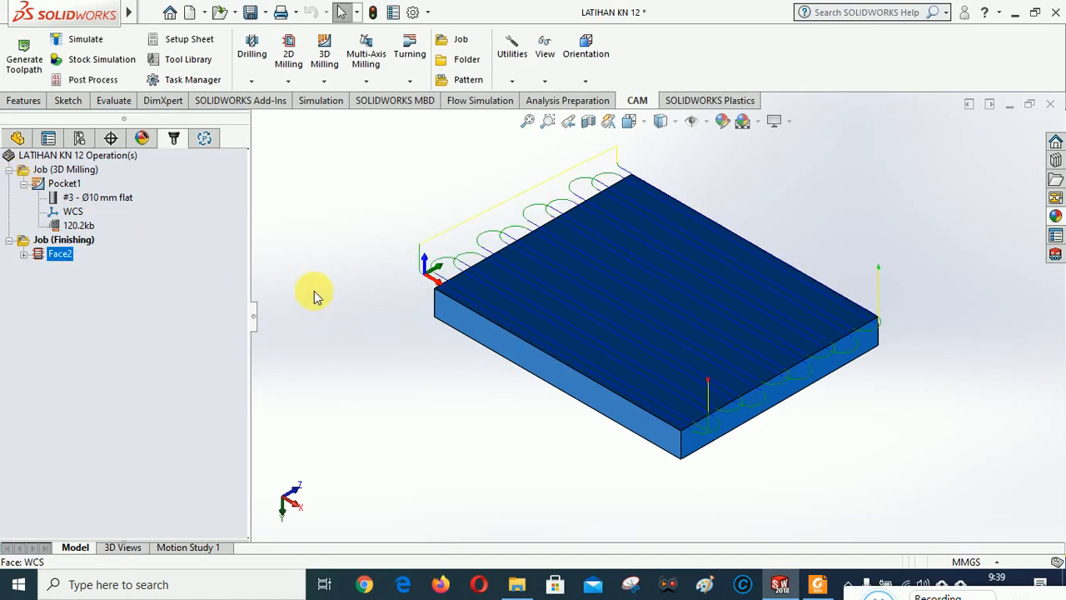
Step: Run the stock simulation of the Finishing job, review its machining statistics and close the simulation
{"action": "right_click", "coordinate": [69, 241]}
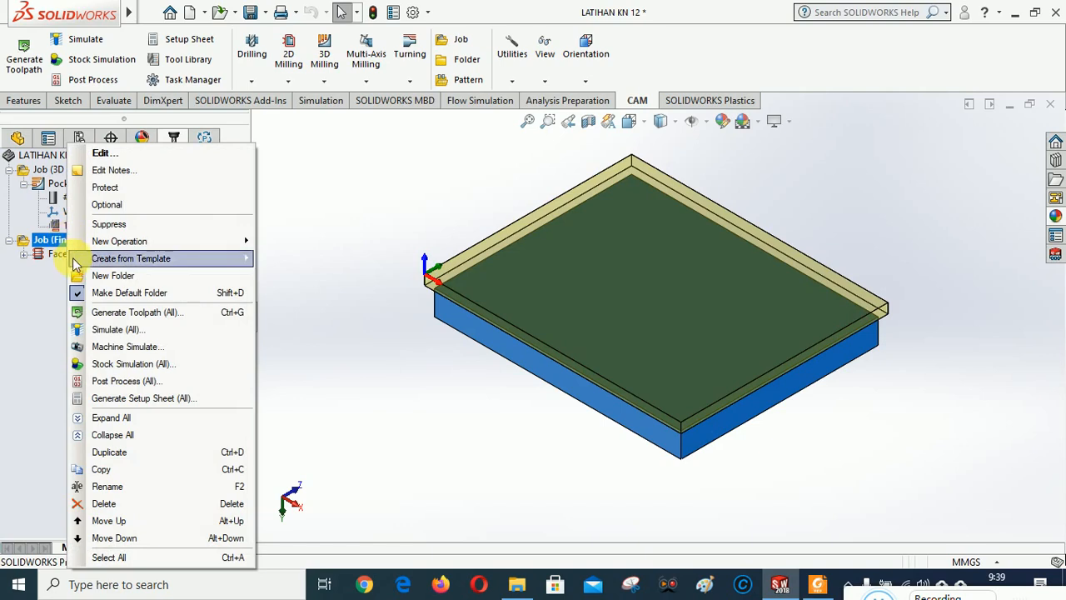
{"action": "left_click", "coordinate": [108, 364]}
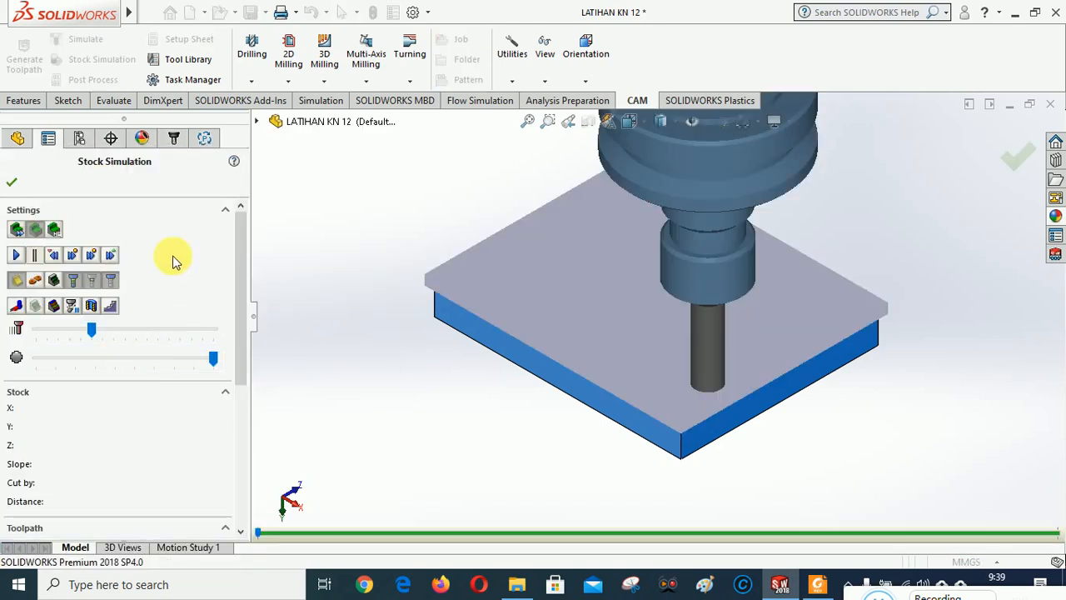
{"action": "left_click", "coordinate": [16, 255]}
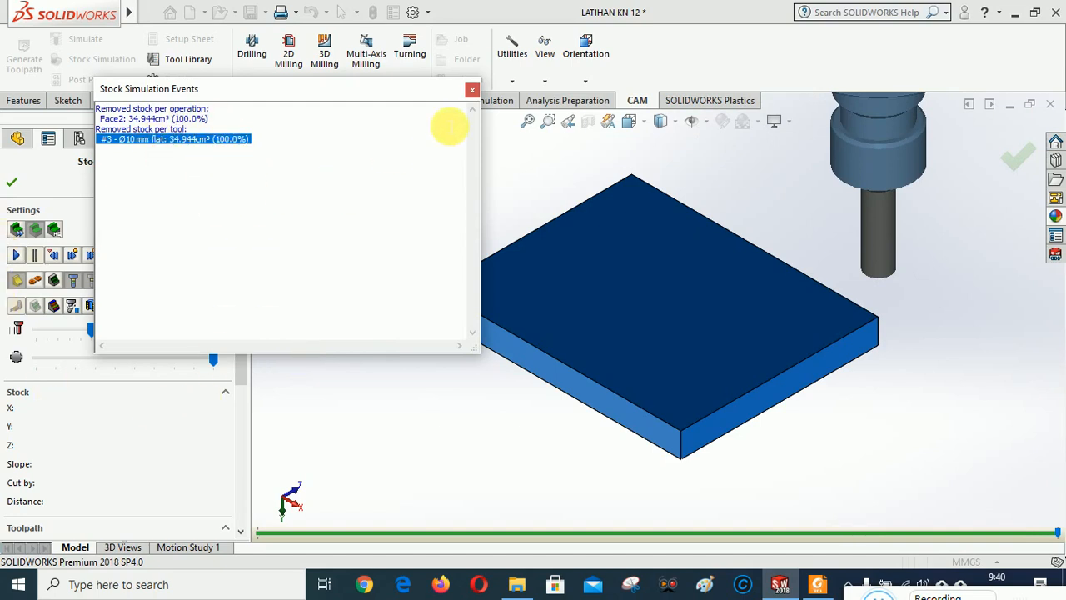
{"action": "left_click", "coordinate": [472, 89]}
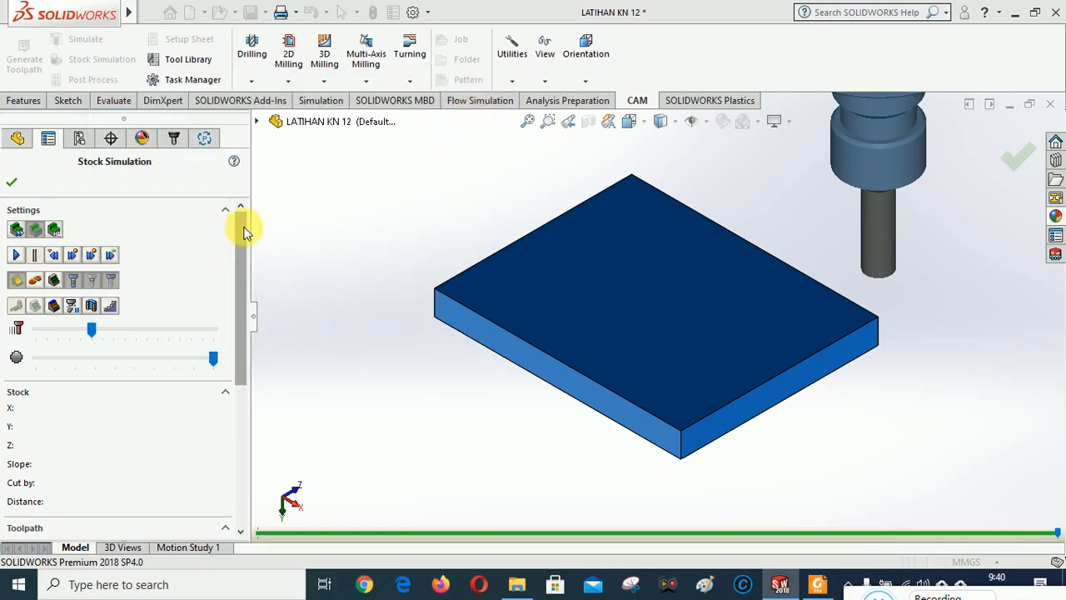
{"action": "left_click_drag", "start_coordinate": [242, 225], "coordinate": [100, 489]}
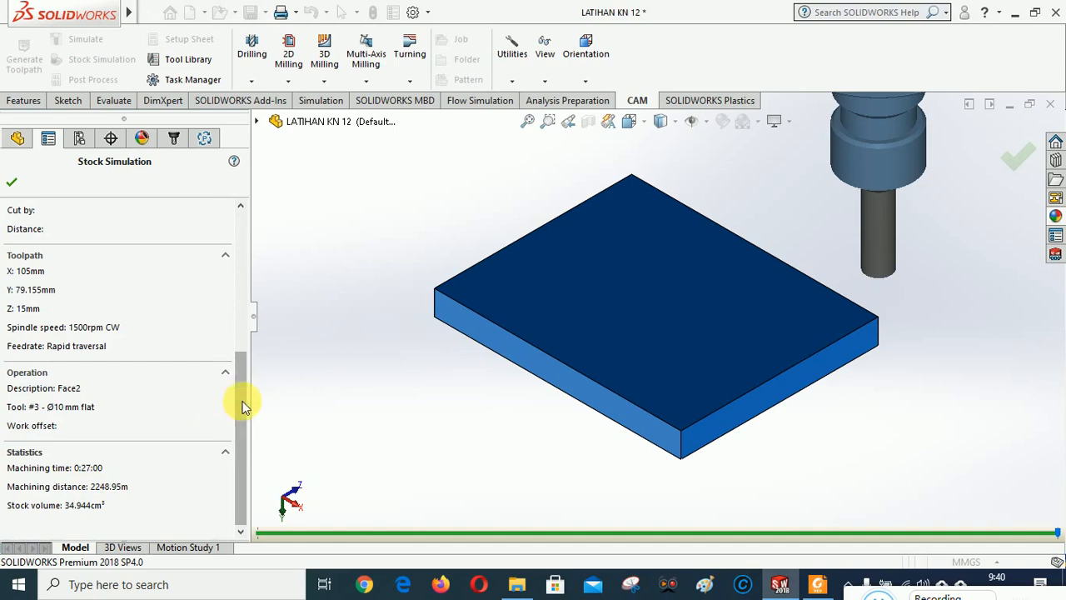
{"action": "left_click_drag", "start_coordinate": [241, 407], "coordinate": [261, 240]}
{"action": "left_click", "coordinate": [12, 182]}
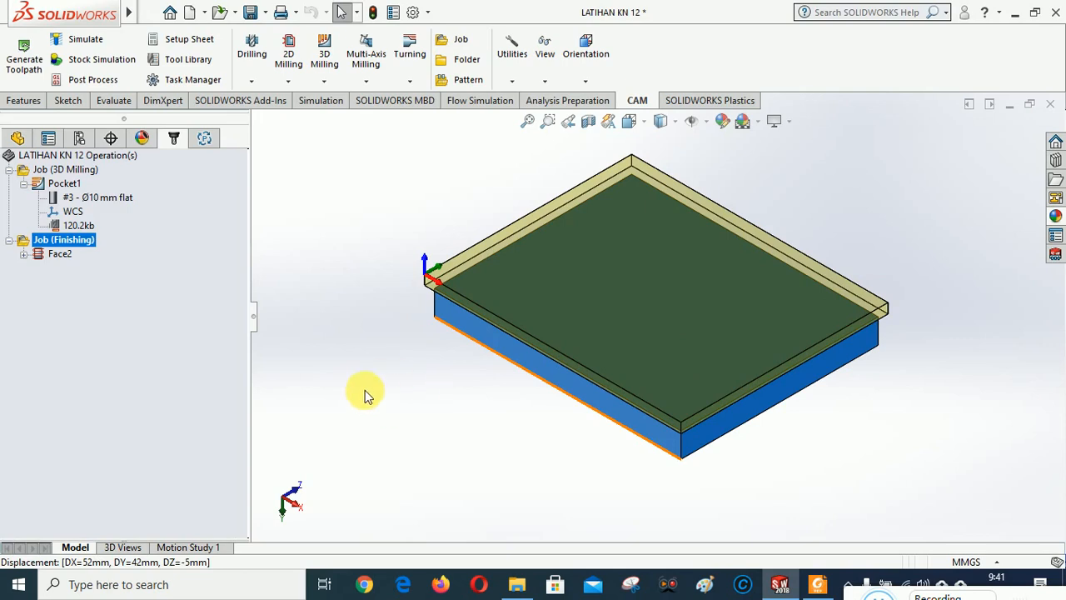
Step: Make the 3D Milling job the default folder and orient the part to the tool isometric view
{"action": "right_click", "coordinate": [68, 171]}
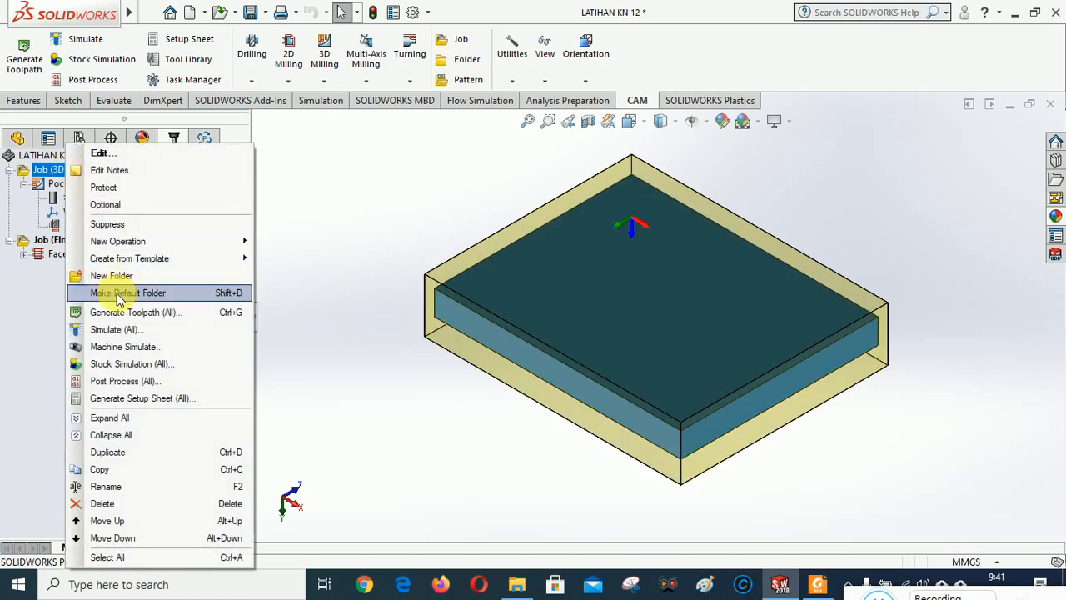
{"action": "left_click", "coordinate": [117, 293]}
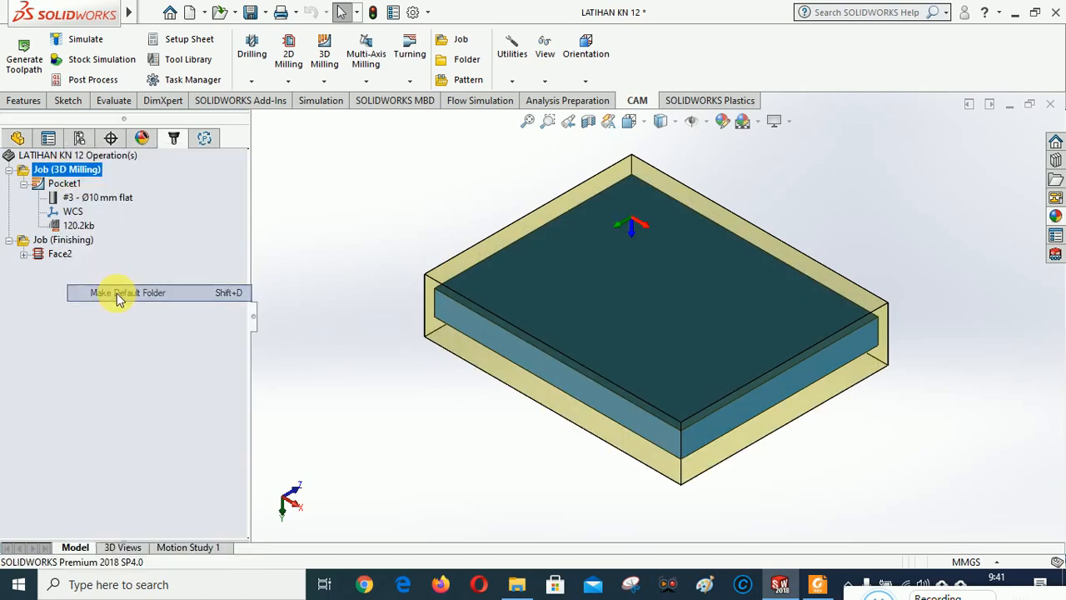
{"action": "left_click", "coordinate": [585, 81]}
{"action": "left_click", "coordinate": [603, 212]}
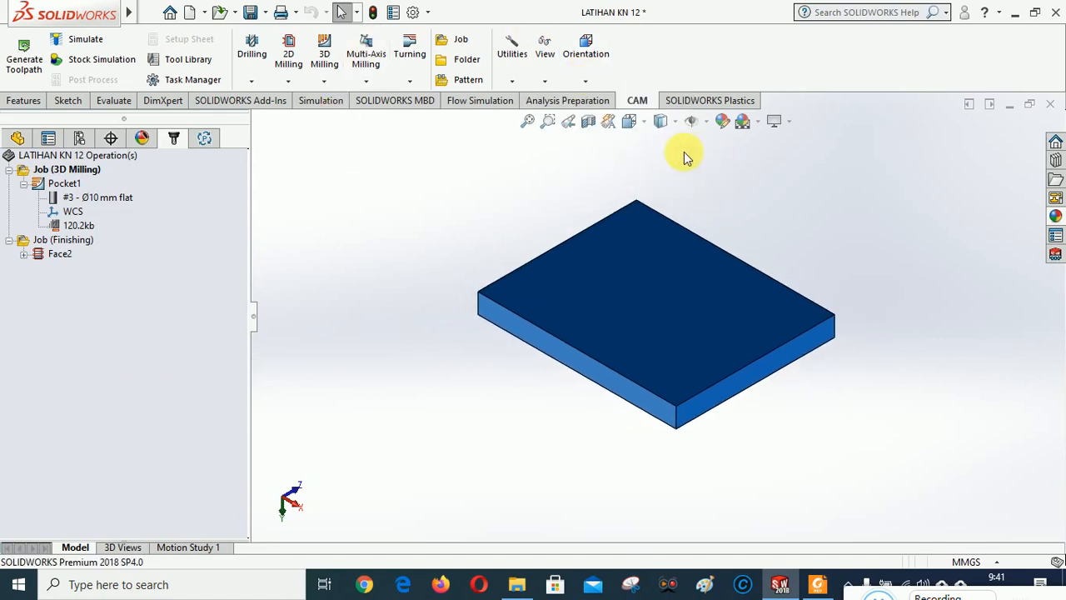
Step: Try to flip the part by toggling the Tool View option and reapplying the tool isometric orientation
{"action": "left_click", "coordinate": [545, 80]}
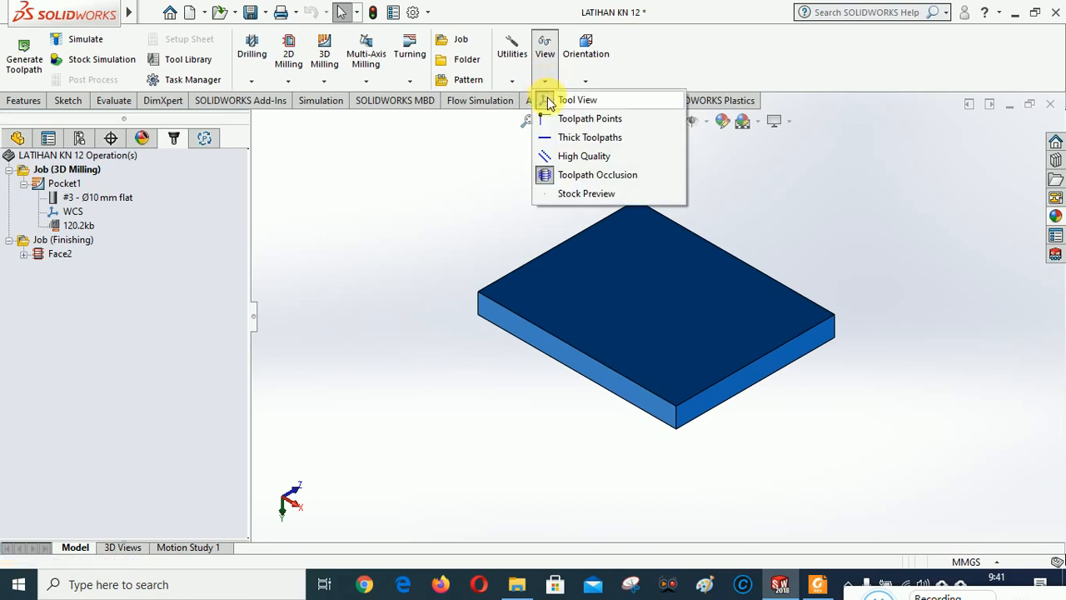
{"action": "left_click", "coordinate": [548, 101]}
{"action": "left_click", "coordinate": [585, 81]}
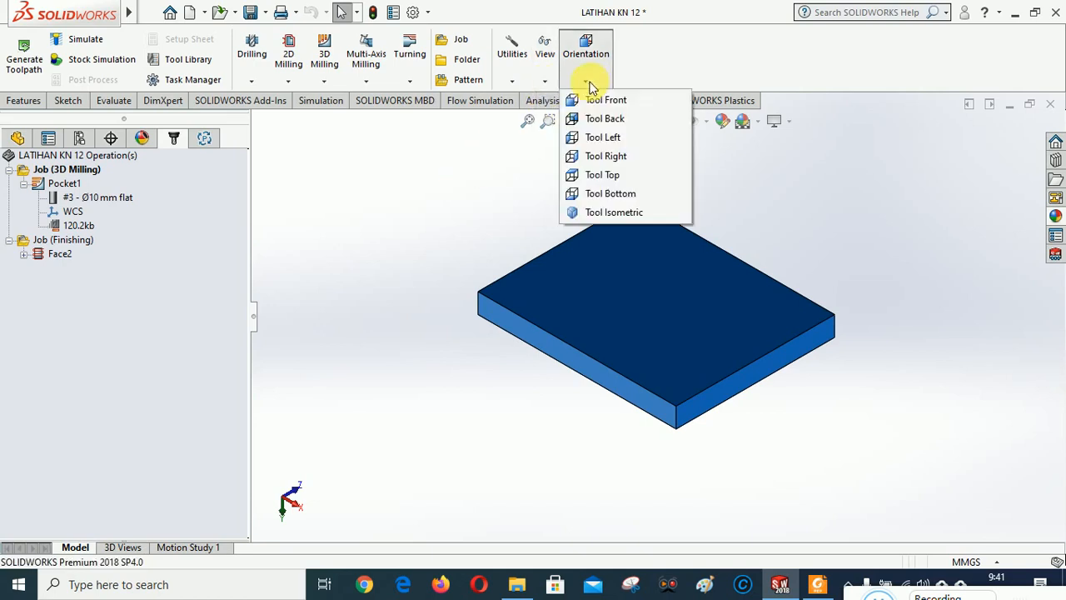
{"action": "left_click", "coordinate": [603, 213]}
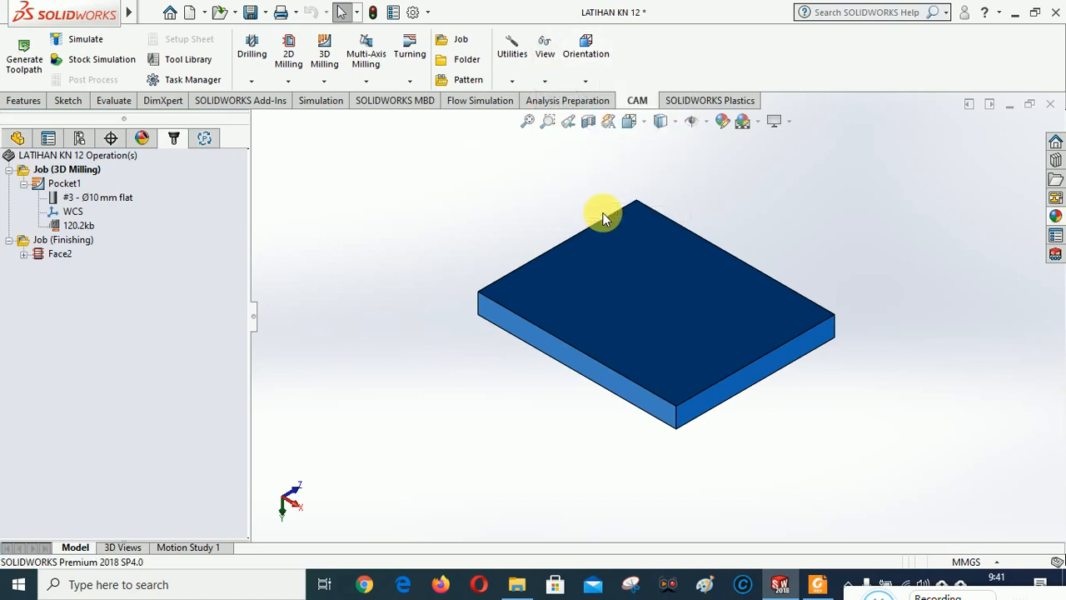
{"action": "left_click", "coordinate": [541, 81]}
{"action": "left_click", "coordinate": [558, 96]}
{"action": "left_click", "coordinate": [584, 81]}
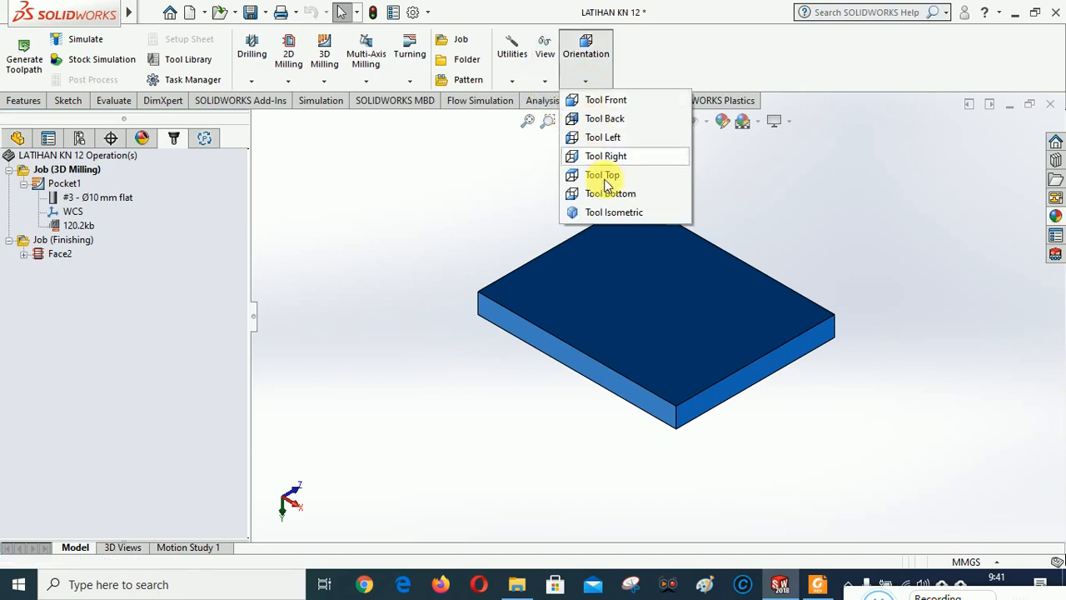
{"action": "left_click", "coordinate": [604, 209]}
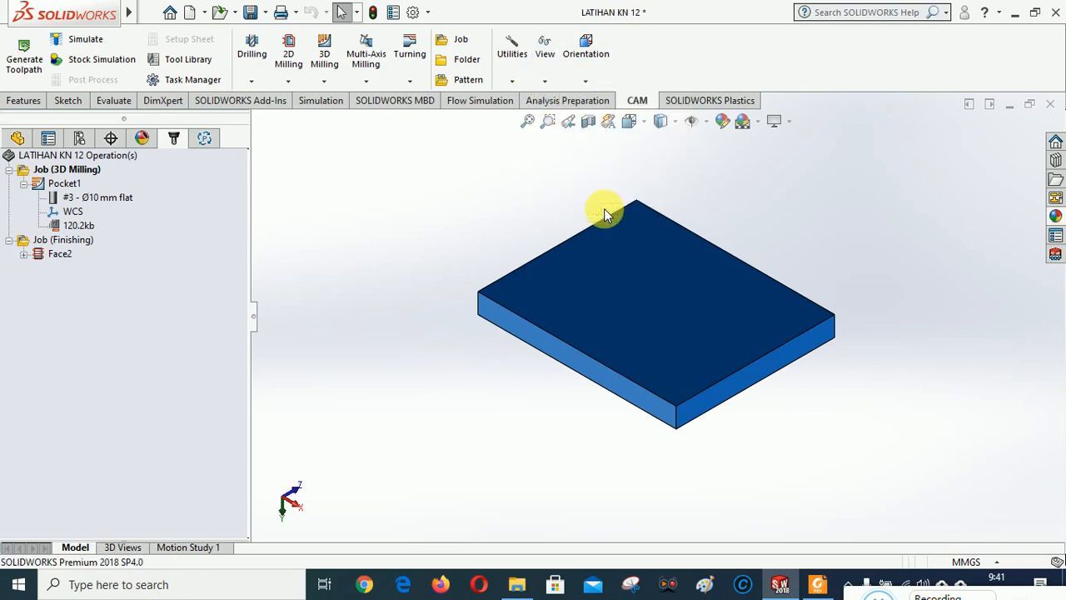
Step: Reorient the part through the standard views until it is in the isometric view with the raised profile facing up
{"action": "left_click", "coordinate": [630, 122]}
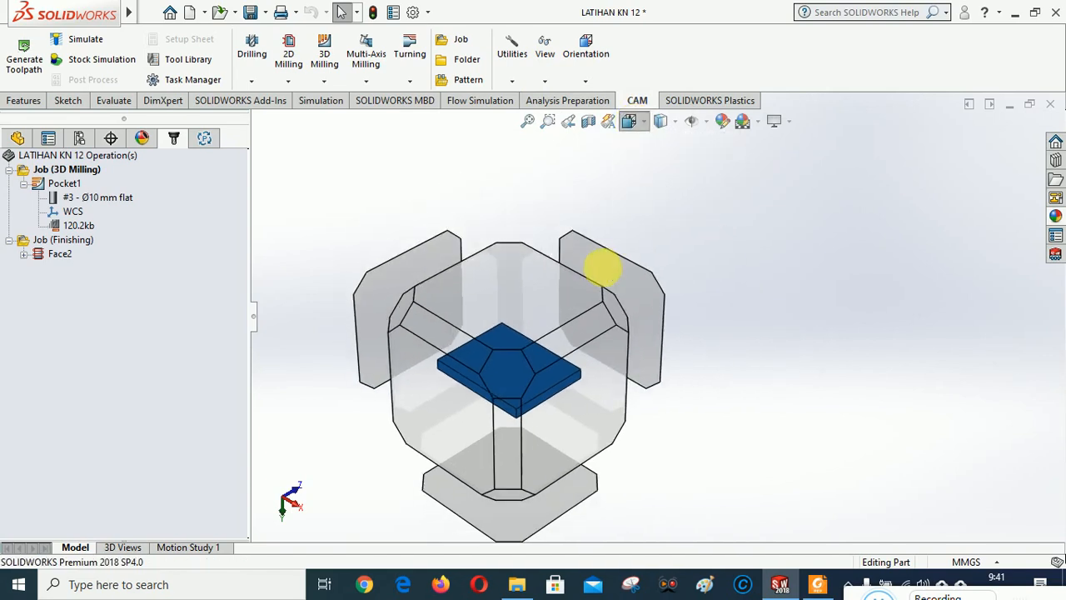
{"action": "left_click", "coordinate": [429, 376]}
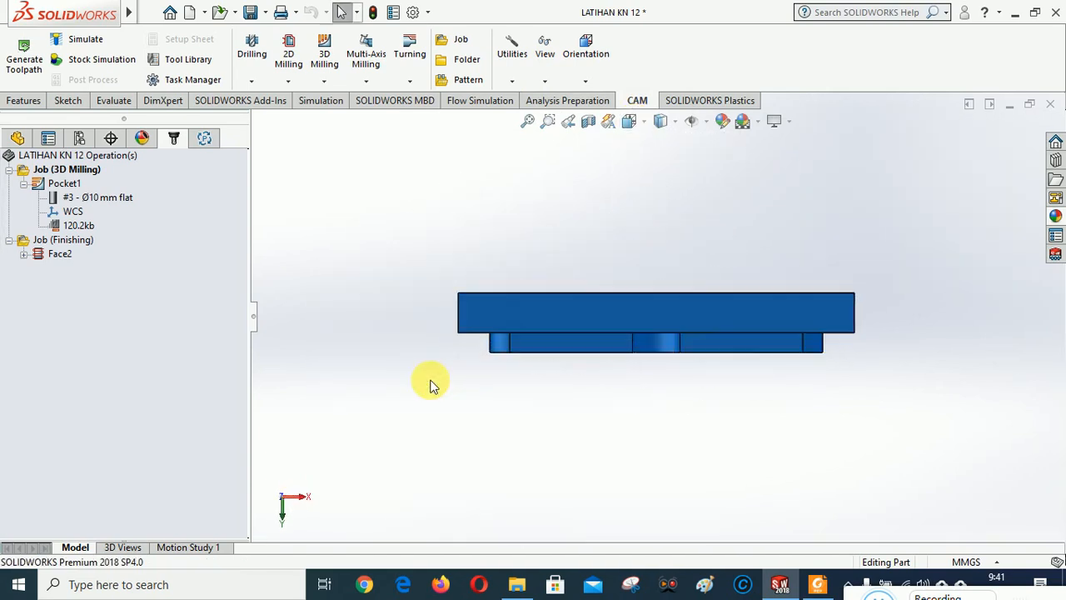
{"action": "left_click", "coordinate": [631, 123]}
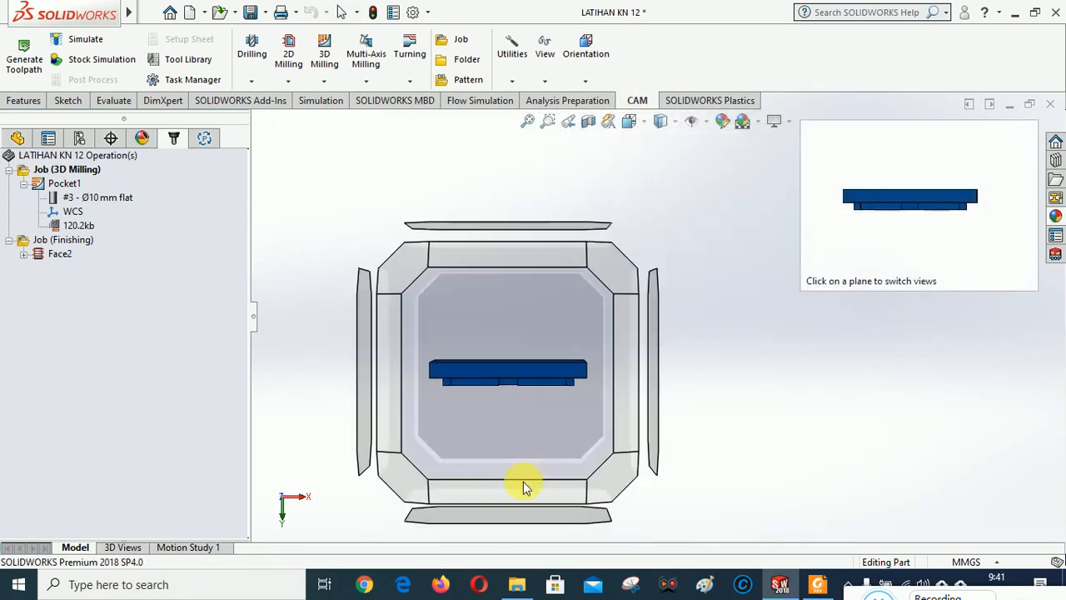
{"action": "left_click", "coordinate": [505, 486]}
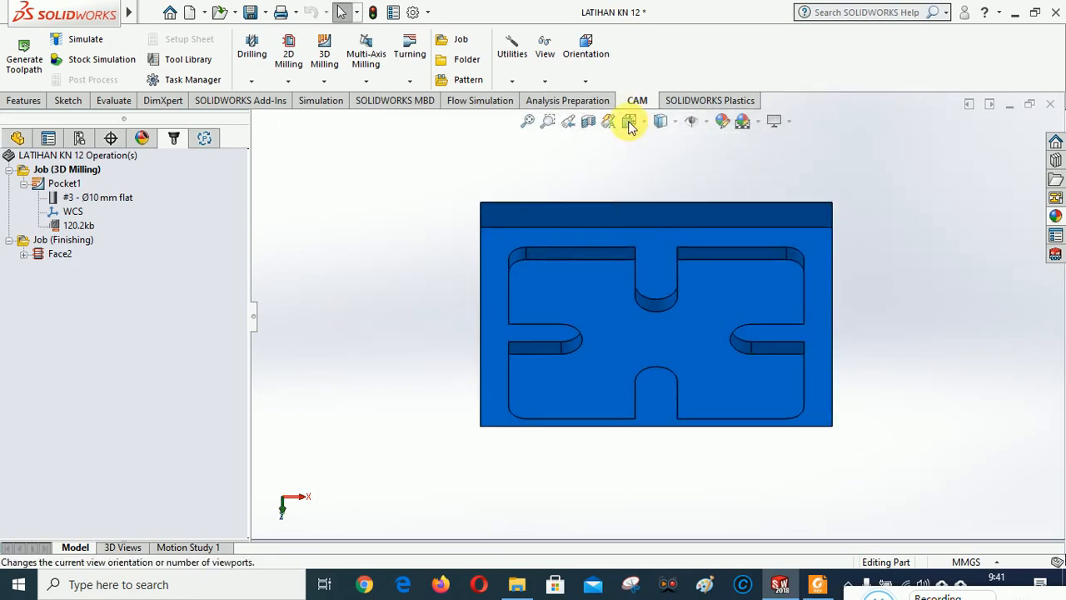
{"action": "left_click", "coordinate": [629, 123]}
{"action": "left_click", "coordinate": [573, 405]}
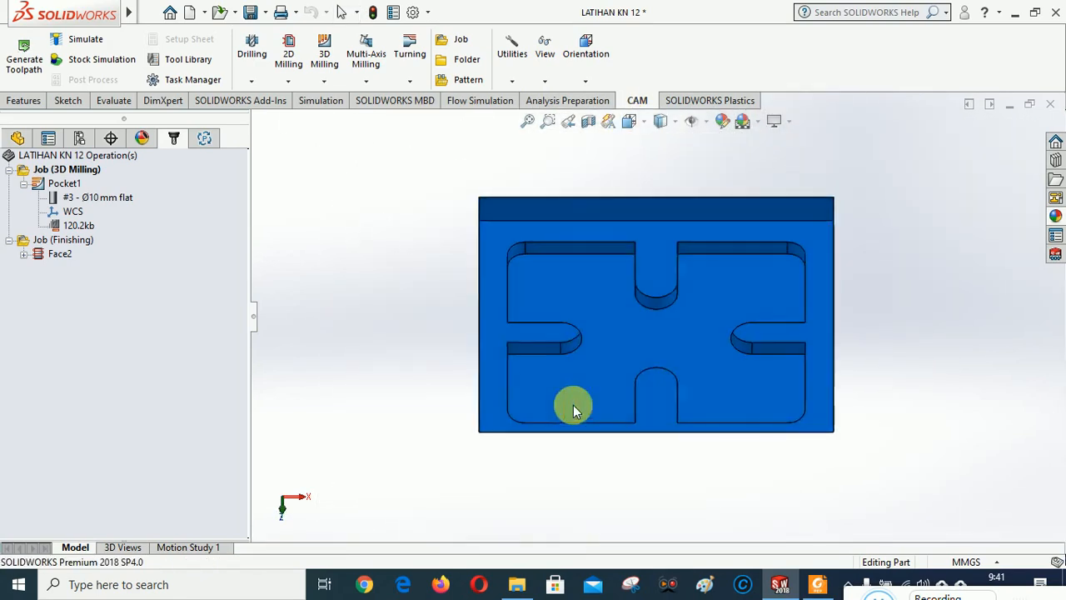
{"action": "left_click", "coordinate": [629, 123]}
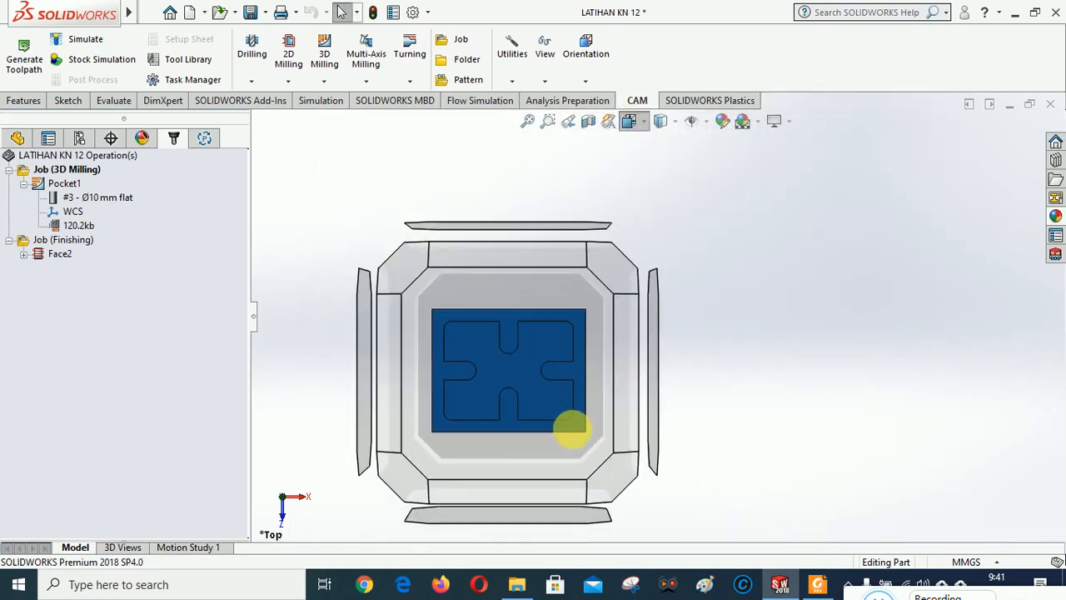
{"action": "left_click", "coordinate": [544, 489]}
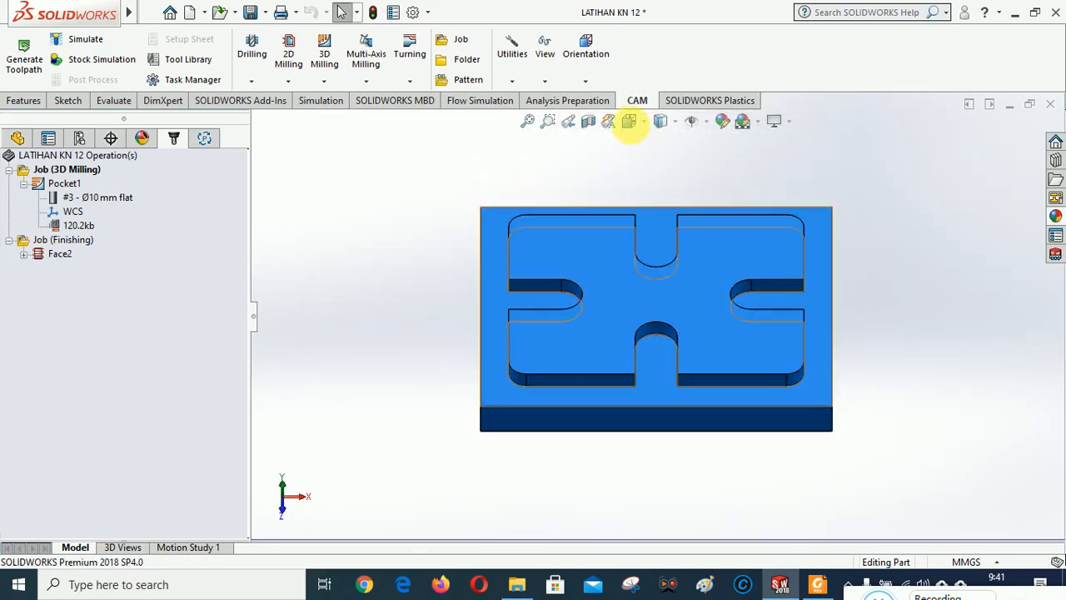
{"action": "left_click", "coordinate": [630, 124]}
{"action": "left_click", "coordinate": [574, 401]}
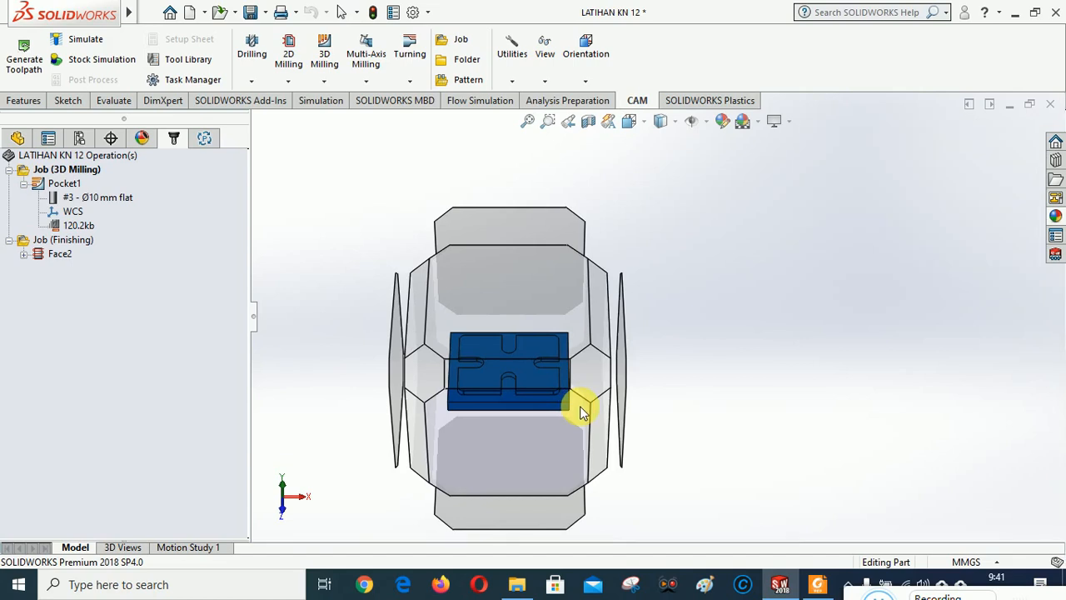
{"action": "left_click", "coordinate": [630, 123]}
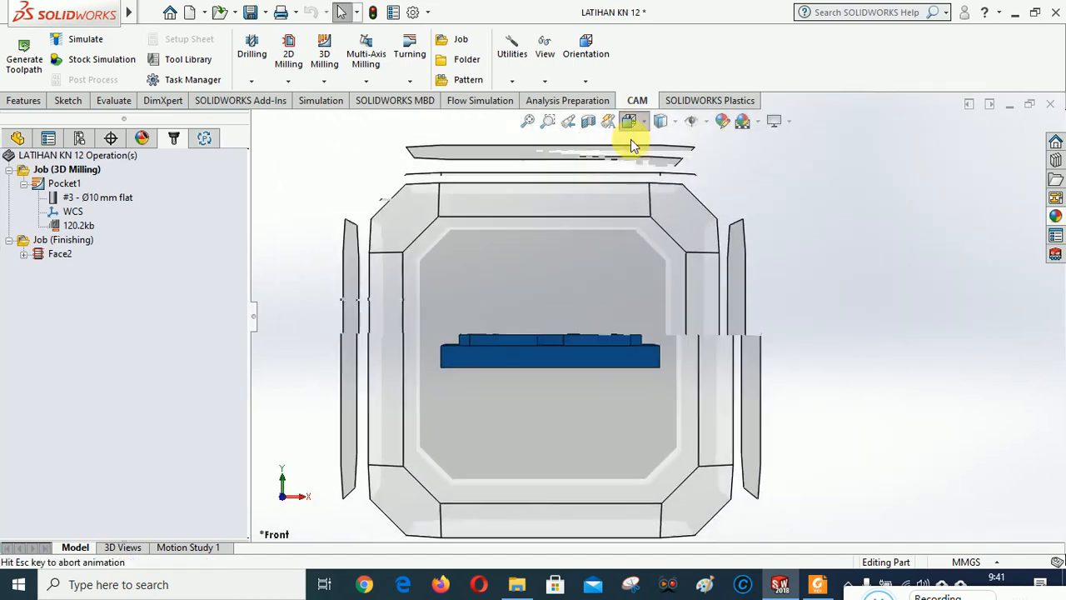
{"action": "left_click", "coordinate": [627, 270]}
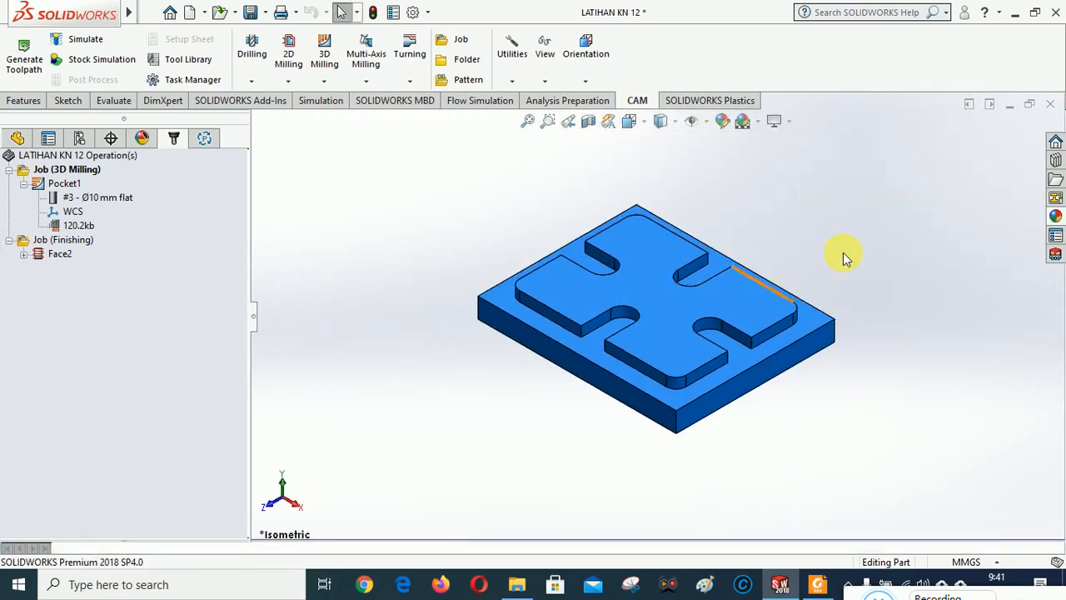
Step: Generate the setup sheet for all operations of the 3D Milling job into the KONTROL NUMERIK TI > 2020 > NC CODE folder
{"action": "left_click", "coordinate": [77, 170]}
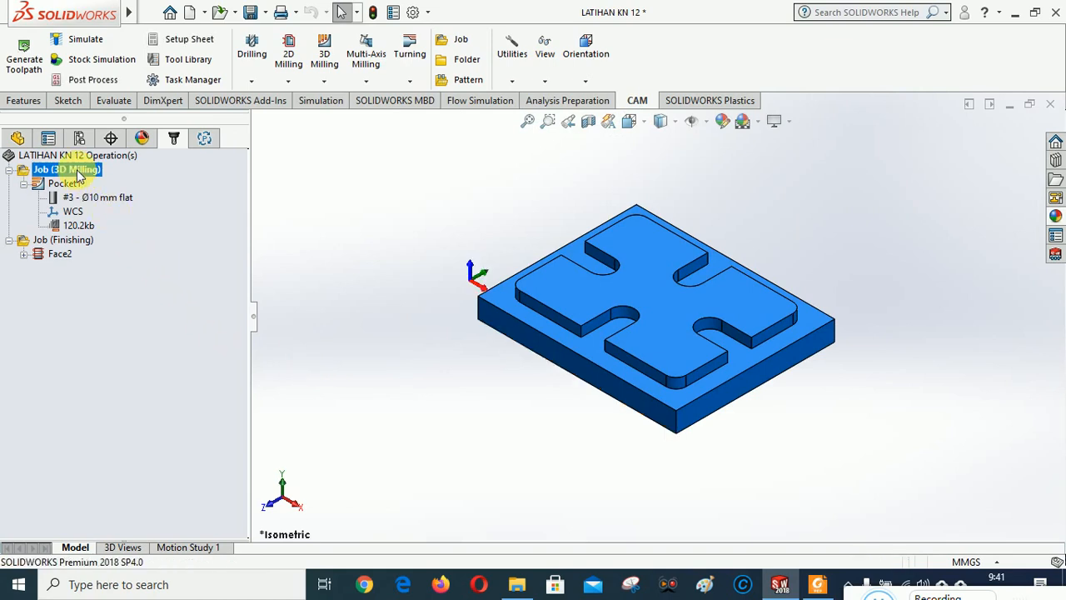
{"action": "left_click", "coordinate": [93, 314]}
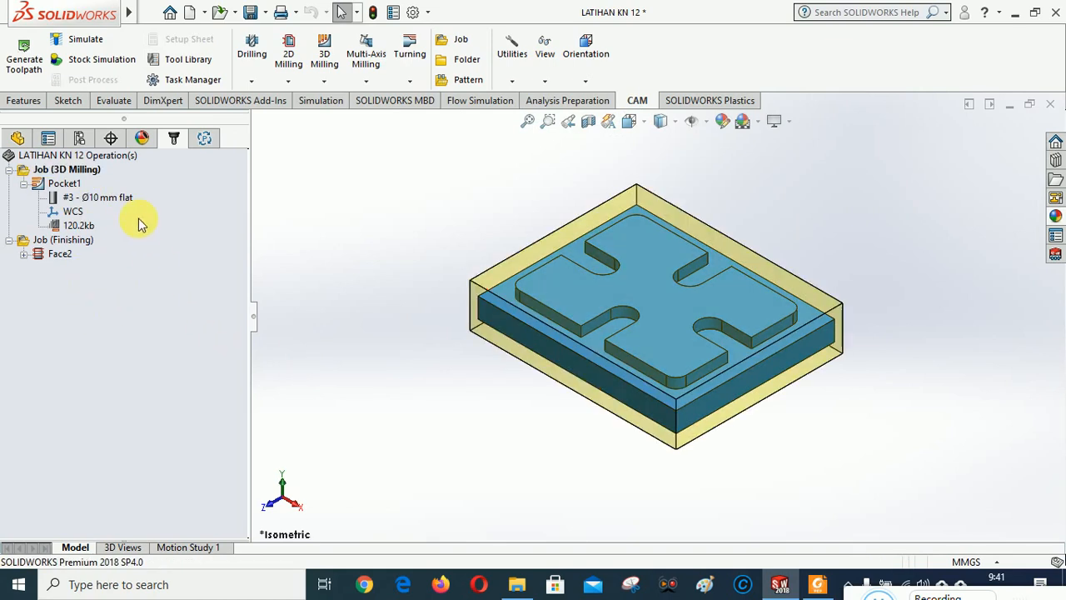
{"action": "right_click", "coordinate": [72, 172]}
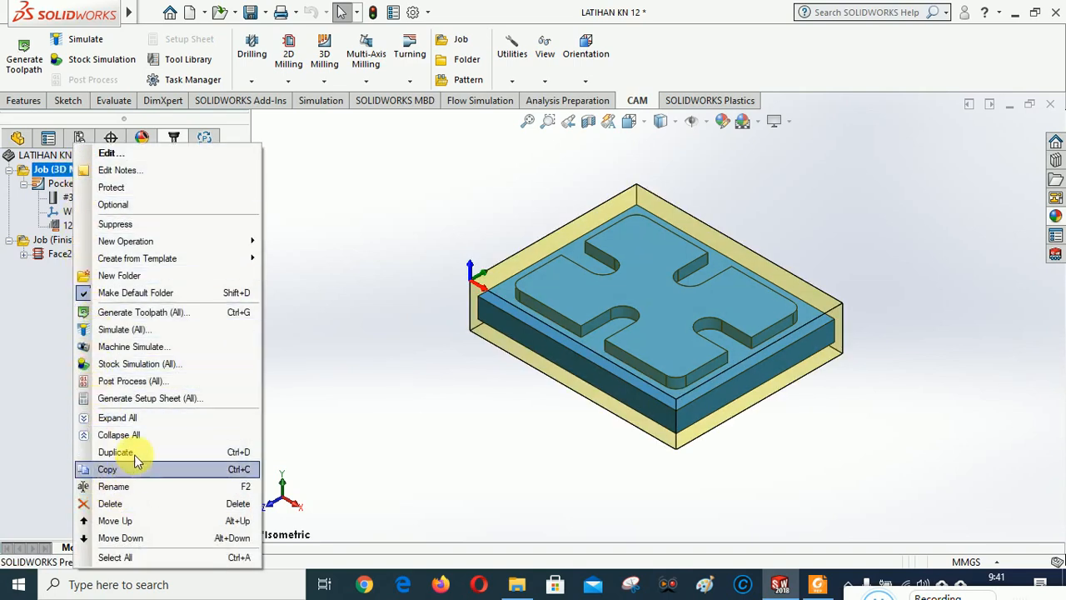
{"action": "left_click", "coordinate": [129, 399]}
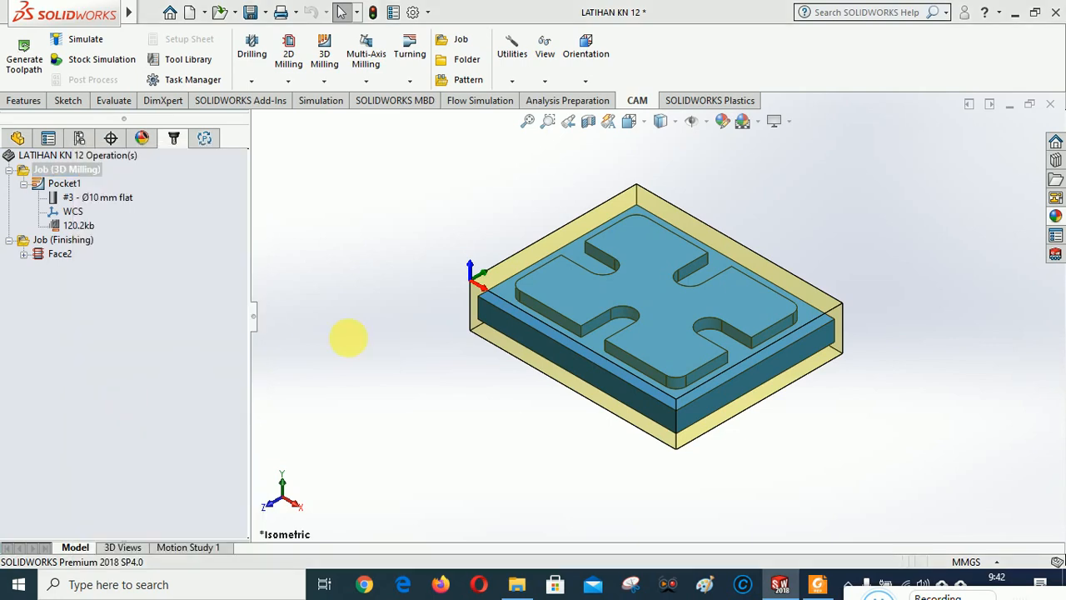
{"action": "left_click_drag", "start_coordinate": [499, 132], "coordinate": [268, 89]}
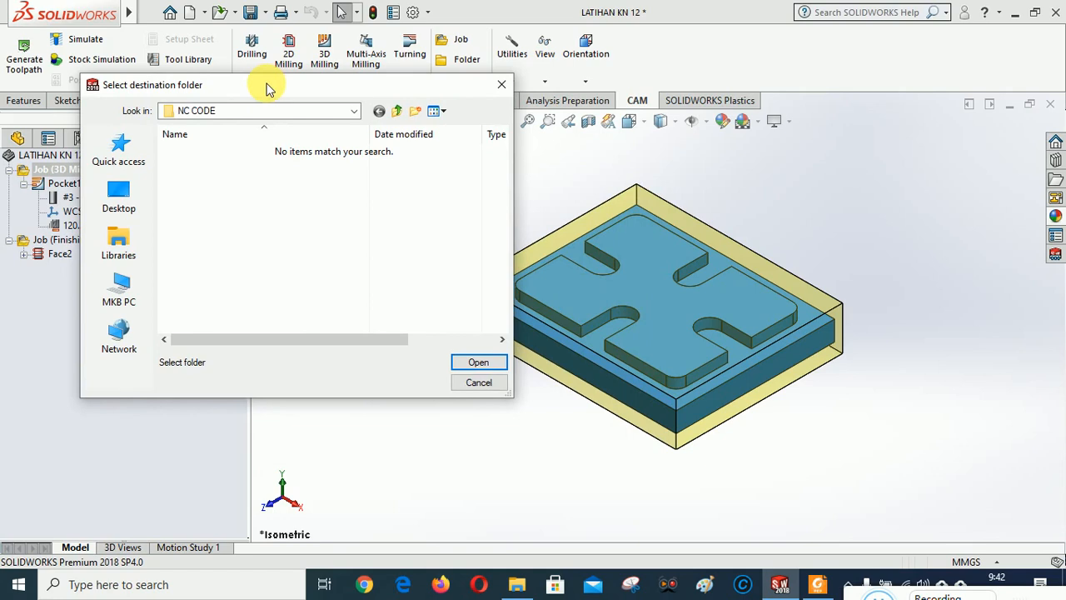
{"action": "left_click", "coordinate": [355, 112]}
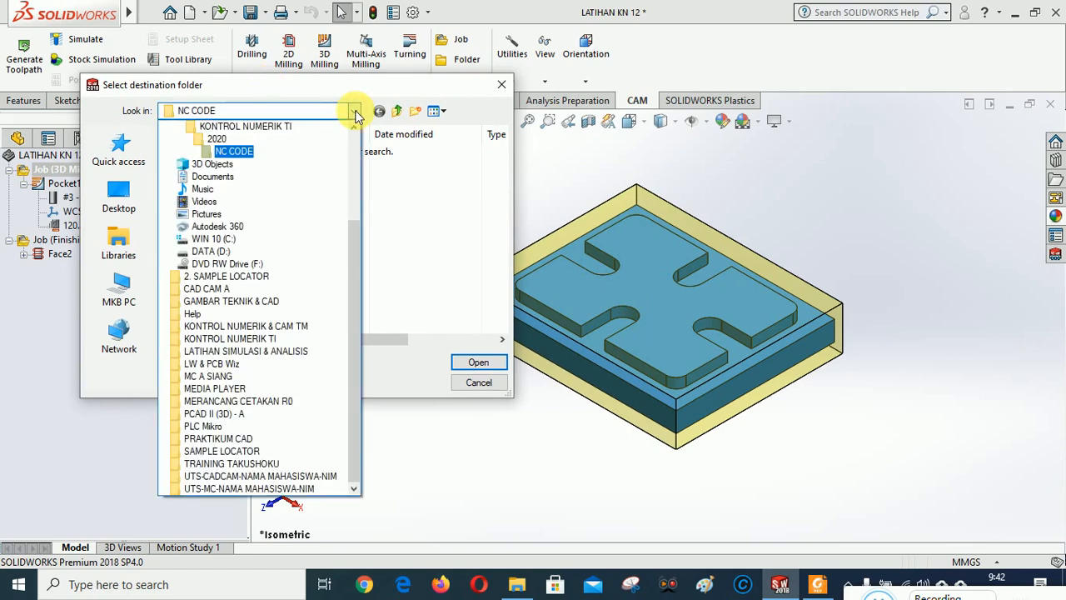
{"action": "left_click_drag", "start_coordinate": [350, 268], "coordinate": [351, 233]}
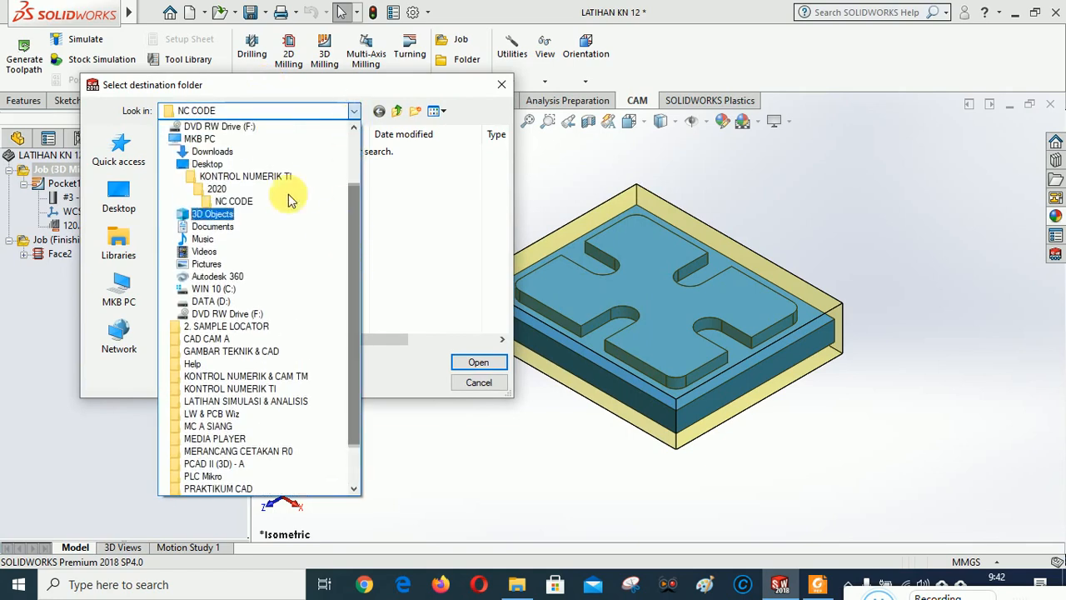
{"action": "left_click", "coordinate": [247, 176]}
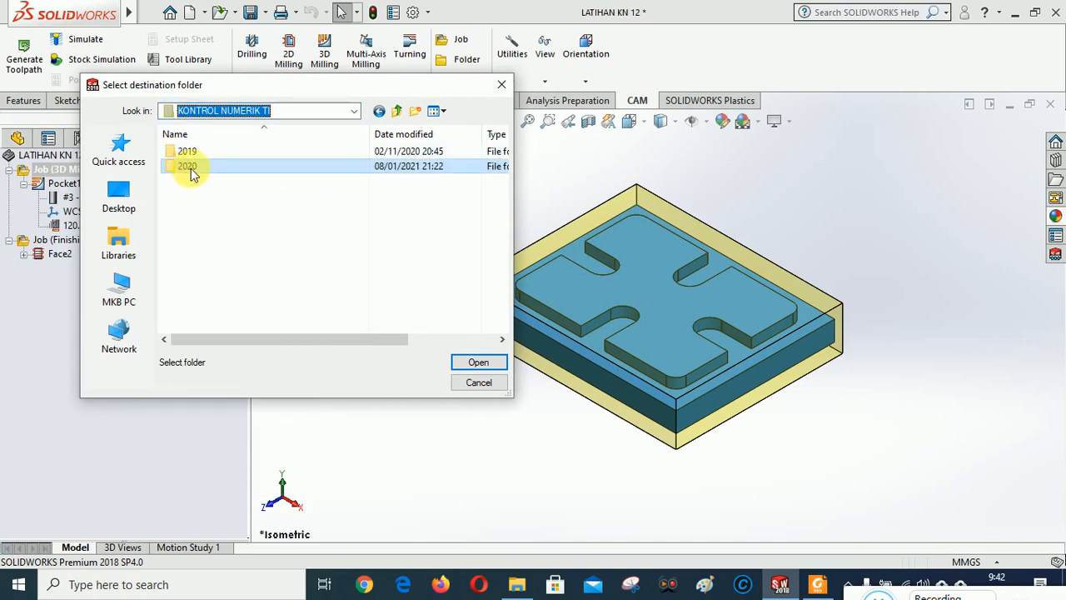
{"action": "left_click", "coordinate": [190, 170]}
{"action": "double_click", "coordinate": [190, 167]}
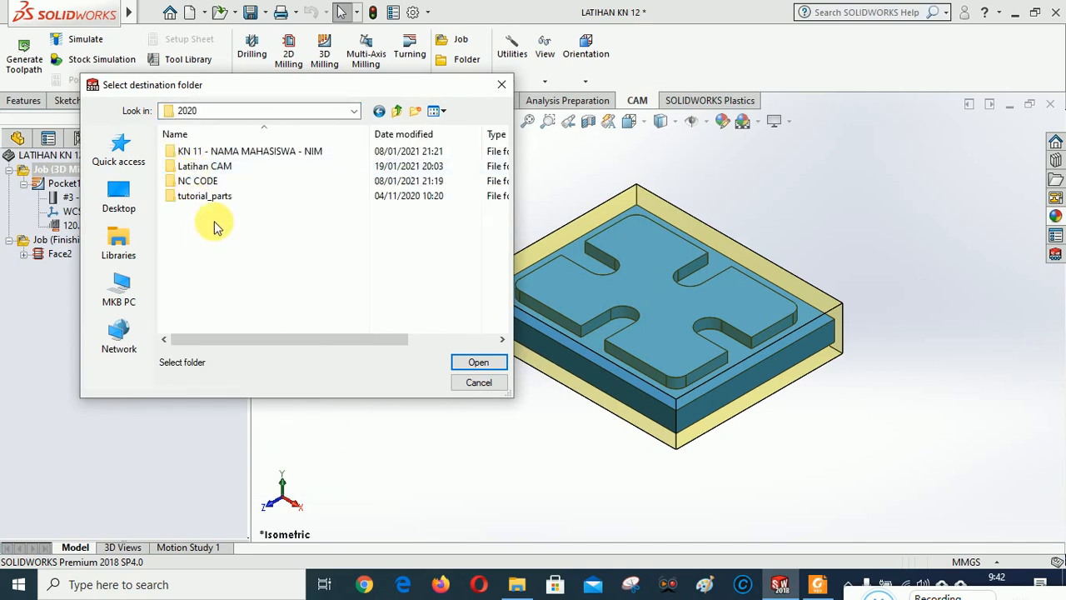
{"action": "double_click", "coordinate": [204, 179]}
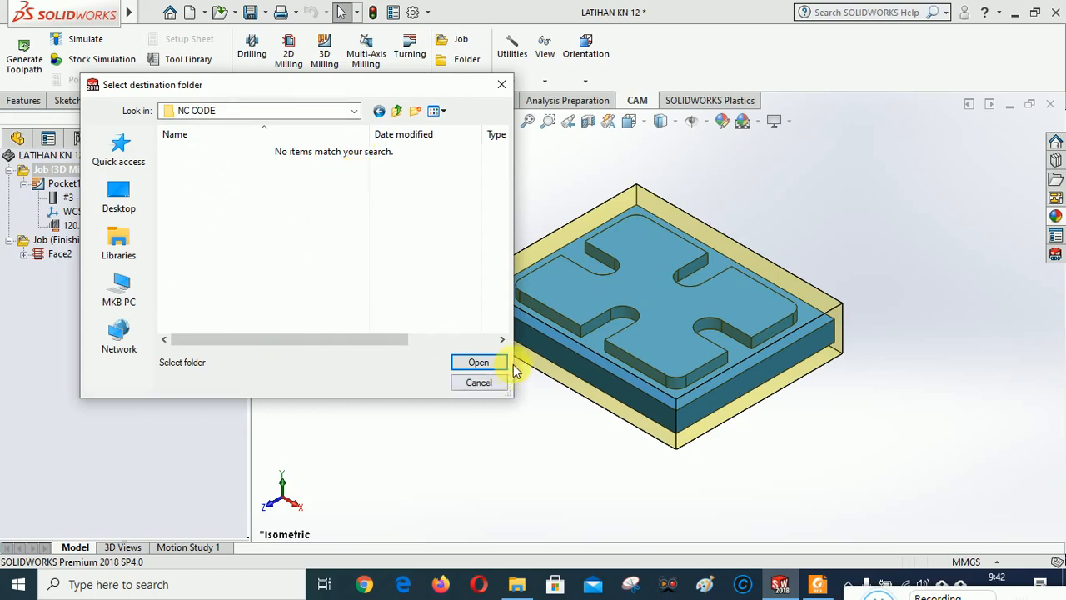
{"action": "left_click", "coordinate": [476, 362]}
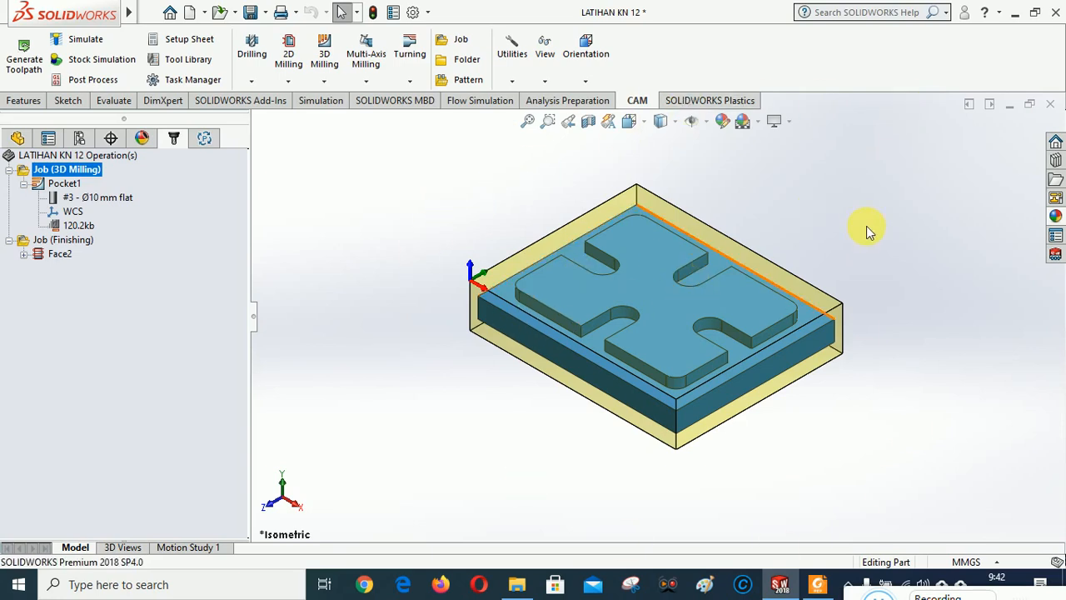
Step: Switch to File Explorer and look for the LATIHAN KN 12 setup sheet in Desktop > KONTROL NUMERIK TI > 2020 > NC CODE
{"action": "left_click", "coordinate": [517, 584]}
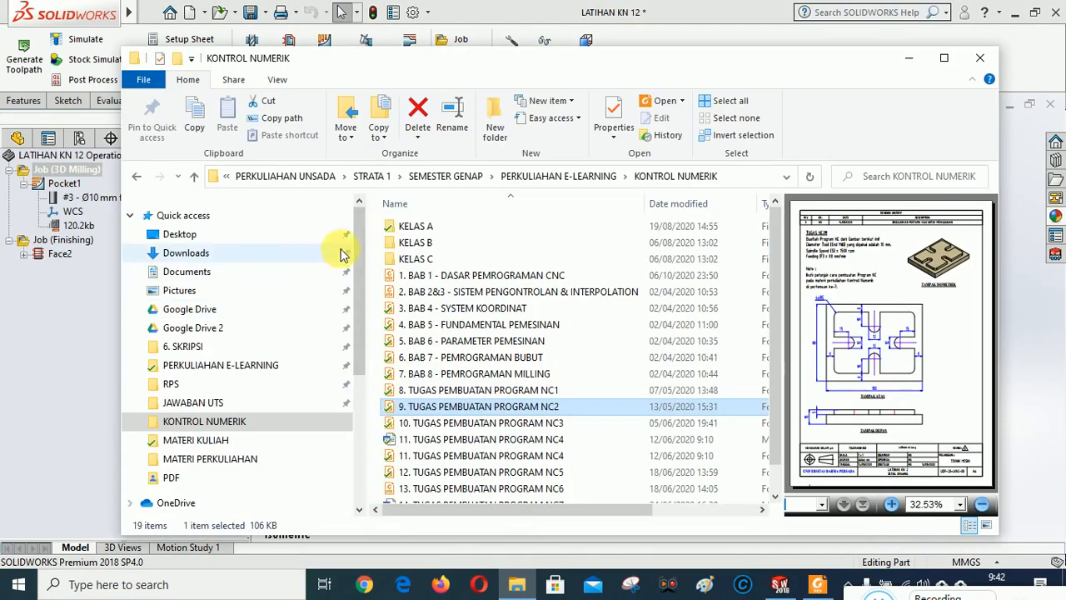
{"action": "left_click", "coordinate": [188, 273]}
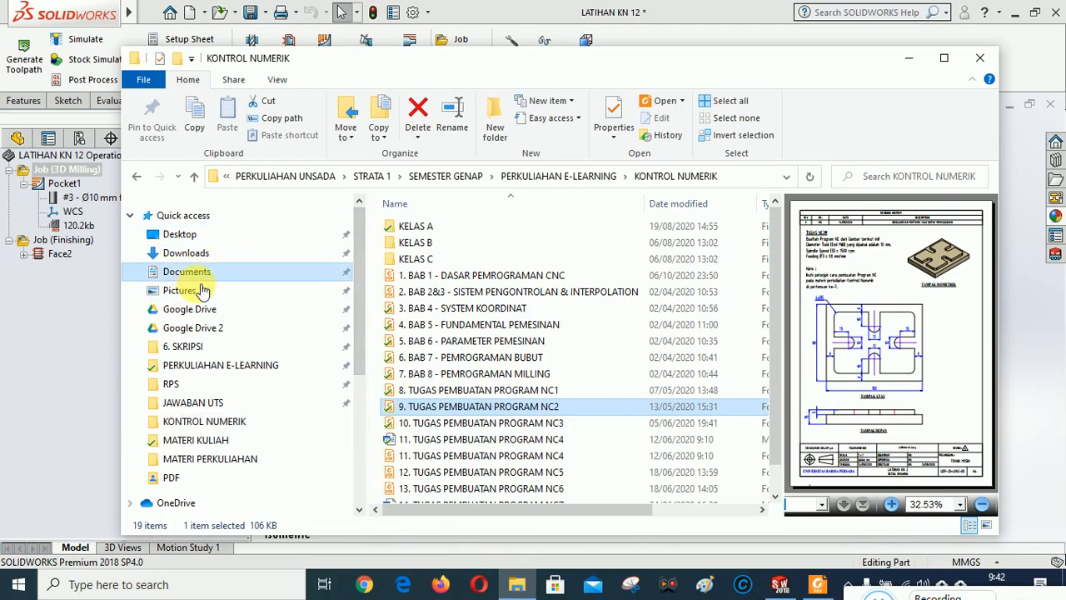
{"action": "left_click", "coordinate": [191, 239]}
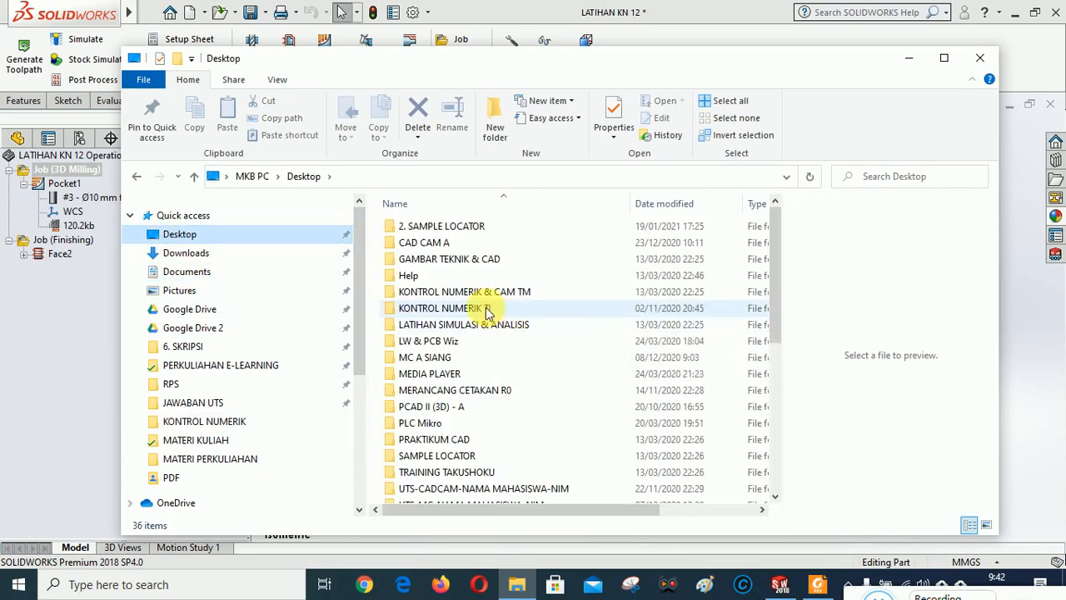
{"action": "double_click", "coordinate": [480, 307]}
{"action": "double_click", "coordinate": [412, 245]}
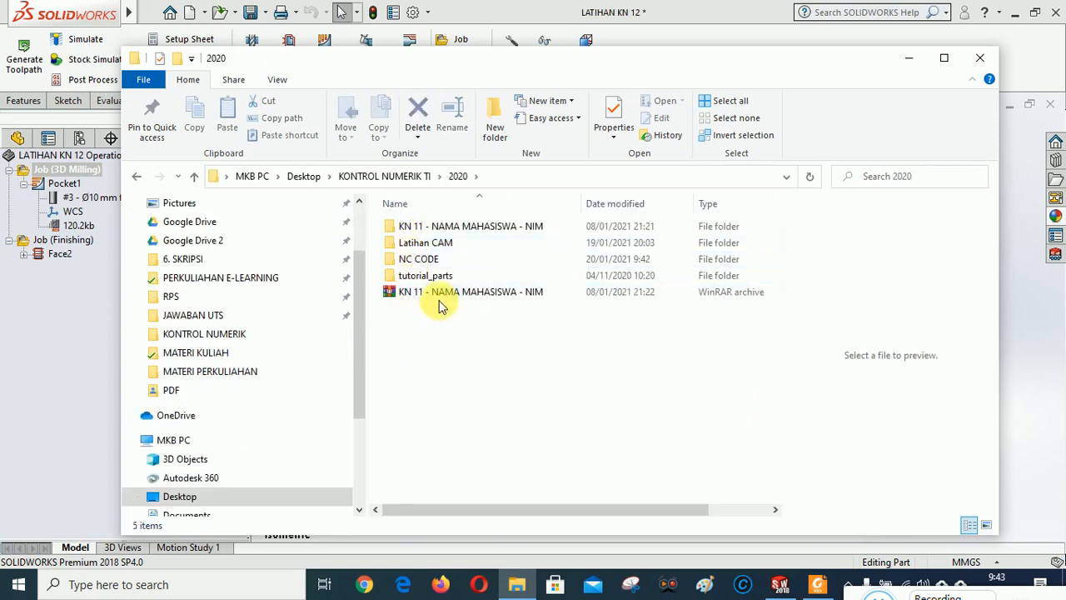
{"action": "double_click", "coordinate": [428, 263]}
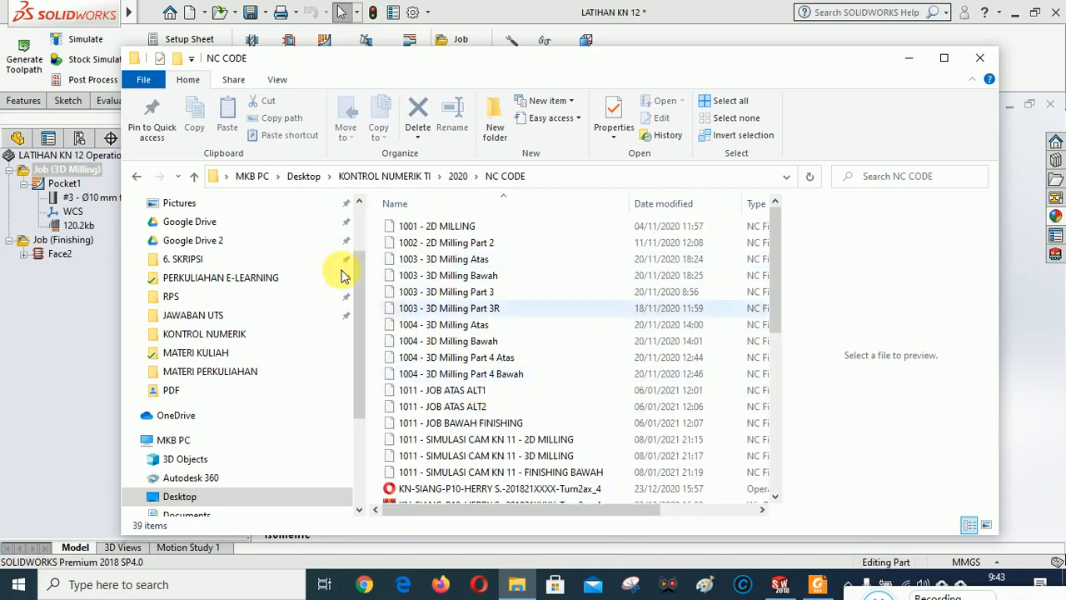
{"action": "left_click", "coordinate": [194, 175]}
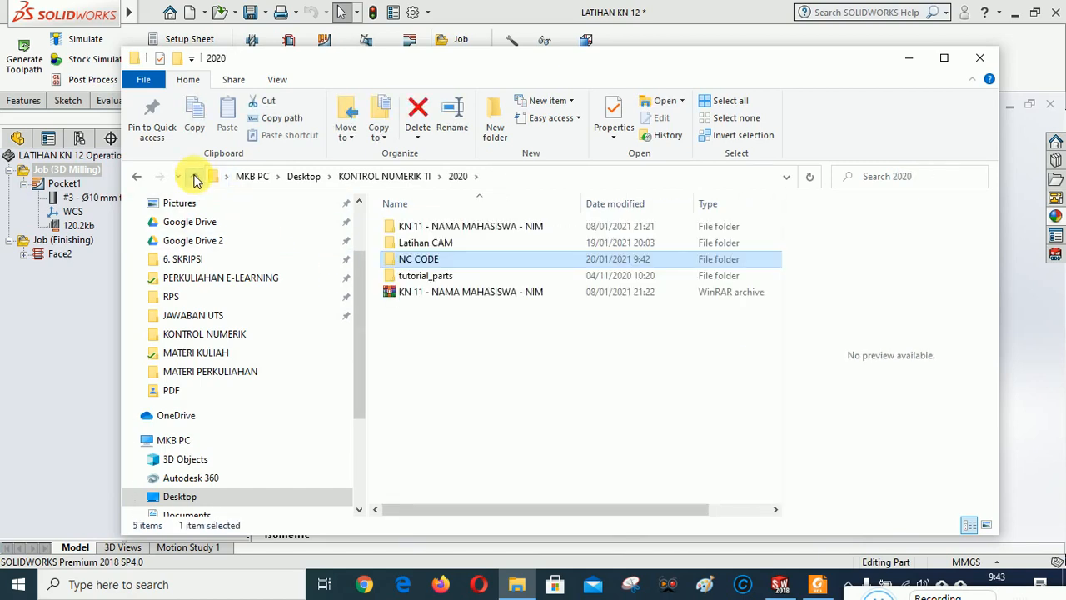
{"action": "double_click", "coordinate": [427, 264]}
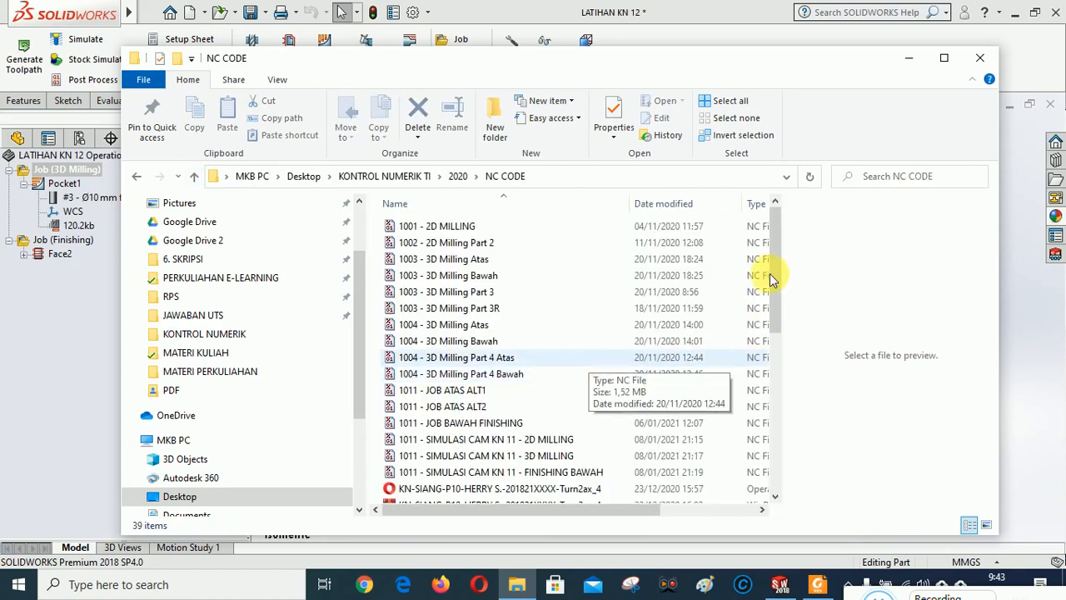
{"action": "scroll", "coordinate": [775, 261], "scroll_direction": "down", "scroll_amount": 5}
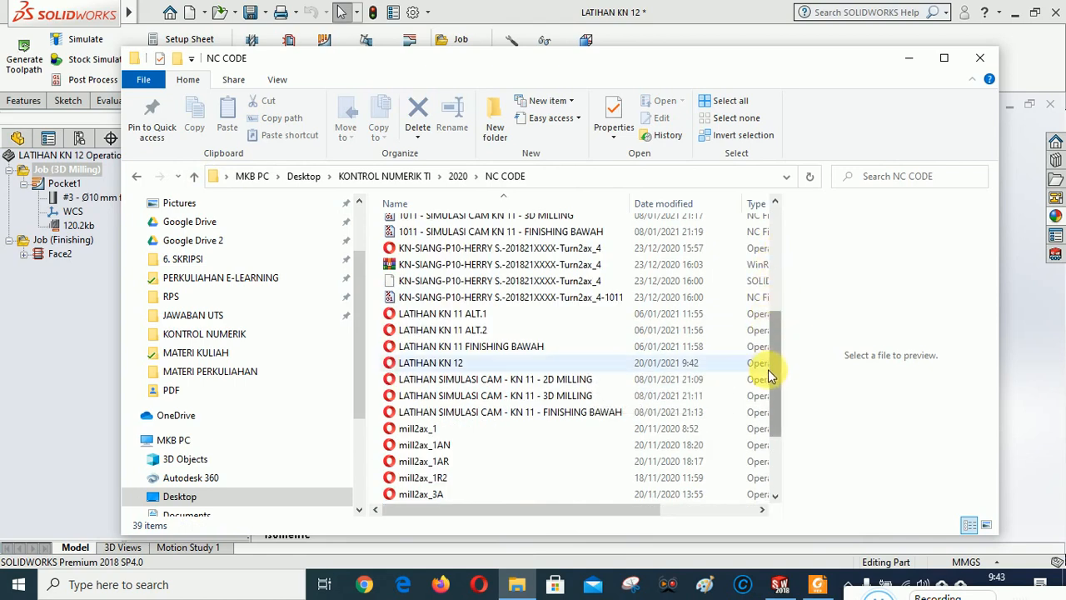
{"action": "left_click_drag", "start_coordinate": [769, 341], "coordinate": [770, 404]}
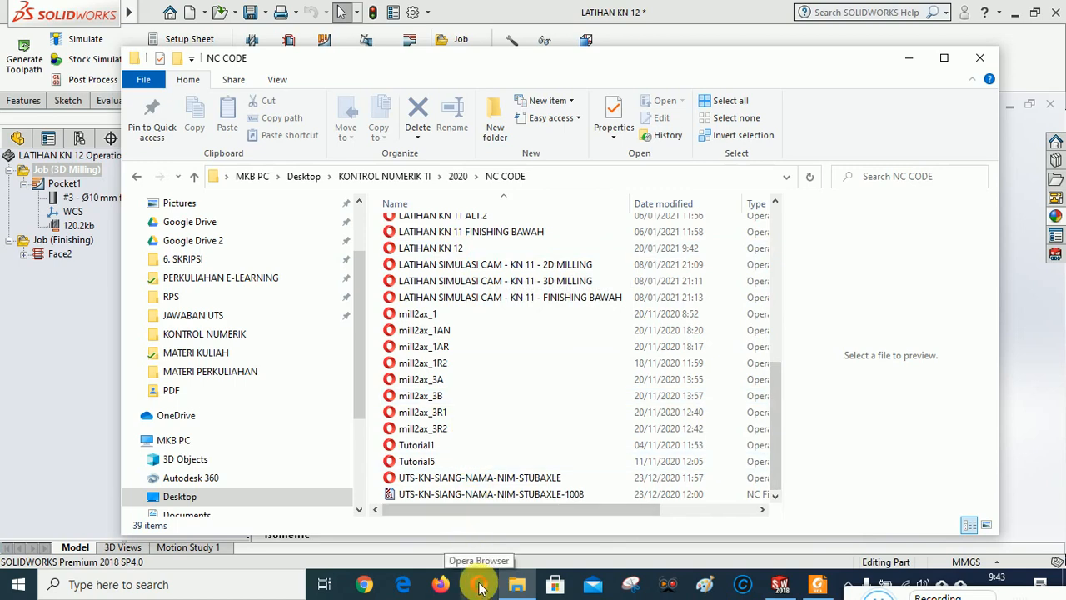
Step: Open the LATIHAN KN 12 setup sheet, review its setup, totals, tool and operation data, and close it
{"action": "double_click", "coordinate": [428, 249]}
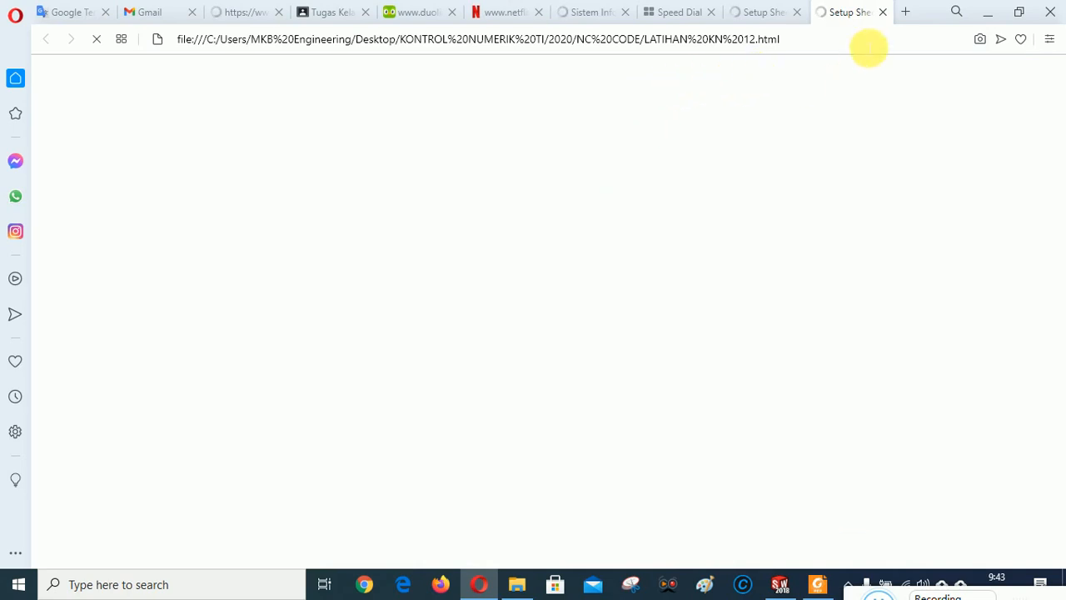
{"action": "left_click", "coordinate": [884, 12]}
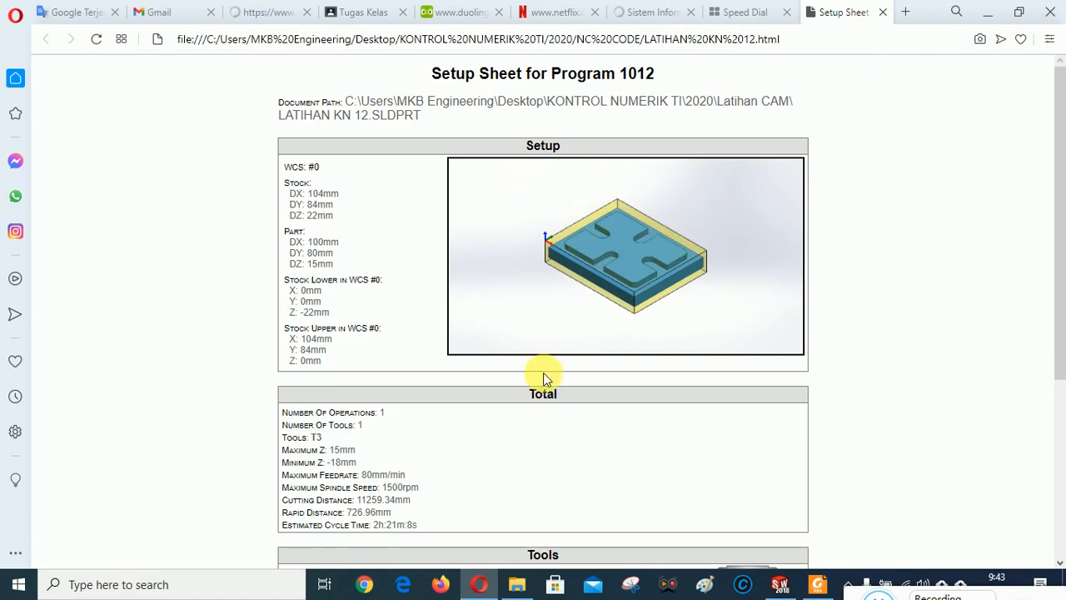
{"action": "scroll", "coordinate": [529, 340], "scroll_direction": "down", "scroll_amount": 4}
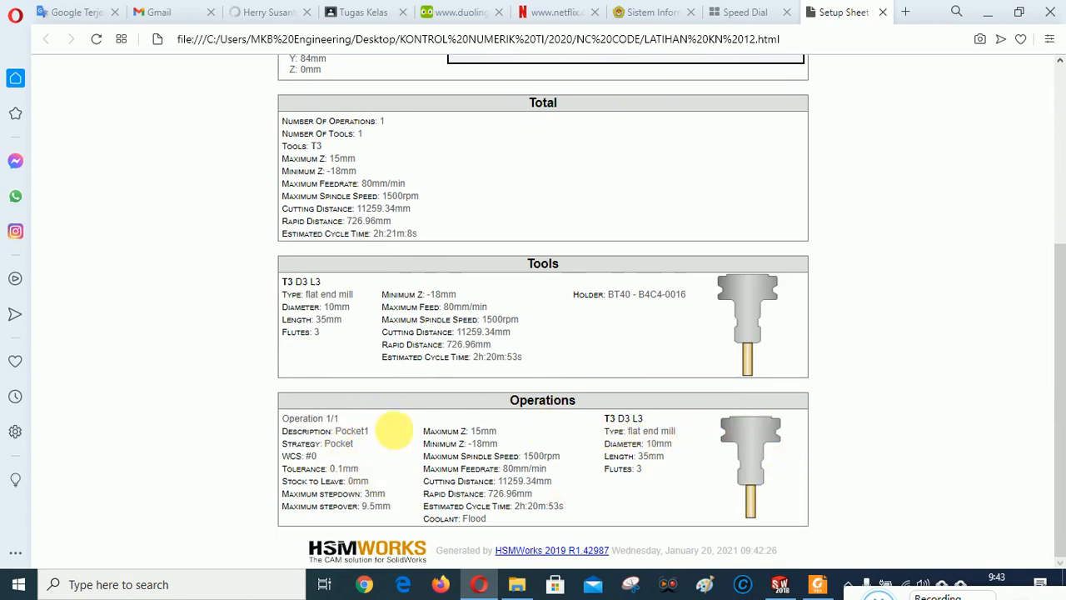
{"action": "scroll", "coordinate": [664, 397], "scroll_direction": "up", "scroll_amount": 4}
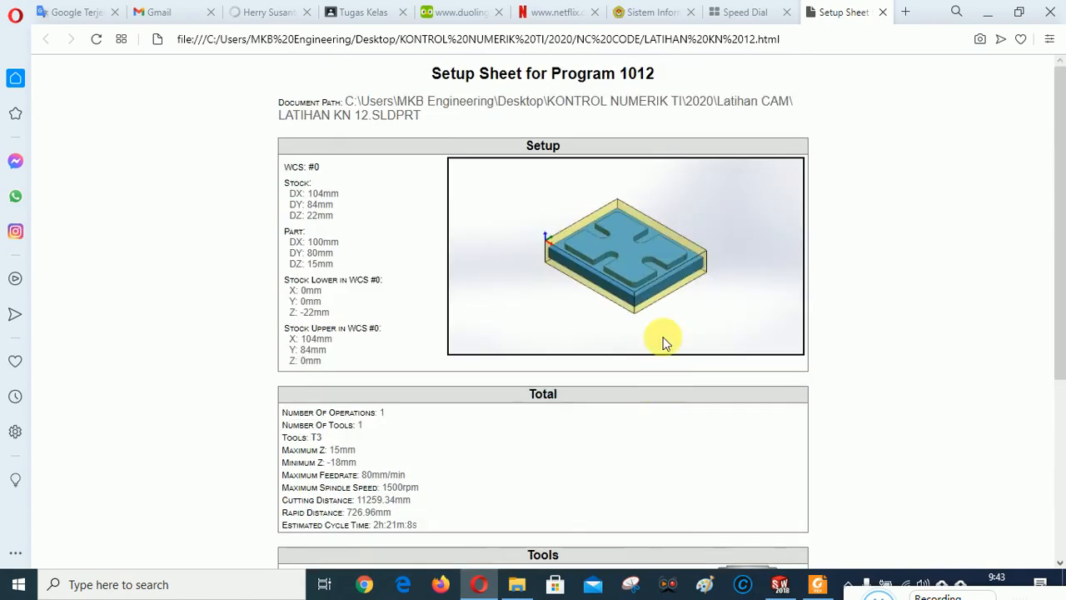
{"action": "left_click", "coordinate": [882, 13]}
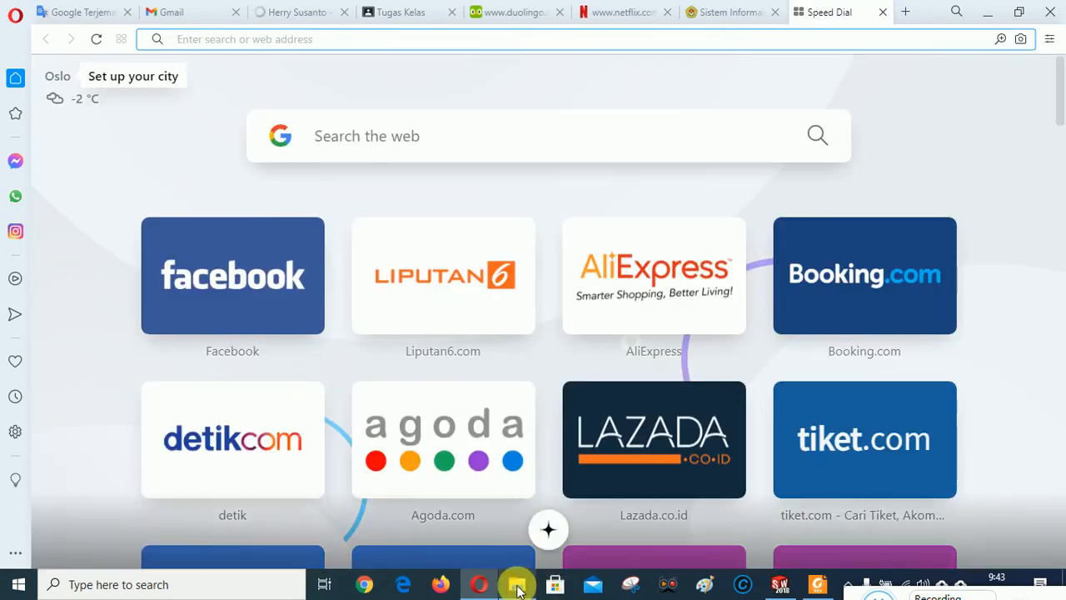
Step: Rename the LATIHAN KN 12 setup sheet file in the NC CODE folder as LATIHAN KN 12 3D MILLING
{"action": "left_click", "coordinate": [517, 584]}
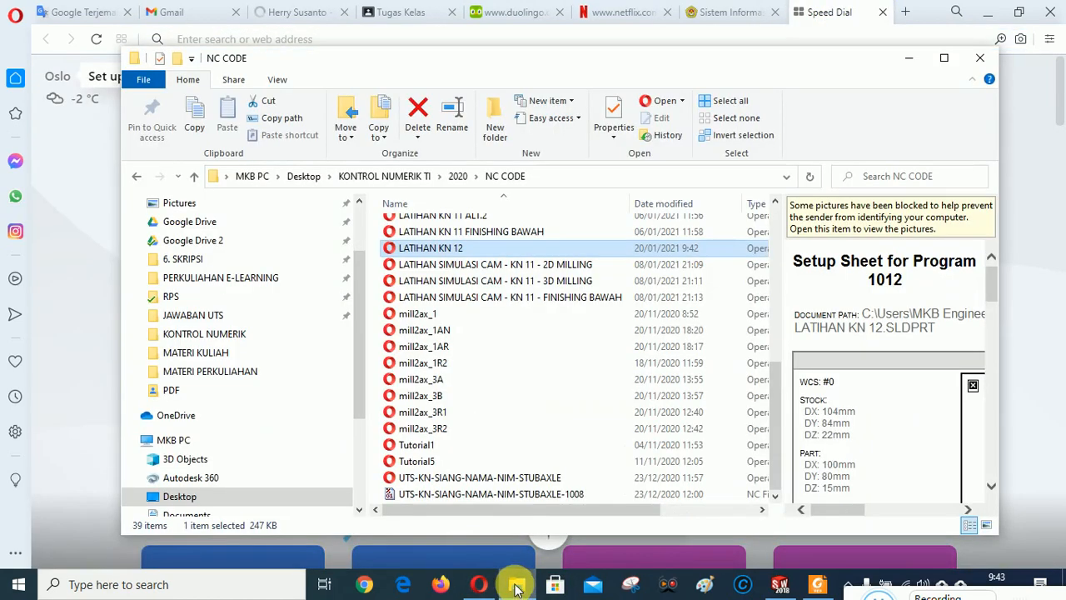
{"action": "left_click", "coordinate": [465, 248]}
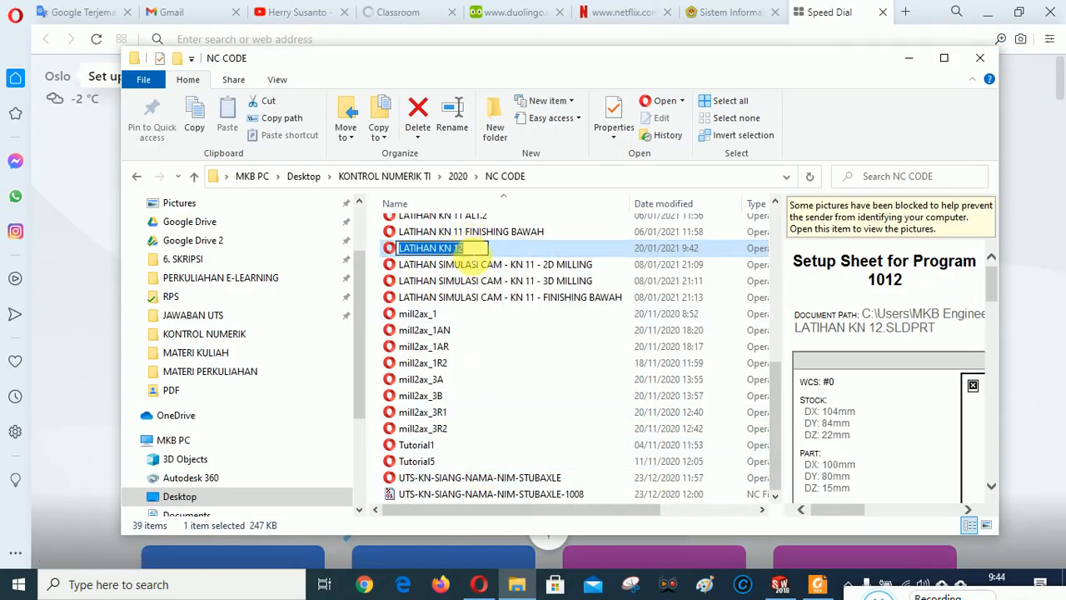
{"action": "left_click", "coordinate": [464, 248]}
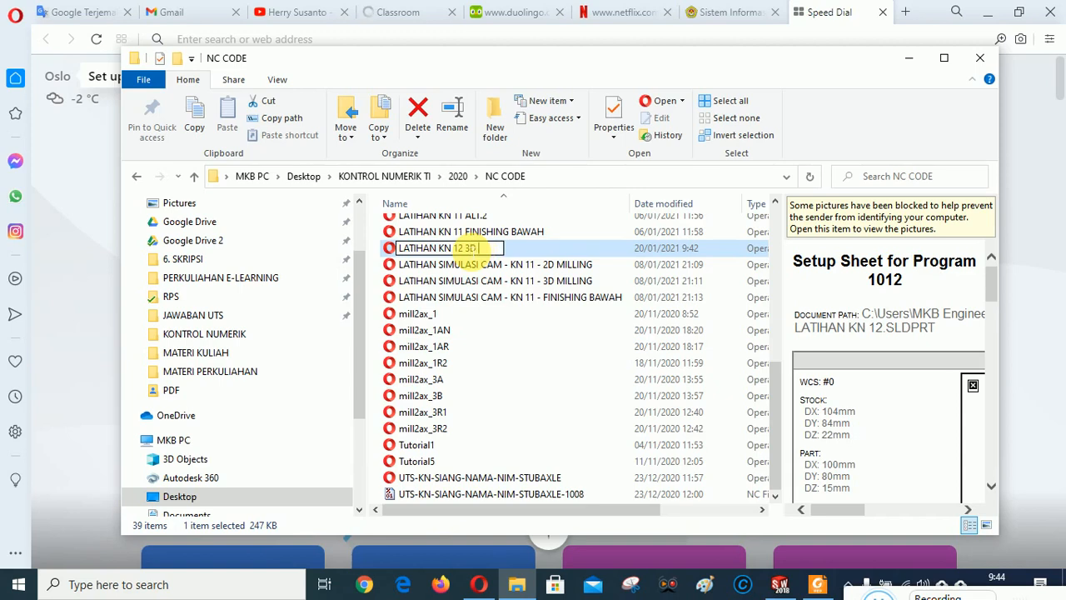
{"action": "type", "text": "3D MILLING"}
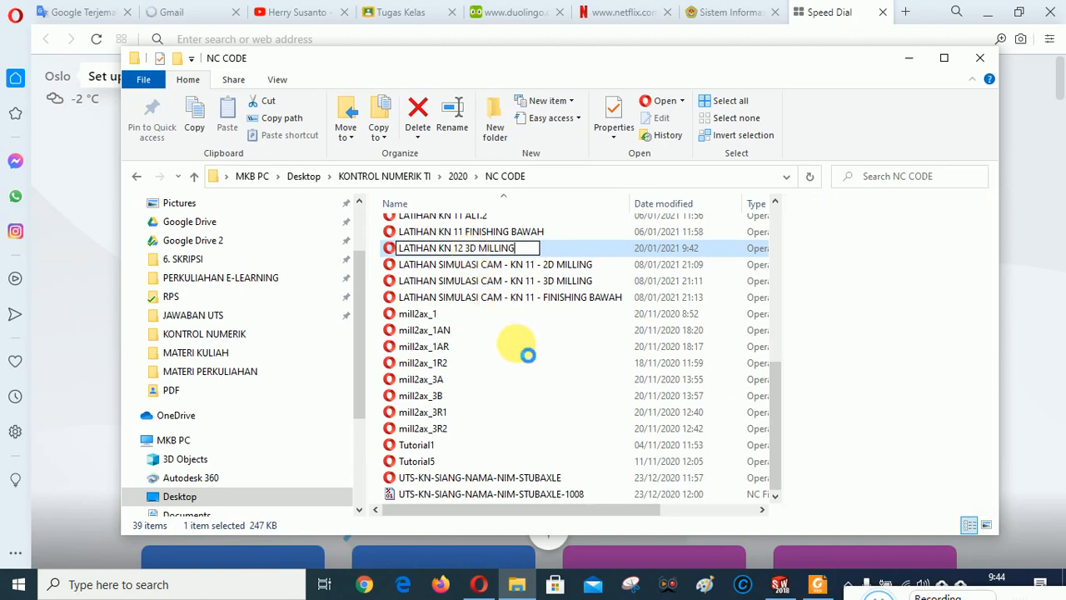
{"action": "key", "text": "Return"}
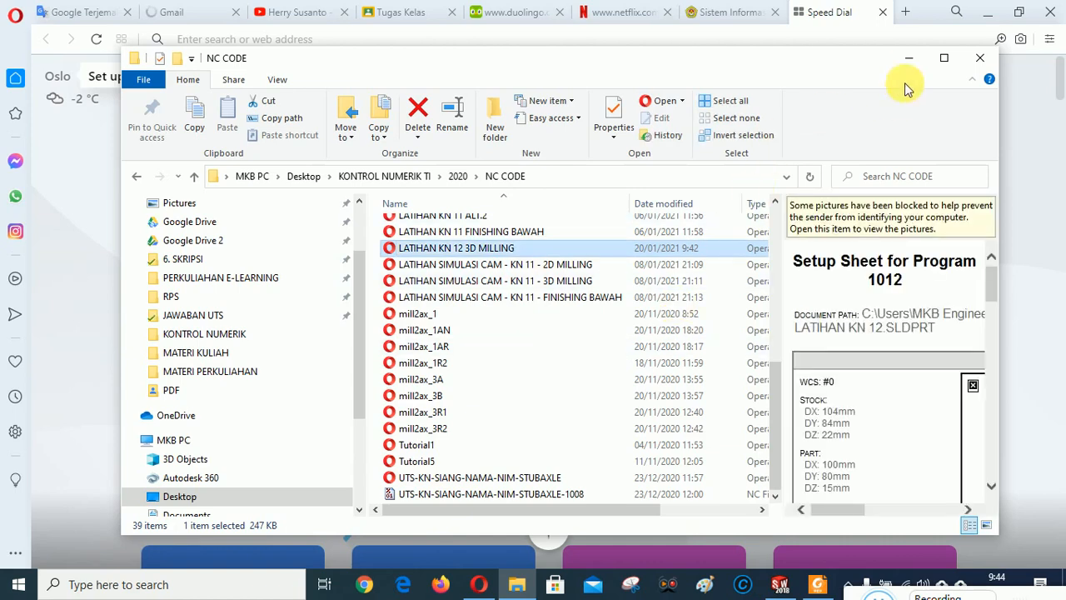
{"action": "left_click", "coordinate": [909, 57]}
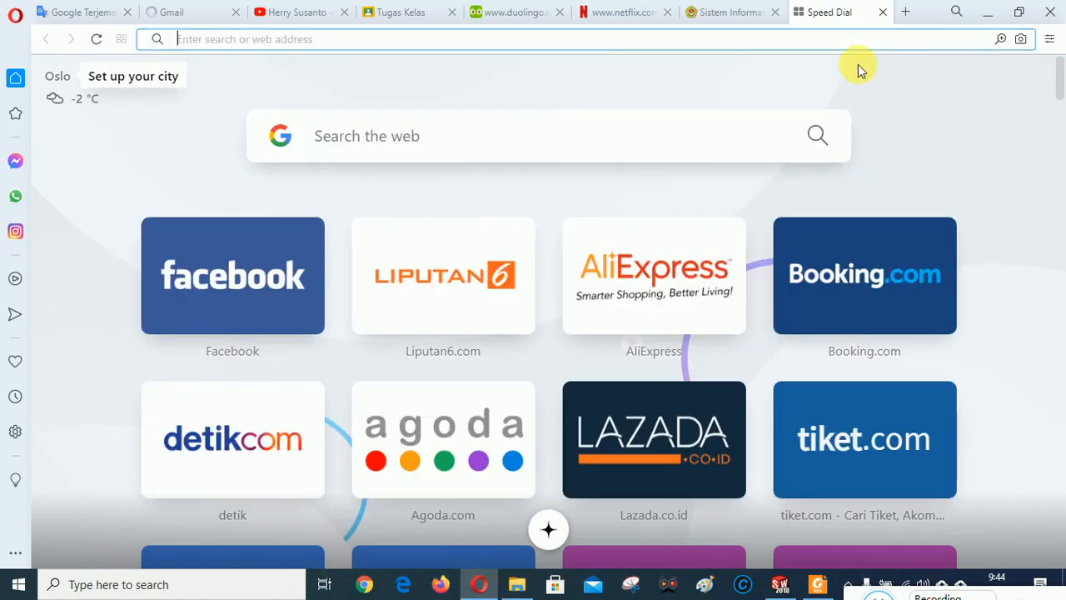
Step: Switch back to SOLIDWORKS and make Job (Finishing) the default folder
{"action": "left_click", "coordinate": [779, 584]}
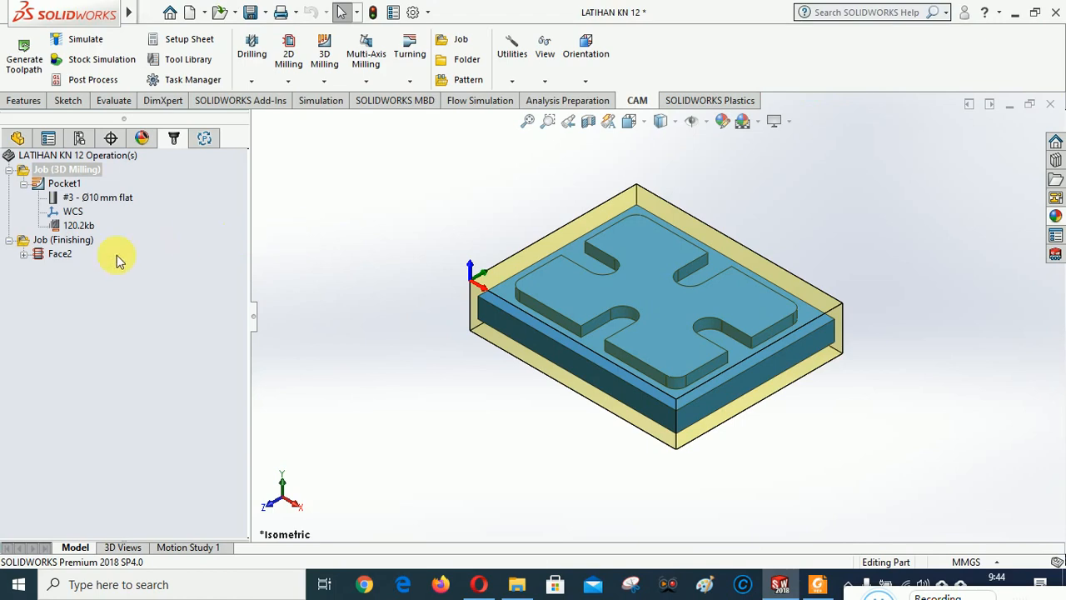
{"action": "right_click", "coordinate": [68, 241]}
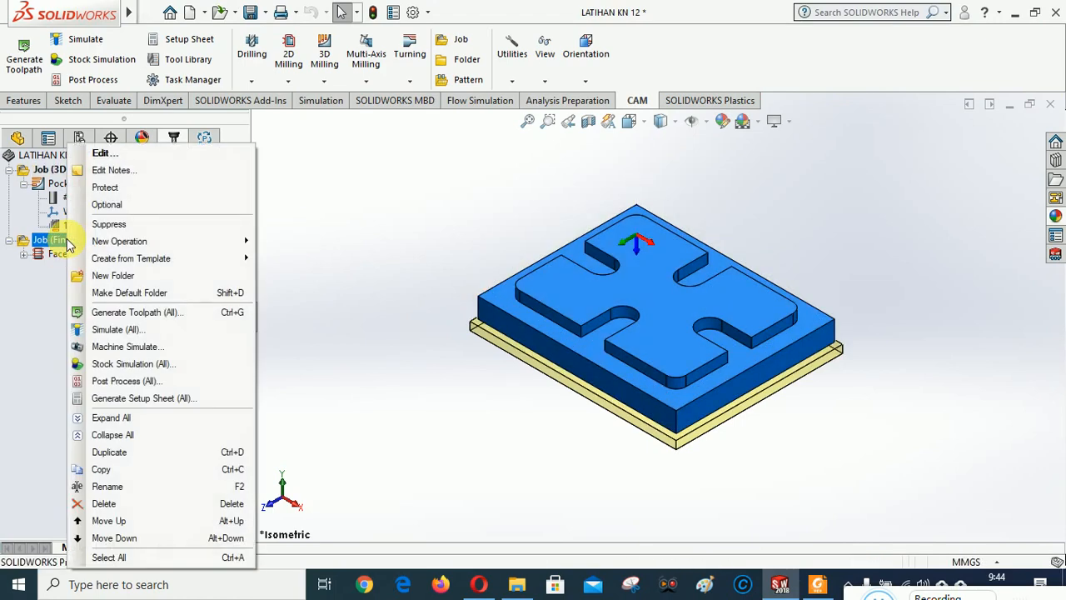
{"action": "left_click", "coordinate": [116, 295]}
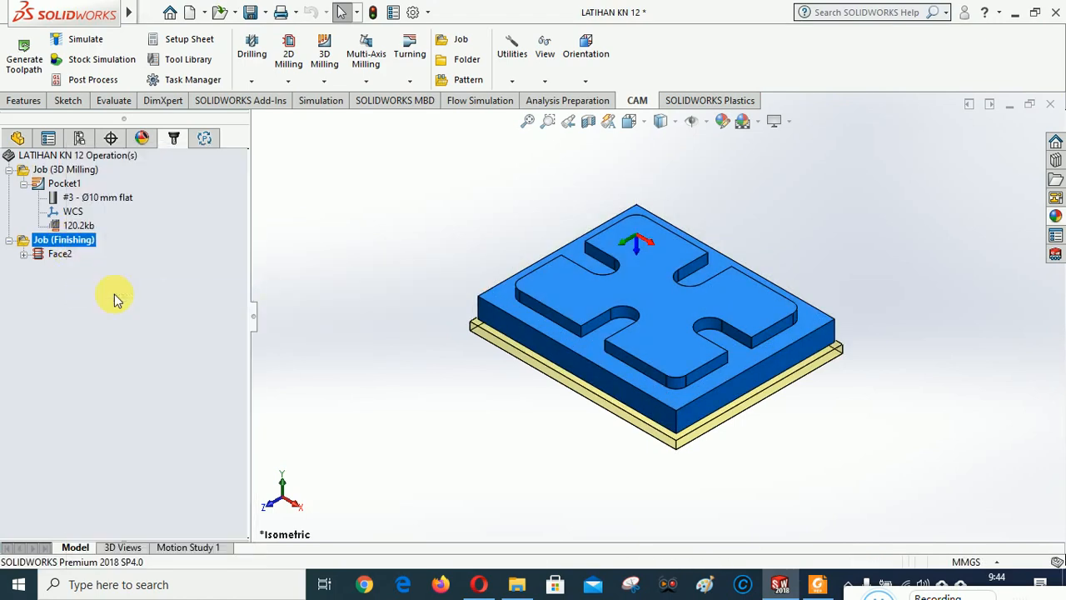
{"action": "left_click", "coordinate": [109, 358]}
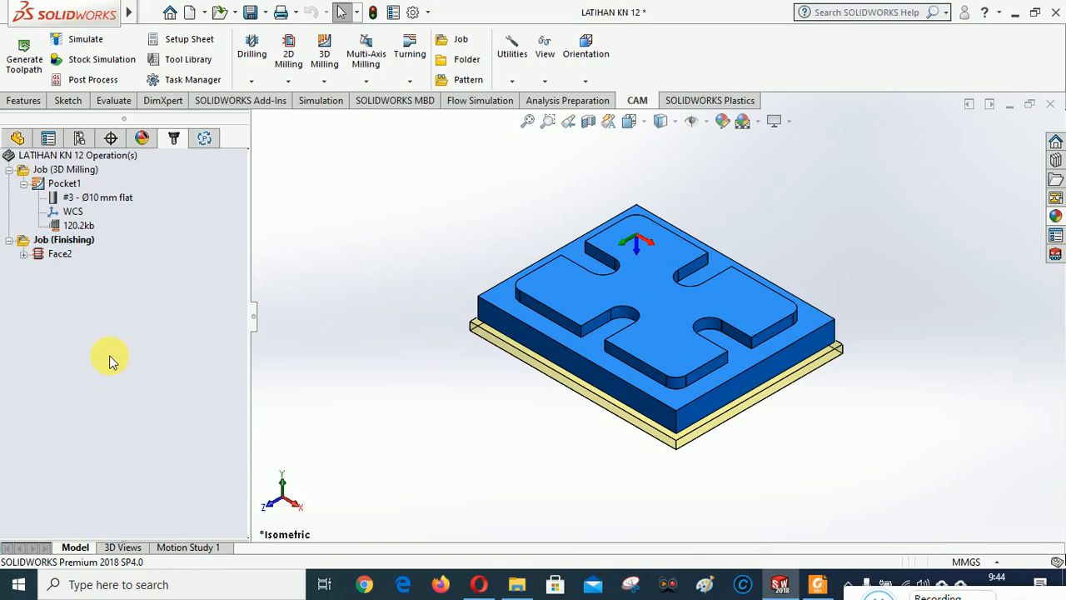
Step: Reorient the part through the Front view to the Bottom view, showing its flat underside
{"action": "left_click", "coordinate": [586, 81]}
{"action": "left_click", "coordinate": [610, 213]}
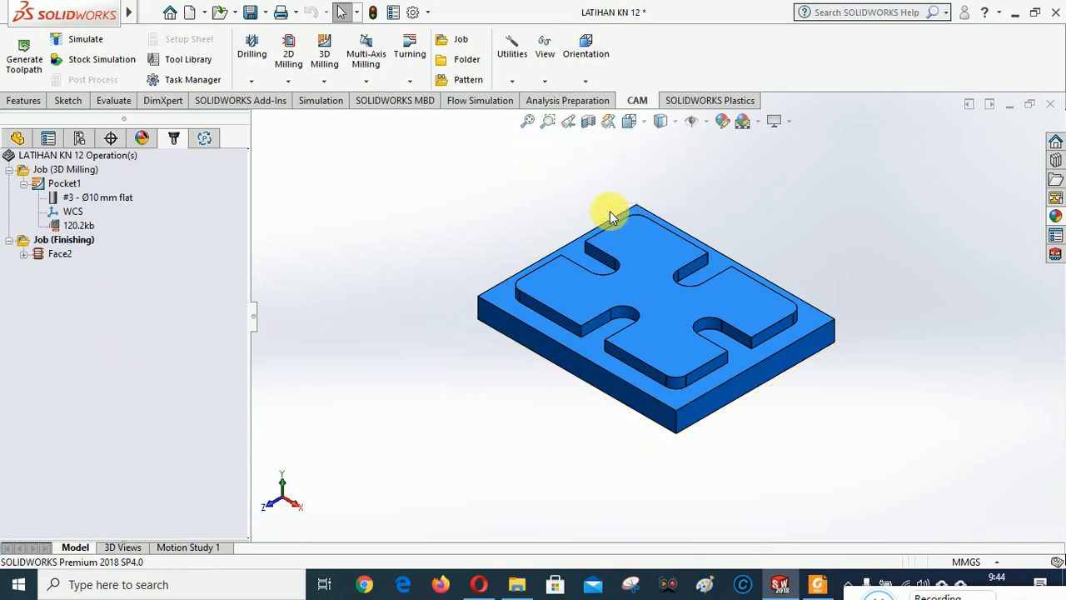
{"action": "left_click", "coordinate": [631, 122]}
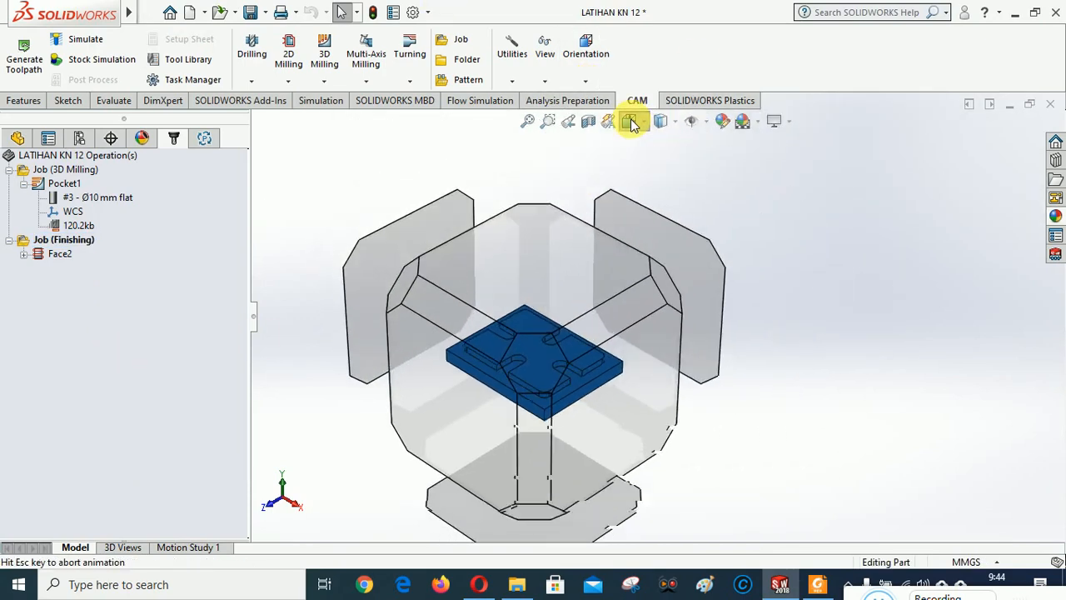
{"action": "left_click", "coordinate": [448, 411]}
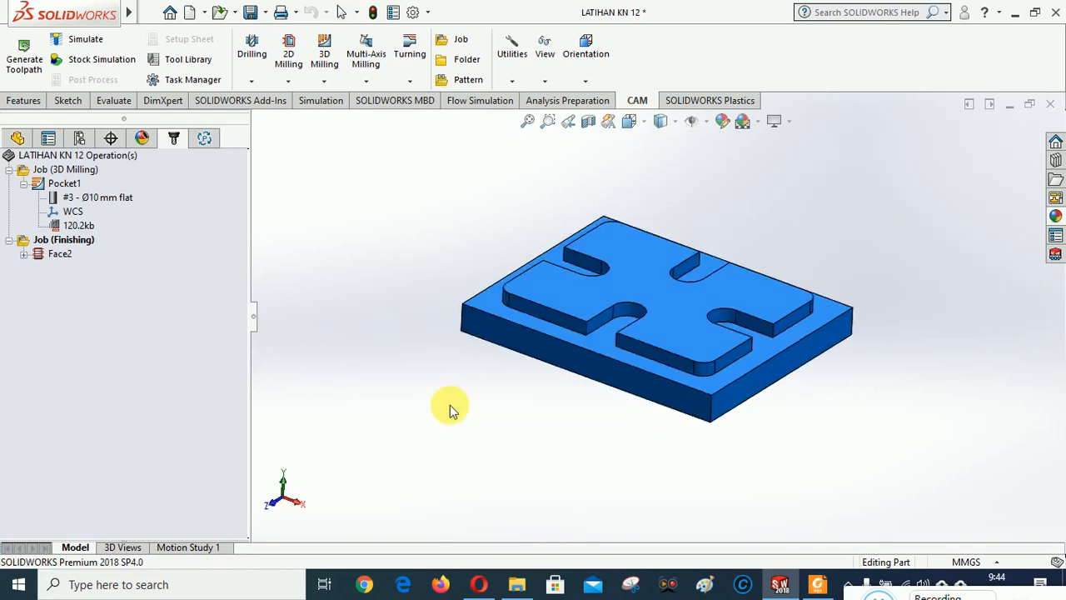
{"action": "left_click", "coordinate": [632, 122]}
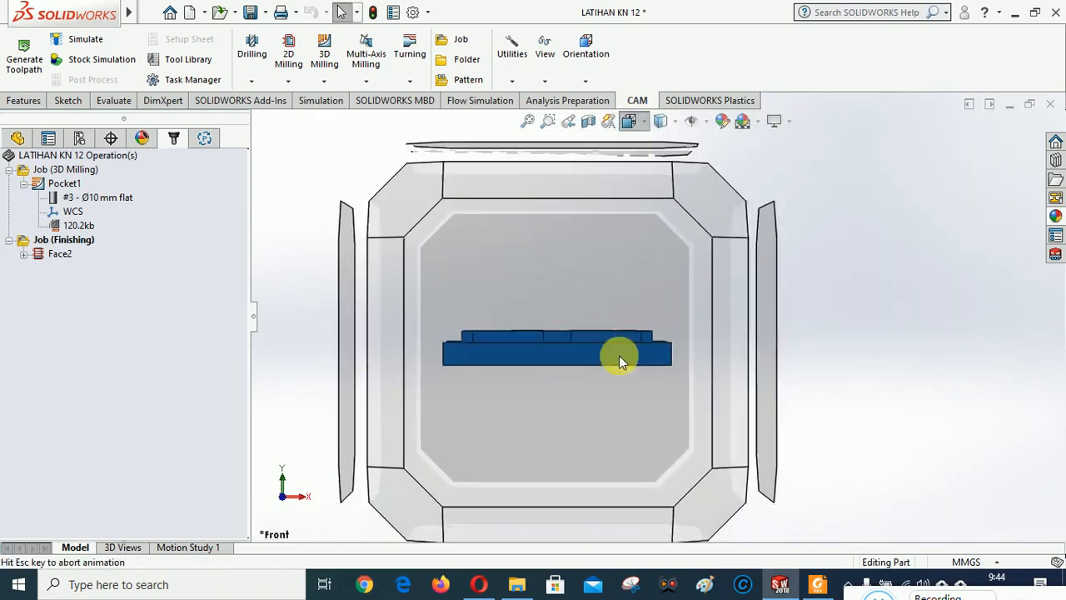
{"action": "left_click", "coordinate": [527, 495]}
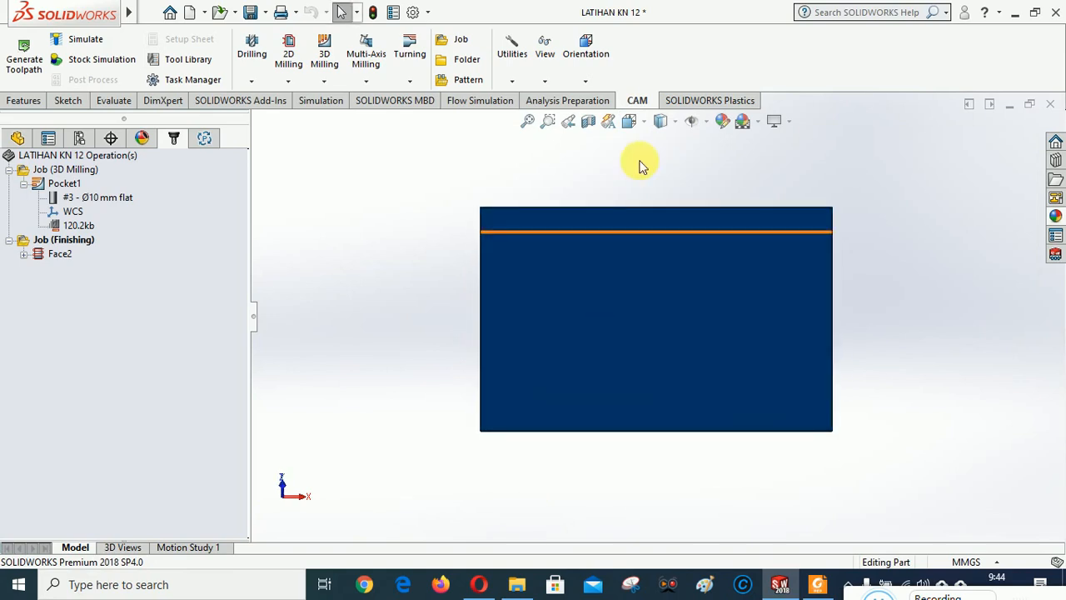
{"action": "left_click", "coordinate": [630, 120]}
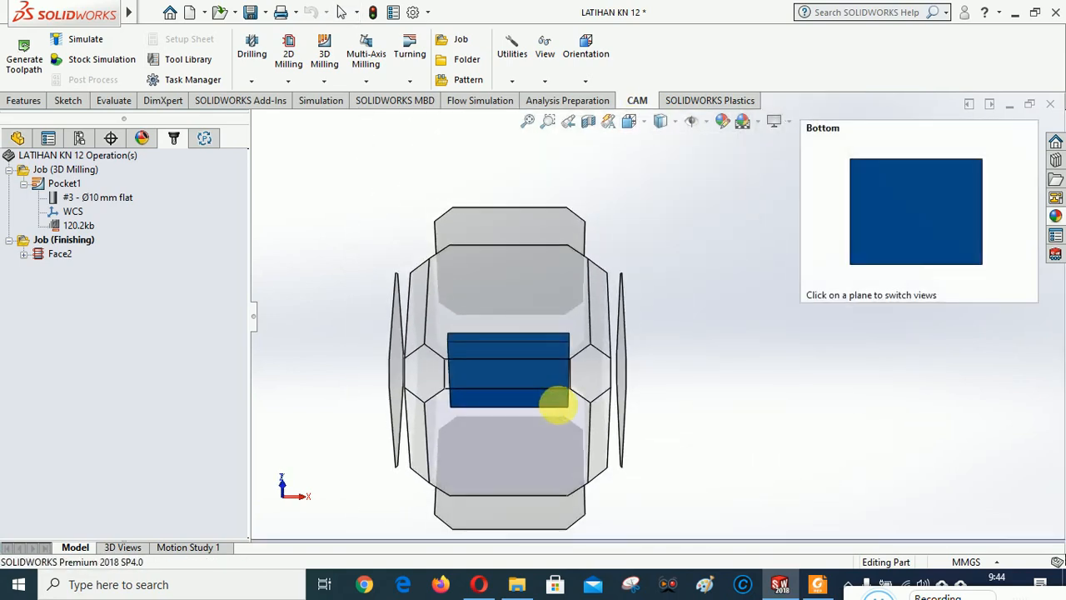
{"action": "left_click", "coordinate": [553, 405]}
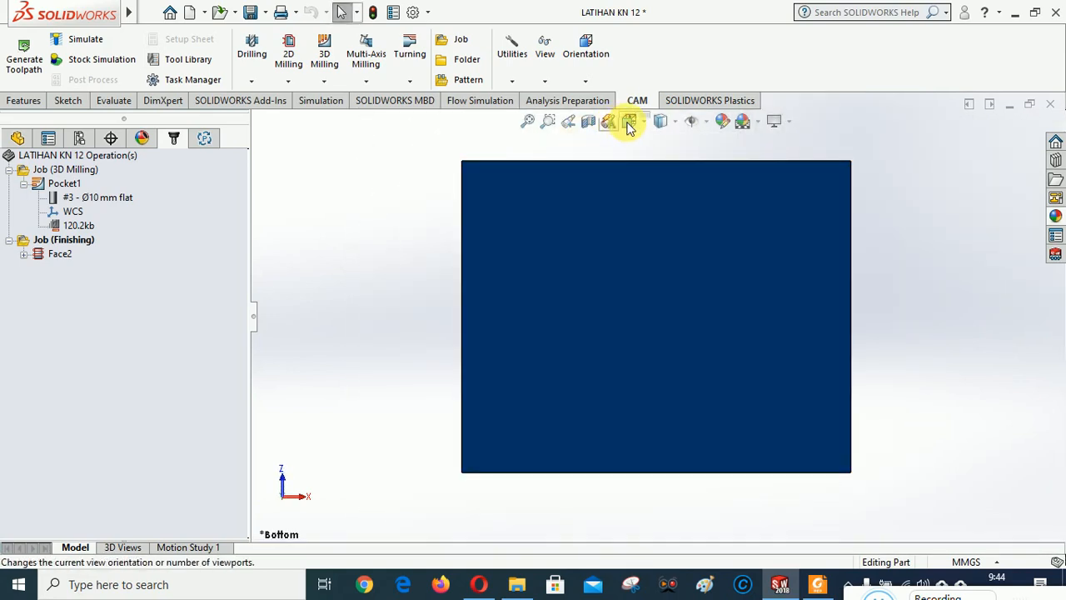
Step: Turn the part through an upside-down side view into an isometric view with the flat underside facing up
{"action": "left_click", "coordinate": [631, 122]}
{"action": "left_click", "coordinate": [523, 497]}
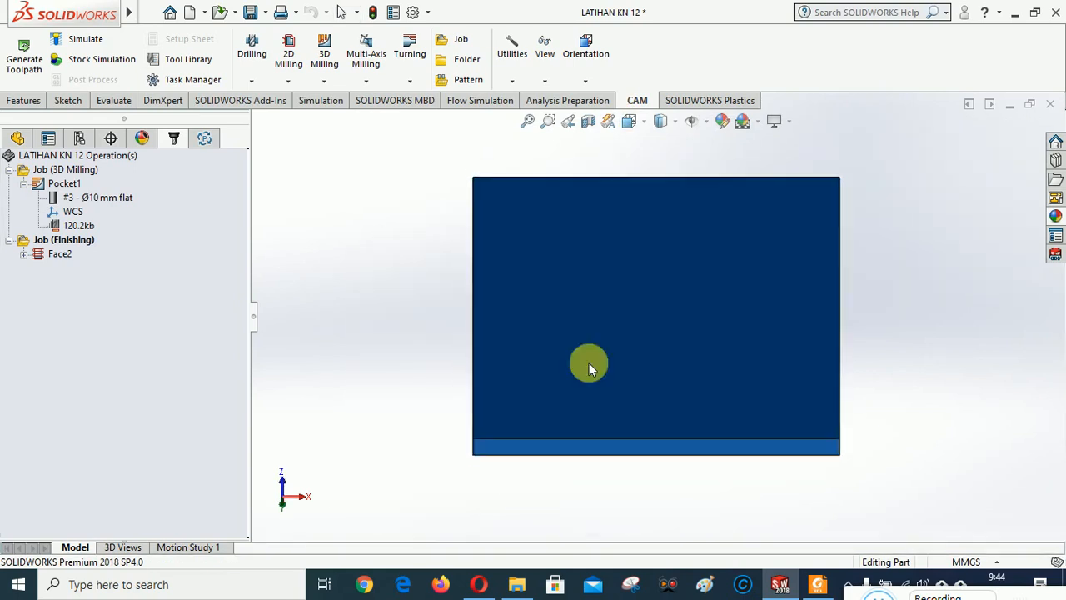
{"action": "left_click", "coordinate": [631, 122]}
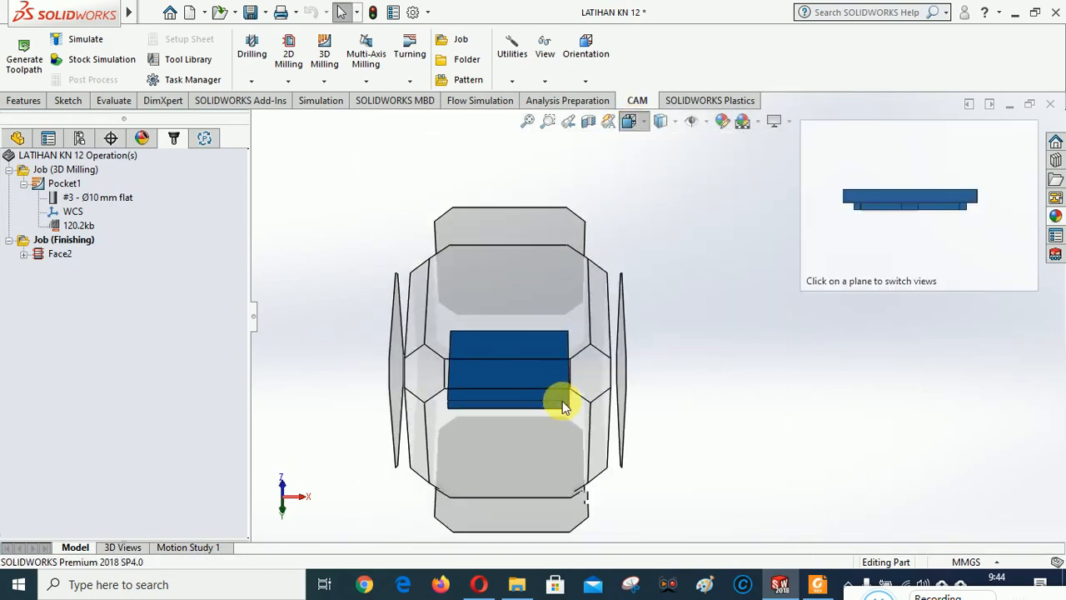
{"action": "left_click", "coordinate": [564, 404]}
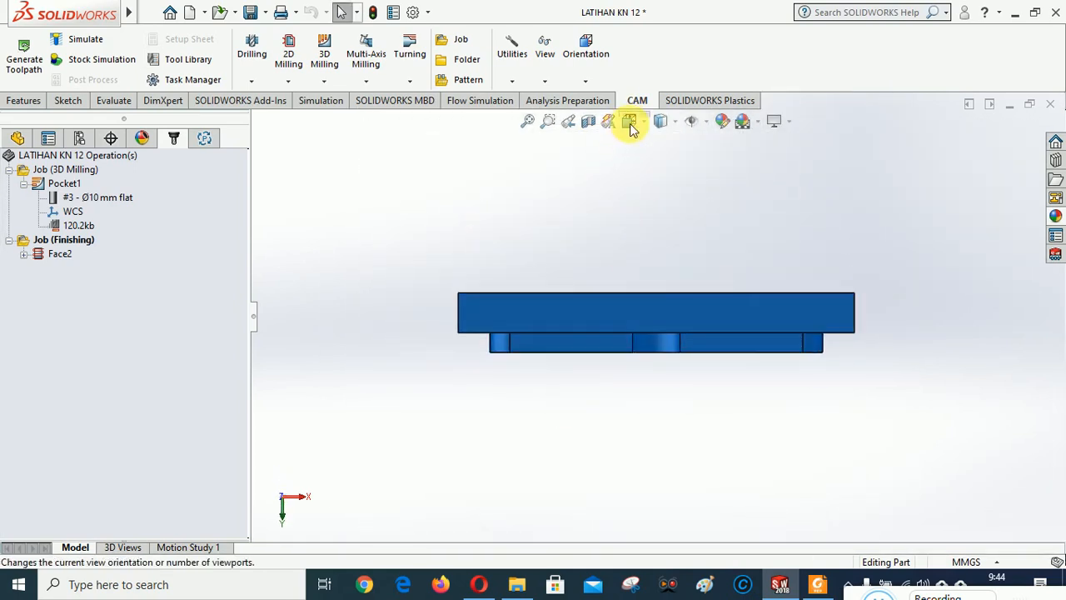
{"action": "left_click", "coordinate": [630, 123]}
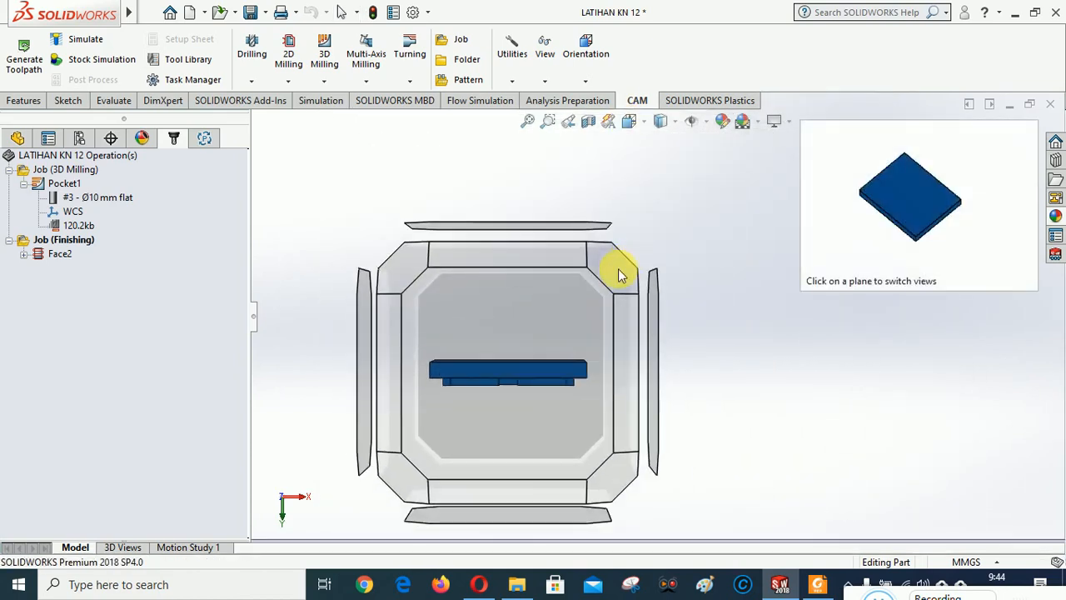
{"action": "left_click", "coordinate": [618, 268]}
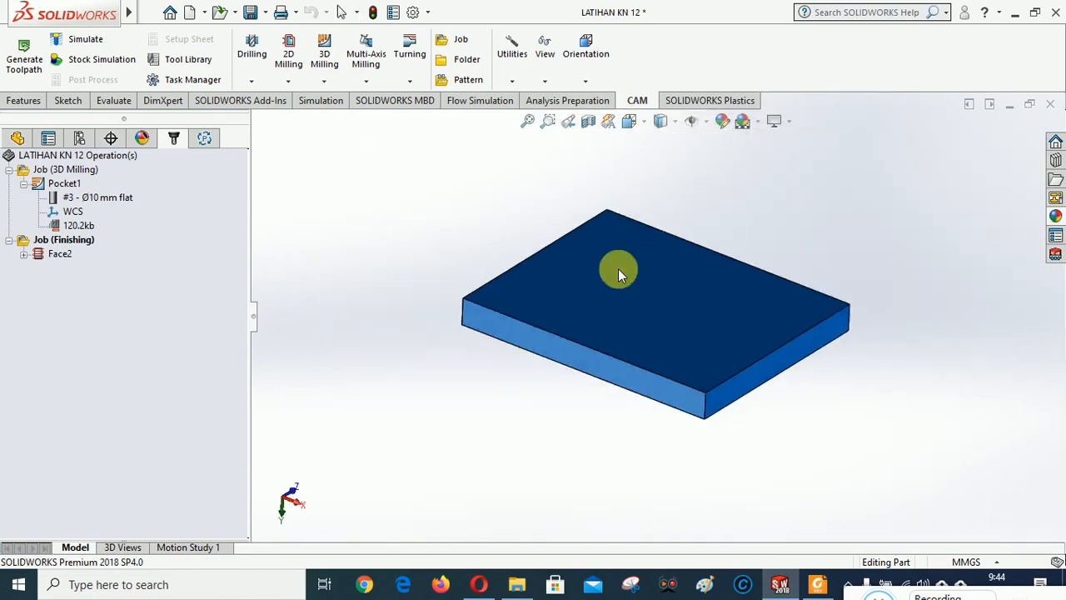
Step: Generate the setup sheet for all operations of Job (Finishing) into KONTROL NUMERIK TI > 2020 > NC CODE and review it
{"action": "left_click", "coordinate": [73, 240]}
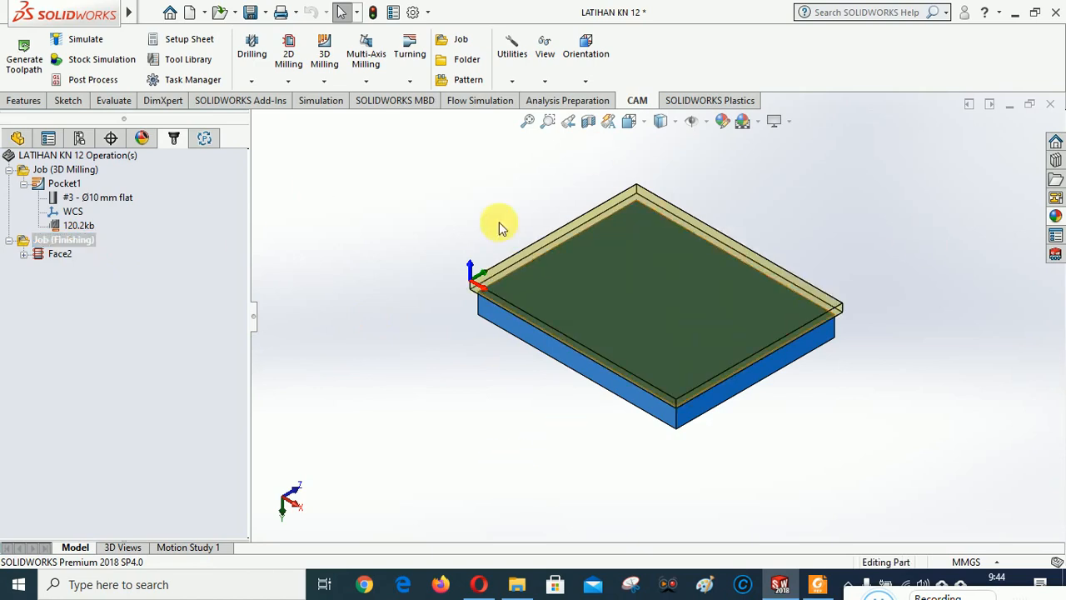
{"action": "right_click", "coordinate": [68, 241]}
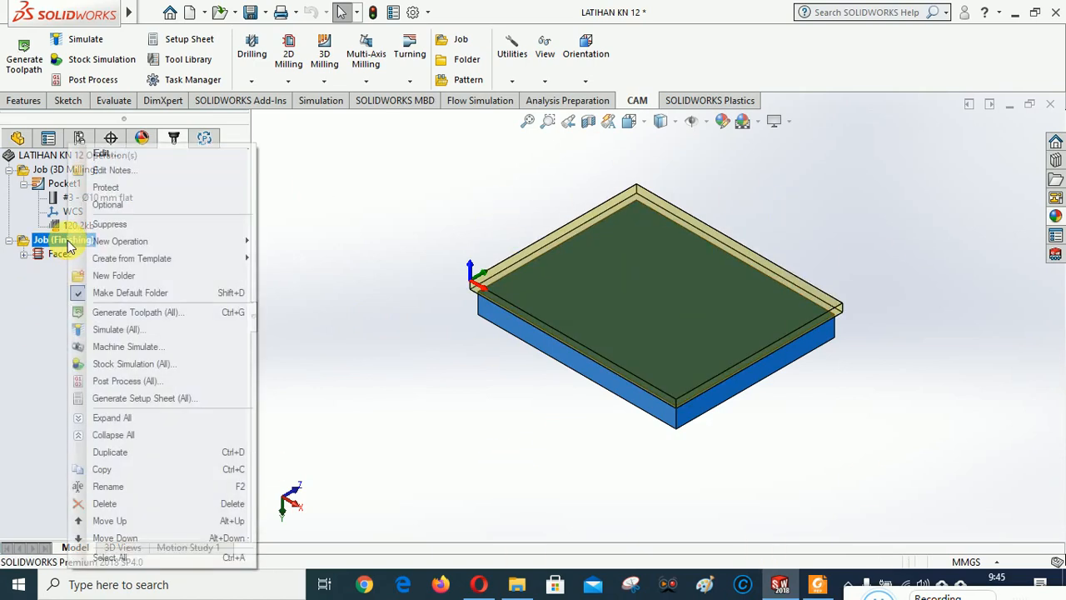
{"action": "left_click", "coordinate": [115, 399]}
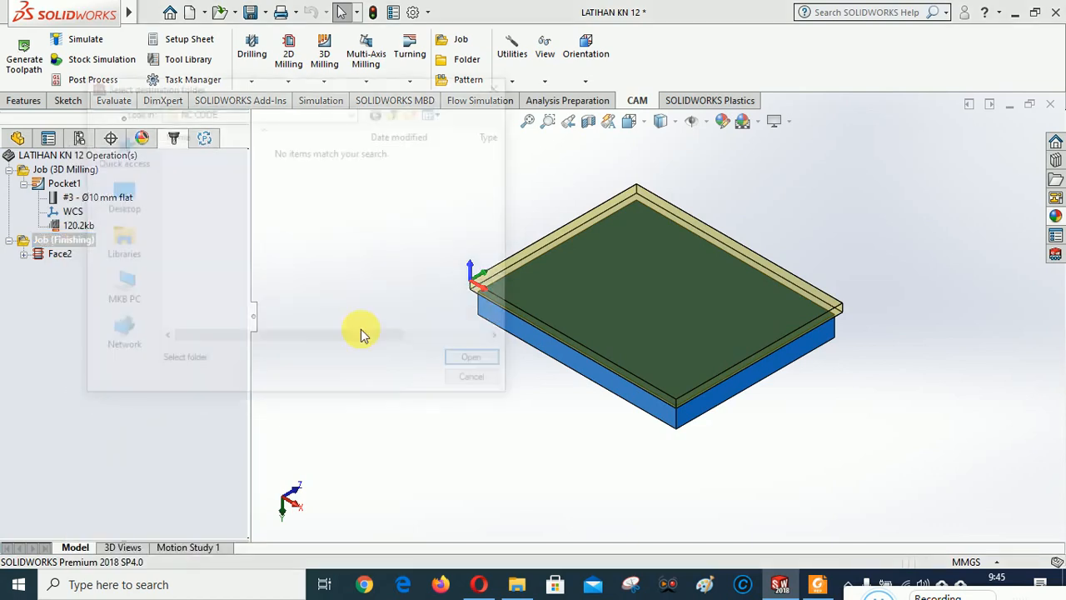
{"action": "left_click", "coordinate": [353, 111]}
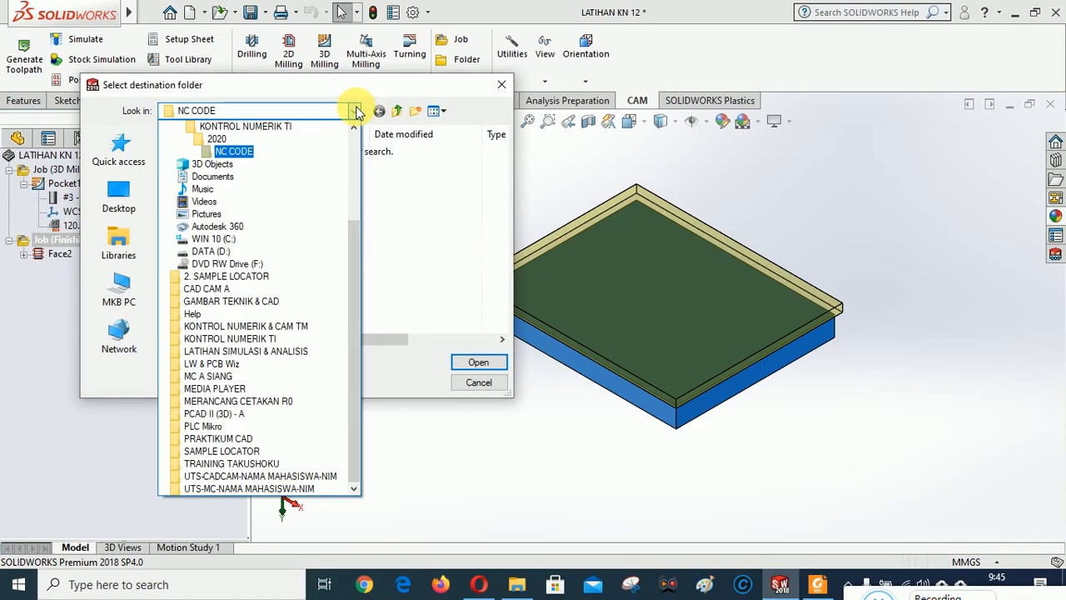
{"action": "scroll", "coordinate": [356, 248], "scroll_direction": "up", "scroll_amount": 1}
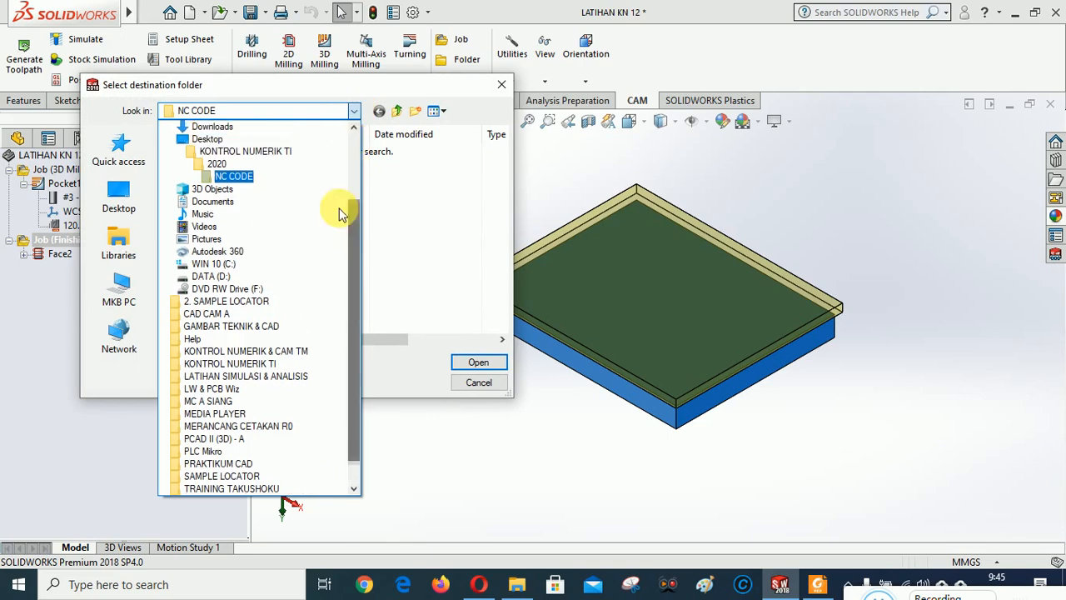
{"action": "left_click", "coordinate": [250, 151]}
{"action": "double_click", "coordinate": [208, 171]}
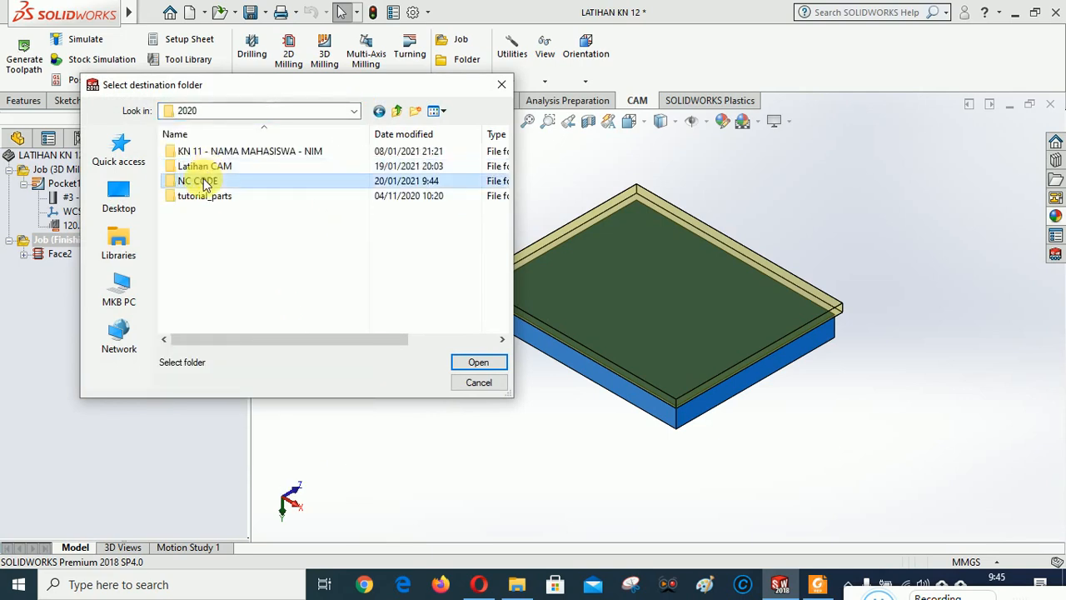
{"action": "double_click", "coordinate": [208, 176]}
{"action": "left_click", "coordinate": [477, 362]}
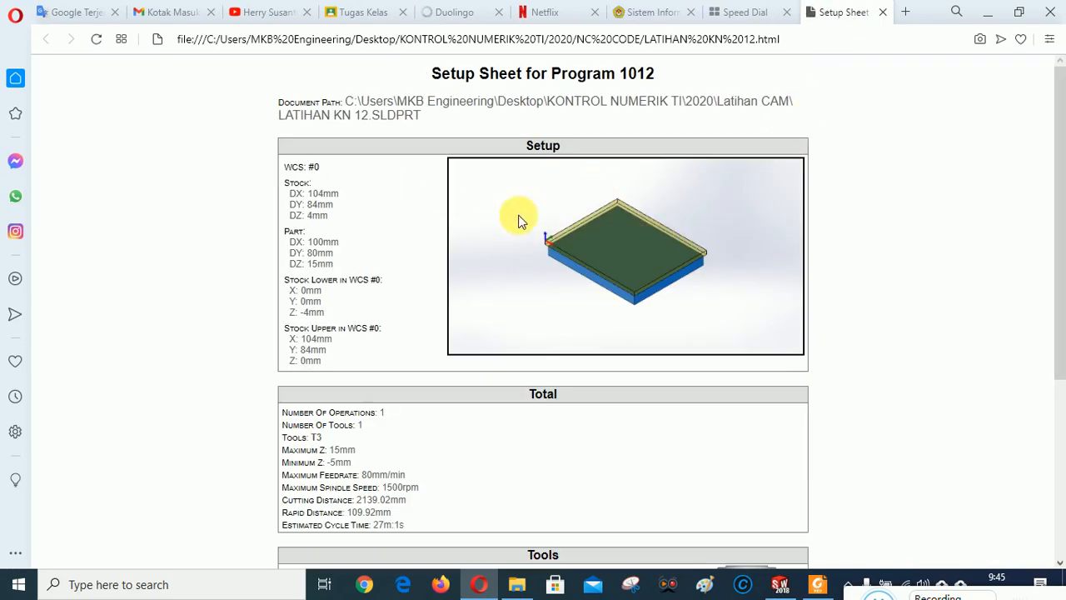
{"action": "scroll", "coordinate": [770, 337], "scroll_direction": "down", "scroll_amount": 5}
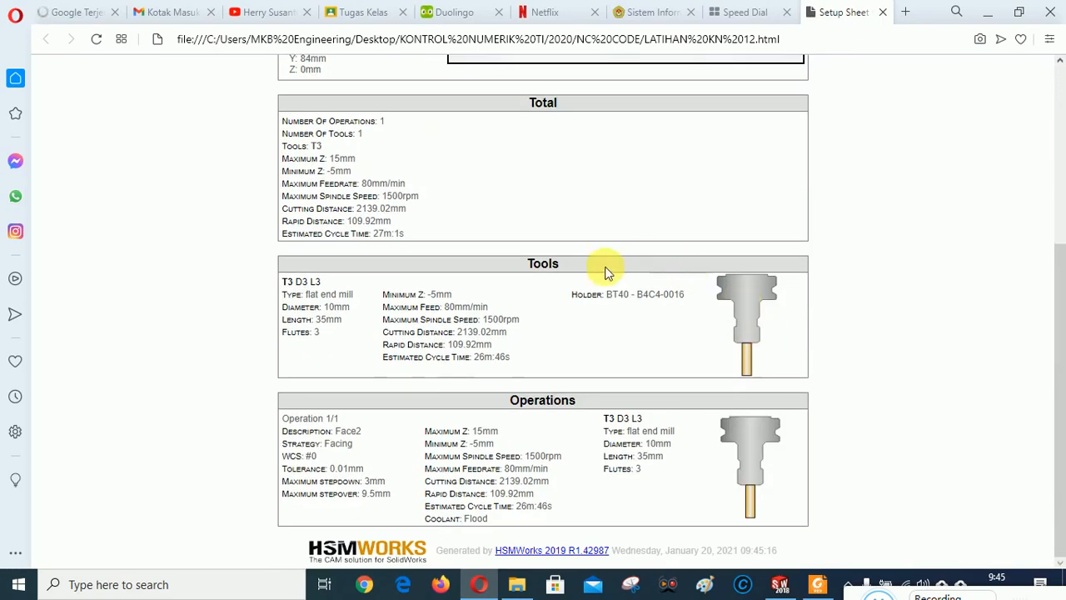
Step: Close the reviewed setup sheet and rename the LATIHAN KN 12 file in the NC CODE folder as LATIHAN KN 12 FINISHING
{"action": "scroll", "coordinate": [675, 408], "scroll_direction": "up", "scroll_amount": 5}
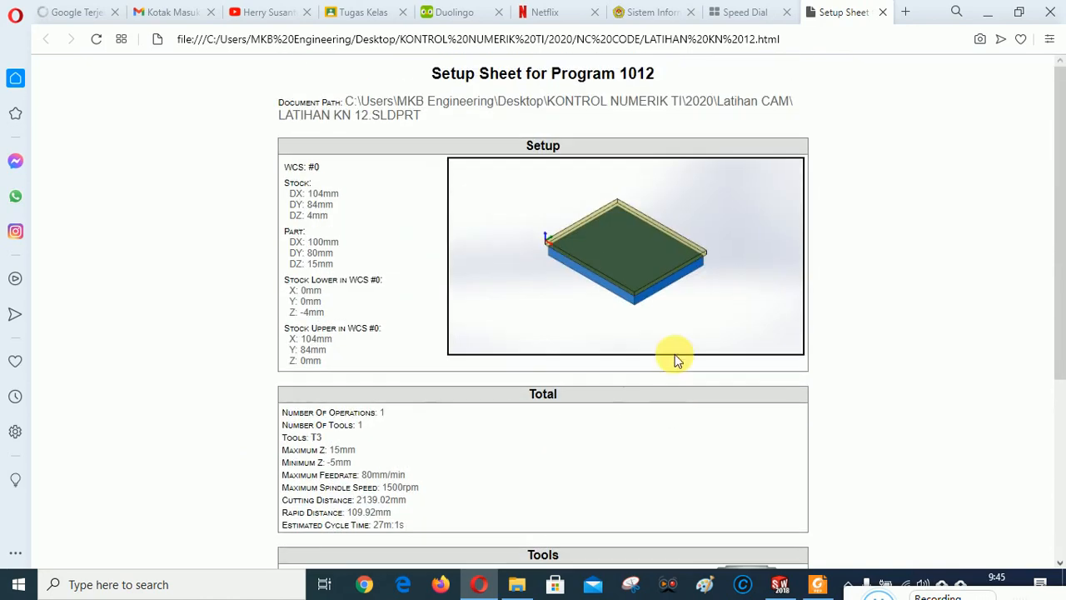
{"action": "left_click", "coordinate": [883, 12]}
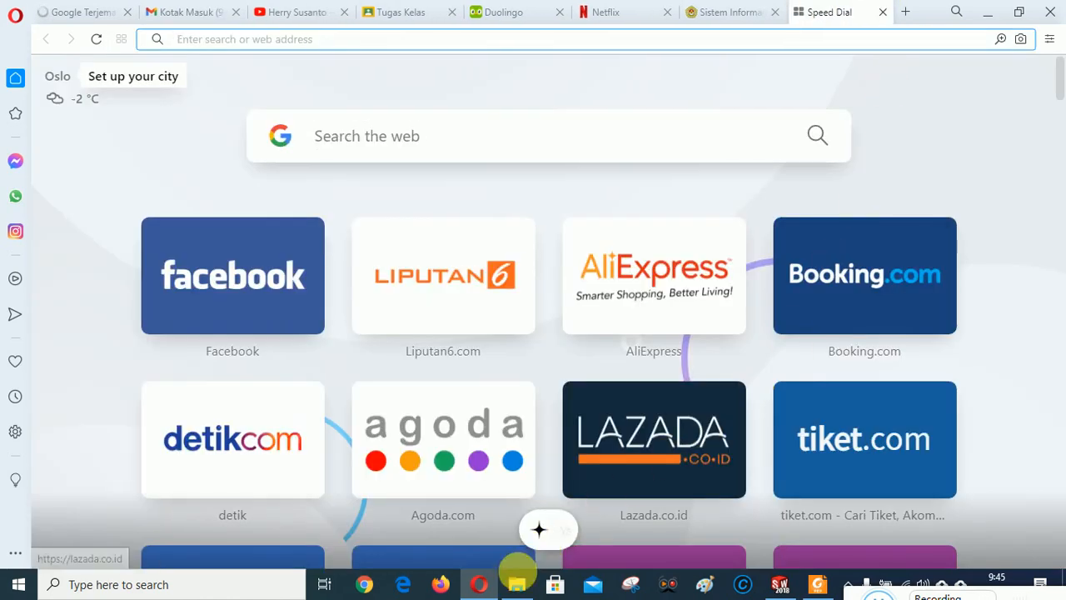
{"action": "left_click", "coordinate": [515, 586]}
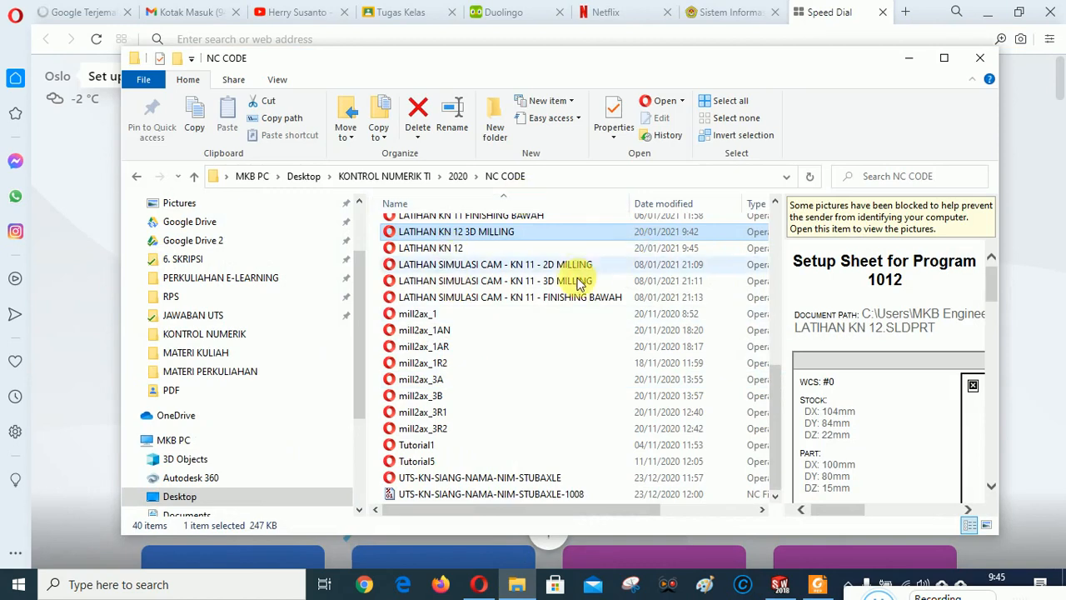
{"action": "left_click", "coordinate": [450, 250]}
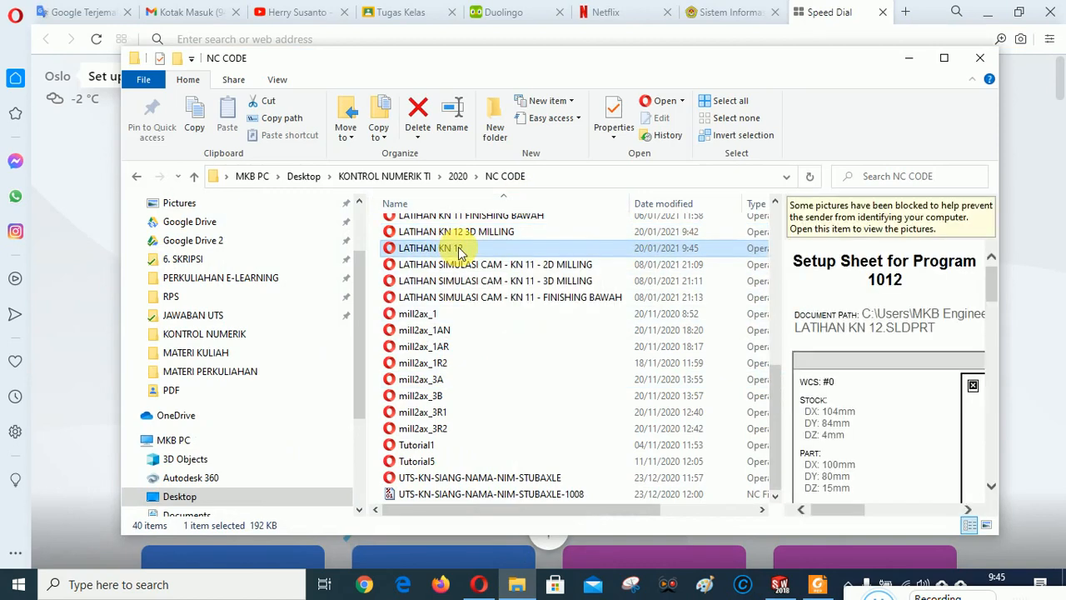
{"action": "left_click", "coordinate": [461, 251]}
{"action": "left_click", "coordinate": [473, 250]}
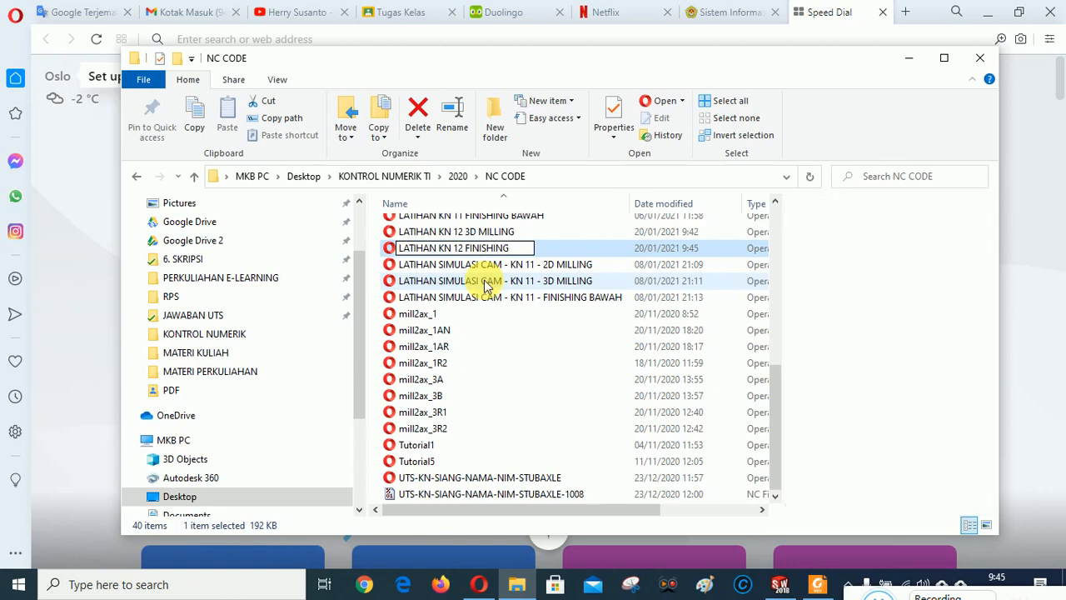
{"action": "key", "text": "Return"}
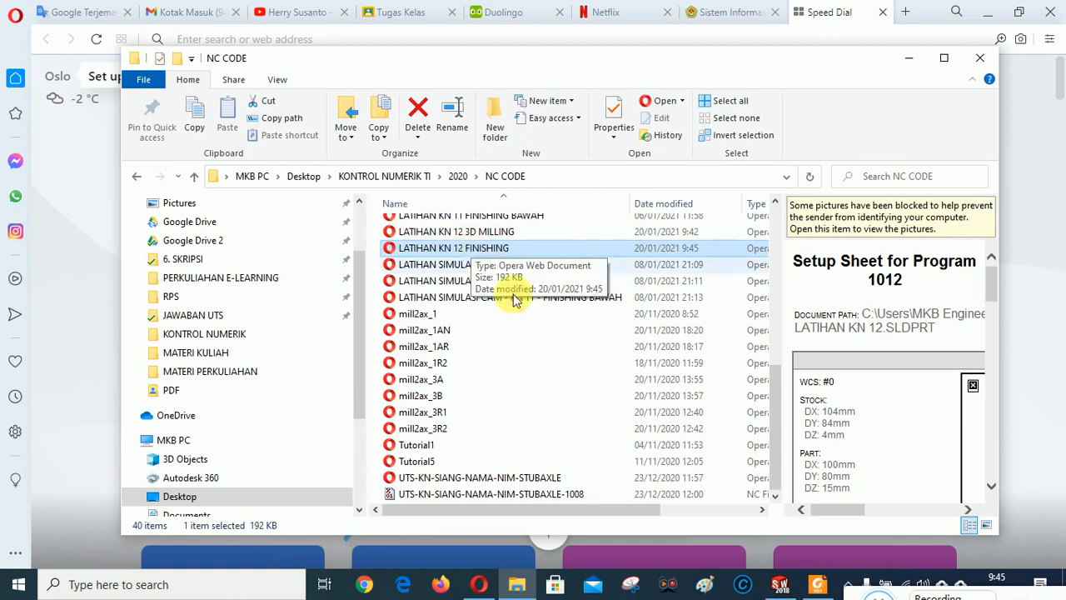
{"action": "left_click", "coordinate": [907, 57]}
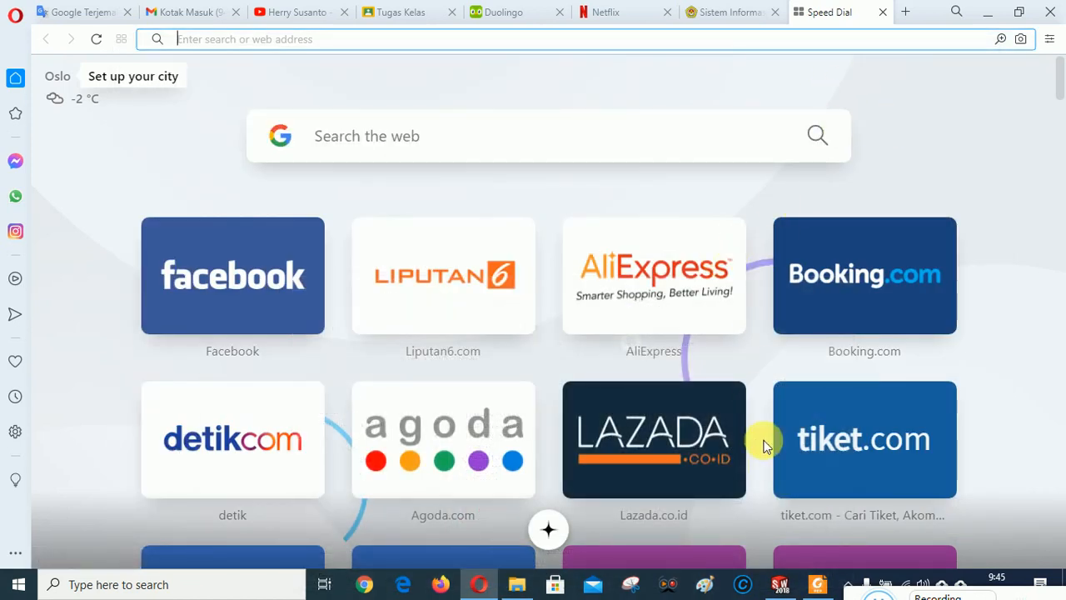
Step: Switch back to SOLIDWORKS and start post-processing all of Job (Finishing), choosing 2020 > NC CODE as the output folder
{"action": "left_click", "coordinate": [780, 584]}
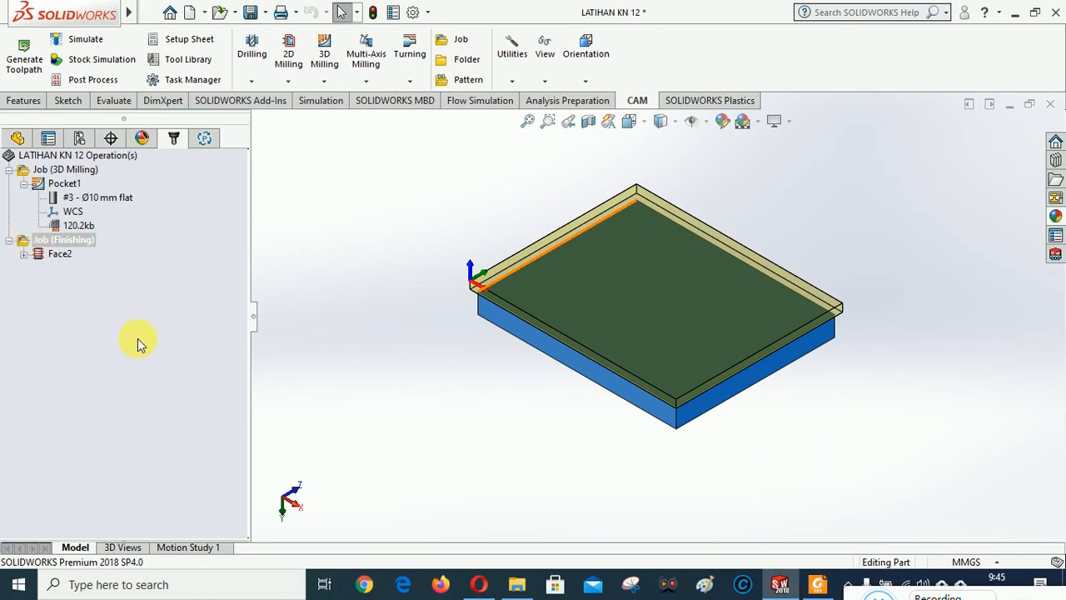
{"action": "right_click", "coordinate": [70, 241]}
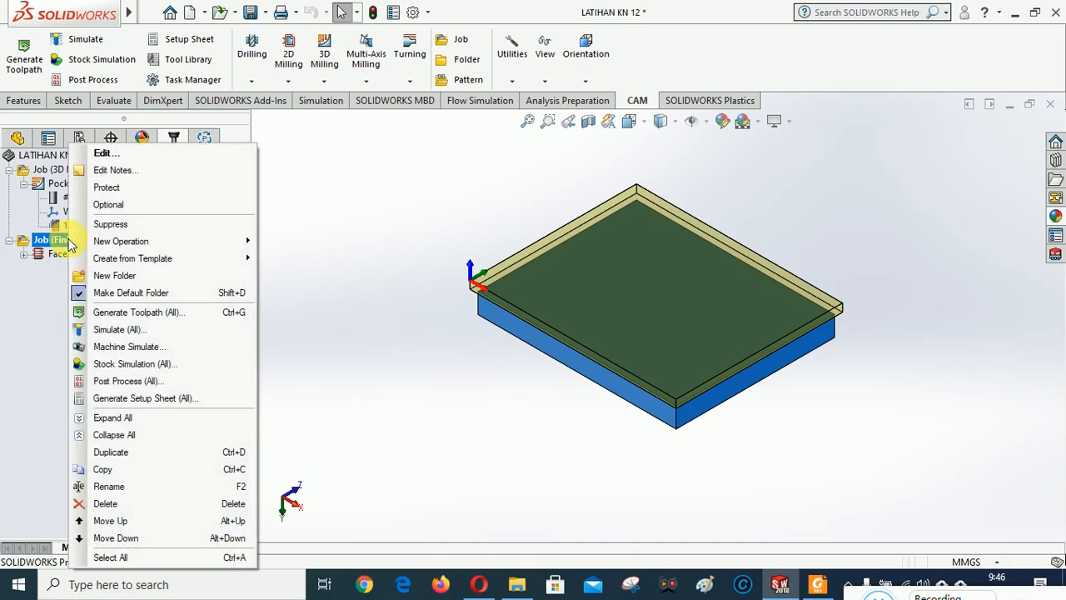
{"action": "left_click", "coordinate": [117, 382]}
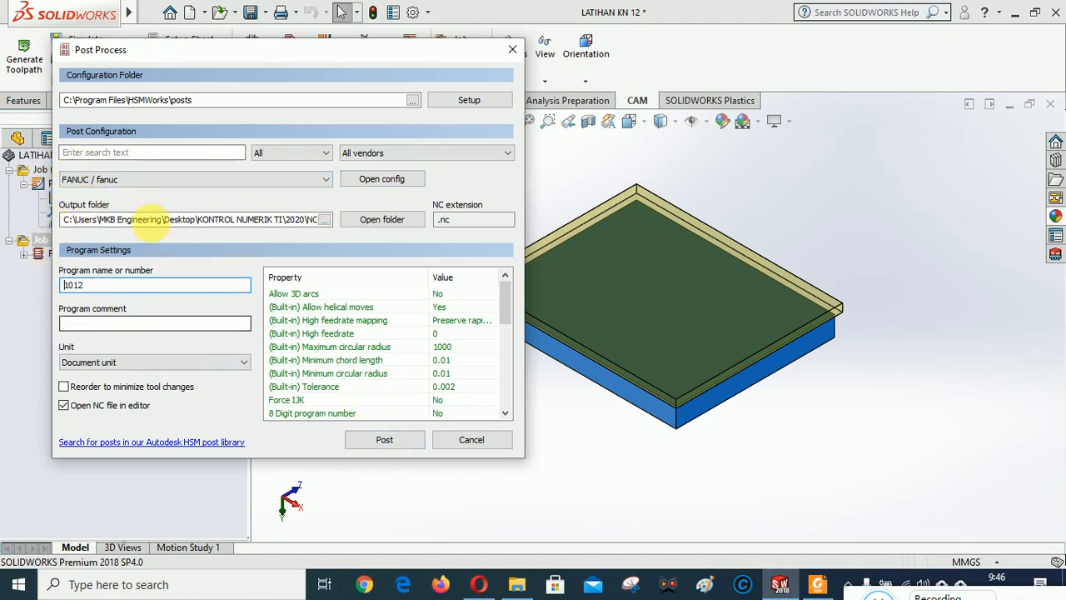
{"action": "left_click", "coordinate": [328, 220]}
{"action": "left_click", "coordinate": [344, 124]}
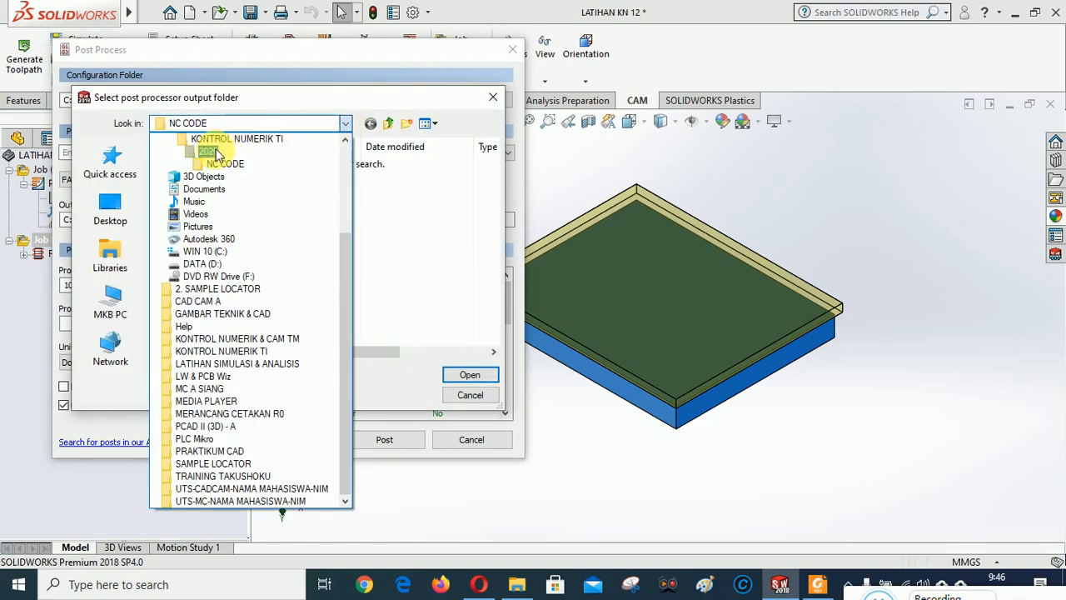
{"action": "left_click", "coordinate": [221, 138]}
{"action": "double_click", "coordinate": [189, 179]}
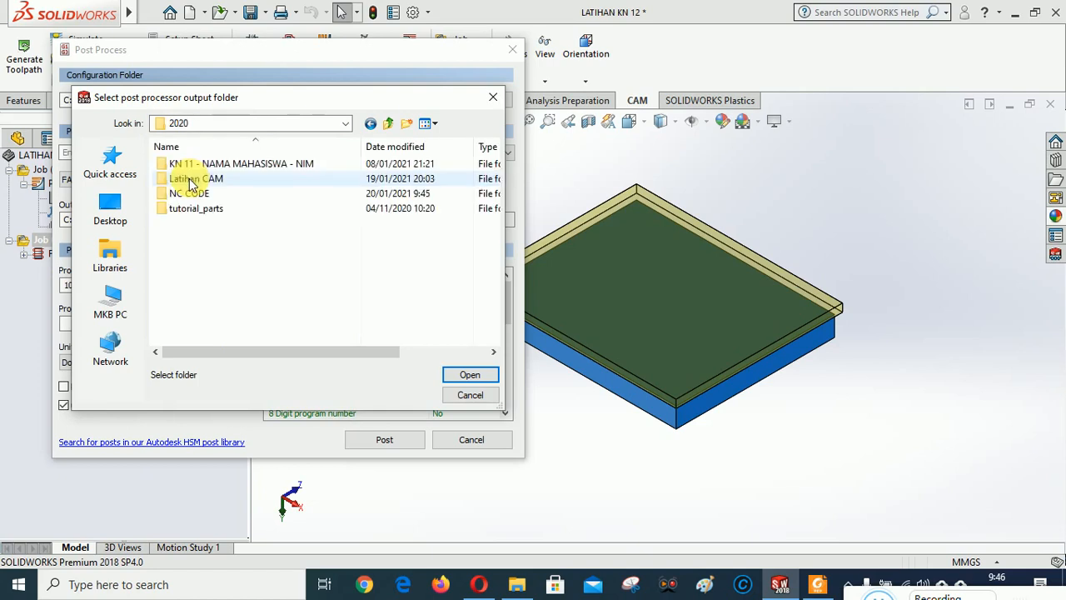
{"action": "double_click", "coordinate": [189, 193]}
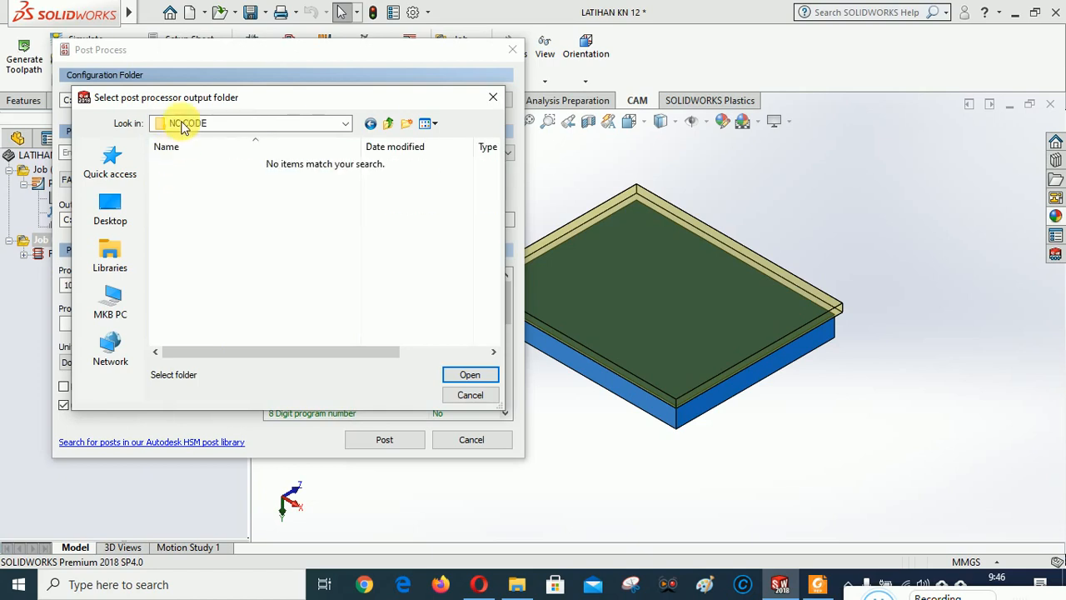
{"action": "left_click", "coordinate": [470, 375]}
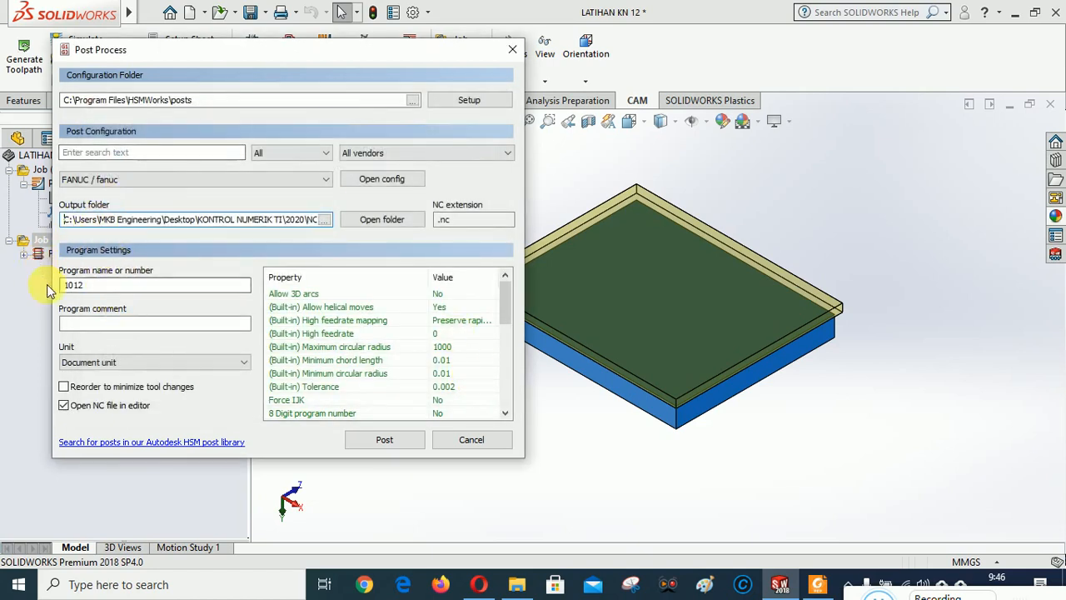
Step: Post the finishing program as 1012 - SIMULASI CAM KN 12 - FINISHING, look over the NC code and close the editor
{"action": "left_click", "coordinate": [385, 440]}
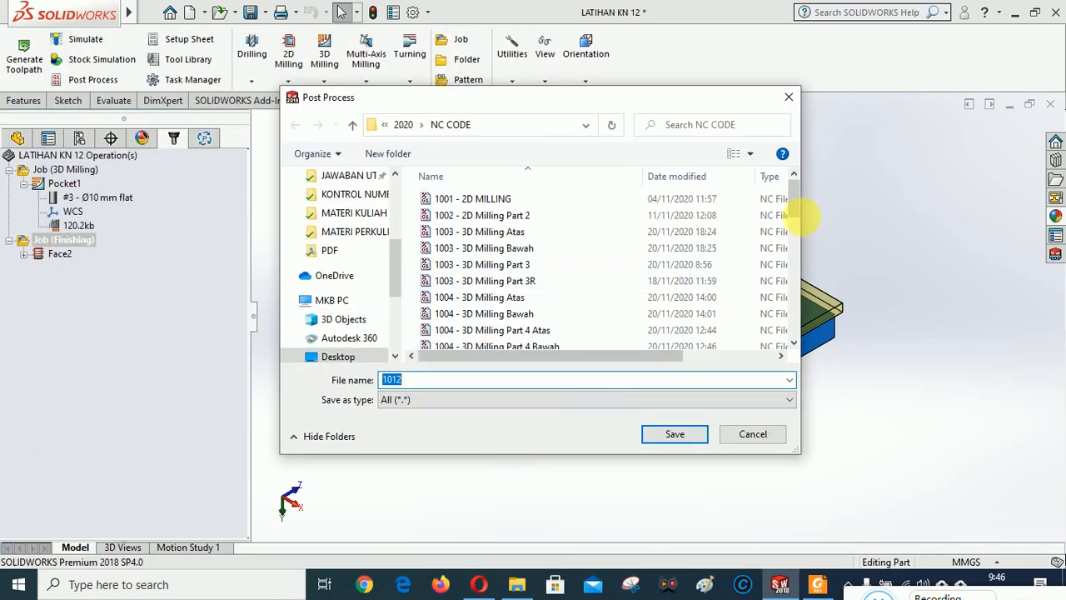
{"action": "left_click_drag", "start_coordinate": [794, 190], "coordinate": [810, 231]}
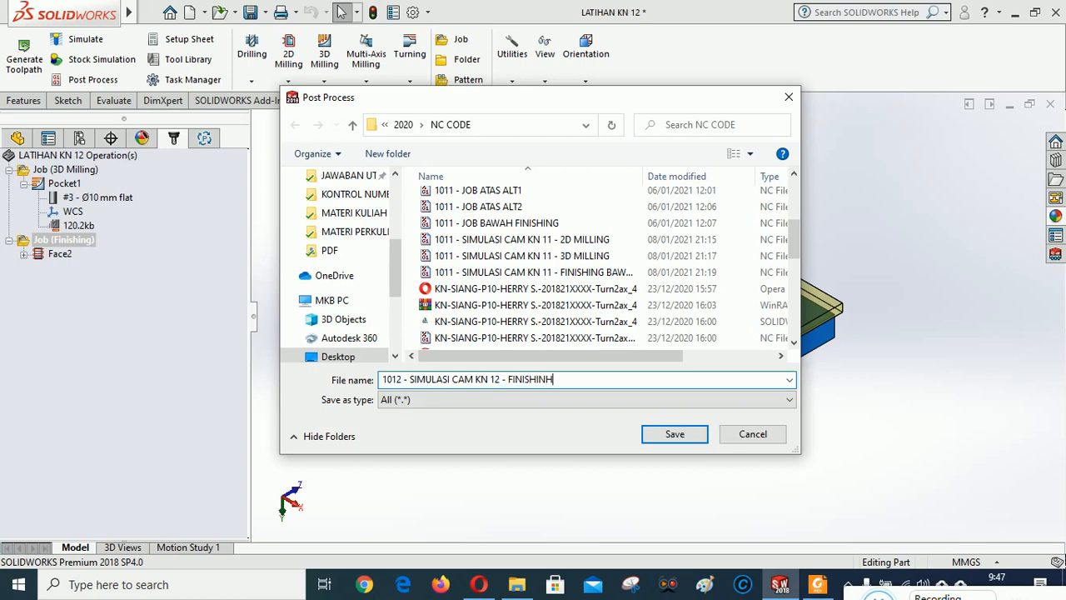
{"action": "left_click", "coordinate": [675, 434]}
{"action": "left_click", "coordinate": [677, 435]}
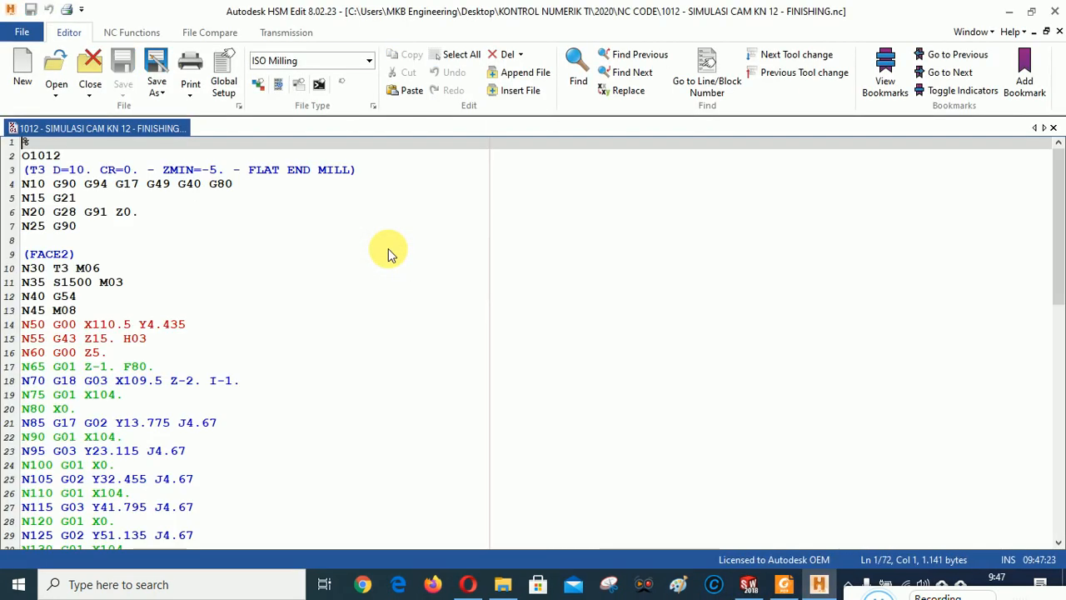
{"action": "mouse_move", "coordinate": [1059, 177]}
{"action": "left_mouse_down"}
{"action": "mouse_move", "coordinate": [1040, 459]}
{"action": "mouse_move", "coordinate": [1057, 163]}
{"action": "left_mouse_up"}
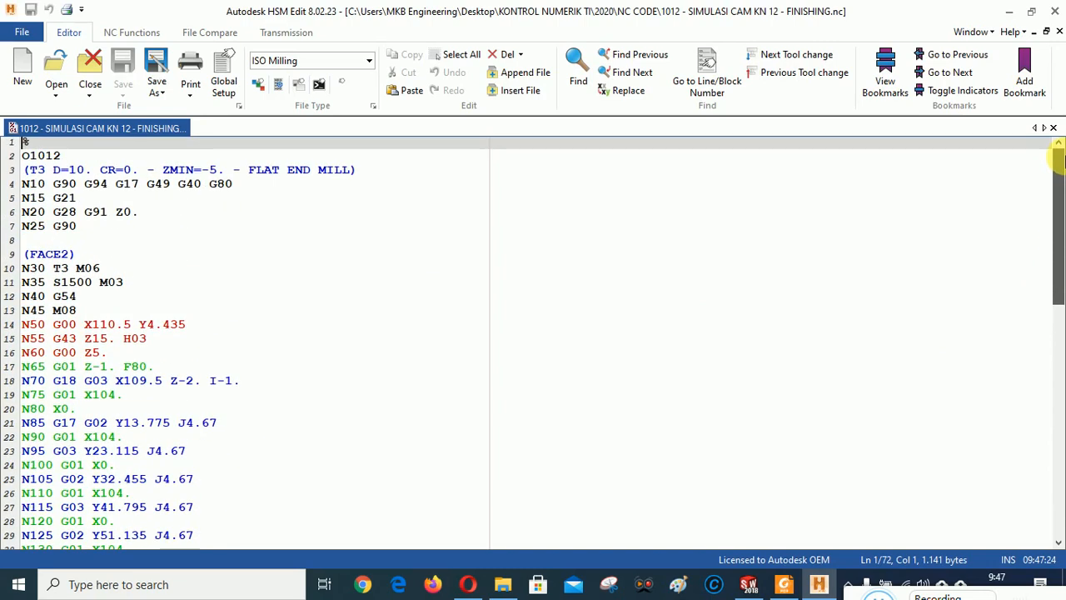
{"action": "left_click", "coordinate": [1051, 10]}
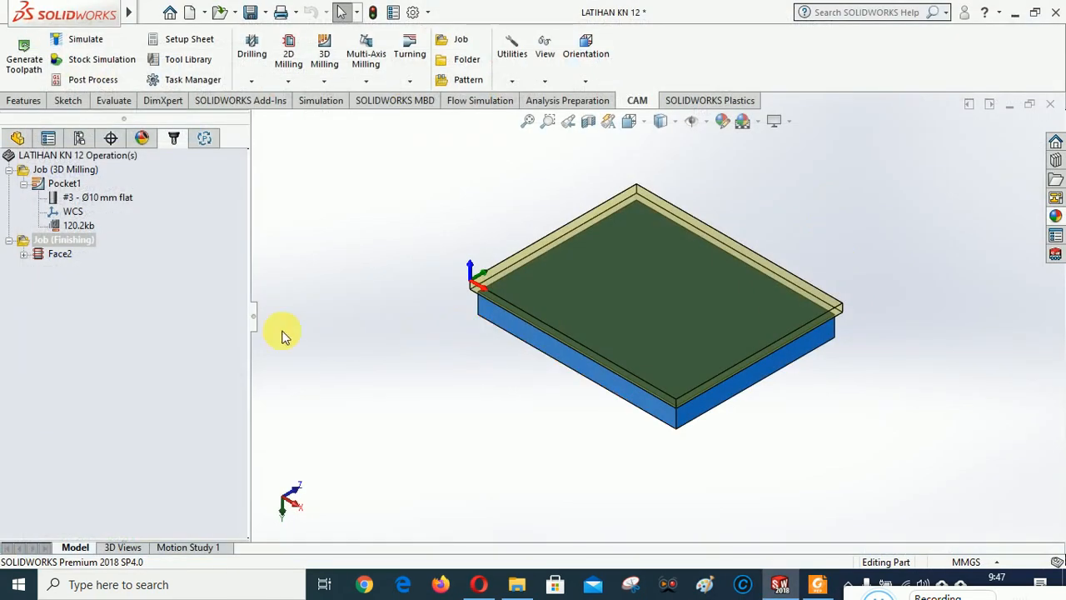
Step: Make Job (3D Milling) the default folder and apply the Tool Isometric orientation
{"action": "right_click", "coordinate": [77, 170]}
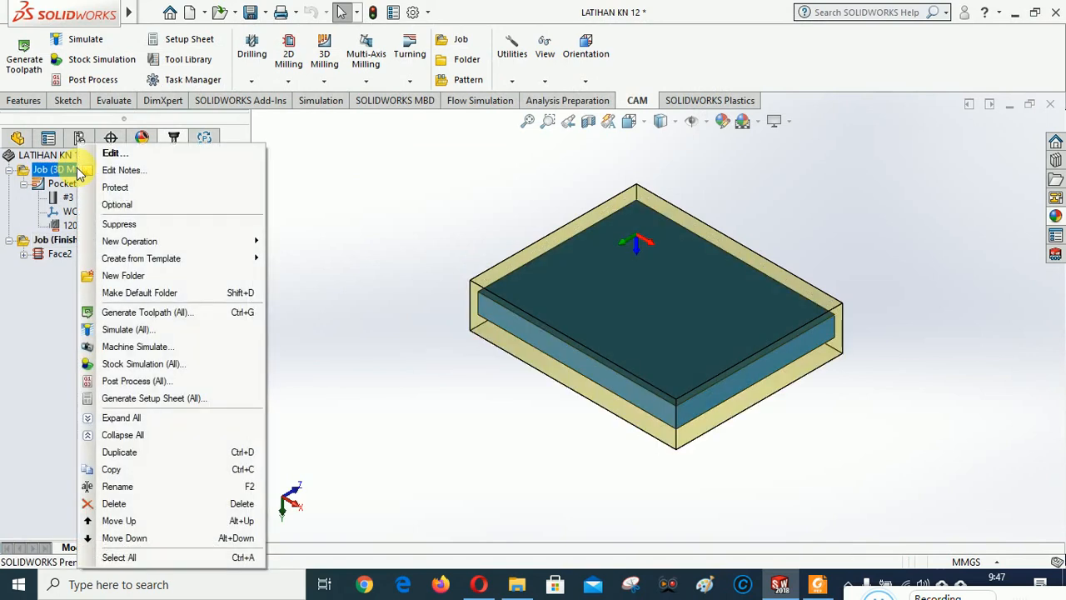
{"action": "left_click", "coordinate": [139, 296]}
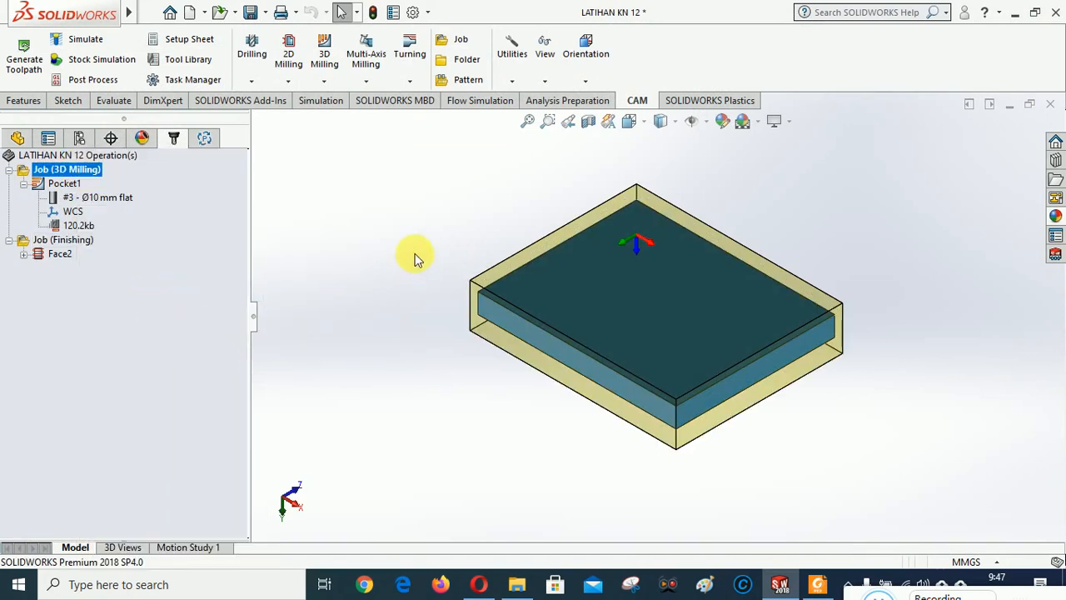
{"action": "left_click", "coordinate": [586, 80]}
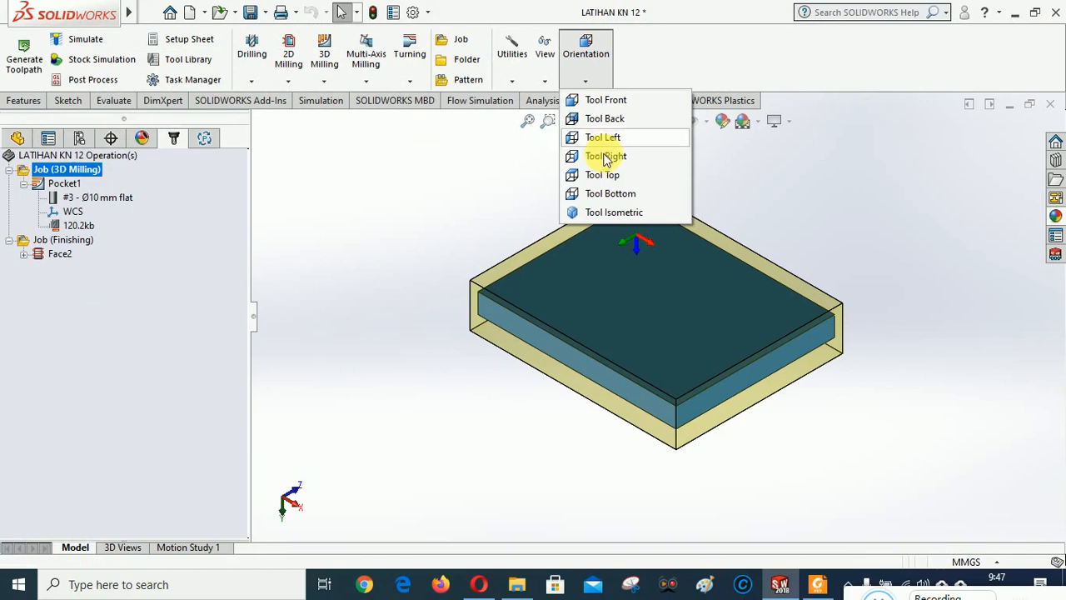
{"action": "left_click", "coordinate": [609, 211]}
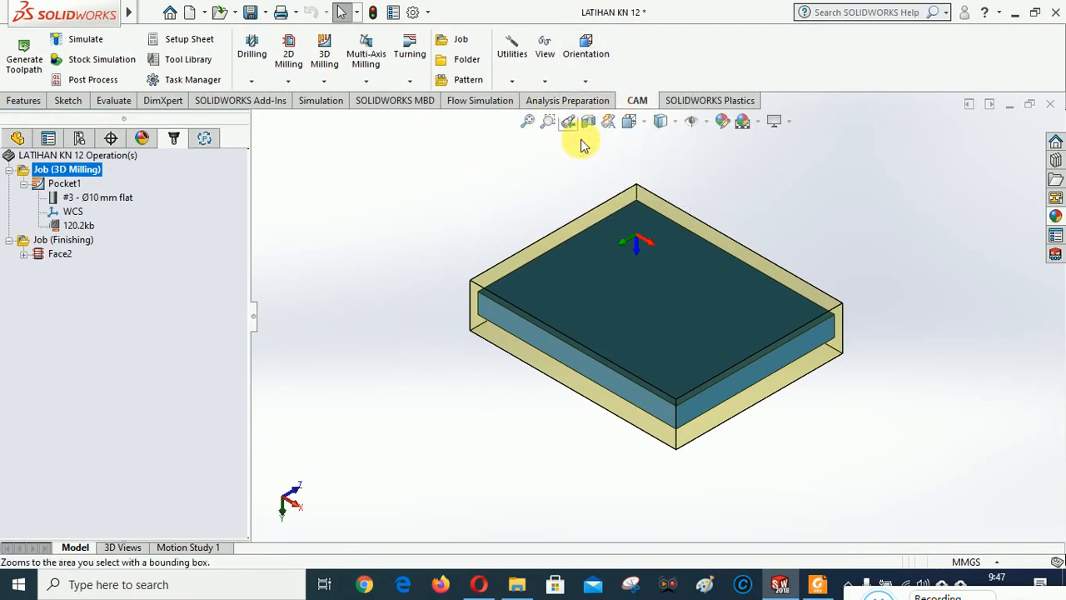
Step: Reorient the part through the upside-down side view to the Top view, showing its raised cross-slotted profile
{"action": "left_click", "coordinate": [629, 123]}
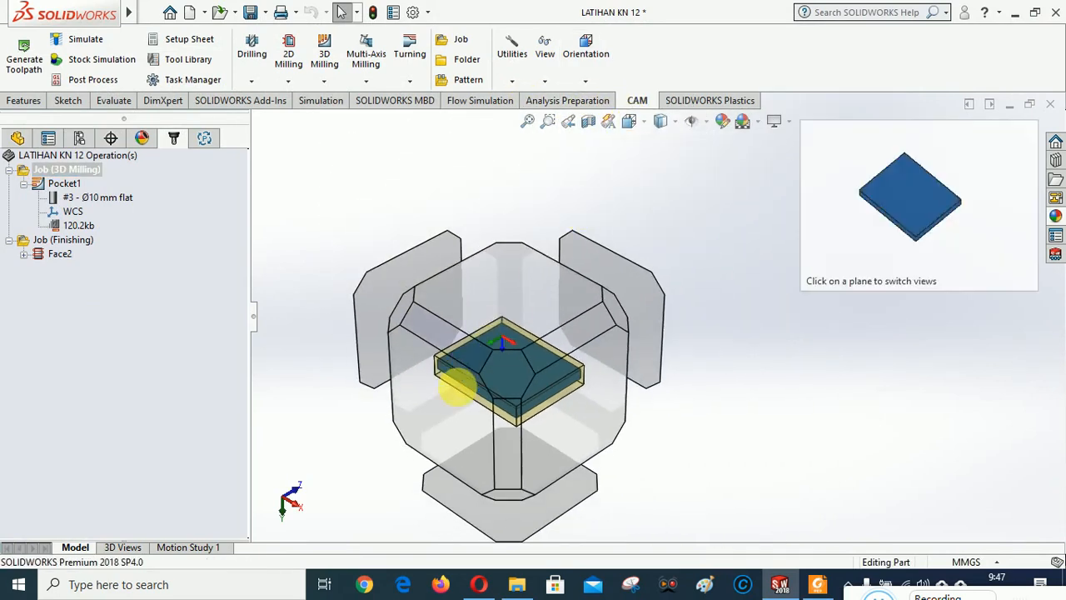
{"action": "left_click", "coordinate": [454, 389]}
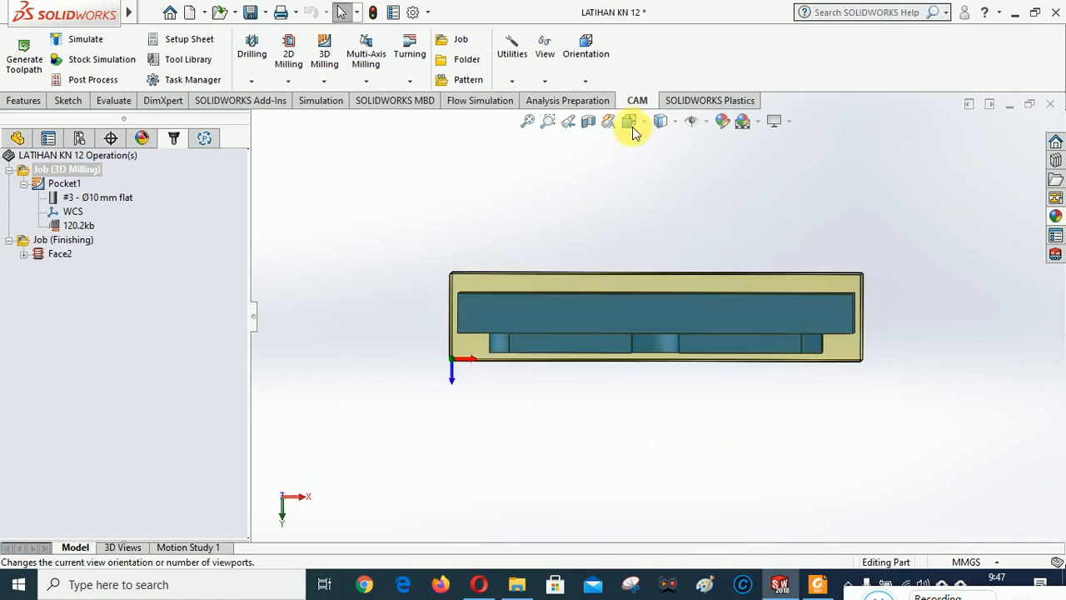
{"action": "left_click", "coordinate": [629, 122]}
{"action": "left_click", "coordinate": [547, 493]}
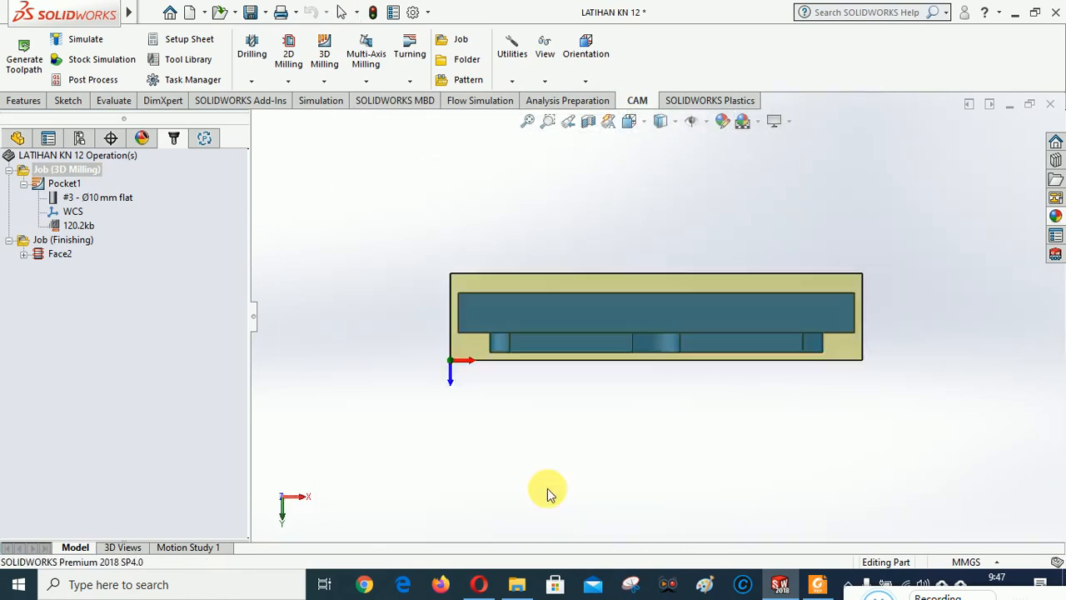
{"action": "left_click", "coordinate": [630, 123]}
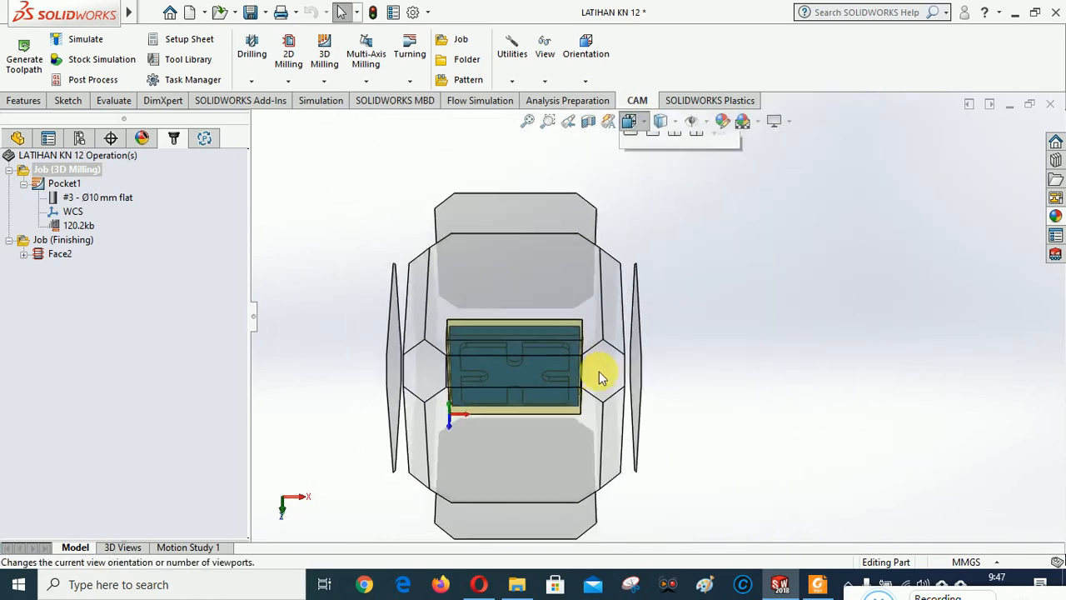
{"action": "left_click", "coordinate": [607, 326]}
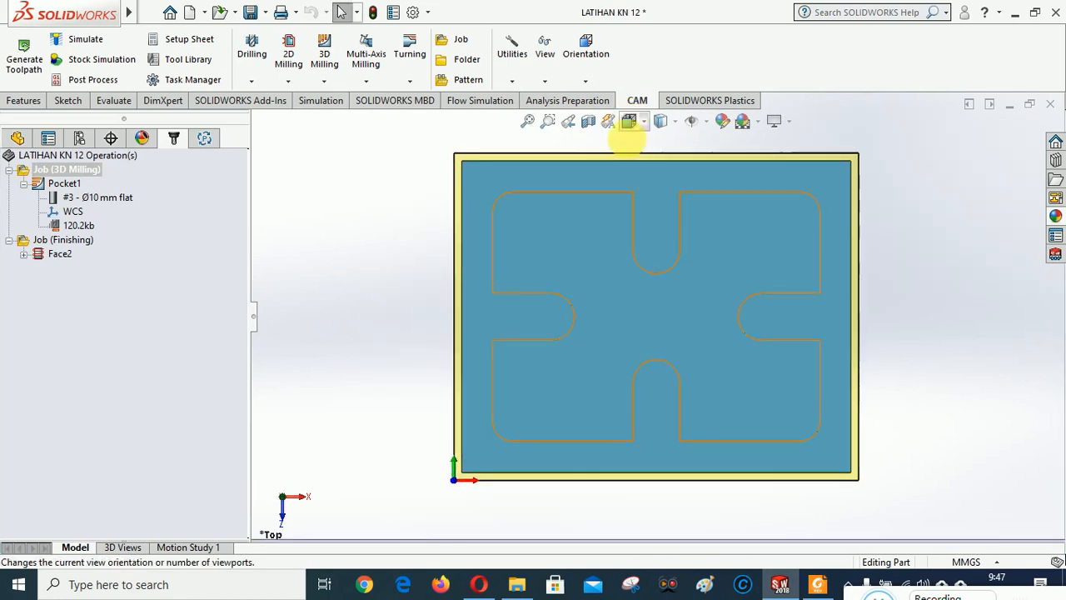
Step: Turn the part through the Front view into the Isometric view with the raised profile facing up
{"action": "left_click", "coordinate": [629, 122]}
{"action": "left_click", "coordinate": [542, 492]}
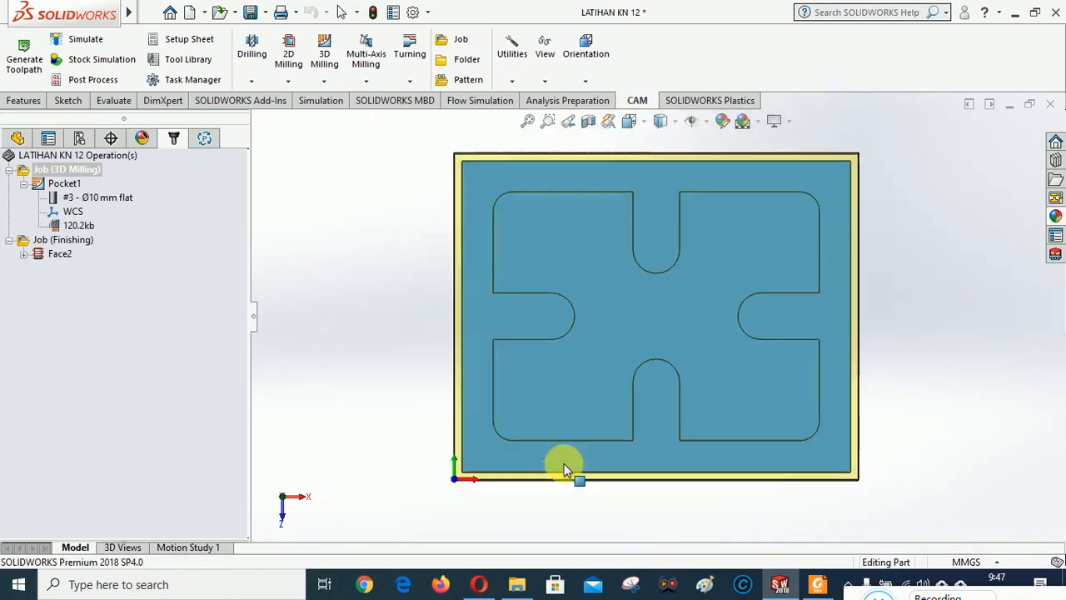
{"action": "left_click", "coordinate": [630, 122]}
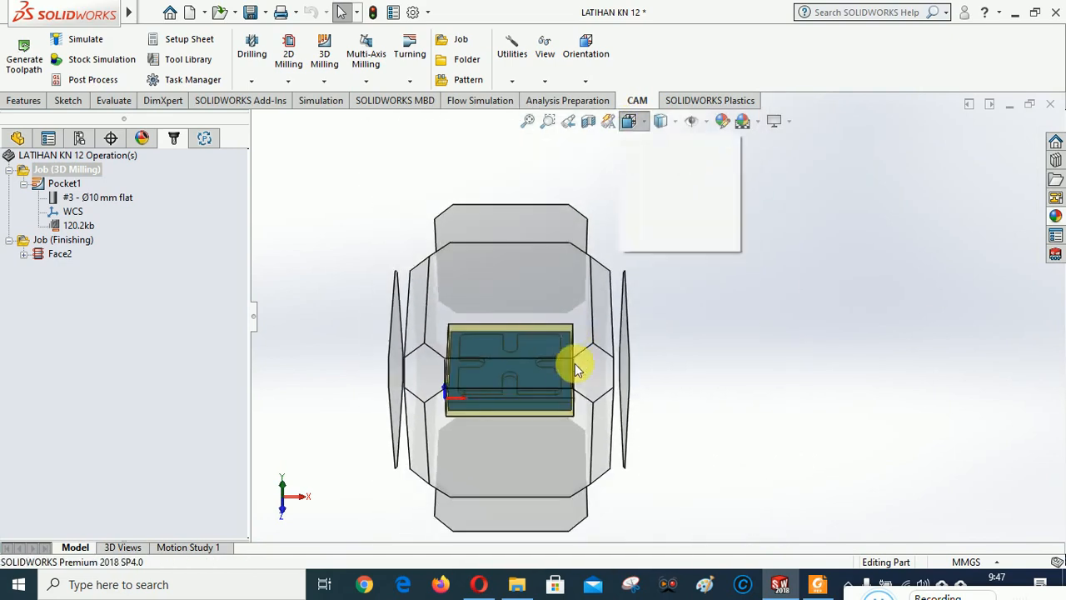
{"action": "left_click", "coordinate": [571, 409]}
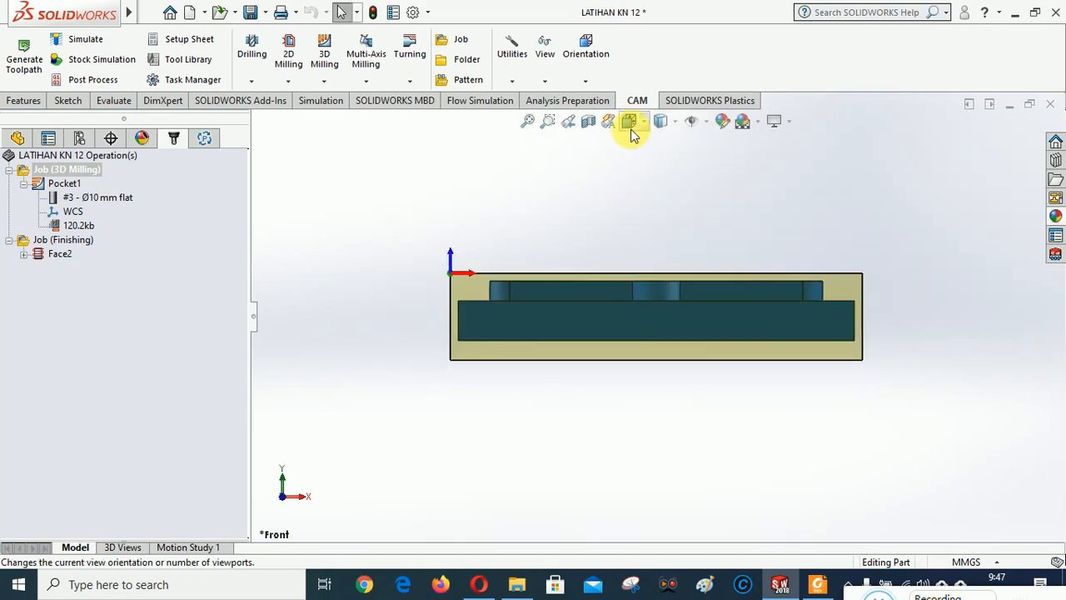
{"action": "left_click", "coordinate": [630, 122]}
{"action": "left_click", "coordinate": [614, 270]}
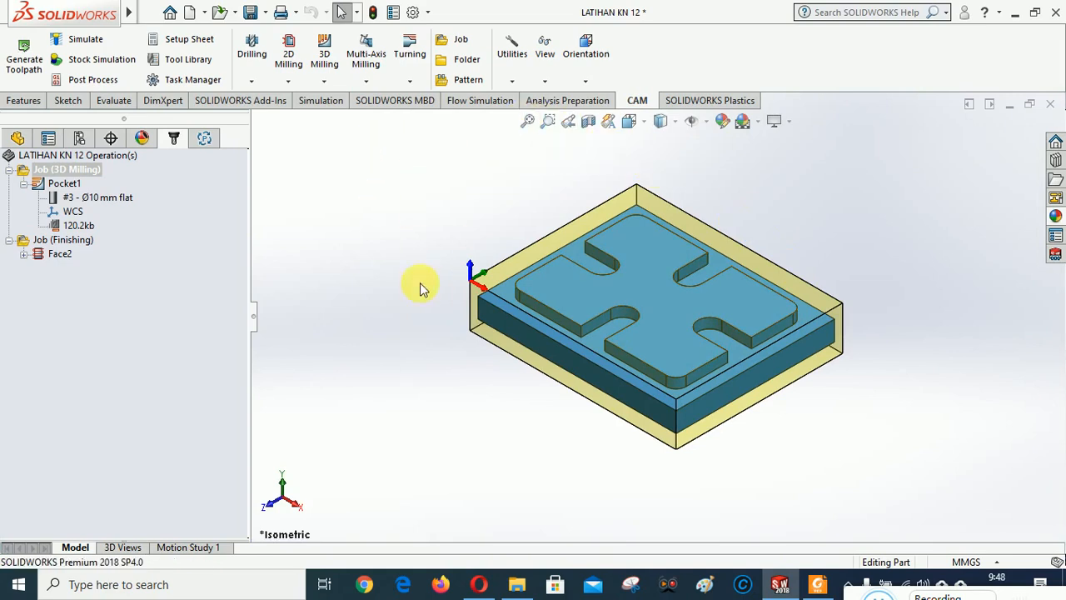
Step: Start post processing for Job (3D Milling) and choose the NC CODE folder inside 2020 as the output folder
{"action": "right_click", "coordinate": [70, 171]}
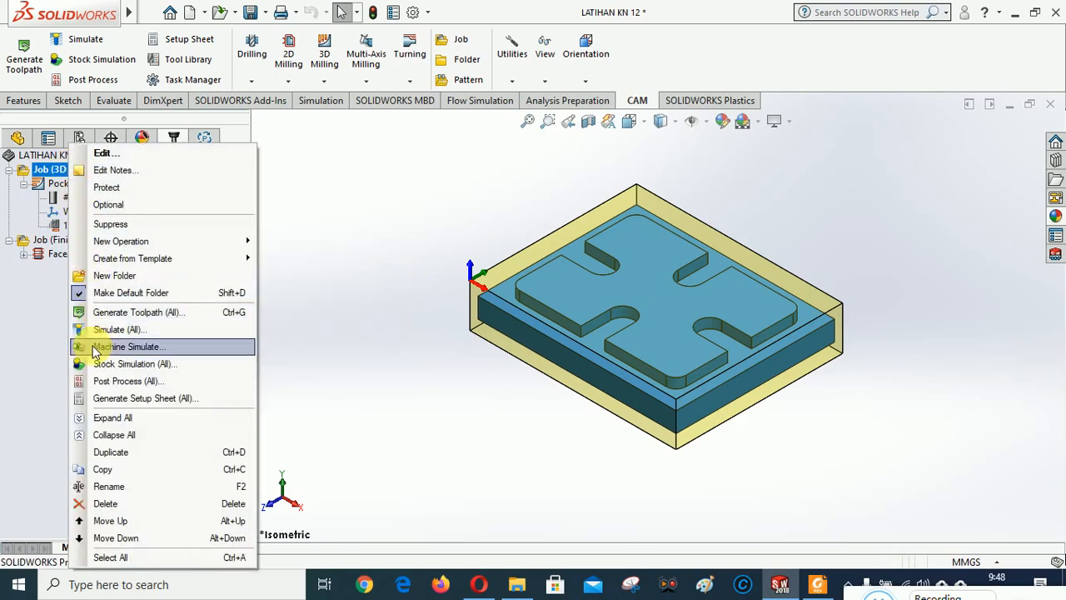
{"action": "left_click", "coordinate": [115, 382]}
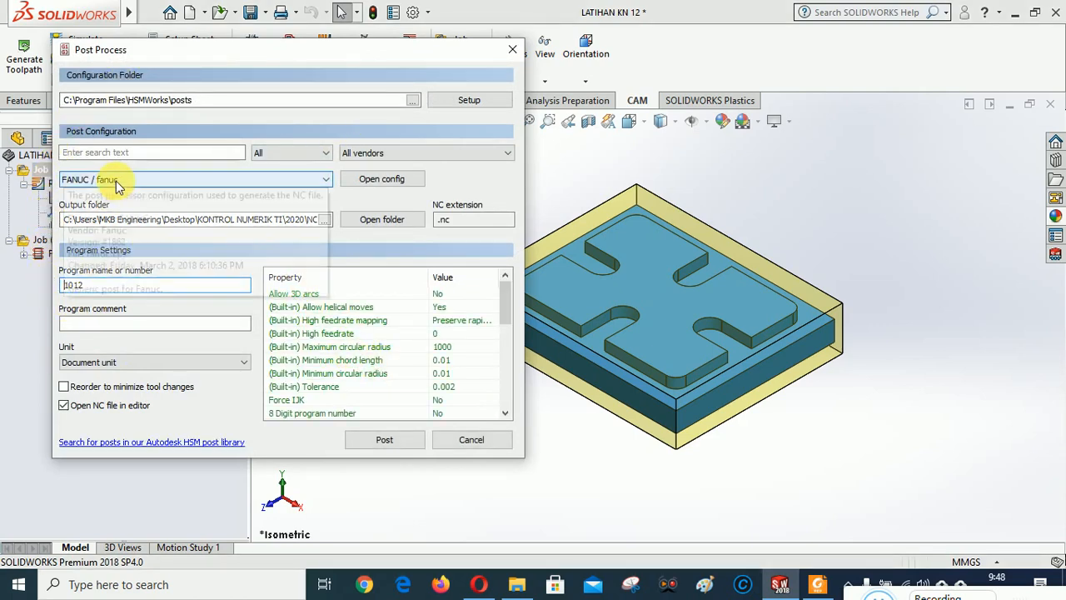
{"action": "left_click", "coordinate": [325, 220]}
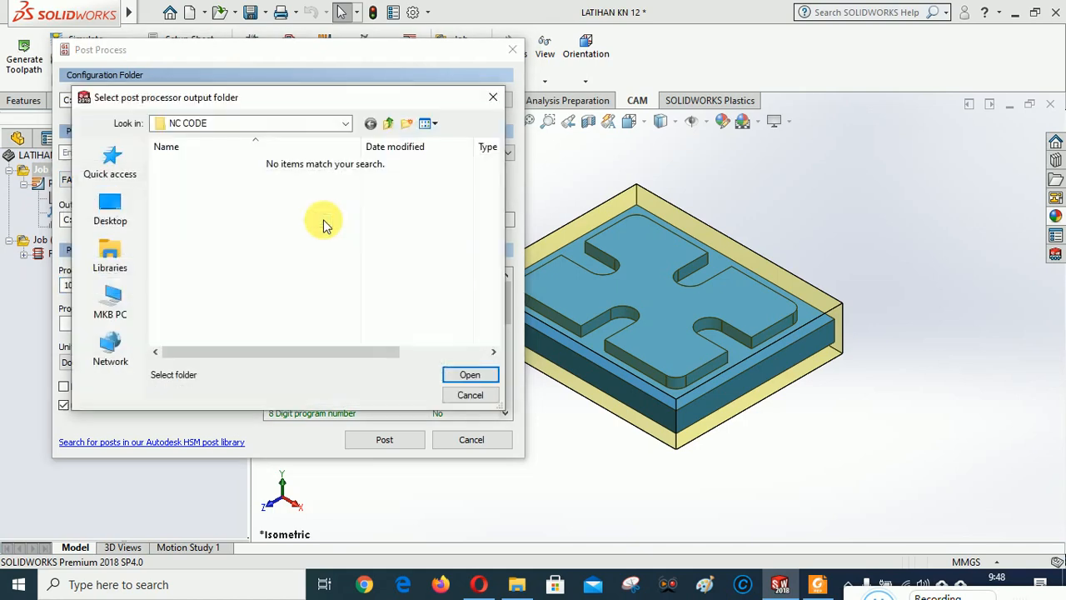
{"action": "left_click", "coordinate": [347, 125]}
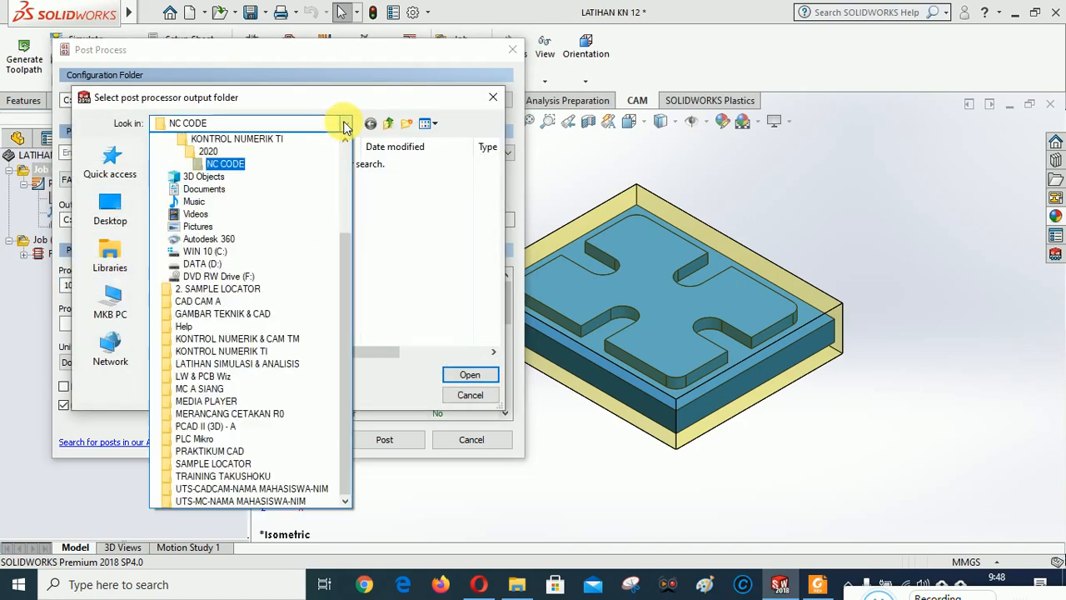
{"action": "left_click", "coordinate": [223, 141]}
{"action": "double_click", "coordinate": [200, 179]}
{"action": "left_click", "coordinate": [193, 195]}
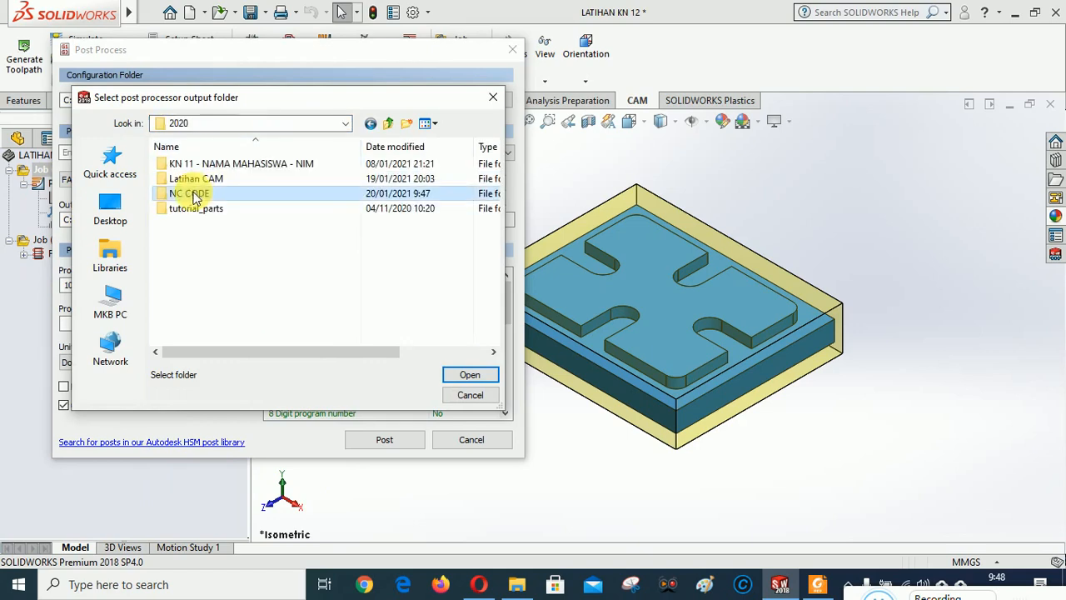
{"action": "double_click", "coordinate": [193, 195]}
{"action": "left_click", "coordinate": [460, 374]}
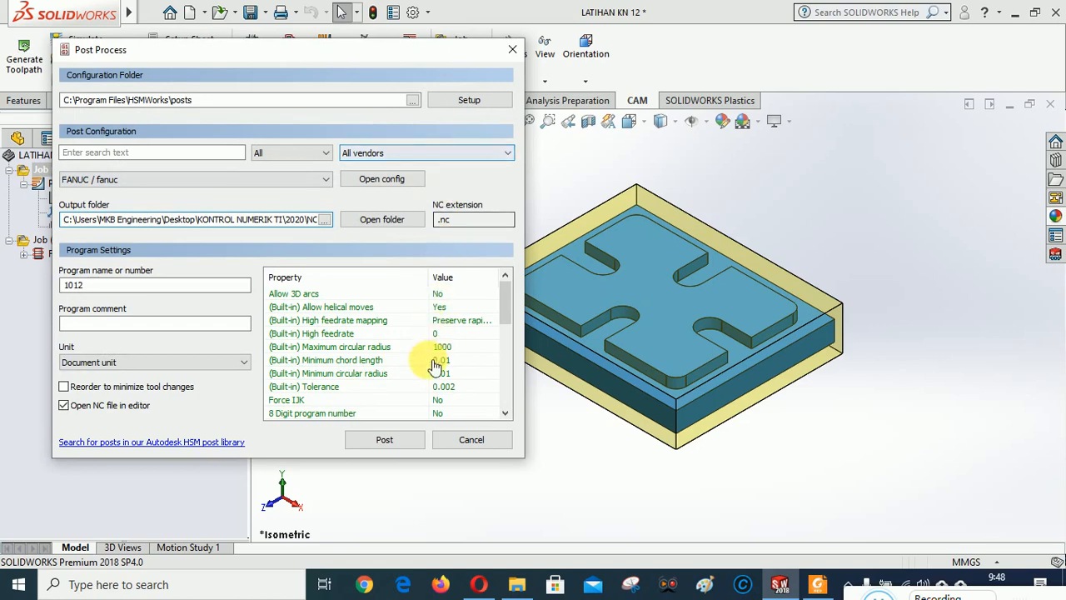
Step: Post the 3D milling program to the NC CODE folder as 1012 - SIMULASI CAM KN 12 - 3D MILLING
{"action": "left_click", "coordinate": [388, 440]}
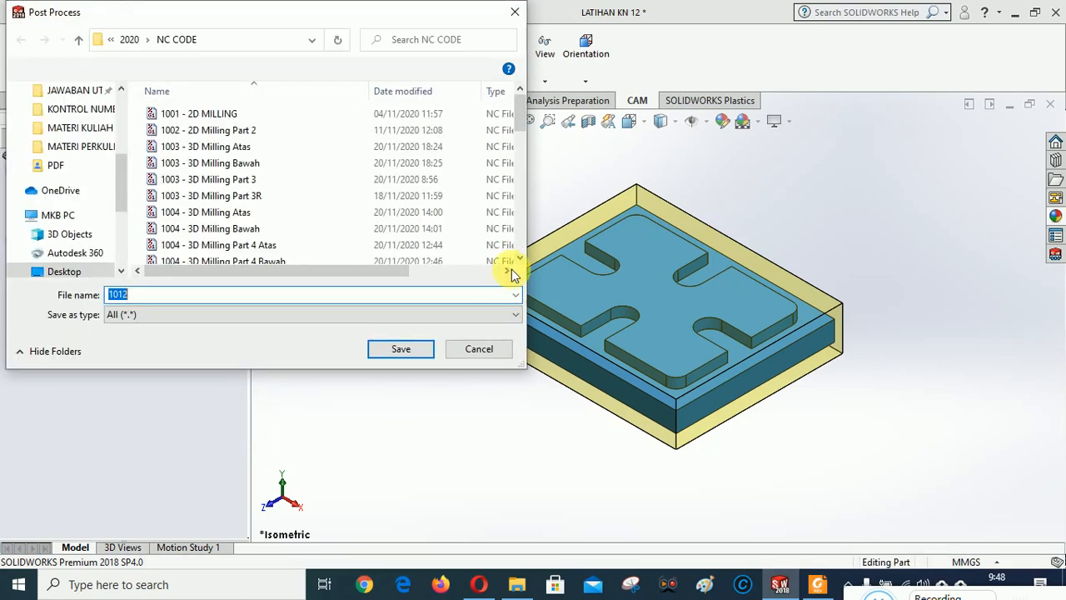
{"action": "left_click_drag", "start_coordinate": [517, 115], "coordinate": [519, 155]}
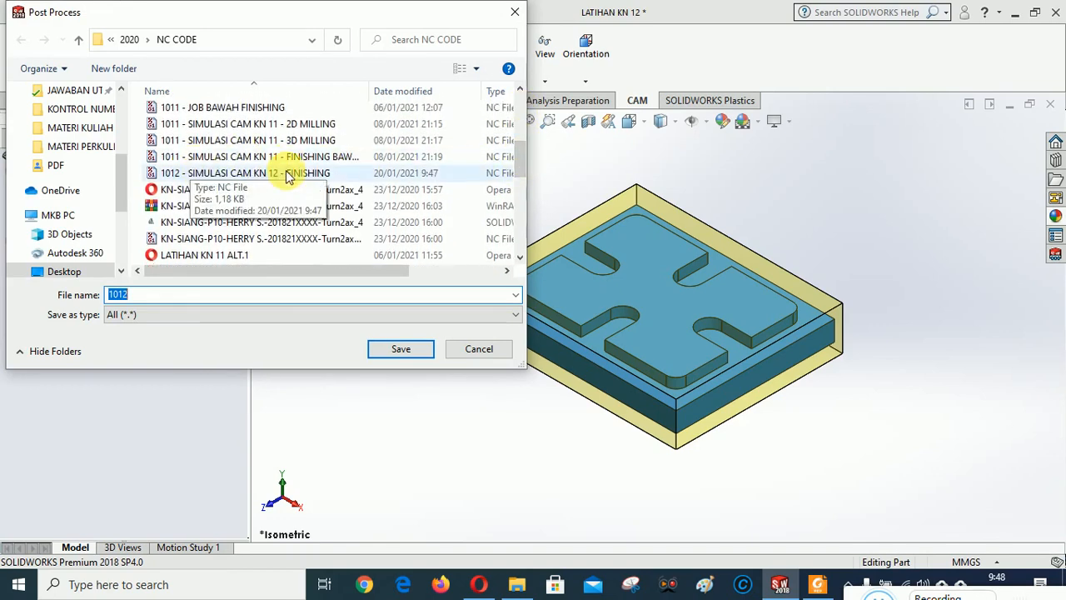
{"action": "left_click", "coordinate": [138, 298]}
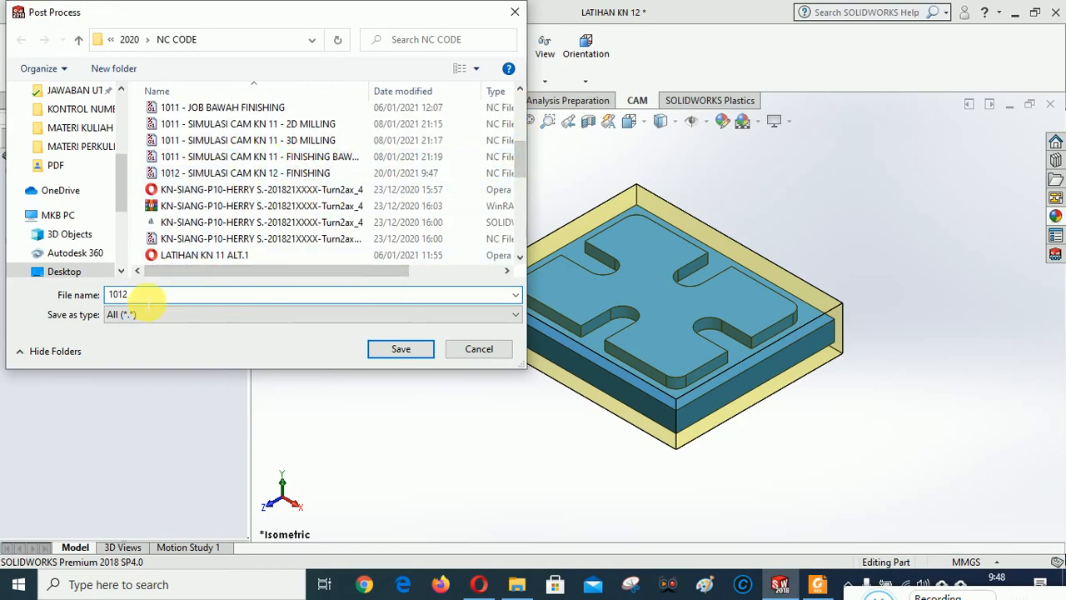
{"action": "type", "text": "- SIMULASI CAM KN 12 -"}
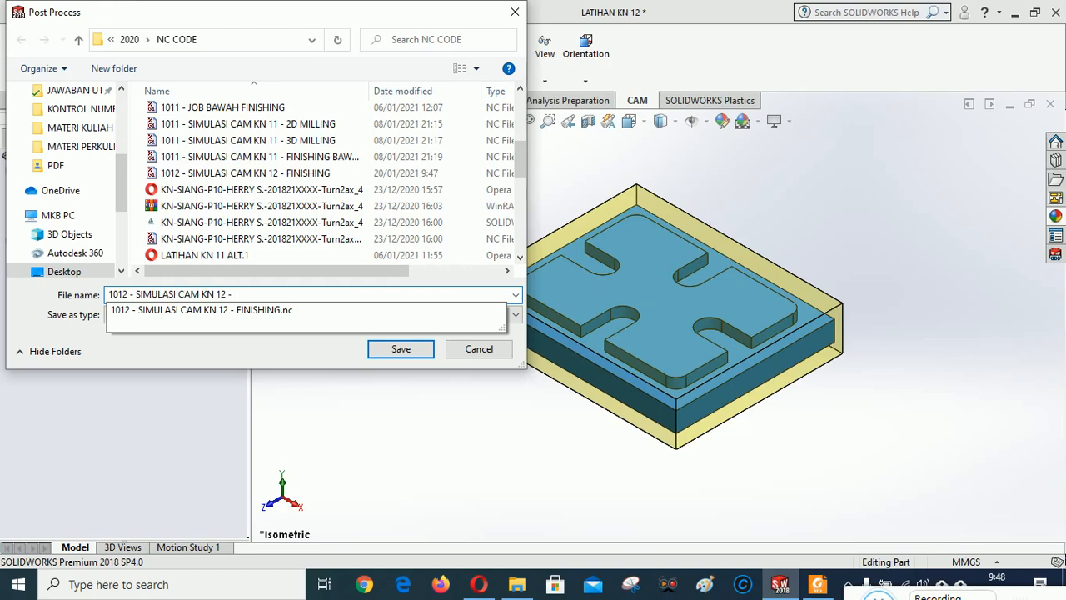
{"action": "type", "text": "3D MILLING"}
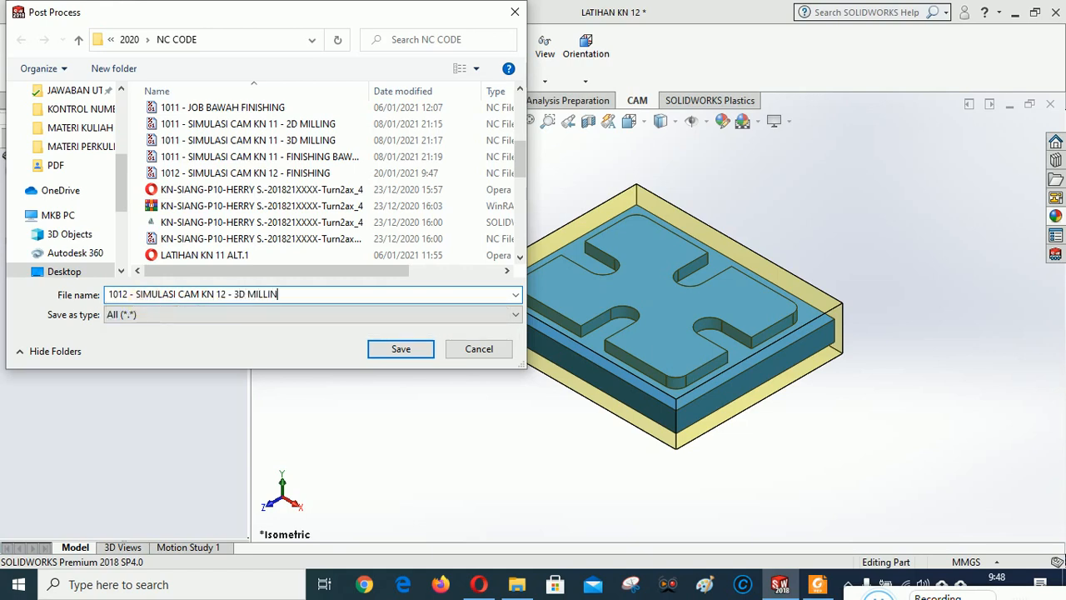
{"action": "left_click", "coordinate": [408, 349]}
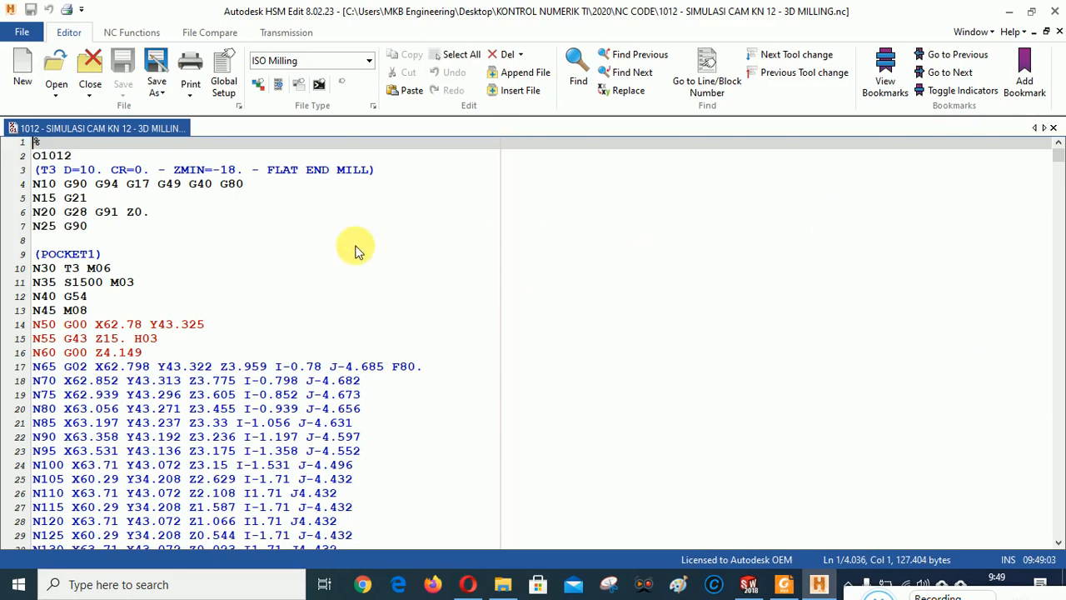
Step: Look over the posted 3D milling NC code and close the editor
{"action": "scroll", "coordinate": [461, 291], "scroll_direction": "down", "scroll_amount": 20}
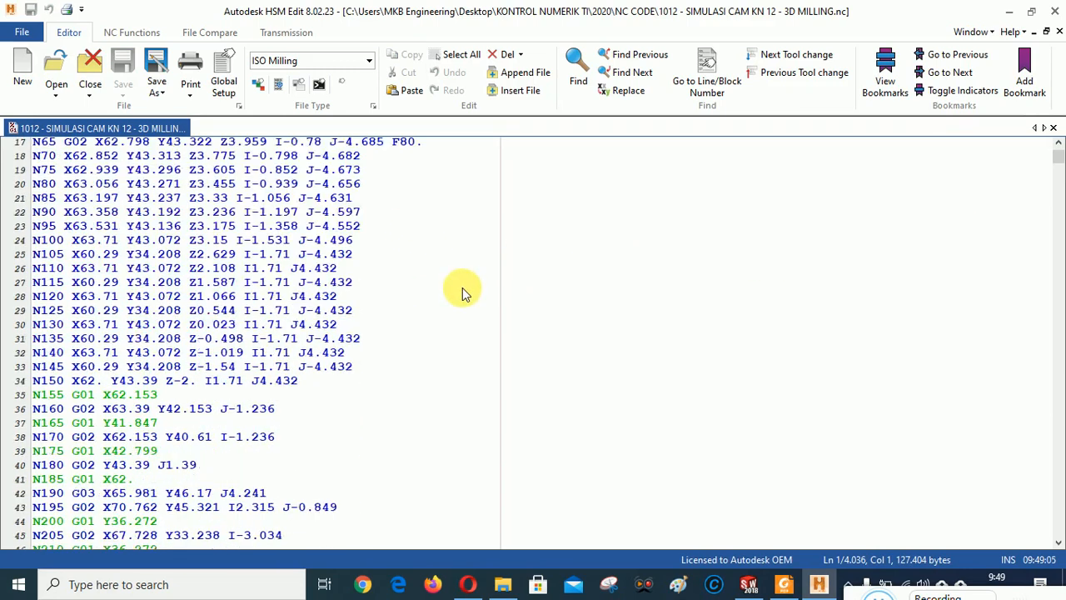
{"action": "scroll", "coordinate": [464, 295], "scroll_direction": "down", "scroll_amount": 20}
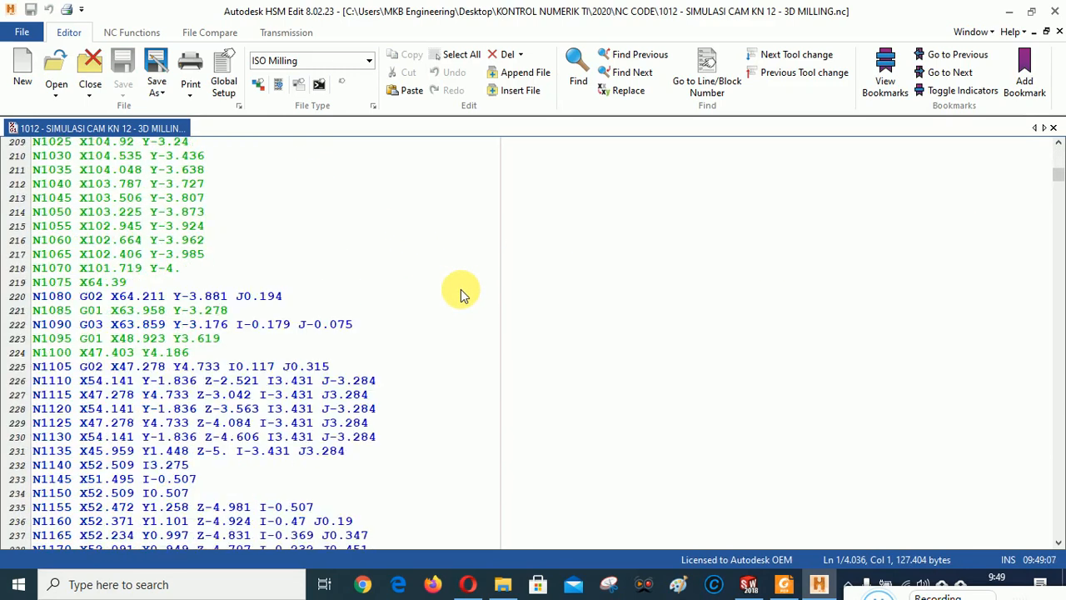
{"action": "scroll", "coordinate": [464, 294], "scroll_direction": "up", "scroll_amount": 20}
{"action": "scroll", "coordinate": [464, 295], "scroll_direction": "up", "scroll_amount": 20}
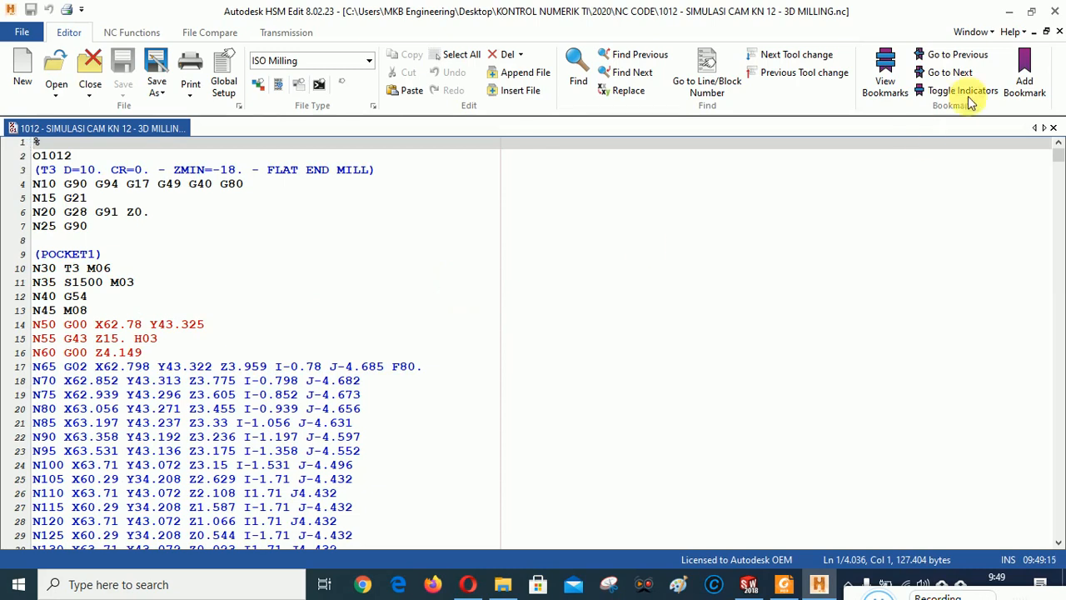
{"action": "left_click", "coordinate": [1054, 11]}
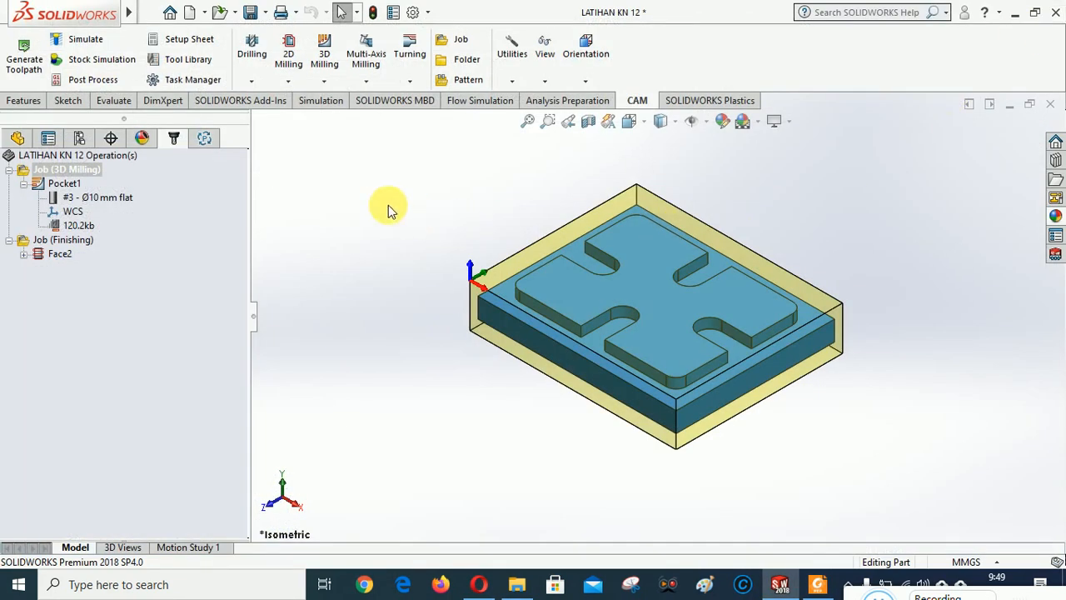
Step: Switch to the NC CODE folder in File Explorer and hide the preview pane to show the full file list
{"action": "left_click", "coordinate": [149, 12]}
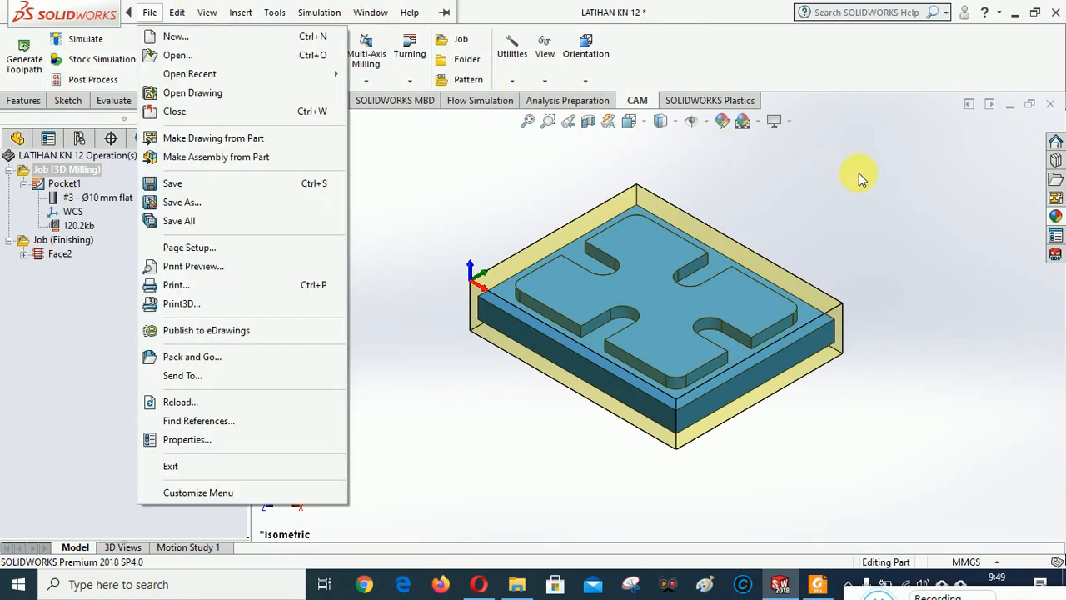
{"action": "left_click", "coordinate": [887, 219]}
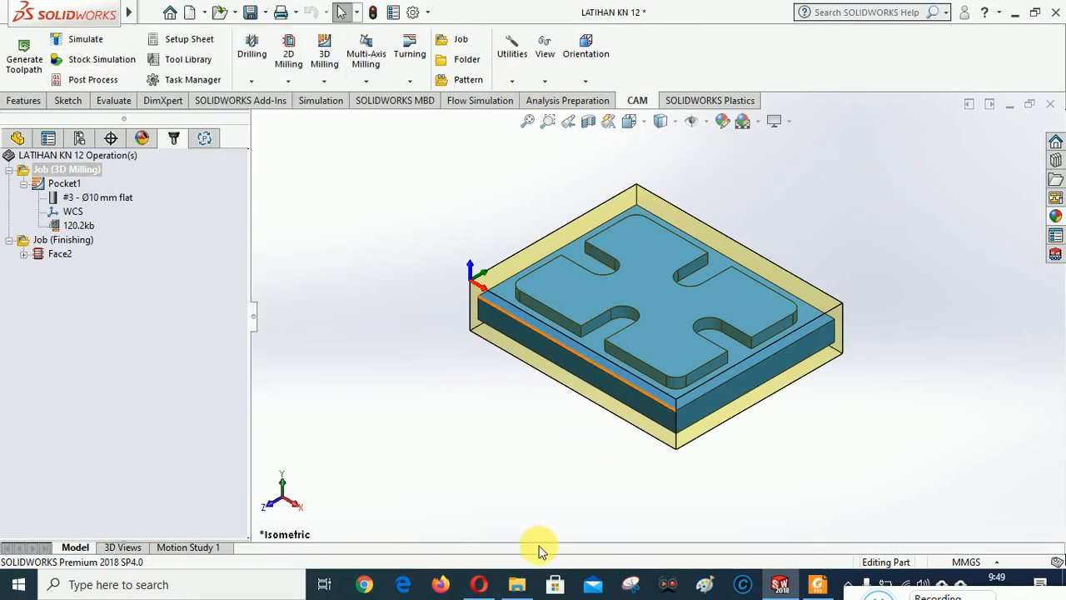
{"action": "left_click", "coordinate": [517, 585]}
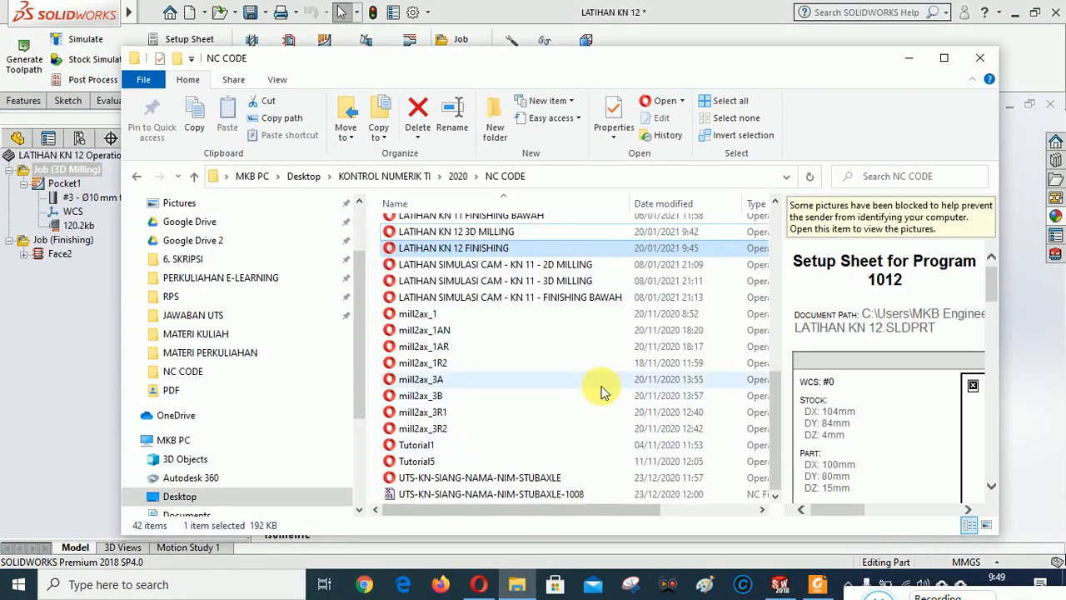
{"action": "left_click", "coordinate": [278, 83]}
{"action": "left_click", "coordinate": [207, 107]}
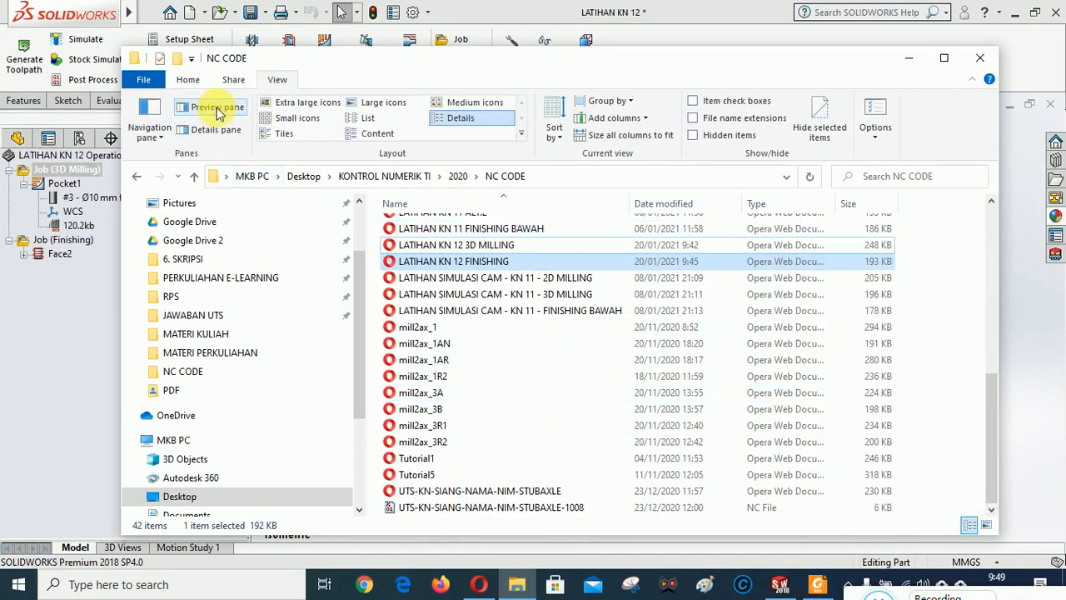
{"action": "scroll", "coordinate": [541, 367], "scroll_direction": "up", "scroll_amount": 8}
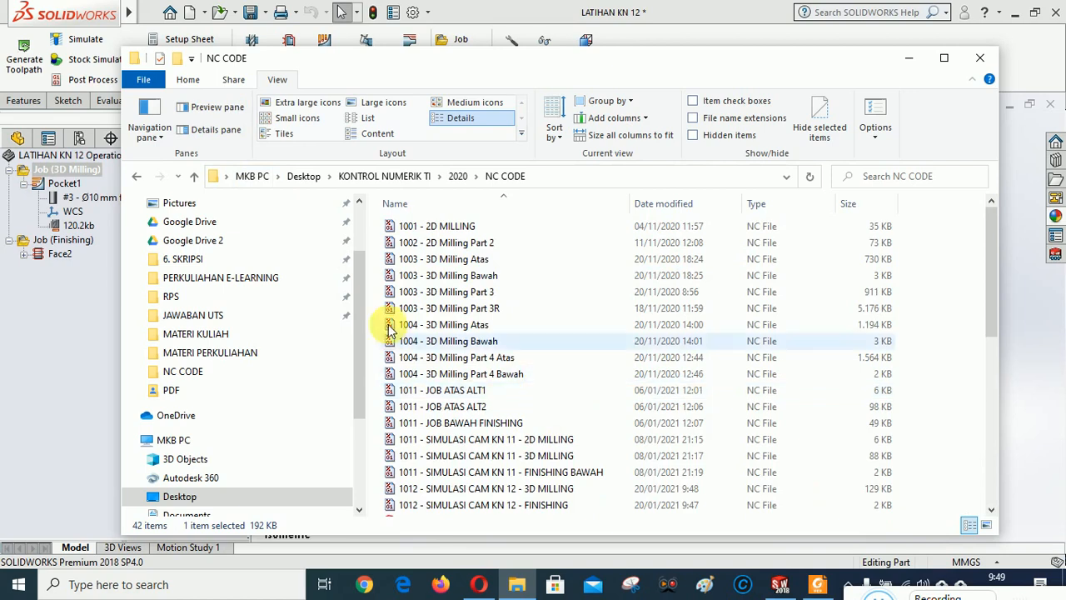
Step: Create a folder named KN 12 - NAMA MAHASISWA - NIM inside the 2020 folder
{"action": "left_click", "coordinate": [194, 176]}
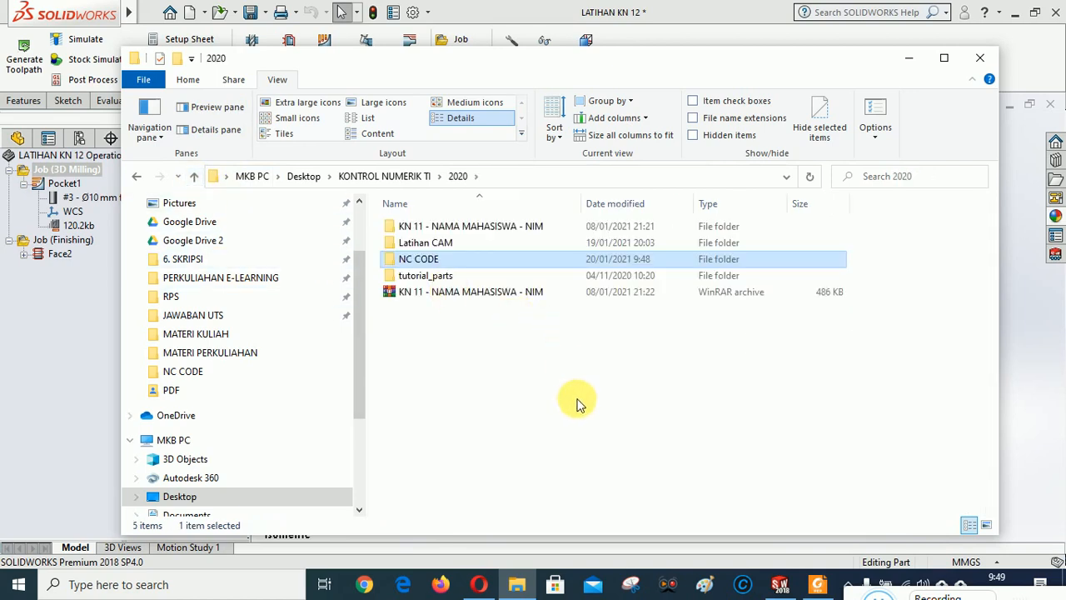
{"action": "left_click", "coordinate": [502, 348]}
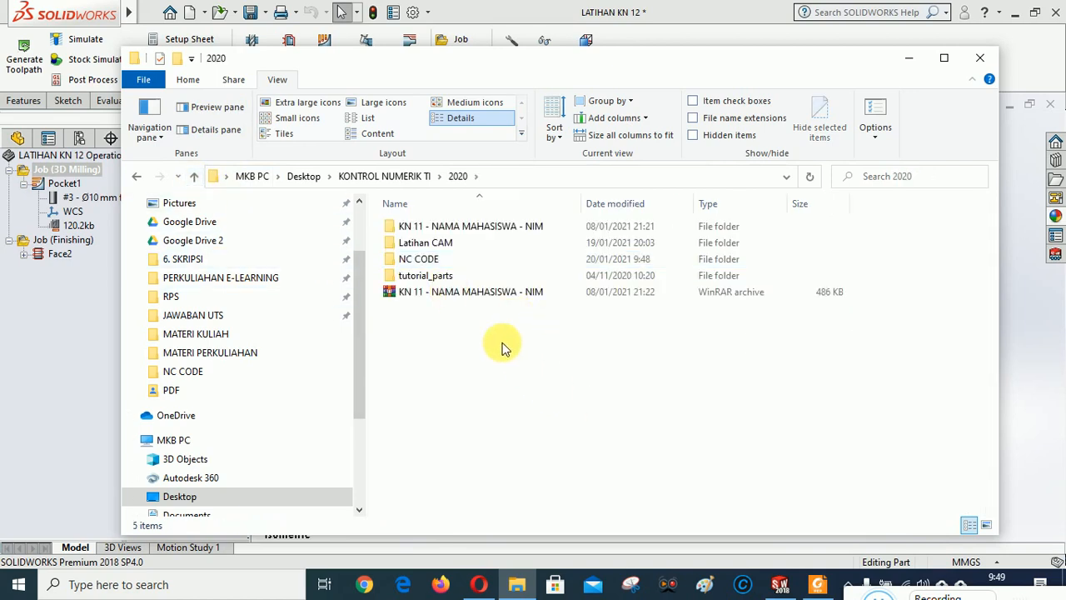
{"action": "left_click", "coordinate": [187, 80]}
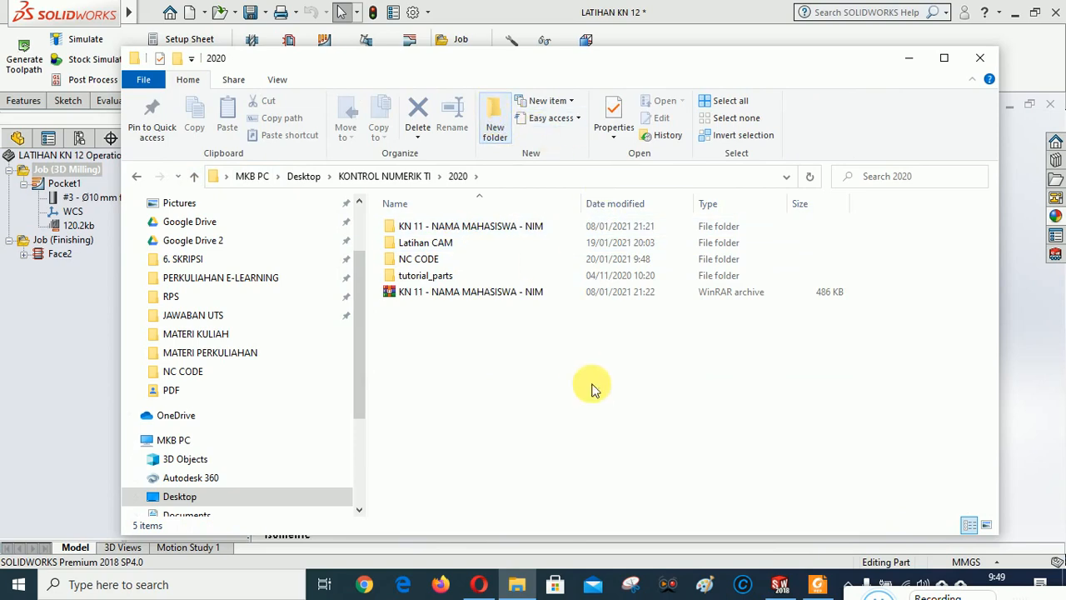
{"action": "key", "text": "ctrl+shift+n"}
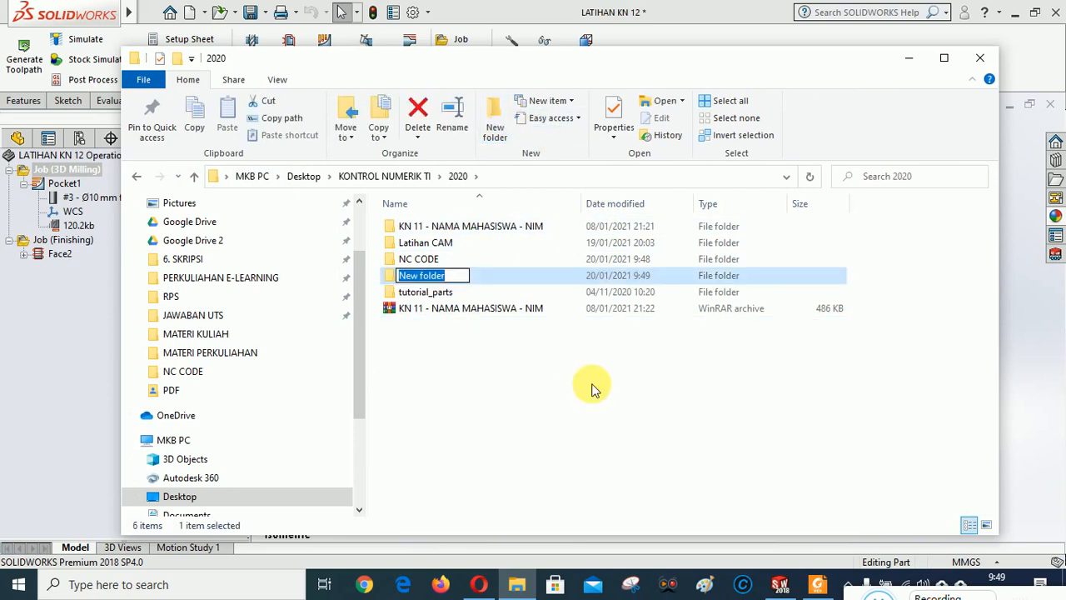
{"action": "type", "text": "KN 12 - NAMA MAHASISWA - NIM"}
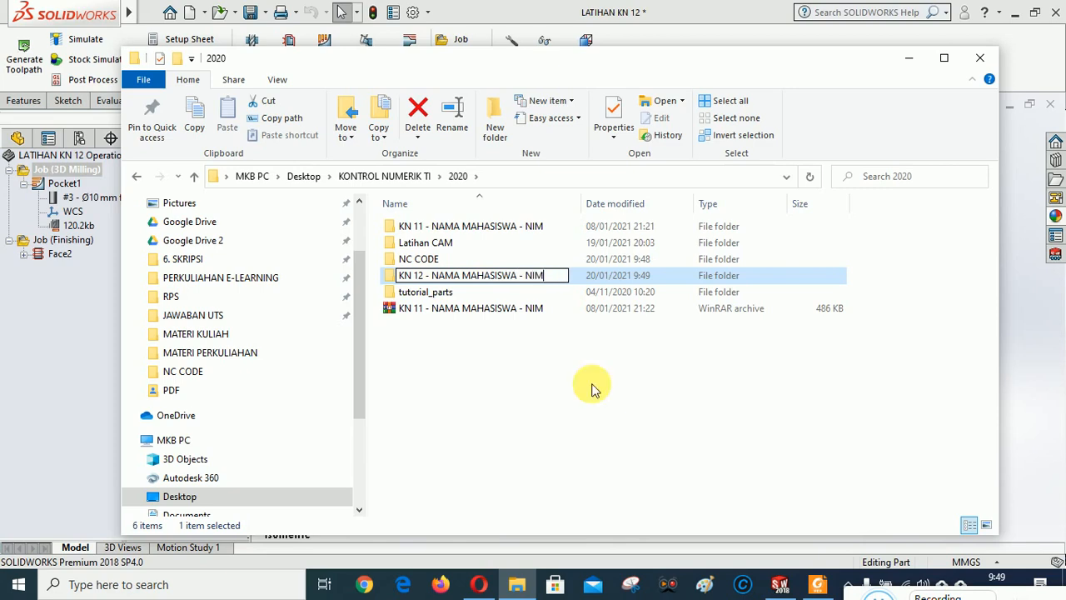
{"action": "key", "text": "Return"}
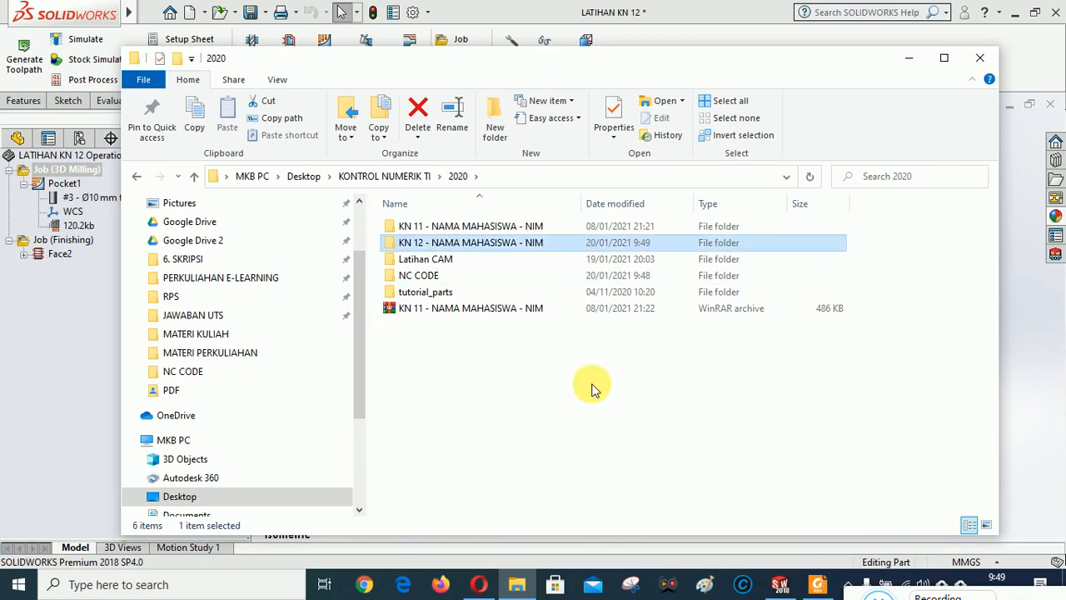
{"action": "left_click", "coordinate": [879, 593]}
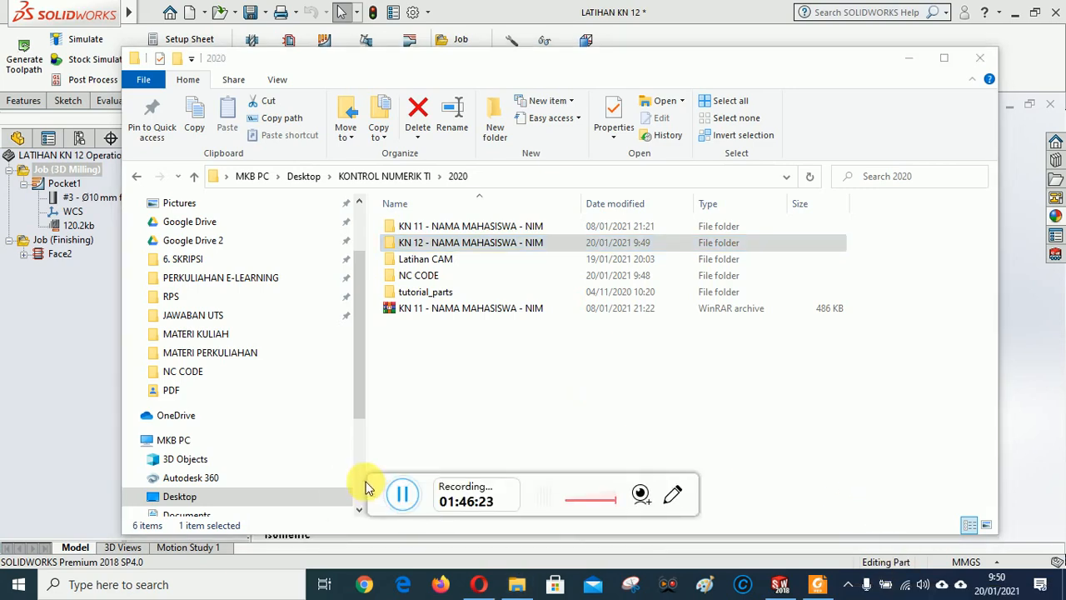
{"action": "left_click_drag", "start_coordinate": [374, 486], "coordinate": [799, 597]}
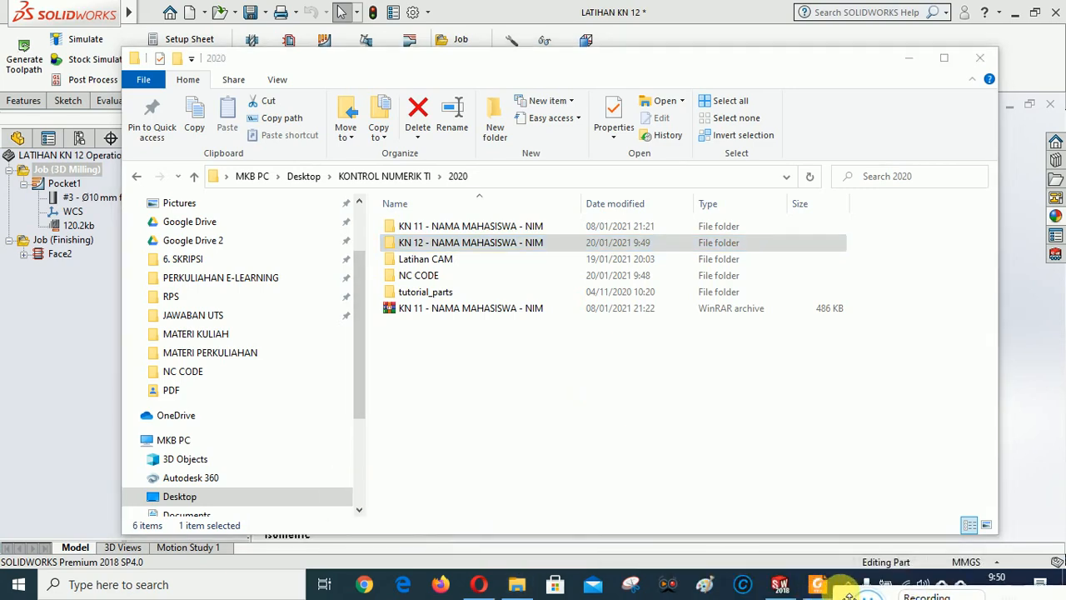
{"action": "left_click", "coordinate": [475, 398]}
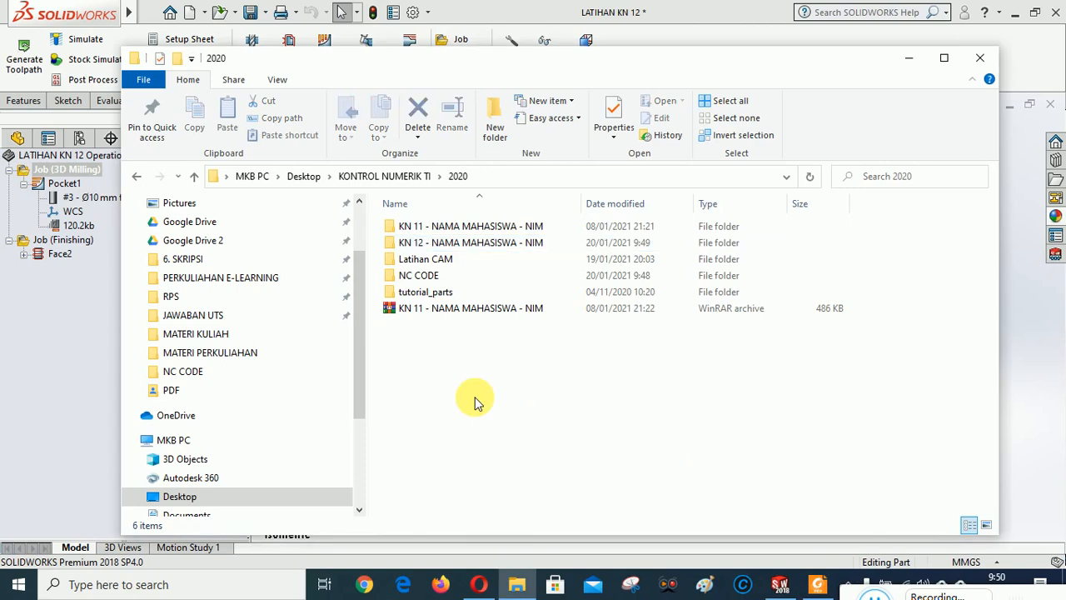
Step: Copy the two 1012 - SIMULASI CAM KN 12 NC files and the LATIHAN KN 12 3D MILLING and FINISHING setup sheets from NC CODE
{"action": "left_click", "coordinate": [431, 278]}
{"action": "double_click", "coordinate": [434, 281]}
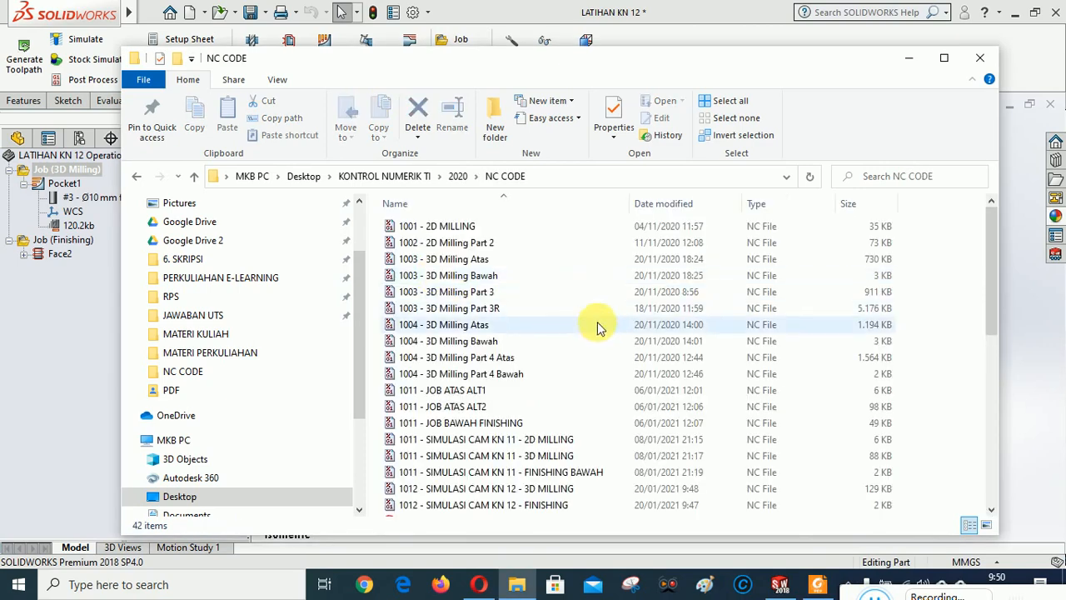
{"action": "scroll", "coordinate": [616, 394], "scroll_direction": "down", "scroll_amount": 4}
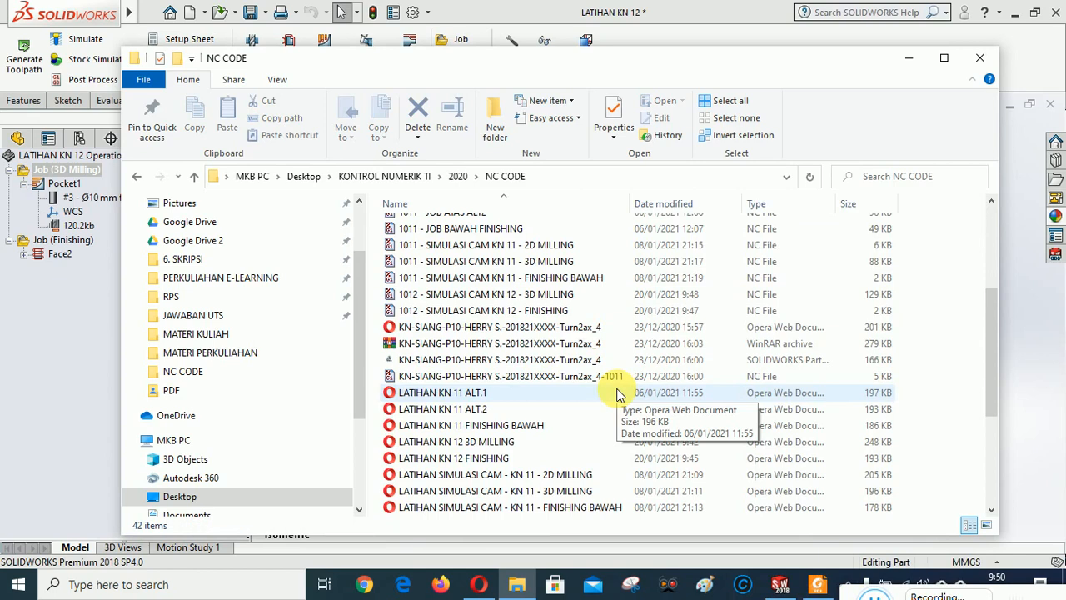
{"action": "left_click", "coordinate": [464, 299]}
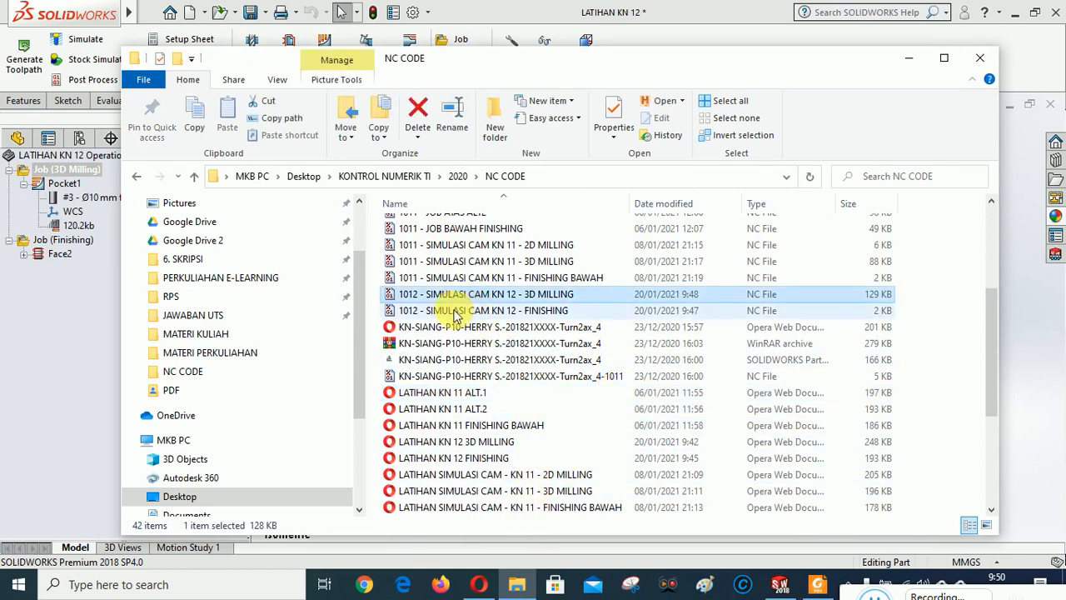
{"action": "left_click", "coordinate": [458, 311], "text": "shift"}
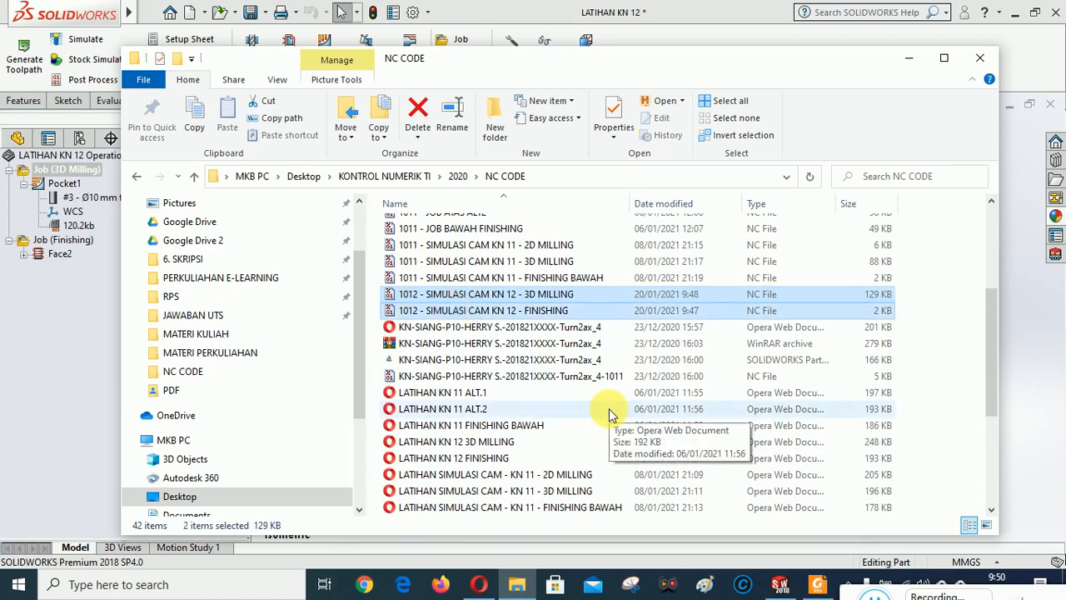
{"action": "left_click", "coordinate": [469, 441], "text": "ctrl"}
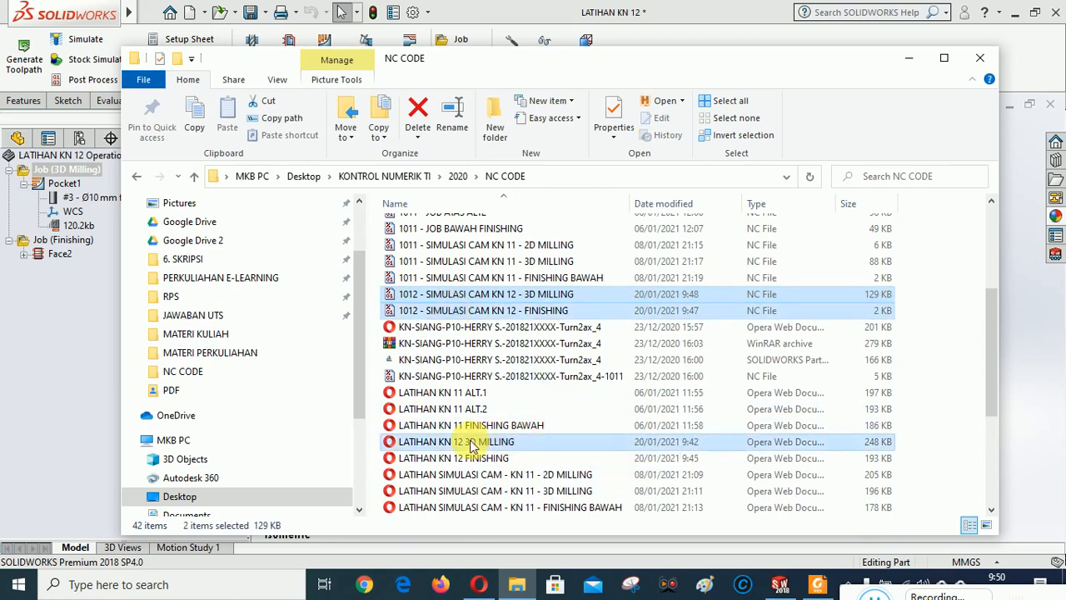
{"action": "left_click", "coordinate": [477, 460], "text": "ctrl"}
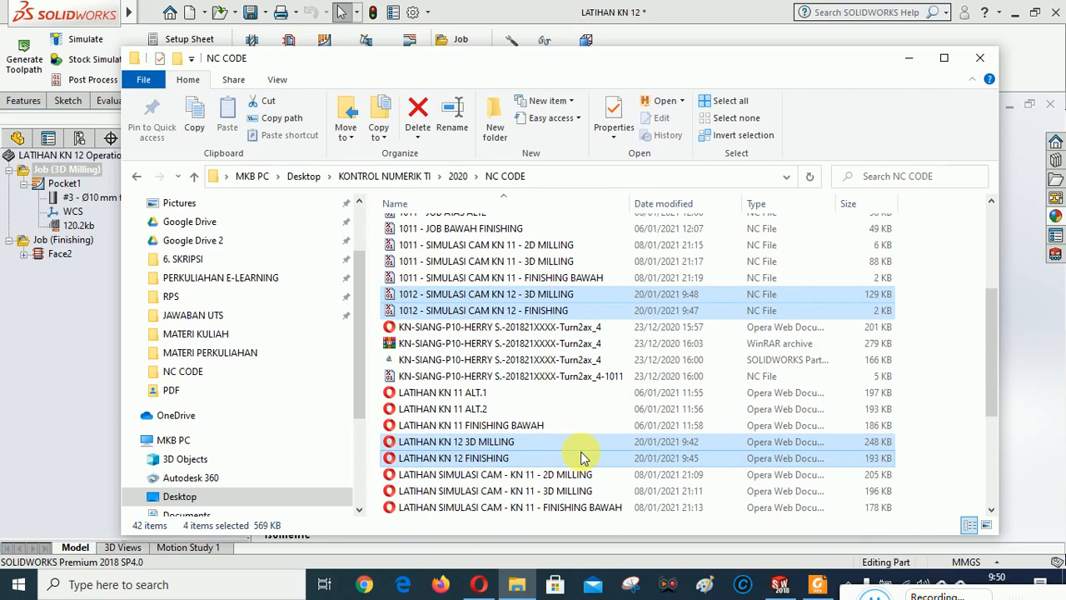
{"action": "right_click", "coordinate": [517, 306]}
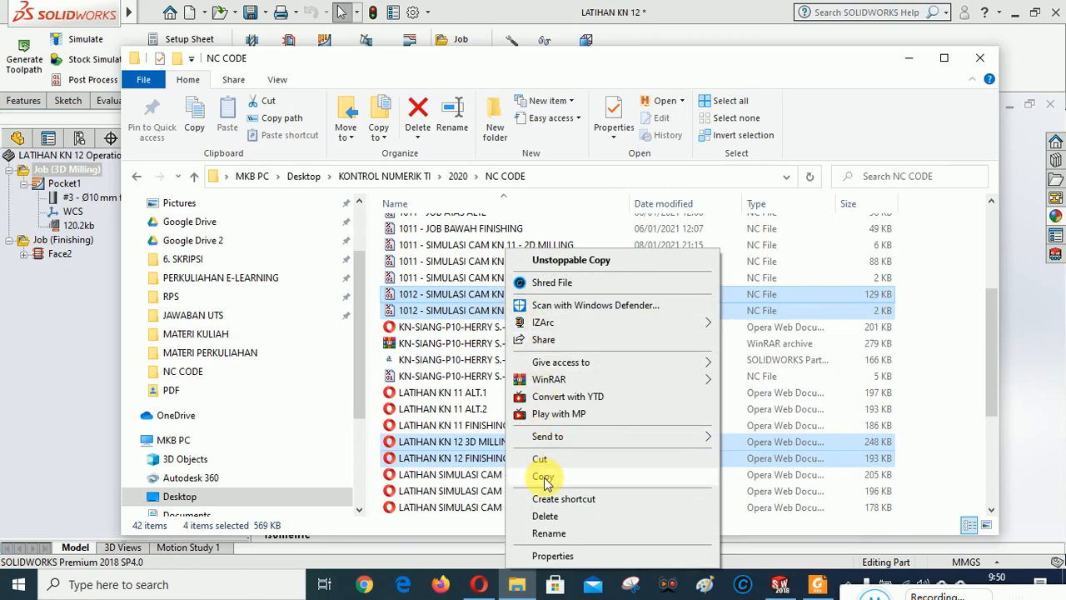
{"action": "left_click", "coordinate": [543, 478]}
Step: Paste the copied NC programs and setup sheets into the KN 12 - NAMA MAHASISWA - NIM folder
{"action": "left_click", "coordinate": [194, 176]}
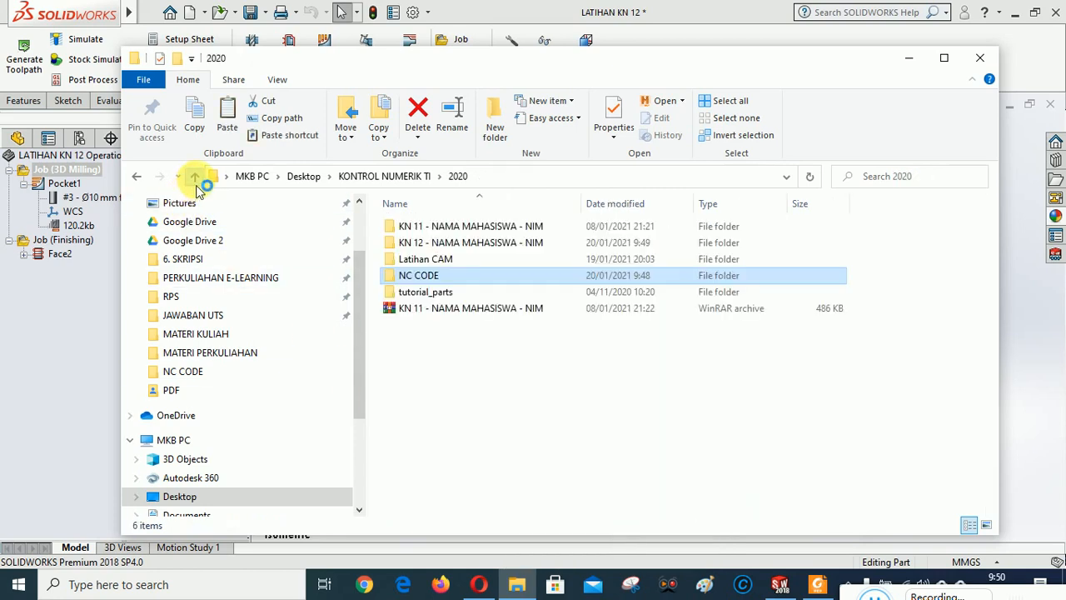
{"action": "left_click", "coordinate": [505, 247]}
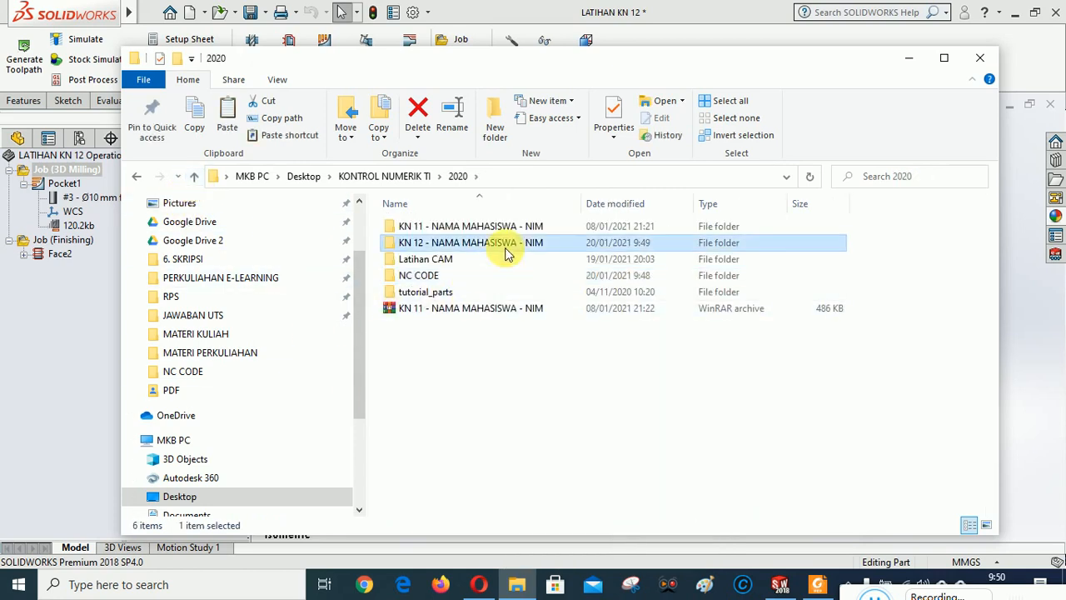
{"action": "double_click", "coordinate": [505, 247]}
{"action": "right_click", "coordinate": [503, 306]}
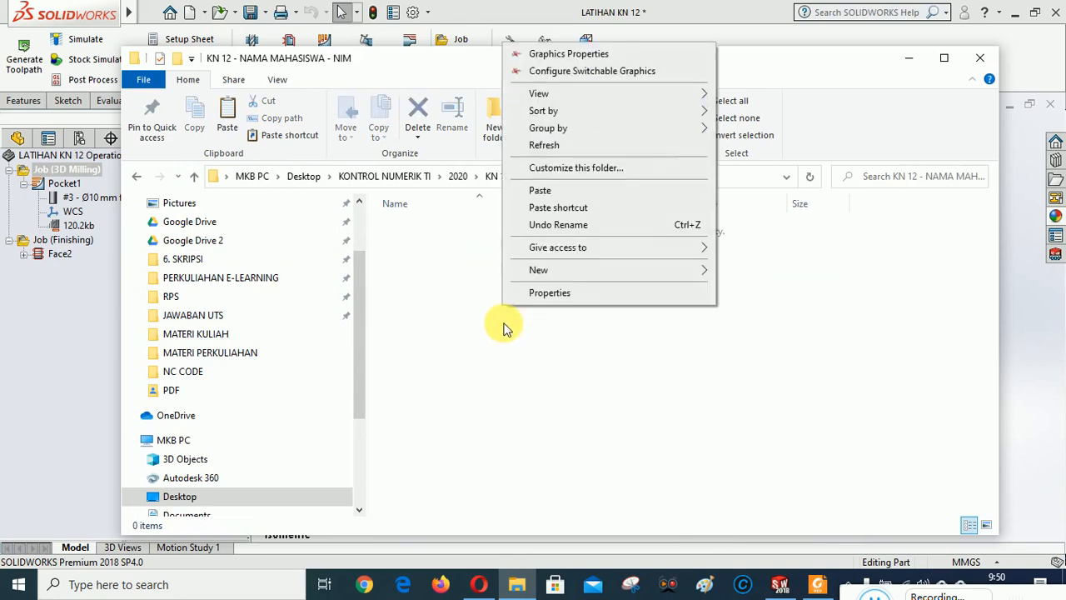
{"action": "left_click", "coordinate": [539, 190]}
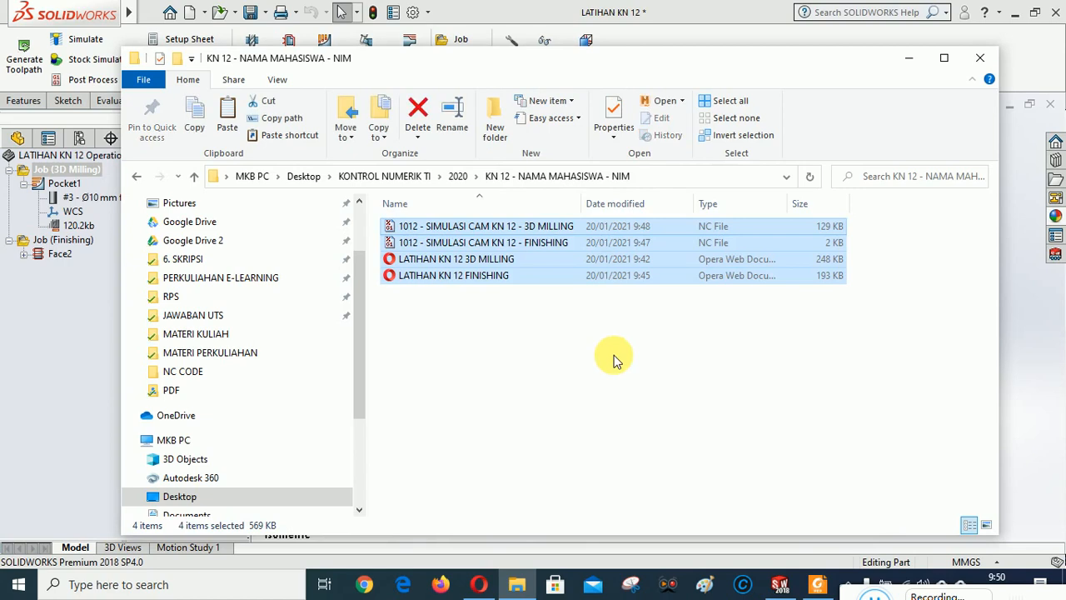
{"action": "left_click", "coordinate": [611, 360]}
Step: Copy the LATIHAN KN 12 part file from the Latihan CAM folder into the KN 12 - NAMA MAHASISWA - NIM folder
{"action": "left_click", "coordinate": [194, 182]}
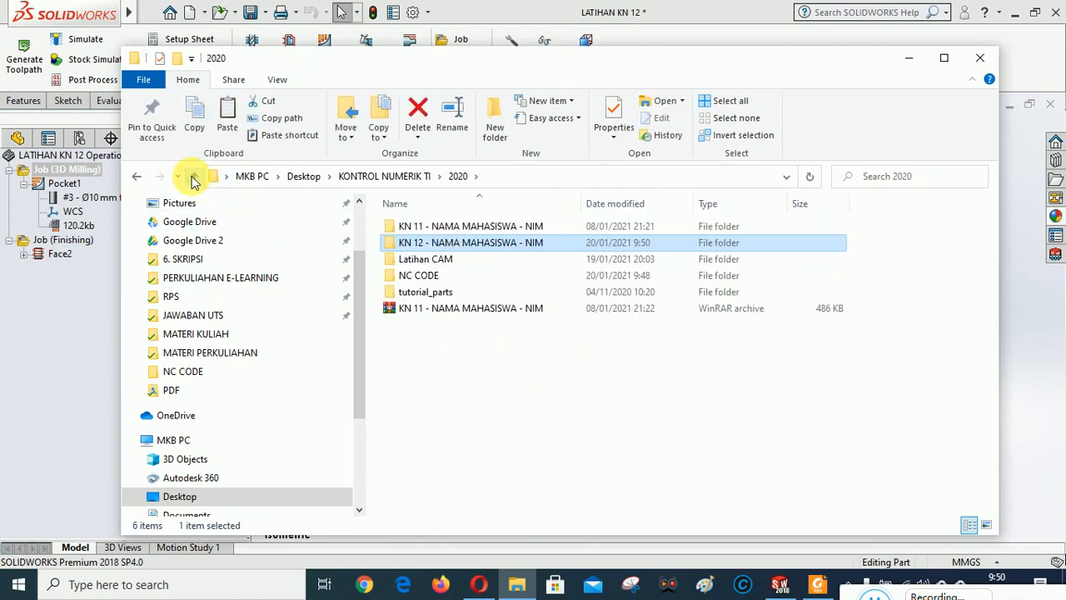
{"action": "left_click", "coordinate": [431, 260]}
{"action": "double_click", "coordinate": [432, 261]}
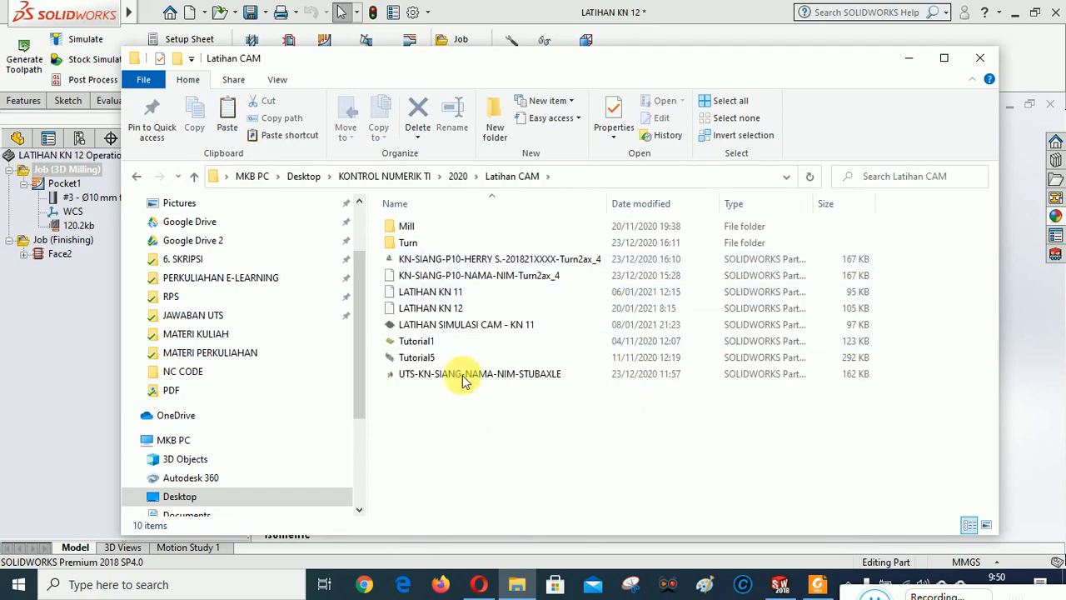
{"action": "double_click", "coordinate": [433, 310]}
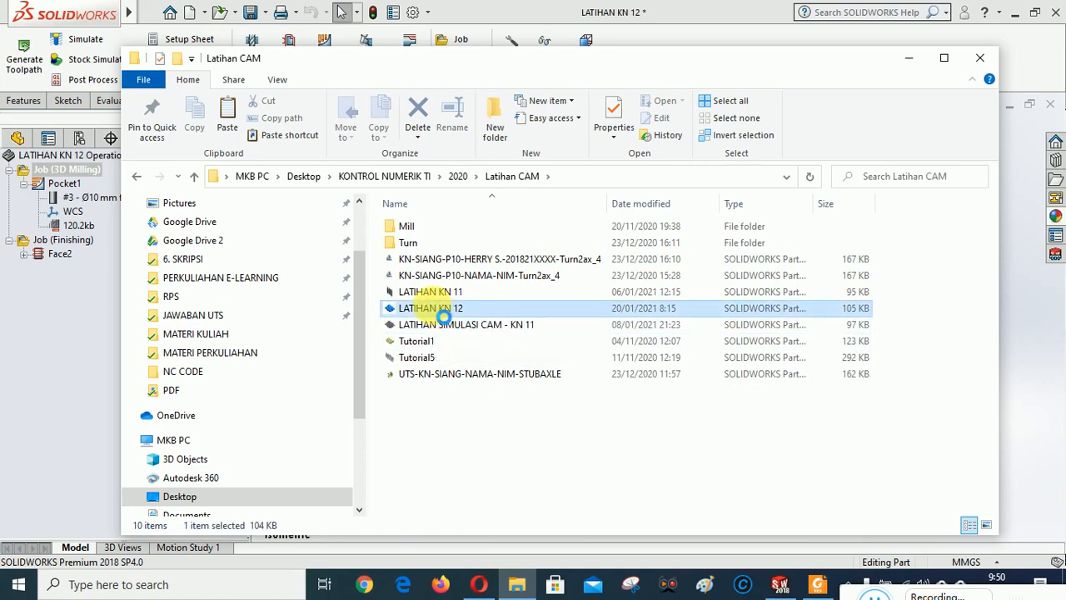
{"action": "right_click", "coordinate": [433, 309]}
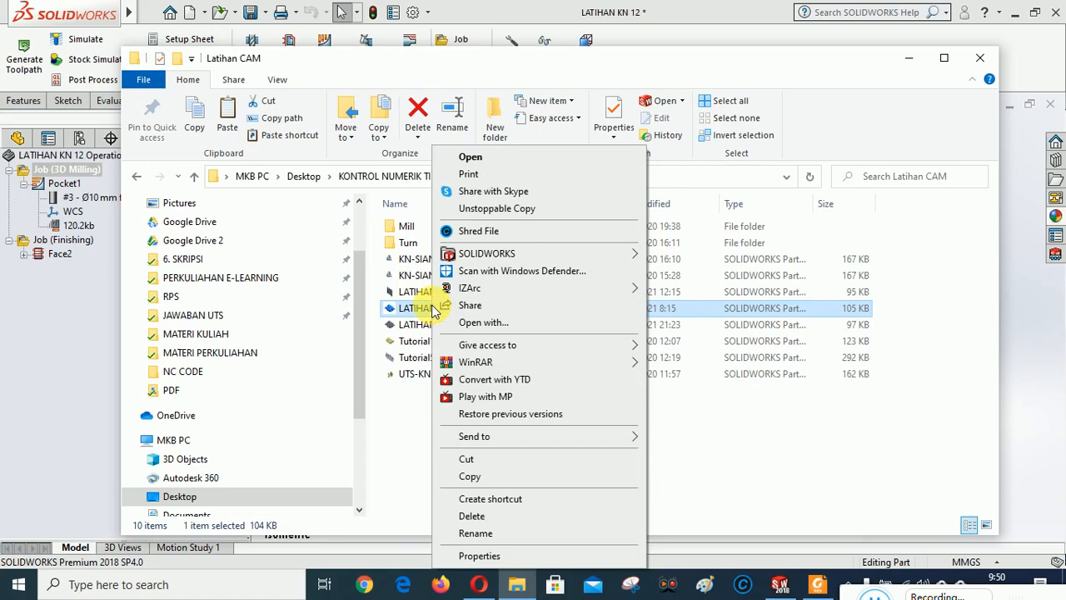
{"action": "left_click", "coordinate": [469, 477]}
{"action": "left_click", "coordinate": [195, 176]}
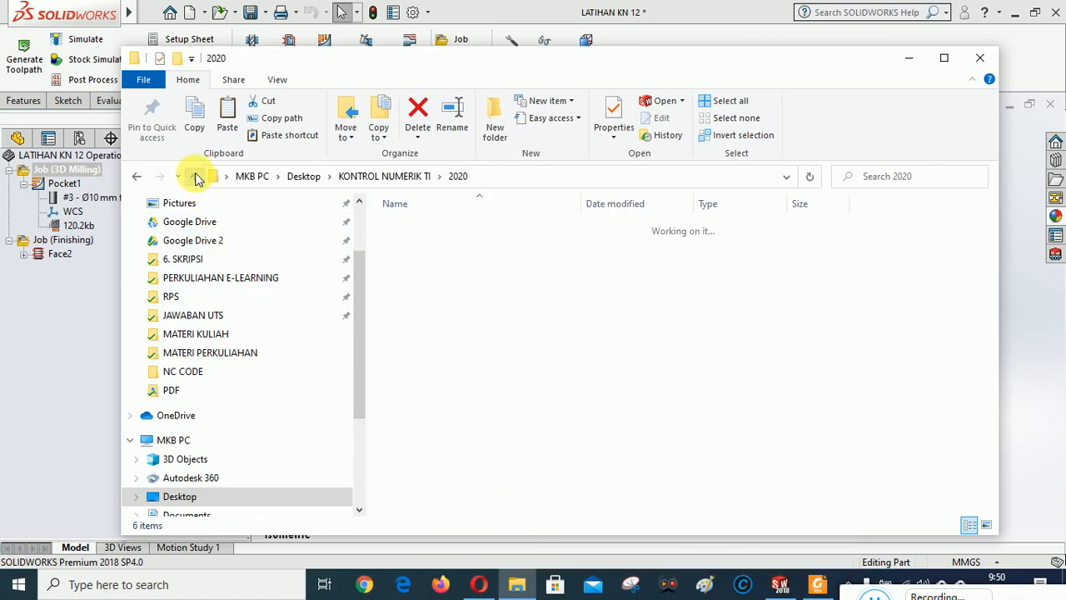
{"action": "double_click", "coordinate": [507, 243]}
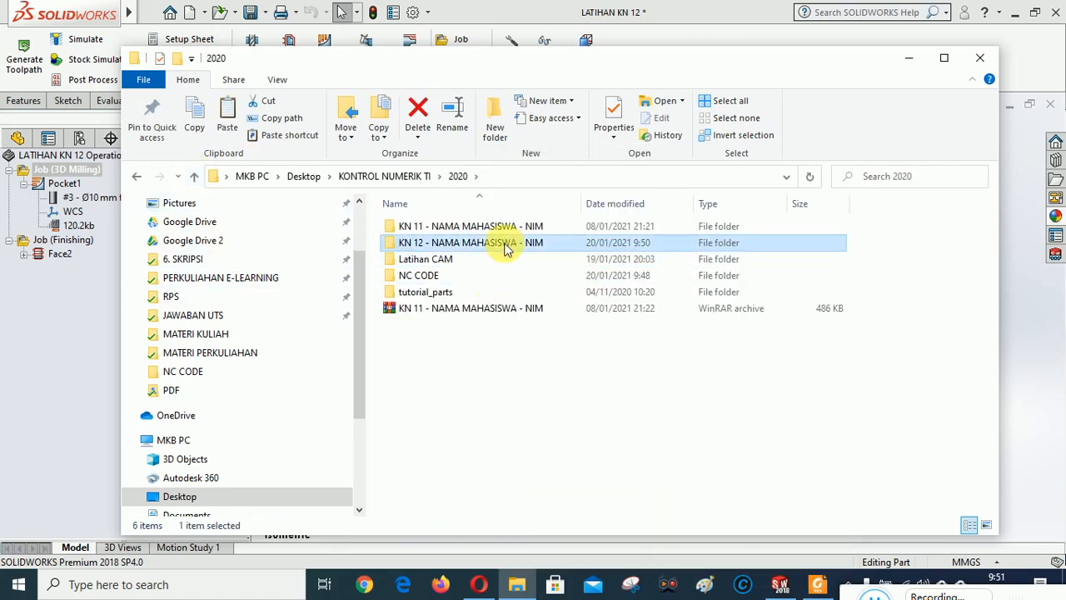
{"action": "right_click", "coordinate": [512, 348]}
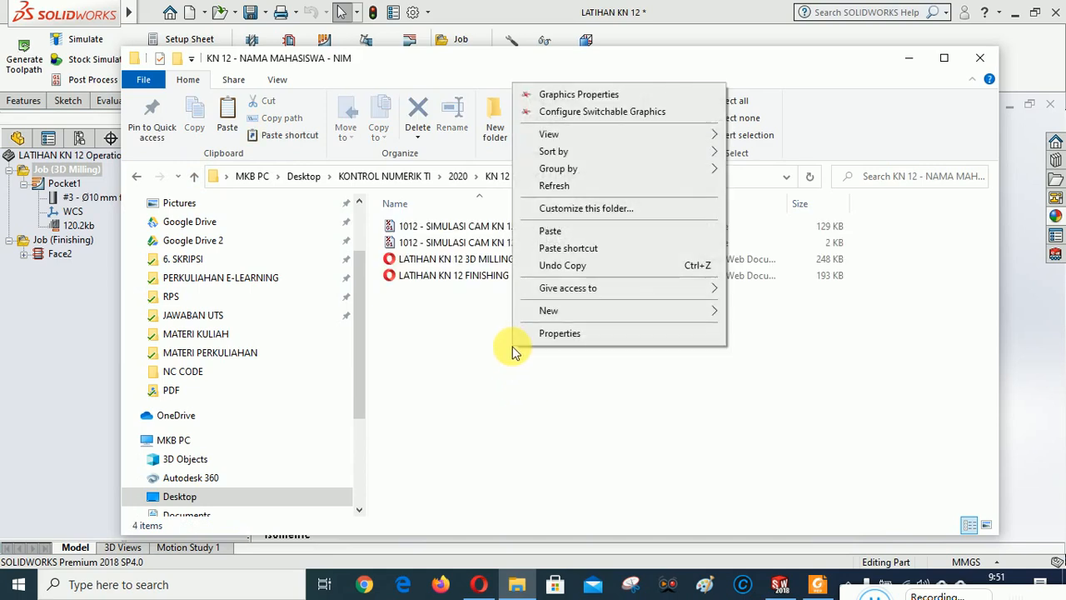
{"action": "left_click", "coordinate": [552, 231]}
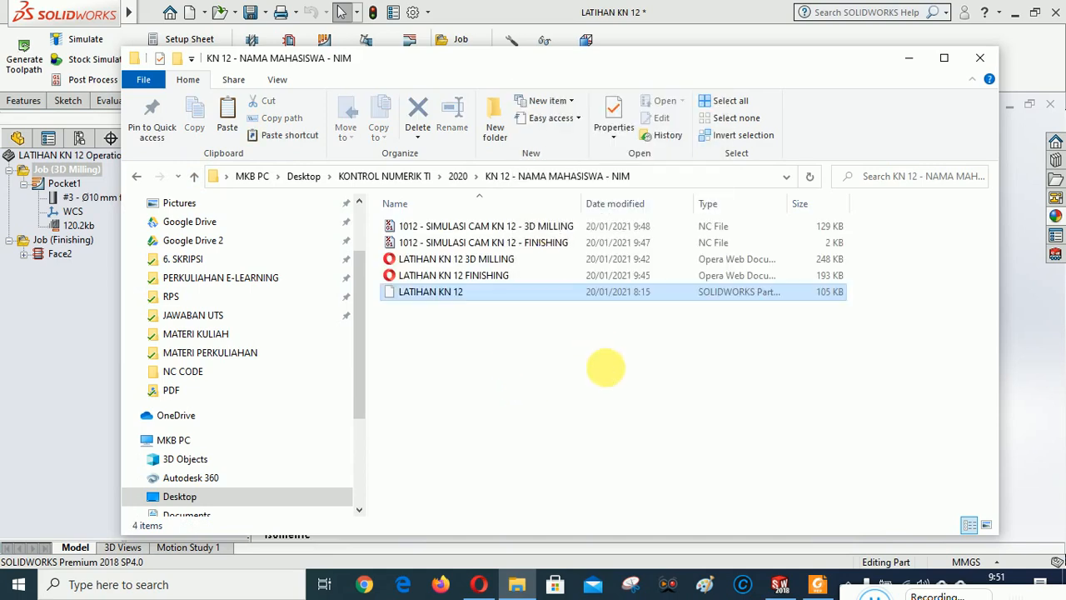
{"action": "left_click", "coordinate": [587, 379]}
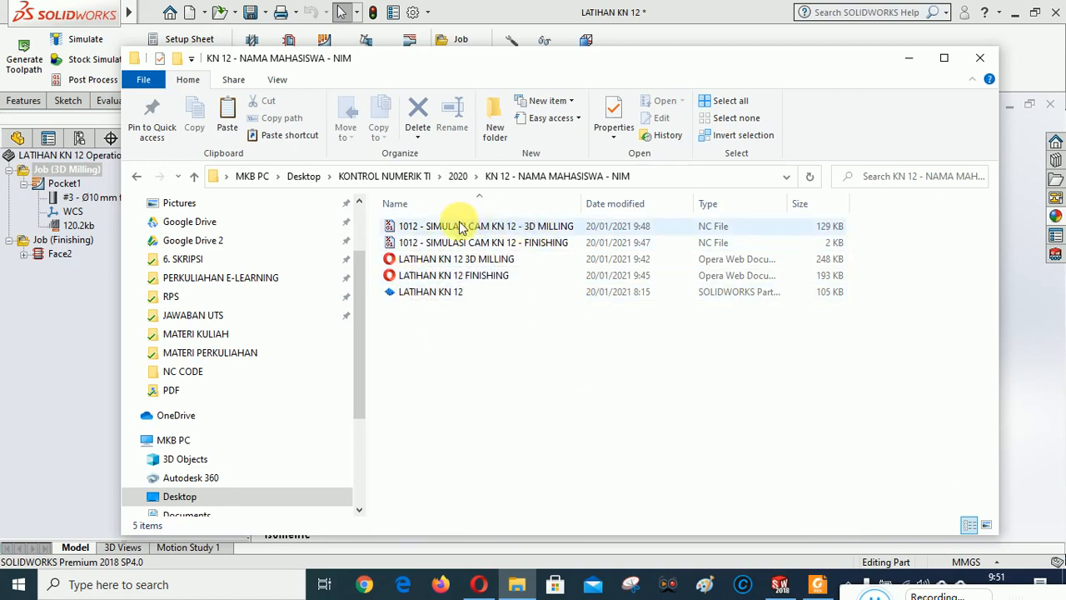
Step: Compress the KN 12 - NAMA MAHASISWA - NIM folder into a WinRAR archive of the same name in the 2020 folder
{"action": "left_click", "coordinate": [194, 177]}
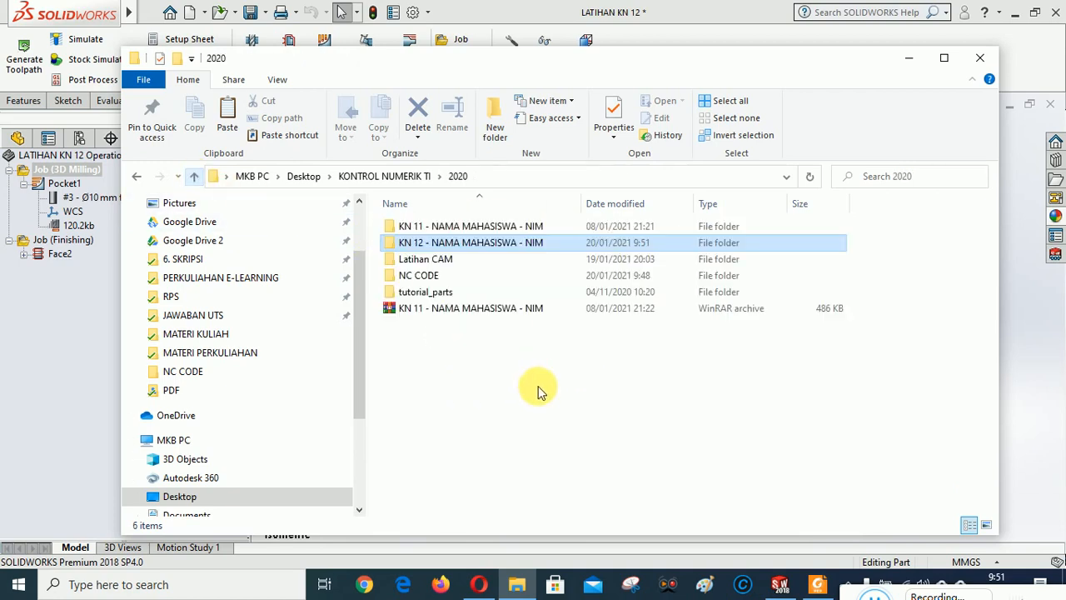
{"action": "left_click", "coordinate": [490, 245]}
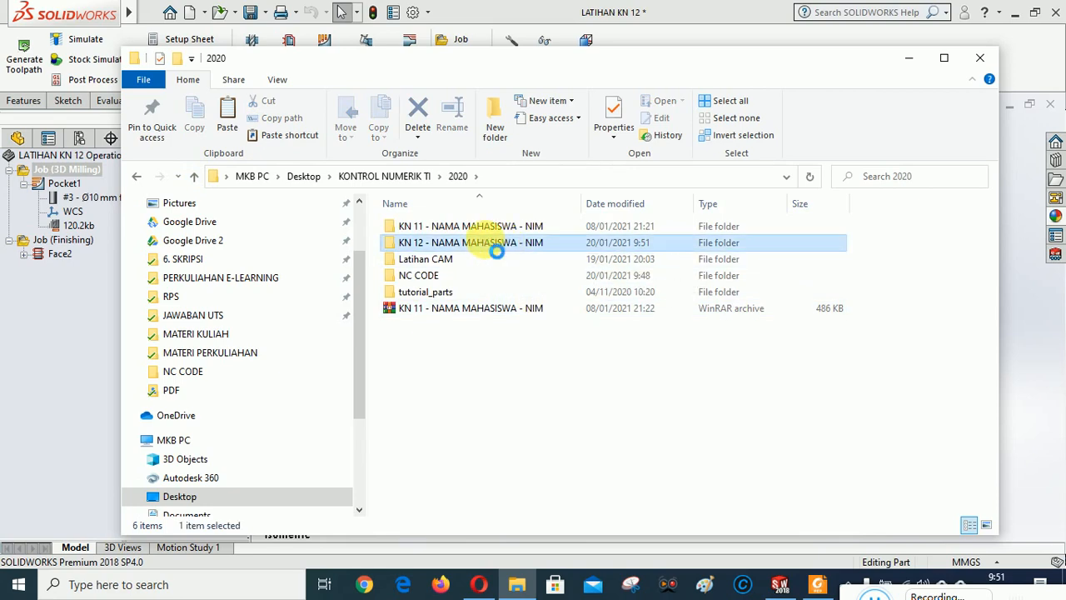
{"action": "right_click", "coordinate": [488, 242]}
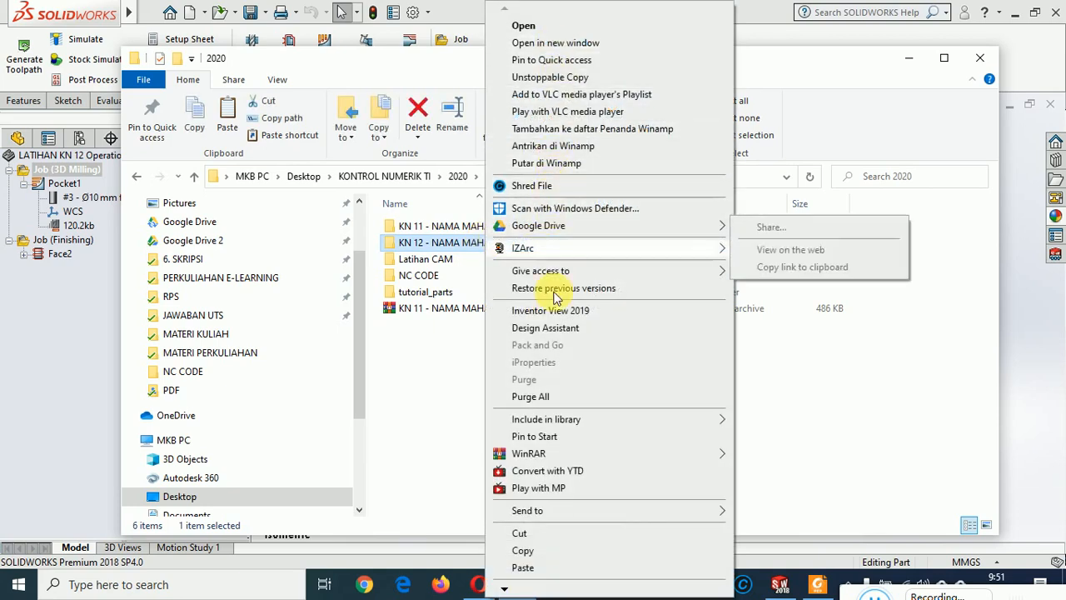
{"action": "mouse_move", "coordinate": [541, 454]}
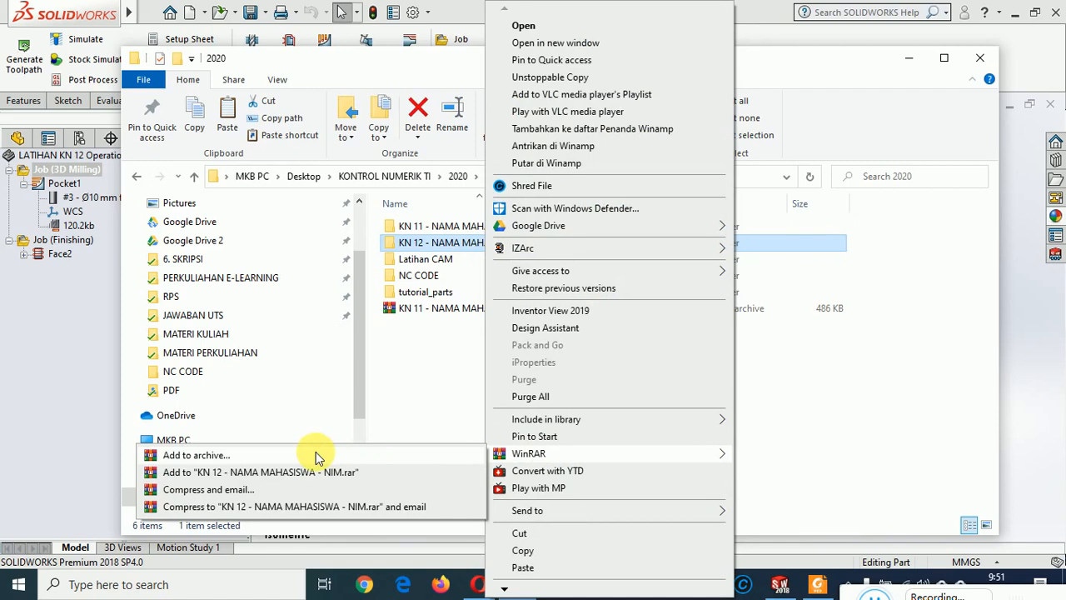
{"action": "left_click", "coordinate": [275, 471]}
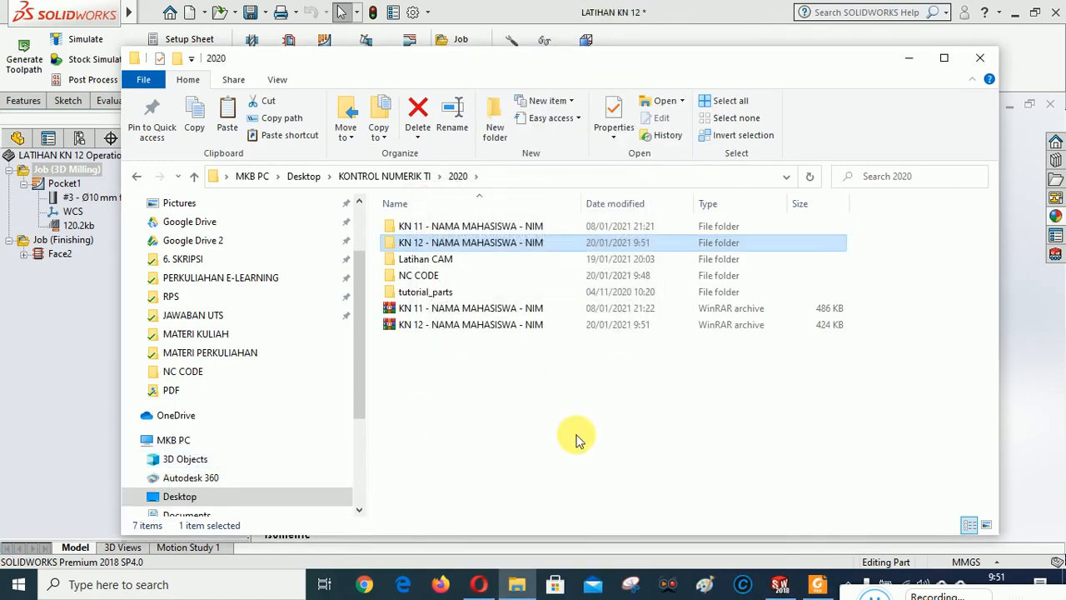
Step: Select the new KN 12 archive and minimize File Explorer to return to the LATIHAN KN 12 part in SOLIDWORKS
{"action": "left_click", "coordinate": [481, 326]}
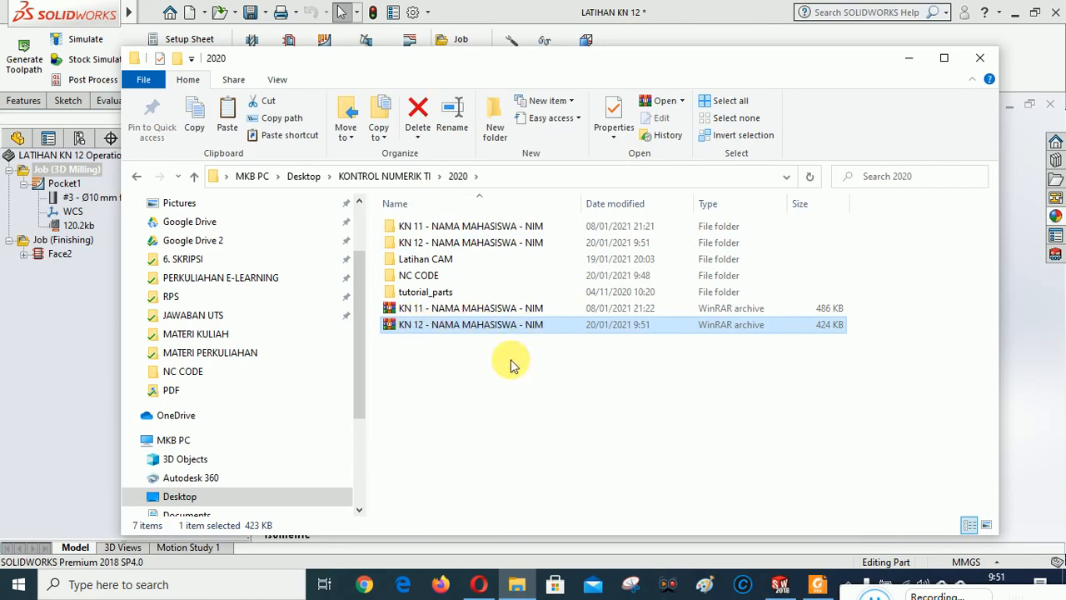
{"action": "left_click", "coordinate": [484, 382]}
{"action": "left_click", "coordinate": [469, 324]}
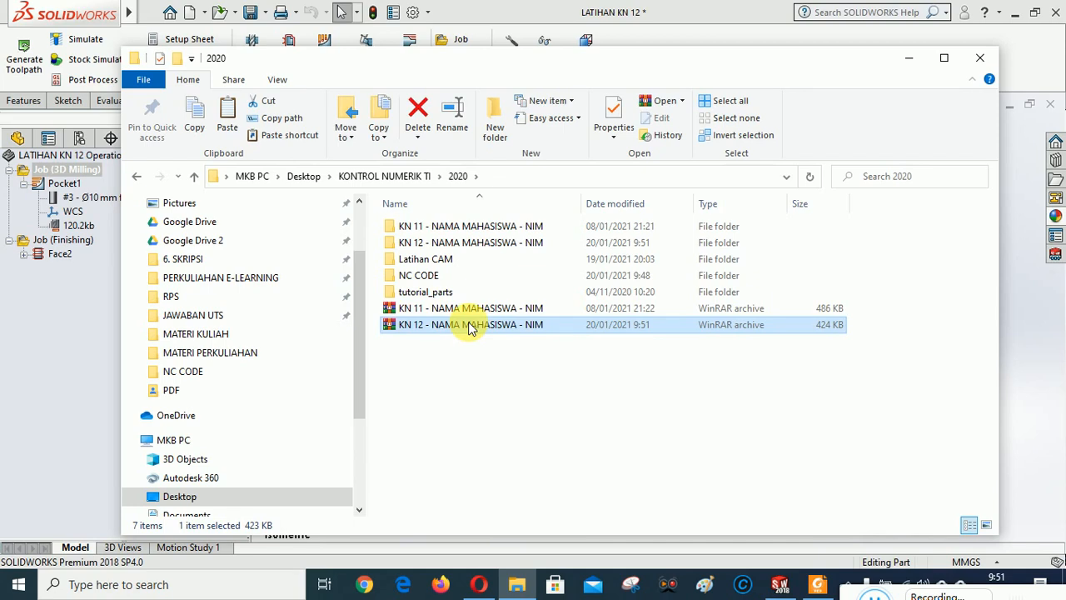
{"action": "left_click", "coordinate": [910, 57]}
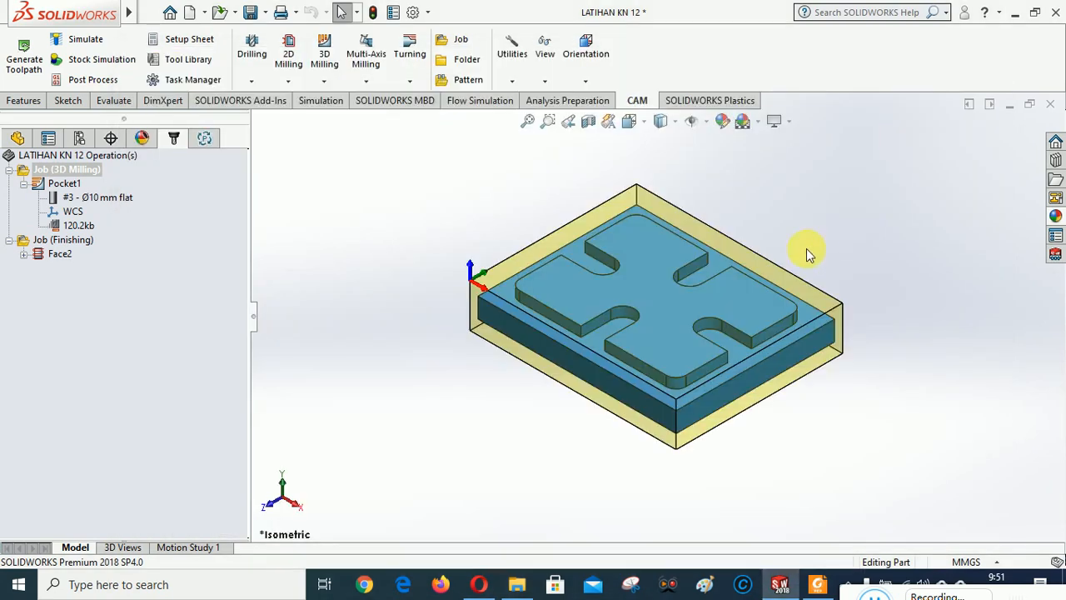